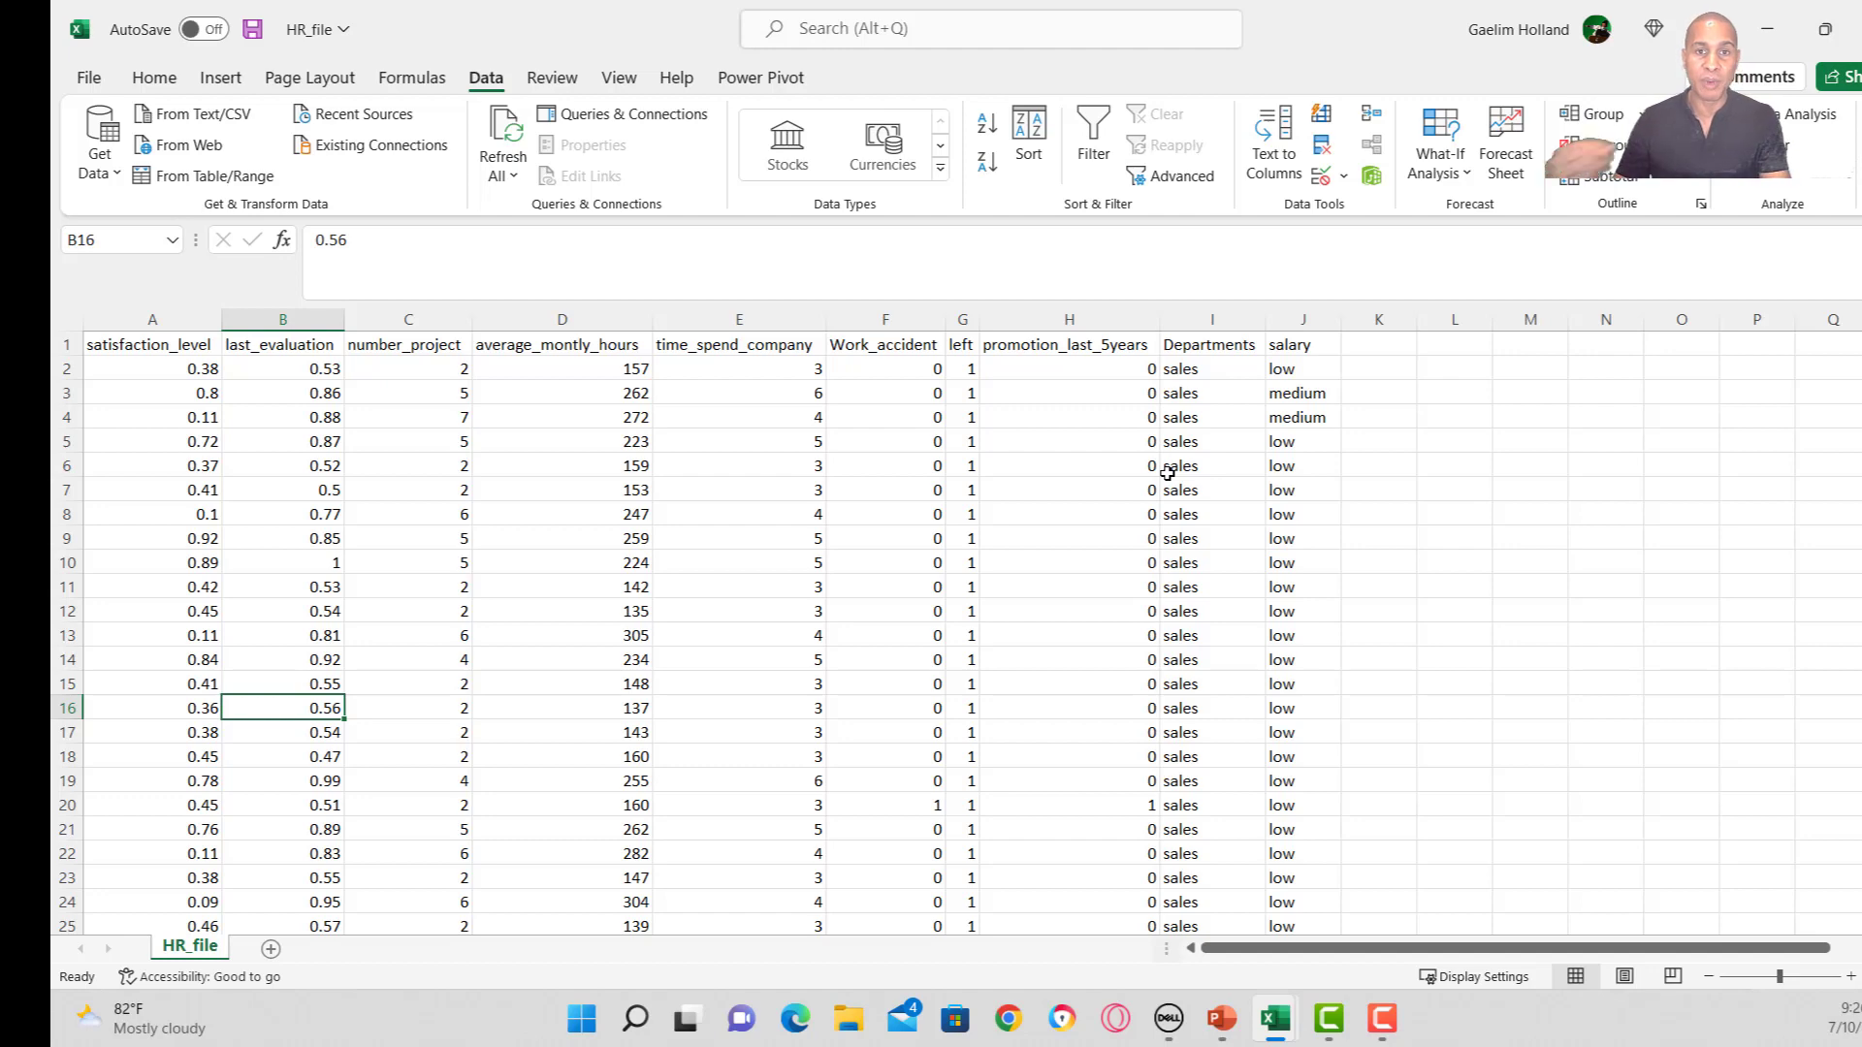
Insert a PivotTable from the HR_file data on a new worksheet and add the data to the Data Model.
left_click(559, 468)
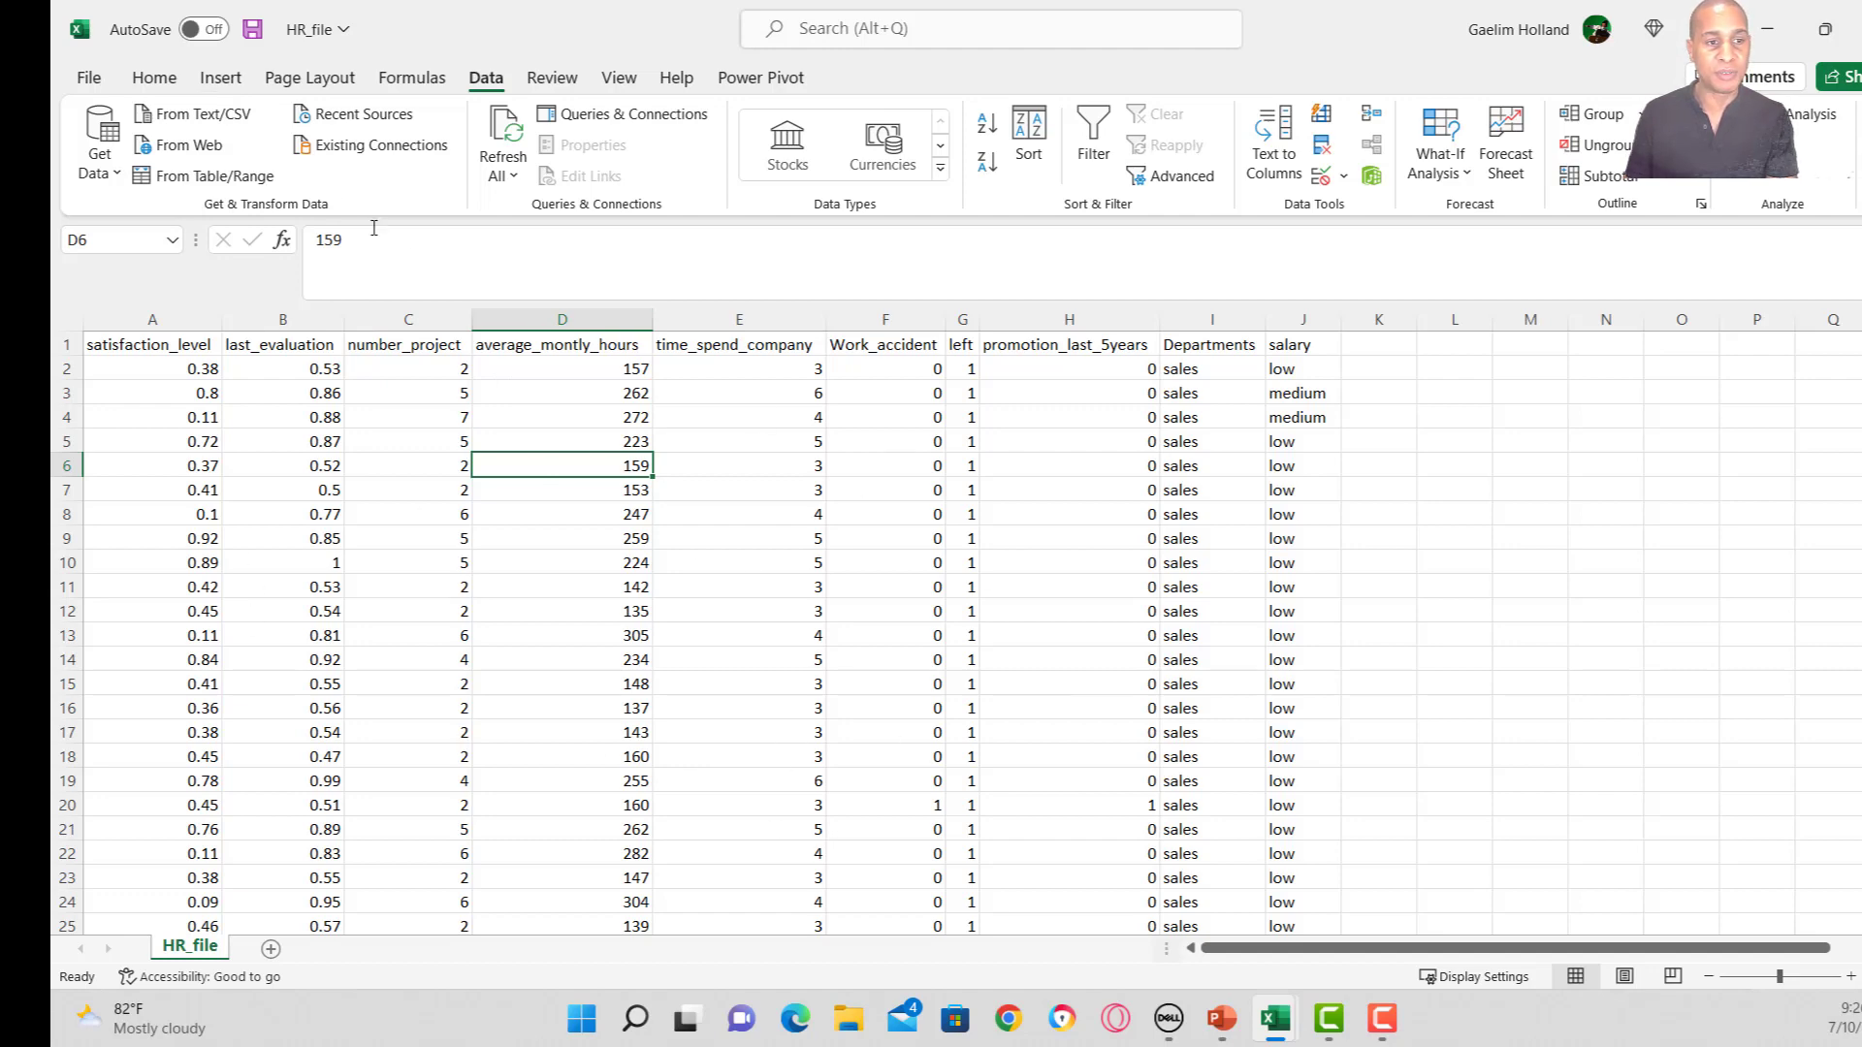
left_click(223, 80)
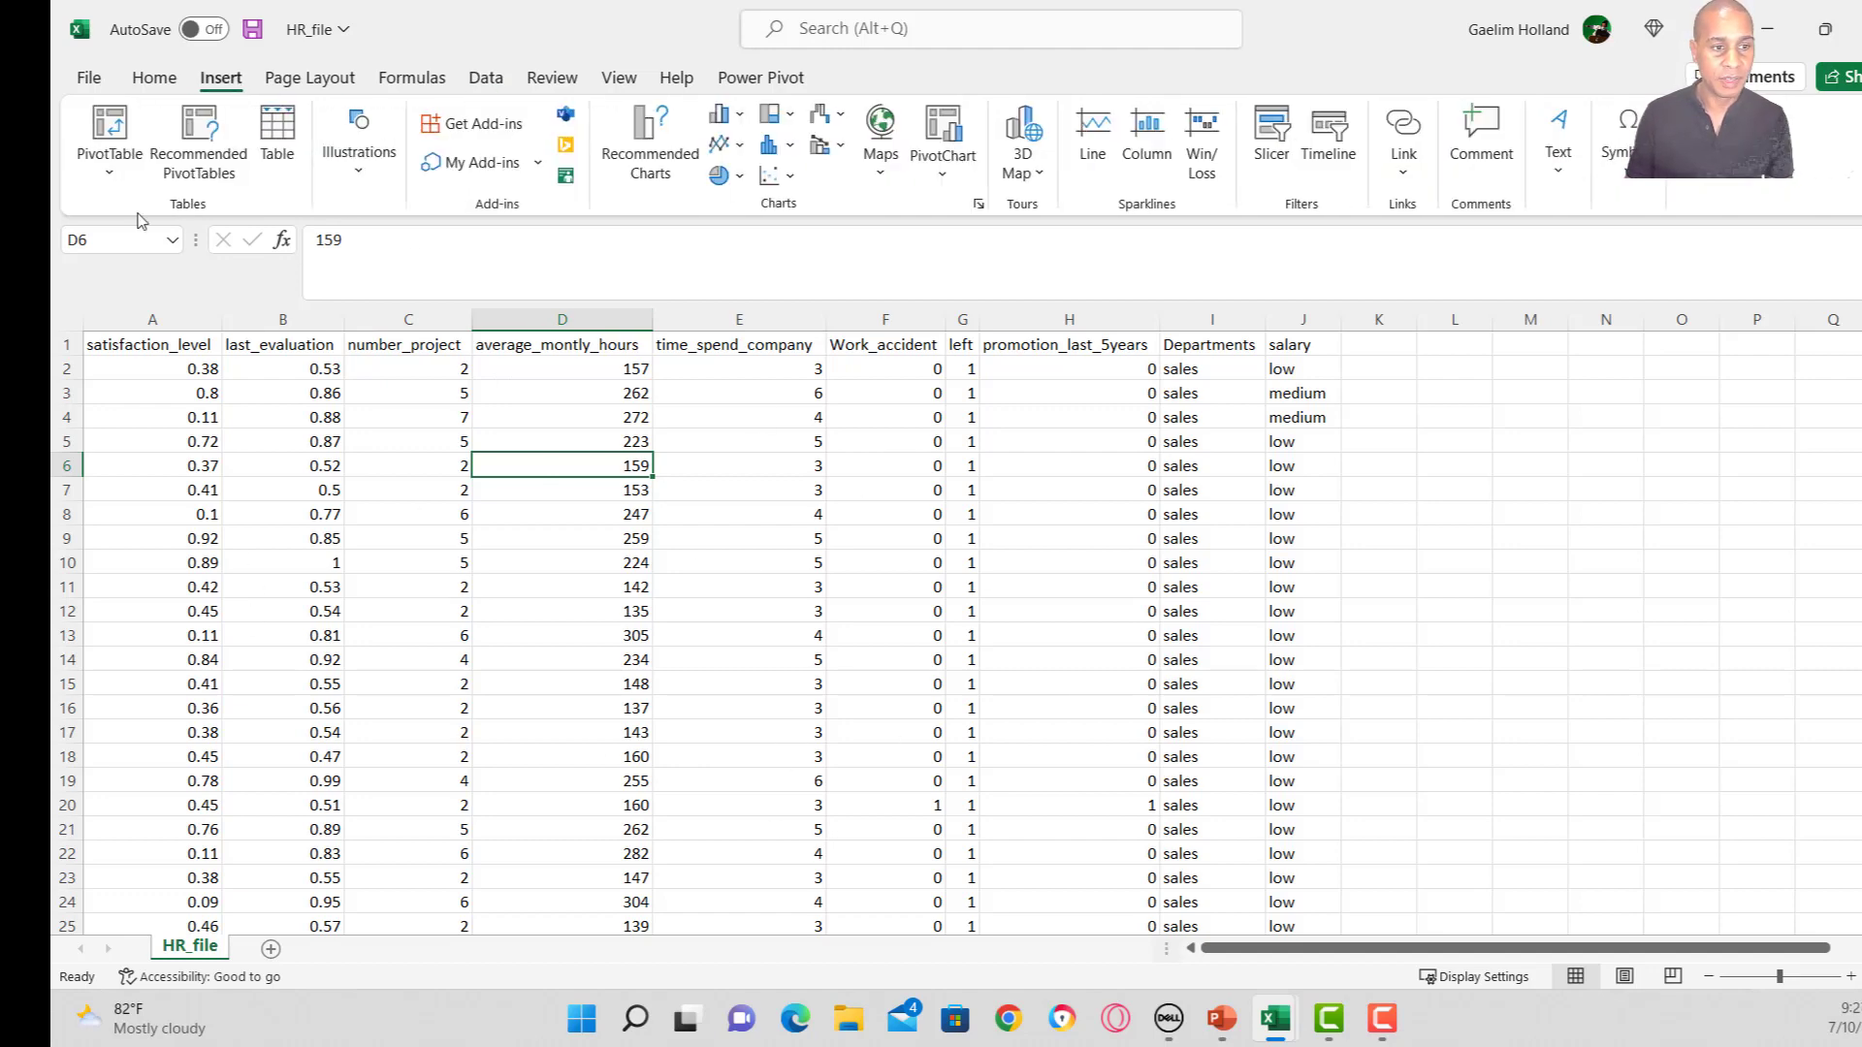
left_click(109, 126)
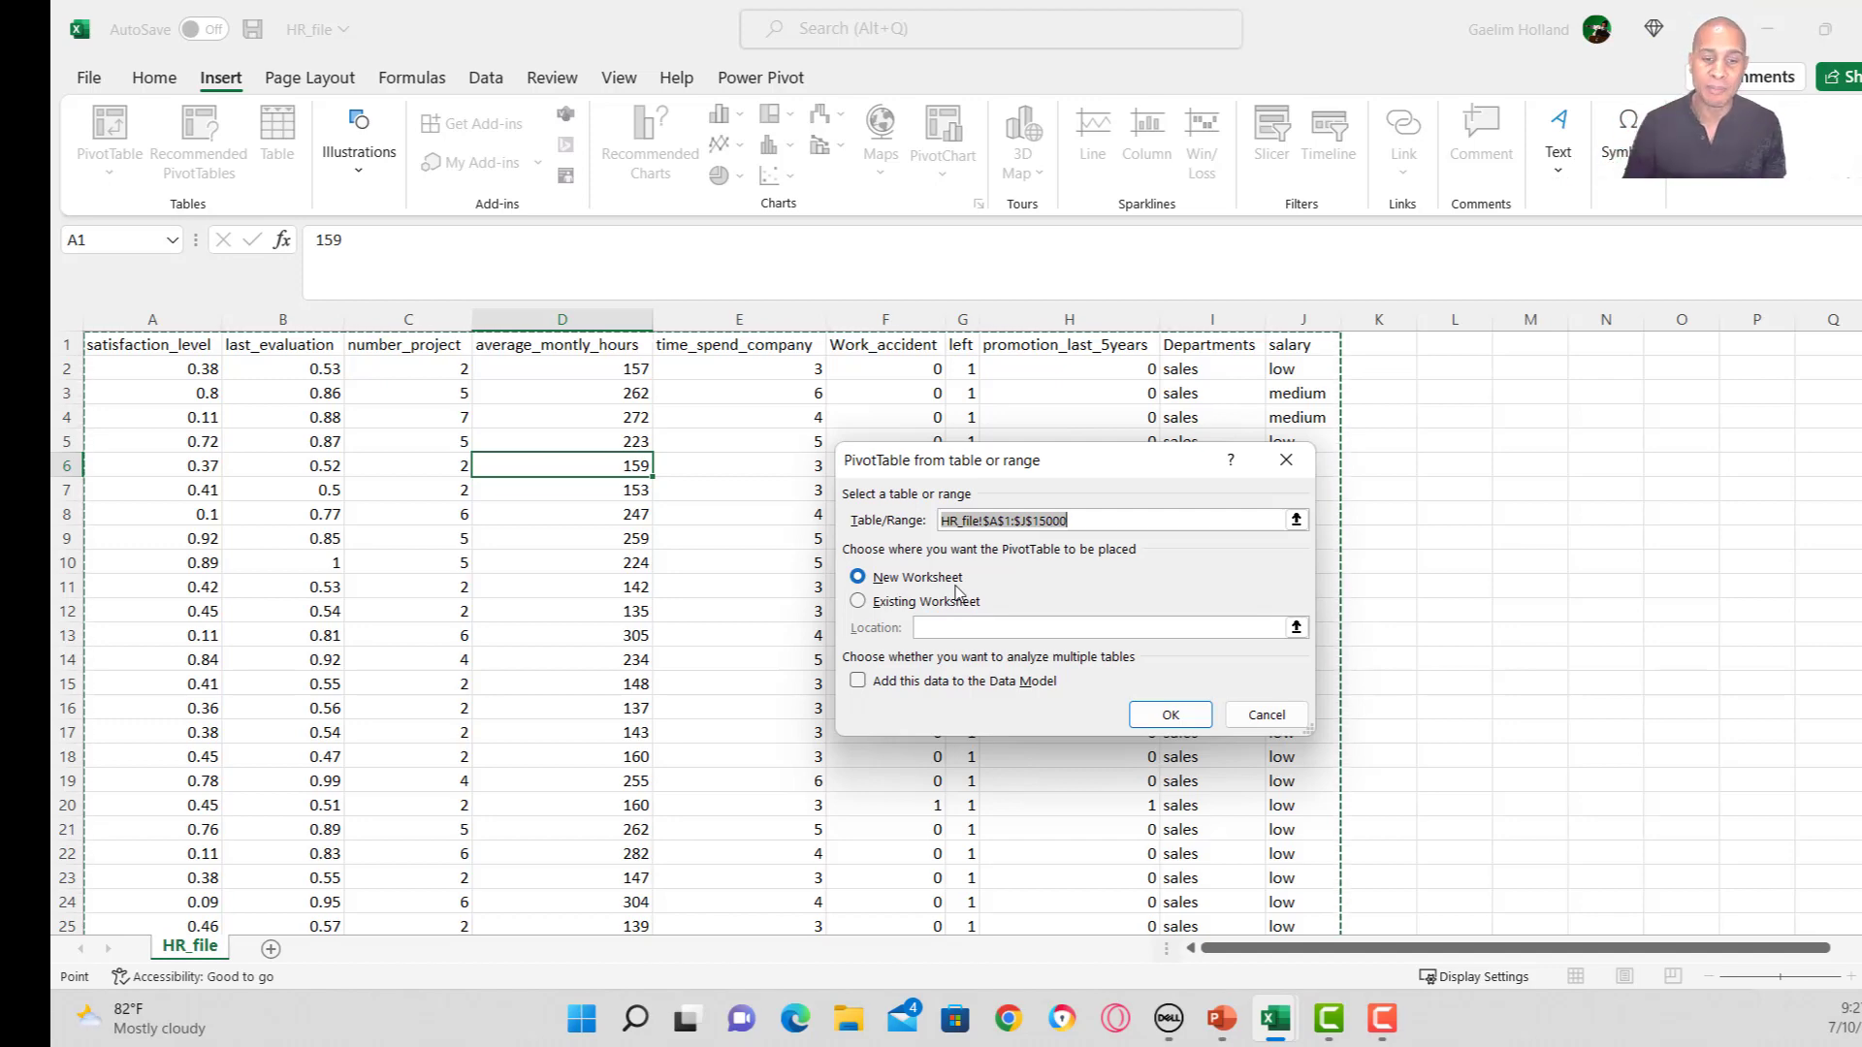
left_click(869, 682)
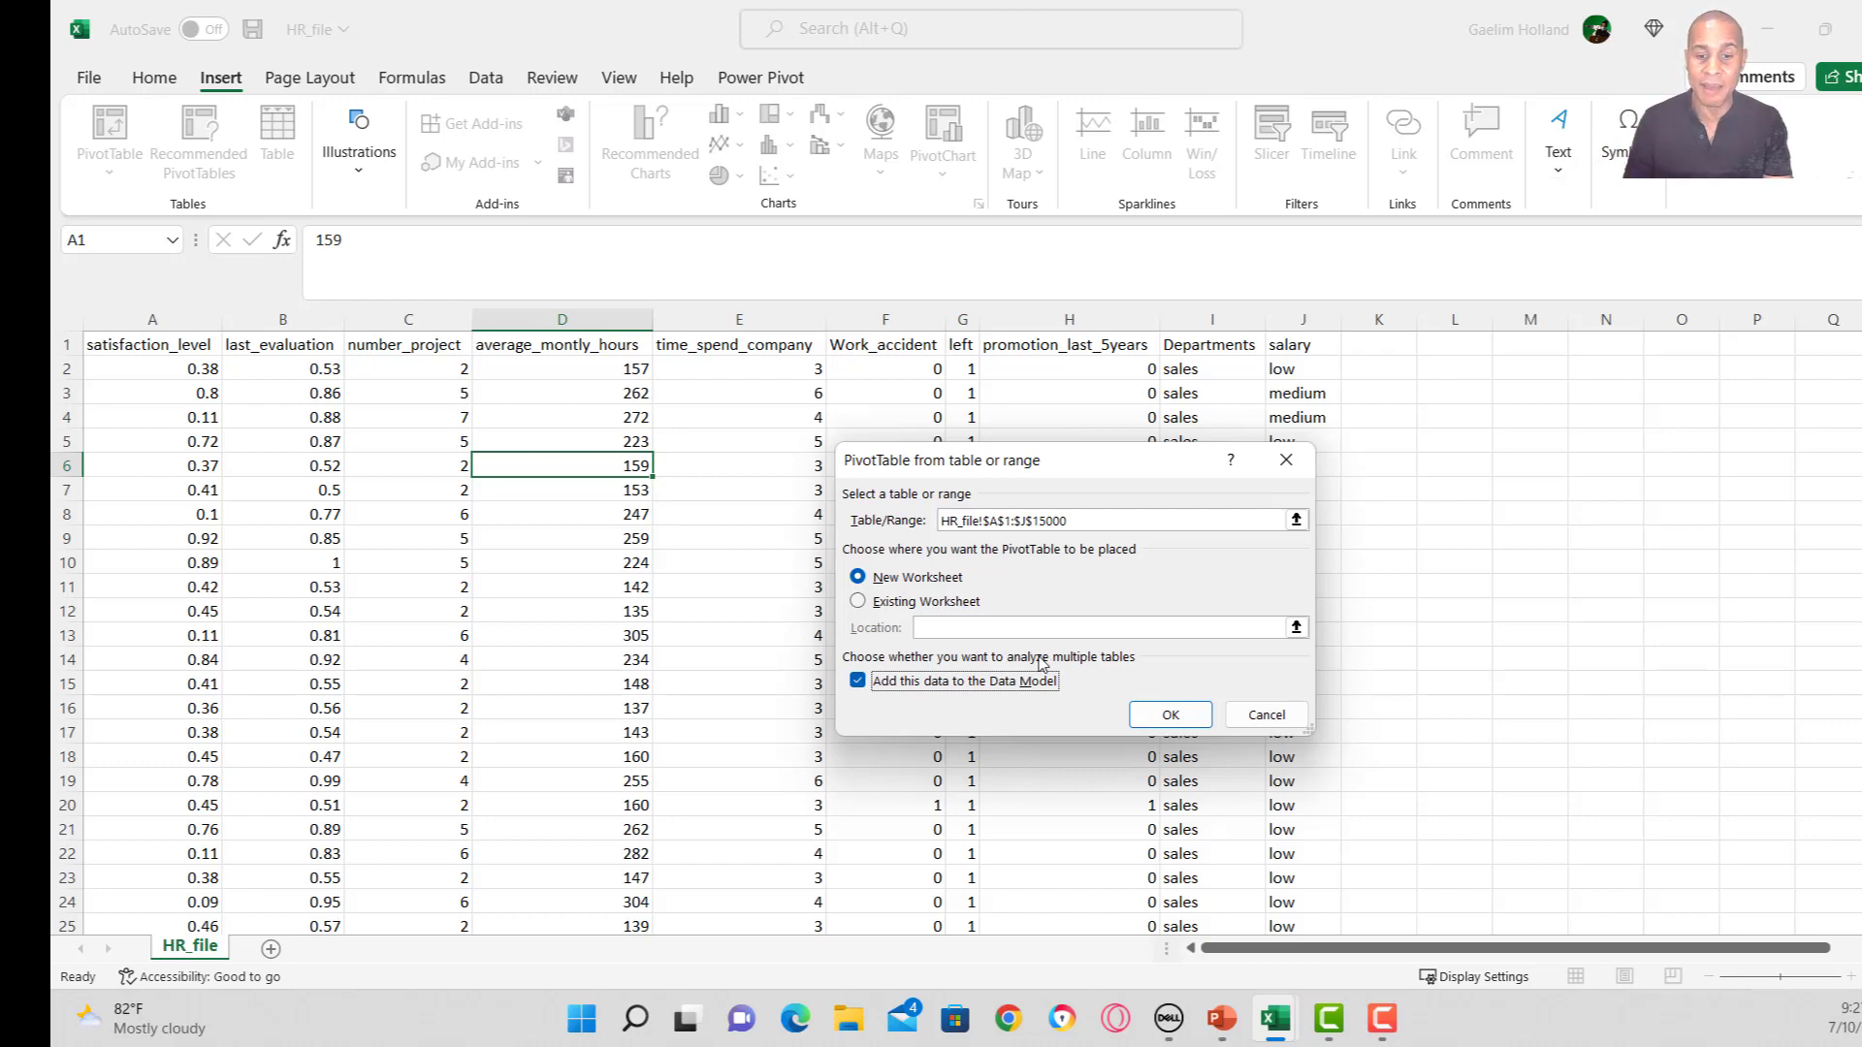
left_click(1161, 716)
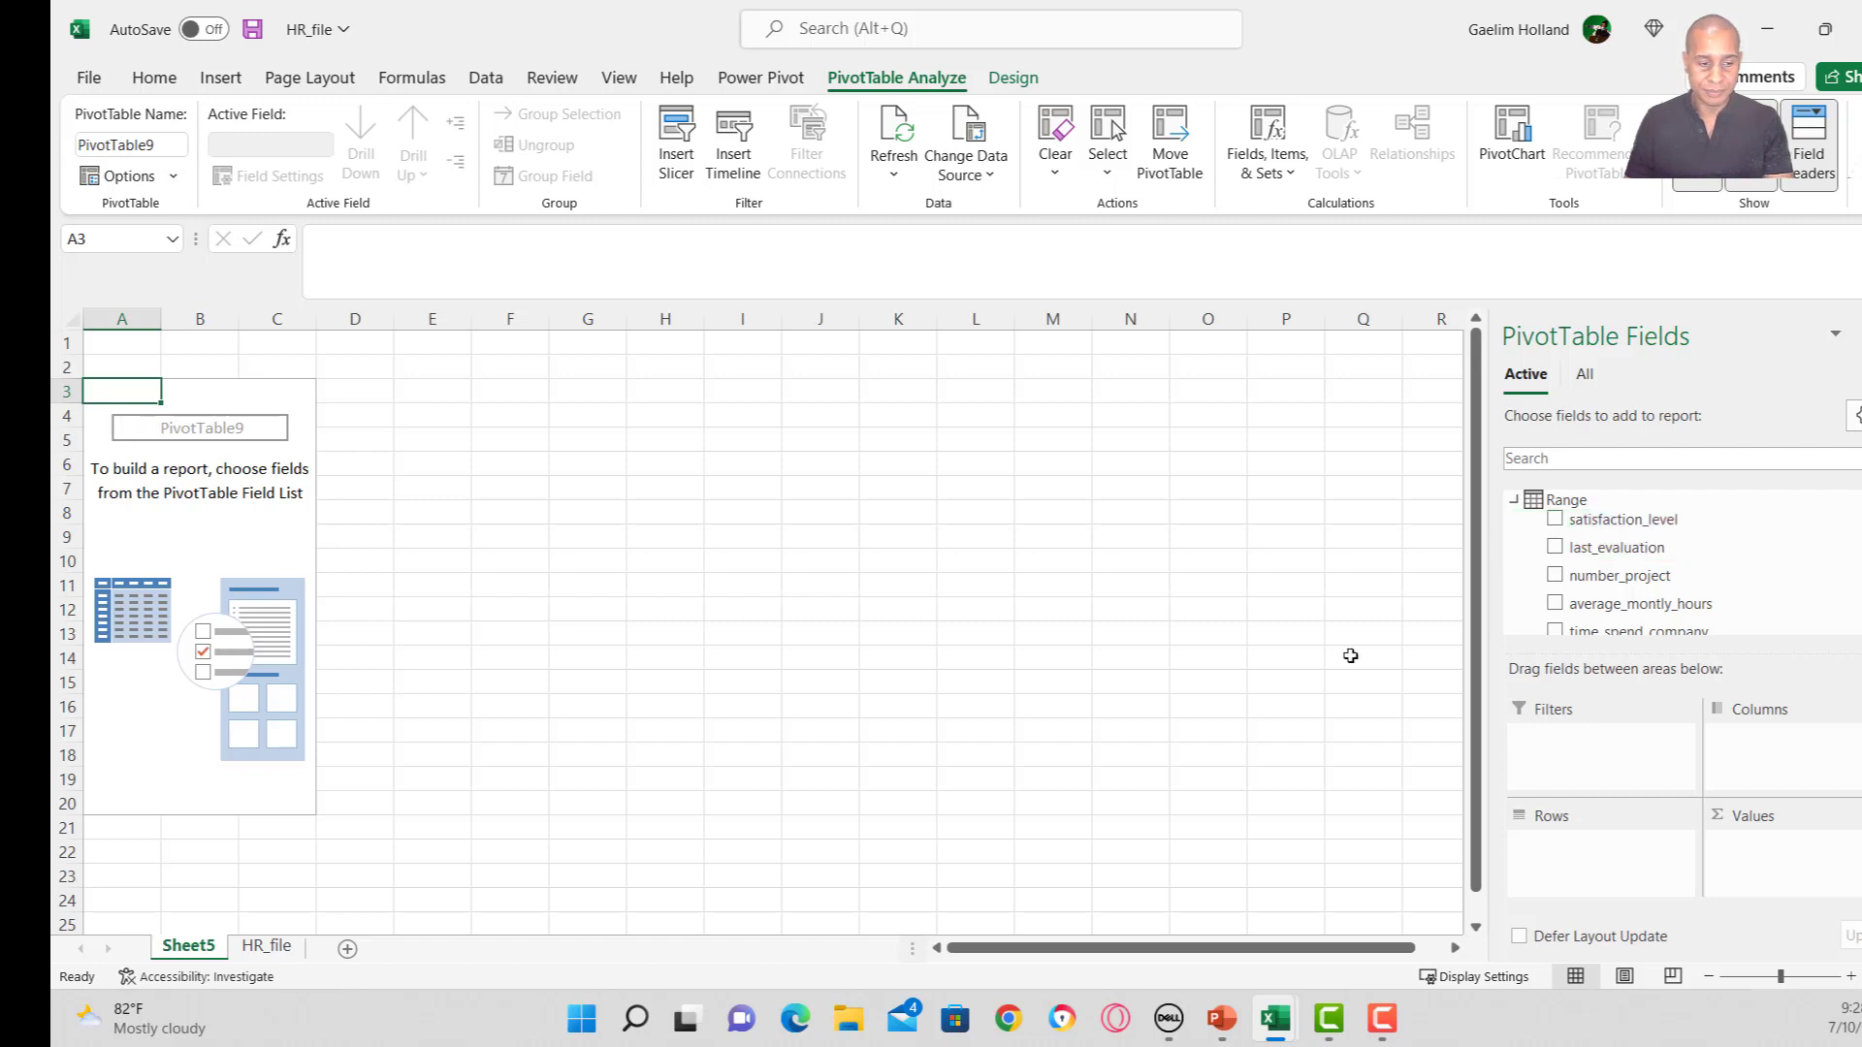
Rename the PivotTable's worksheet as Pivot and add another worksheet named Visuals.
double_click(191, 951)
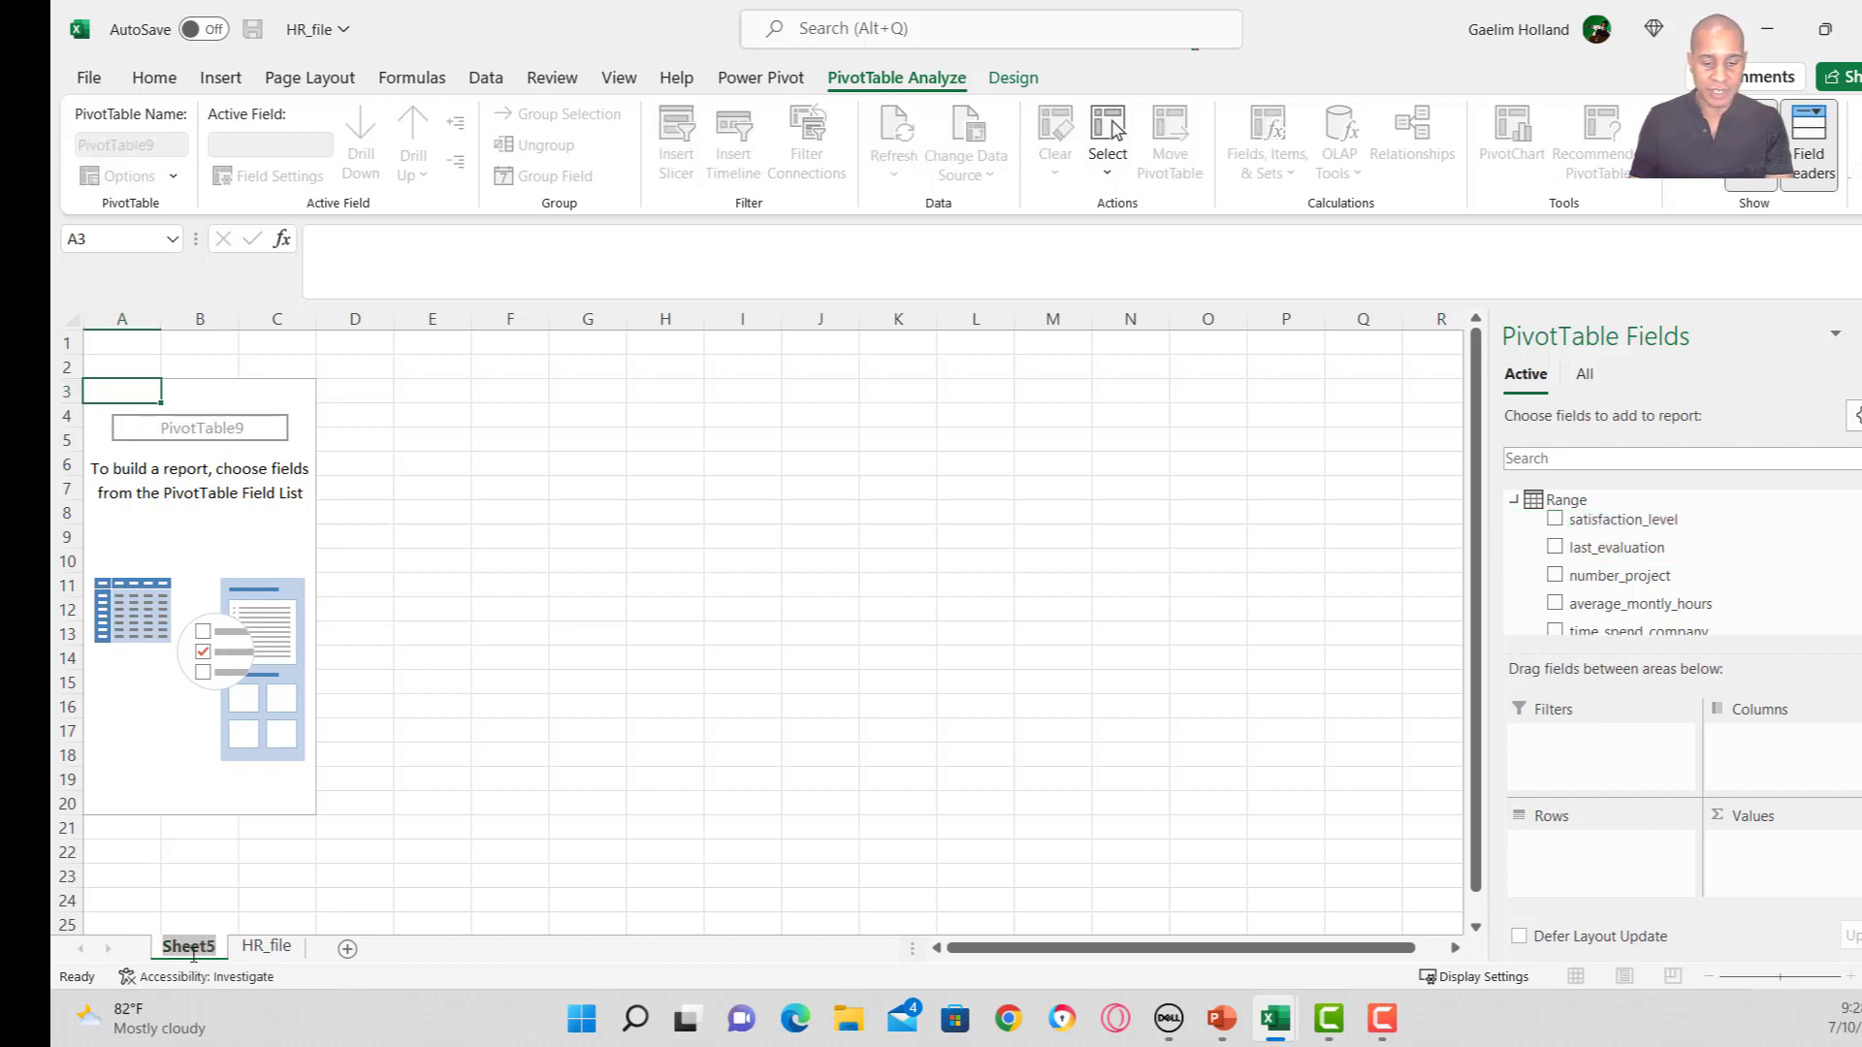
type("Pivot")
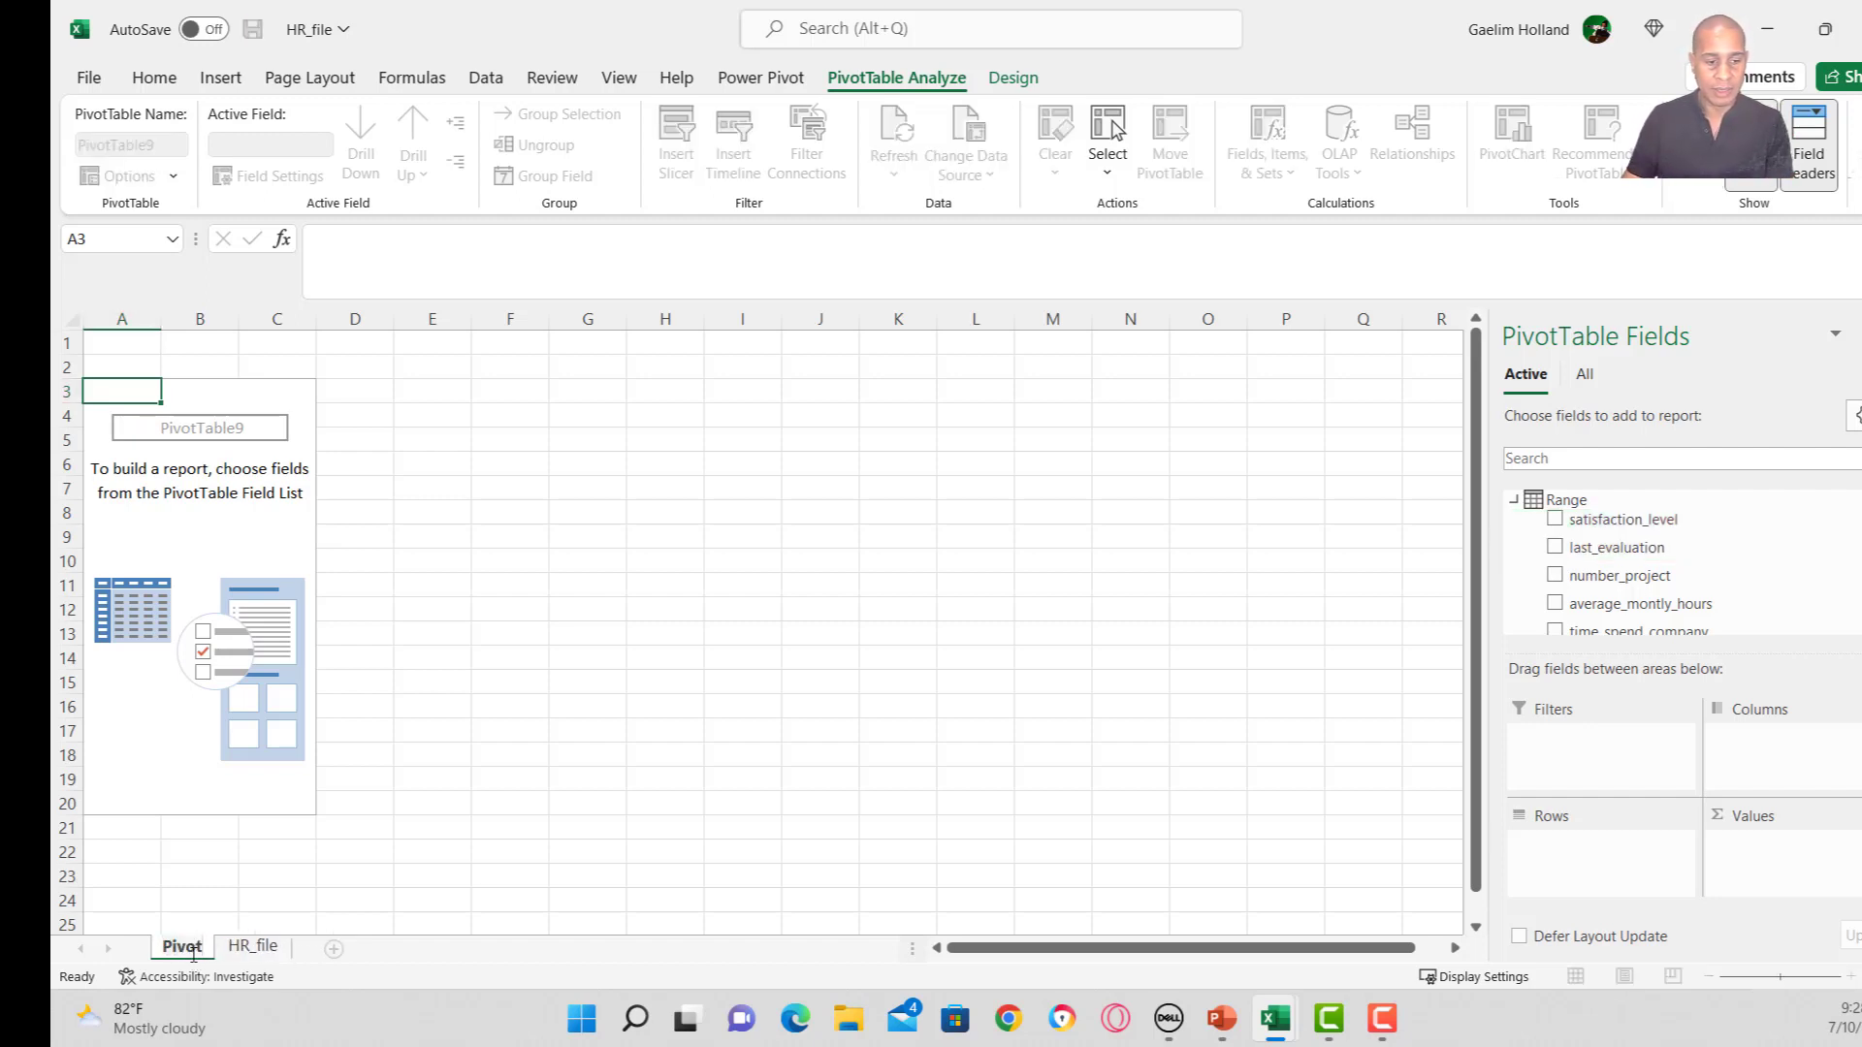
left_click(333, 949)
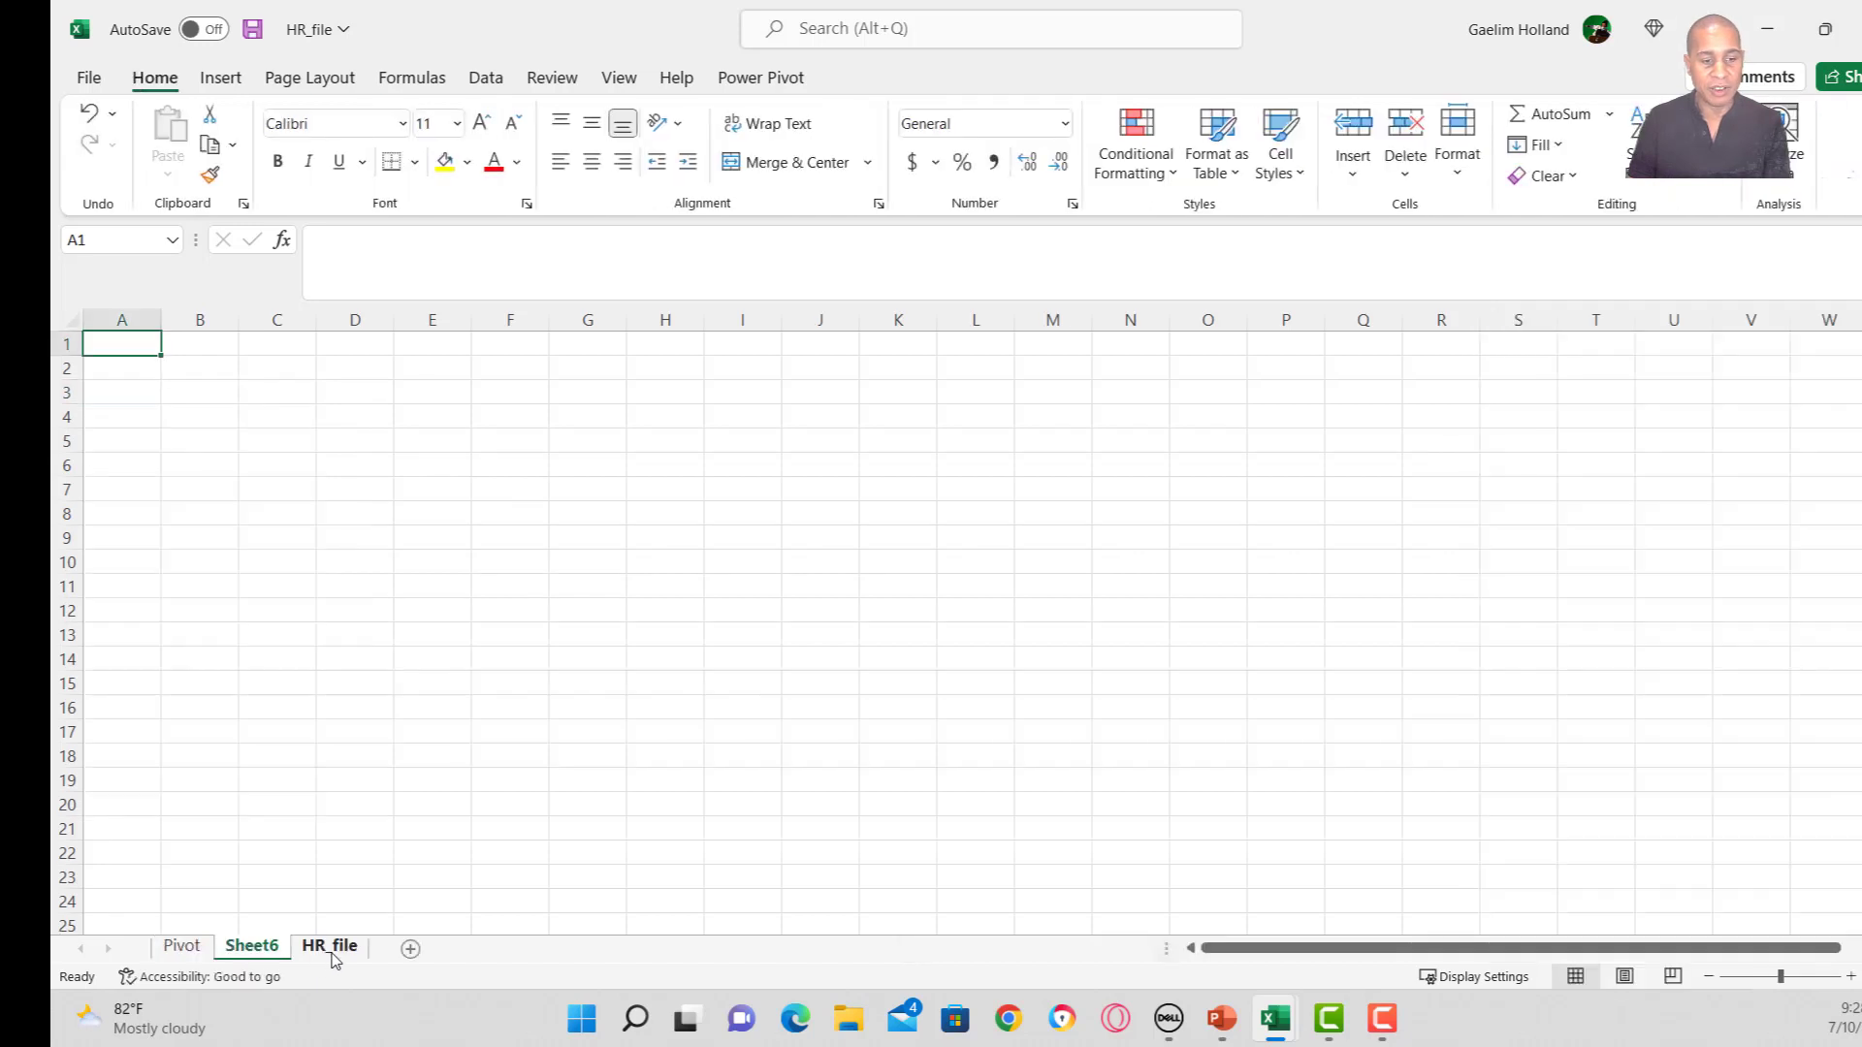
double_click(252, 946)
type("V")
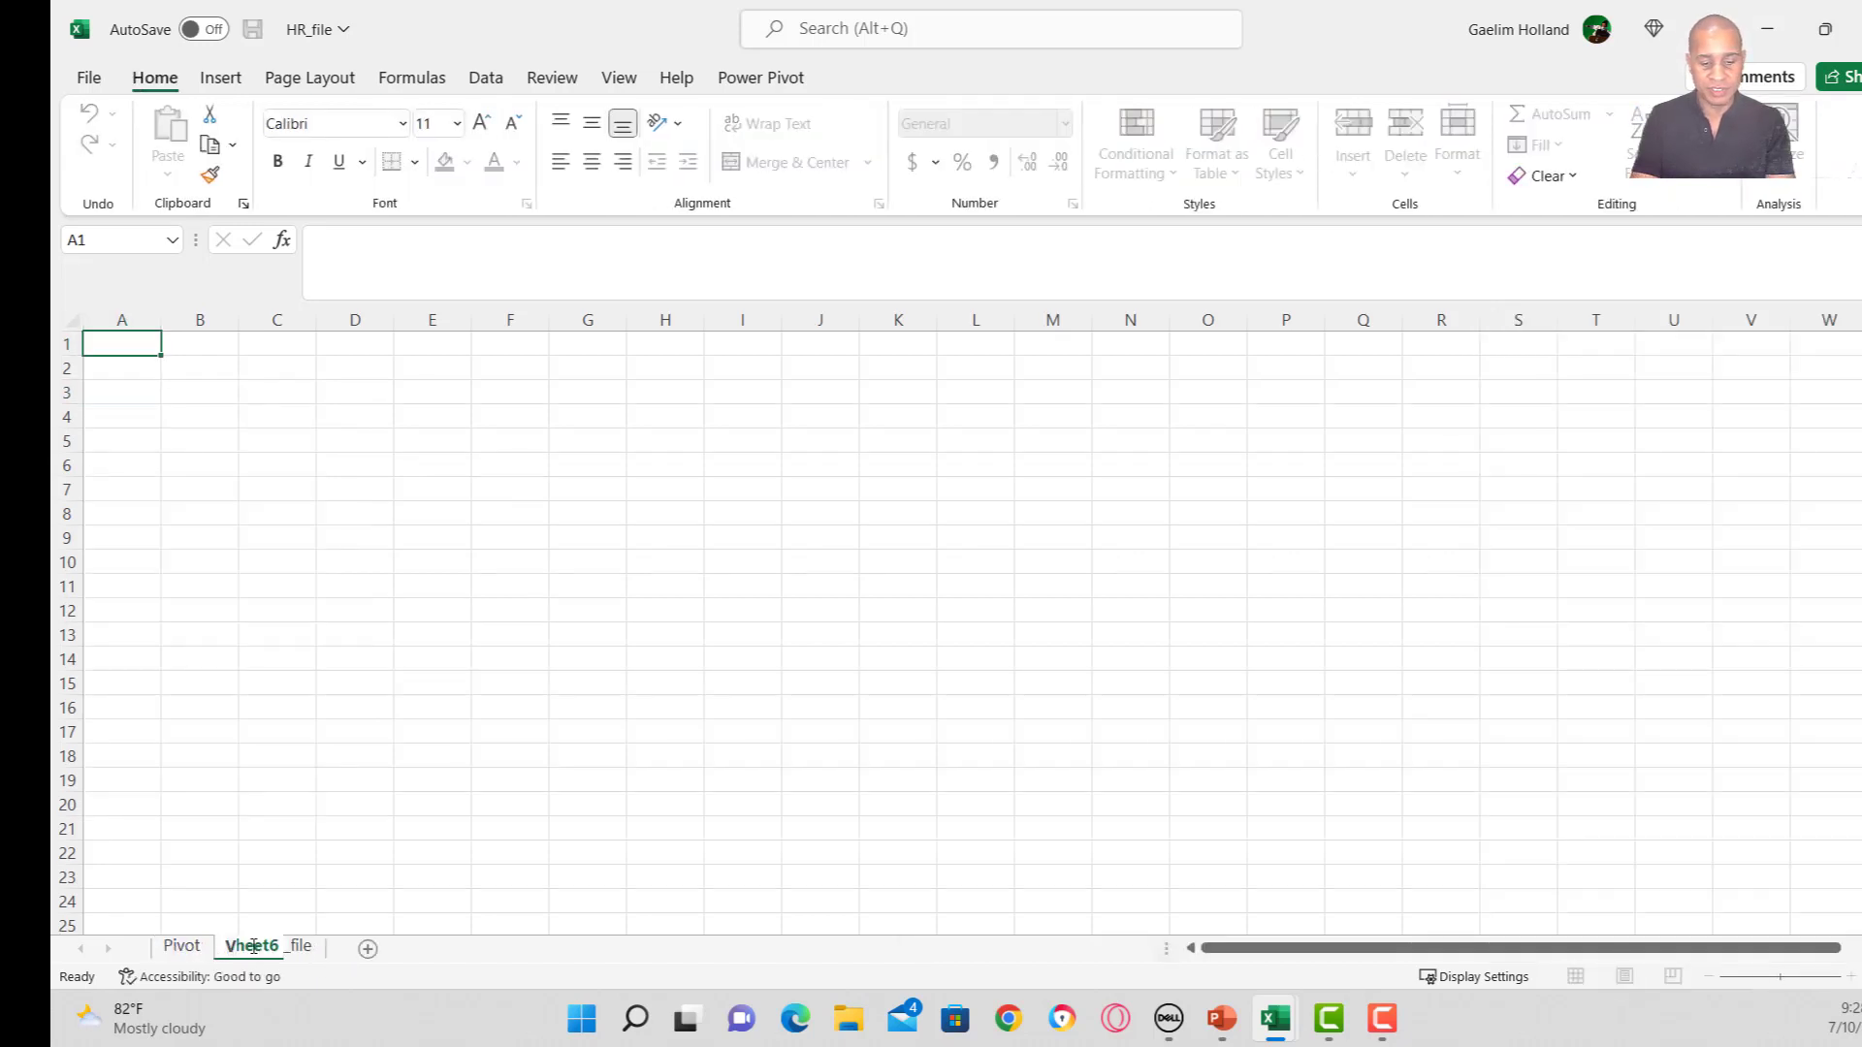
type("isuals")
key("Return")
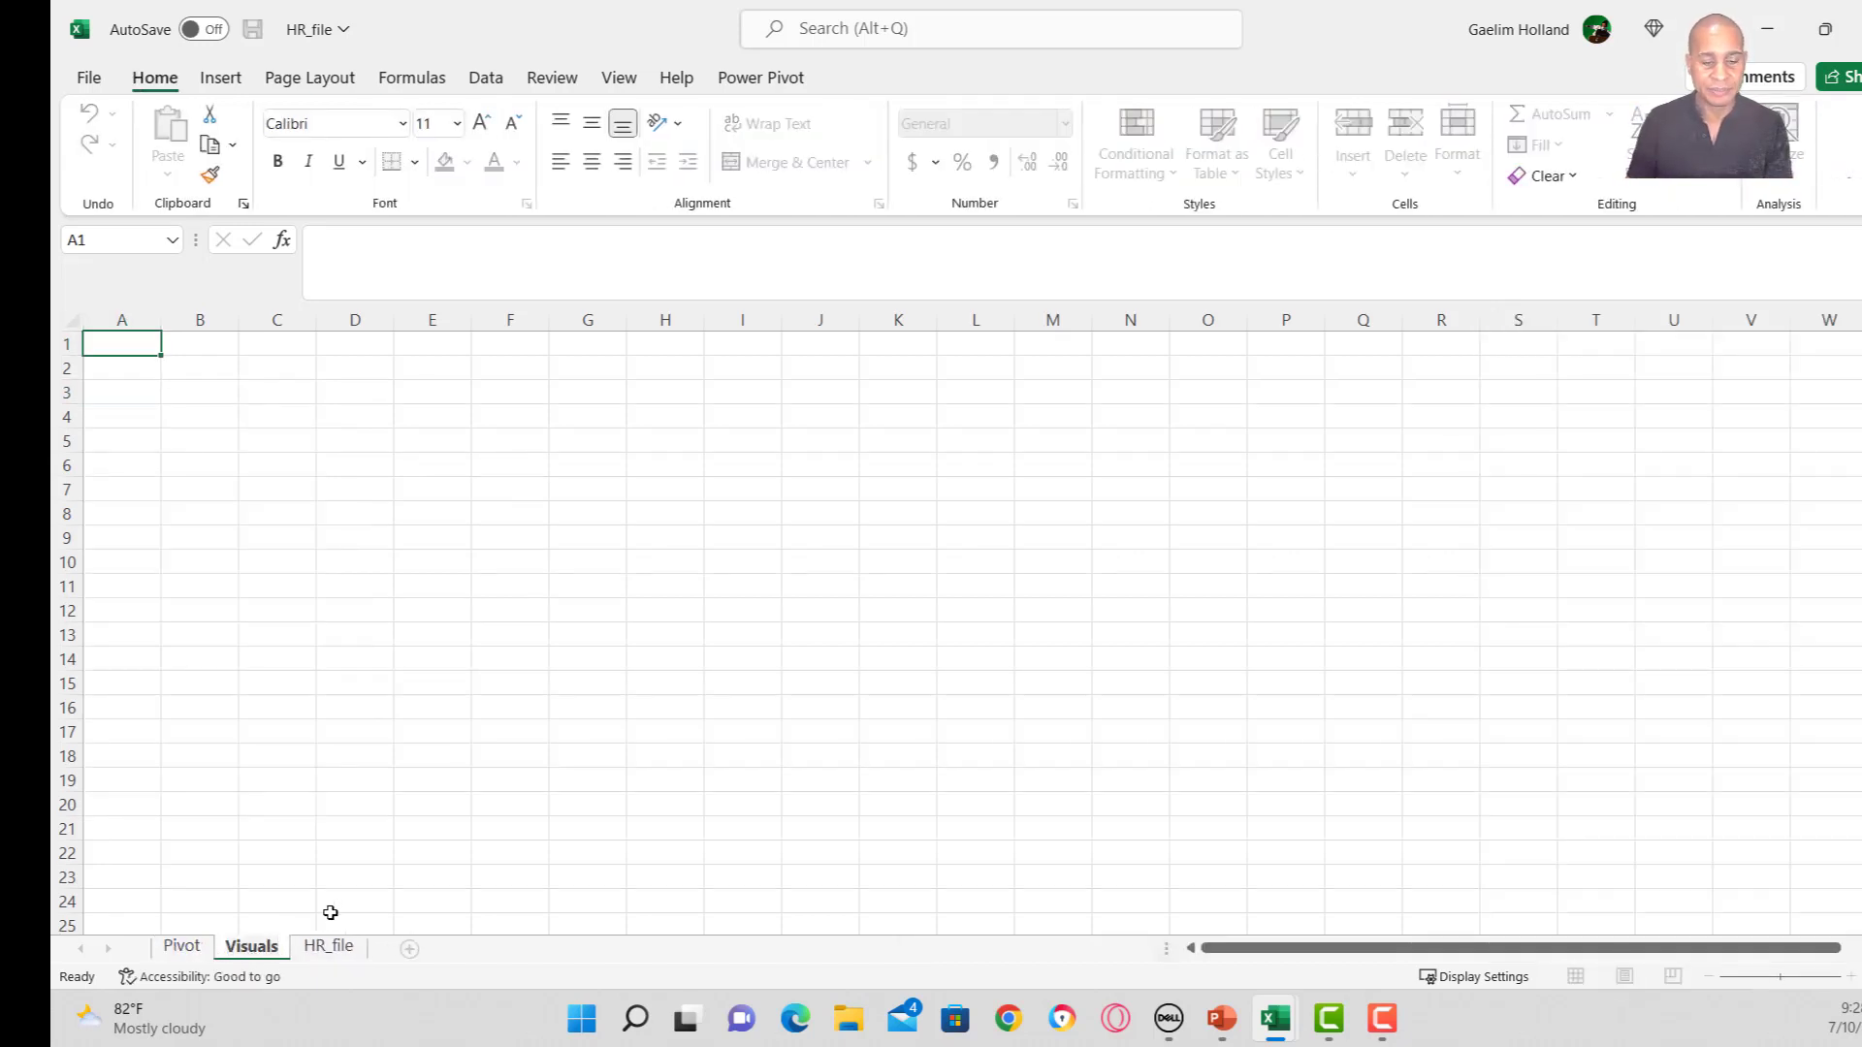
On the Pivot sheet, add the Departments field to the PivotTable's rows.
left_click(198, 953)
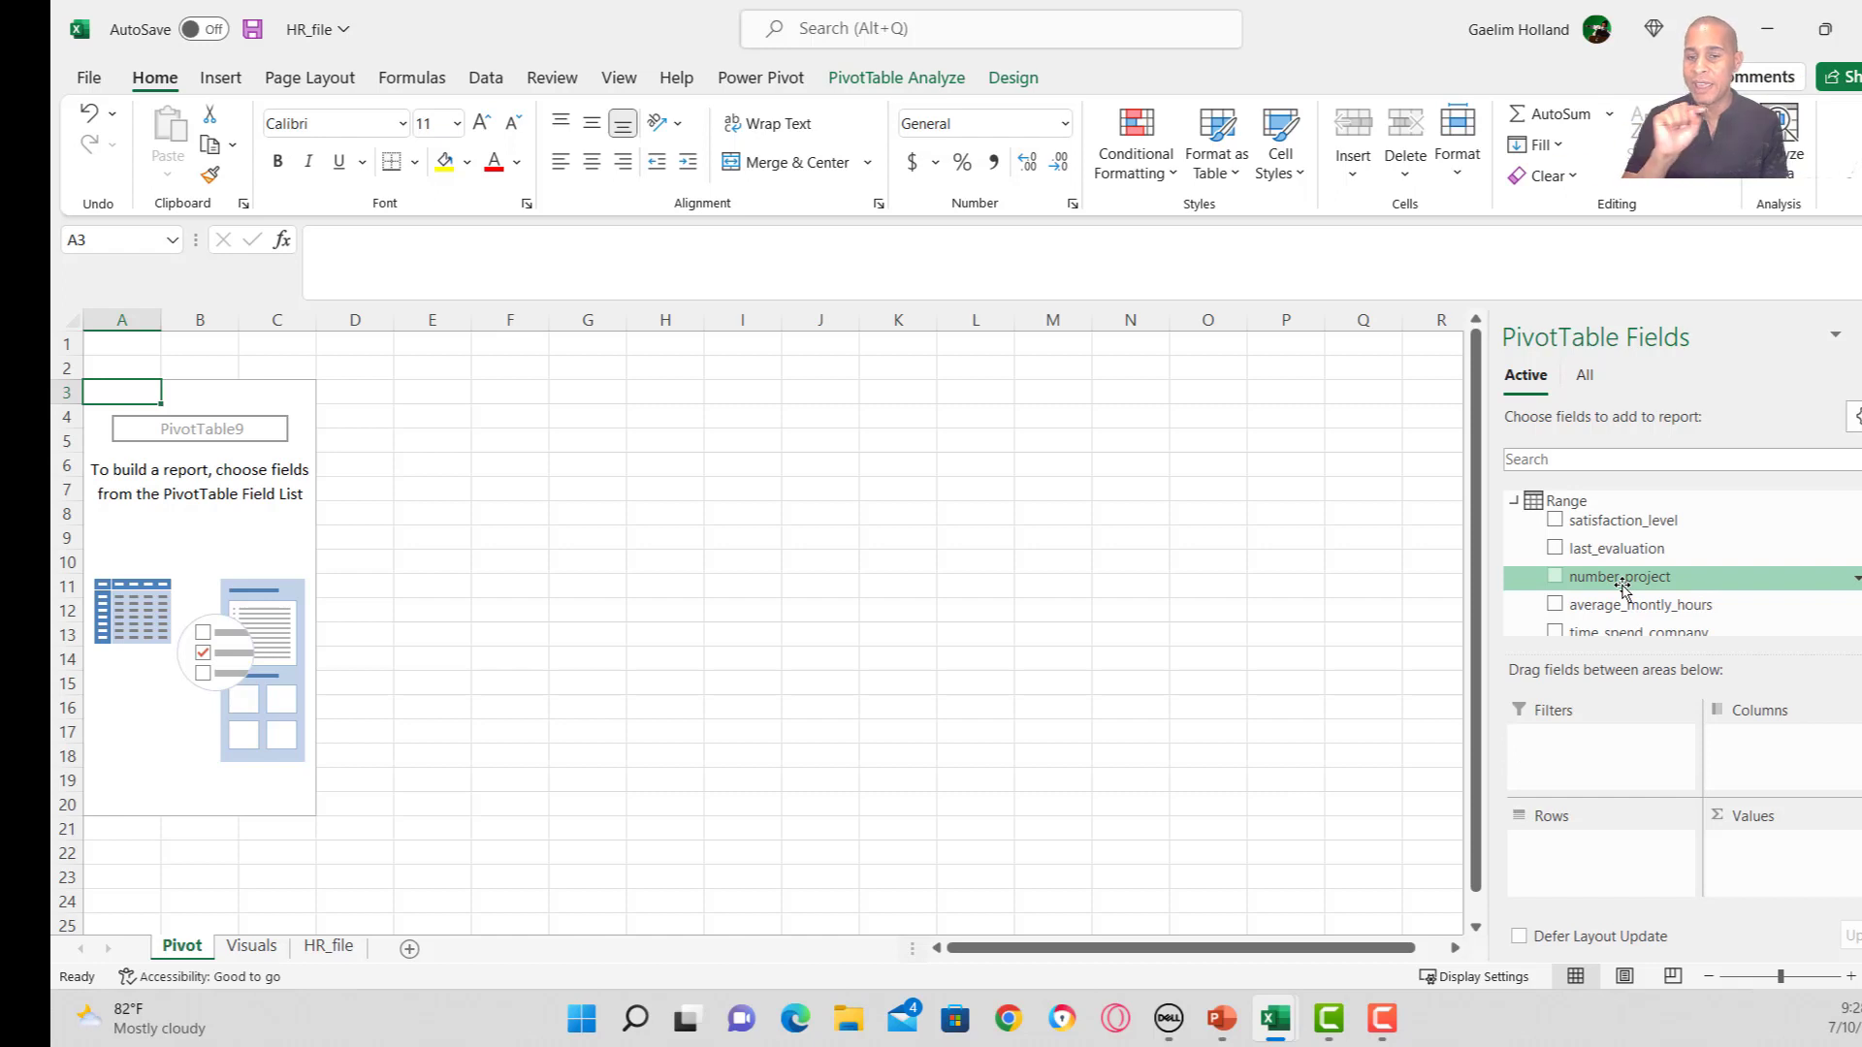
scroll(1823, 582, "down", 2)
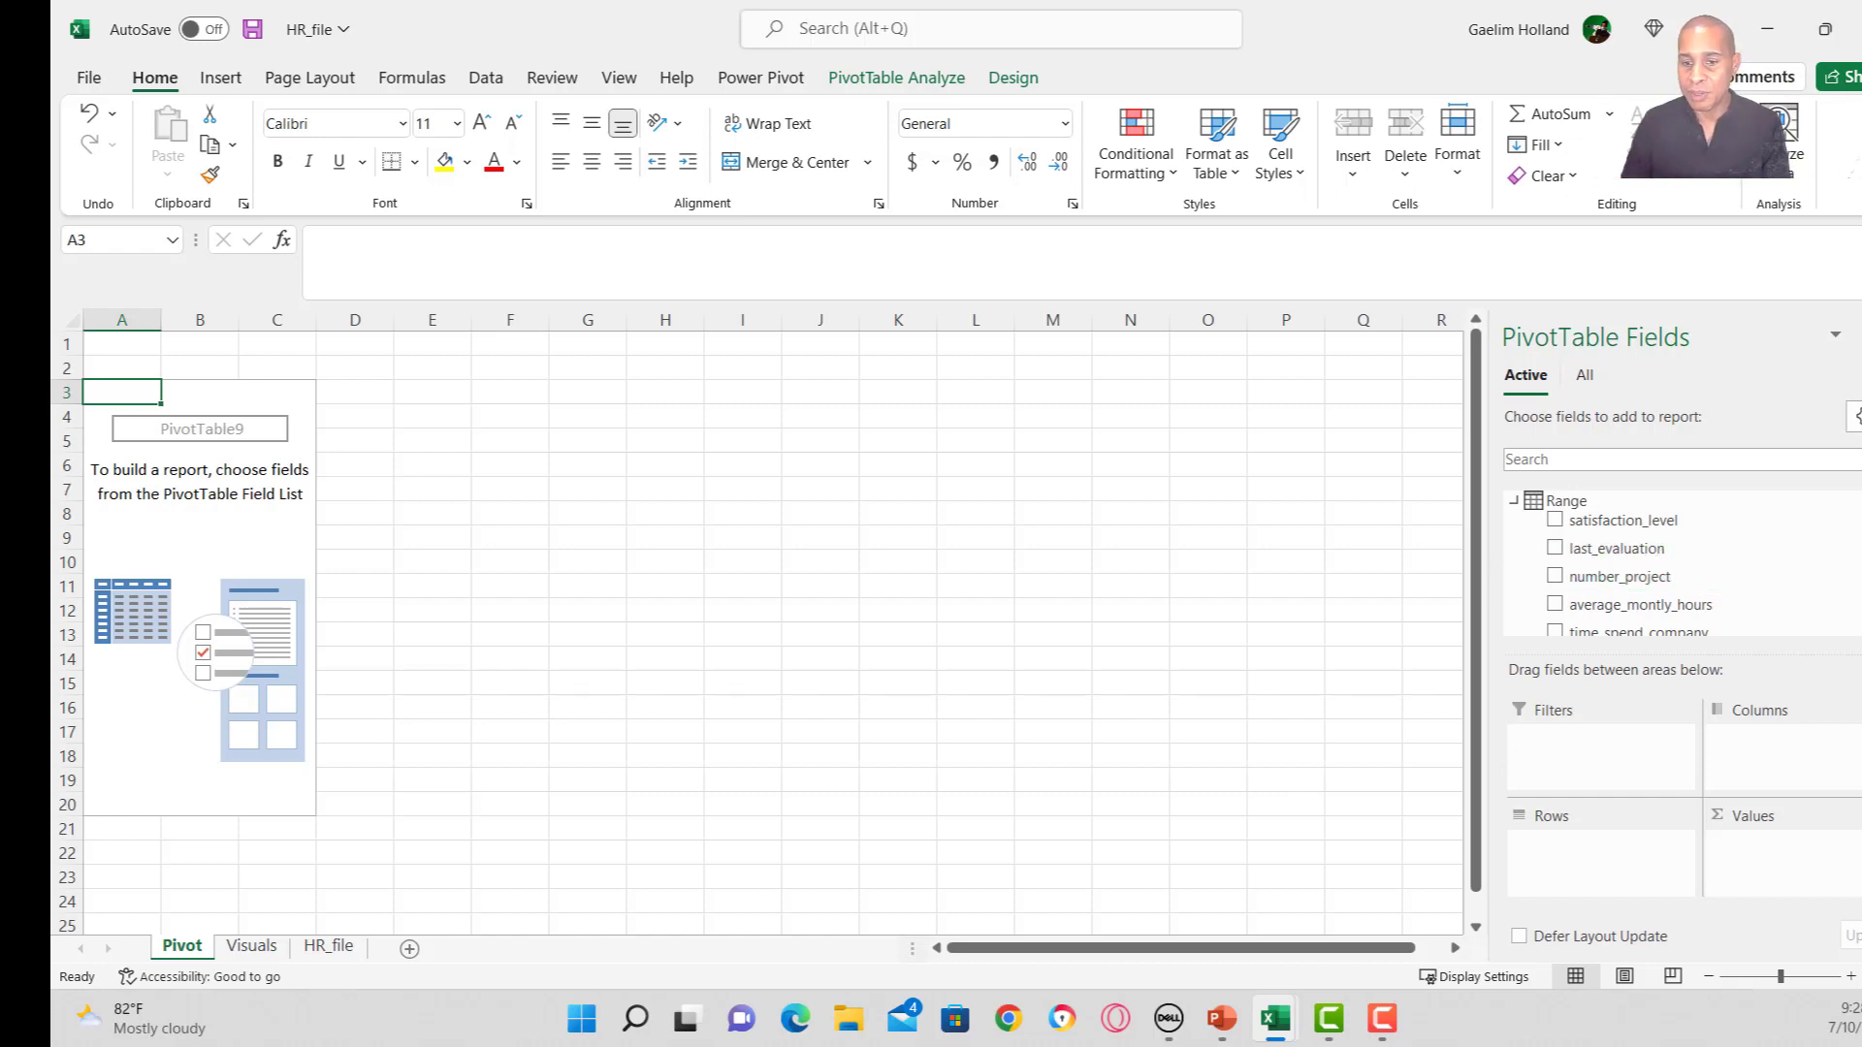
scroll(1632, 579, "down", 2)
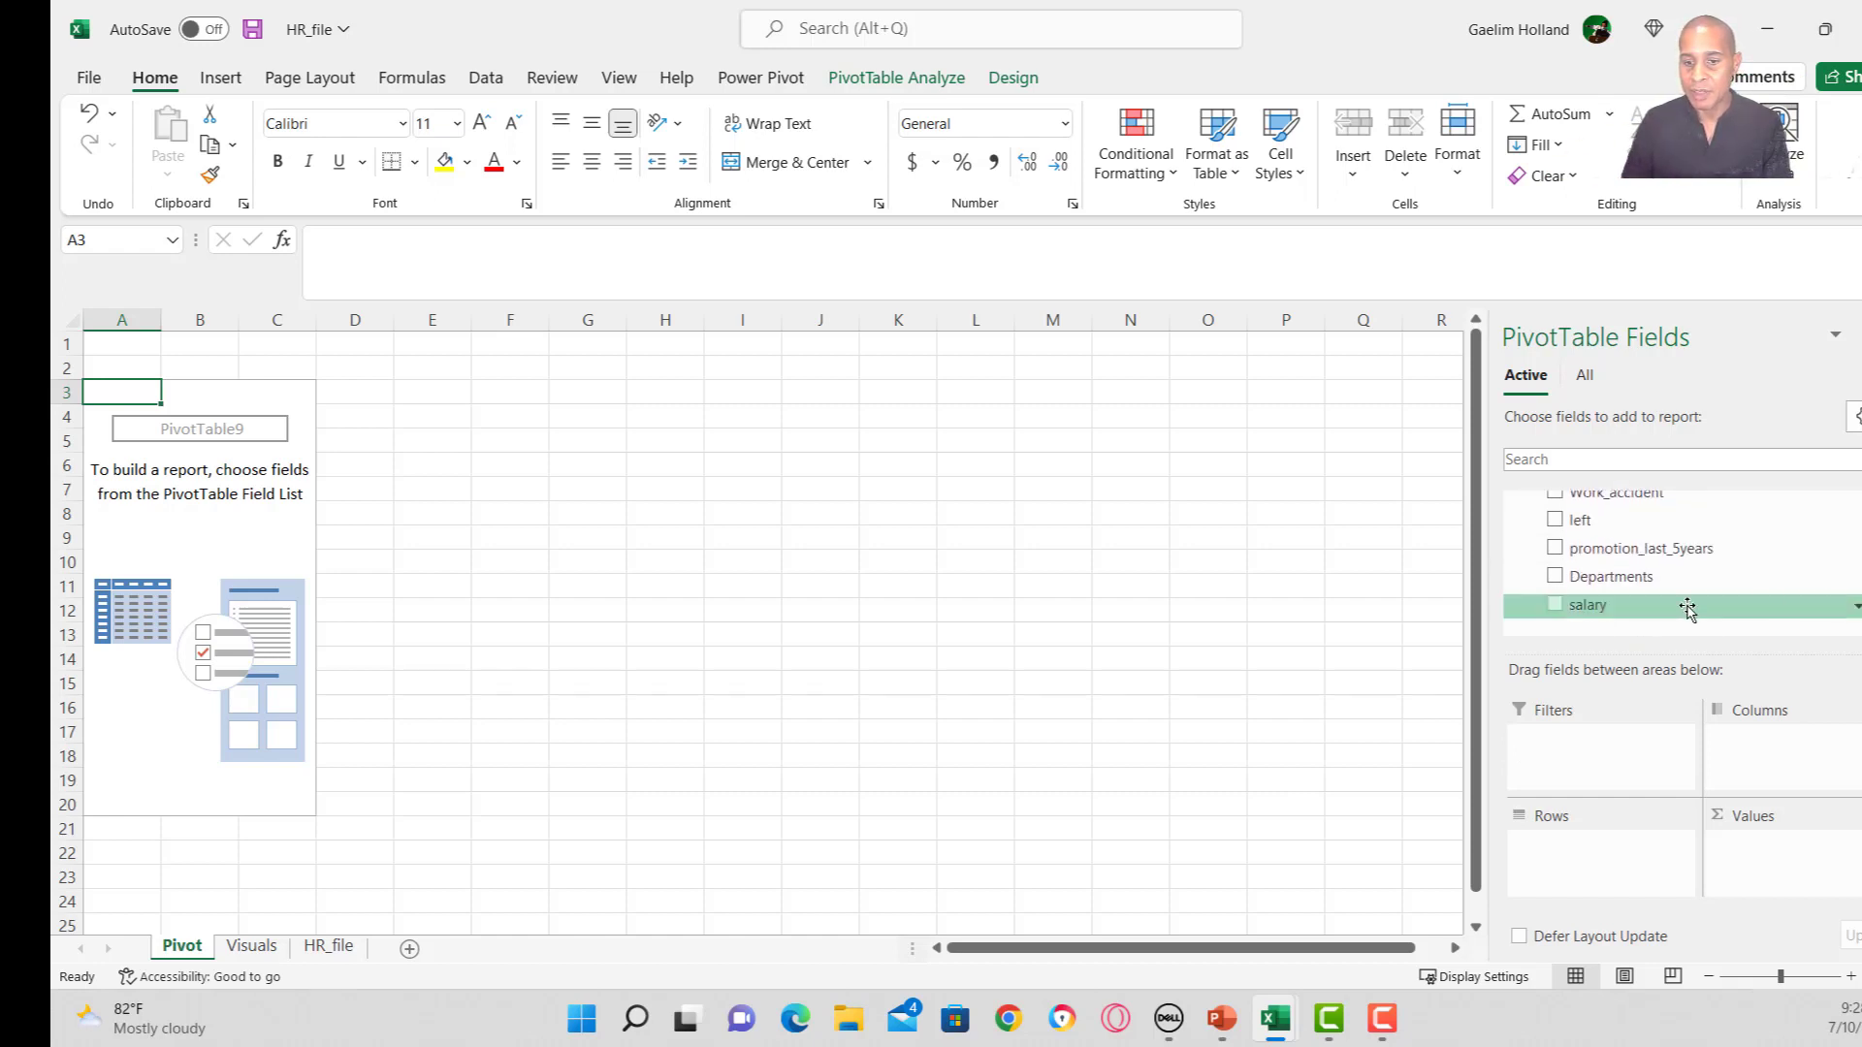
left_click_drag(1633, 579, 1595, 840)
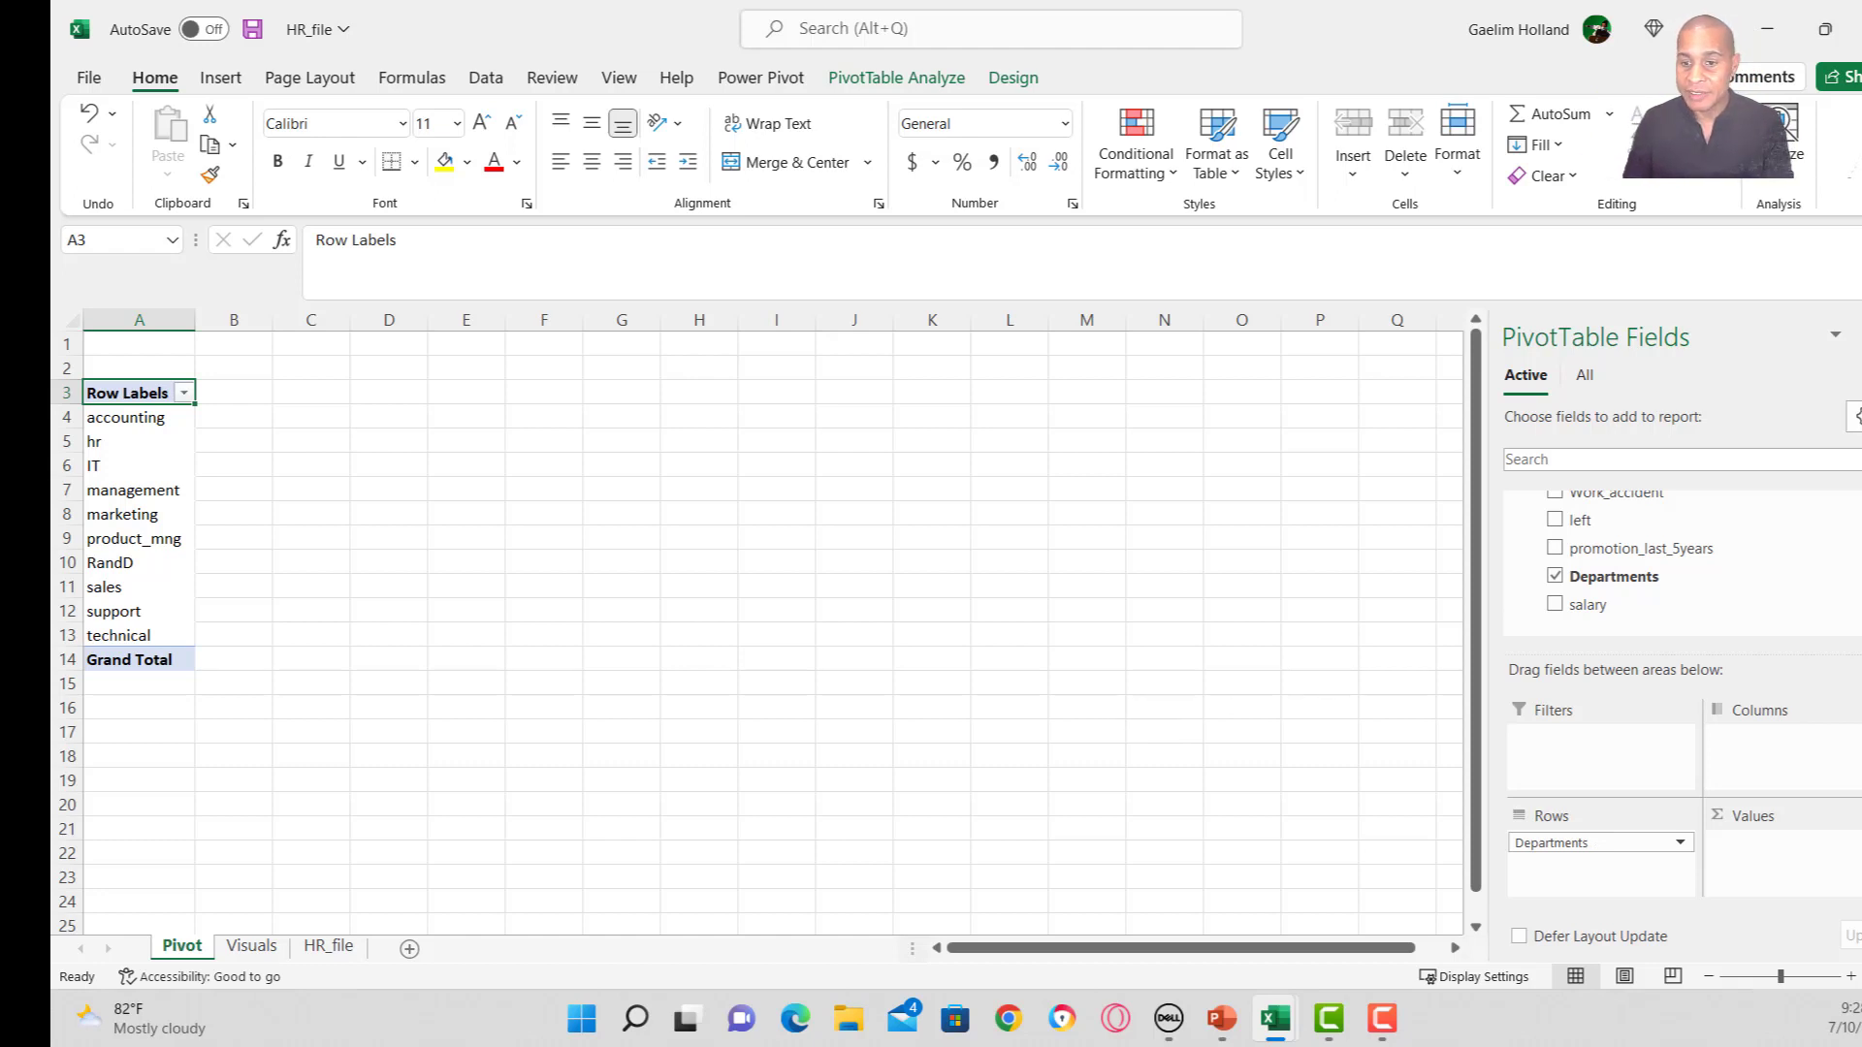
Add the left field as a sum and the Departments field as a count to the PivotTable's values.
scroll(1648, 562, "up", 5)
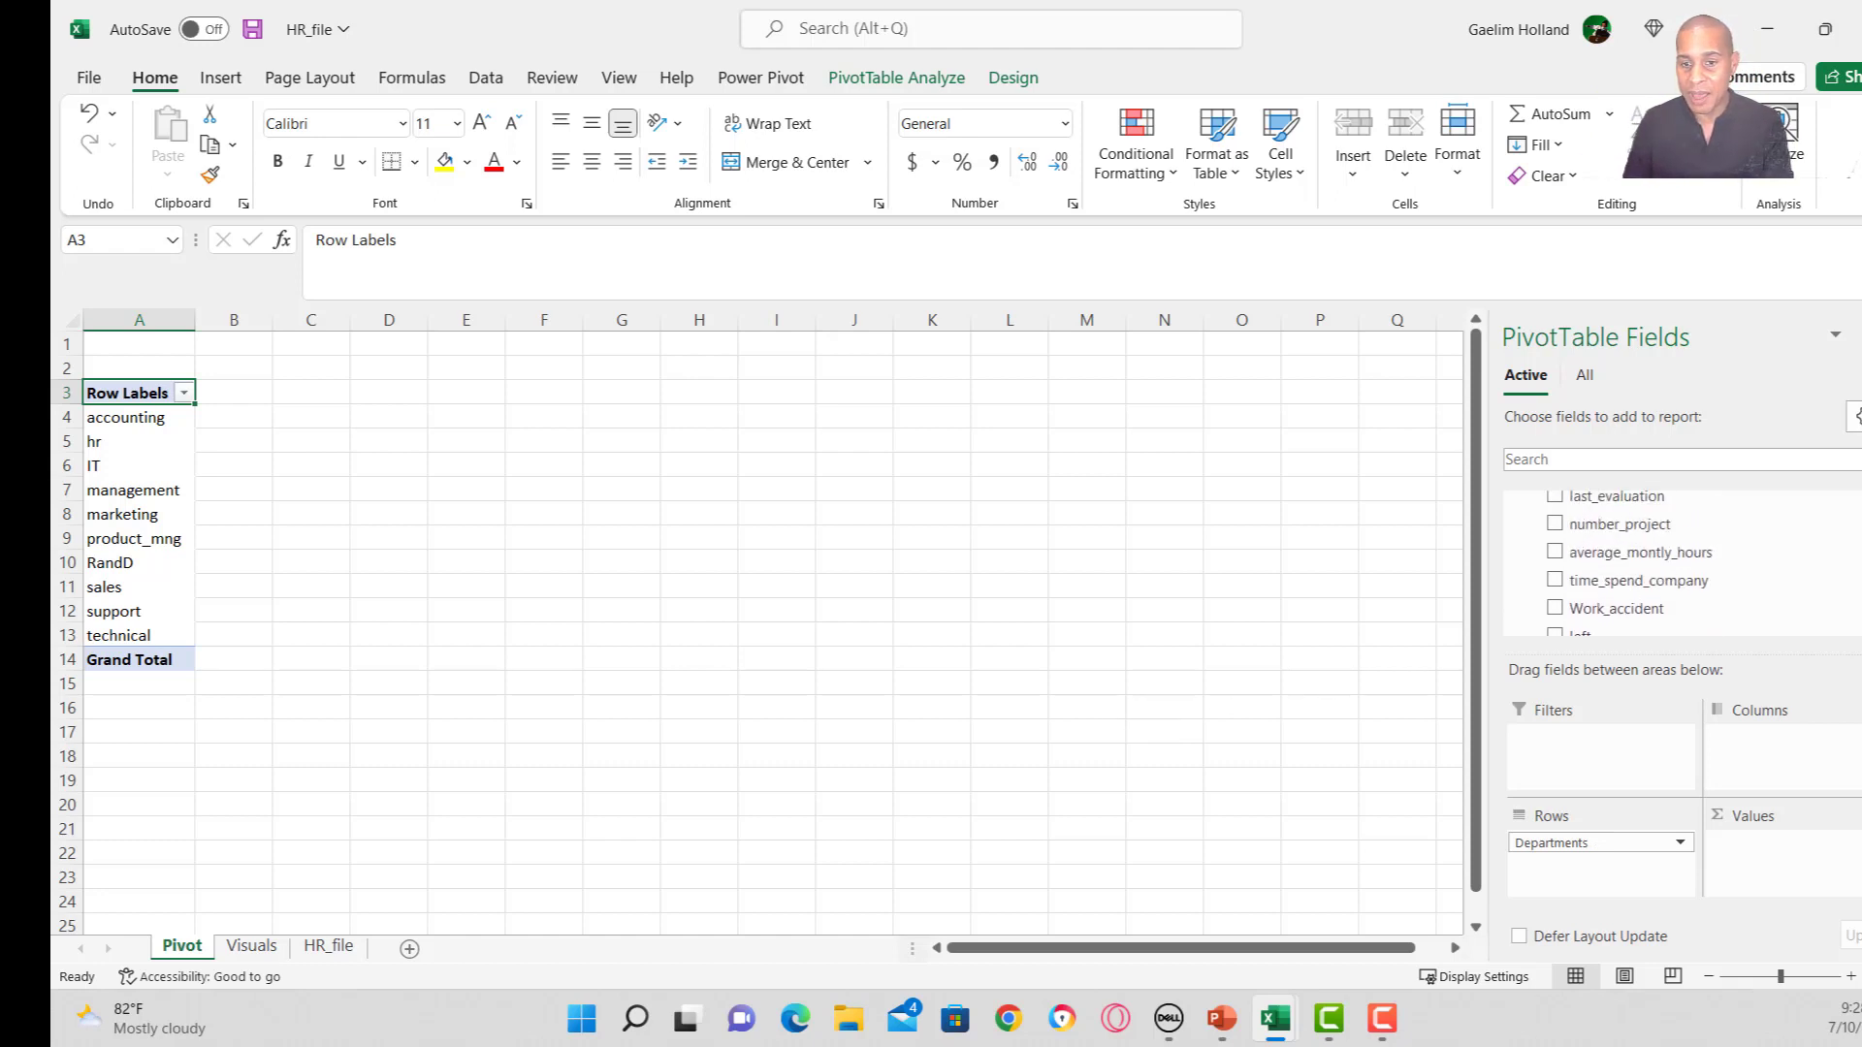
scroll(1584, 604, "down", 2)
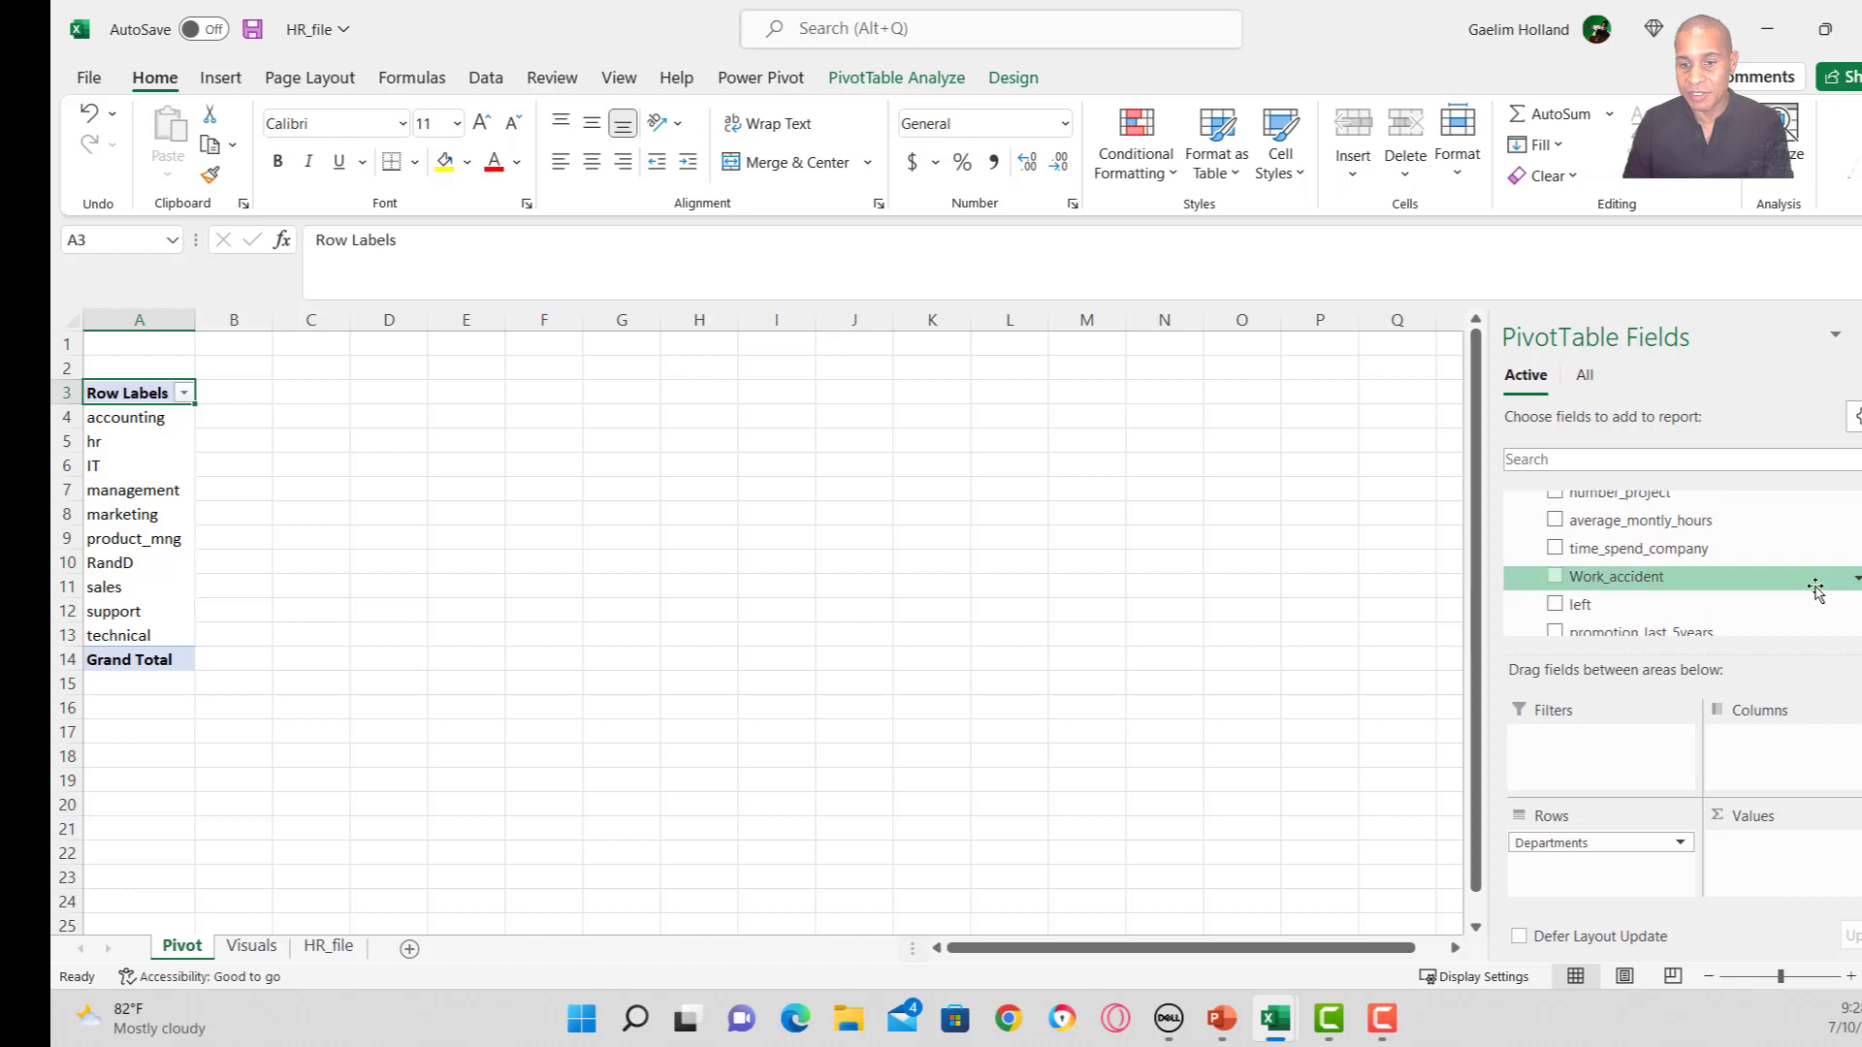
left_click_drag(1584, 604, 1771, 861)
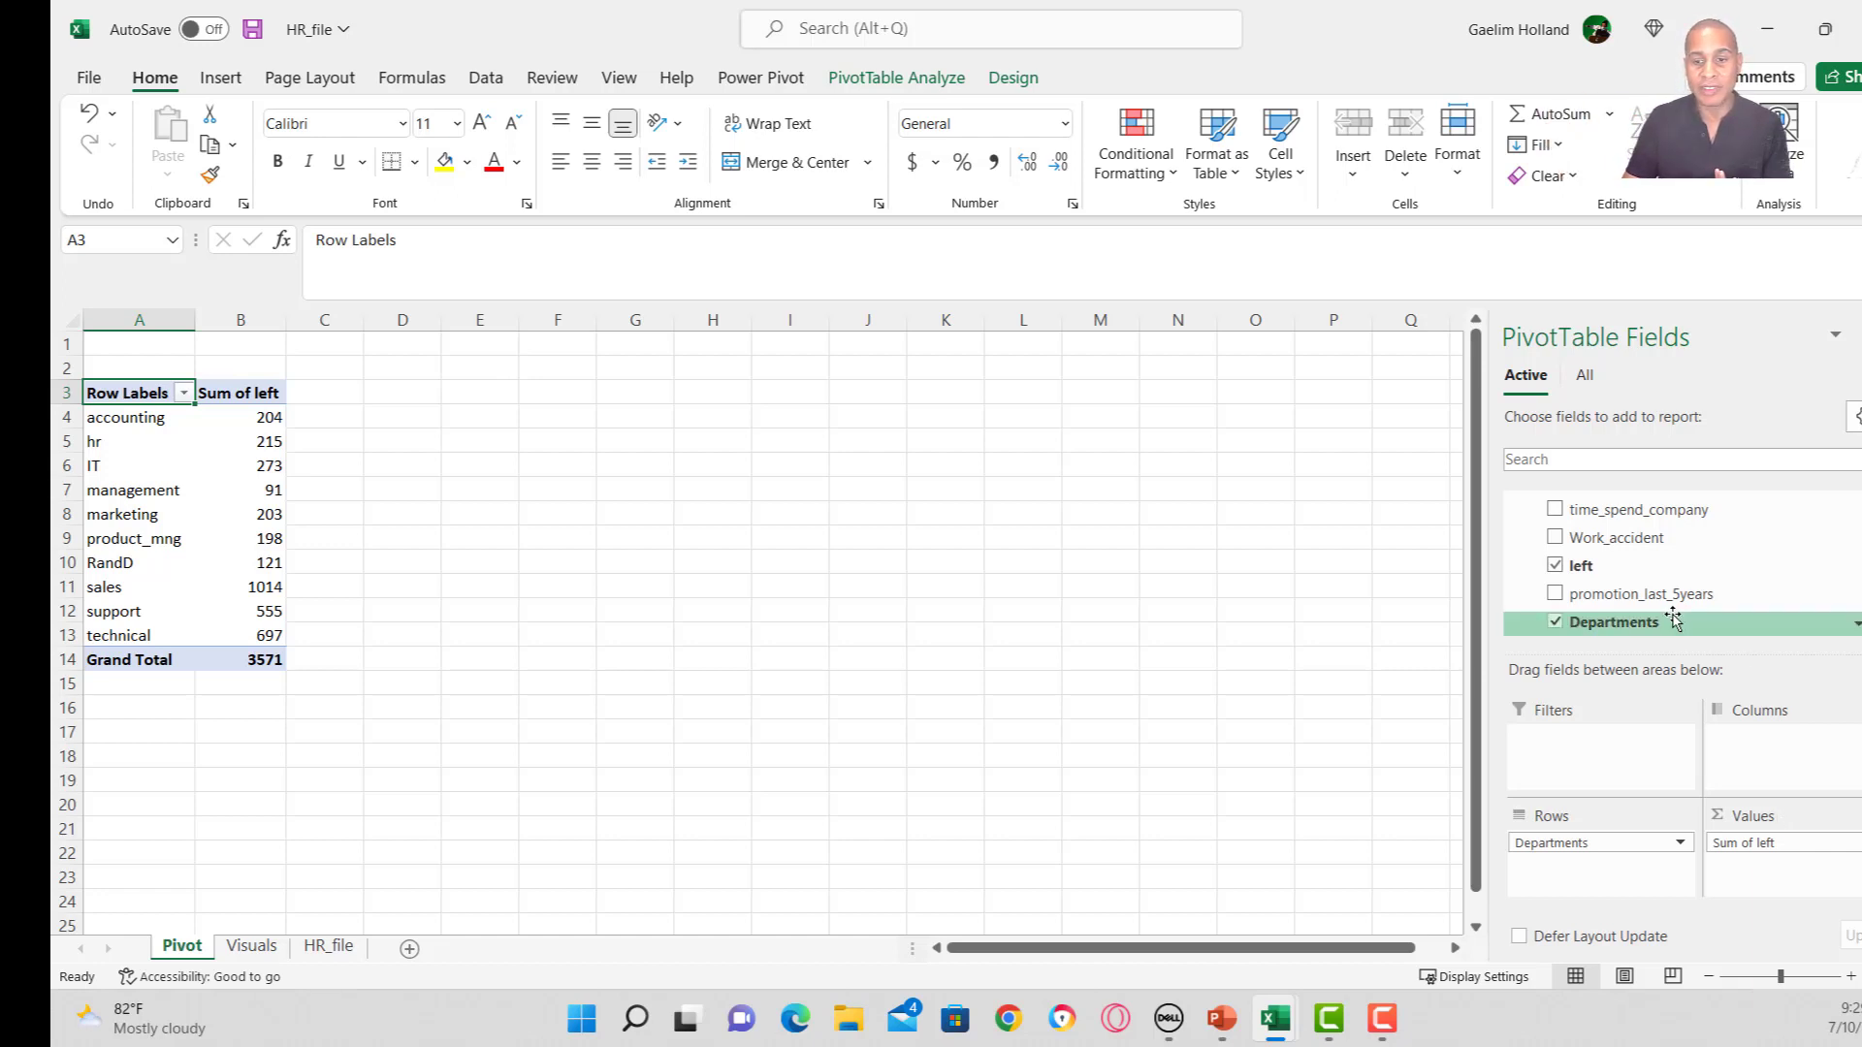
left_click_drag(1675, 621, 1817, 868)
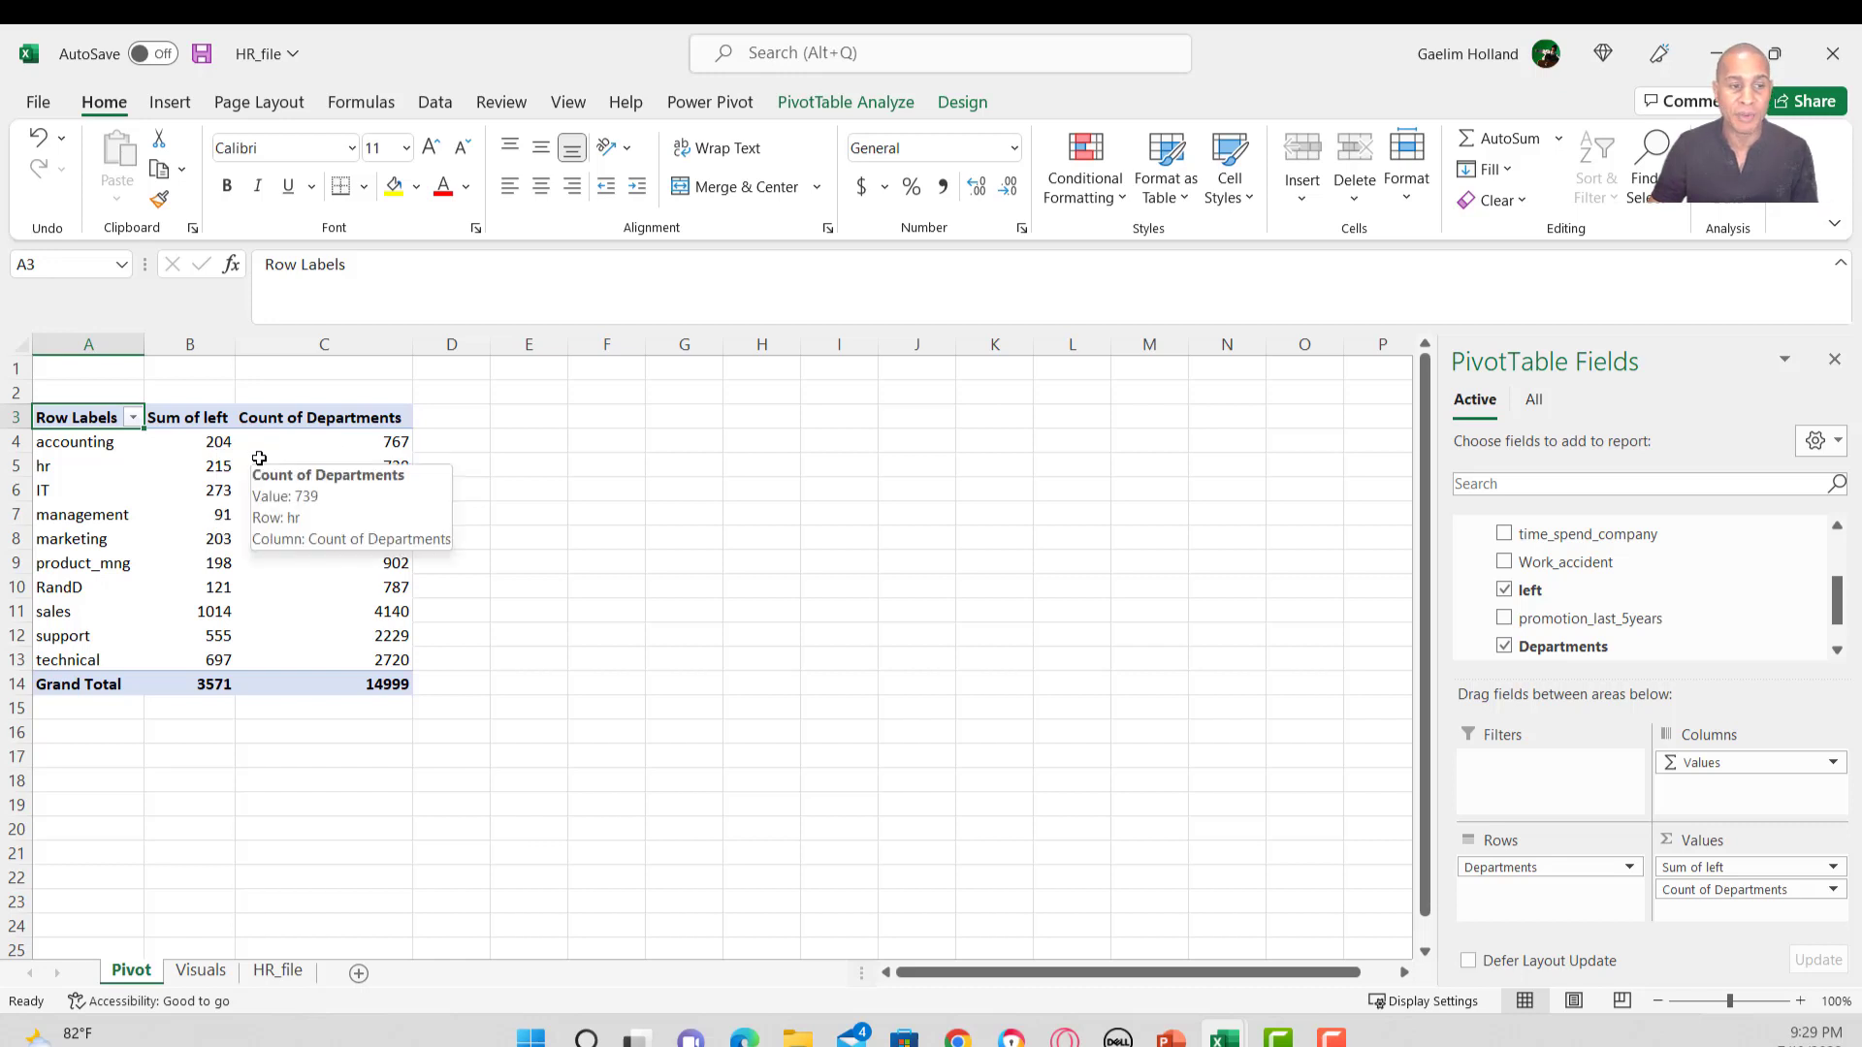
Copy the entire PivotTable, A3:C14, and select cell B3 on the Visuals sheet as the destination.
left_click_drag(45, 422, 327, 673)
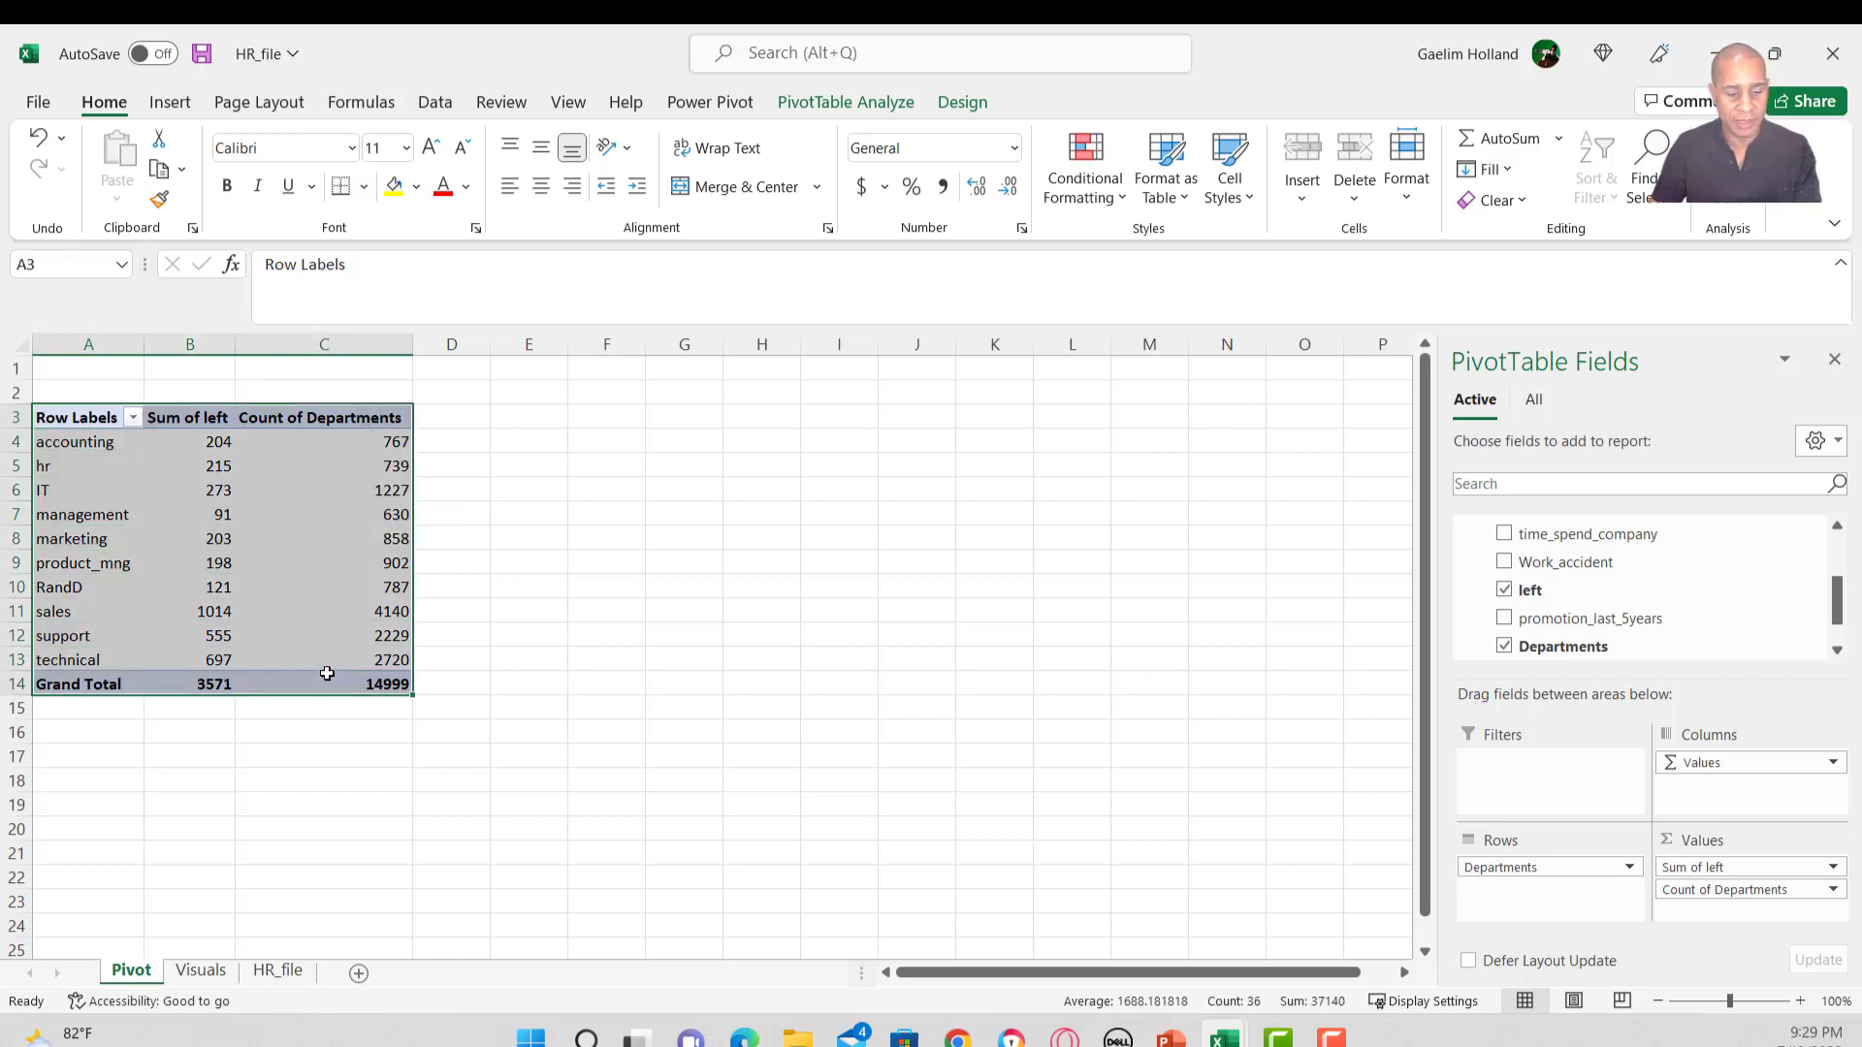
key("ctrl+c")
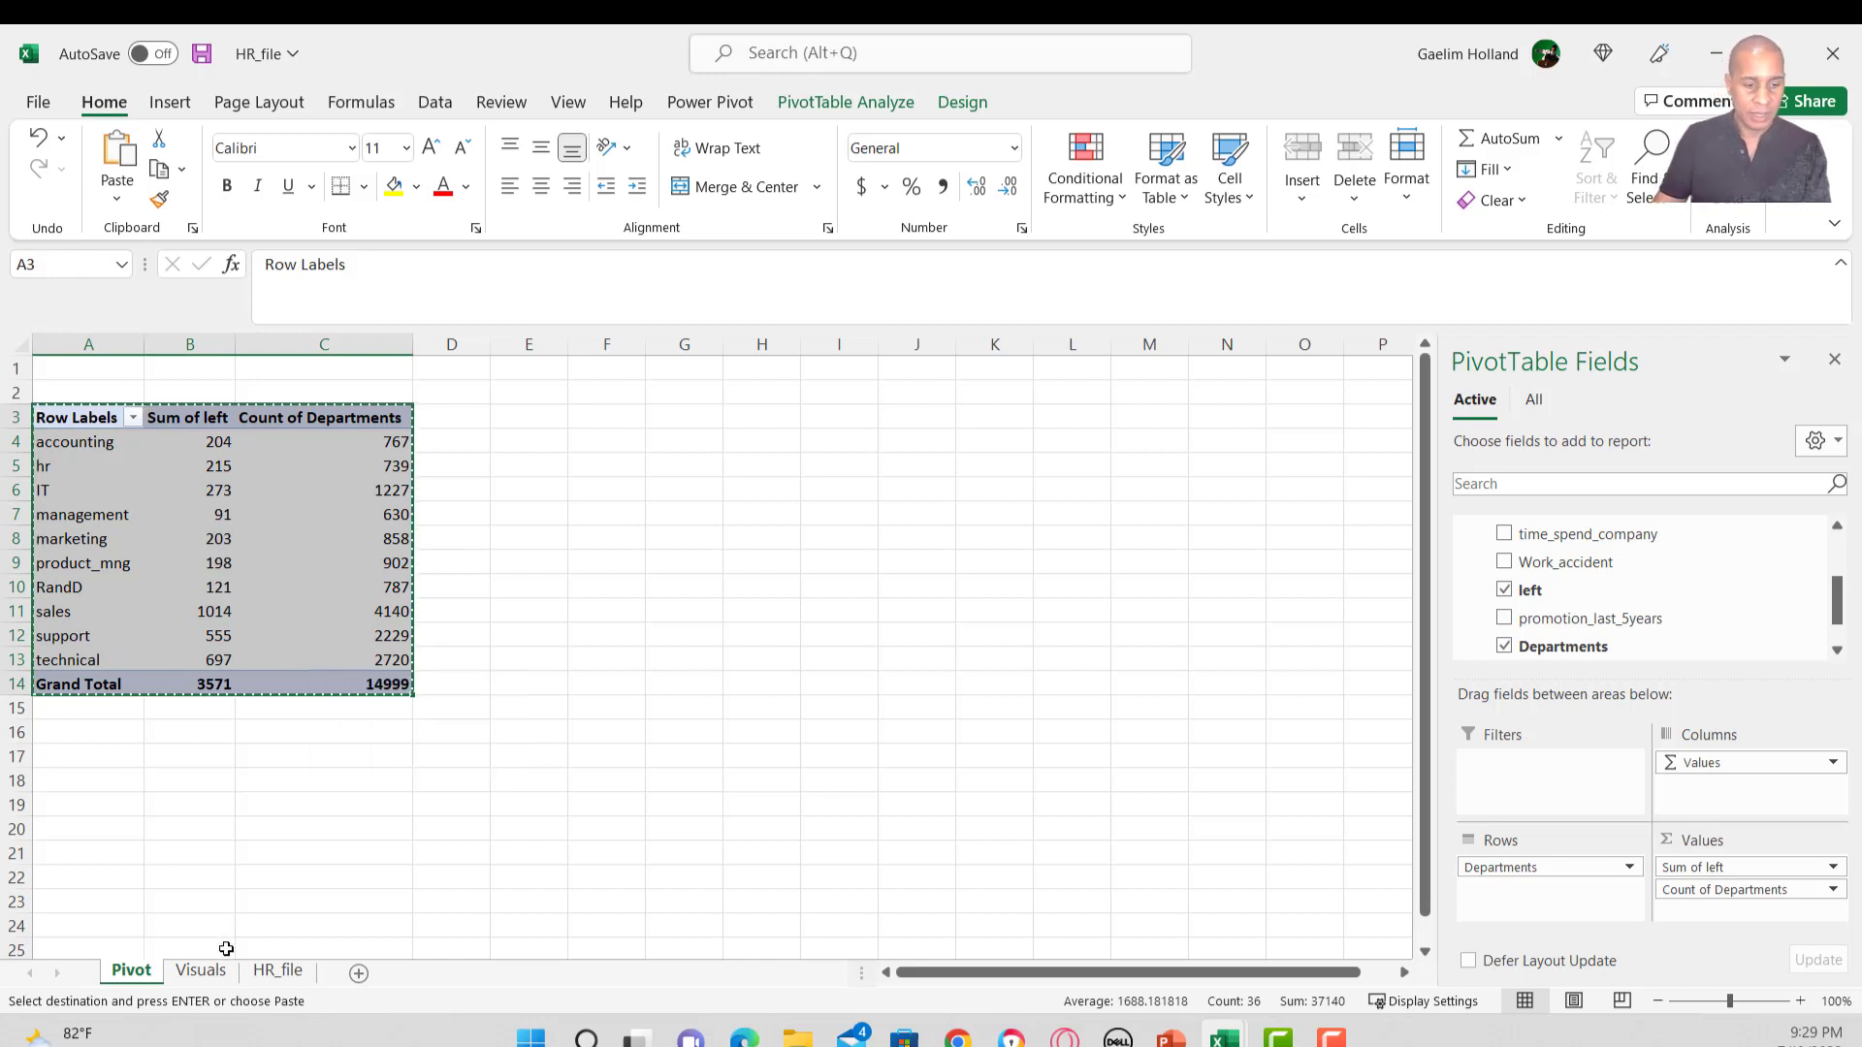
left_click(207, 972)
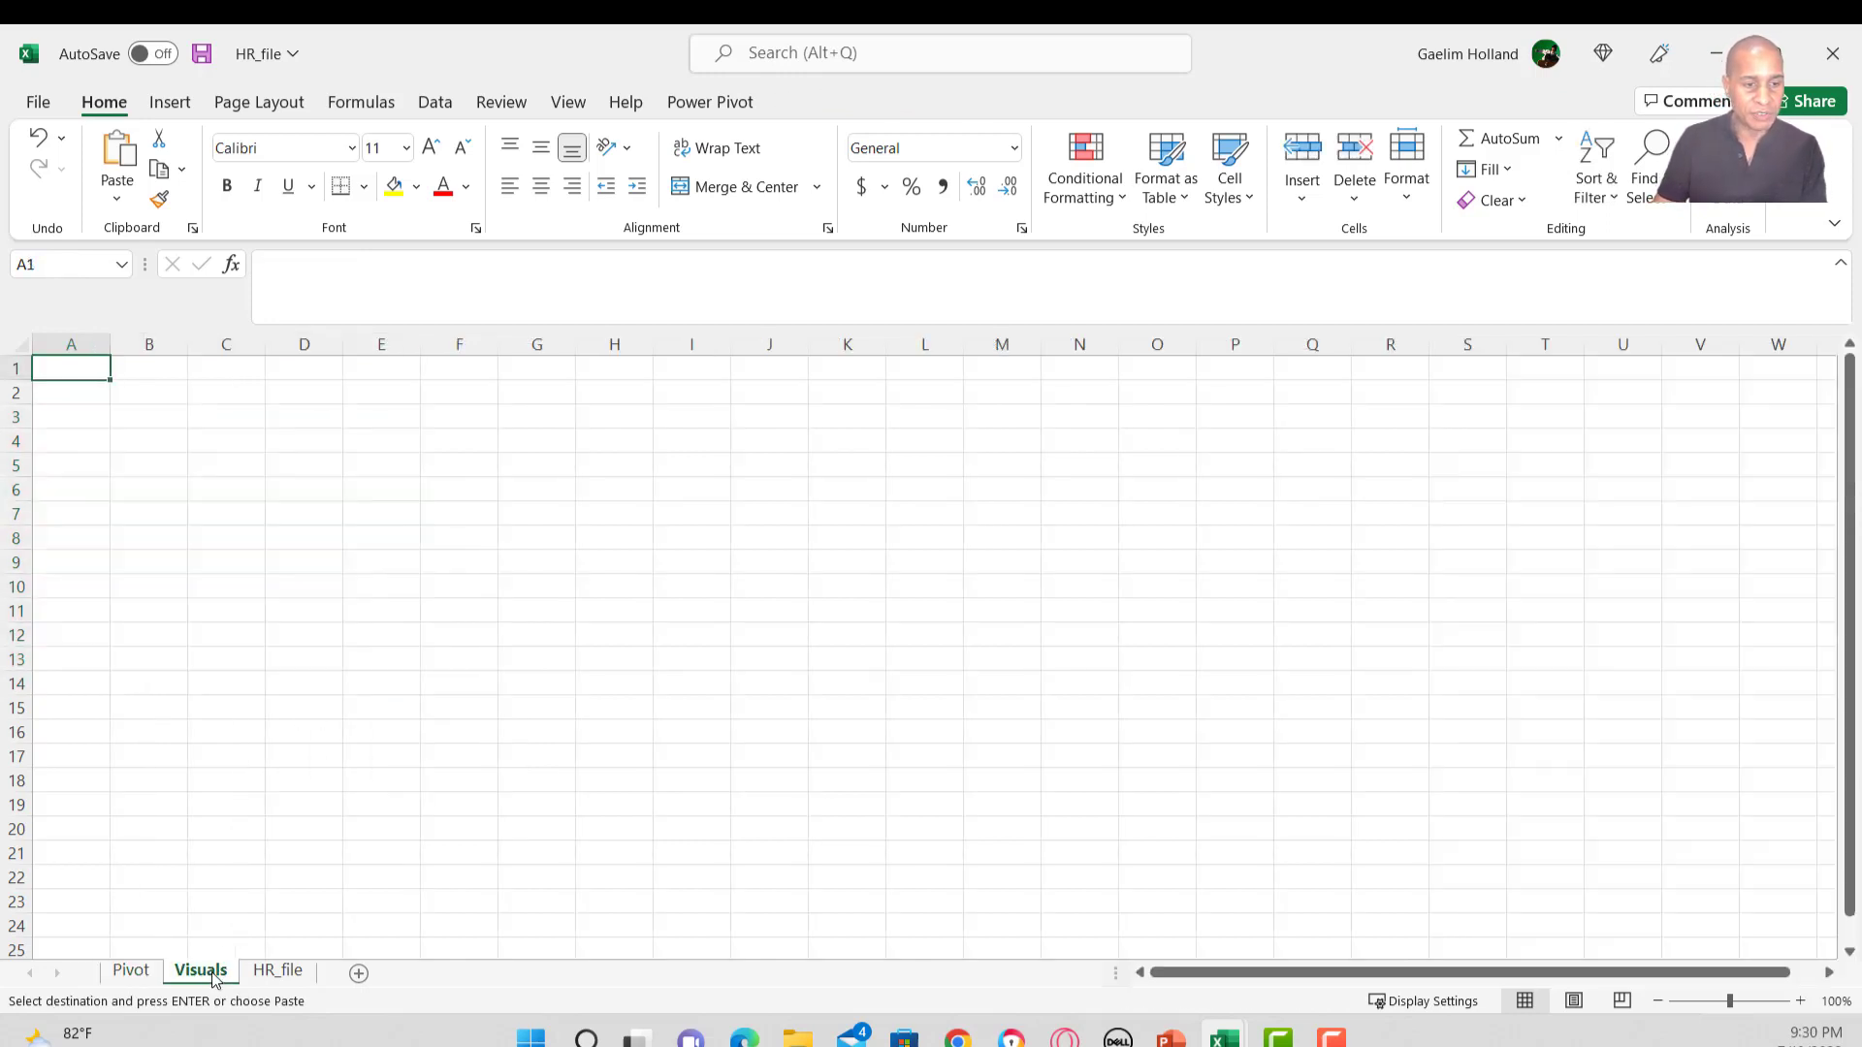
left_click(155, 421)
key("ctrl+v")
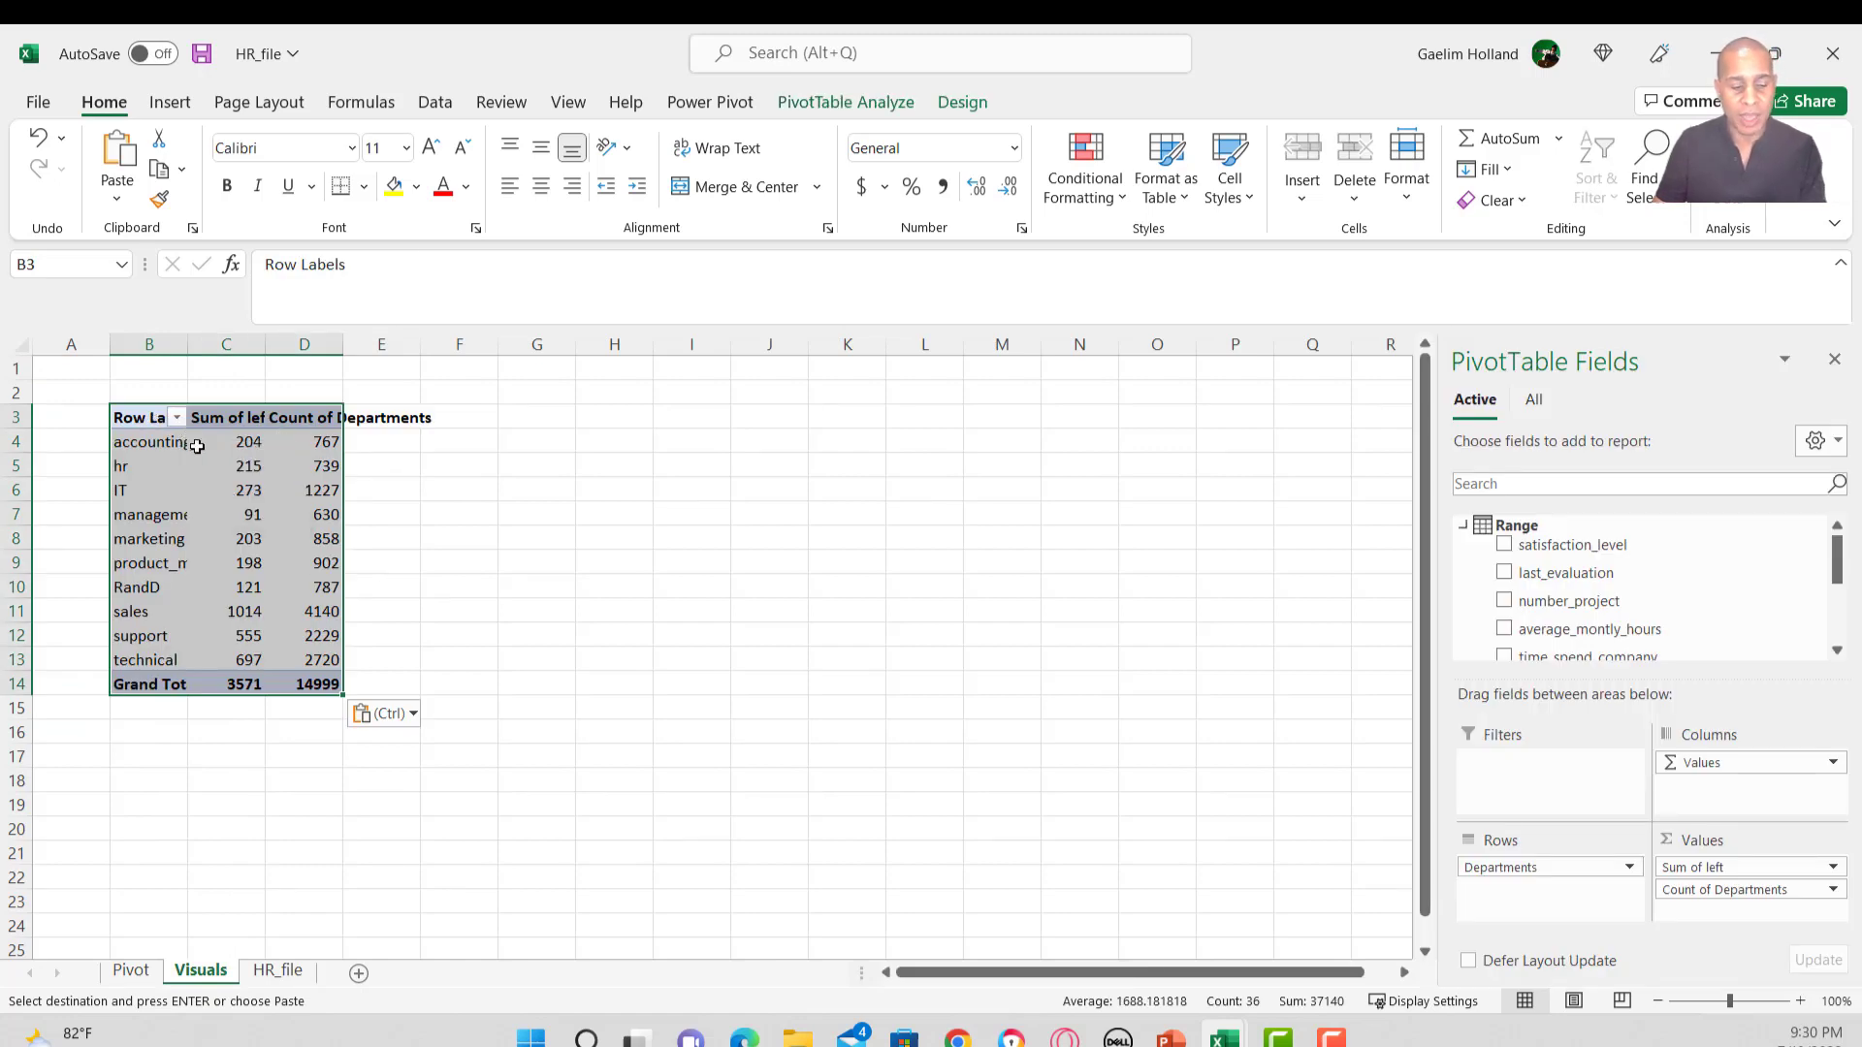
key("ctrl")
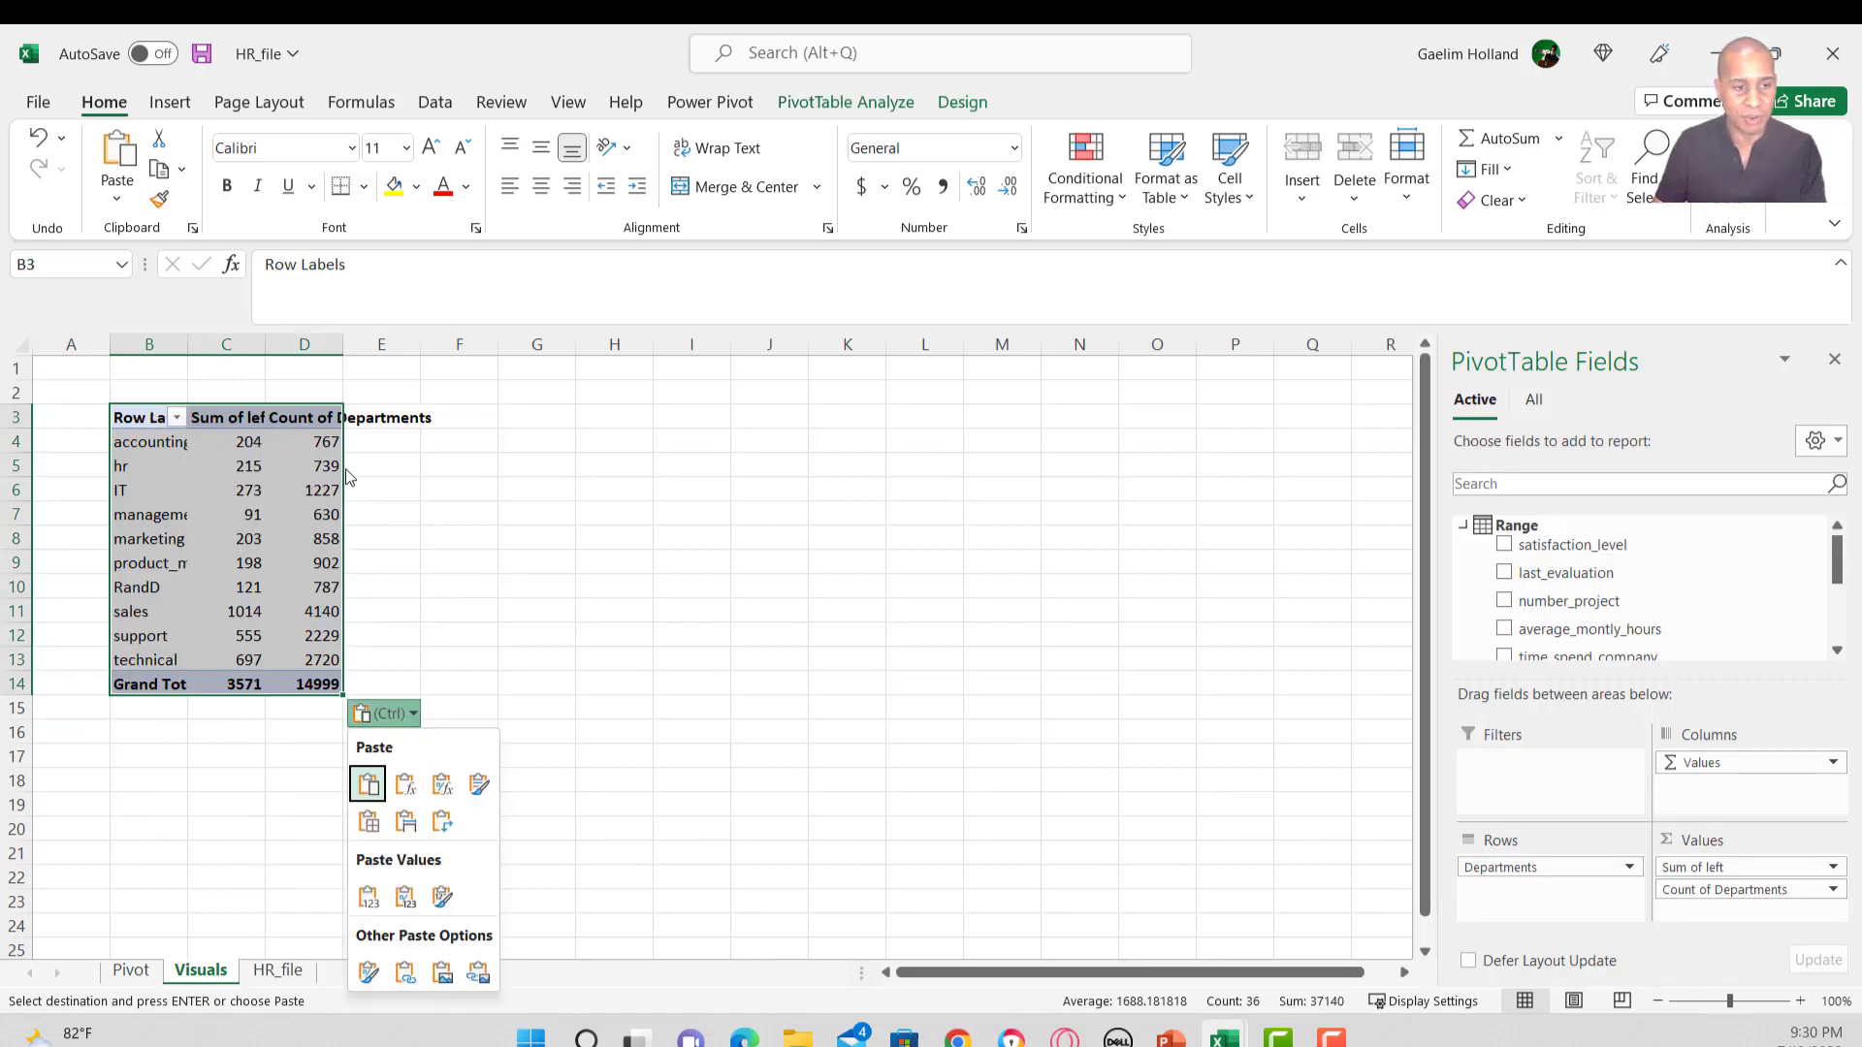
key("ctrl+z")
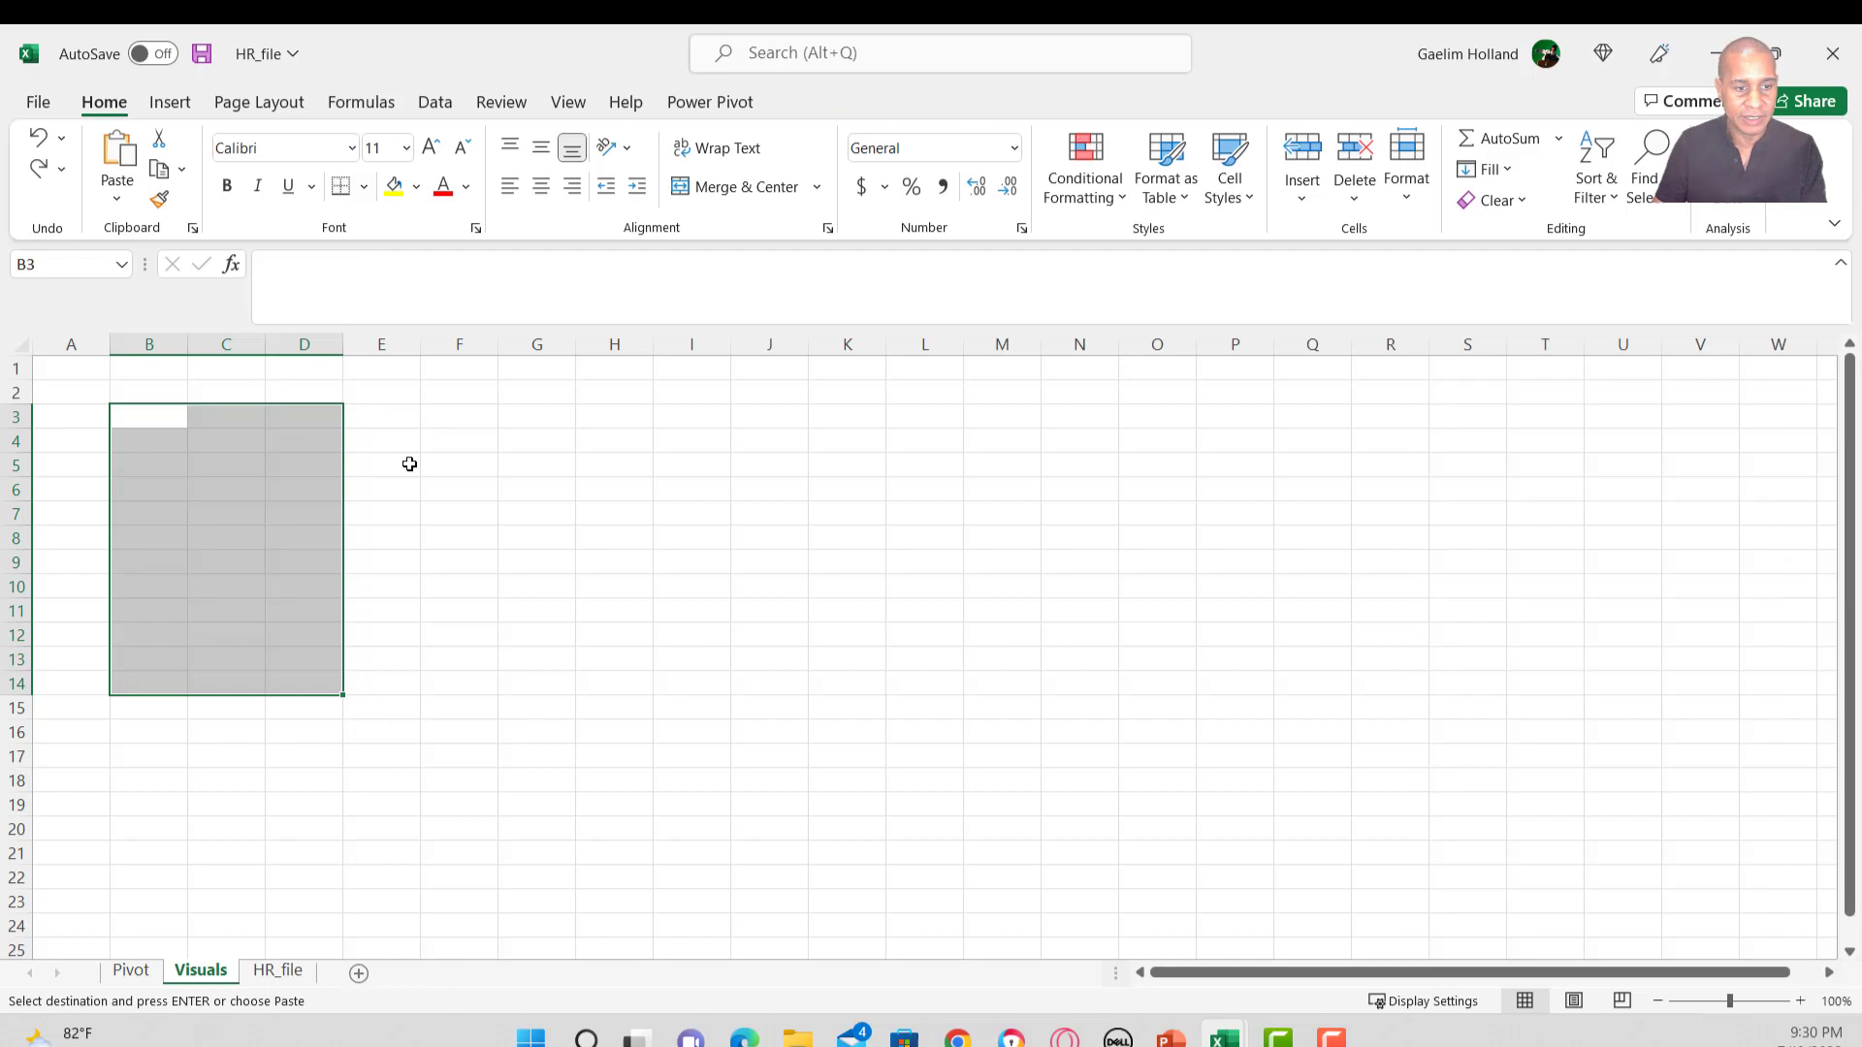
Paste the copied PivotTable data as values only, starting at cell B3 of the Visuals sheet.
right_click(157, 420)
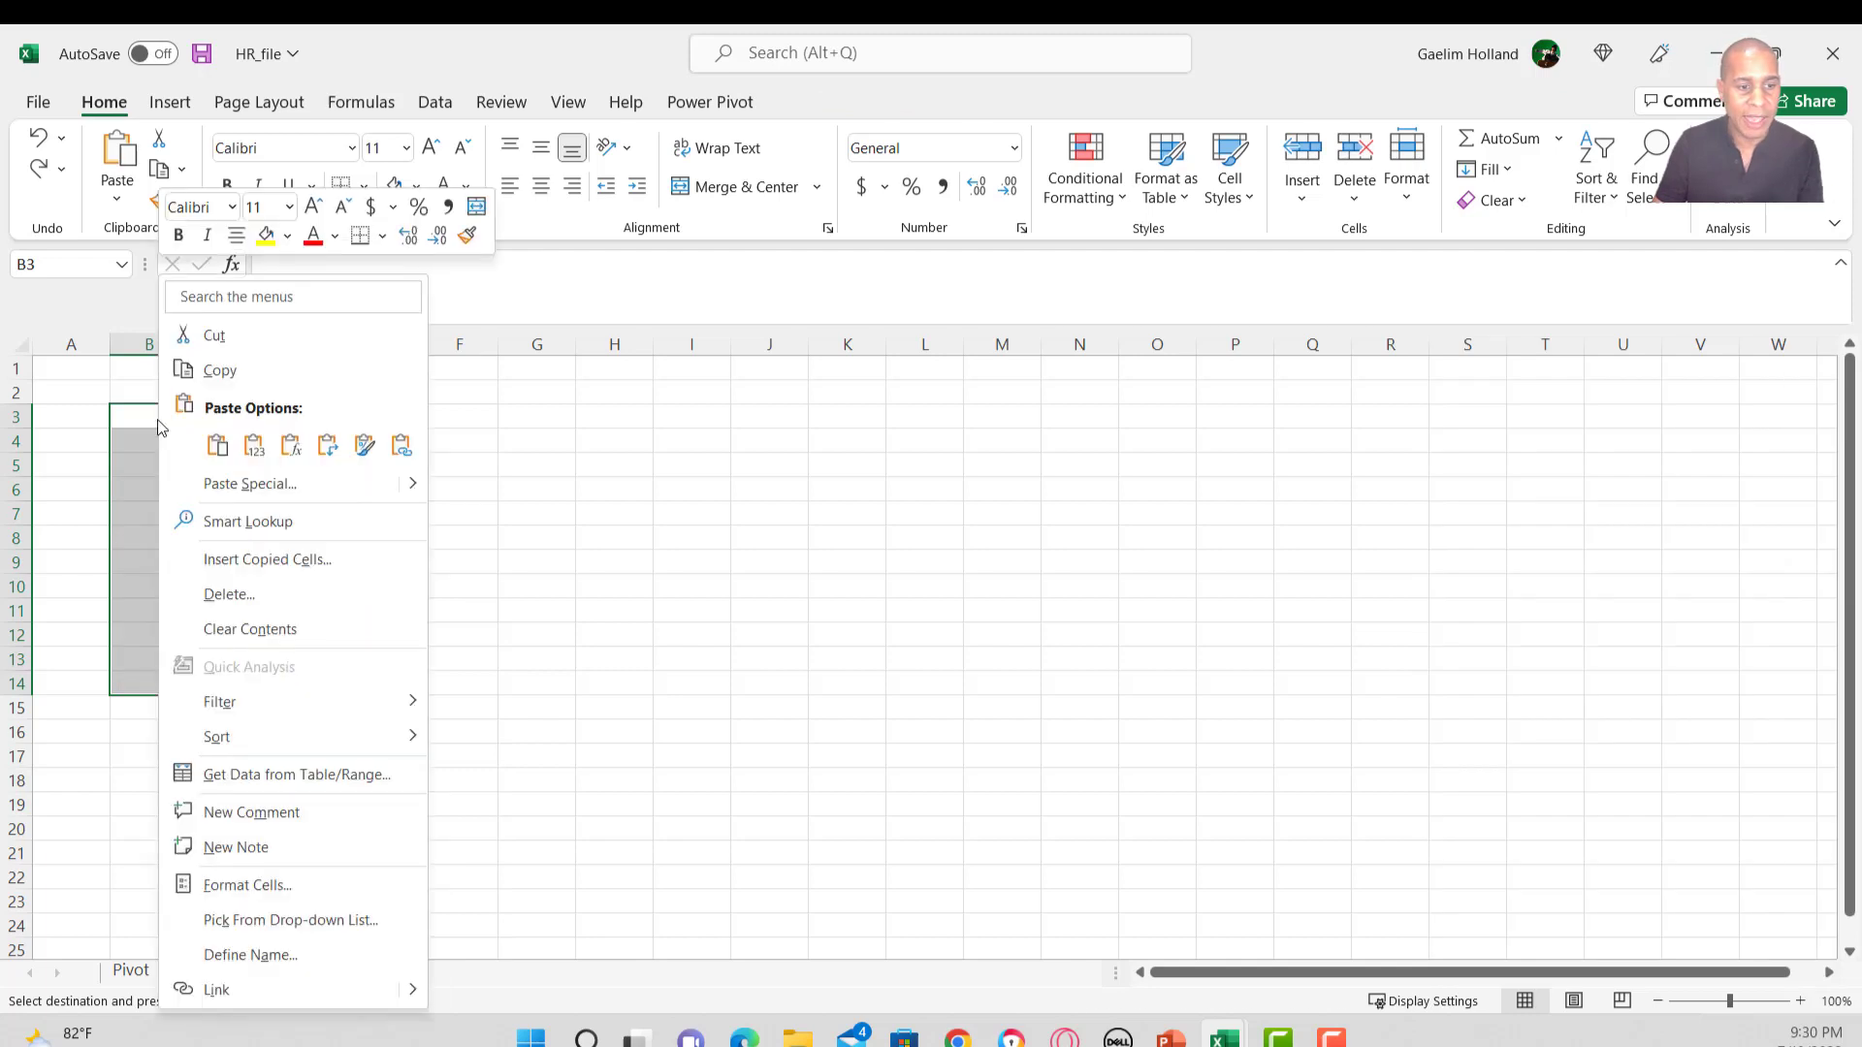
left_click(255, 455)
left_click(388, 512)
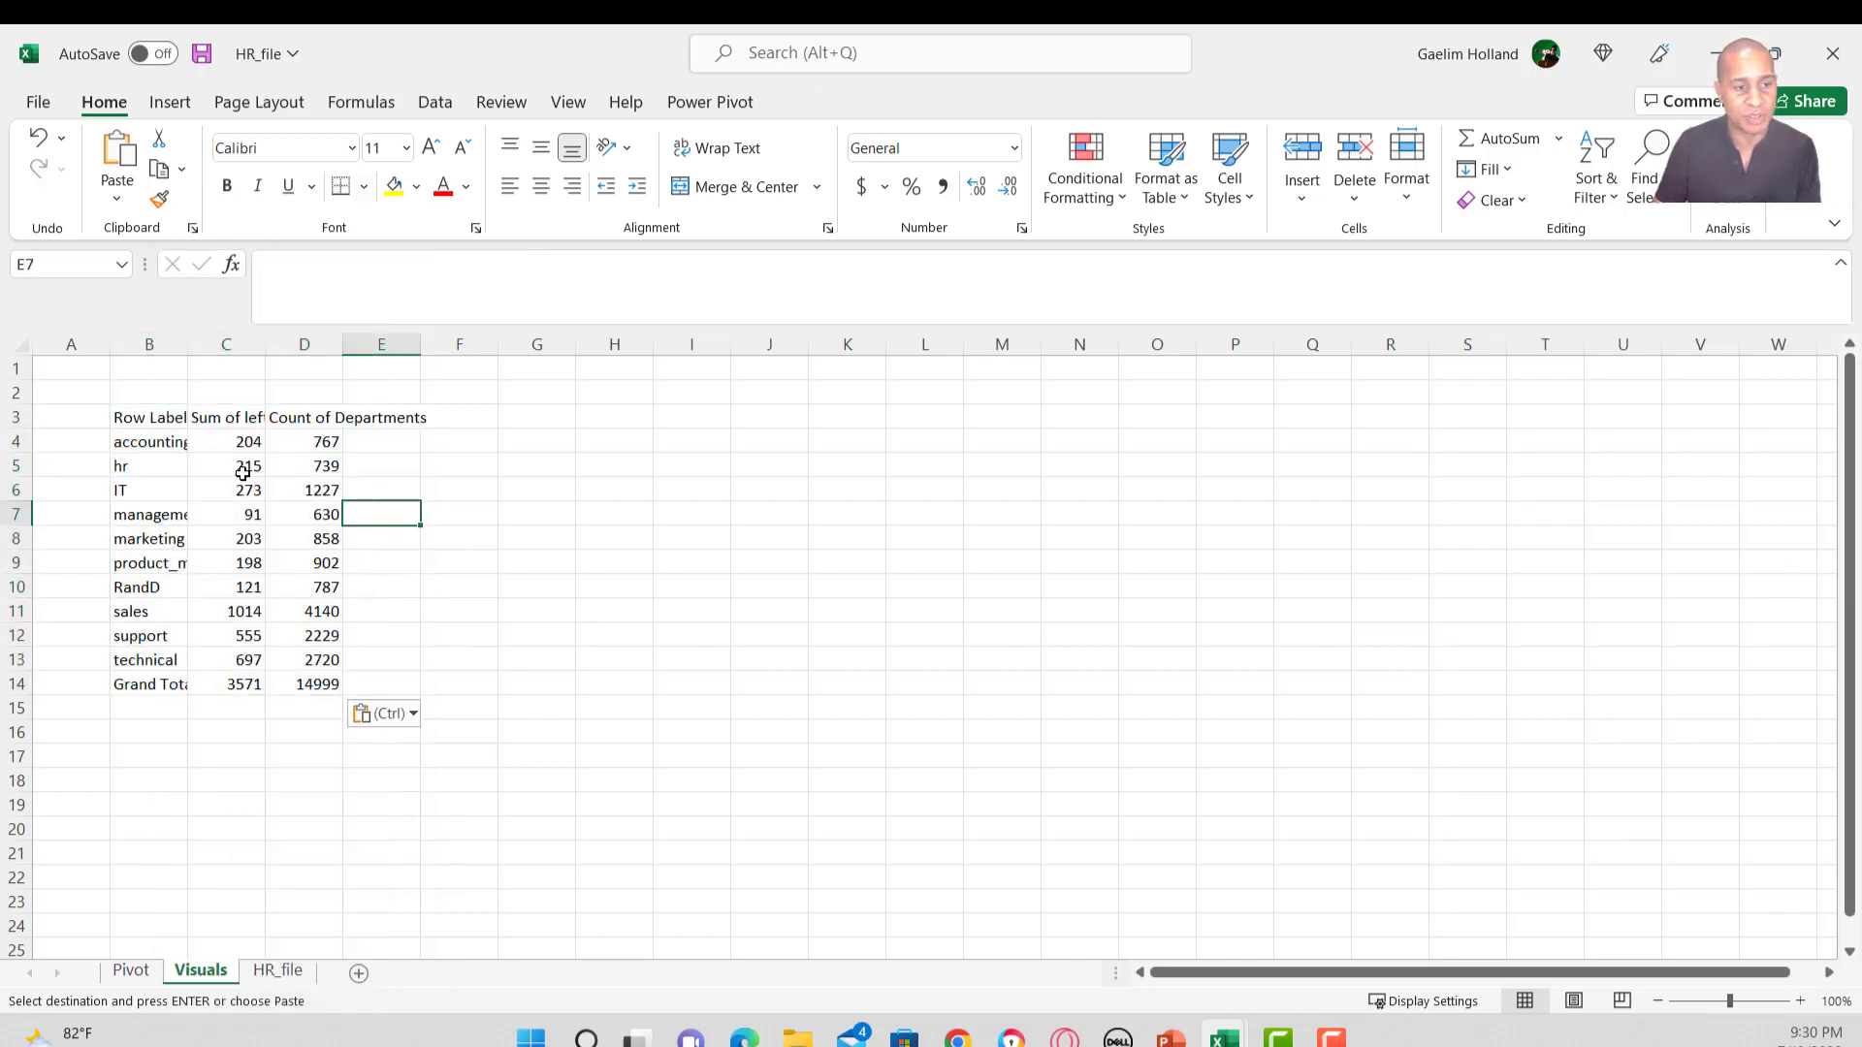
Change the header in B3 to Departments and autofit the width of column C.
left_click(167, 419)
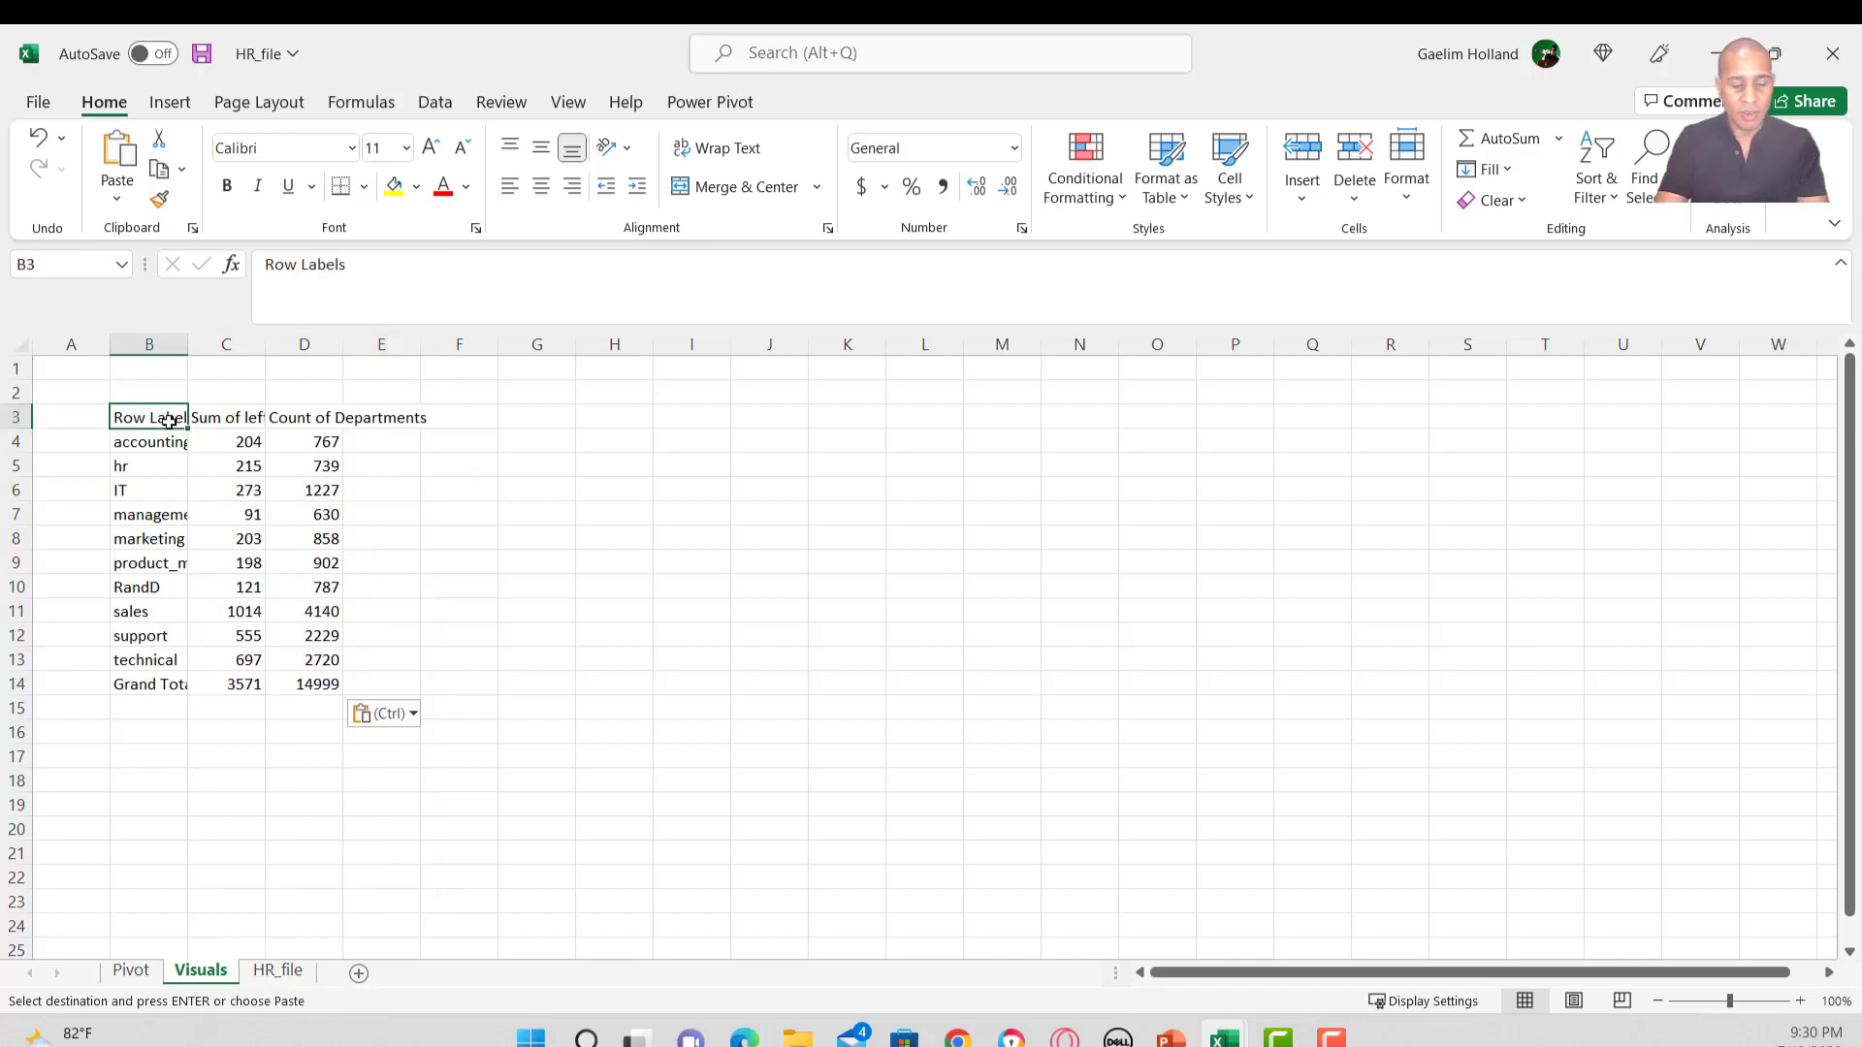
type("E")
type("epart")
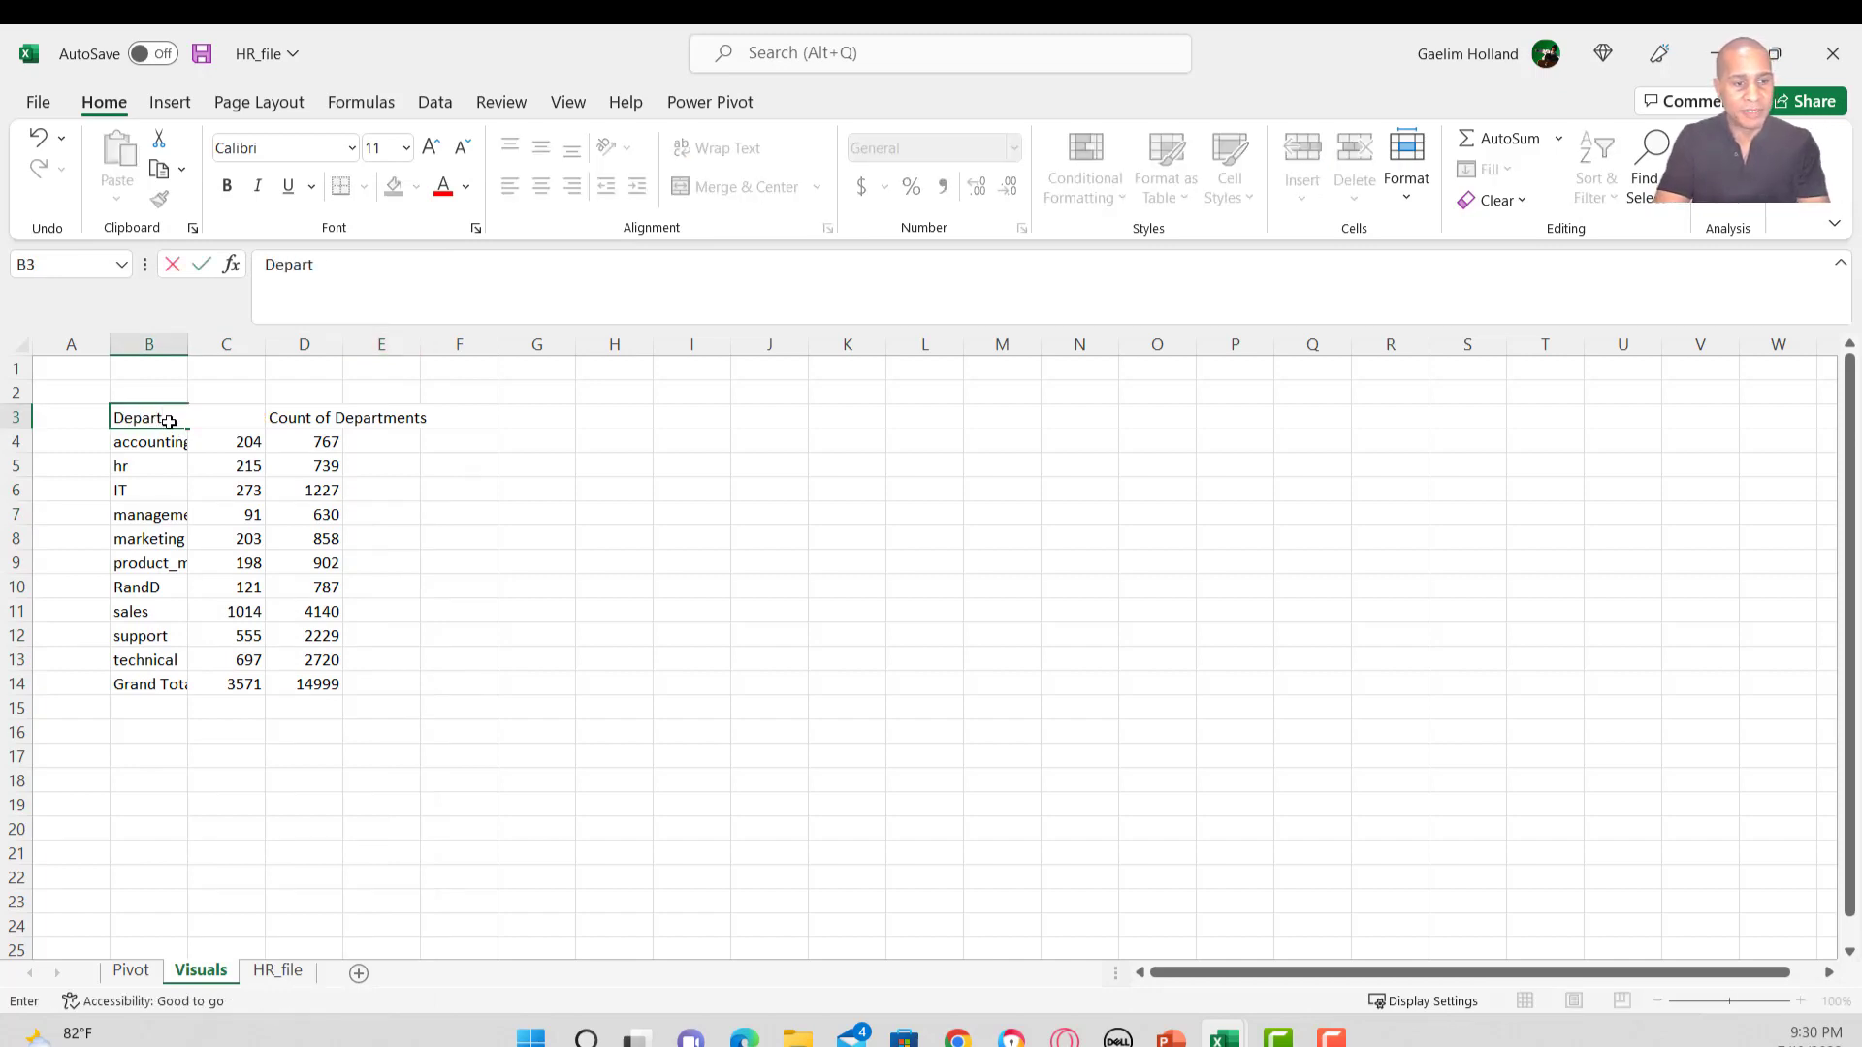
type("ments")
left_click(433, 535)
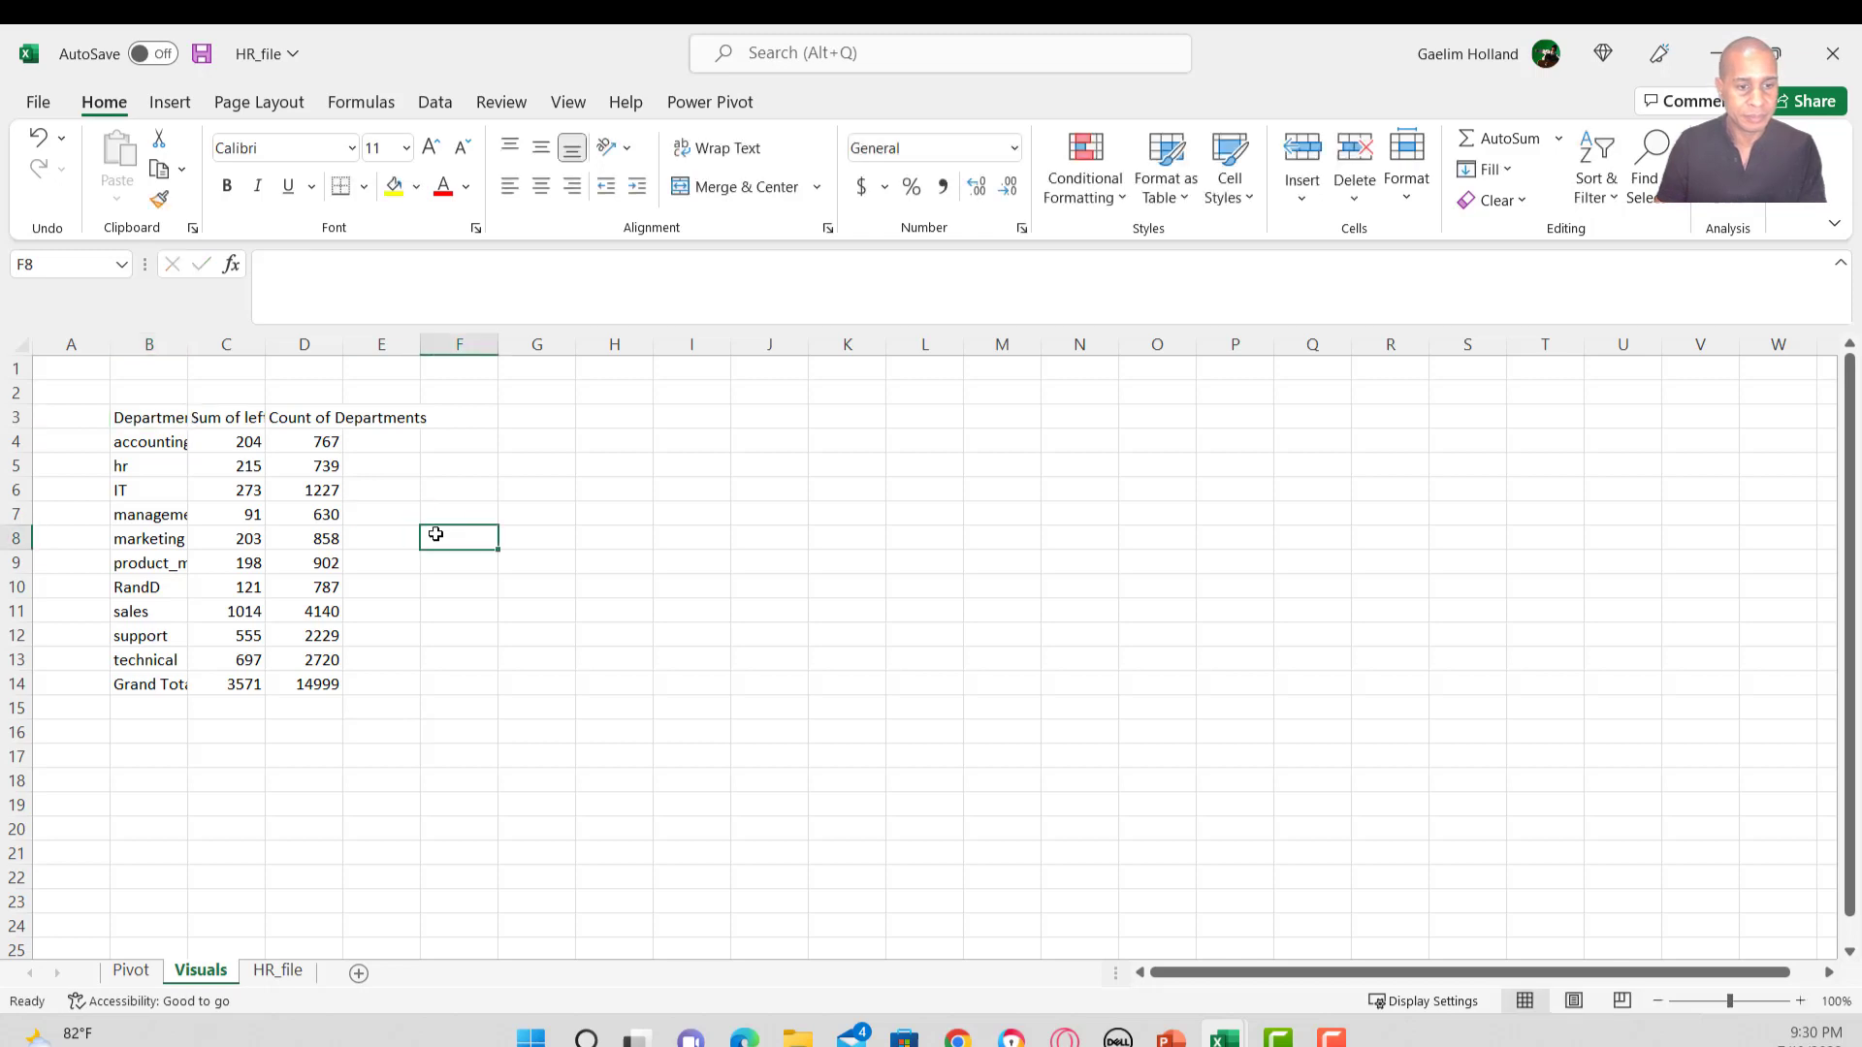
double_click(265, 343)
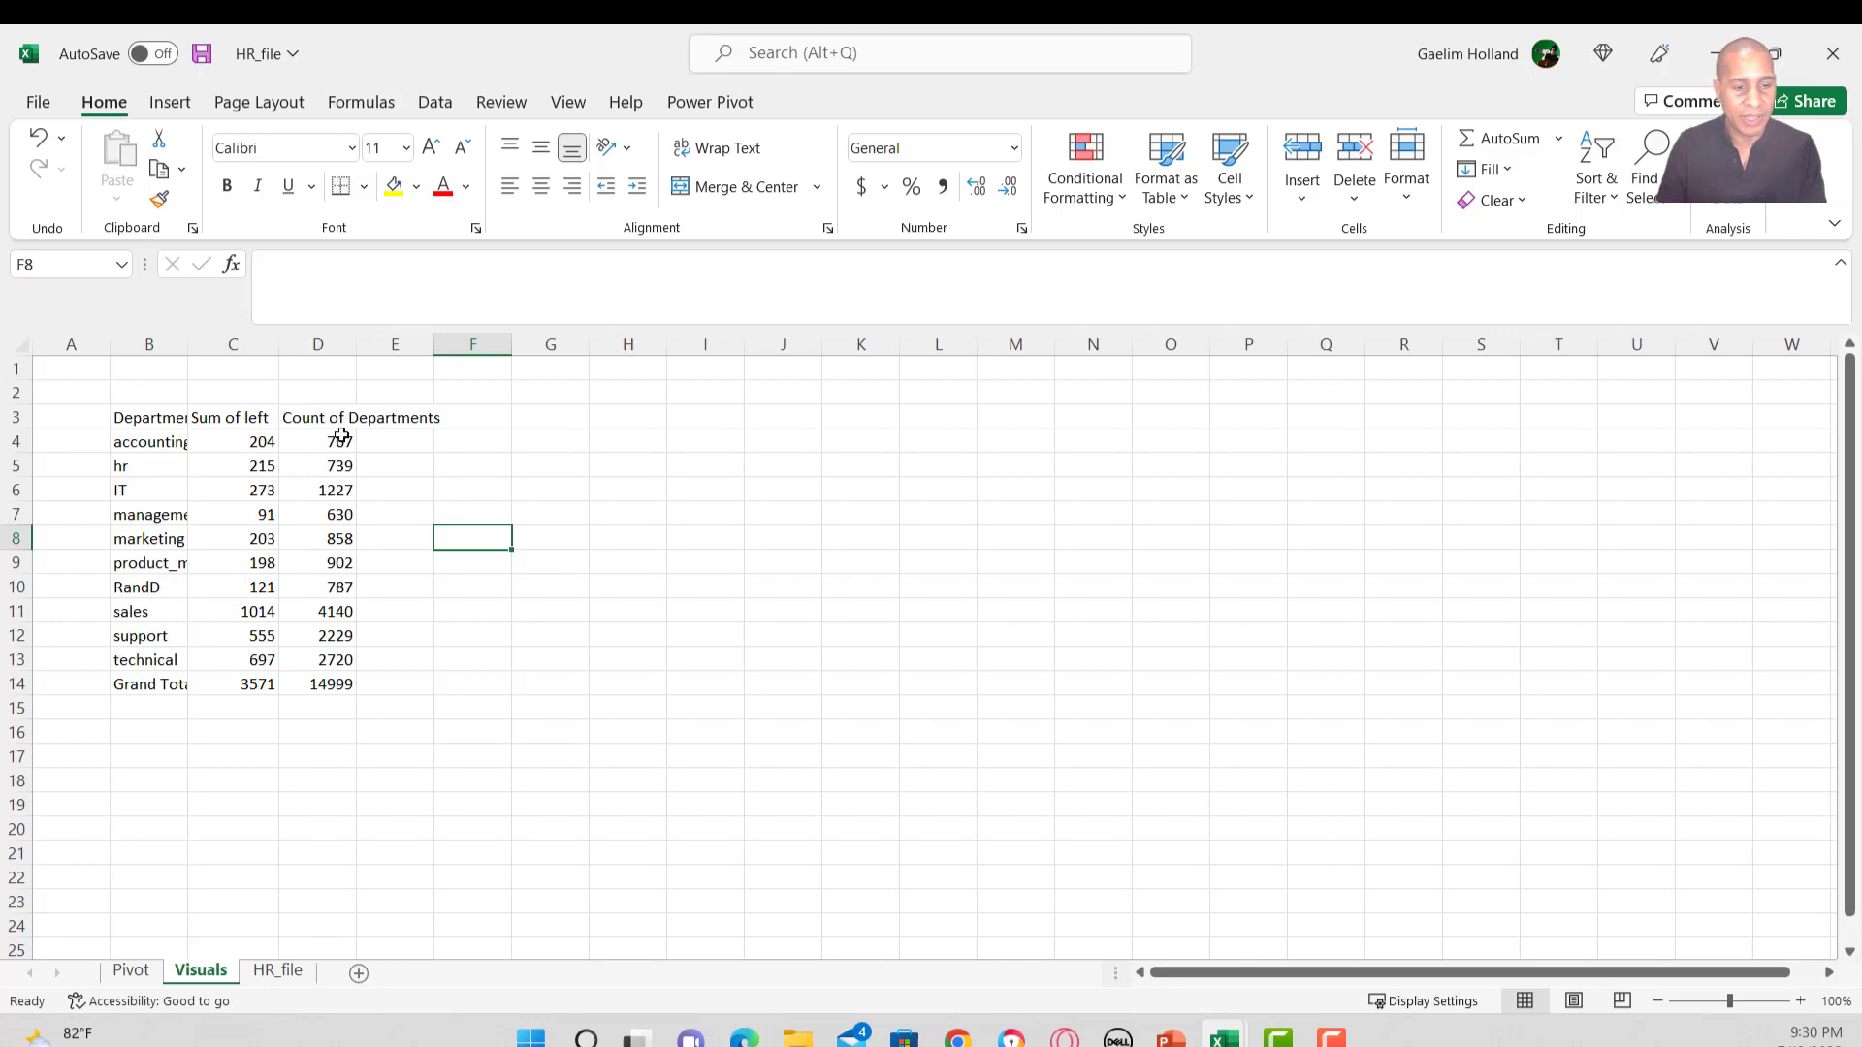
Add a Churn column header in cell E3, beside the Count of Departments column.
left_click(409, 455)
left_click(392, 427)
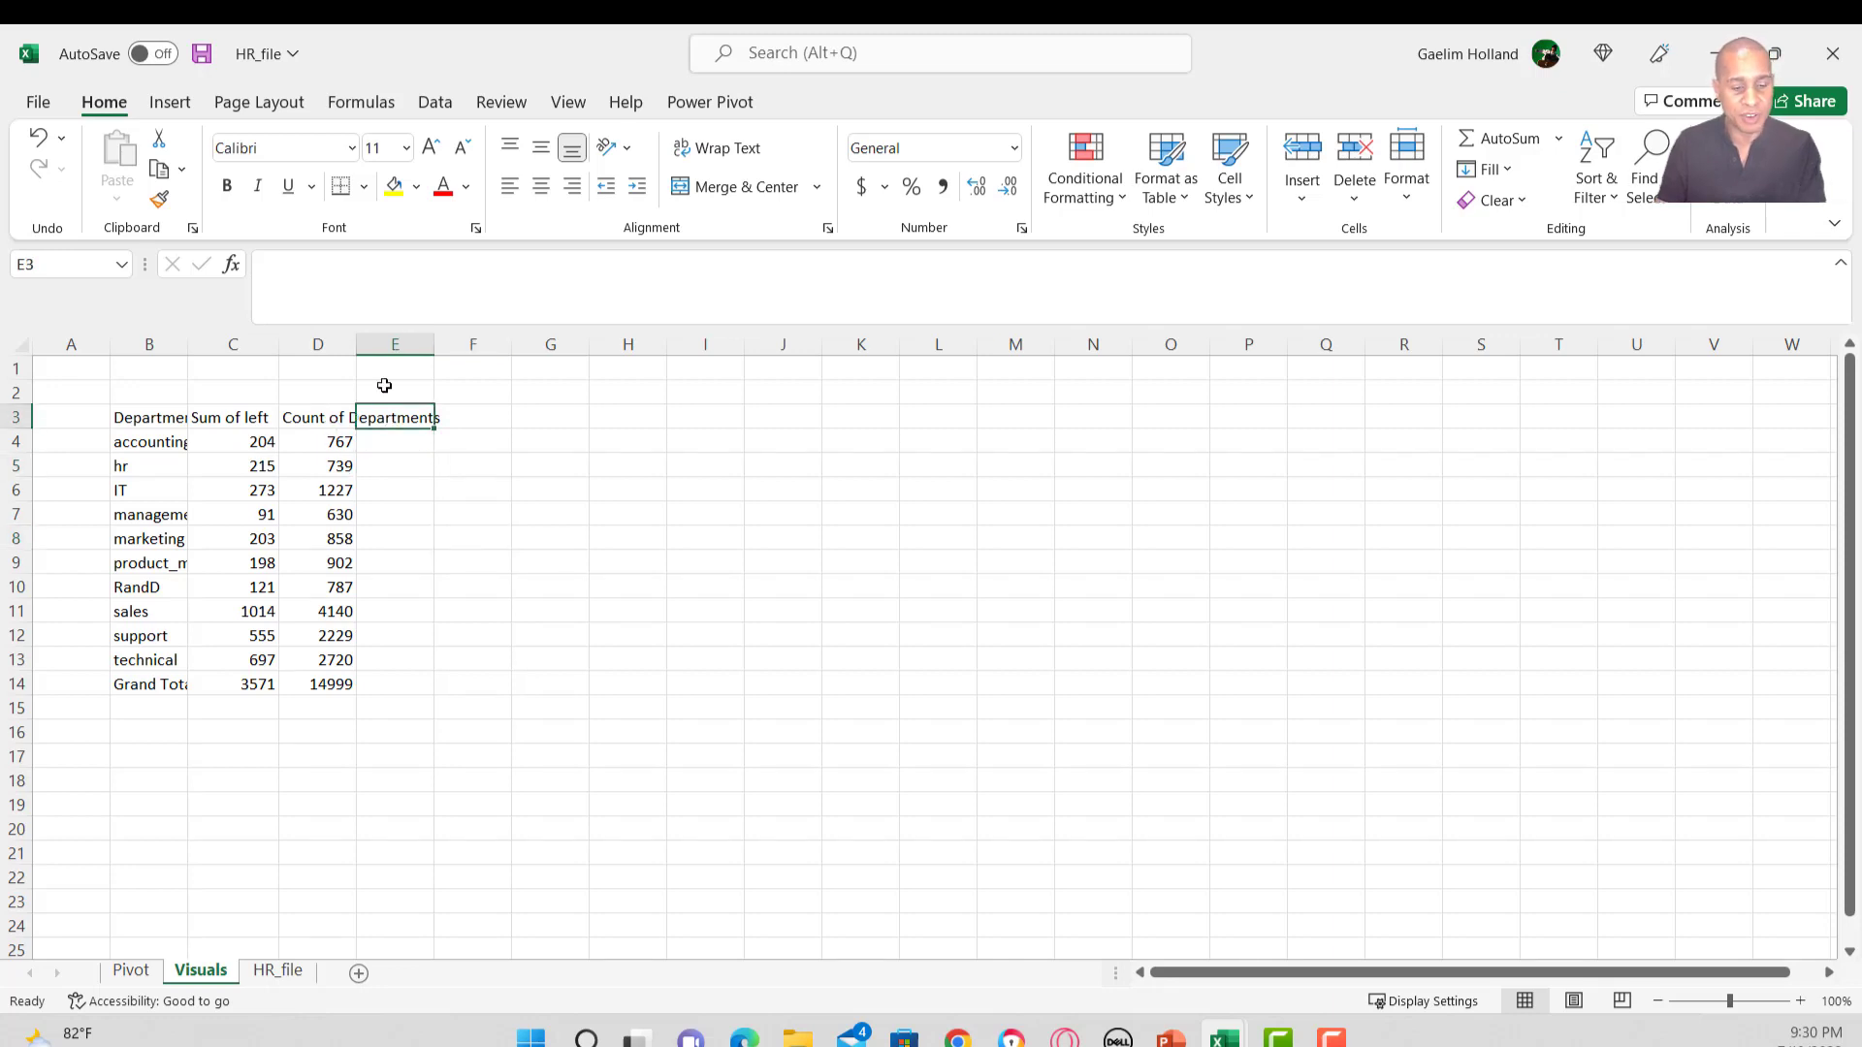
type("C")
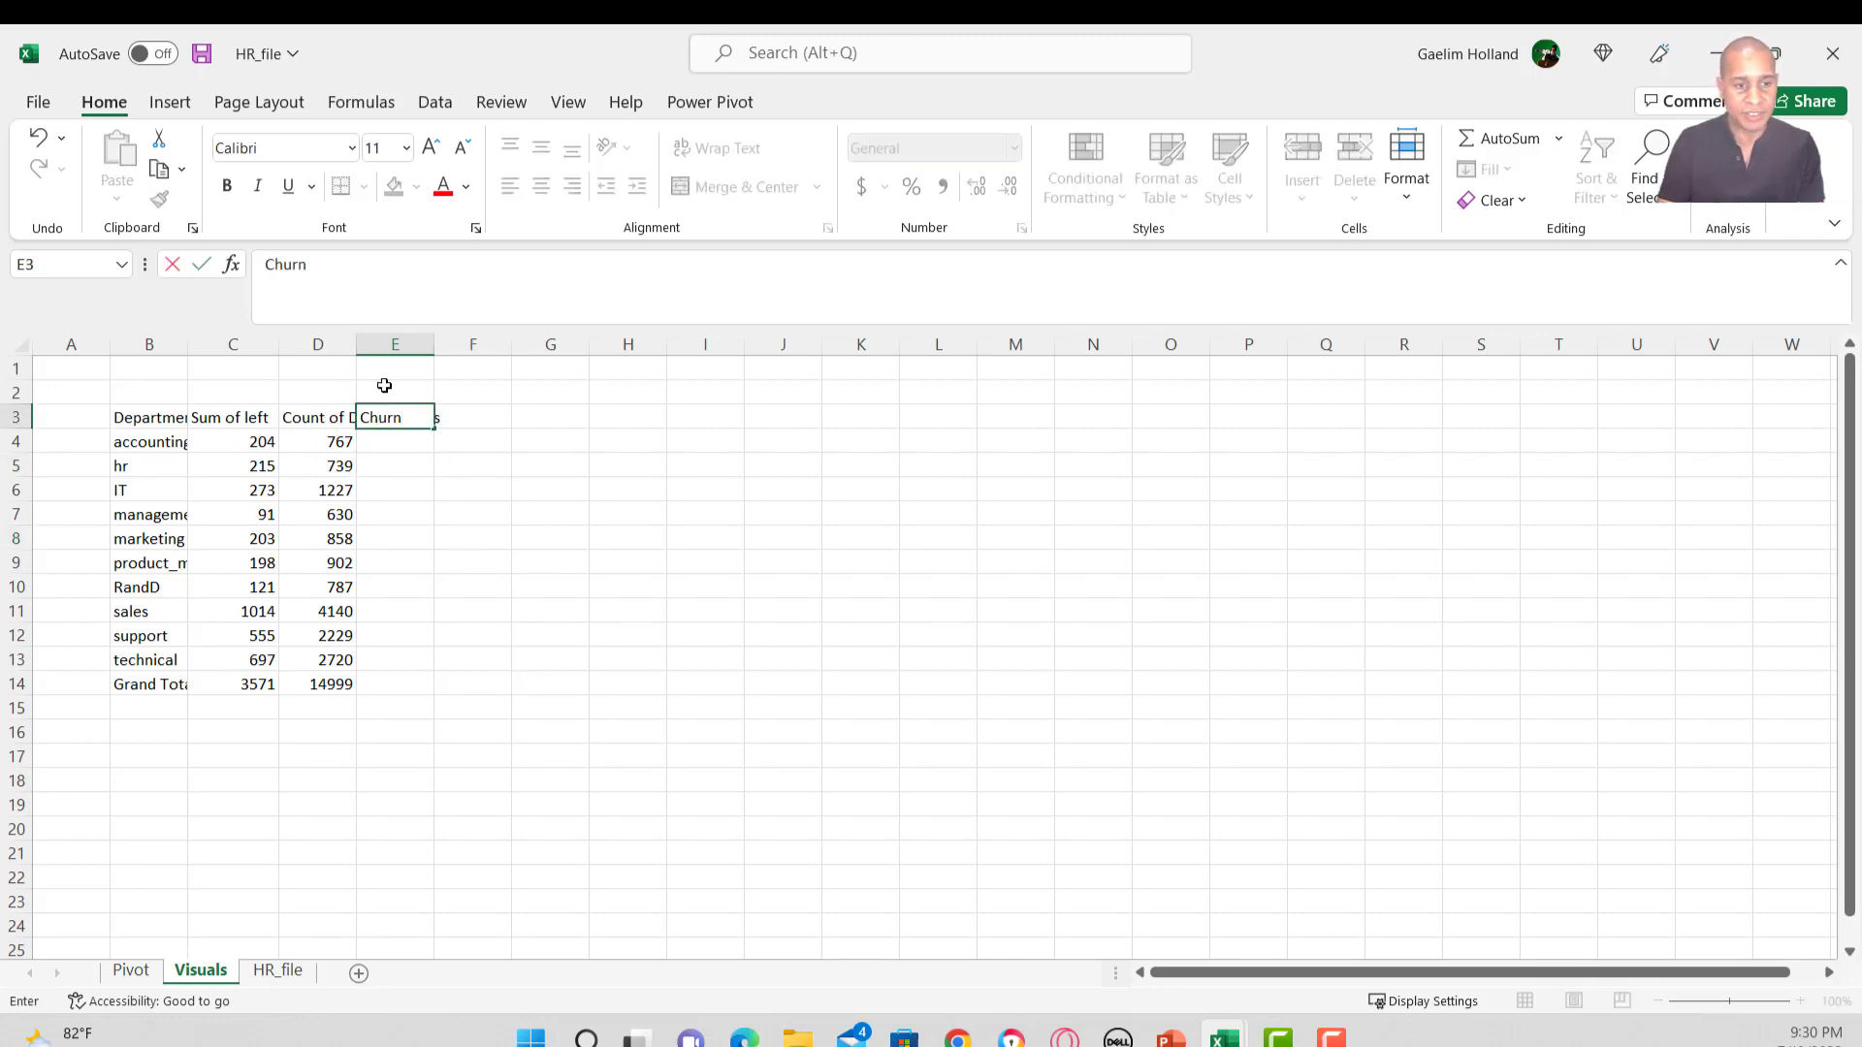
type("hurn")
left_click(444, 490)
Calculate the churn rate in E4 with the formula =C4/D4 and fill it down through E14.
left_click(389, 448)
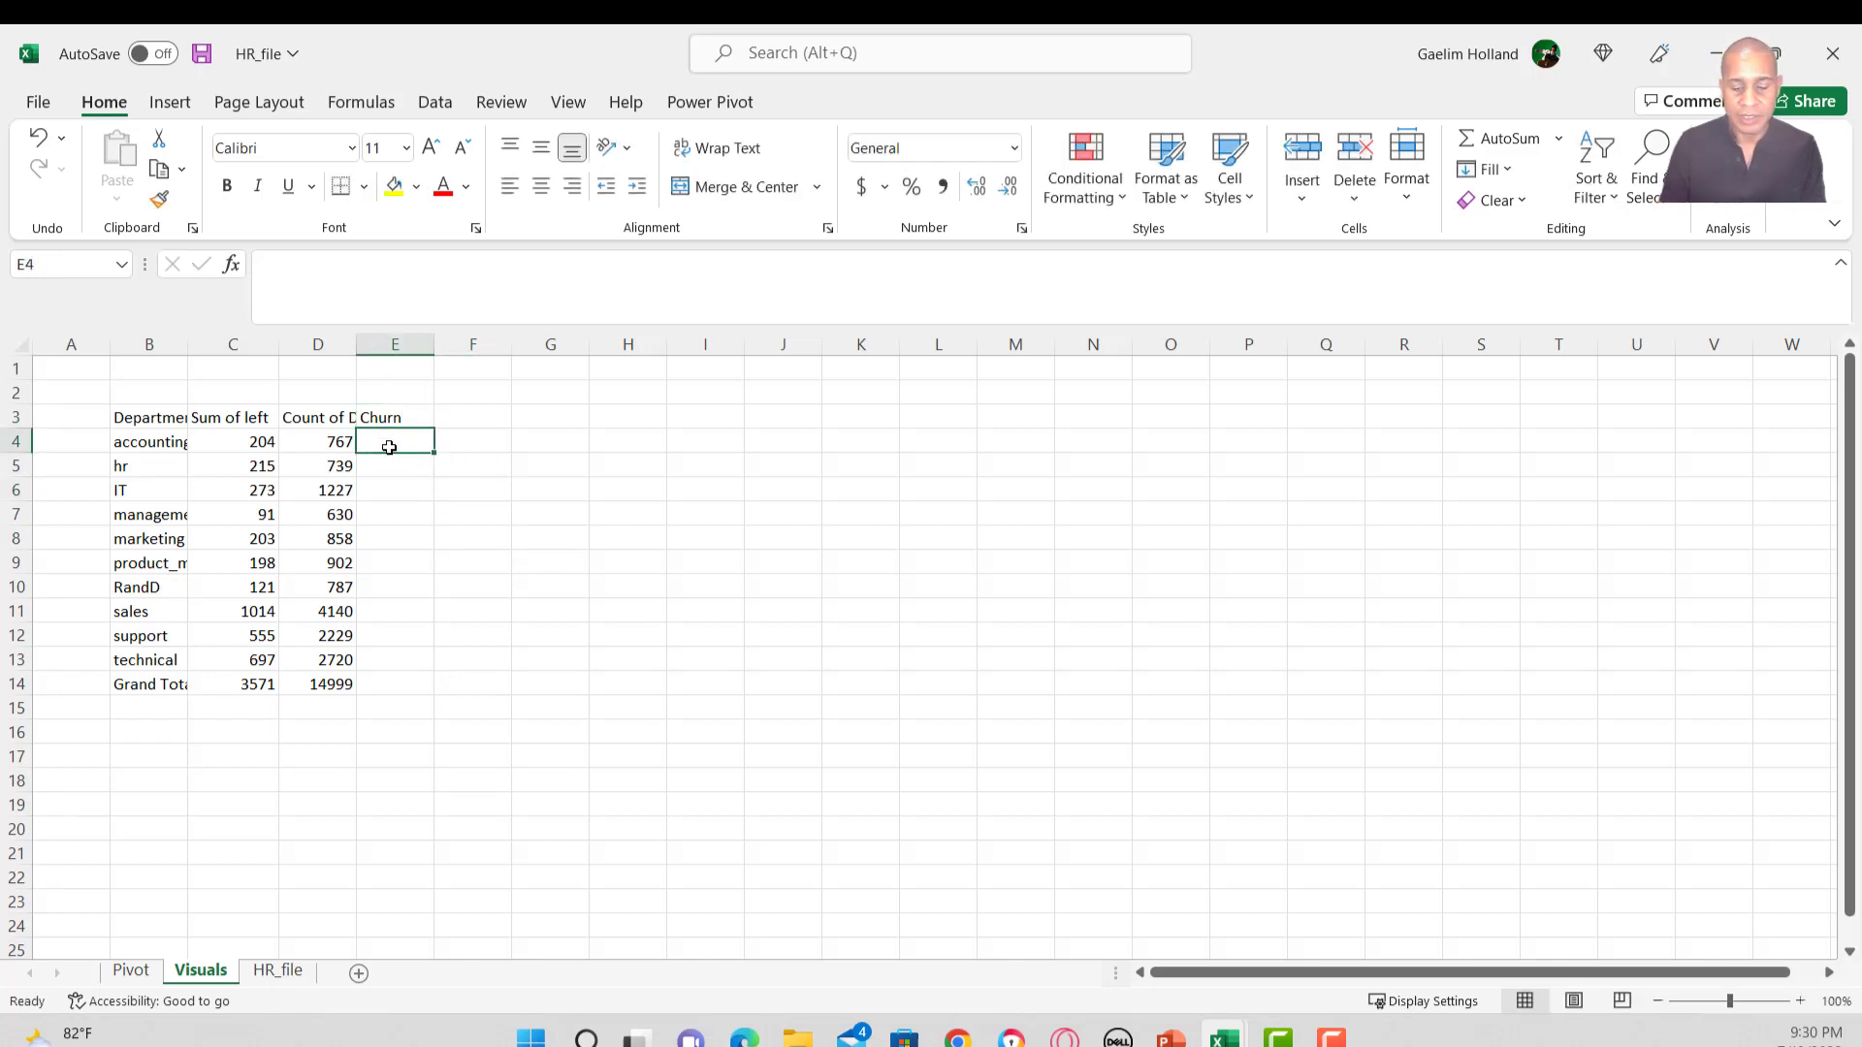
type("=")
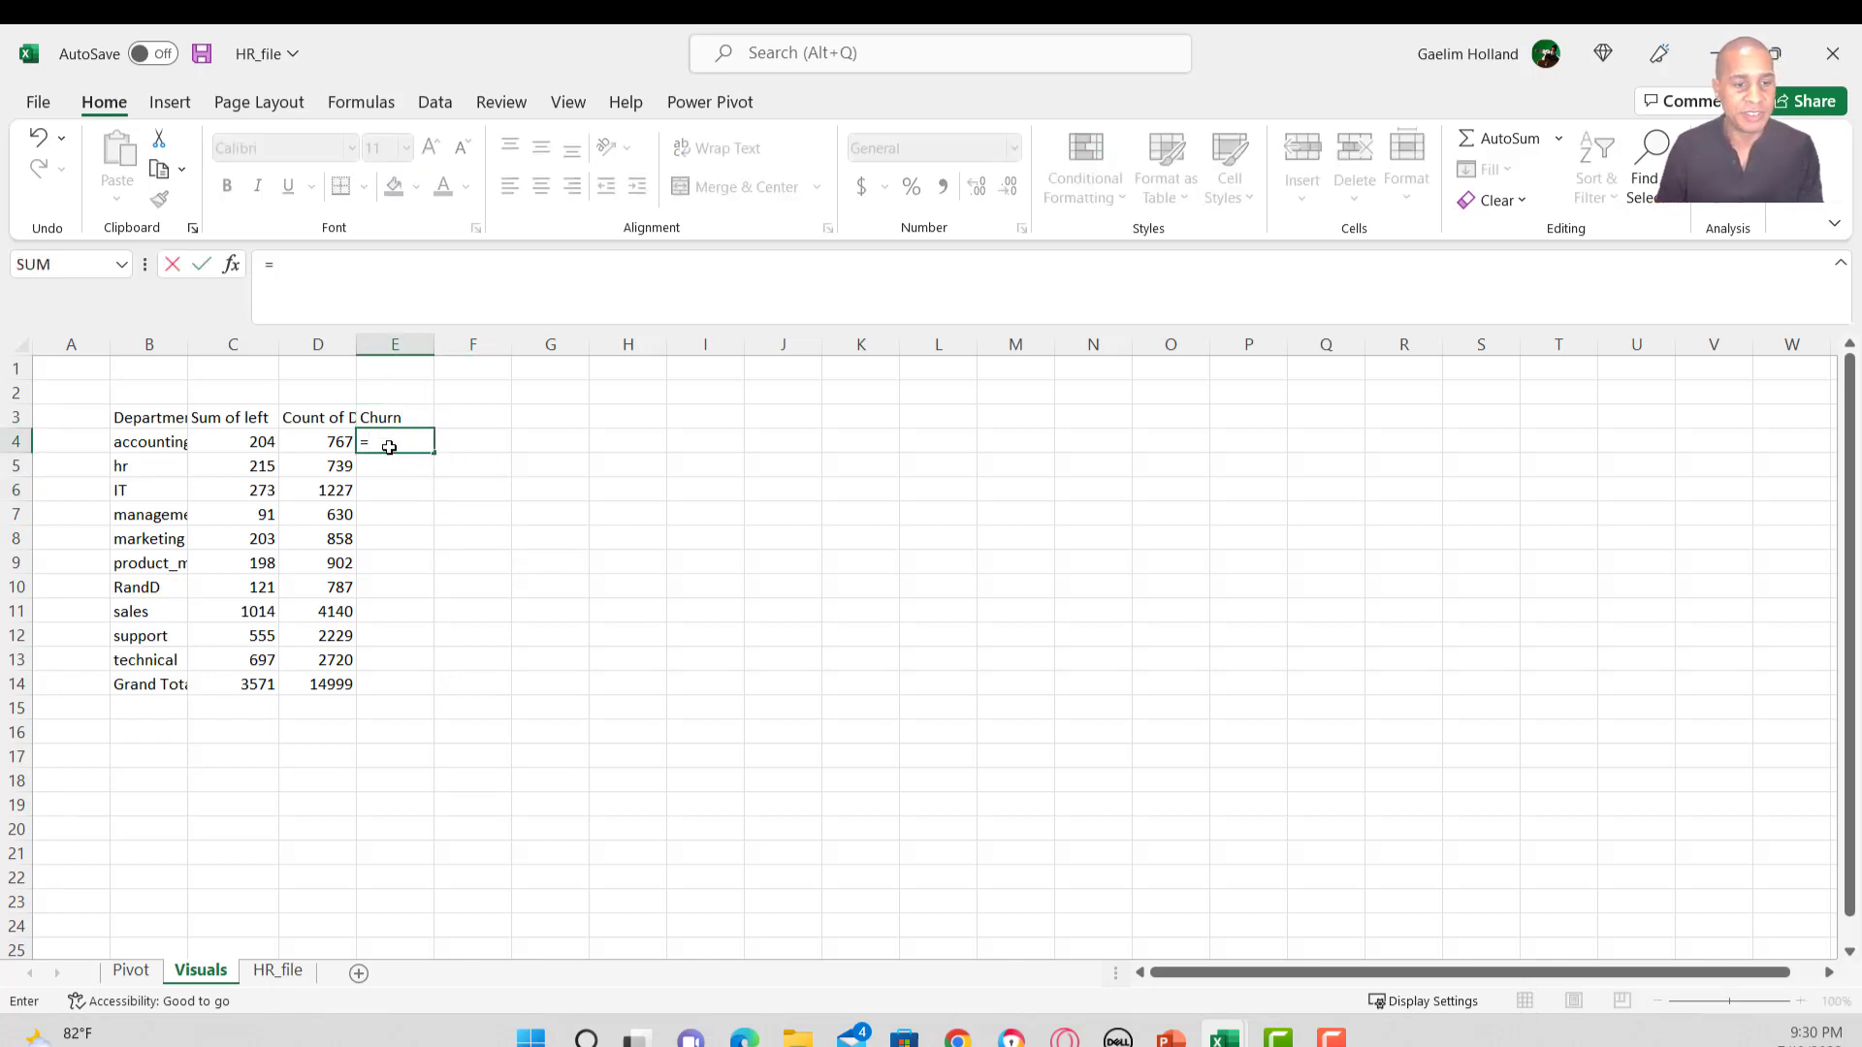
left_click(264, 443)
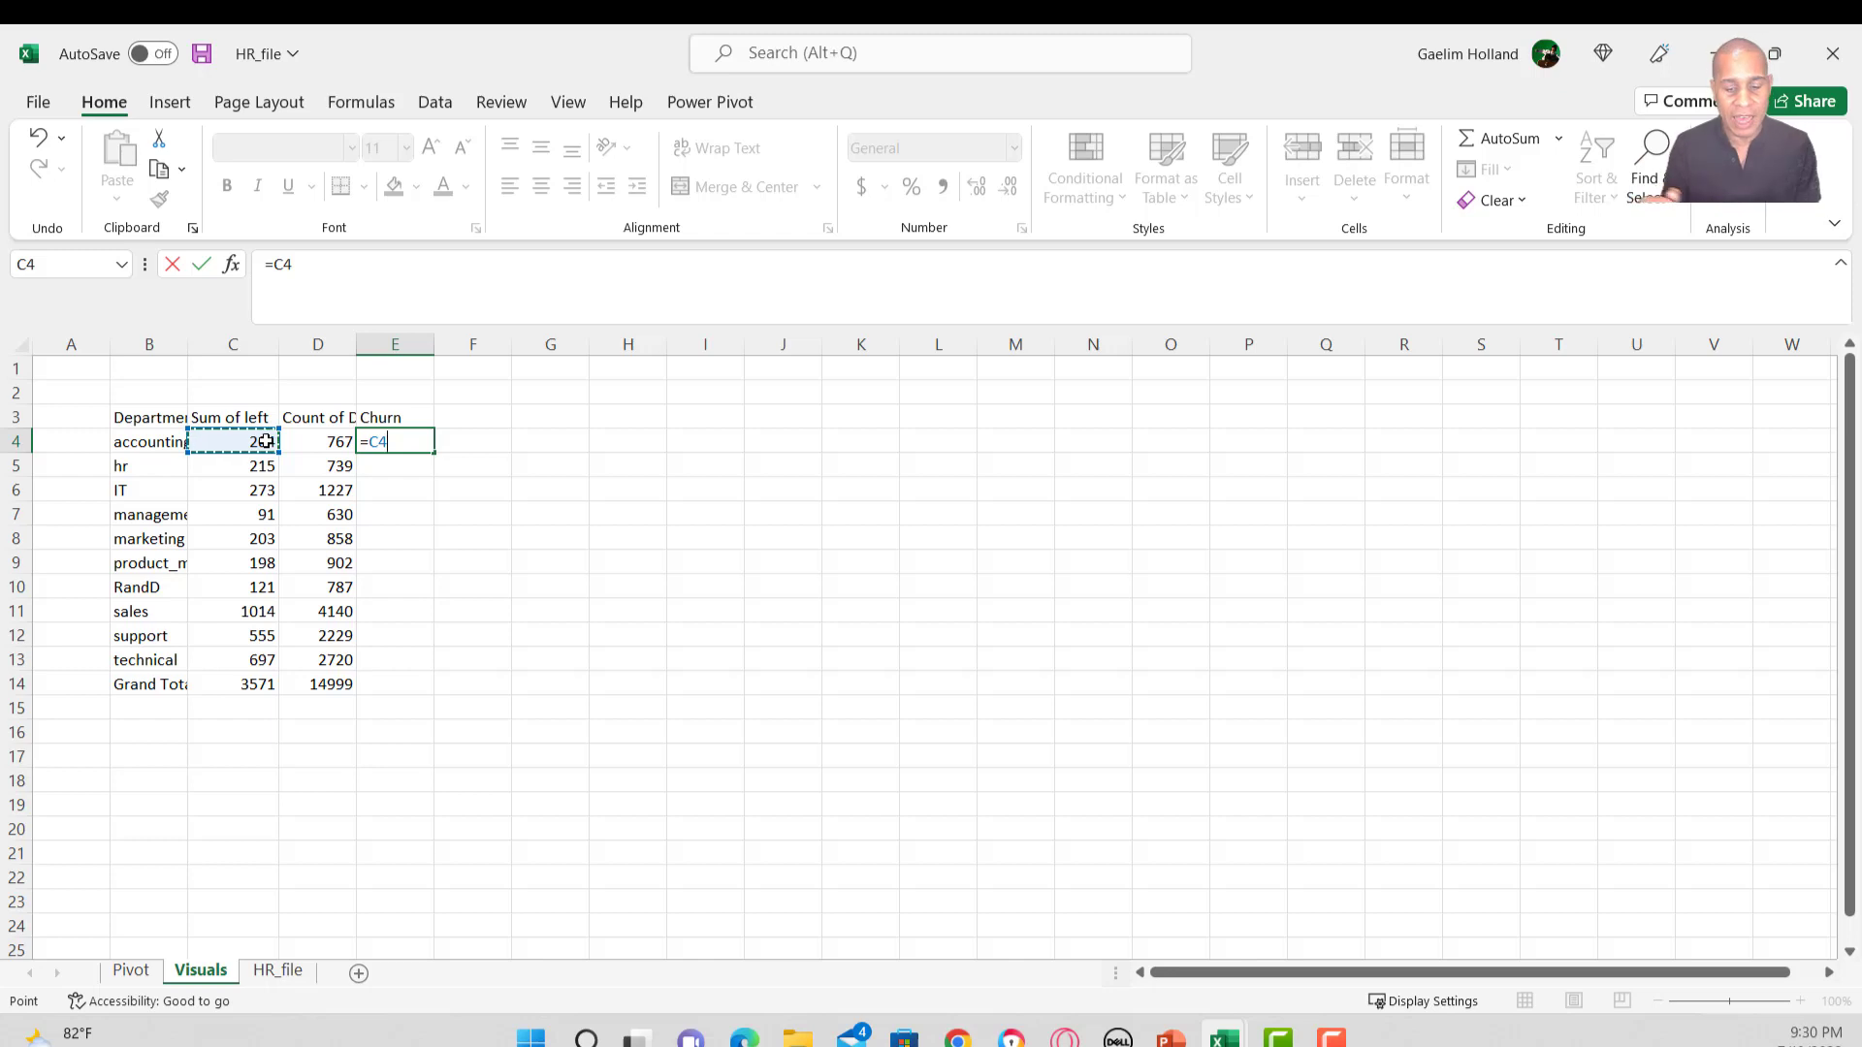
type("/")
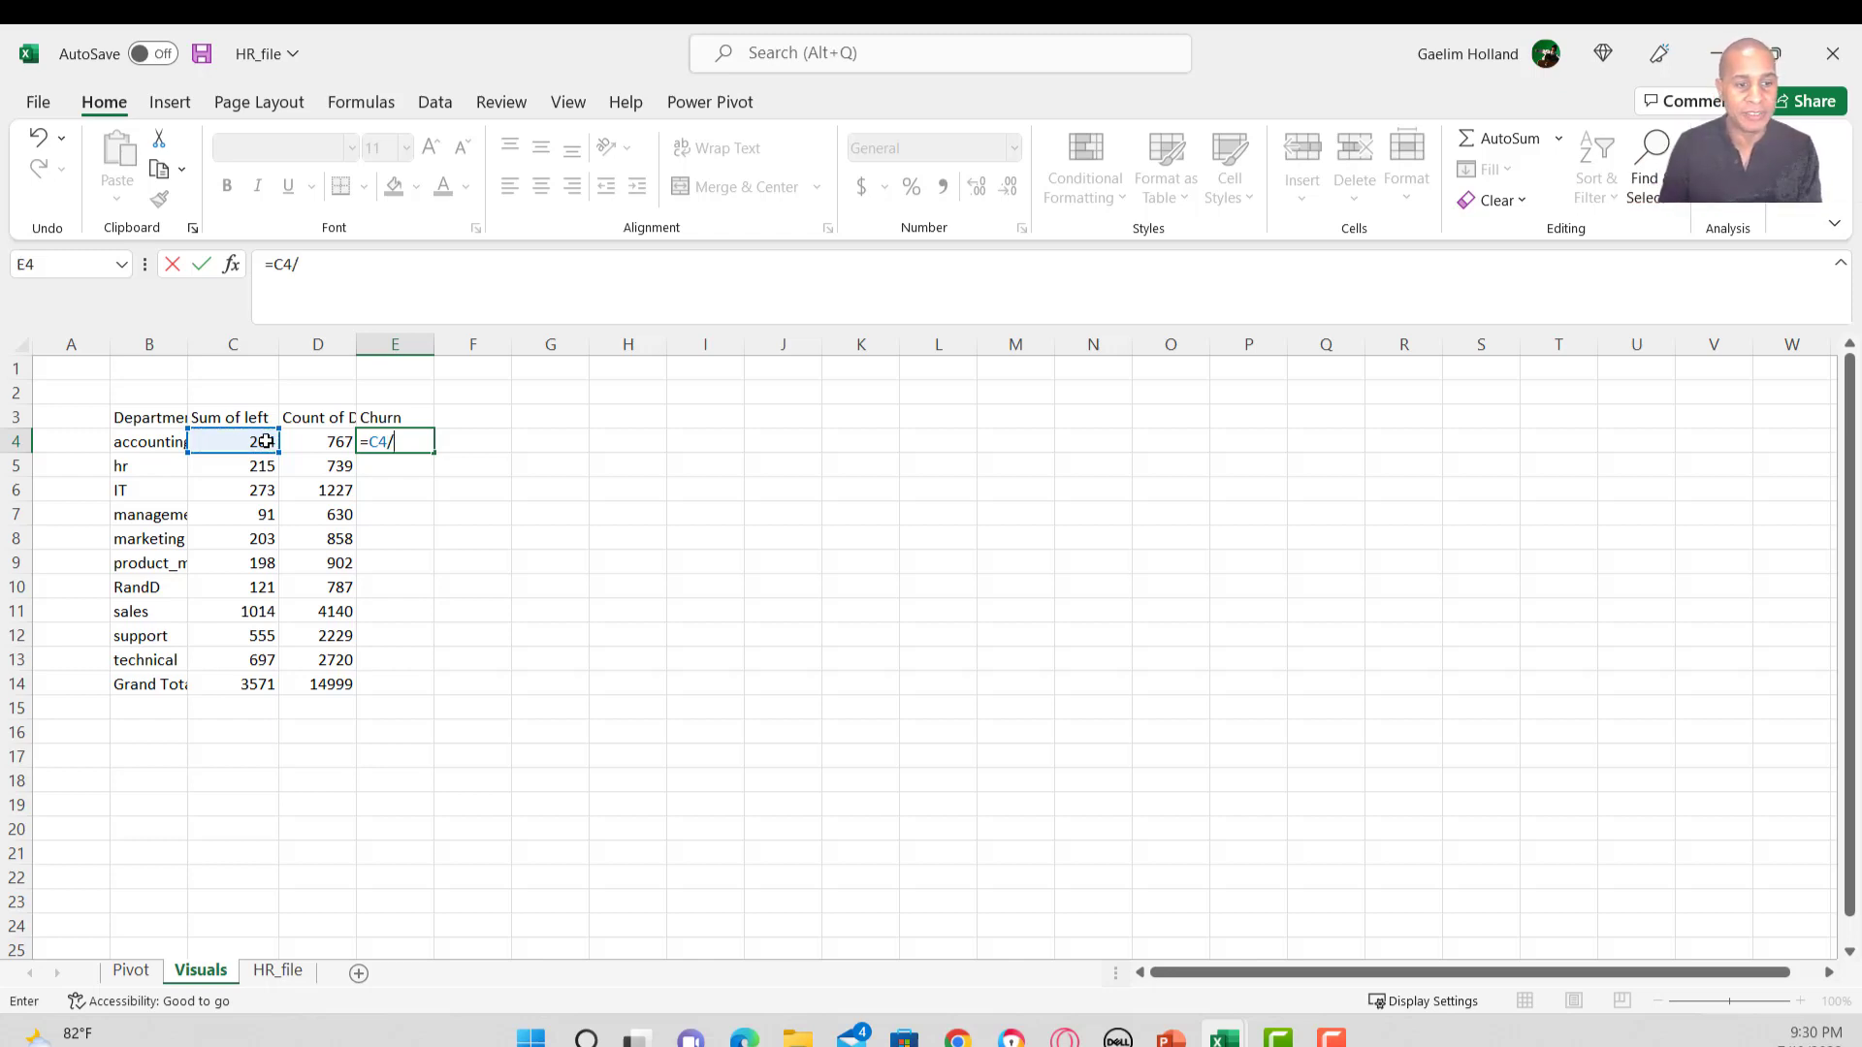
left_click(330, 442)
key("Return")
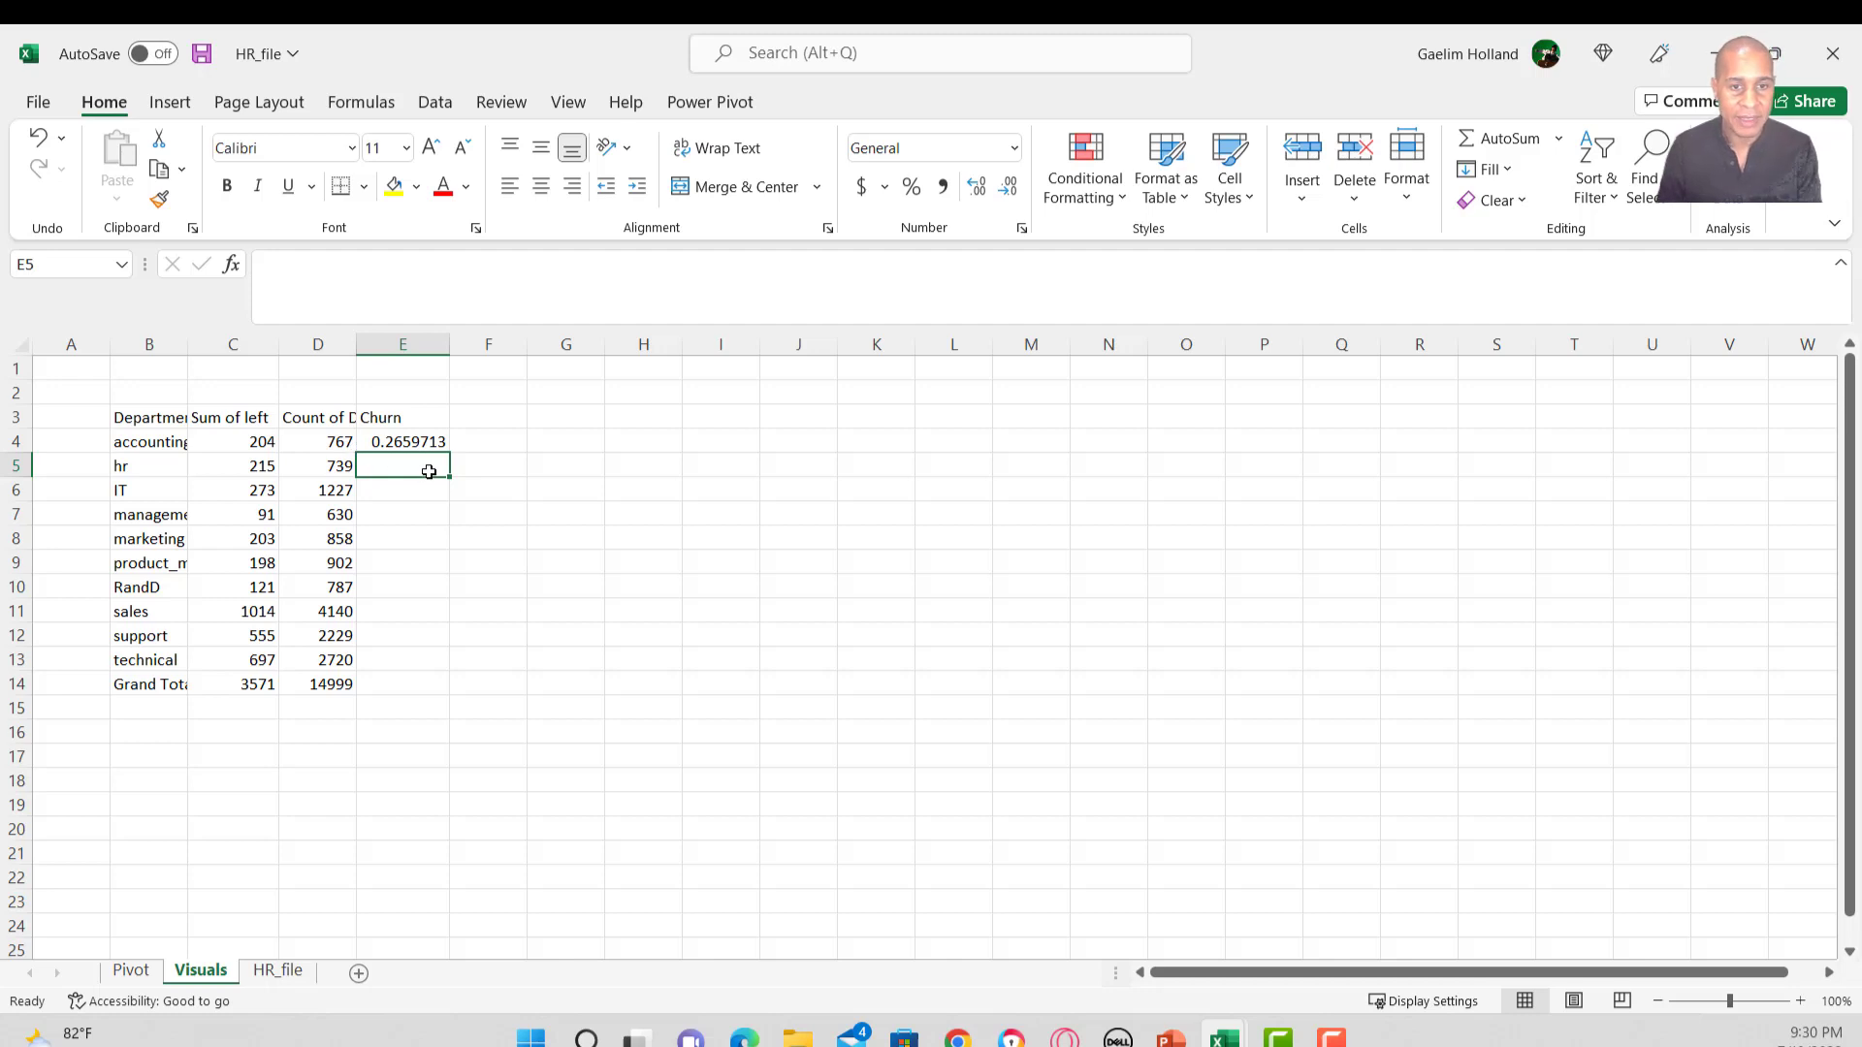
left_click(388, 439)
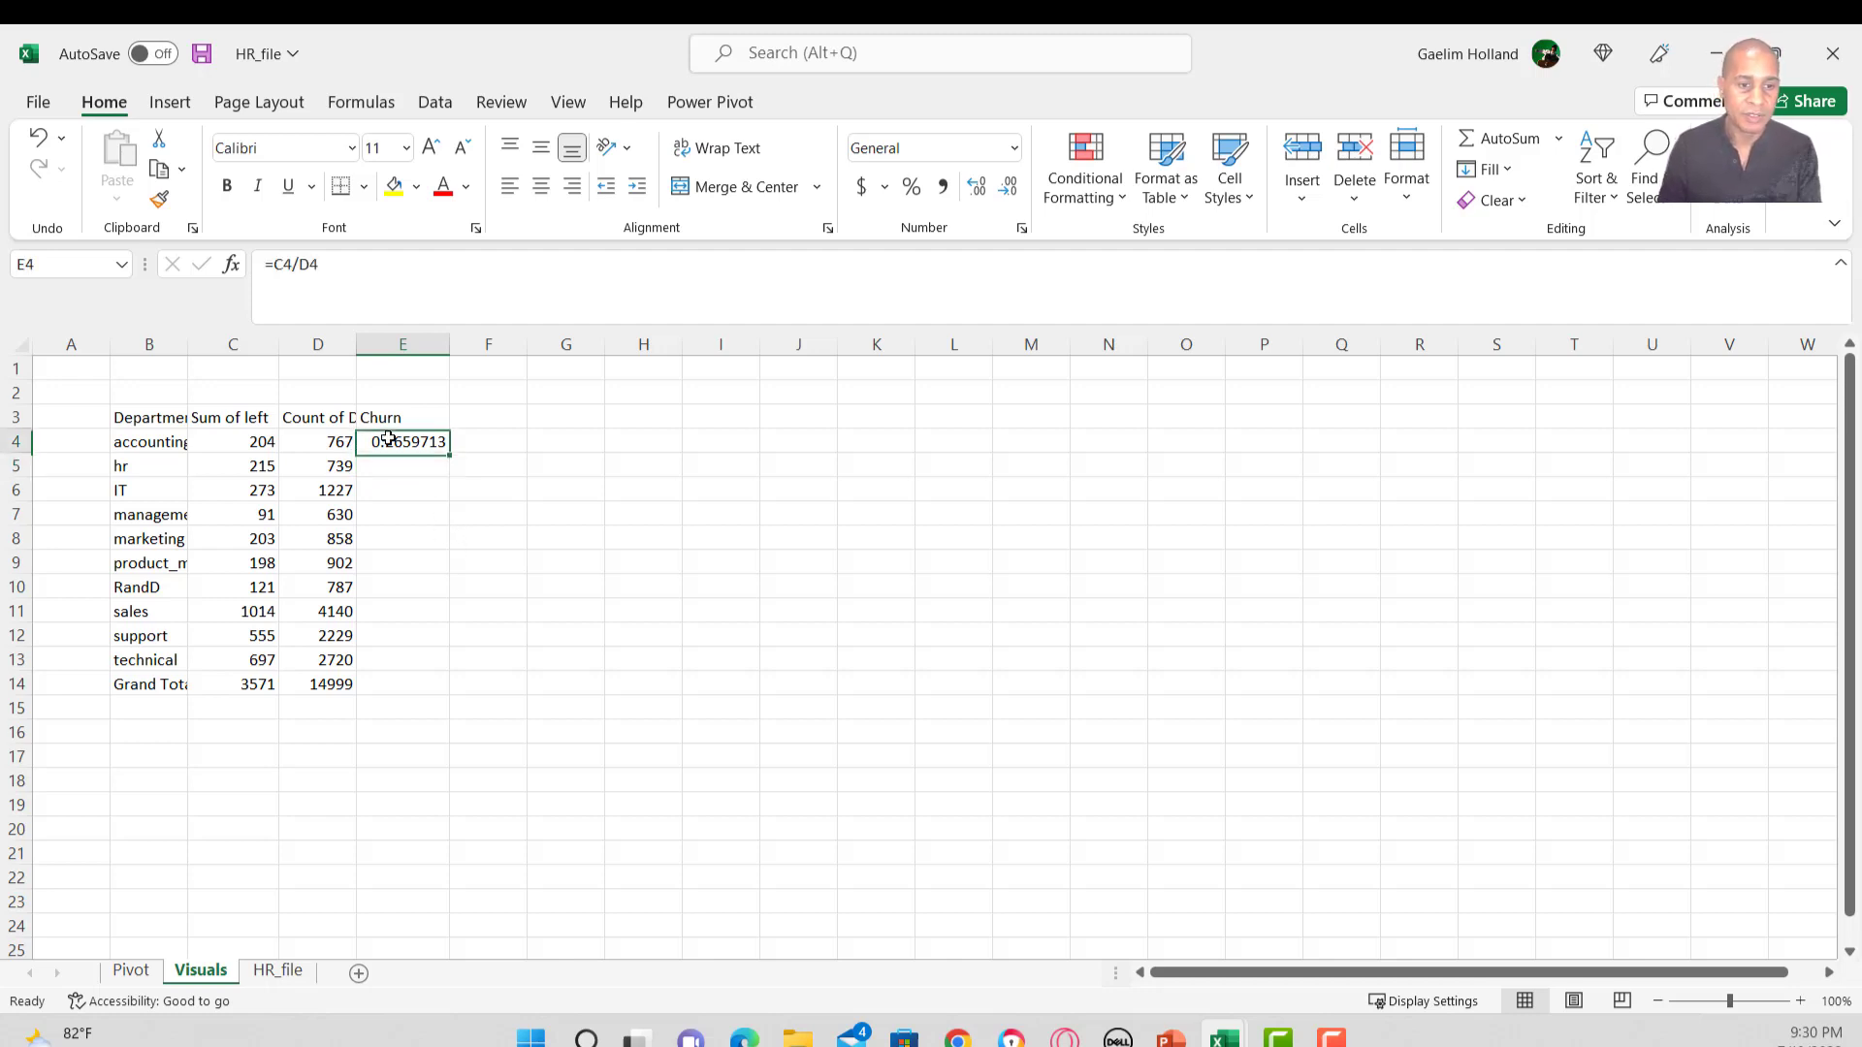
double_click(451, 454)
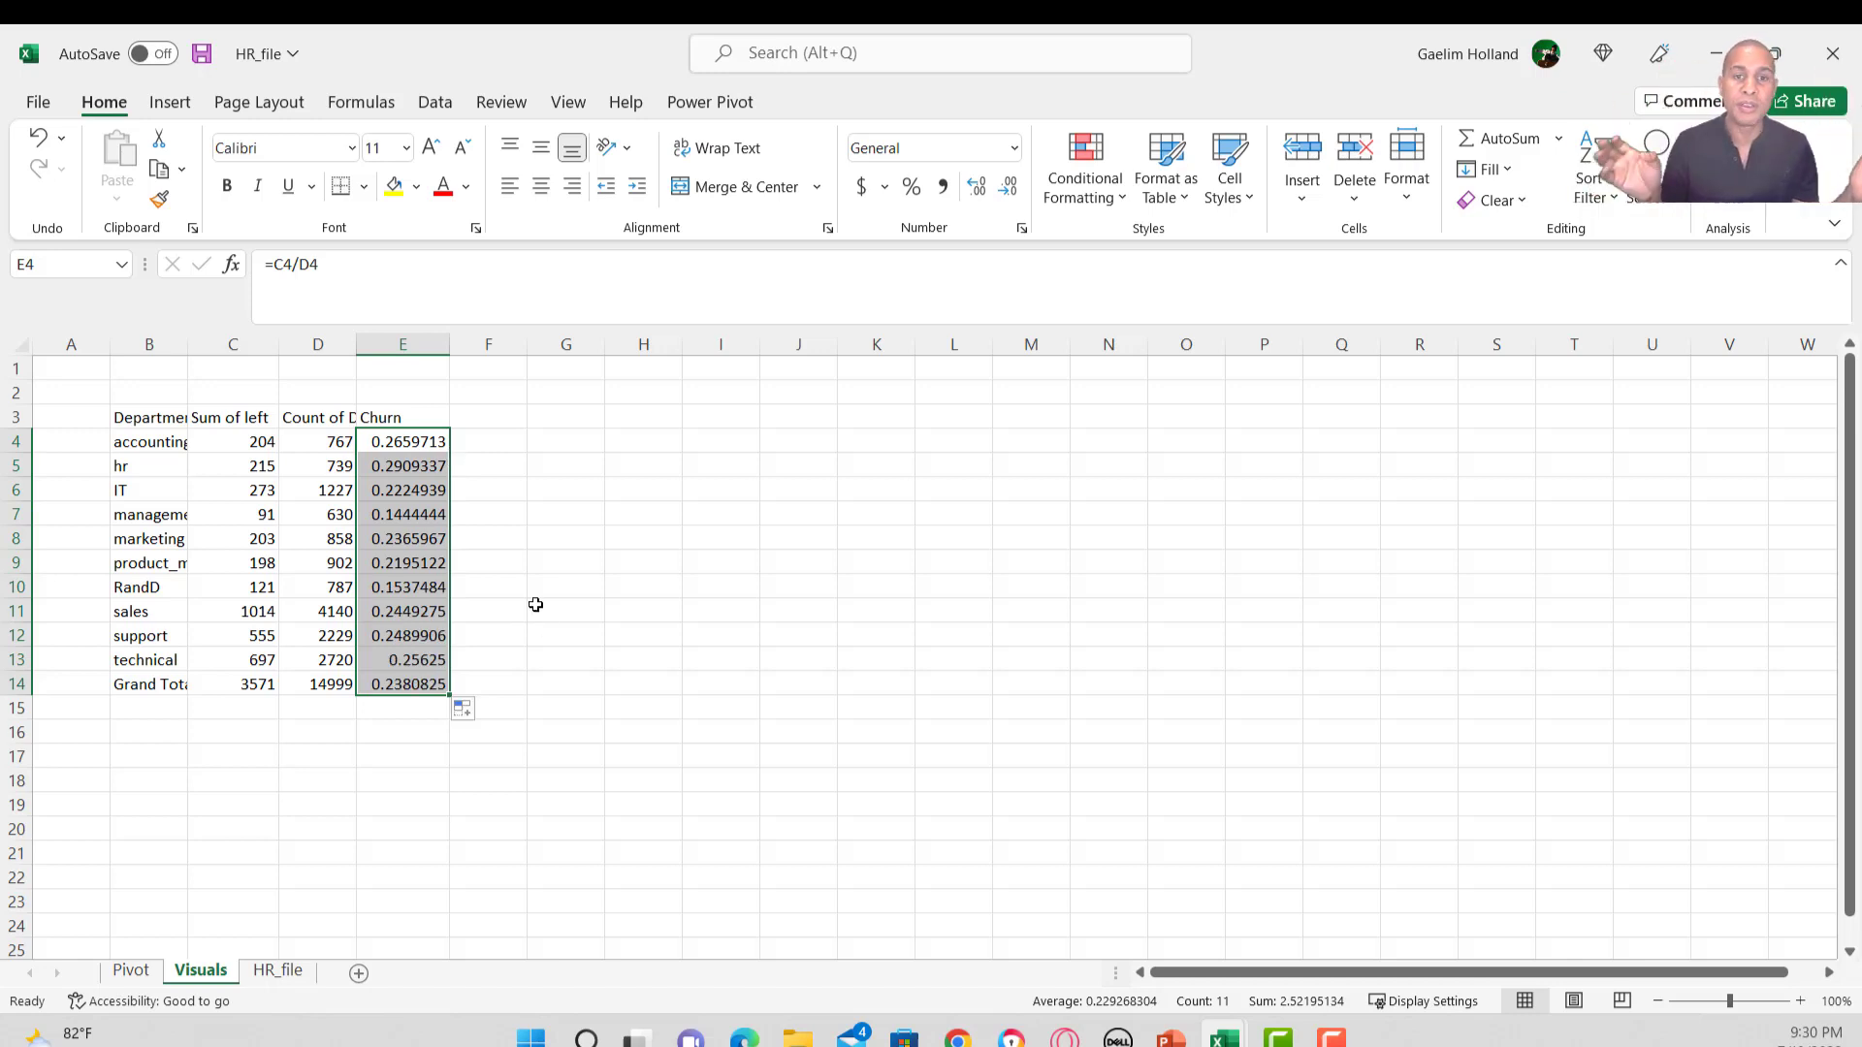
Format the churn values in E4:E14 as percentages and autofit the width of column B.
left_click_drag(412, 448, 406, 684)
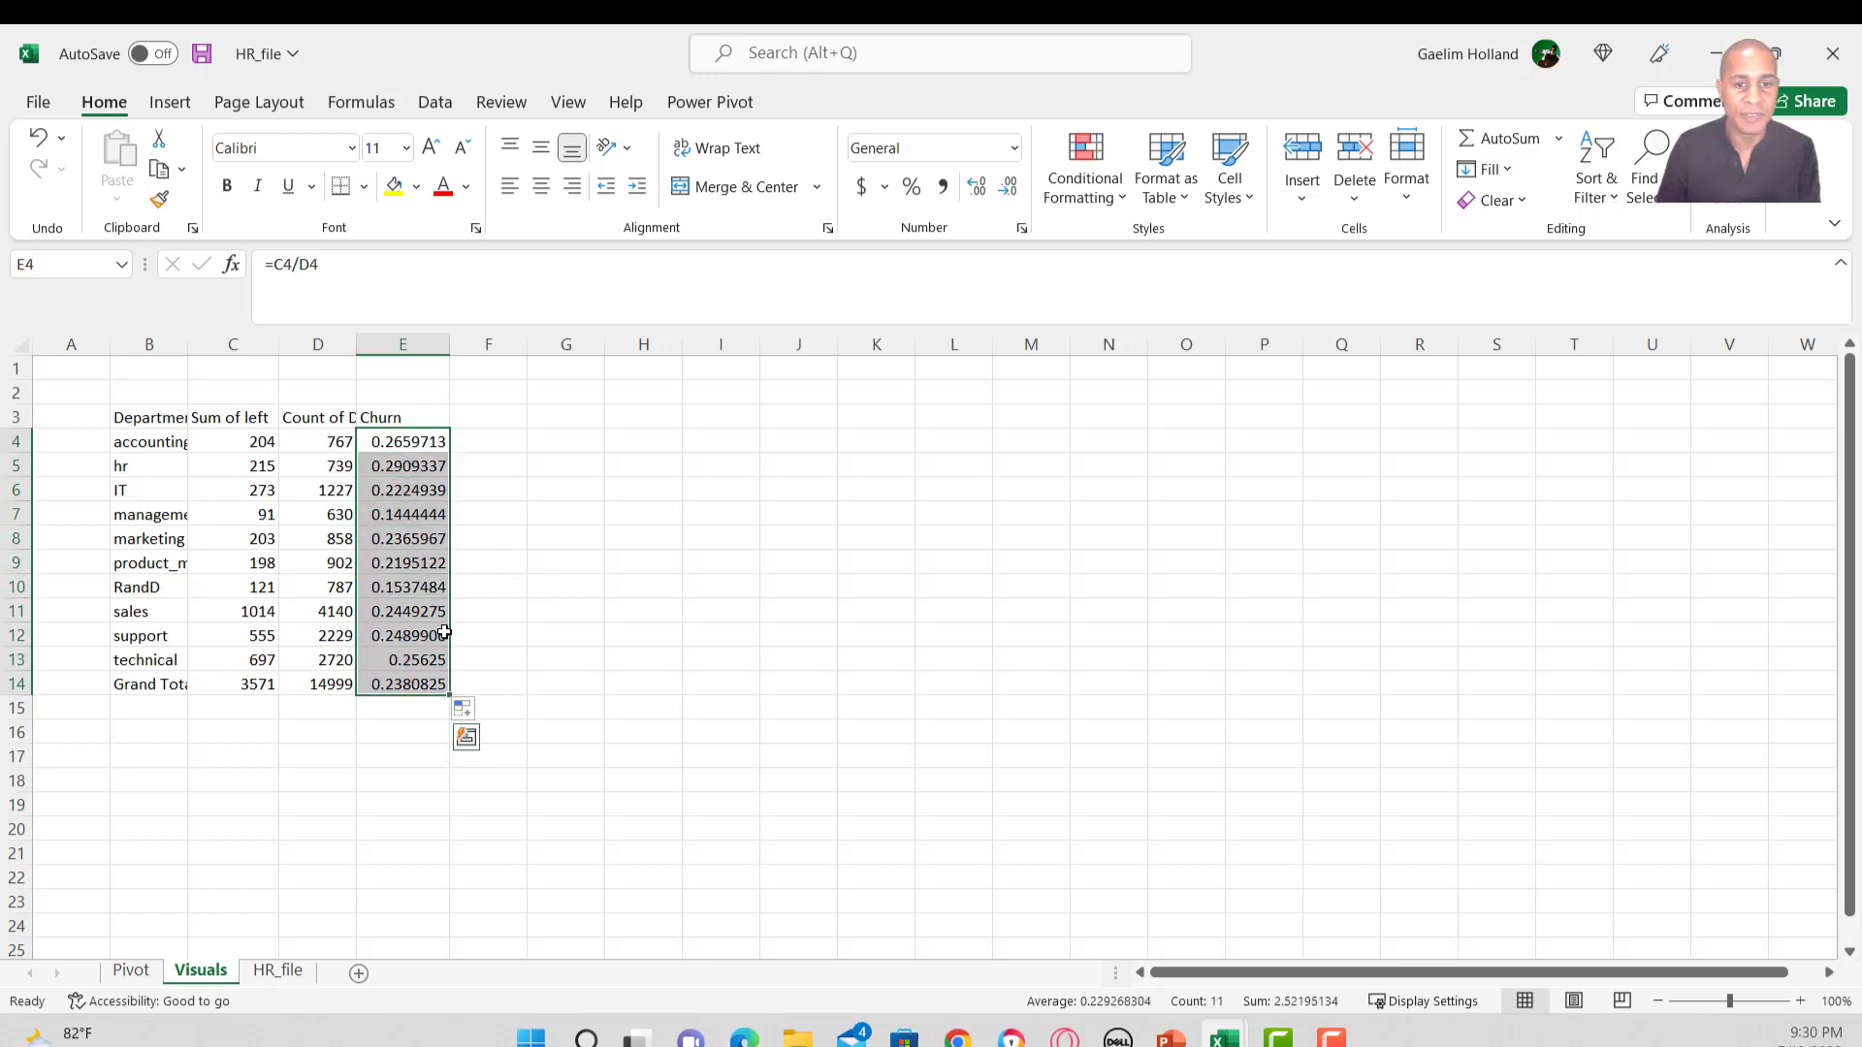
left_click(912, 186)
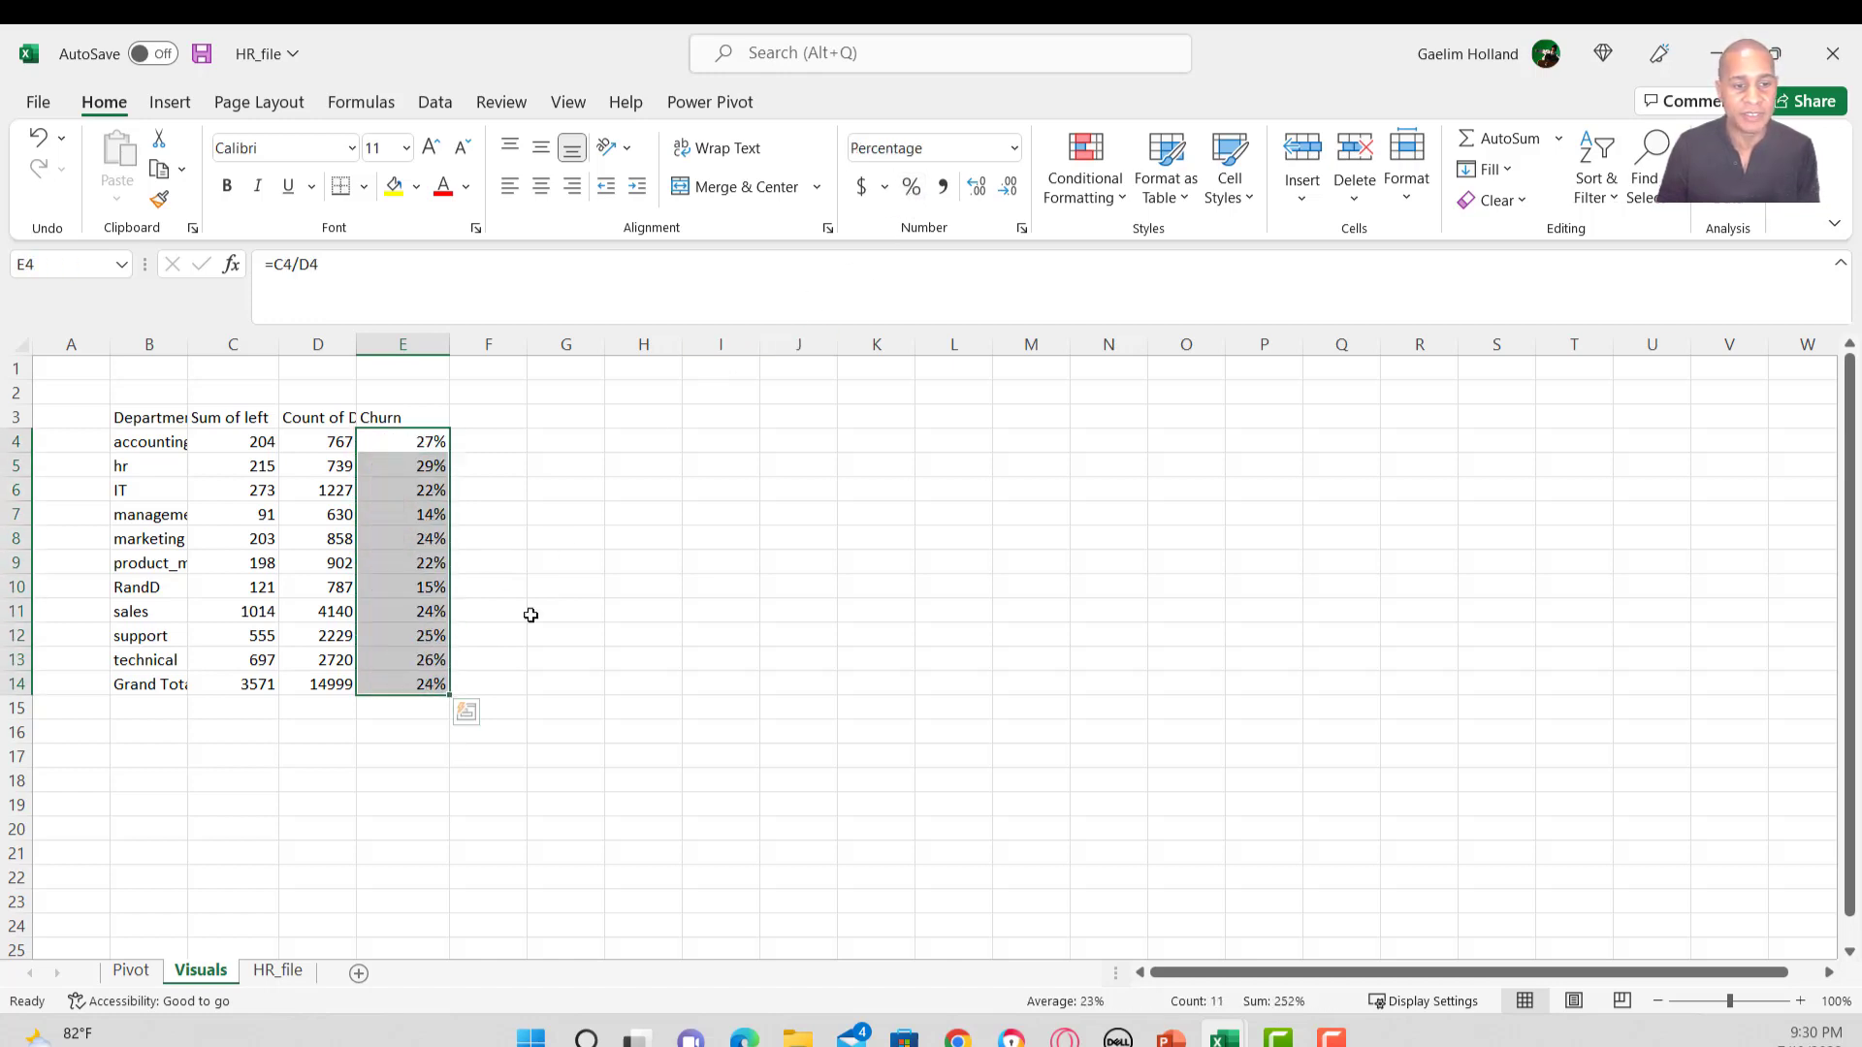
left_click(497, 761)
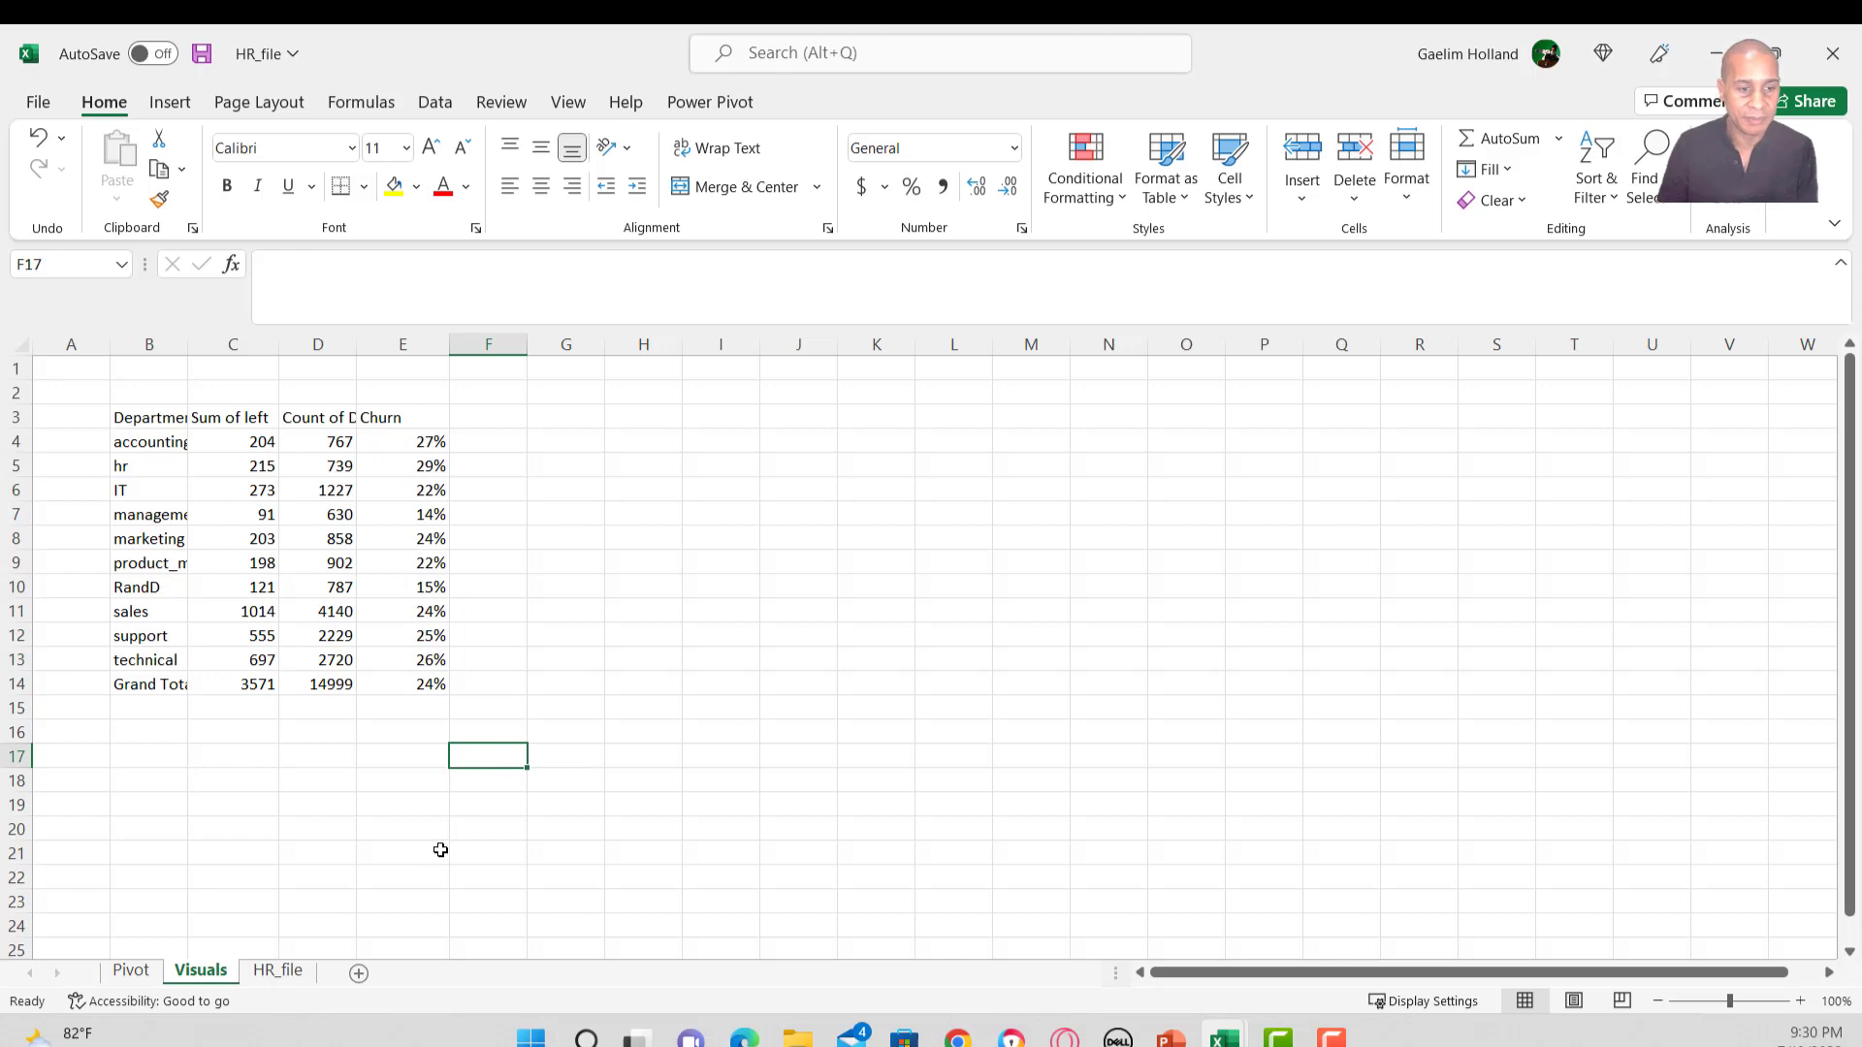
double_click(191, 352)
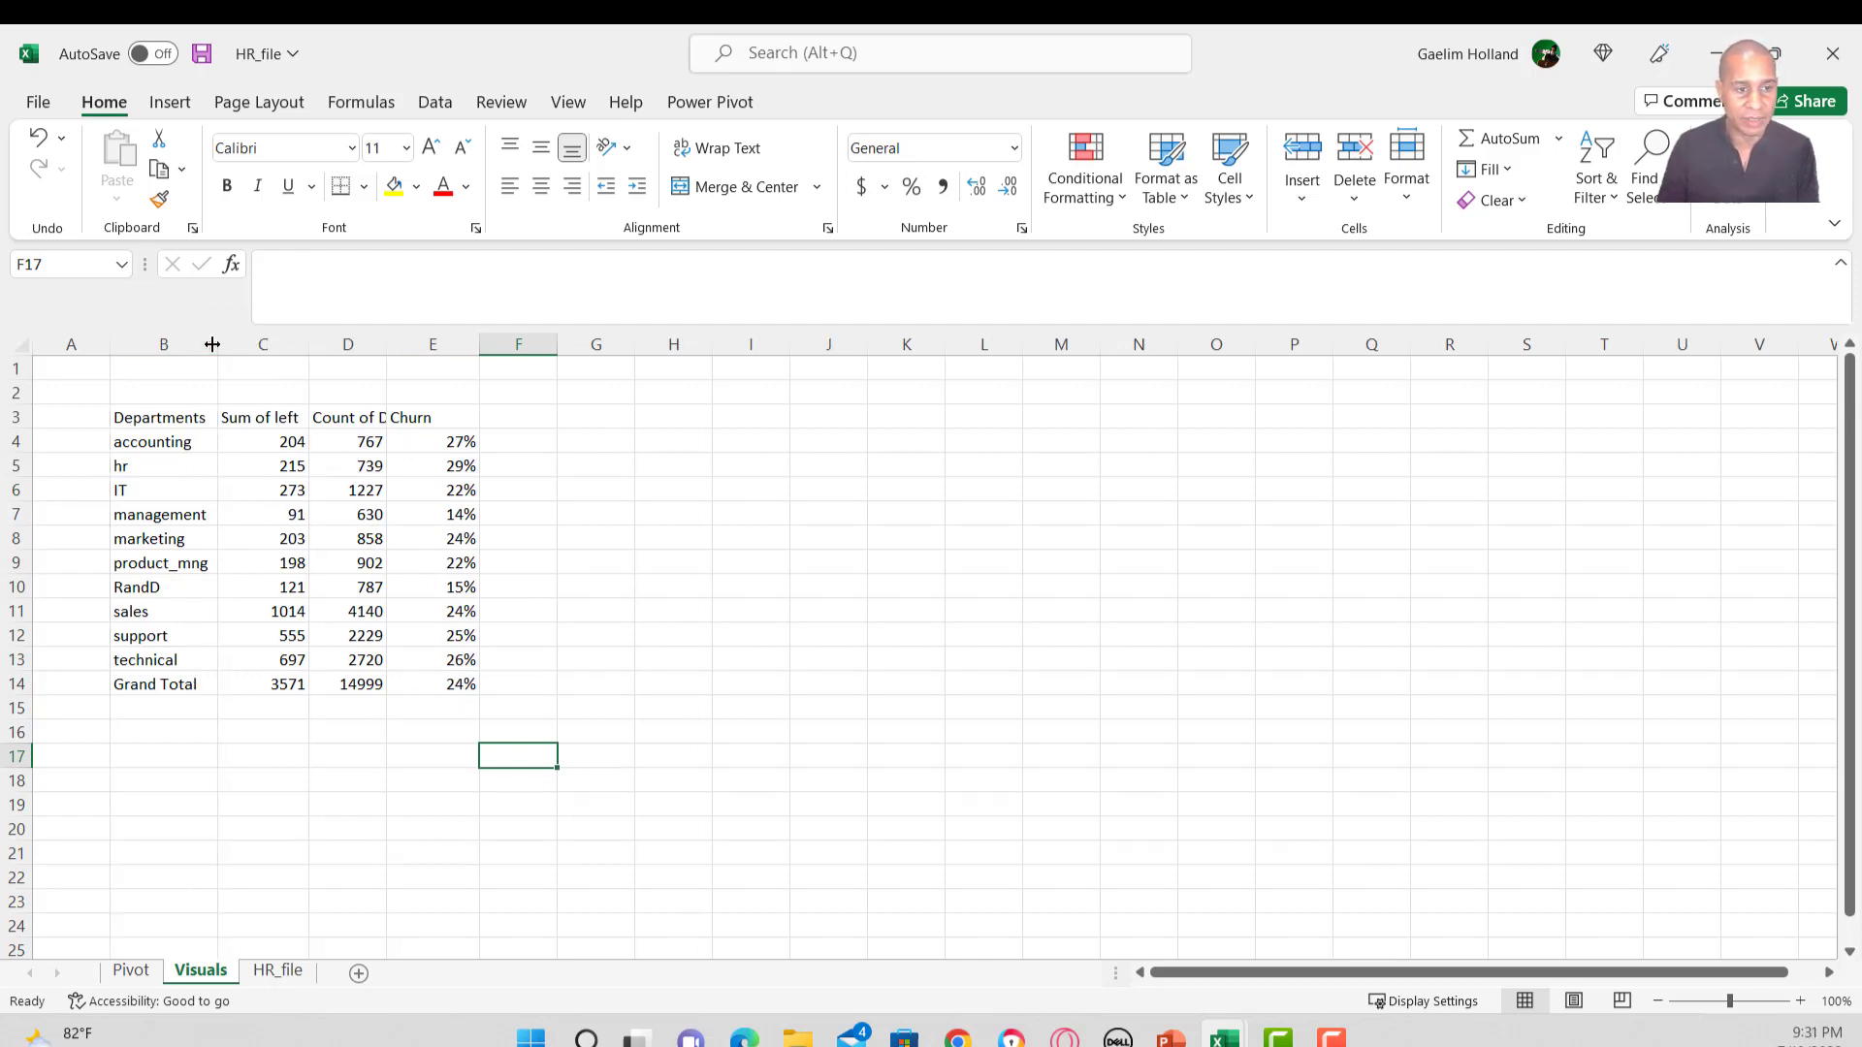
left_click_drag(158, 682, 409, 684)
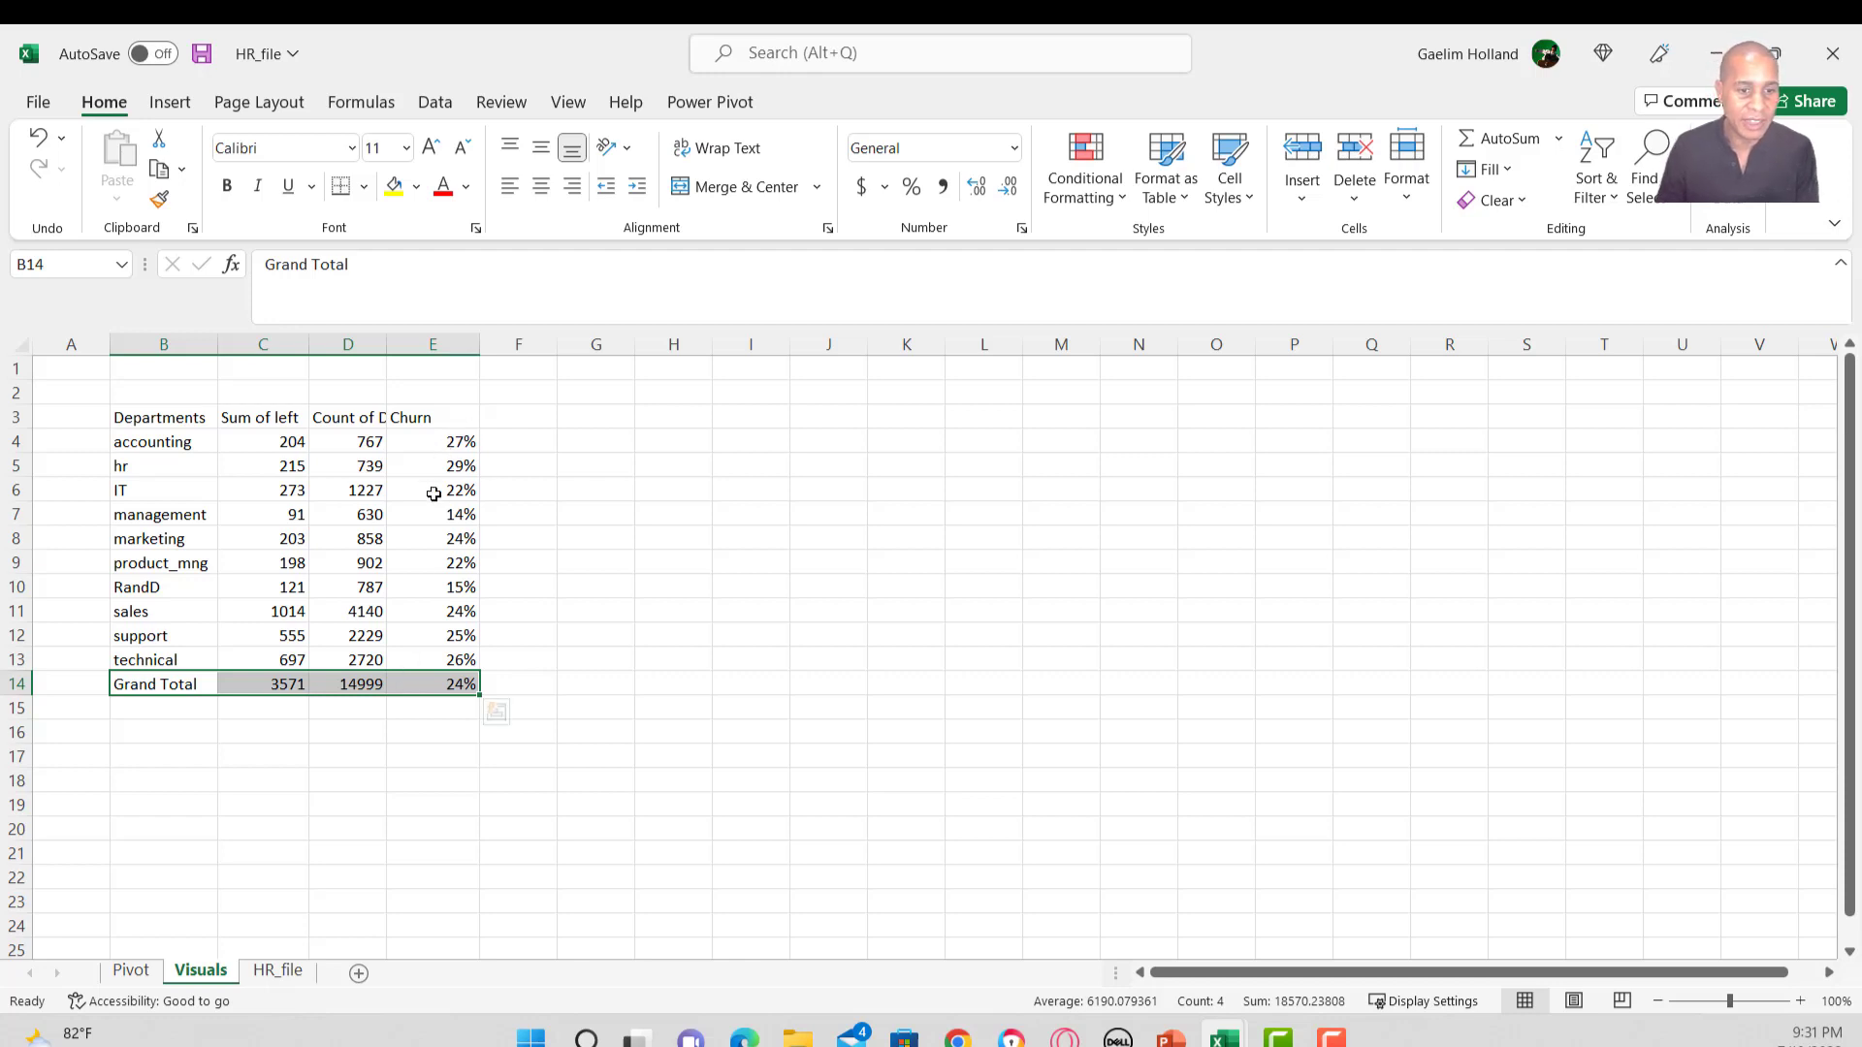
left_click(451, 467)
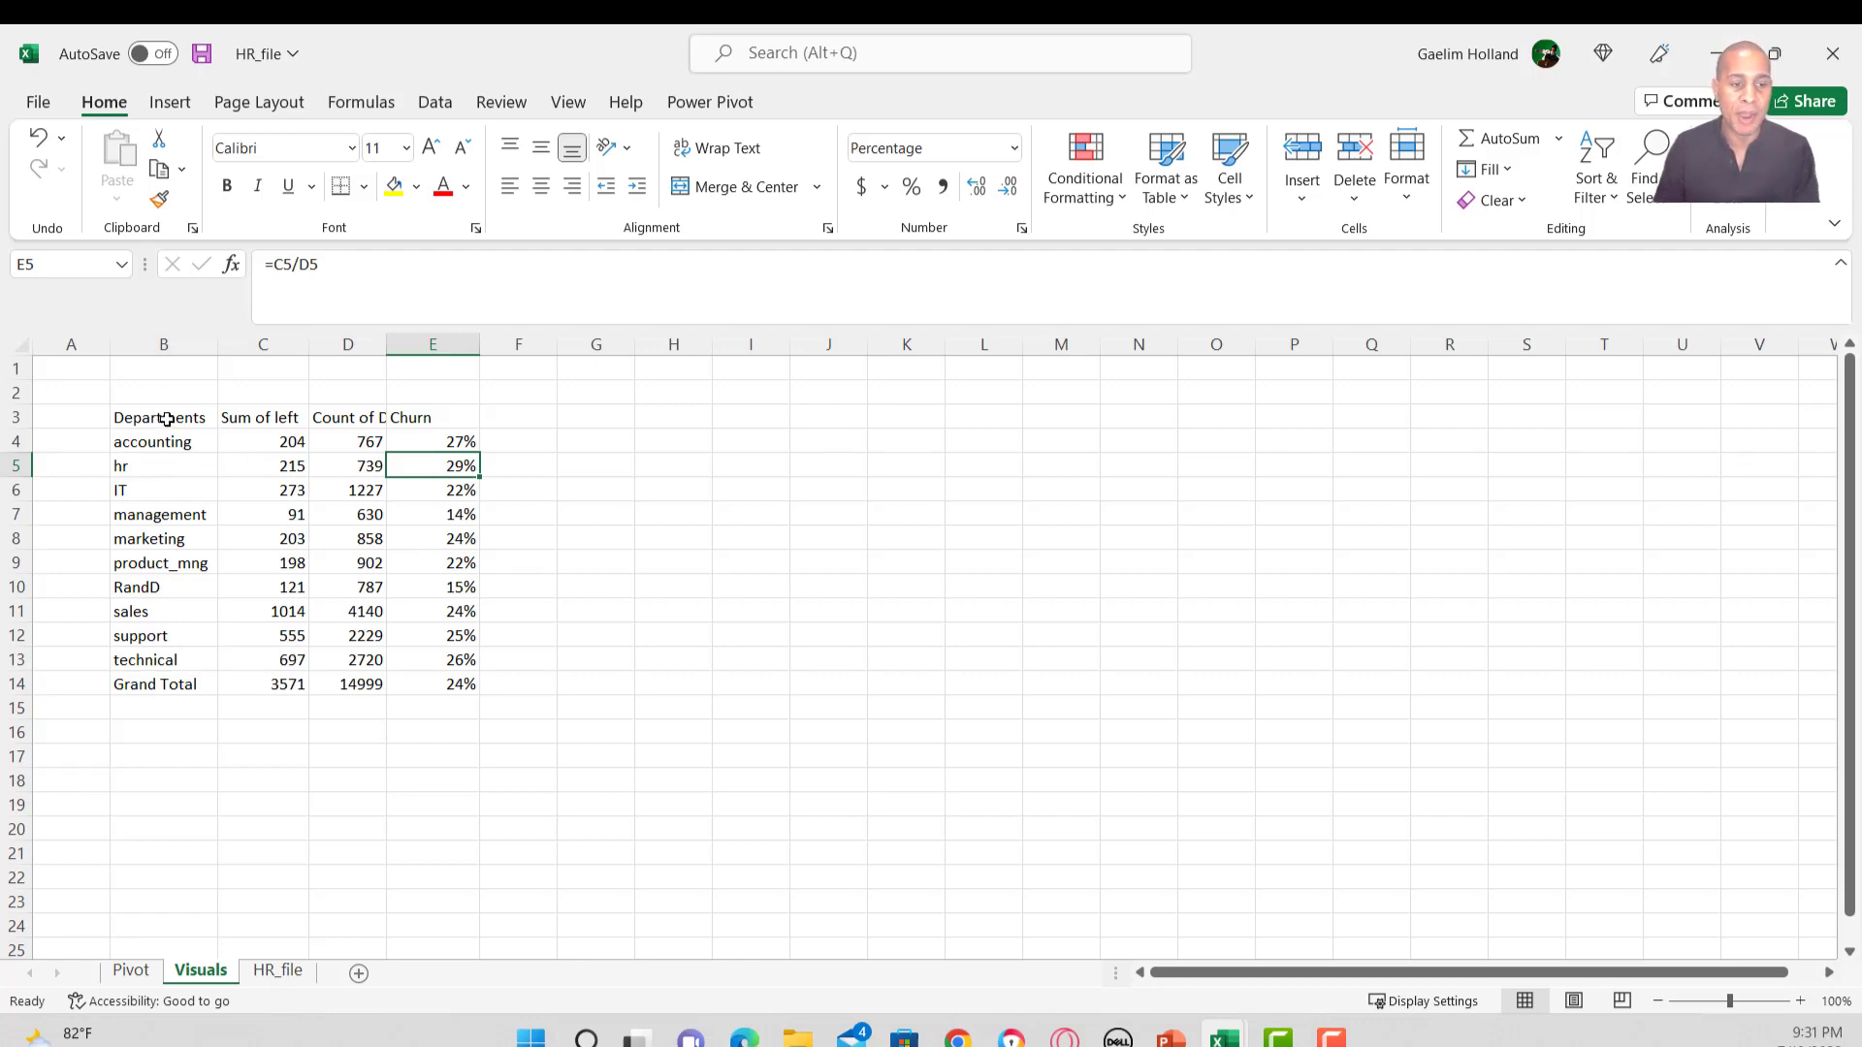
Insert a recommended Funnel chart from the Departments and Churn columns, B3:B13 and E3:E13, excluding the Grand Total row.
left_click_drag(160, 417, 153, 664)
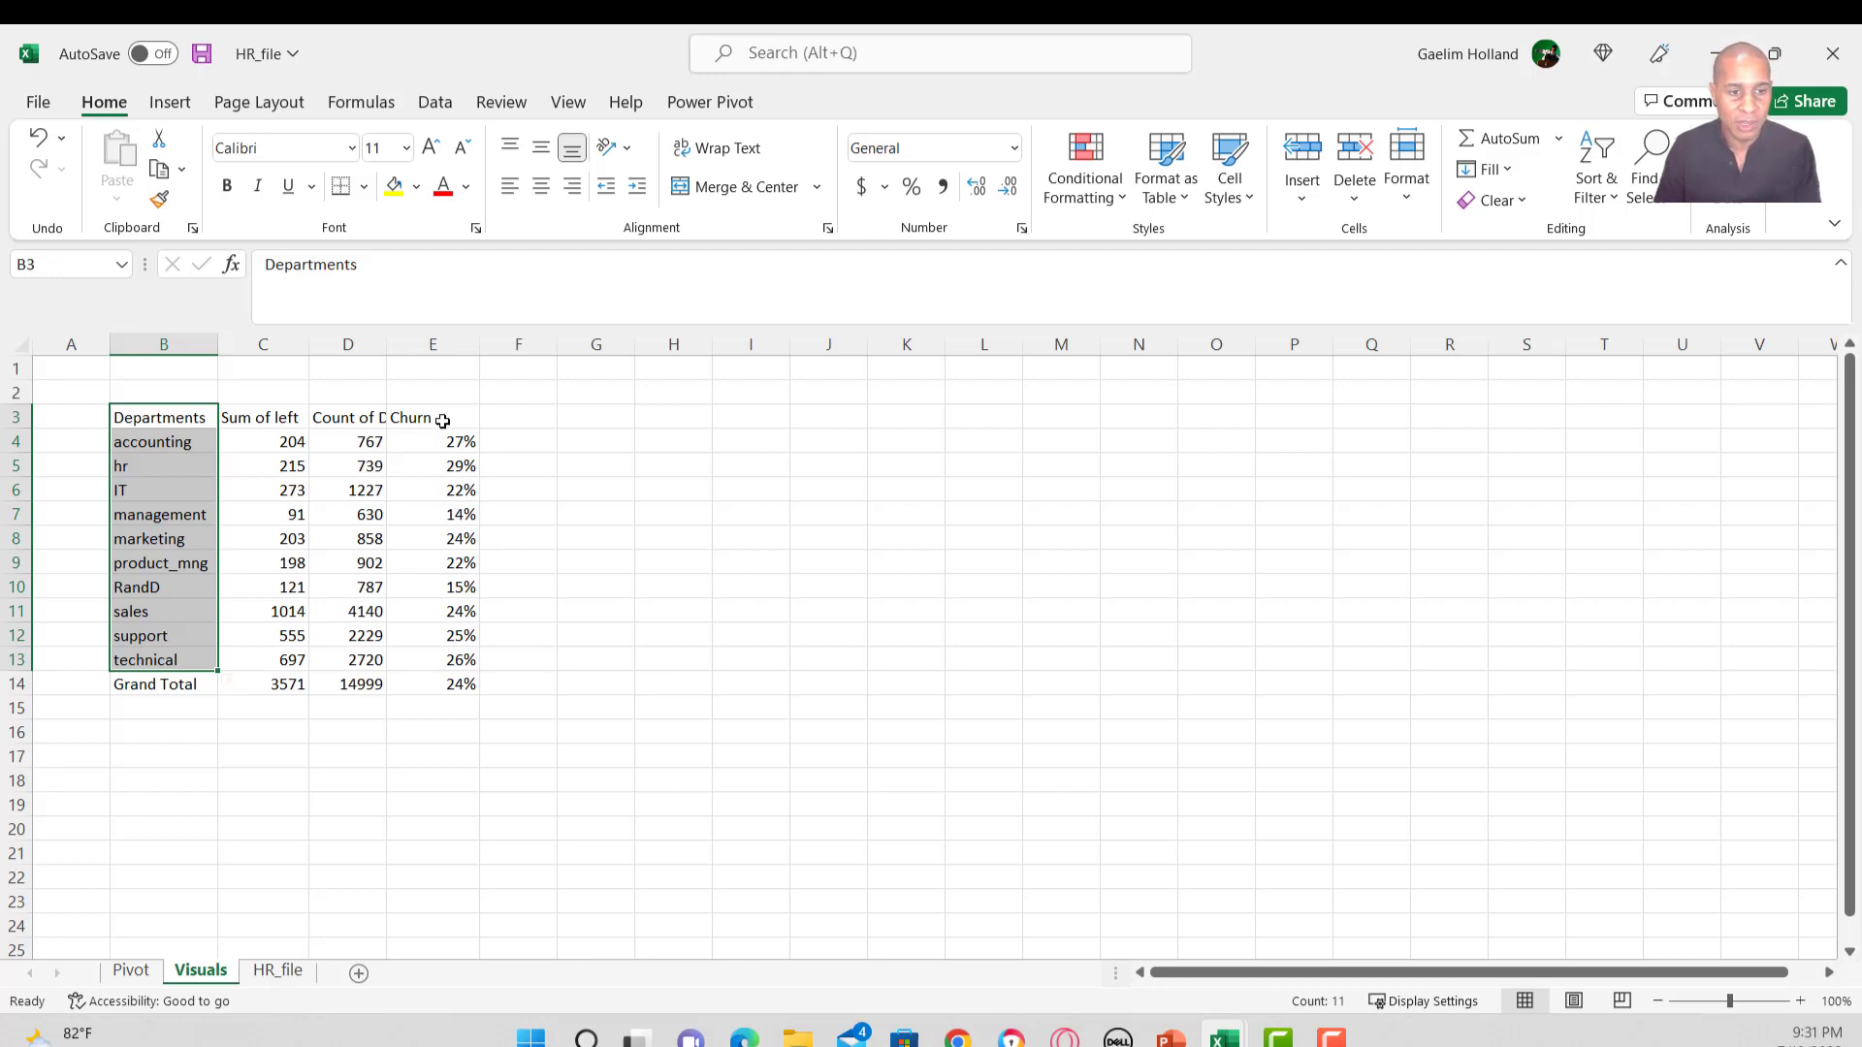
left_click_drag(433, 417, 422, 660)
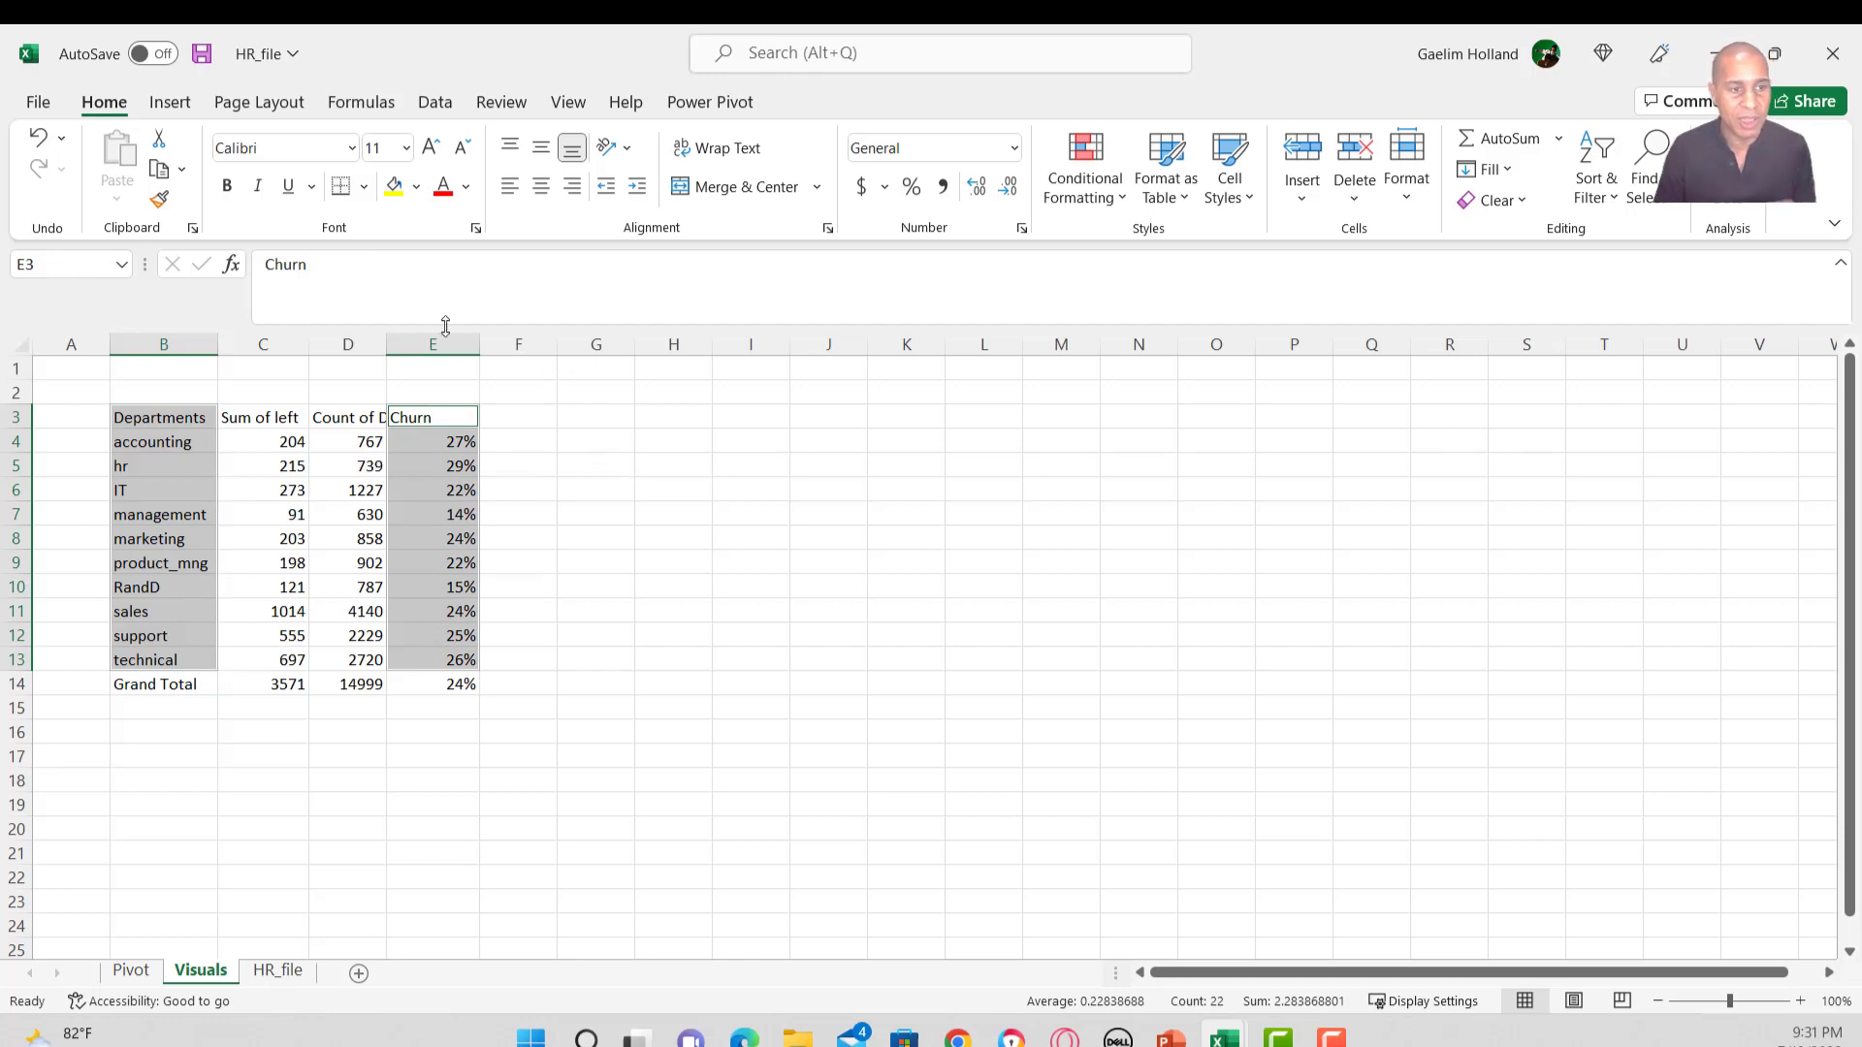
left_click(173, 102)
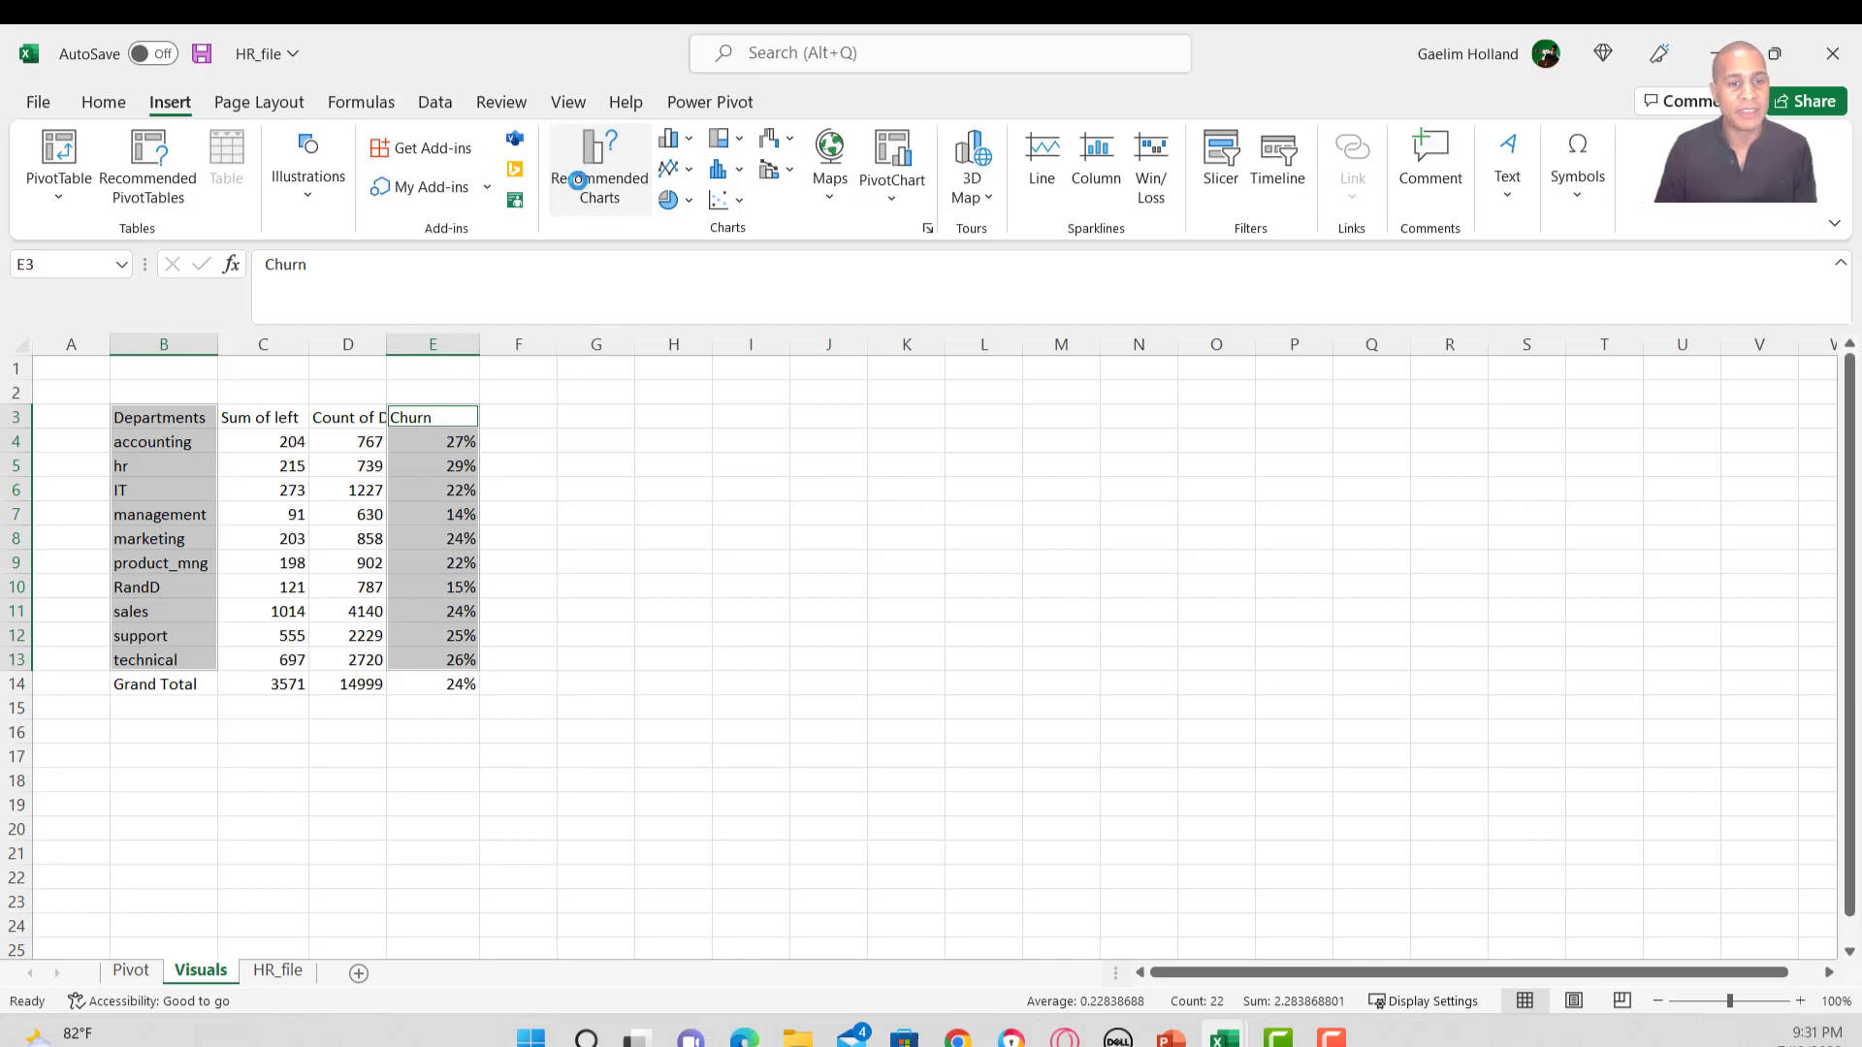
left_click(582, 189)
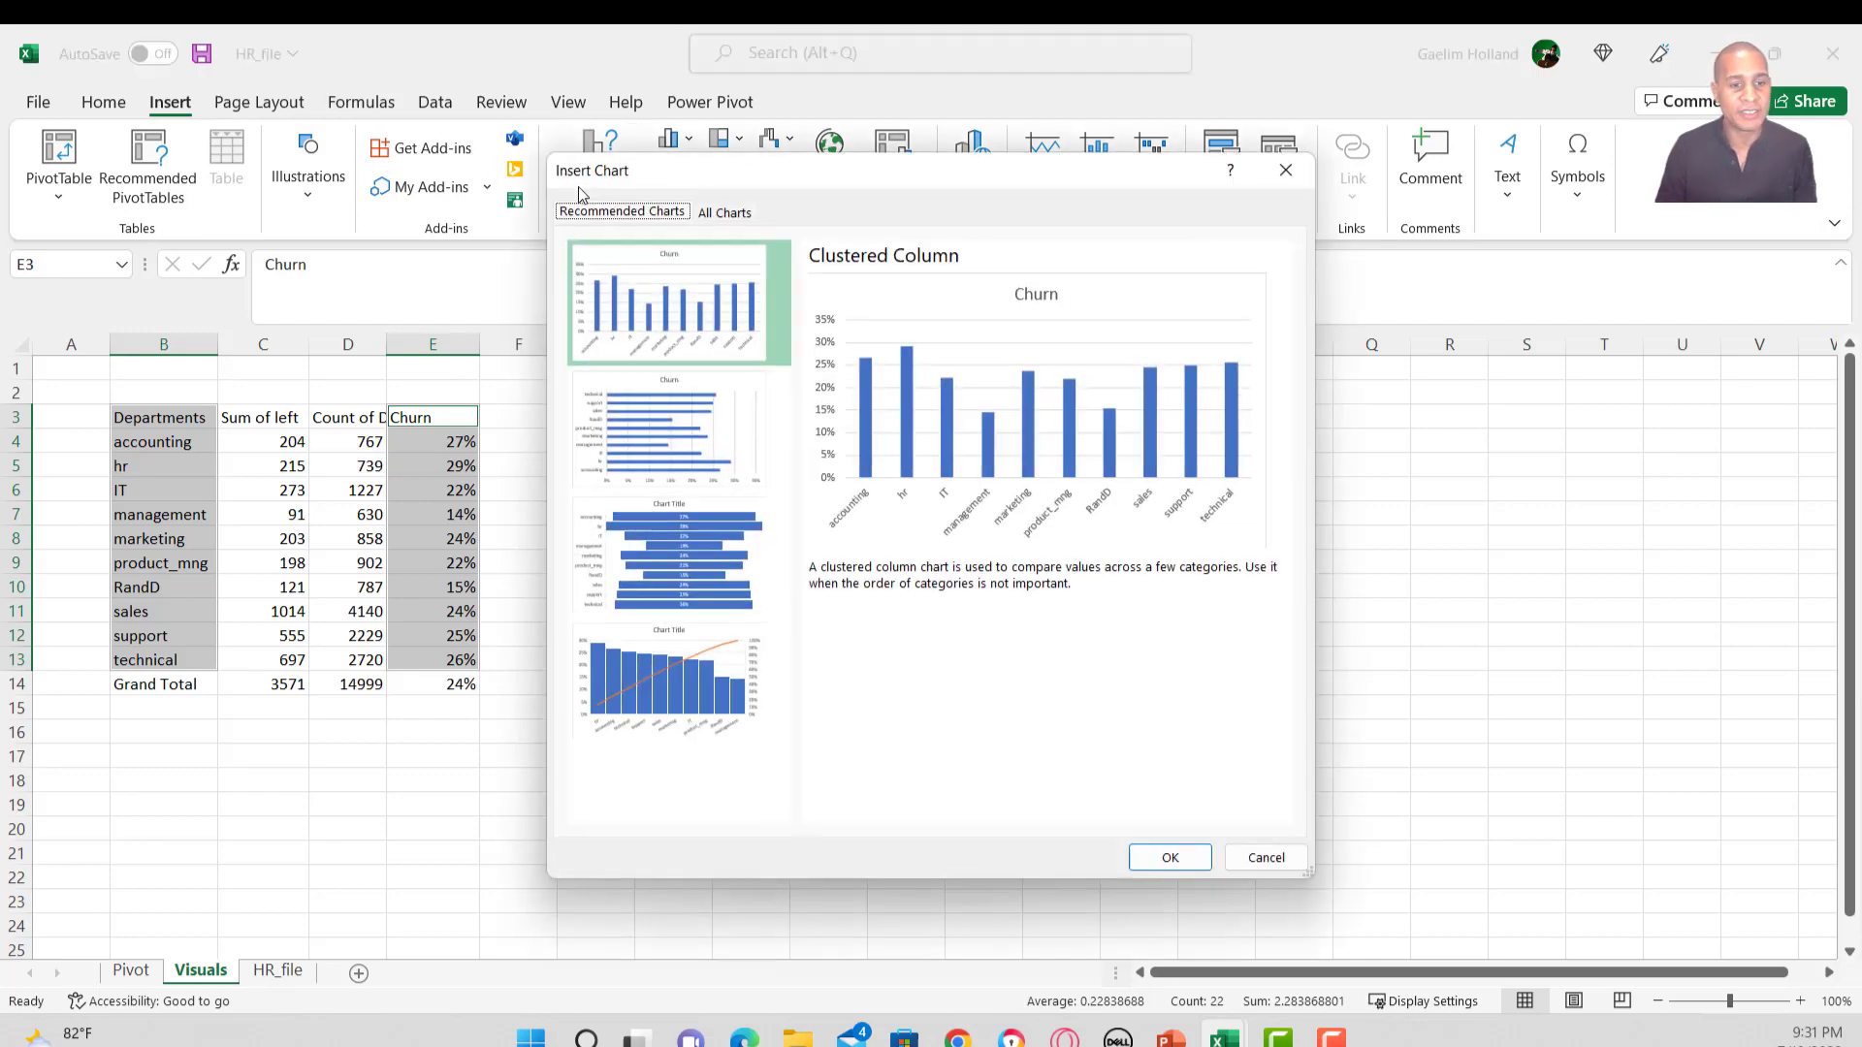
left_click(664, 553)
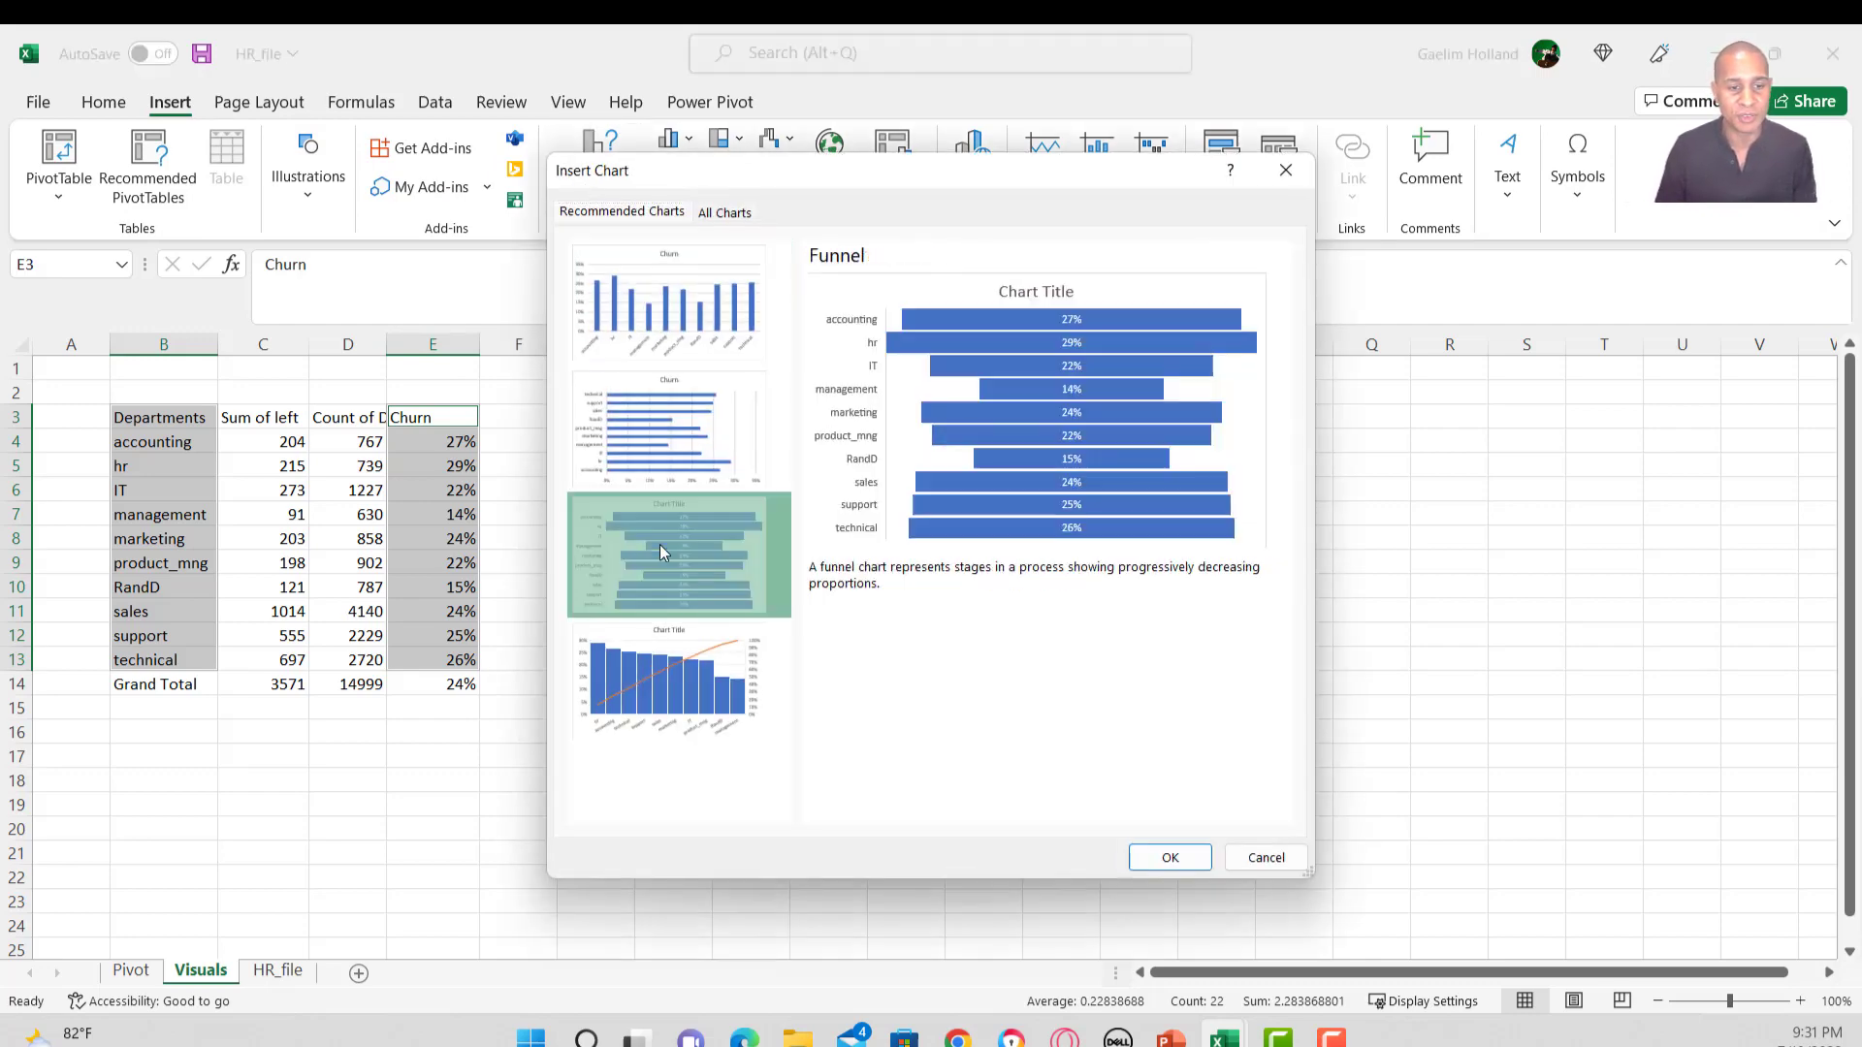
left_click(1133, 850)
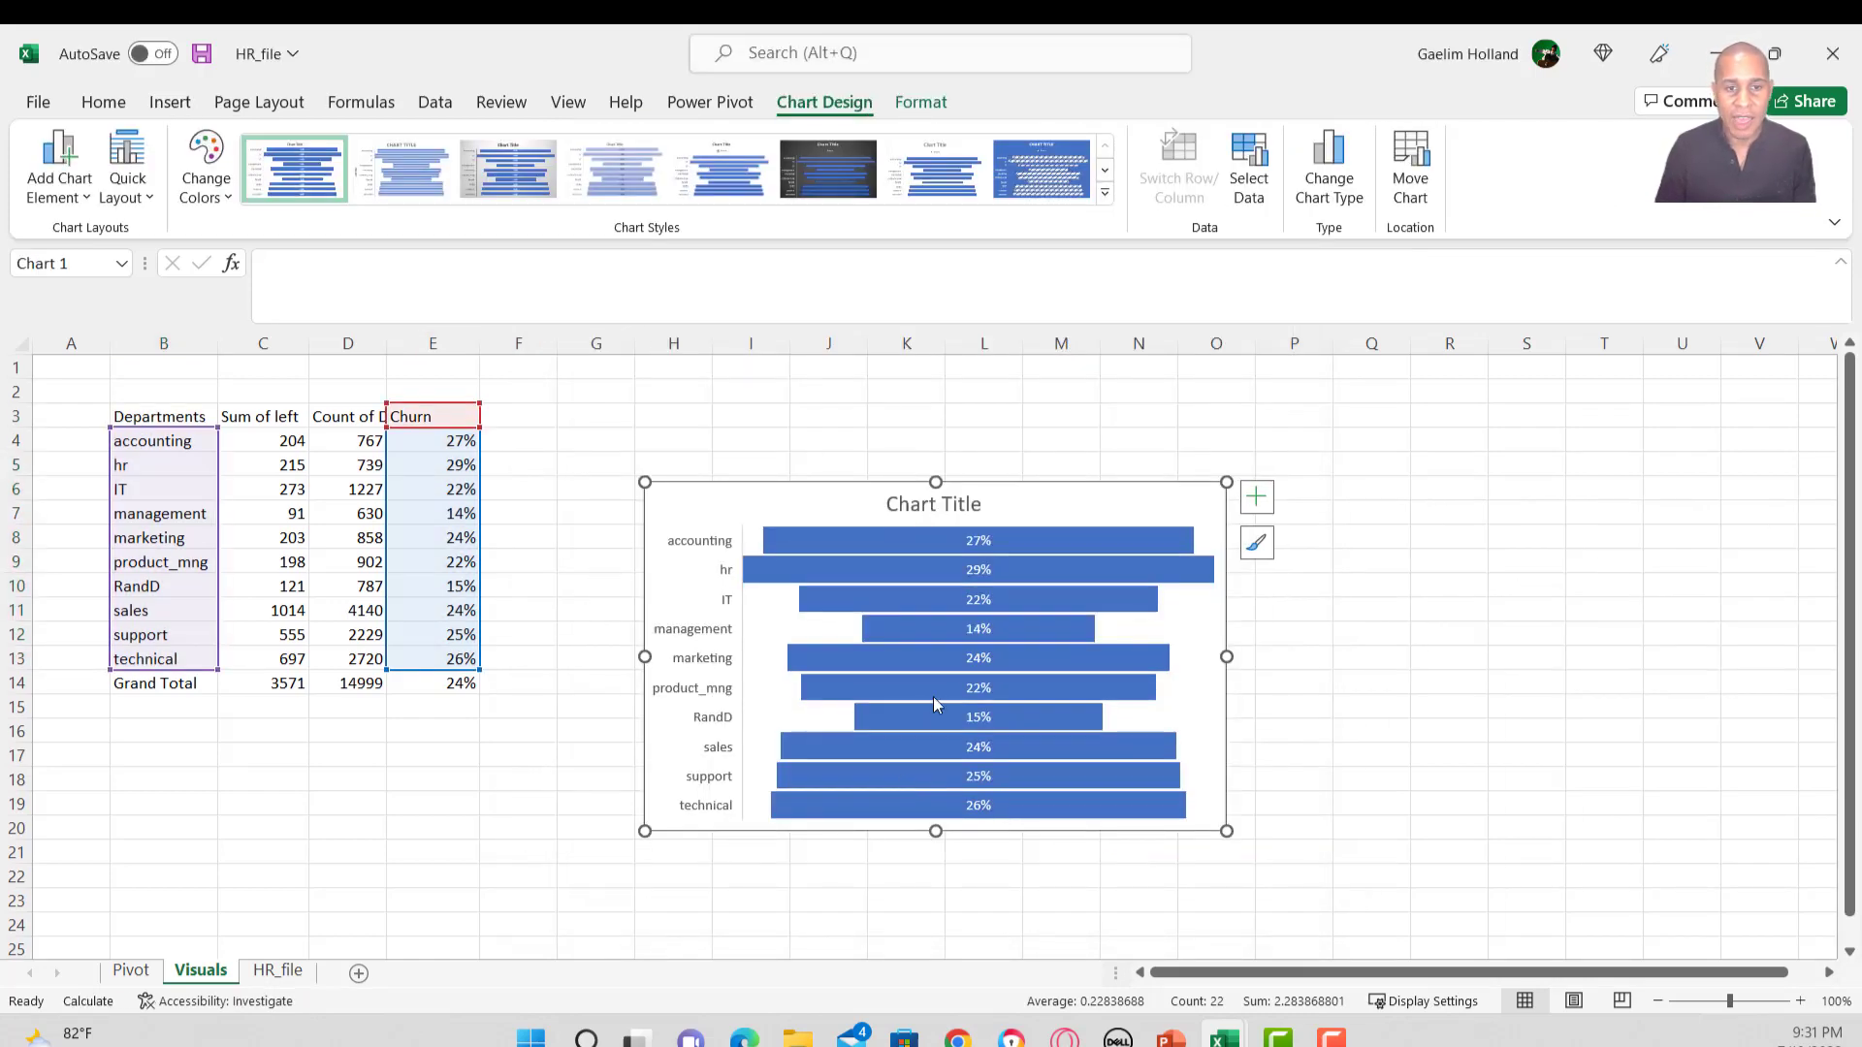
mouse_move(949, 698)
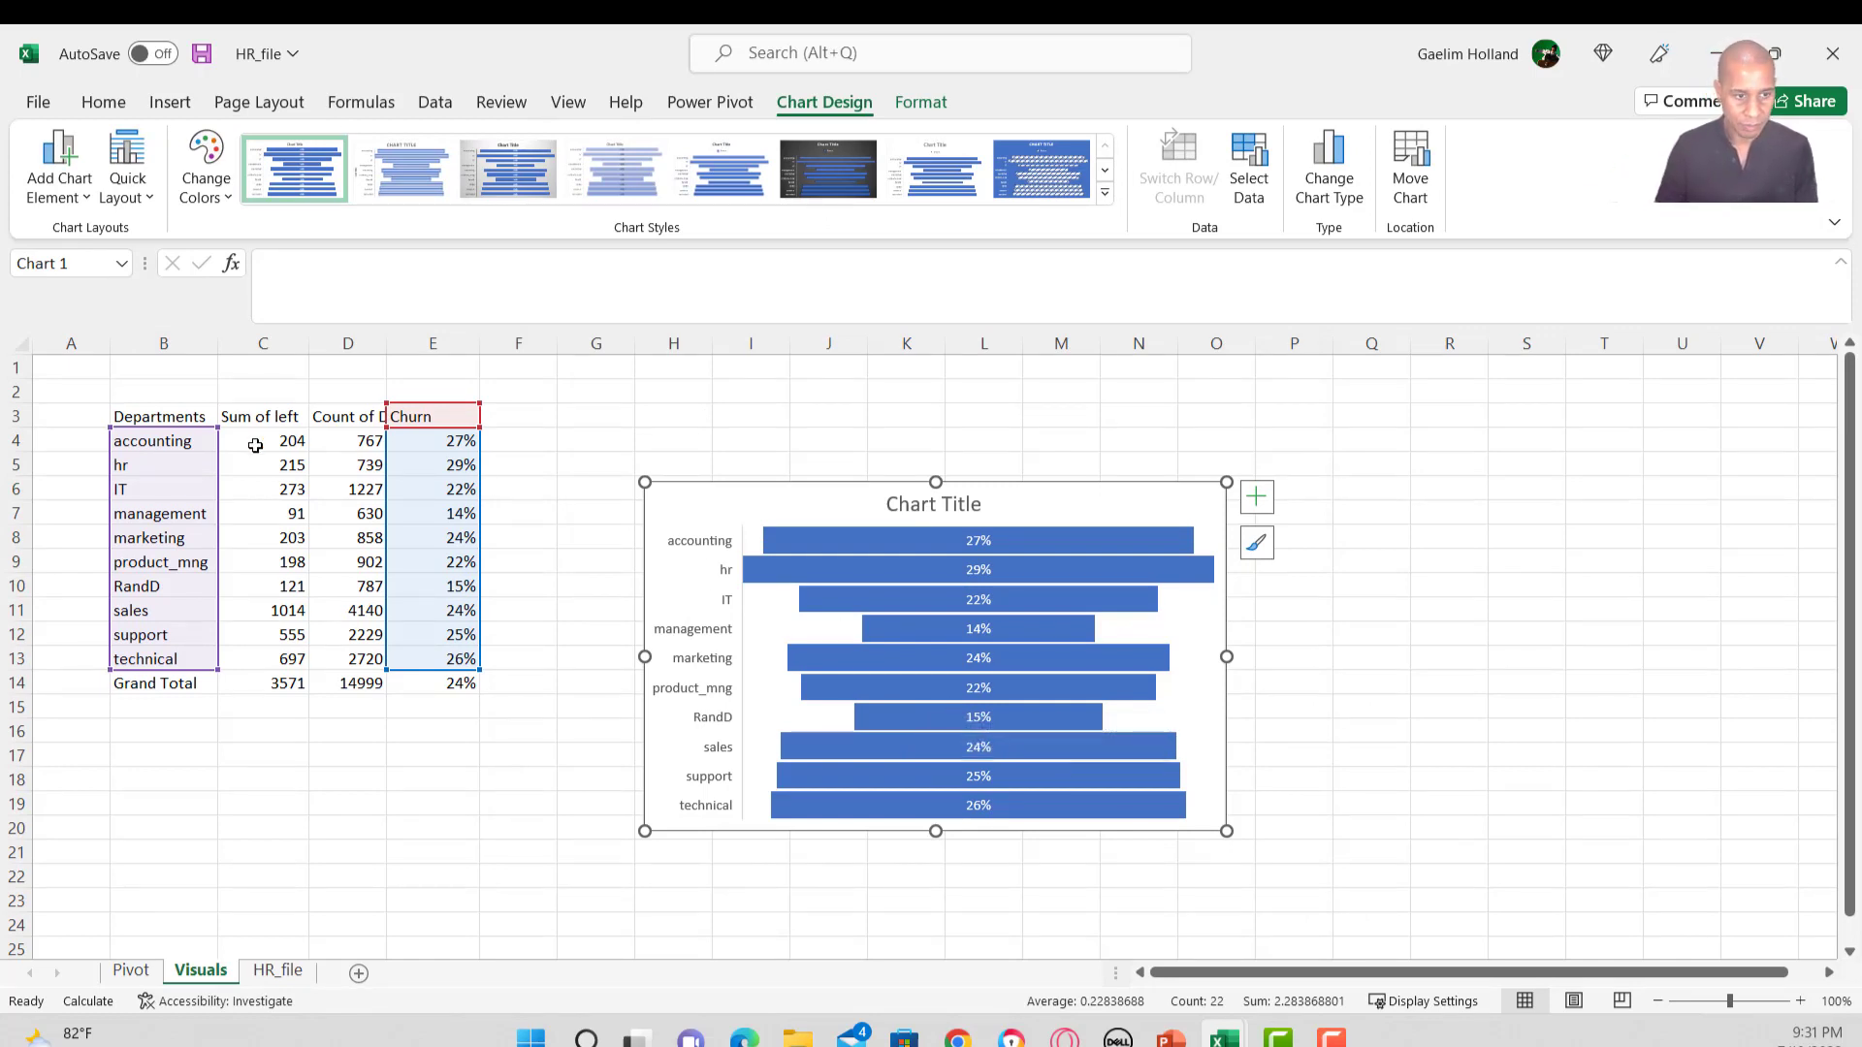
Sort the table B3:E13 by Churn from largest to smallest, leaving out the Grand Total row.
left_click(272, 548)
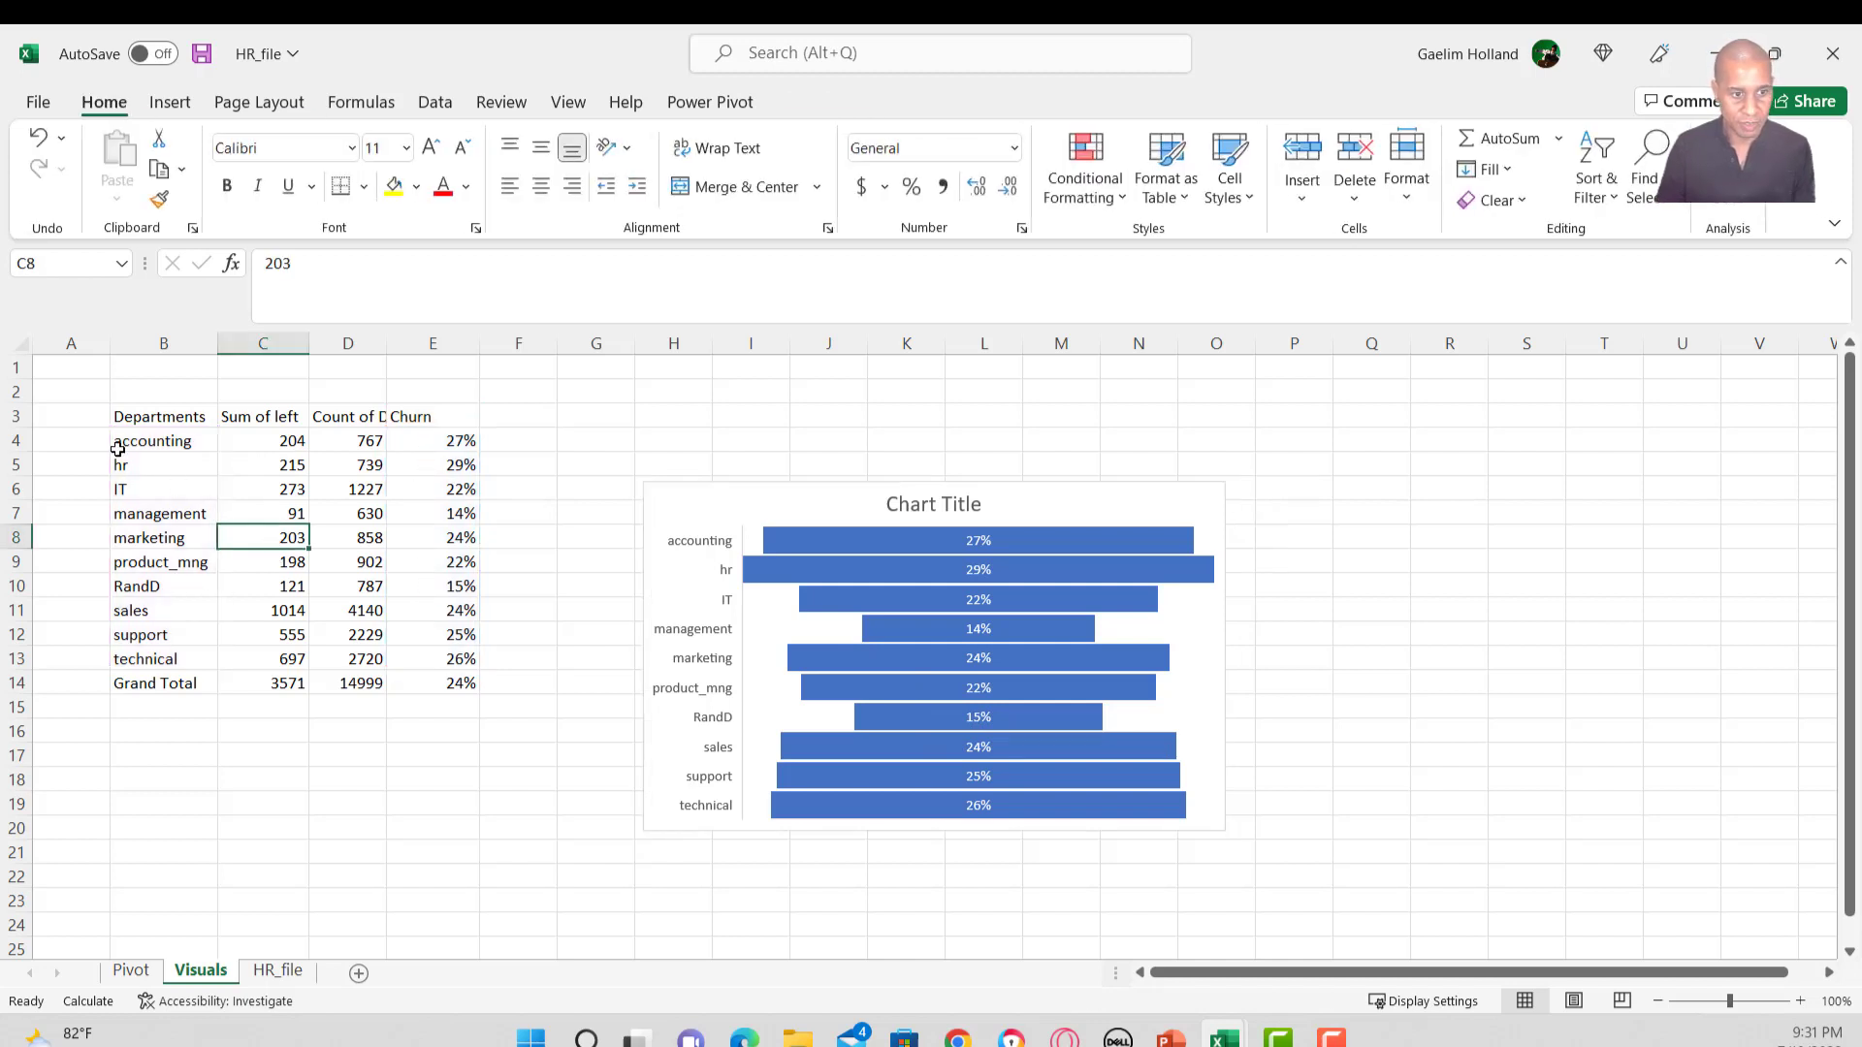
left_click_drag(123, 419, 423, 657)
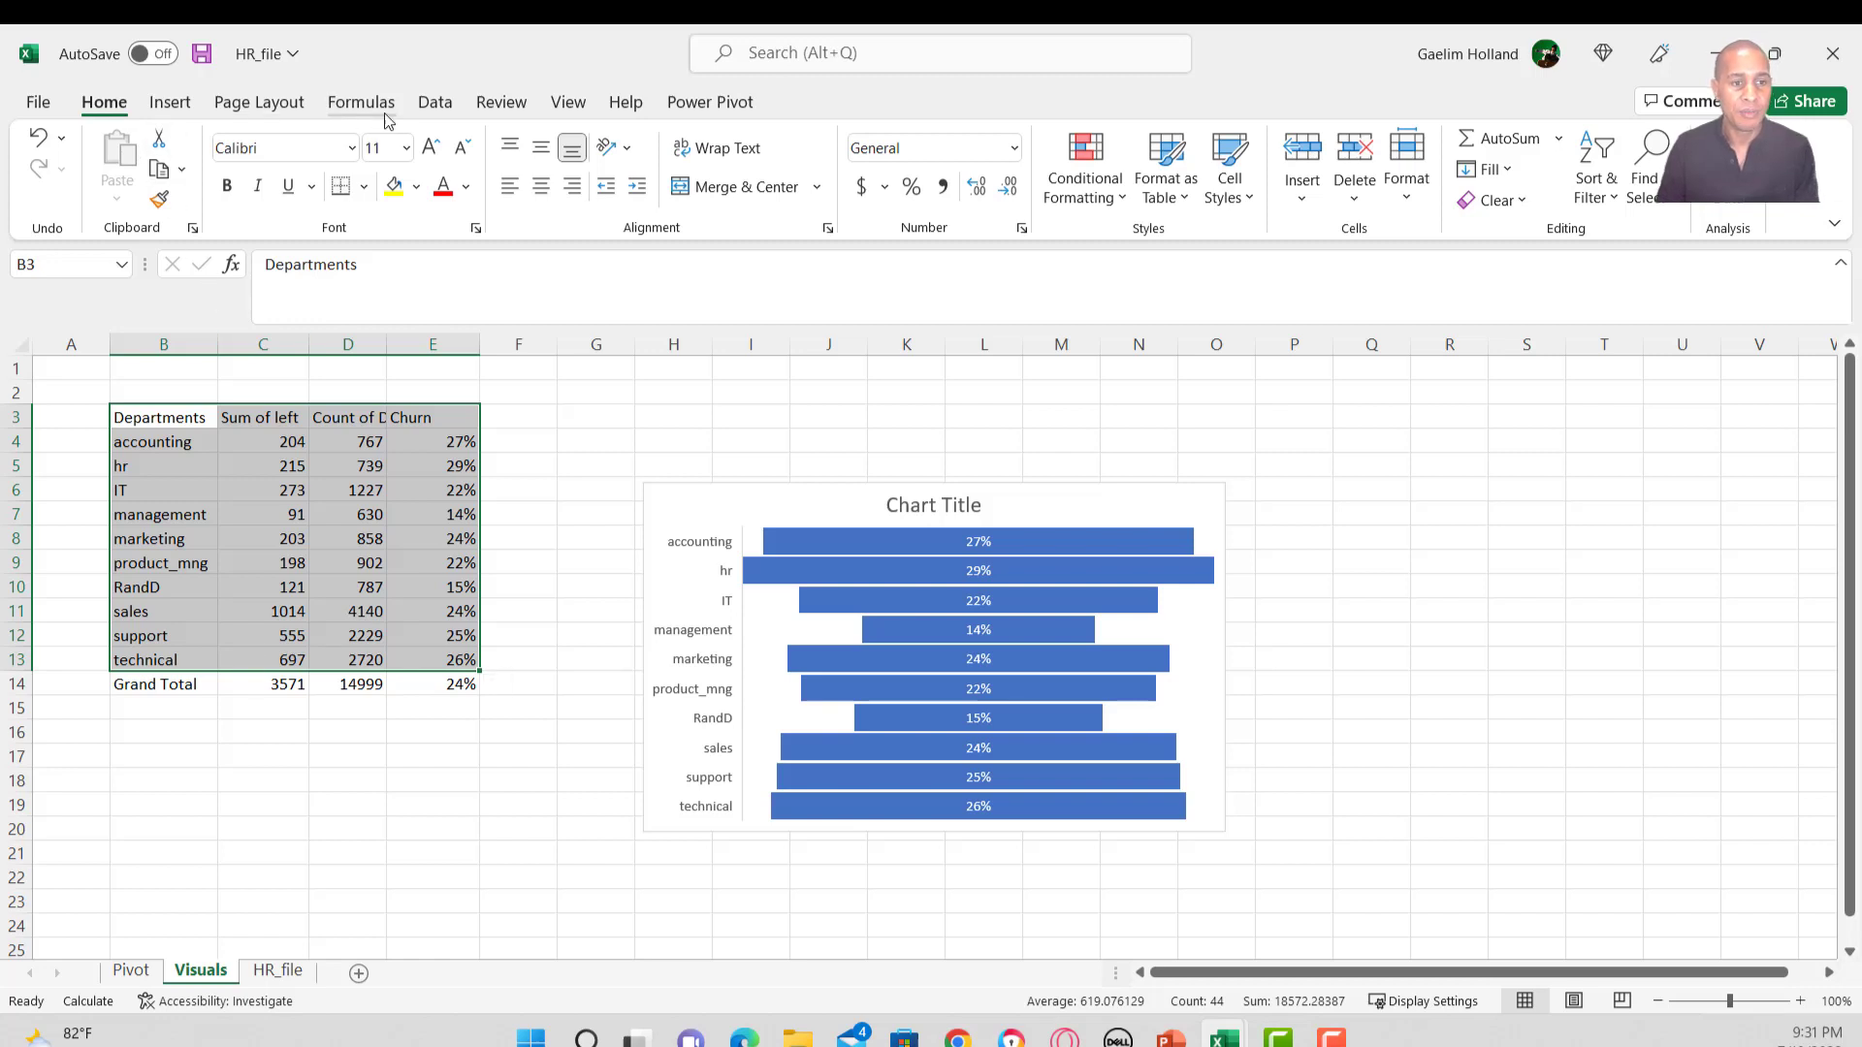
left_click(448, 103)
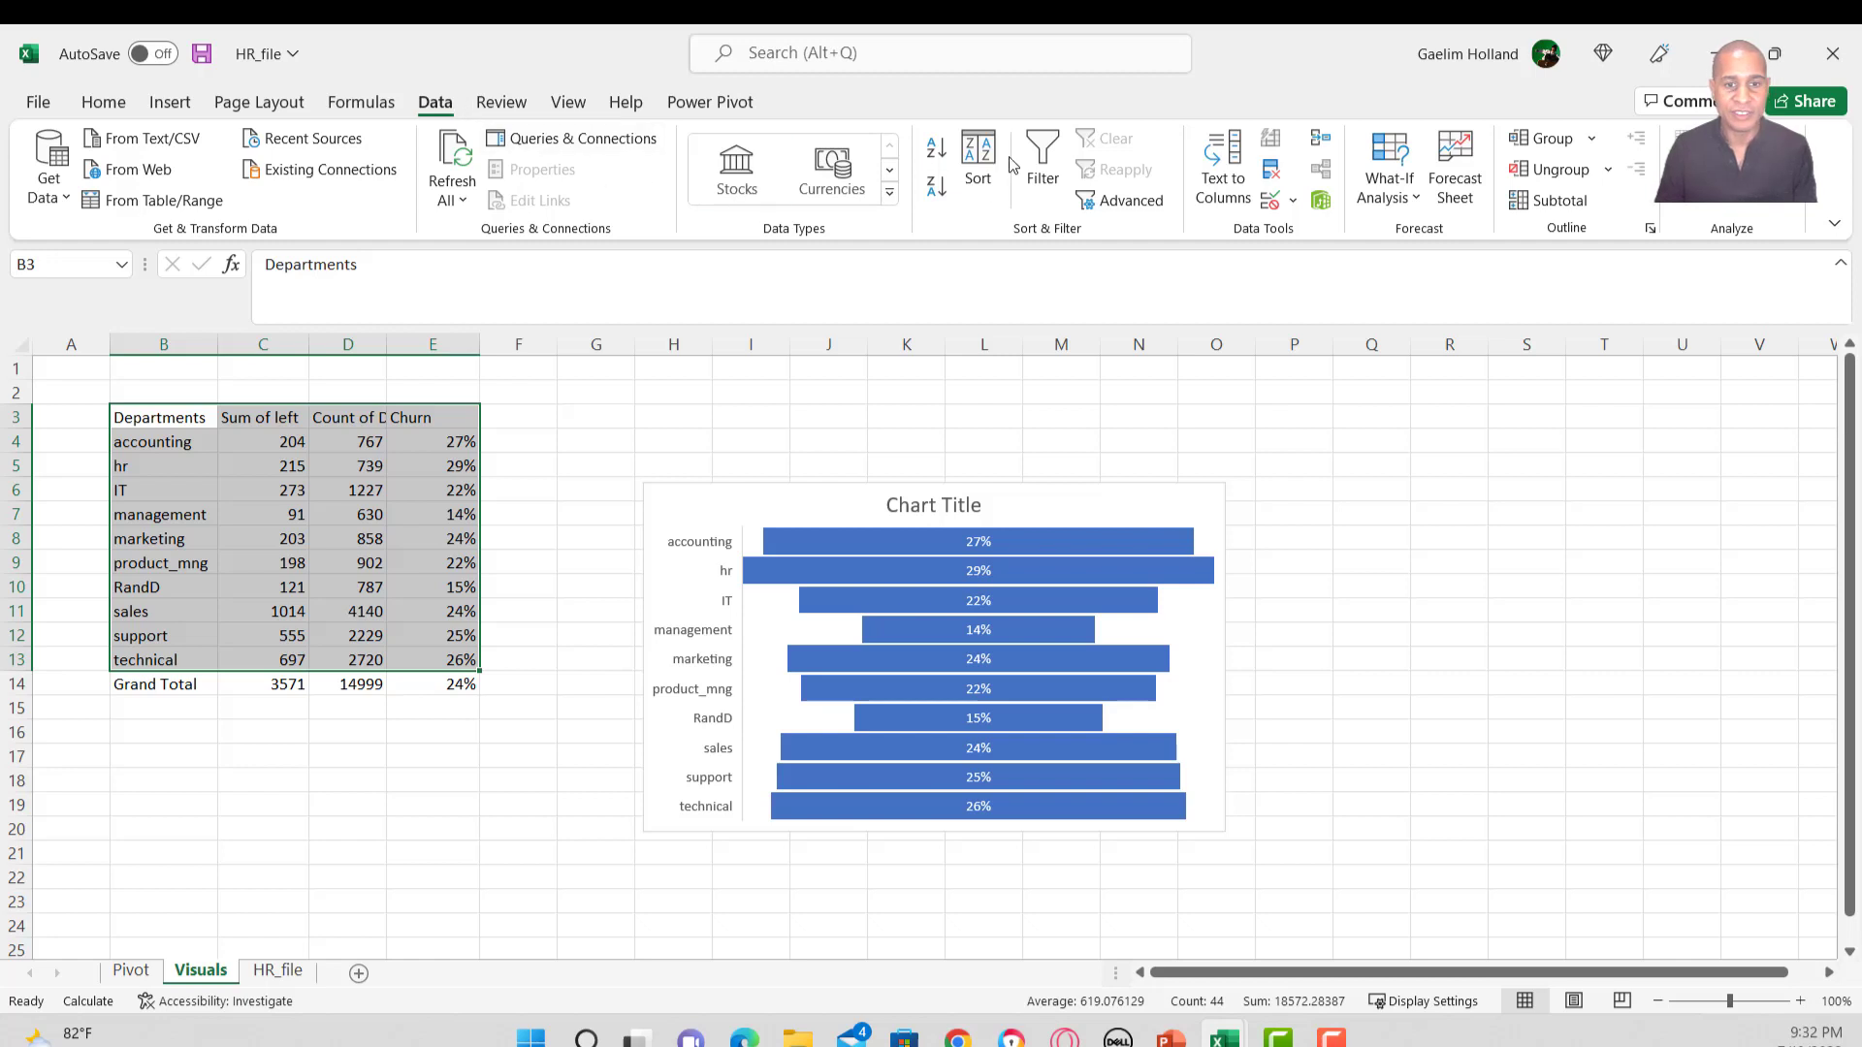
left_click(978, 165)
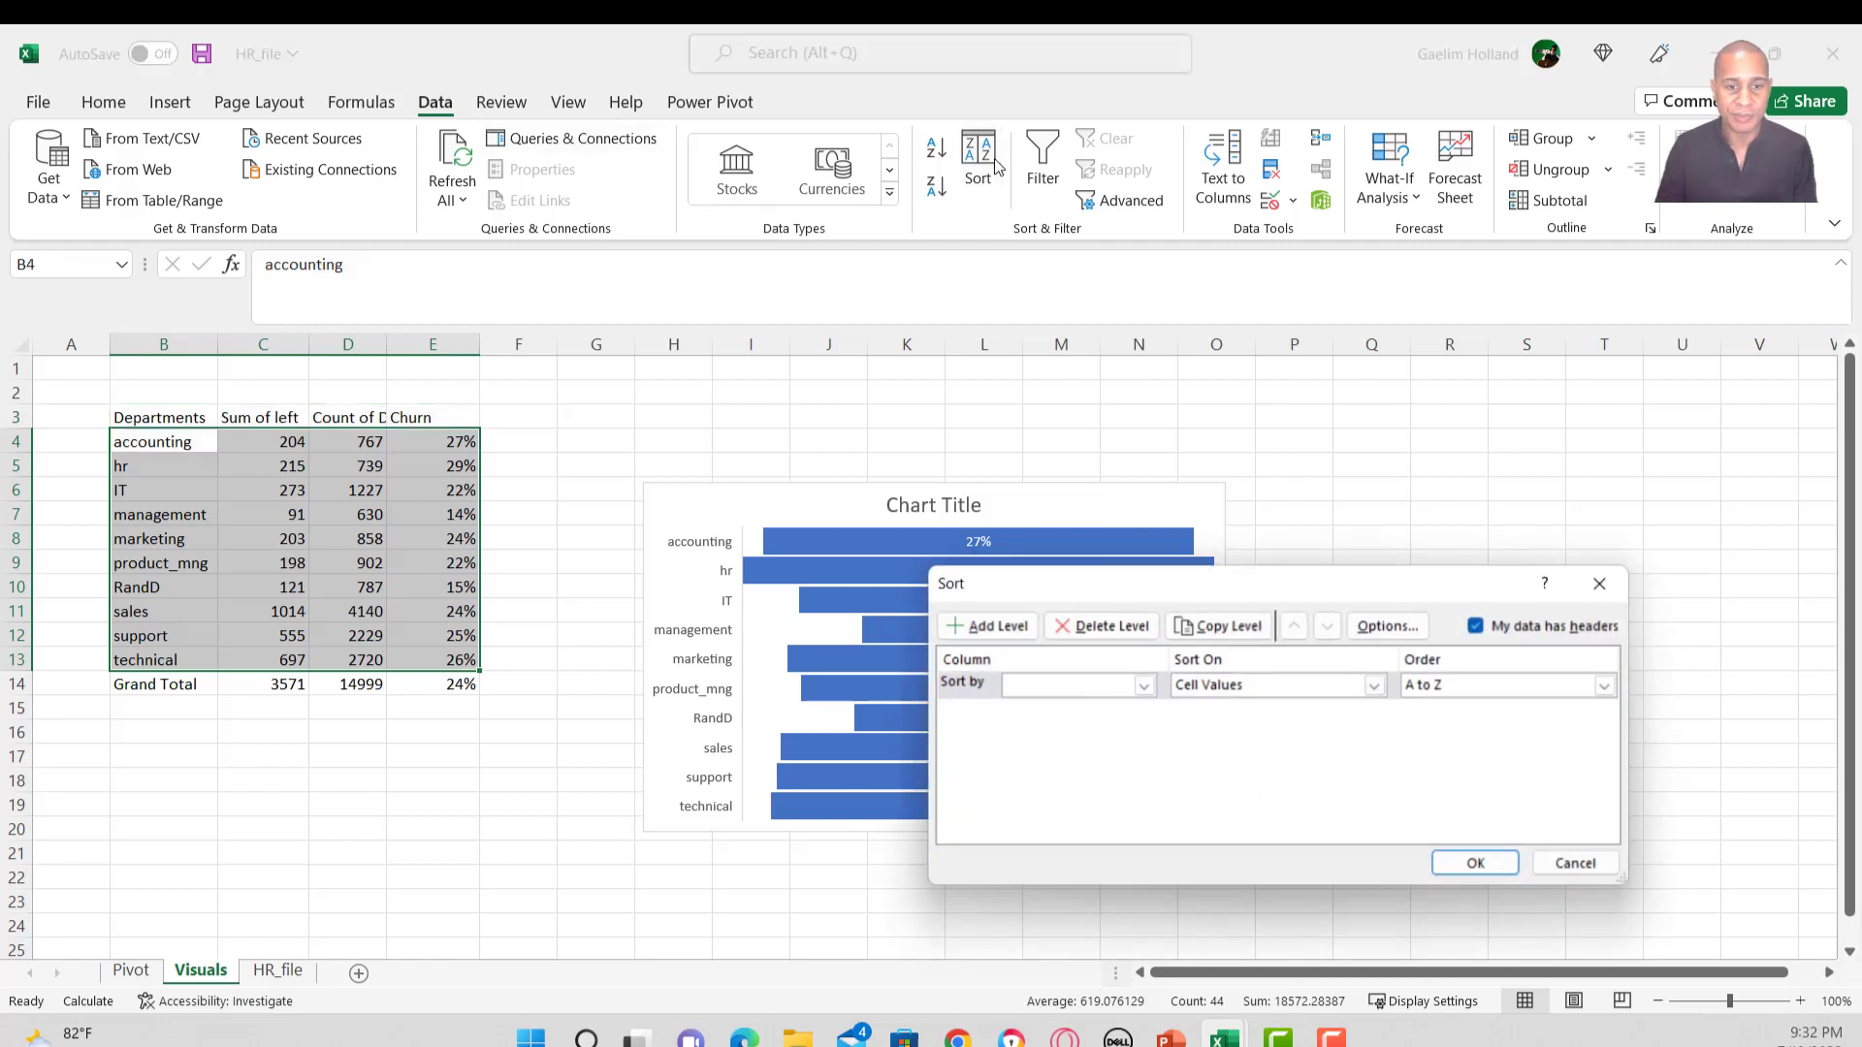
left_click(1142, 686)
left_click(1131, 762)
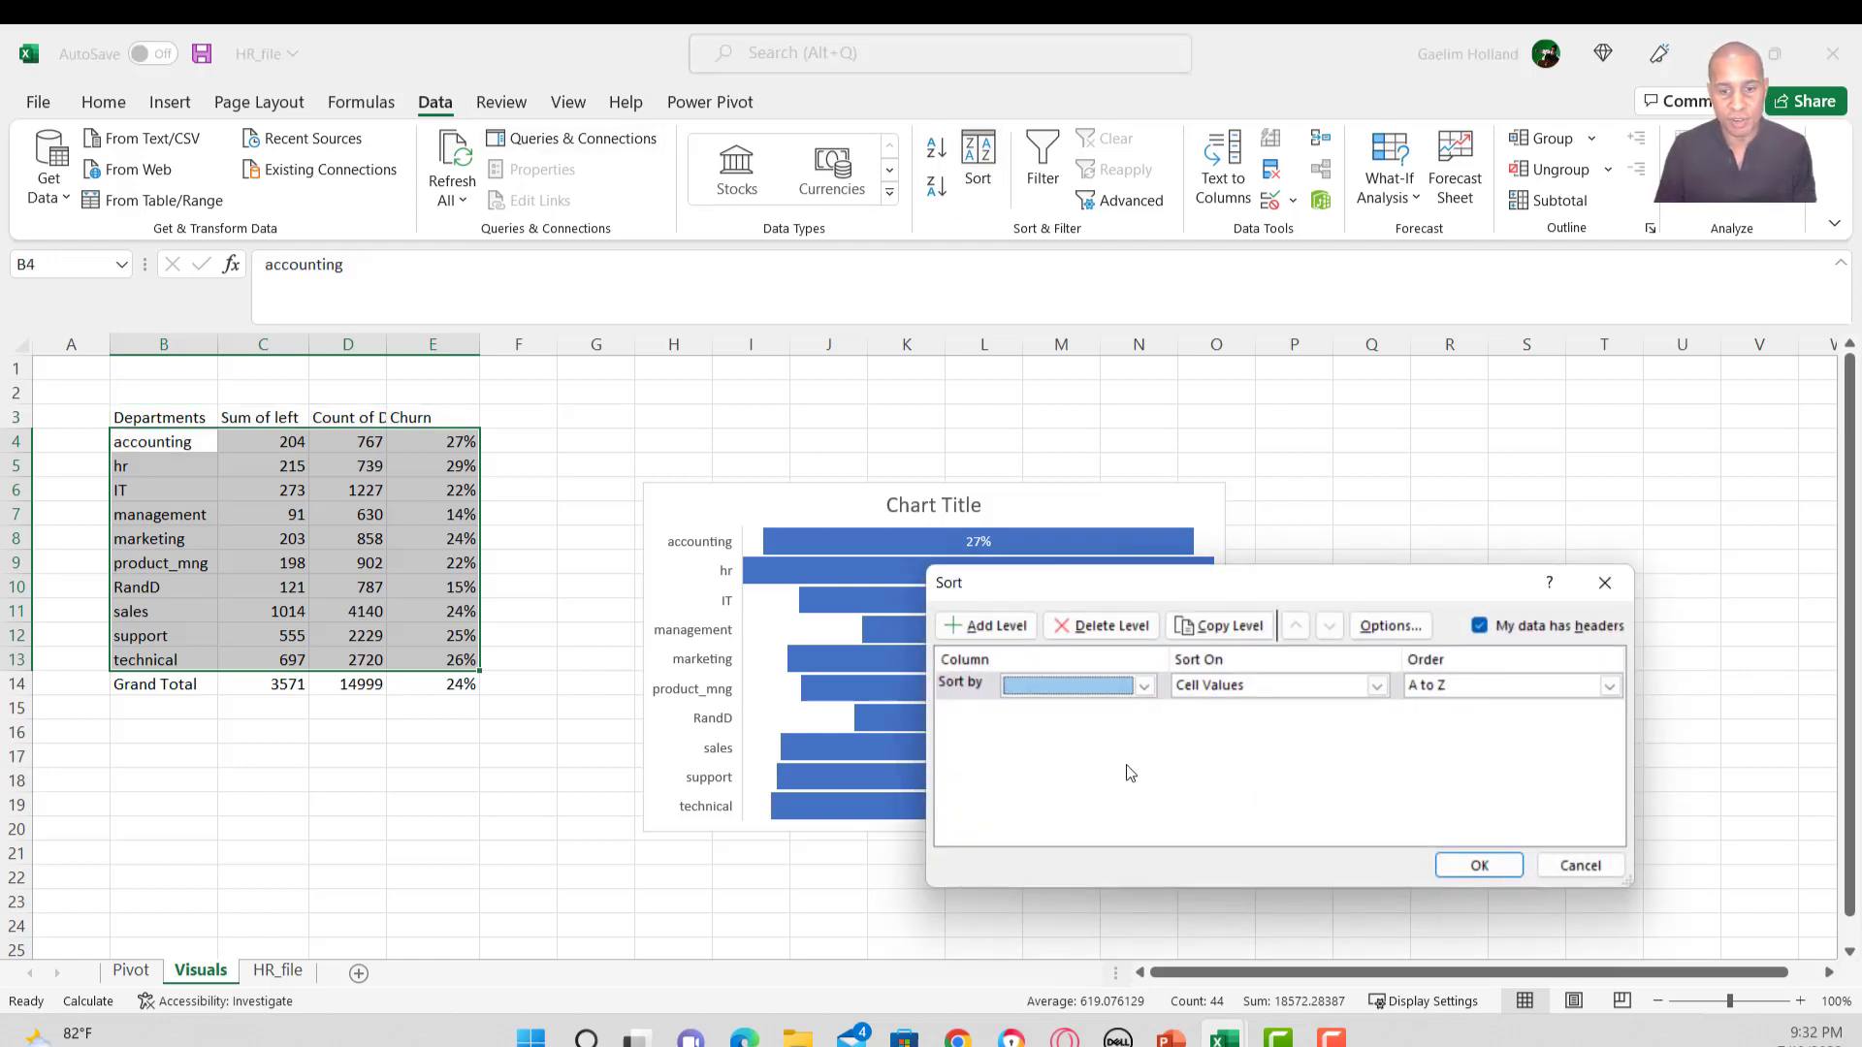
left_click(1491, 686)
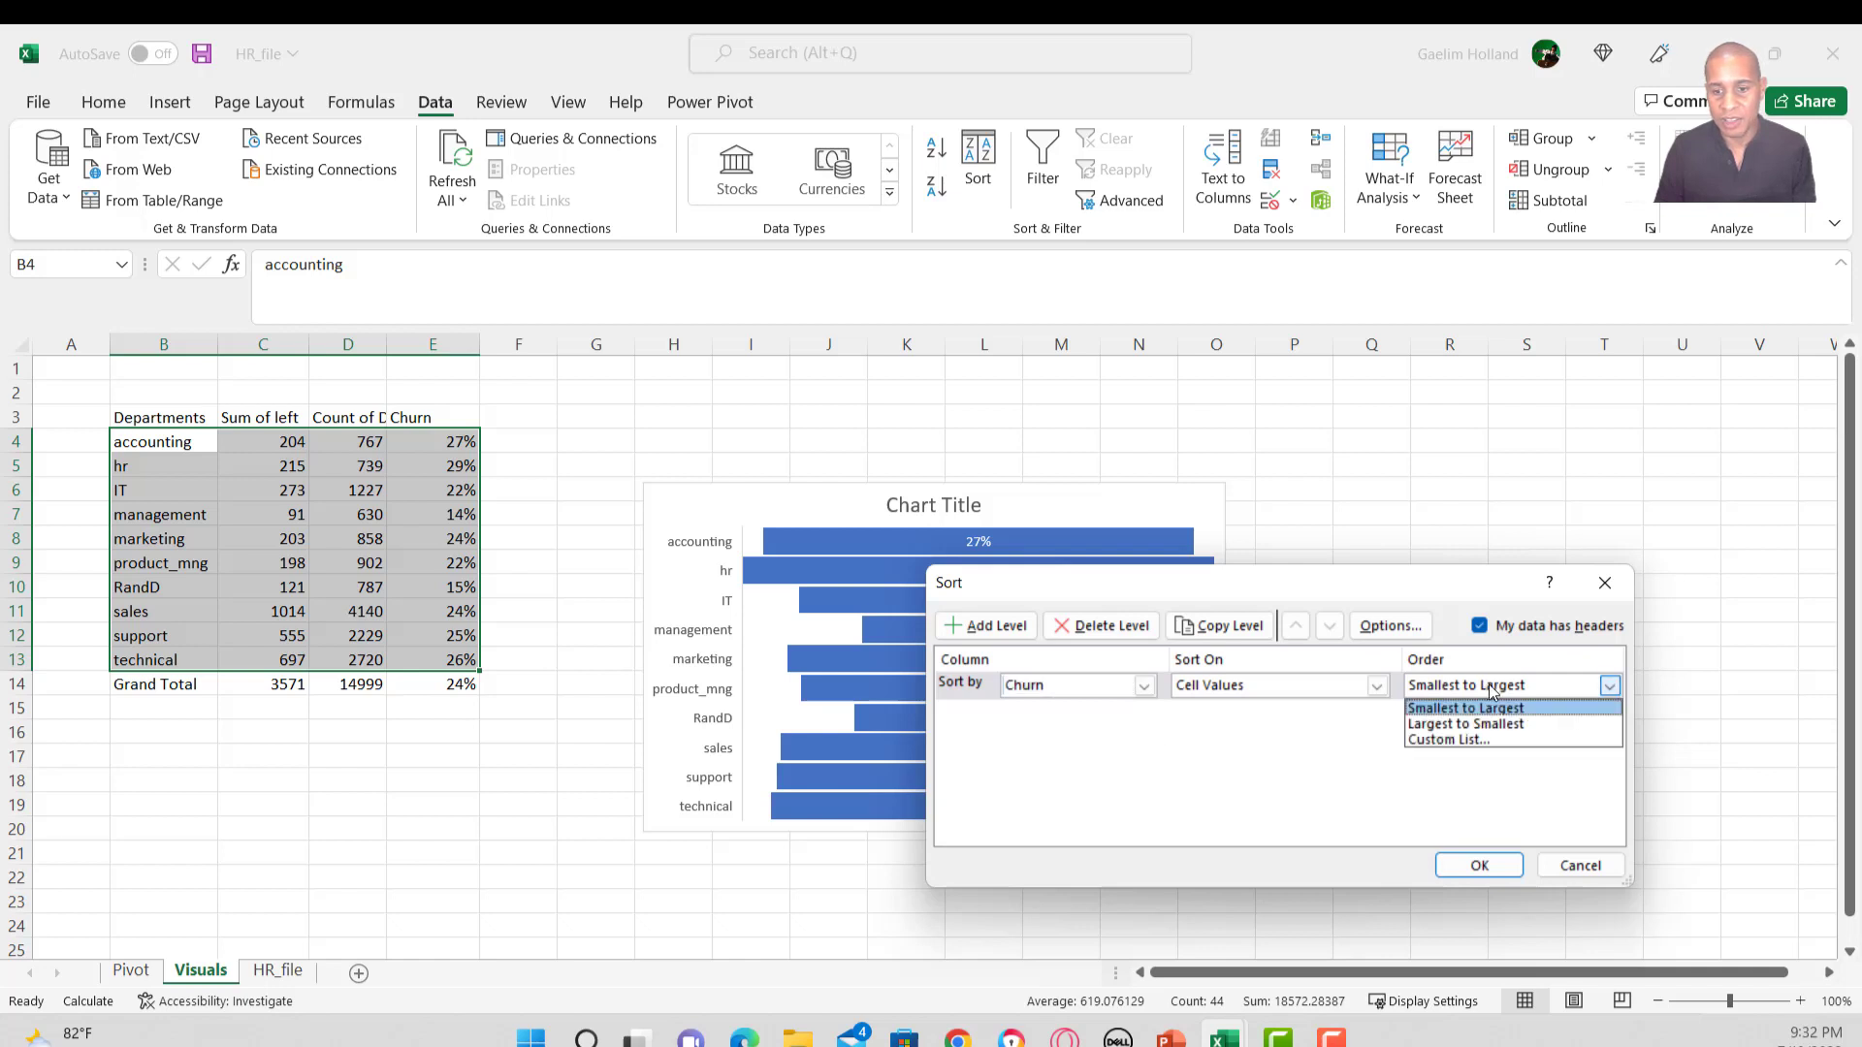
left_click(1459, 729)
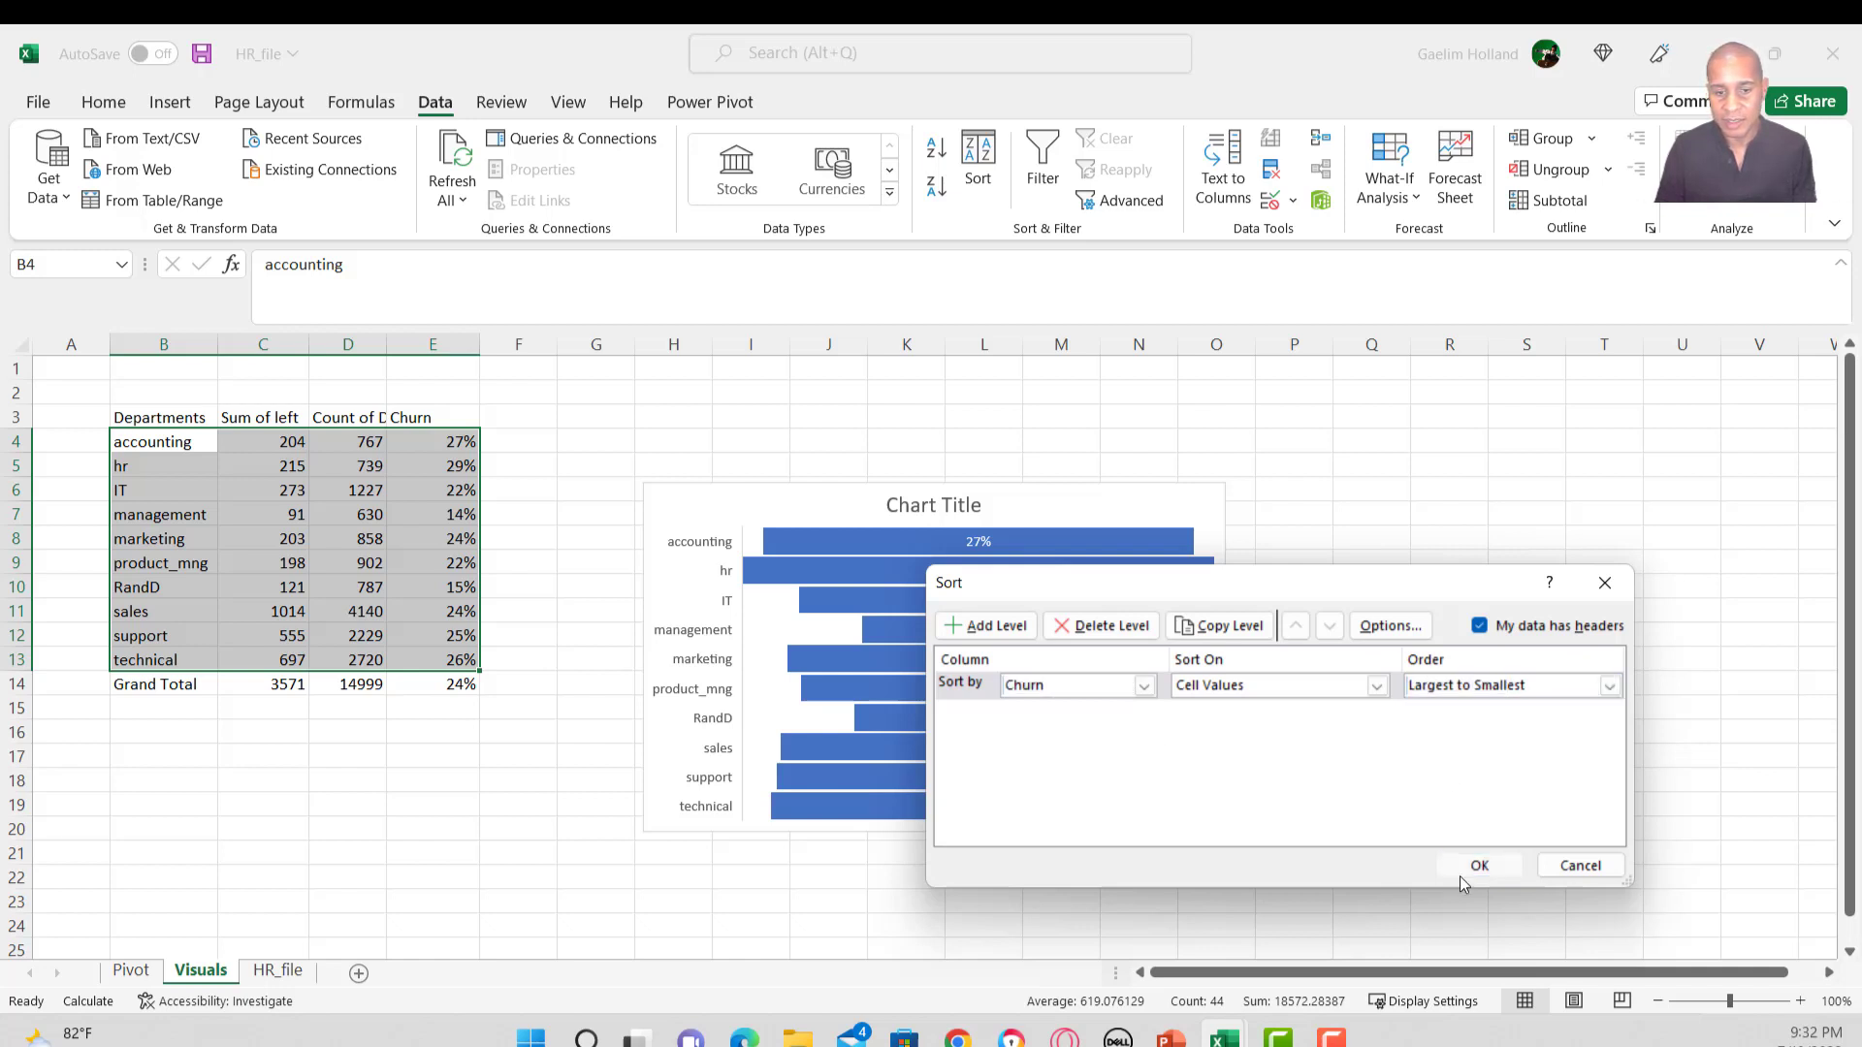
left_click(1479, 865)
Move the funnel chart beside the table and resize it narrower and taller to span about G3 to M20.
left_click(657, 520)
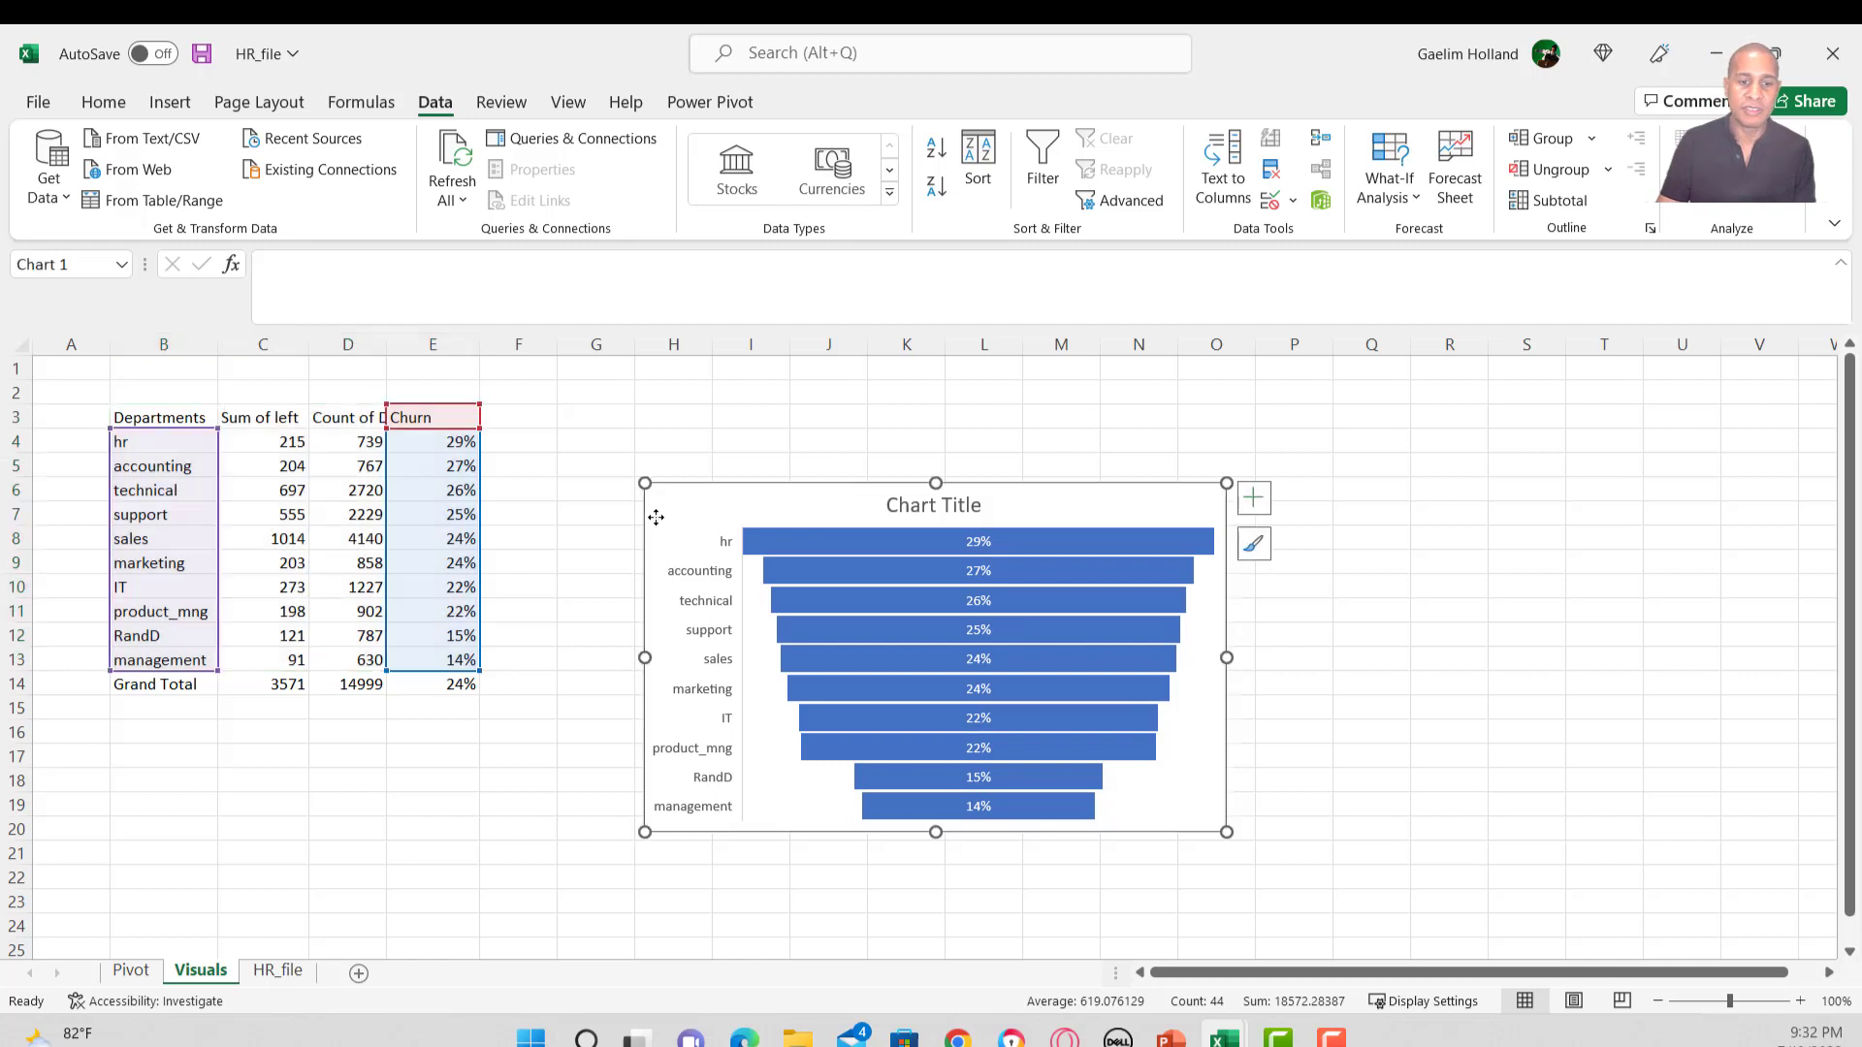
left_click_drag(657, 520, 582, 443)
left_click_drag(1150, 754, 1061, 830)
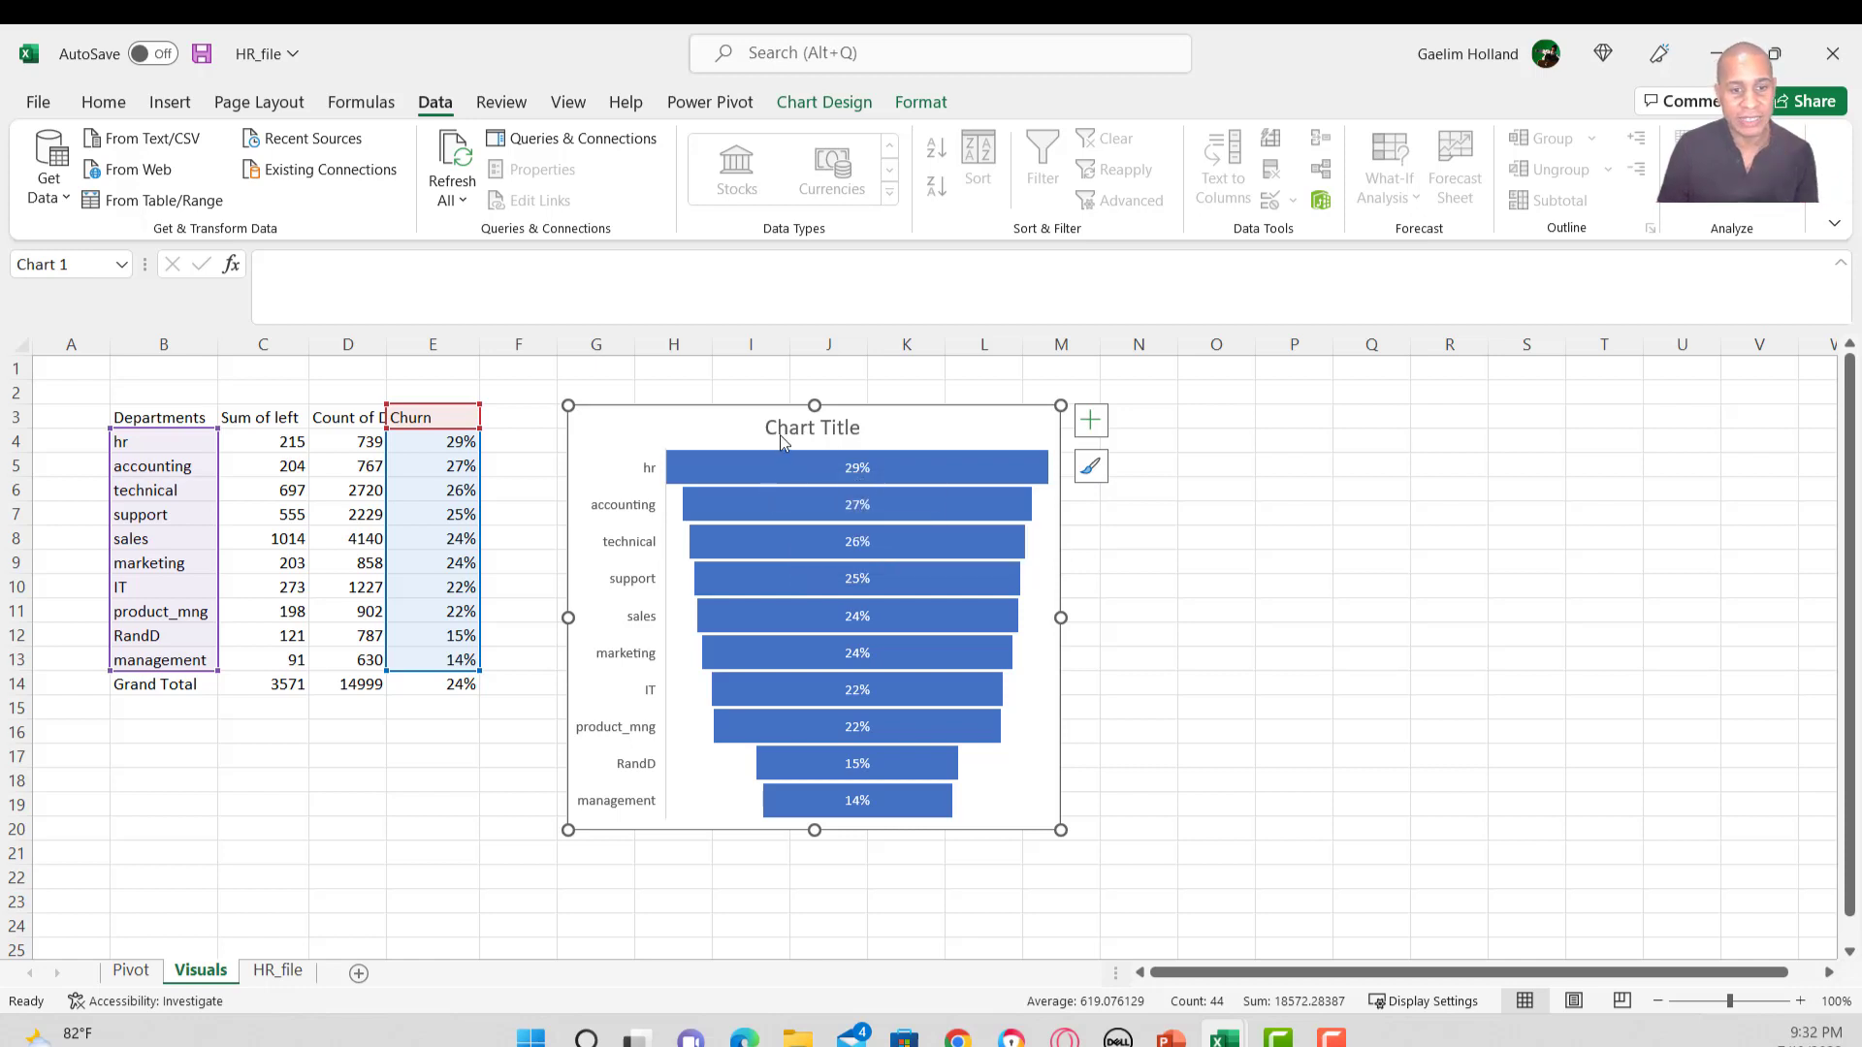
left_click(451, 691)
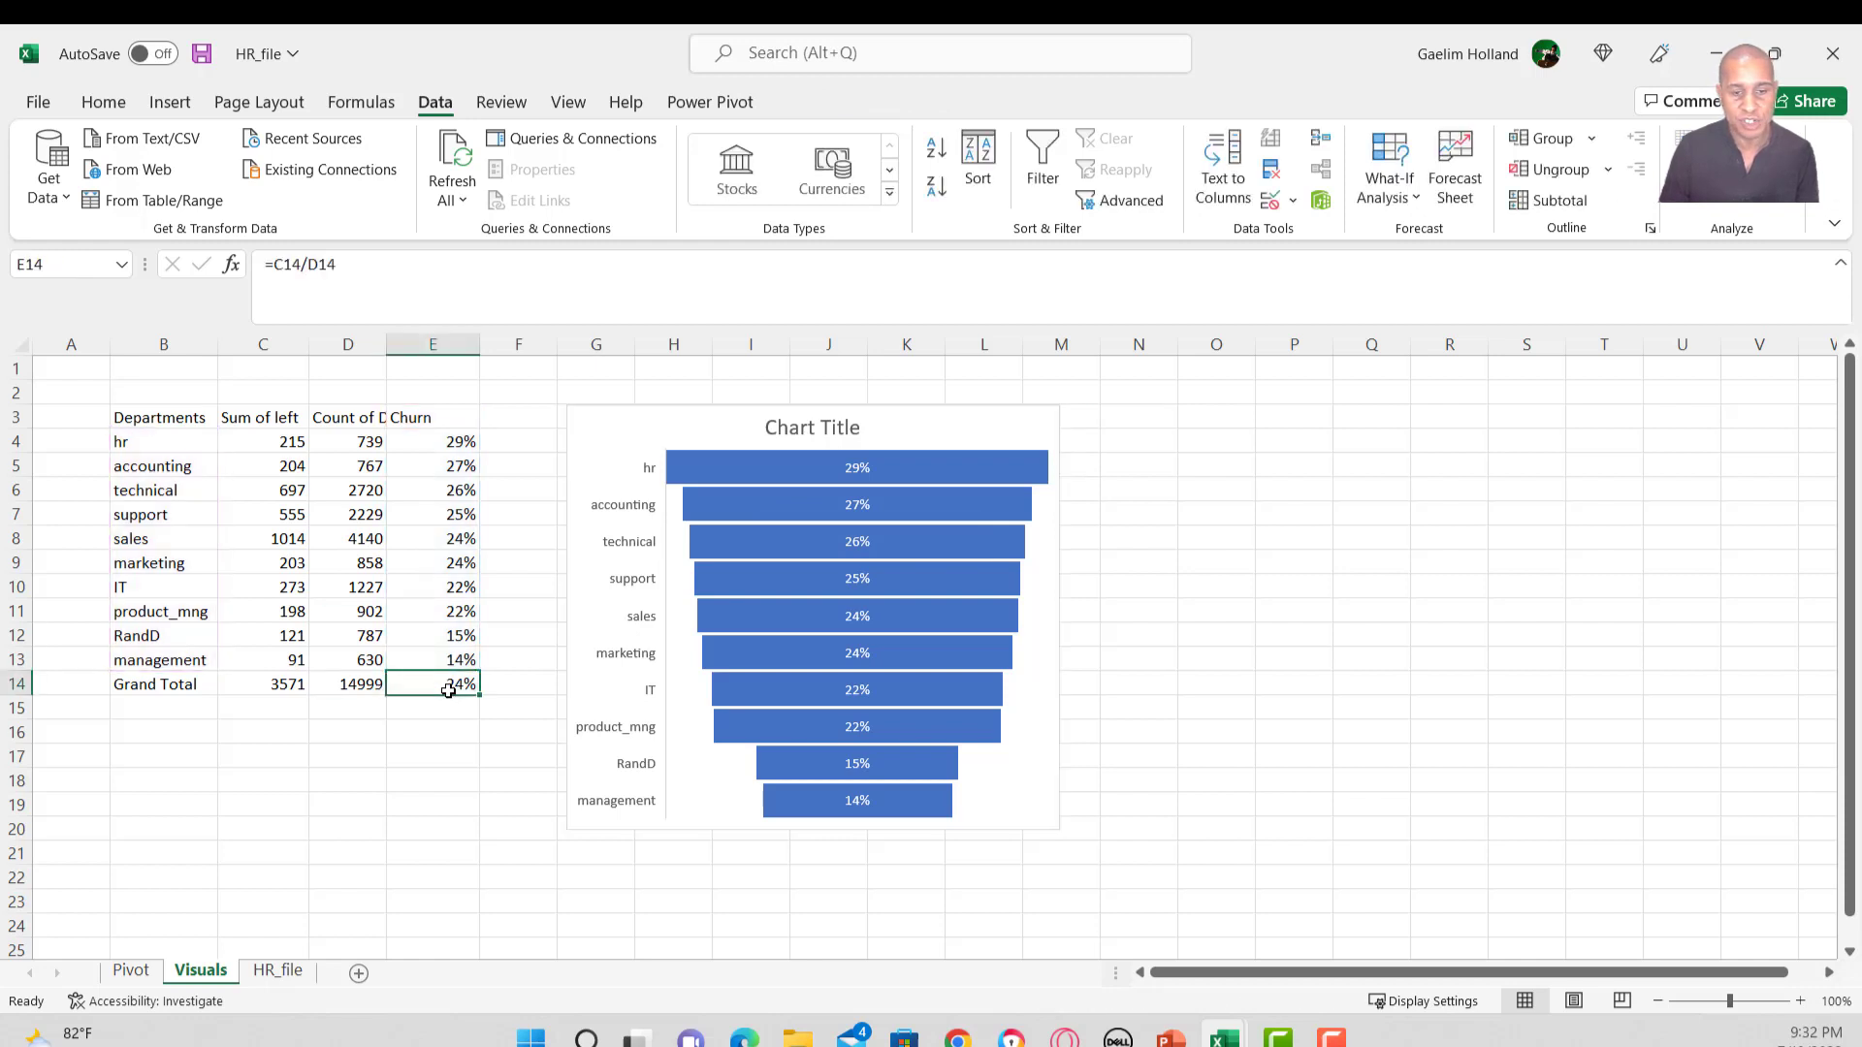
left_click(735, 489)
left_click(1084, 604)
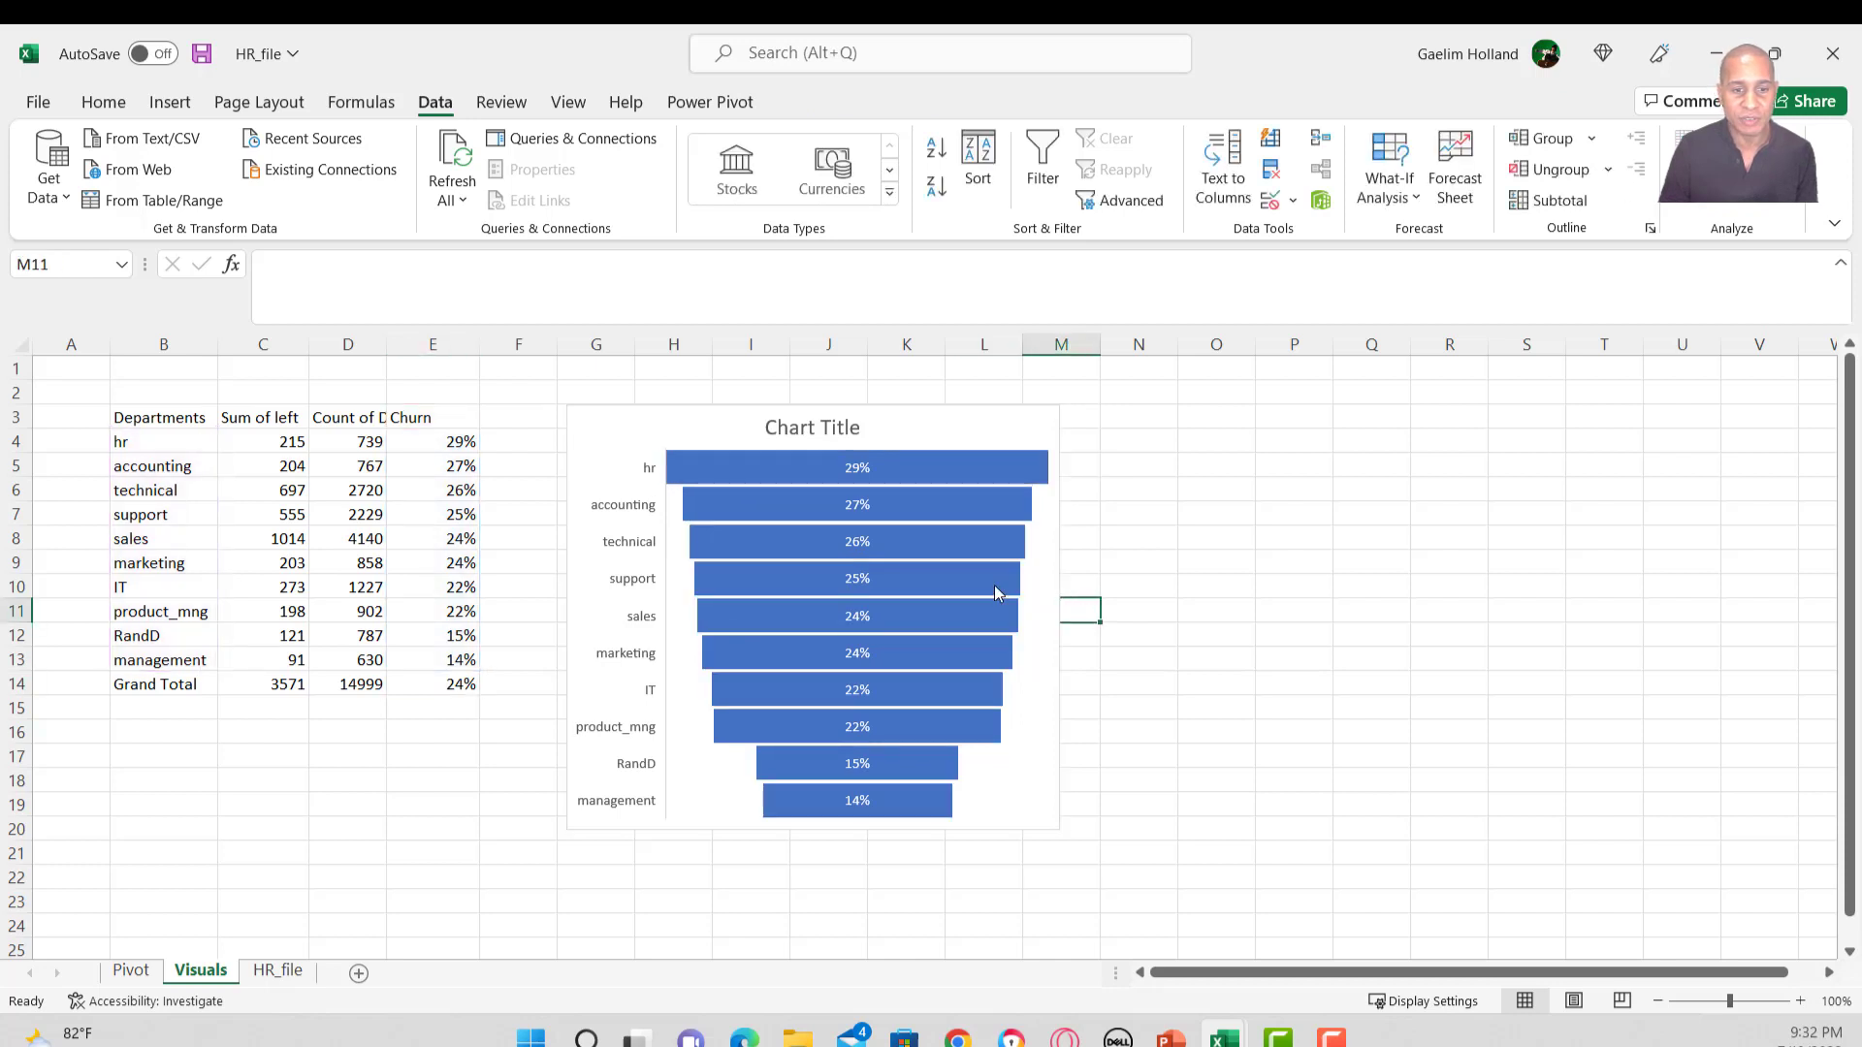
left_click(758, 466)
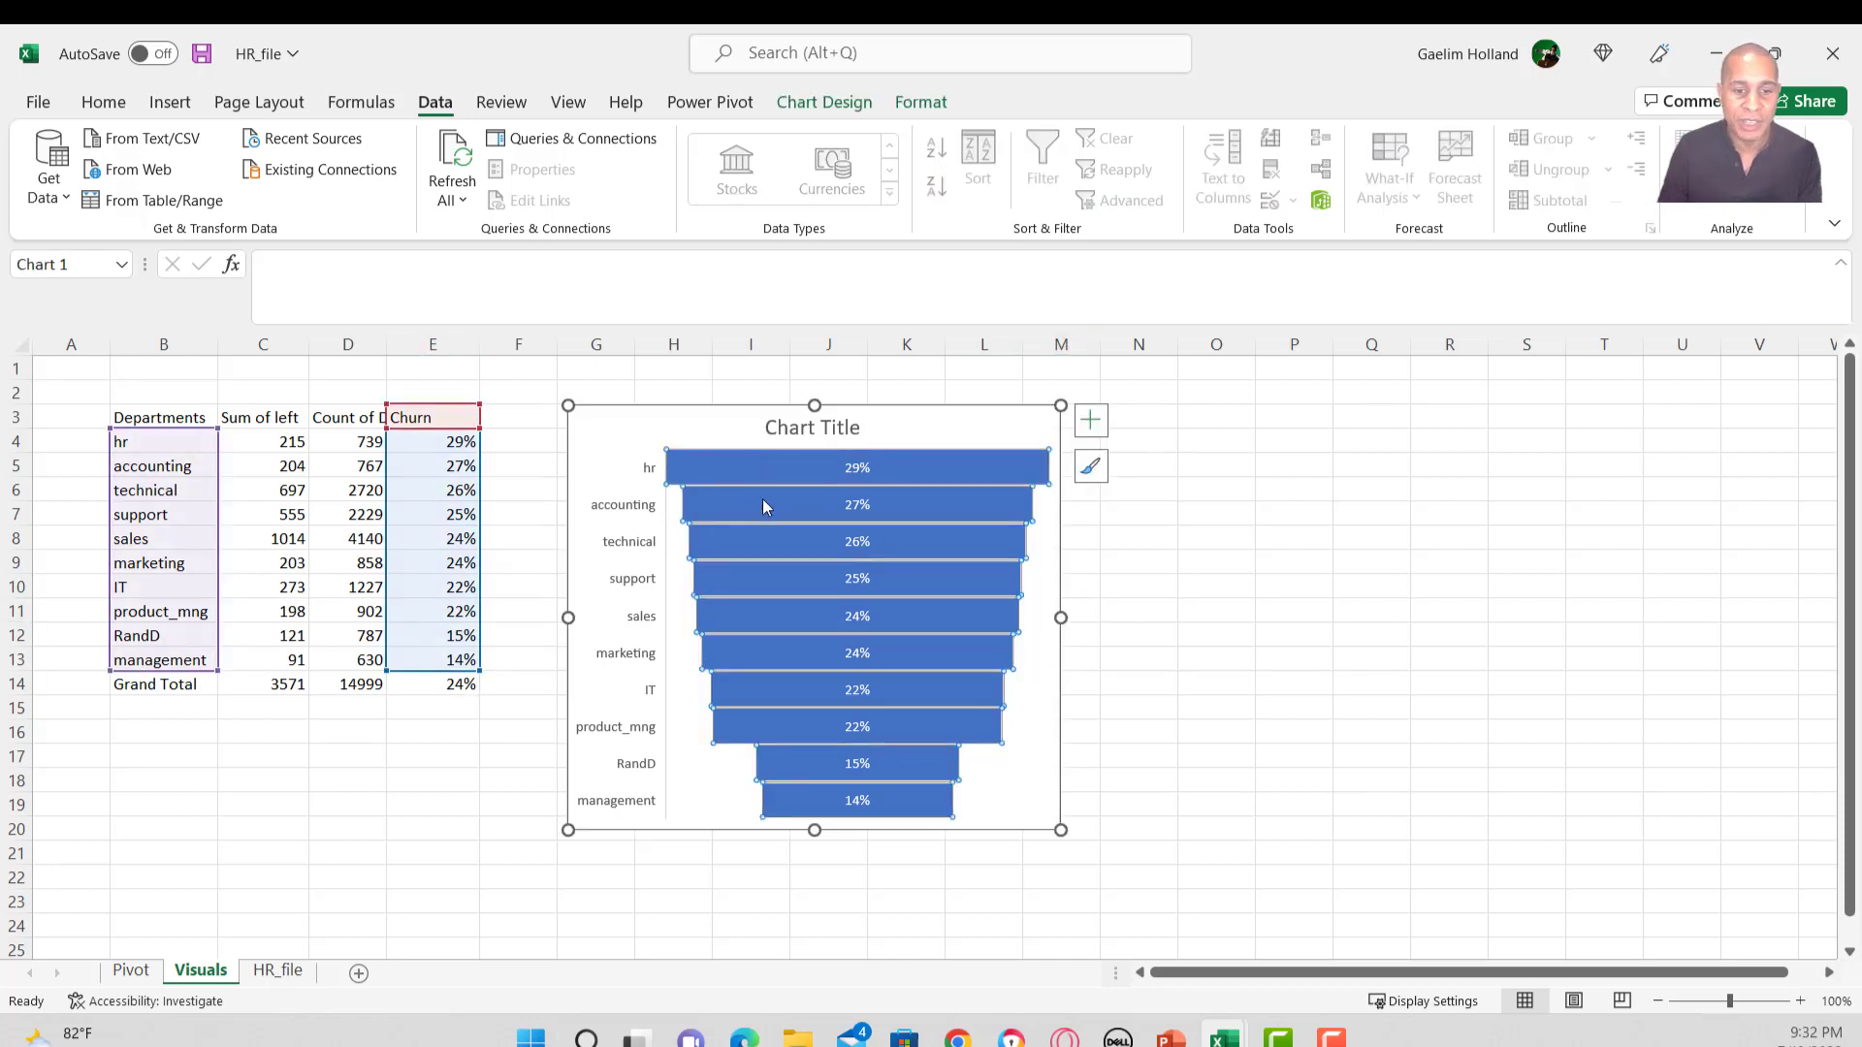
left_click(694, 435)
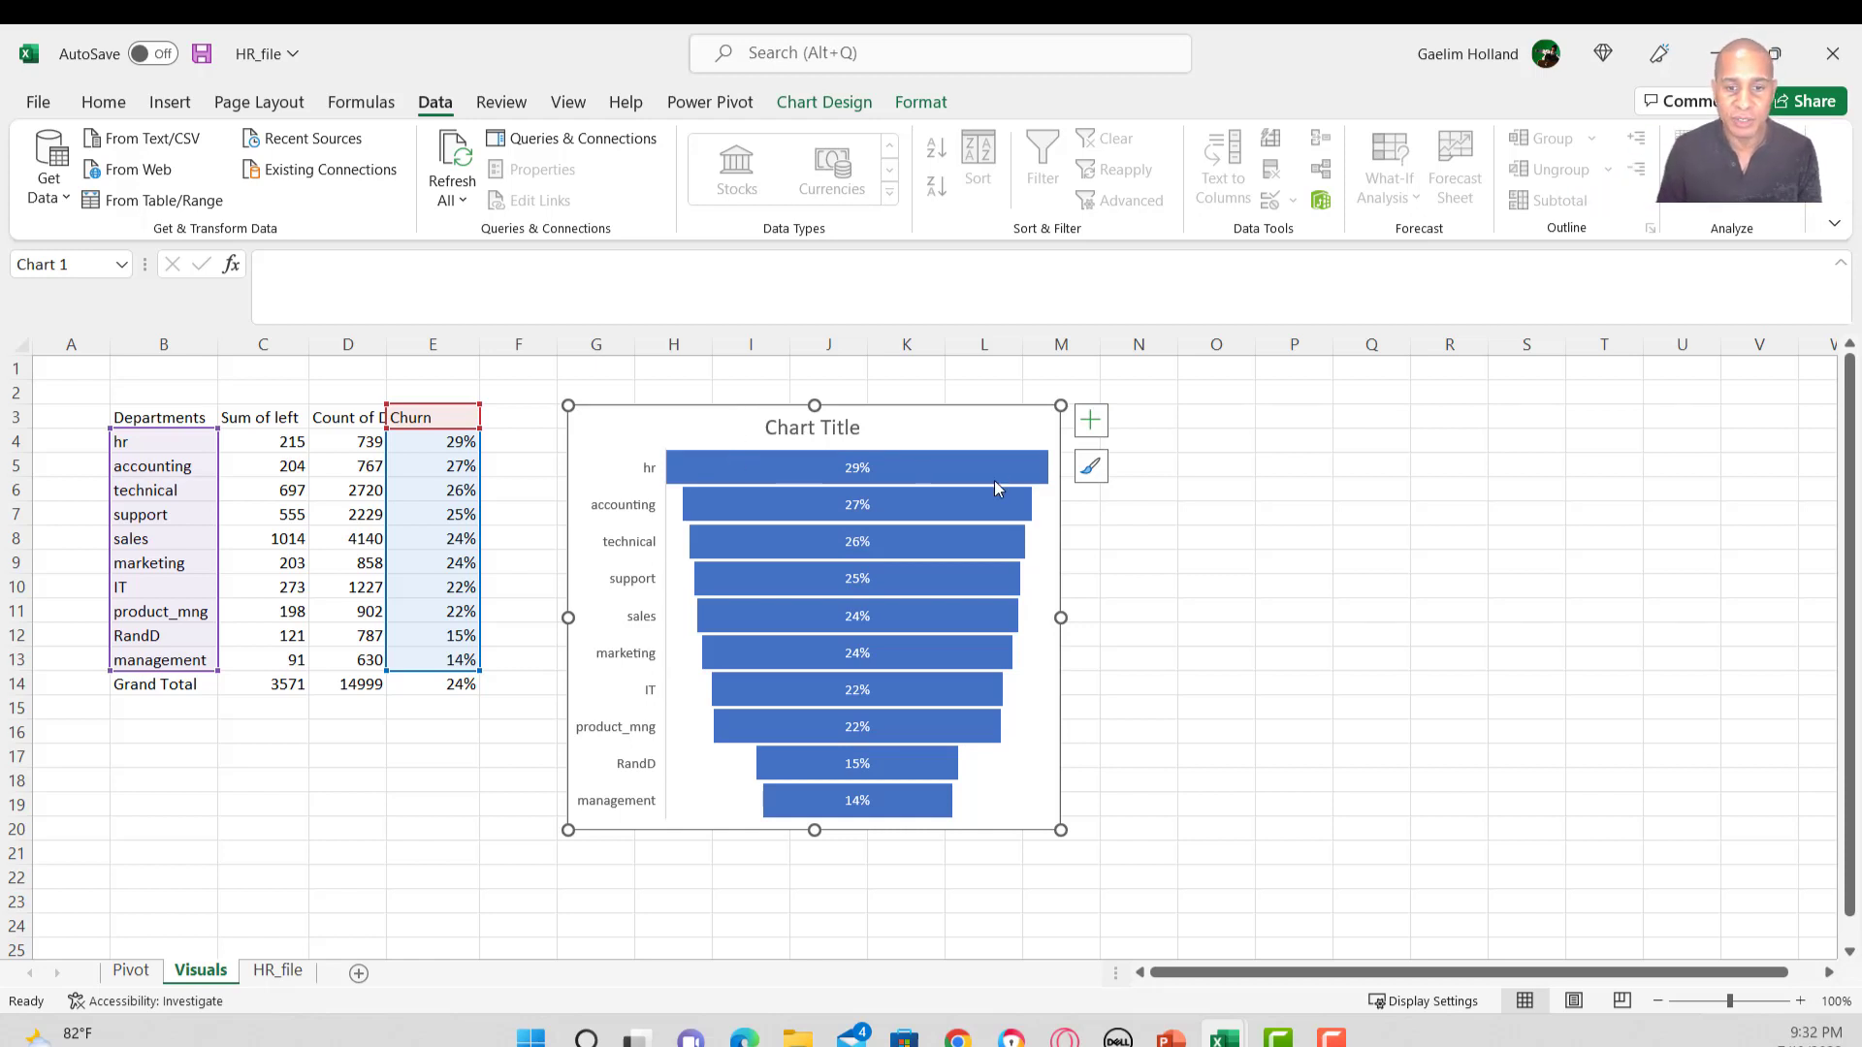
Fill all bars of the funnel chart's Churn series with a medium-light grey.
left_click(103, 102)
left_click(771, 537)
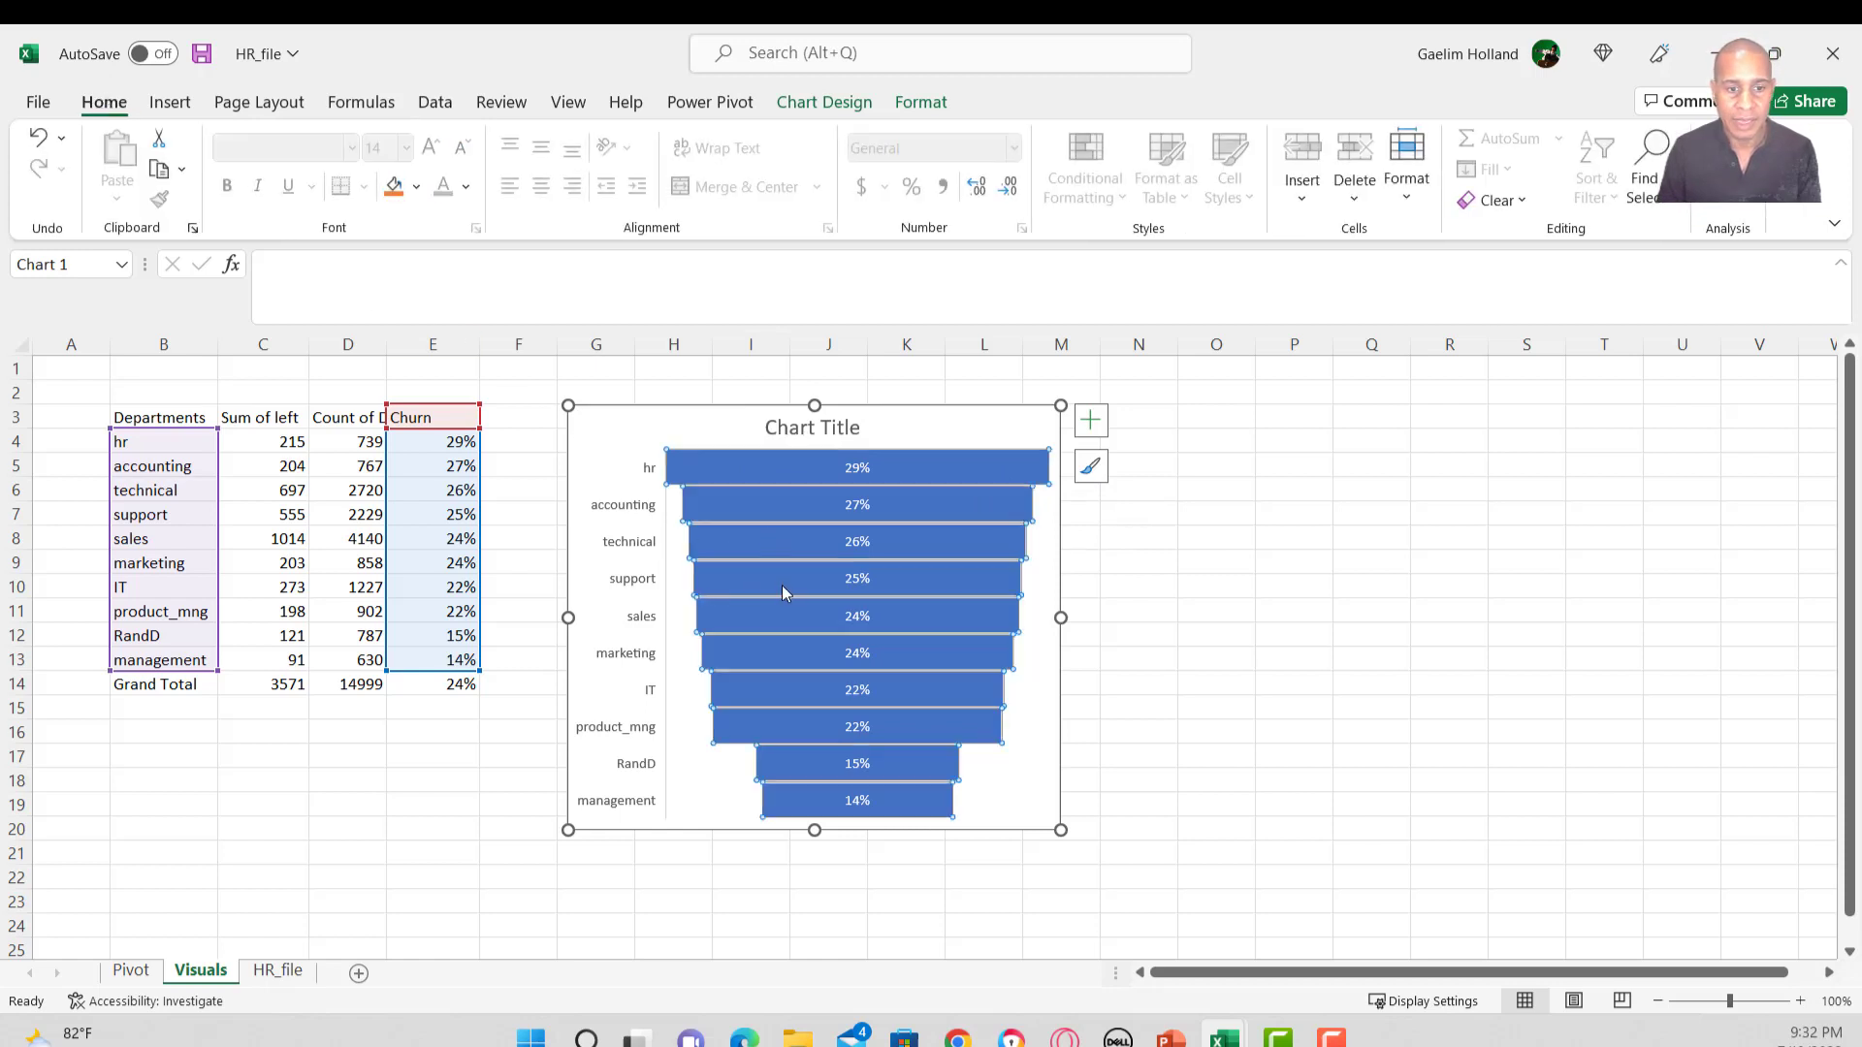
left_click(416, 186)
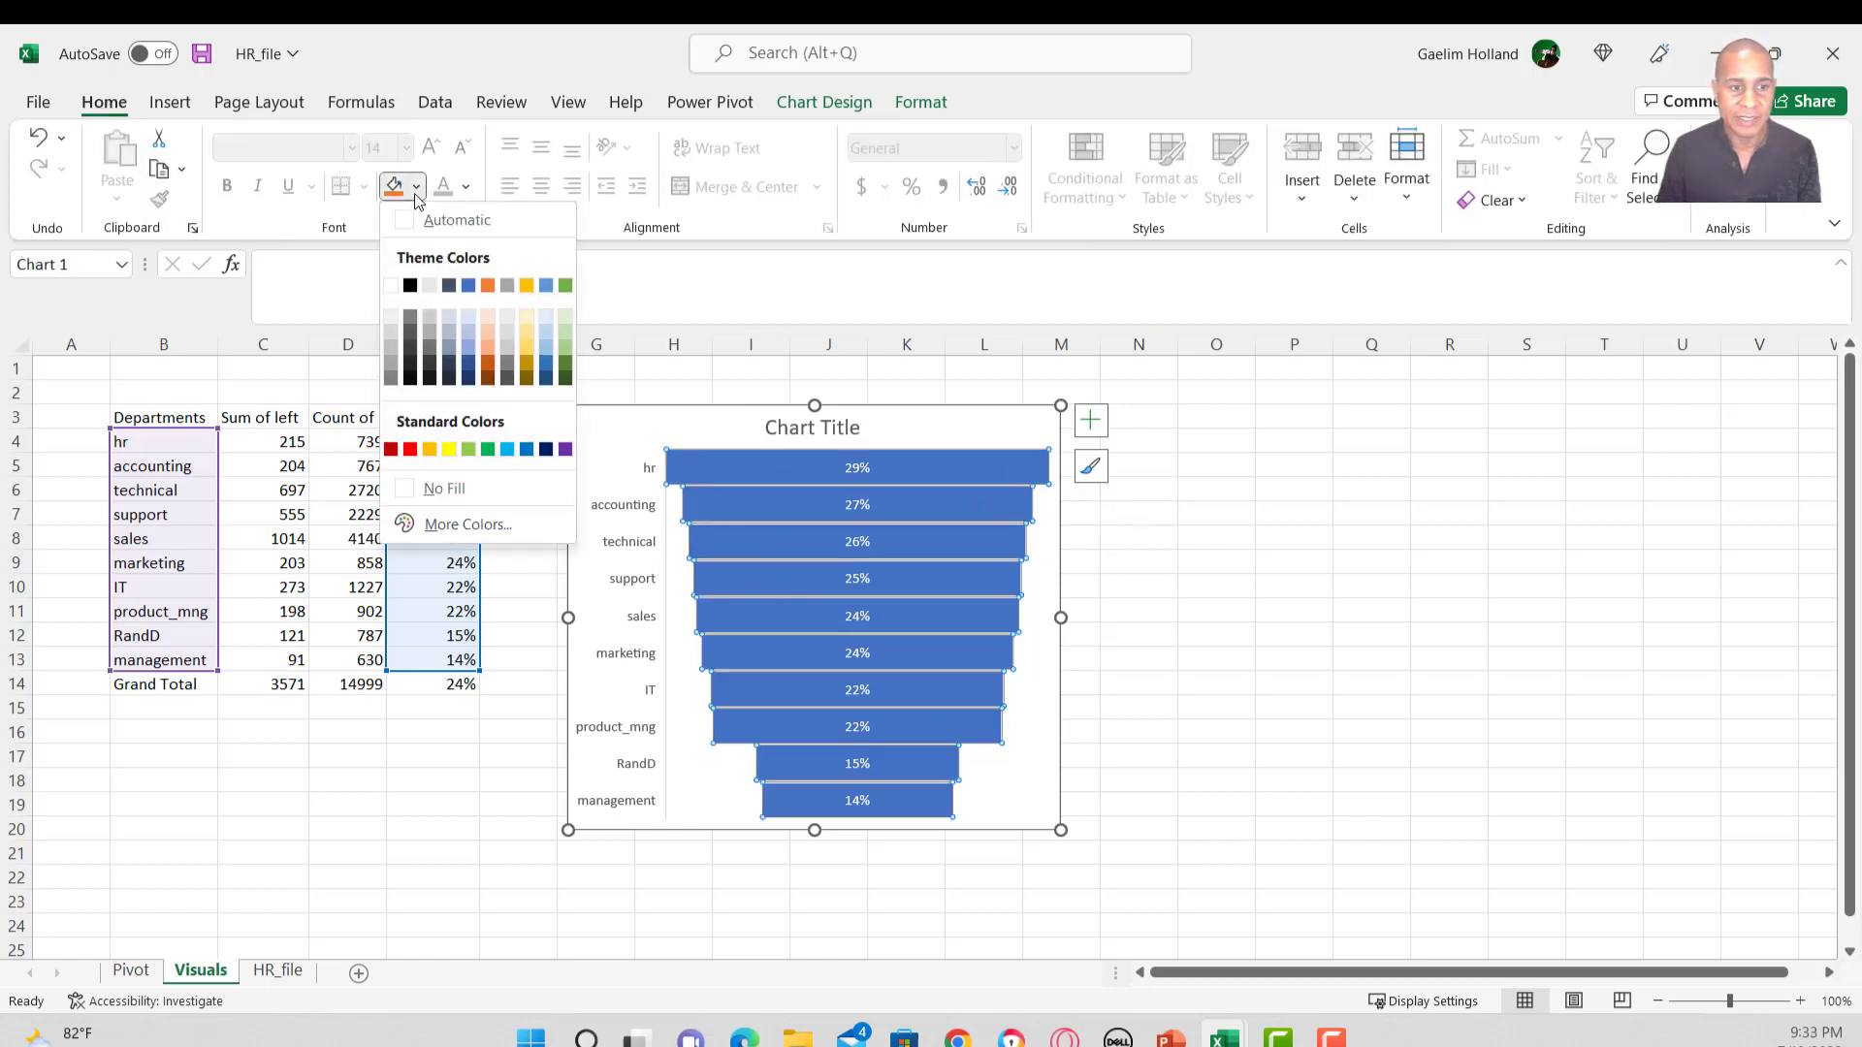
left_click(396, 349)
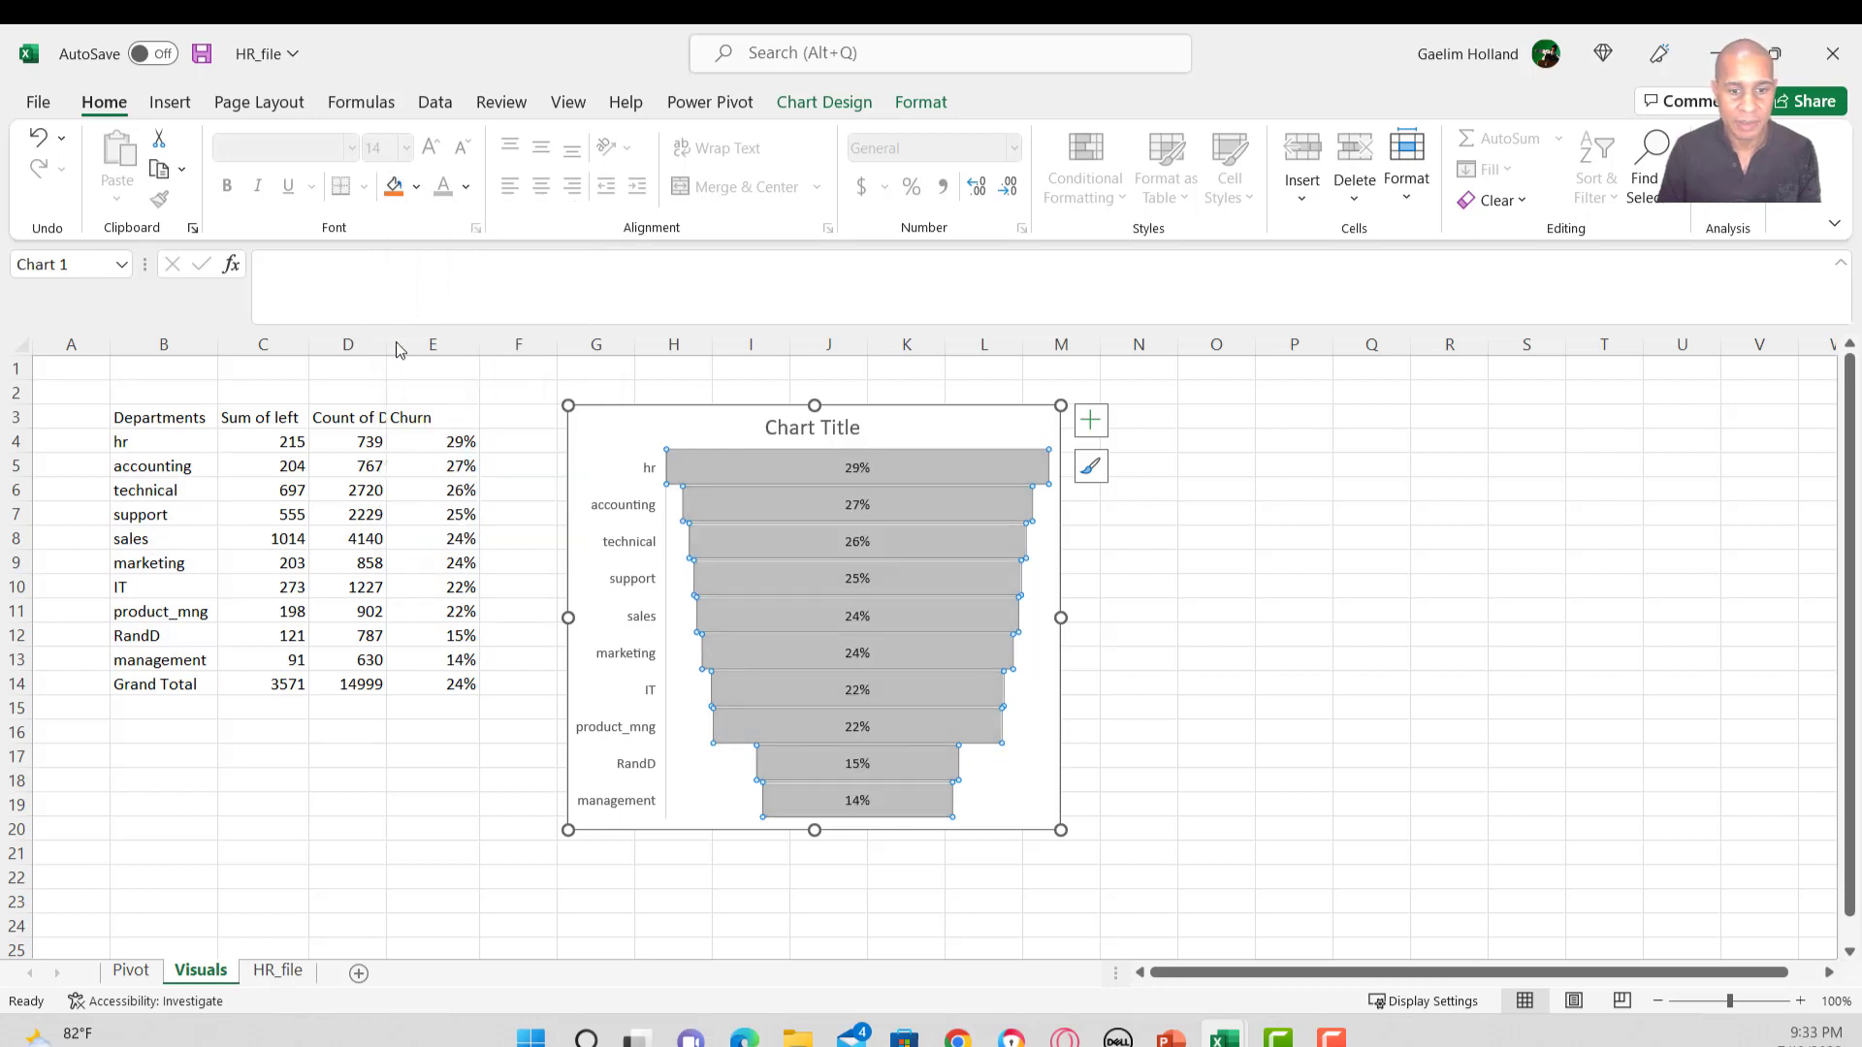
Recolor the hr, accounting and technical bars of the funnel chart with the standard dark blue fill.
left_click(728, 475)
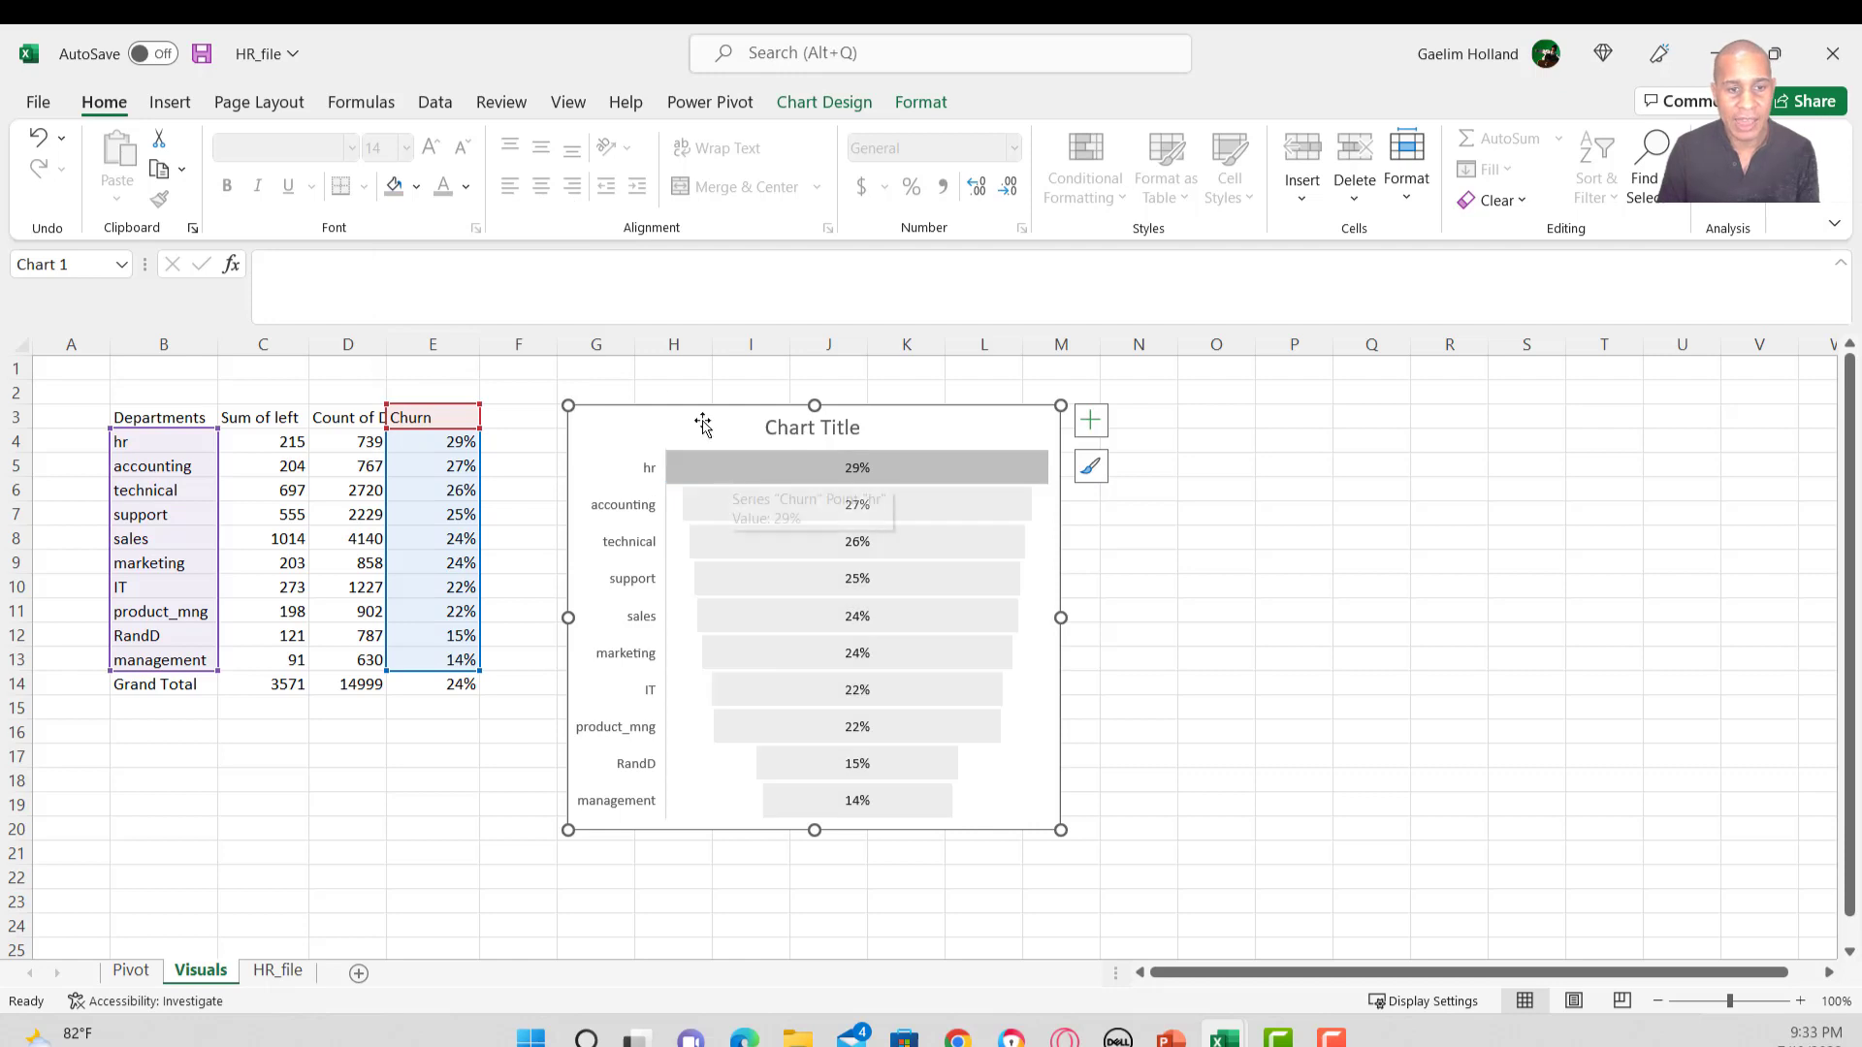
left_click(417, 187)
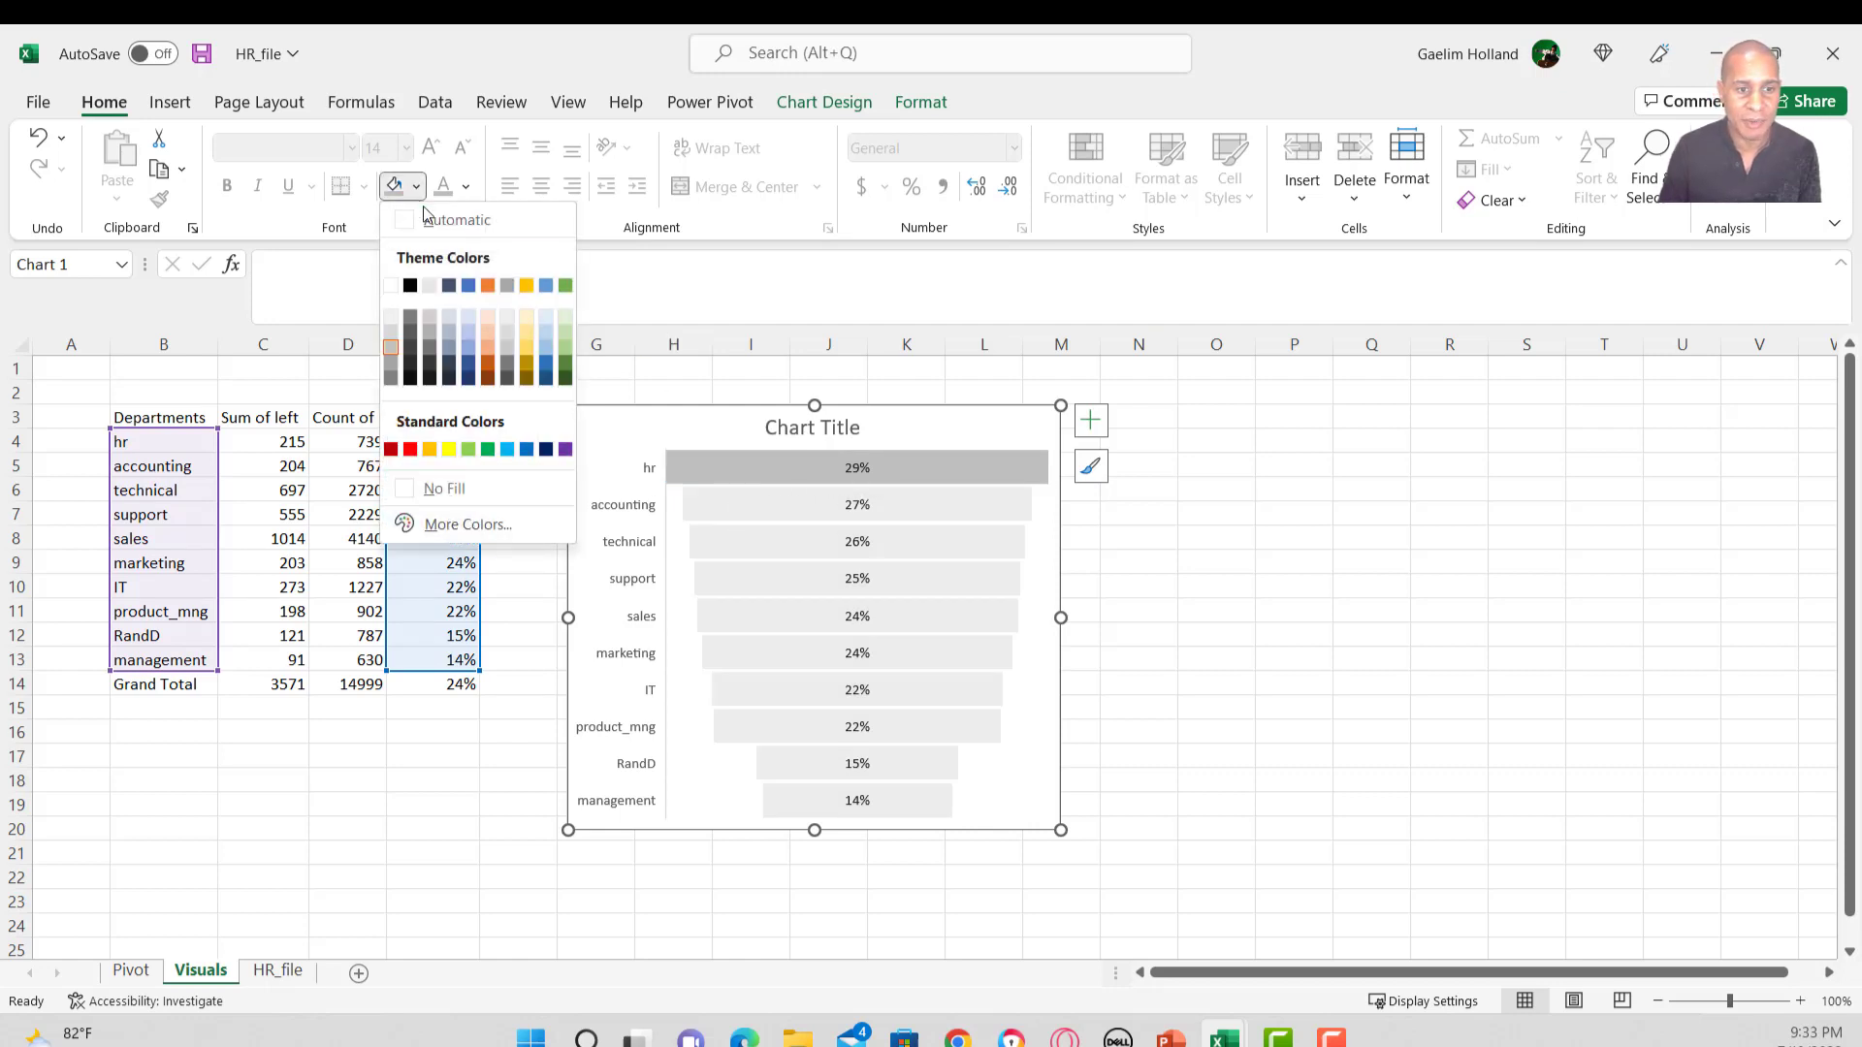
left_click(546, 449)
left_click(741, 512)
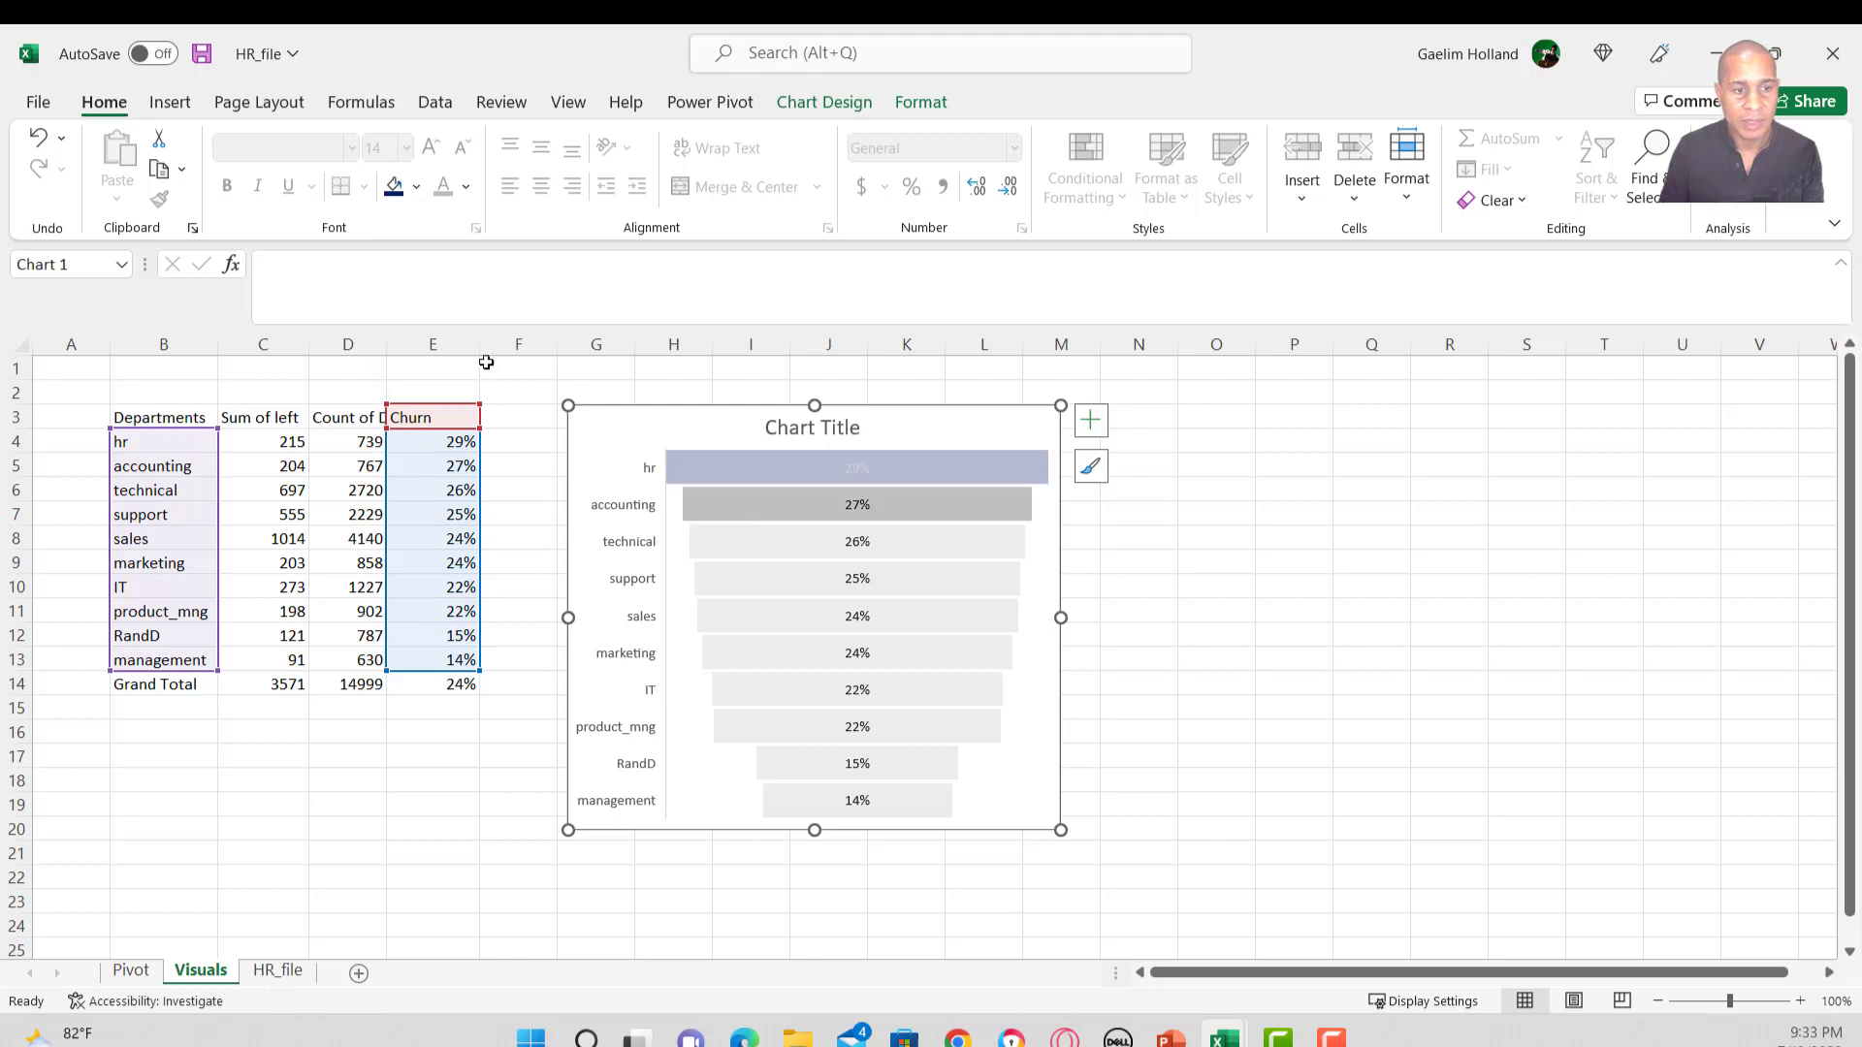
left_click(398, 189)
left_click(769, 539)
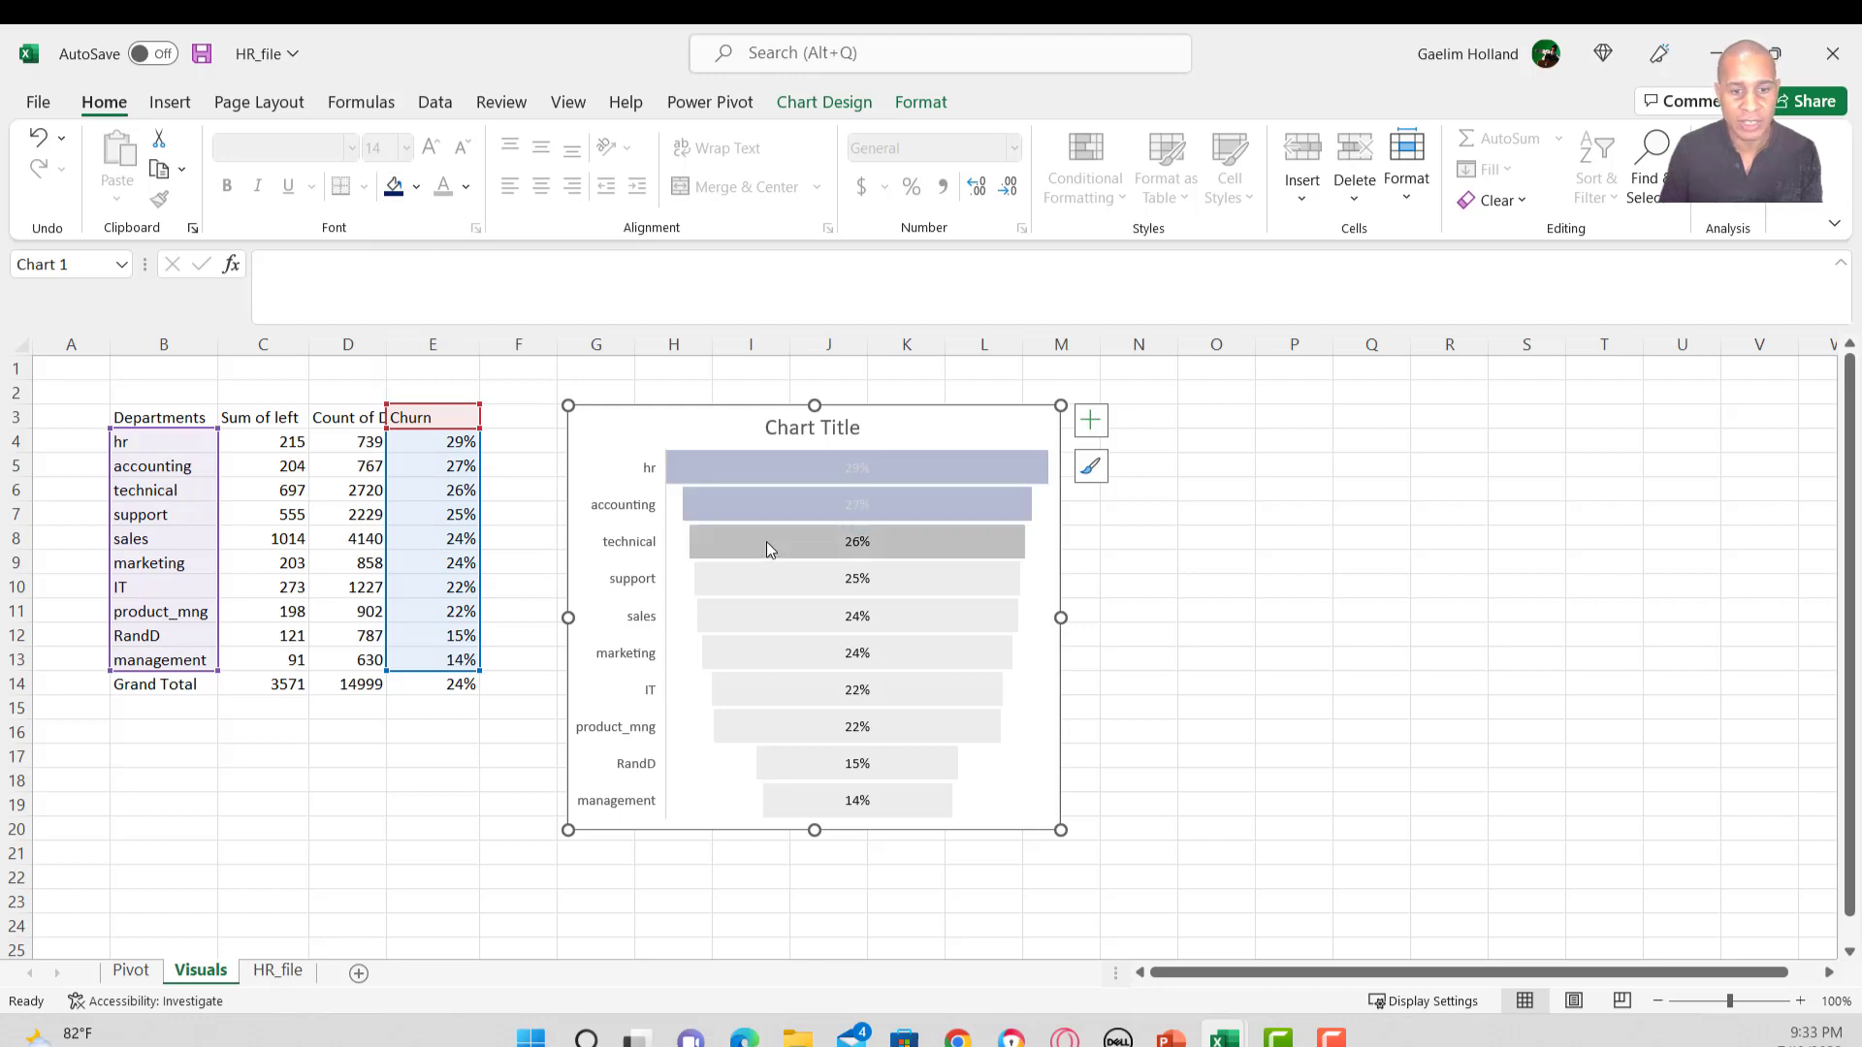
left_click(394, 187)
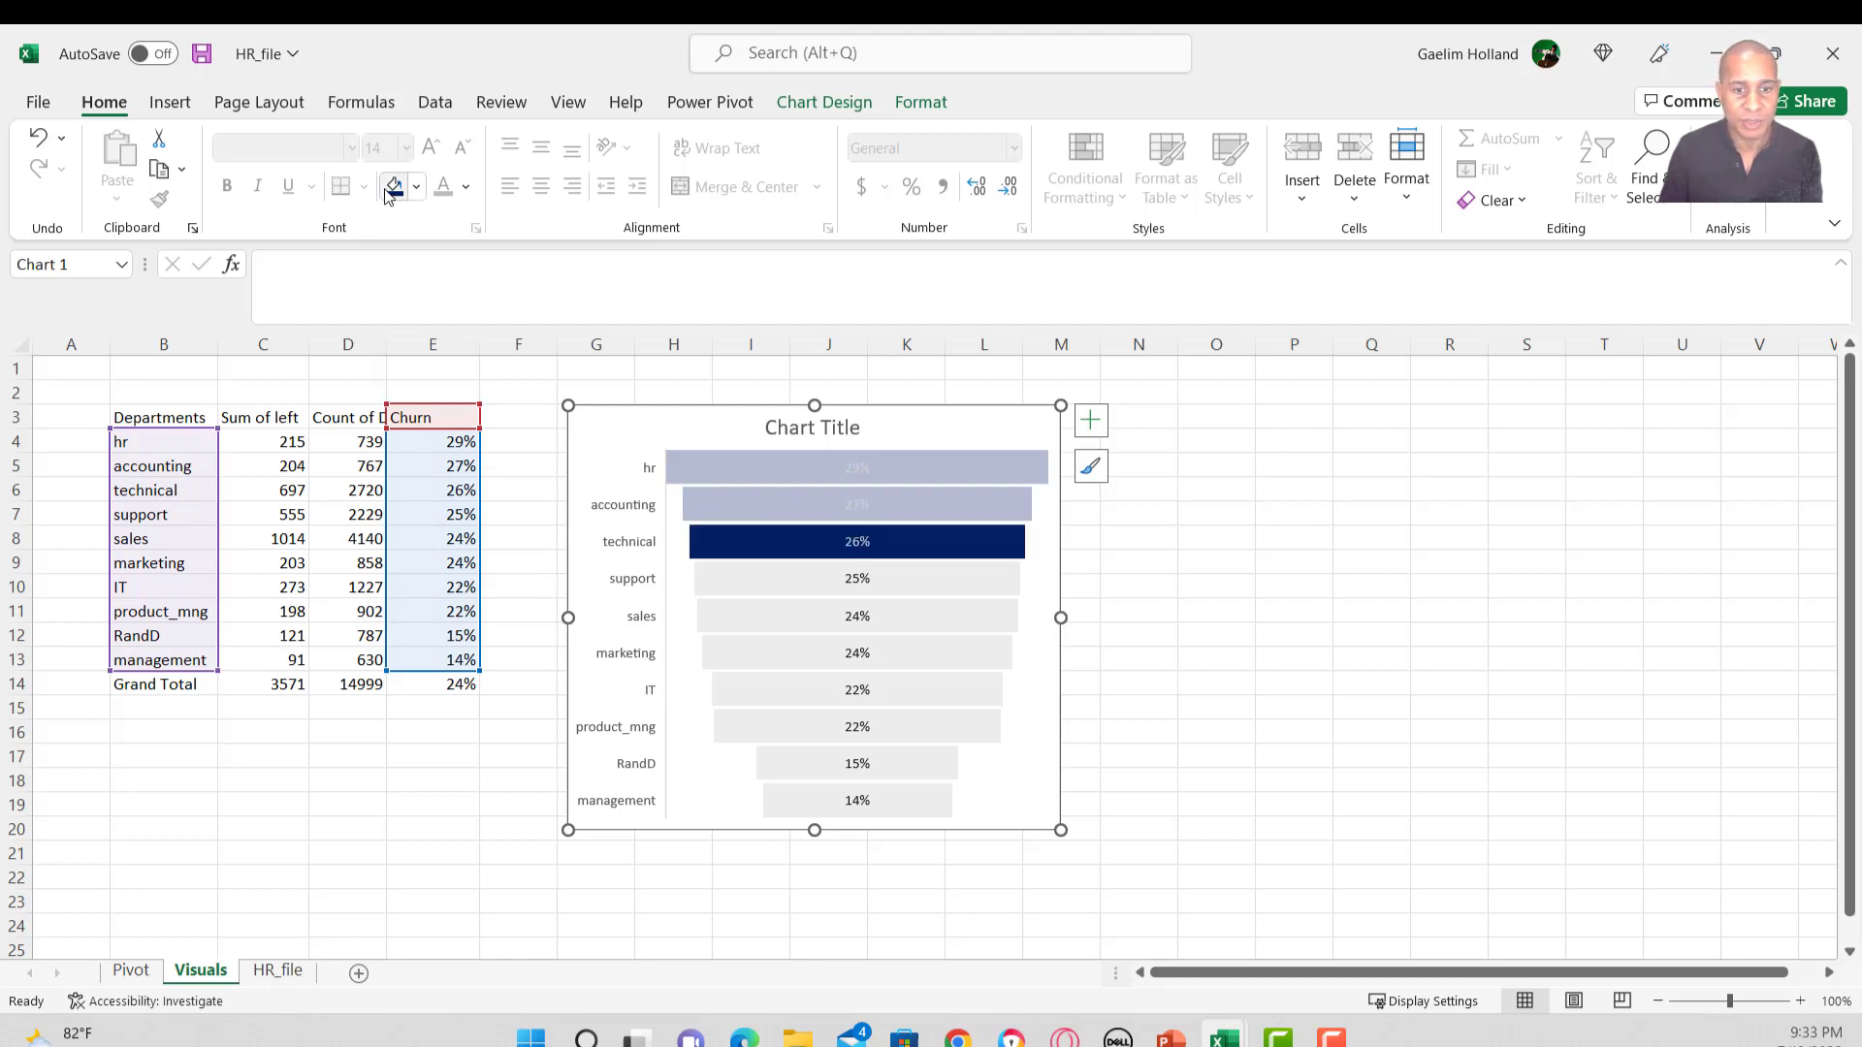
left_click(1282, 640)
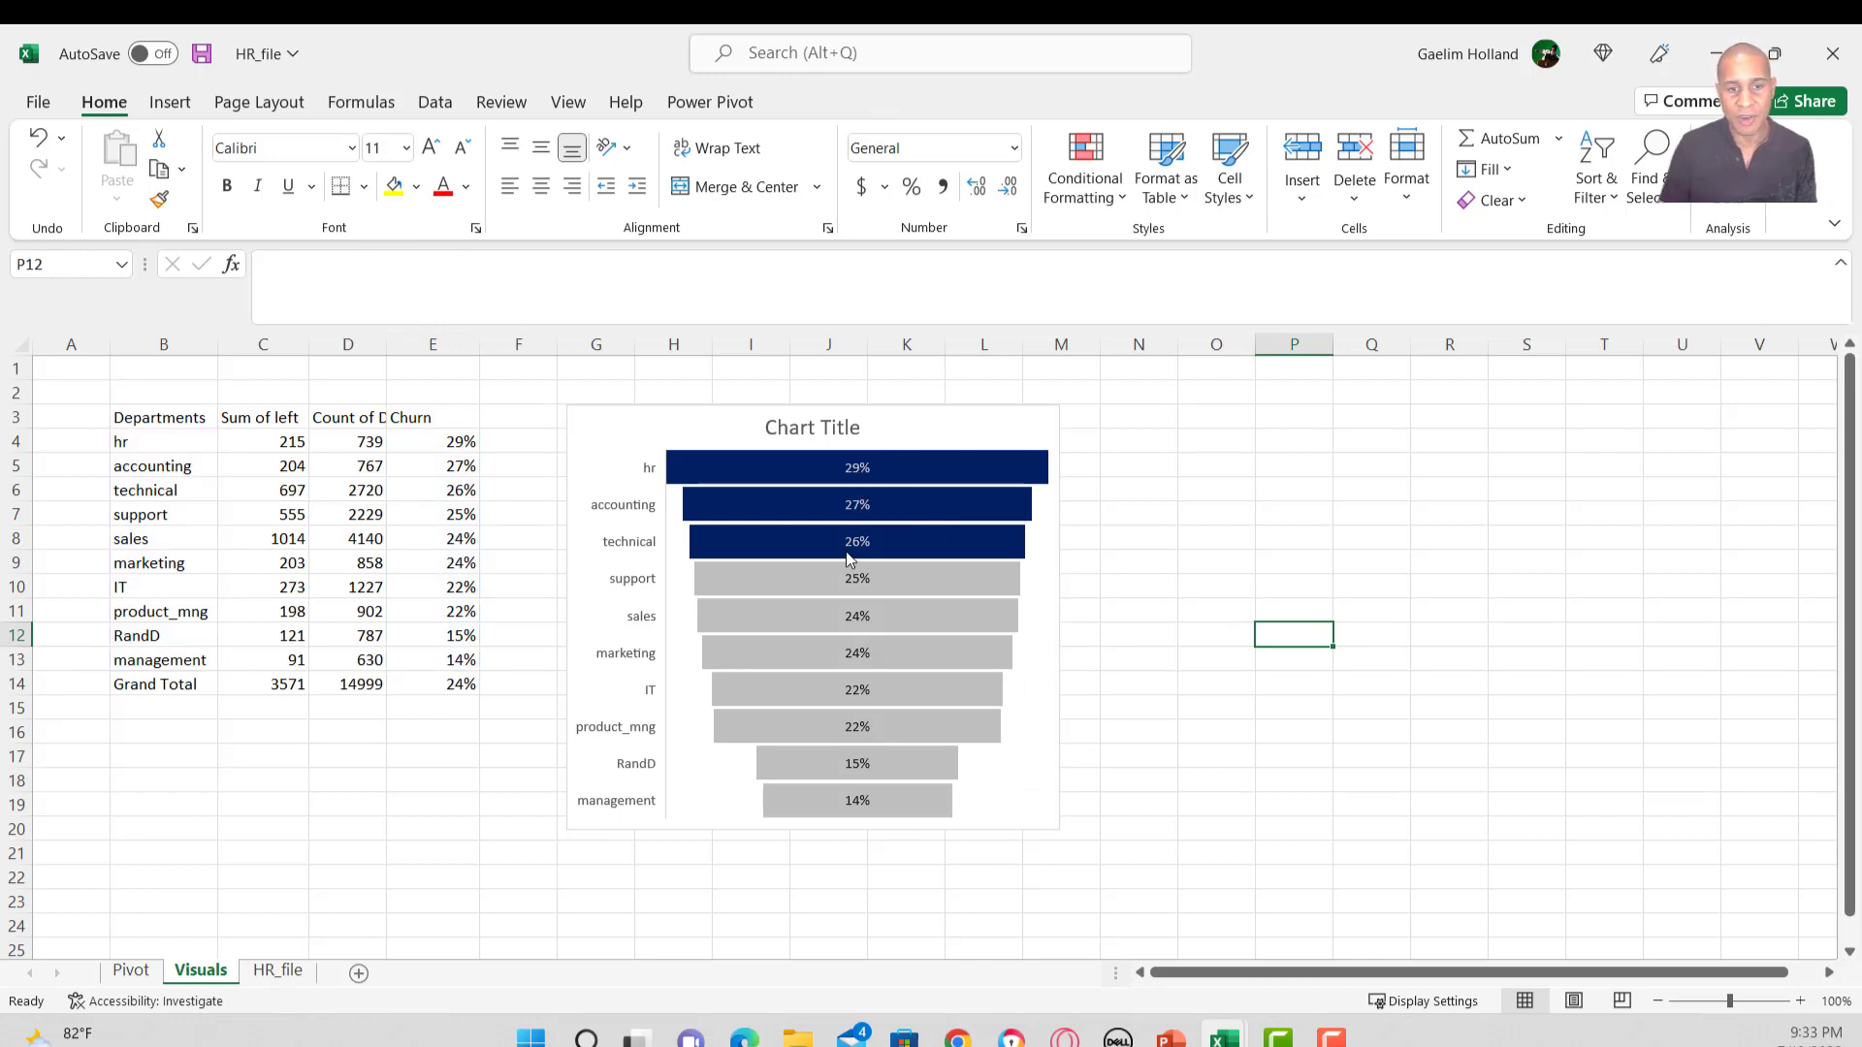
Make the funnel chart's percentage data labels bold with a white font color.
left_click(855, 473)
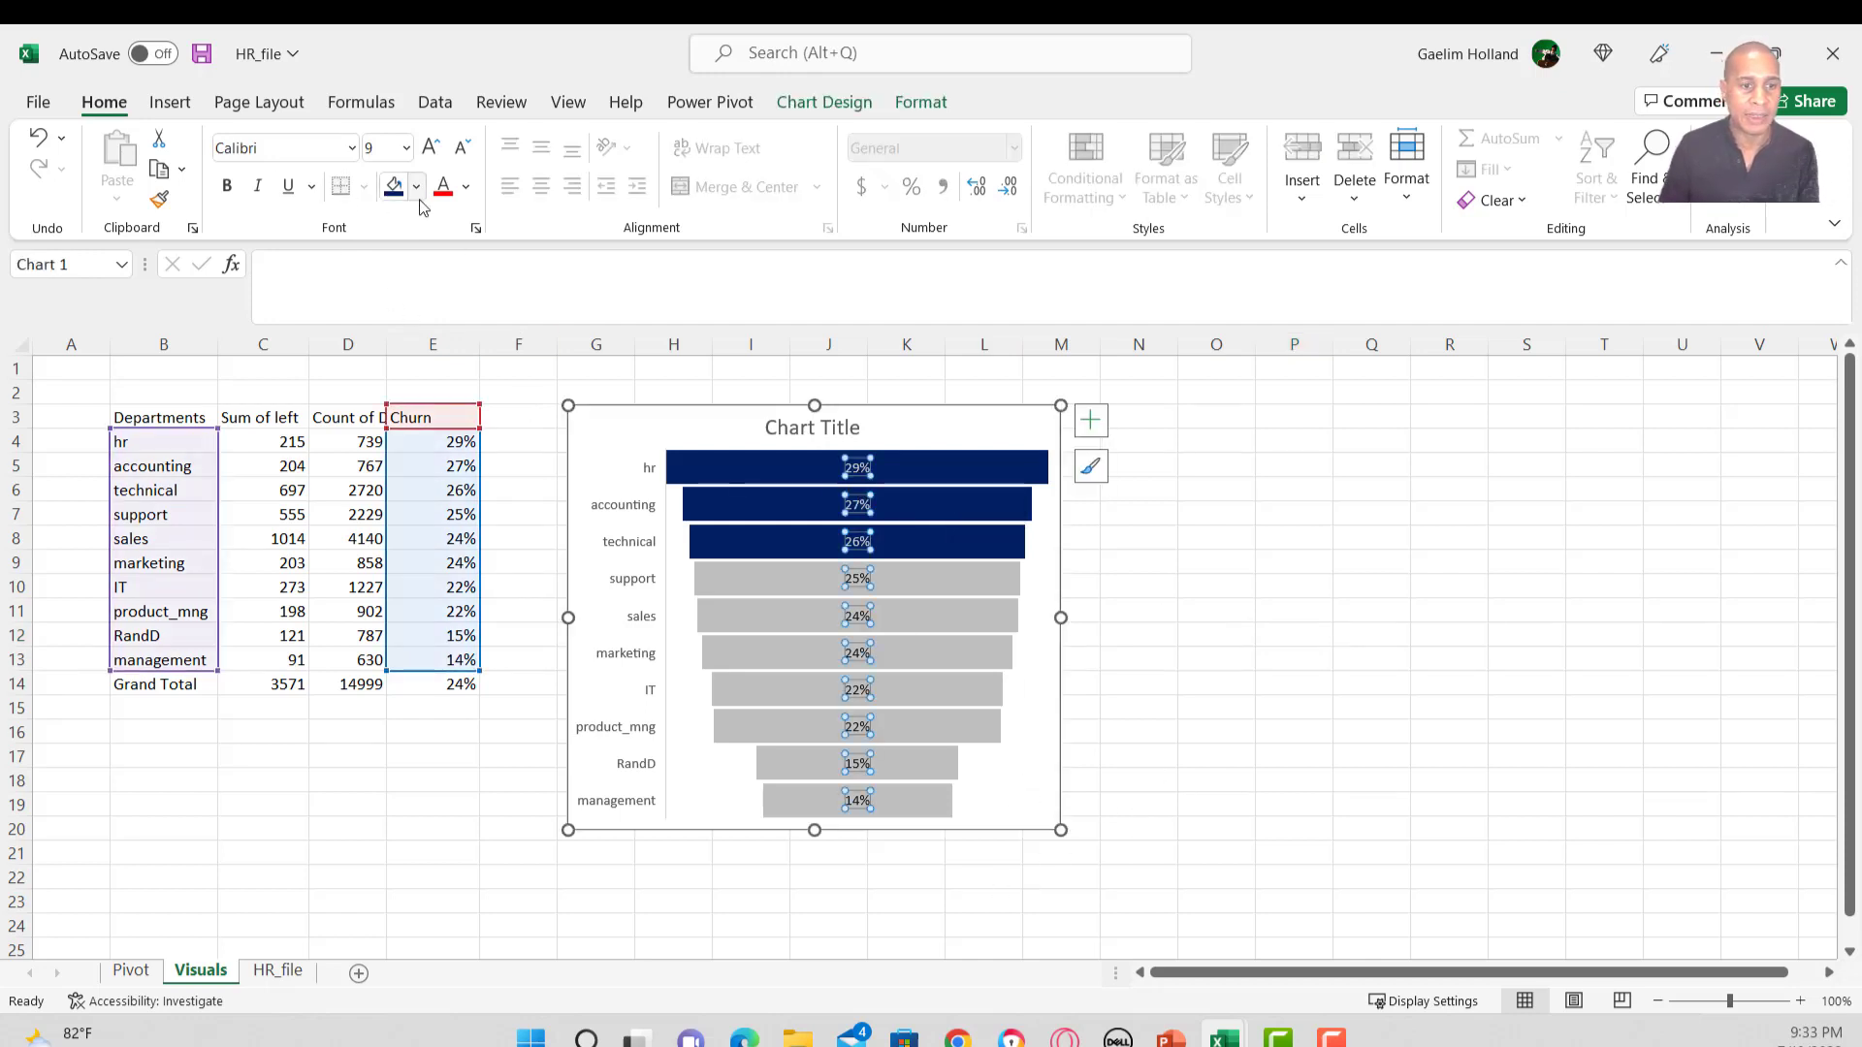
left_click(467, 187)
left_click(440, 285)
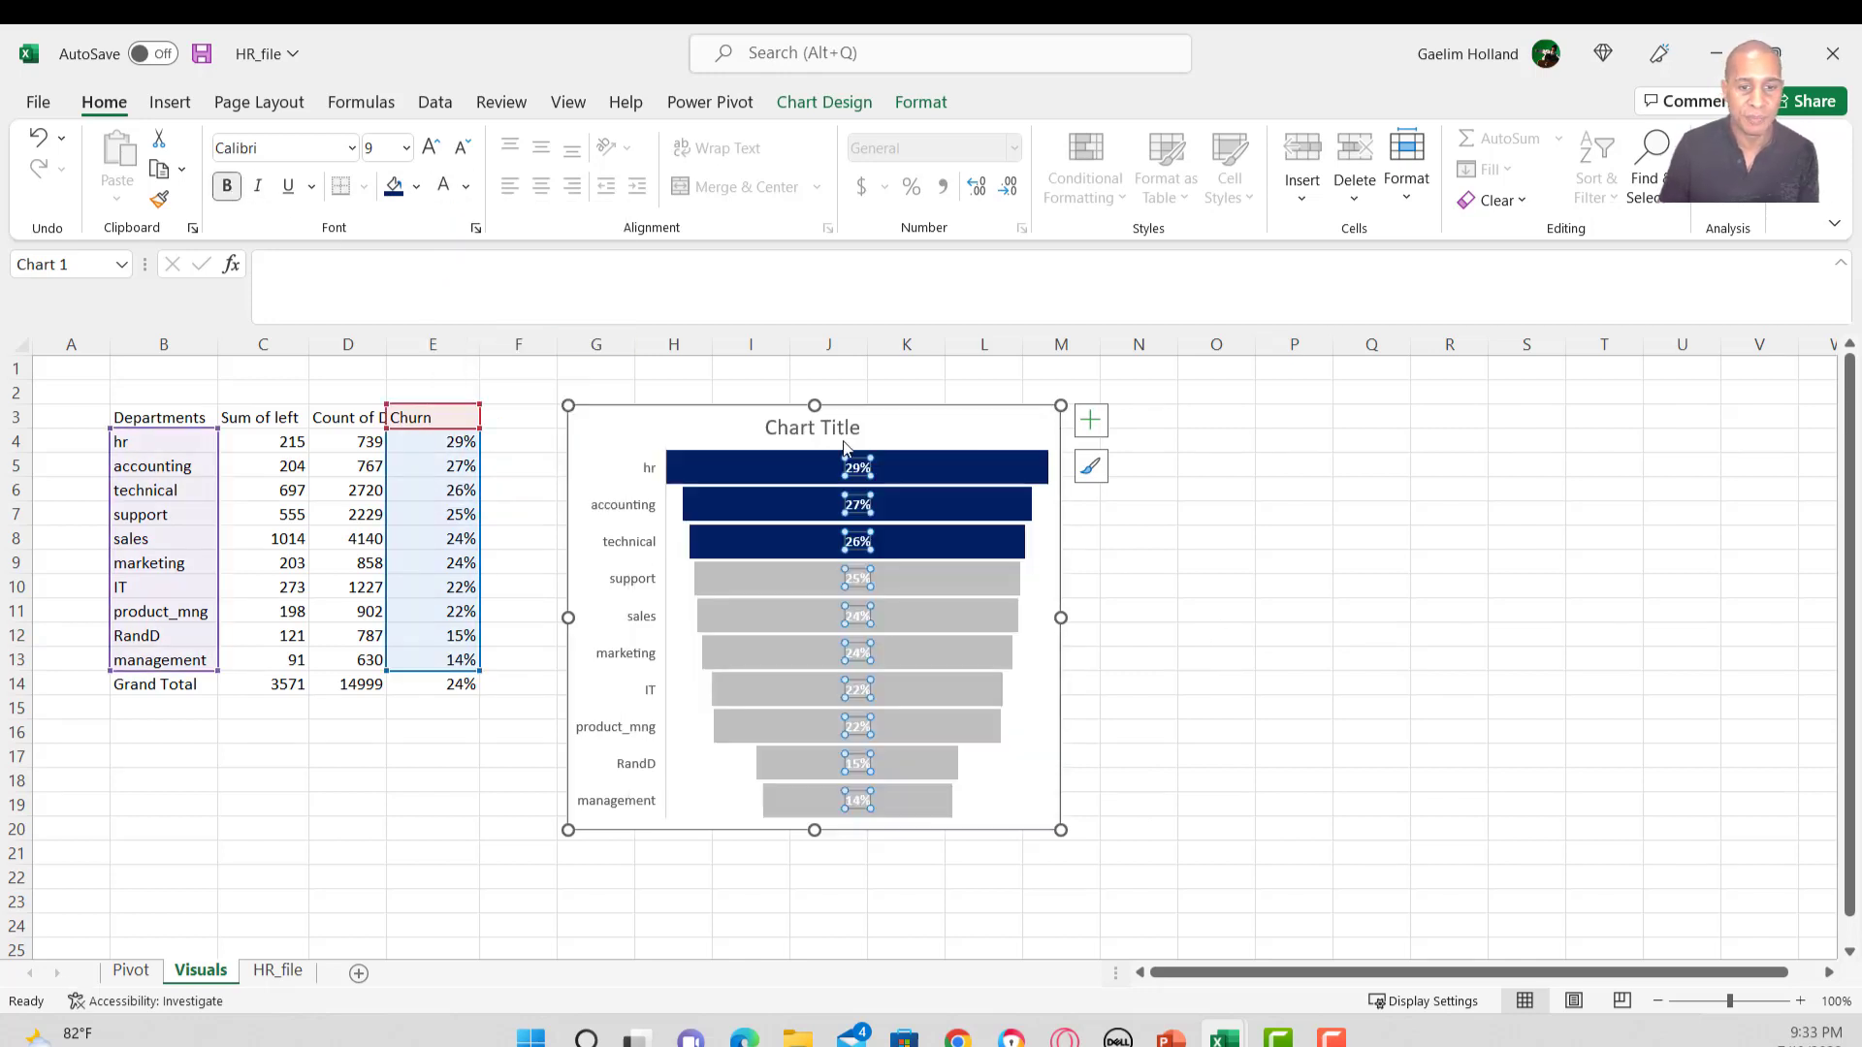
left_click(1181, 673)
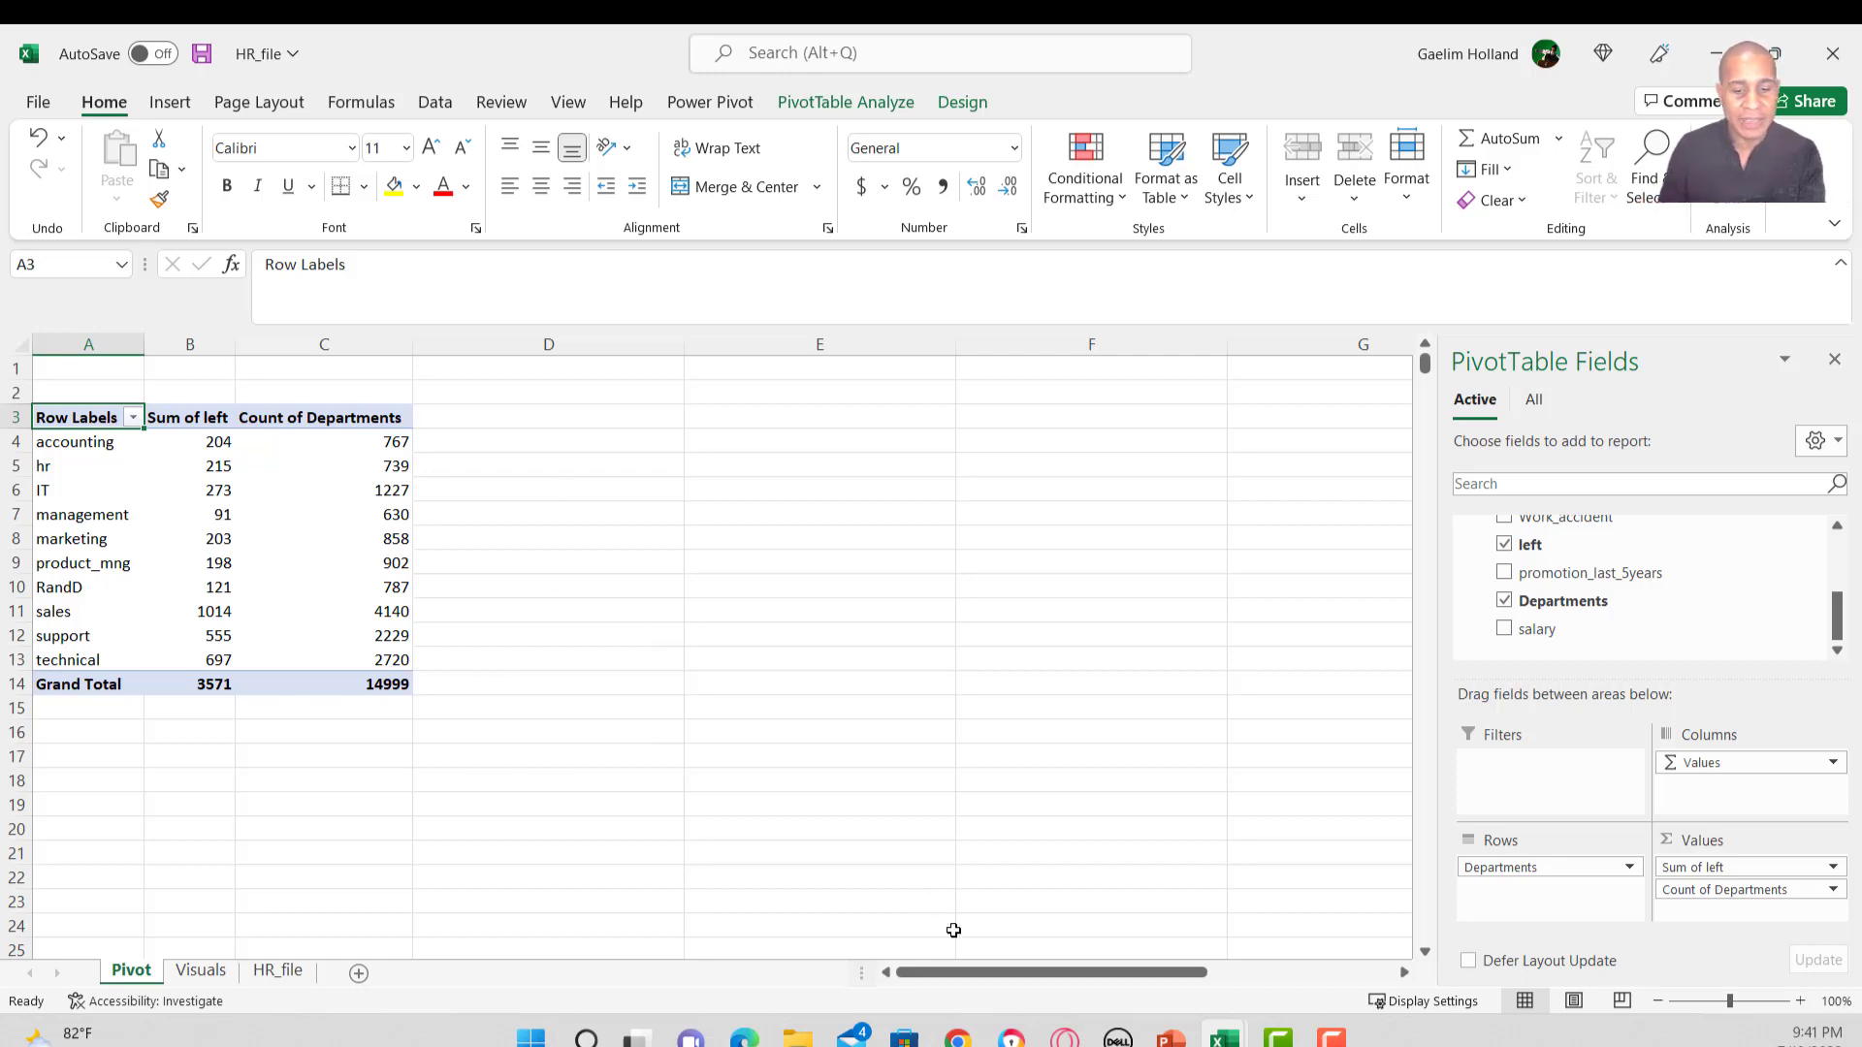
Examine the salary categories in column J of the HR_file sheet.
left_click_drag(965, 973, 837, 980)
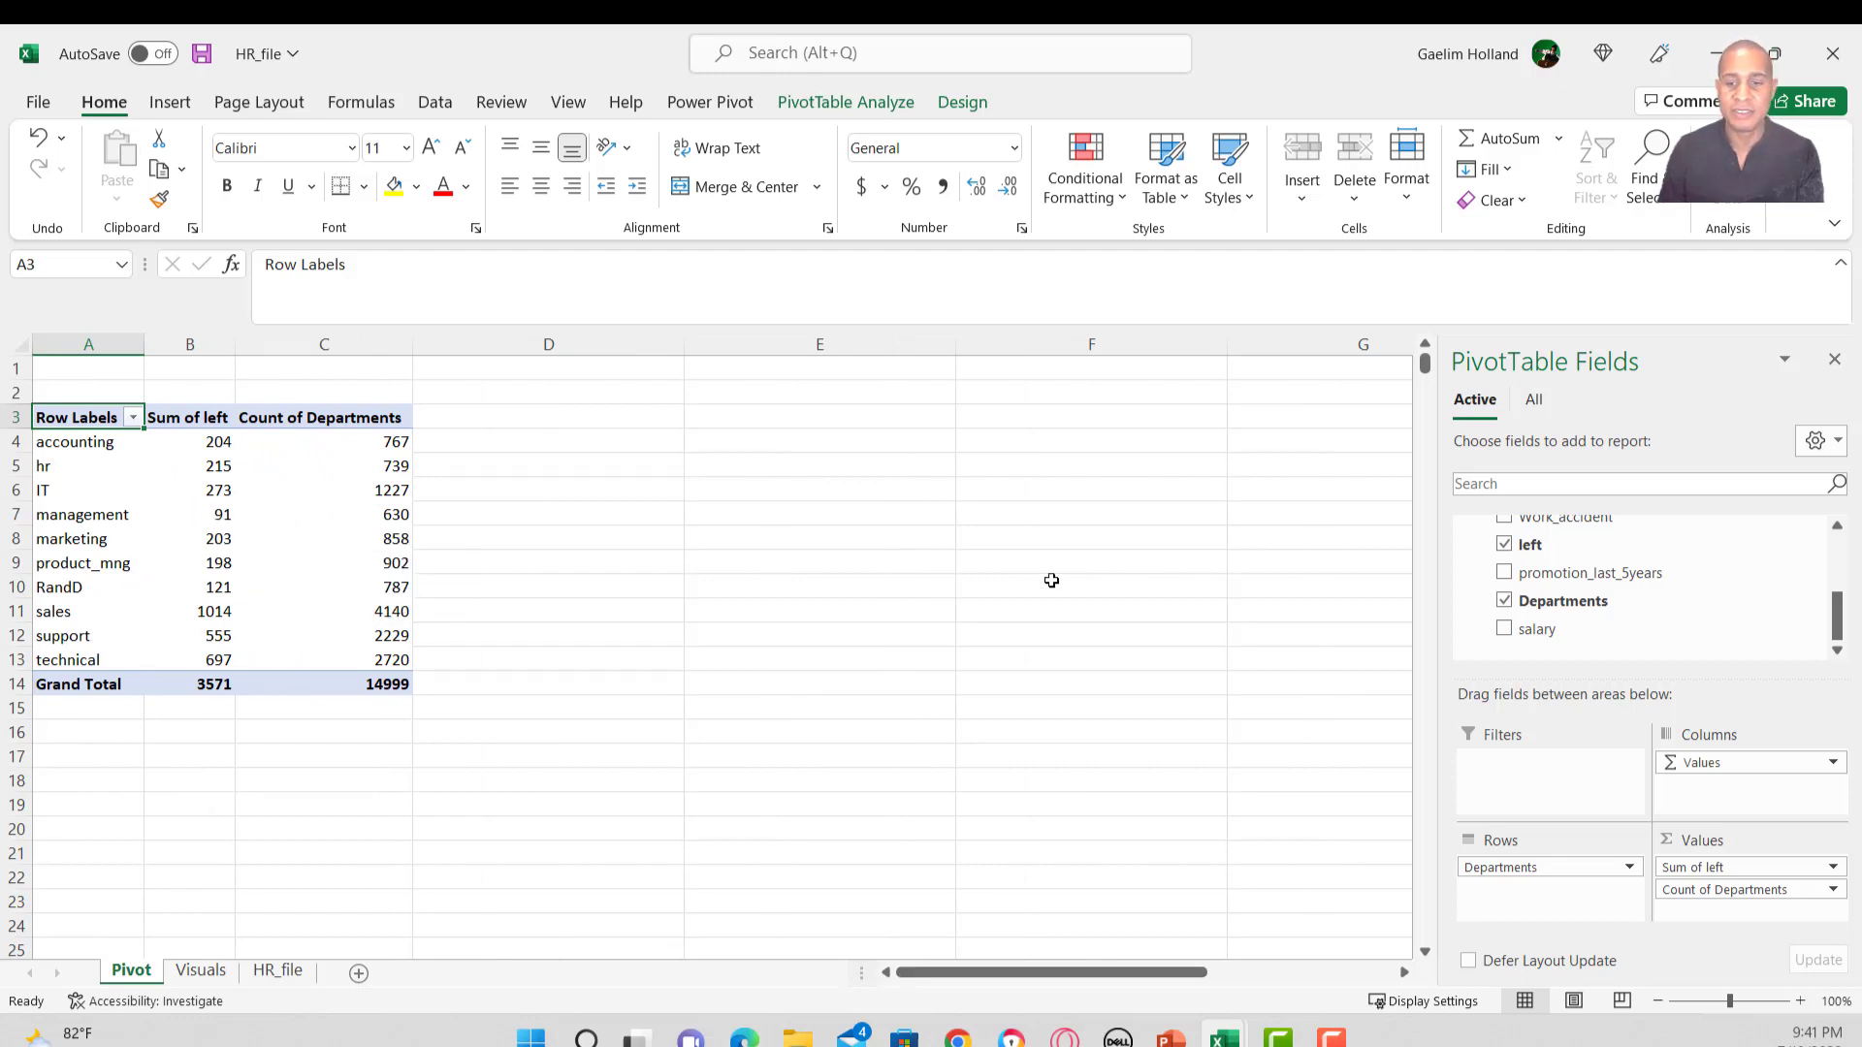
left_click(277, 970)
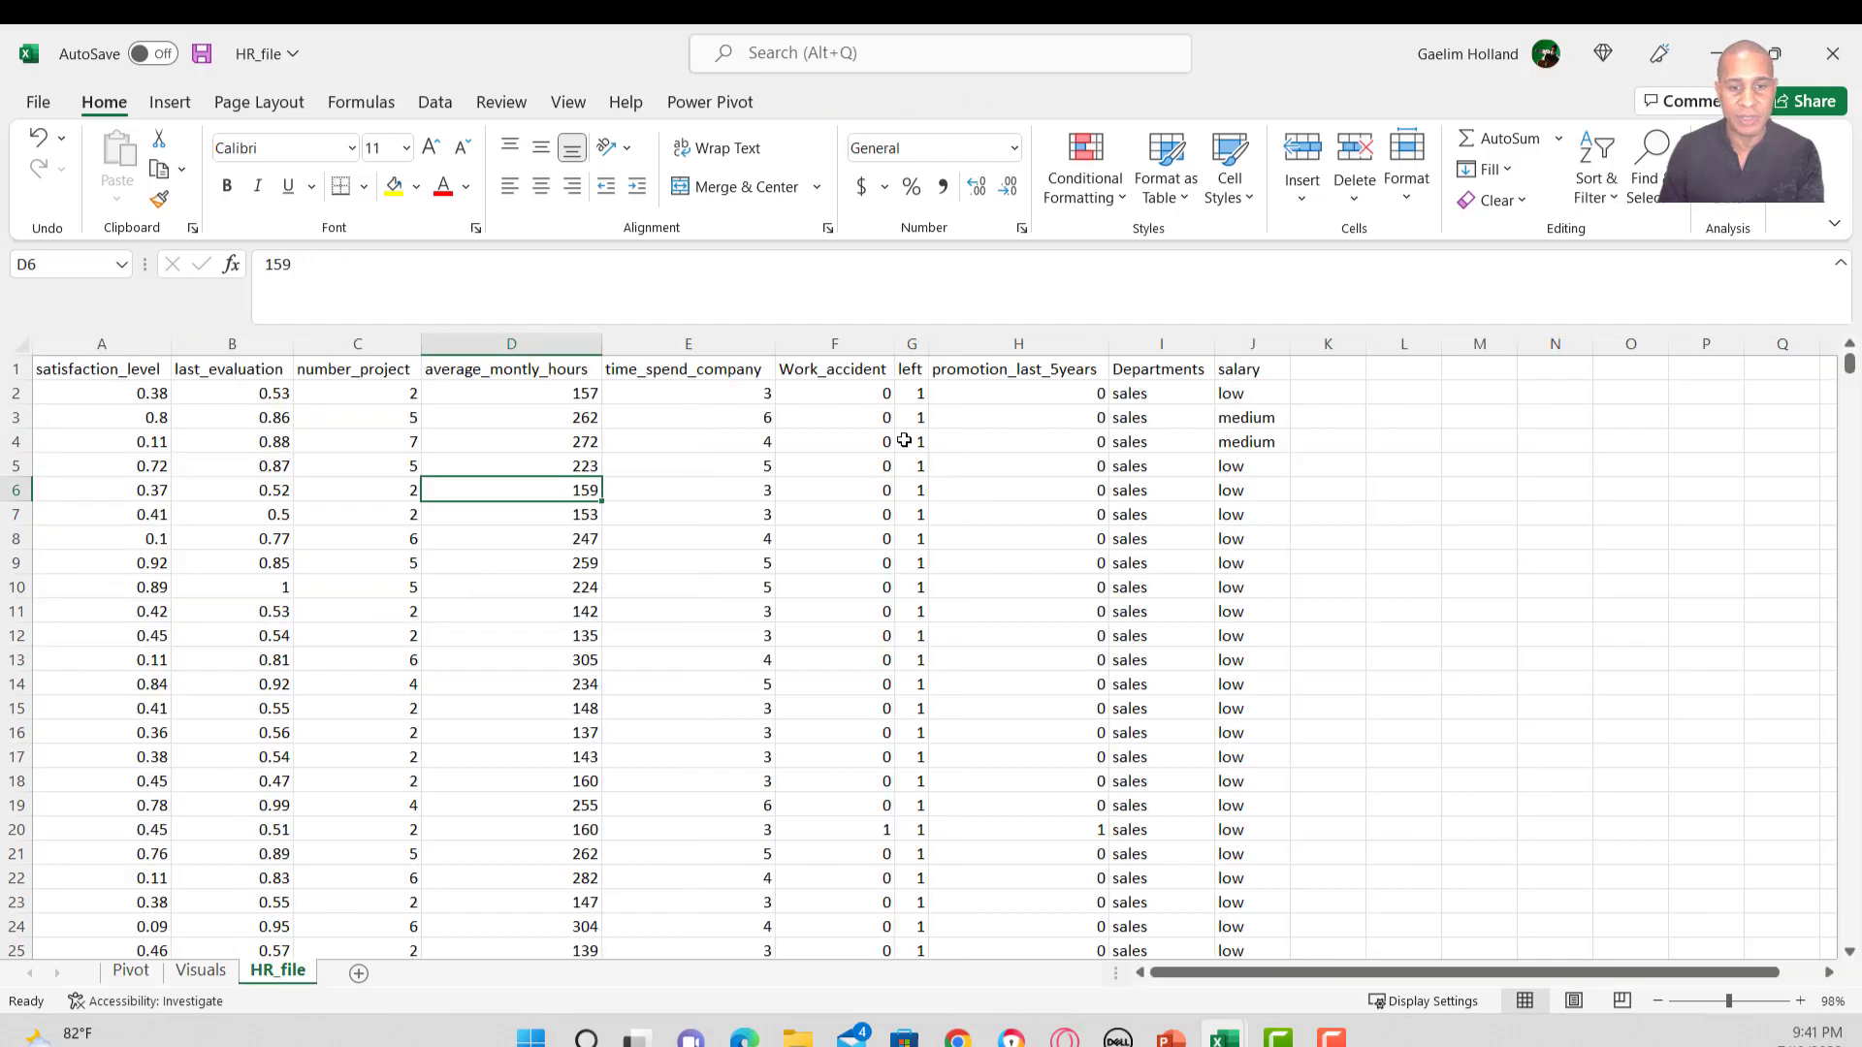
left_click_drag(1224, 377, 1254, 794)
left_click(1266, 418)
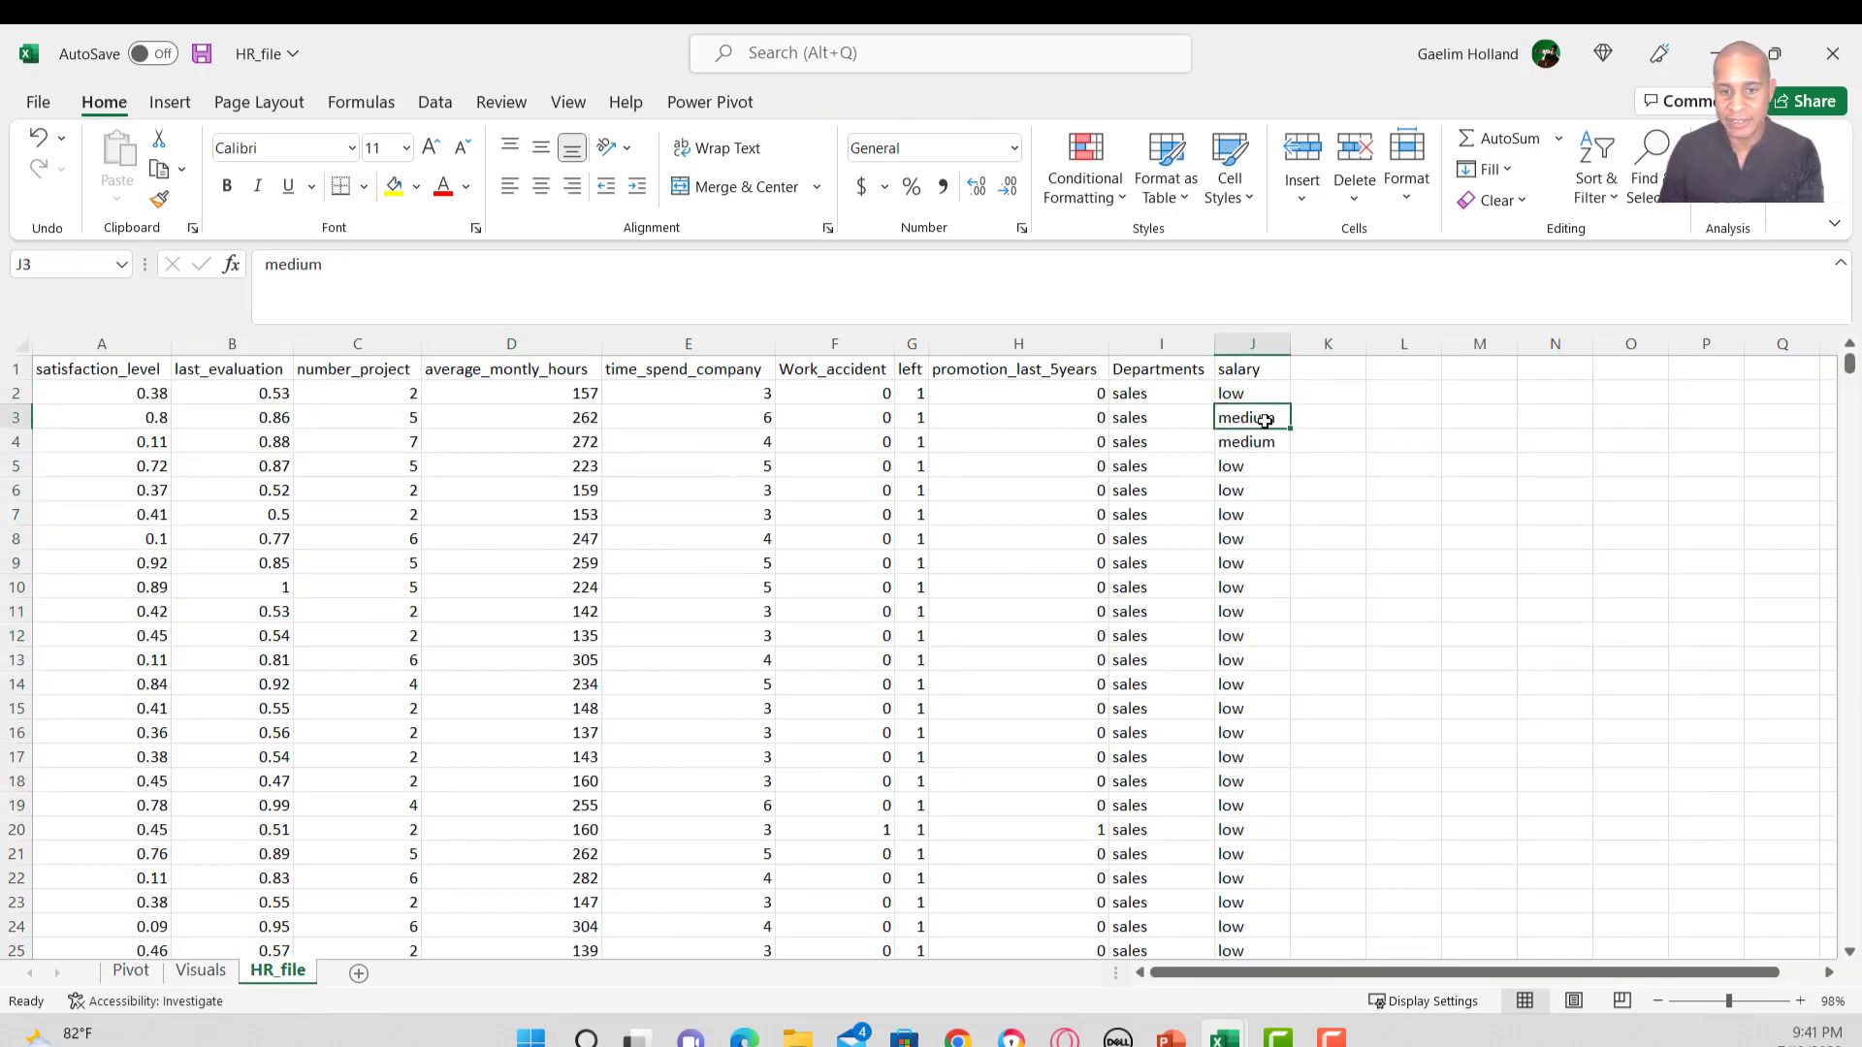
left_click(1252, 458)
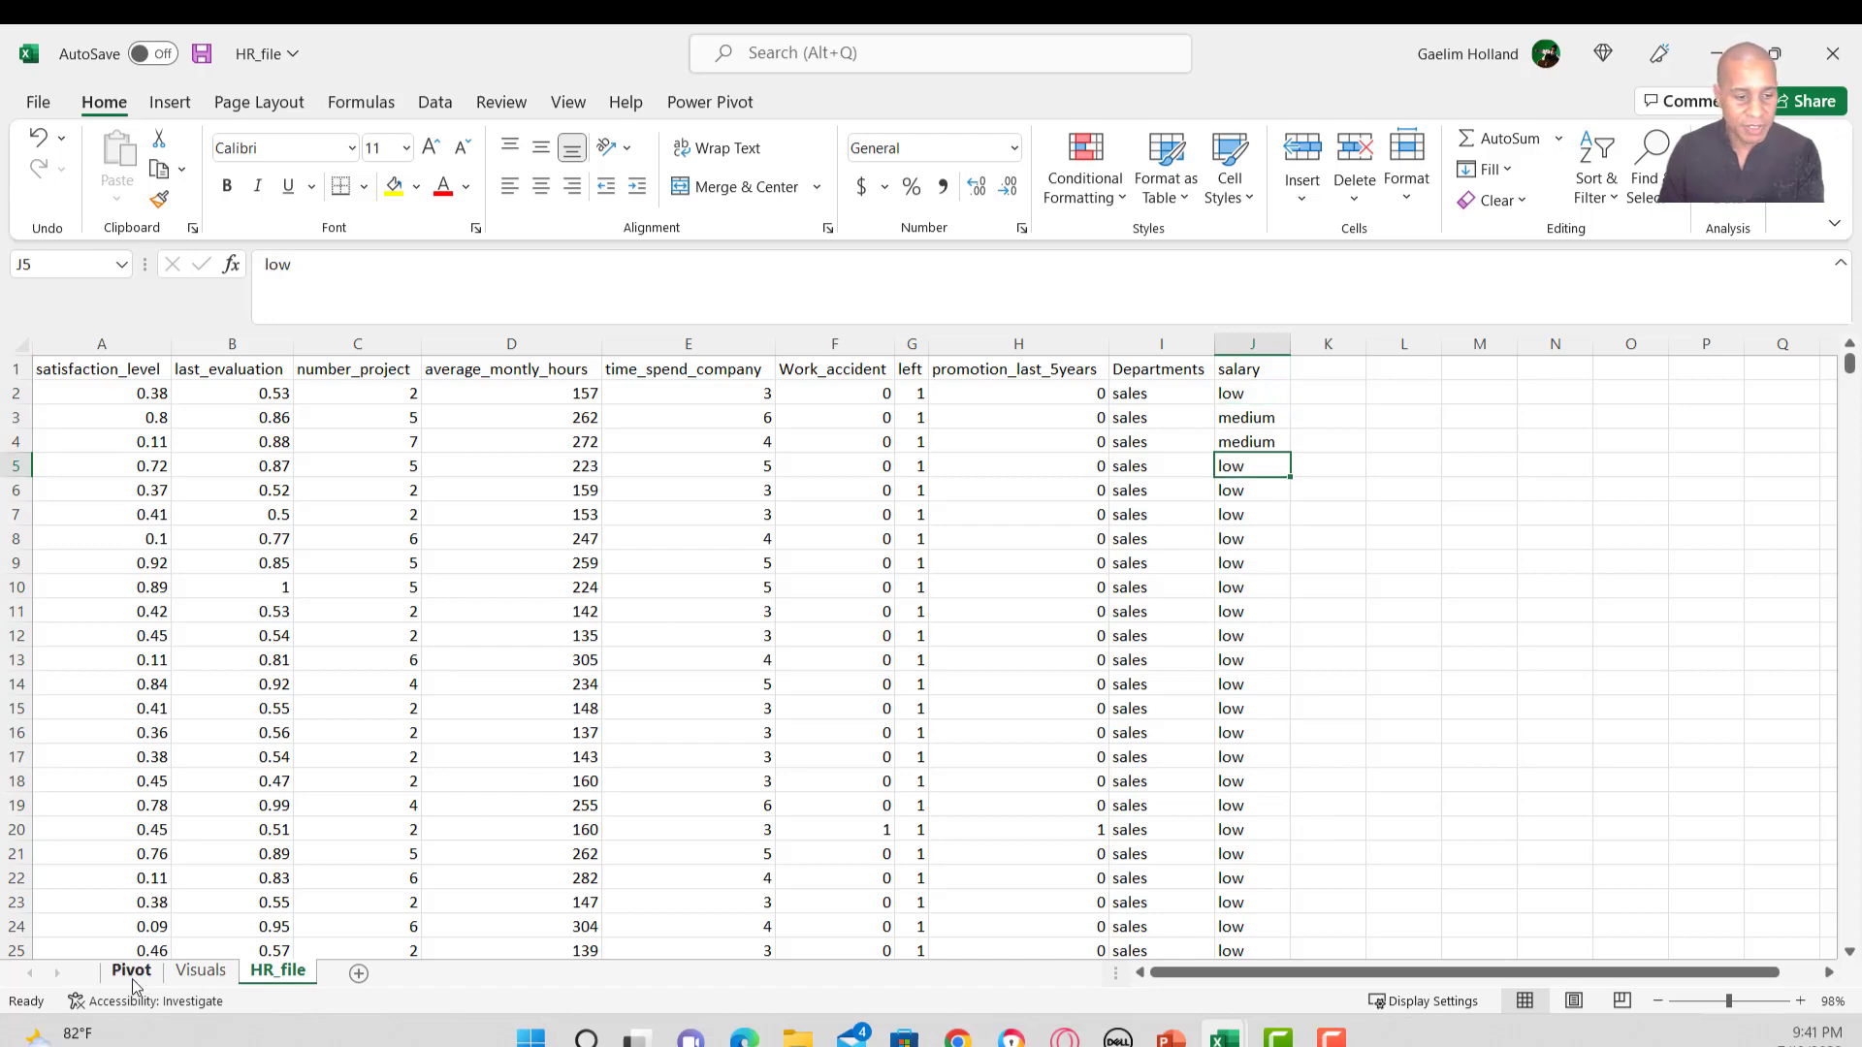
Insert a new blank worksheet directly after the Pivot sheet.
right_click(133, 981)
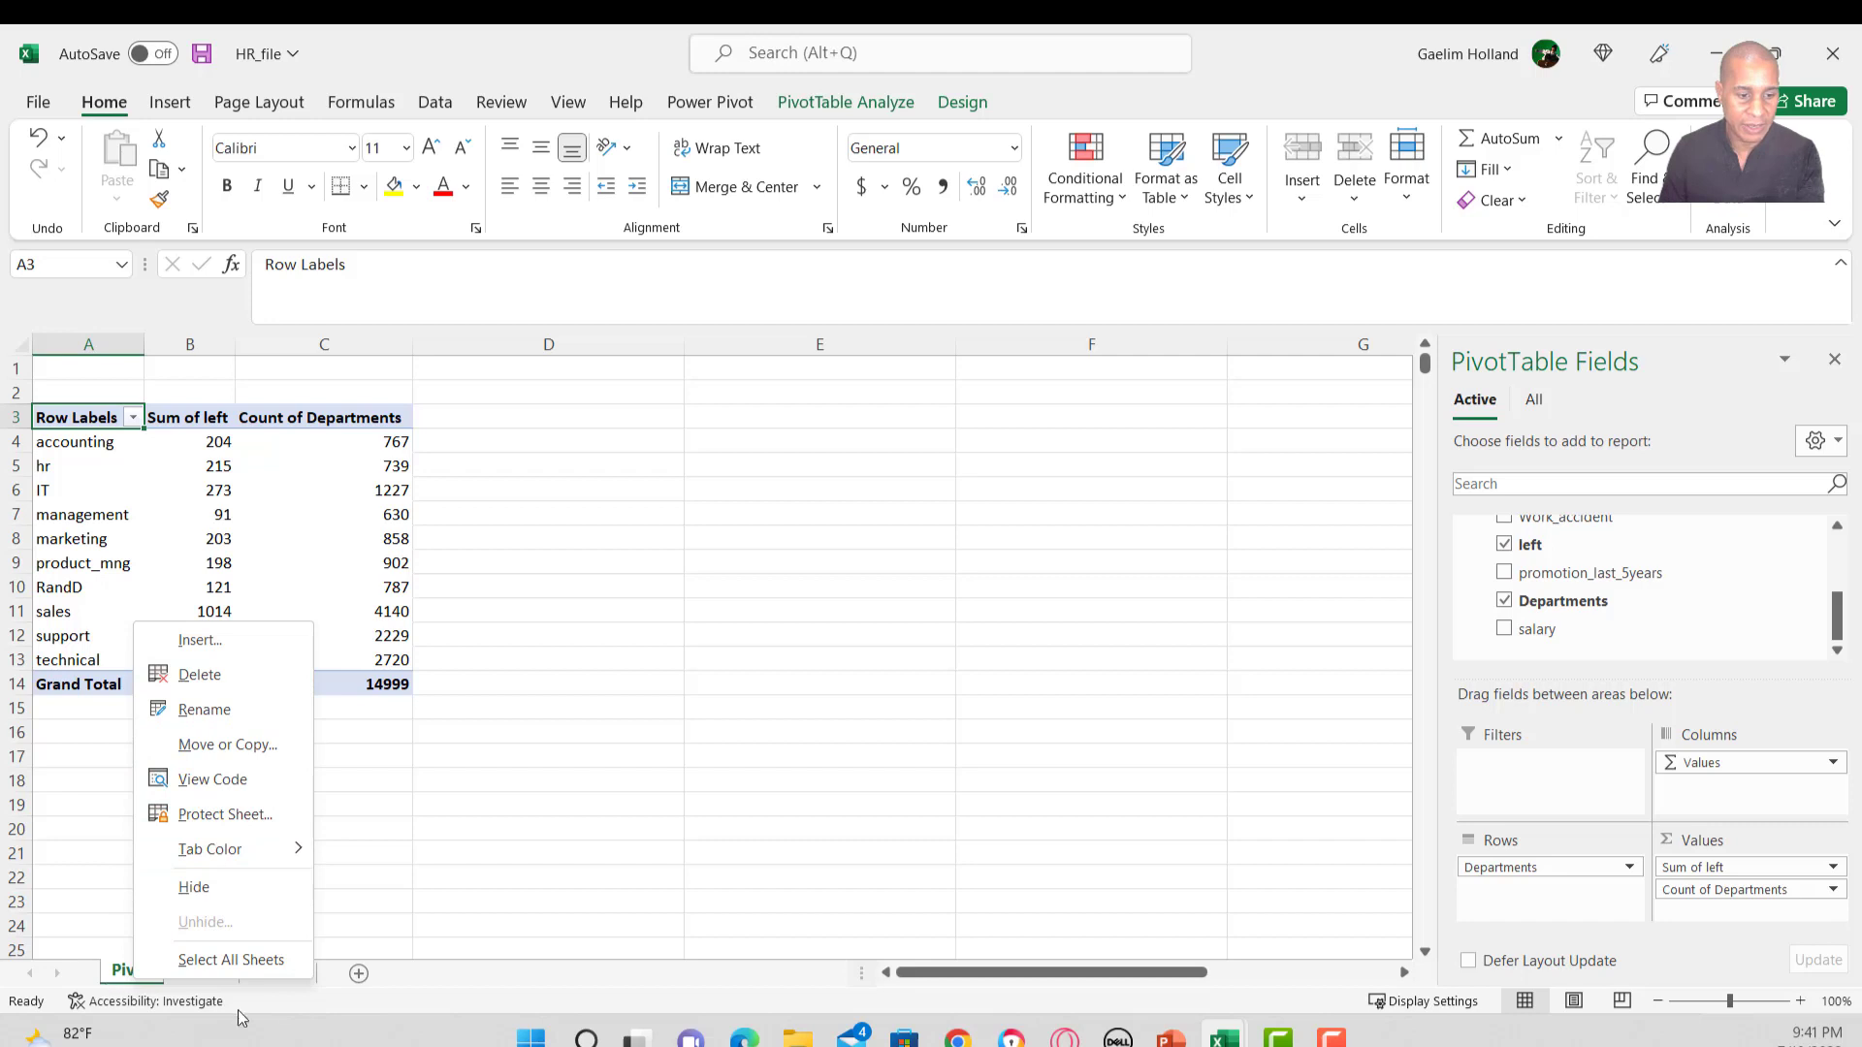
left_click(371, 997)
left_click(358, 974)
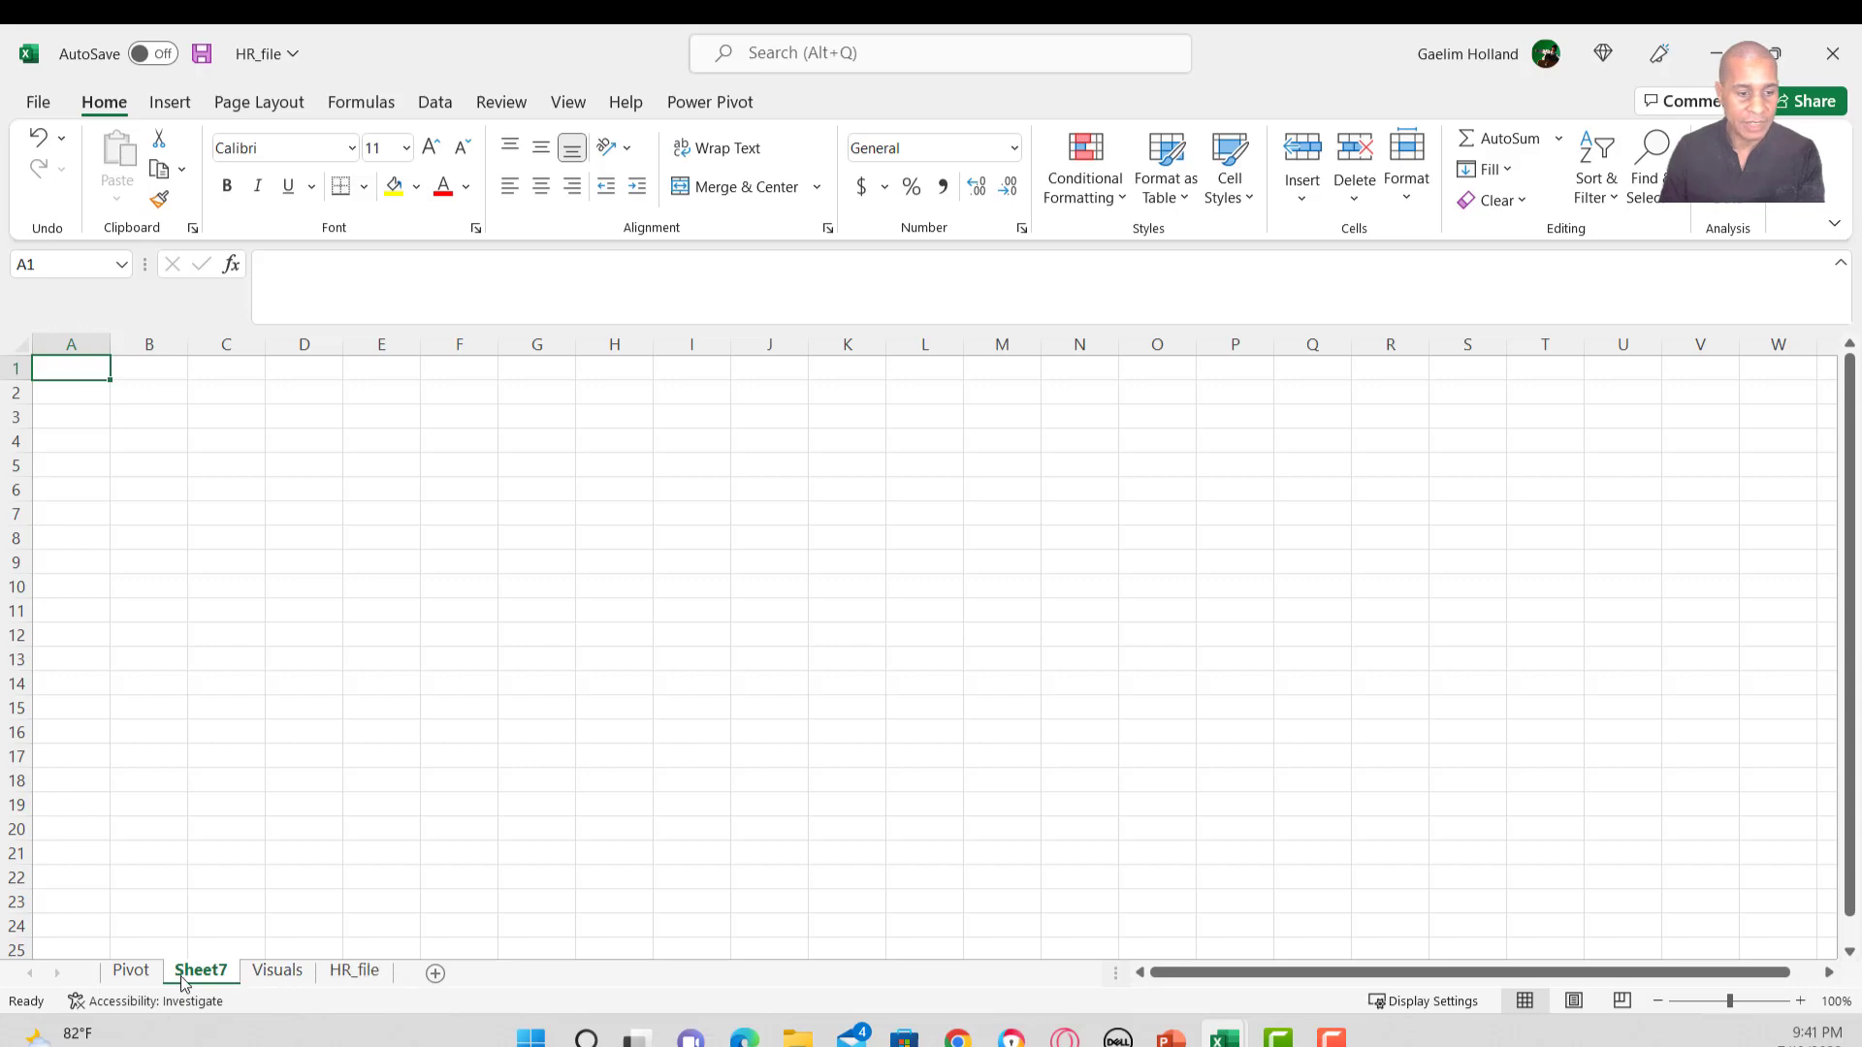
left_click(257, 980)
left_click(179, 981)
Copy the pivot table A3:C14 from the Pivot sheet and paste it at A1 of the new blank sheet.
left_click(131, 978)
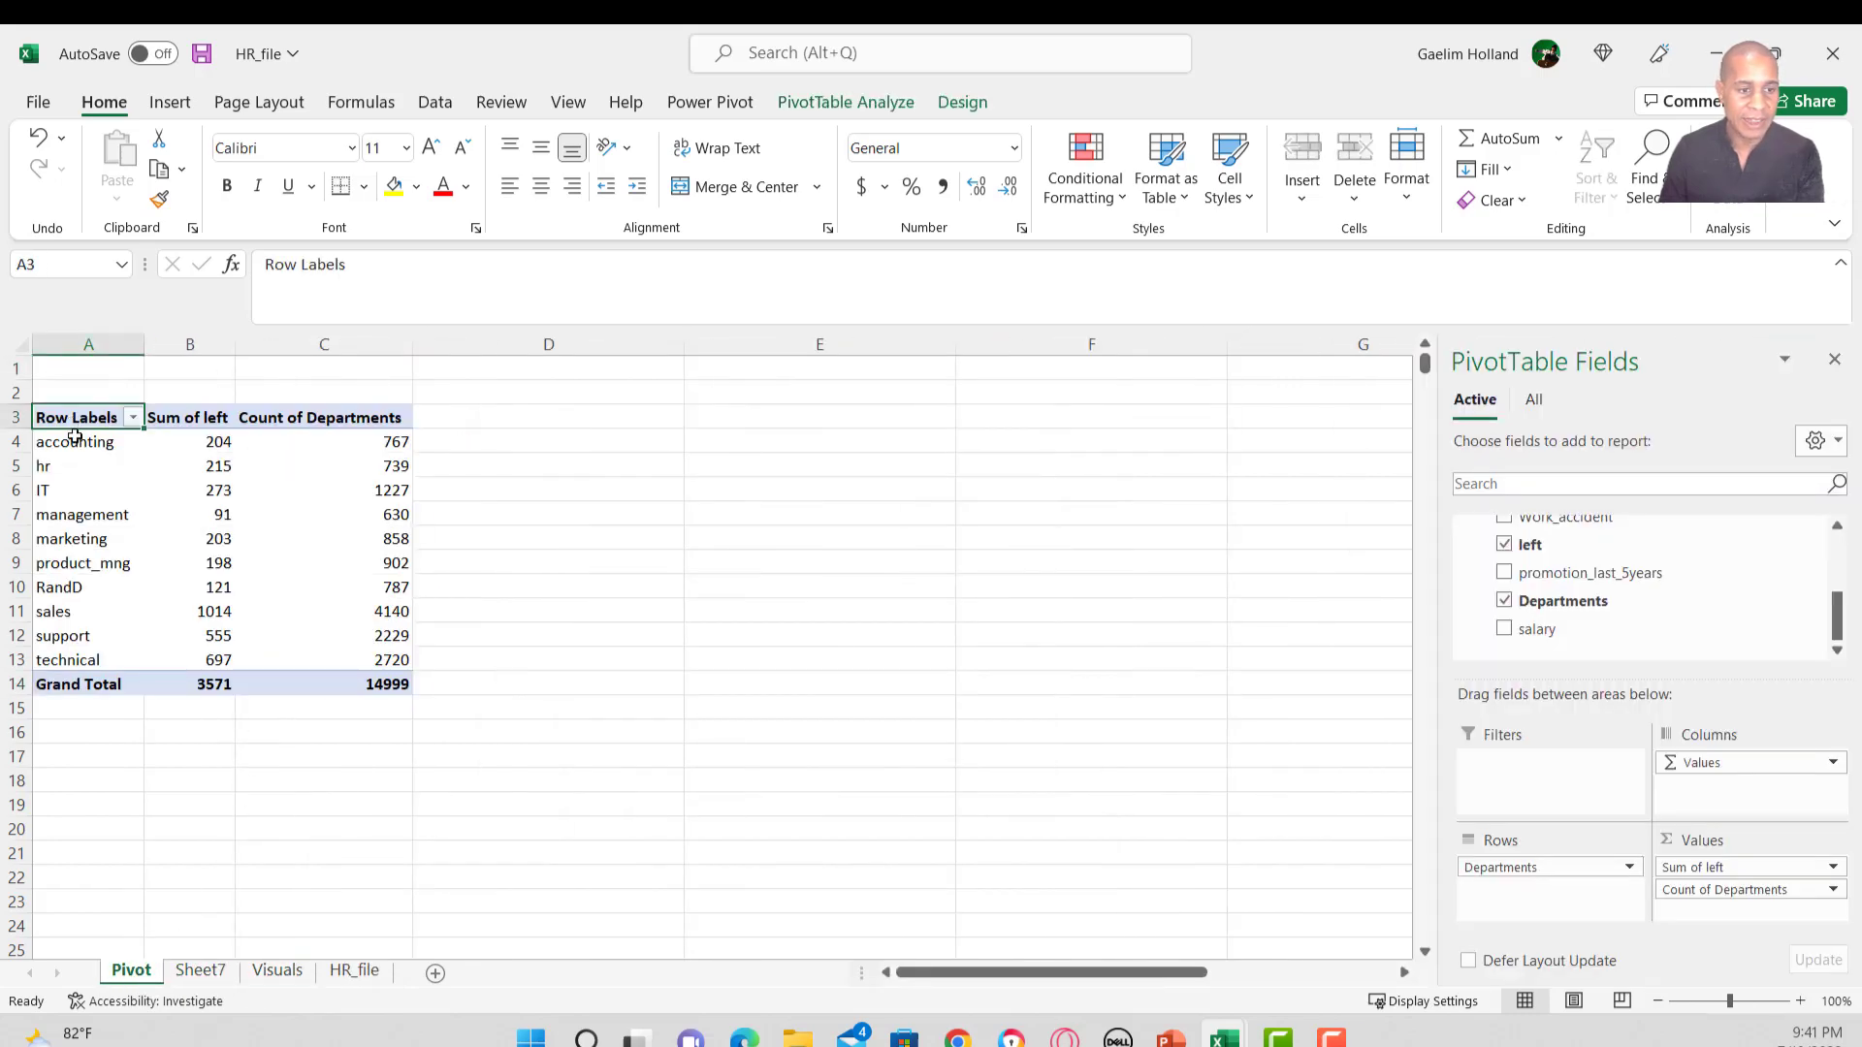
left_click_drag(74, 424, 333, 692)
key("ctrl+c")
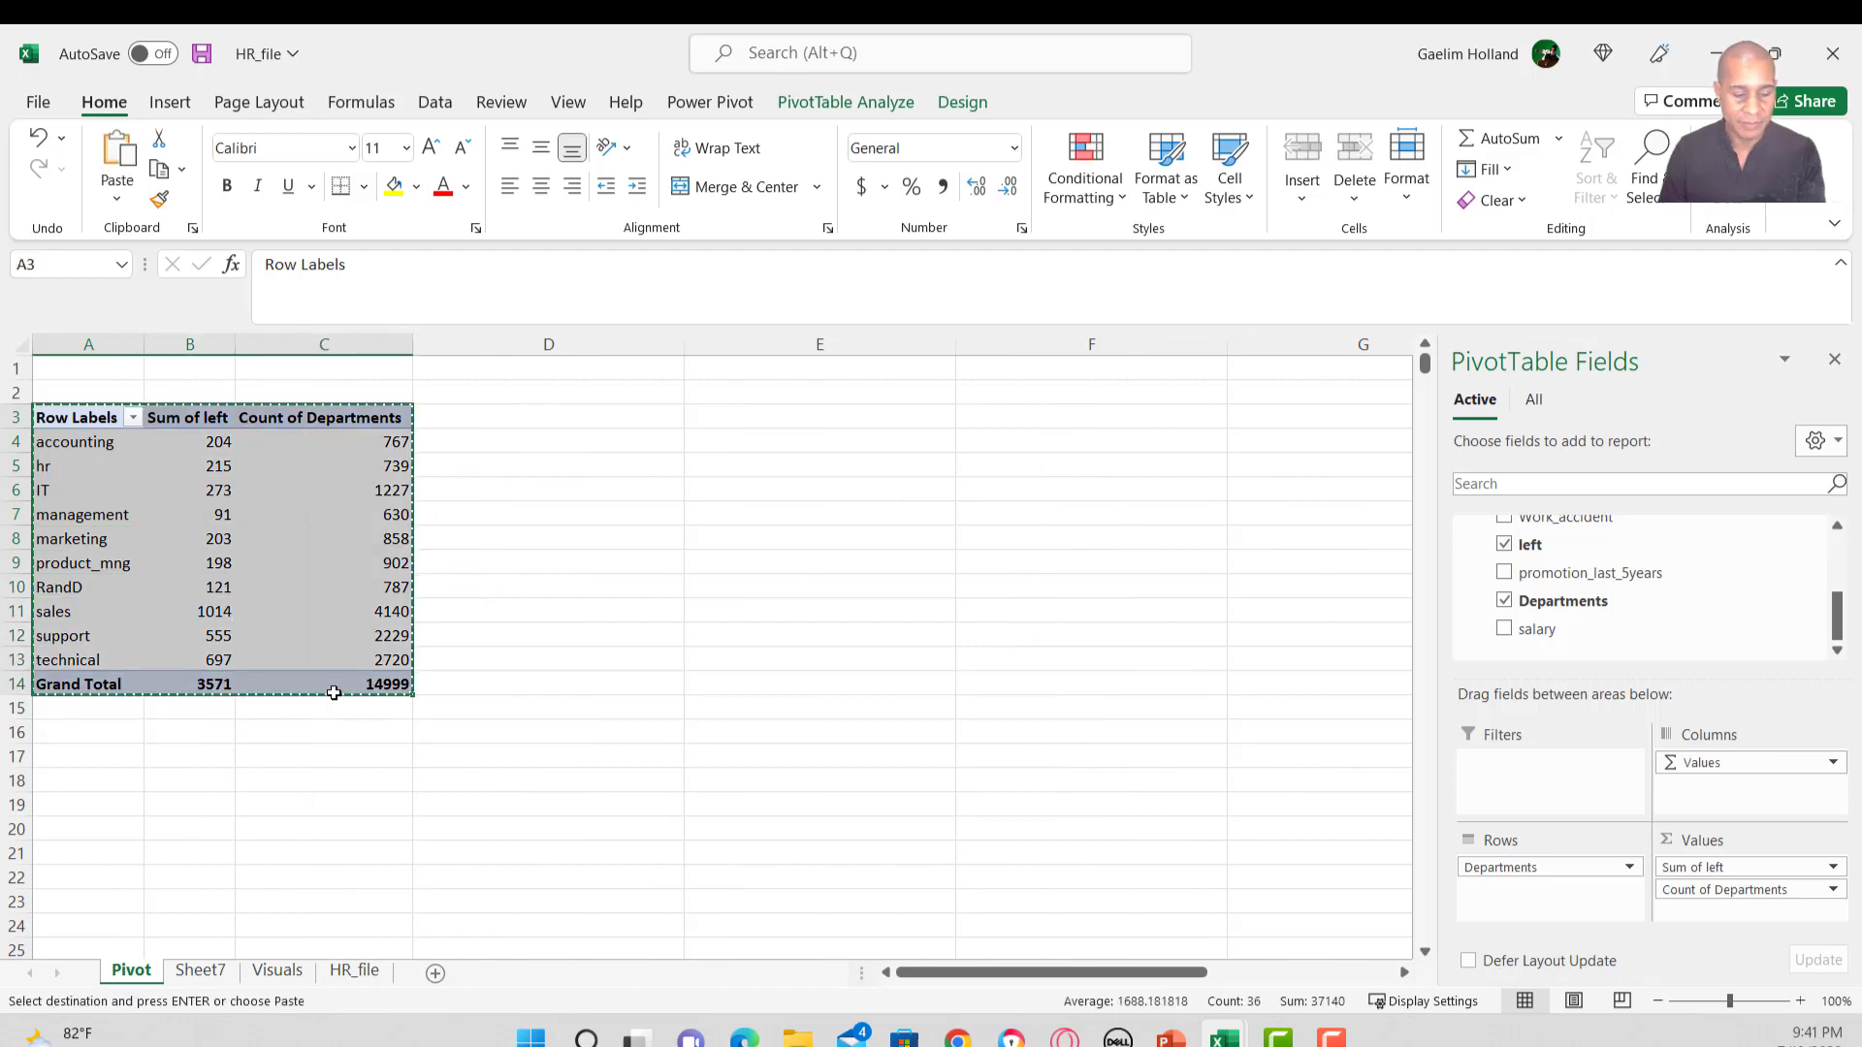
left_click(209, 978)
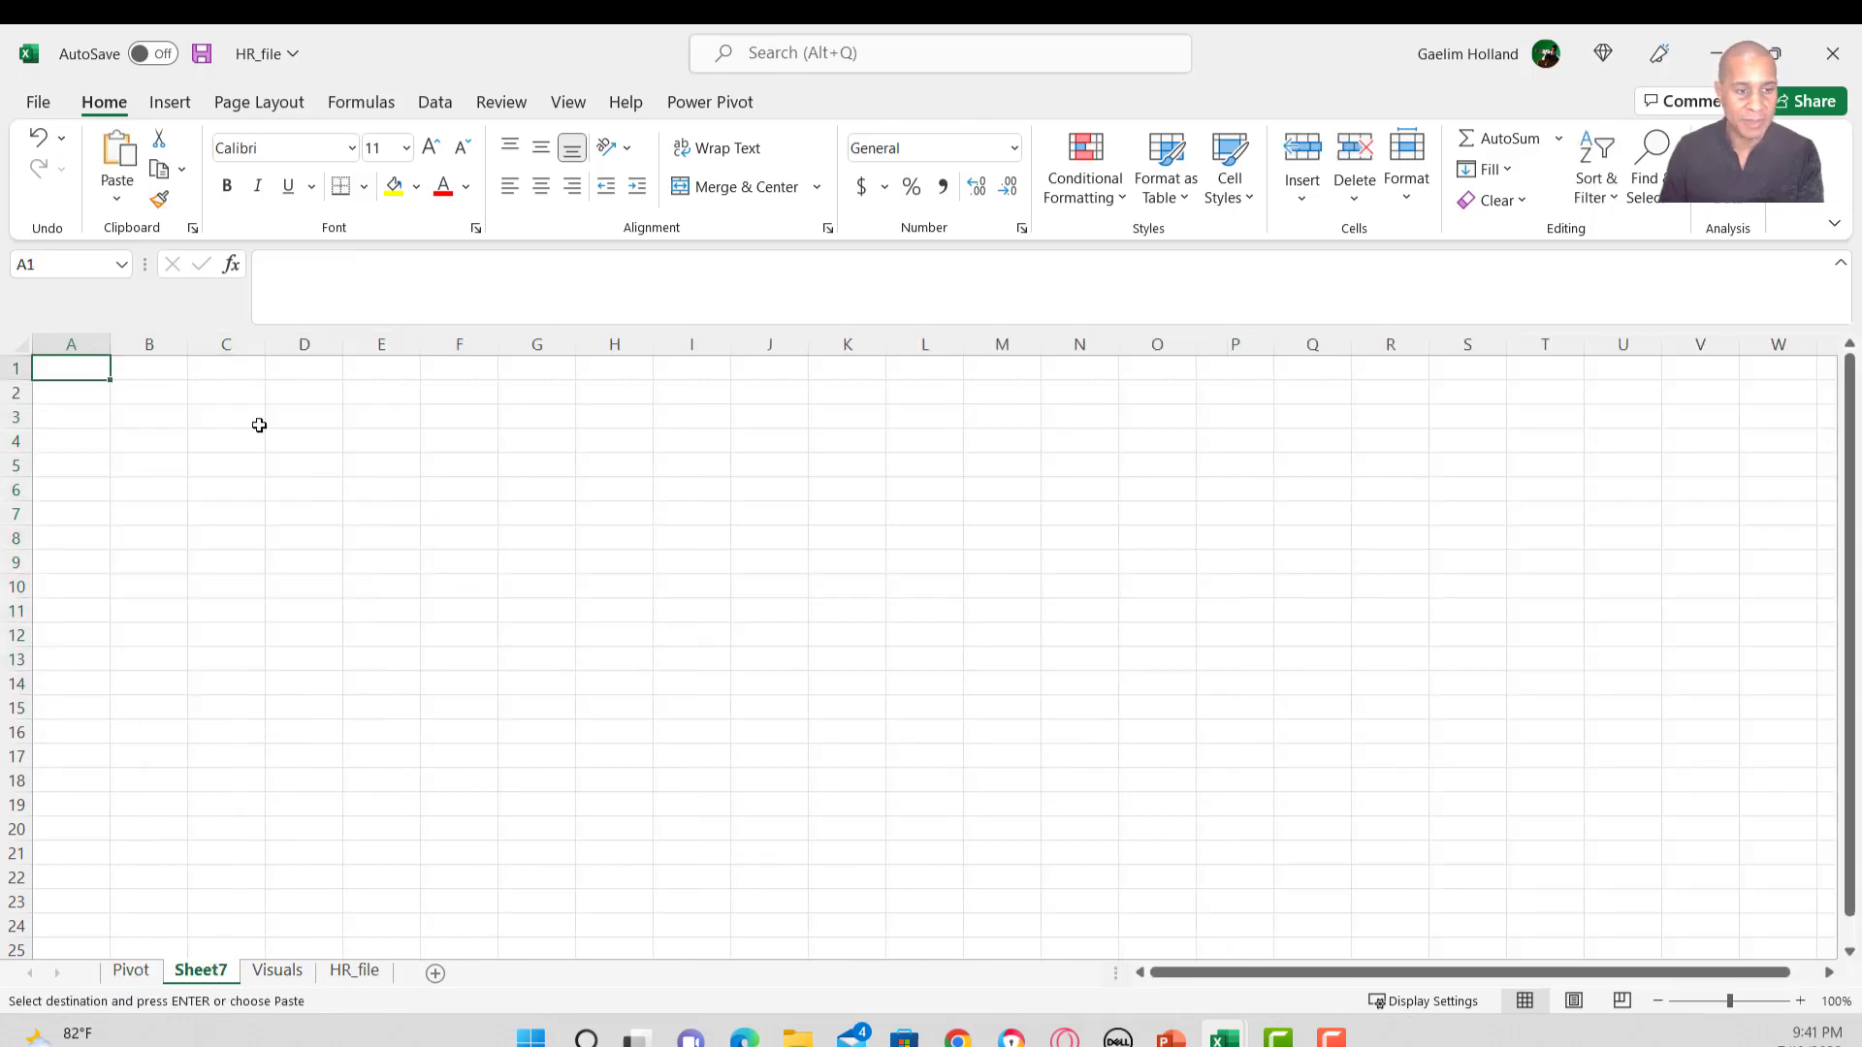
key("ctrl+v")
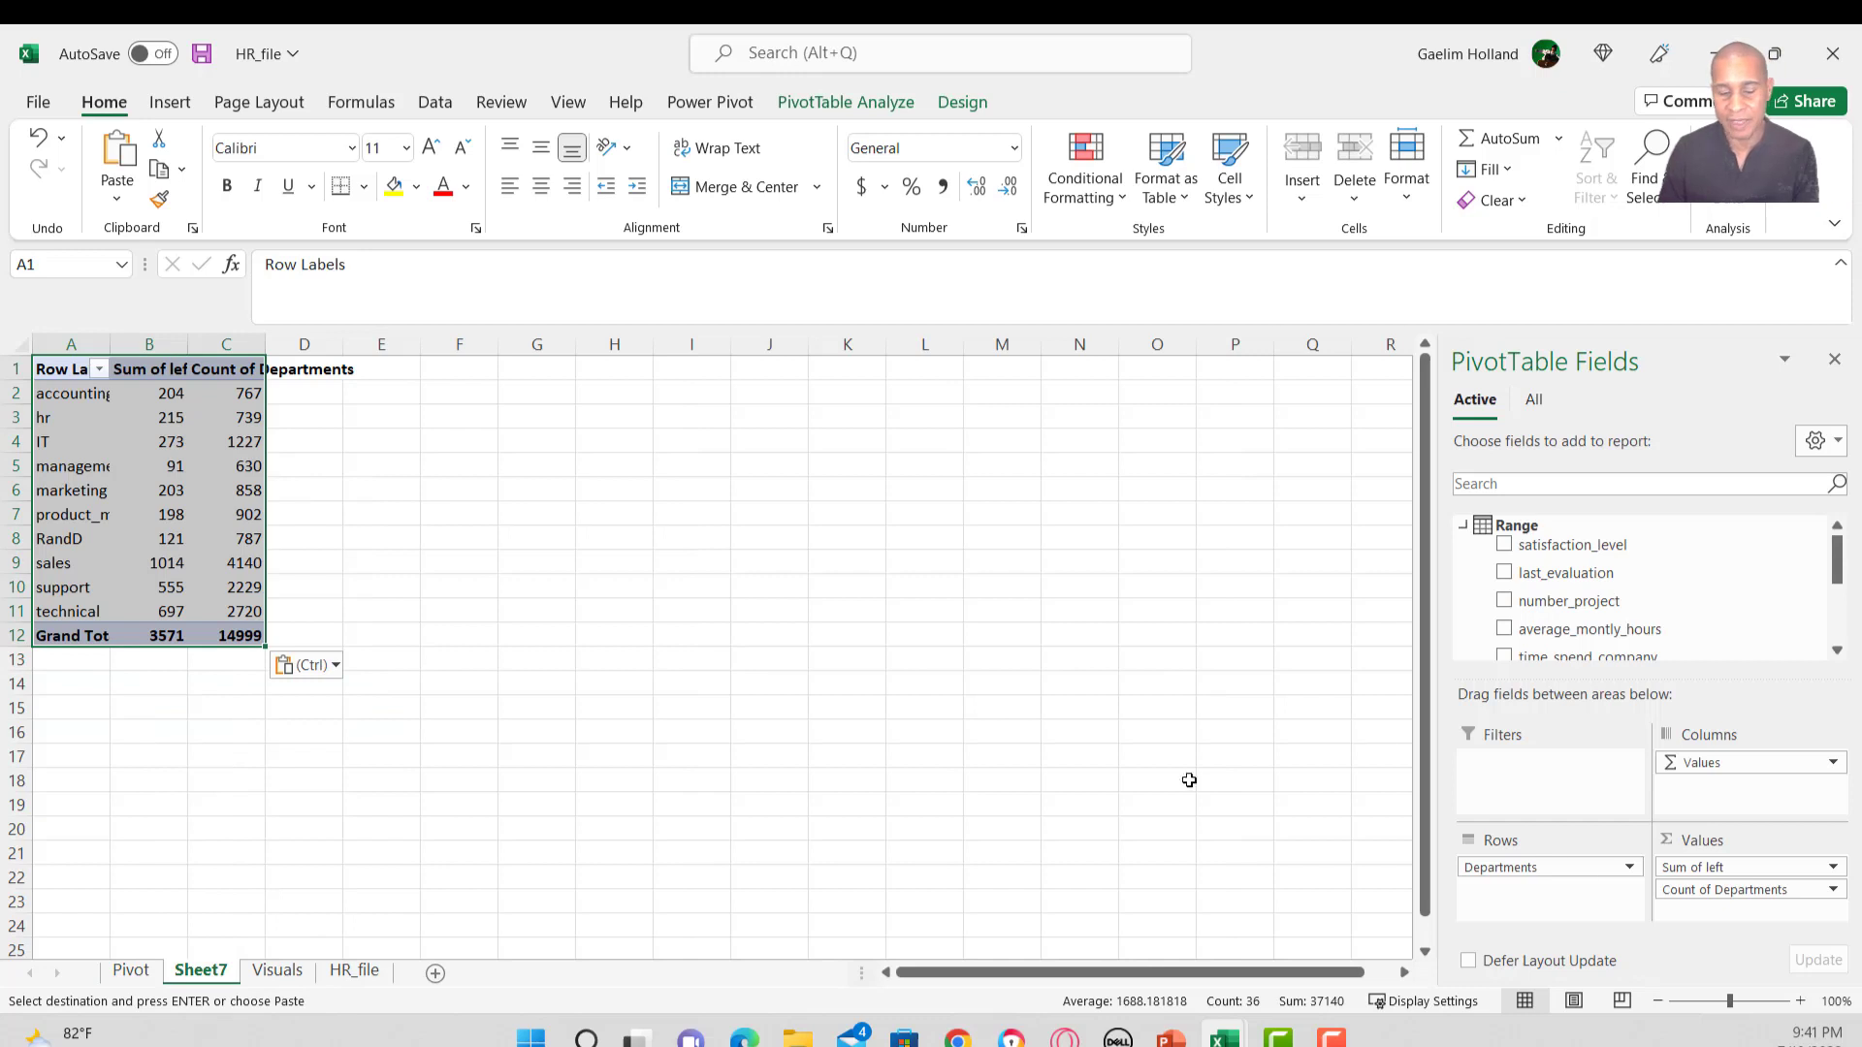
Rename the new sheet holding the pasted pivot table as Pivot2.
double_click(195, 970)
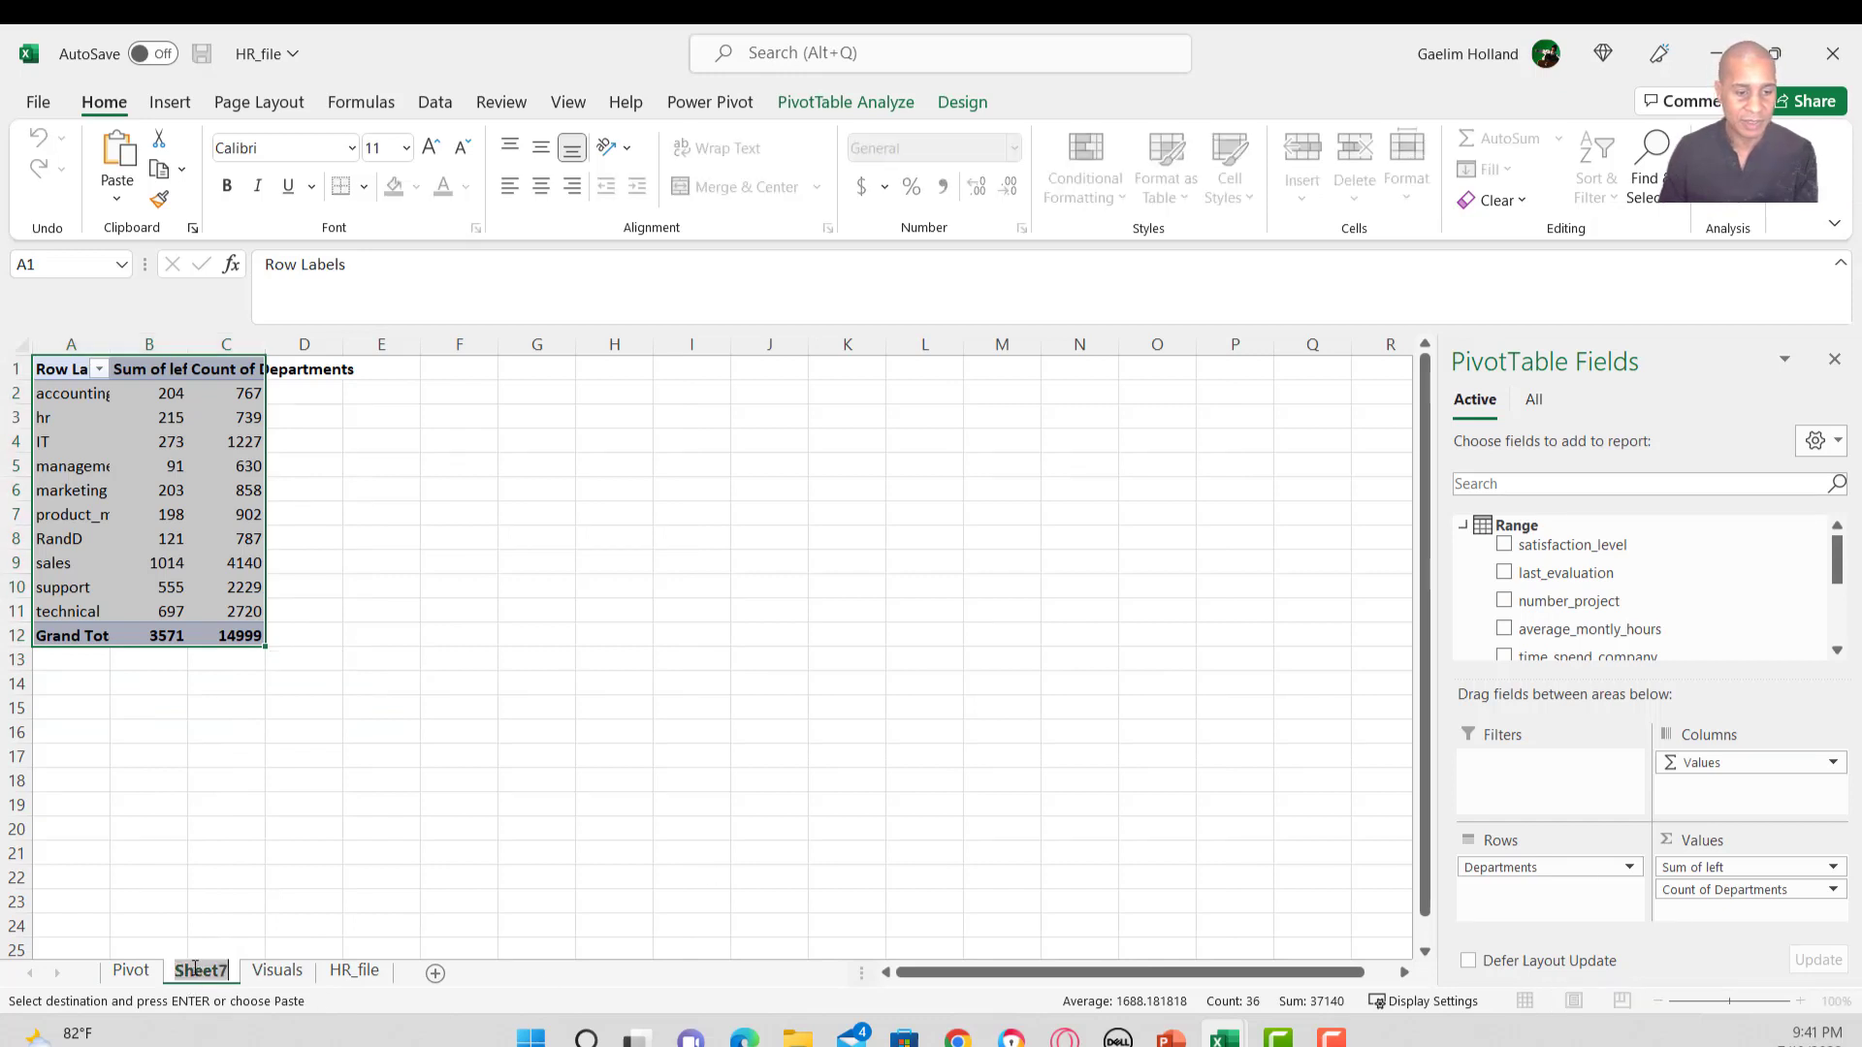
type("Pivot")
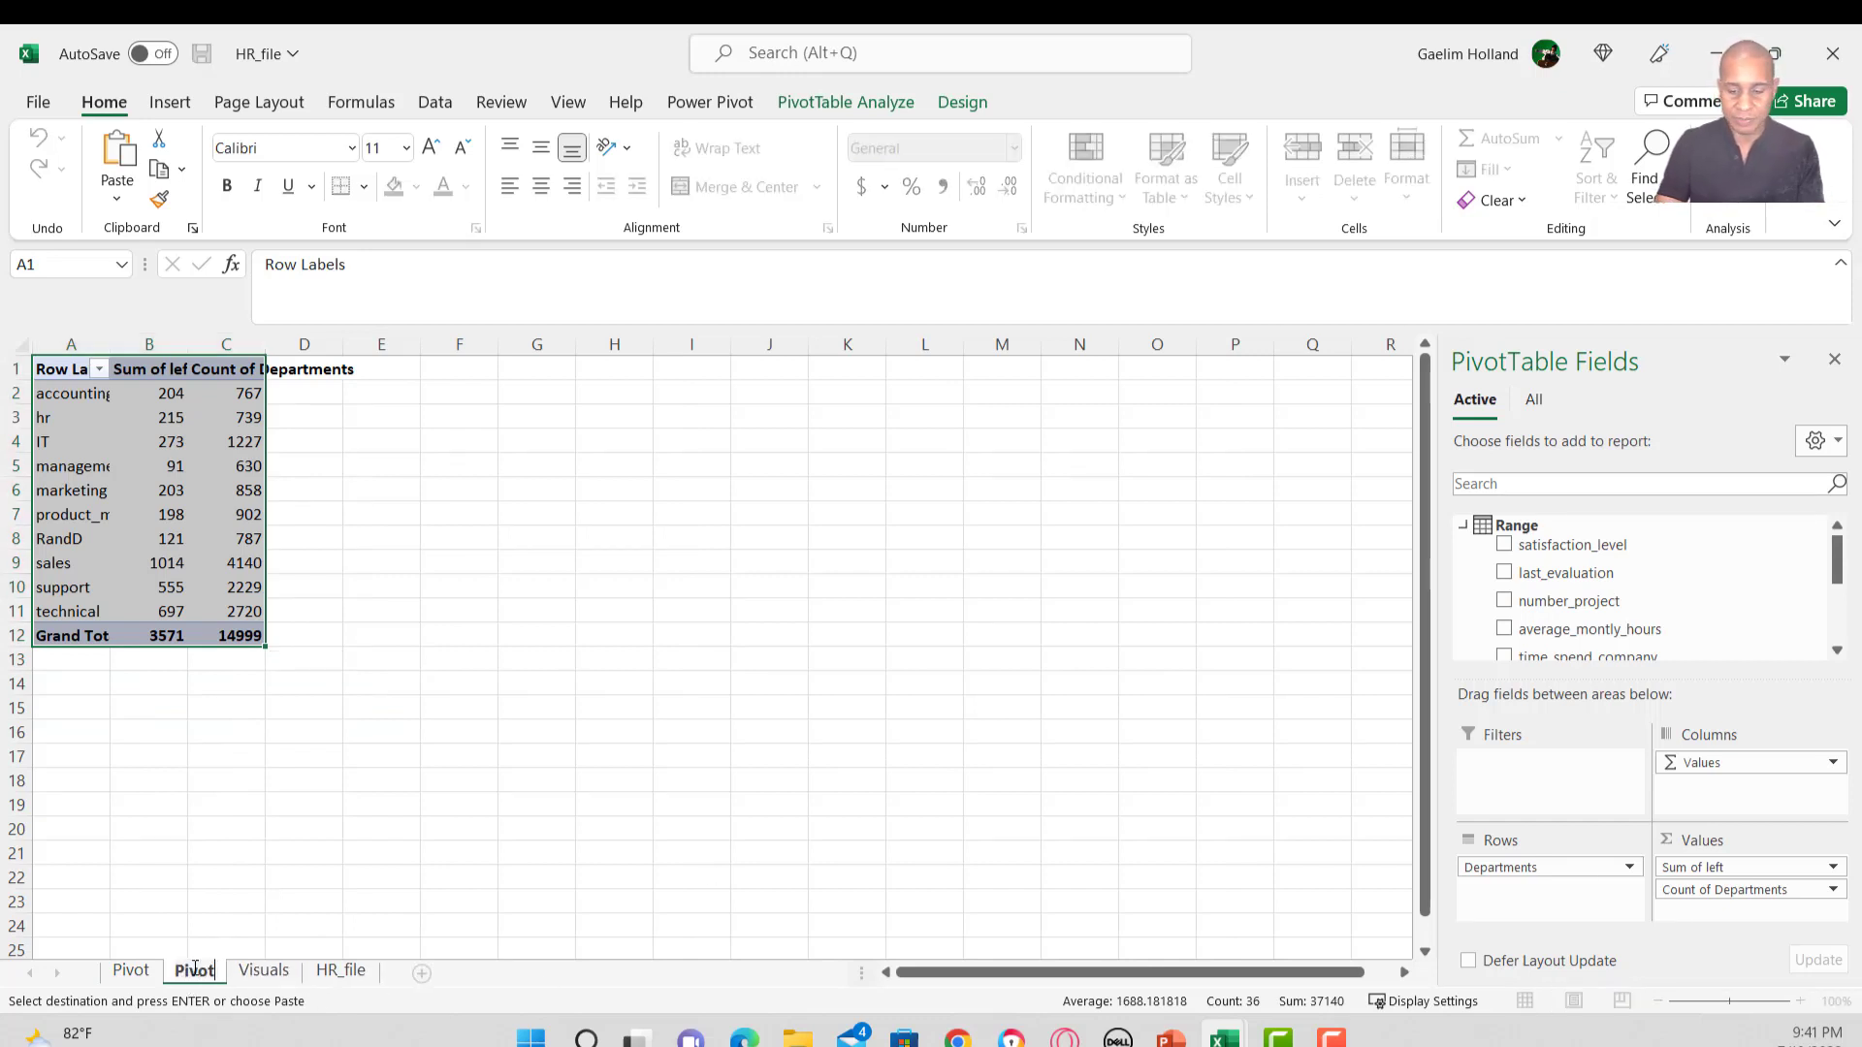
key("Return")
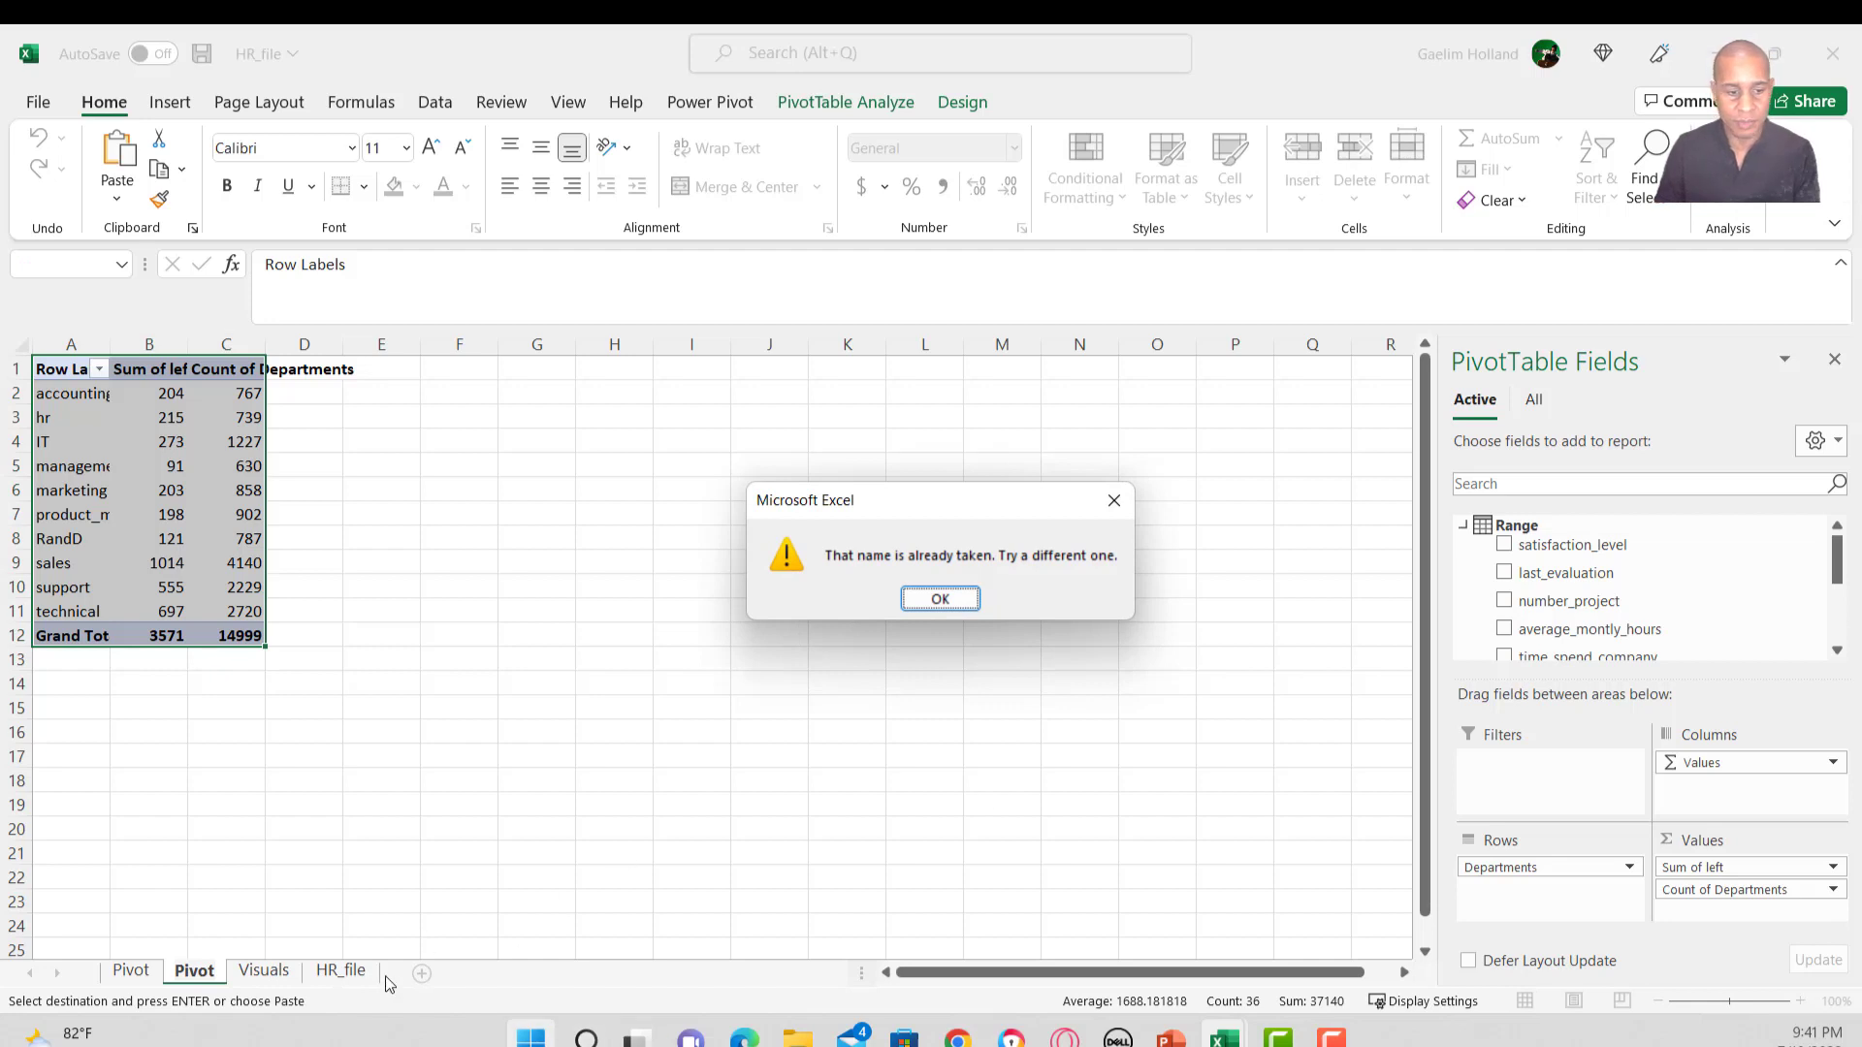
left_click(933, 598)
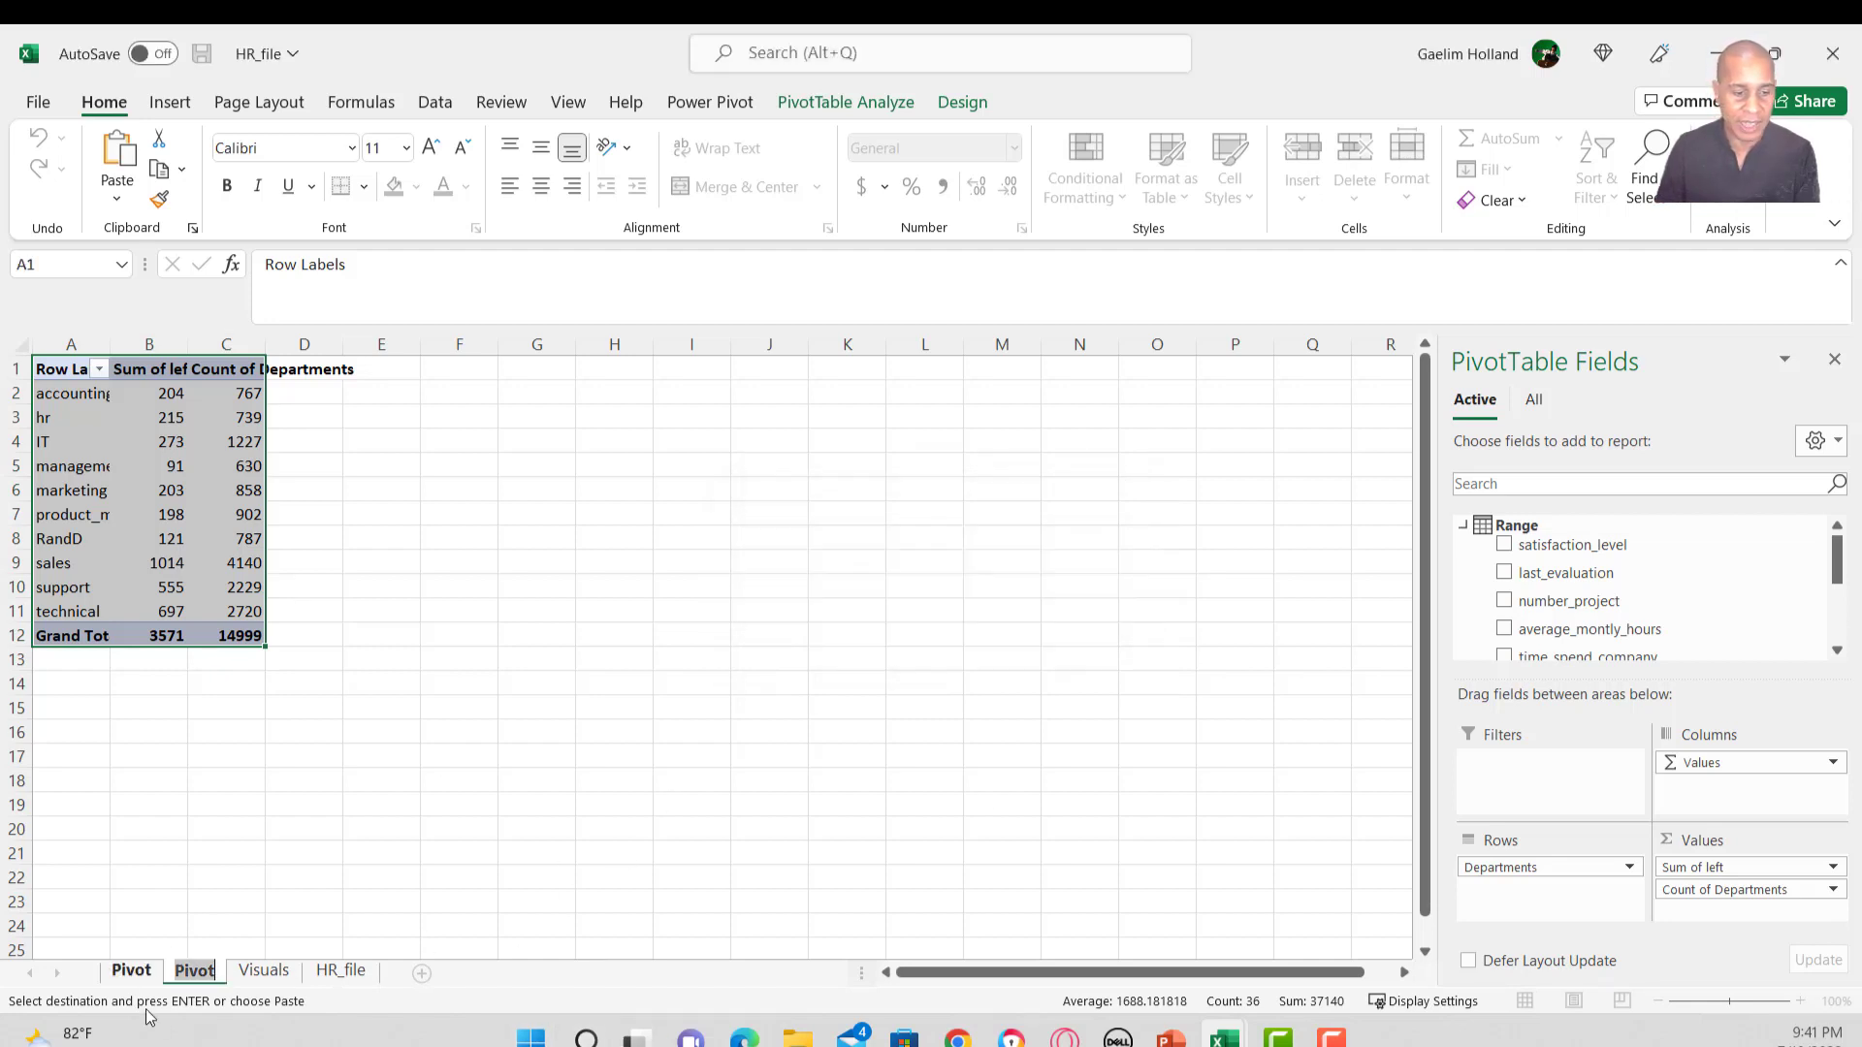
left_click(215, 970)
type("2")
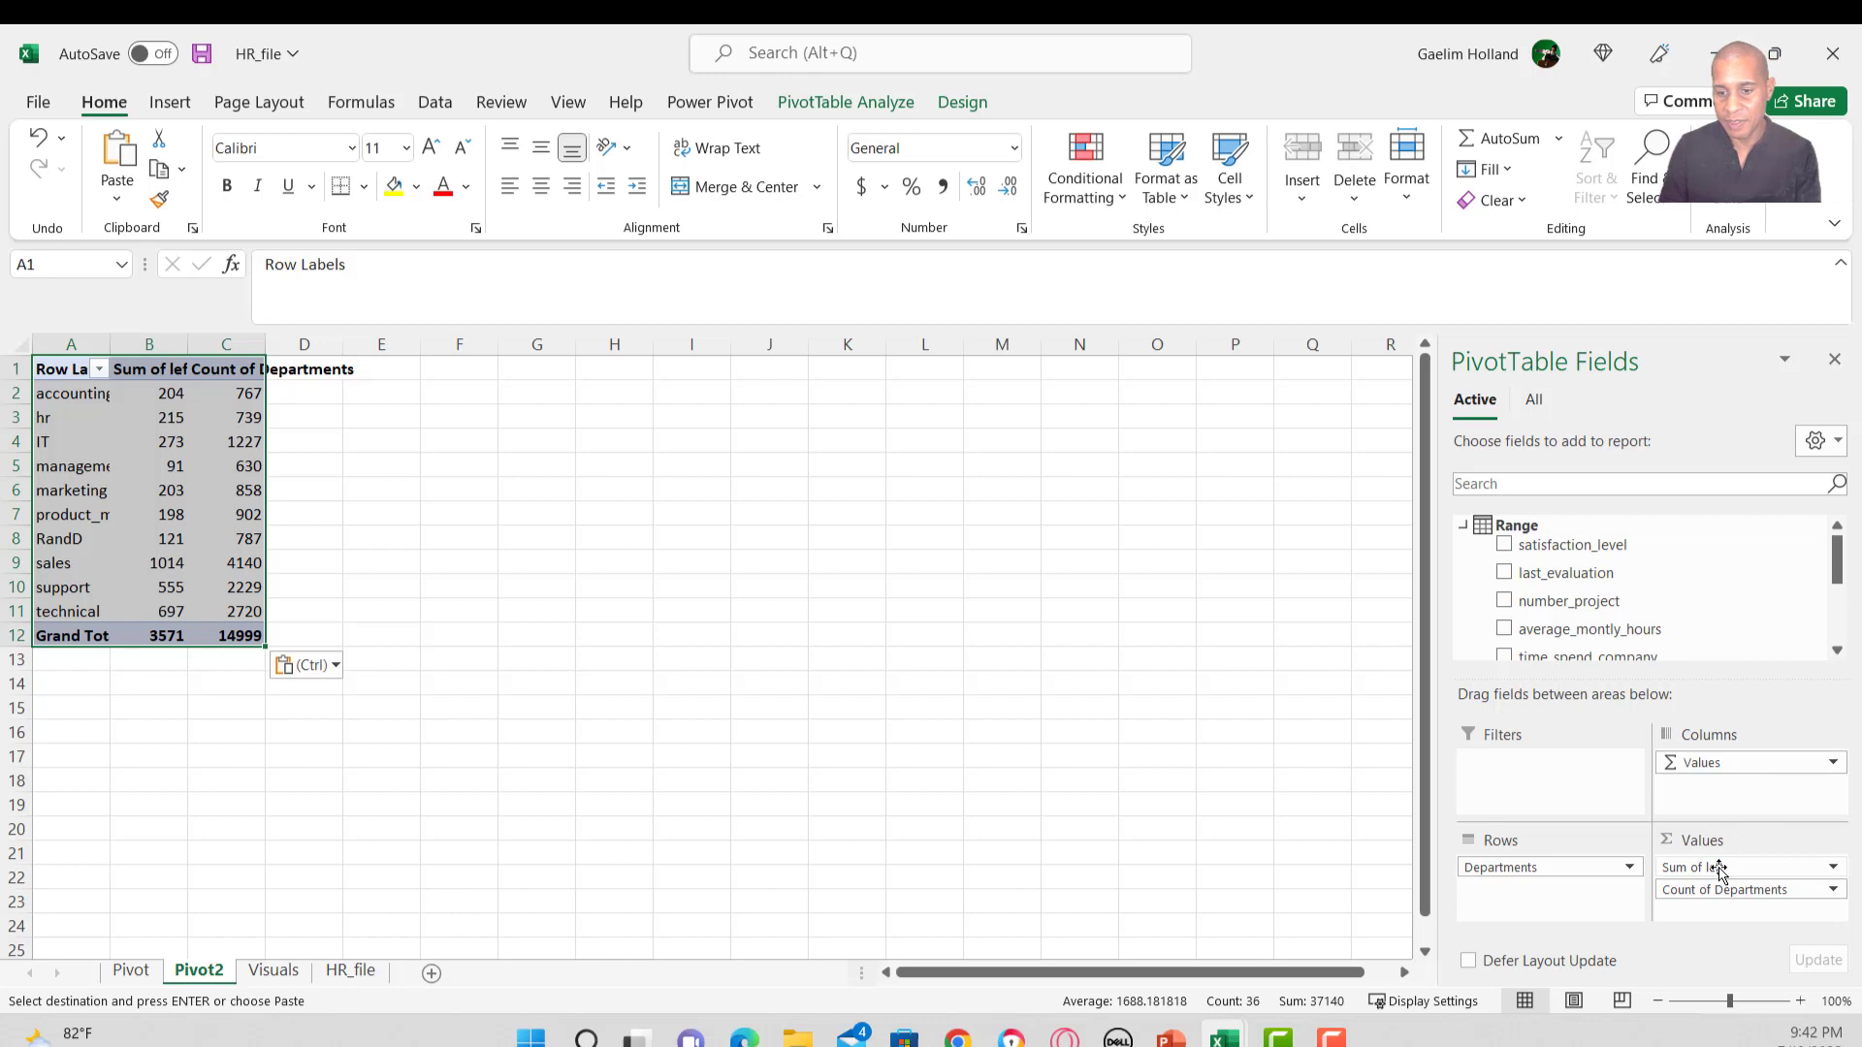
Remove Sum of left and Count of Departments from the Pivot2 pivot table's values and add salary as its column field.
left_click_drag(1720, 870, 1197, 784)
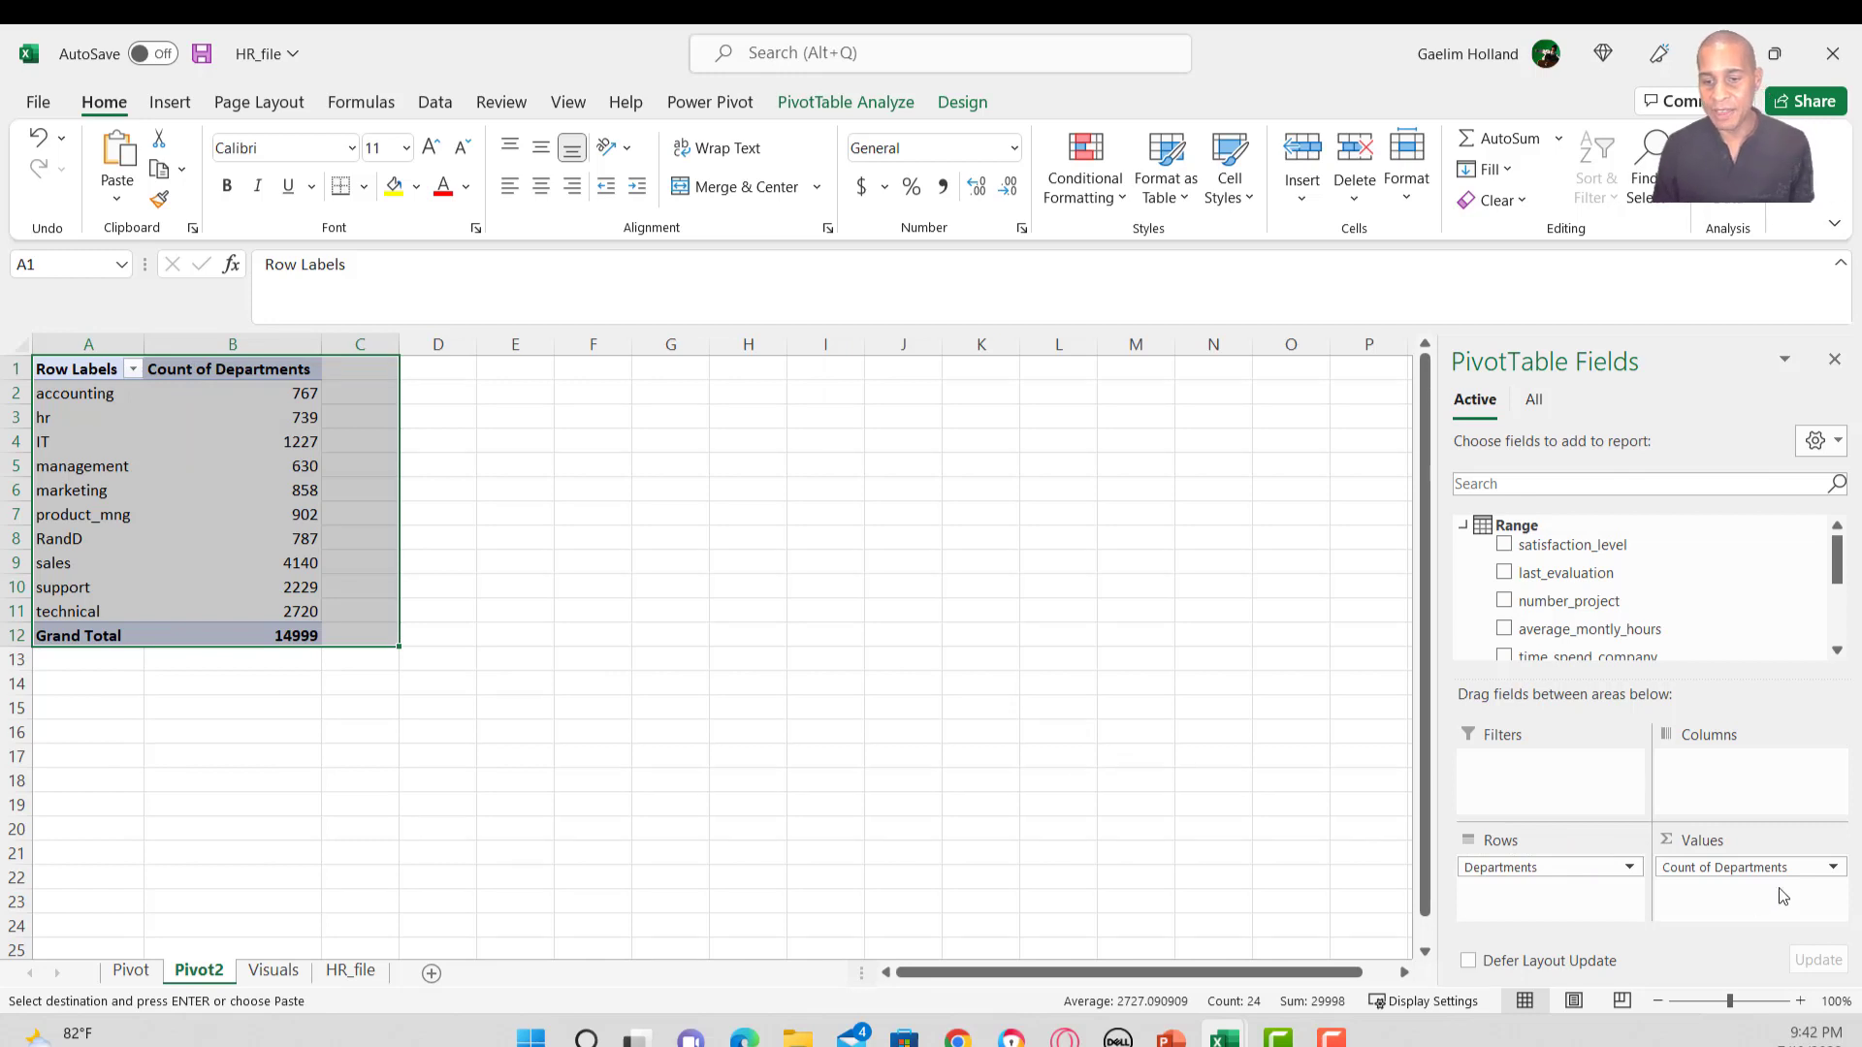
left_click_drag(1775, 870, 1359, 786)
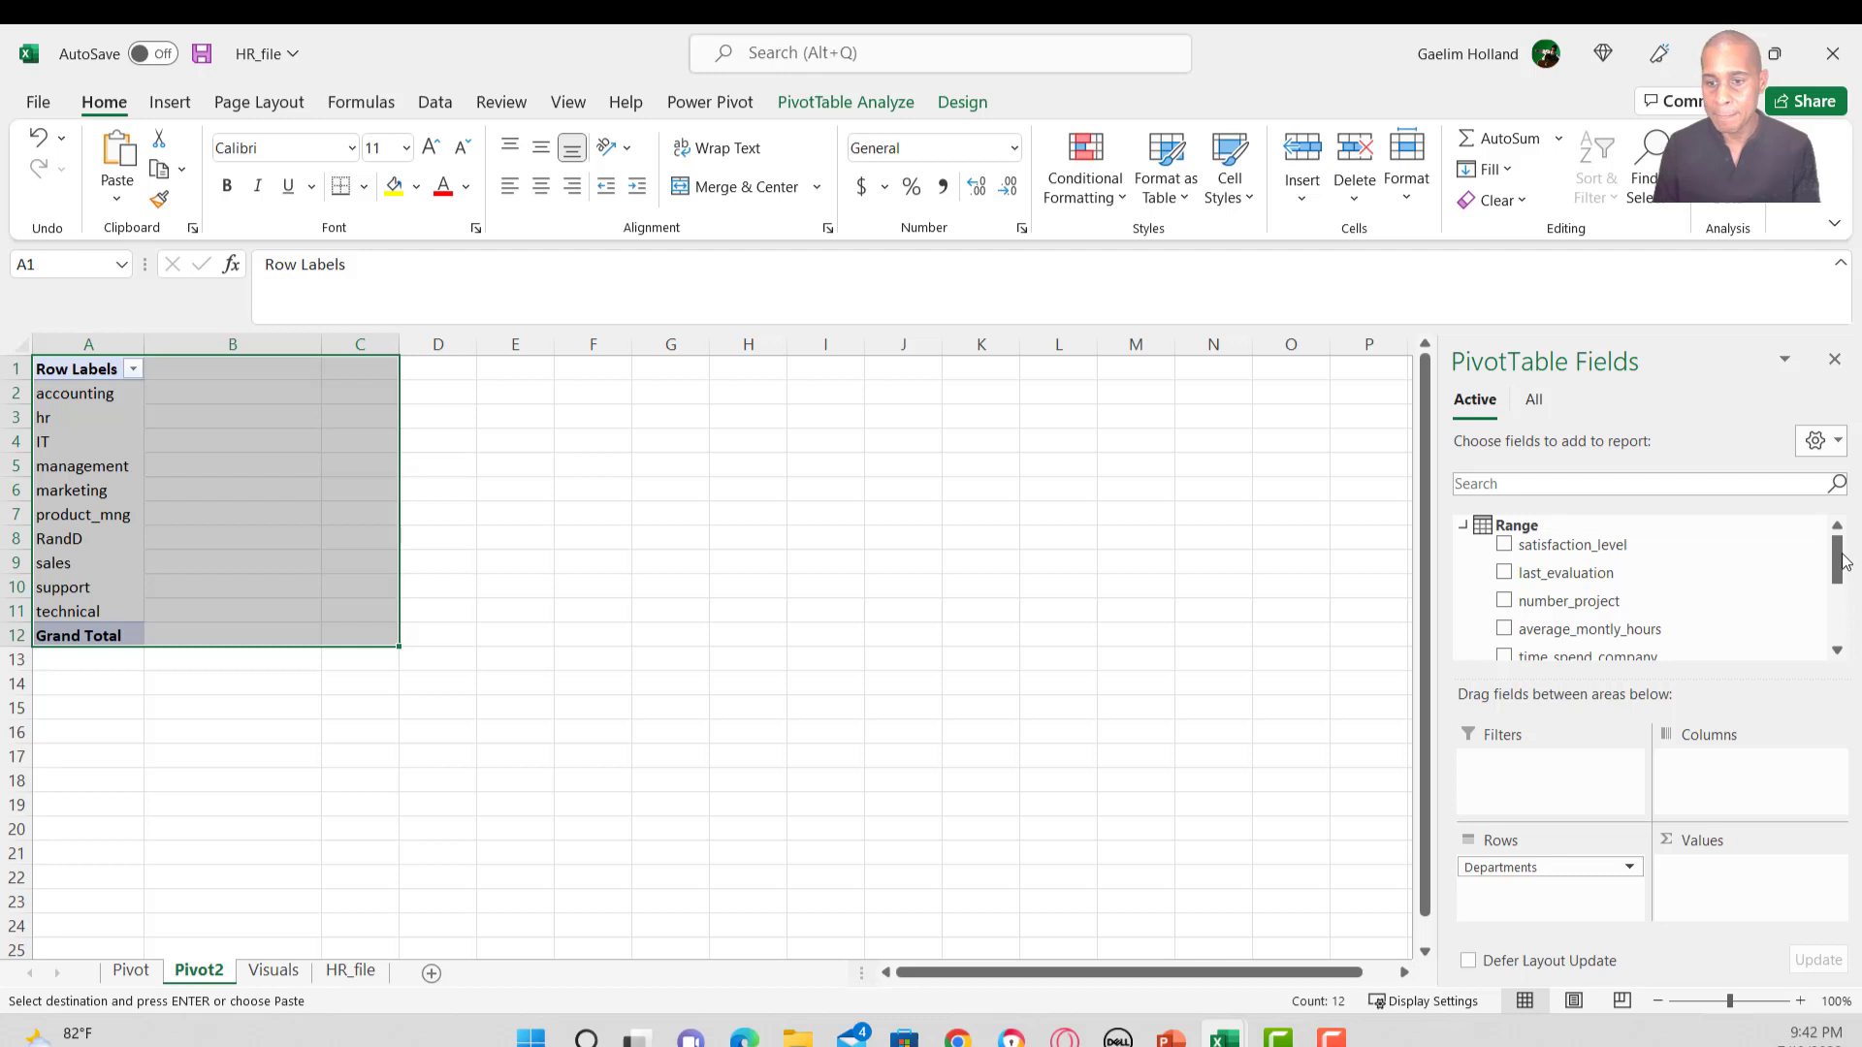
left_click_drag(1836, 569, 1823, 632)
left_click_drag(1546, 631, 1735, 820)
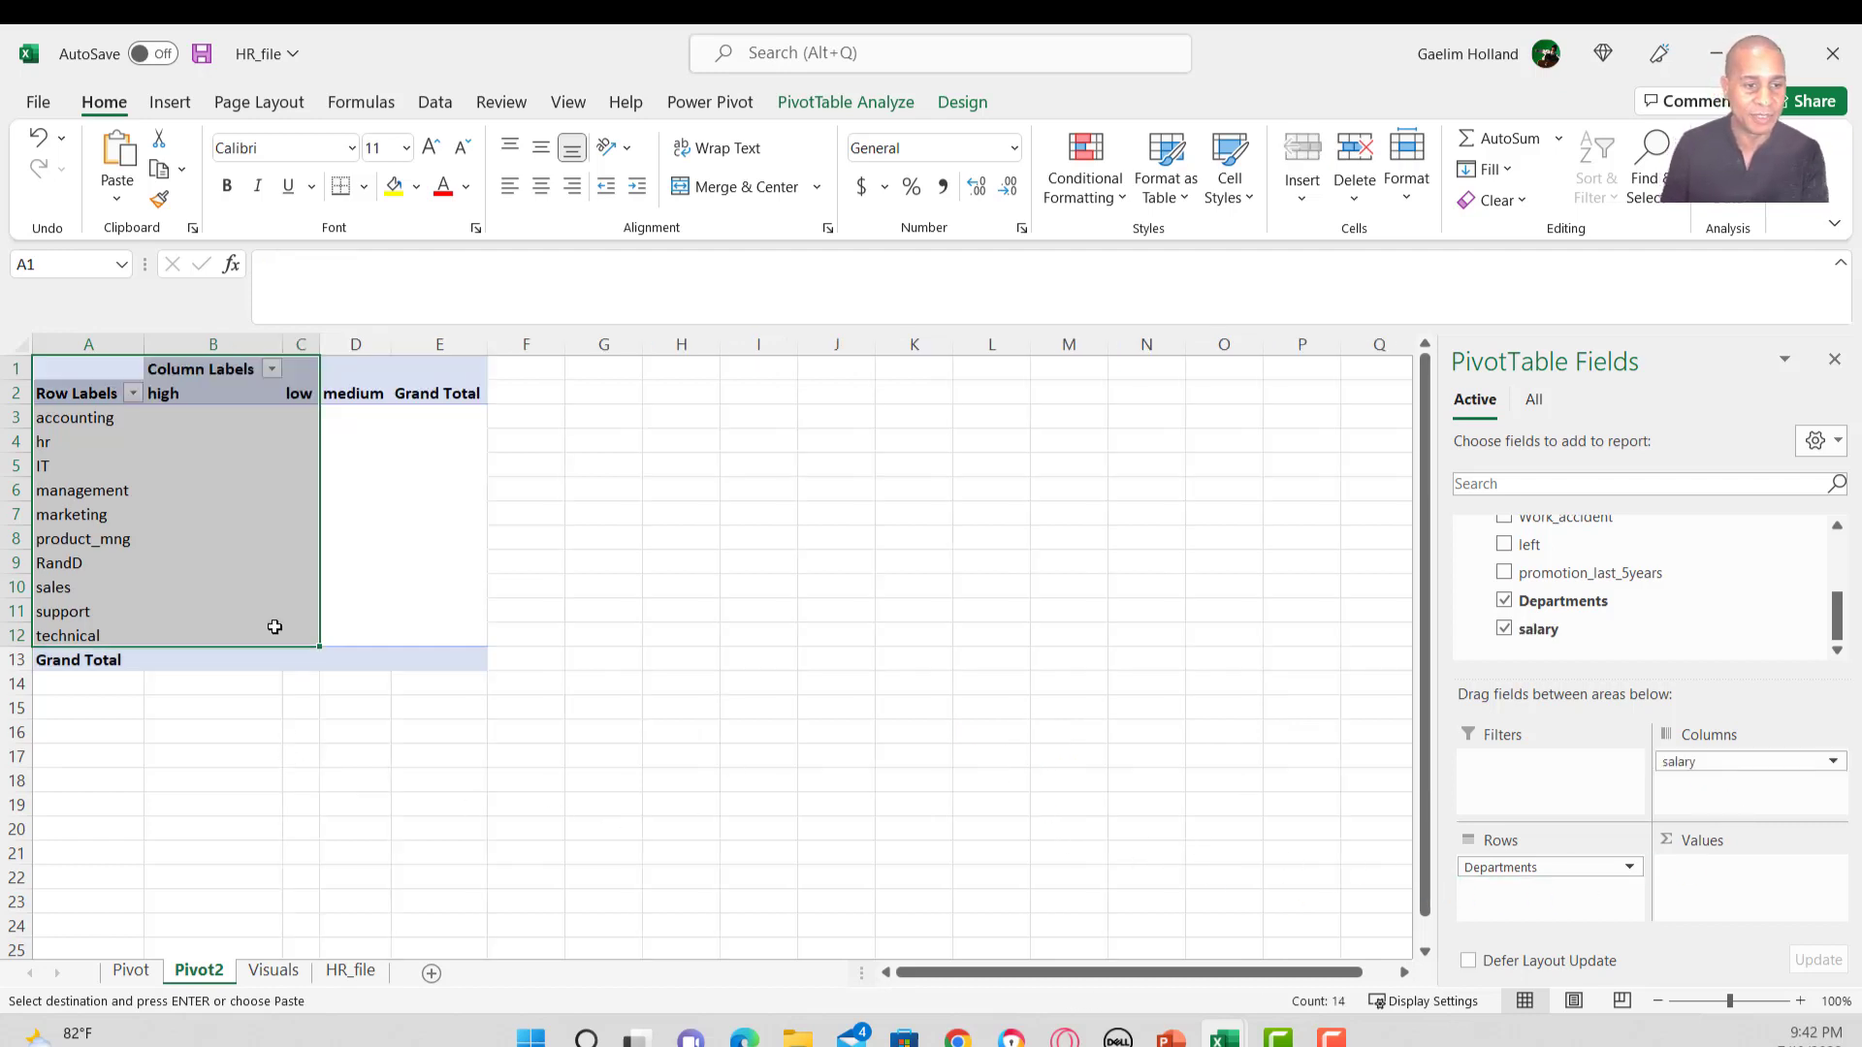
left_click(173, 415)
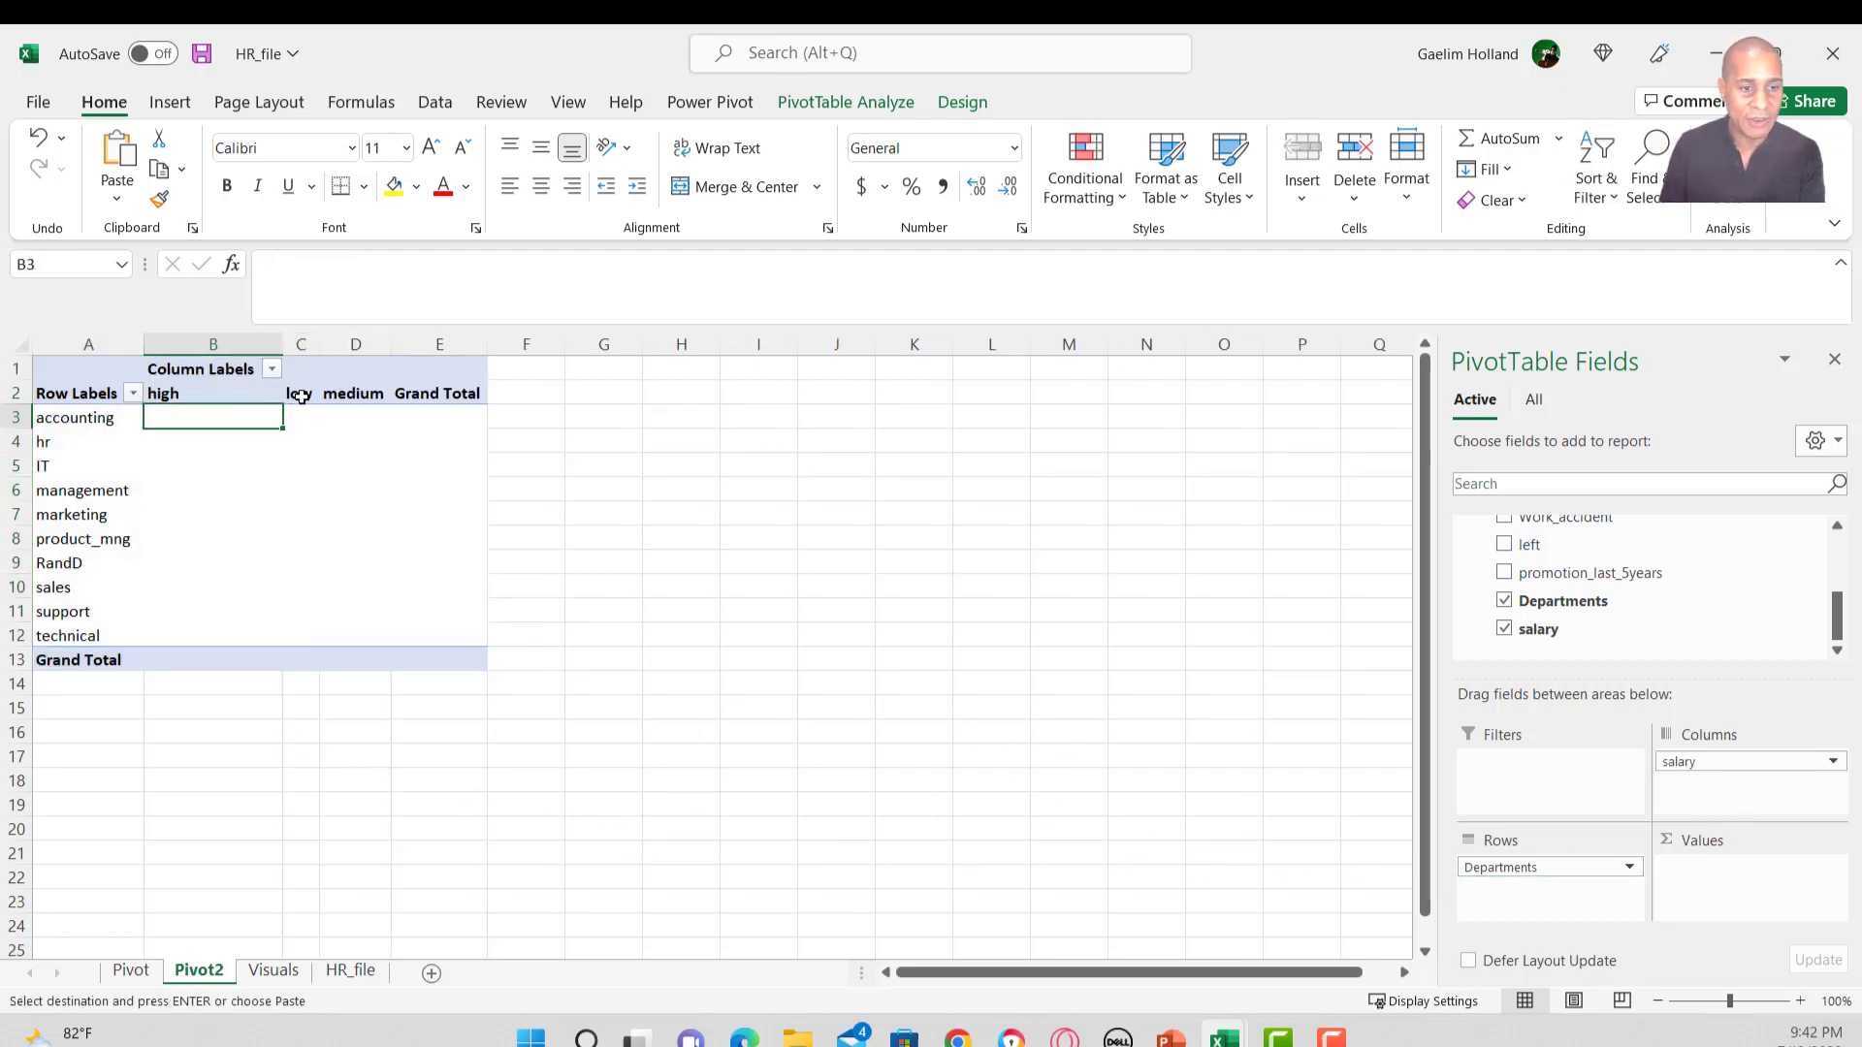
left_click(355, 393)
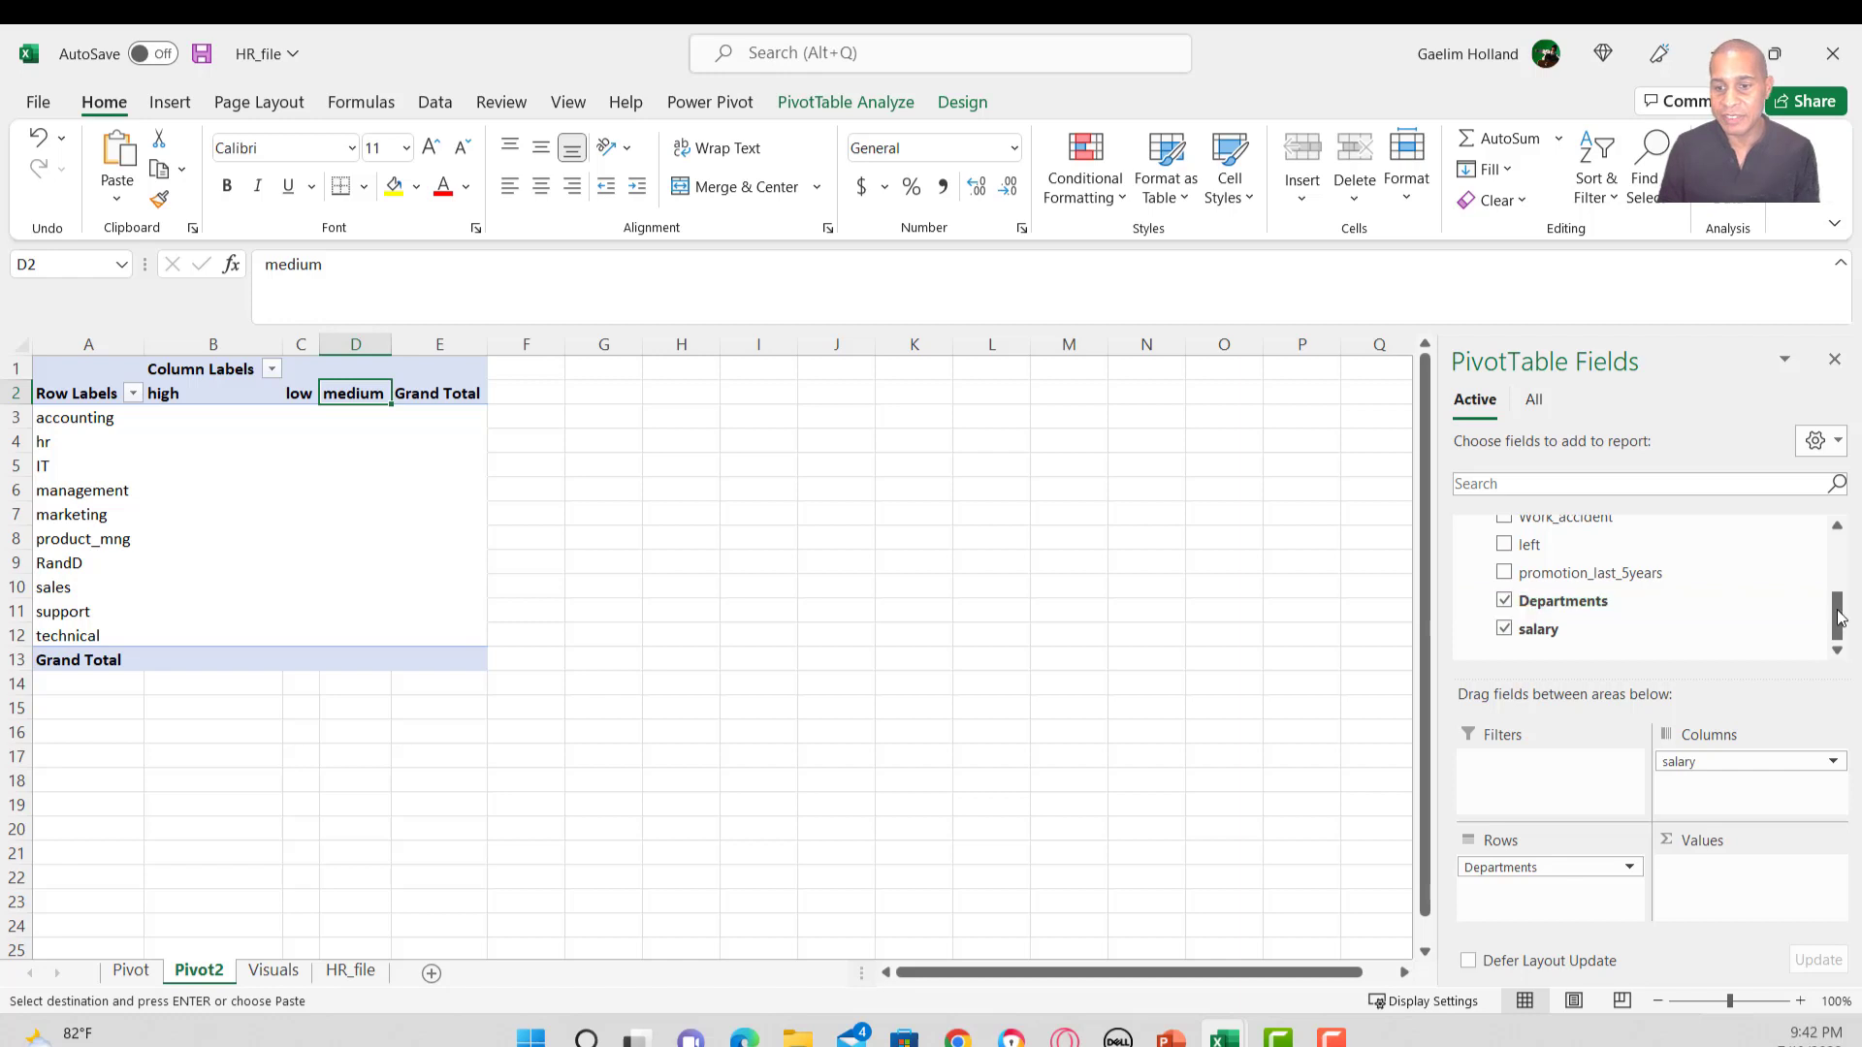
Add salary to the Pivot2 pivot table's values as a count and show it as % of Row Total.
left_click_drag(1612, 640, 1734, 900)
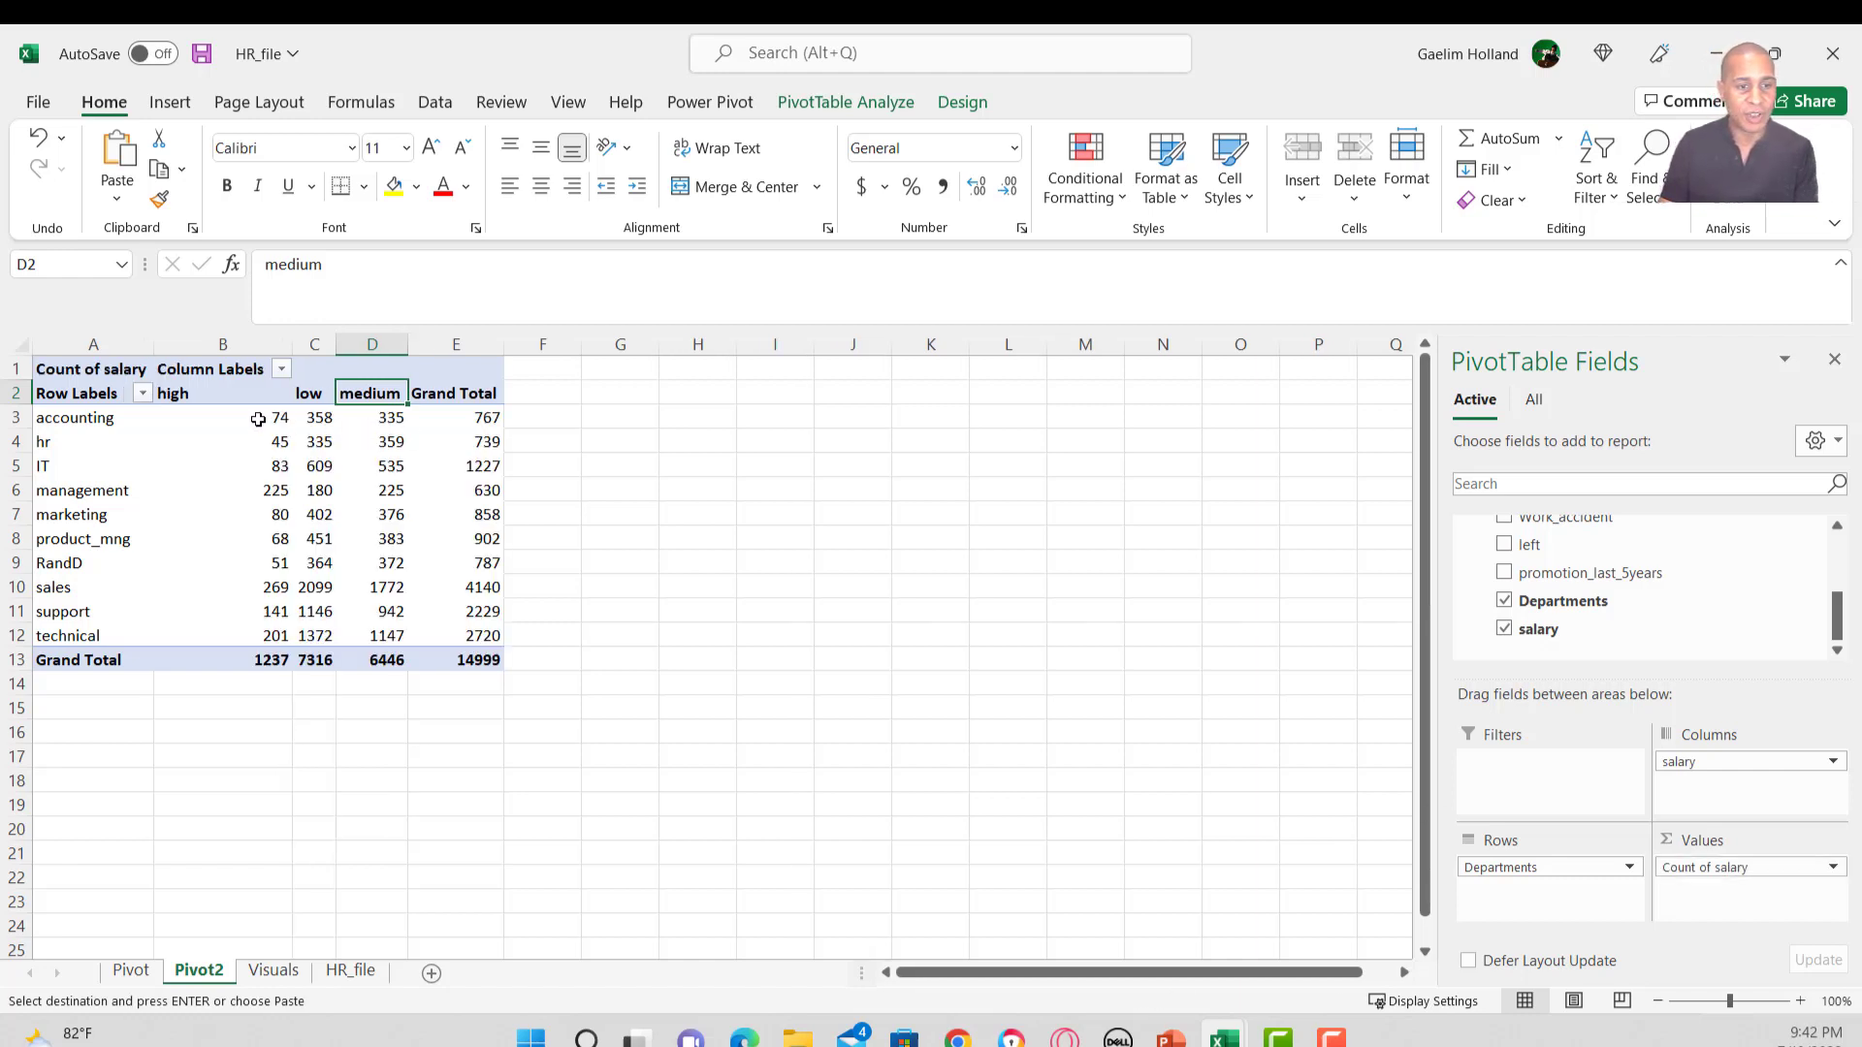
left_click_drag(260, 419, 343, 645)
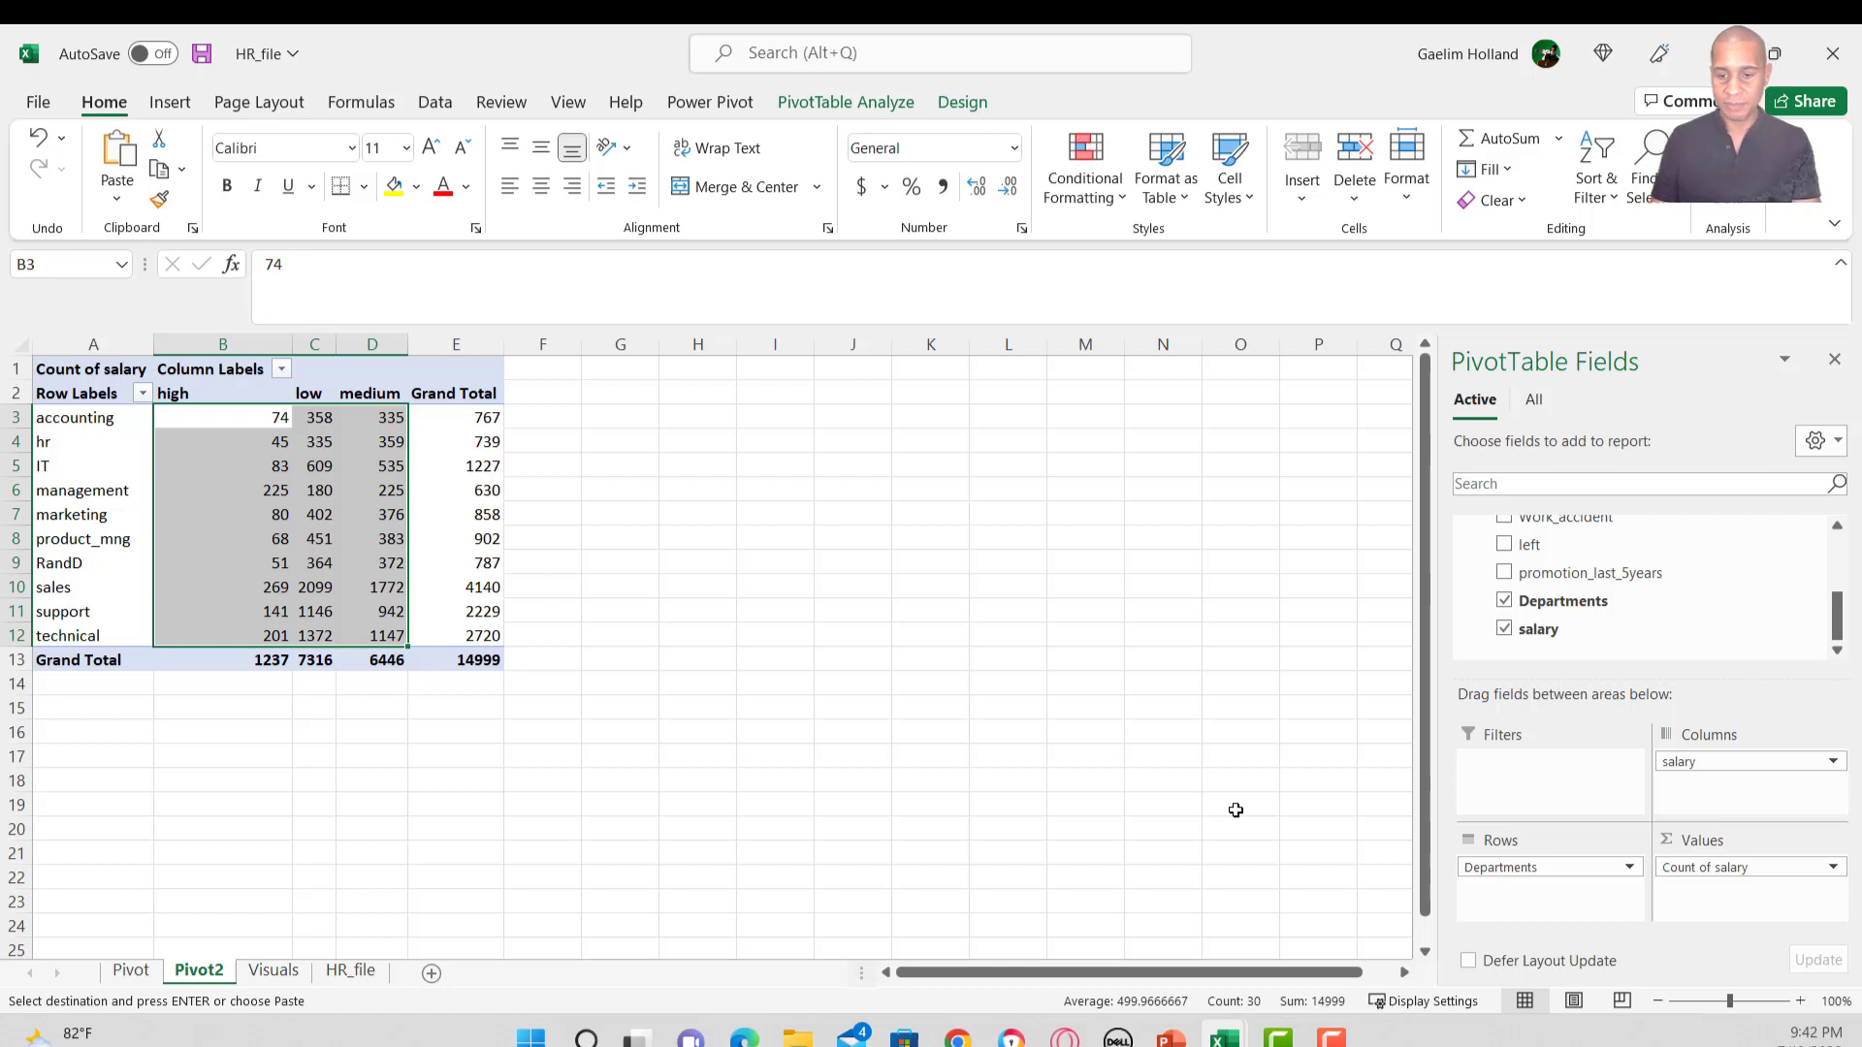
left_click(1832, 867)
left_click(1784, 844)
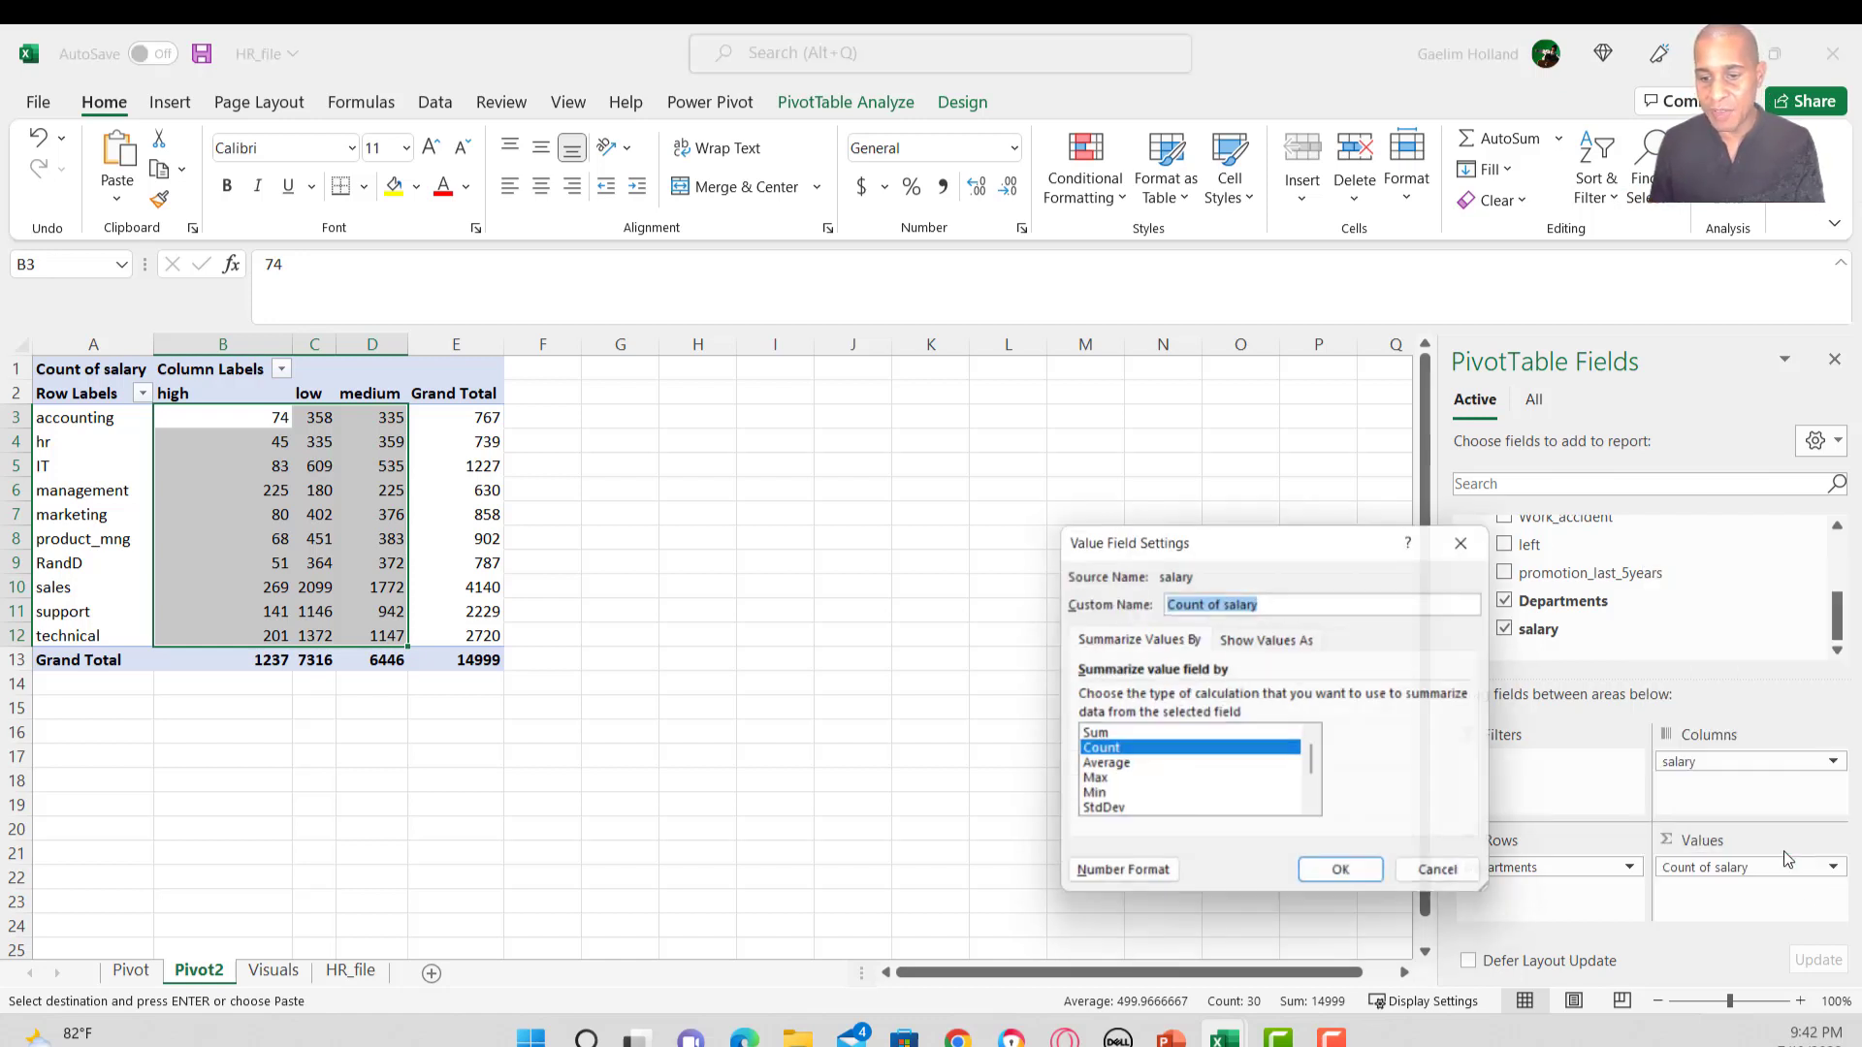
left_click(1239, 642)
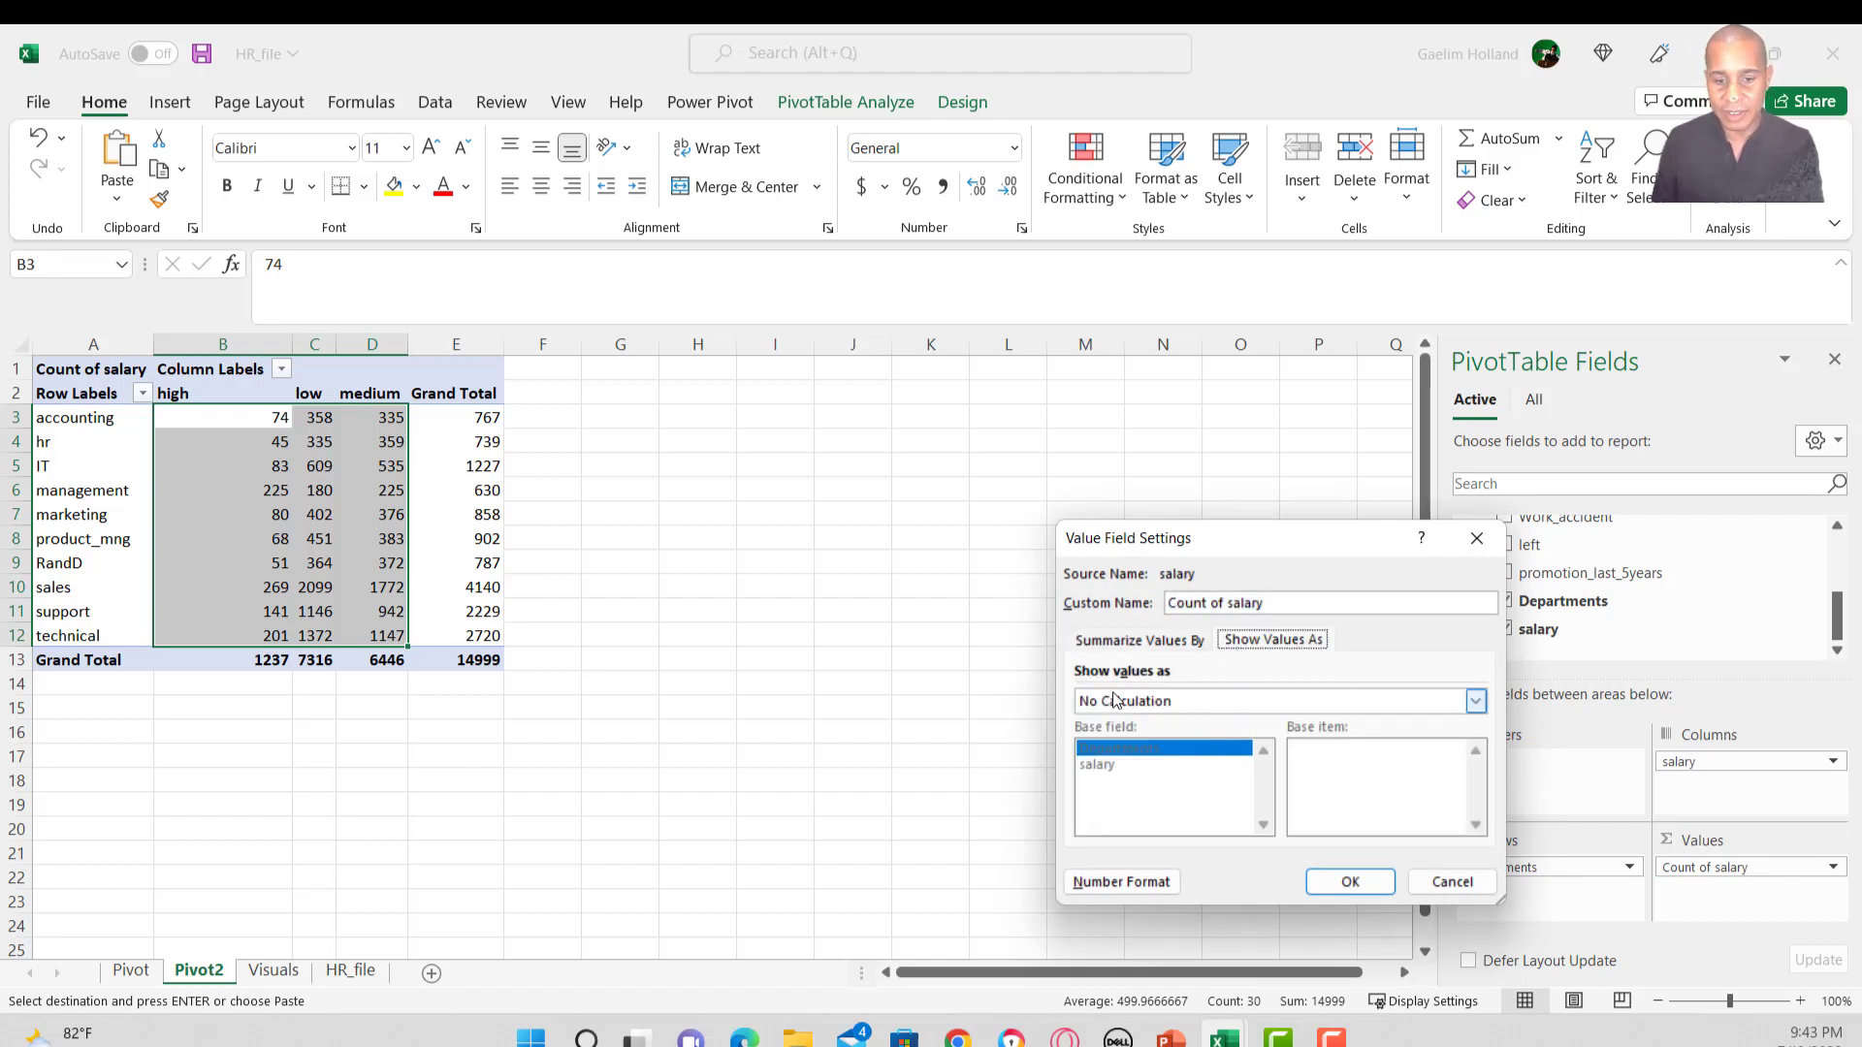
left_click(1472, 704)
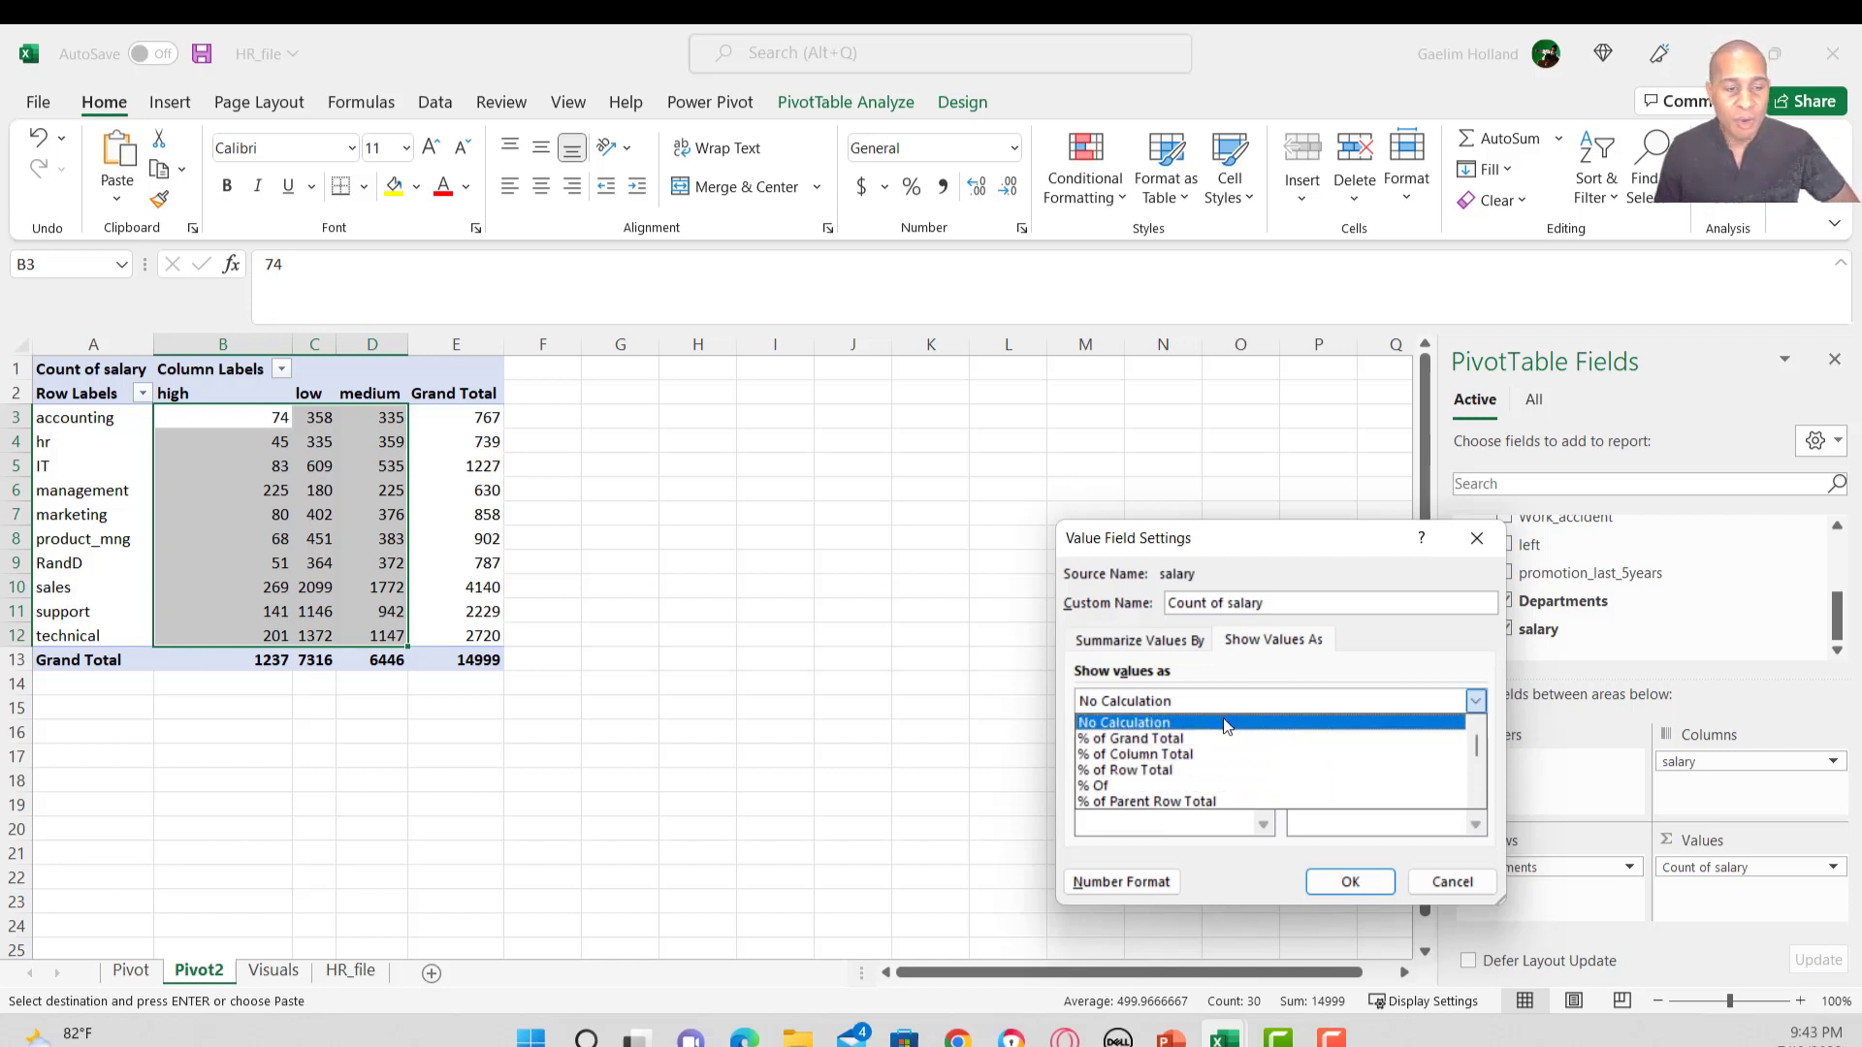
left_click(1224, 772)
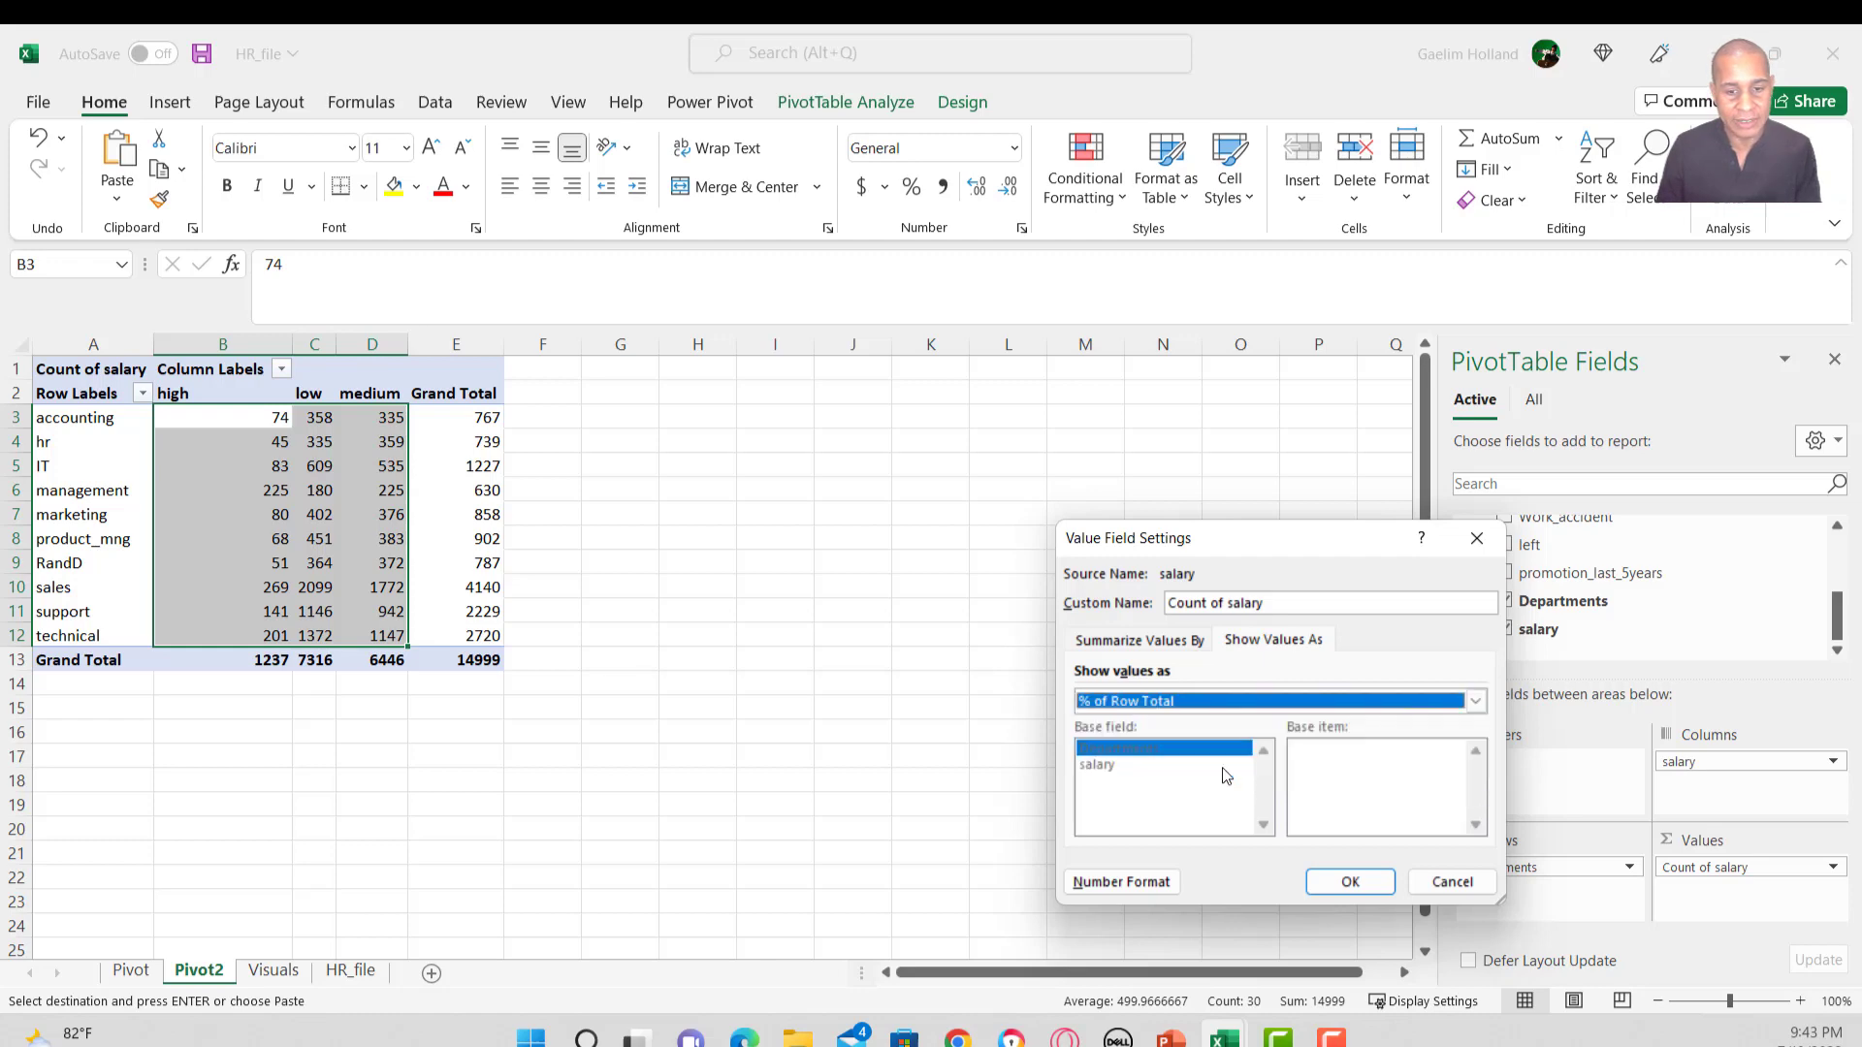
left_click(1342, 881)
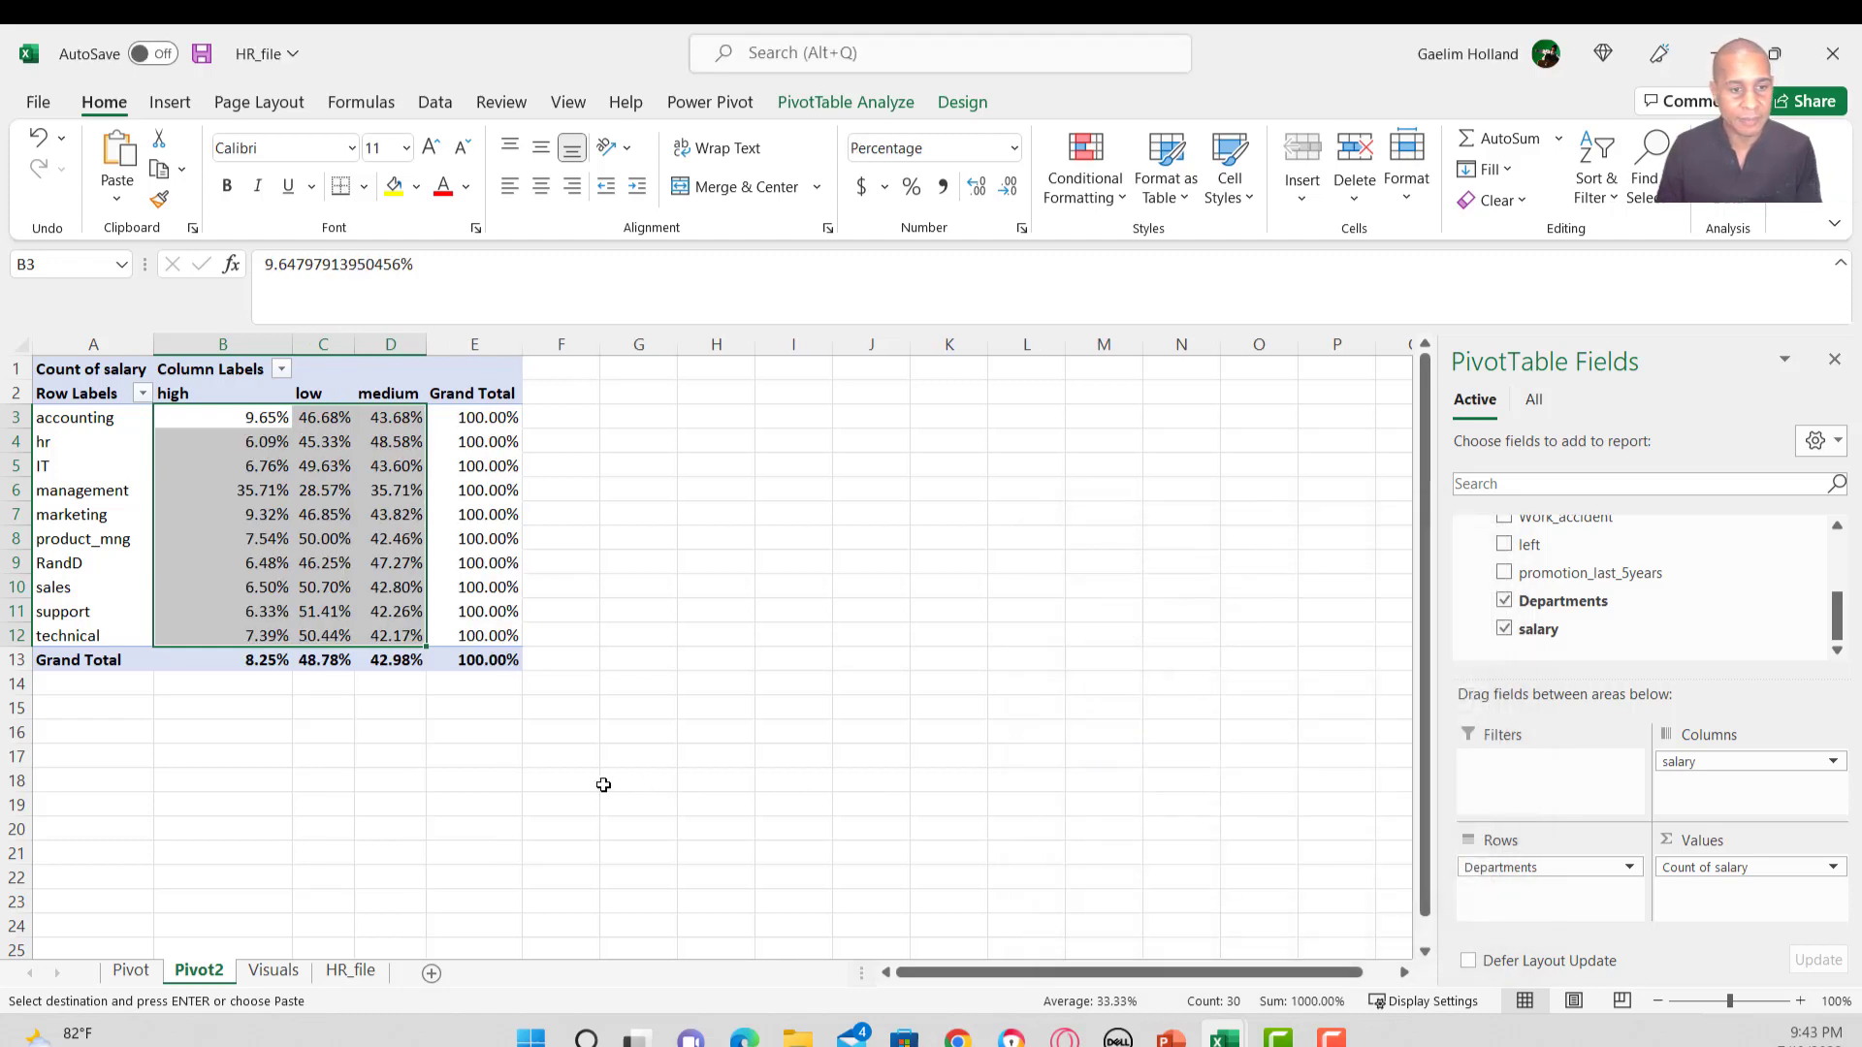
Copy range A2:D13 of the Pivot2 pivot table, leaving out the Grand Total column.
left_click(392, 587)
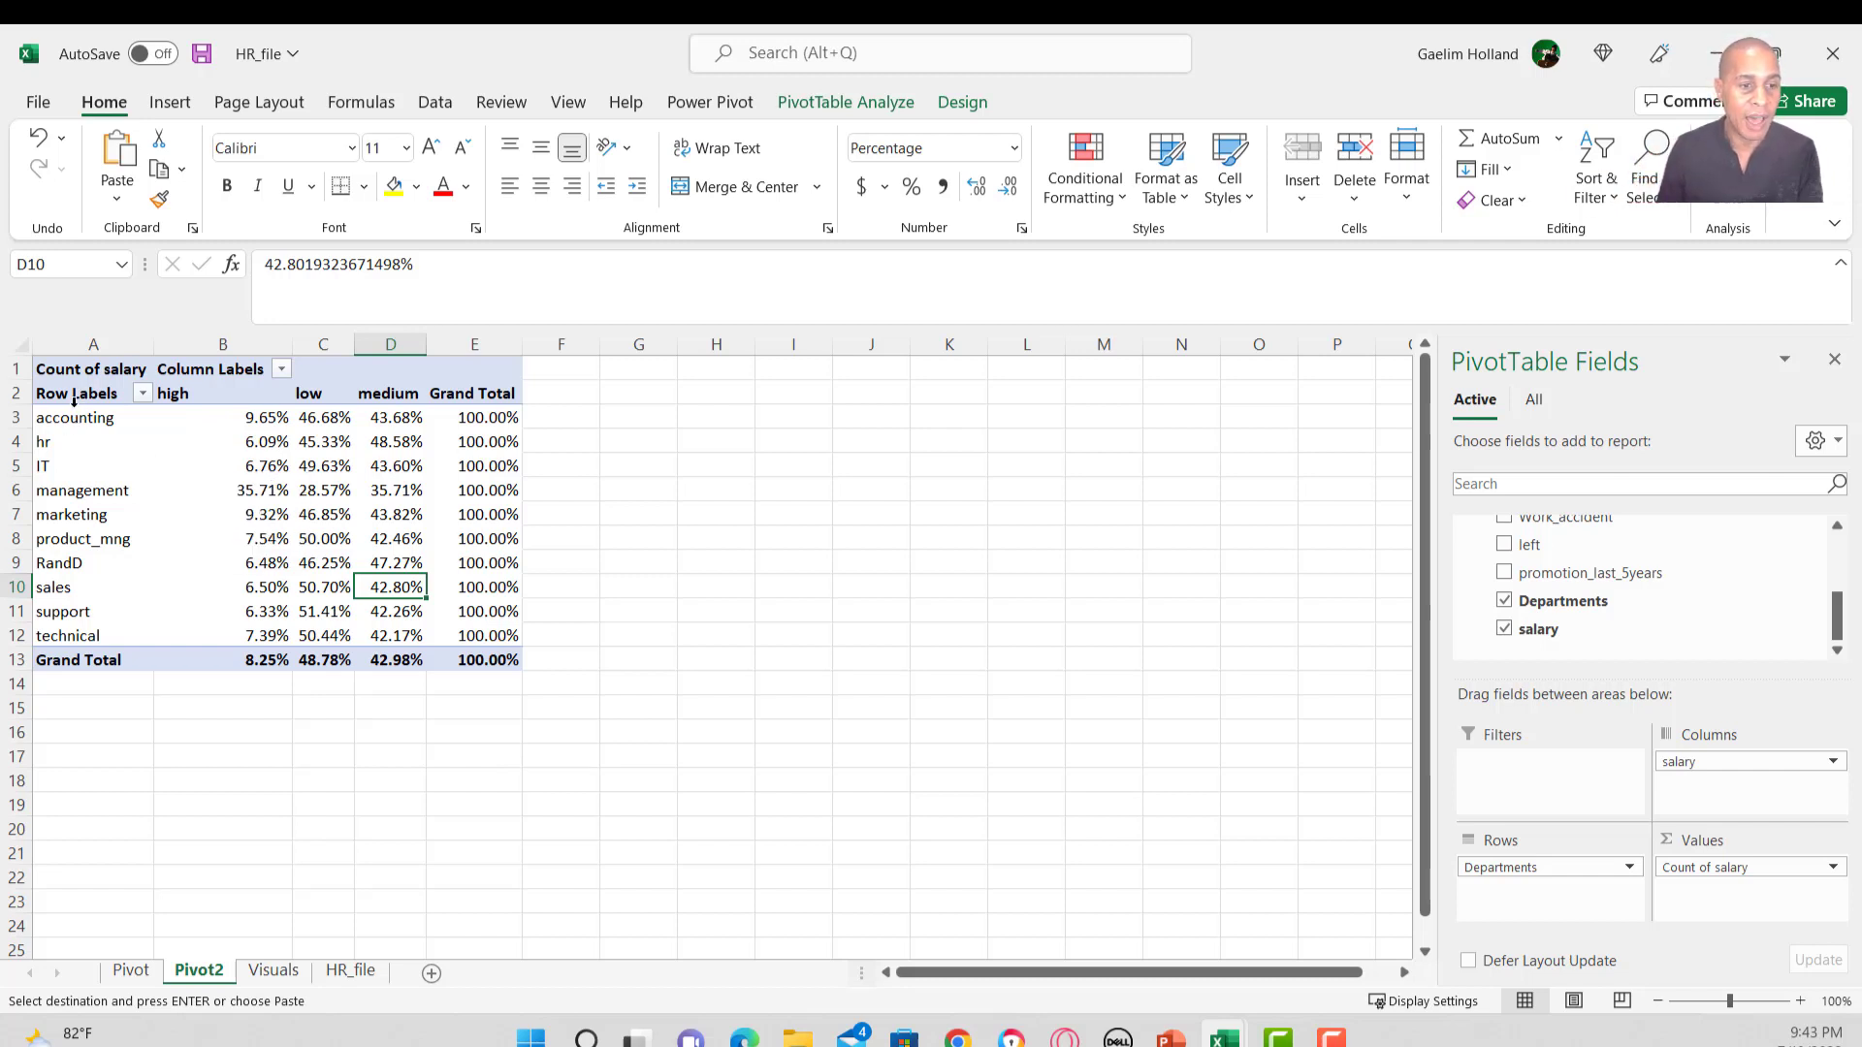
left_click_drag(69, 396, 168, 446)
left_click(387, 632)
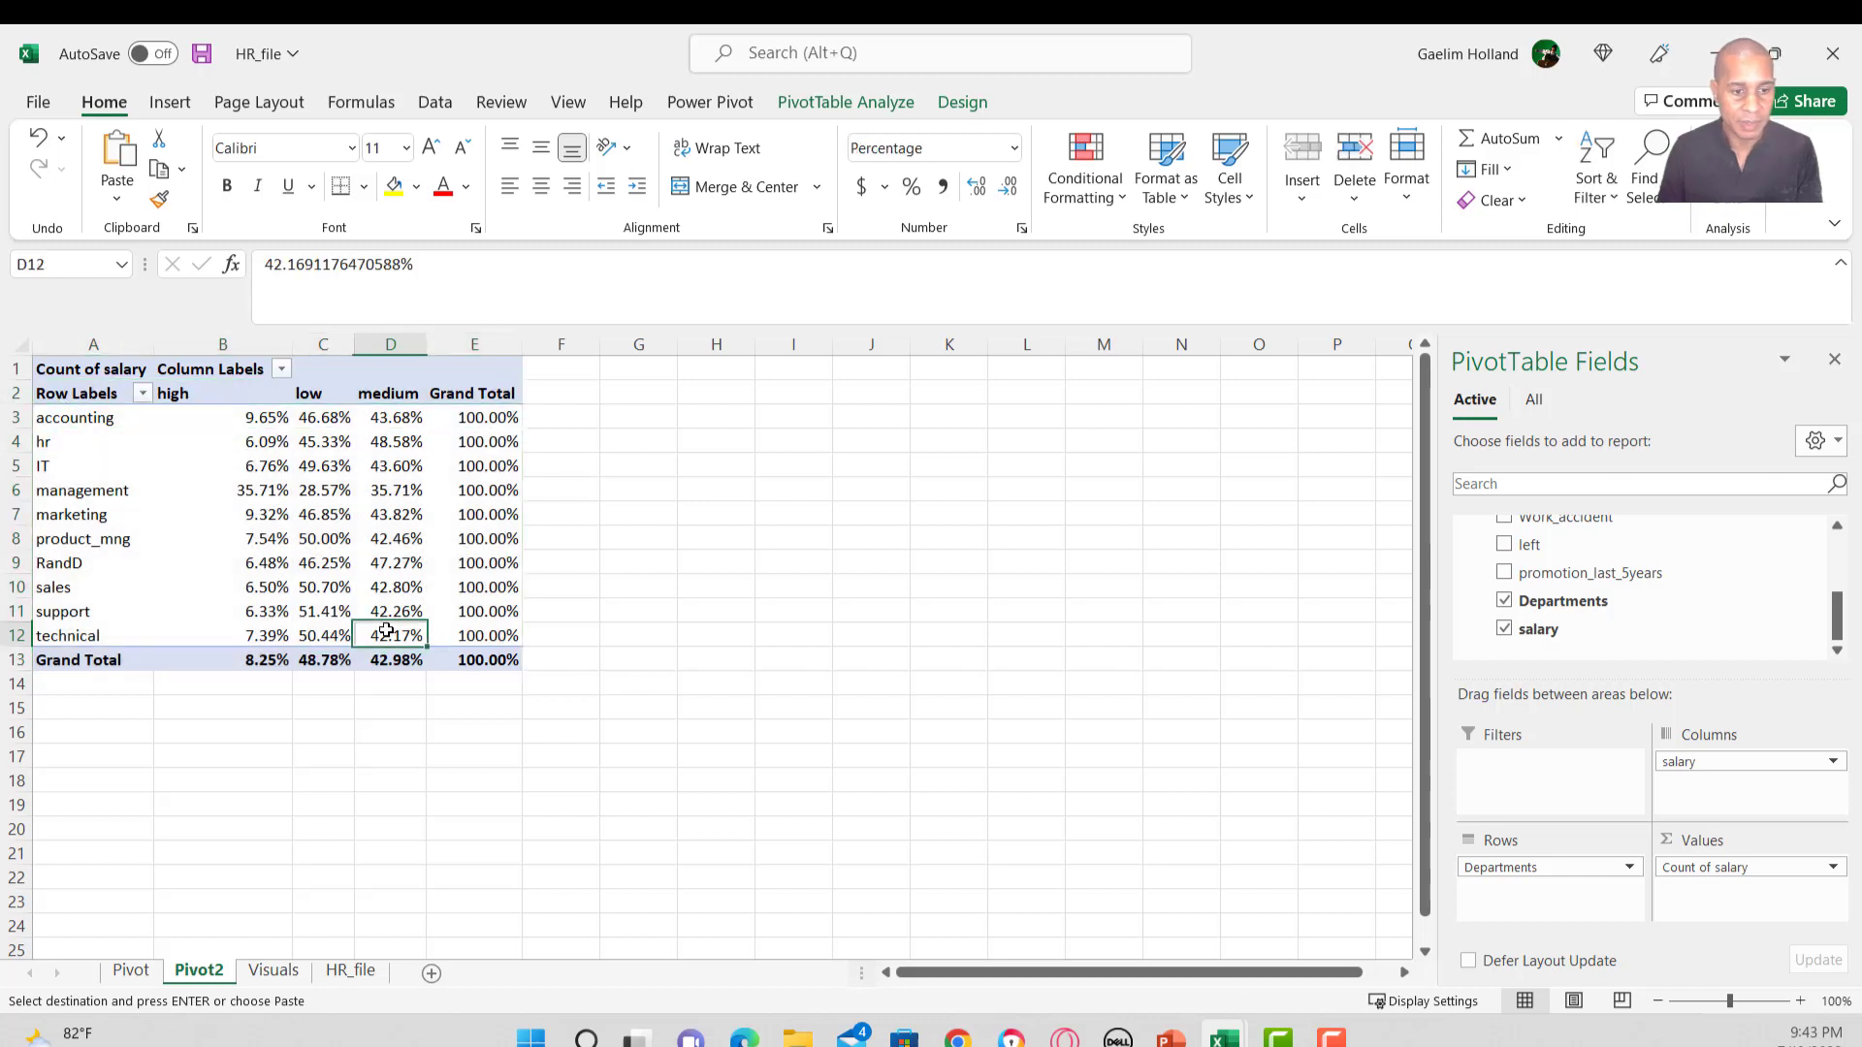
left_click_drag(410, 665, 60, 396)
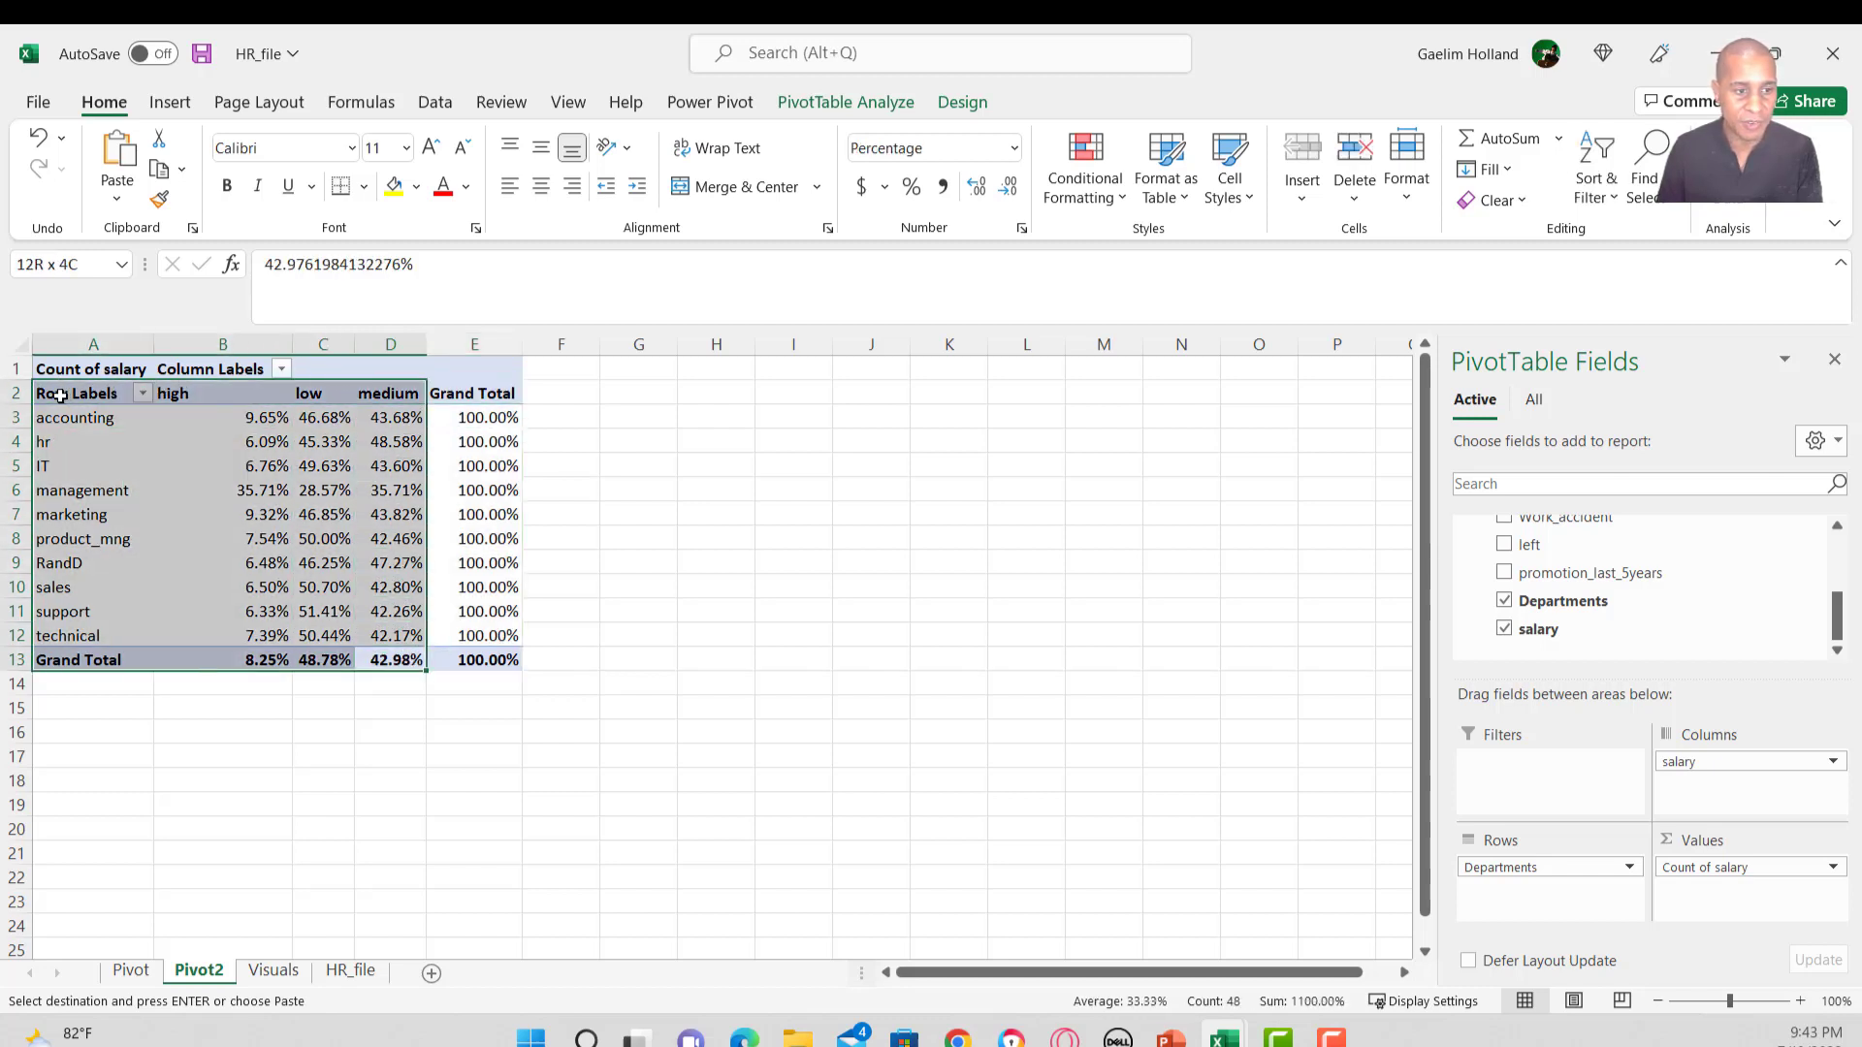
key("ctrl+c")
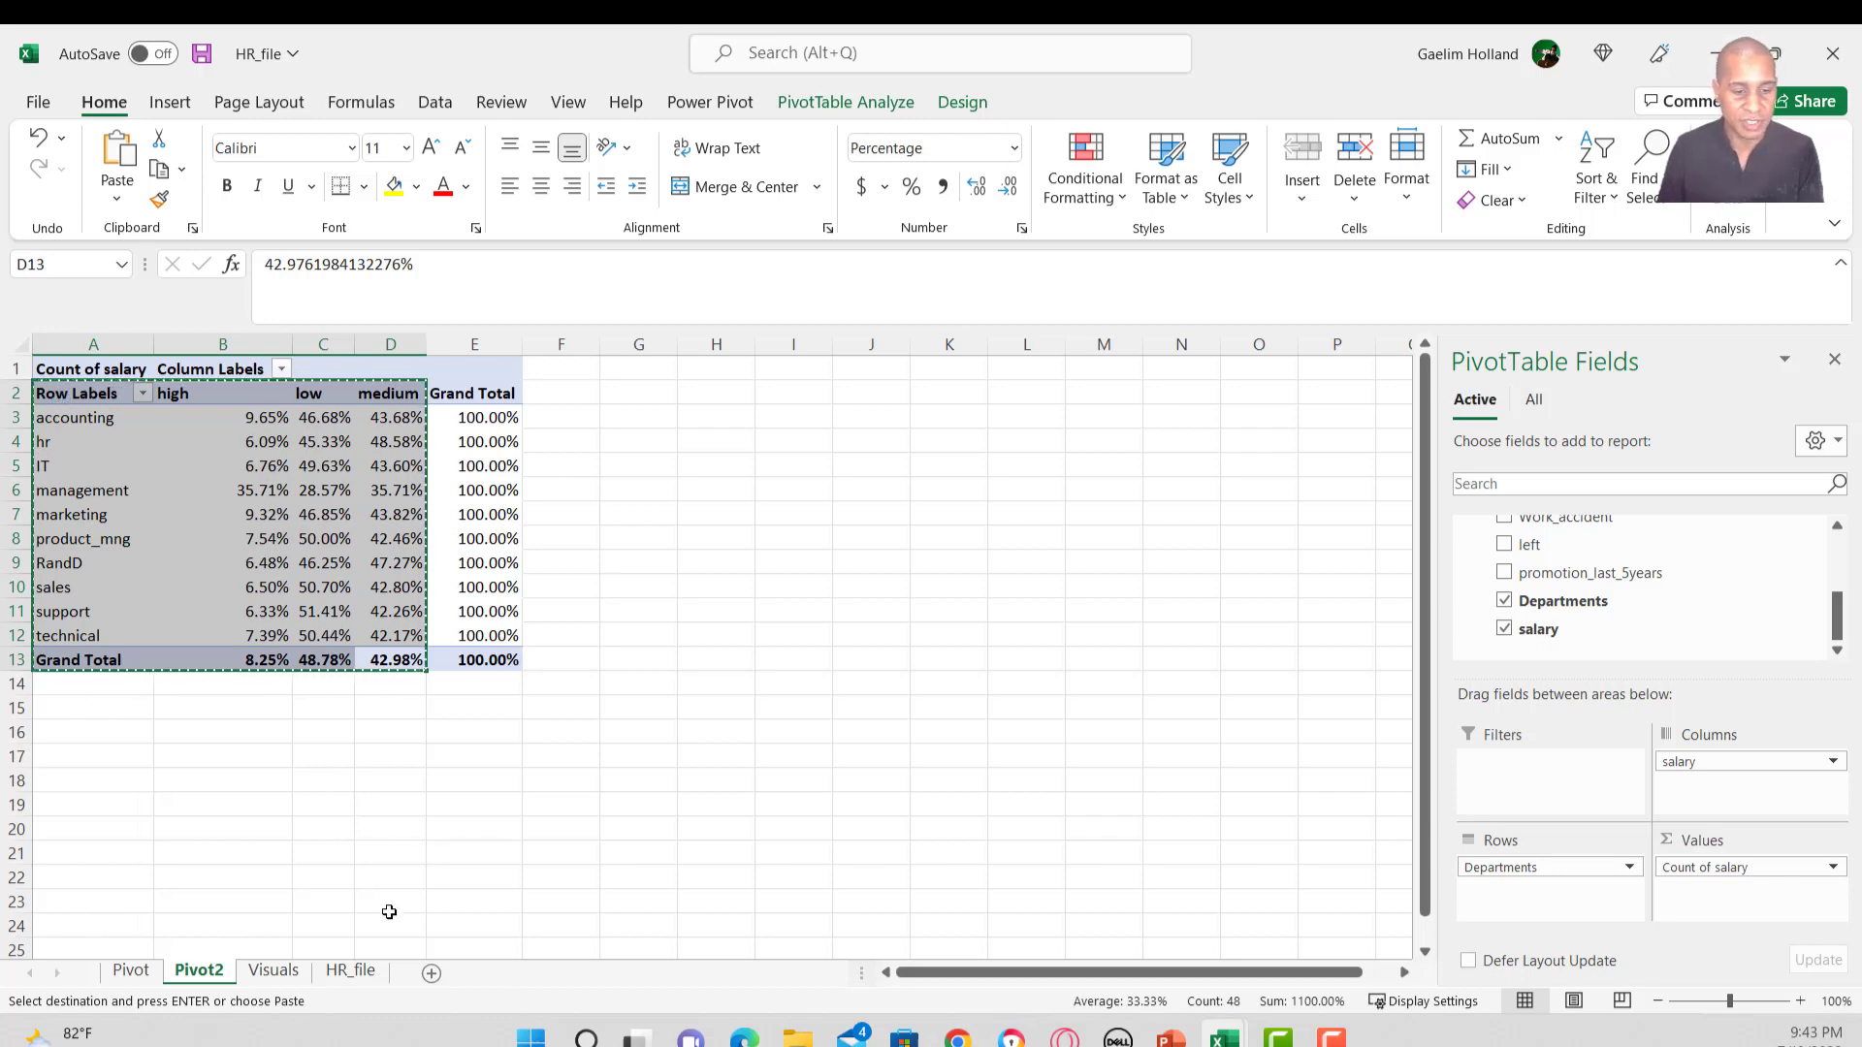
Paste the copied salary breakdown as values only at B19 of the Visuals sheet.
left_click(279, 971)
left_click(291, 828)
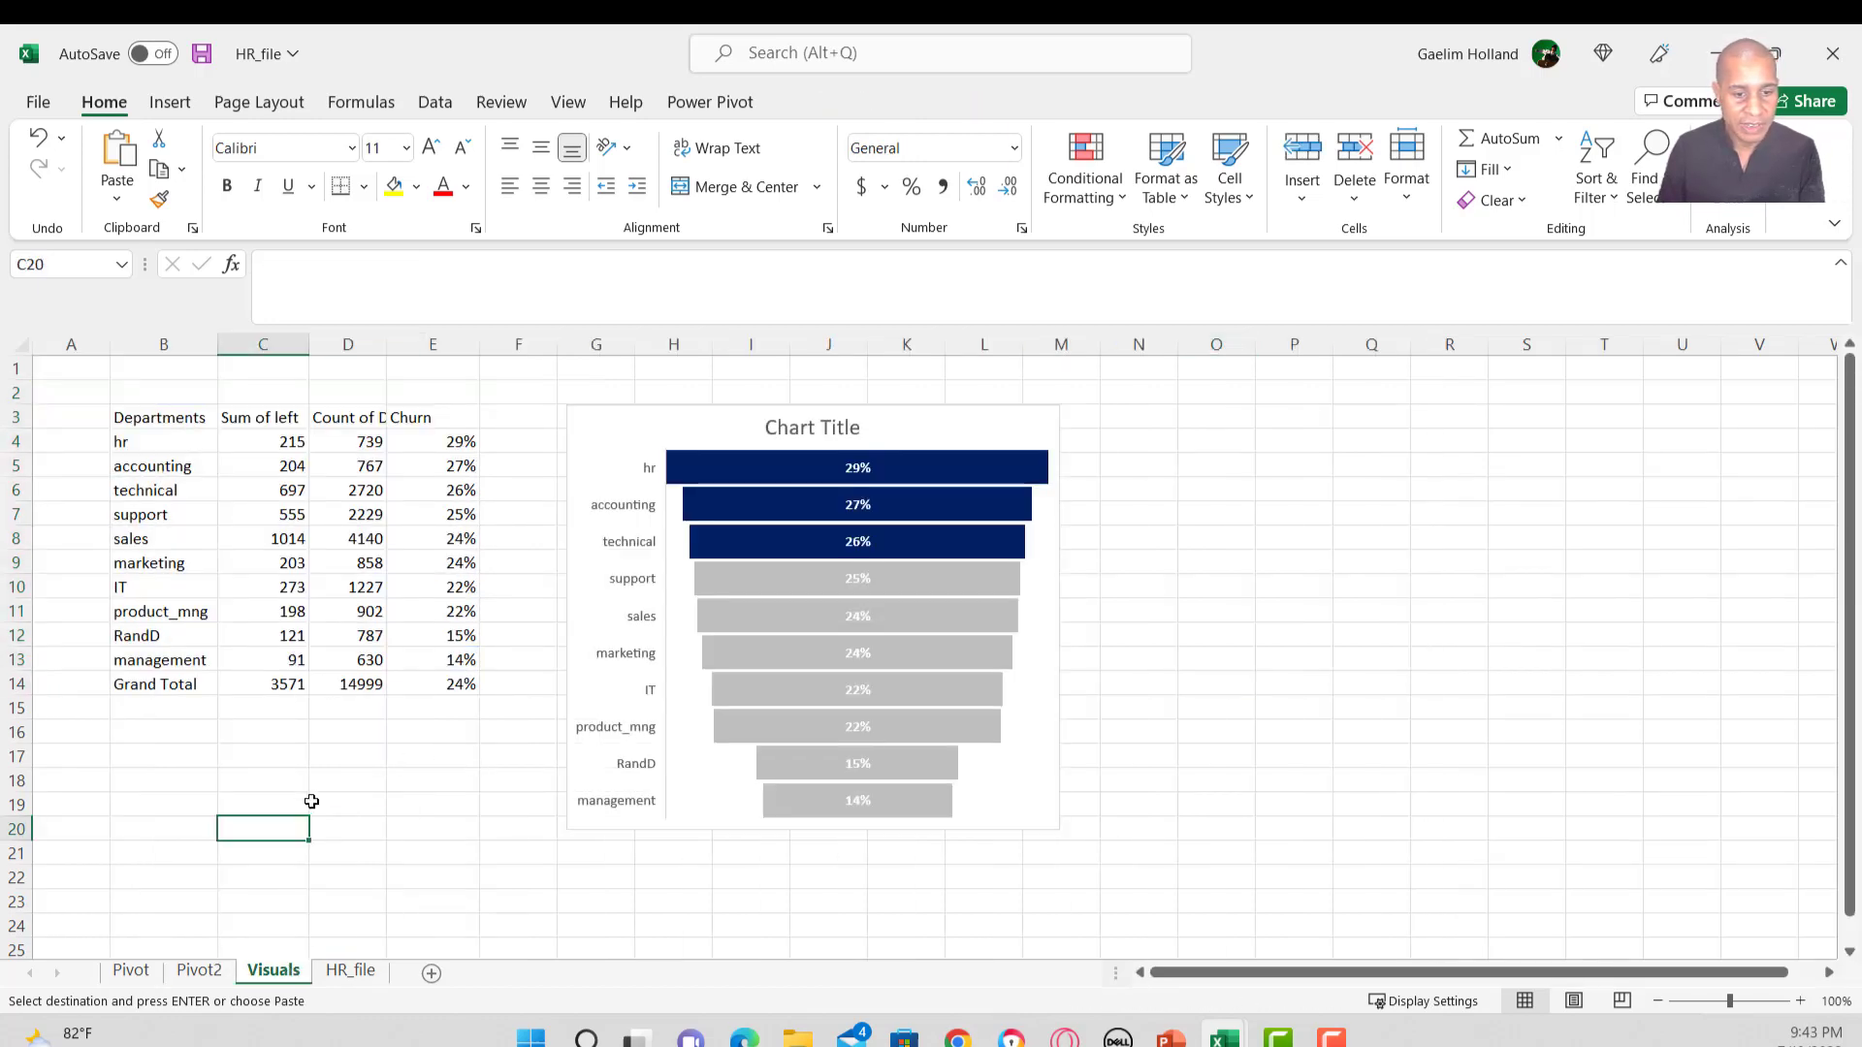
scroll(222, 743, "down", 2)
left_click(154, 658)
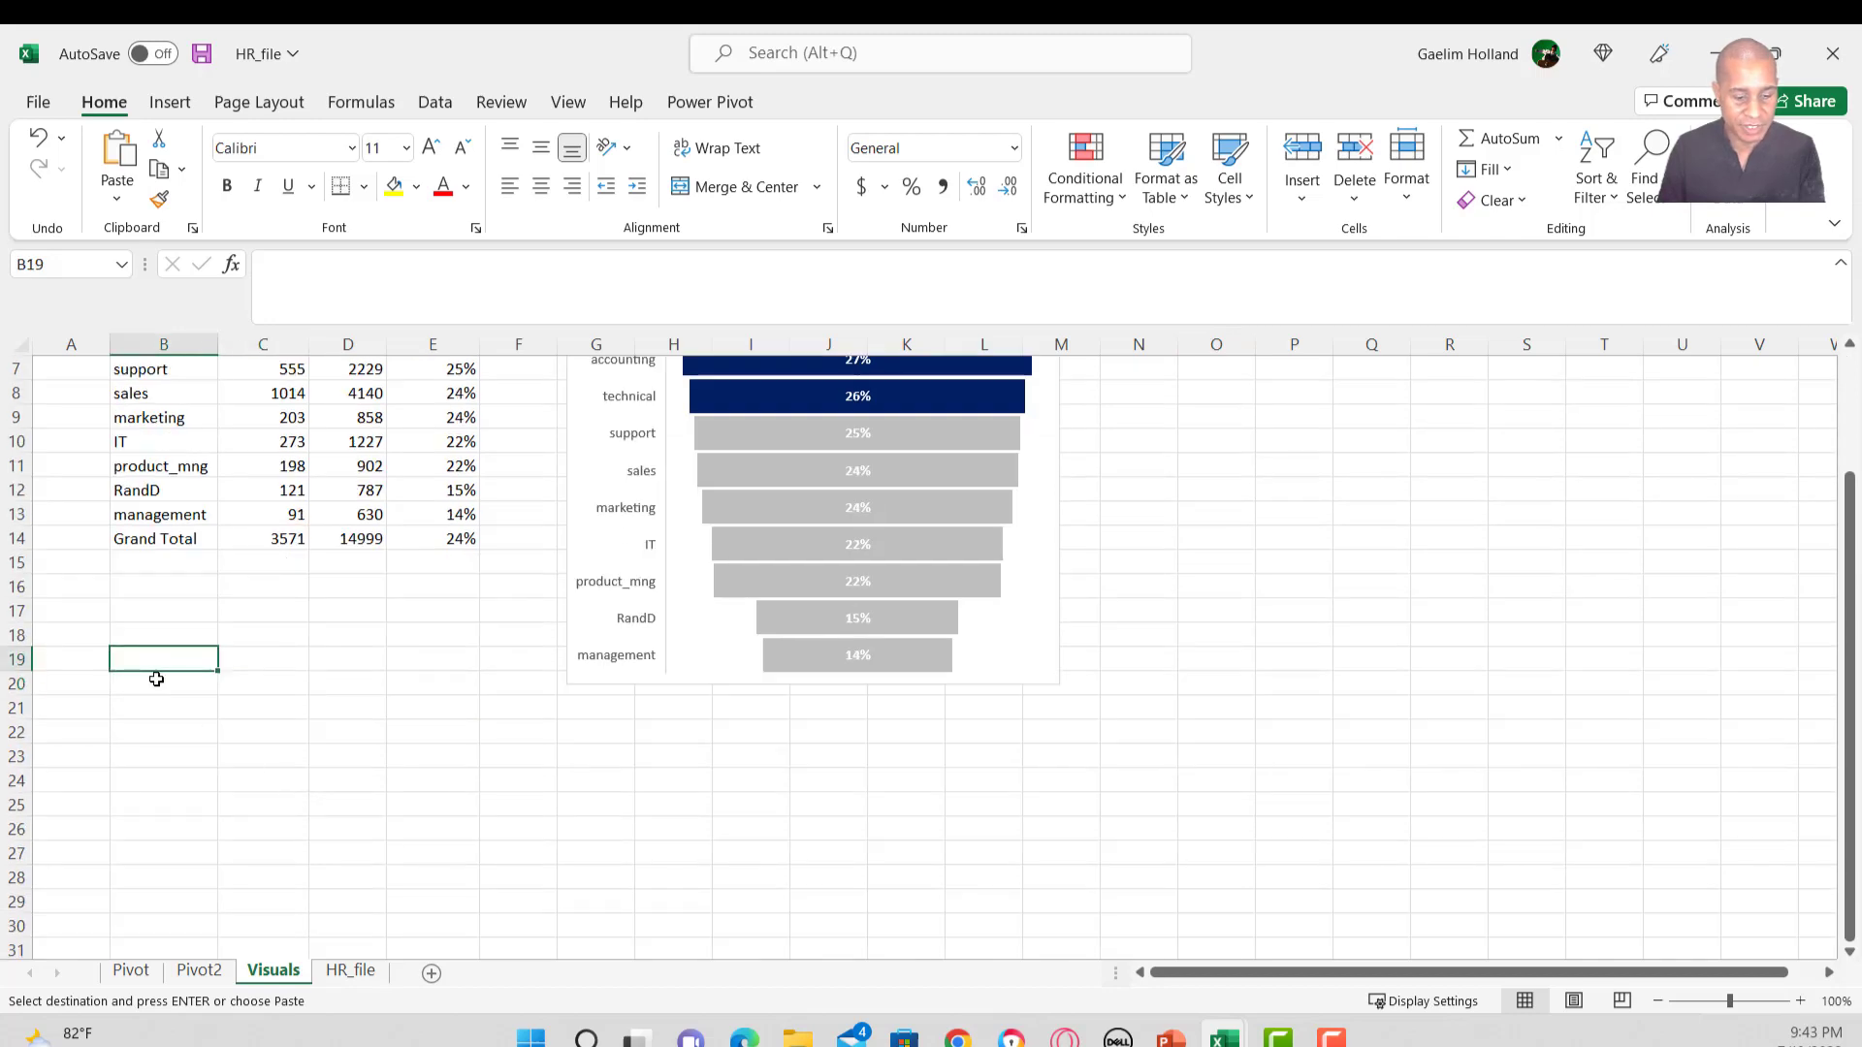
key("ctrl+v")
key("ctrl+z")
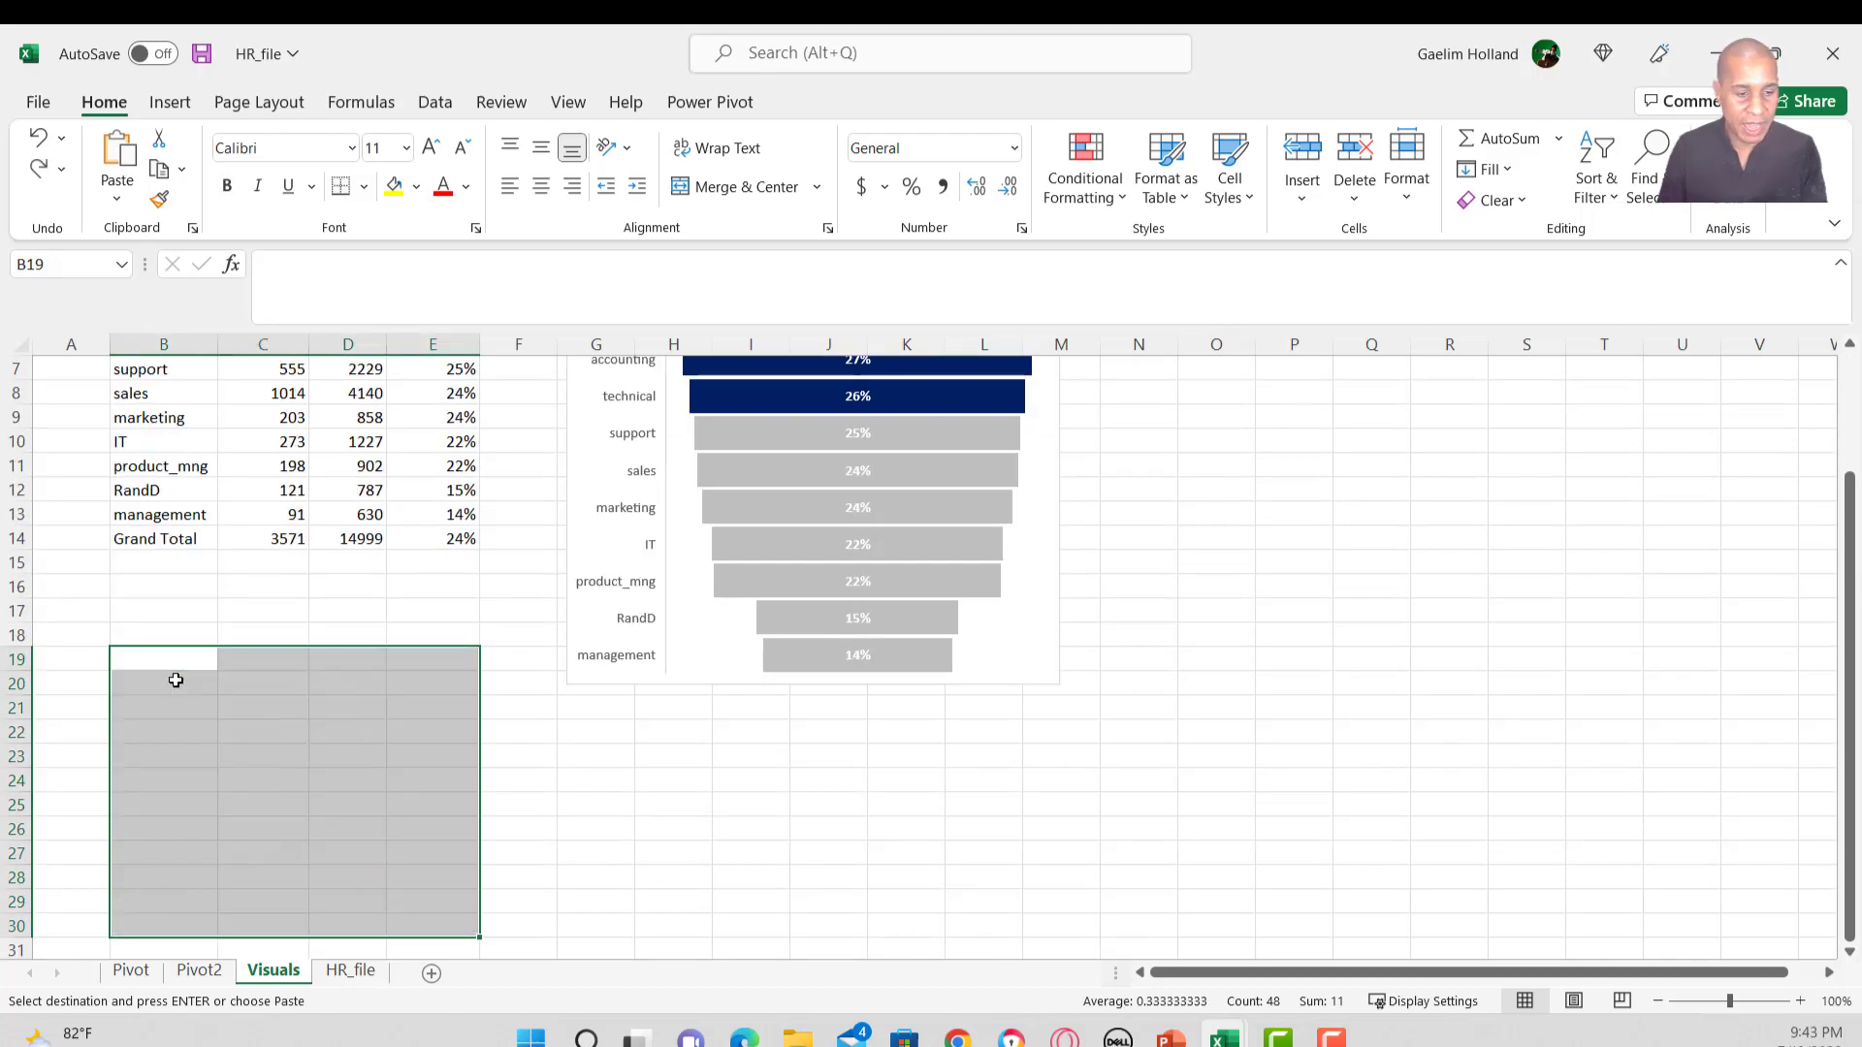
right_click(170, 665)
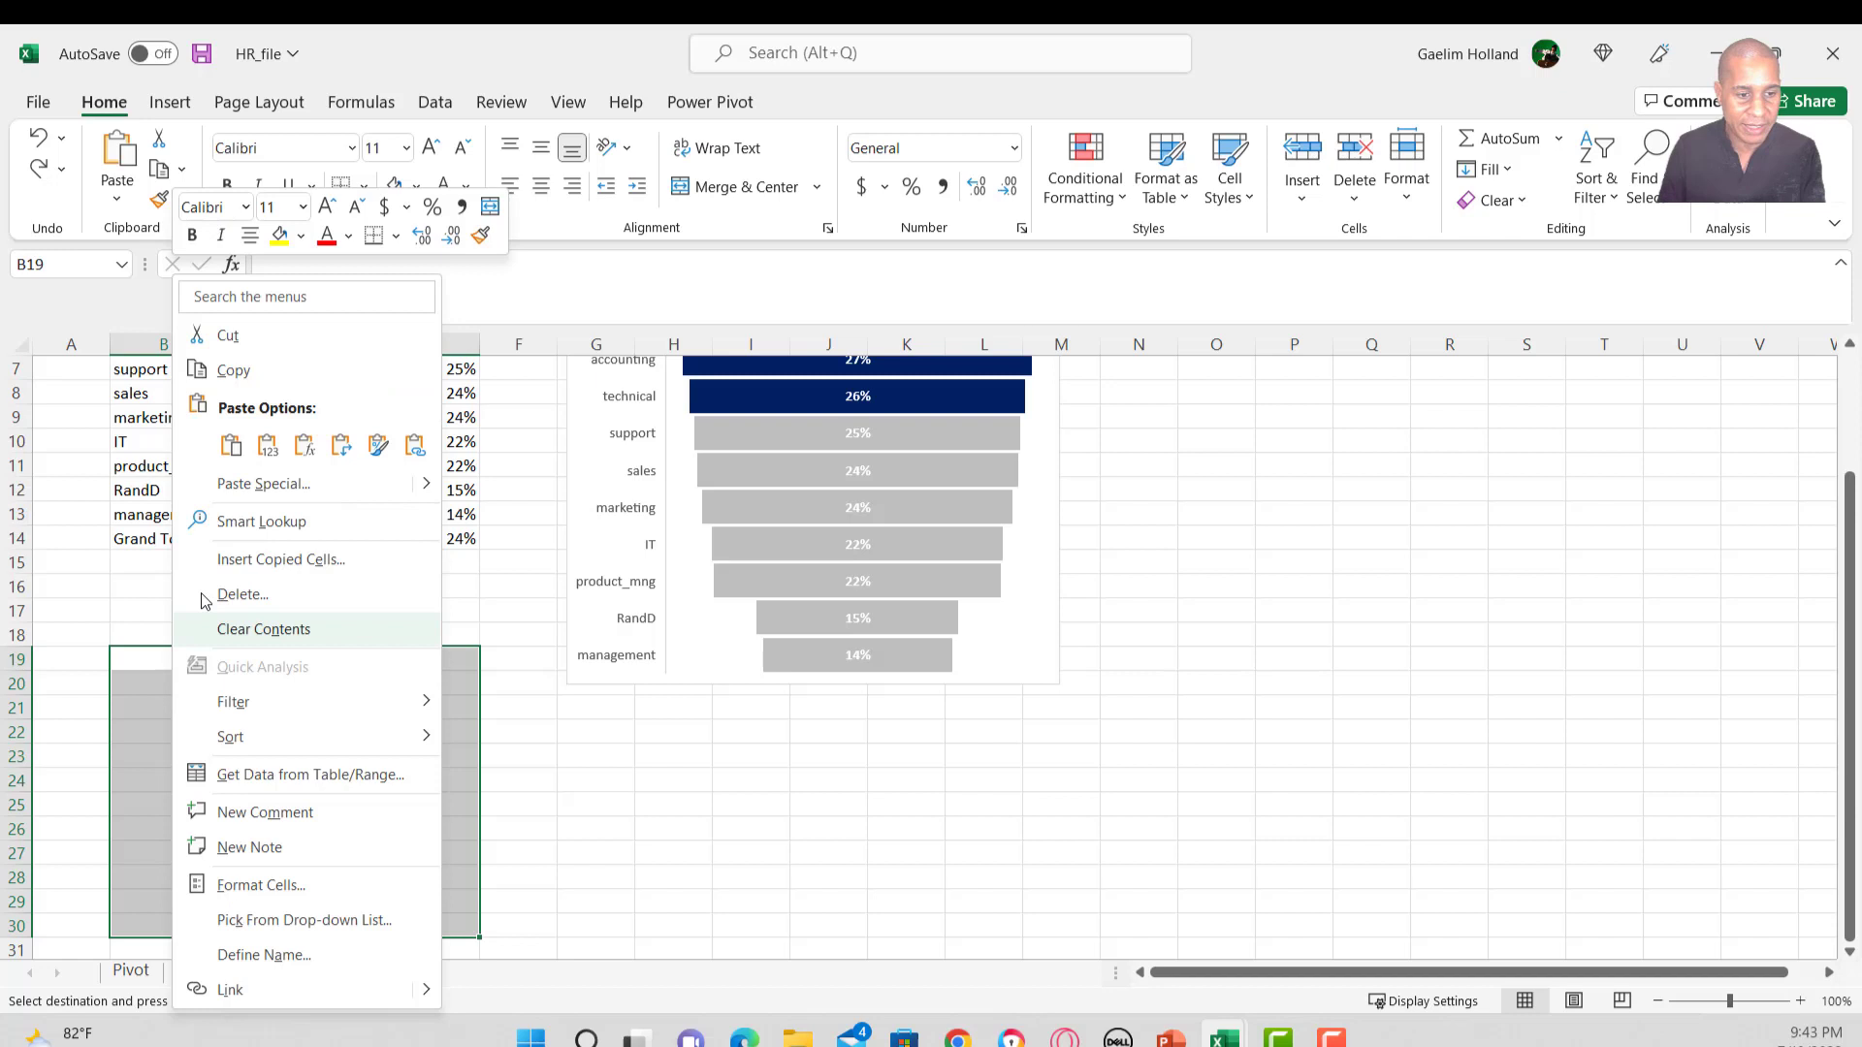
left_click(262, 454)
left_click(579, 821)
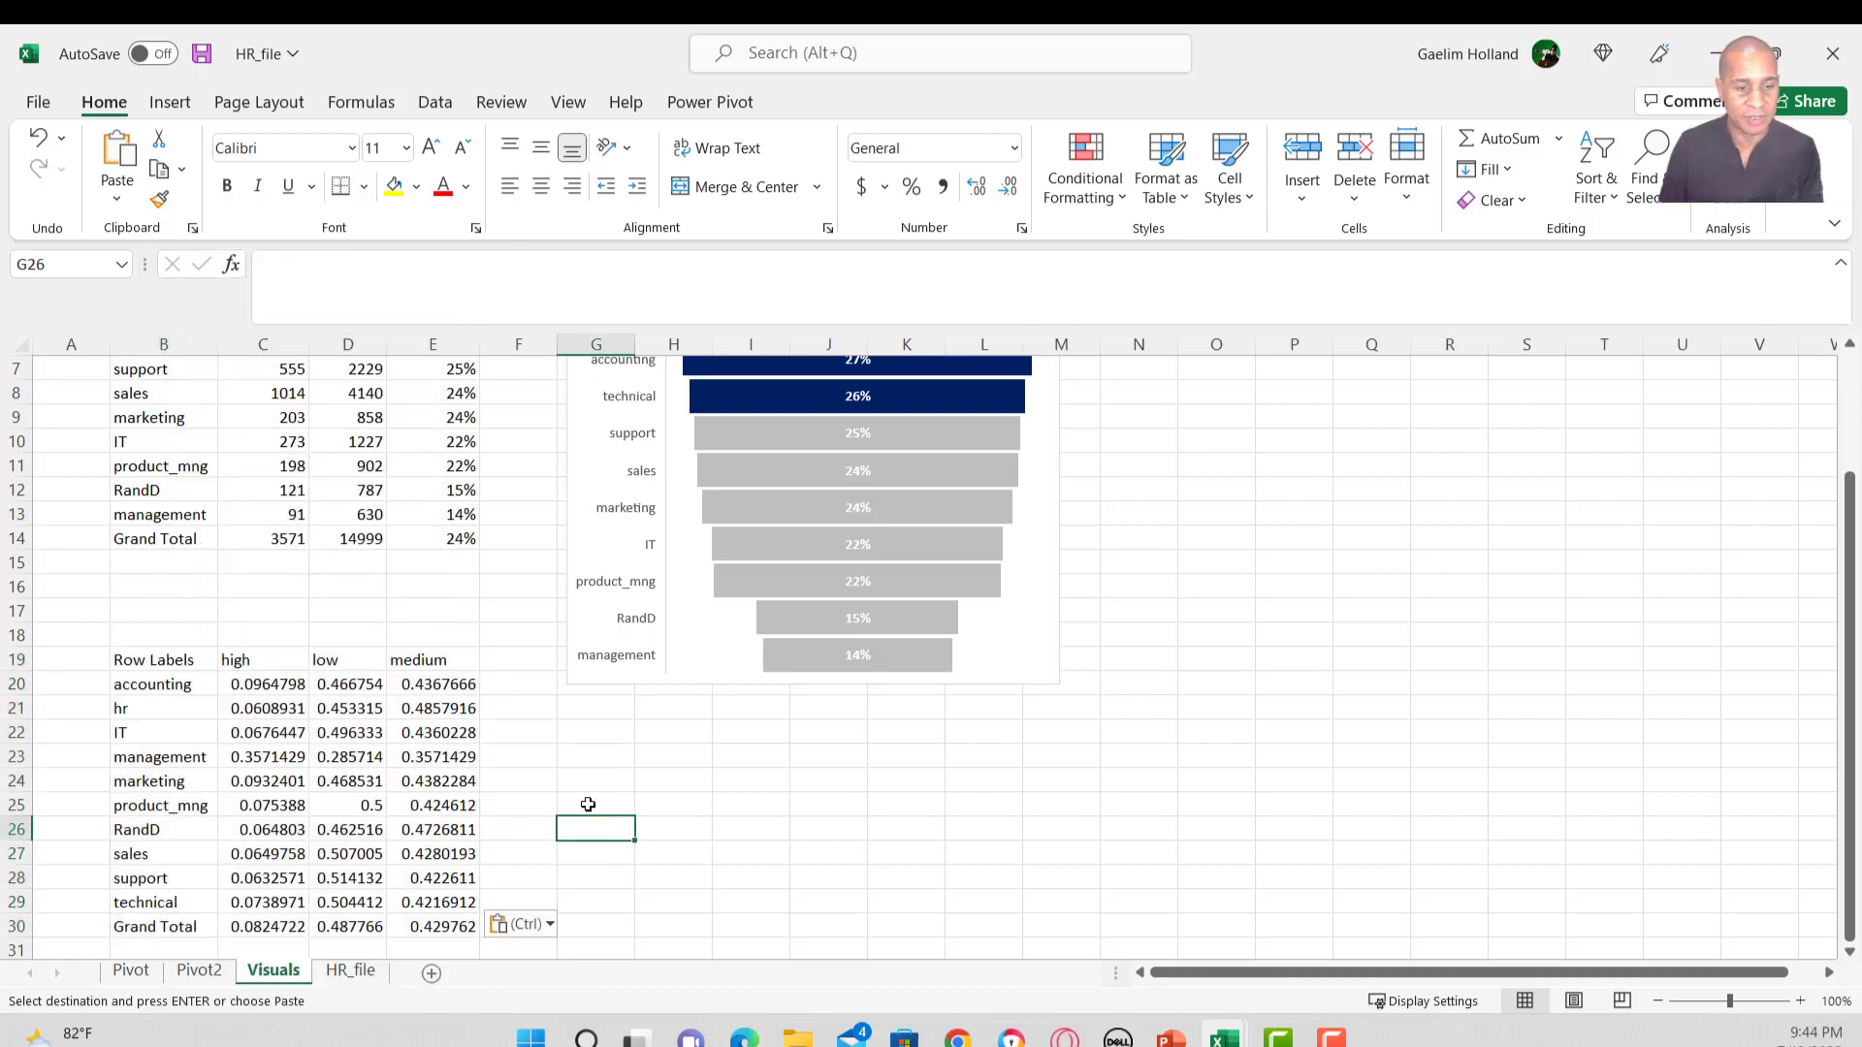
Move the pasted salary table's Grand Total row down to B32:E32, separating it from the departments.
scroll(609, 788, "down", 1)
scroll(613, 790, "down", 1)
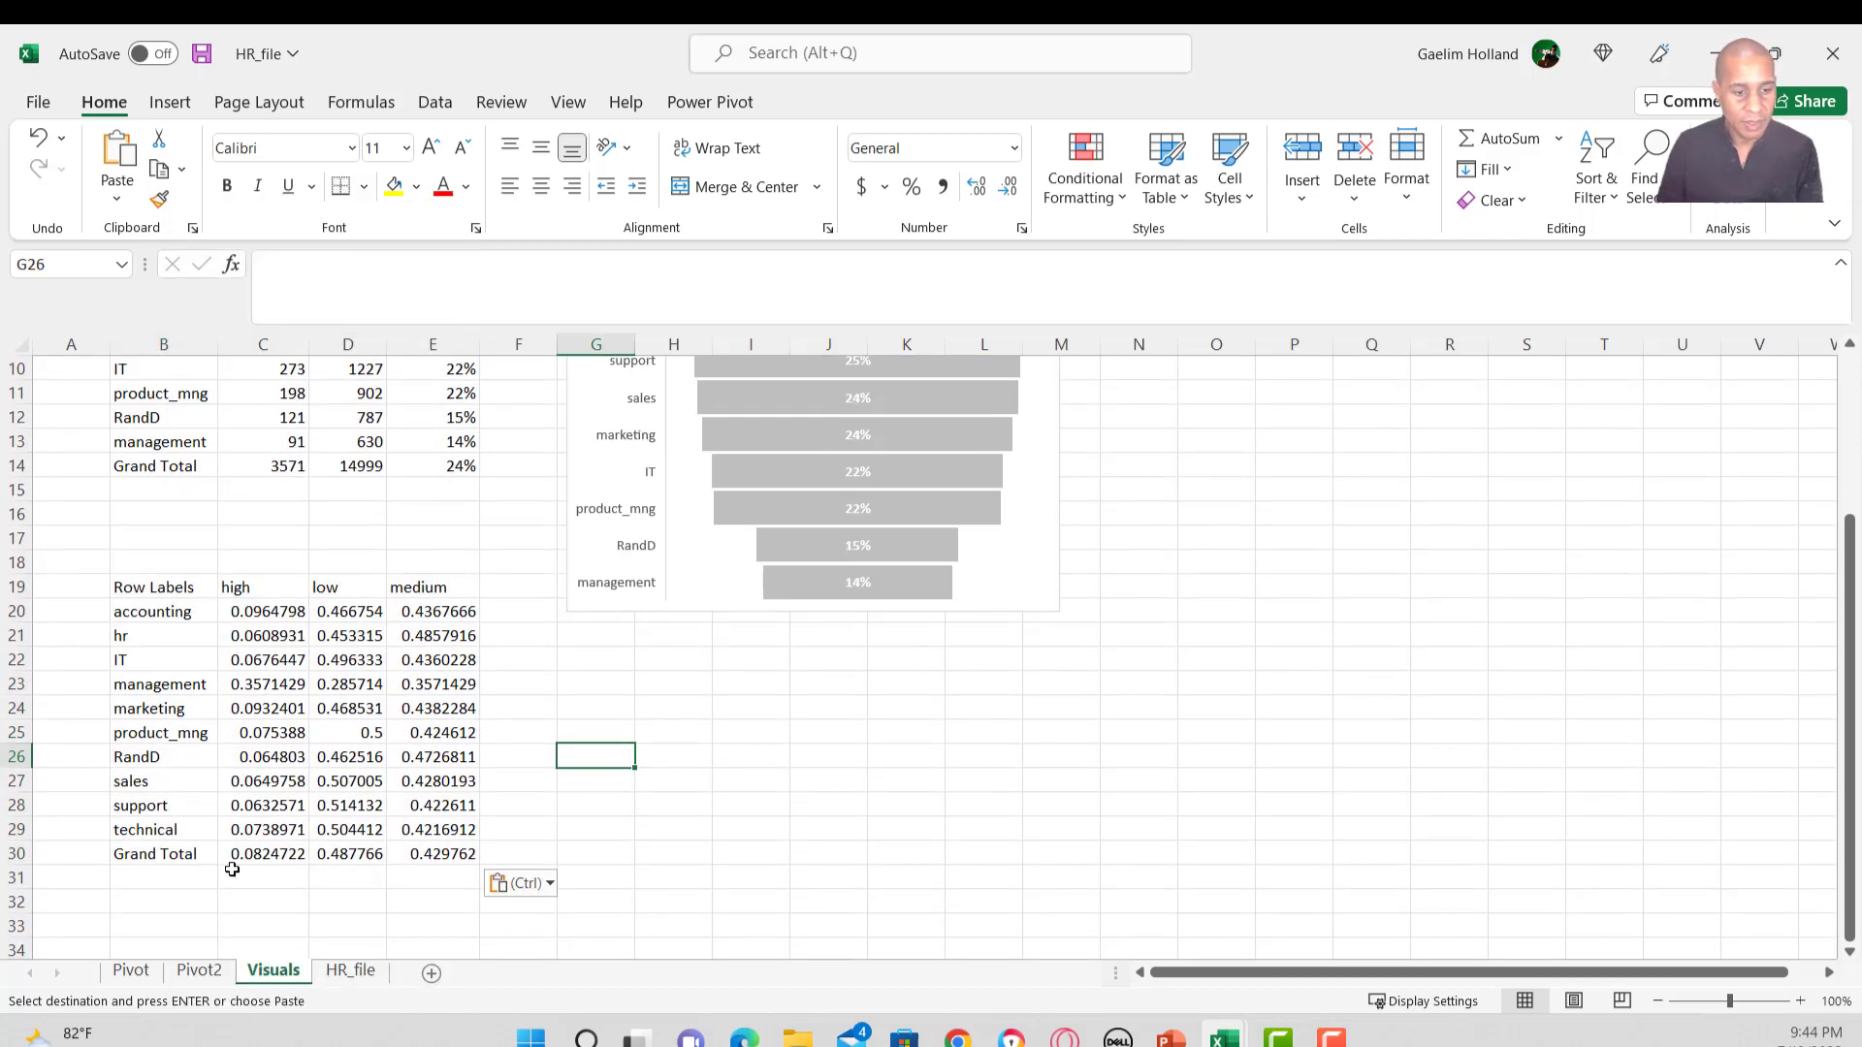
left_click_drag(155, 856, 352, 898)
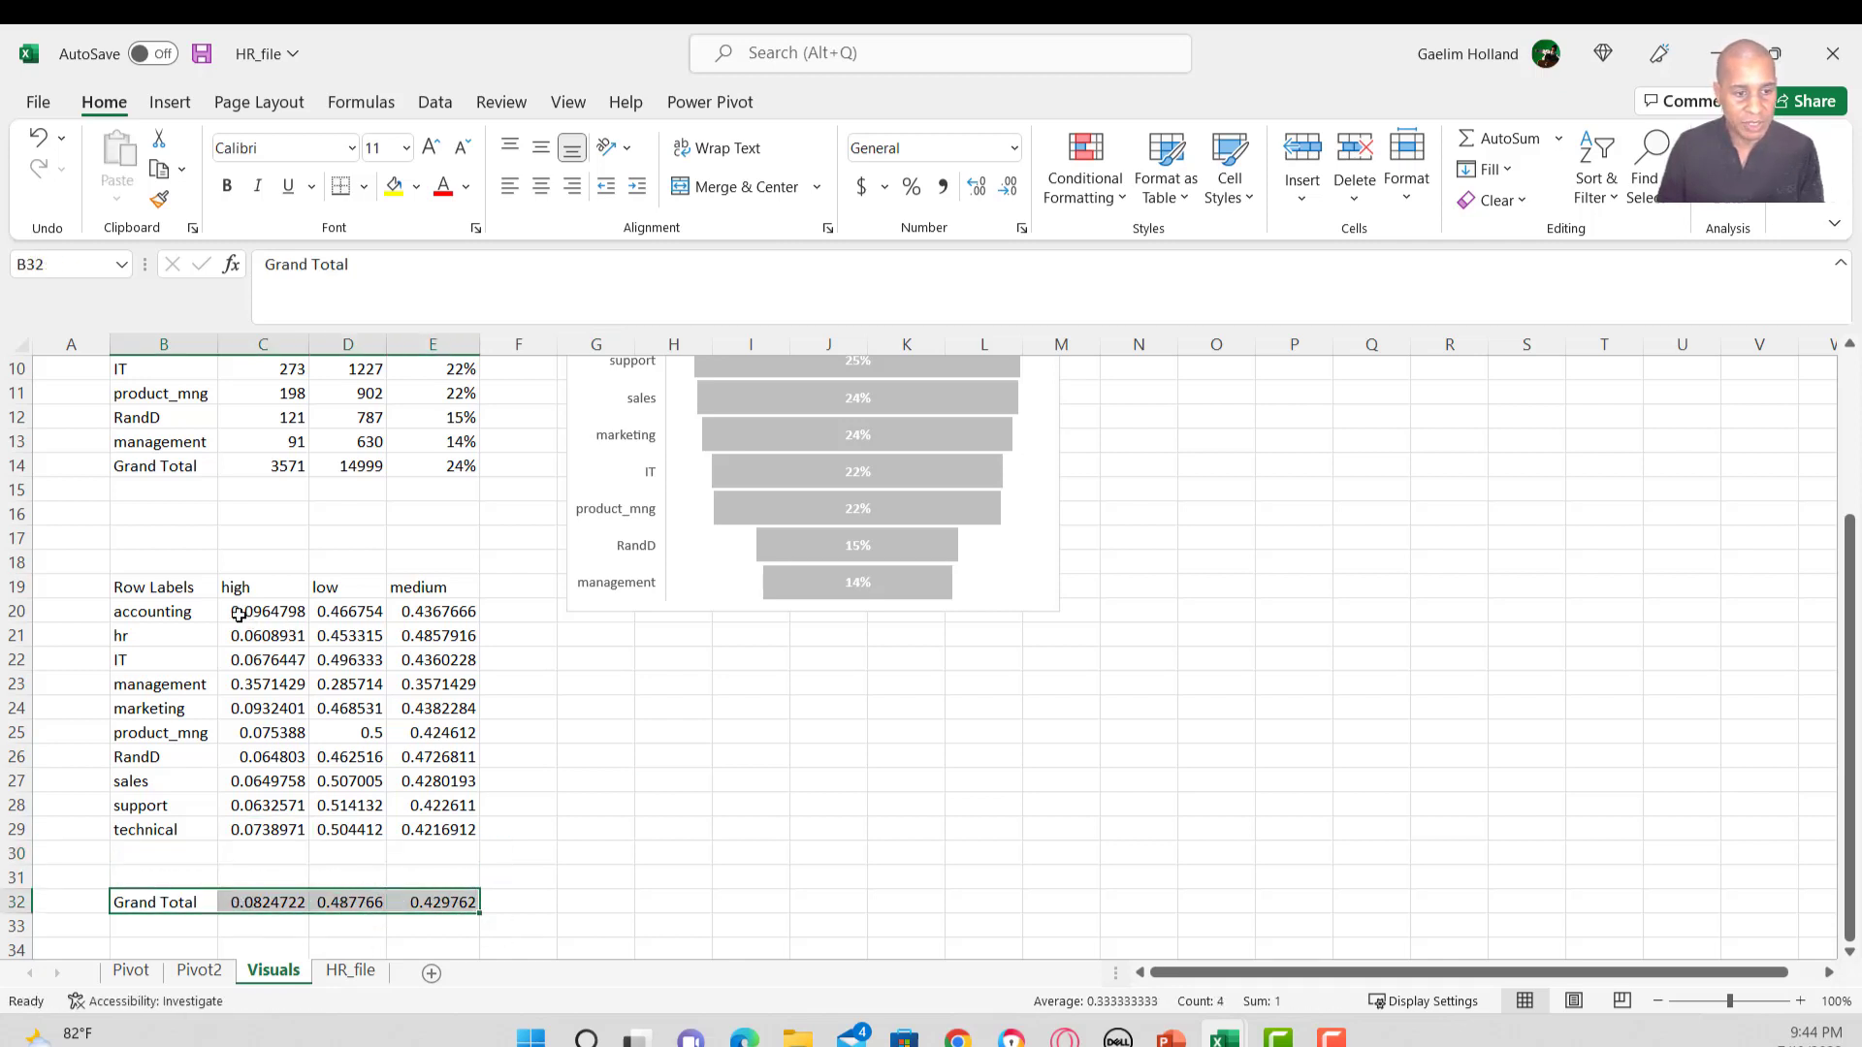
Format the department salary shares in C20:E29 and the Grand Total values in C32:E32 as percentages.
left_click_drag(250, 613, 424, 830)
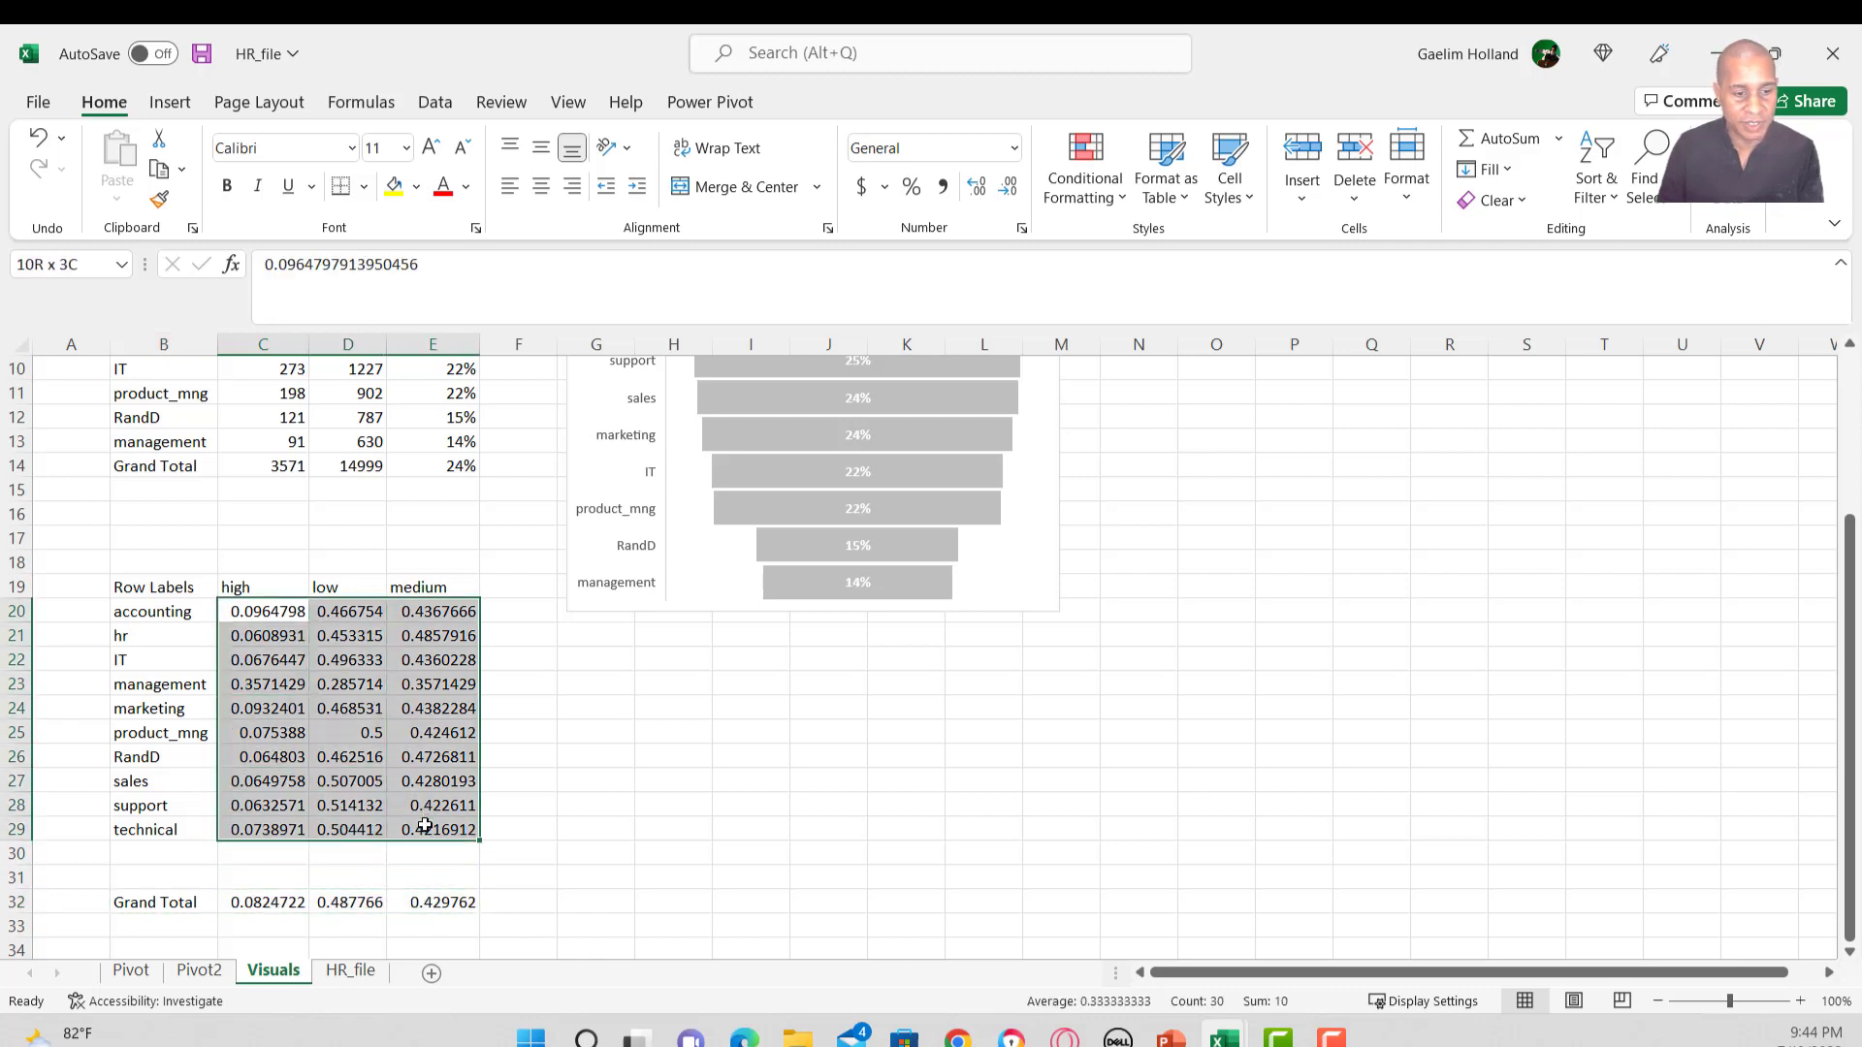
left_click(912, 189)
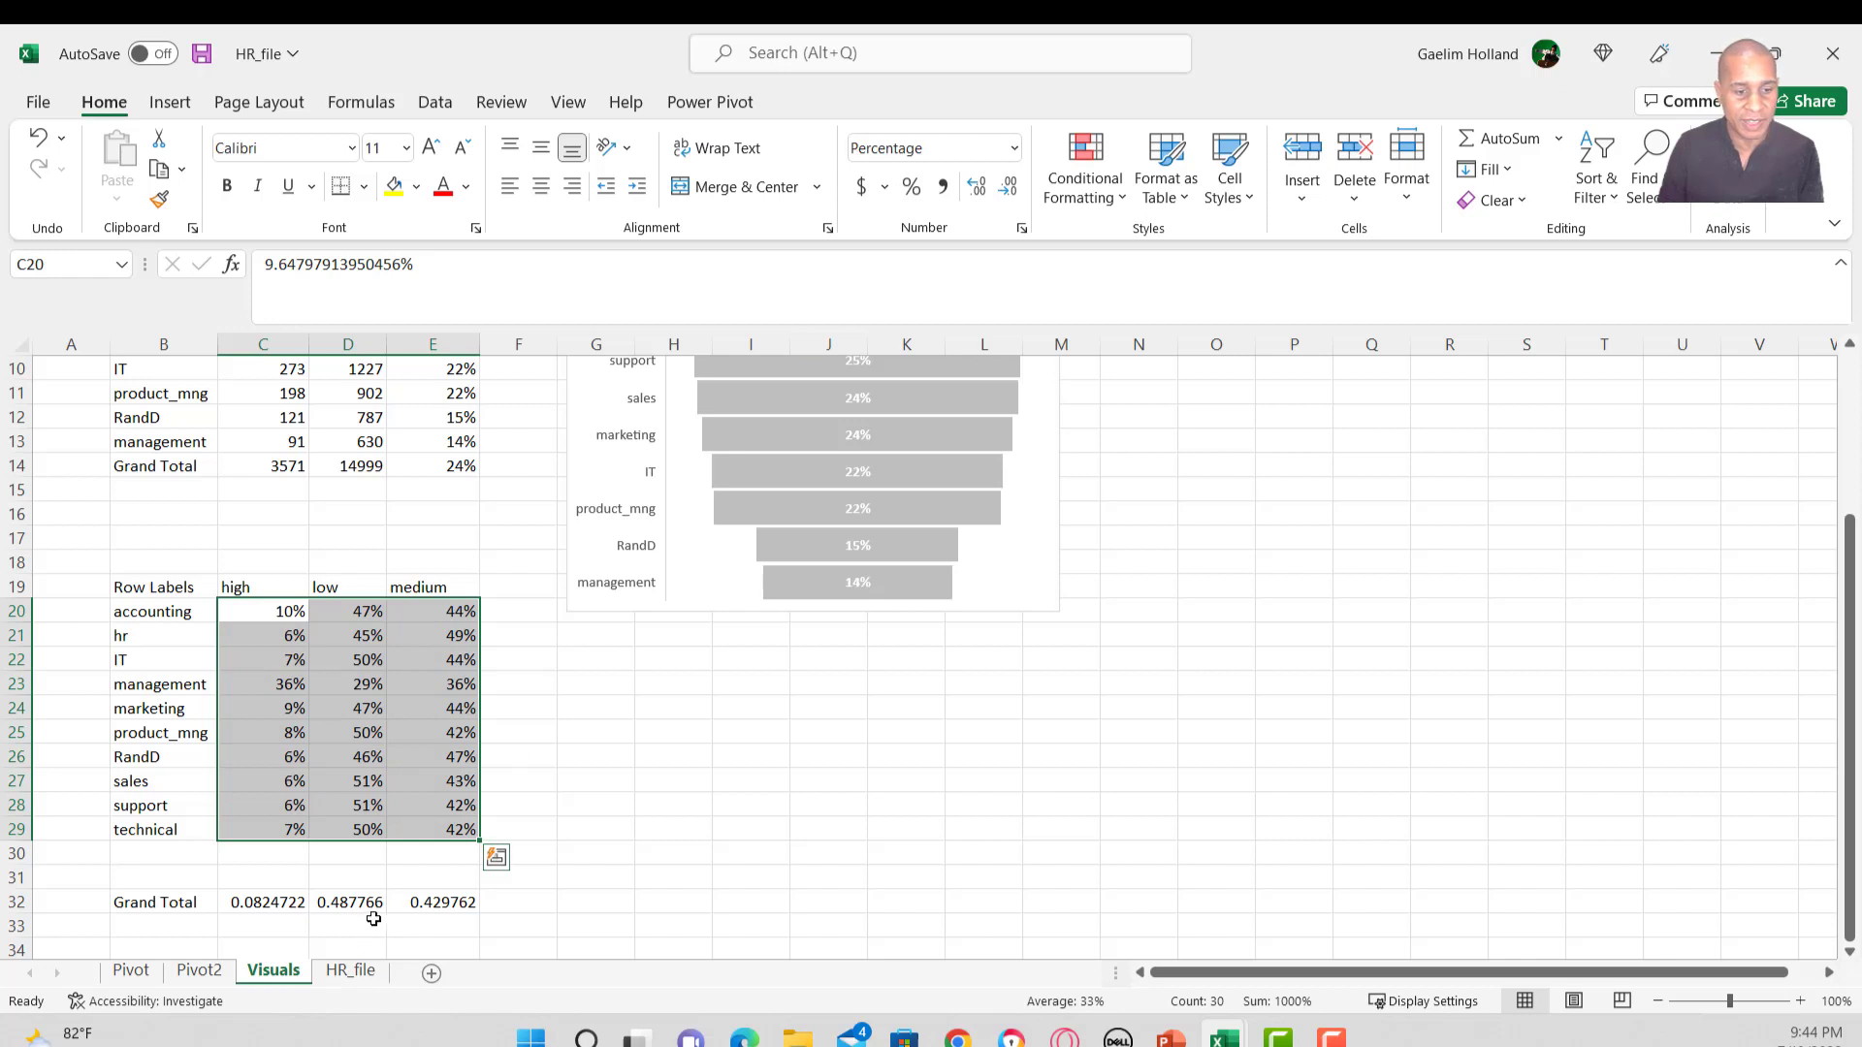
left_click(430, 905)
left_click_drag(430, 905, 257, 906)
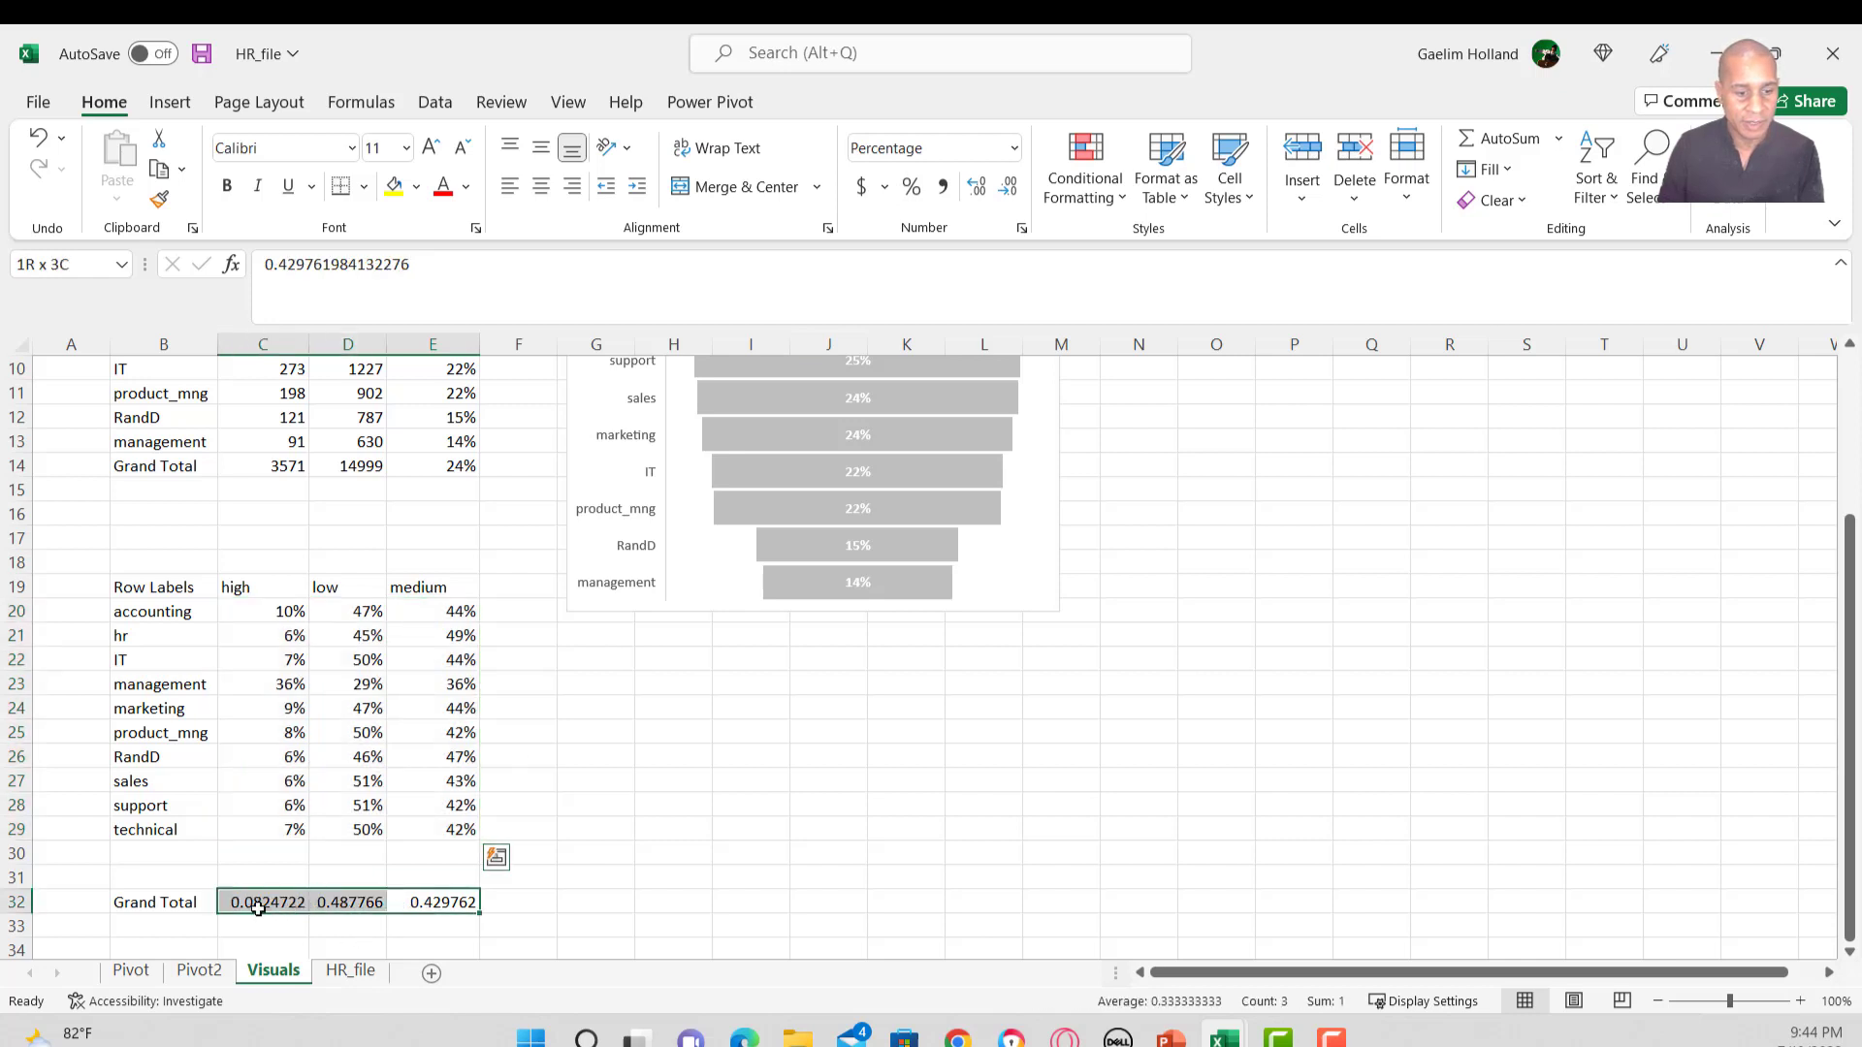
left_click(912, 190)
left_click(522, 827)
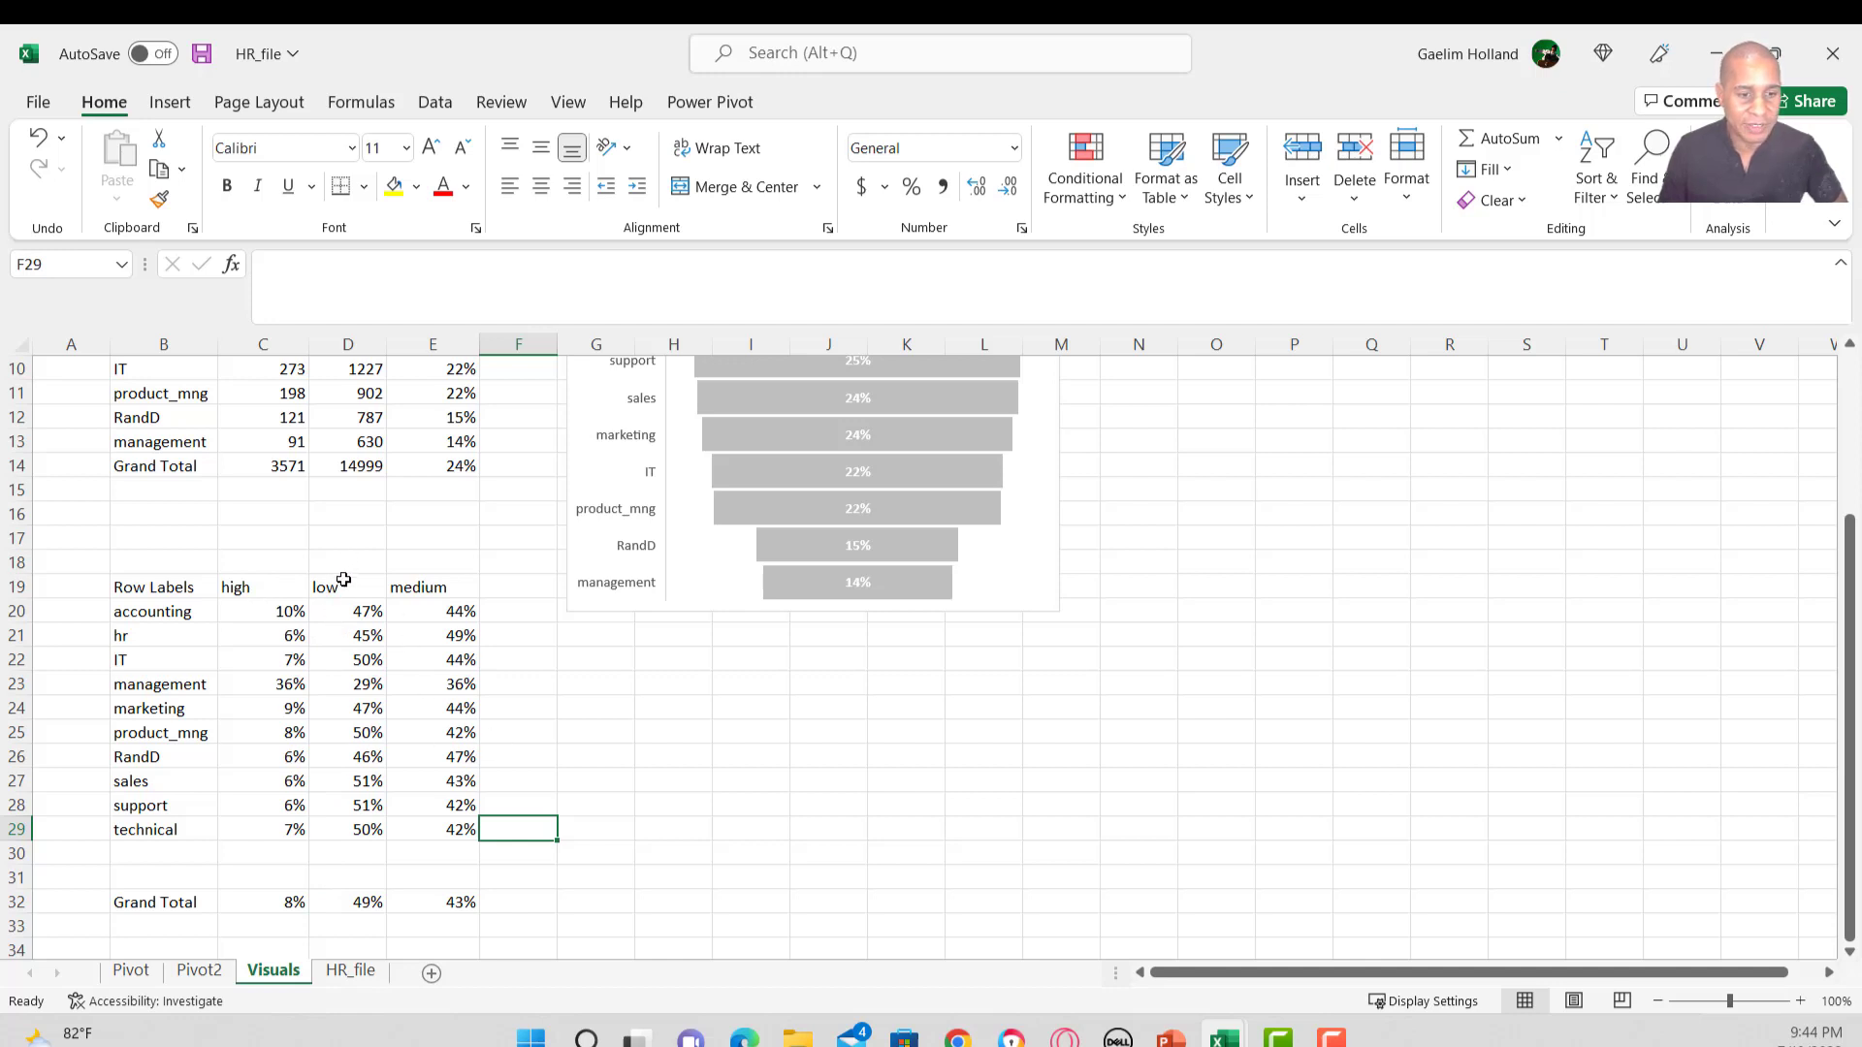
Rearrange the salary table's columns, including their Grand Total values, into the order low, medium, high in columns C to E.
left_click_drag(345, 580, 346, 833)
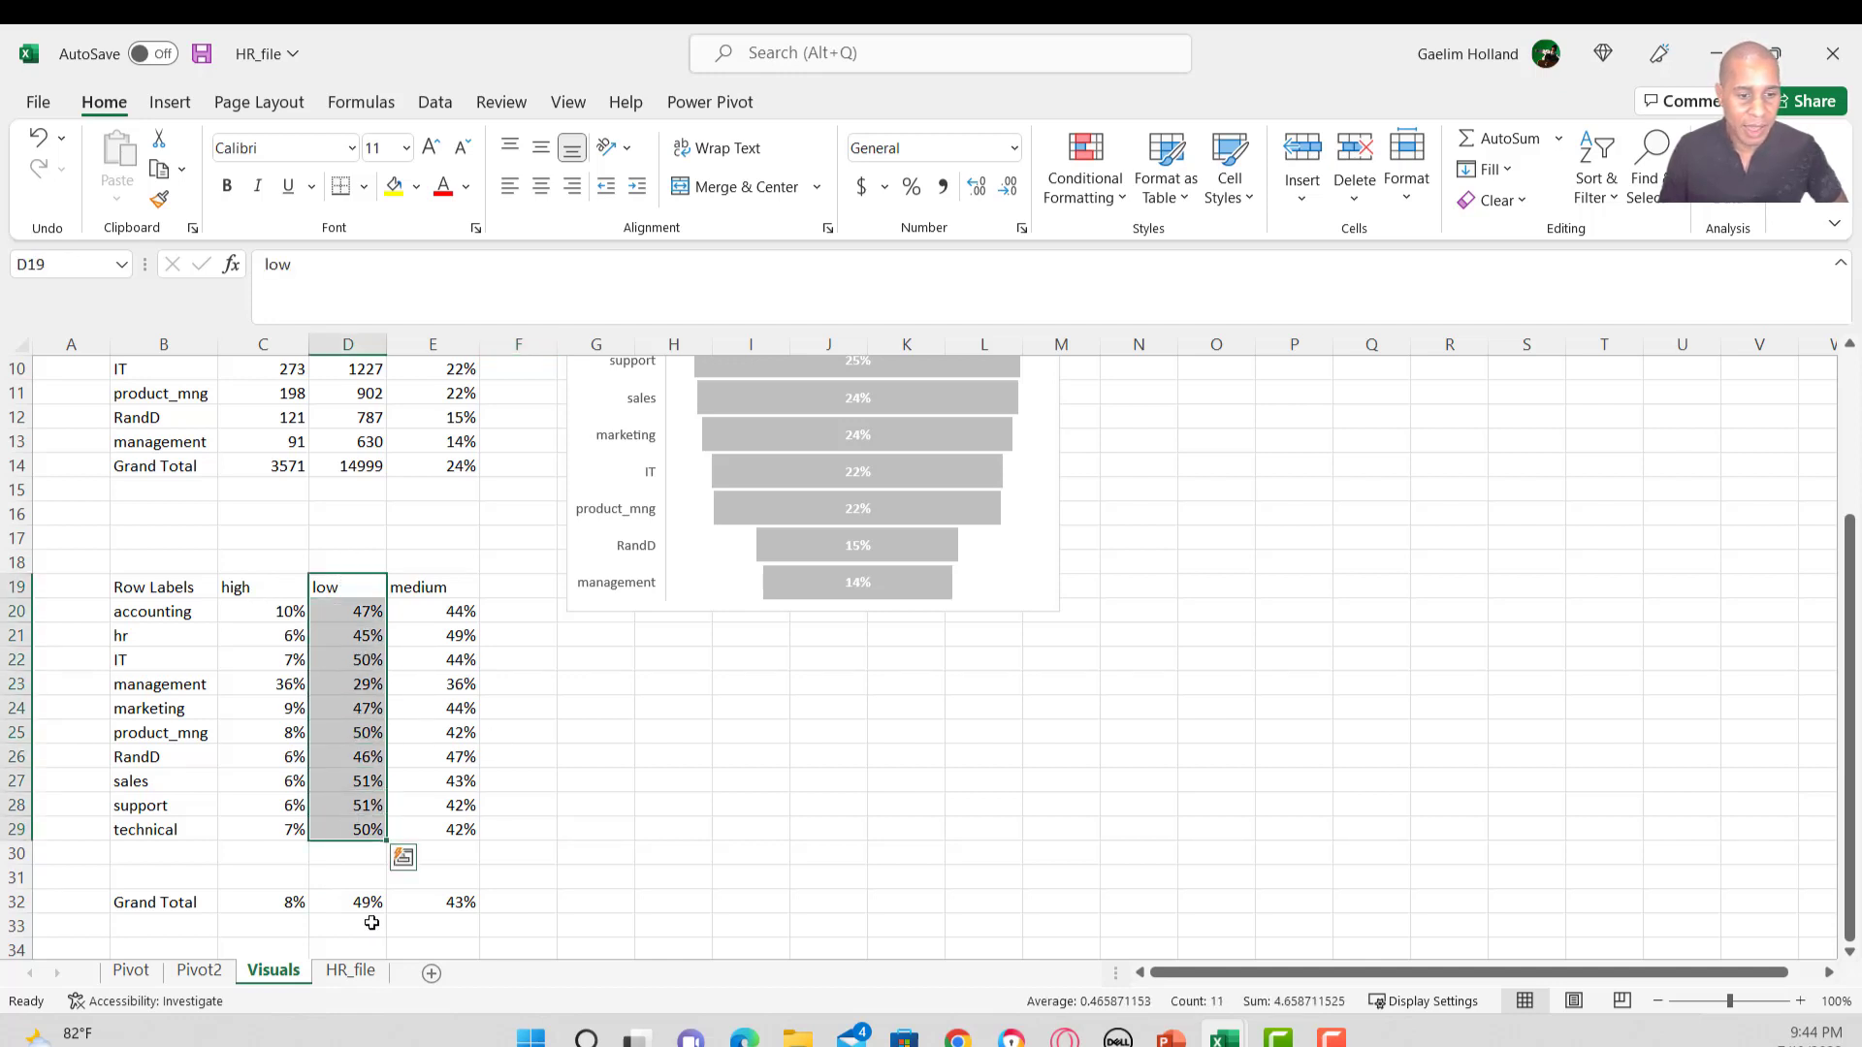
left_click_drag(361, 908, 527, 595)
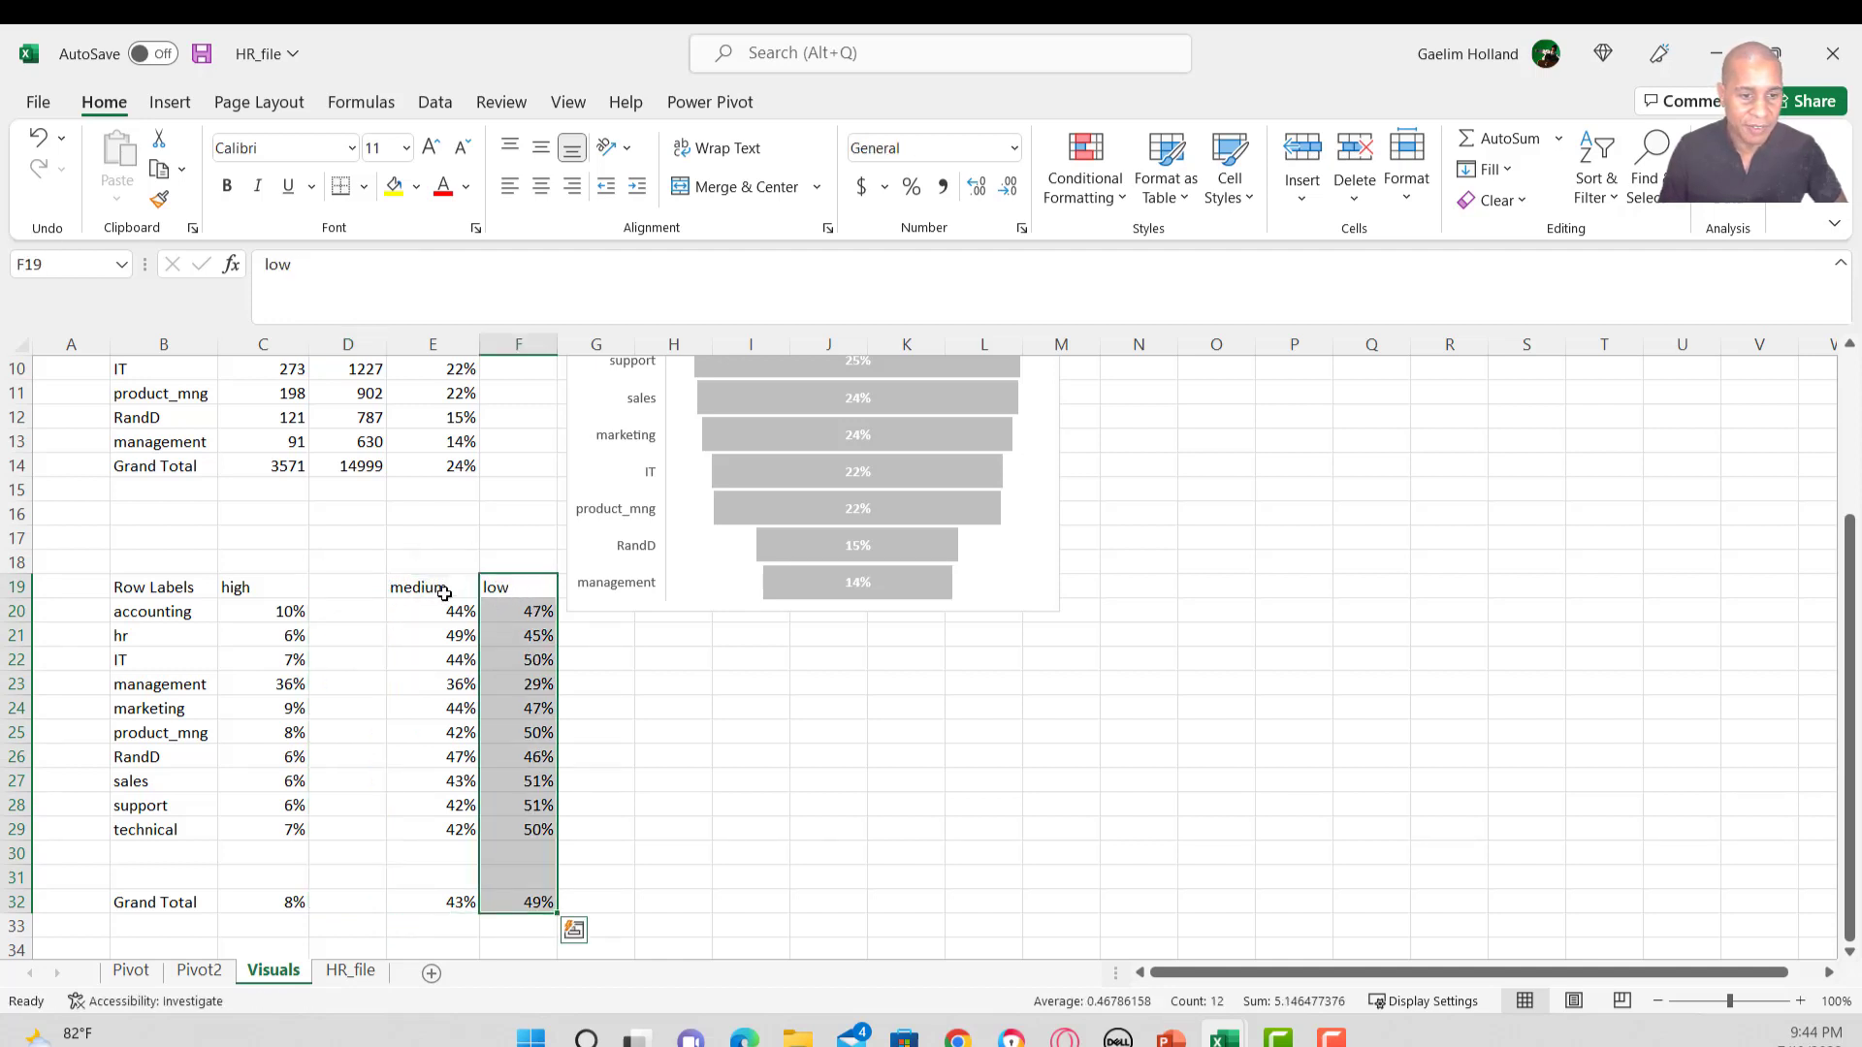
left_click(258, 585)
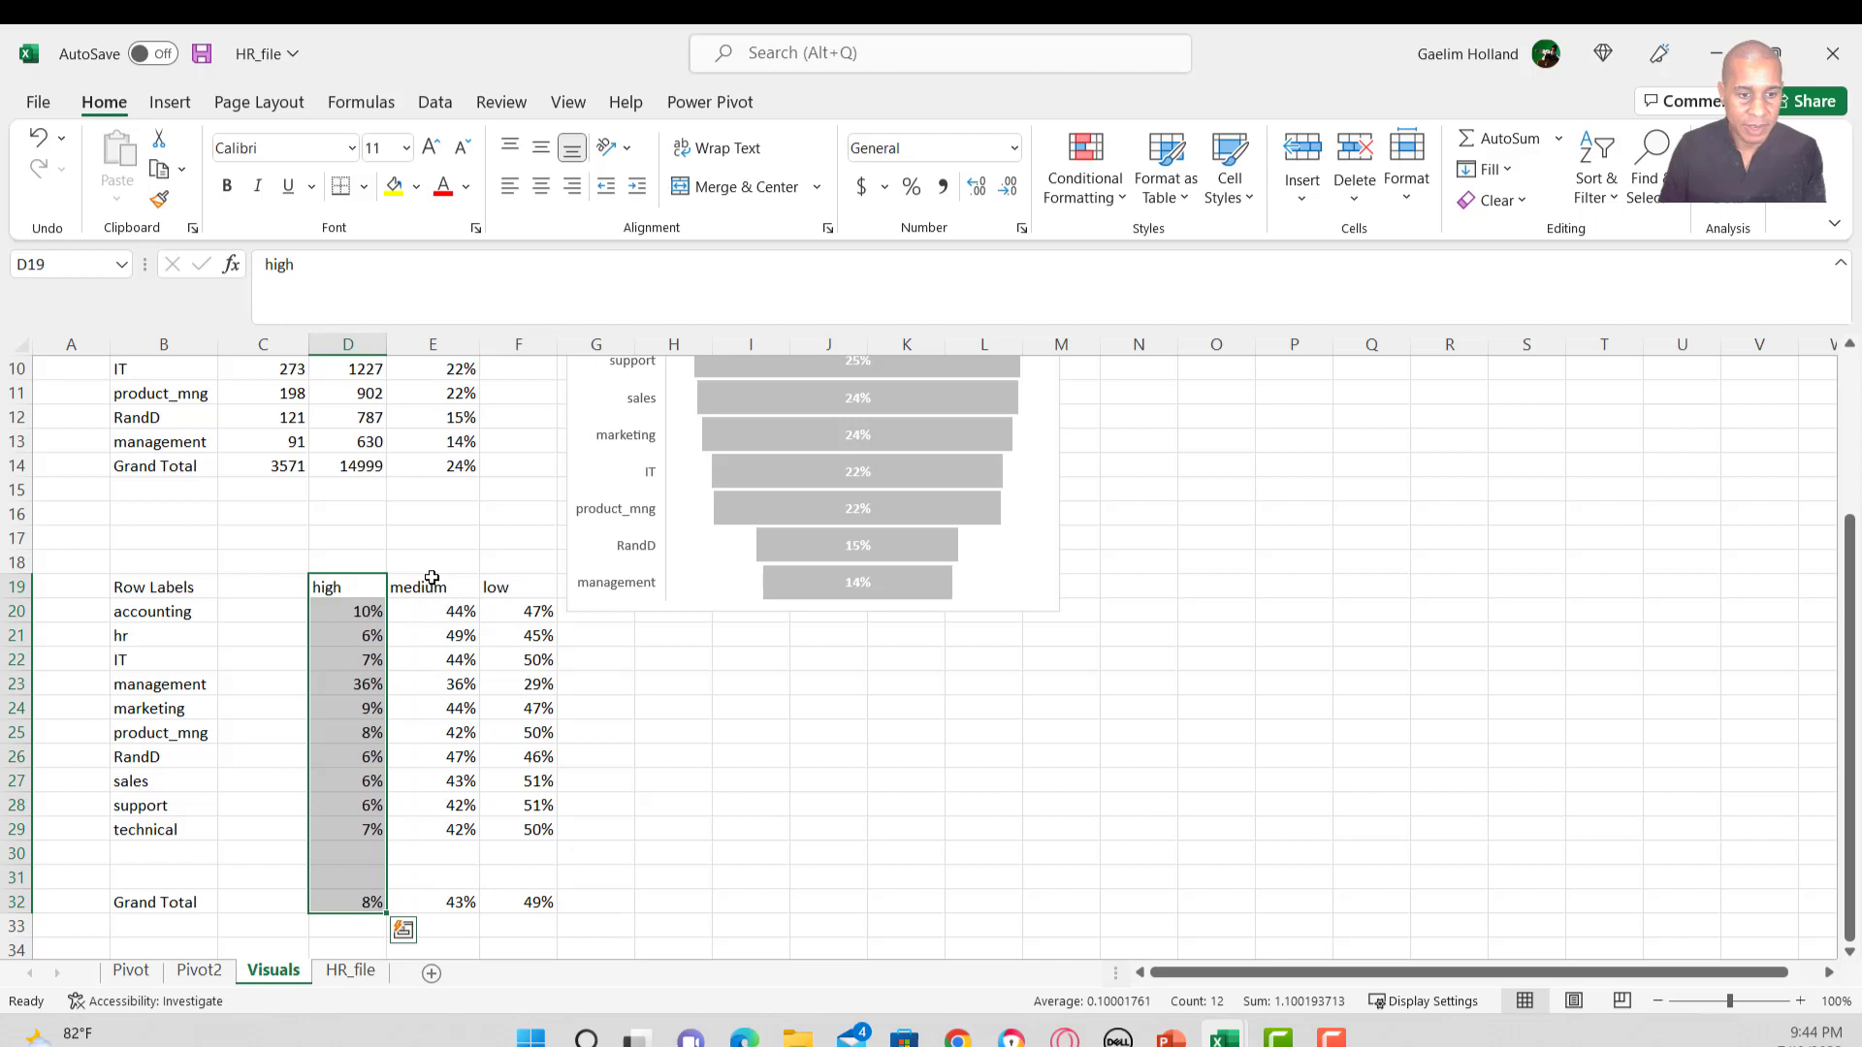
left_click_drag(432, 578, 441, 899)
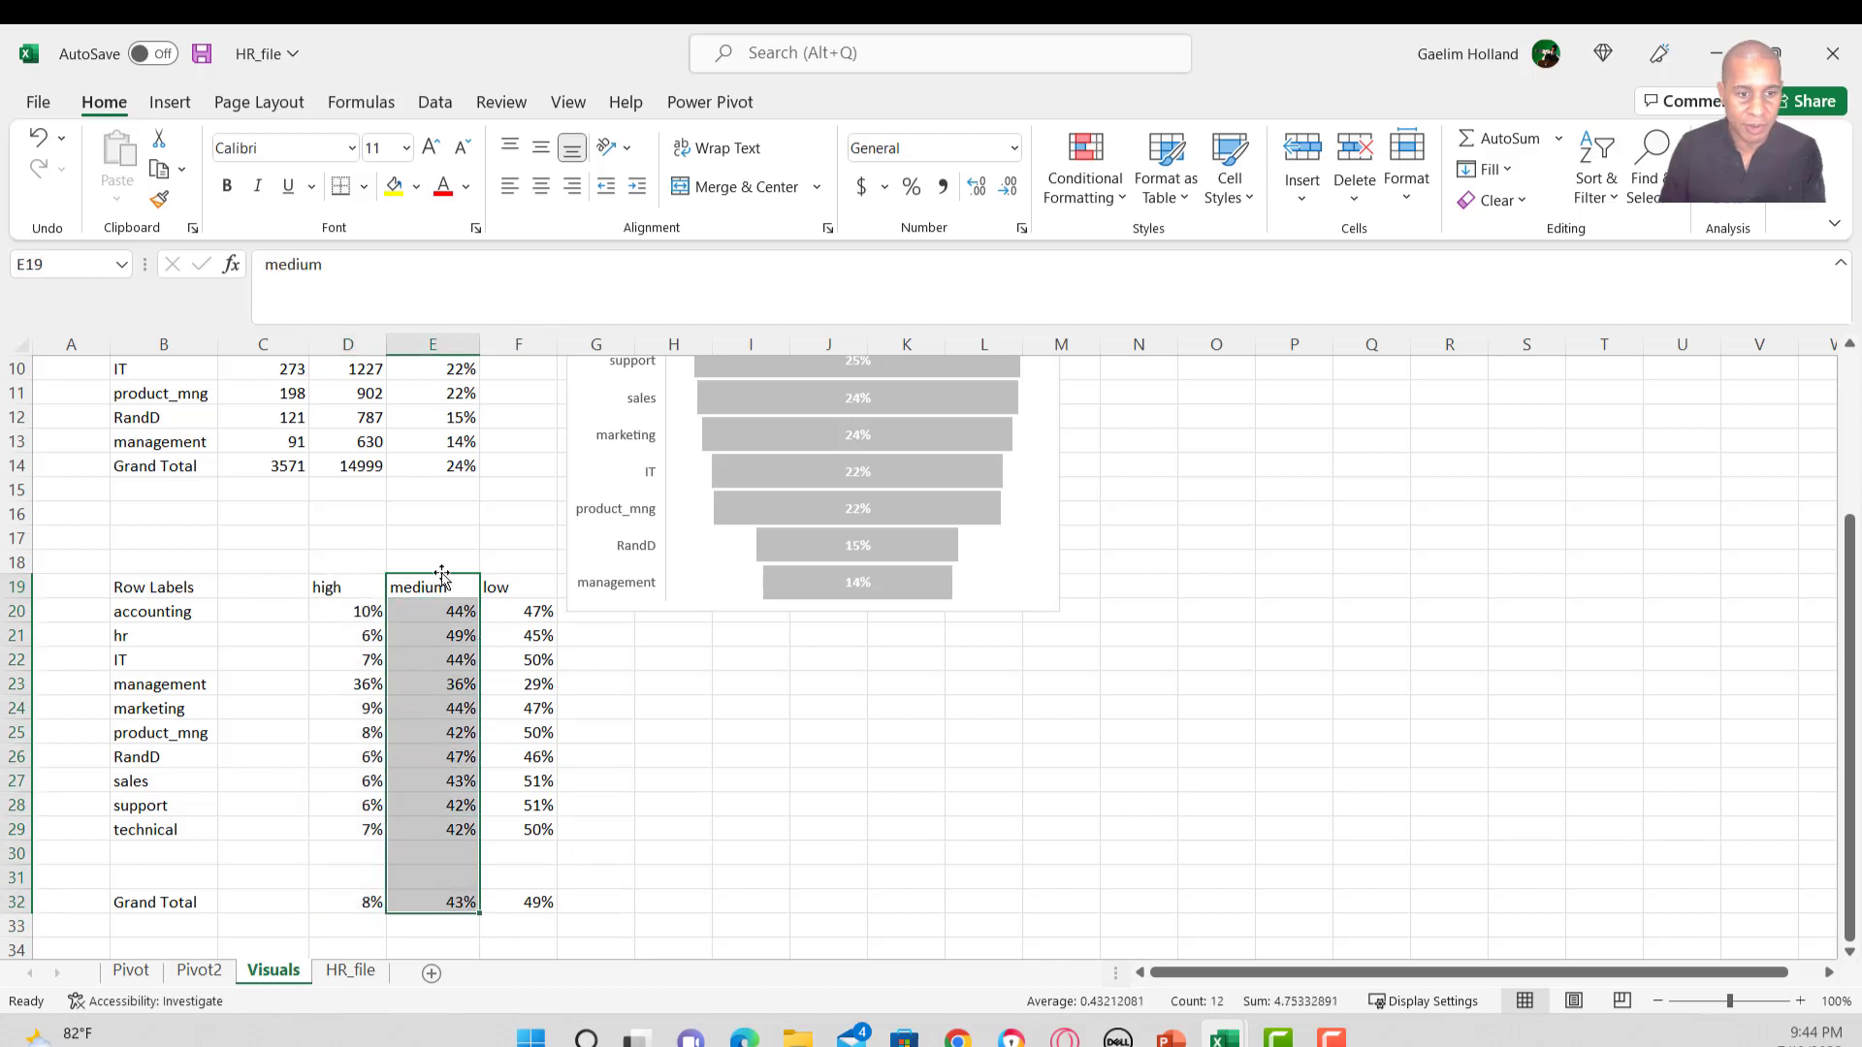
left_click_drag(434, 577, 353, 879)
left_click(261, 549)
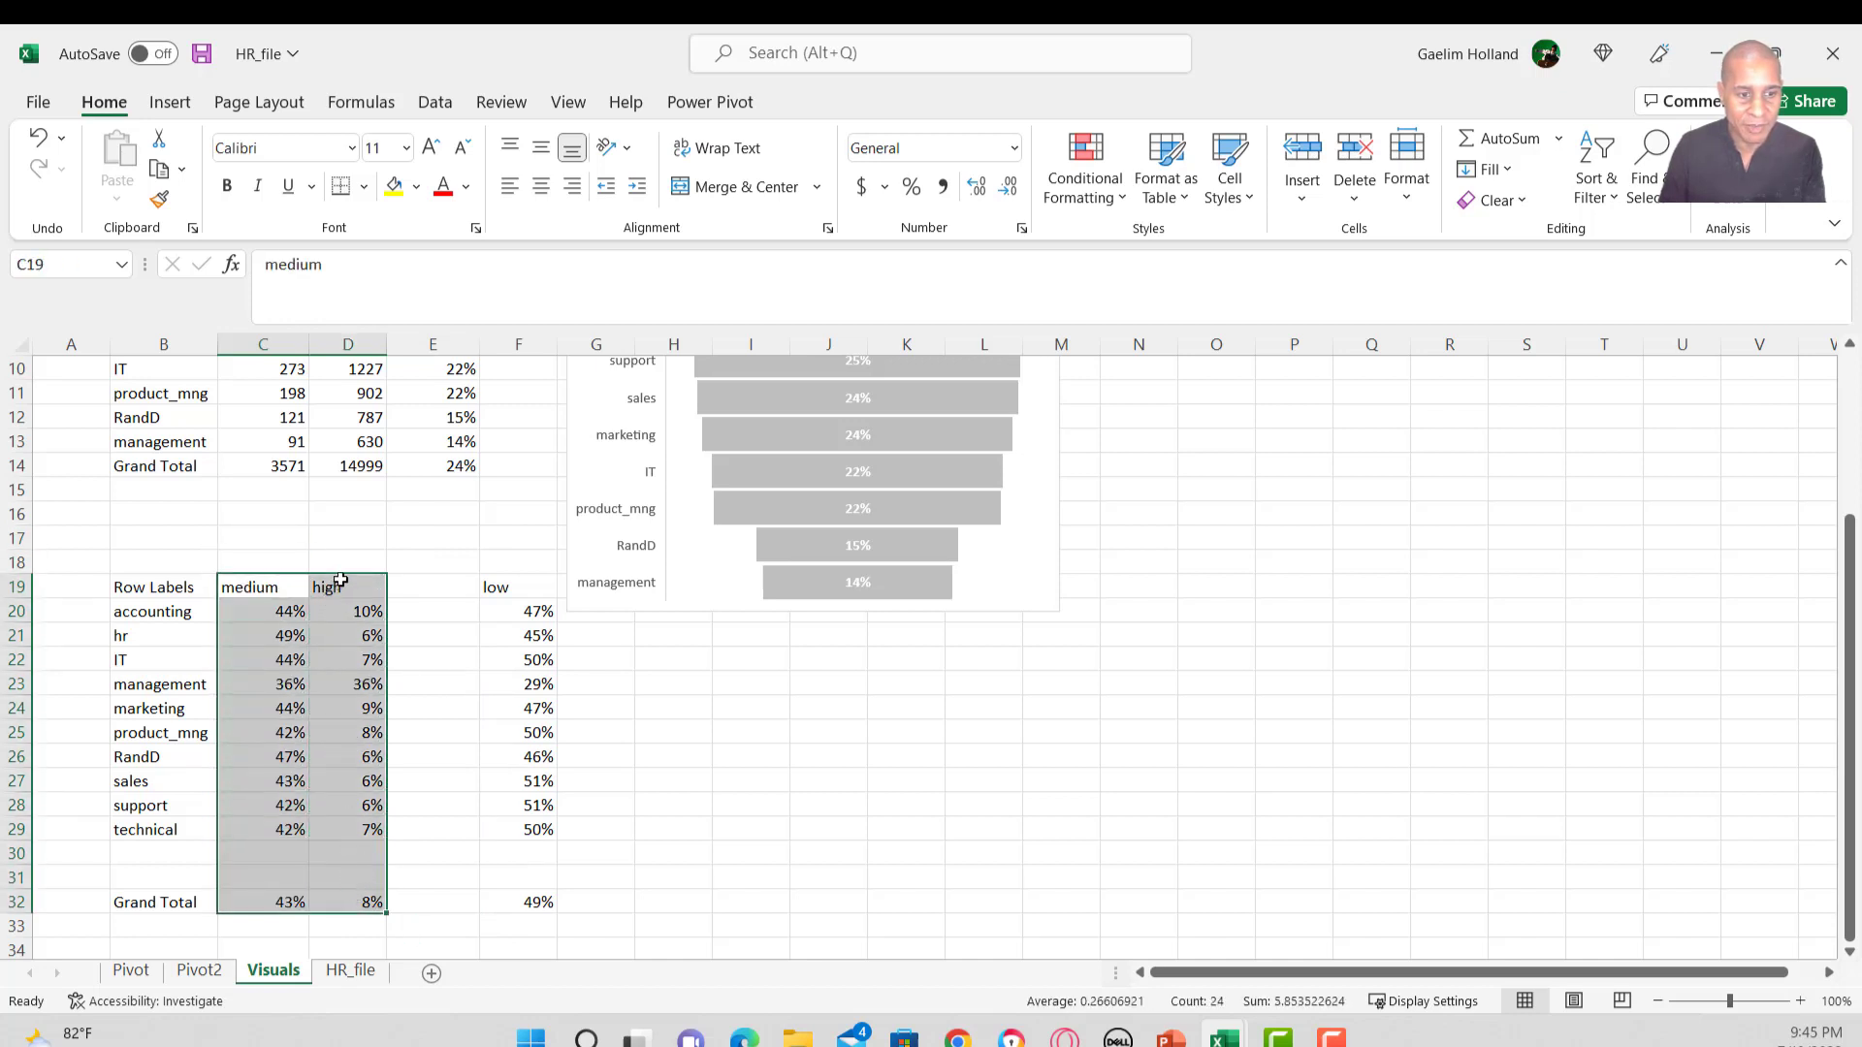
left_click_drag(345, 575, 410, 582)
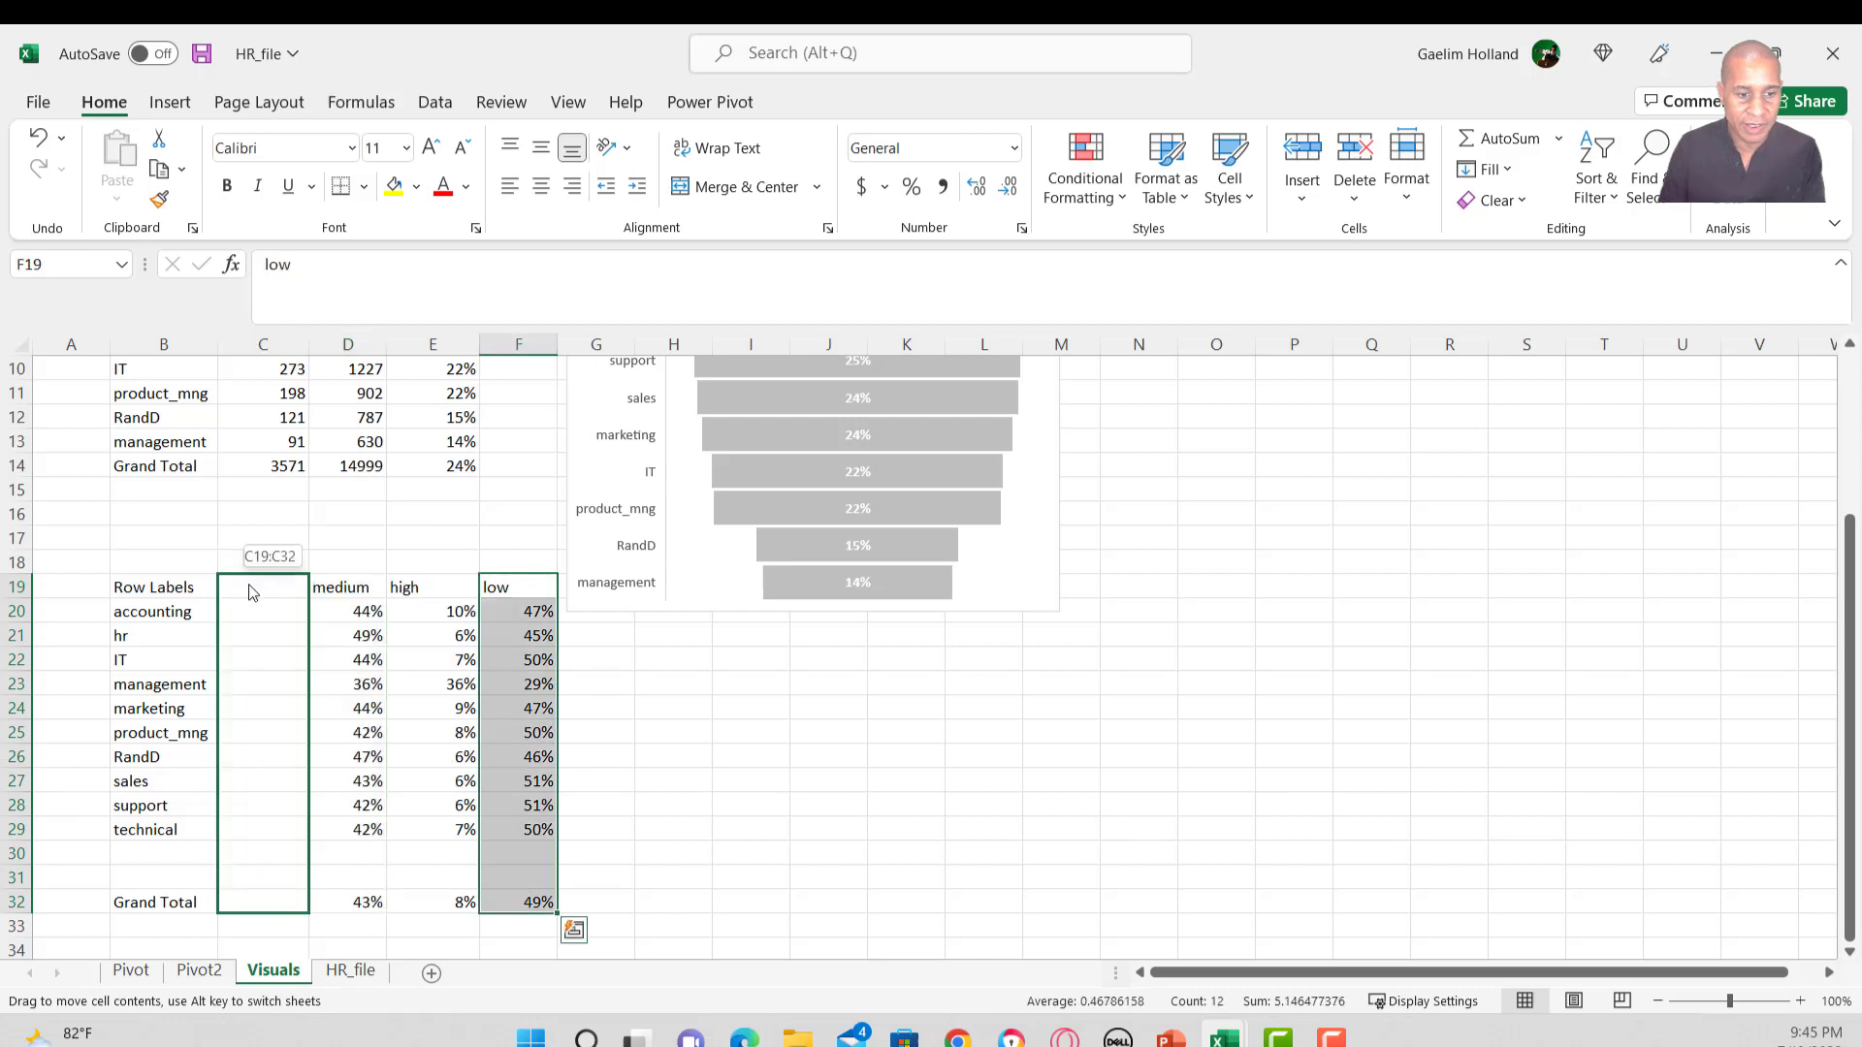
left_click_drag(249, 592, 249, 591)
left_click(542, 852)
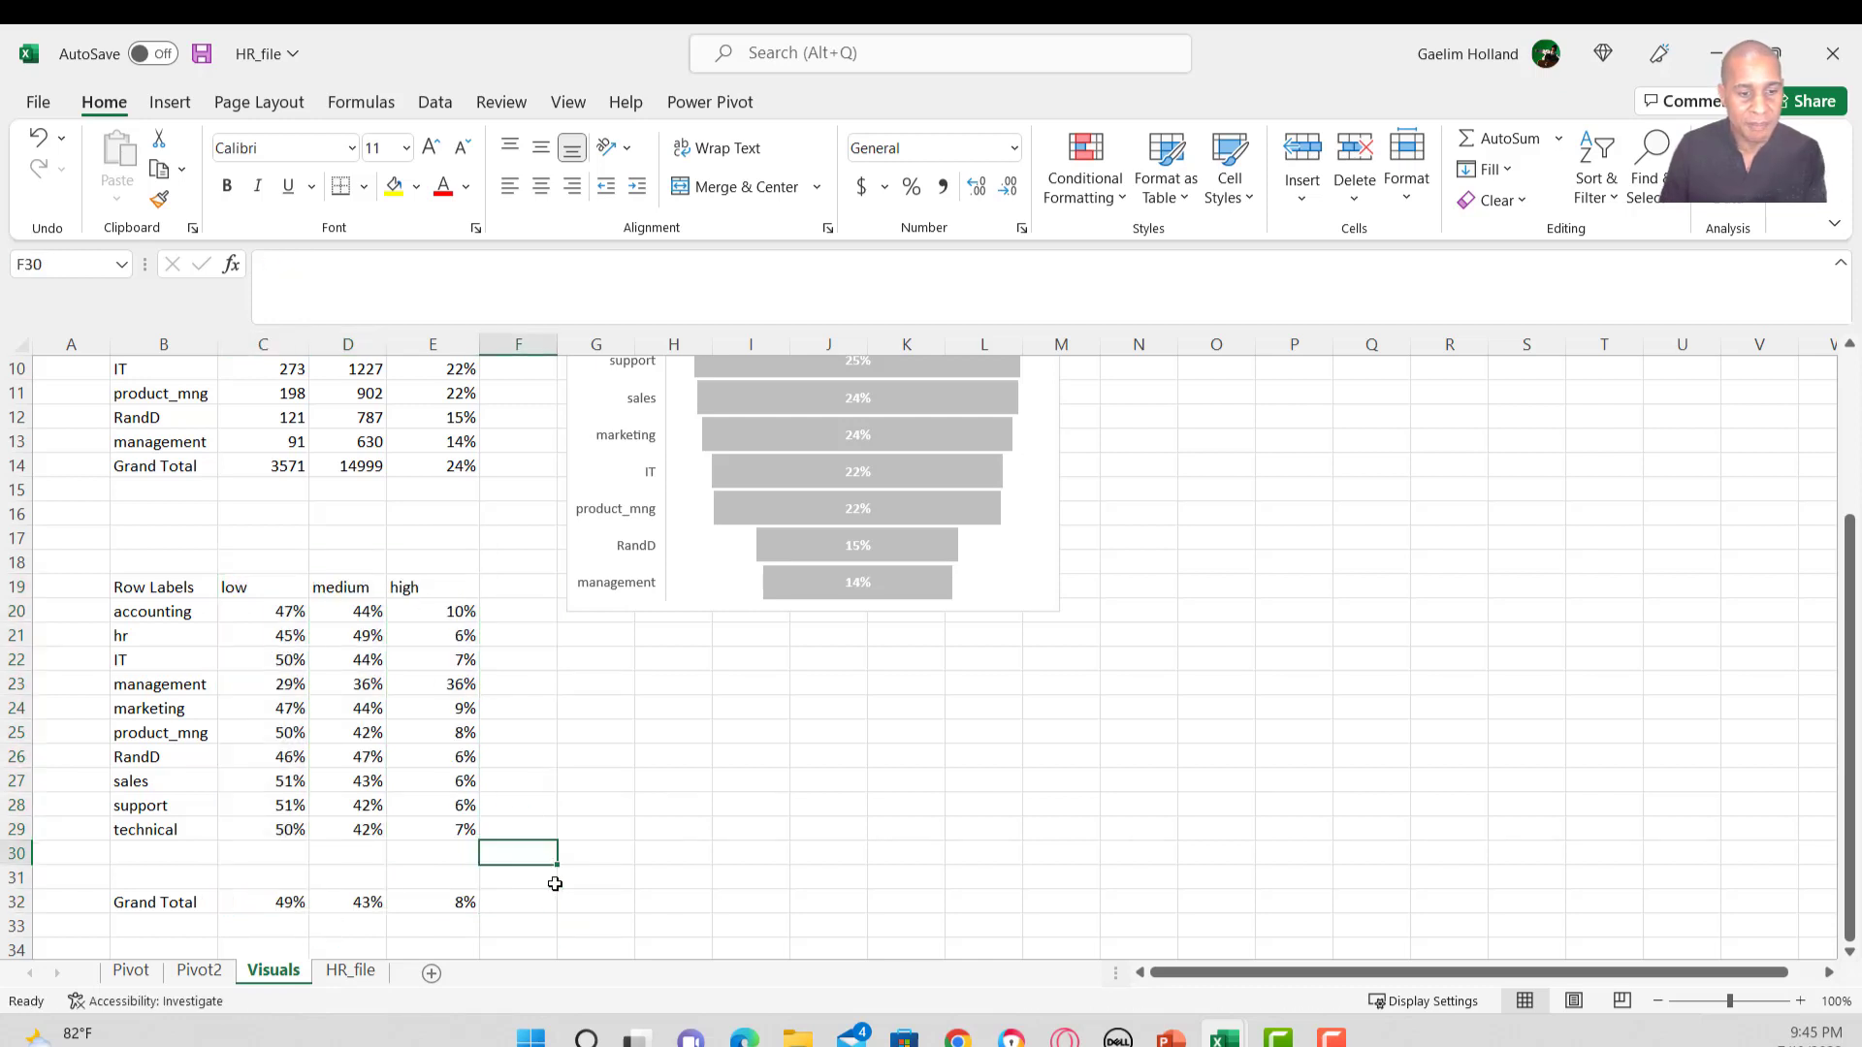
left_click(548, 739)
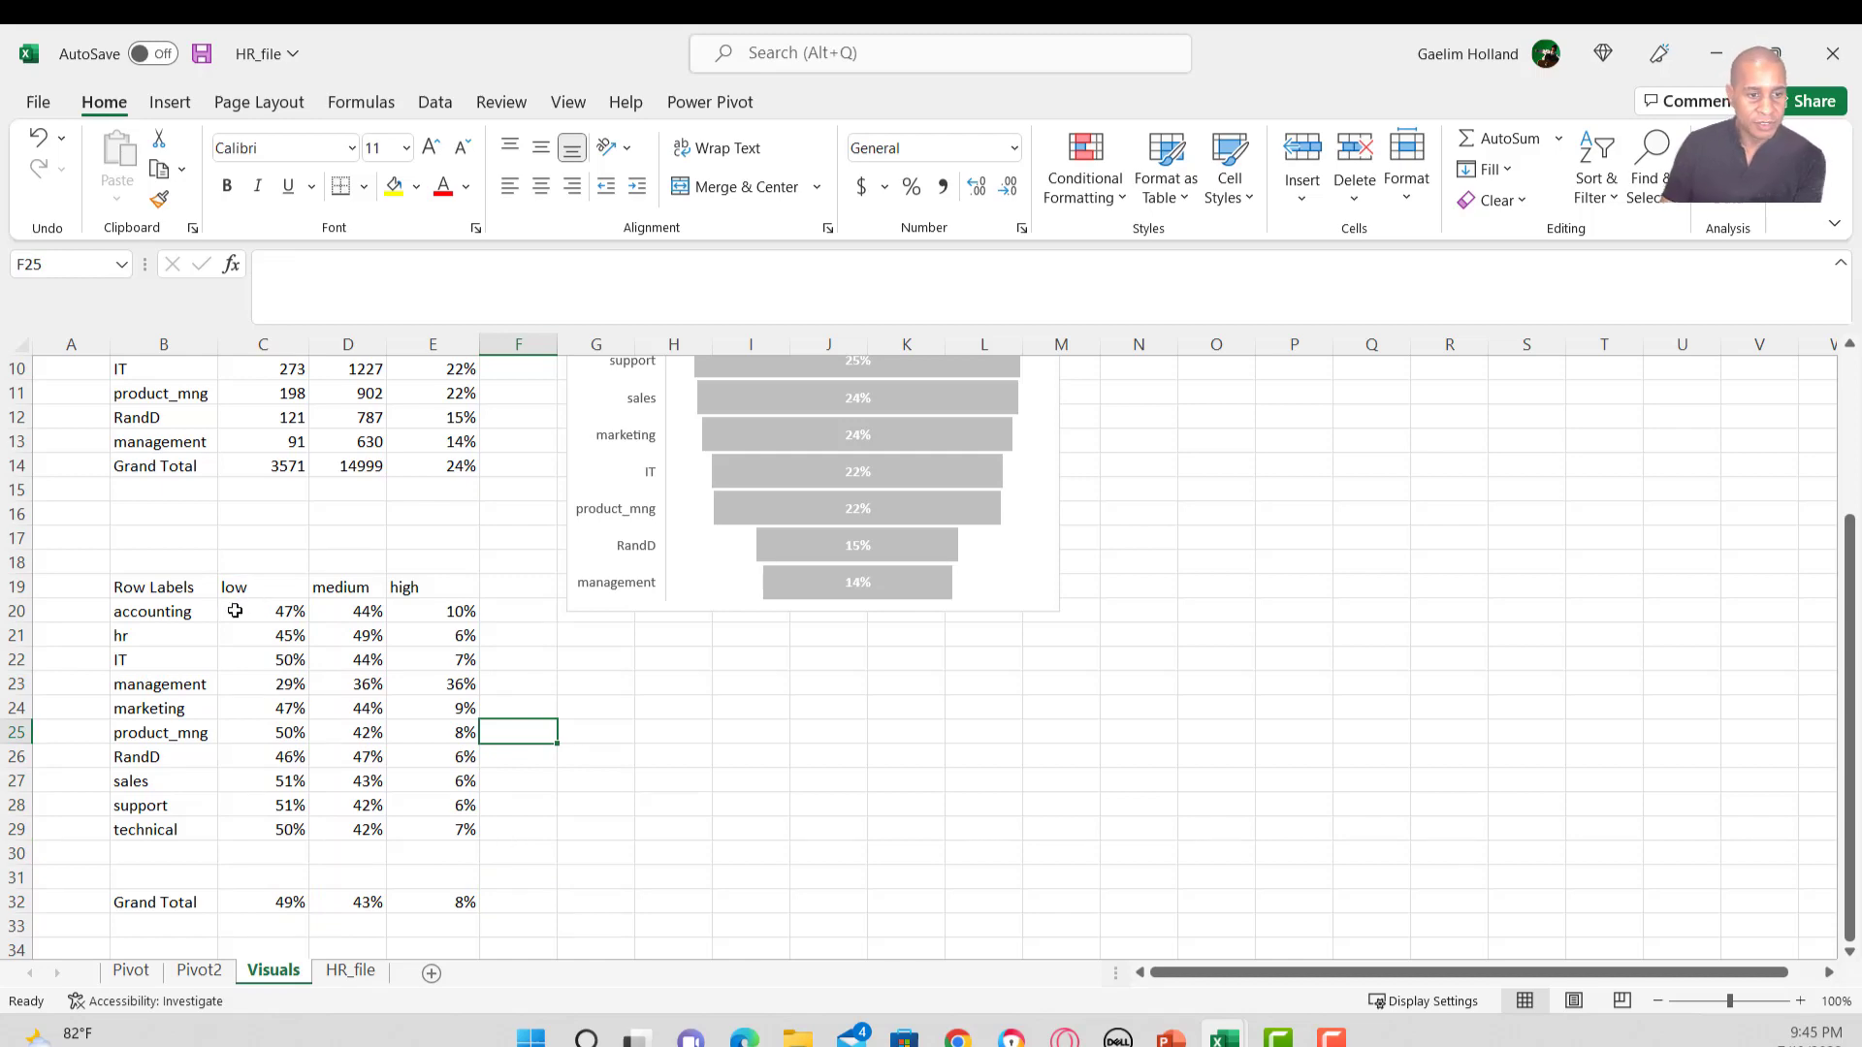
Compare the churn table and funnel chart with the departments' salary-level breakdown on the Visuals sheet.
scroll(200, 760, "up", 2)
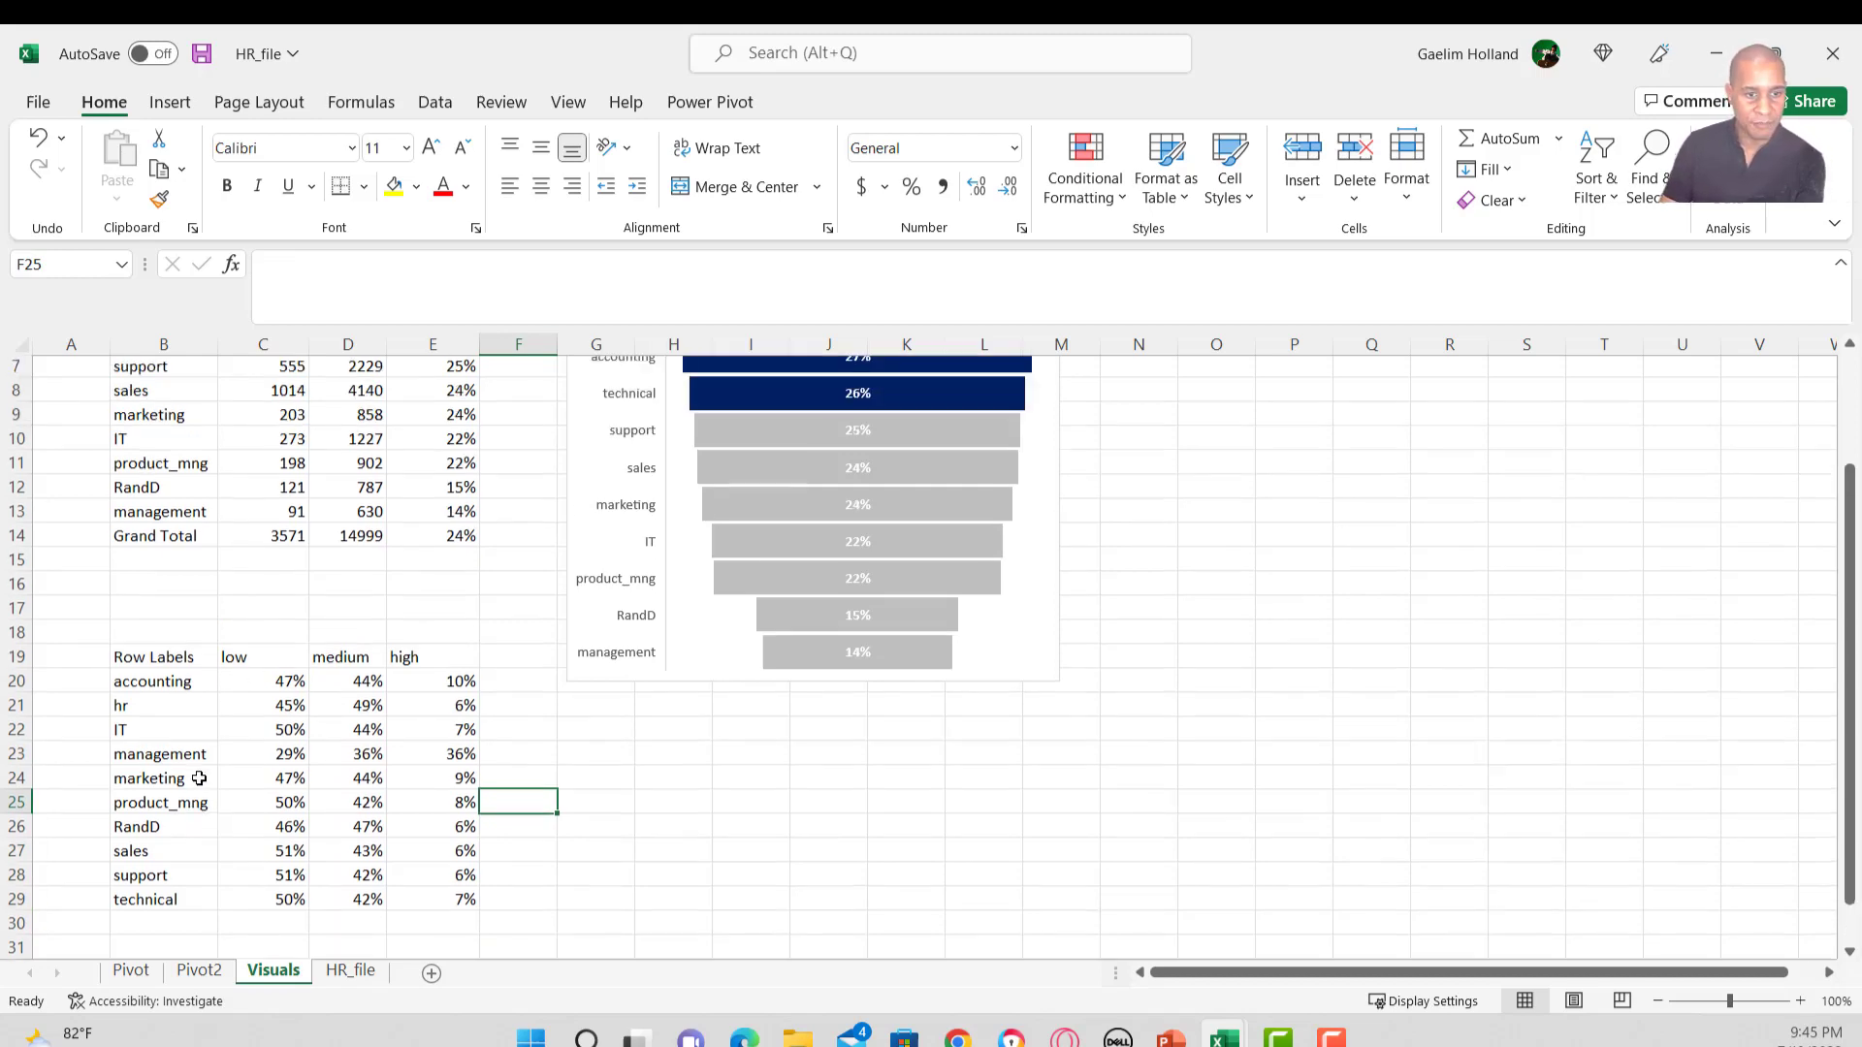
scroll(256, 752, "up", 2)
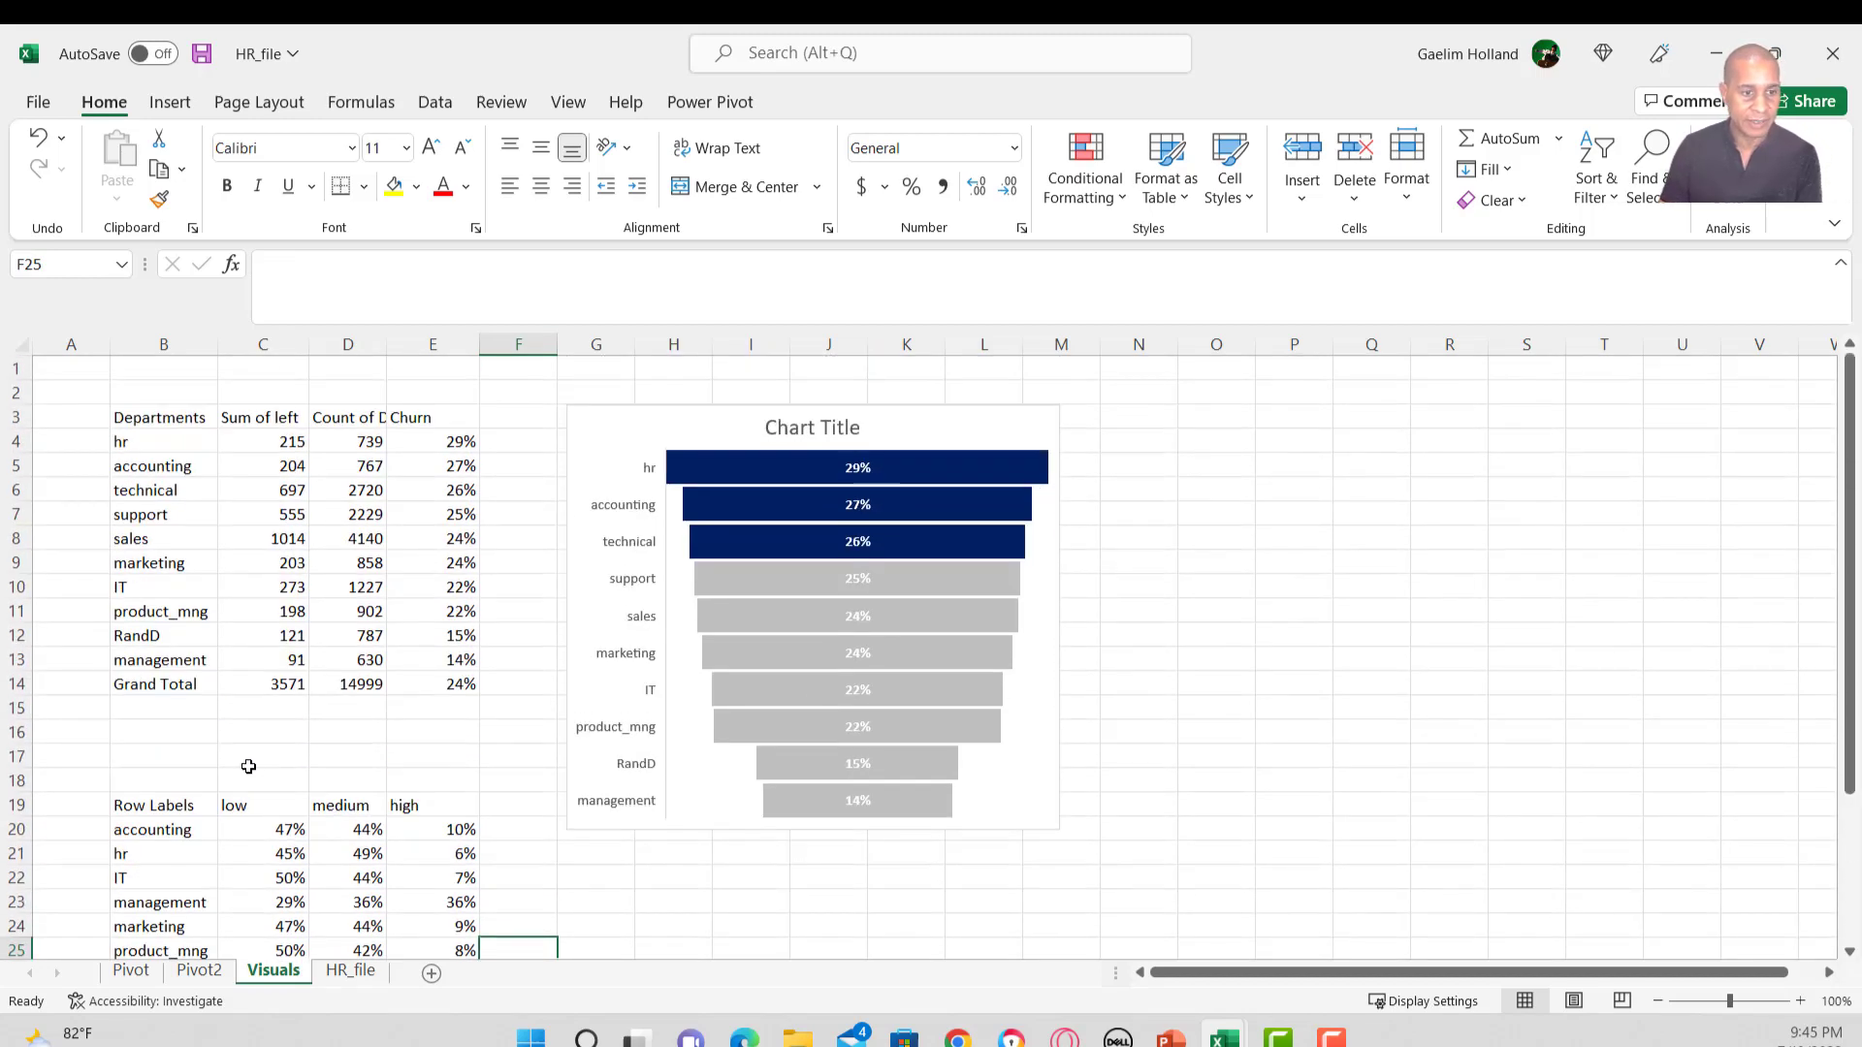
scroll(248, 767, "down", 1)
scroll(242, 737, "up", 1)
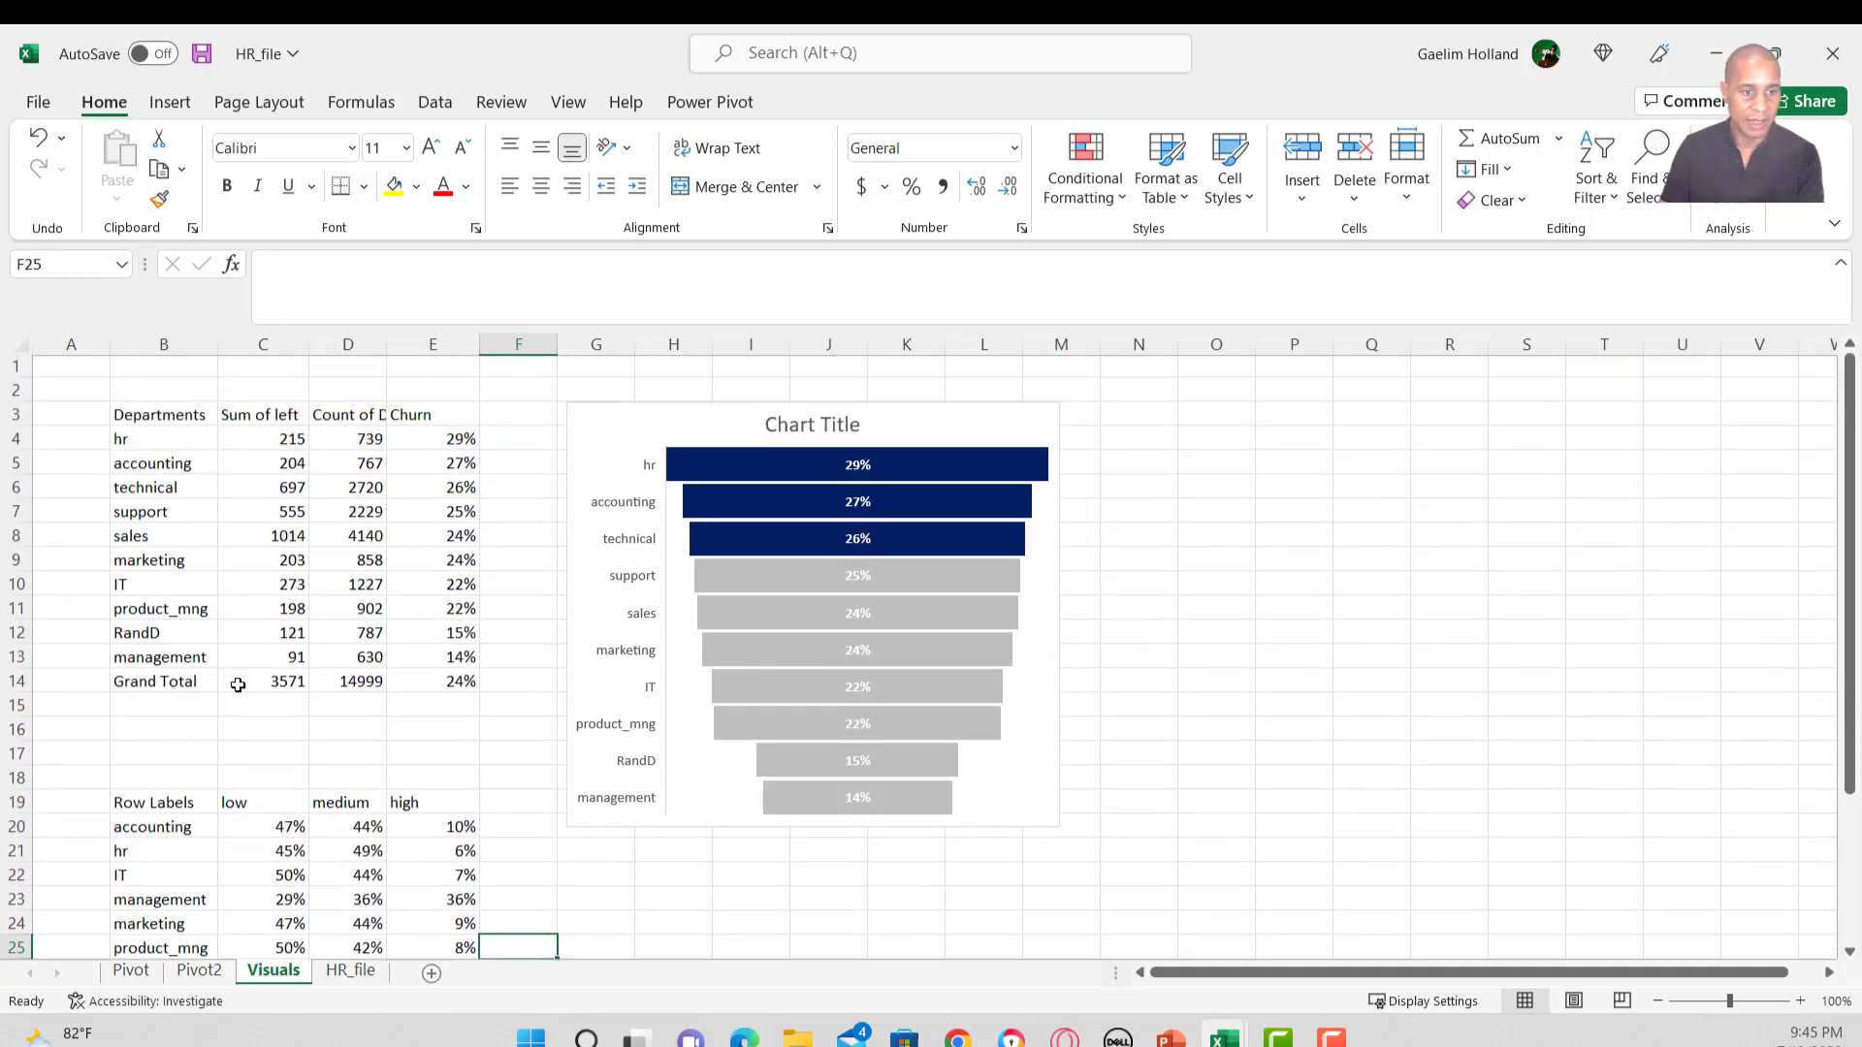
scroll(233, 669, "down", 2)
scroll(417, 757, "up", 1)
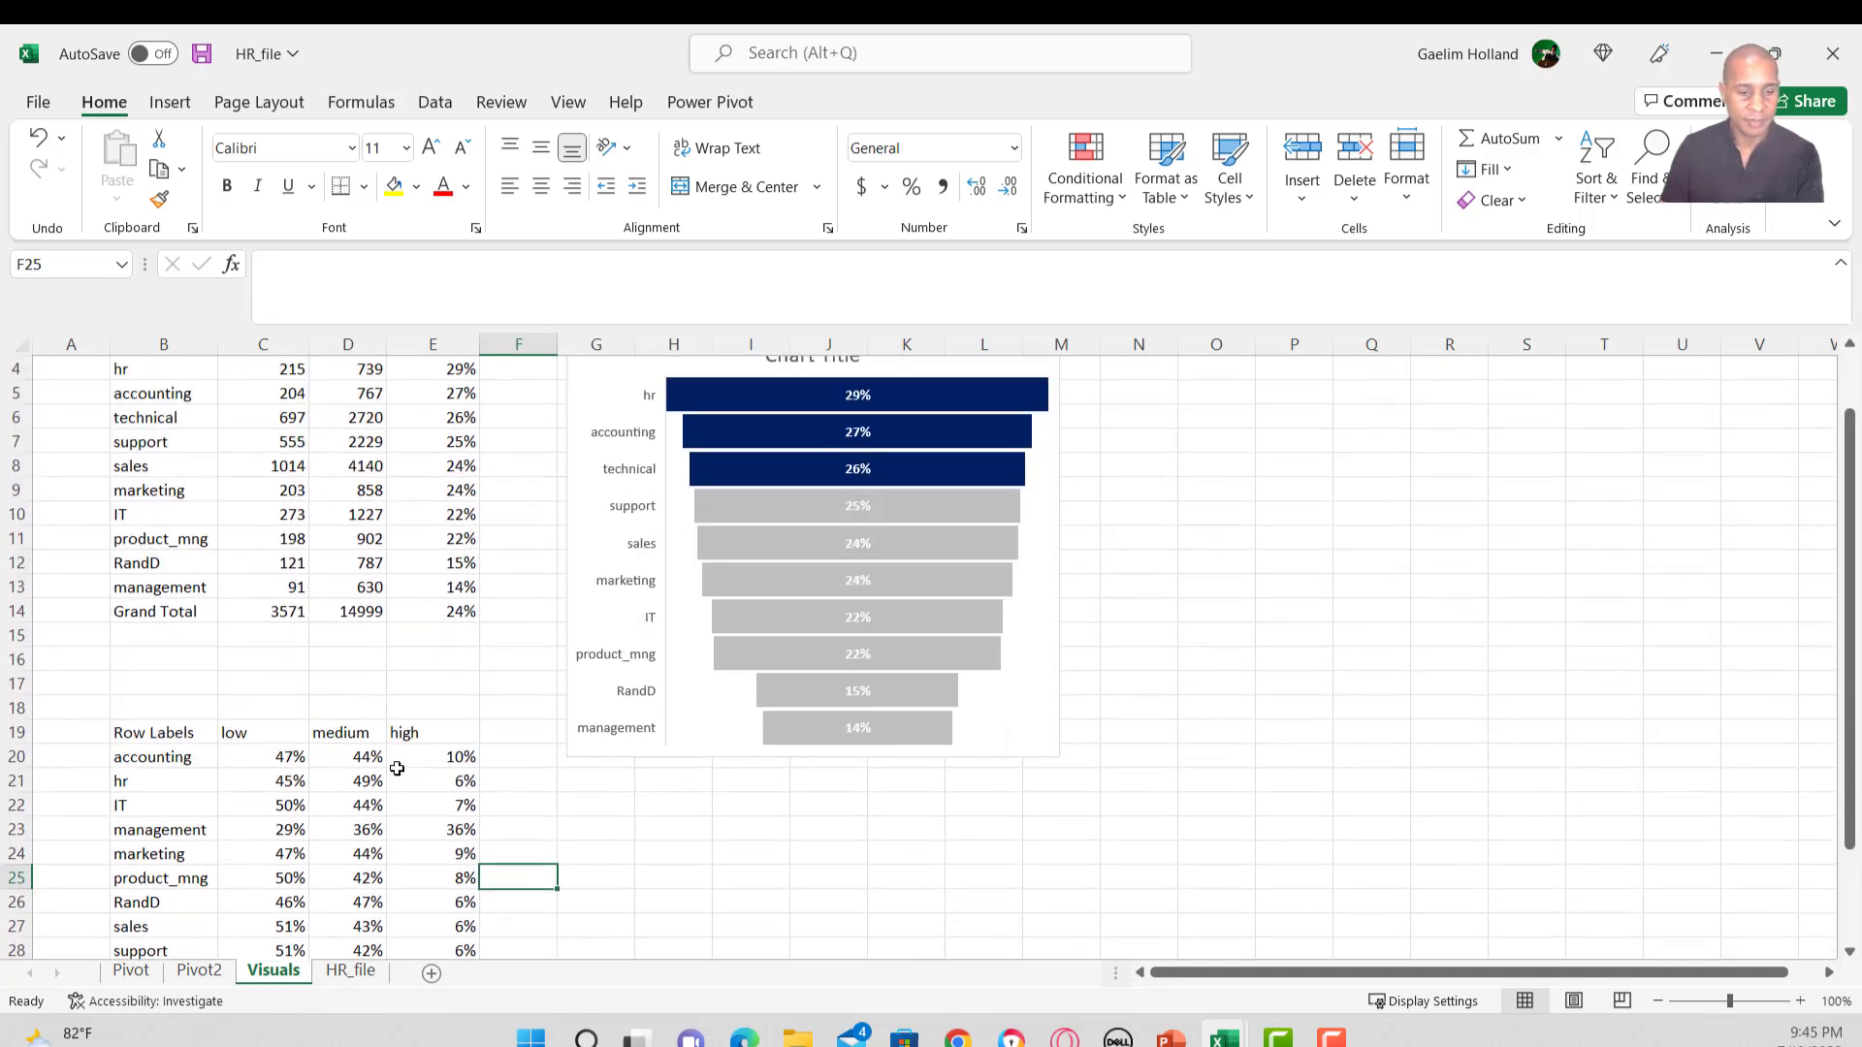
scroll(301, 781, "up", 1)
scroll(290, 773, "down", 1)
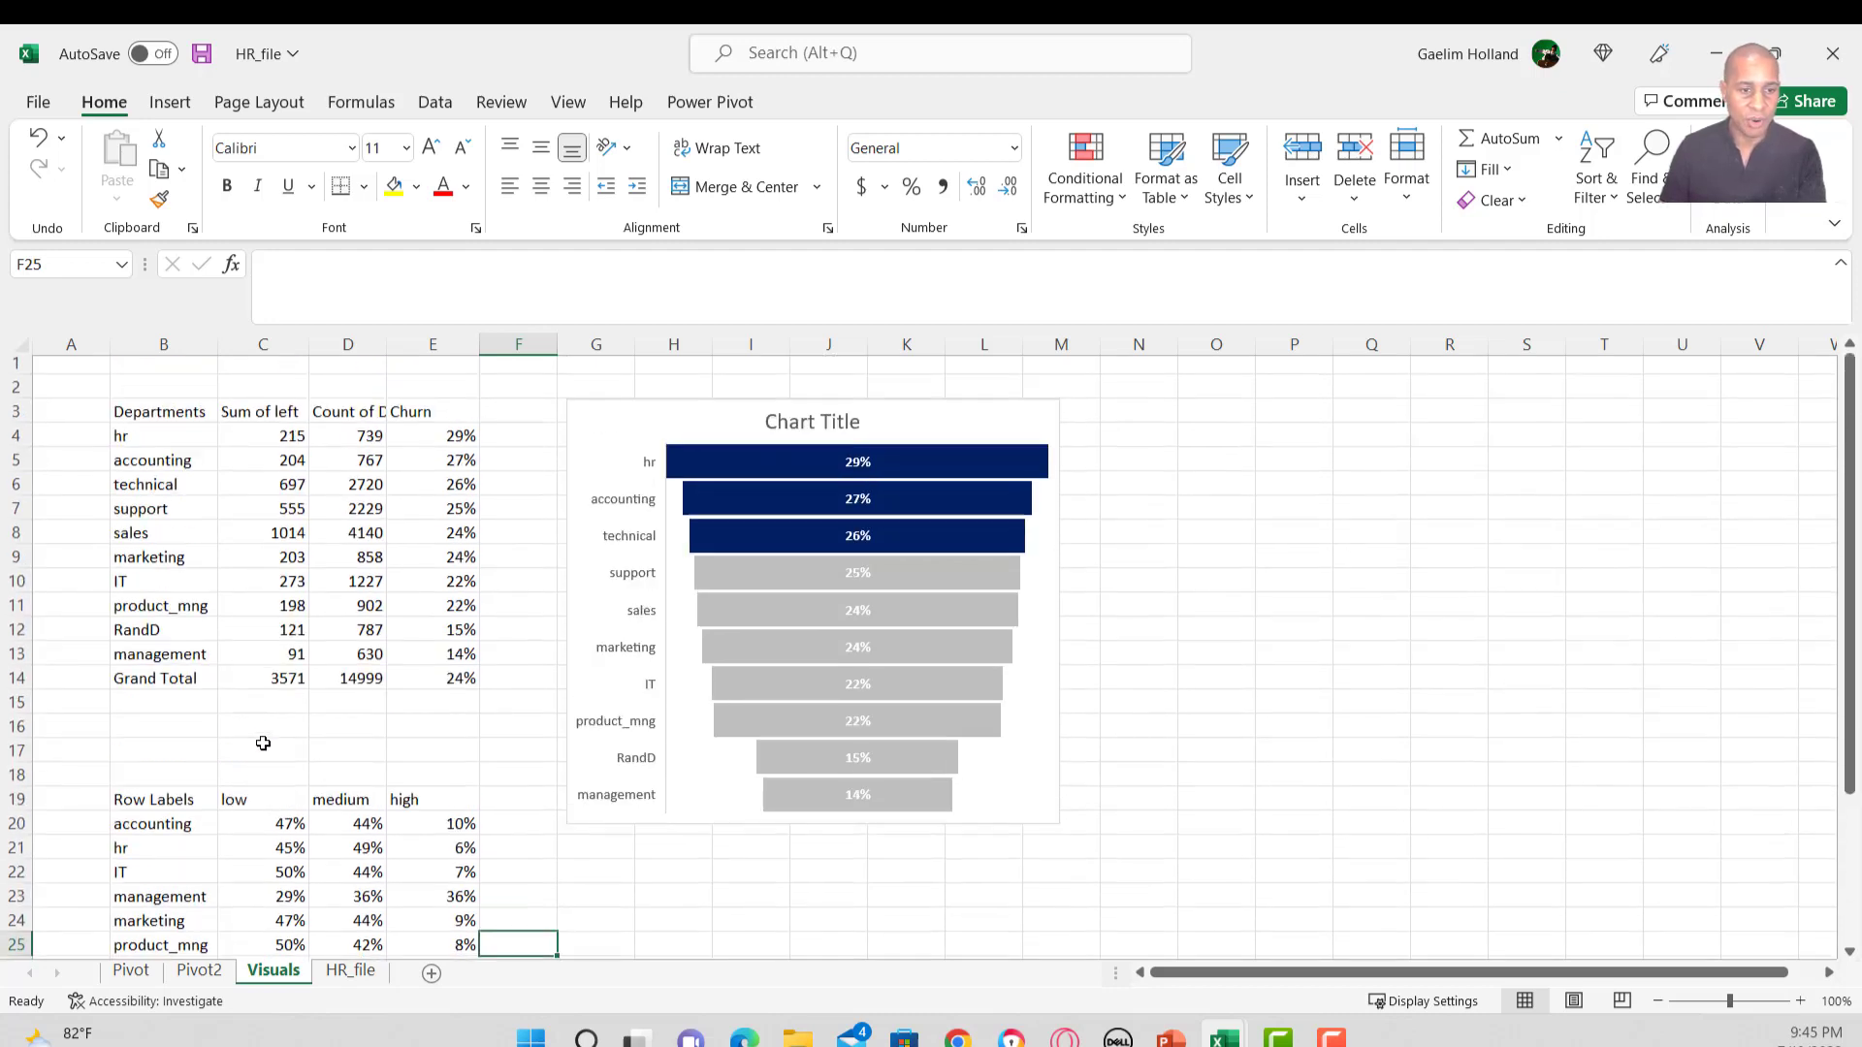
Review the department list in B4:B14 and the churn rates beside it on the Visuals sheet.
scroll(296, 753, "up", 1)
left_click_drag(167, 434, 145, 685)
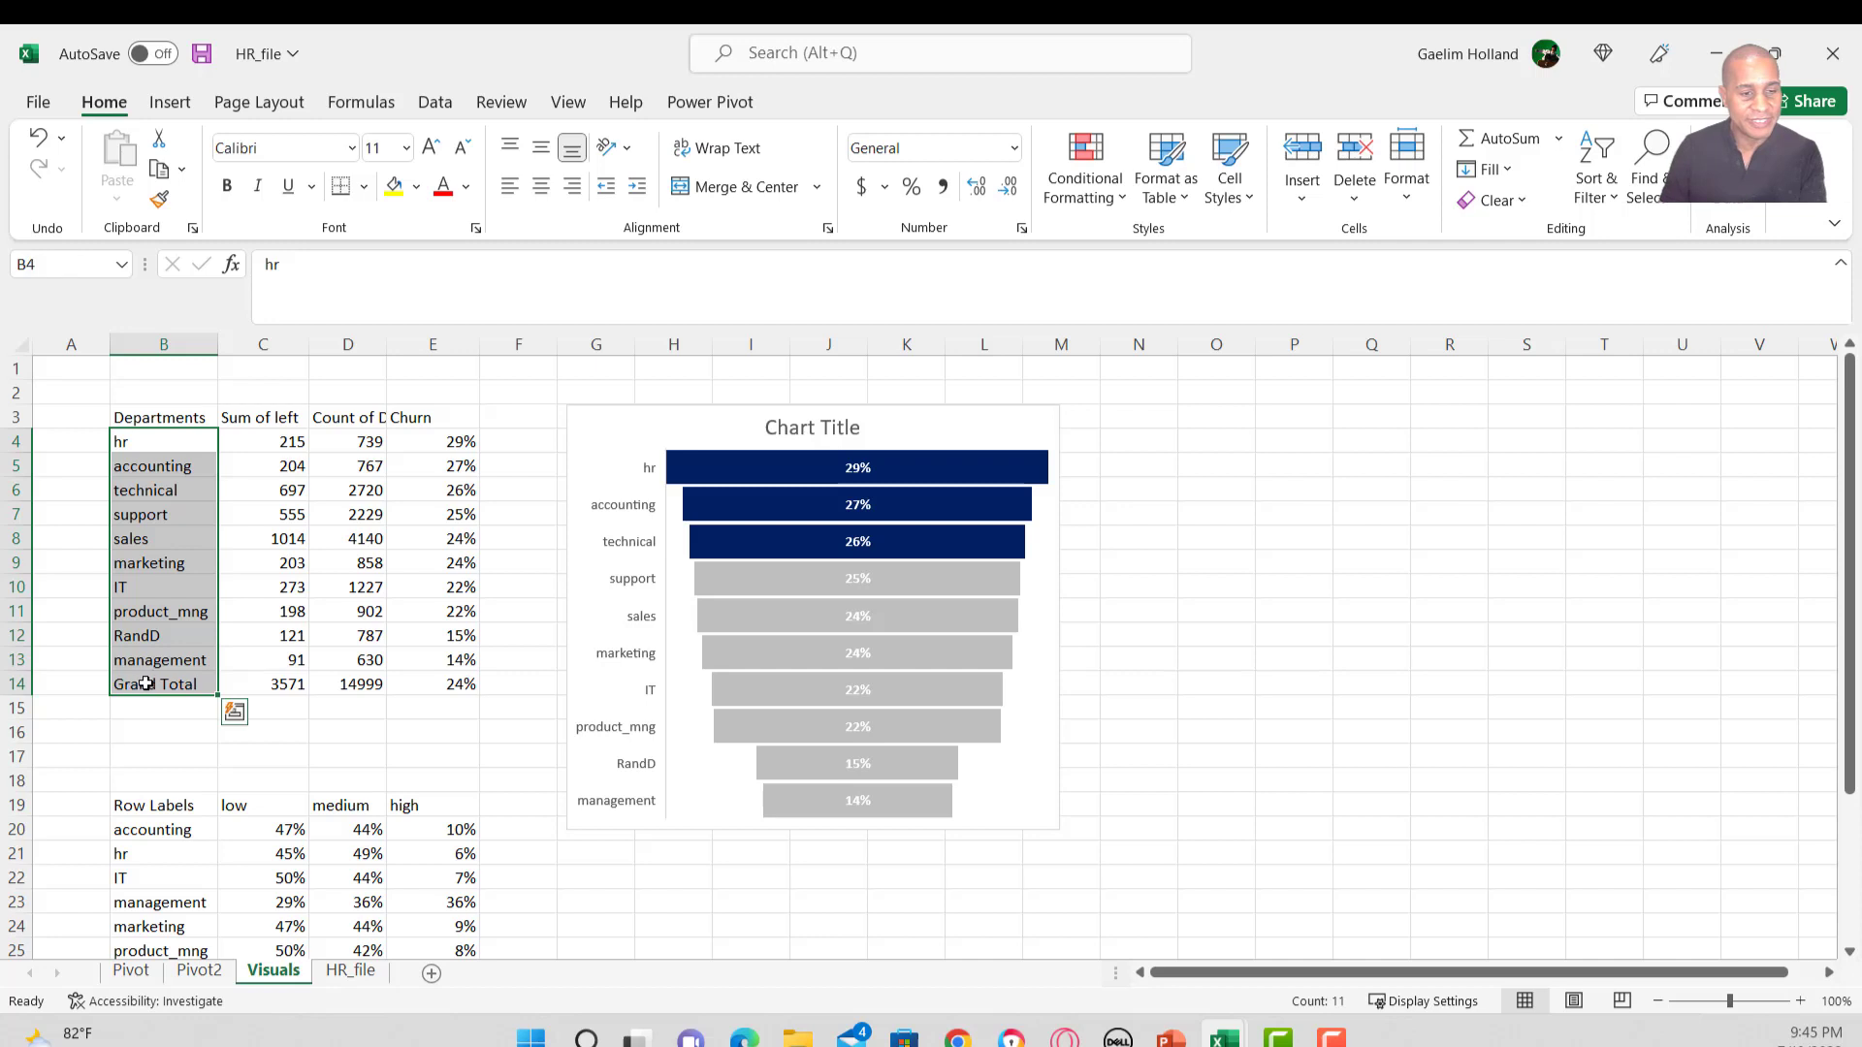
left_click(134, 443)
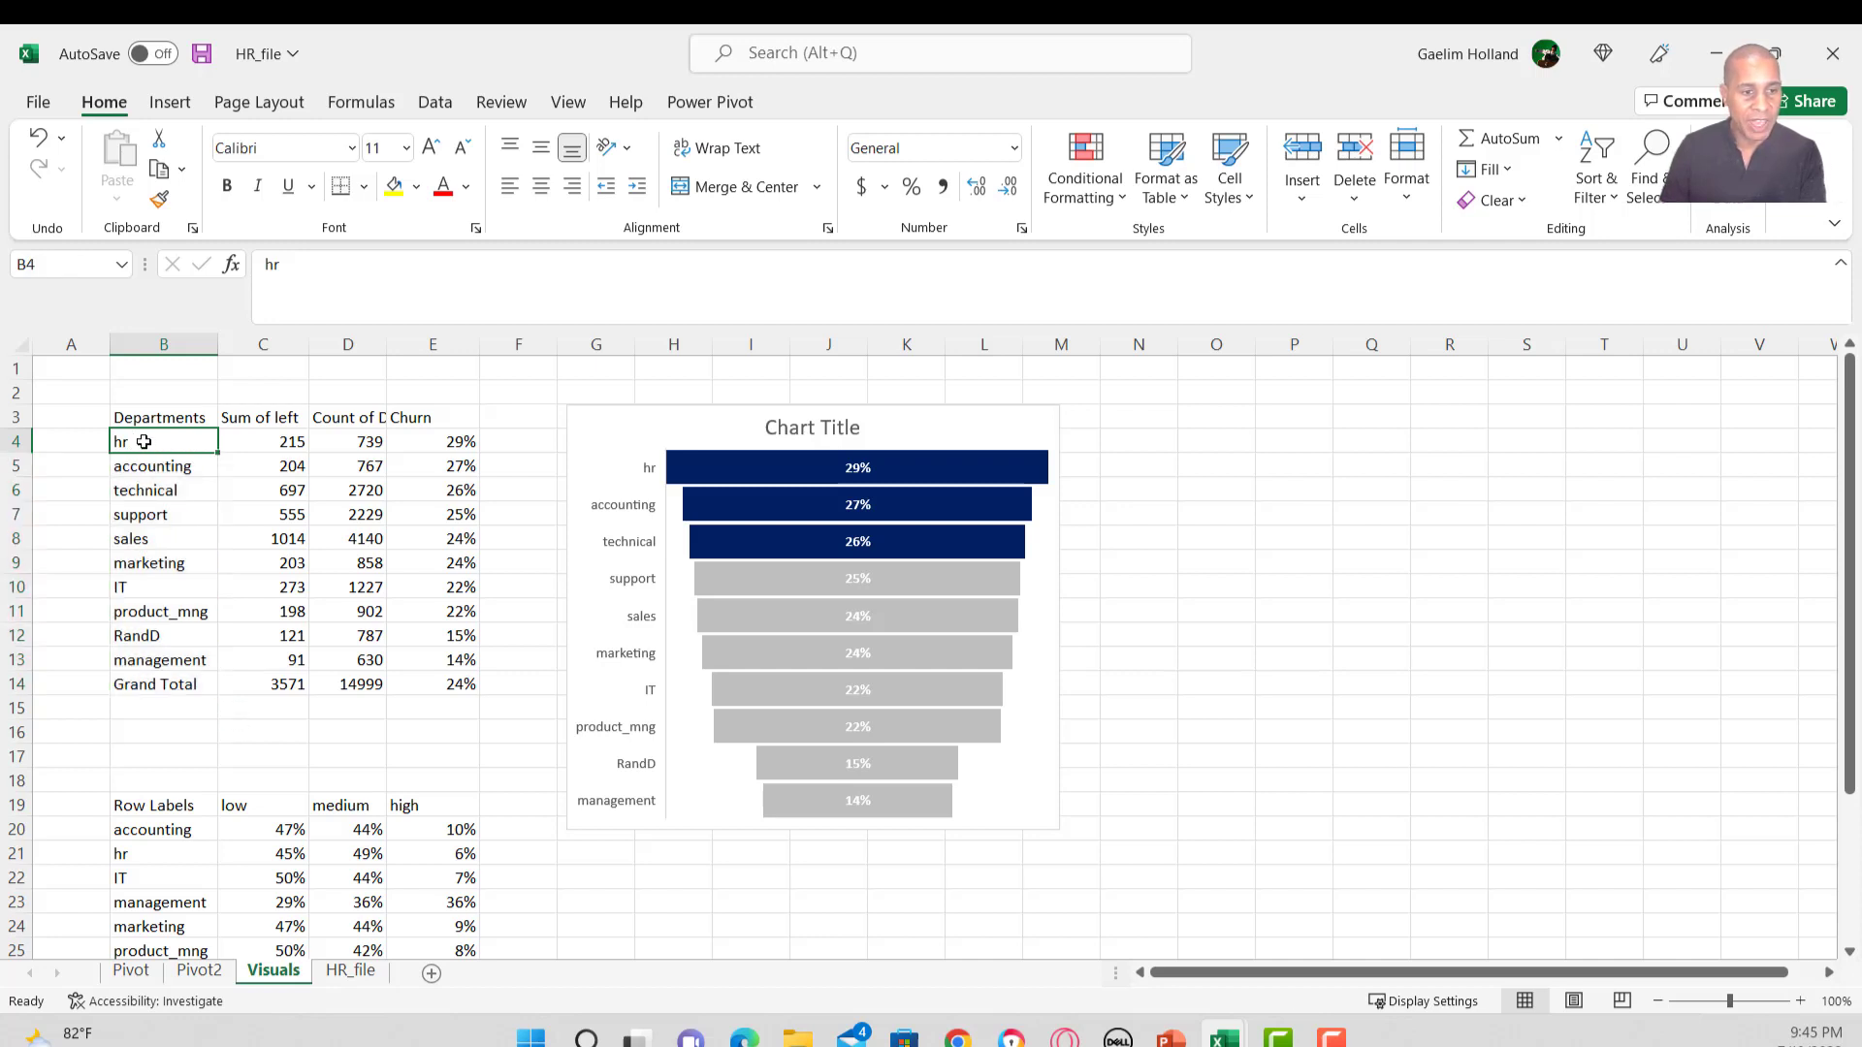
key("Down")
key("Down")
key("Down")
key("Down")
key("Down")
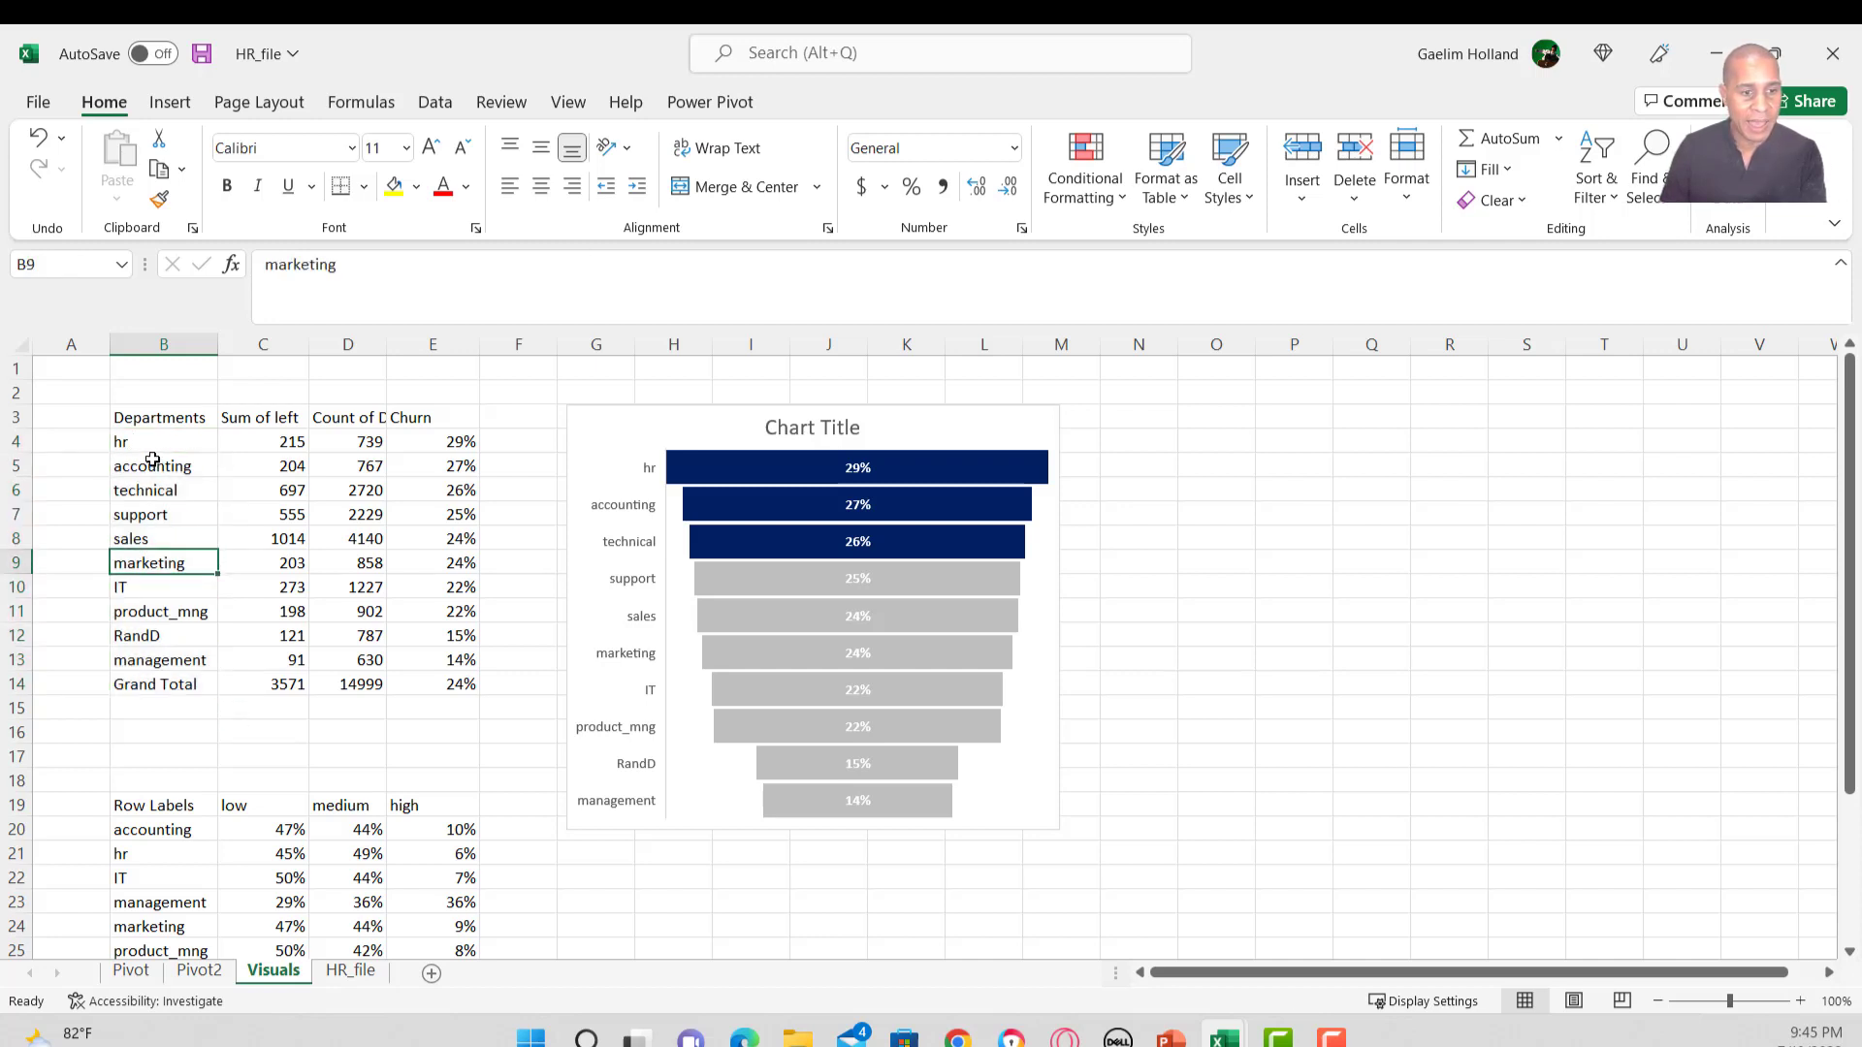
left_click(153, 461)
left_click(461, 438)
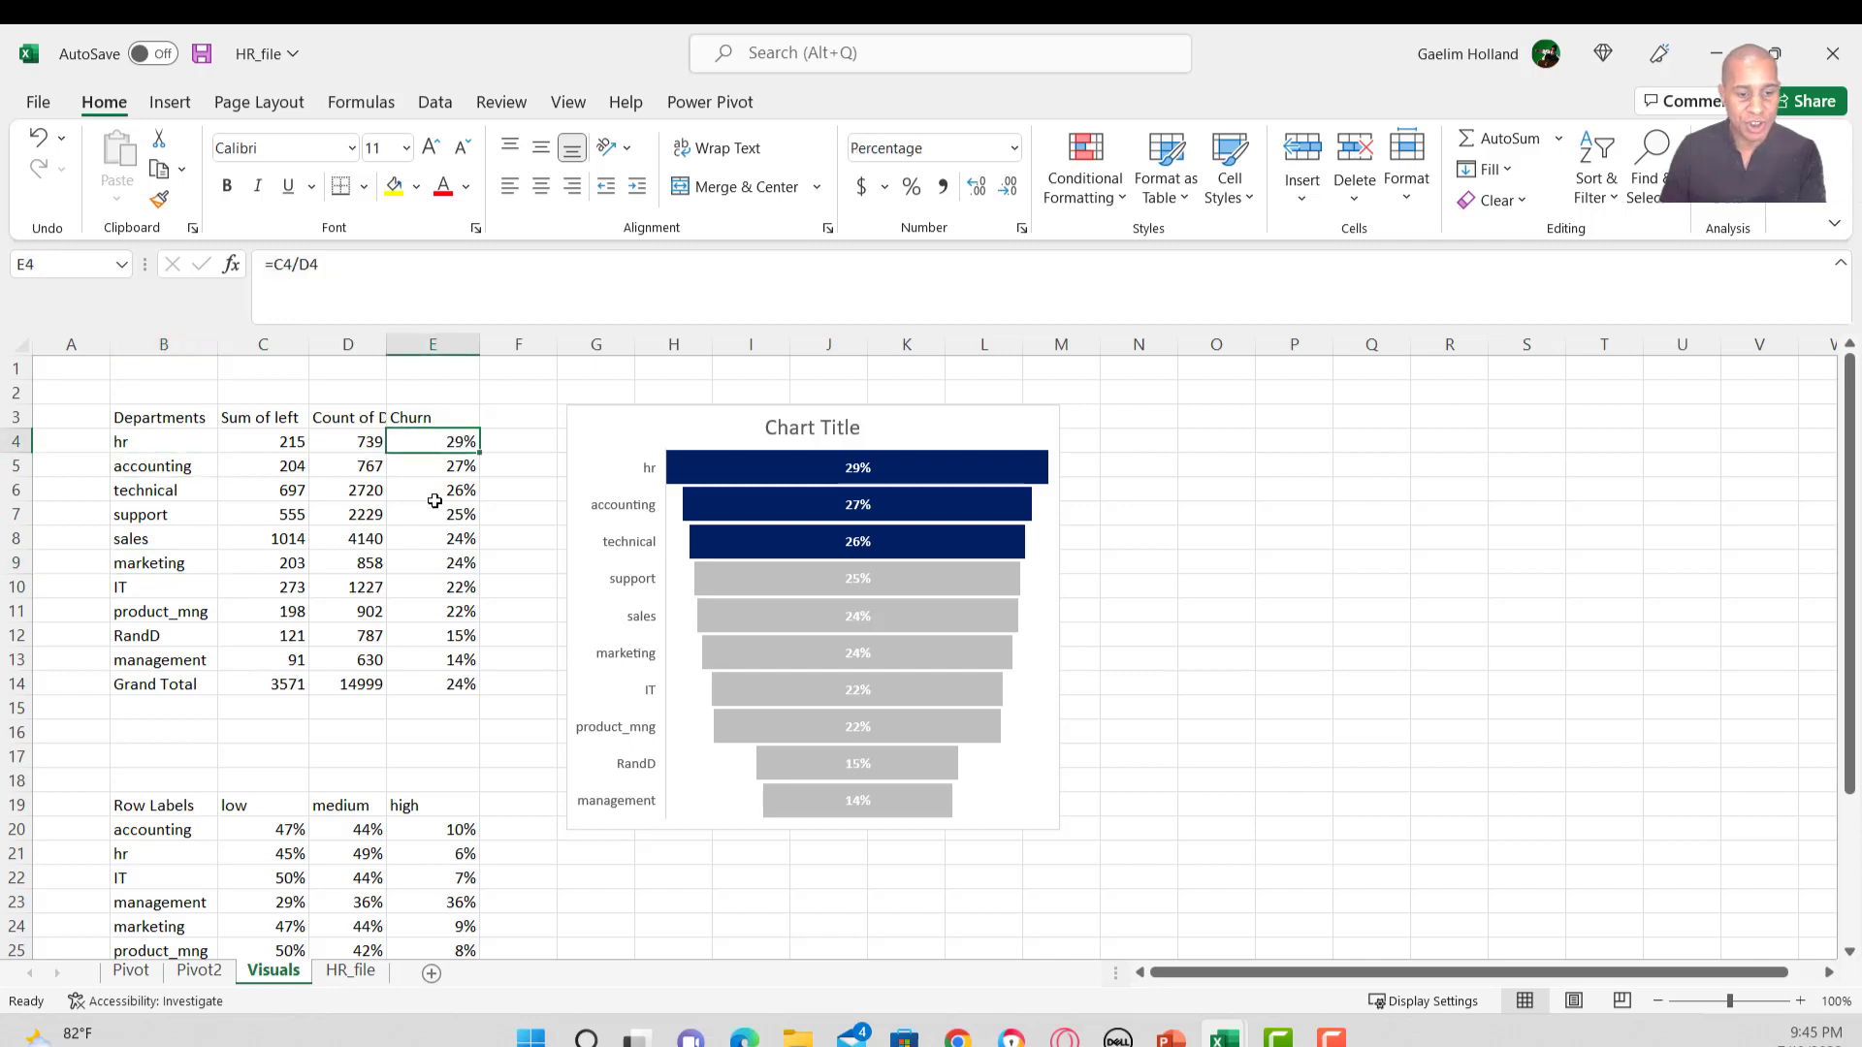
Shift the funnel chart about two columns to the right and add a Churn heading in F19 beside the salary shares.
left_click(489, 830)
left_click_drag(632, 391, 784, 384)
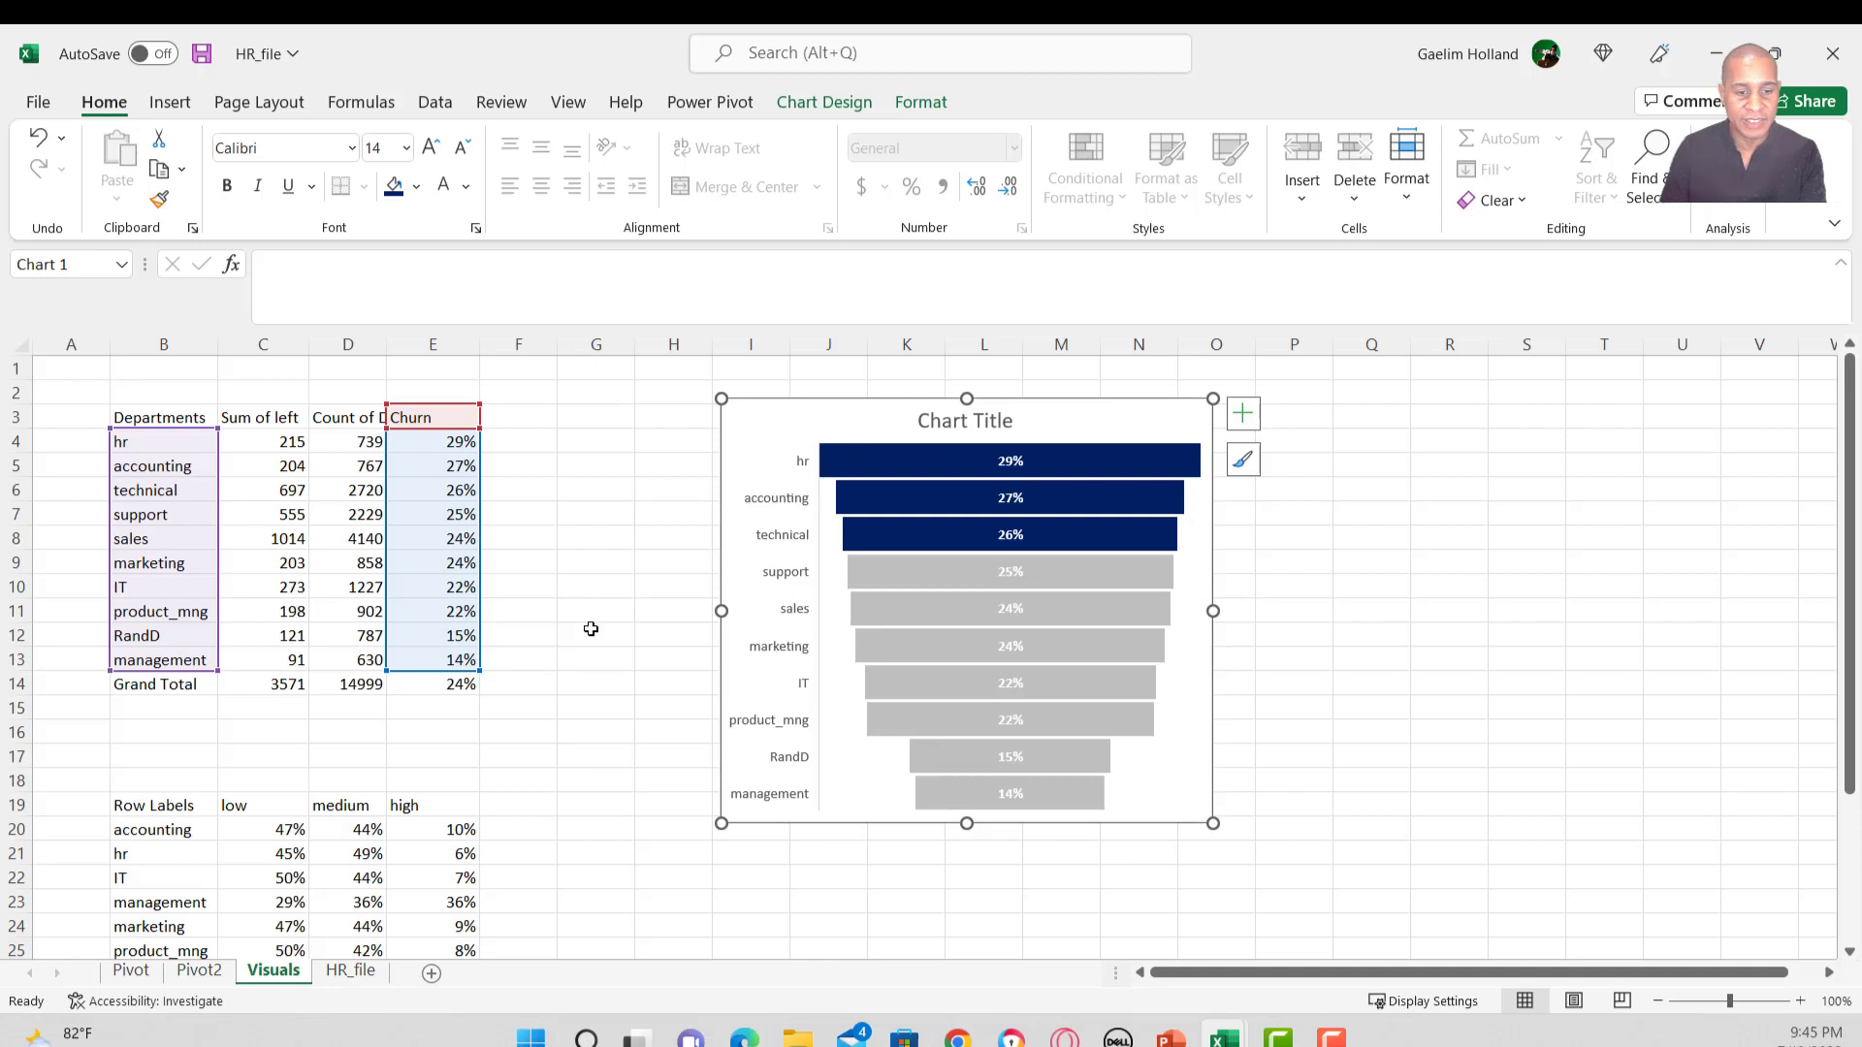
left_click(528, 834)
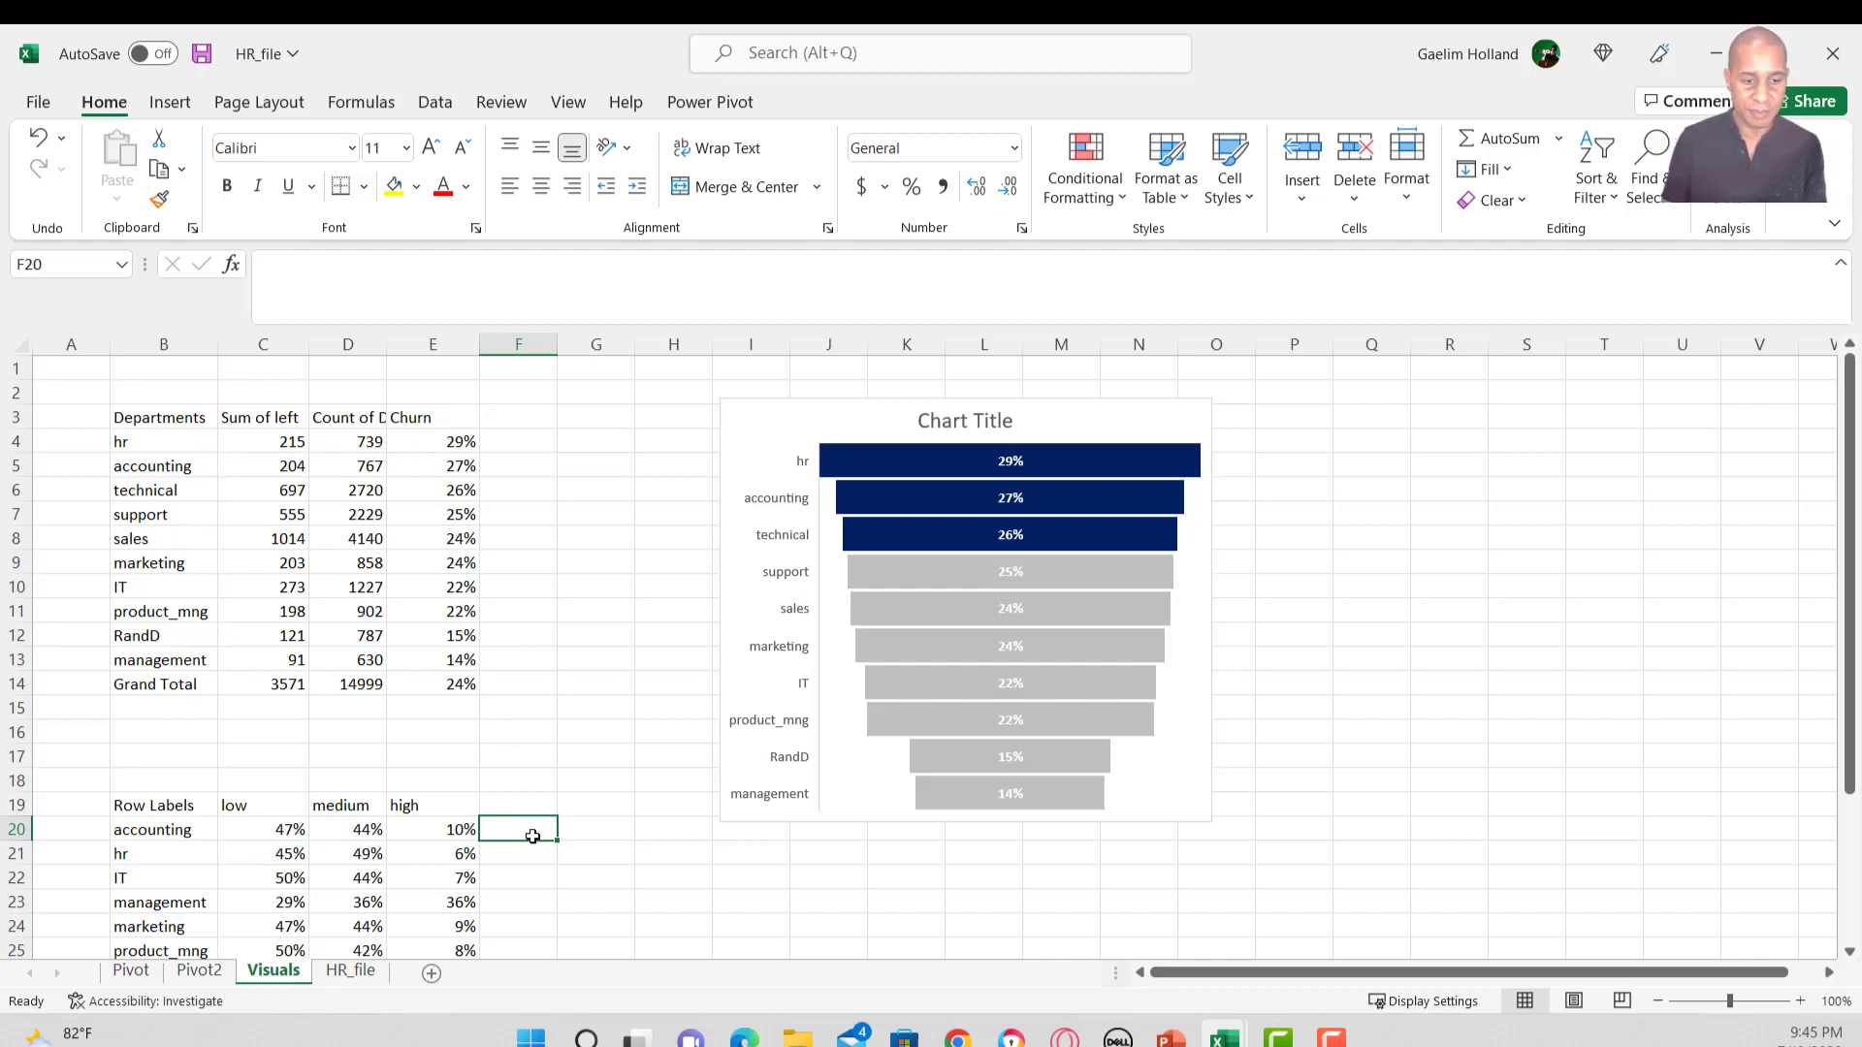
left_click(529, 807)
type("Churn")
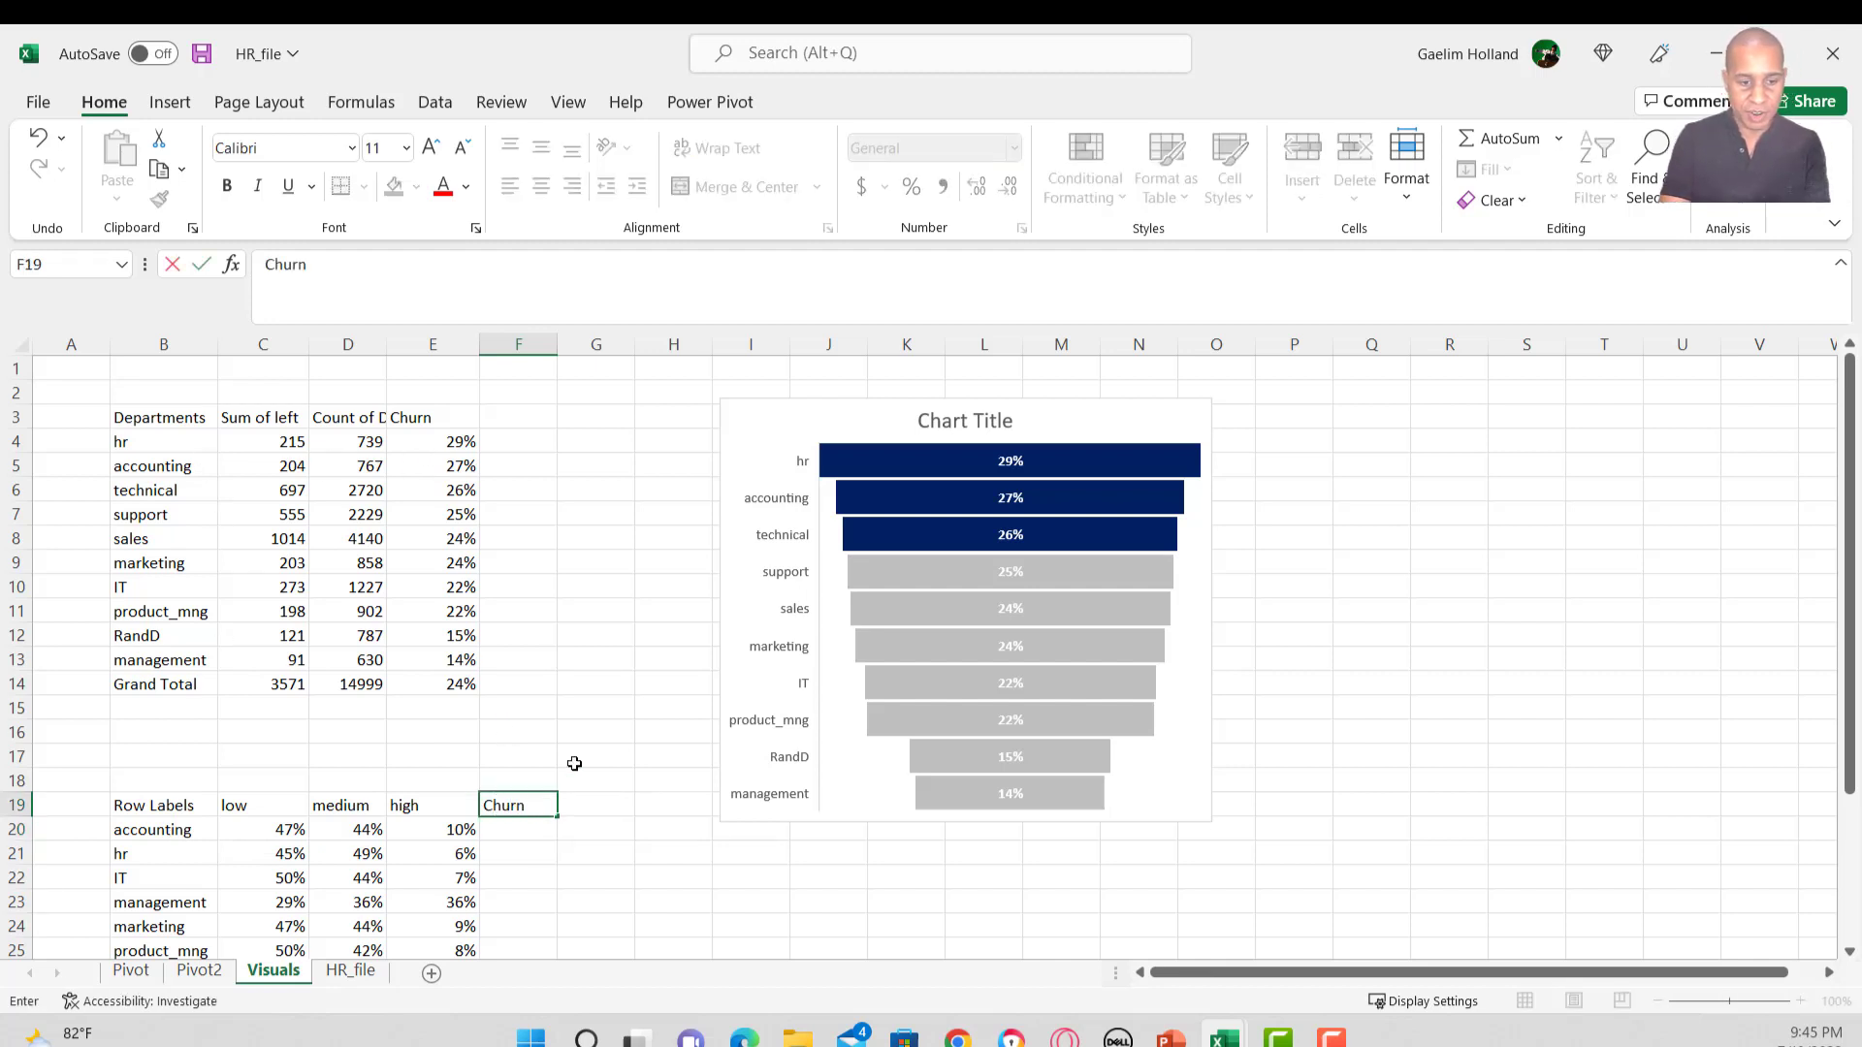
key("Return")
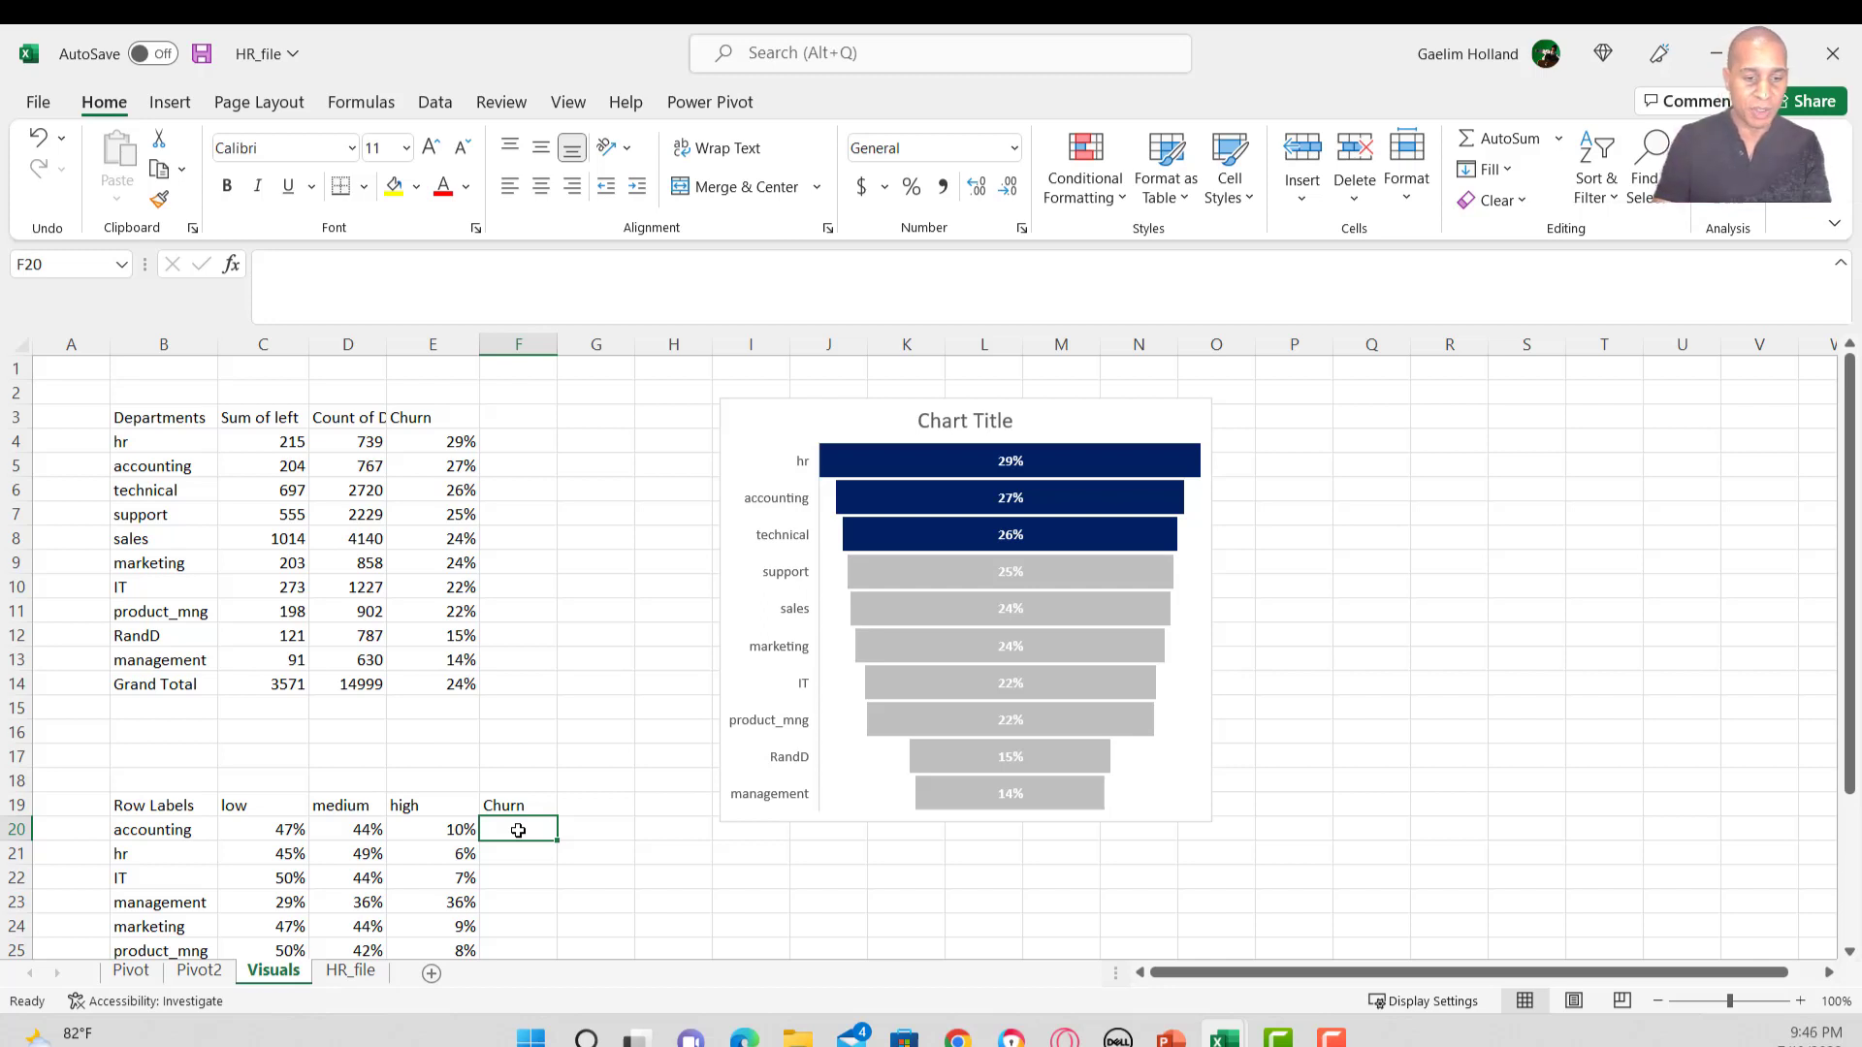
Look up accounting's churn in F20 with the exact-match formula =VLOOKUP(B20,B4:E13,4,FALSE).
type("=vlook")
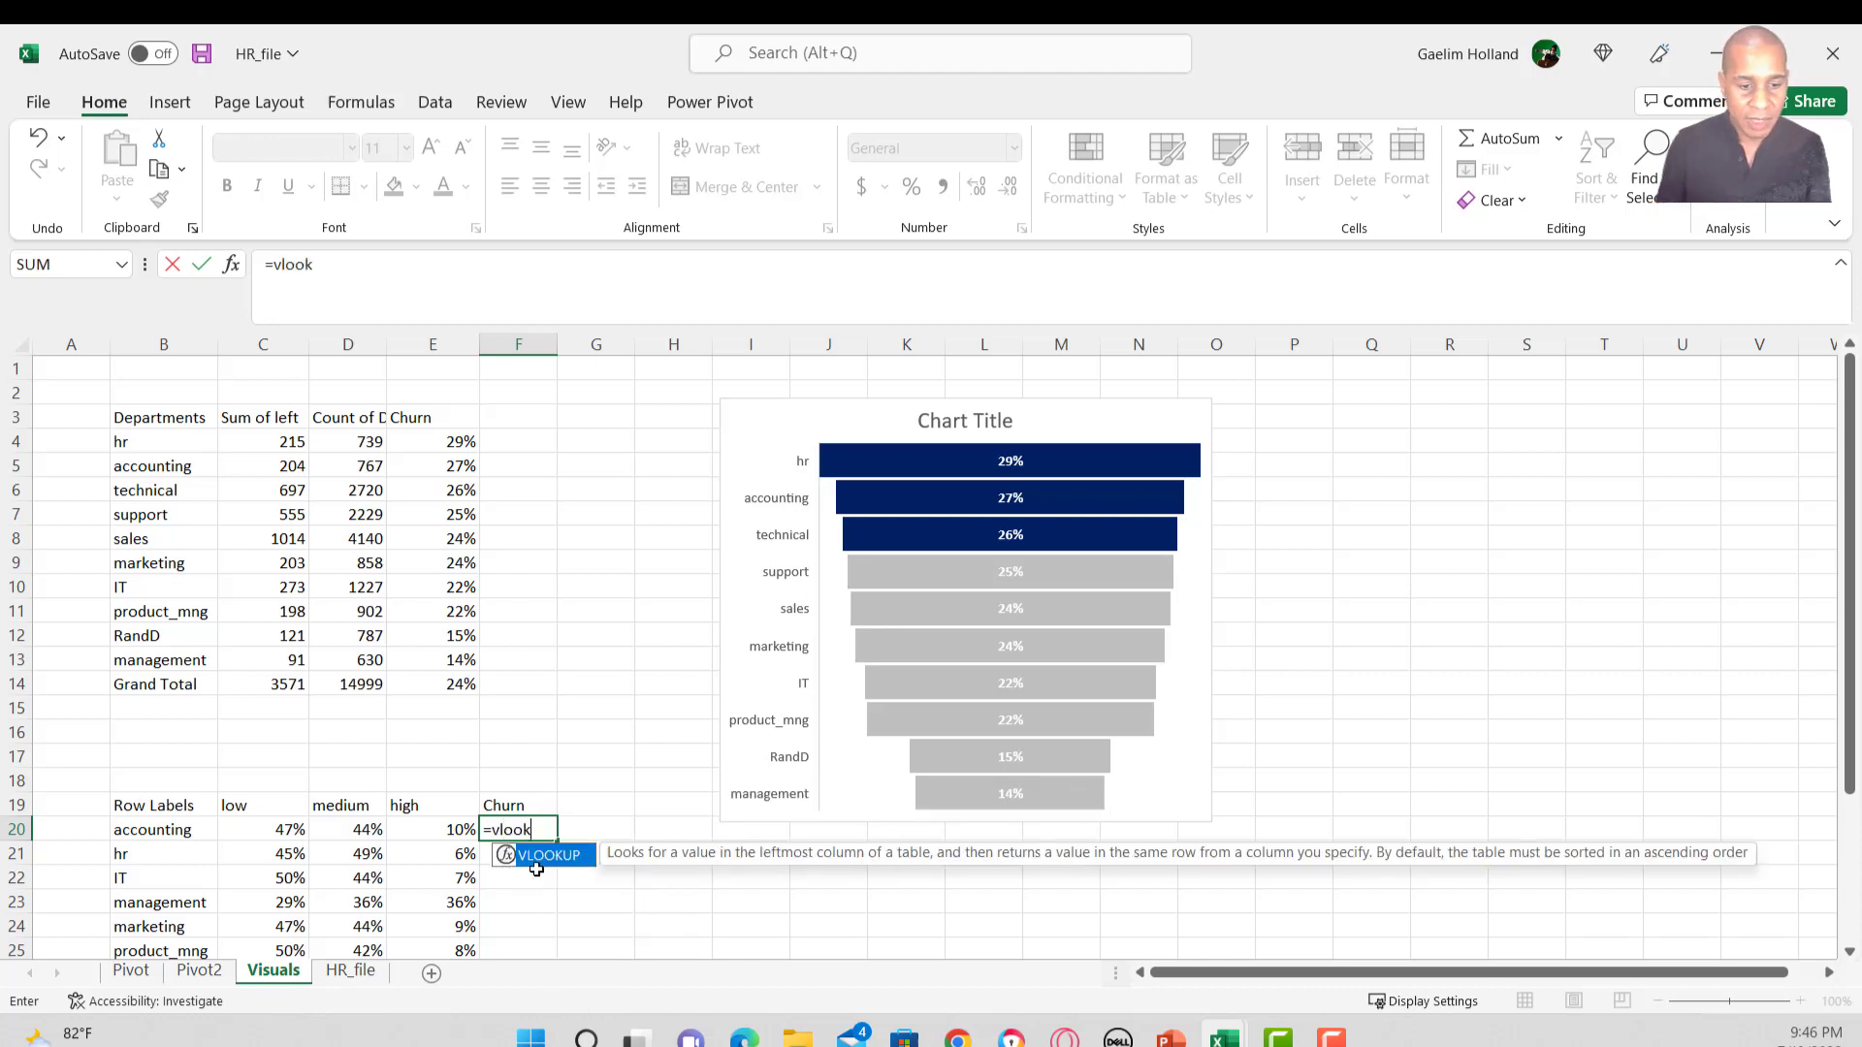
key("Return")
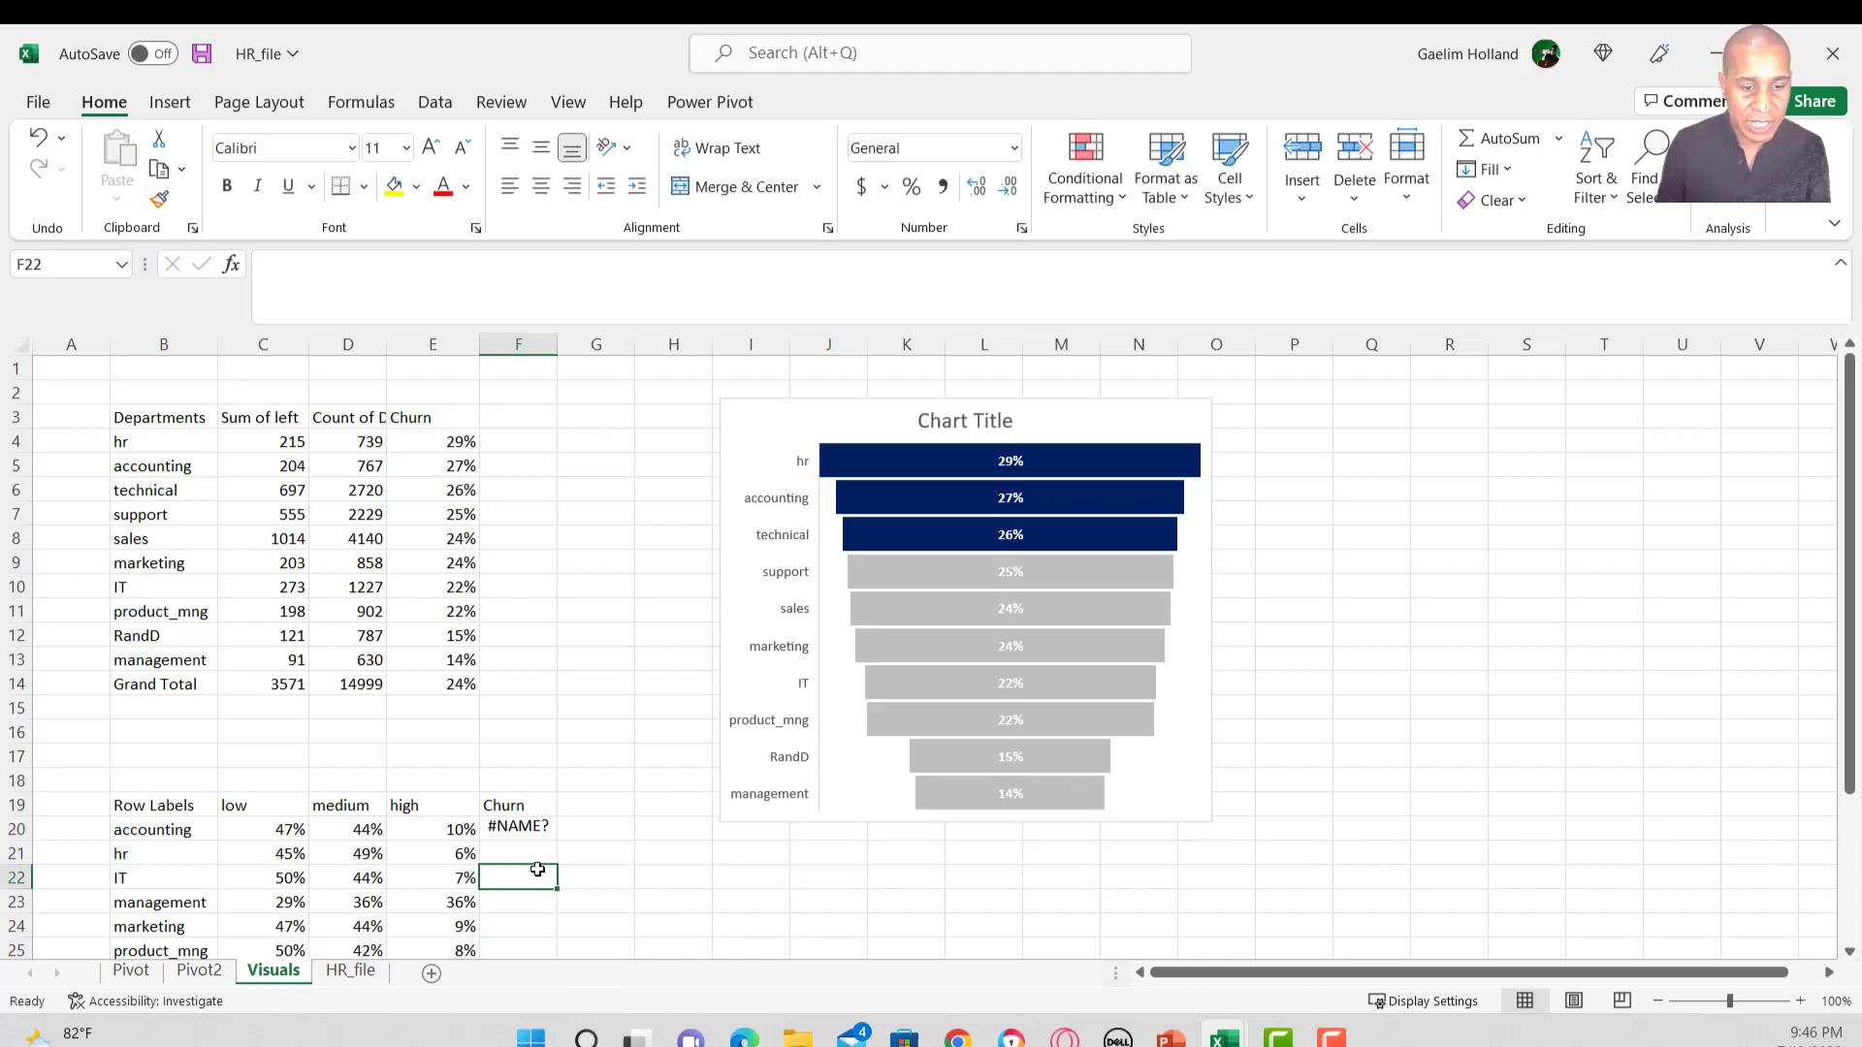
key("Up")
left_click(385, 278)
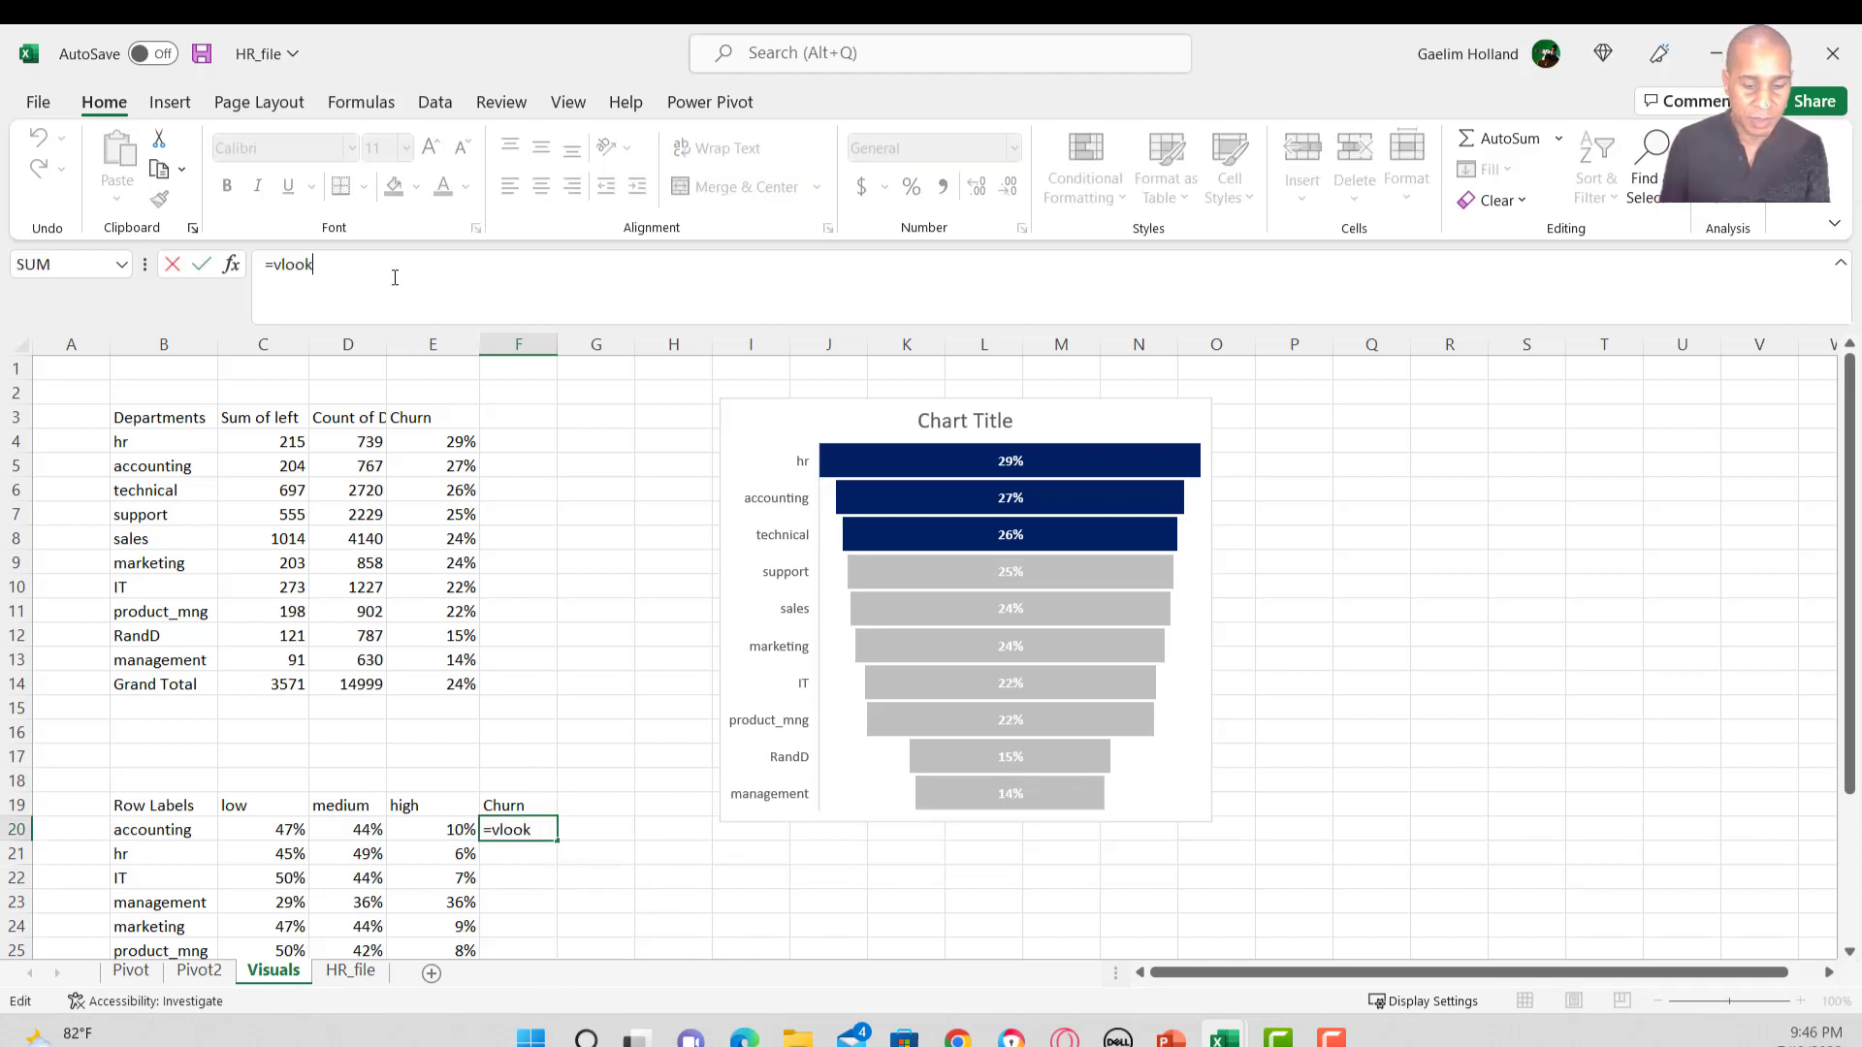
type("i")
key("BackSpace")
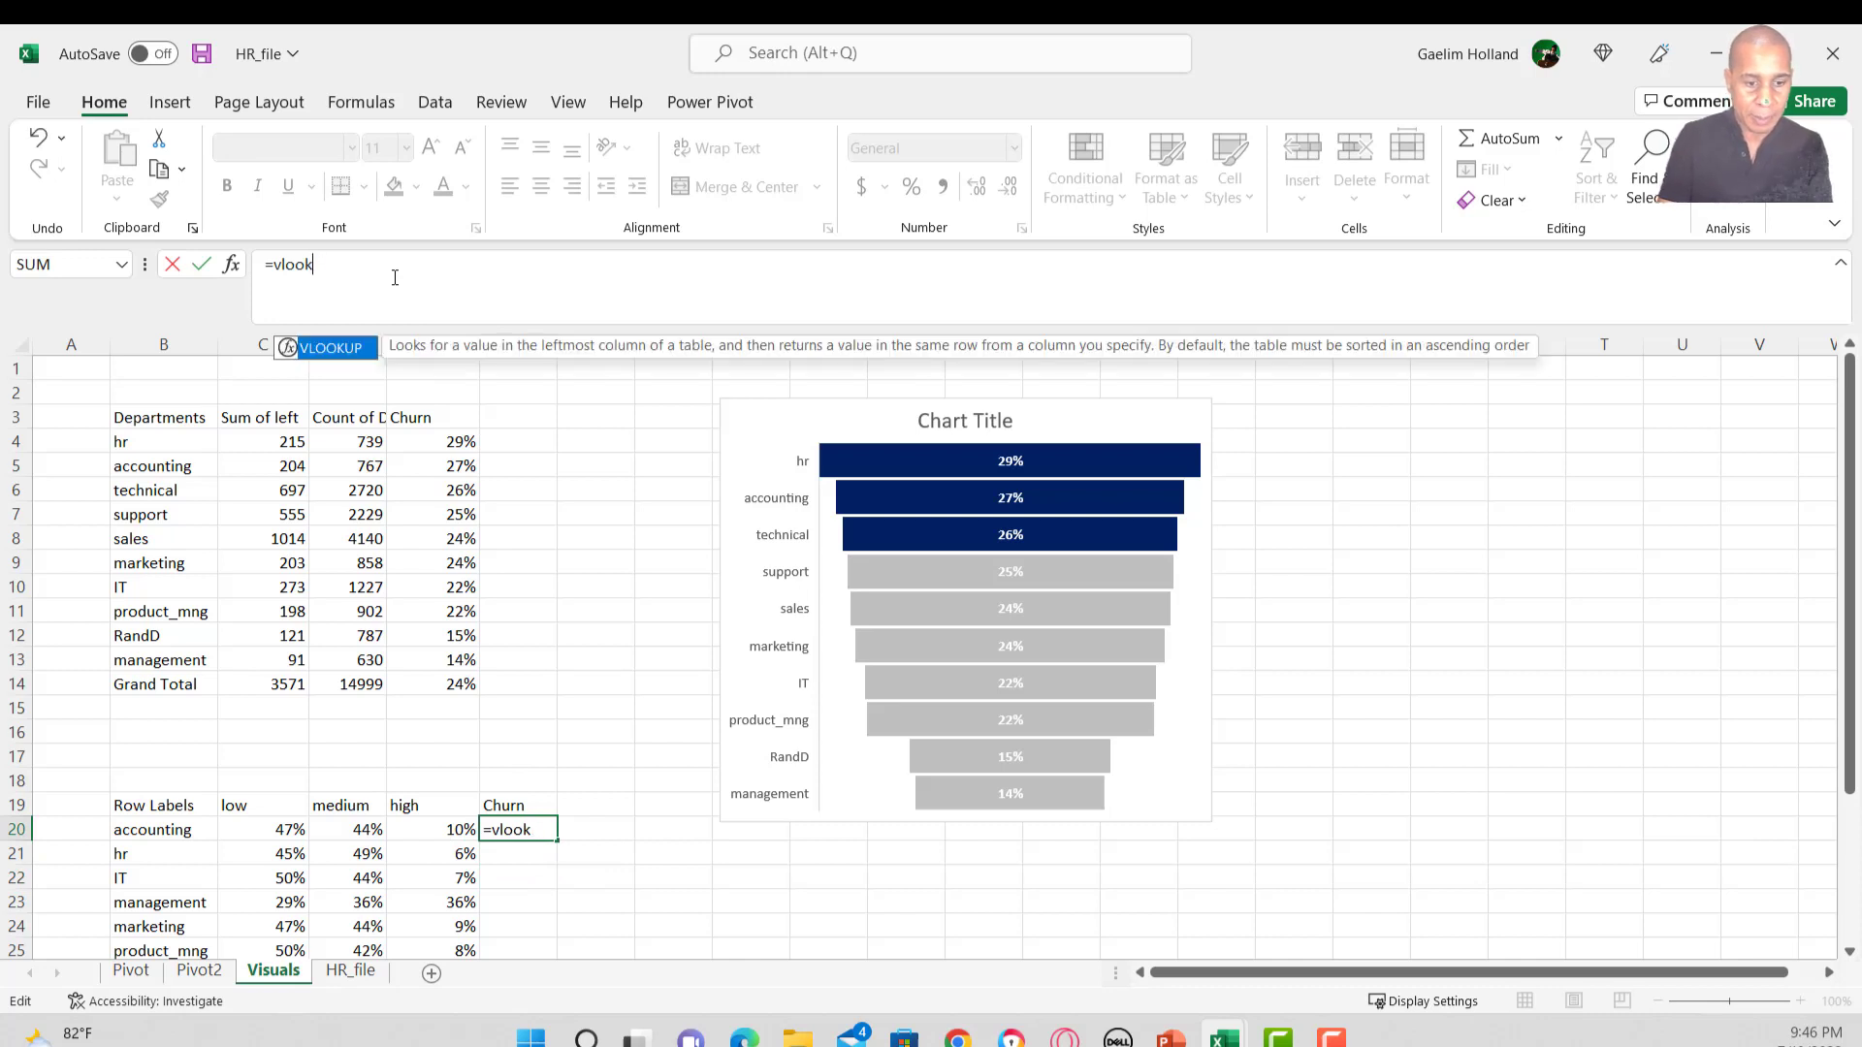
double_click(333, 350)
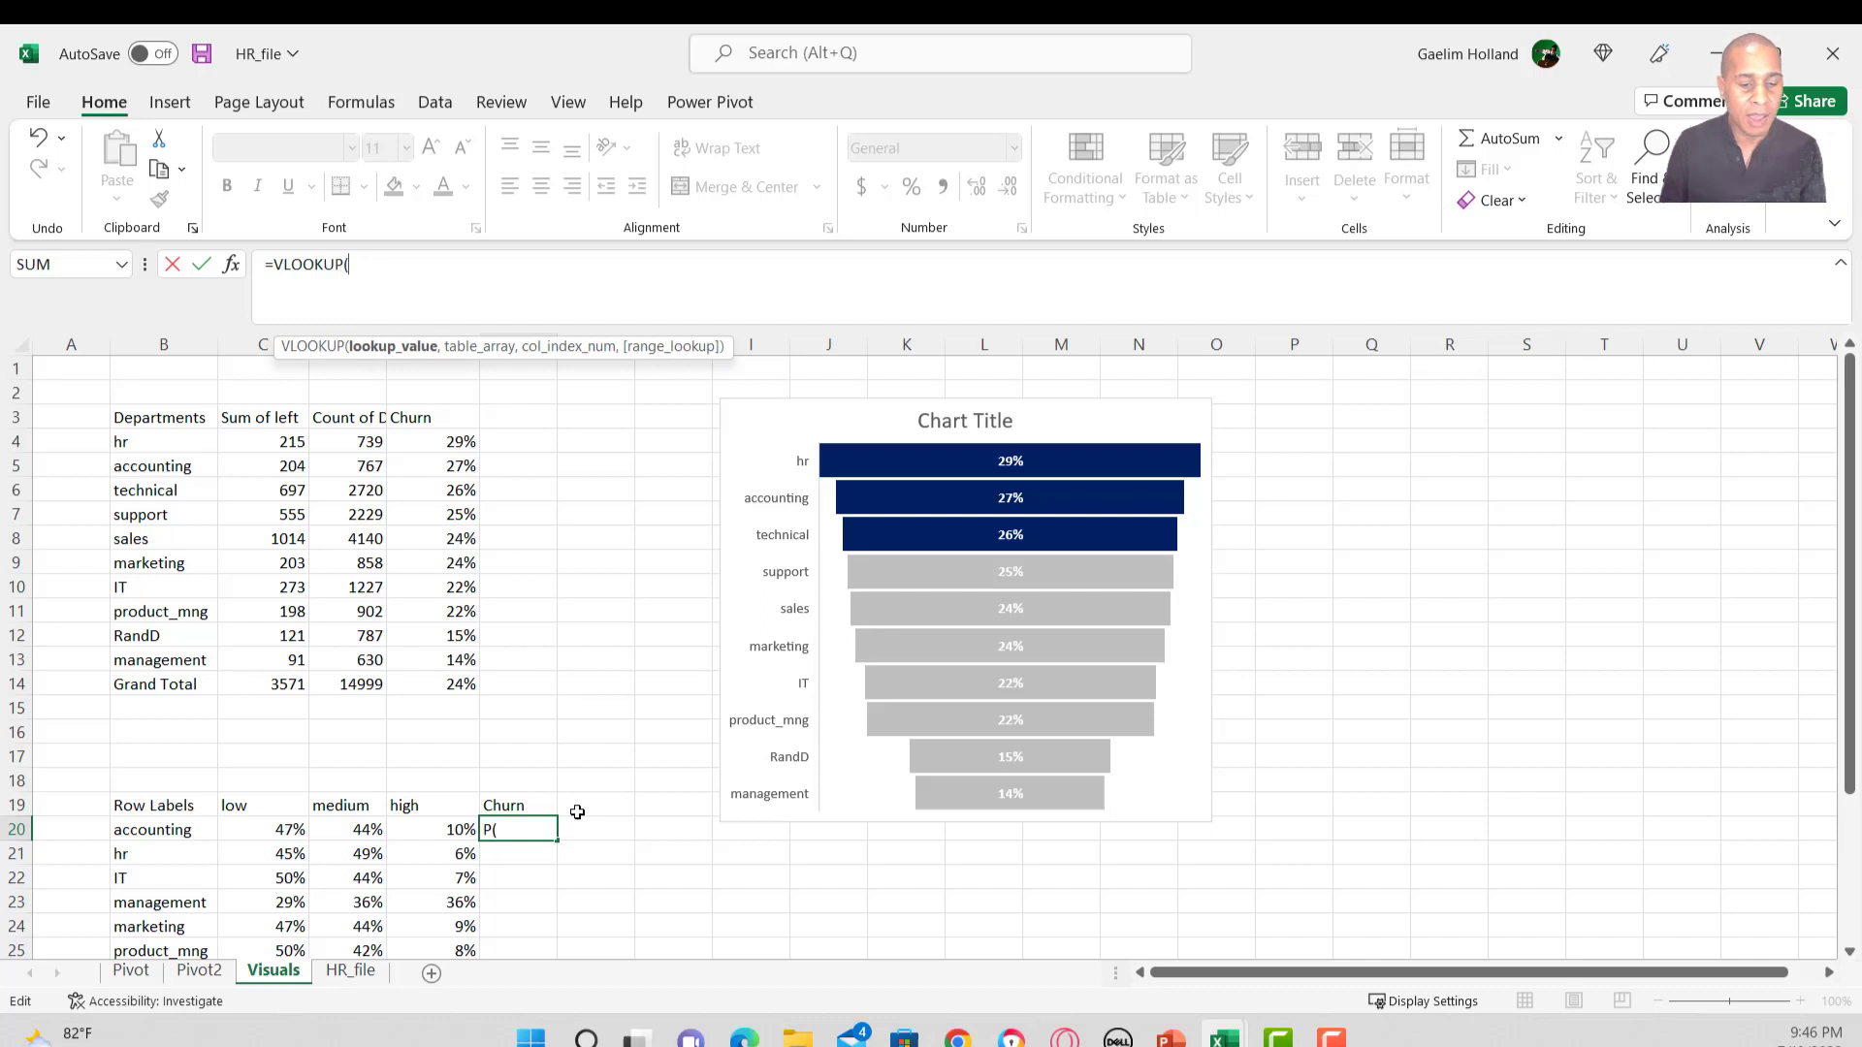
left_click(158, 836)
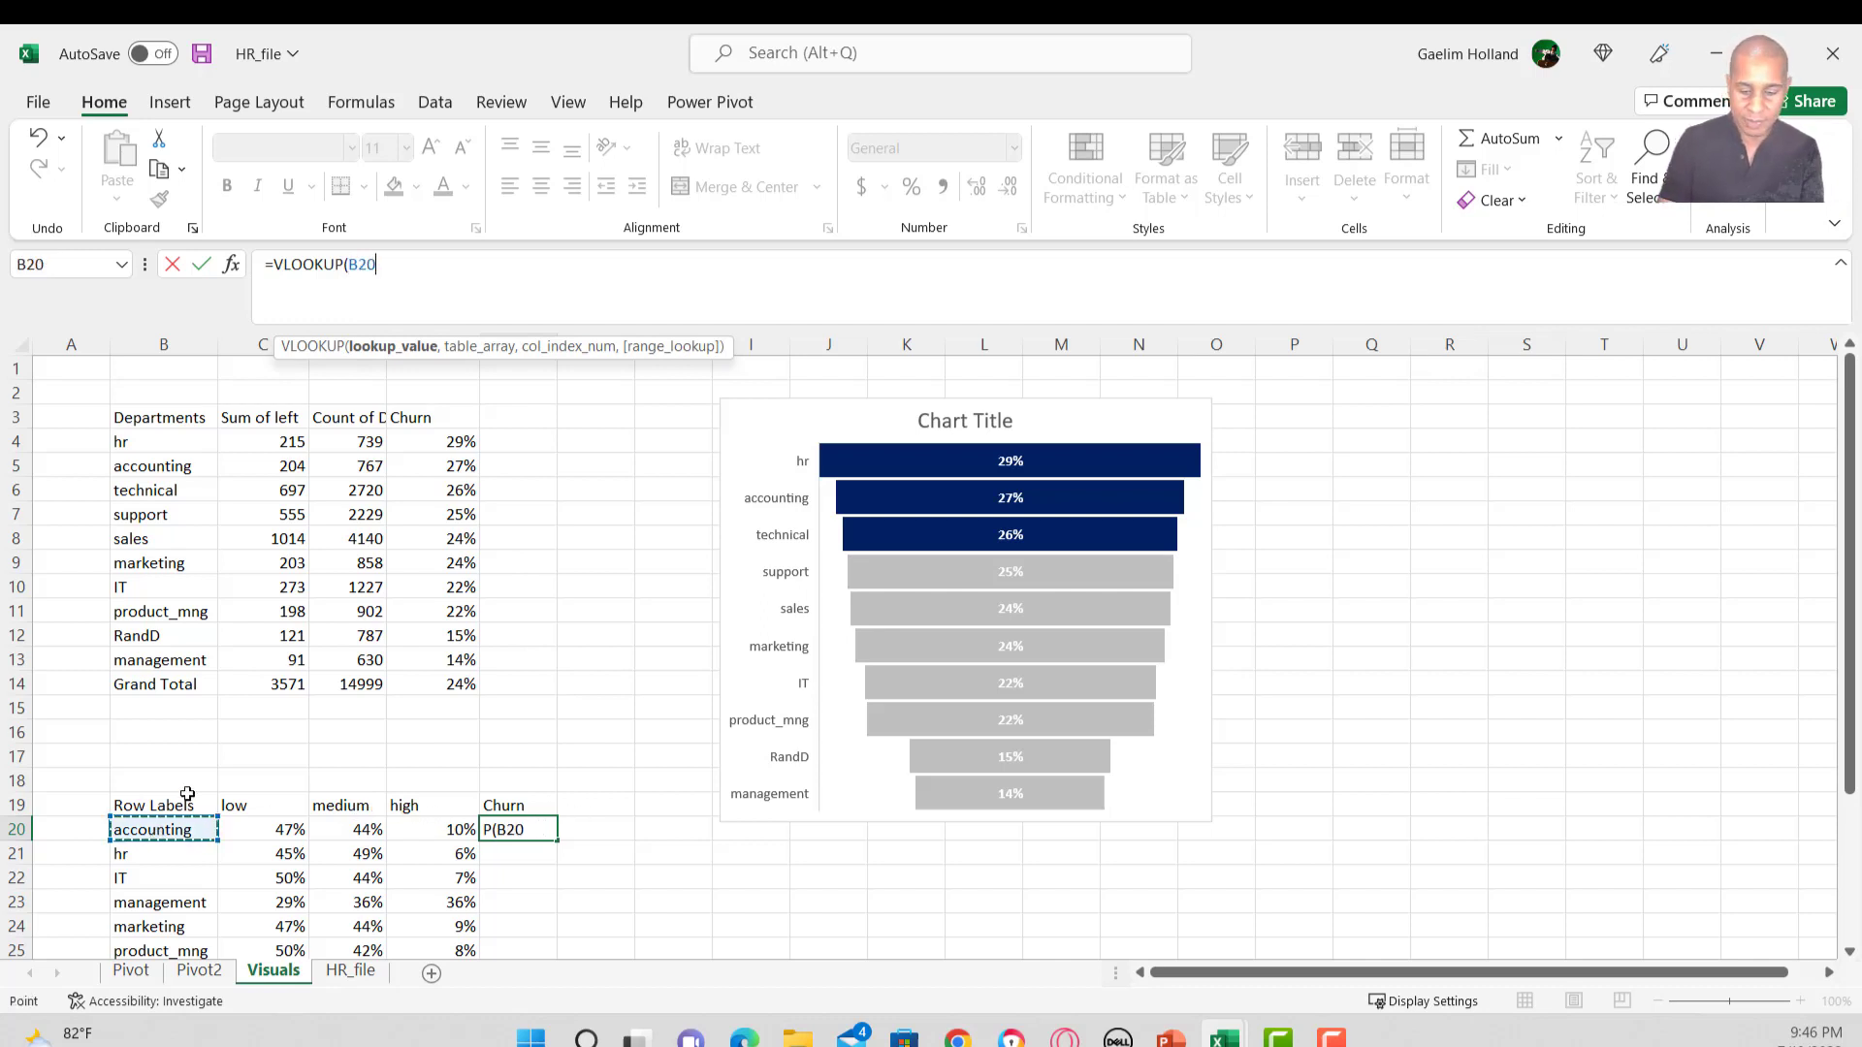
type(",")
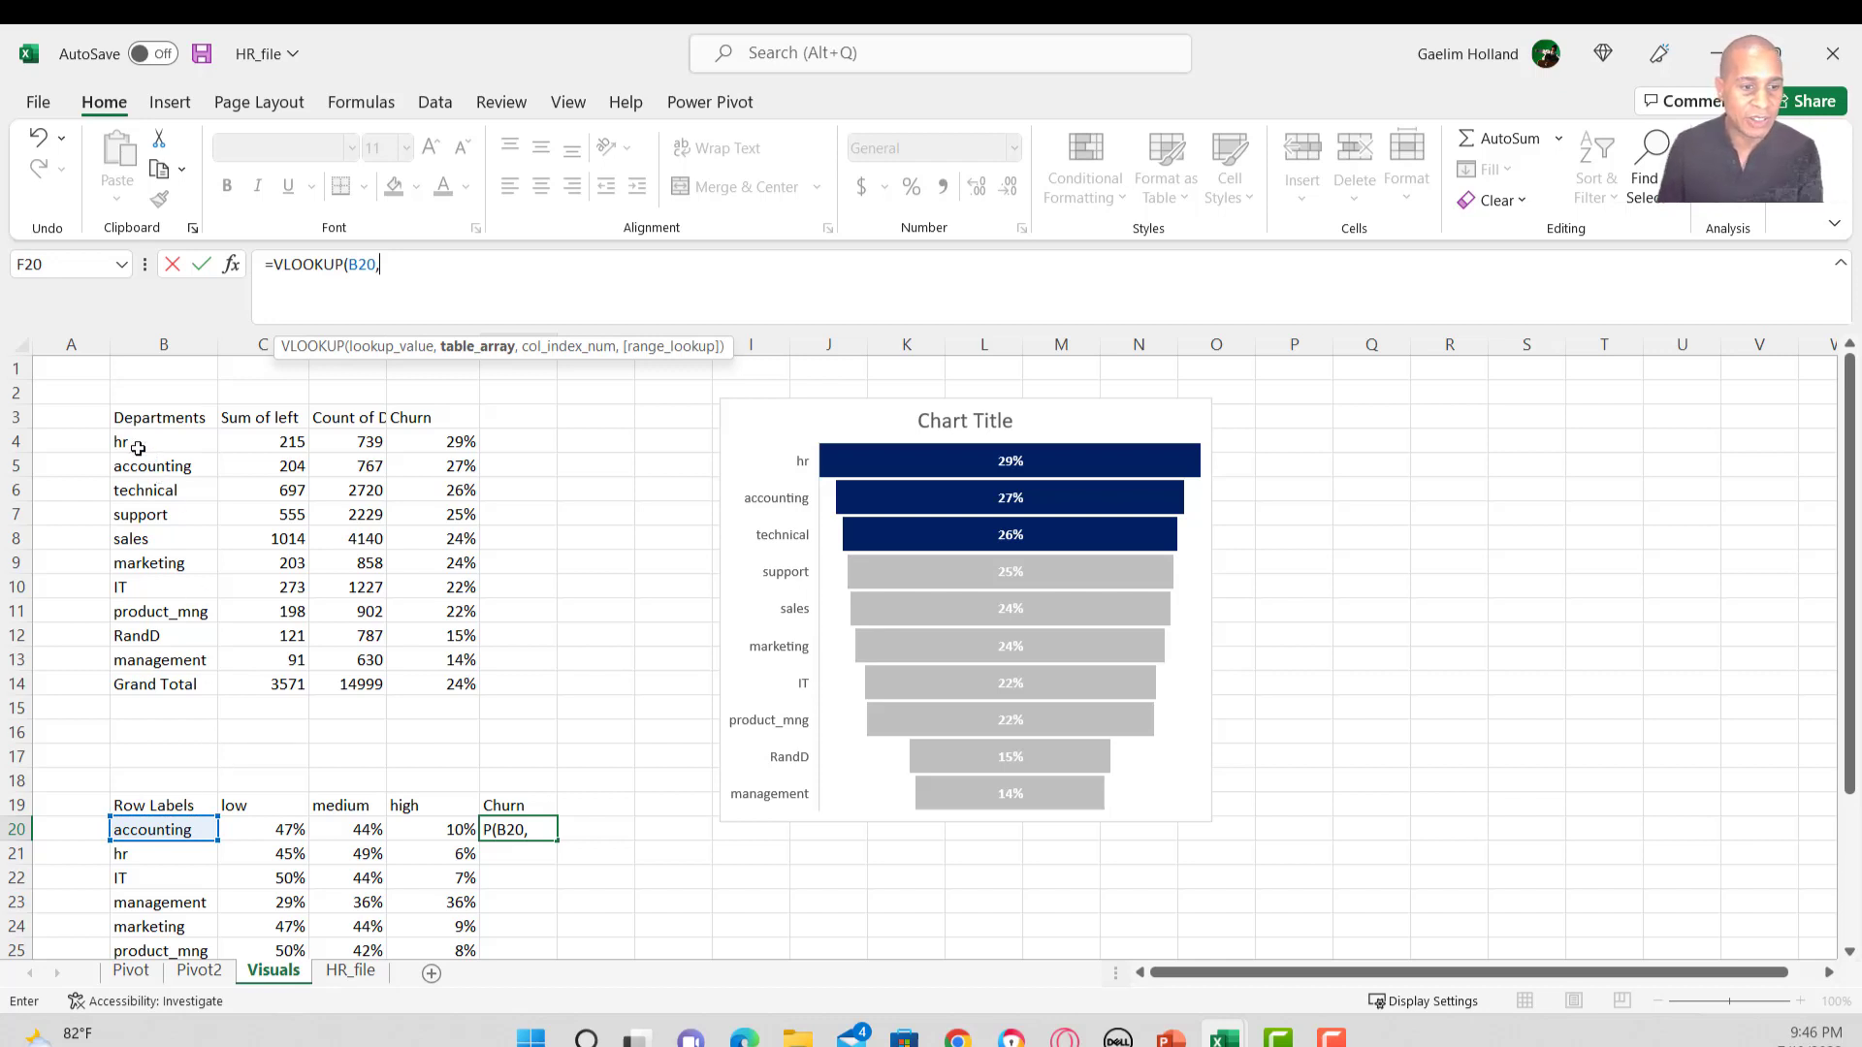
left_click_drag(125, 436, 466, 665)
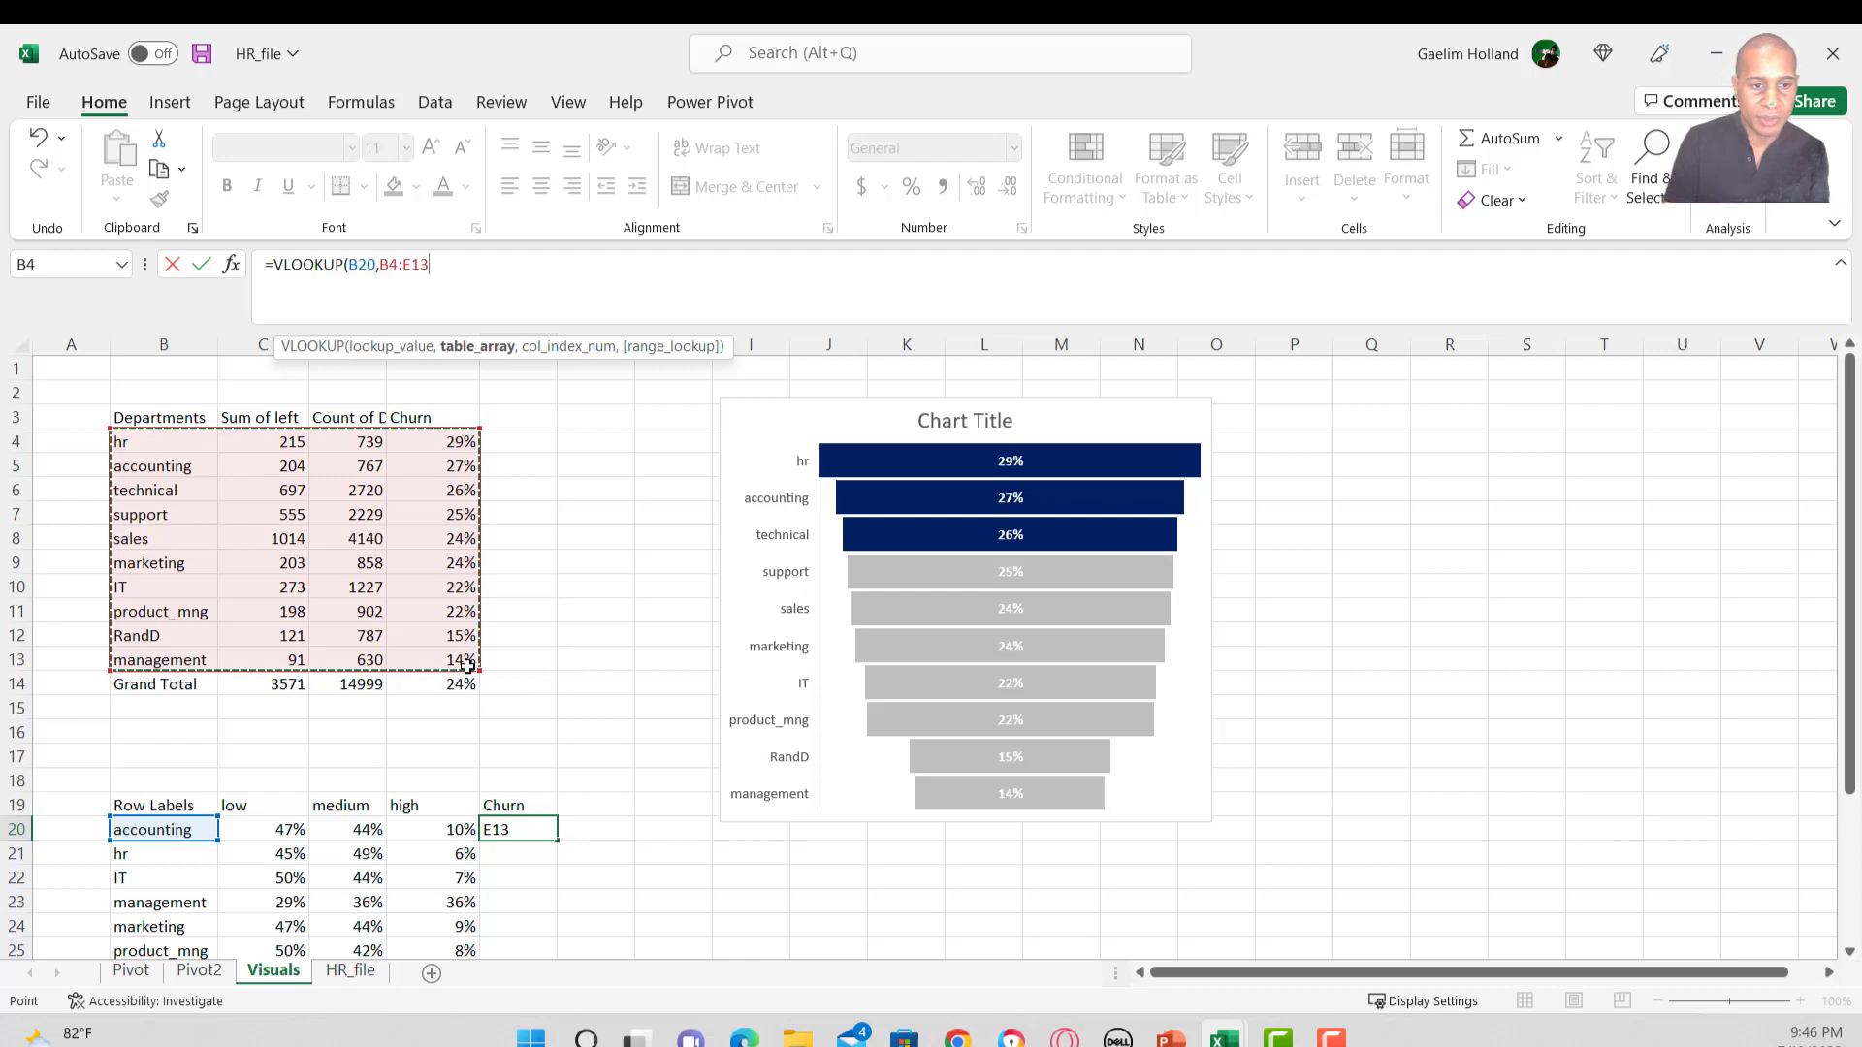
type(",4")
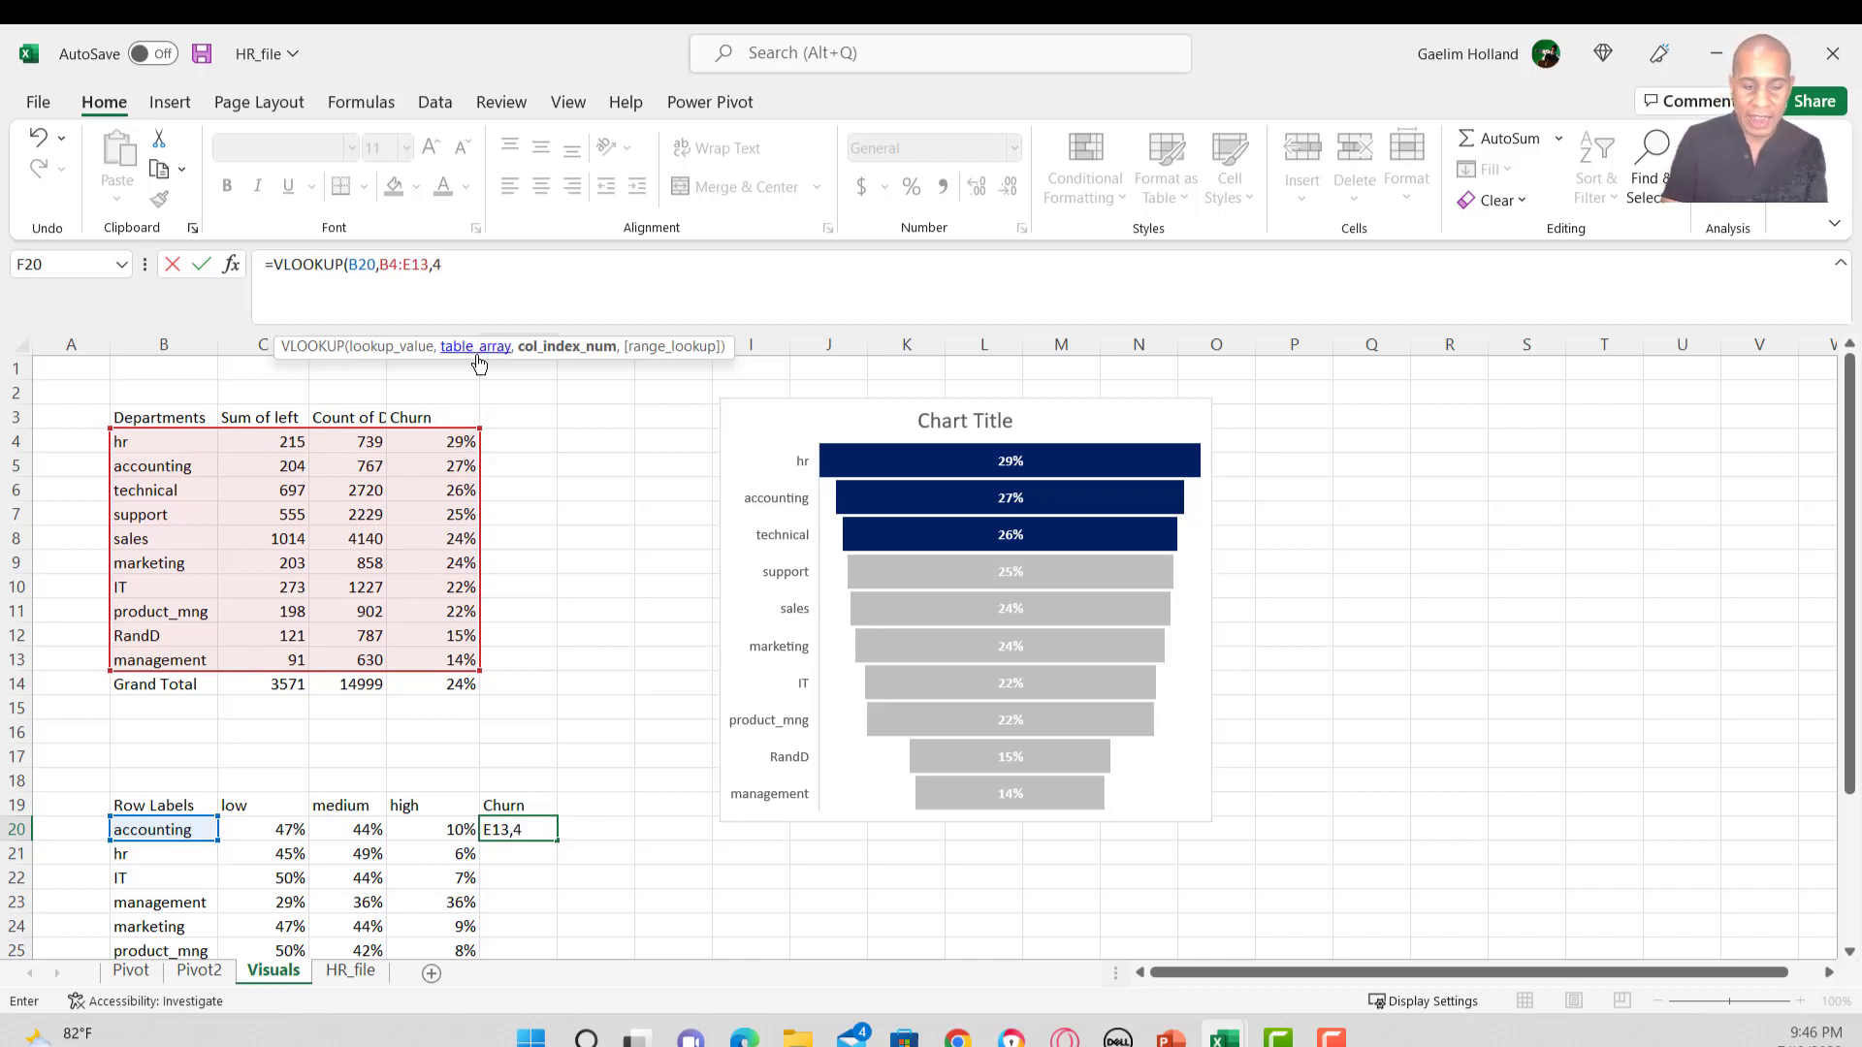
type(",")
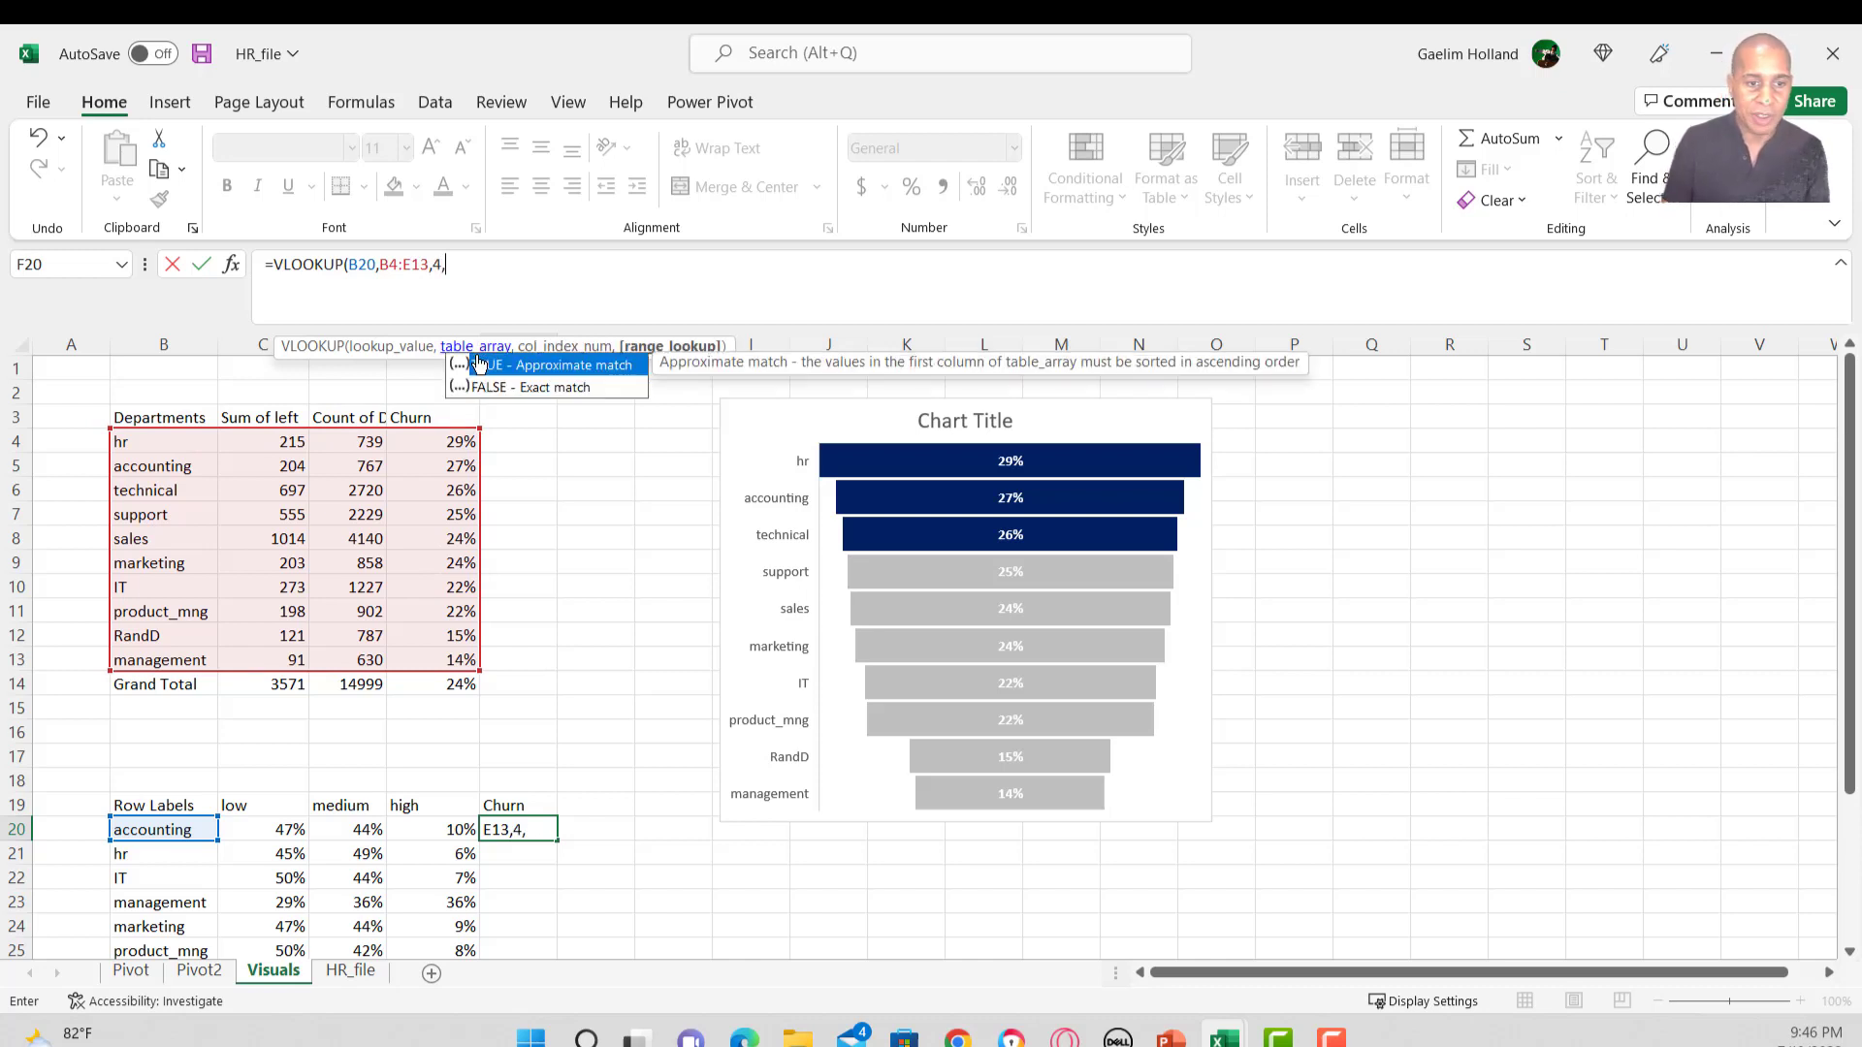
left_click(559, 392)
double_click(559, 389)
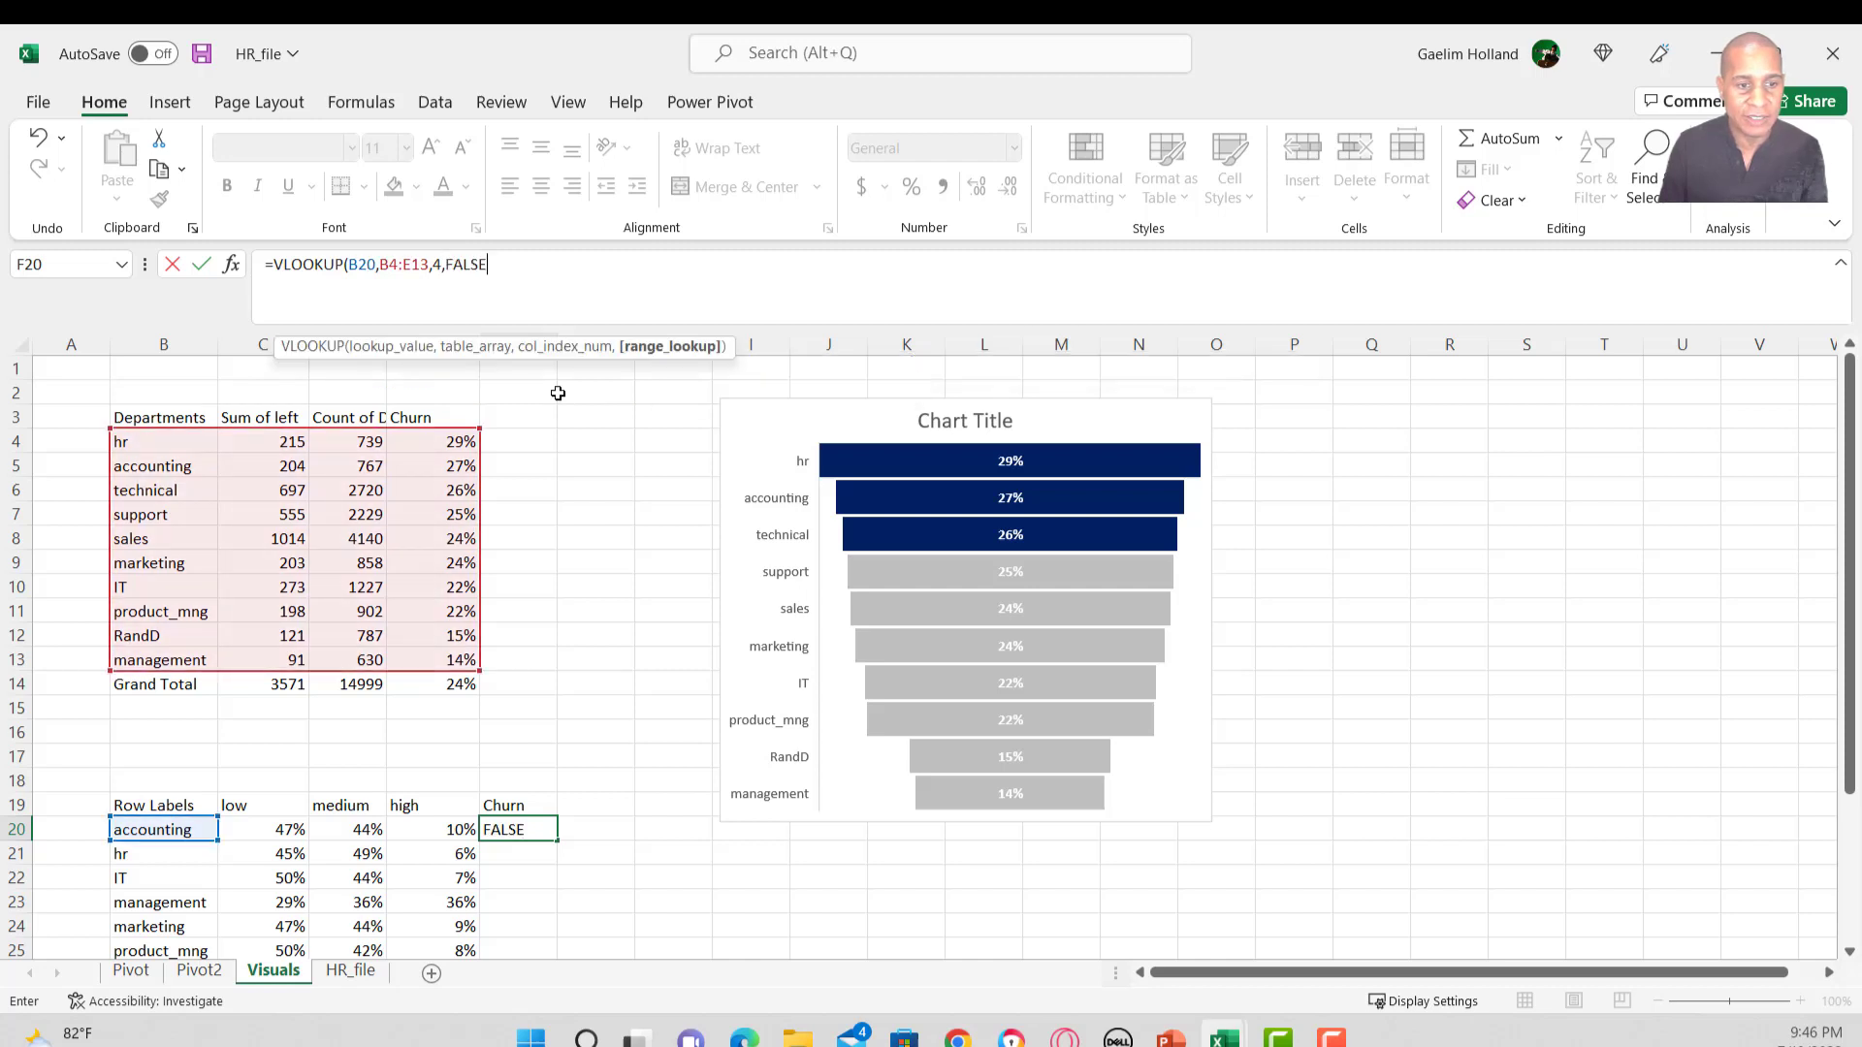
type(")")
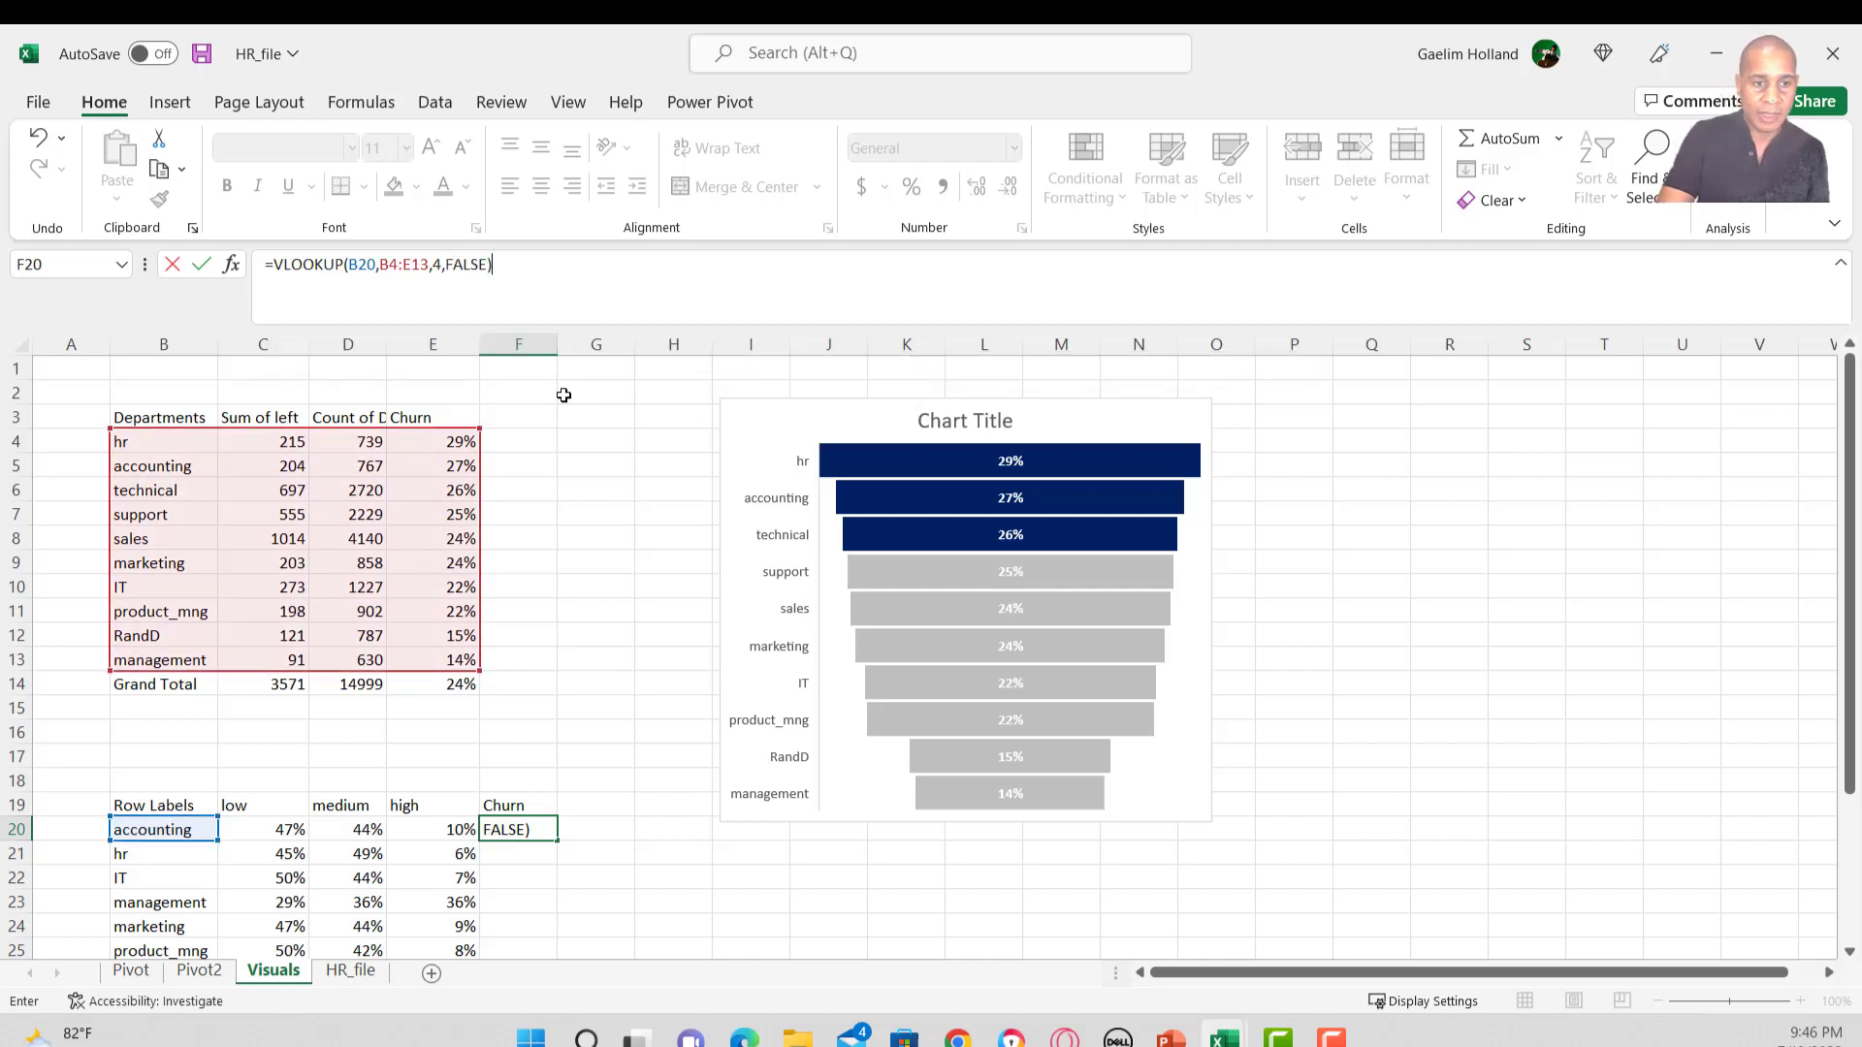
key("Return")
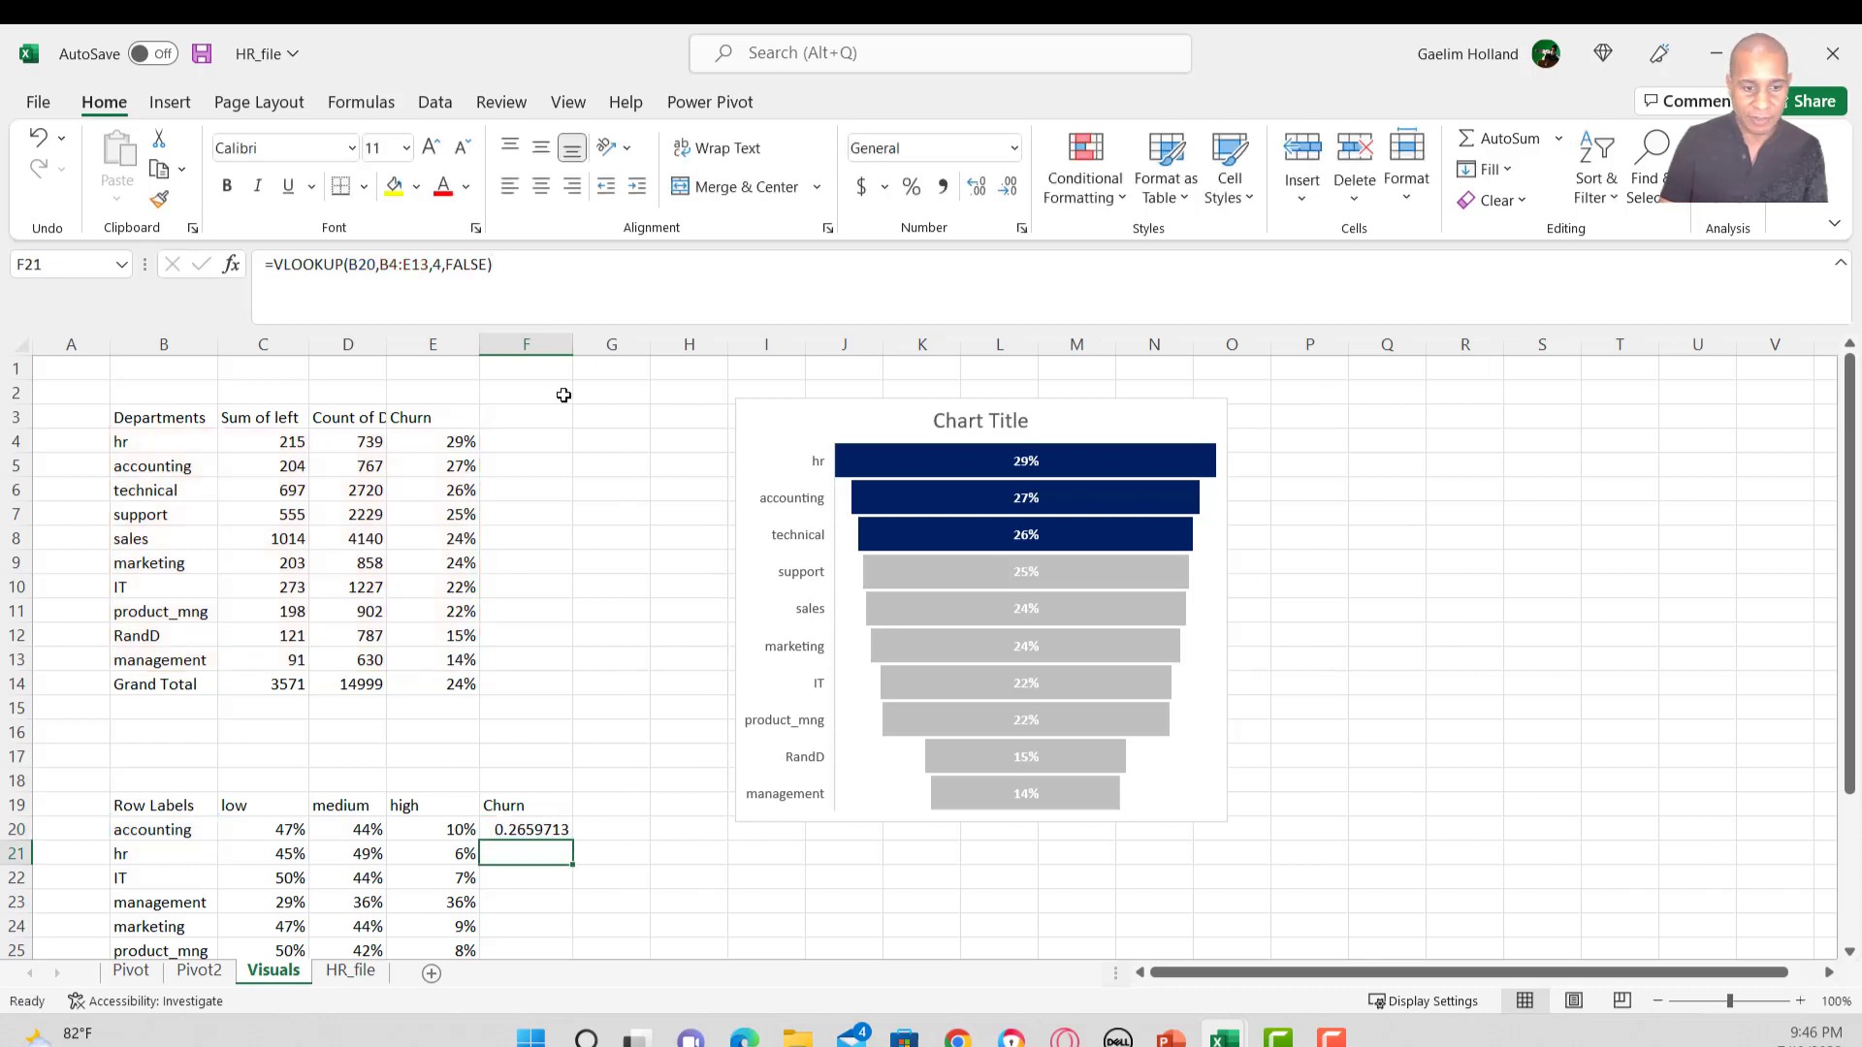
Format the churn value in F20 as a percentage and check it against the accounting row of the churn table.
left_click(539, 830)
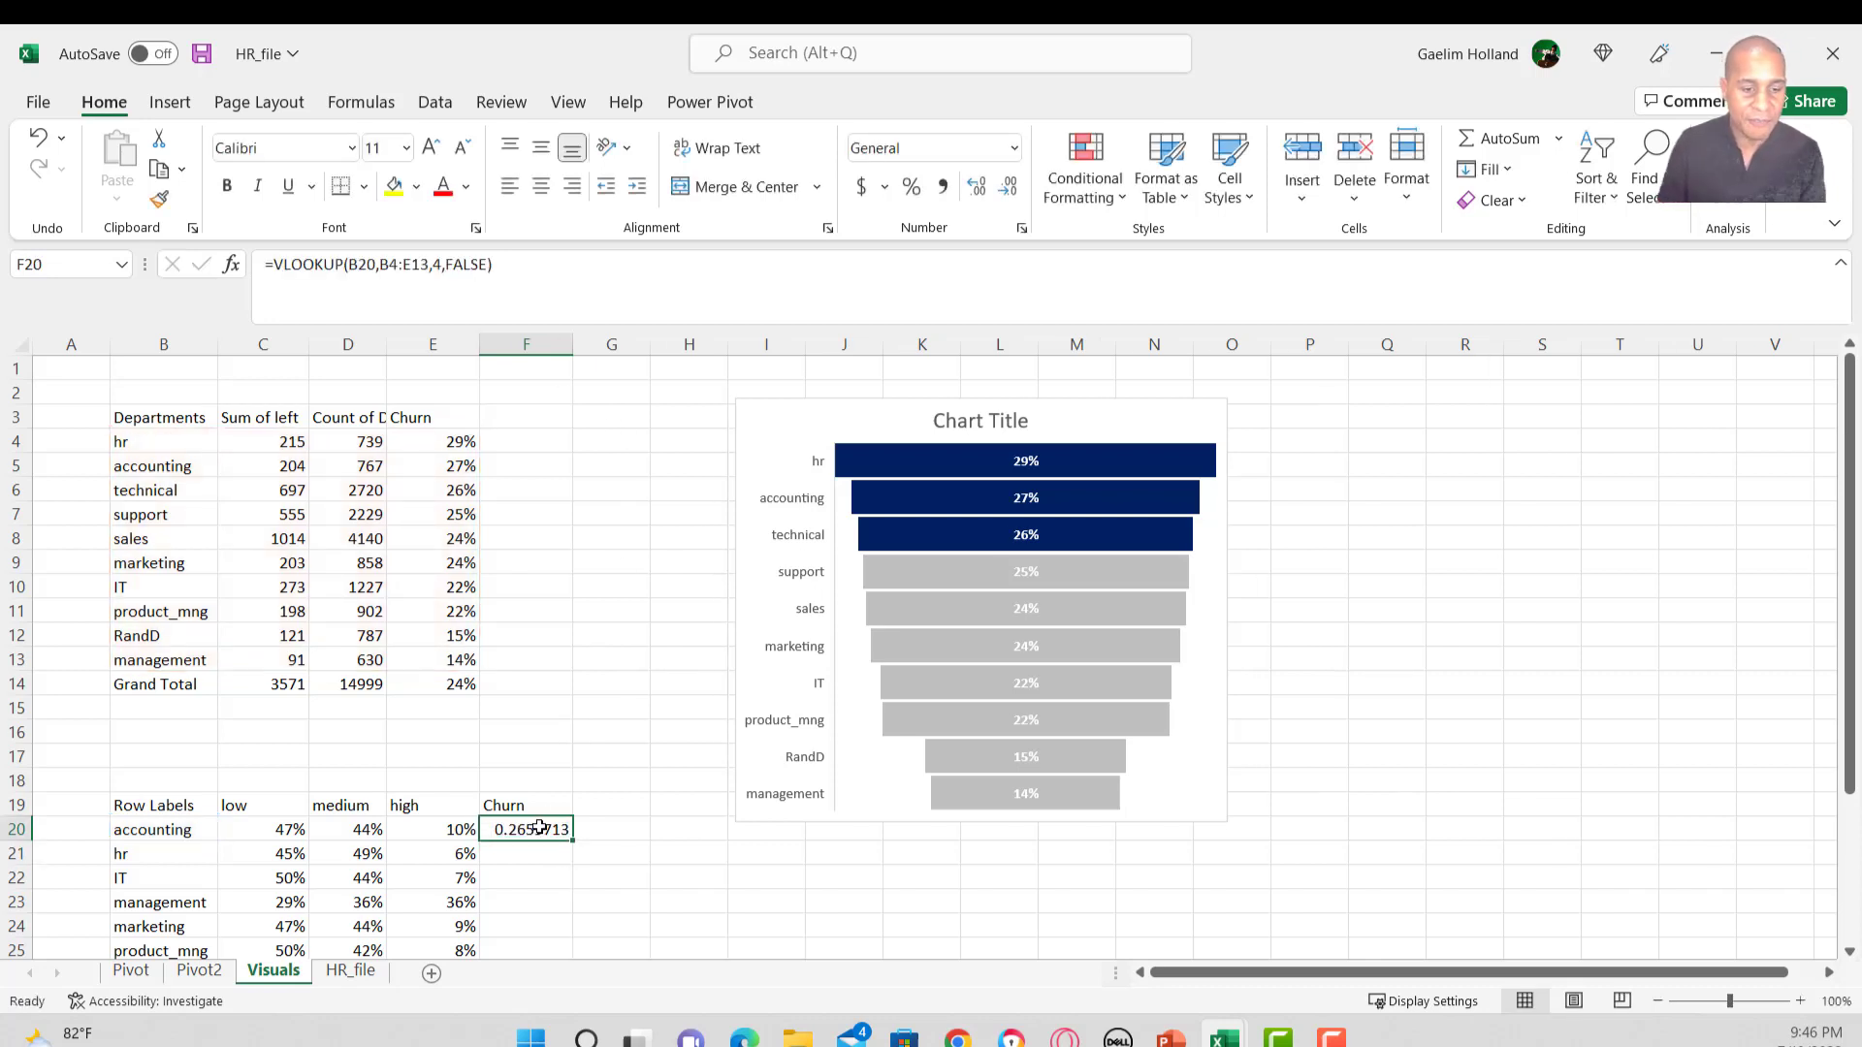
left_click(911, 186)
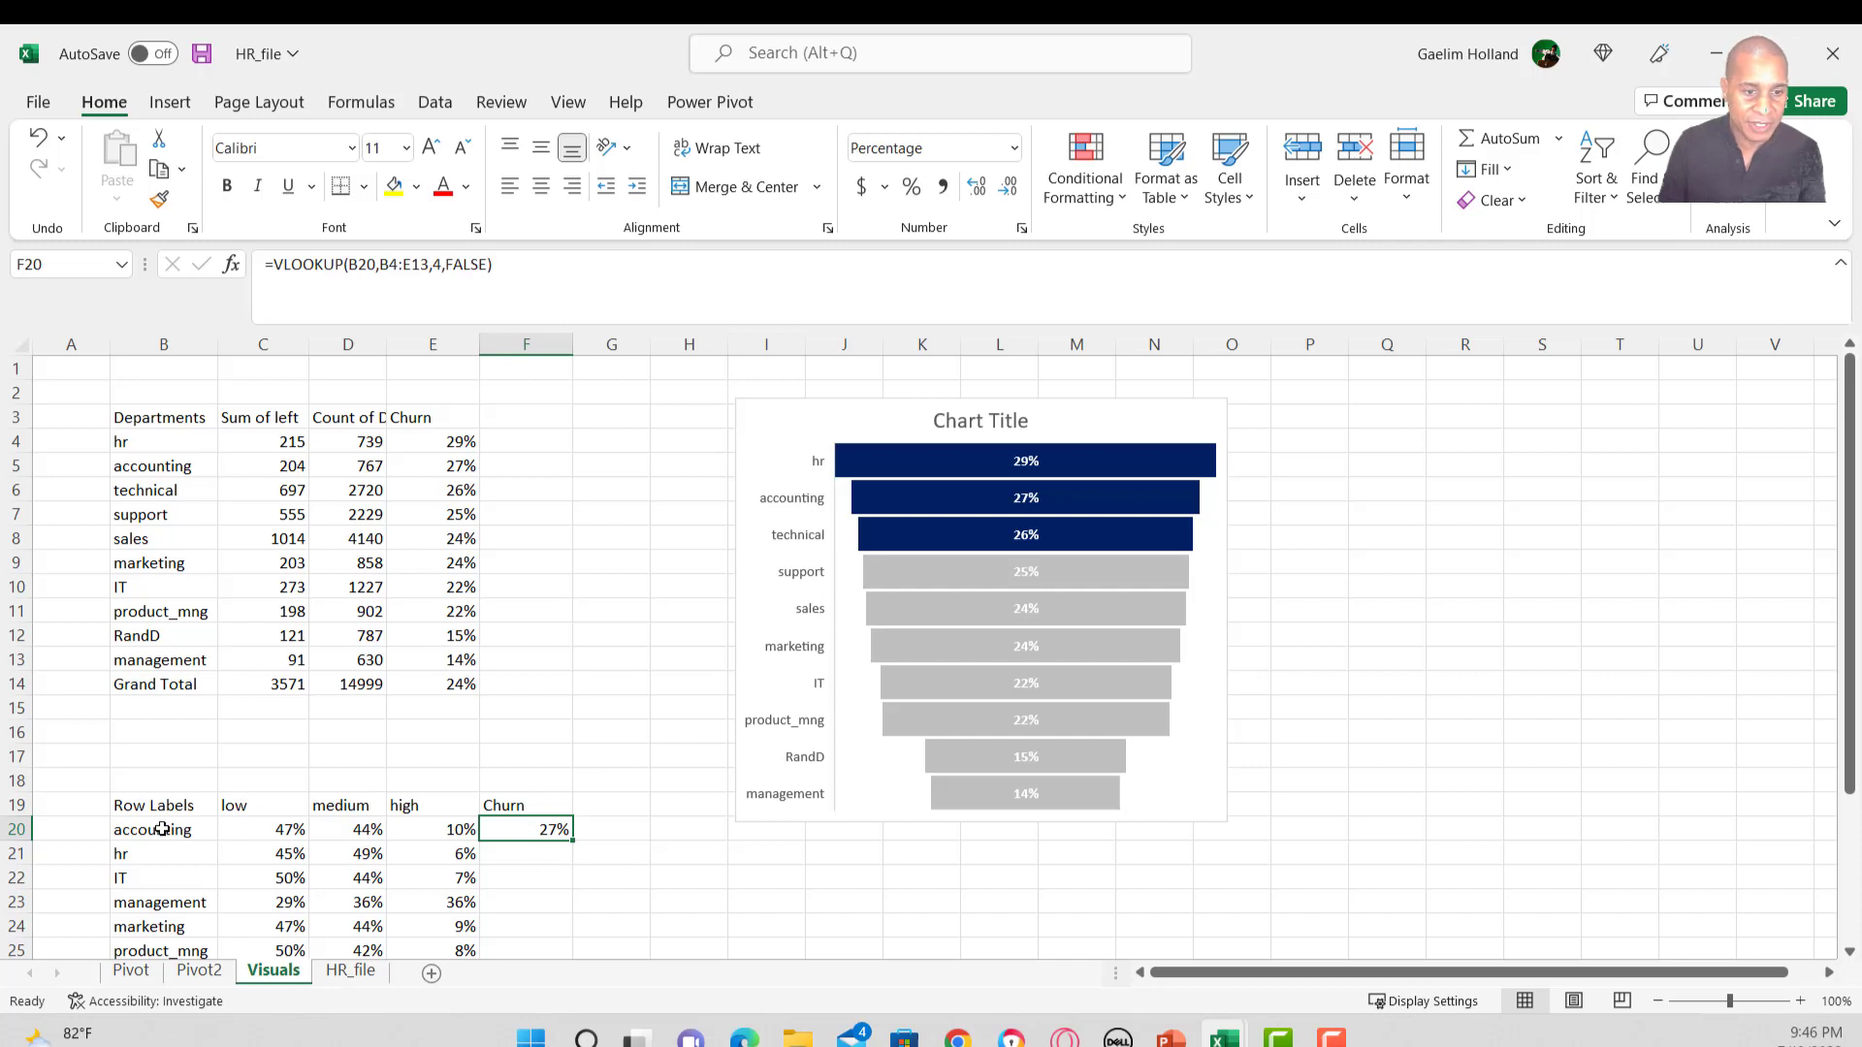
left_click_drag(160, 466, 432, 471)
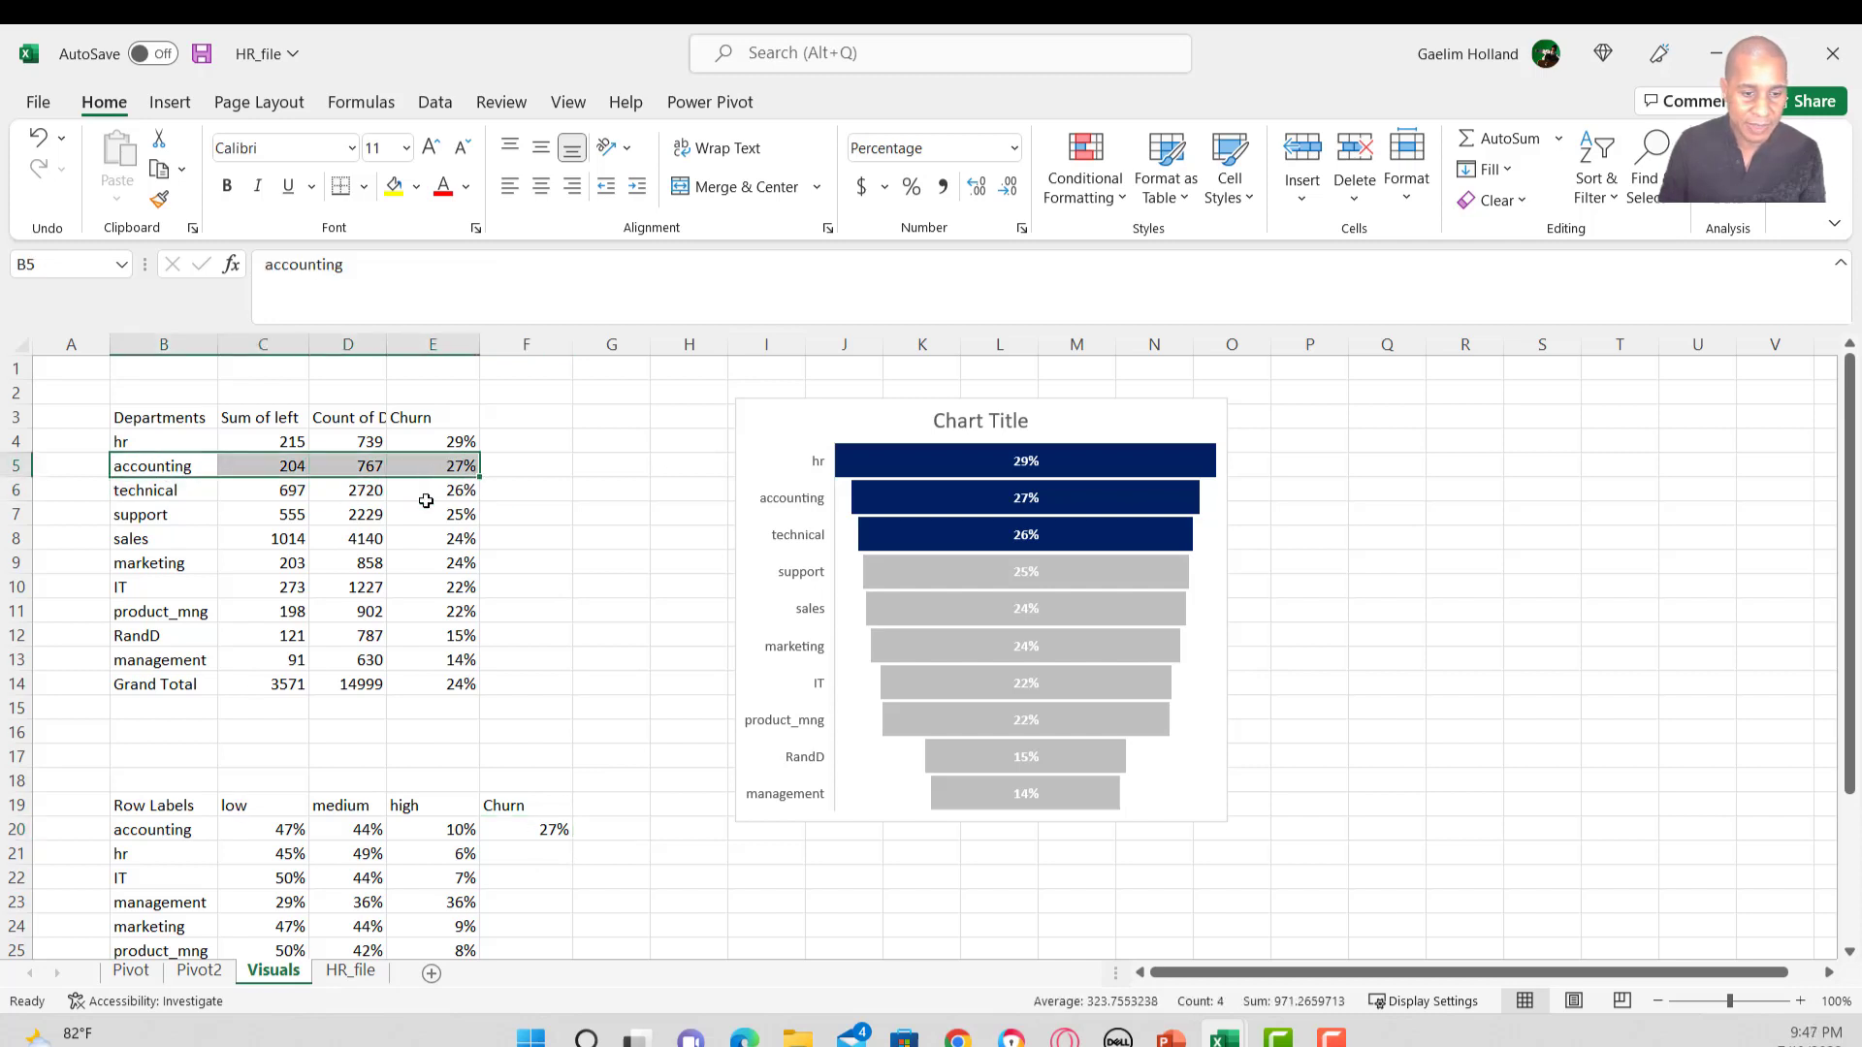
Make the table range in F20's VLOOKUP absolute, as $B$4:$E$13.
left_click(543, 878)
scroll(535, 849, "down", 2)
left_click(542, 685)
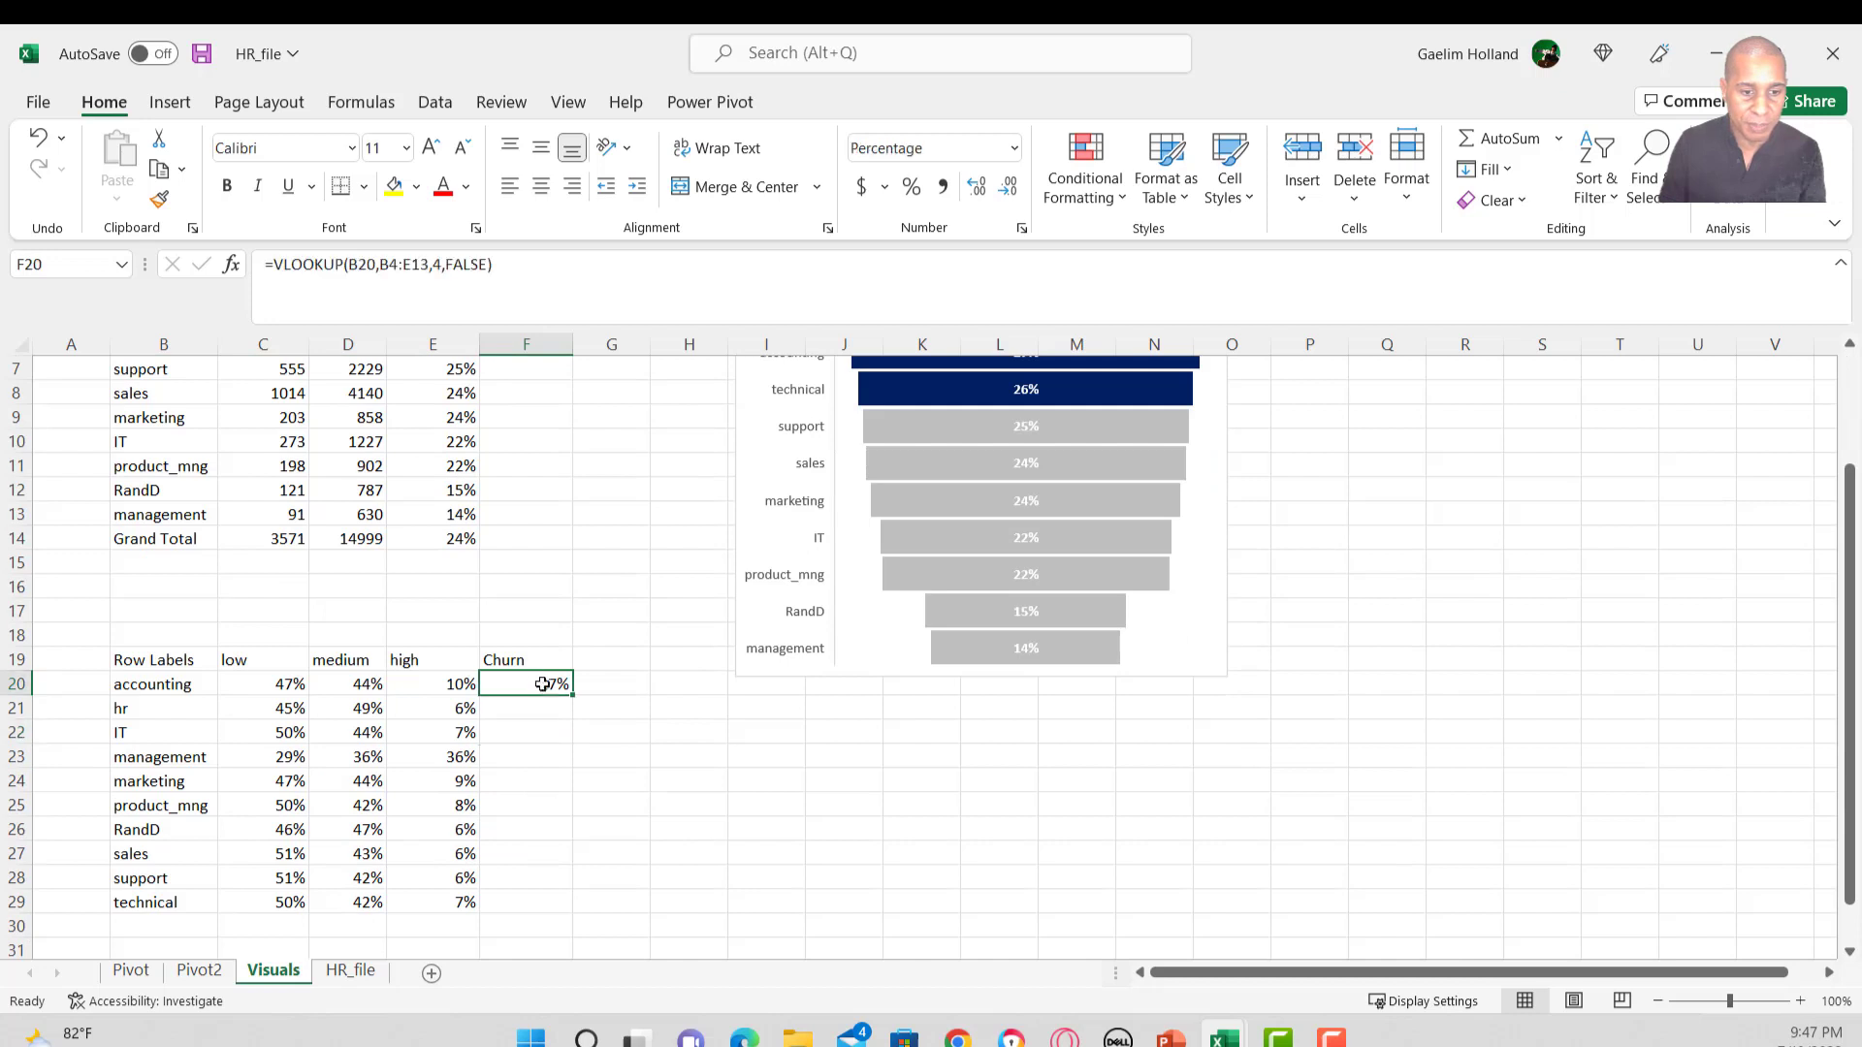
mouse_move(574, 693)
left_mouse_down()
mouse_move(553, 863)
mouse_move(540, 704)
left_mouse_up()
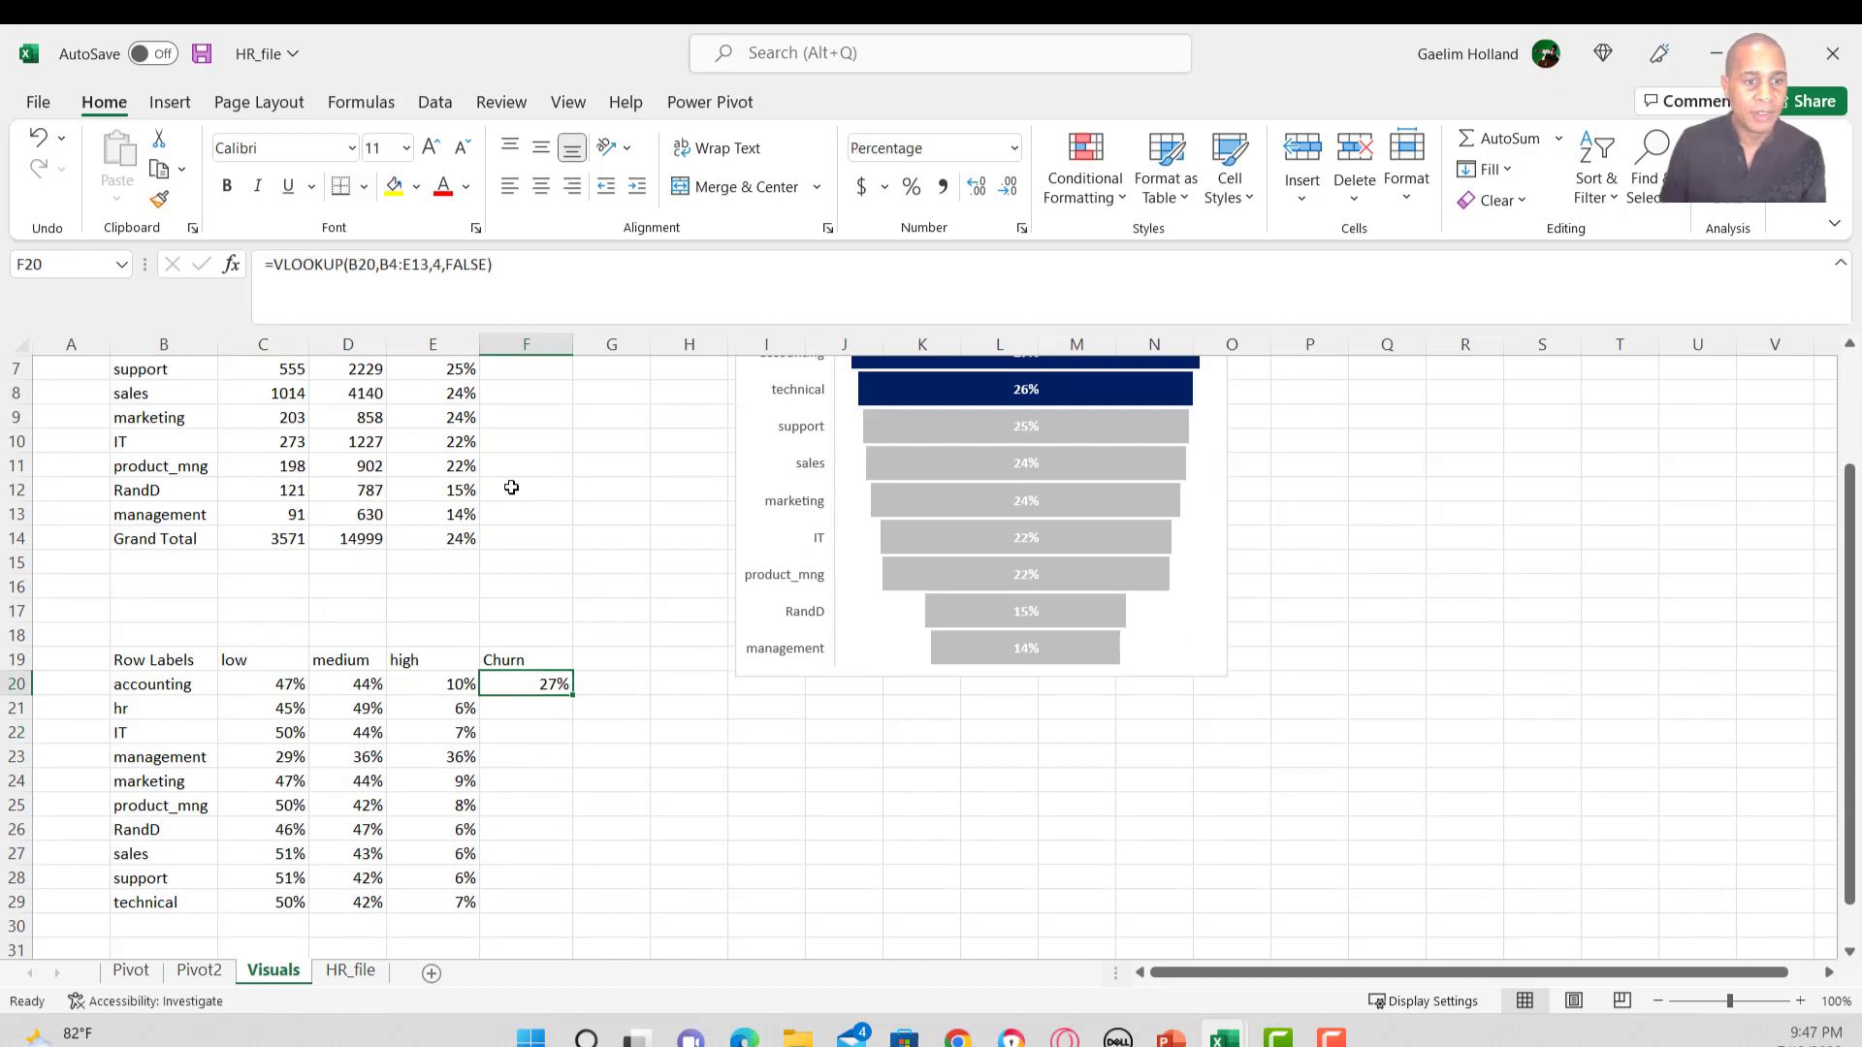
scroll(445, 515, "up", 2)
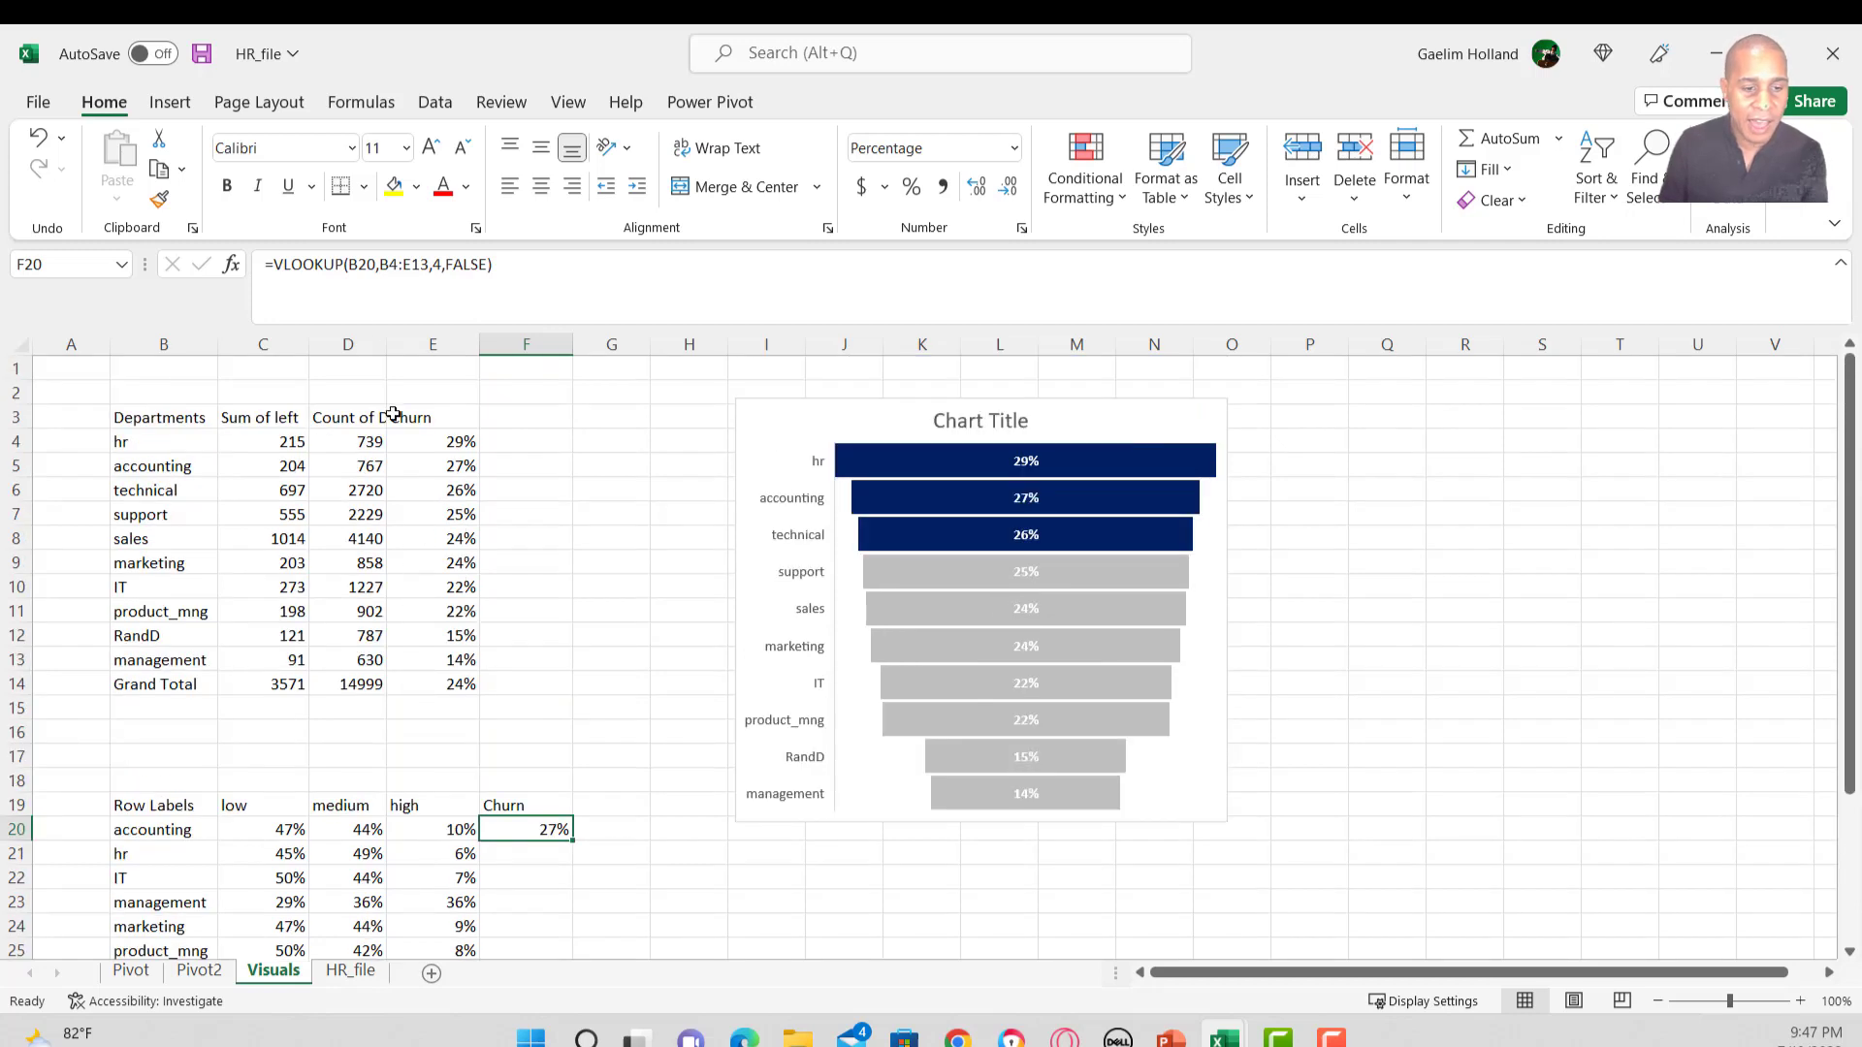
left_click(411, 279)
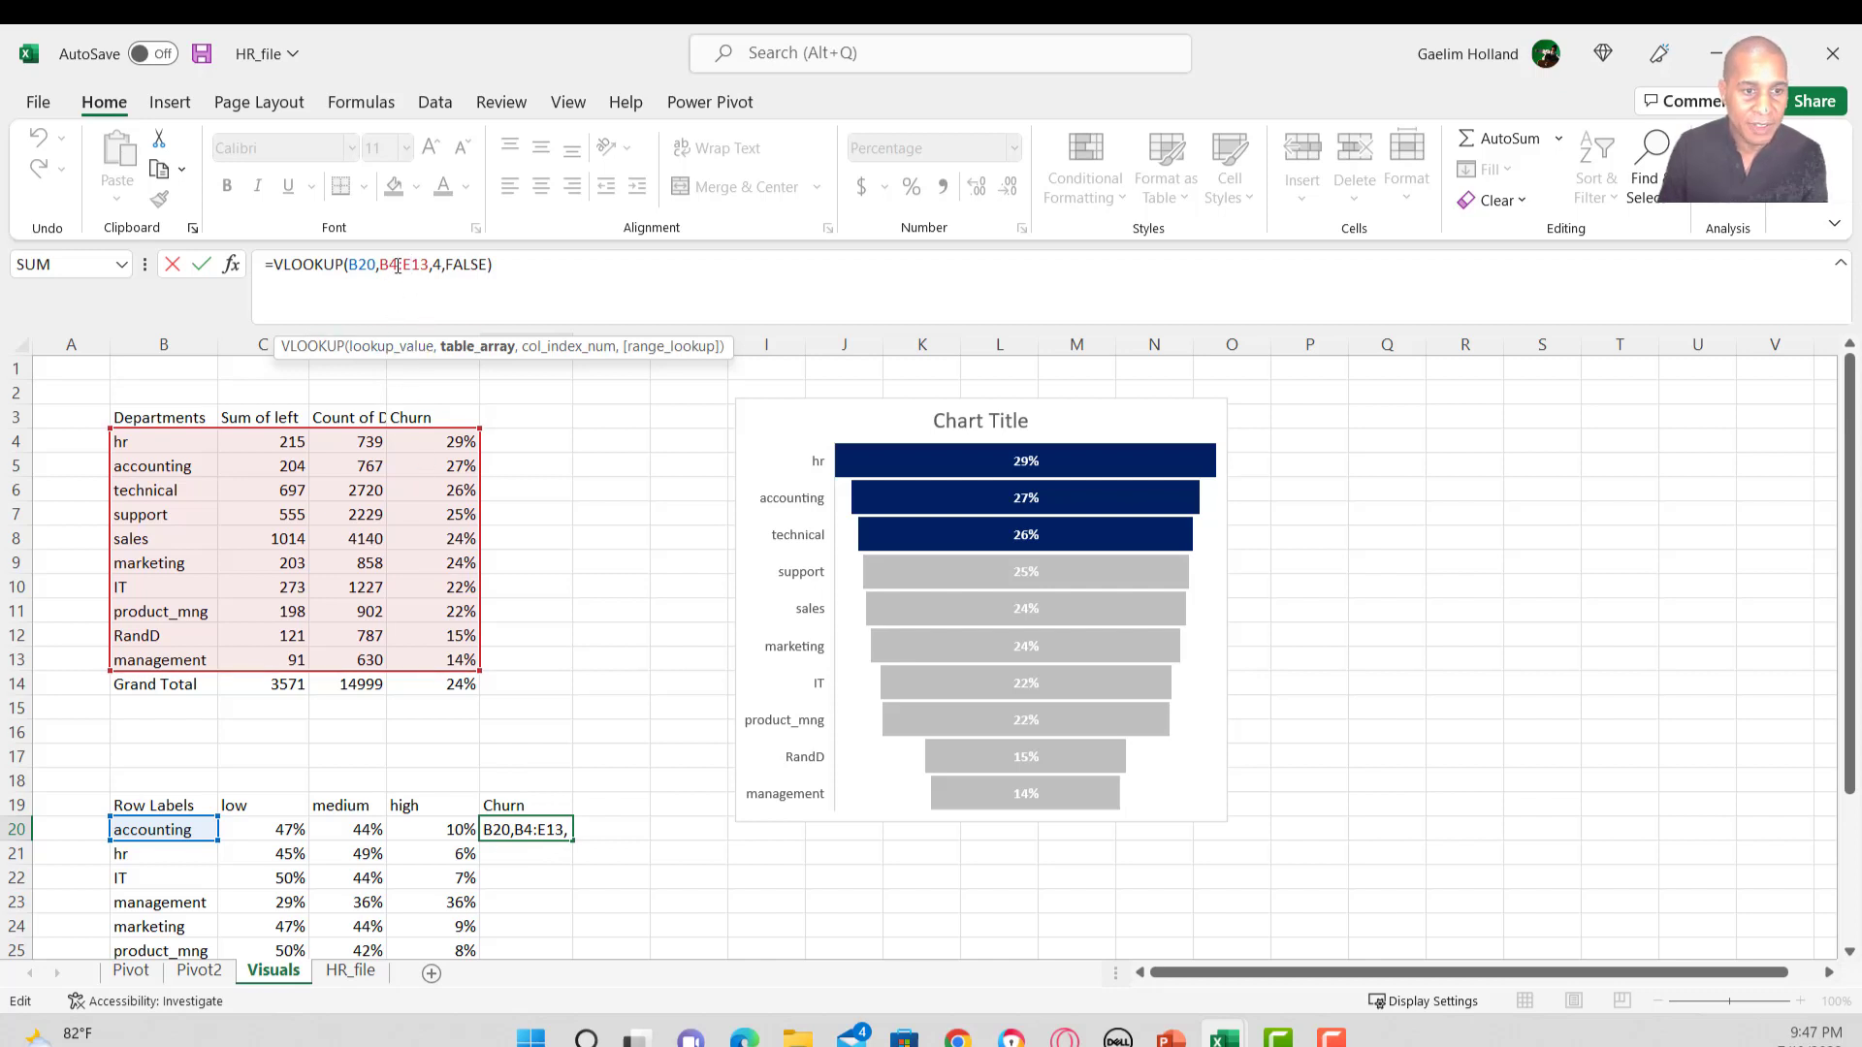
left_click_drag(391, 264, 427, 264)
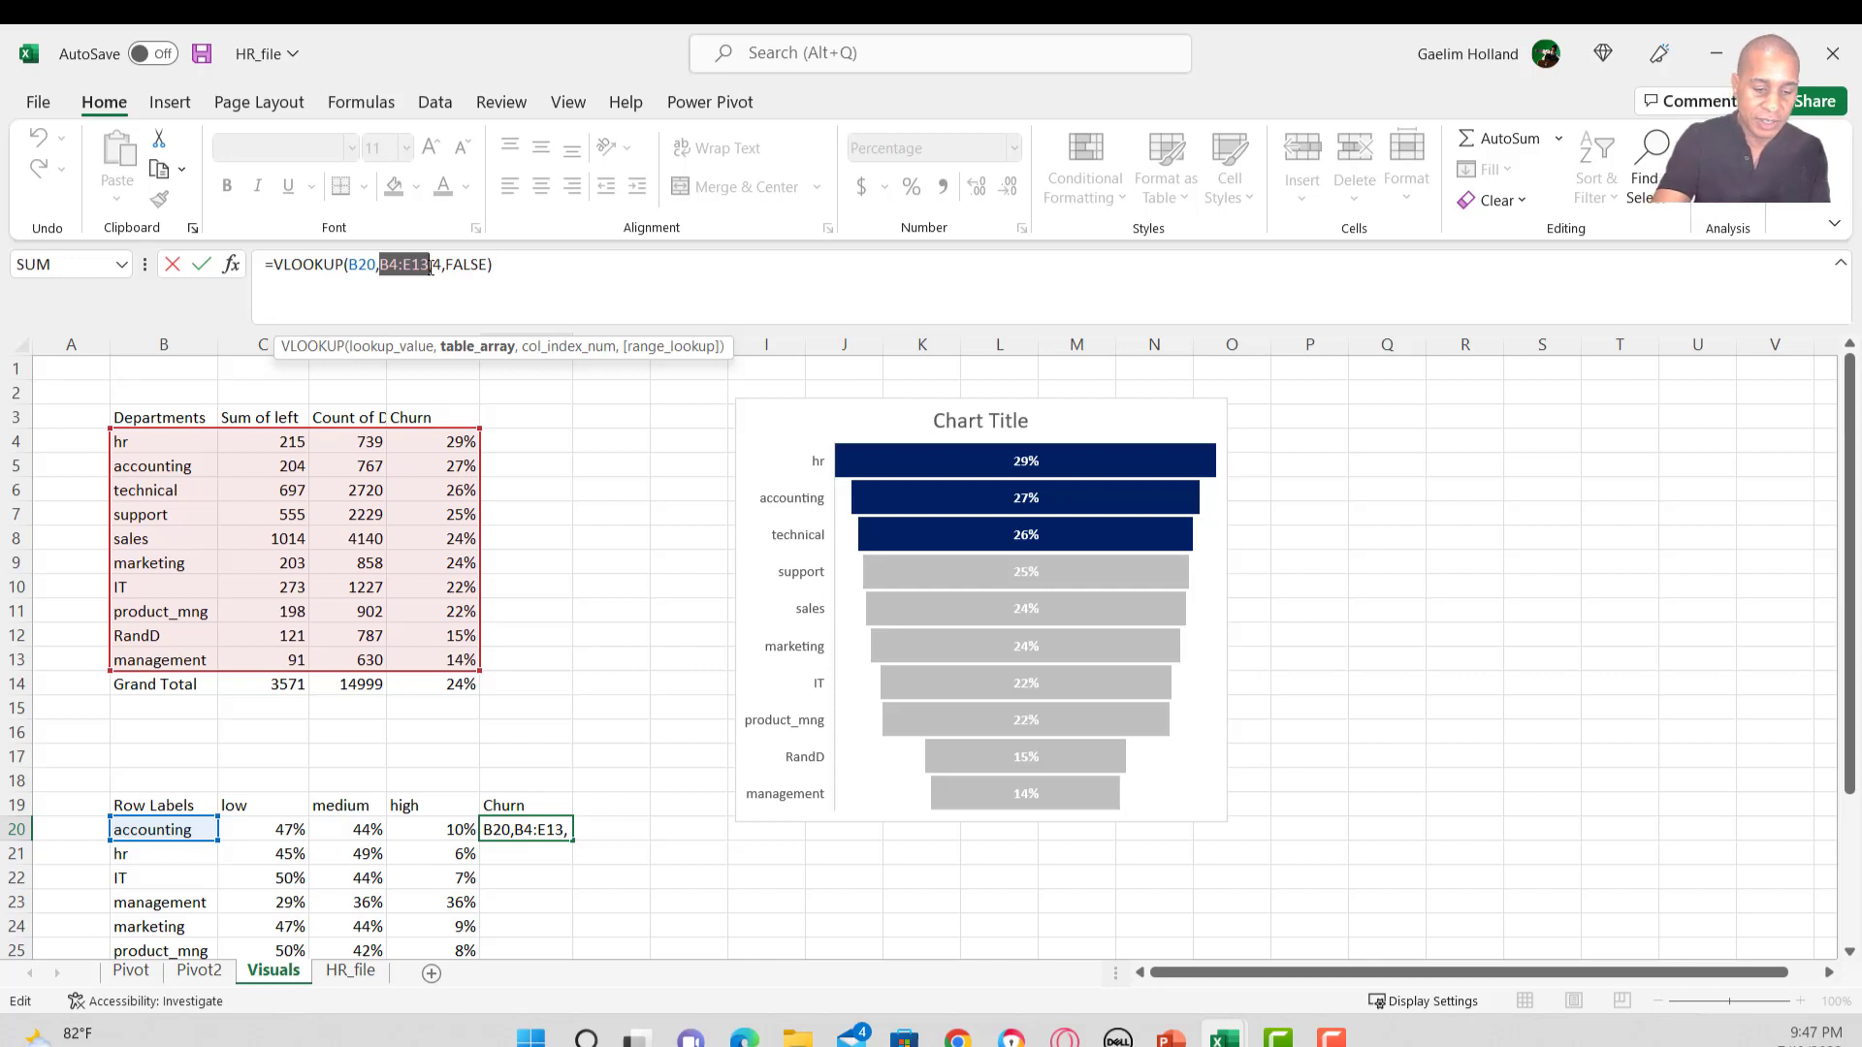
key("F4")
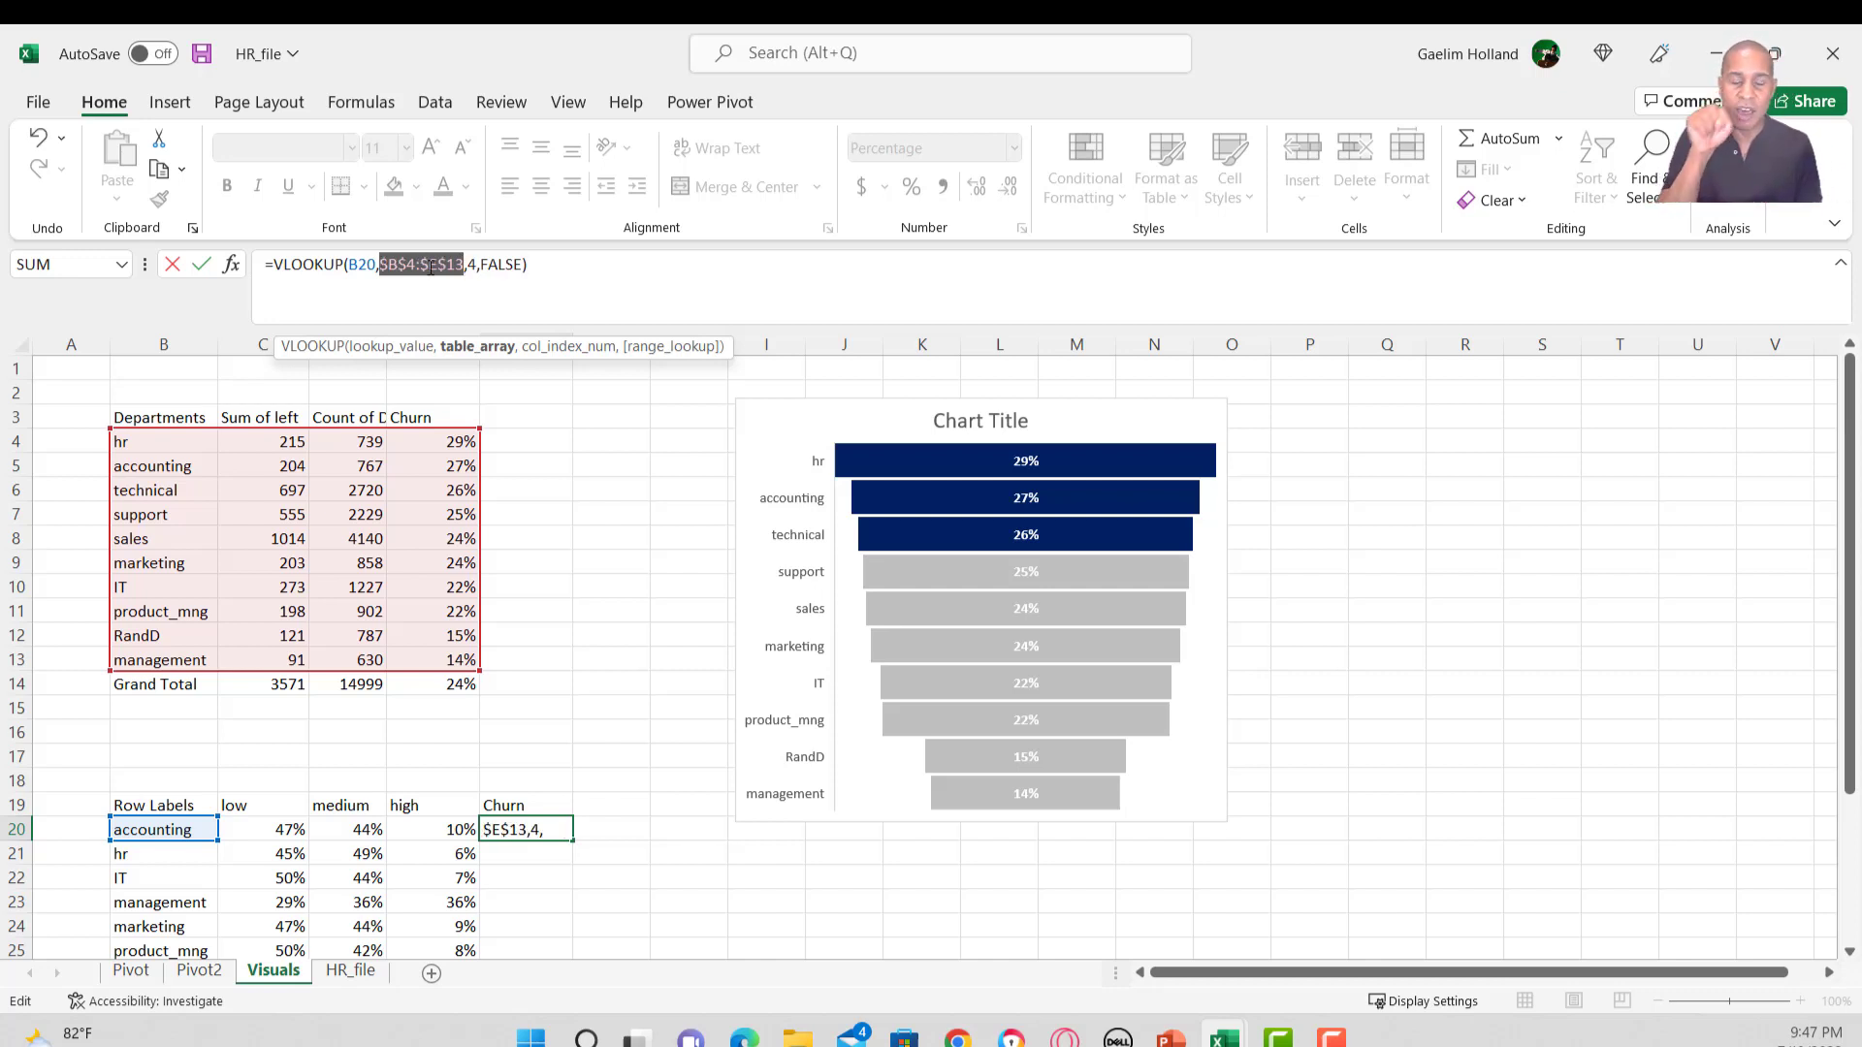
left_click(553, 280)
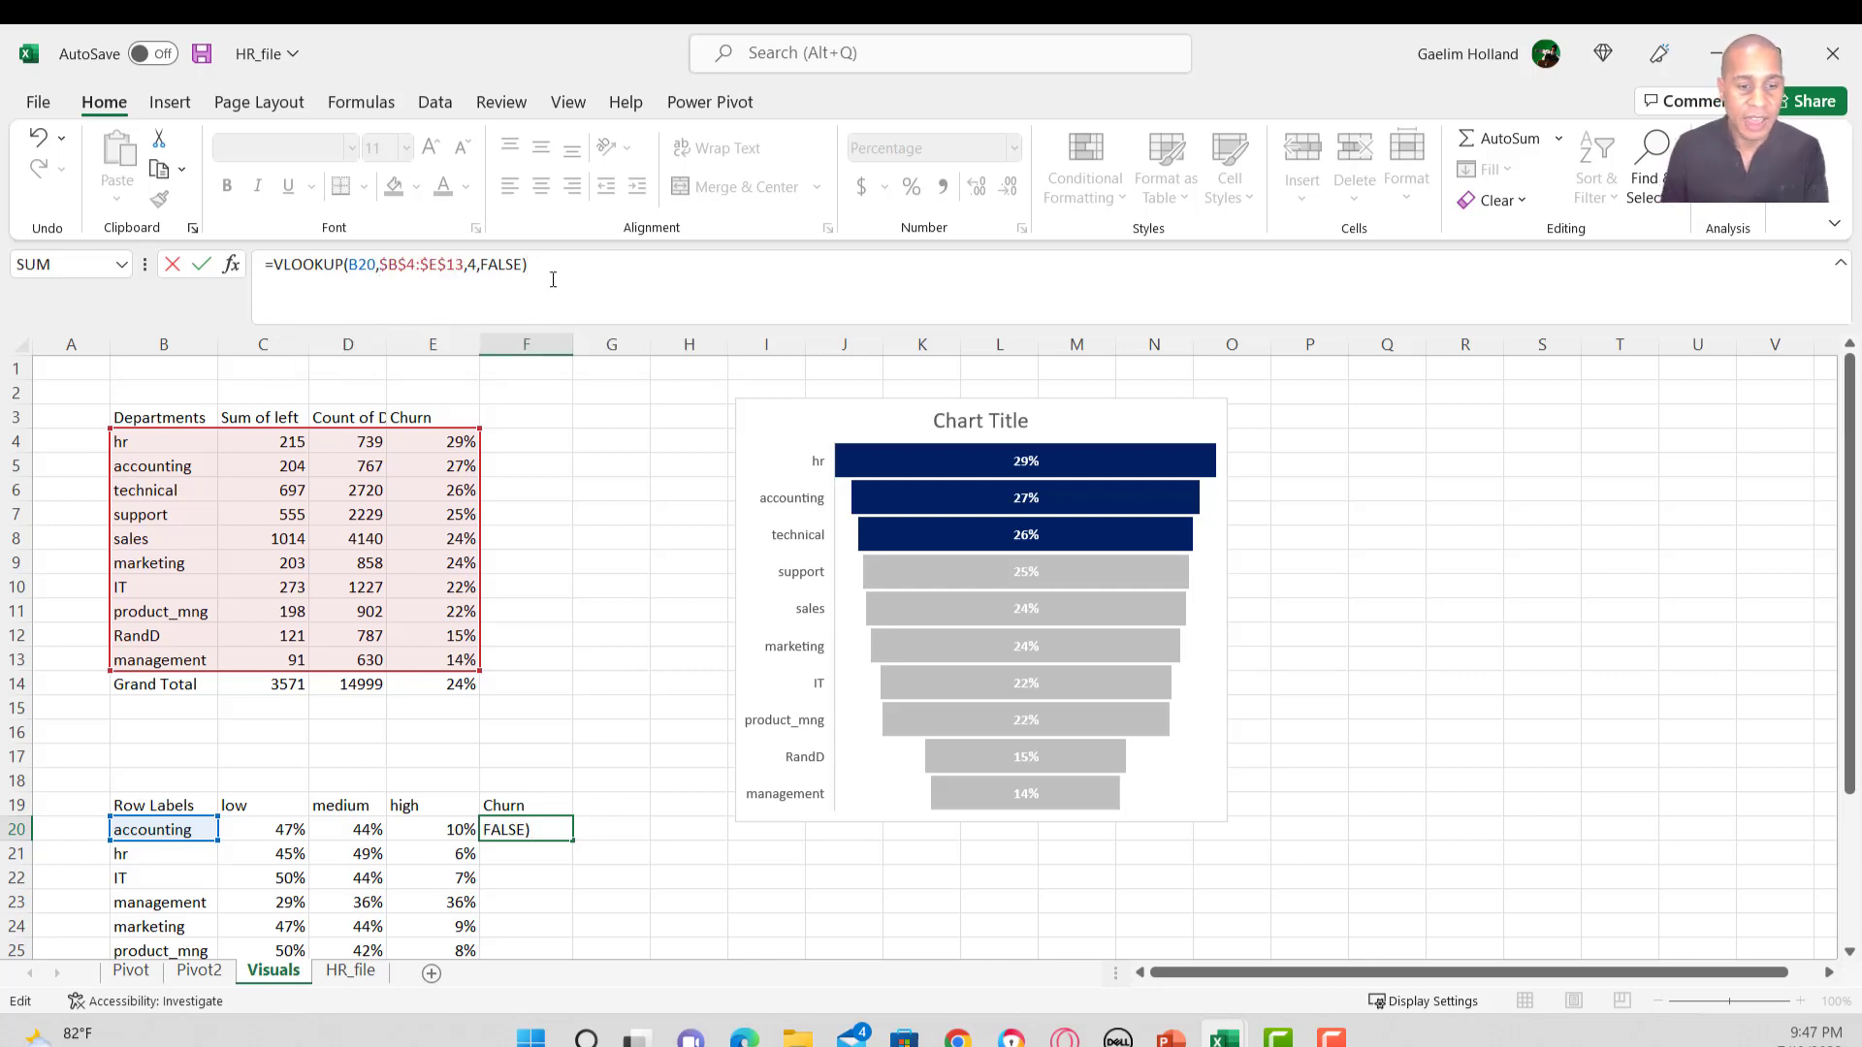
key("Return")
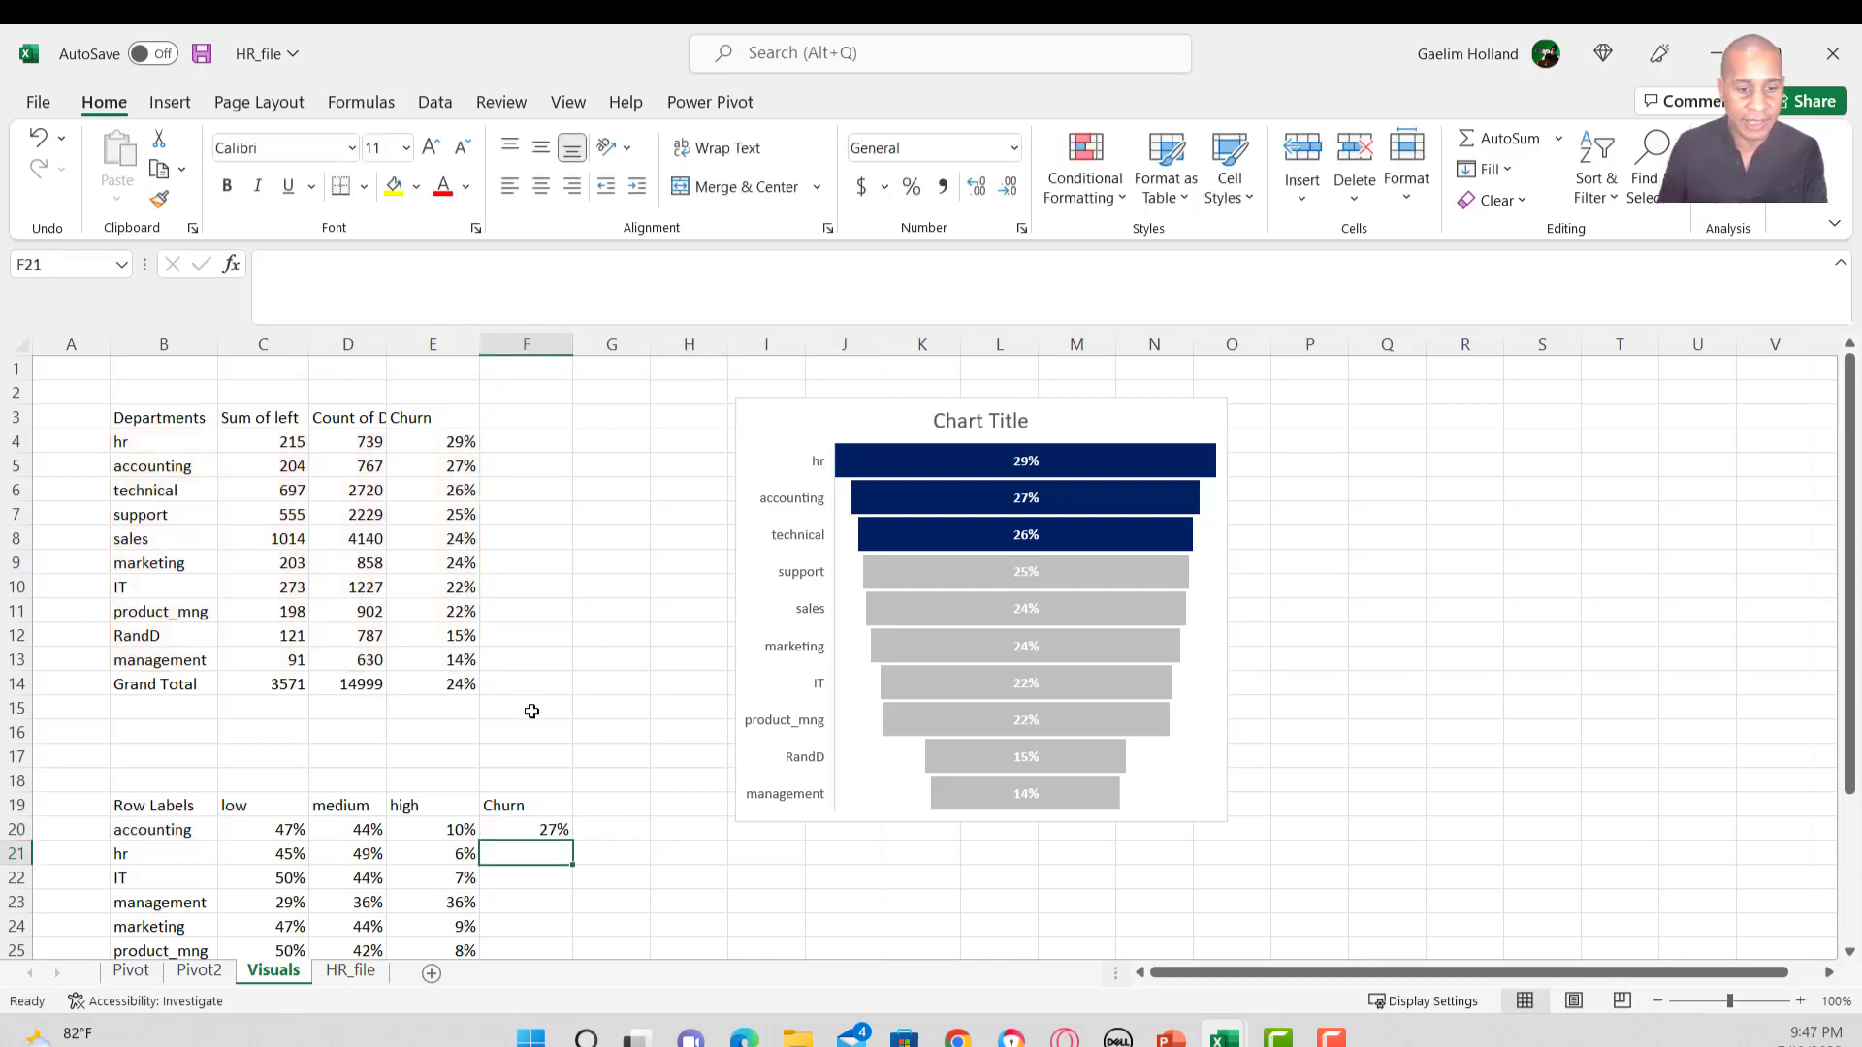
Fill the churn lookup formula from F20 down to F29 for all remaining departments.
left_click(533, 832)
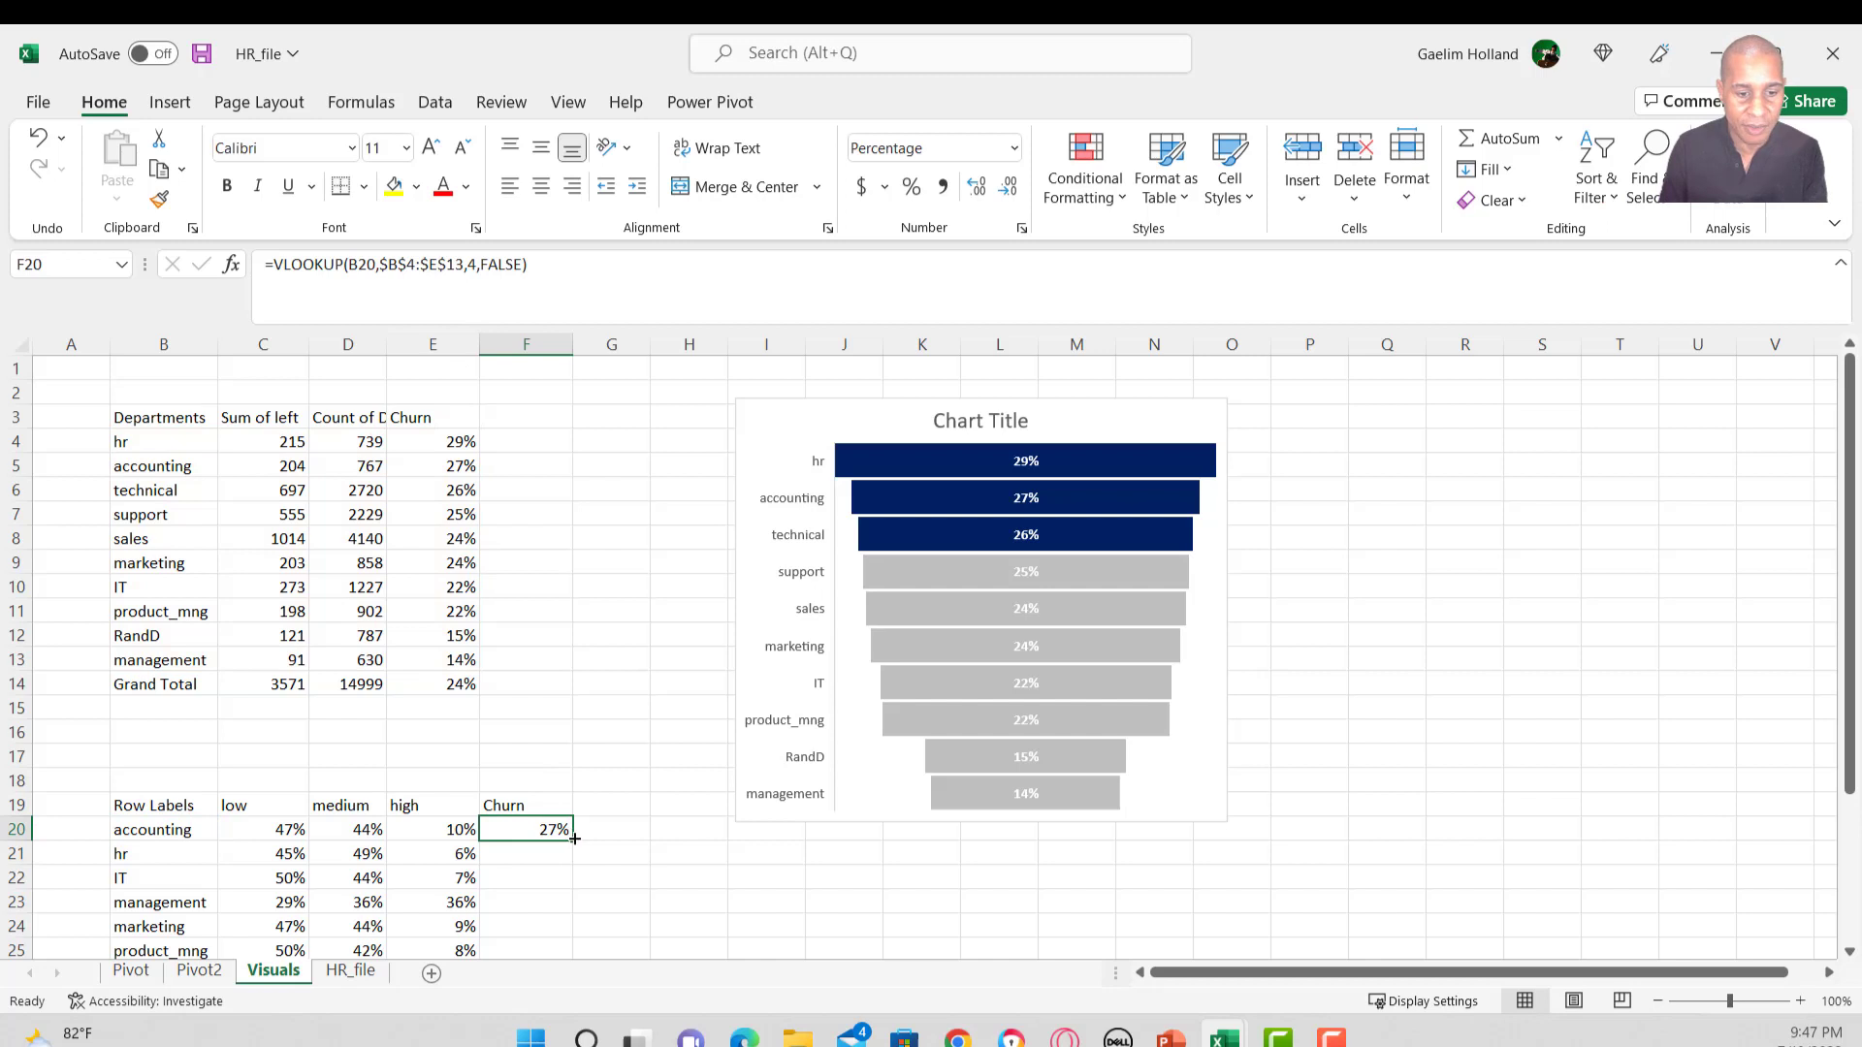
left_click_drag(575, 838, 535, 911)
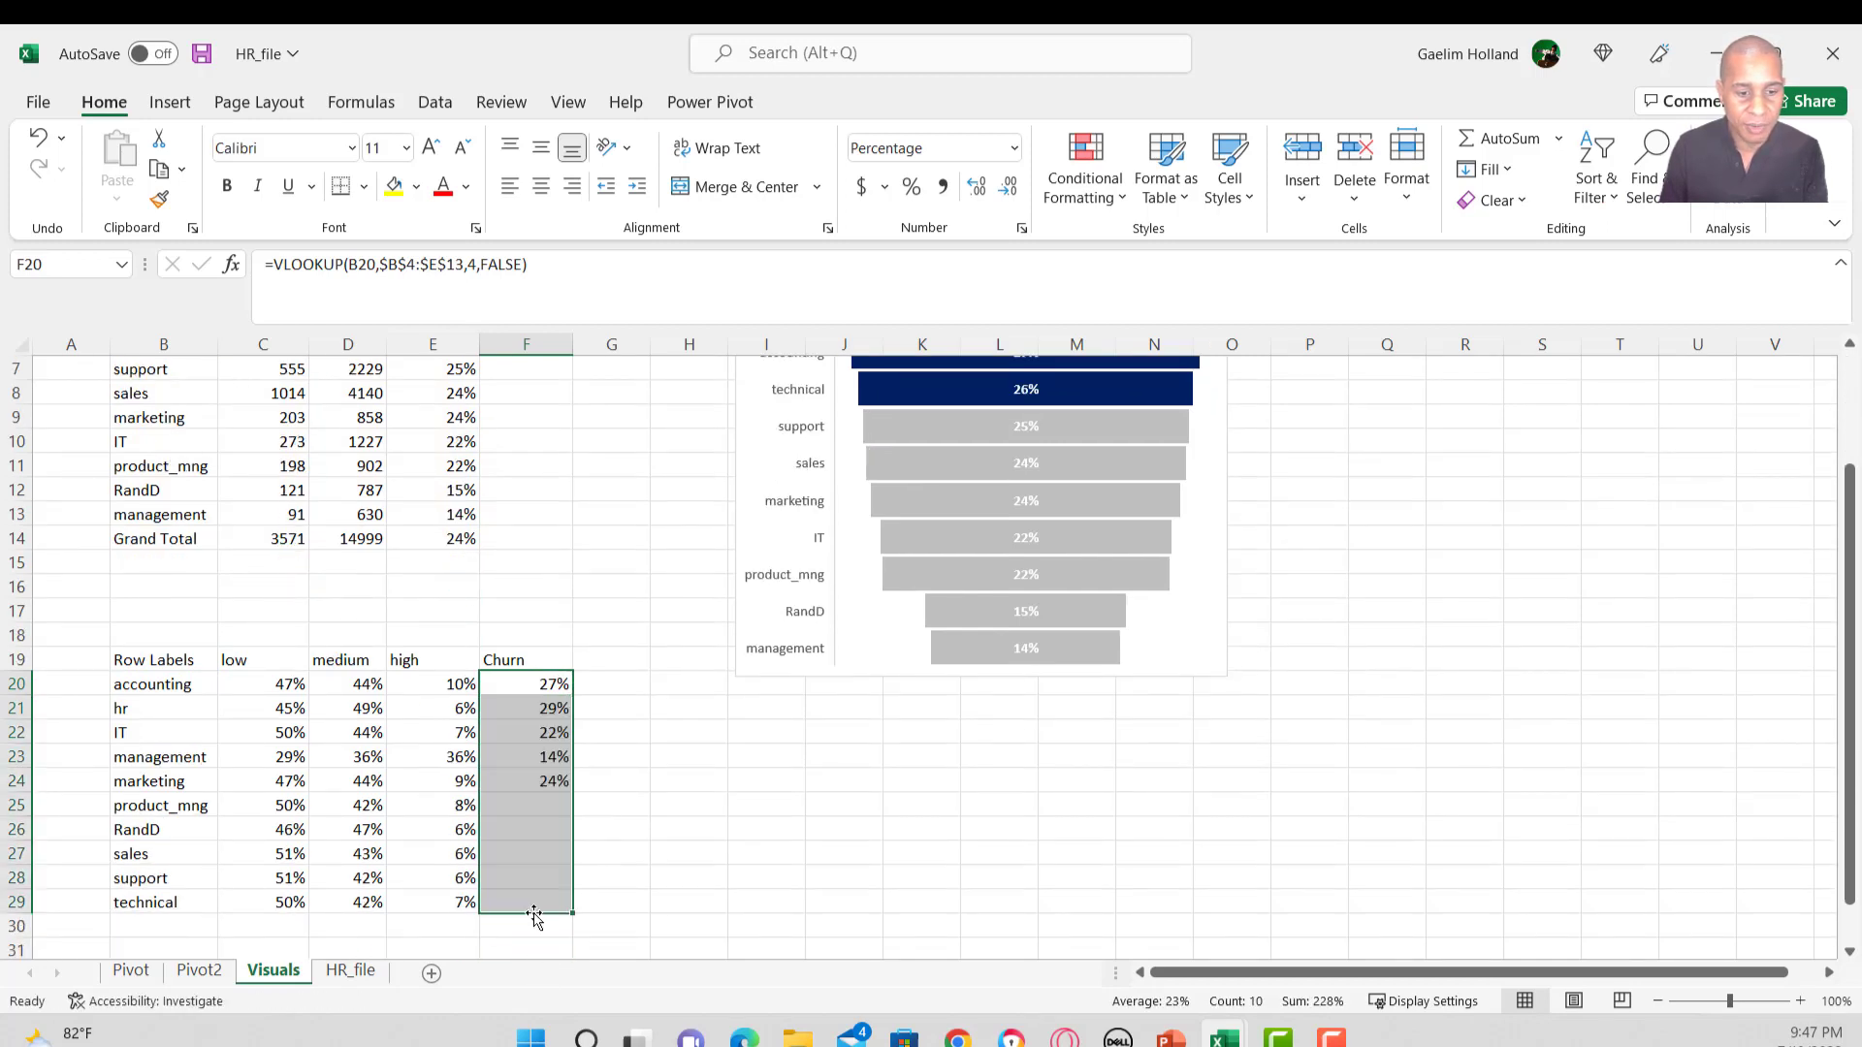
left_click(688, 889)
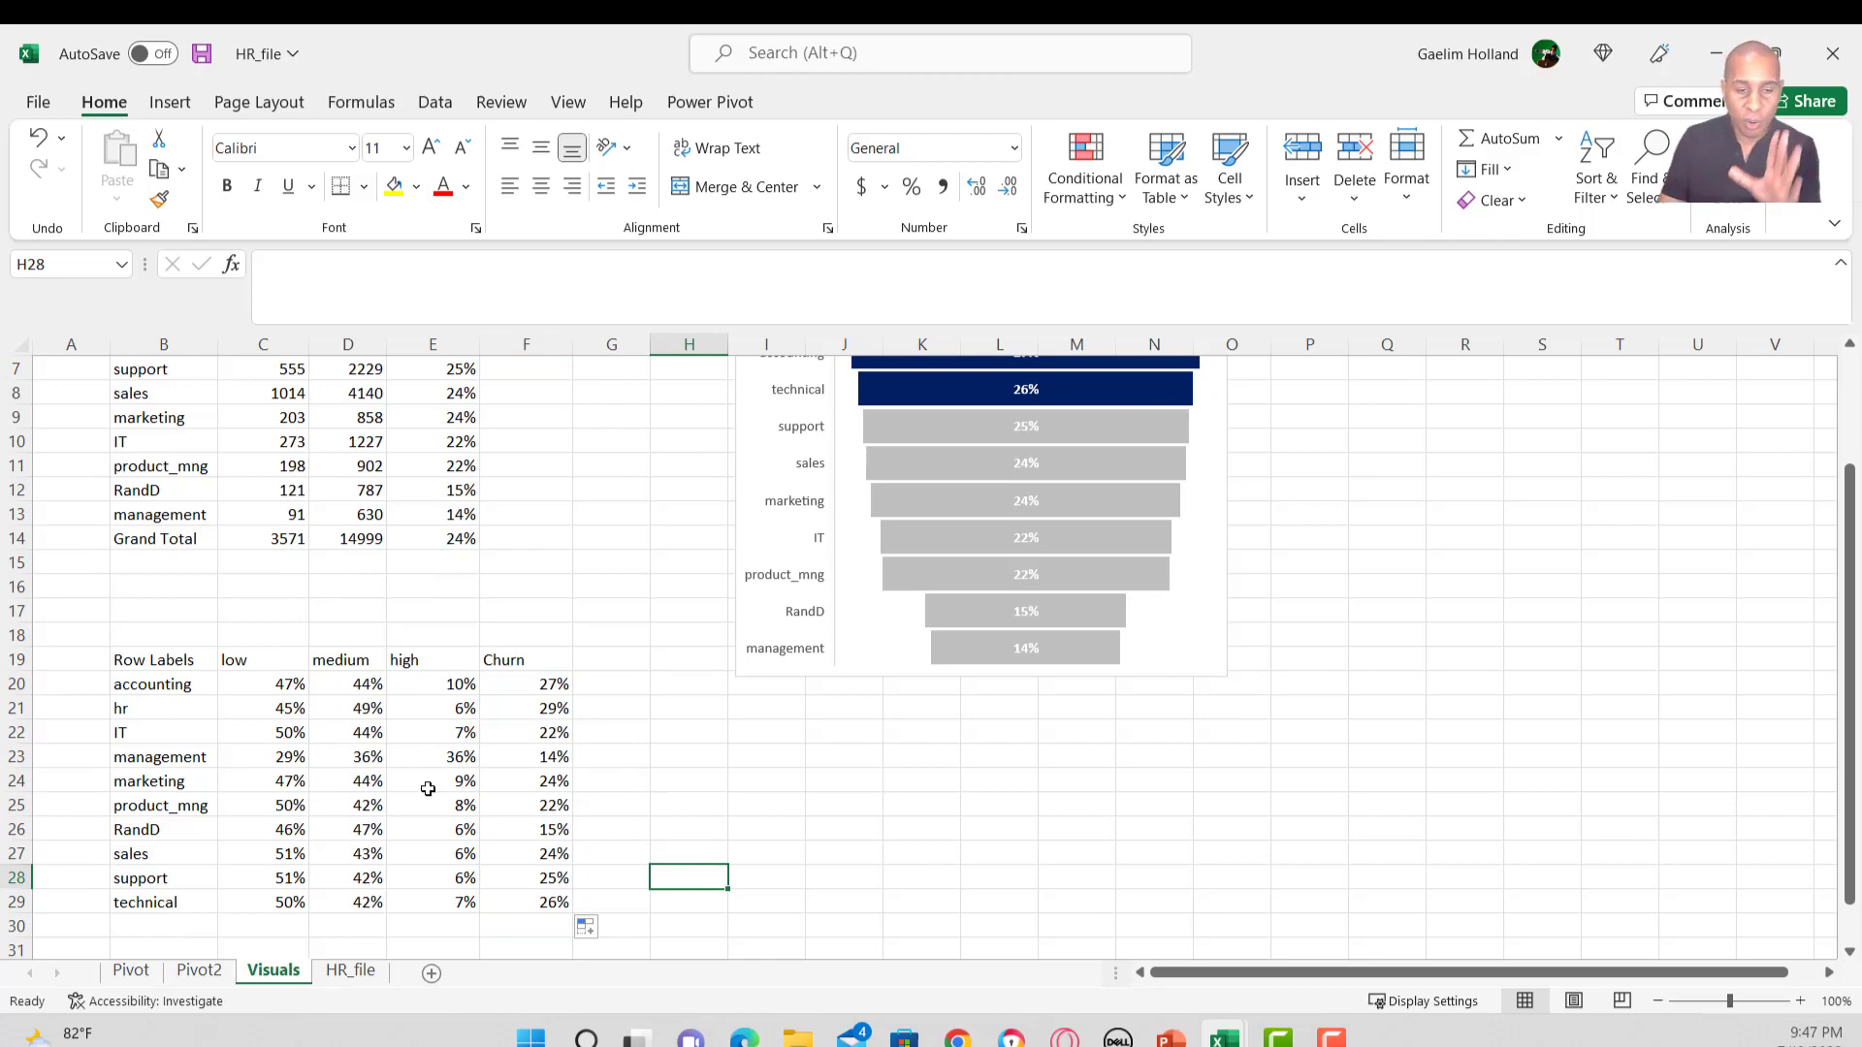
Rename the salary table's header in B19 from its row-label text to Departments.
scroll(446, 764, "up", 2)
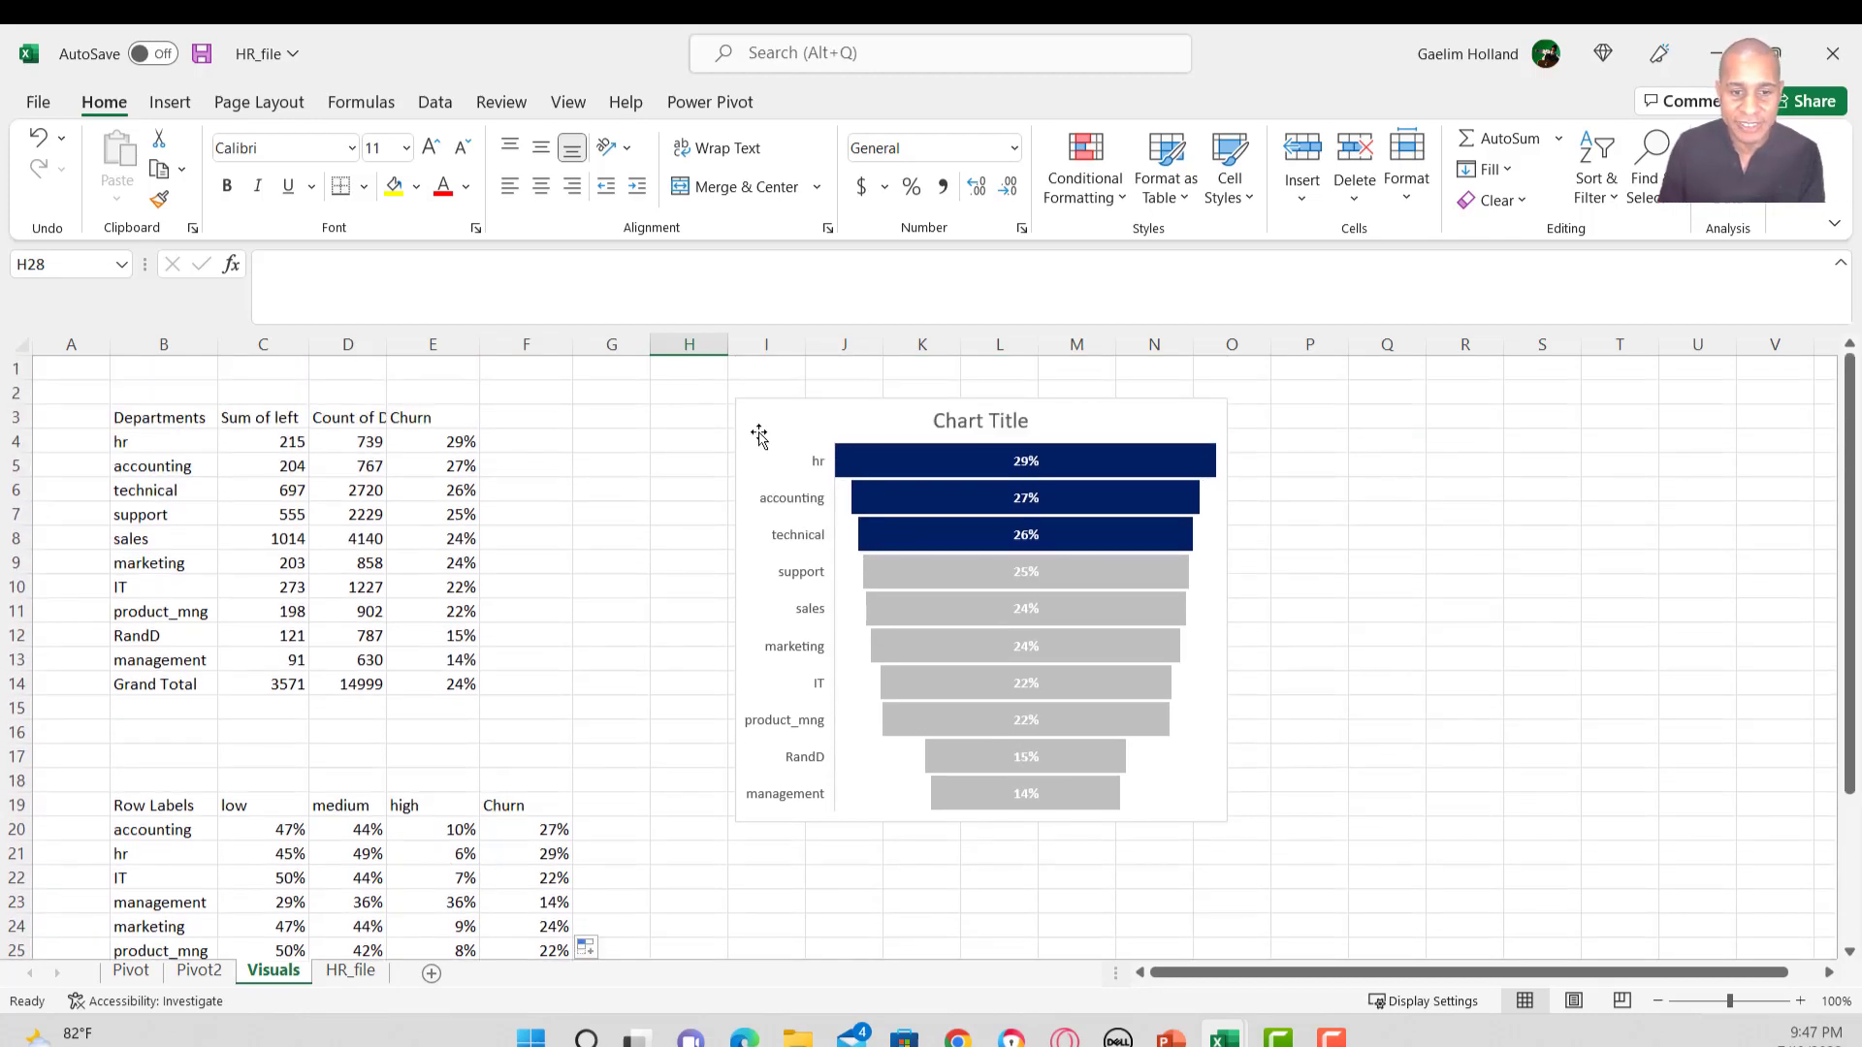
scroll(644, 835, "down", 2)
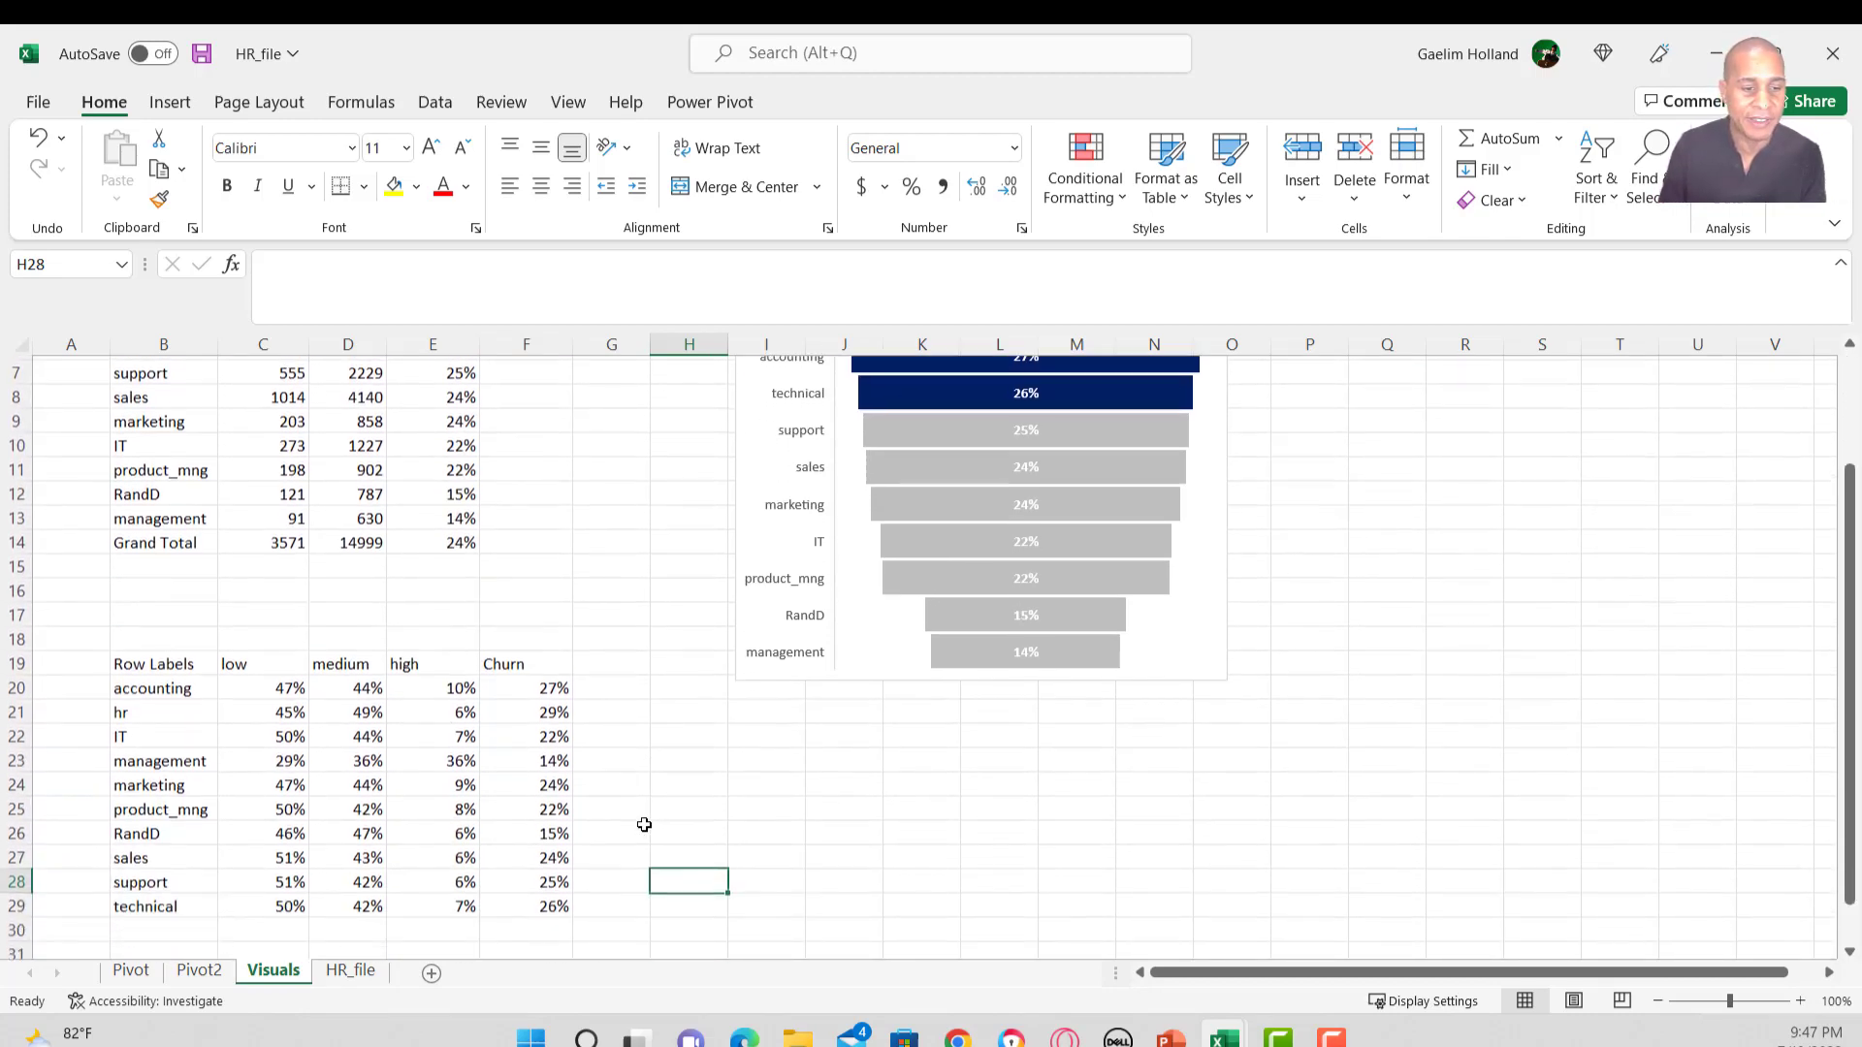
left_click(130, 656)
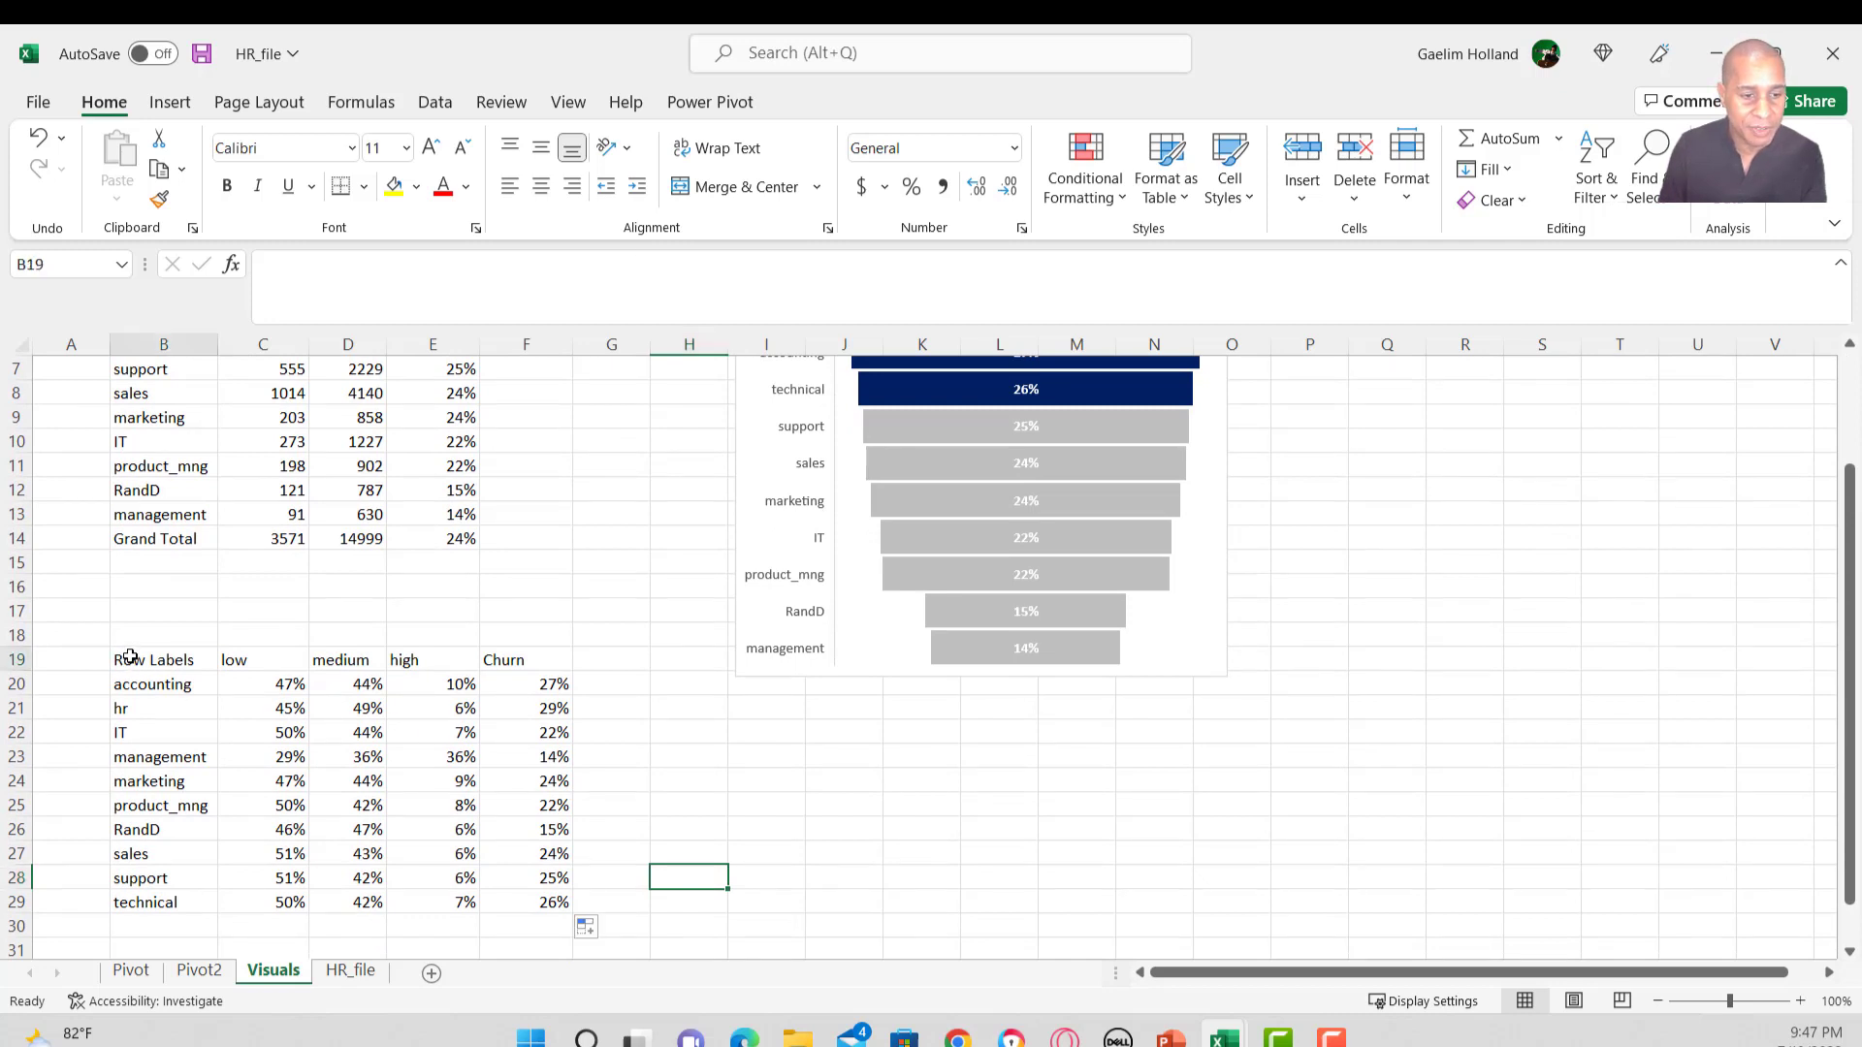
type("Departments")
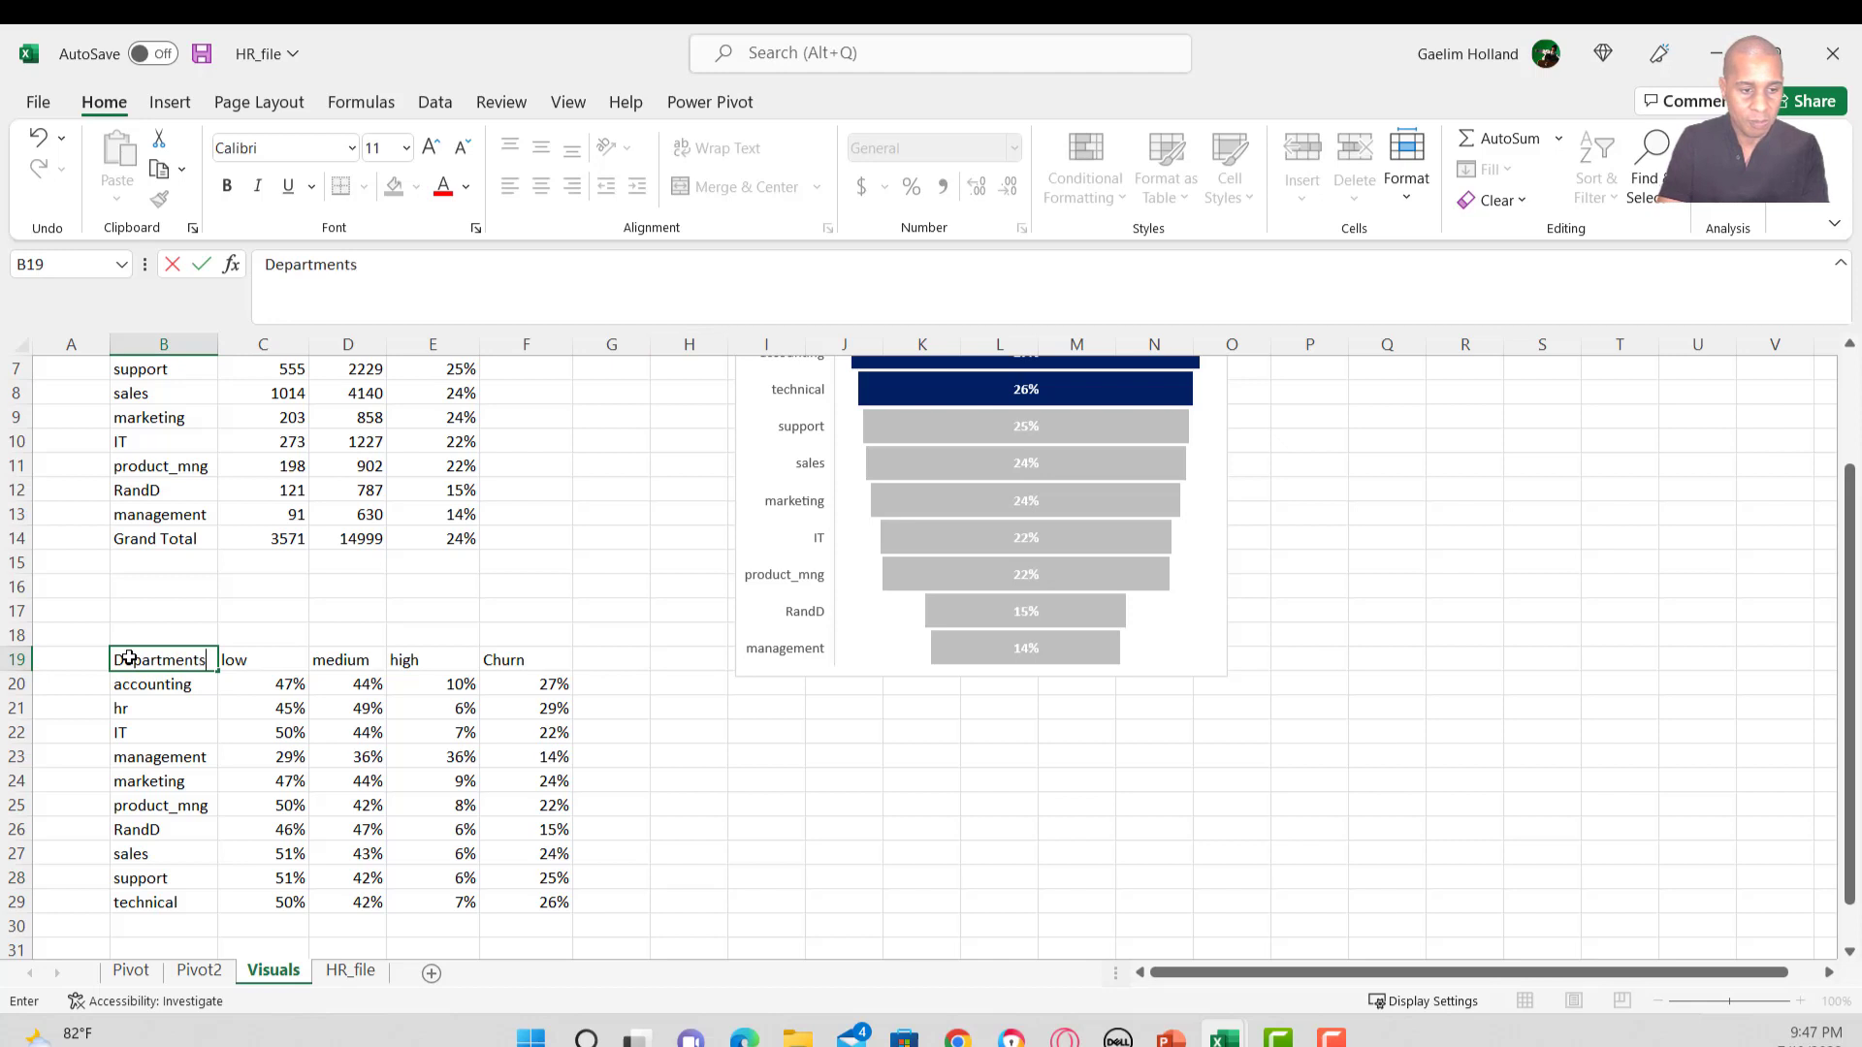
left_click(256, 719)
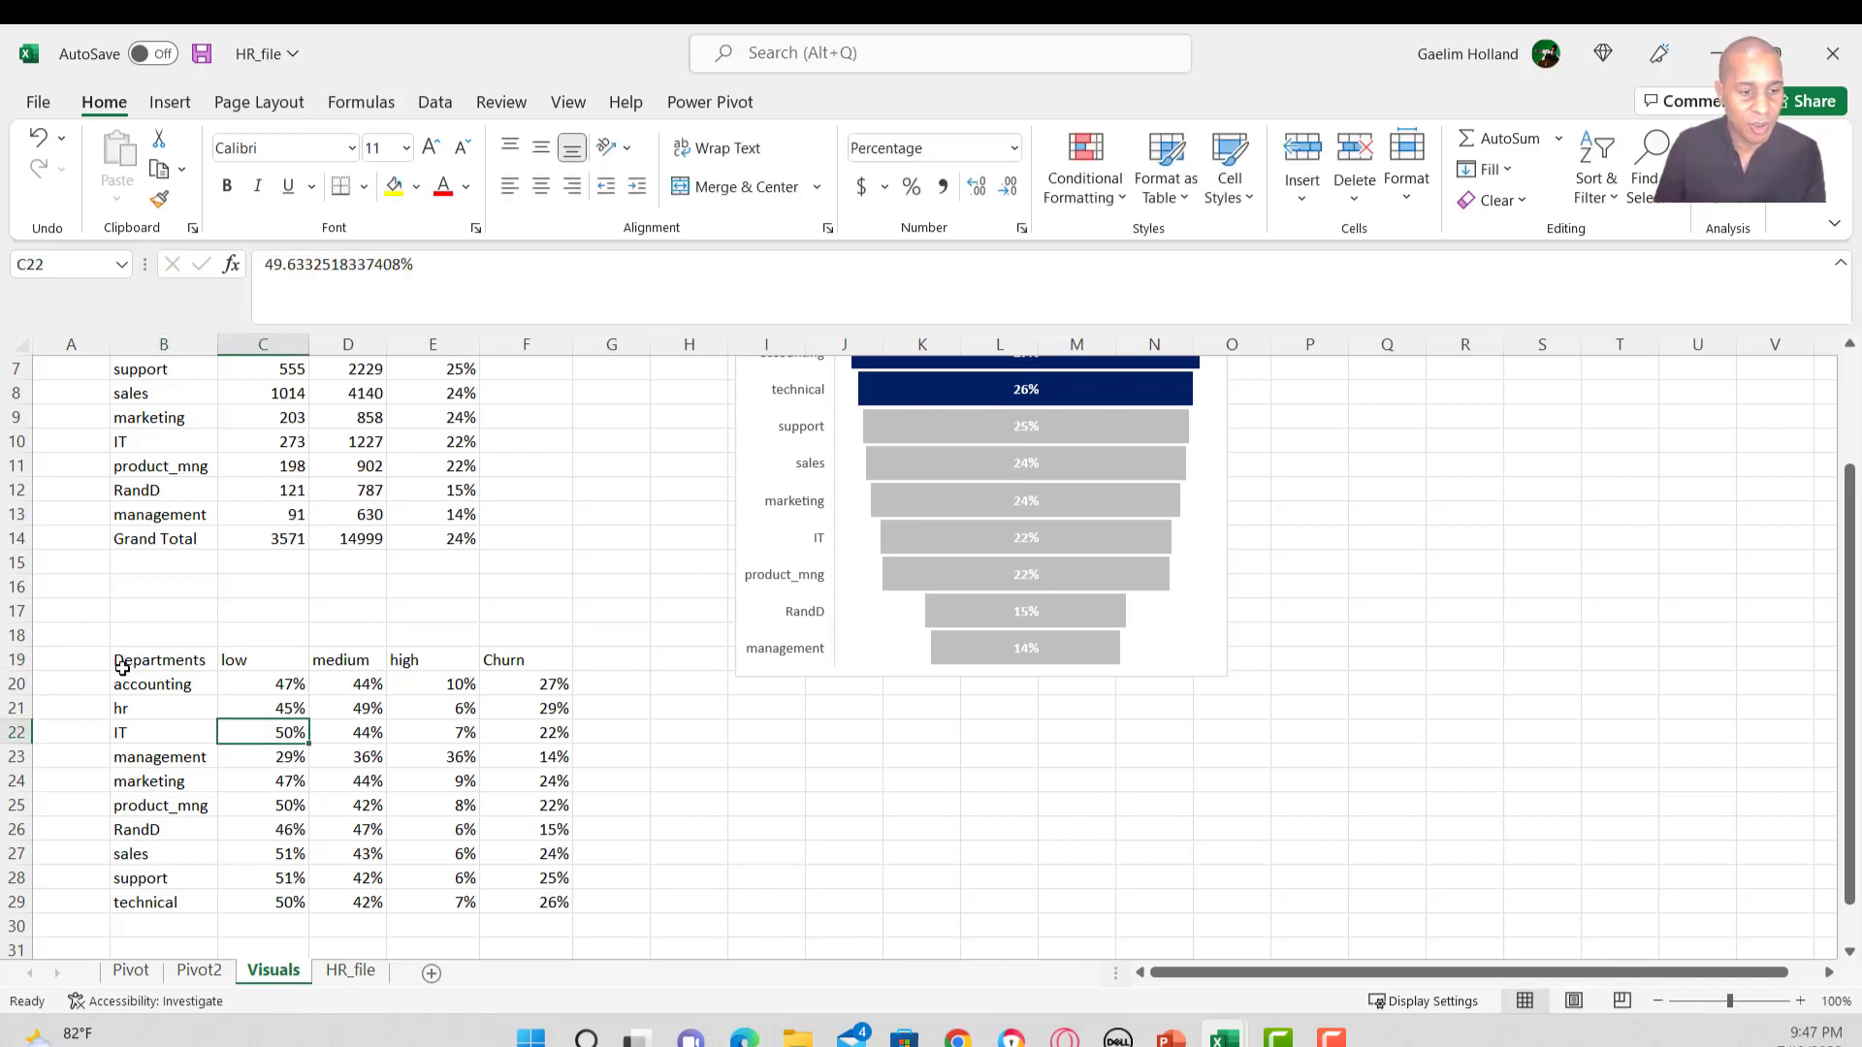
Sort the salary table B19:F29 by Churn in Largest to Smallest order, treating the first row as headers.
left_click_drag(129, 661, 529, 901)
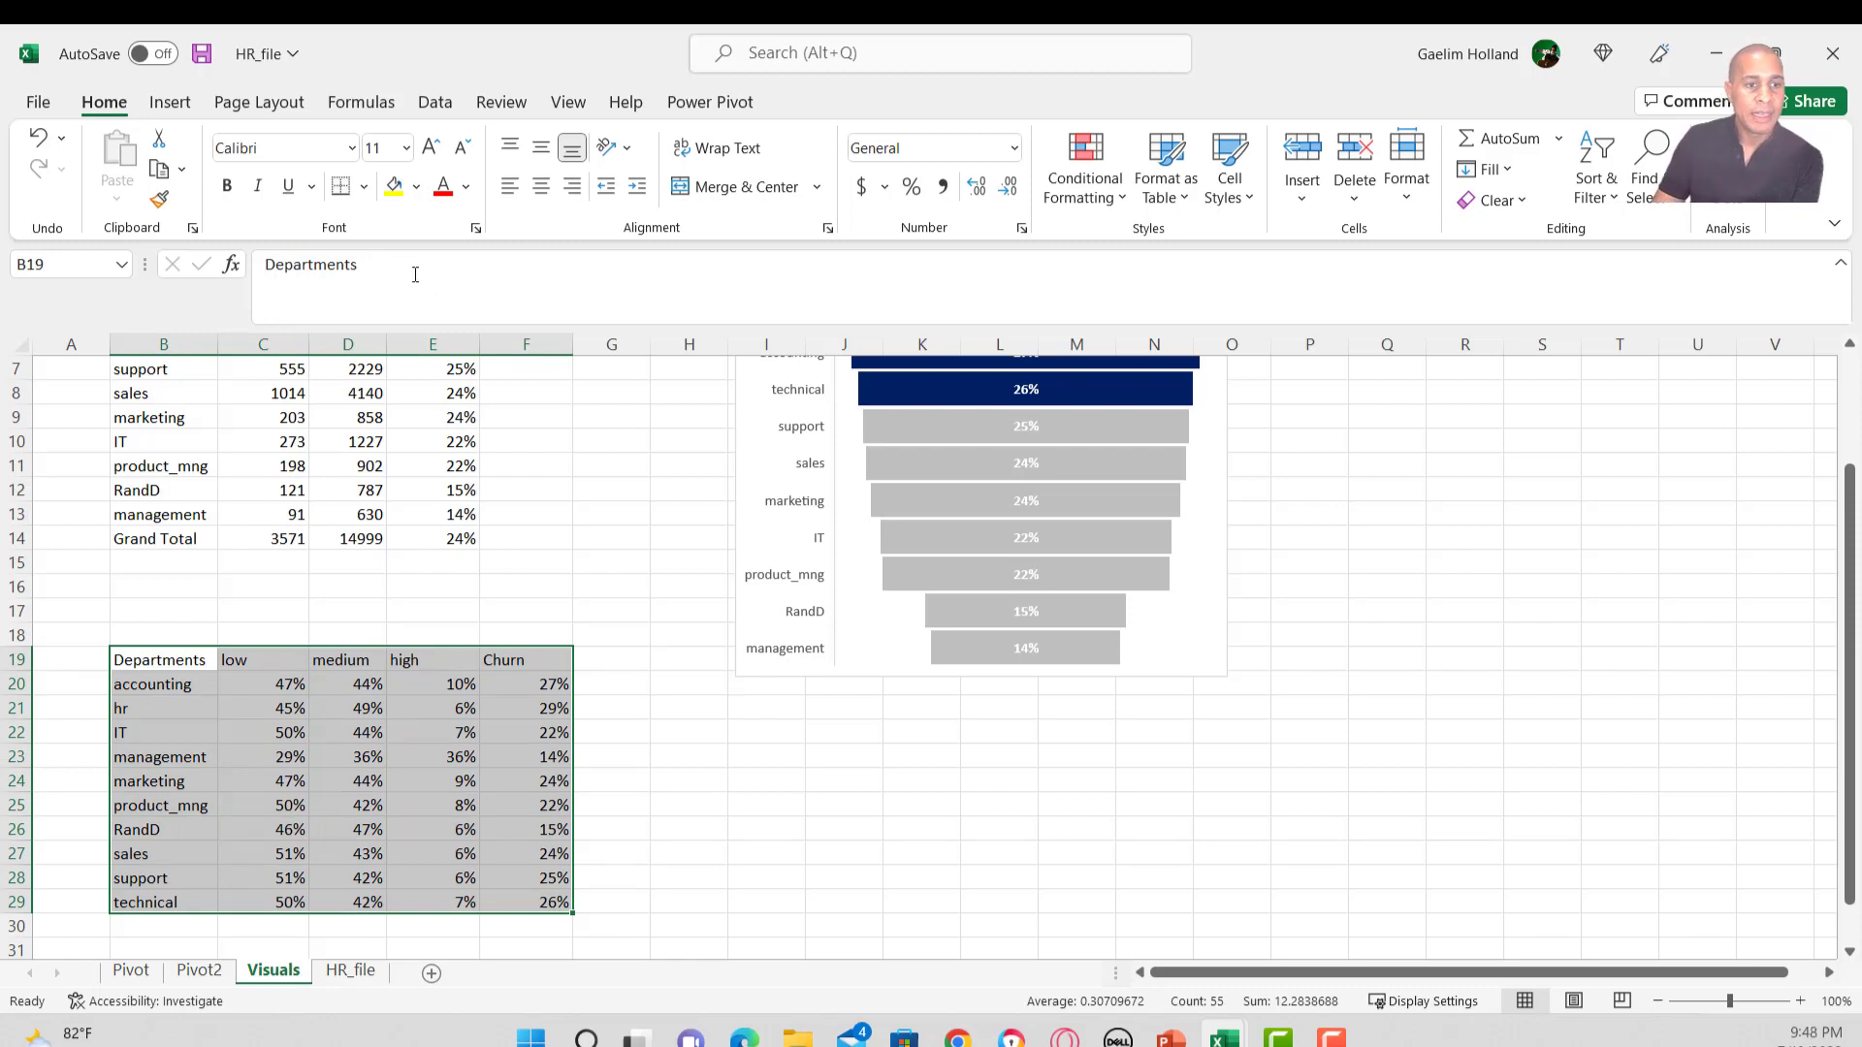
left_click(435, 102)
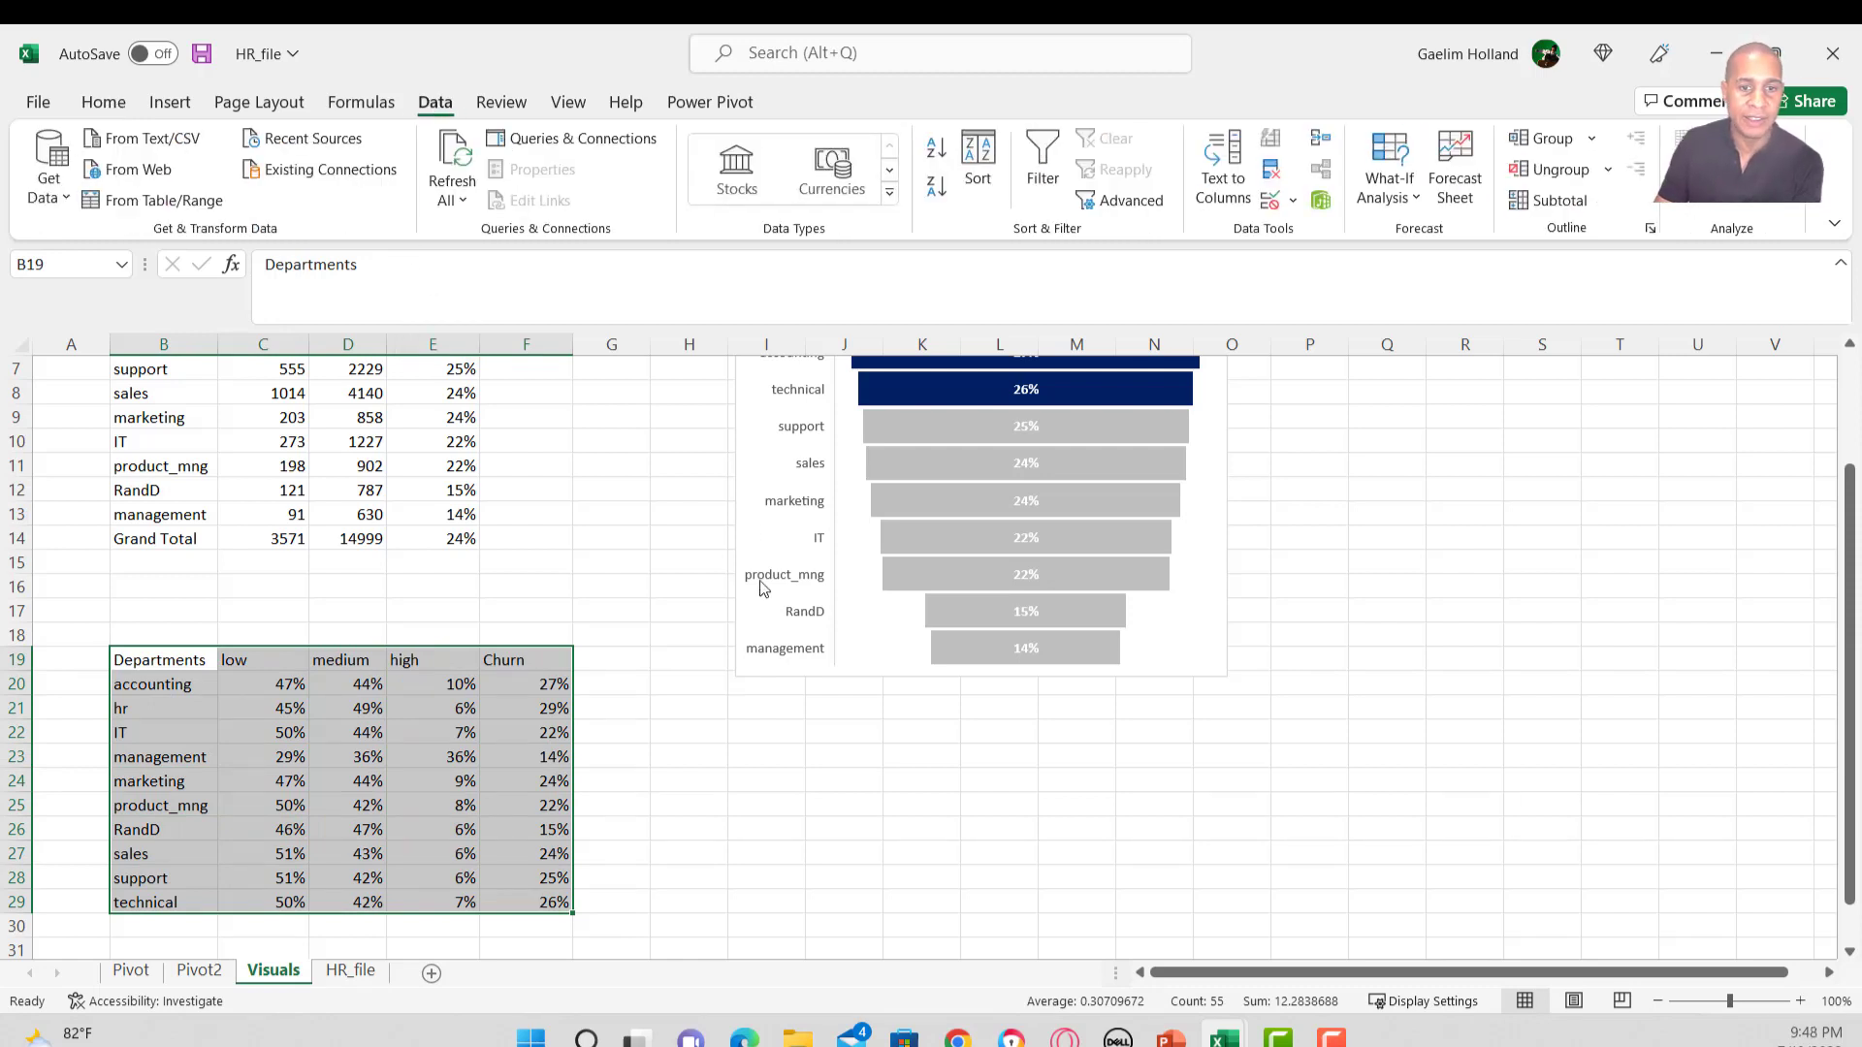
left_click(977, 160)
left_click(1144, 689)
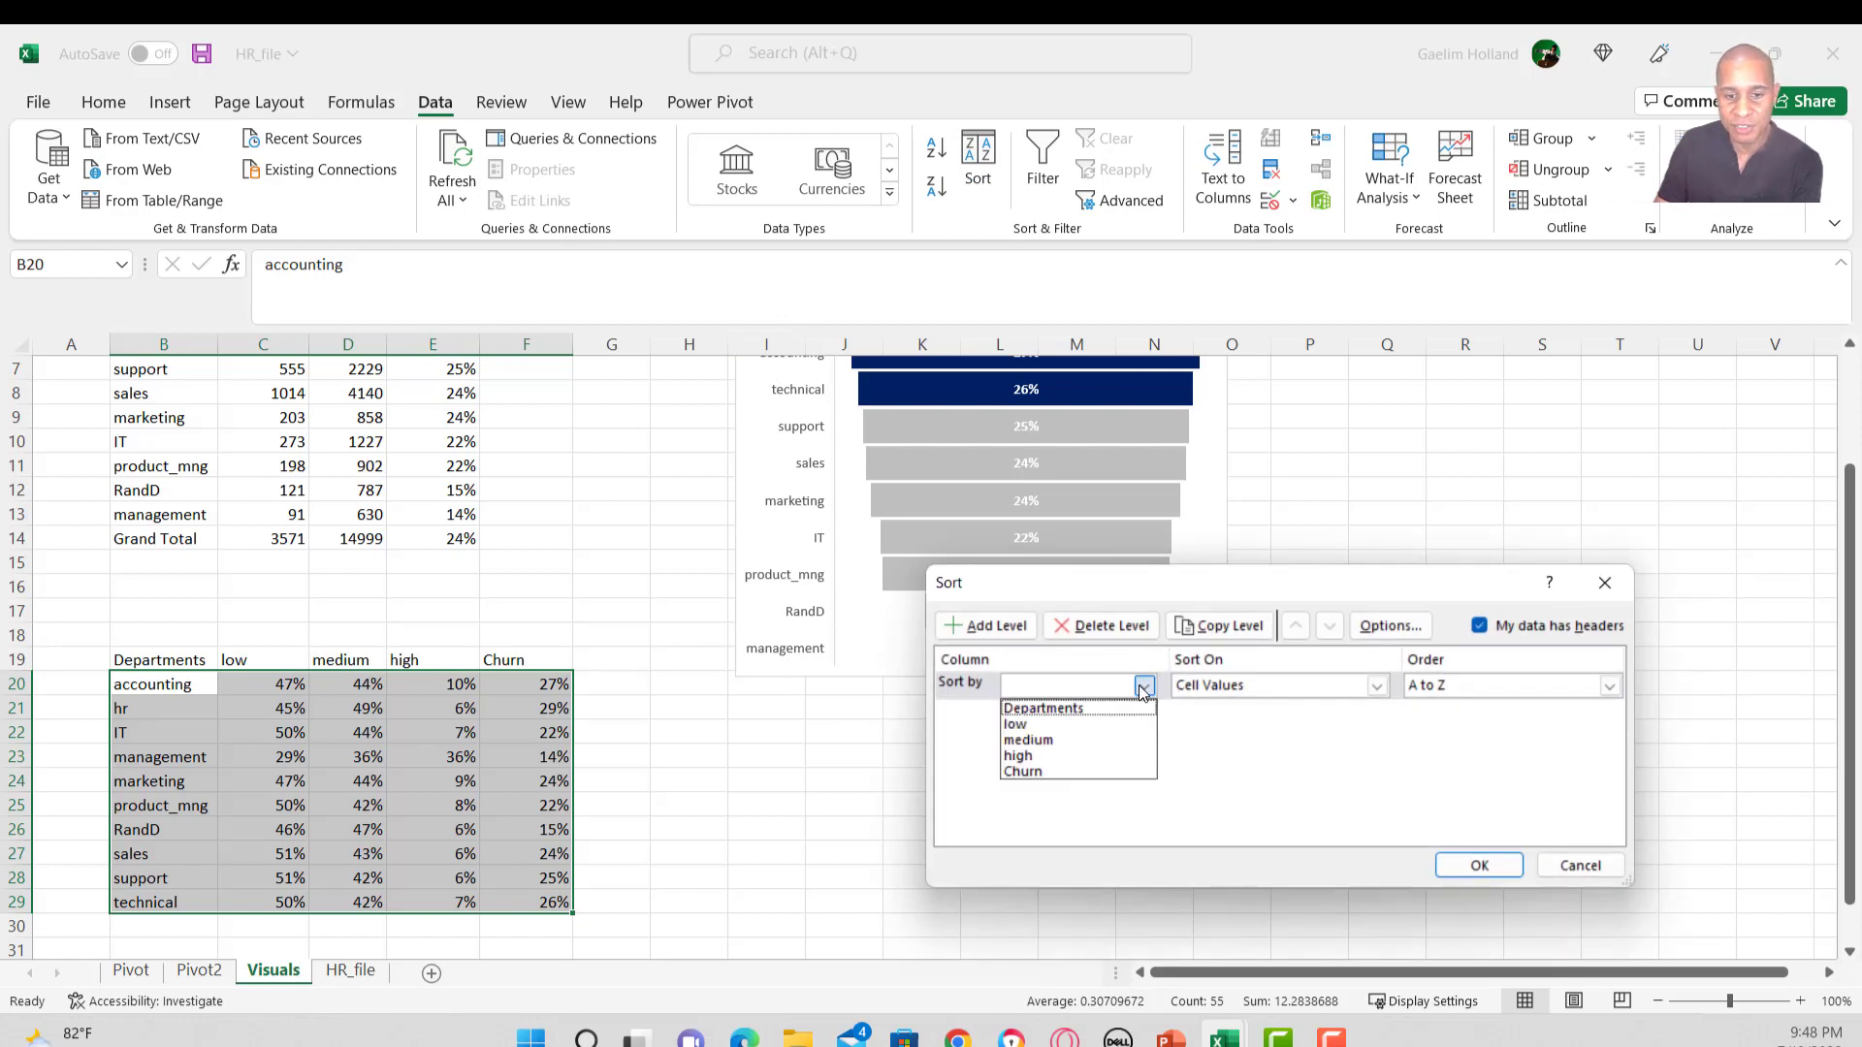
left_click(1132, 777)
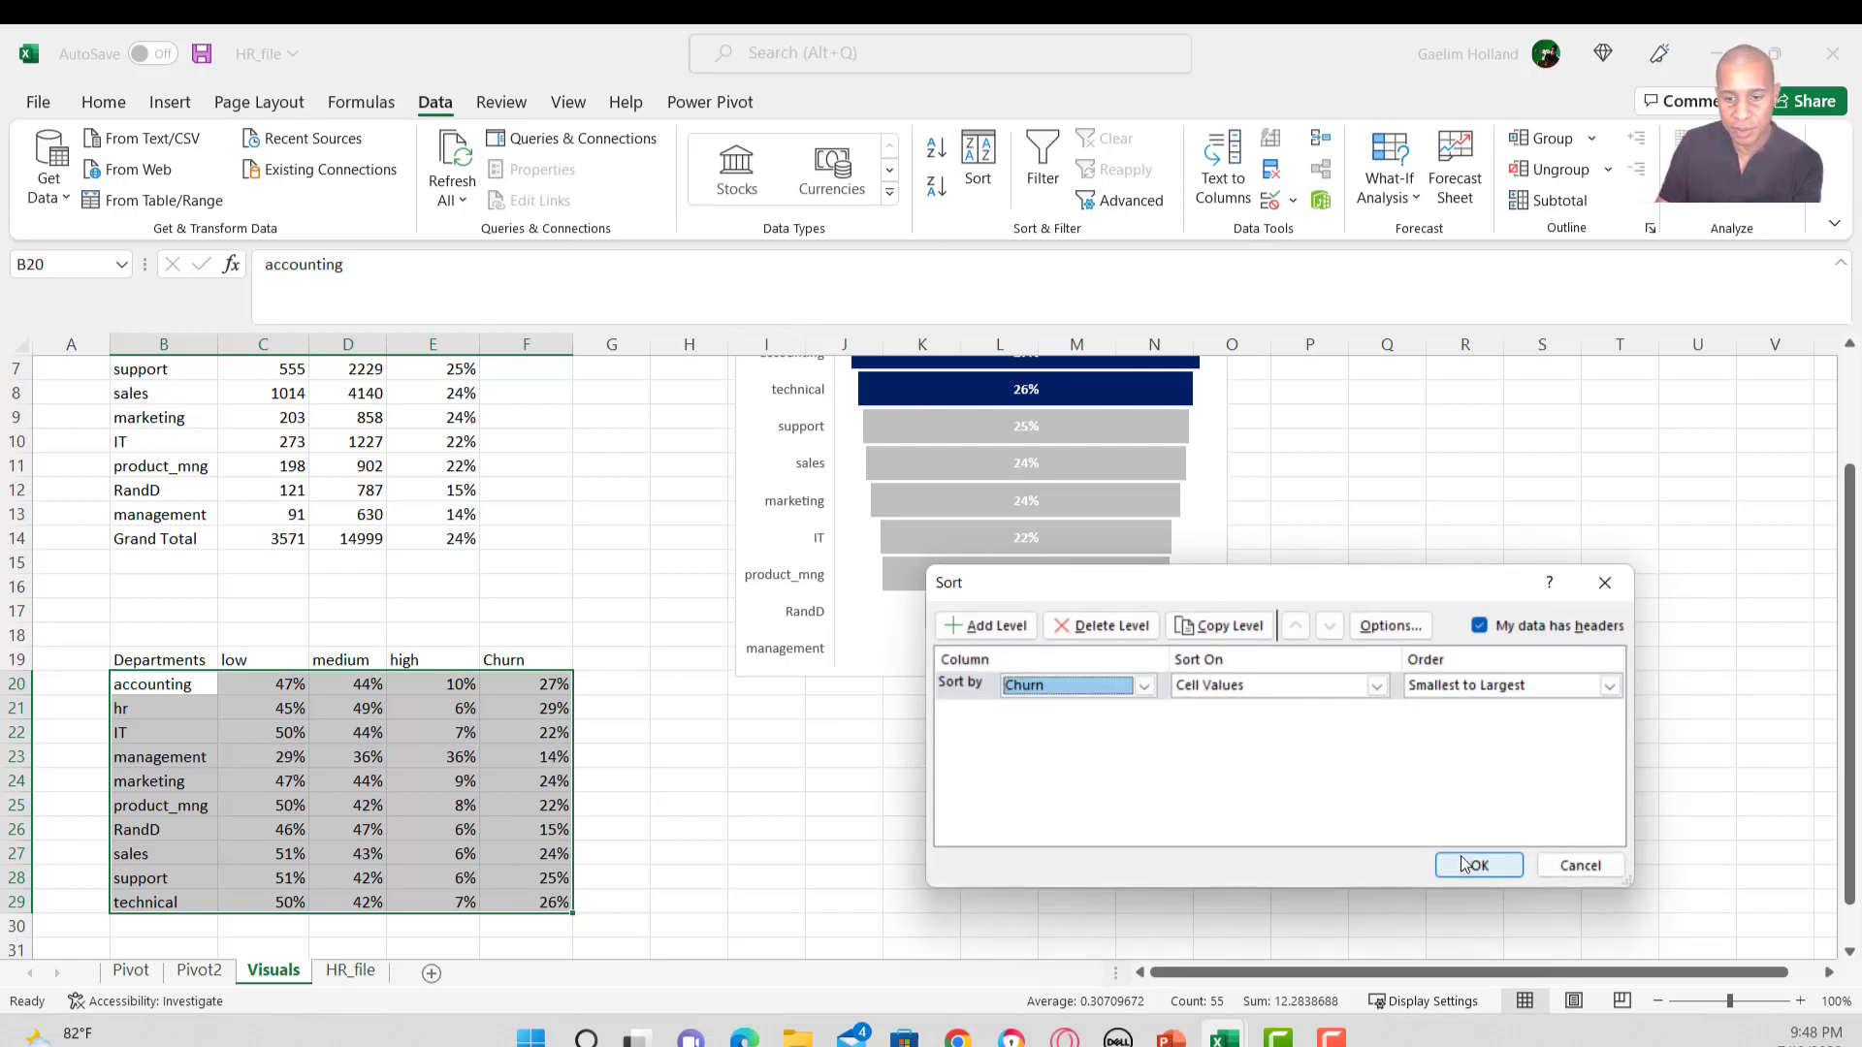
left_click(1514, 690)
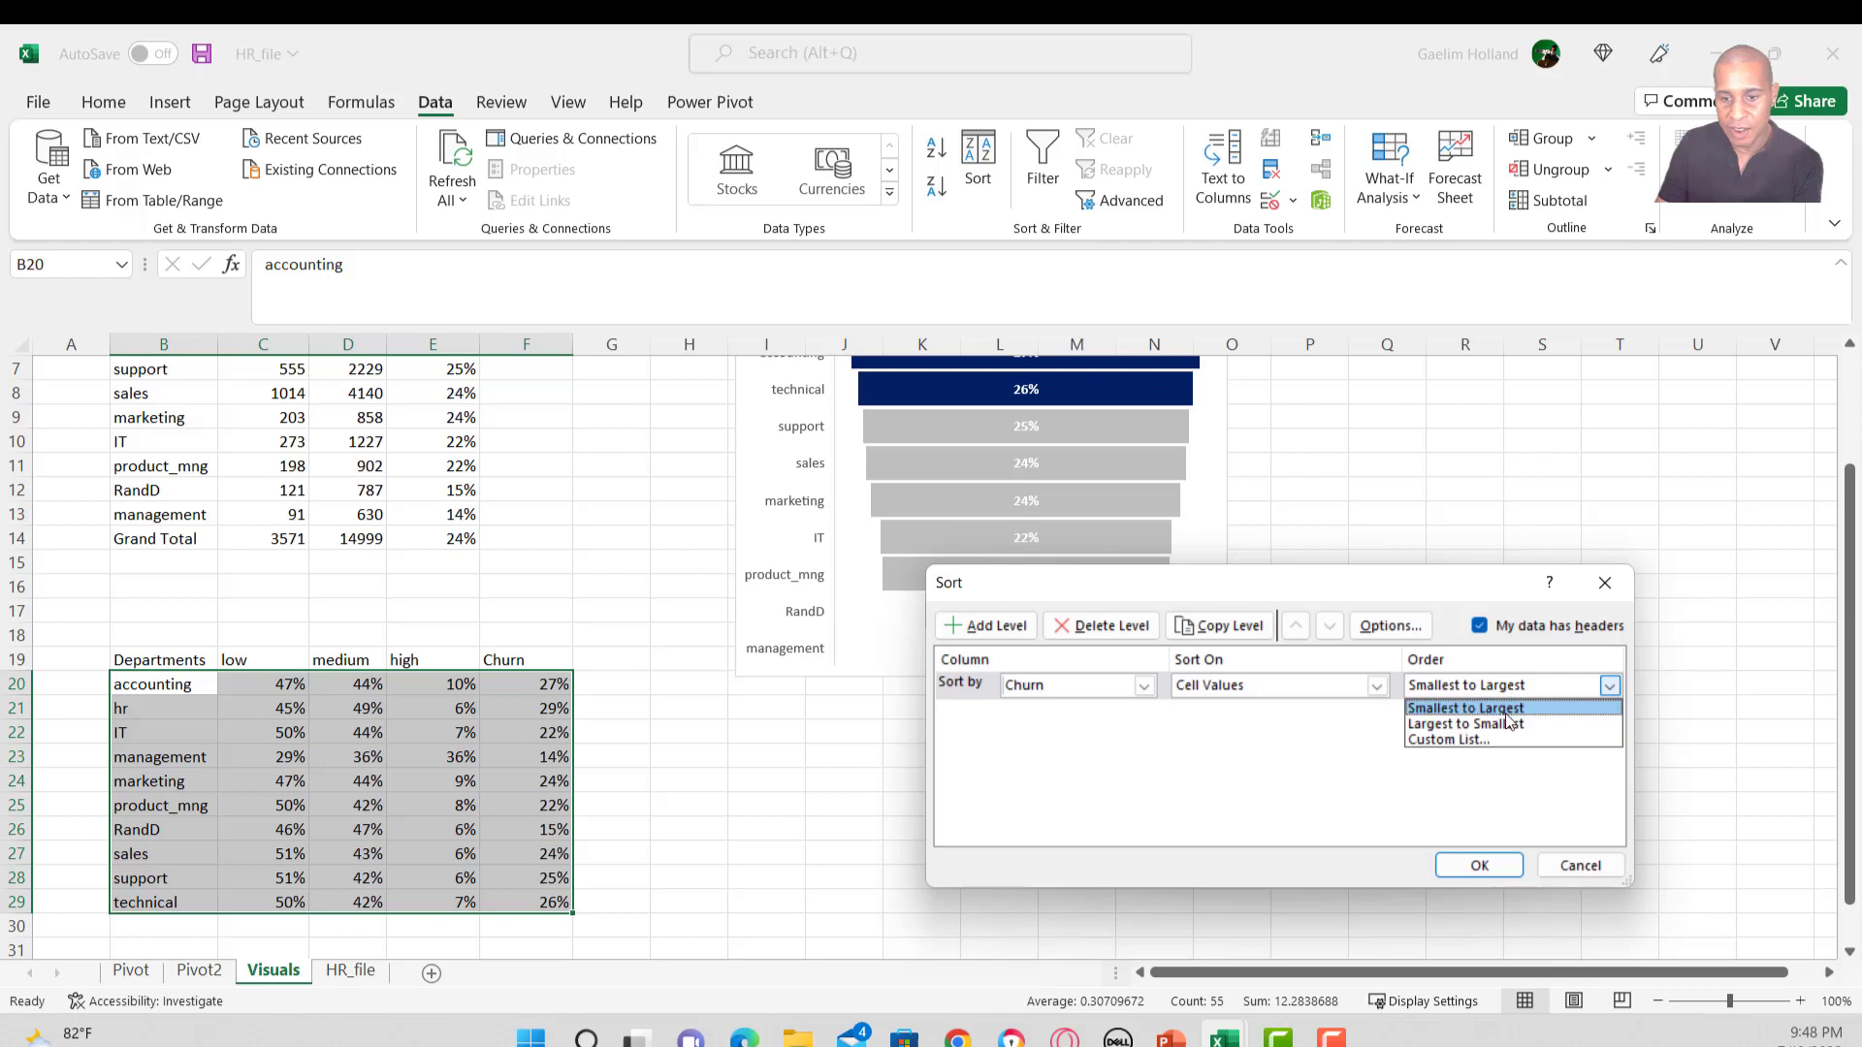
left_click(1505, 725)
left_click(1479, 865)
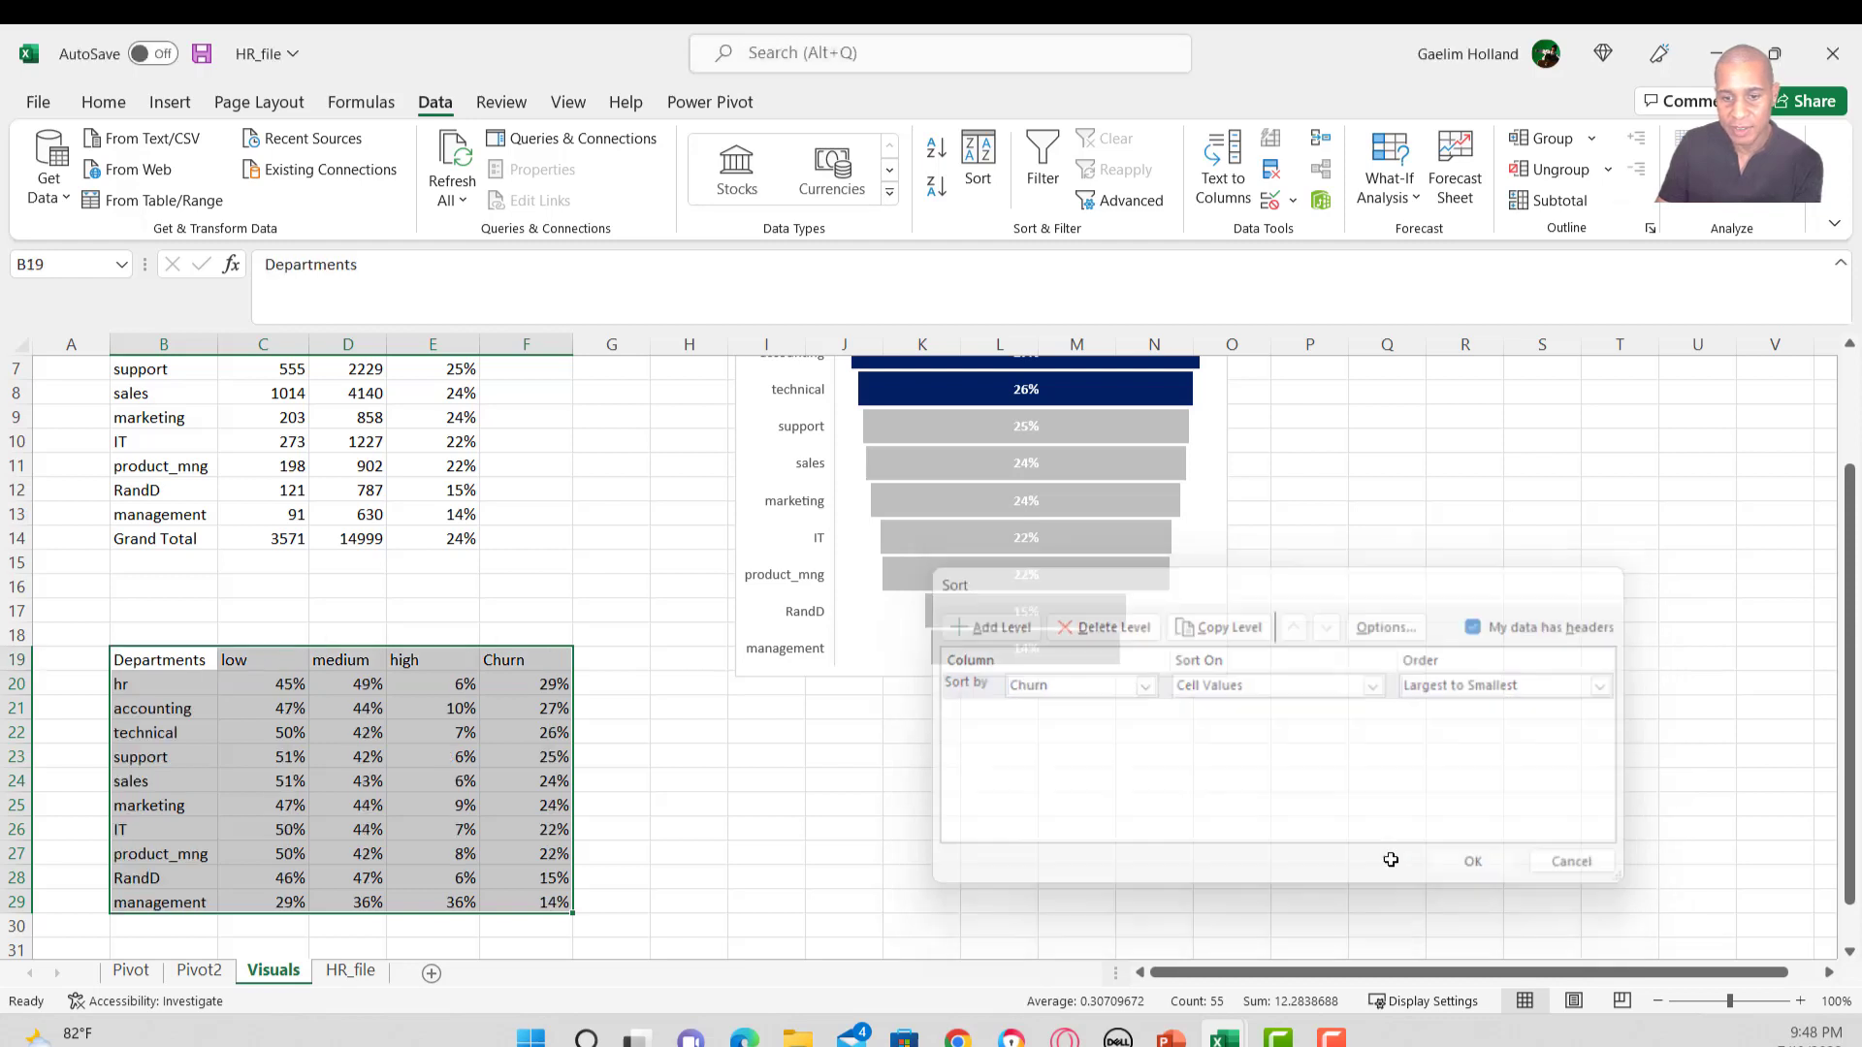
left_click(773, 824)
Insert a recommended Stacked Bar chart from B19:E29, leaving out Churn, and place it below the funnel chart.
scroll(317, 653, "up", 1)
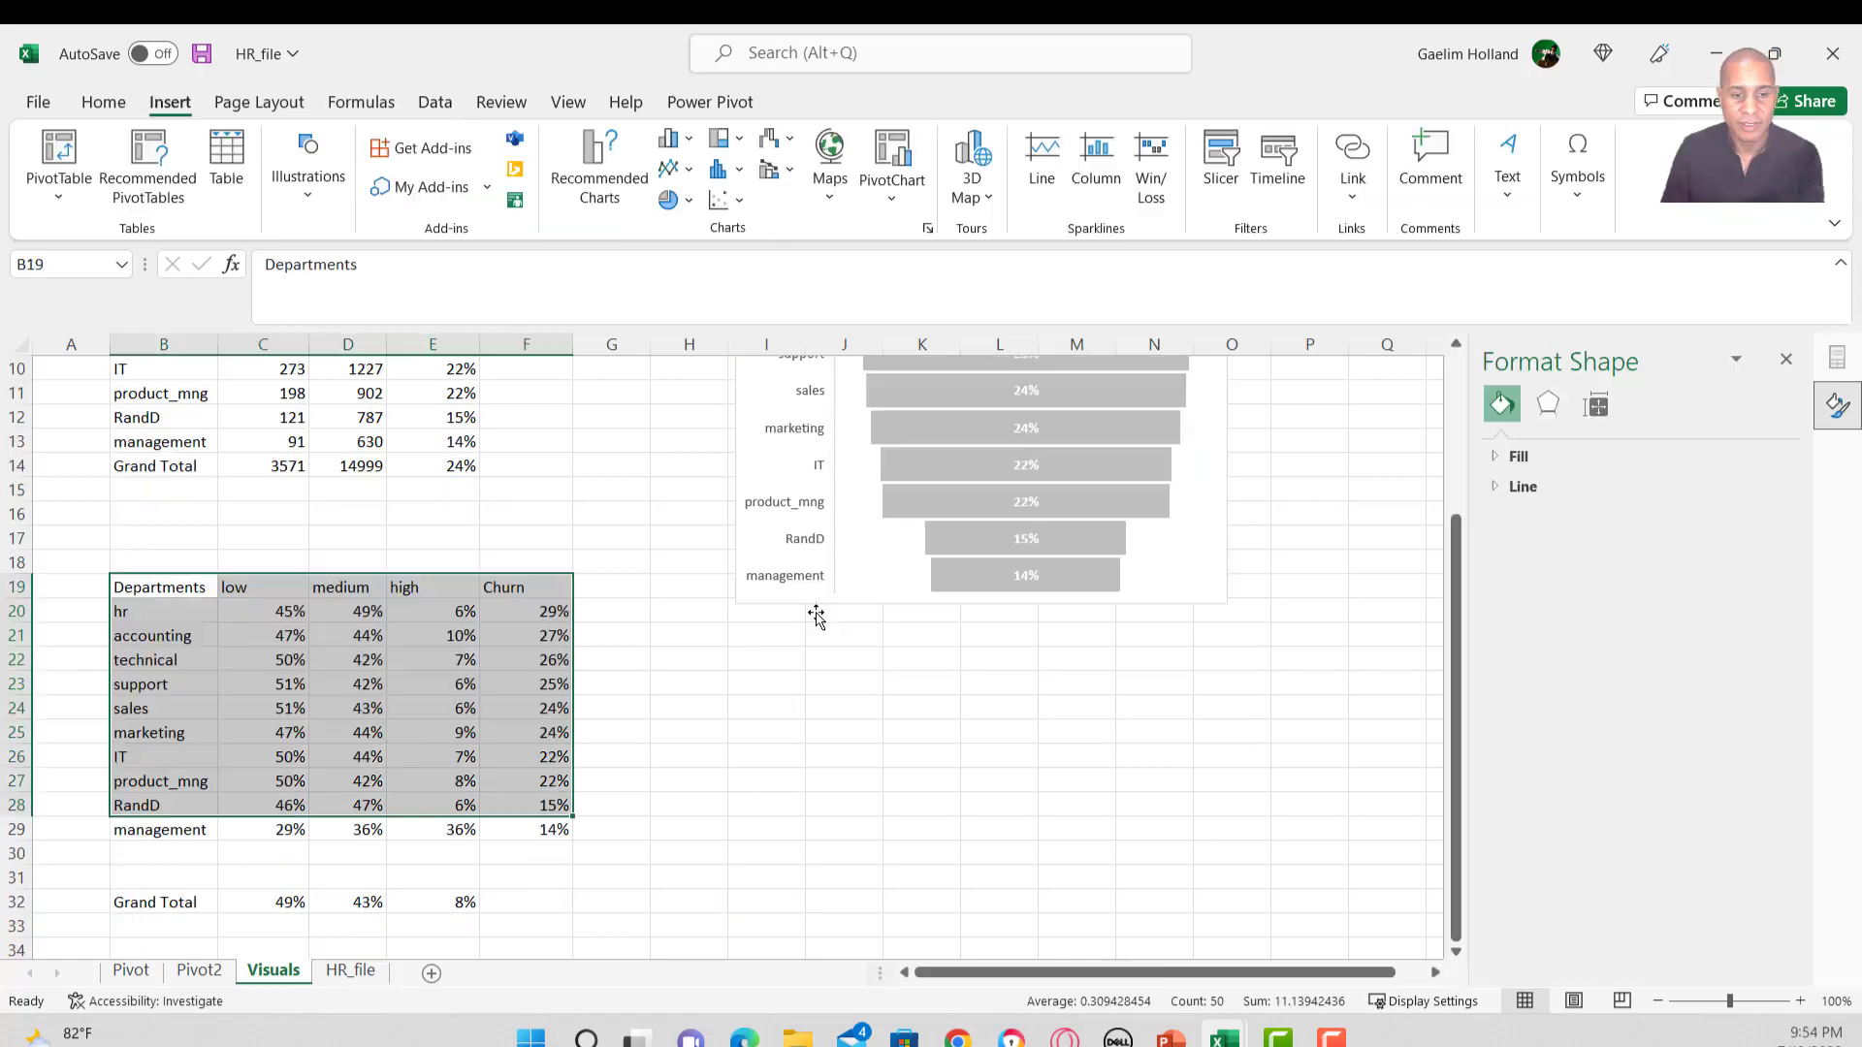
left_click(347, 732)
left_click_drag(135, 587, 425, 822)
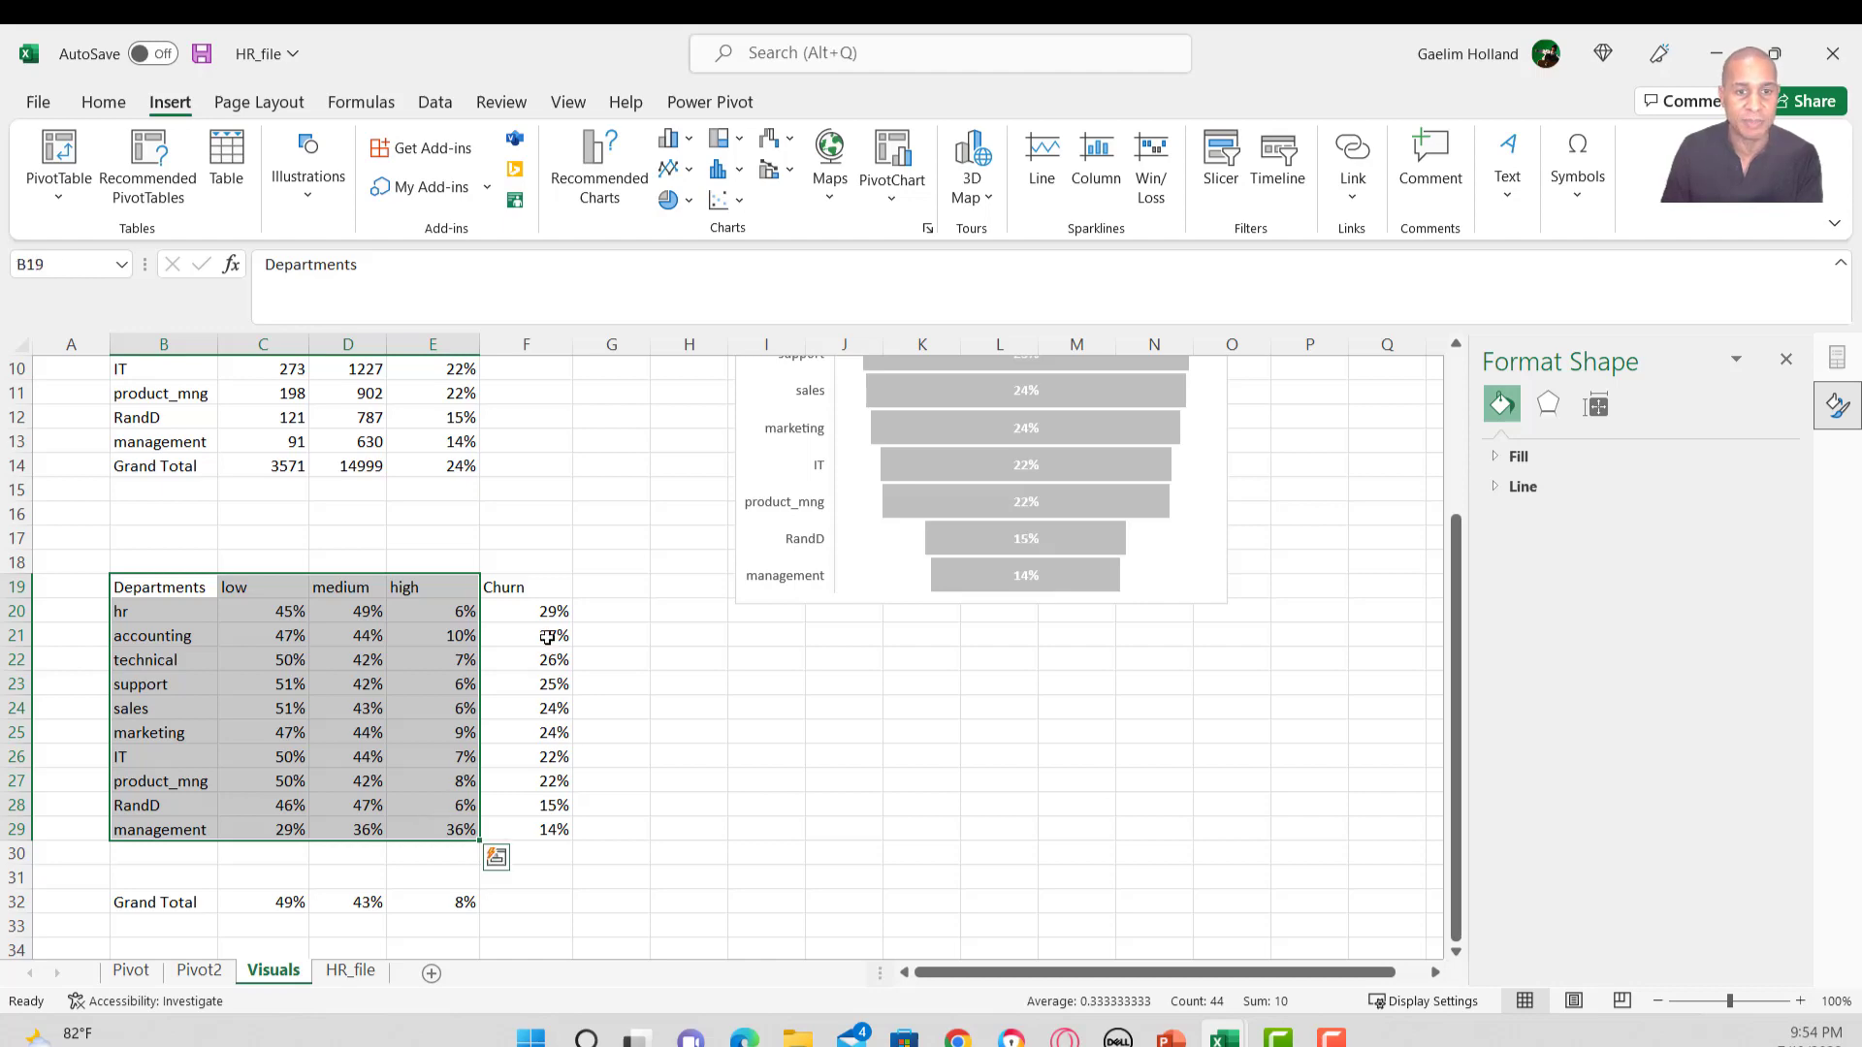
left_click(617, 163)
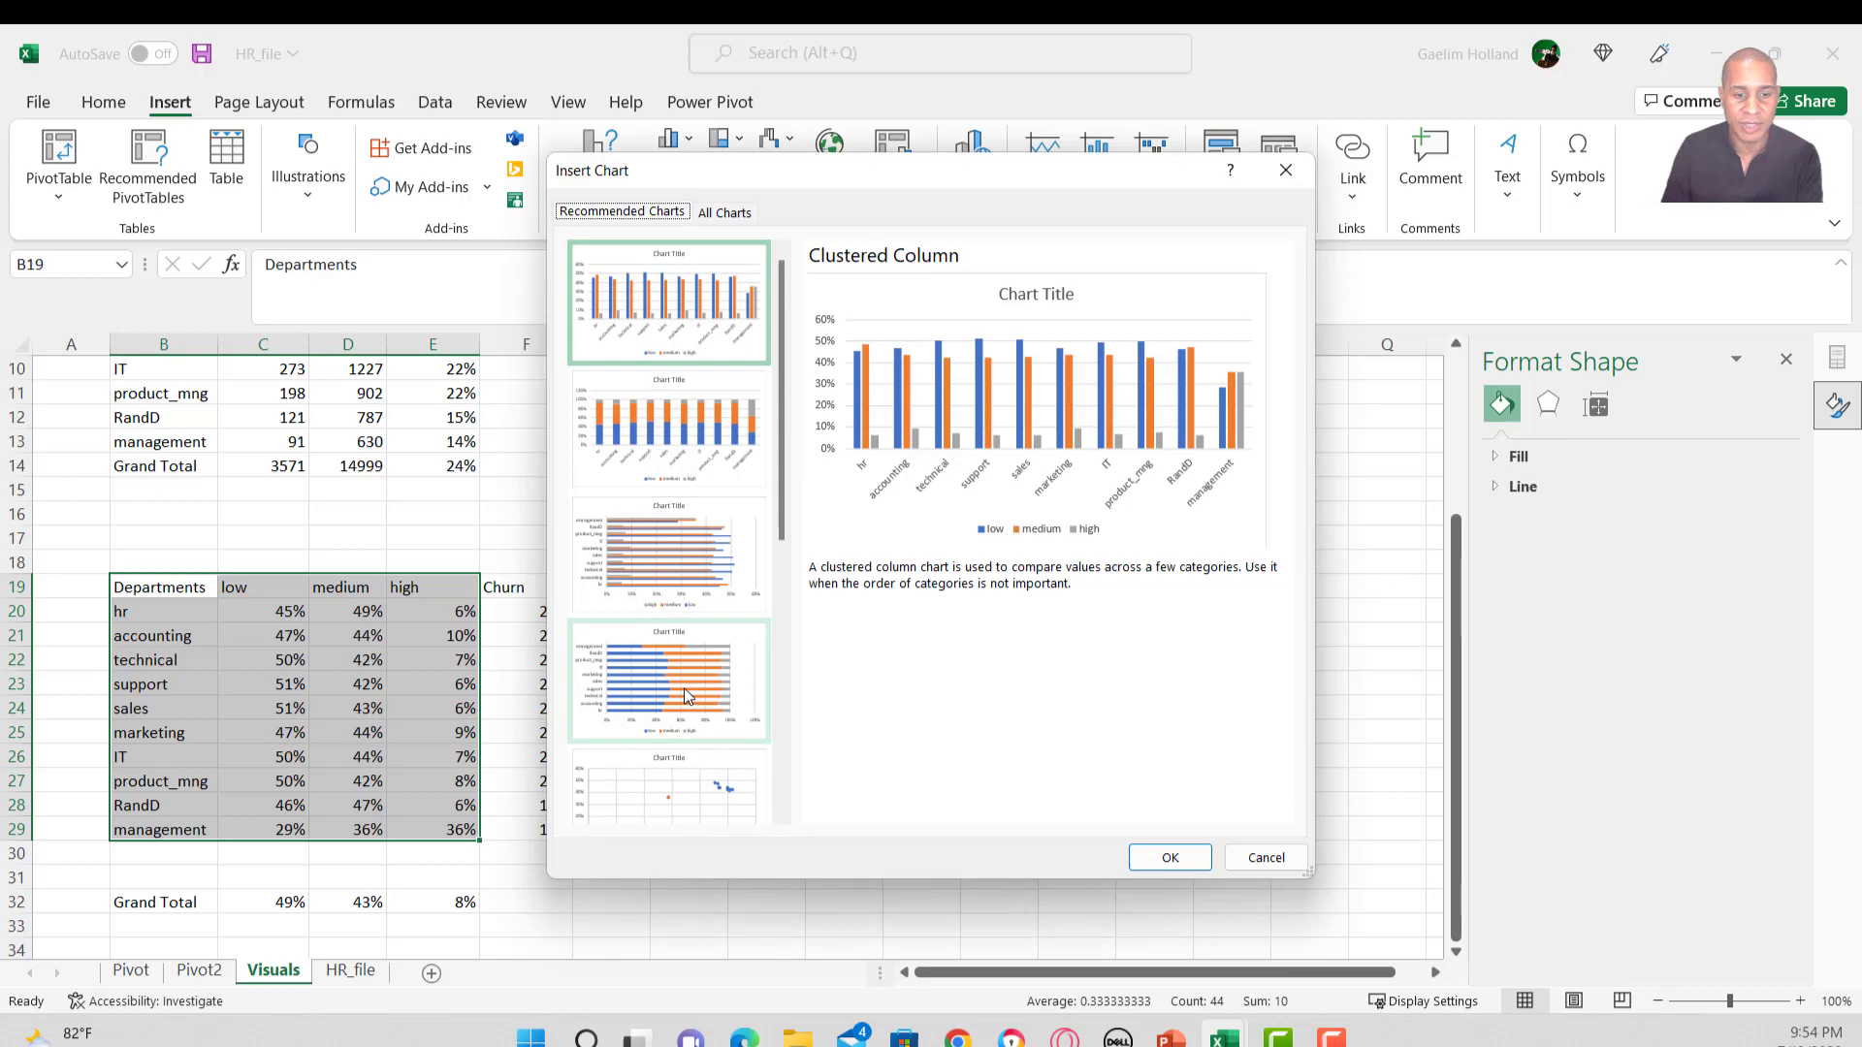
left_click(686, 693)
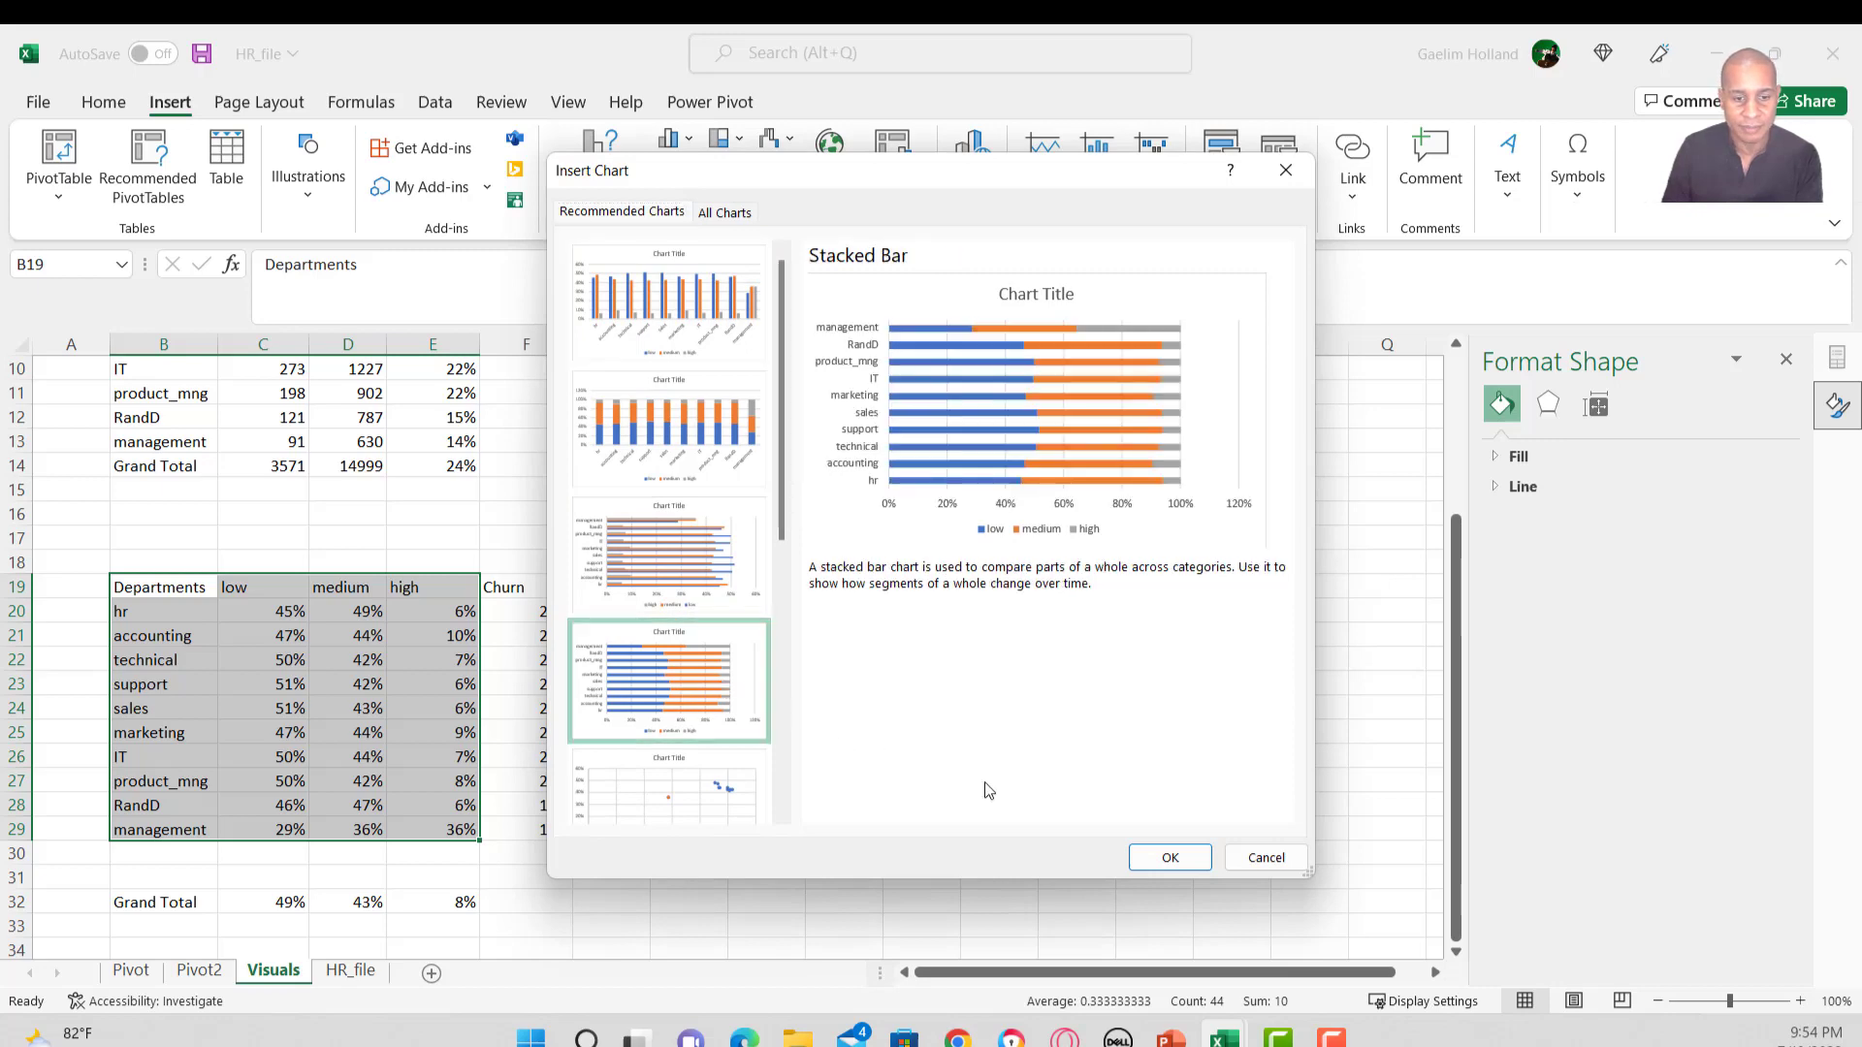
left_click(1170, 860)
left_click_drag(918, 818, 1090, 927)
scroll(662, 713, "up", 2)
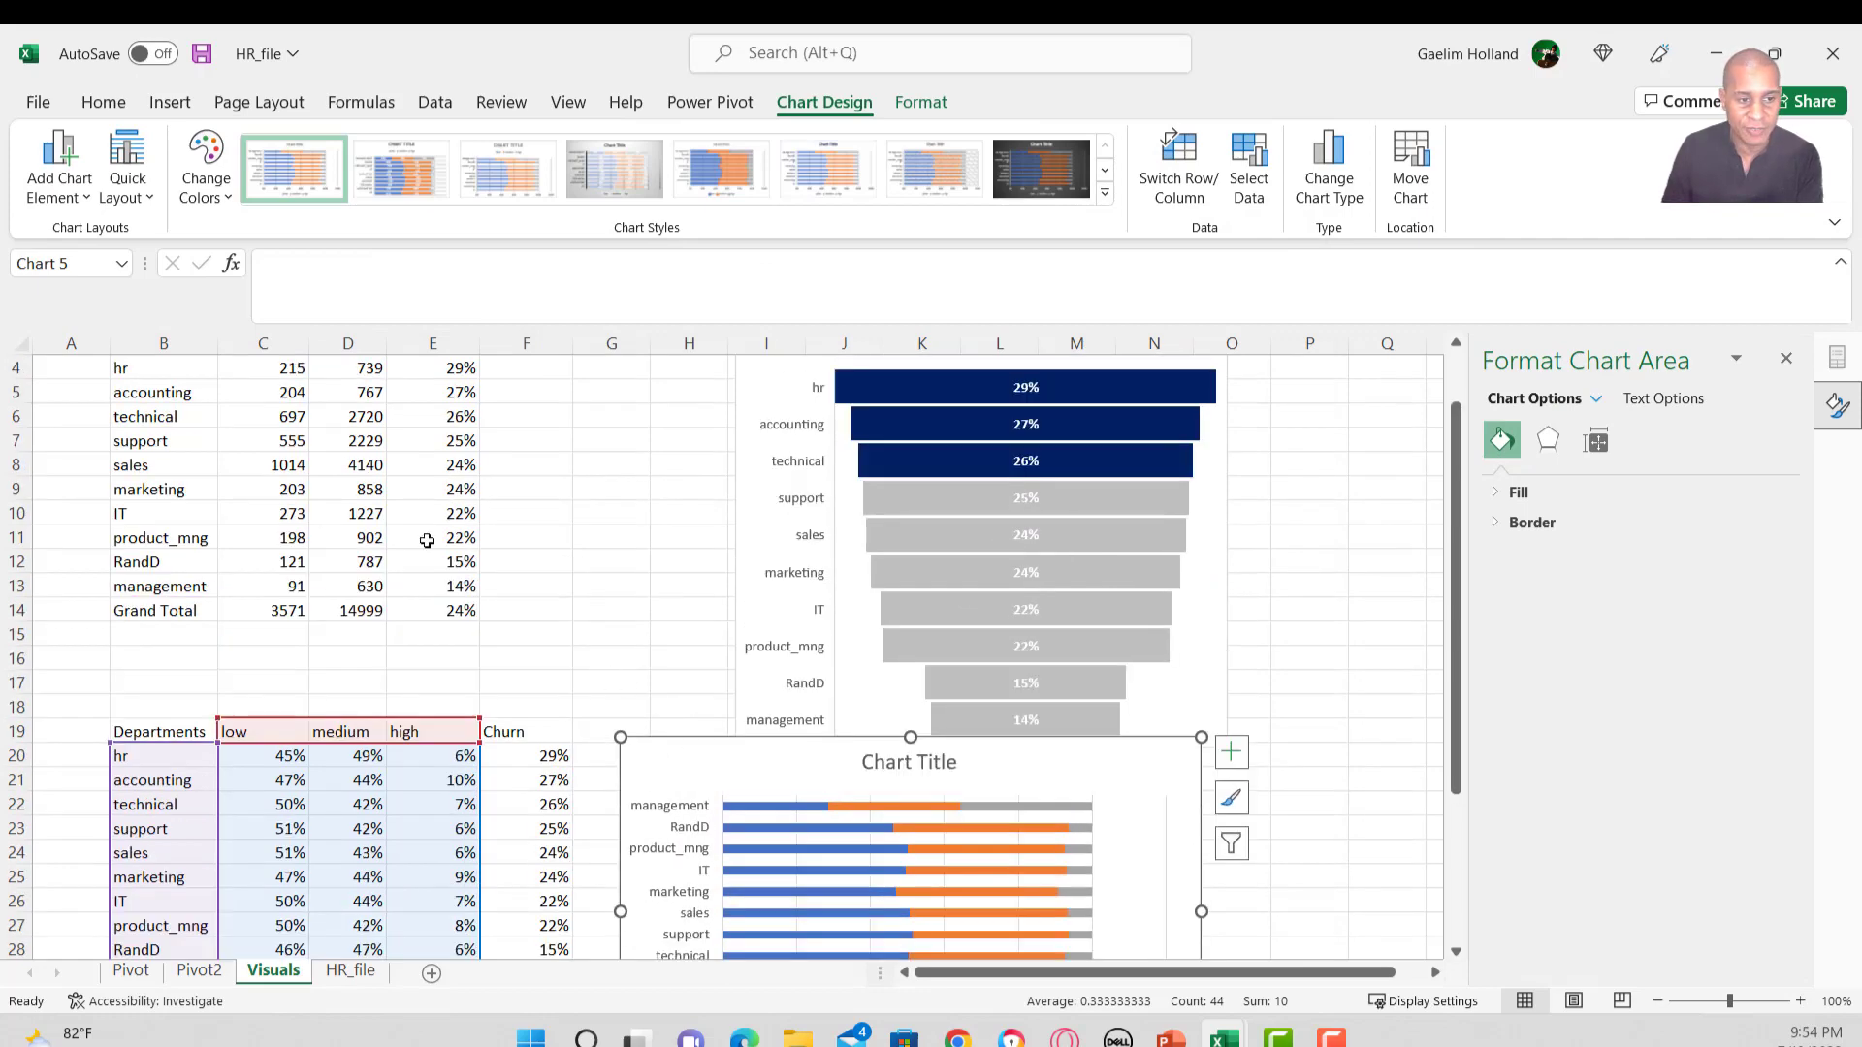
scroll(333, 599, "down", 1)
Put the department axis categories of the stacked bar chart in reverse order.
left_click(689, 563)
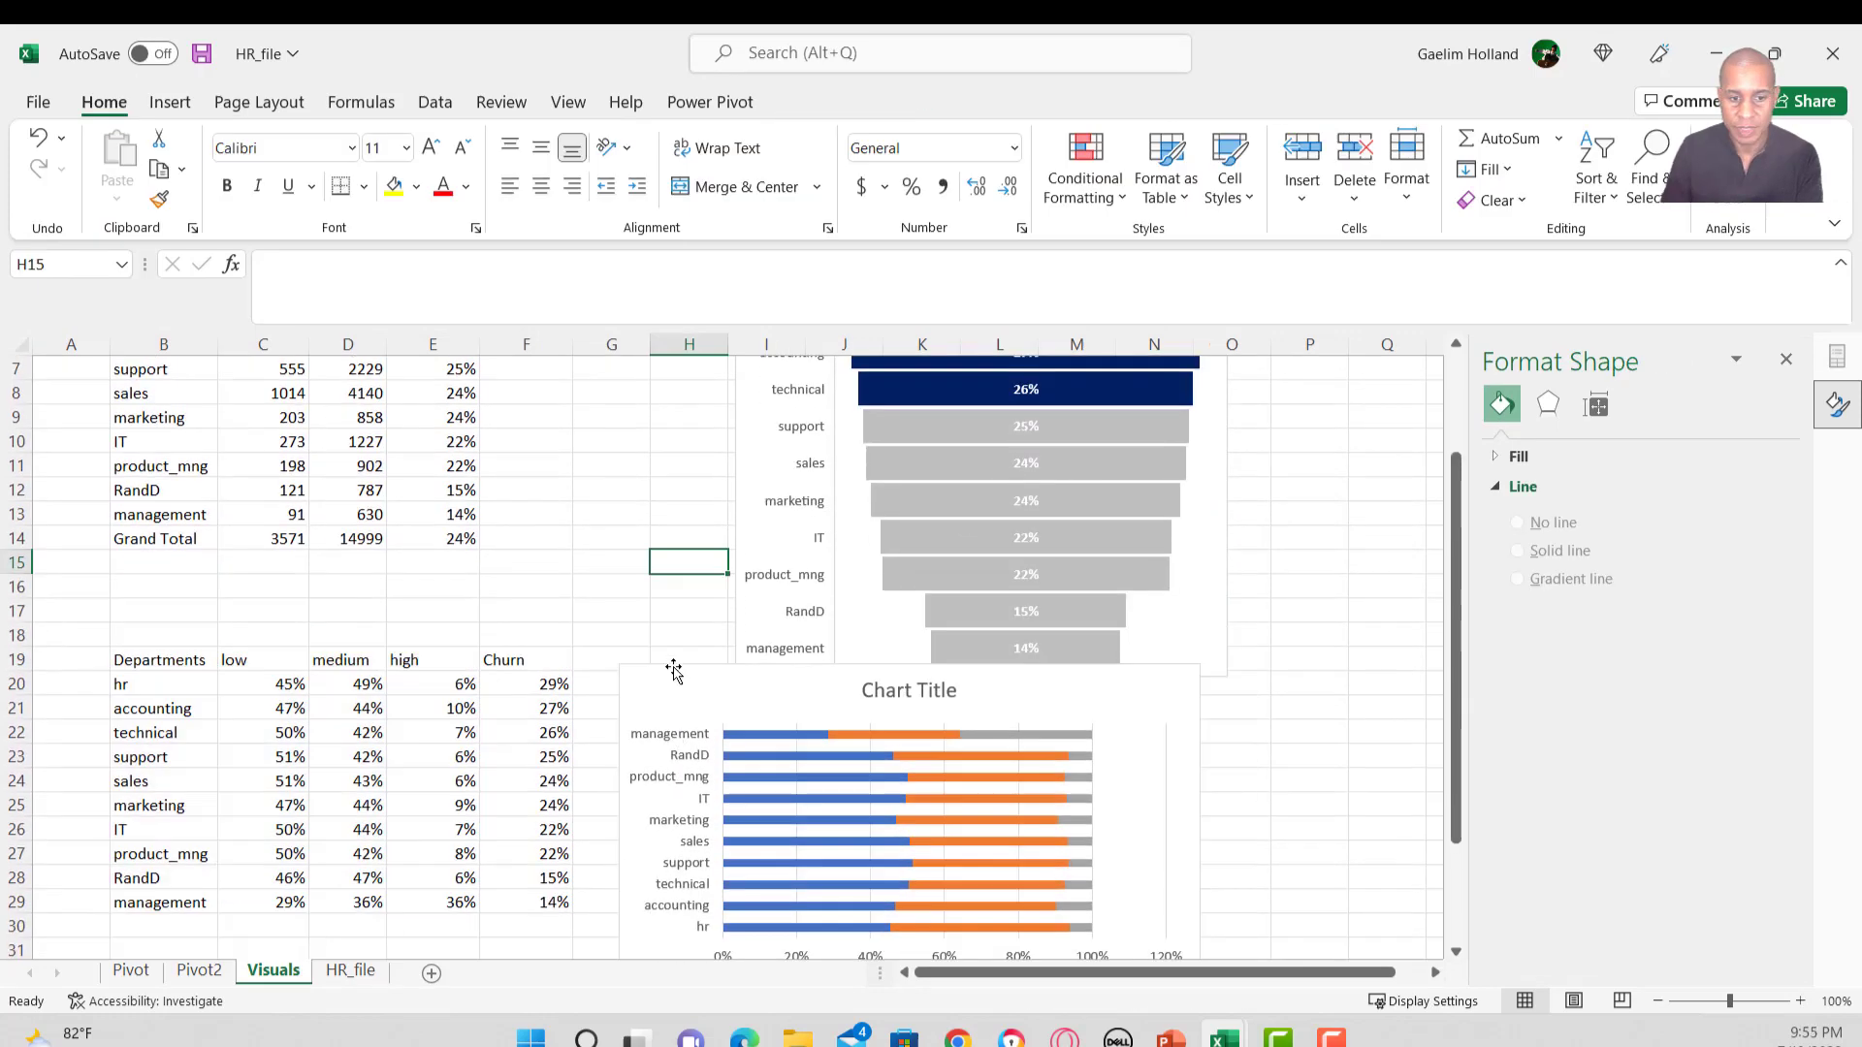
left_click(681, 693)
scroll(709, 670, "down", 3)
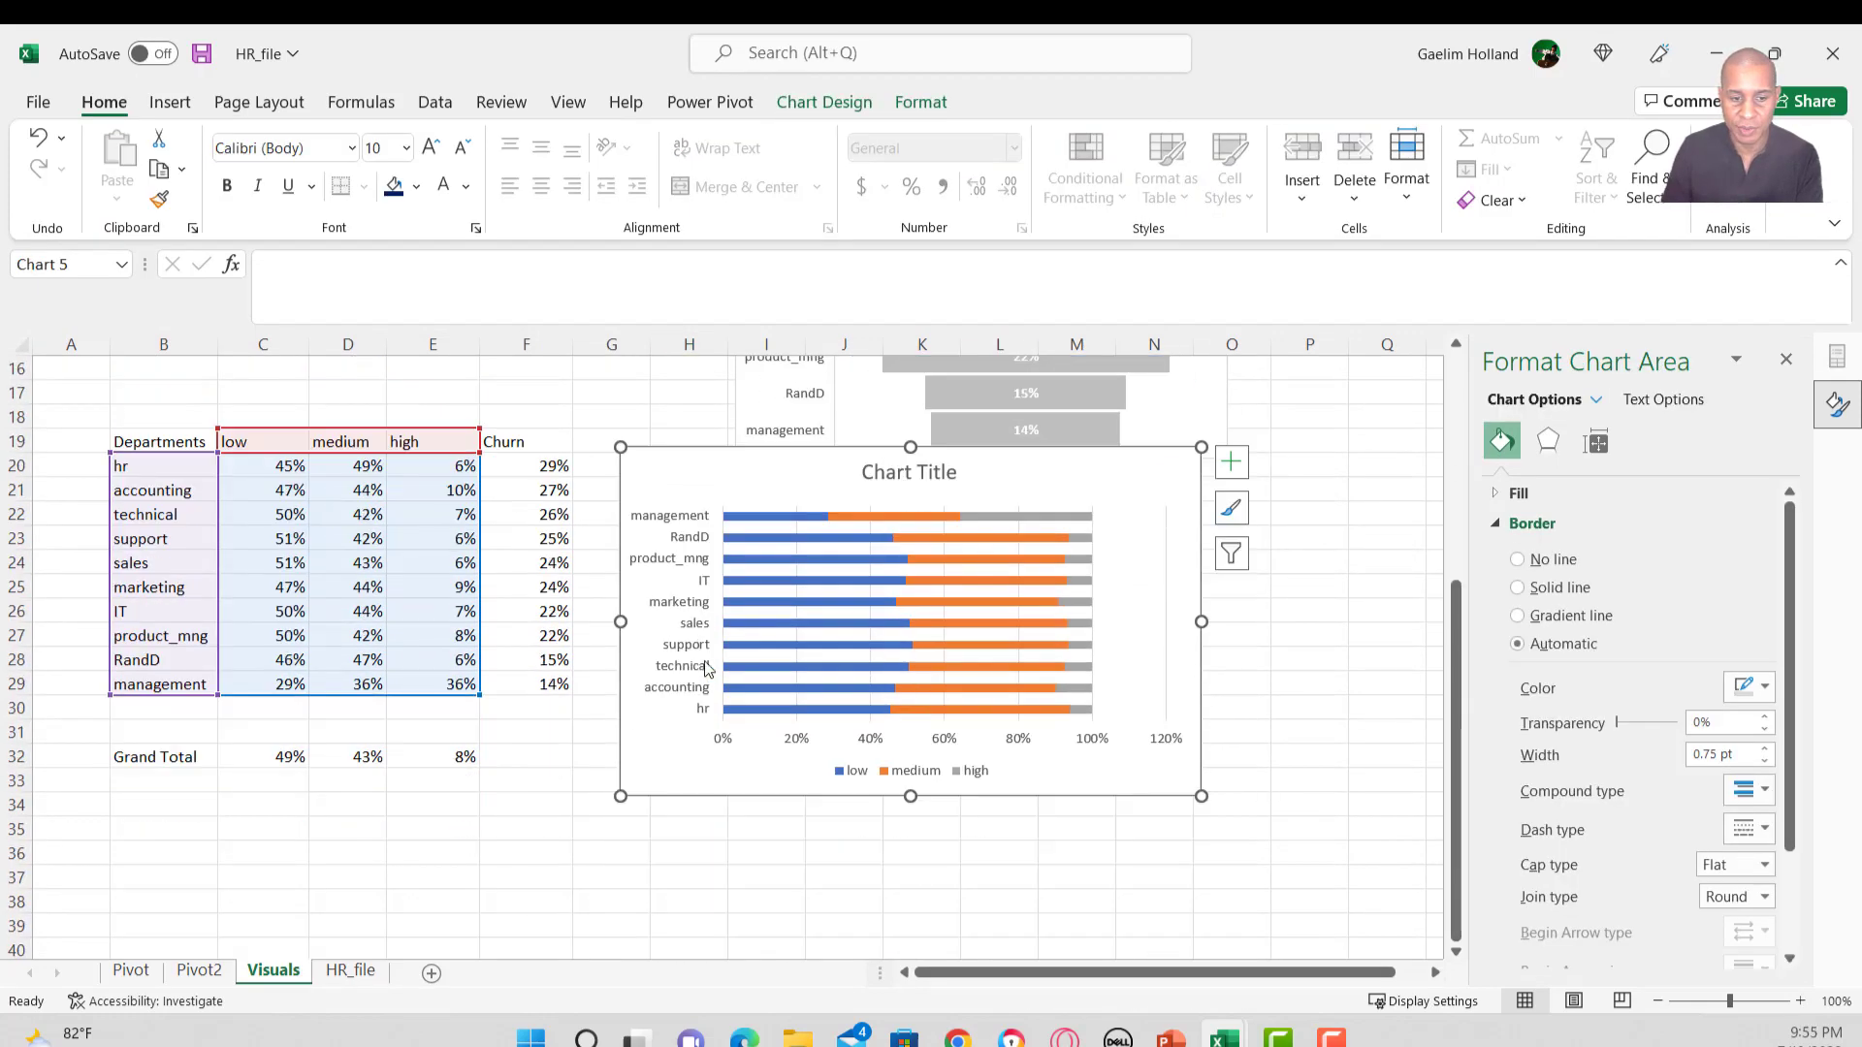
left_click(707, 669)
right_click(685, 673)
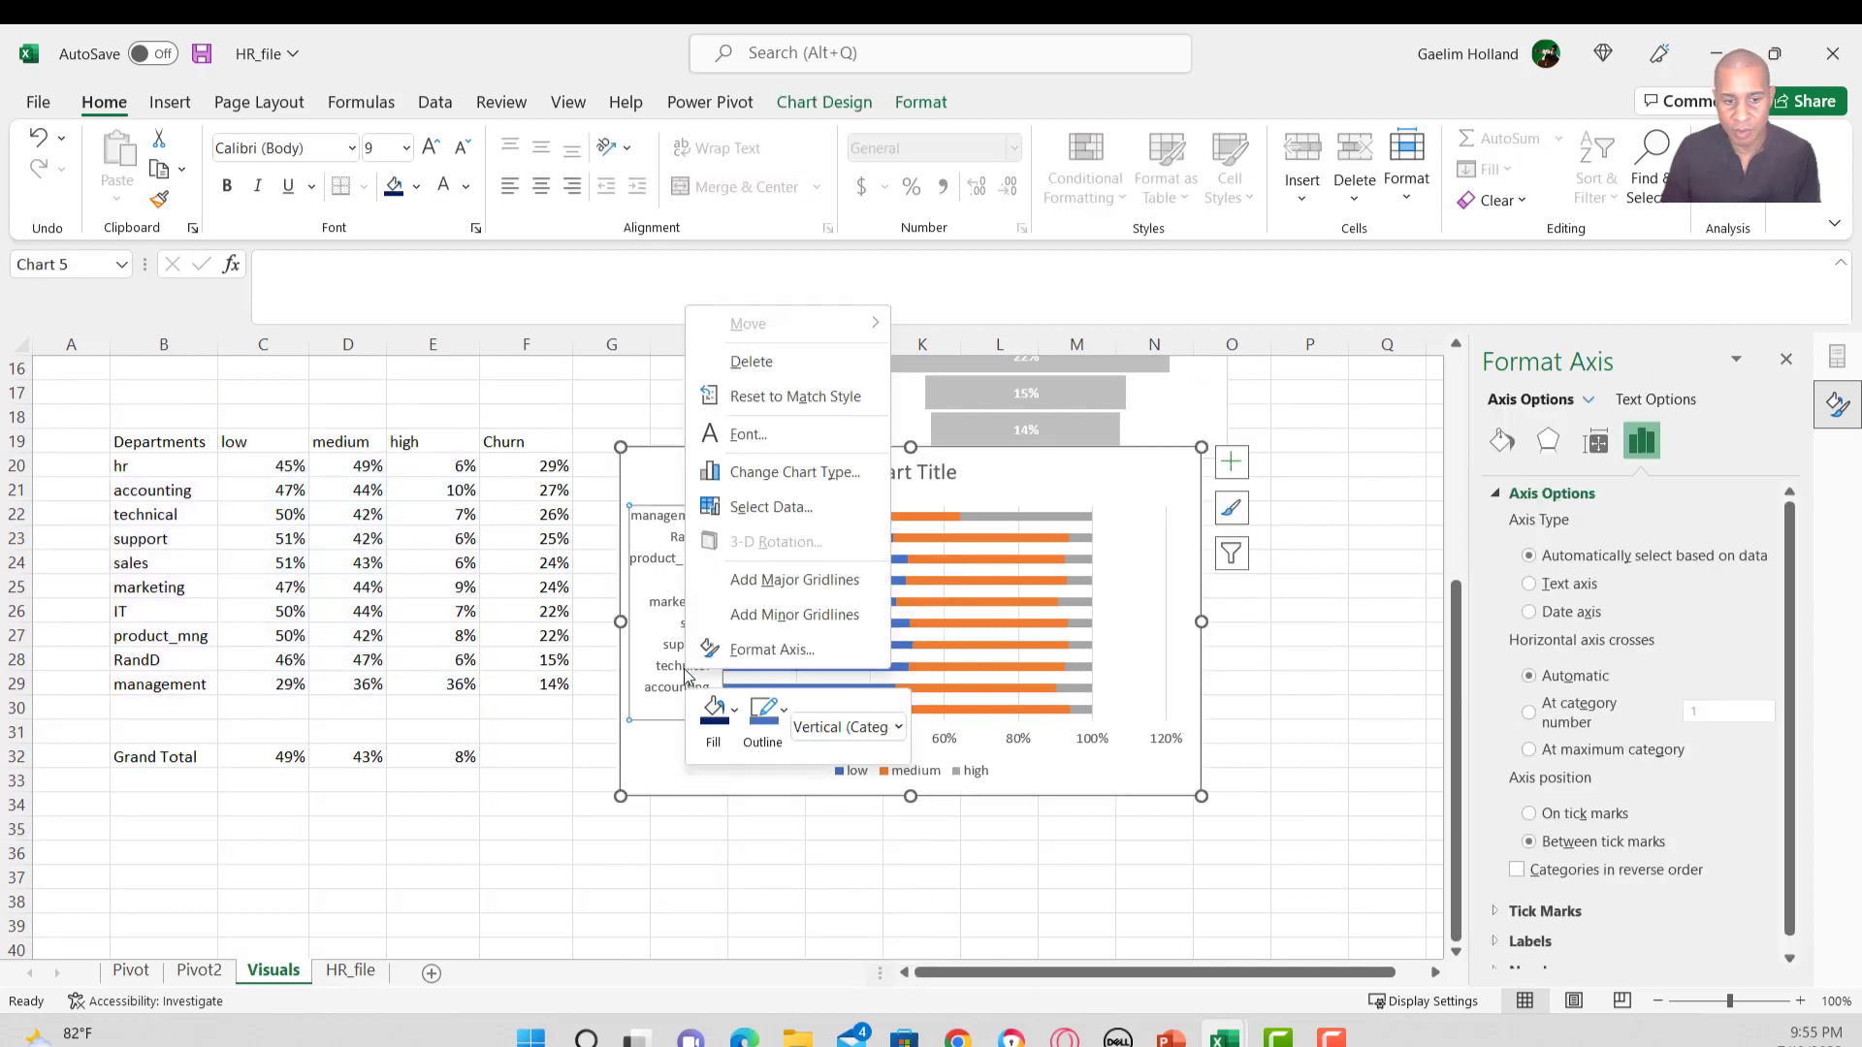
left_click(767, 650)
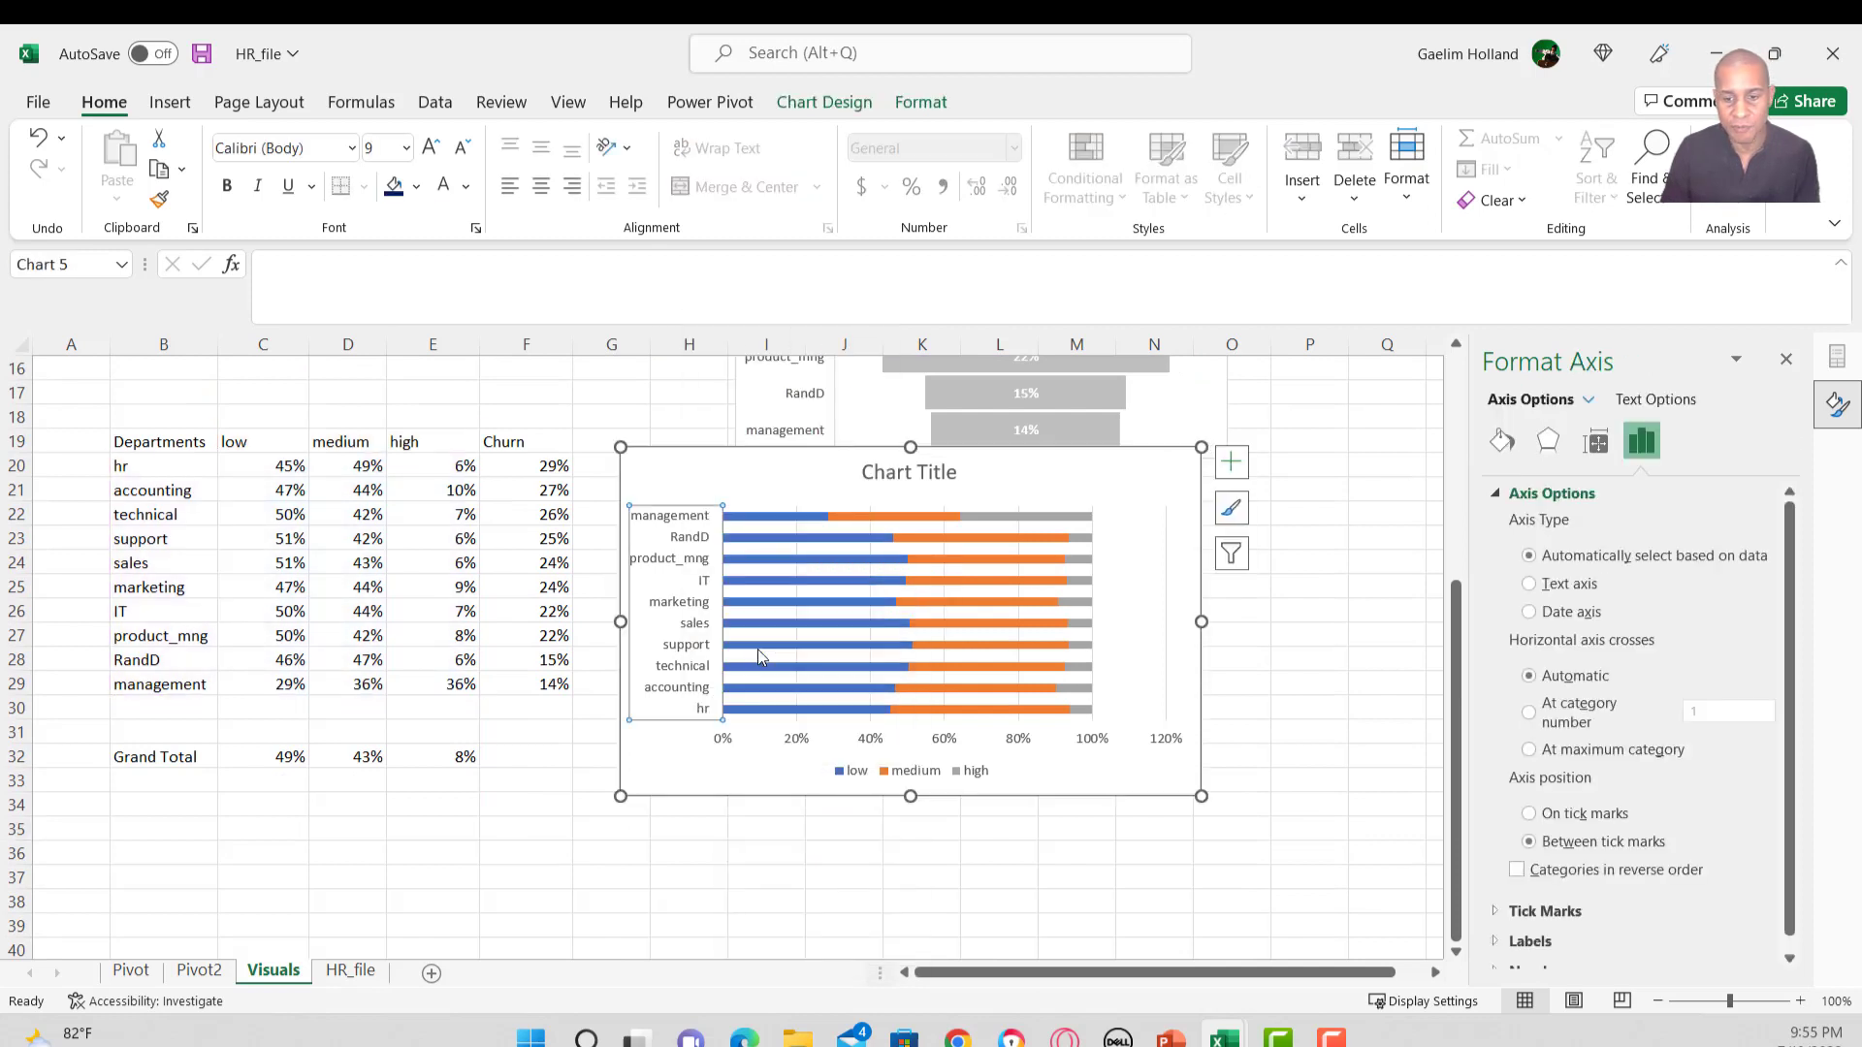
left_click(1518, 870)
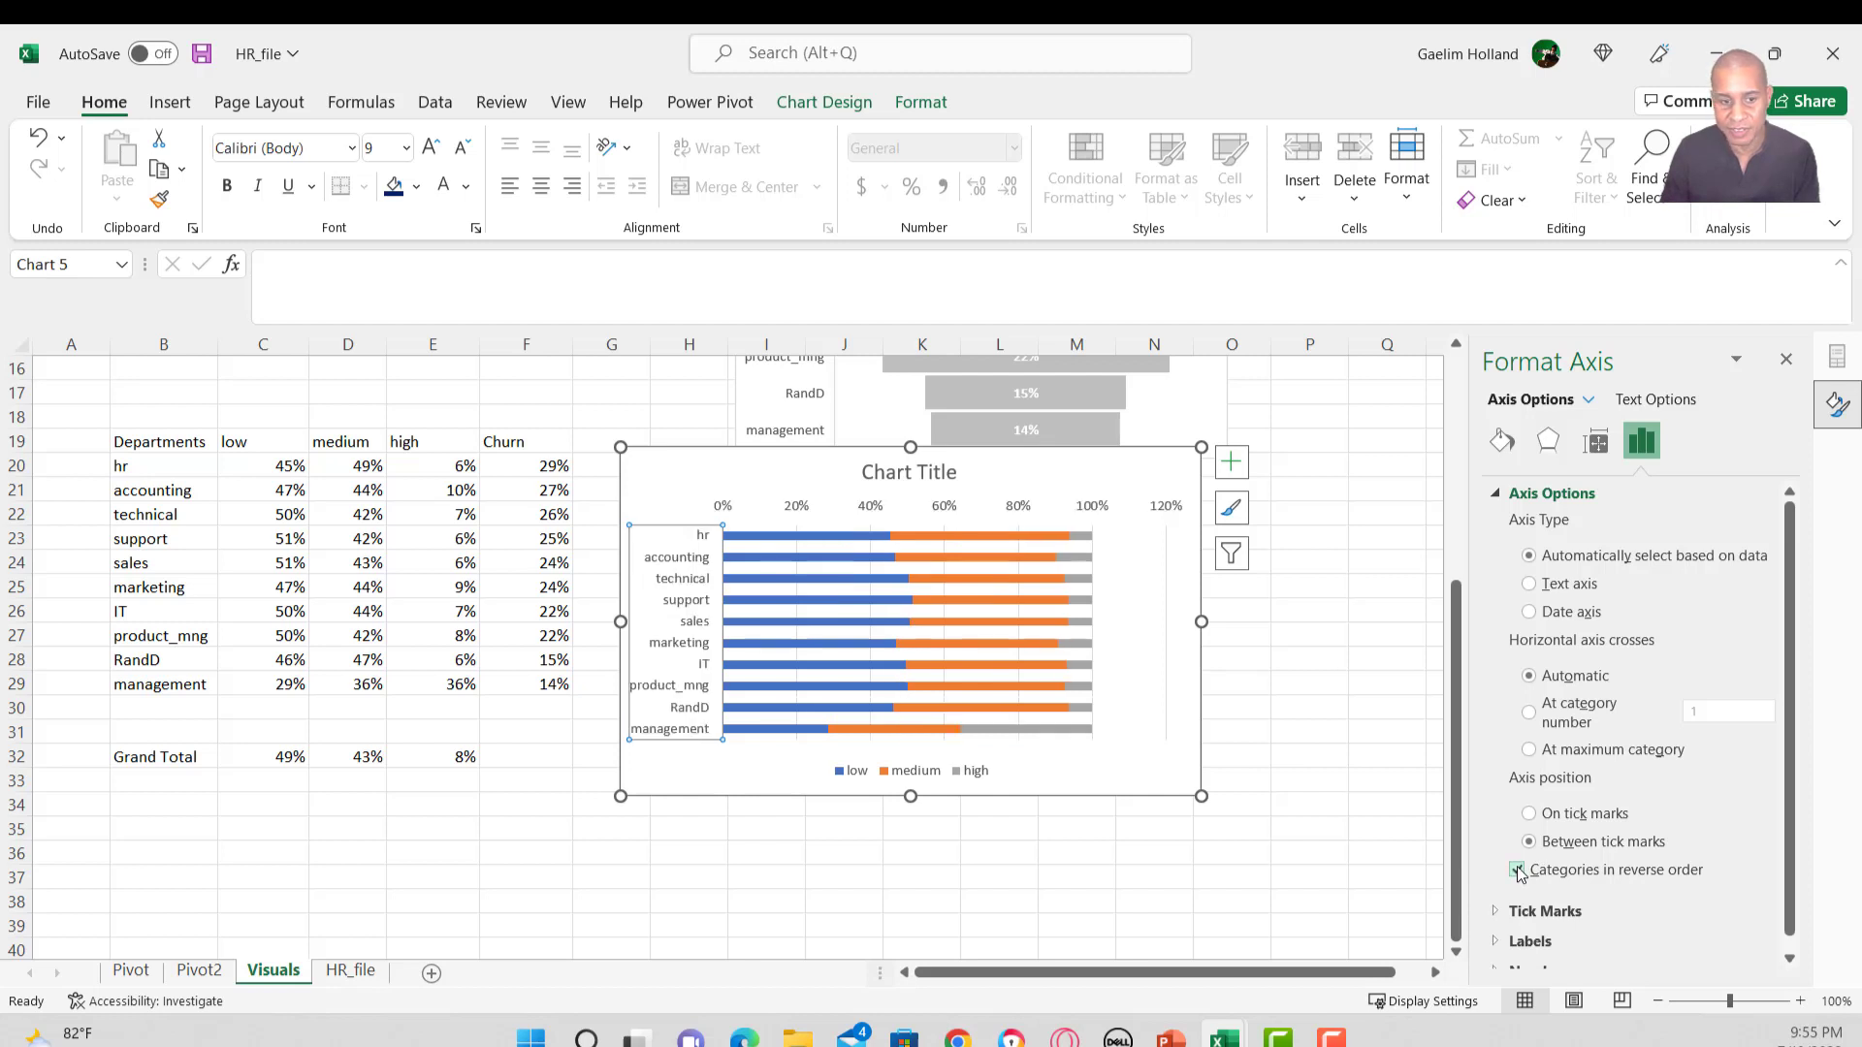
left_click(717, 773)
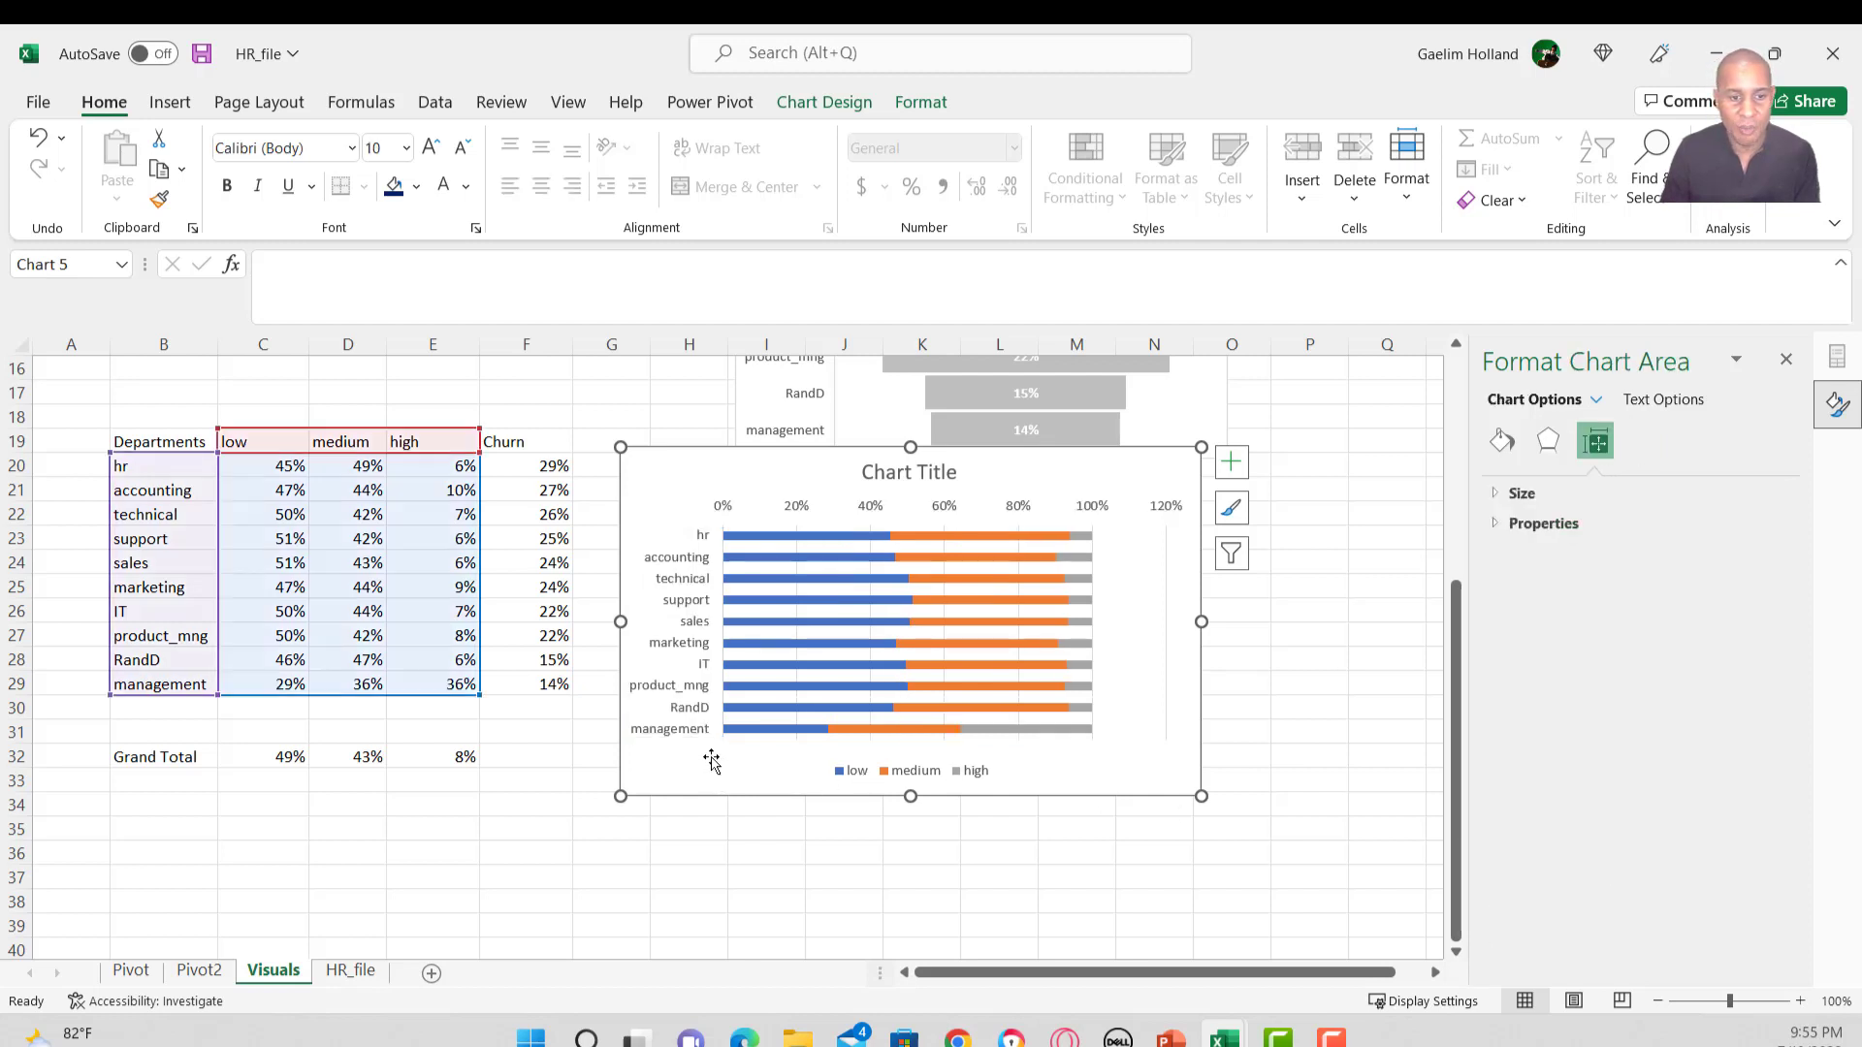
Delete the stacked bar chart's percentage axis and move the chart slightly down, clear of the funnel chart.
scroll(722, 757, "up", 5)
scroll(728, 745, "down", 1)
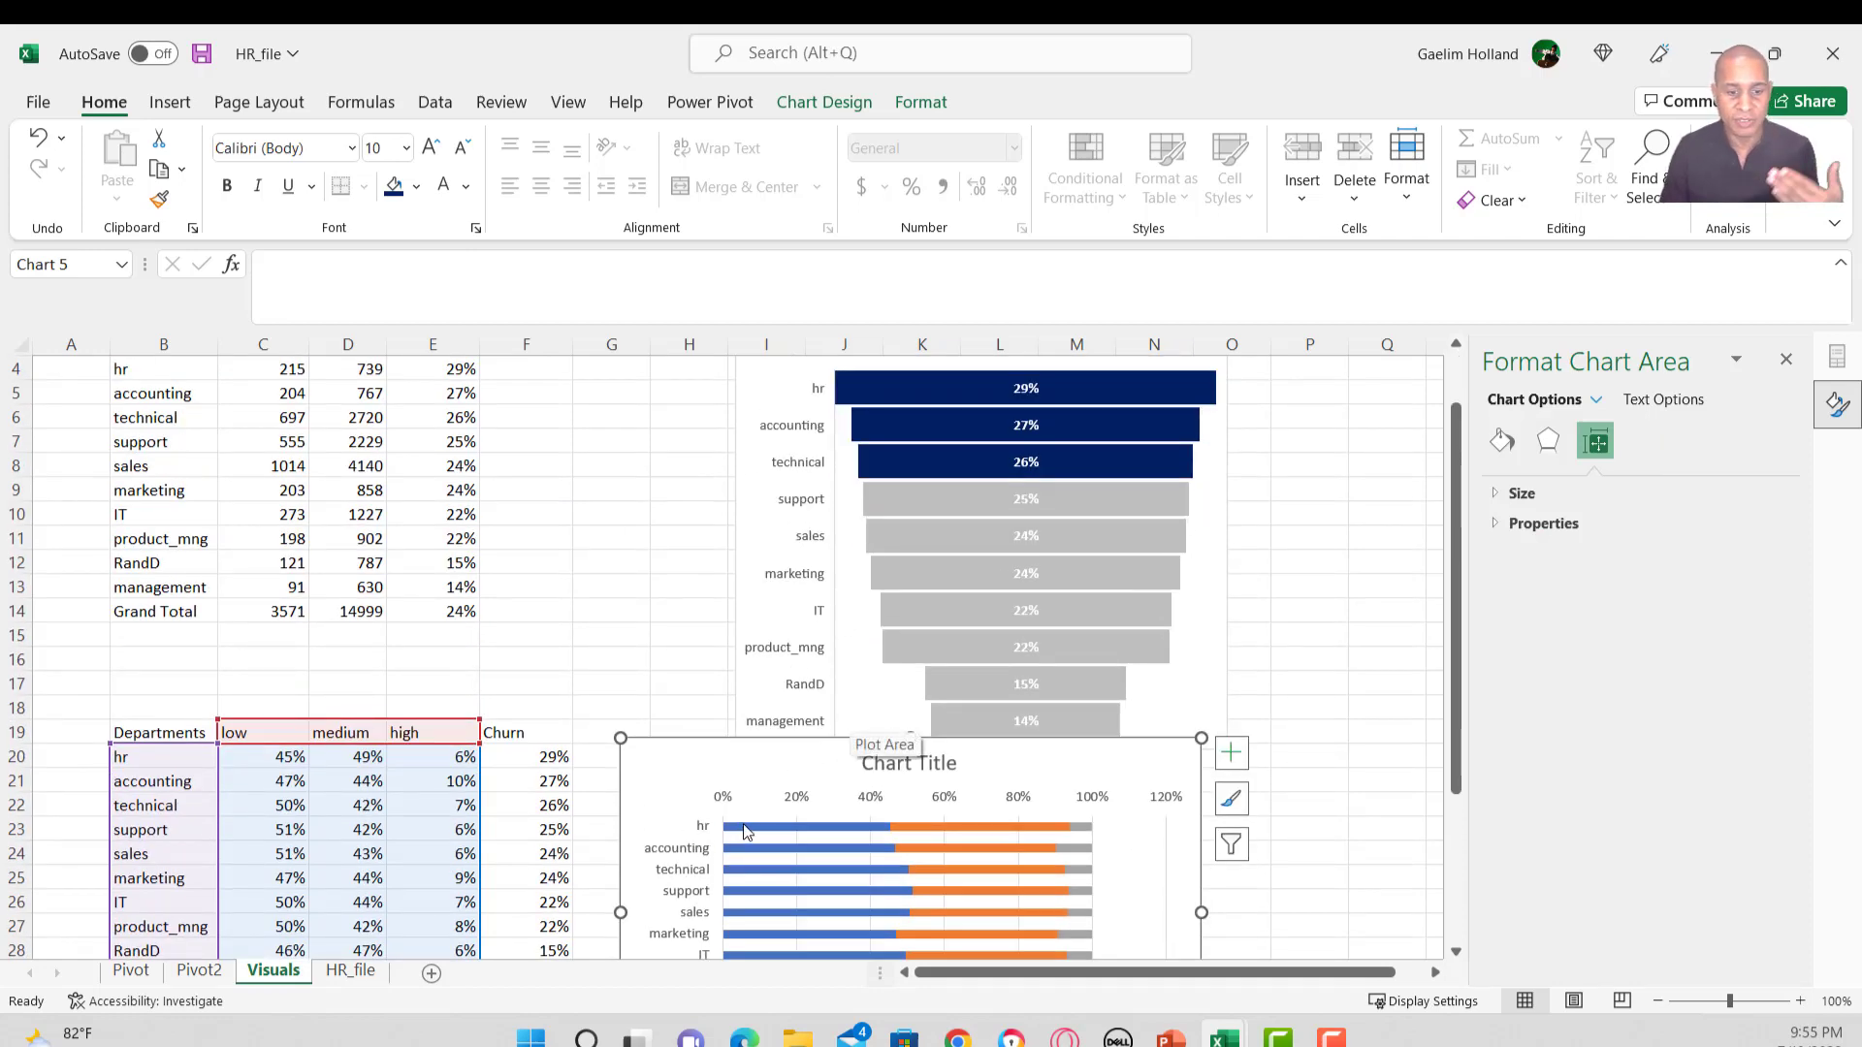
scroll(784, 558, "up", 1)
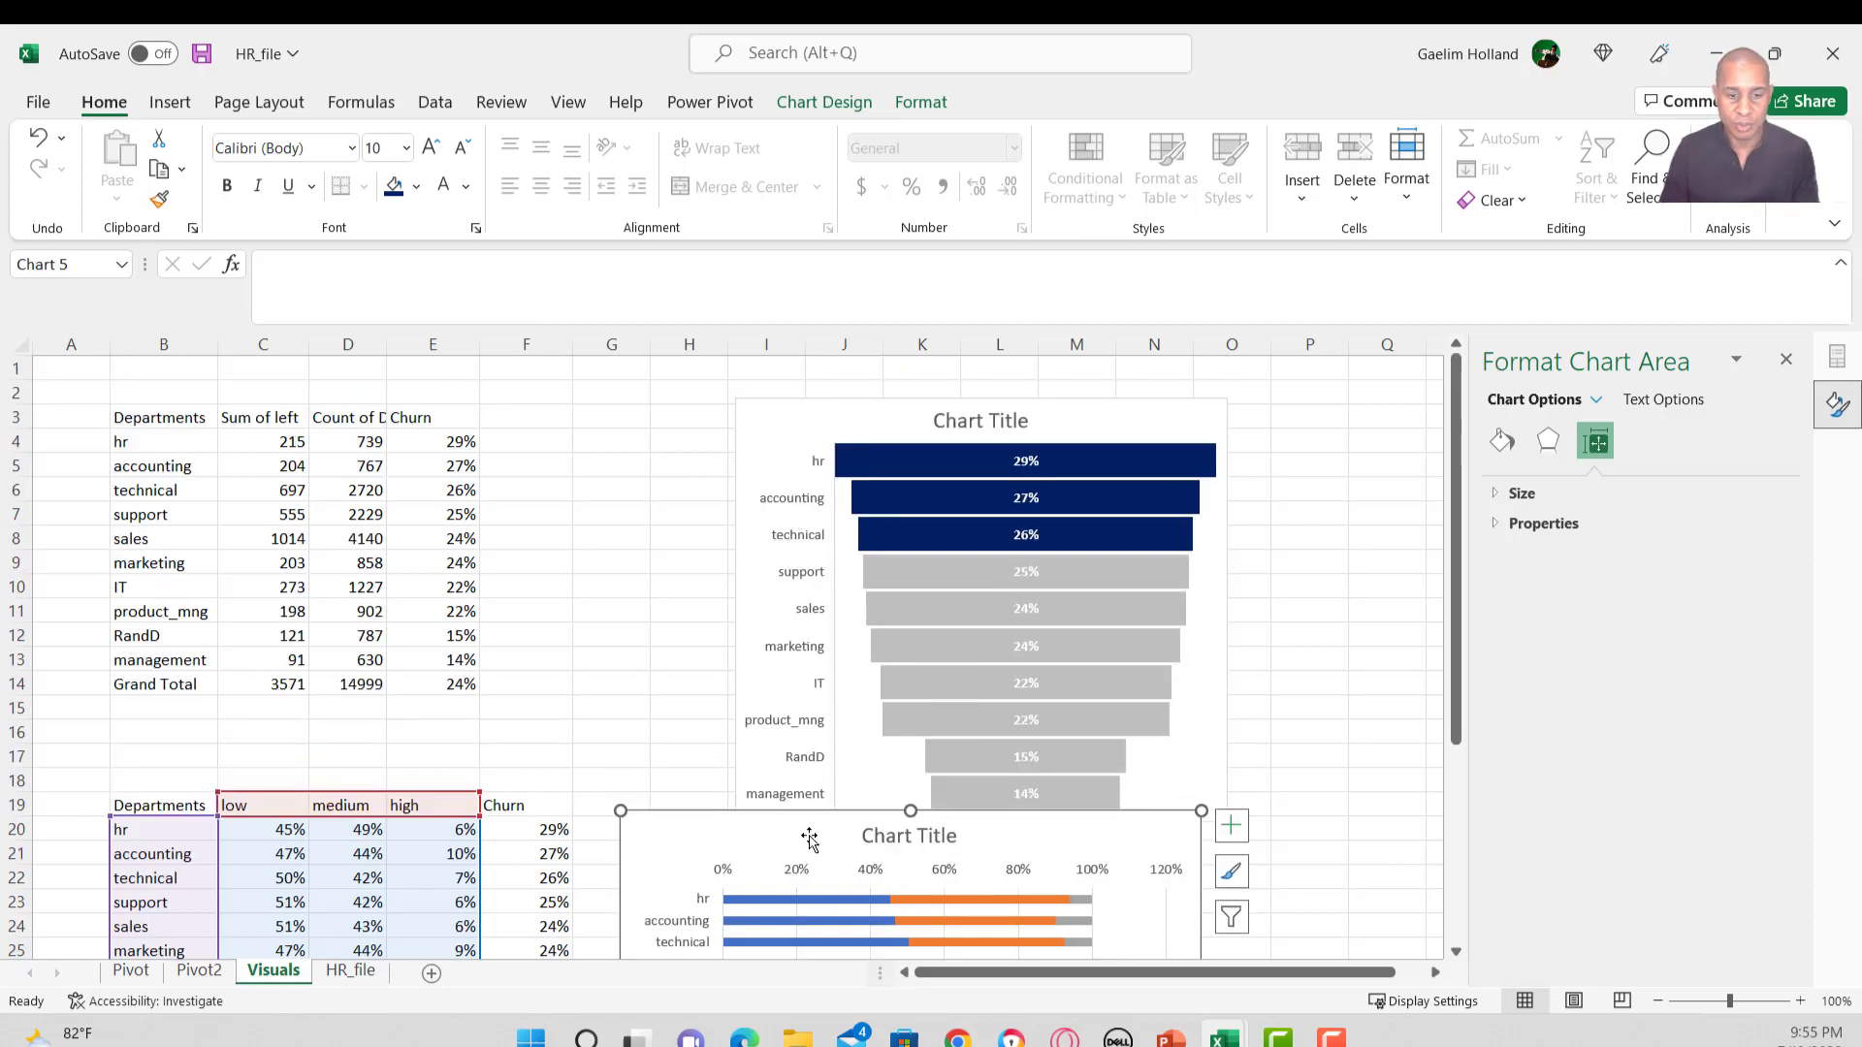
scroll(810, 840, "down", 4)
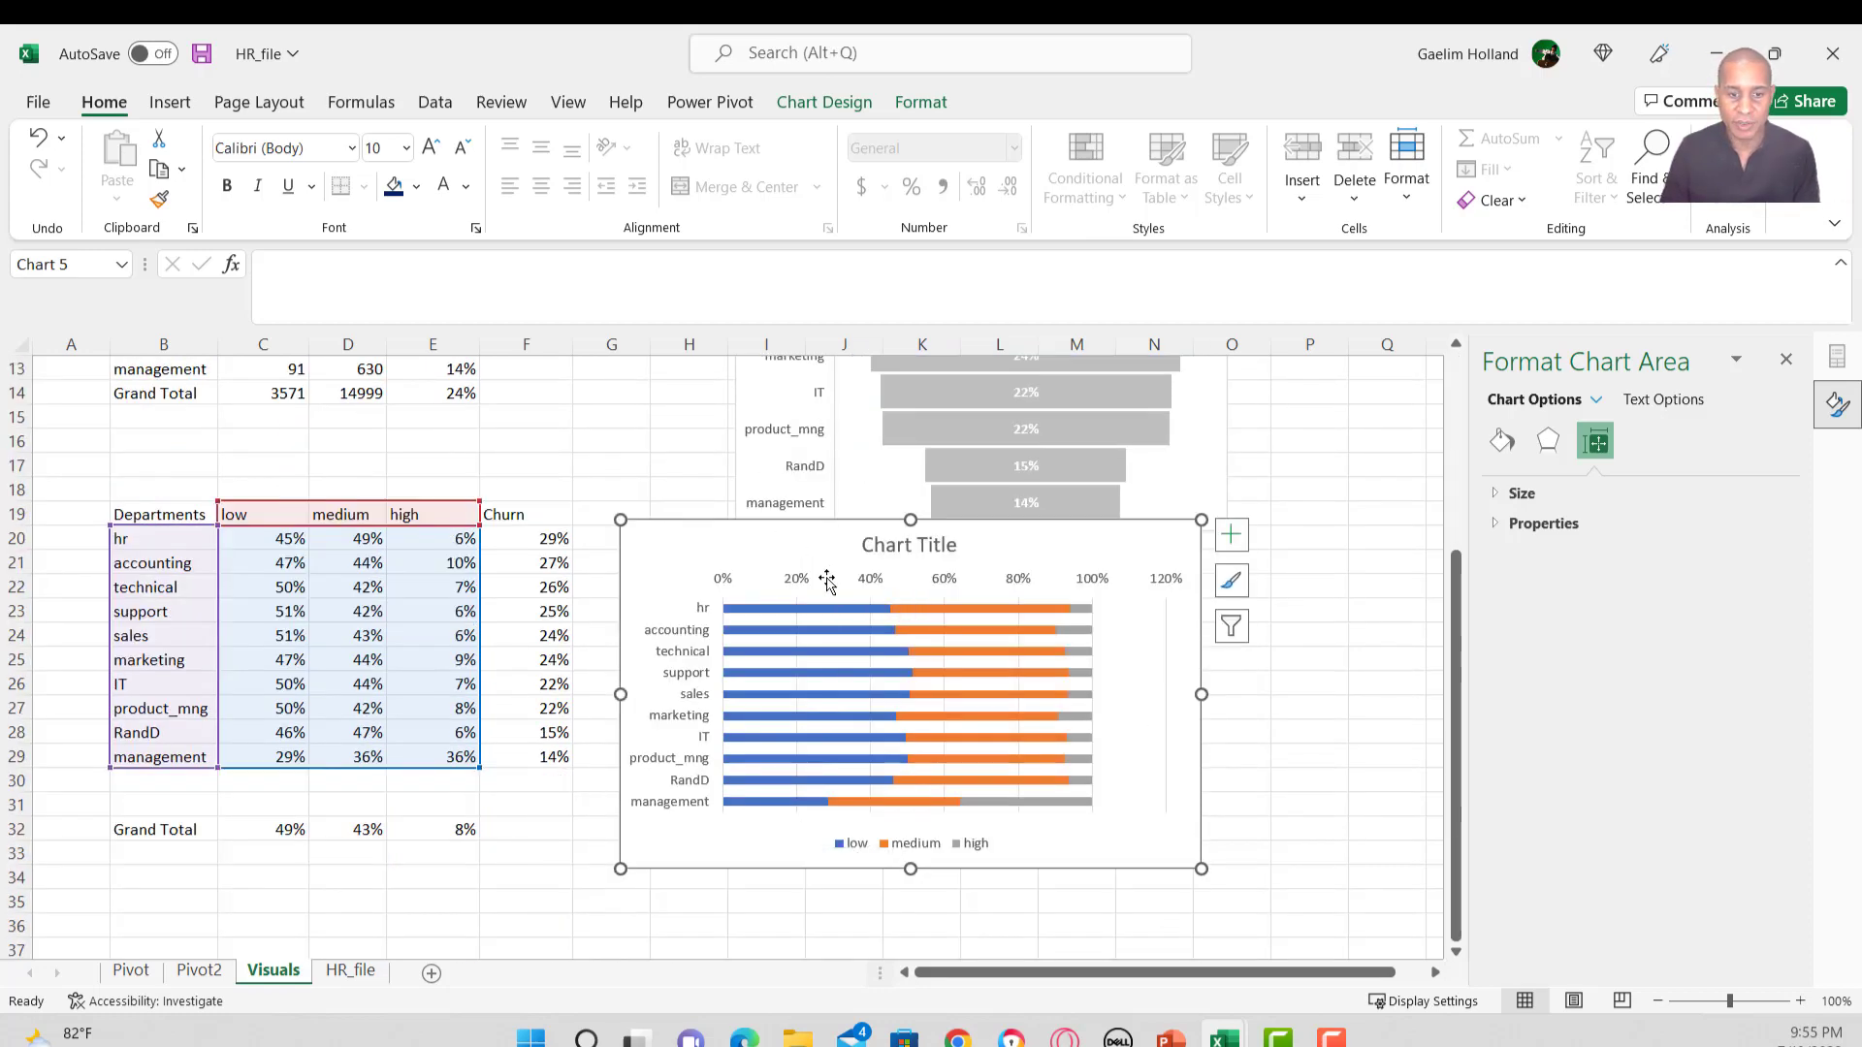
left_click(827, 580)
key("Delete")
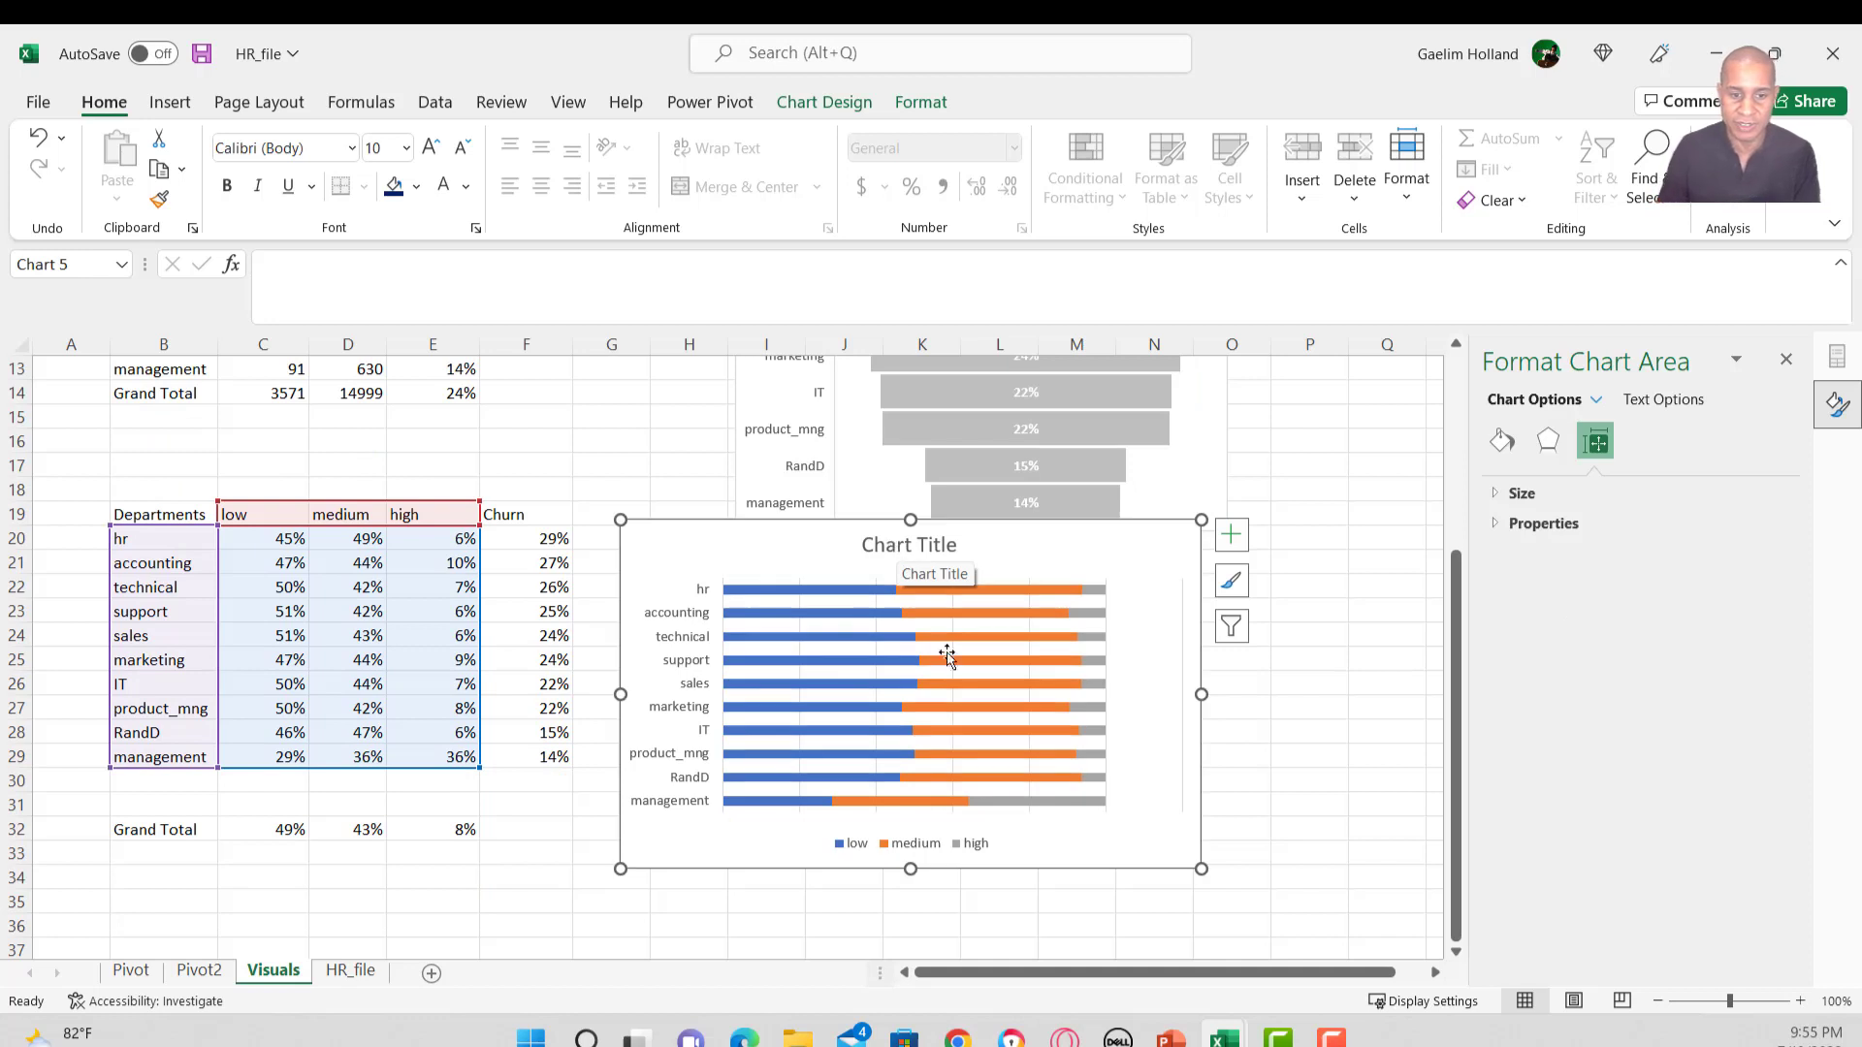
mouse_move(1060, 852)
left_mouse_down()
mouse_move(1081, 852)
mouse_move(1079, 904)
mouse_move(1088, 866)
left_mouse_up()
Thicken the stacked bars by reducing the series gap width to 19%.
left_click(844, 684)
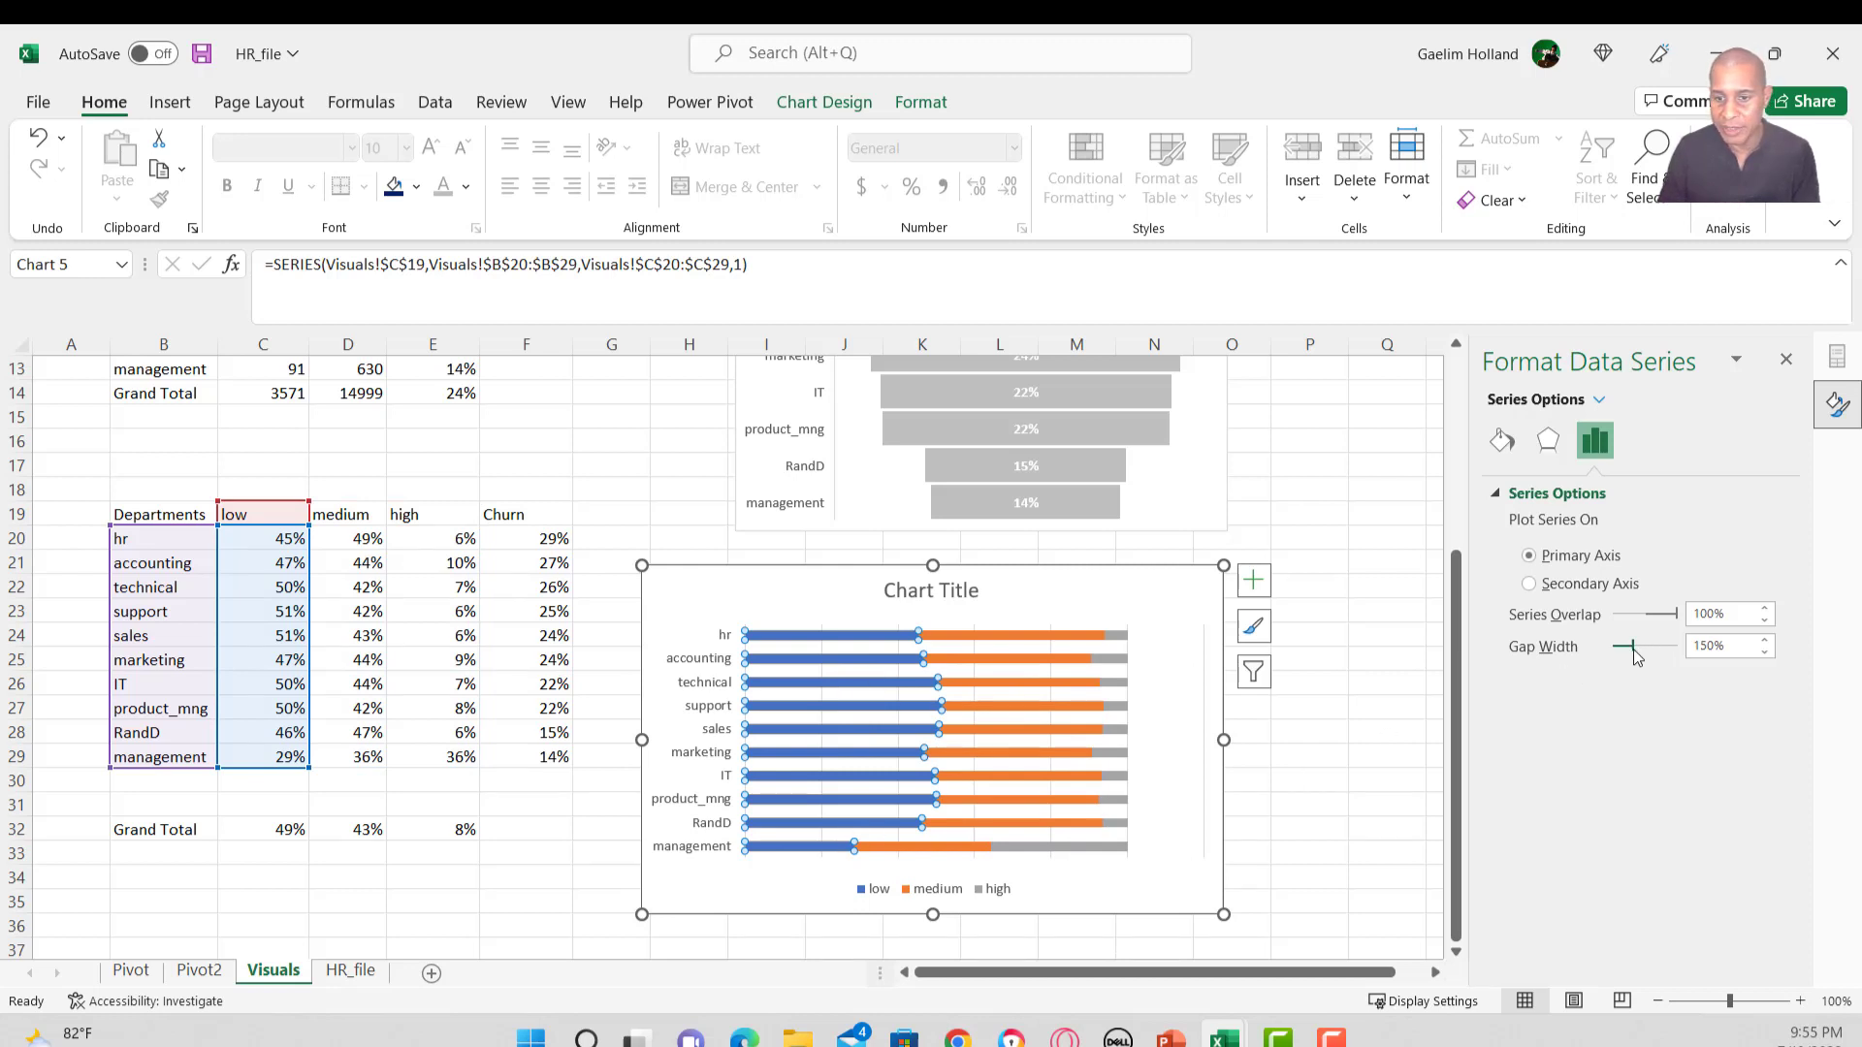
left_click_drag(1635, 659, 1617, 660)
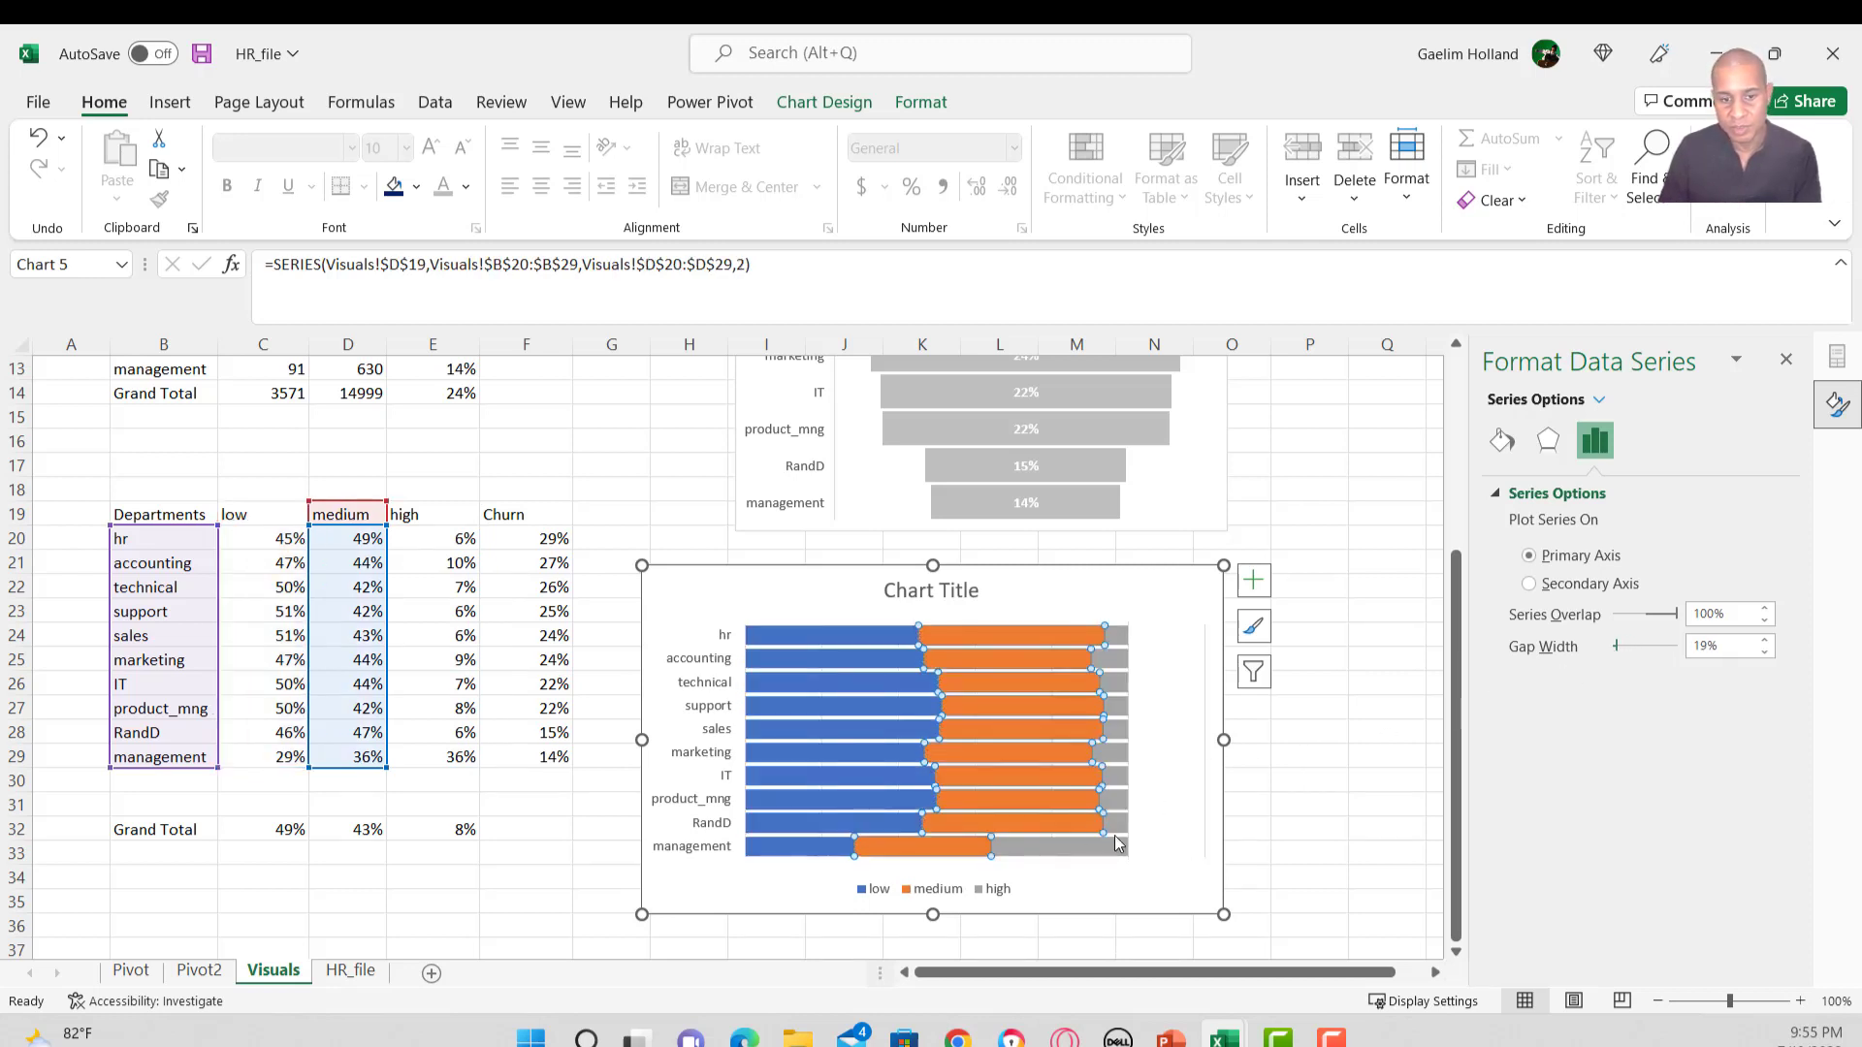
left_click(1088, 826)
left_click(919, 747)
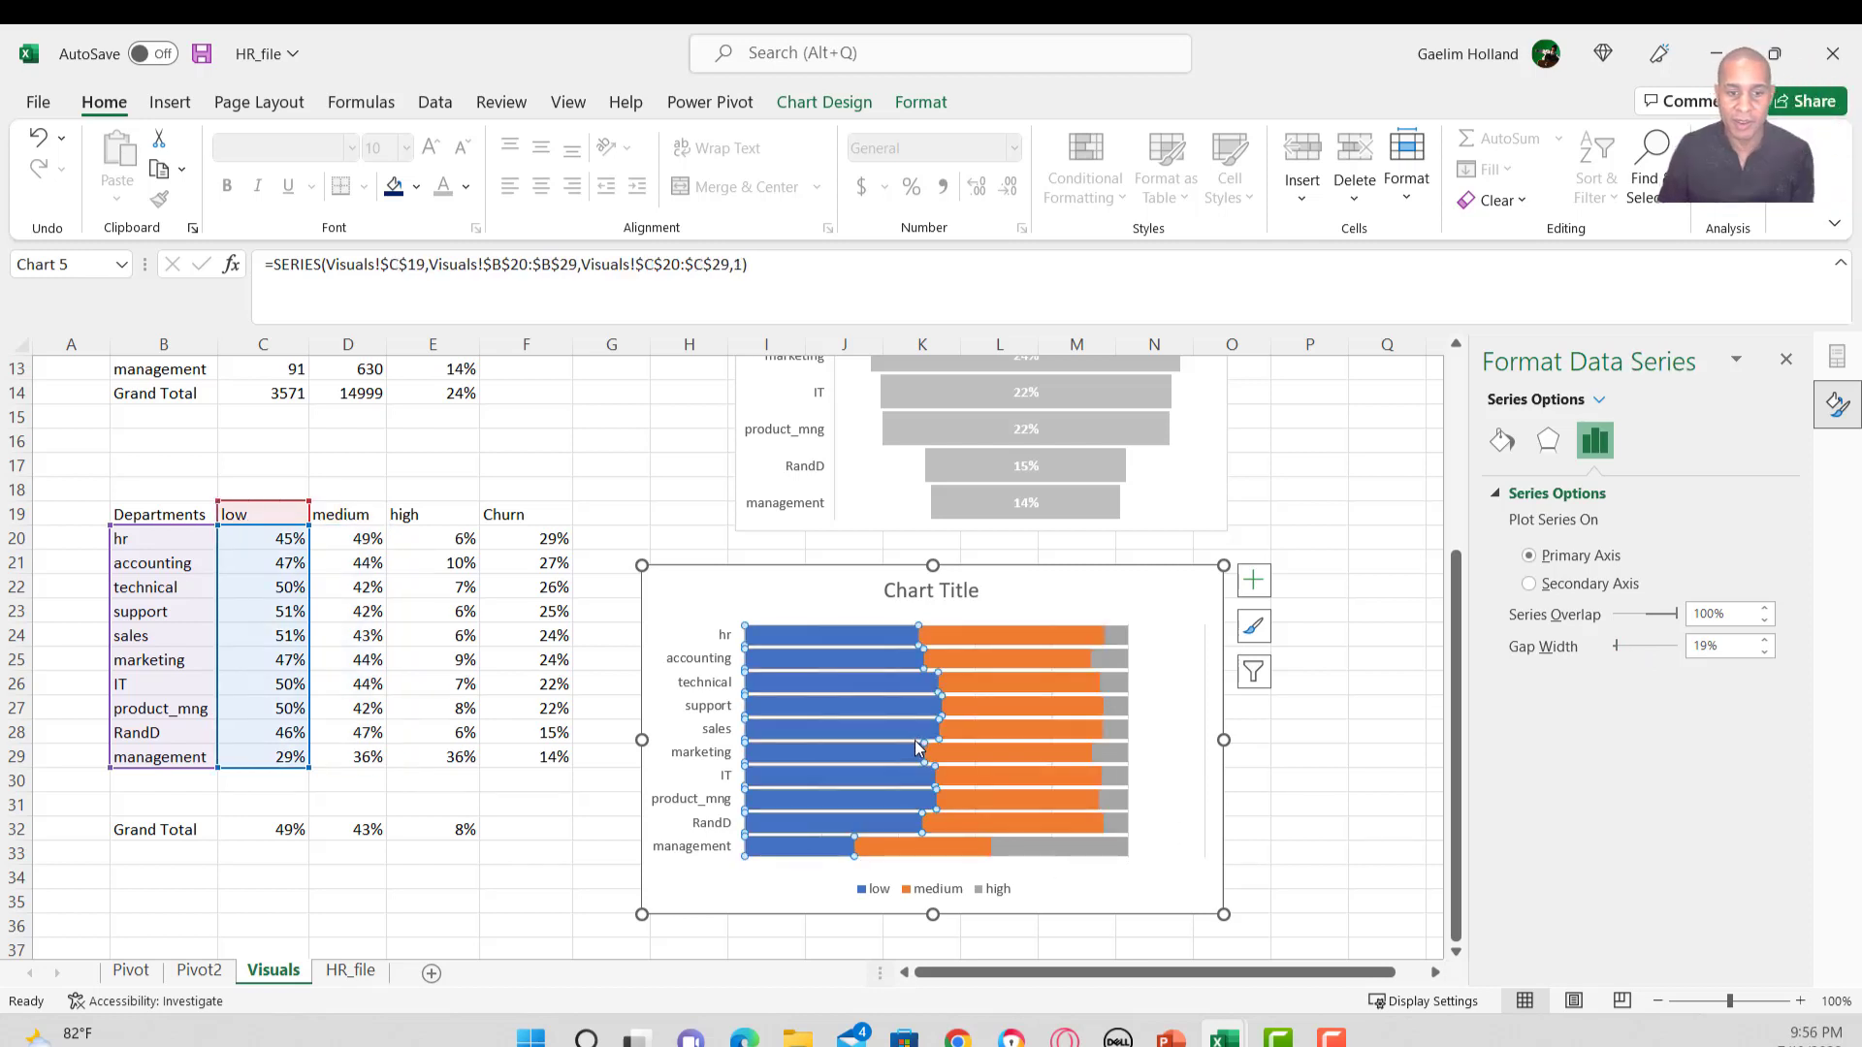
Add data labels to all three salary series of the stacked bar chart.
left_click(1004, 861)
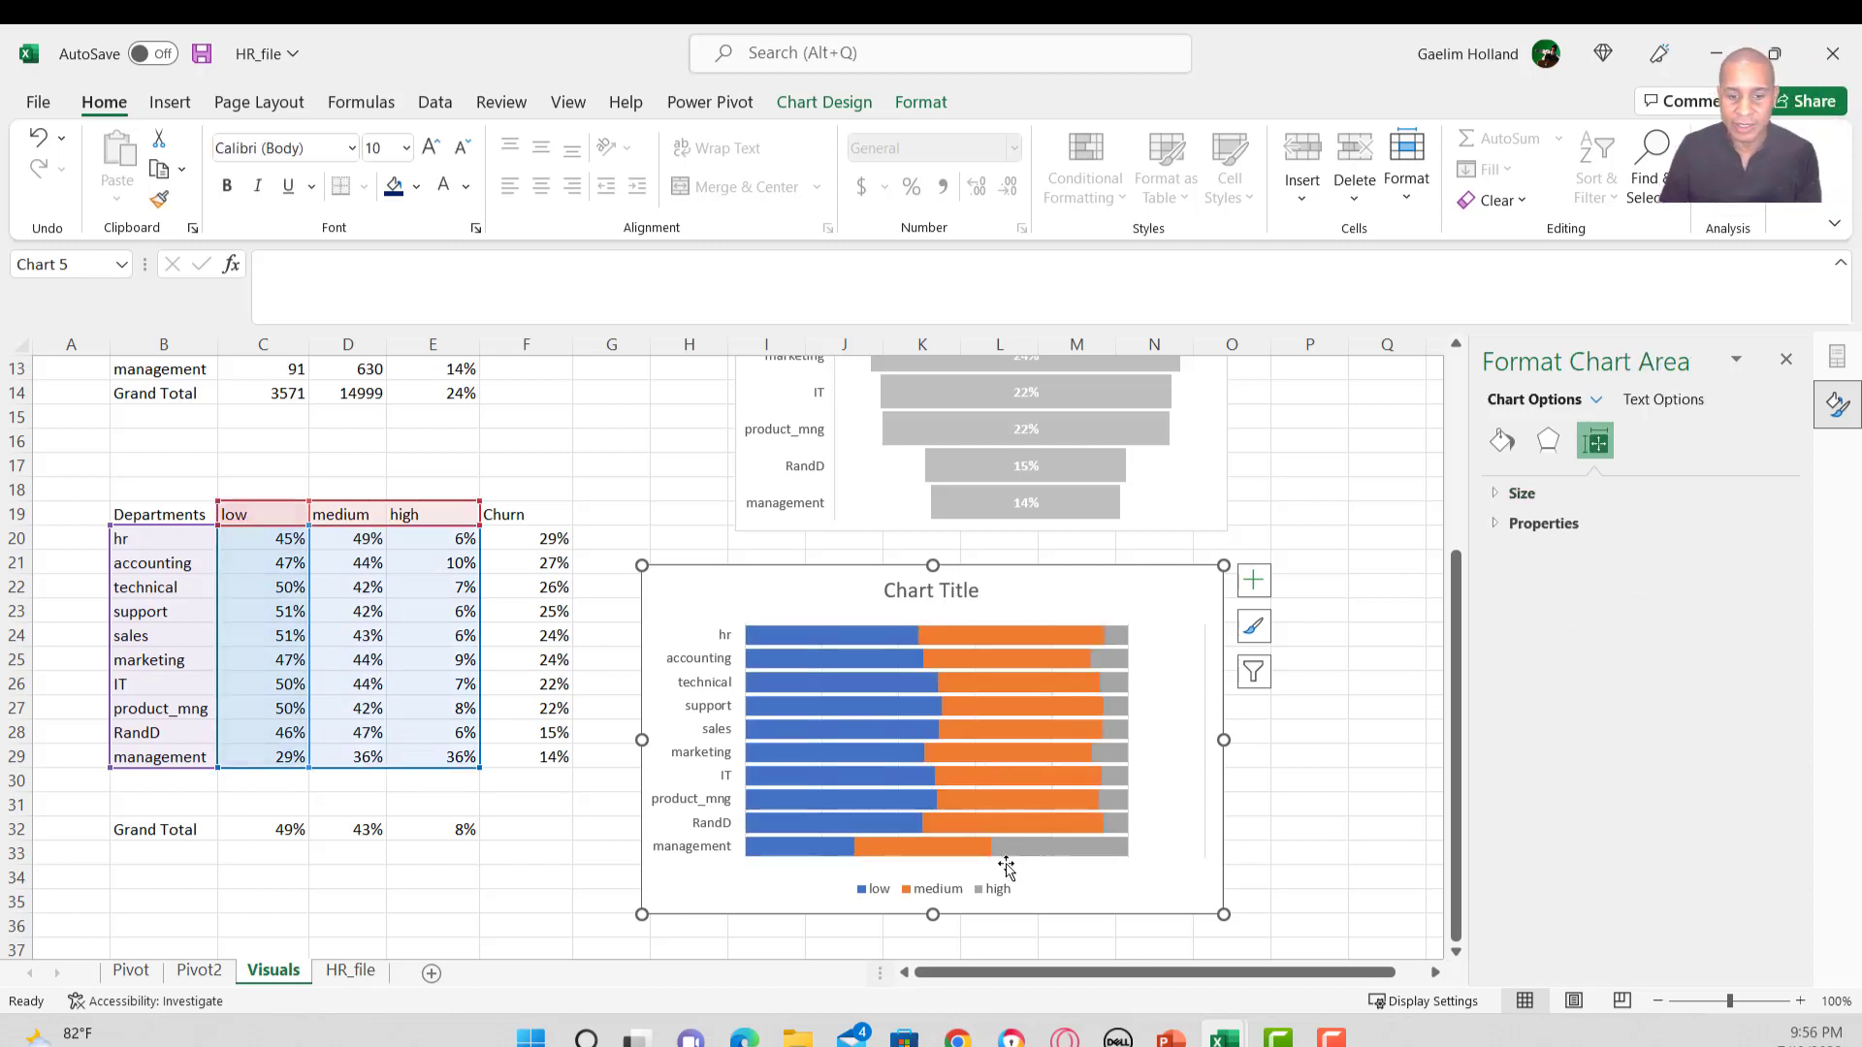
left_click(1261, 589)
left_click(1306, 681)
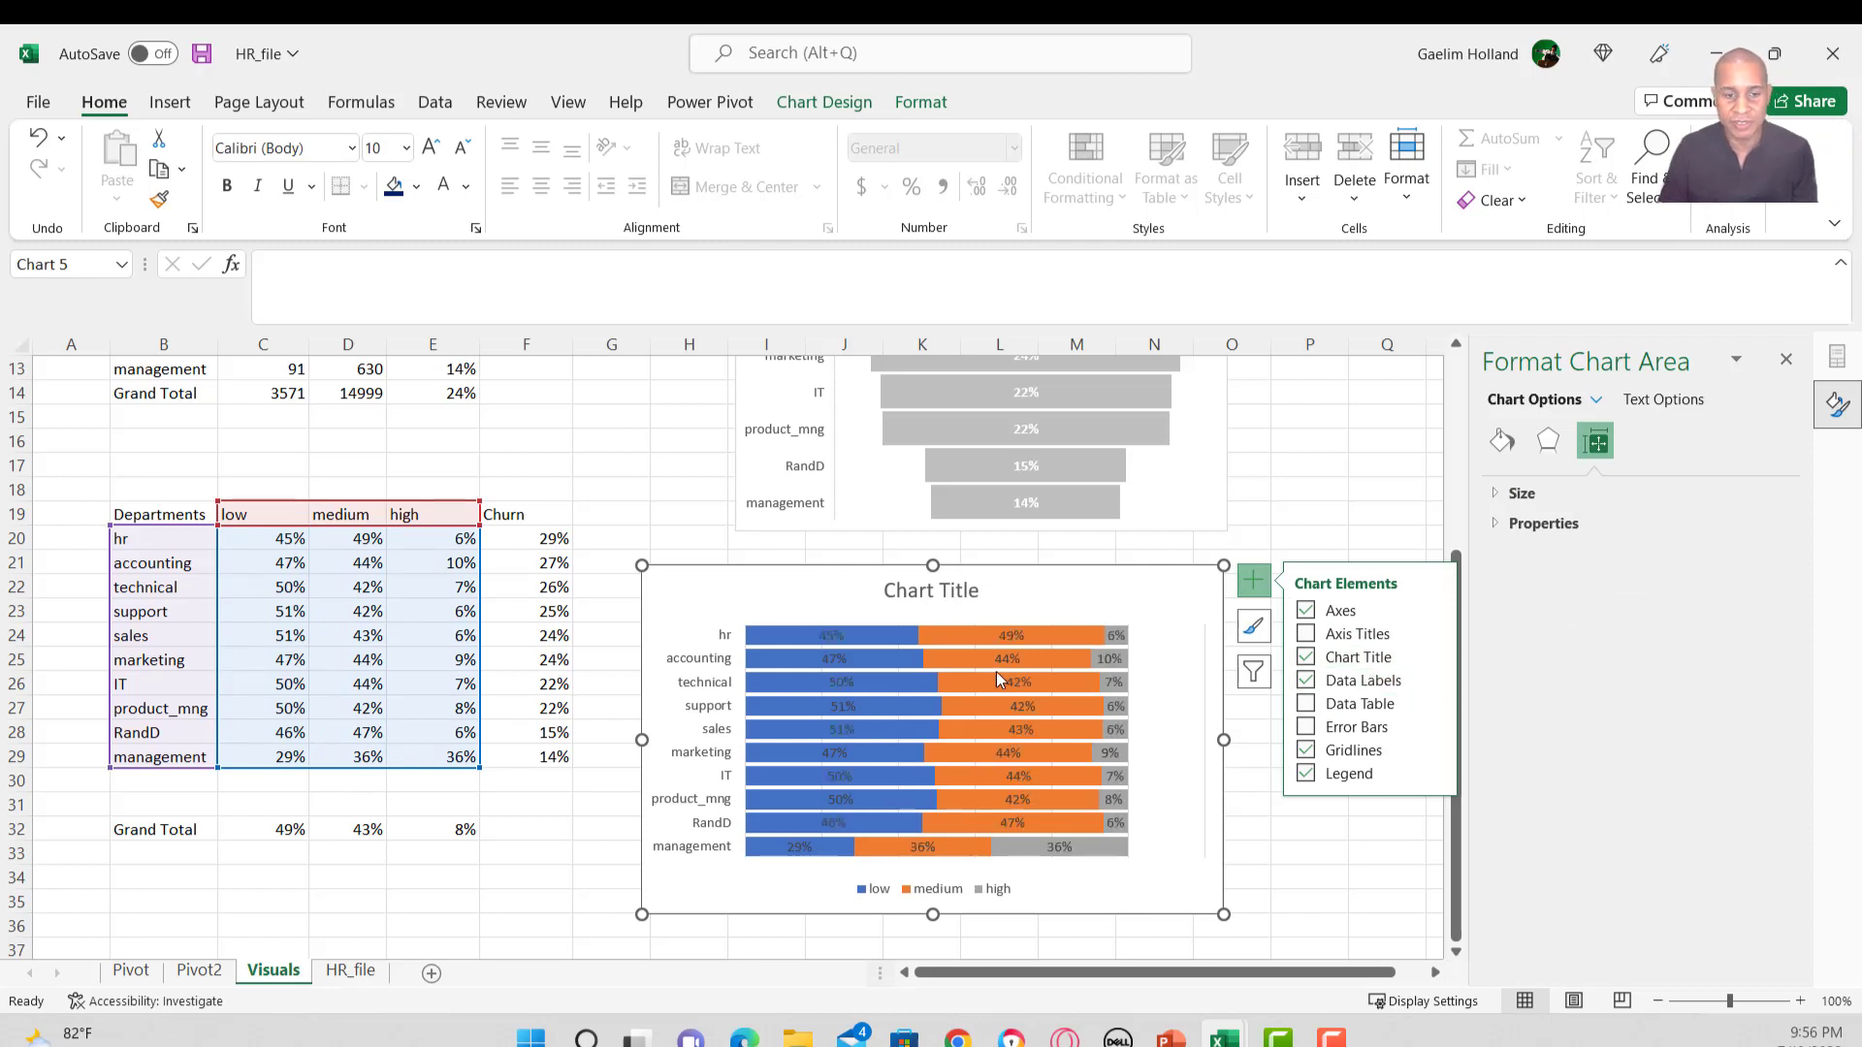
Try a white font color on the whole stacked bar chart, and undo it.
left_click(443, 184)
mouse_move(776, 734)
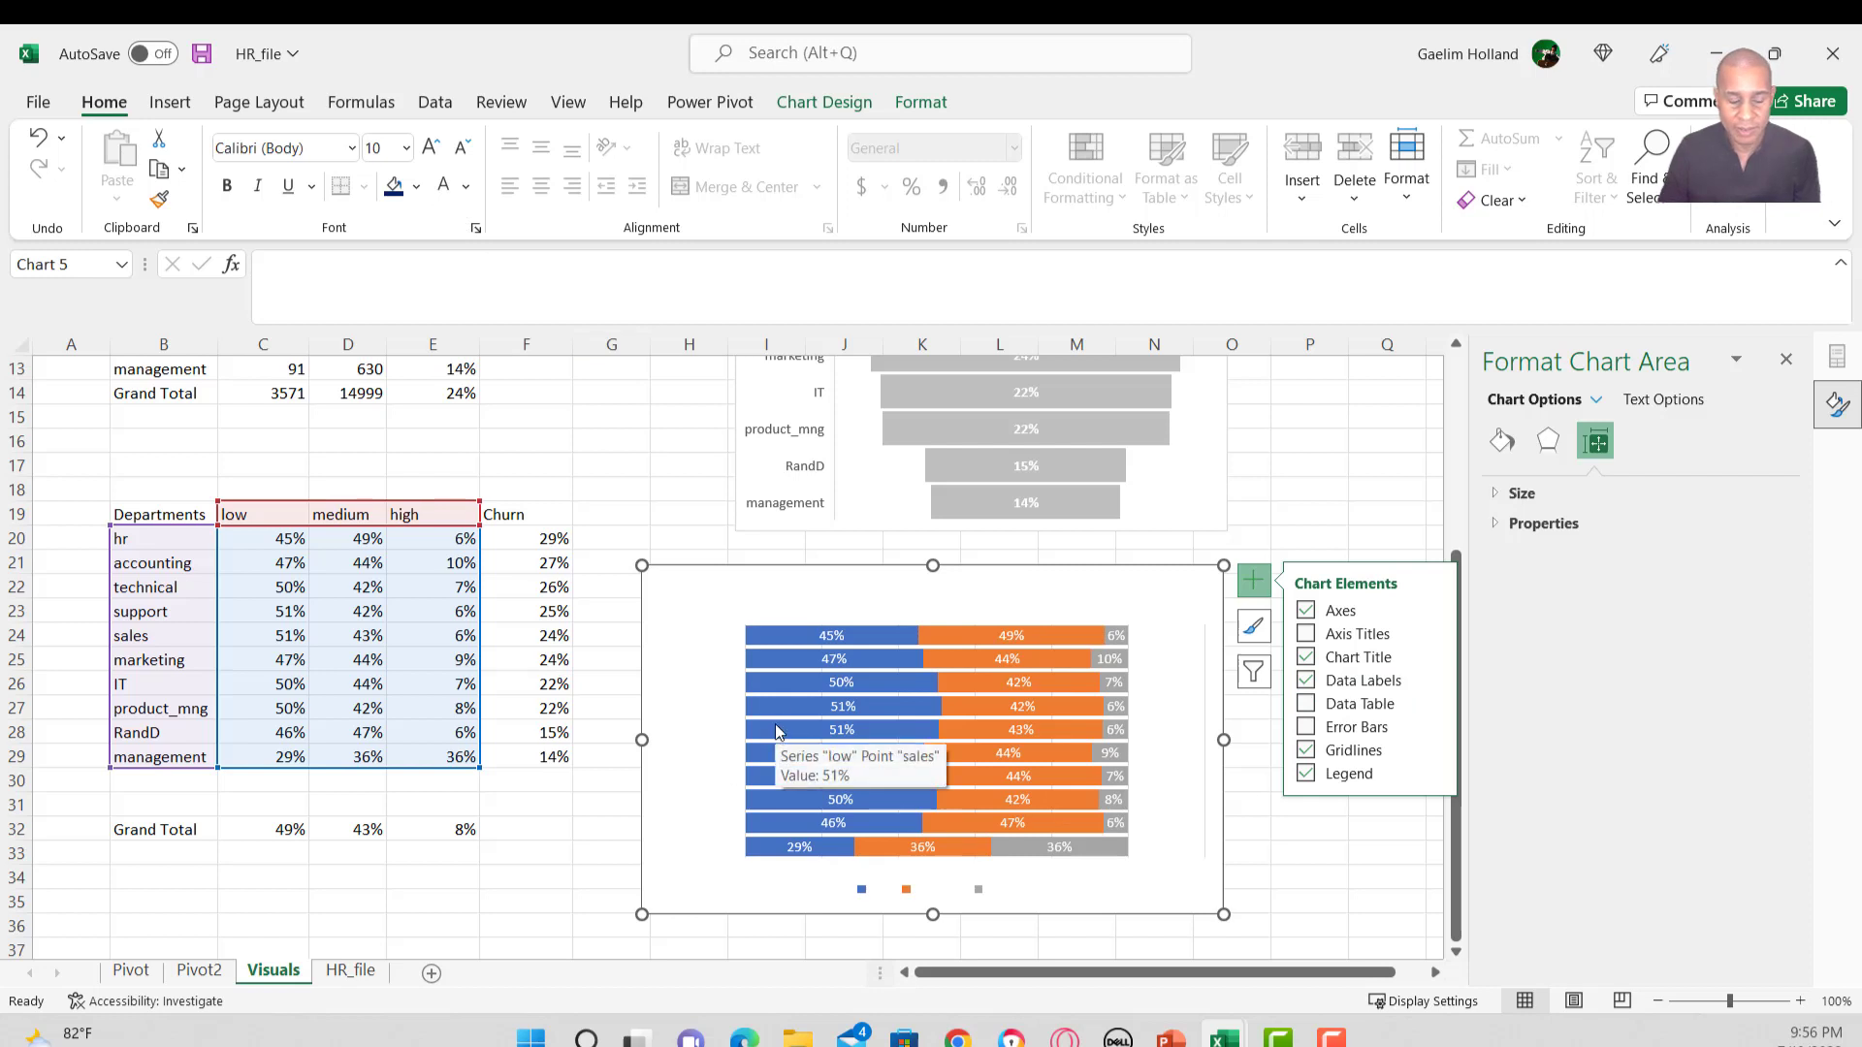
key("ctrl+z")
Color the data labels of the low, medium and high series white, one series at a time.
left_click(1012, 642)
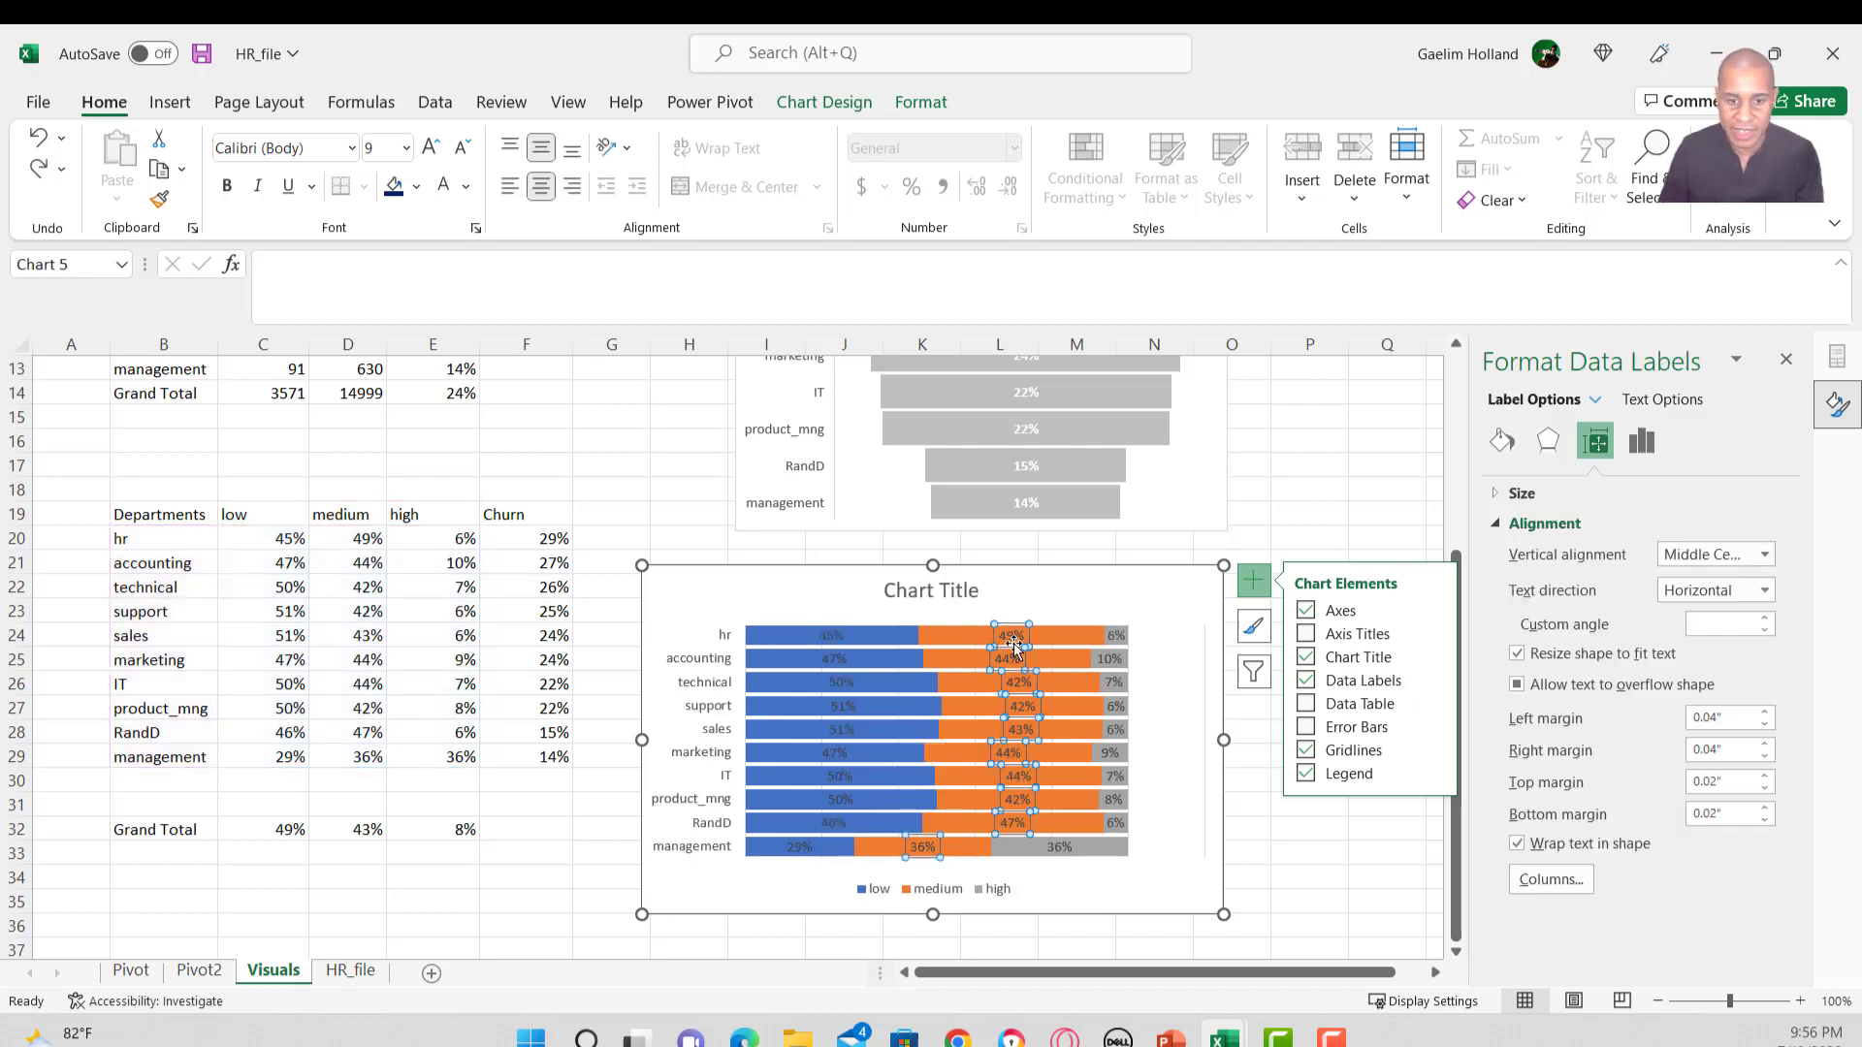
left_click(836, 665)
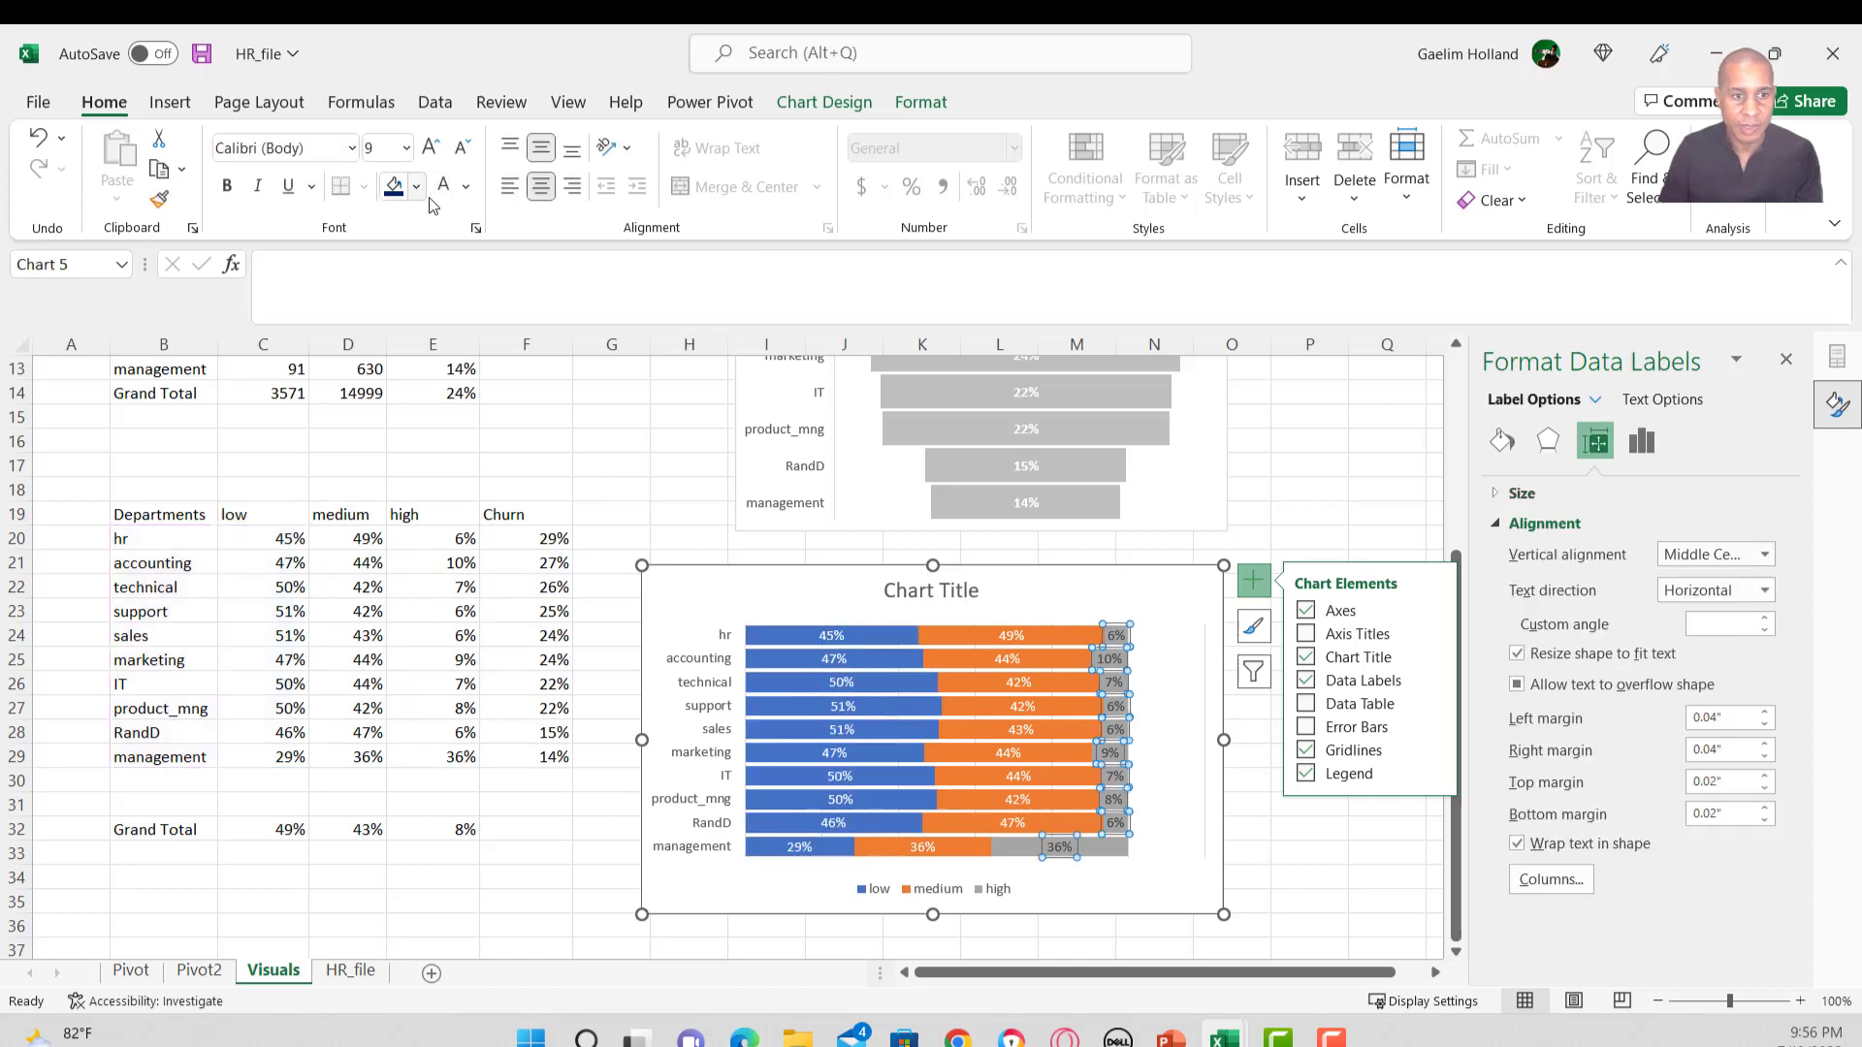
left_click(586, 419)
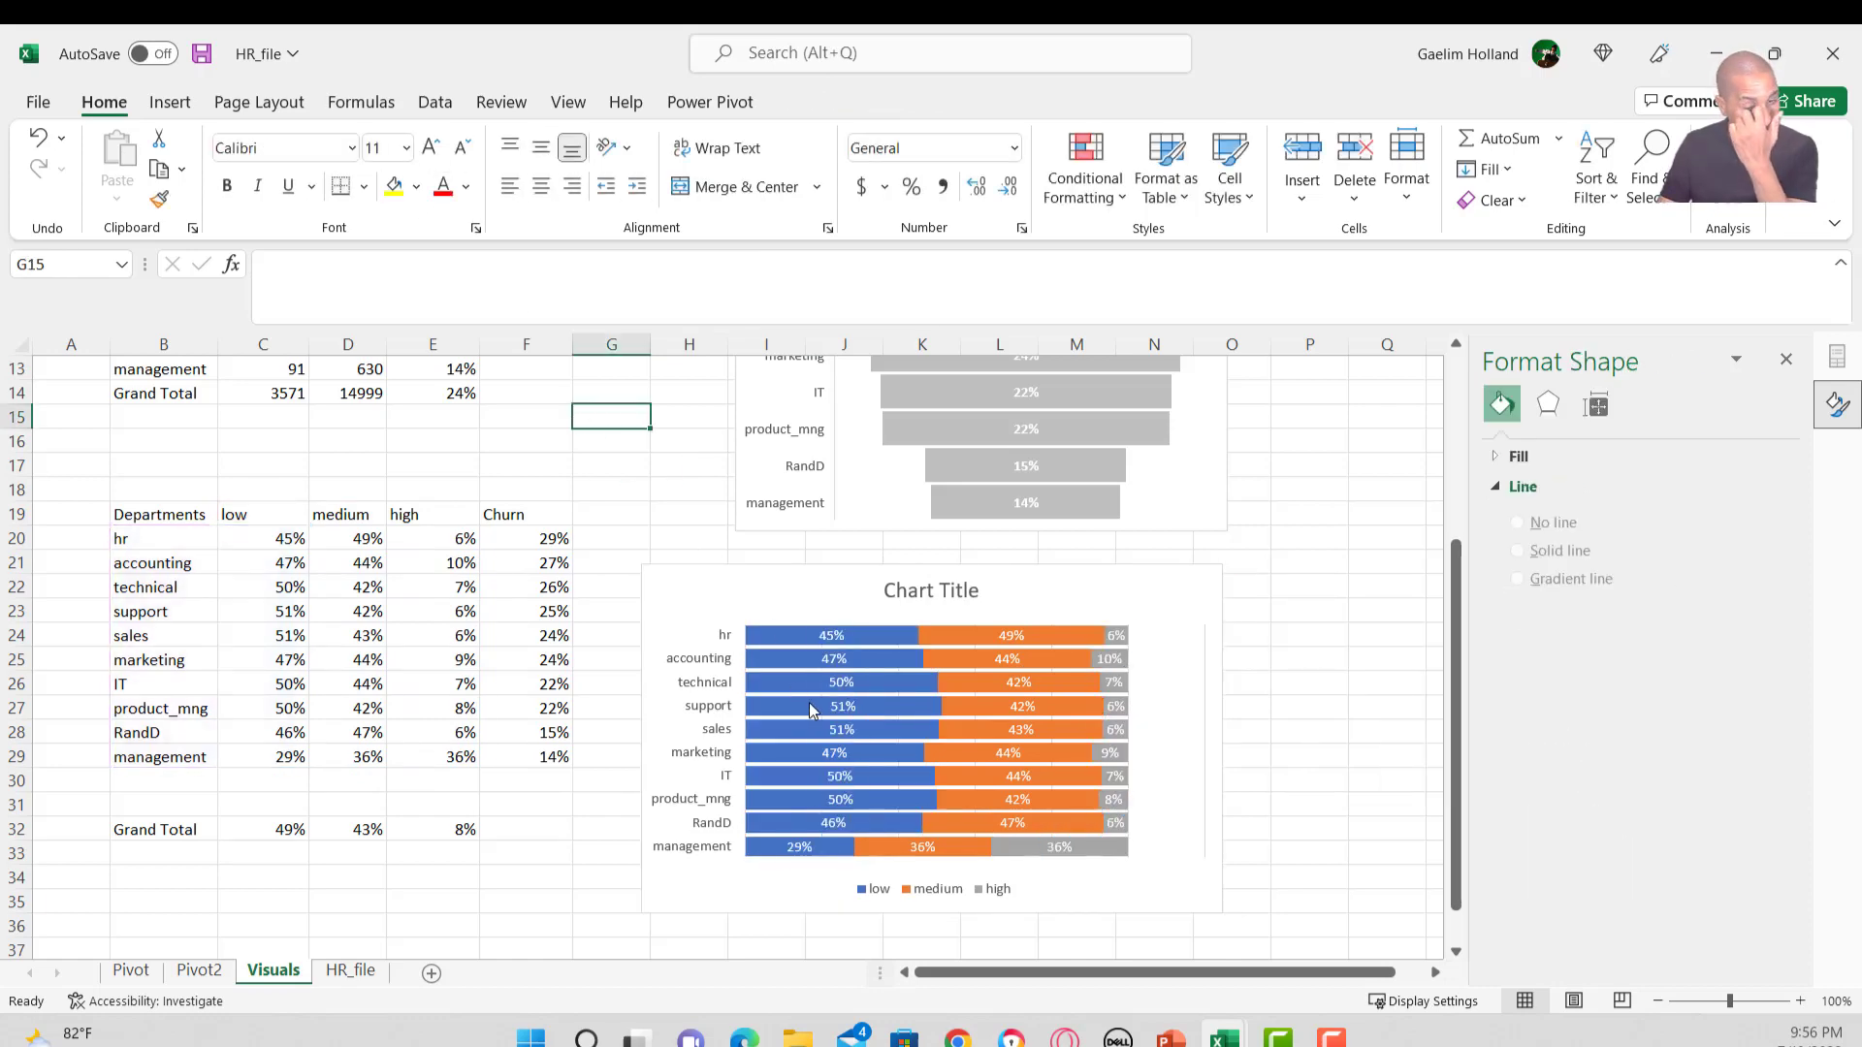
Move the stacked bar chart beside the funnel chart and stretch it to match the funnel chart's height.
scroll(939, 786, "up", 2)
scroll(937, 782, "up", 1)
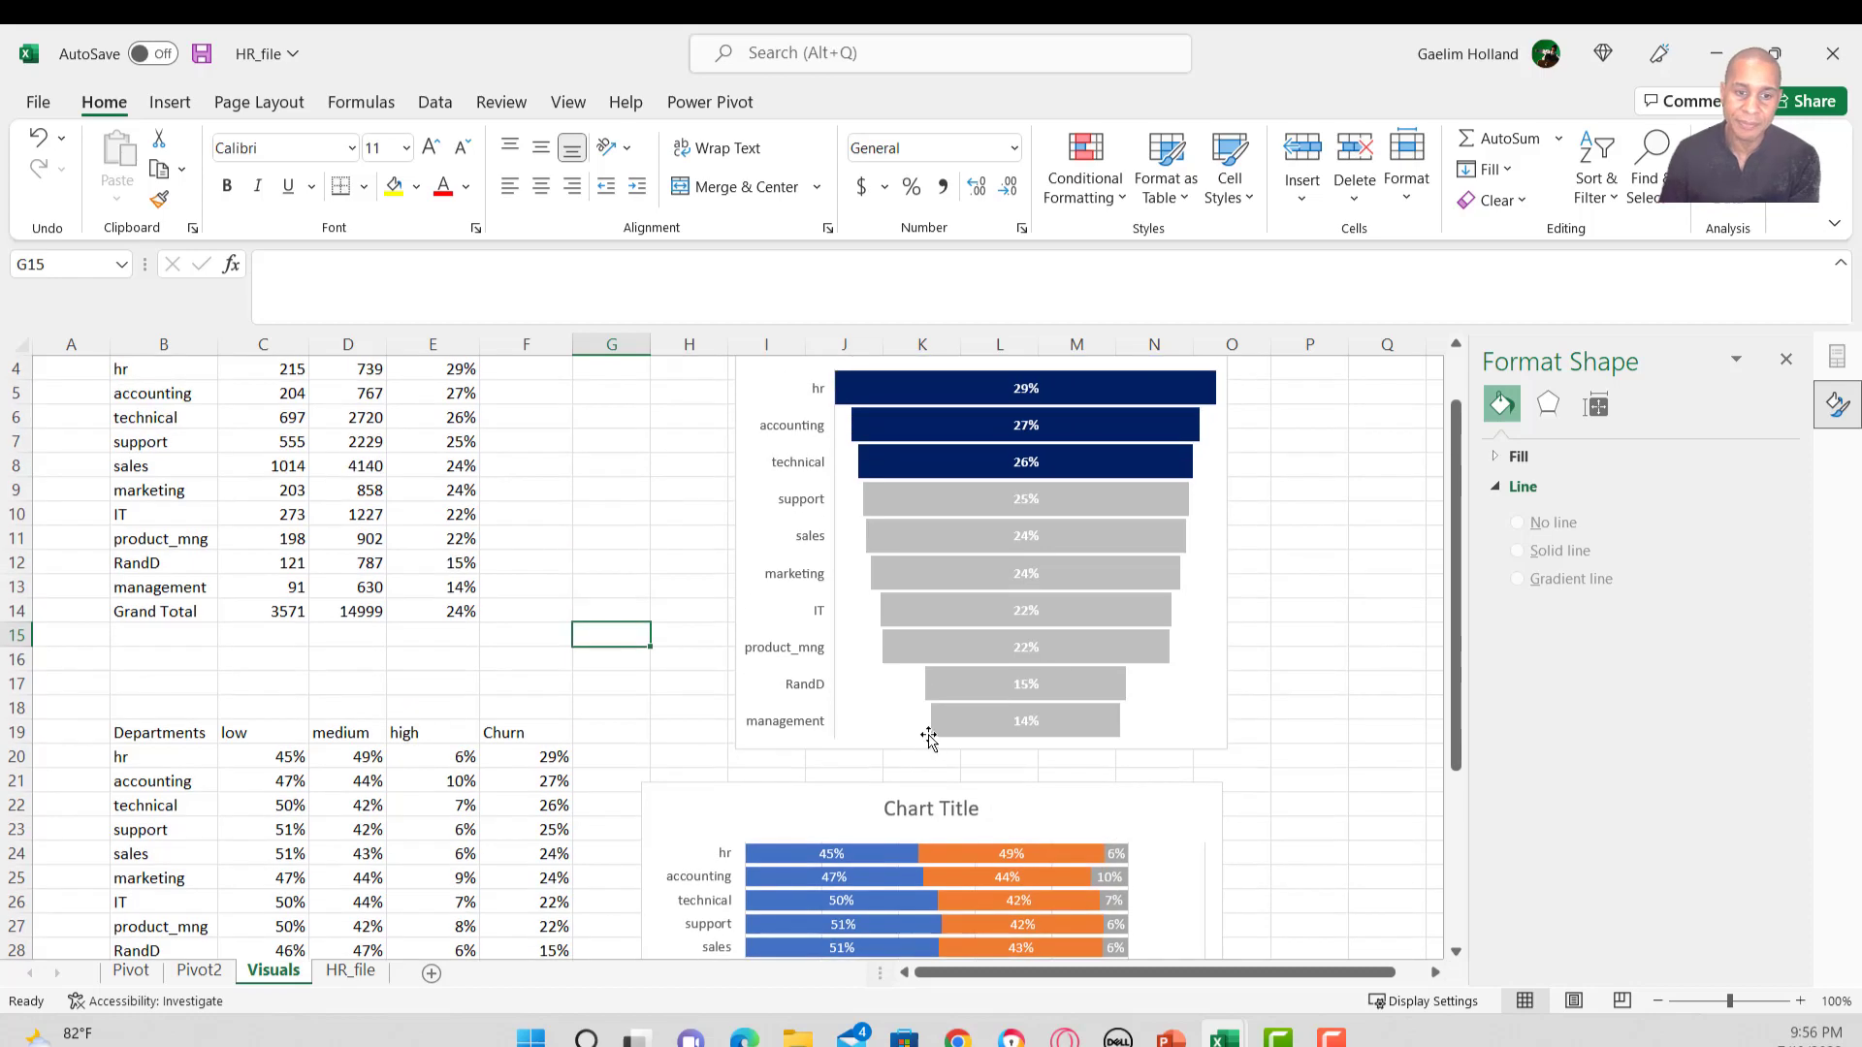
scroll(927, 630, "up", 1)
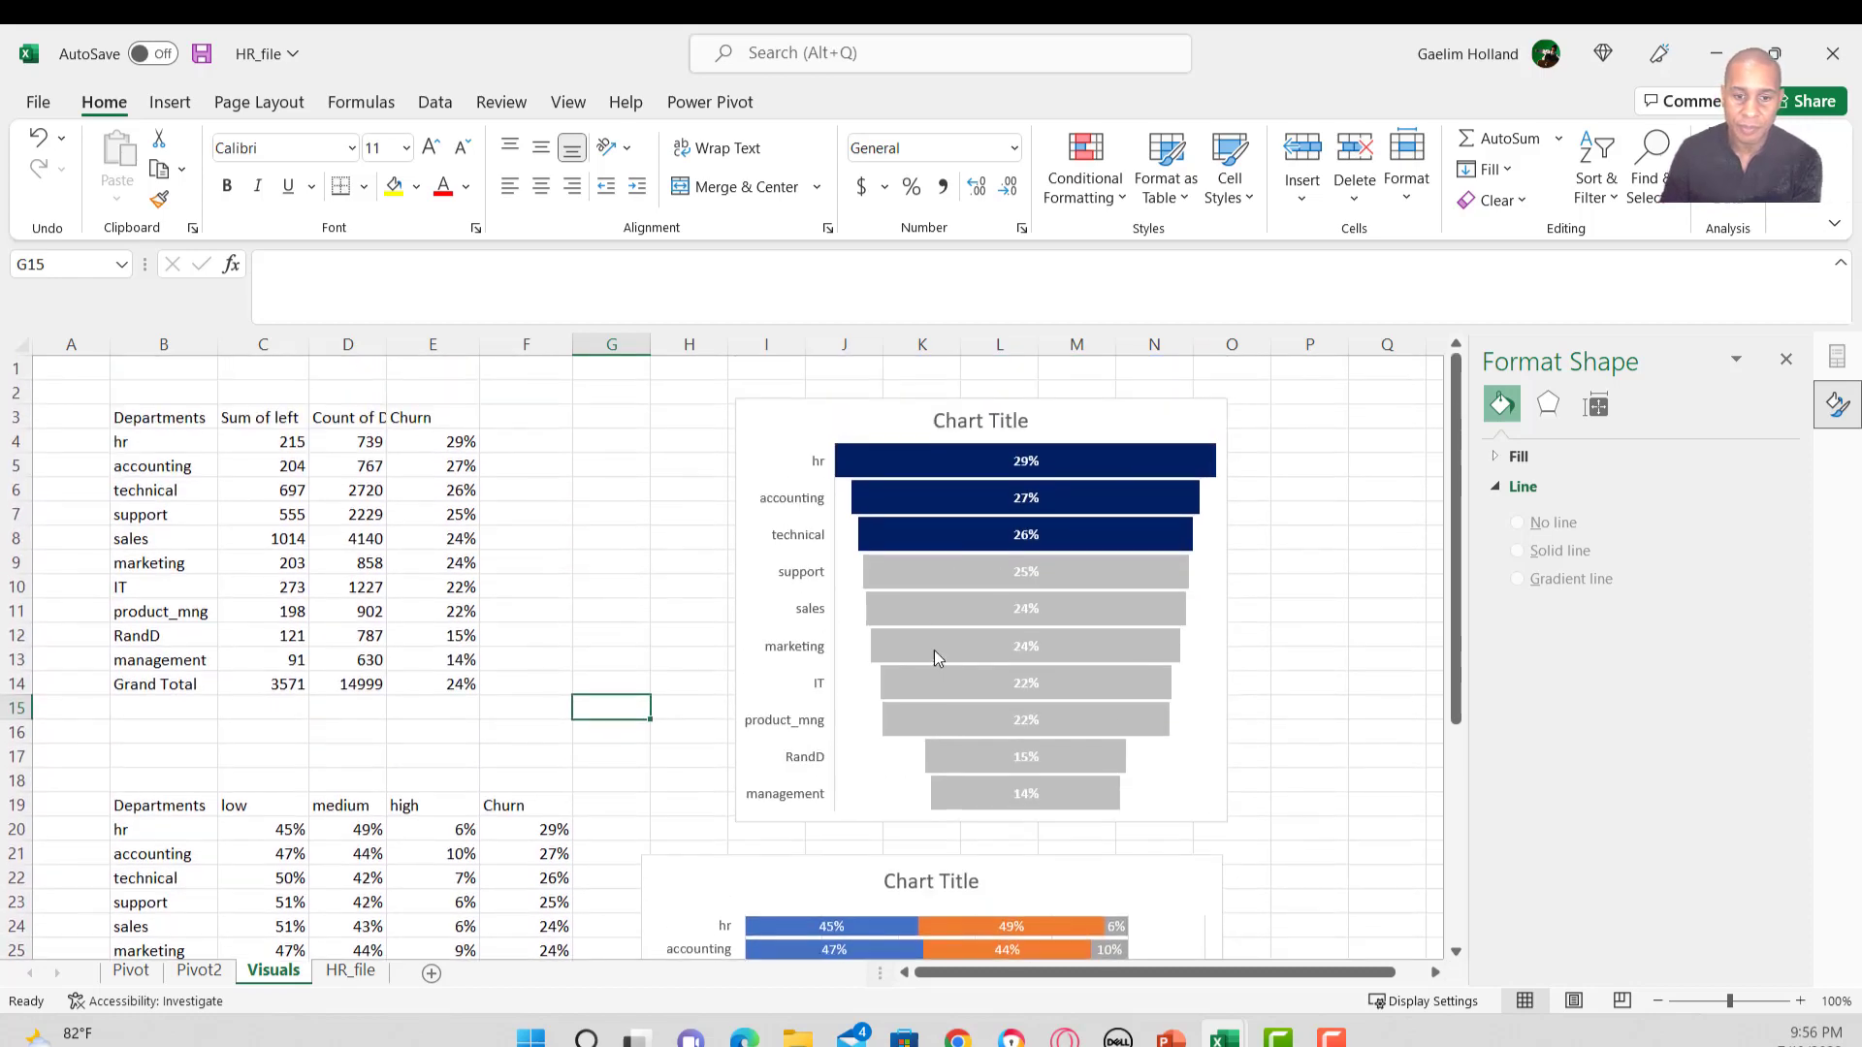
scroll(831, 864, "down", 1)
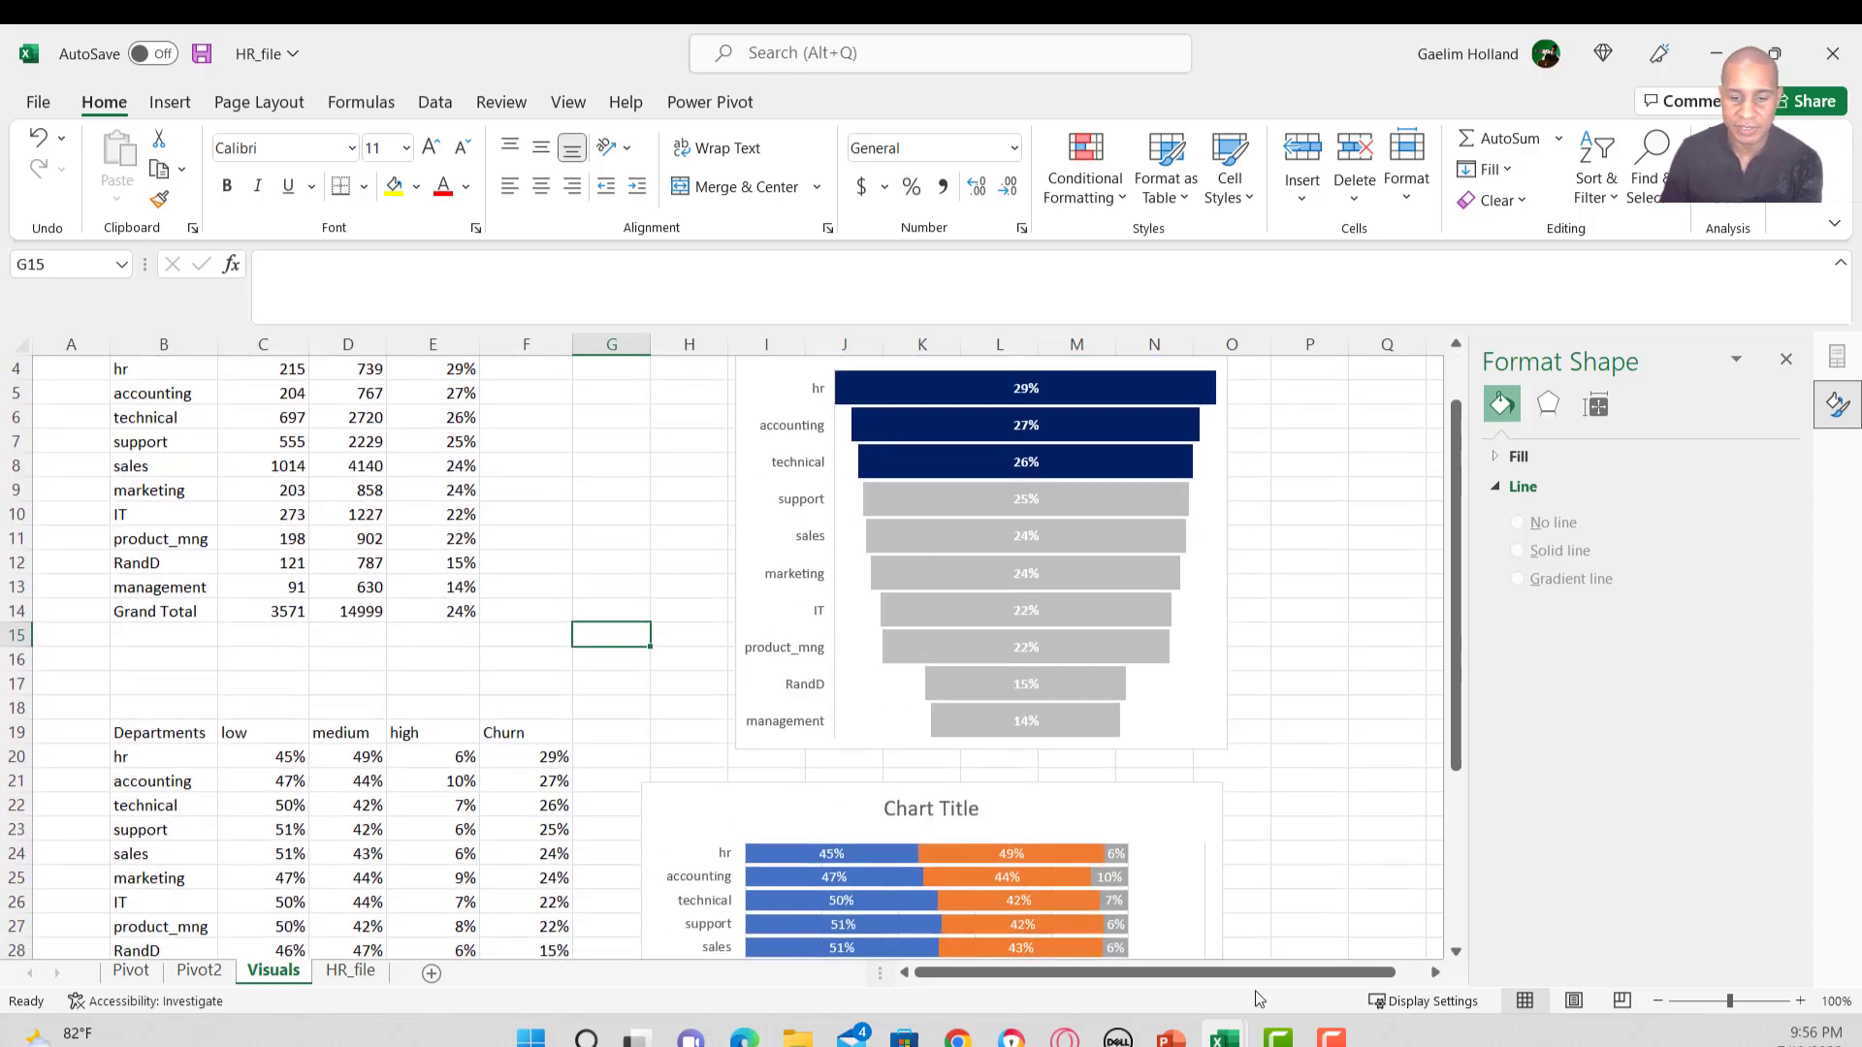
left_click(1713, 1004)
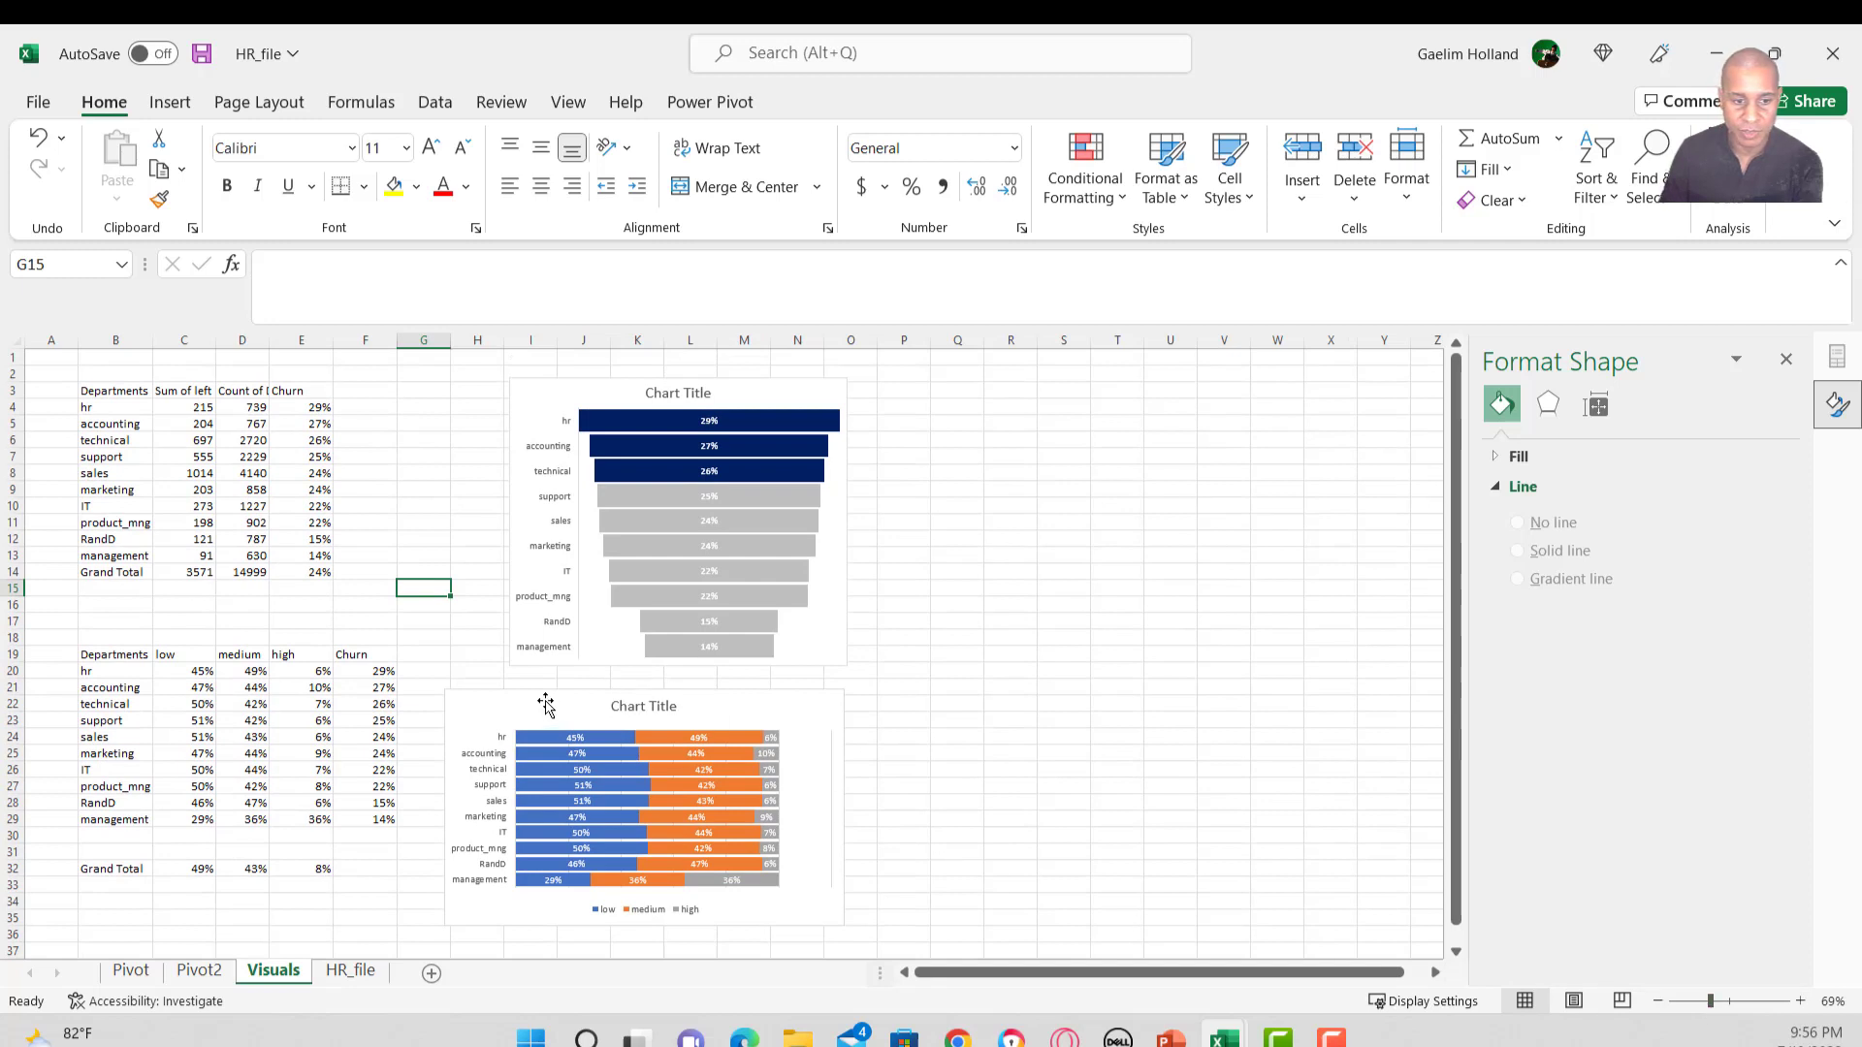
left_click_drag(615, 691, 956, 390)
left_click_drag(1256, 620, 1253, 663)
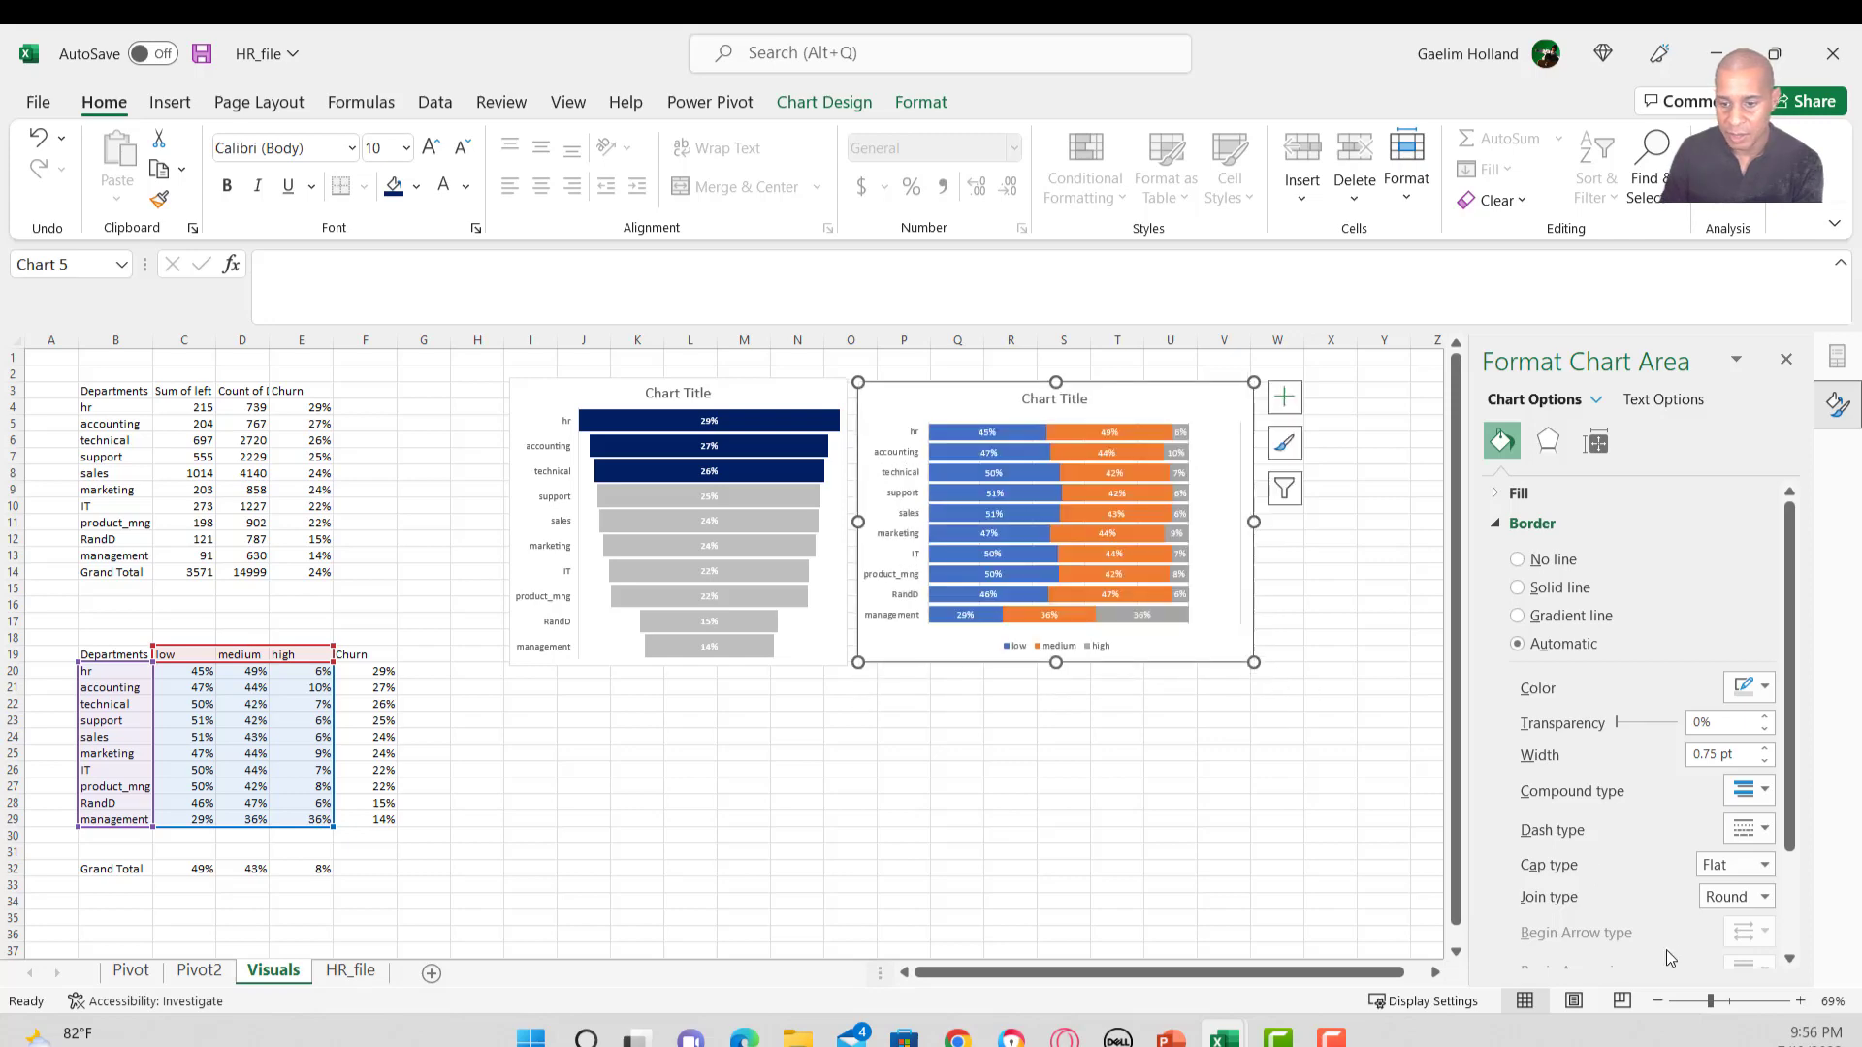
Place the legend of the stacked bar chart at the top, between its title and the bars.
left_click(1702, 1004)
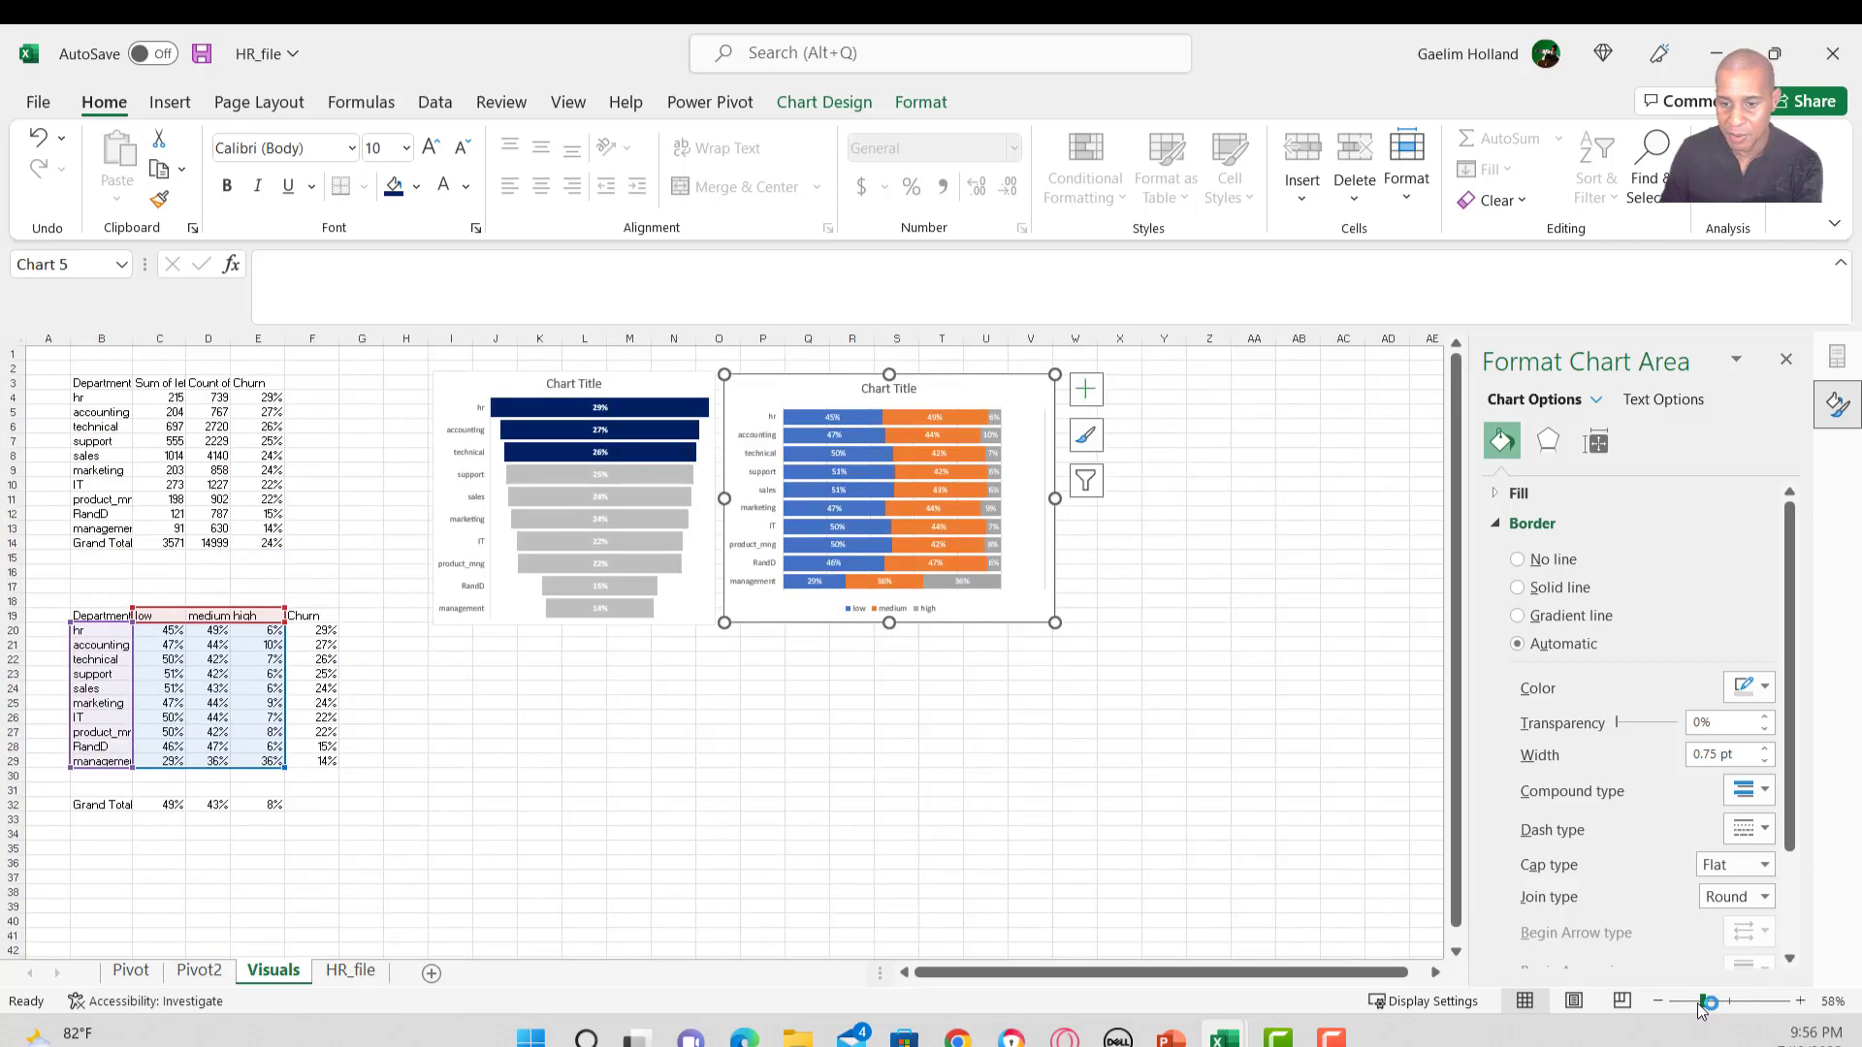
left_click_drag(1698, 1003, 1743, 1003)
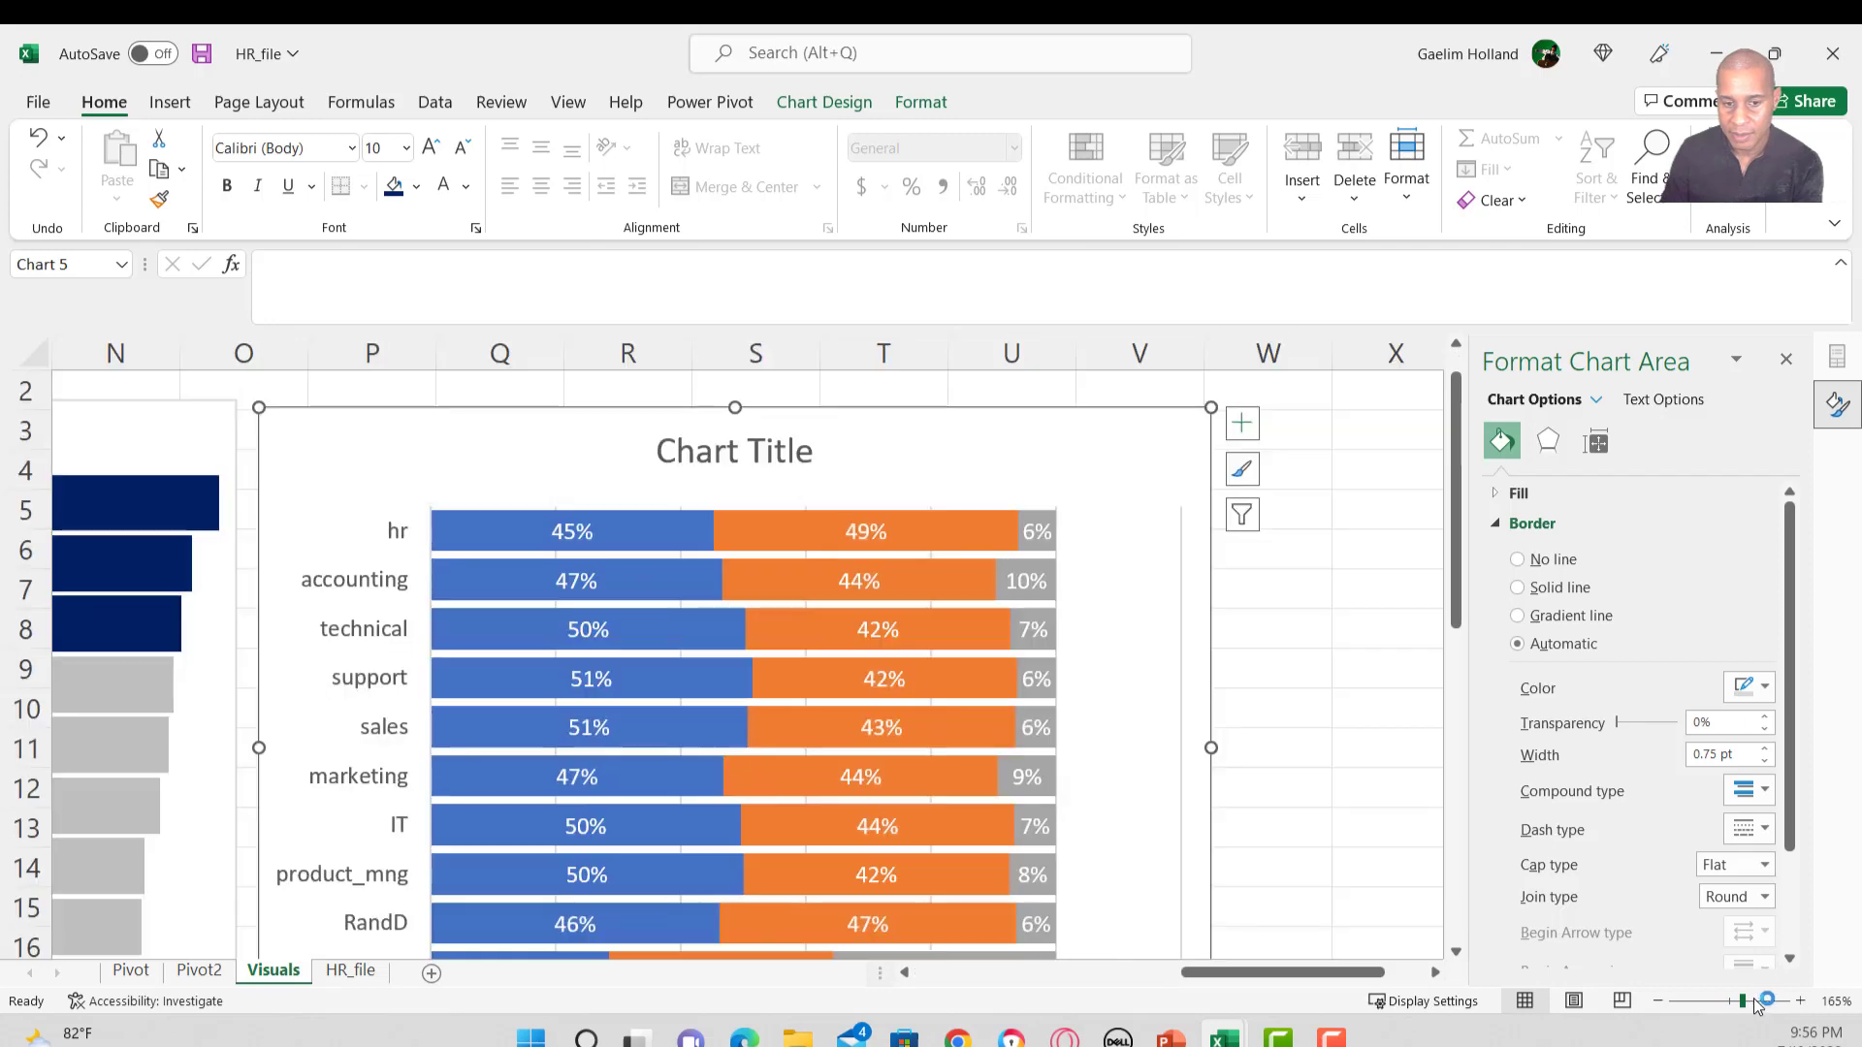
scroll(1637, 970, "down", 3)
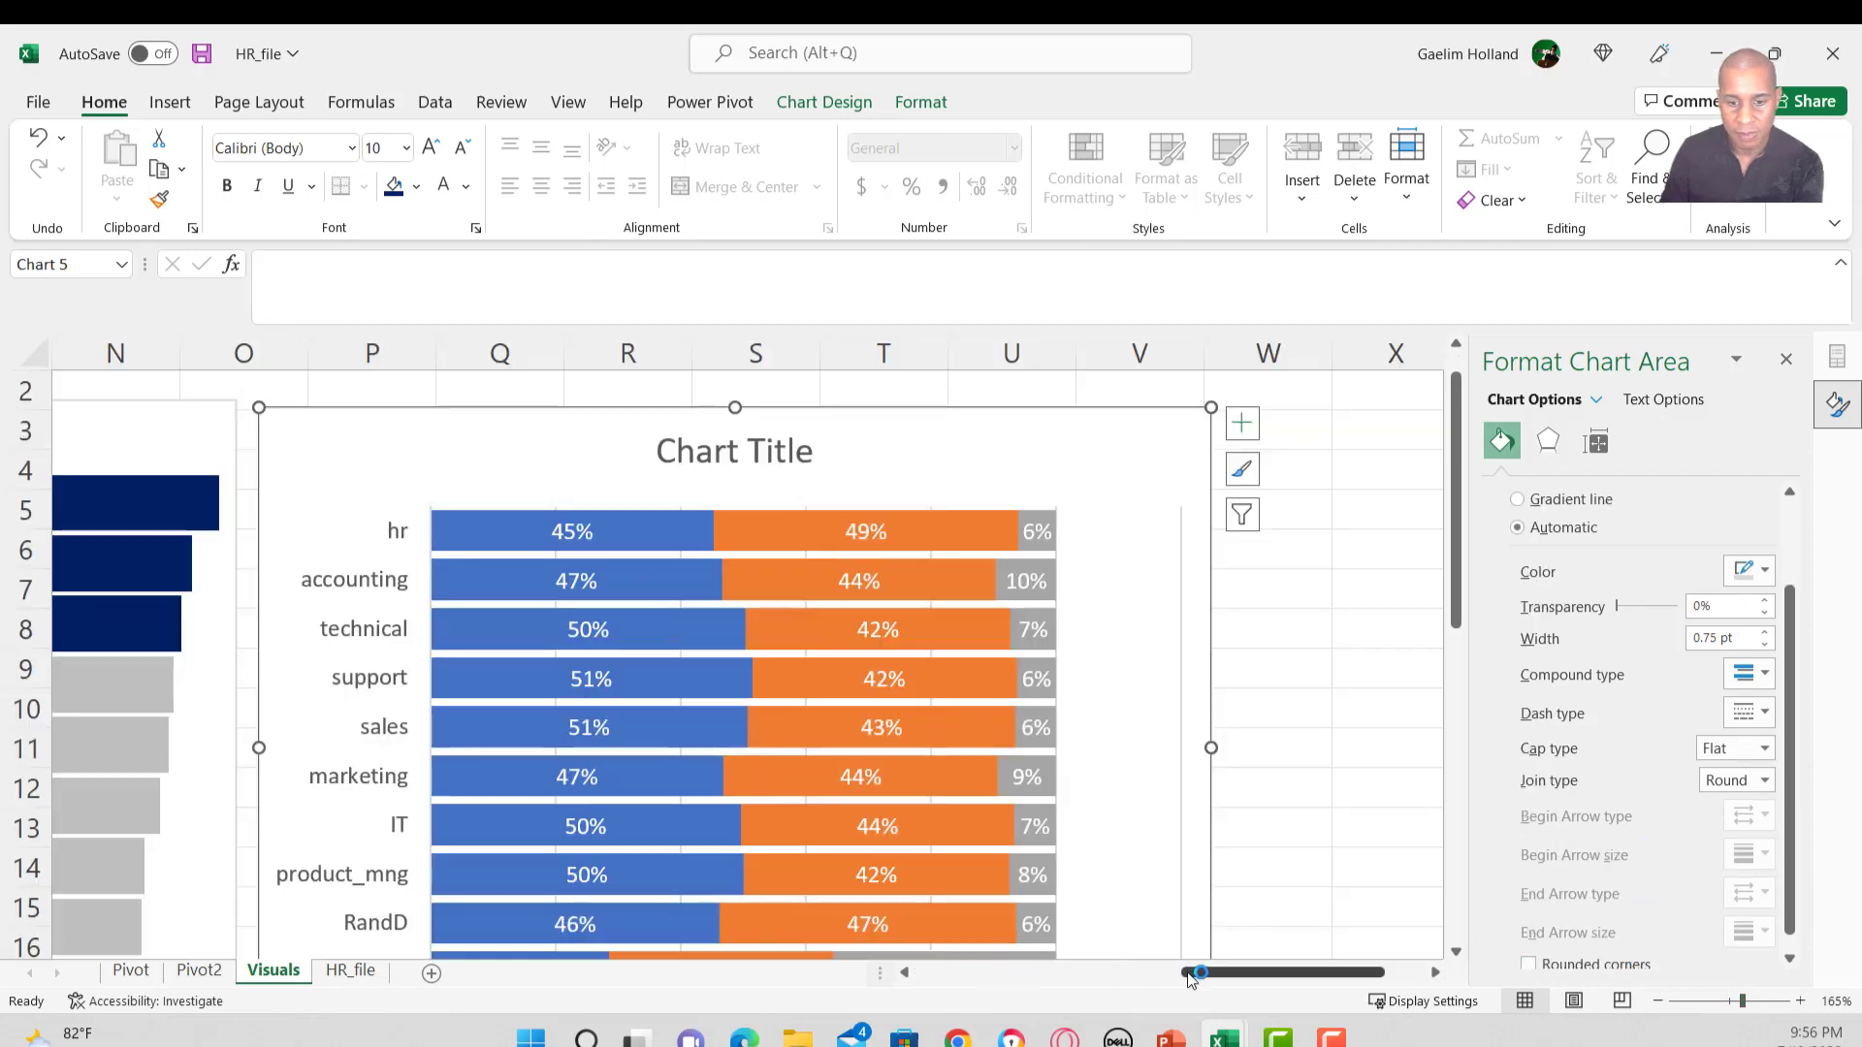
left_click_drag(1191, 980, 1146, 980)
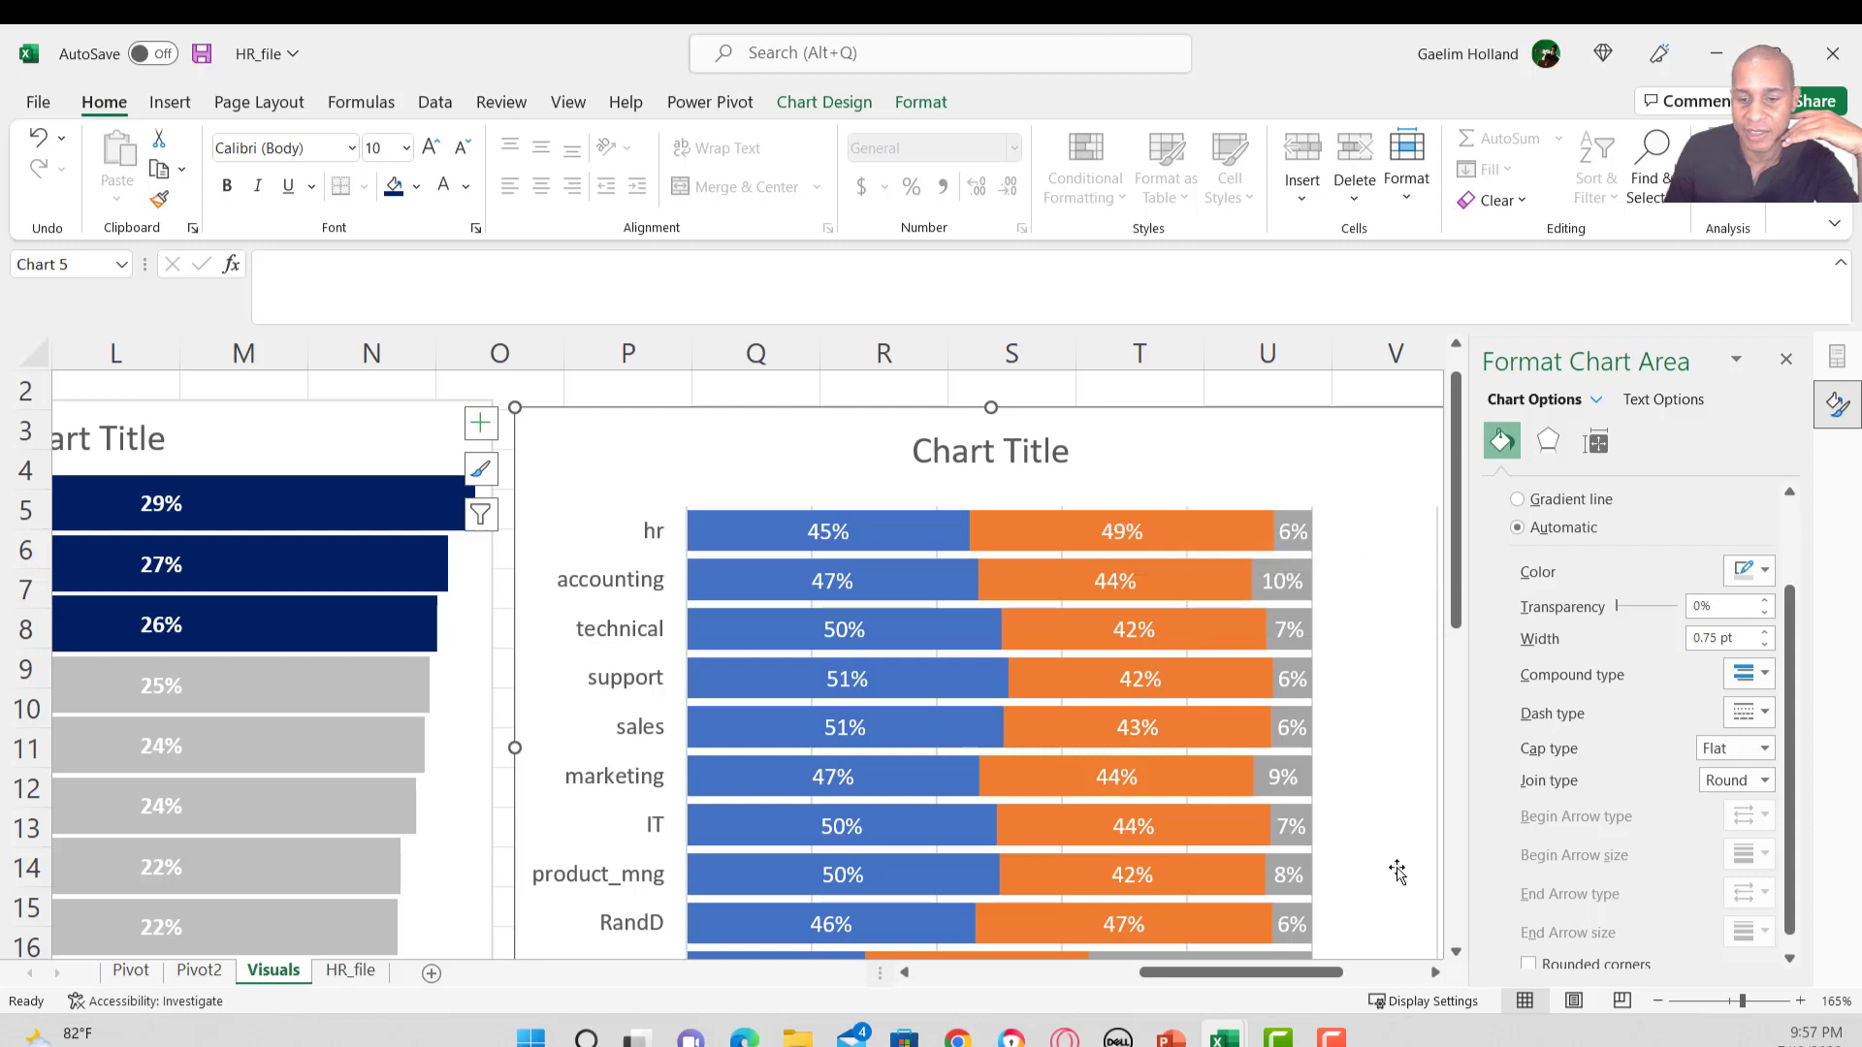
left_click(1722, 1009)
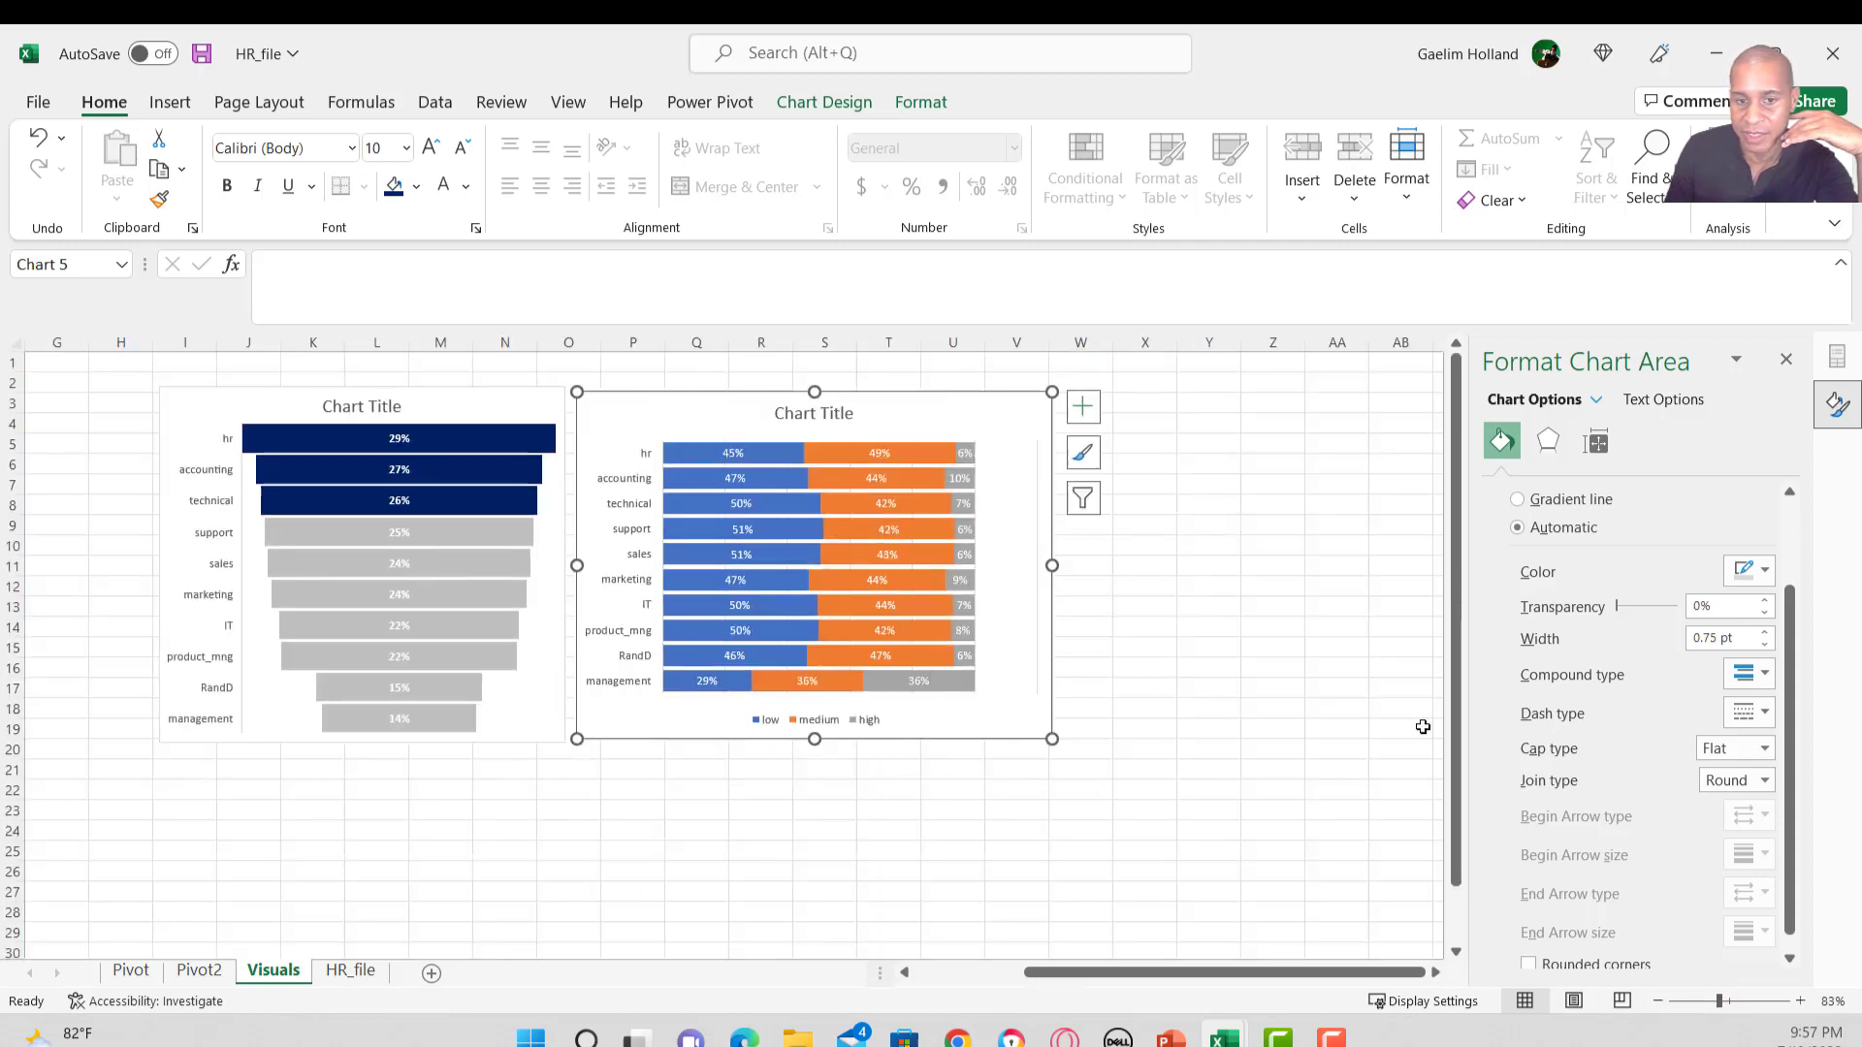
left_click(1081, 424)
left_click(999, 416)
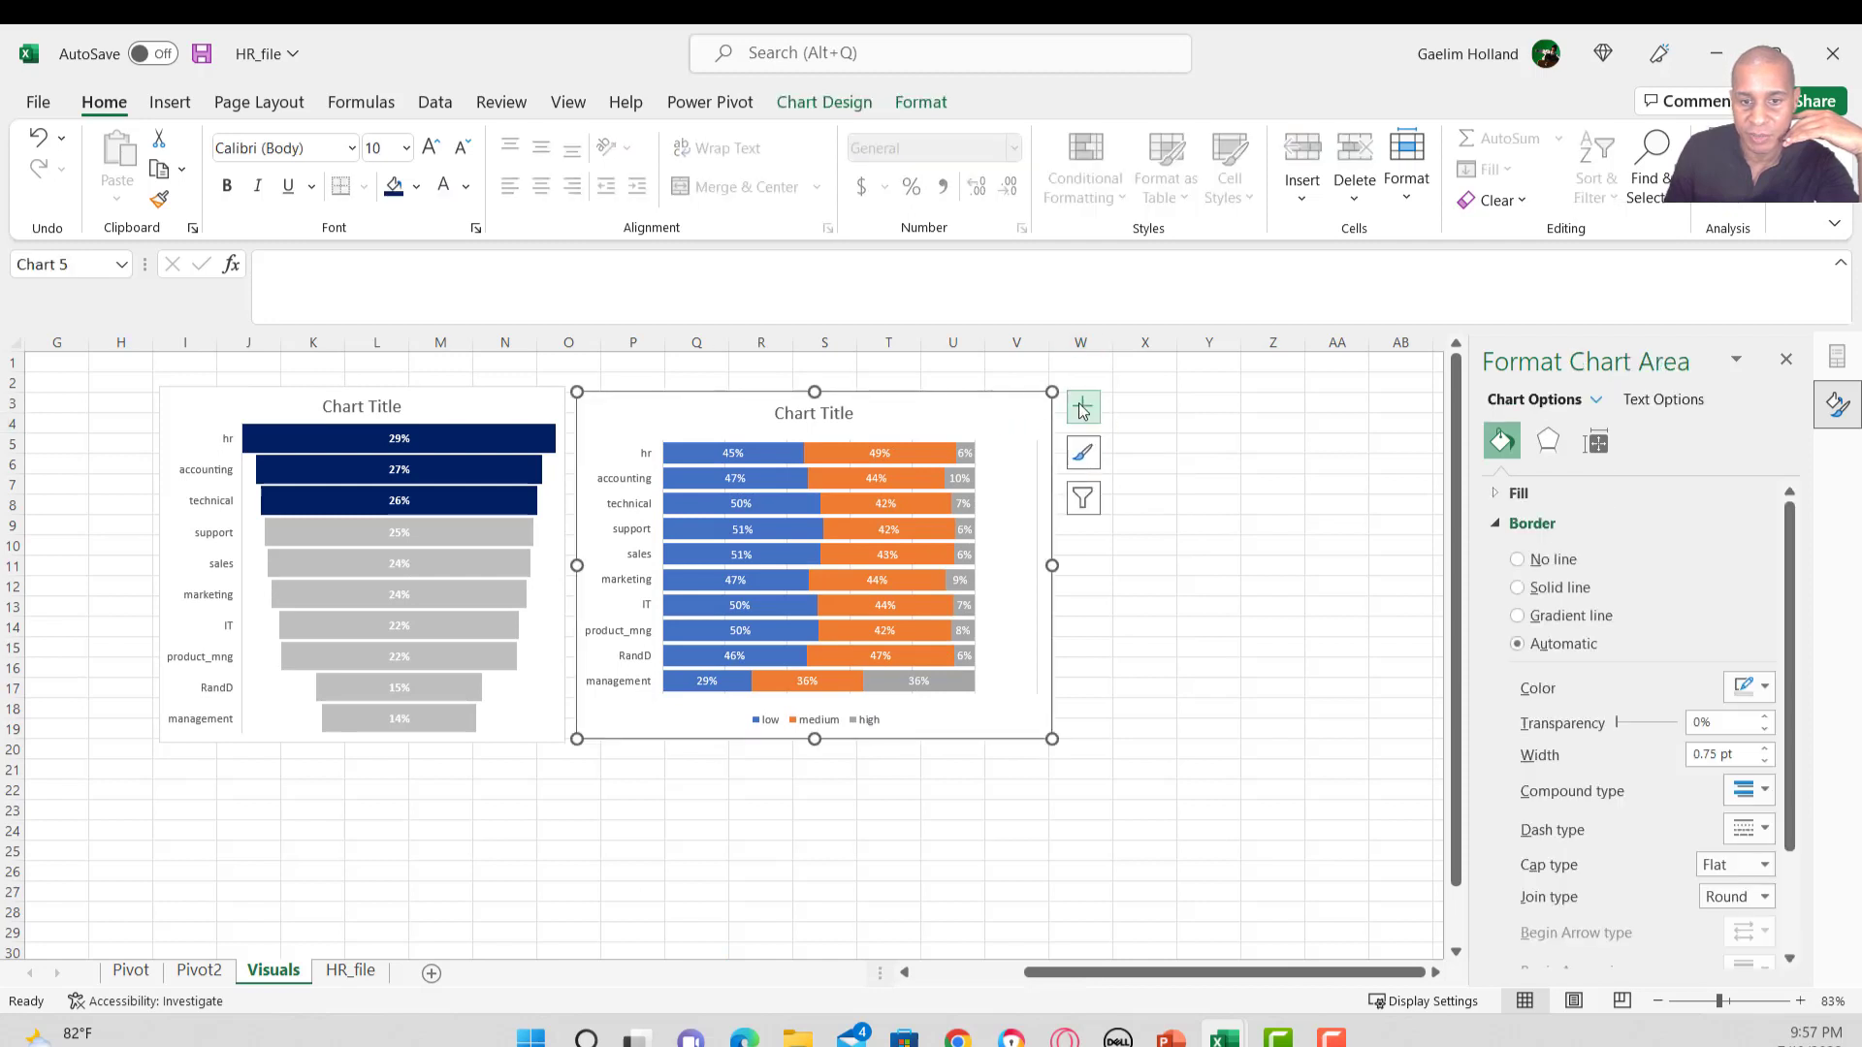
left_click(1083, 405)
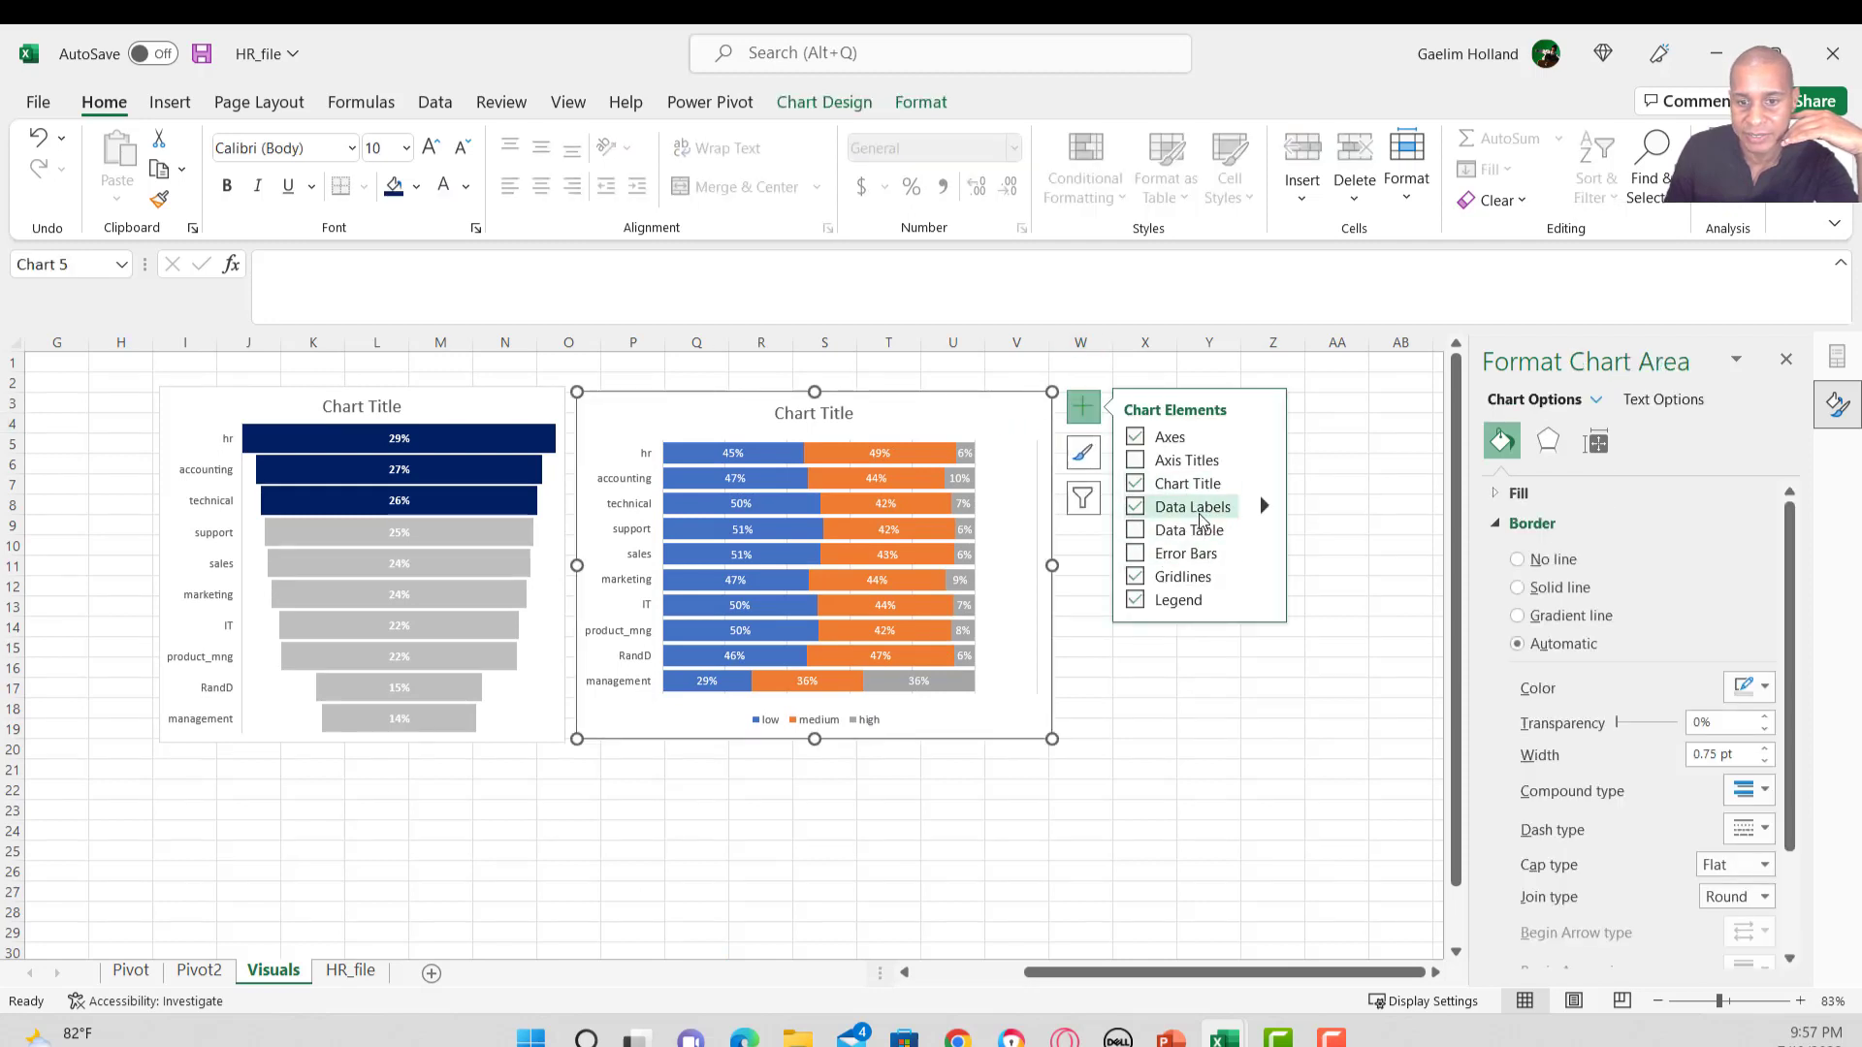
left_click(1265, 603)
left_click(1319, 632)
left_click(1094, 768)
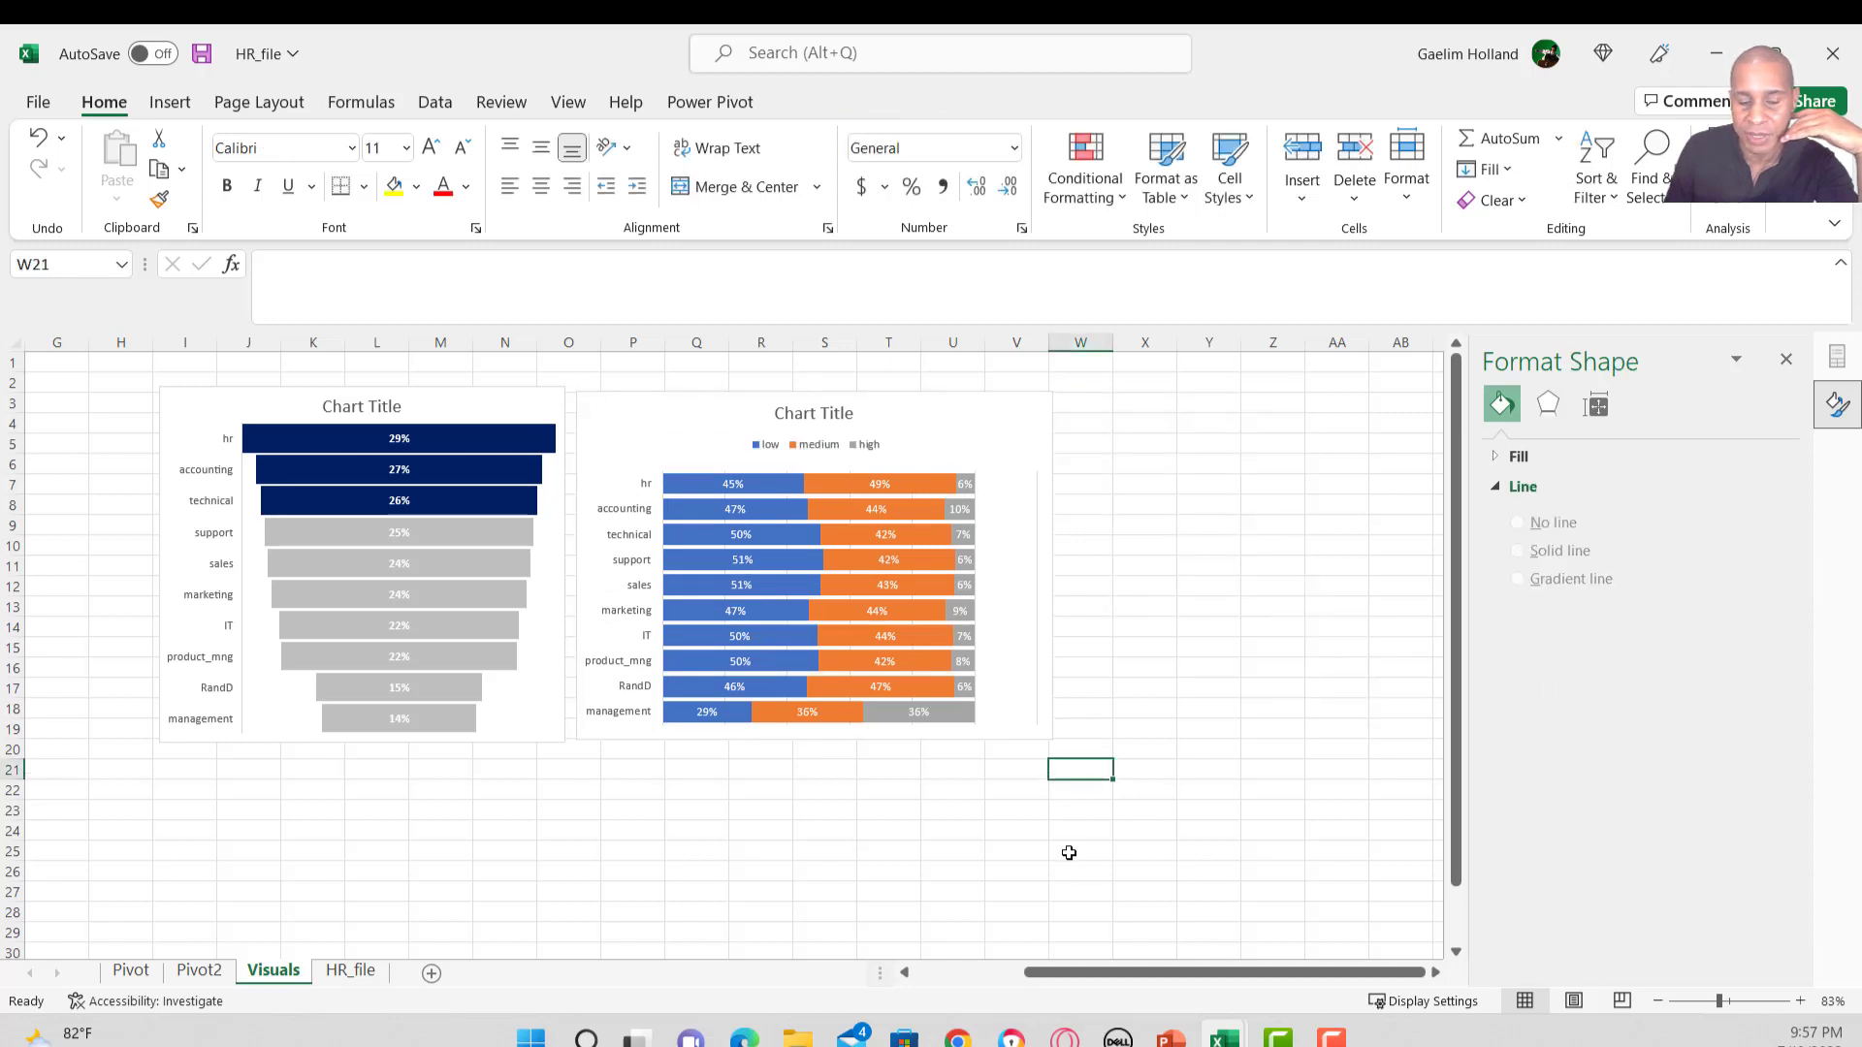
Examine the low, medium and high salary shares per department in the enlarged stacked bar chart.
left_click_drag(1719, 1001, 1755, 1007)
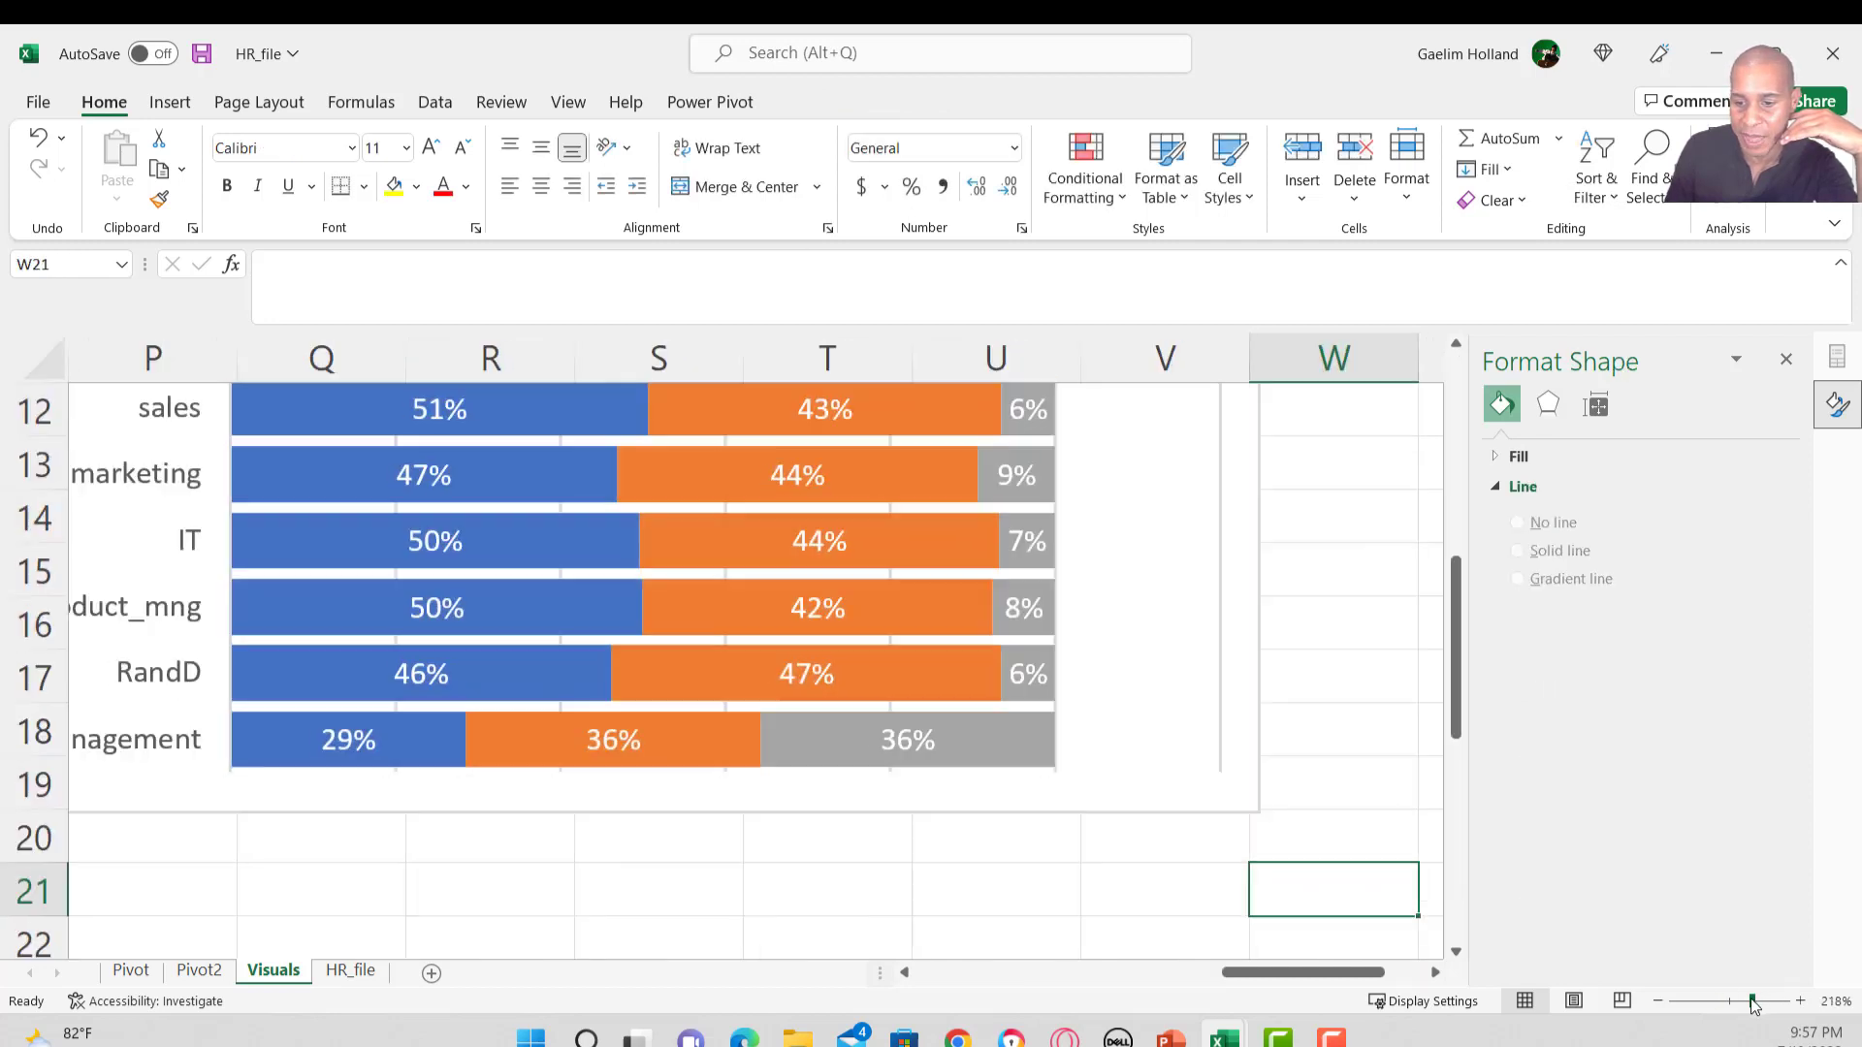
scroll(802, 869, "up", 3)
scroll(1007, 952, "down", 1)
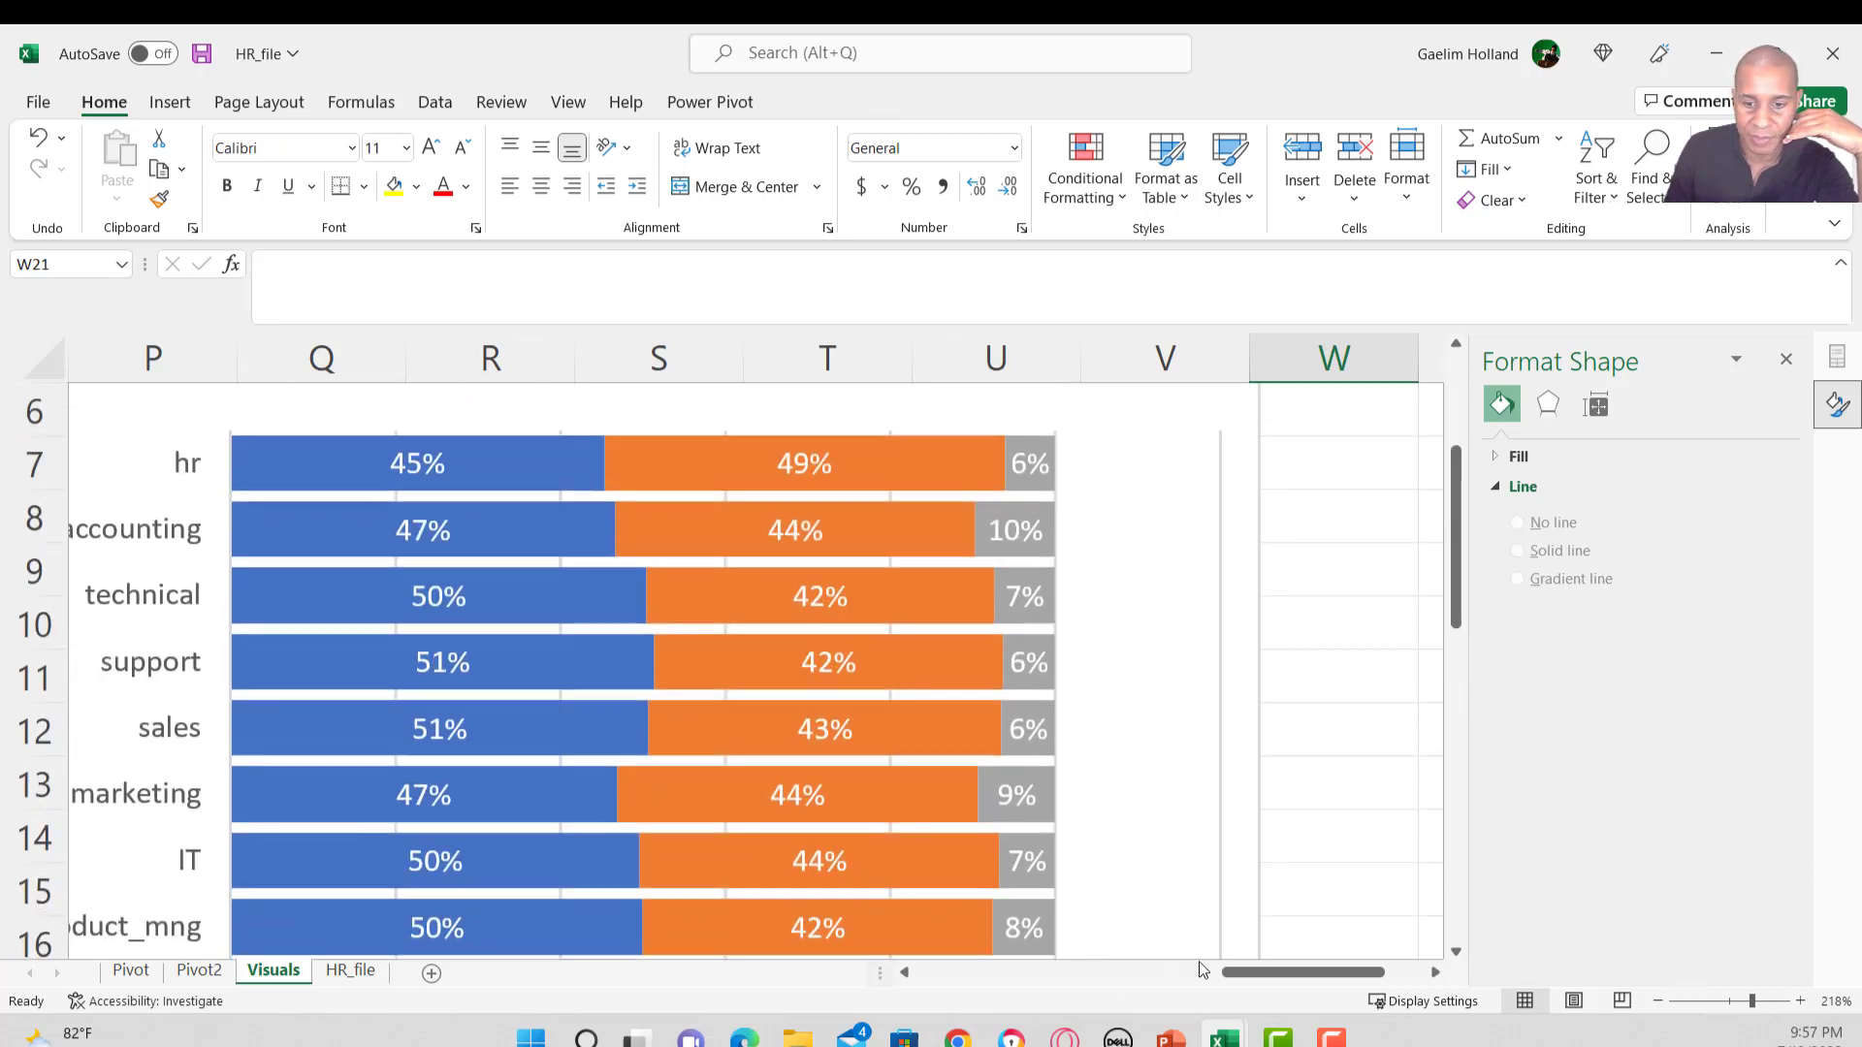
left_click_drag(1243, 977, 1202, 979)
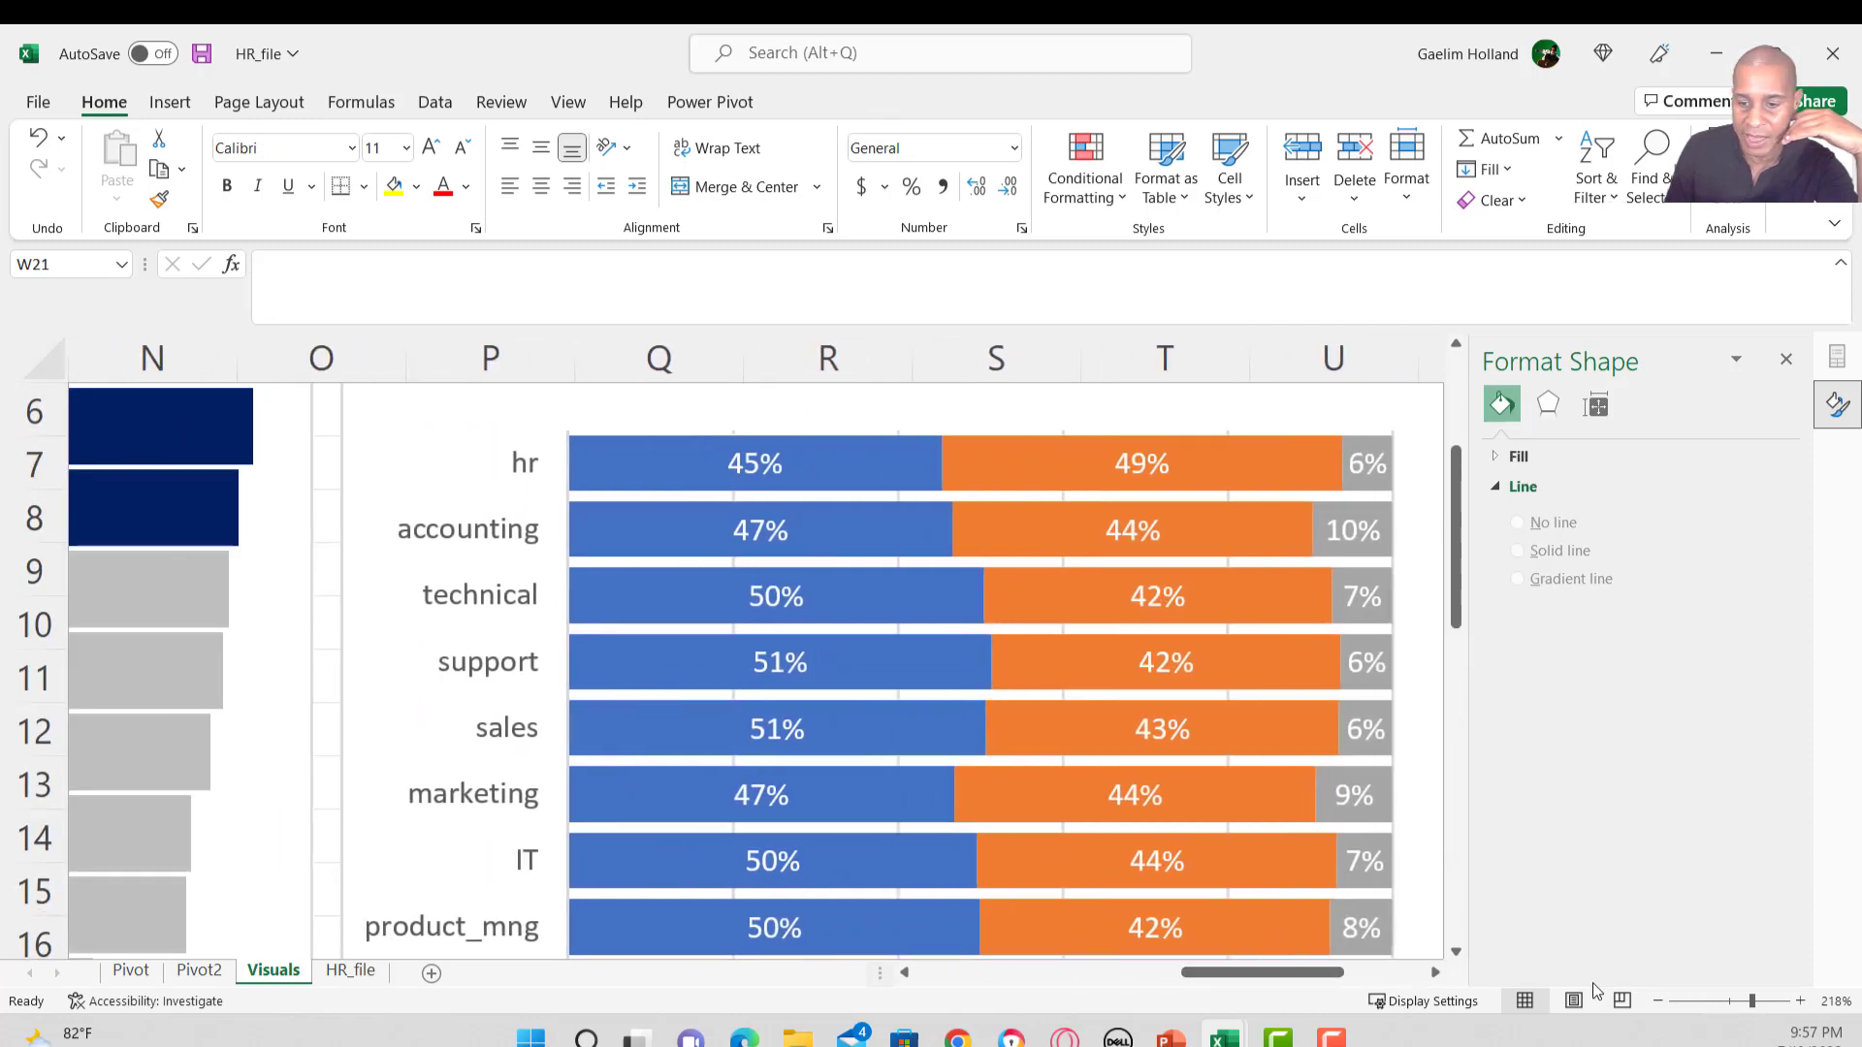
Examine the low, medium and high series of the departments' stacked bar chart on the Visuals sheet.
left_click(1731, 1003)
scroll(902, 869, "down", 1)
scroll(776, 797, "up", 1)
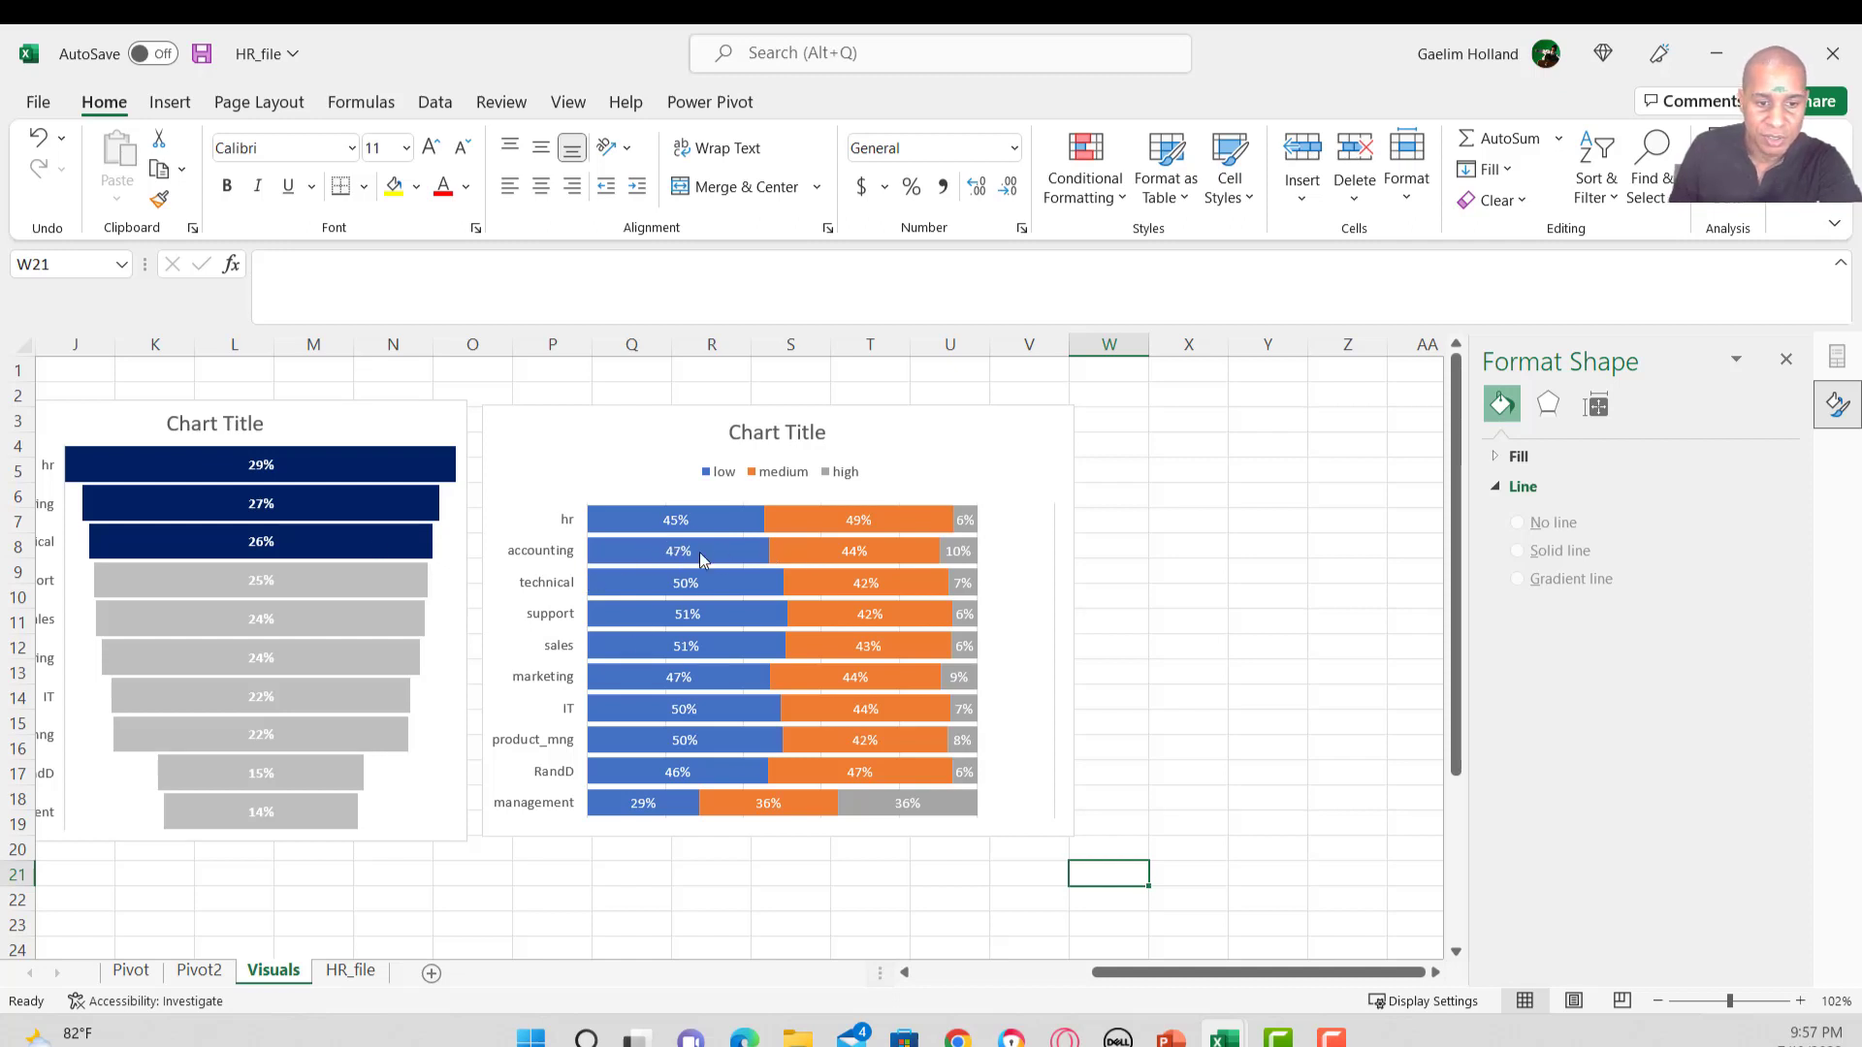
left_click(960, 551)
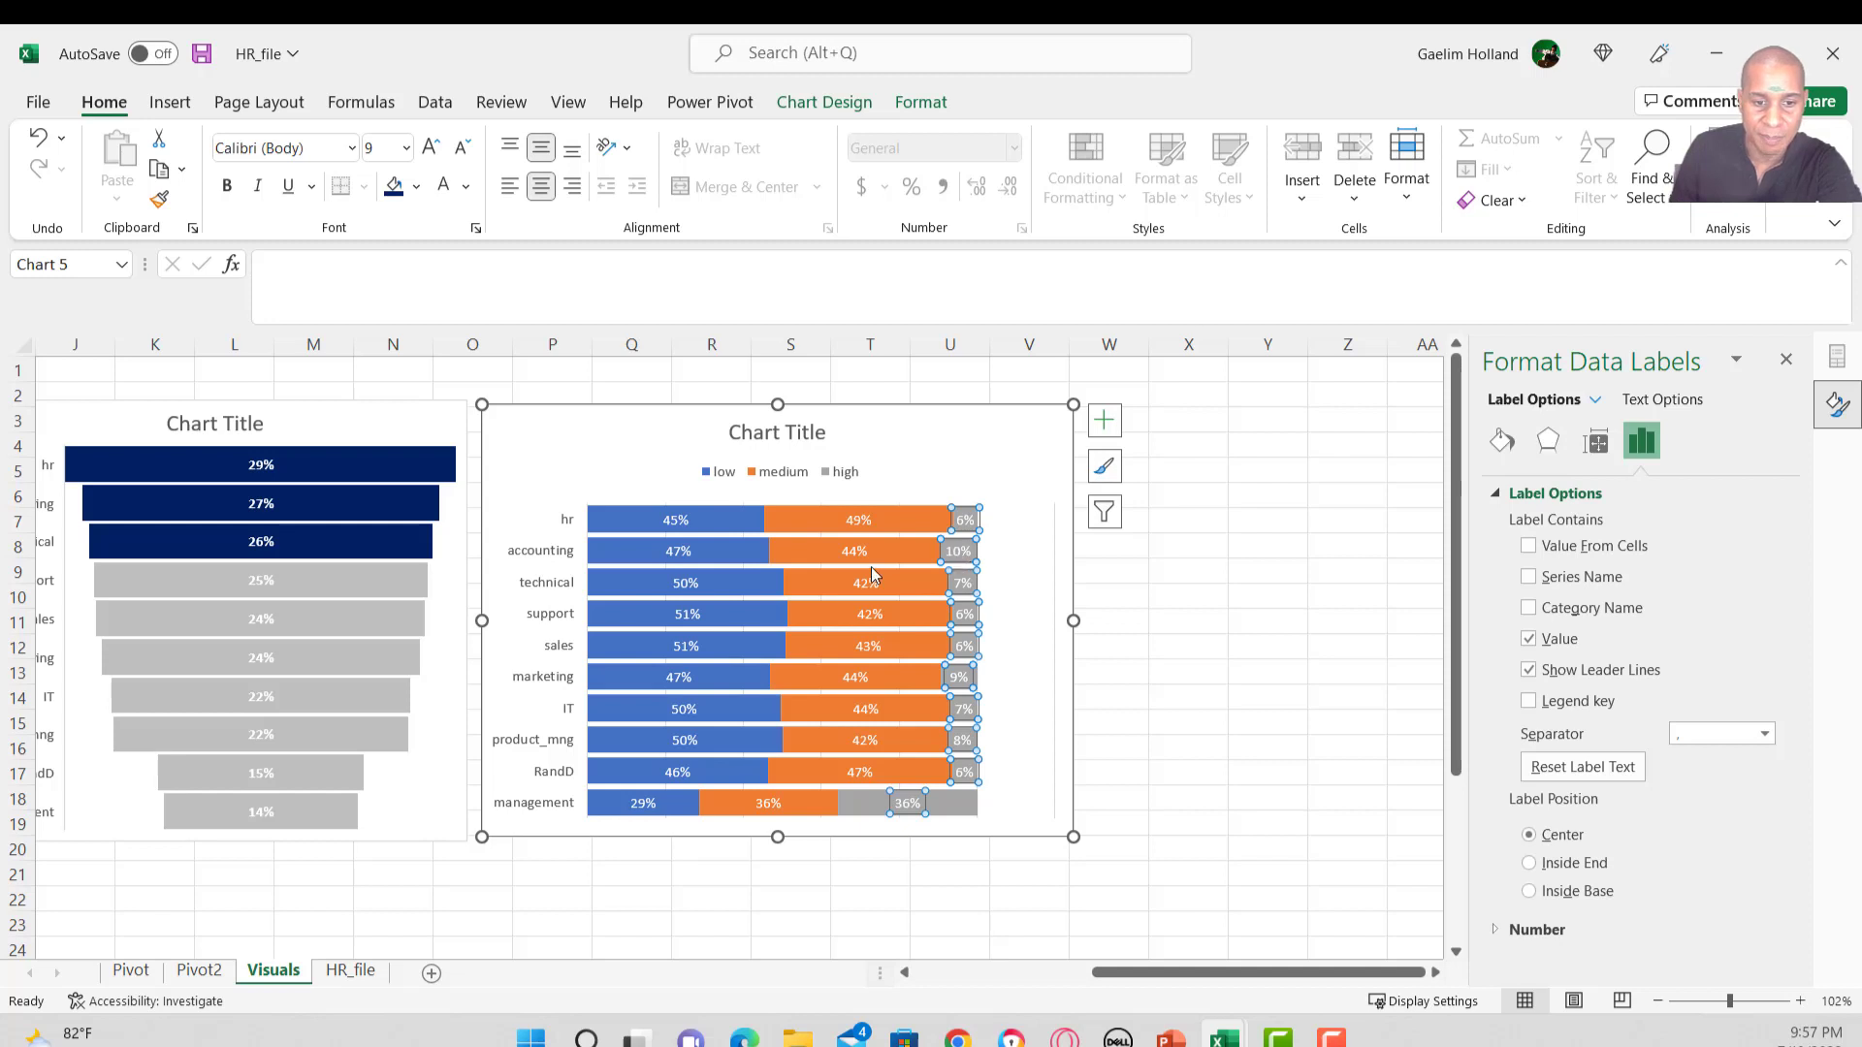
left_click(731, 555)
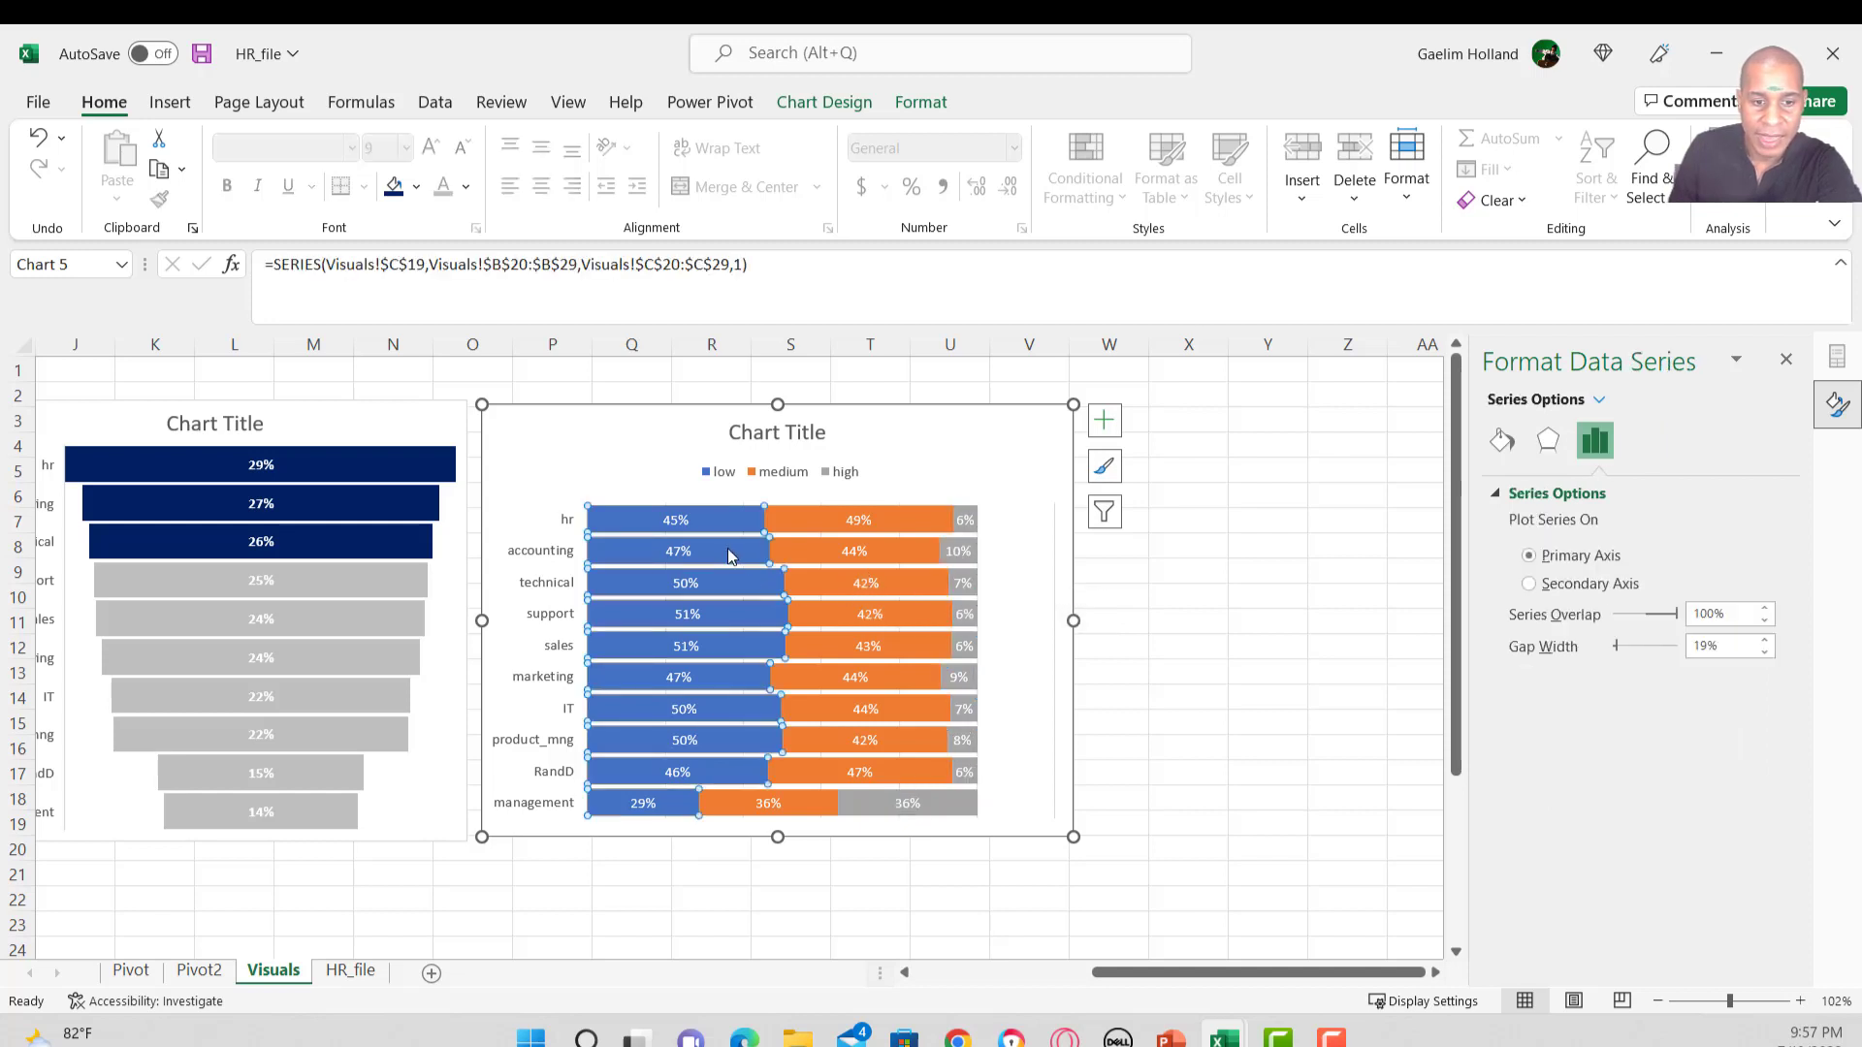
left_click(822, 549)
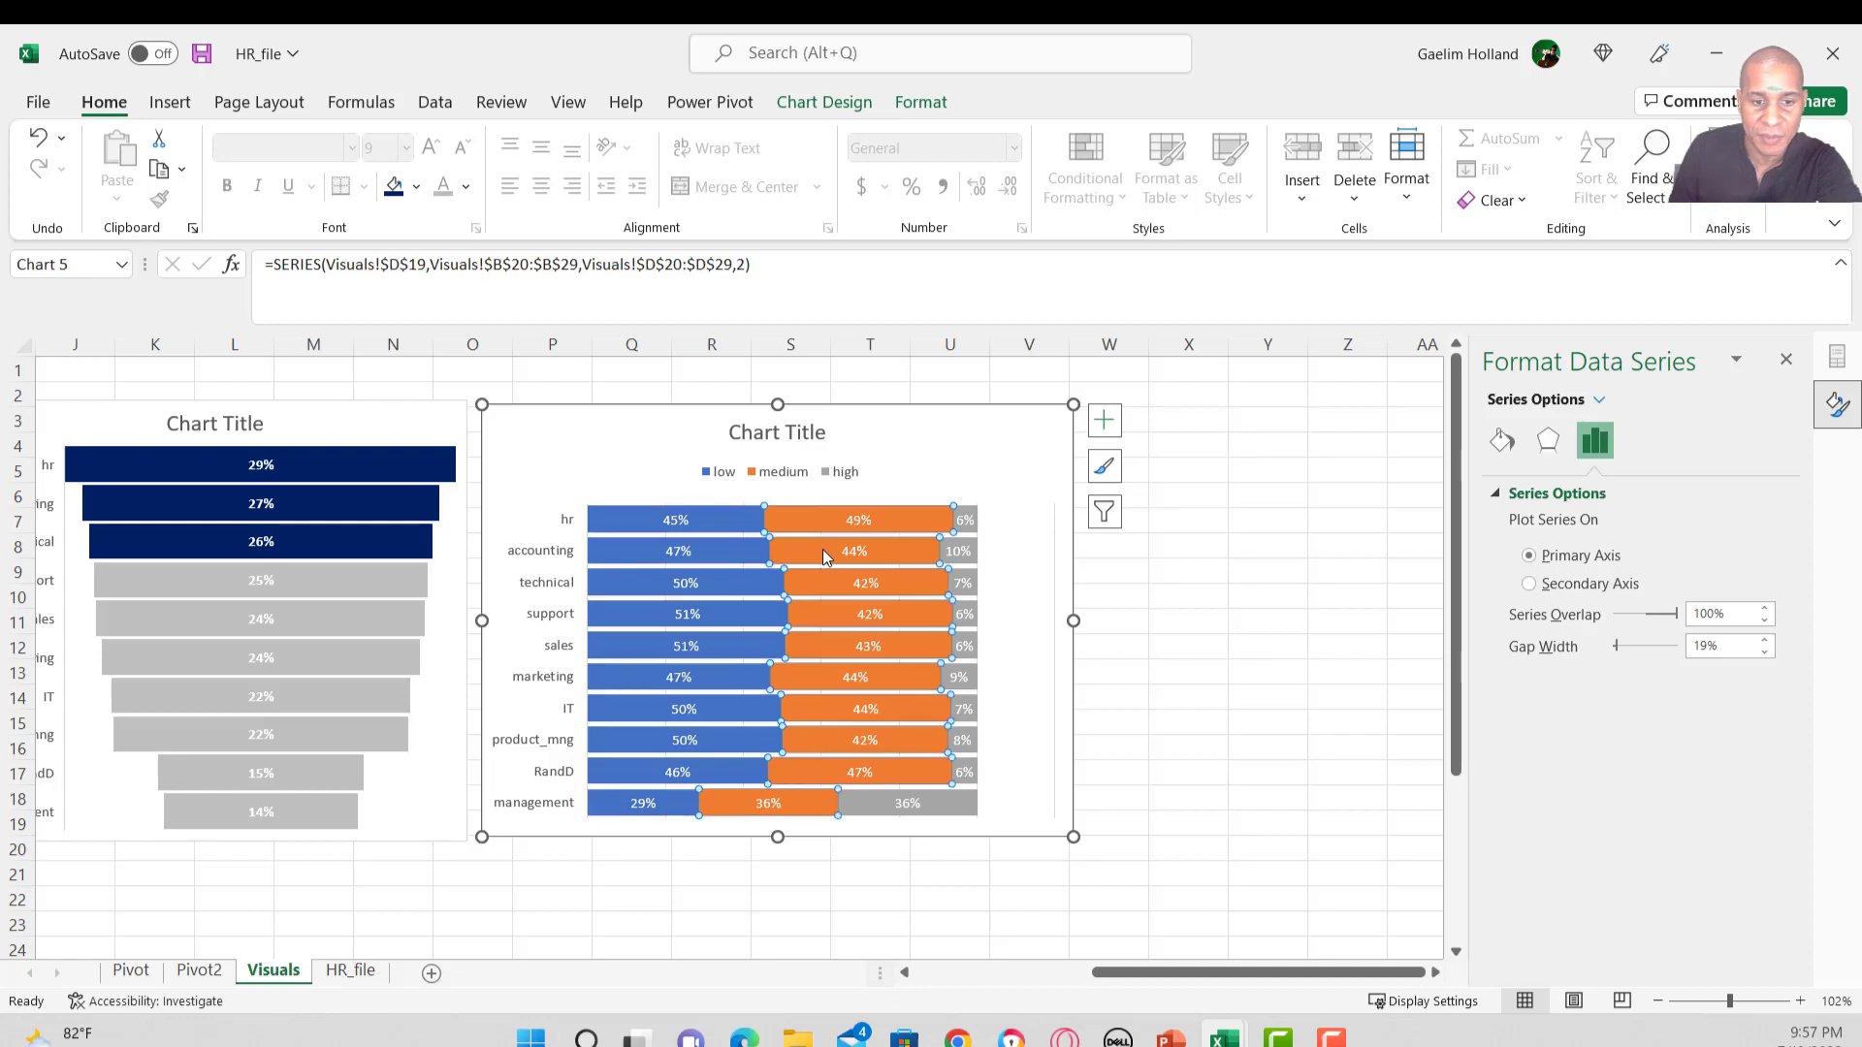
left_click(700, 560)
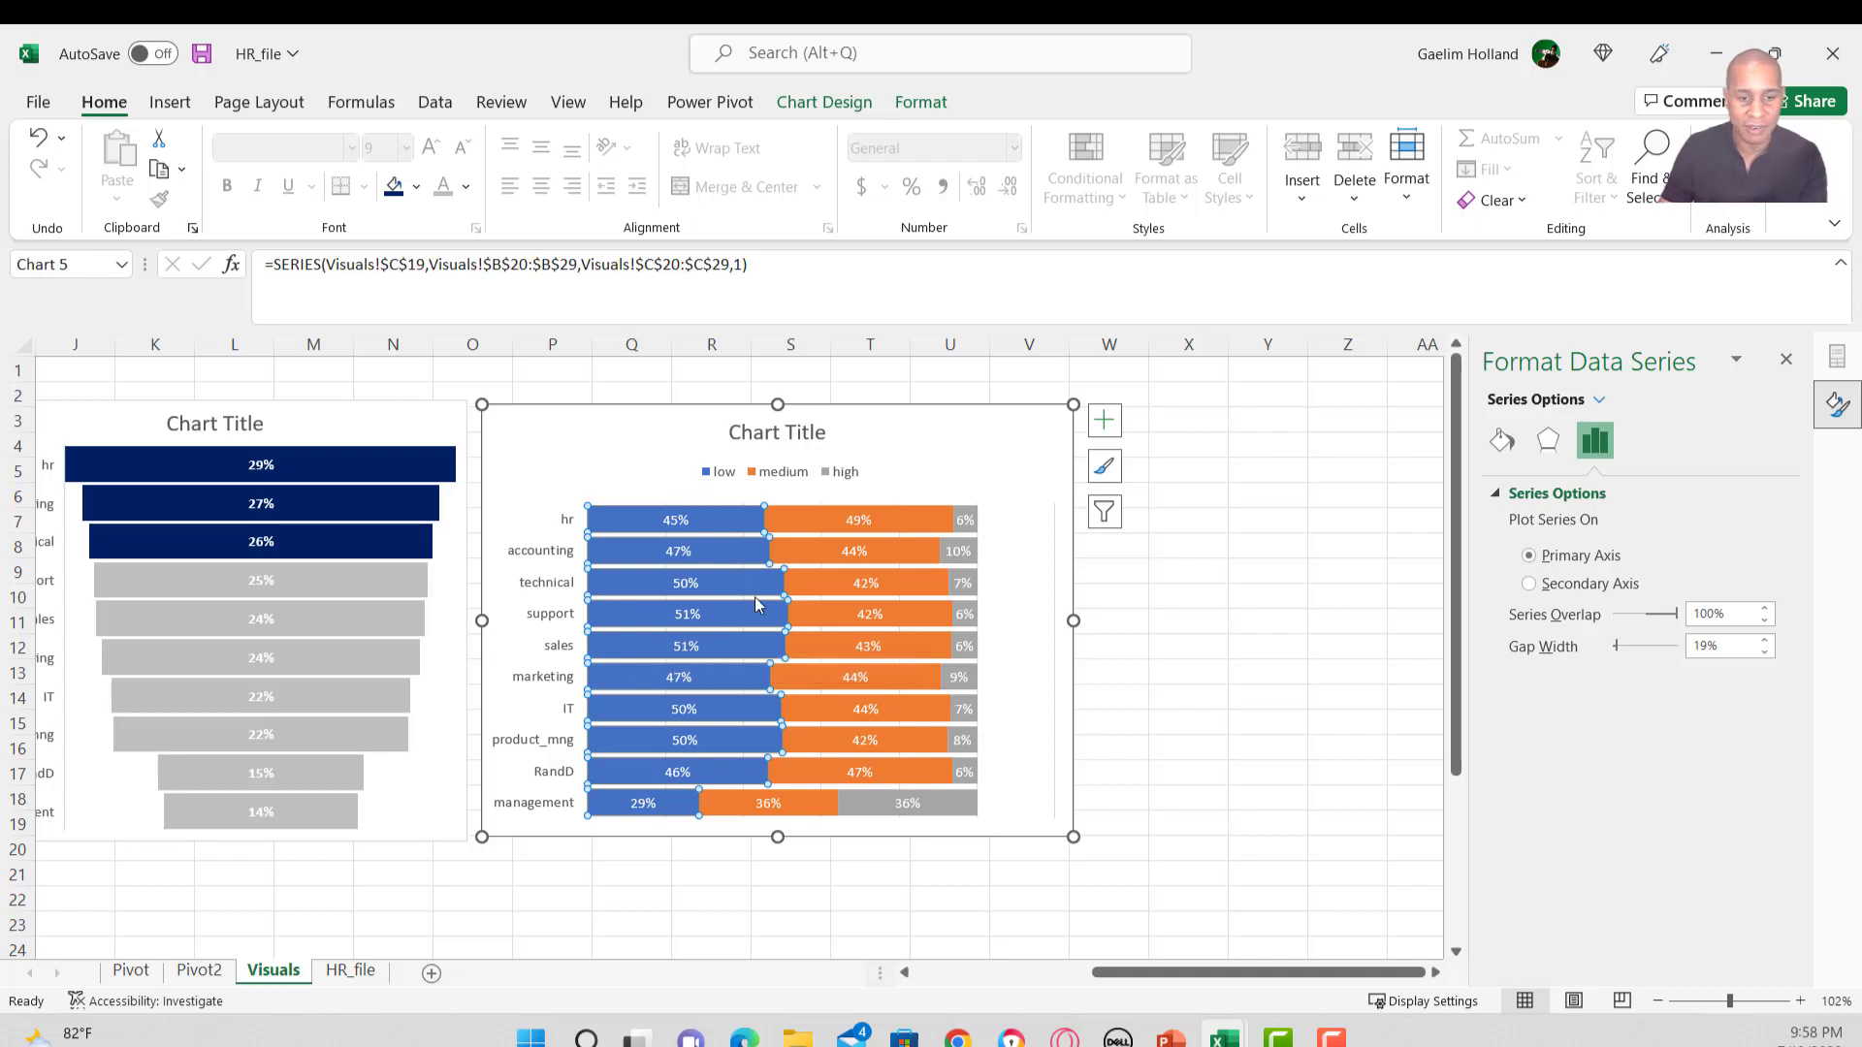
left_click(812, 793)
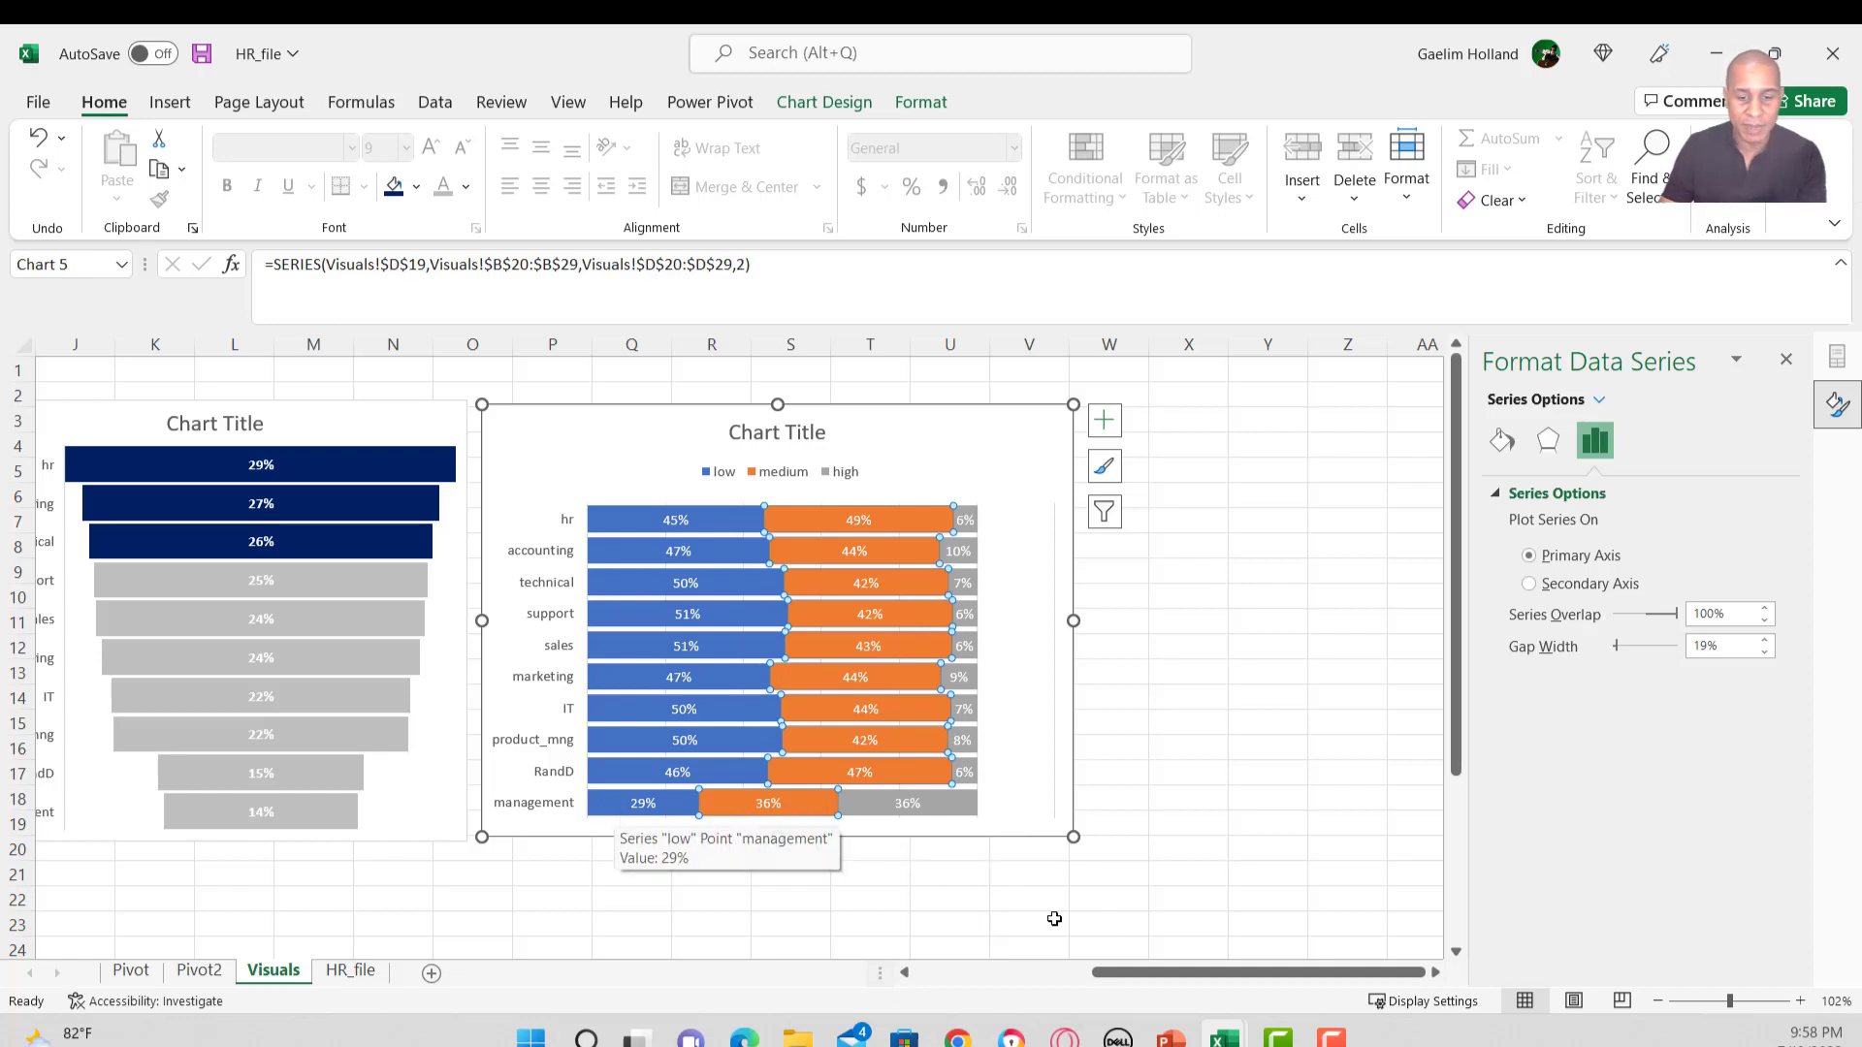
Insert a 2-D pie chart from the Departments and Count of Departments columns, rows 3 to 13, without the Grand Total.
left_click_drag(1120, 975, 1065, 975)
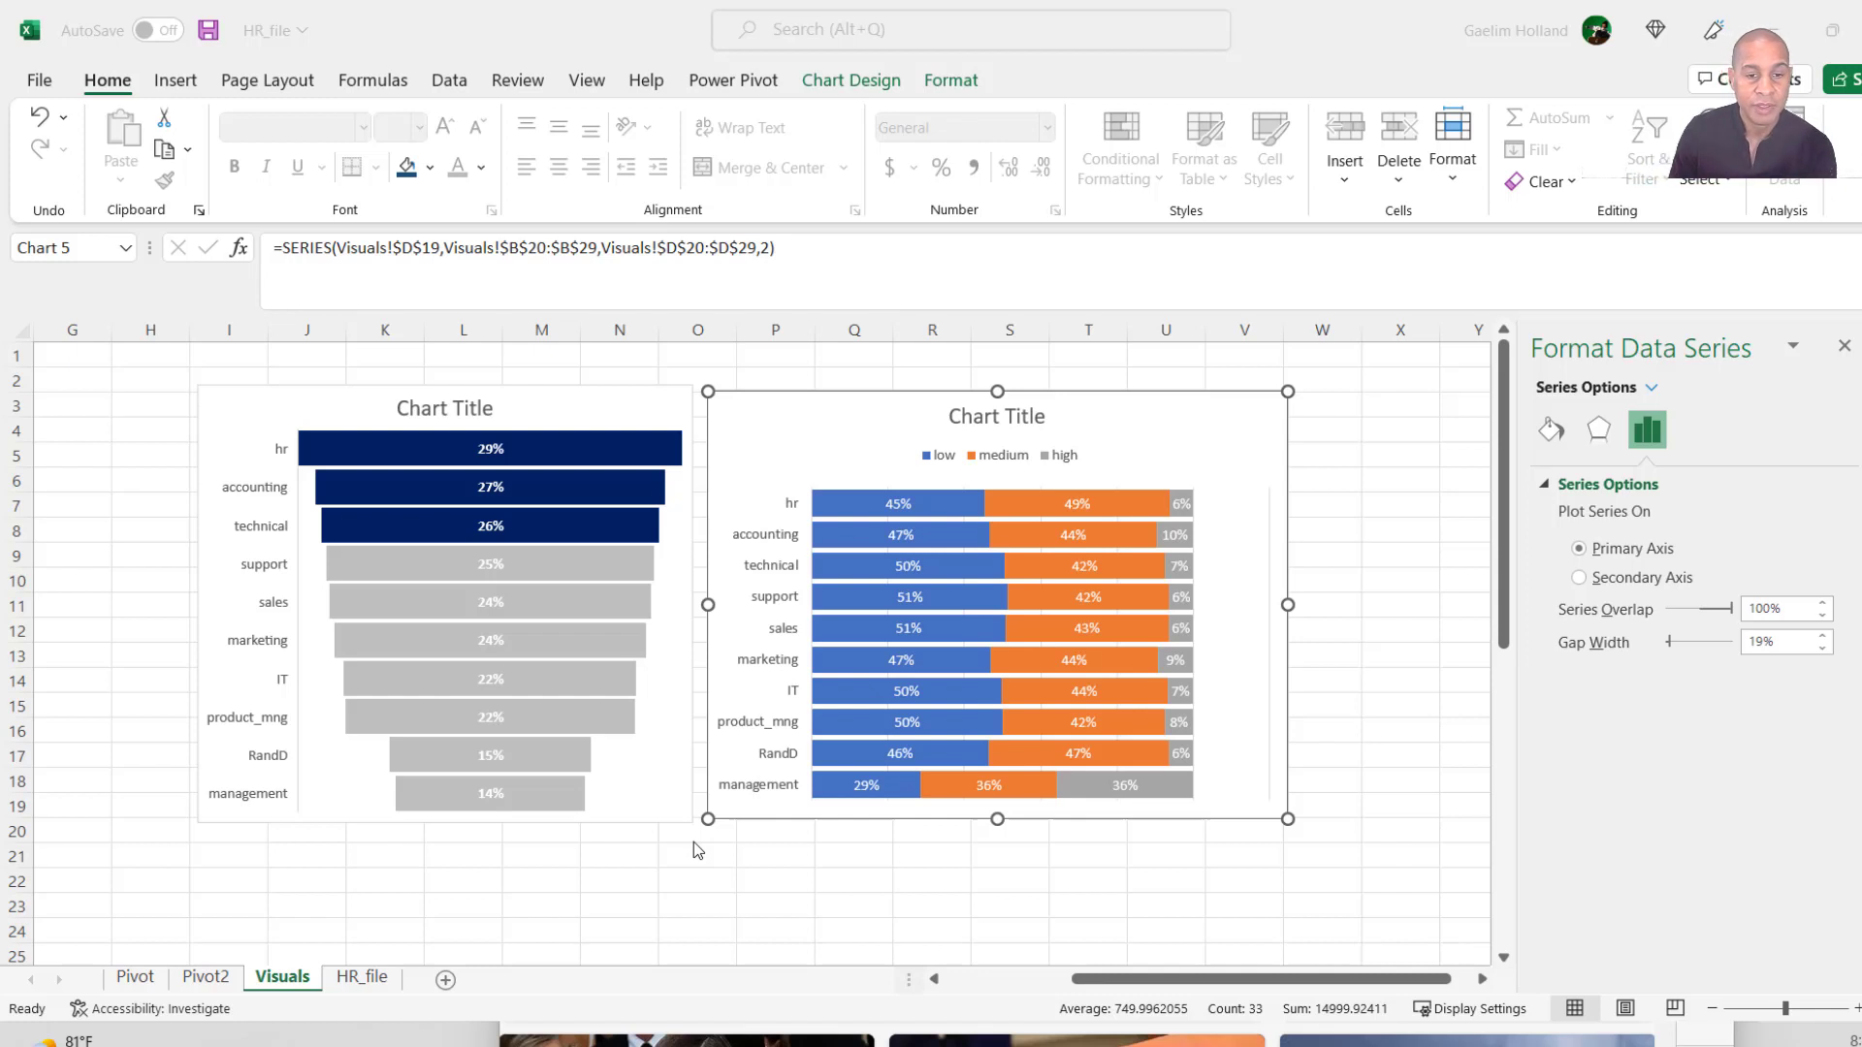
left_click_drag(1078, 978, 902, 975)
left_click(1045, 956)
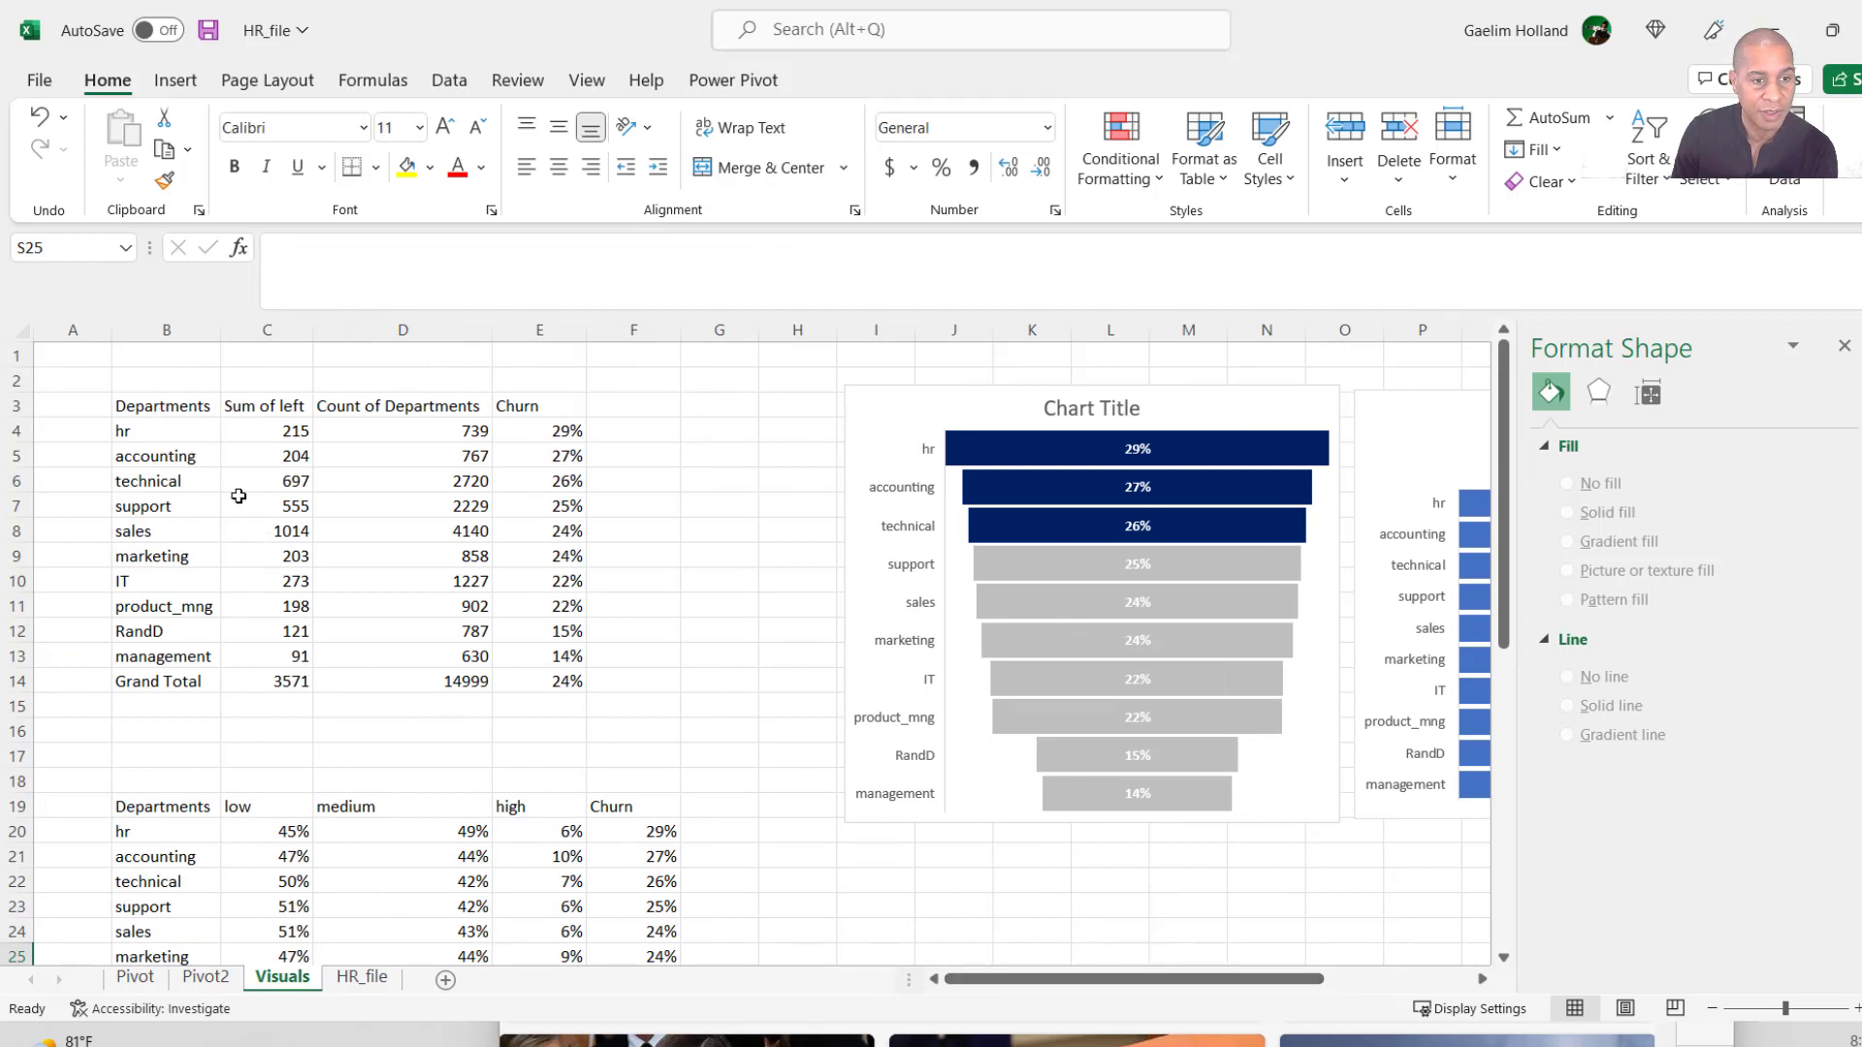
left_click_drag(180, 413, 133, 672)
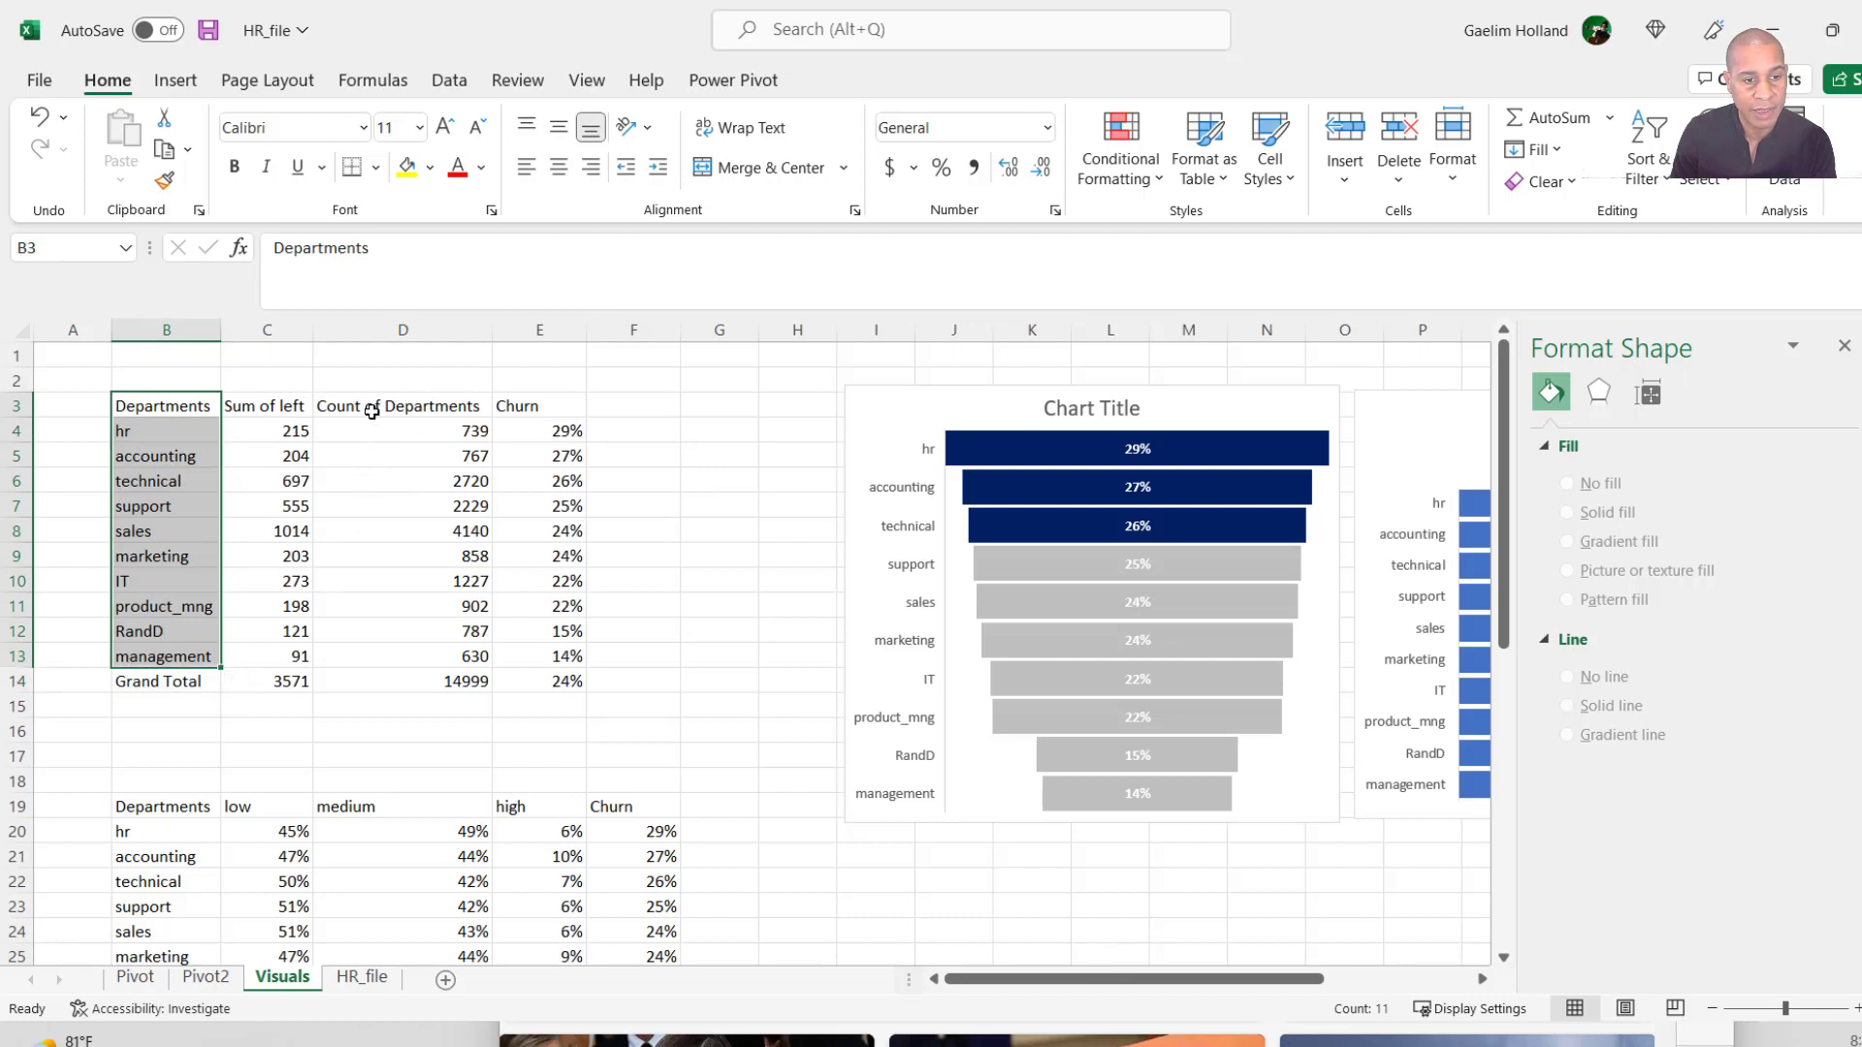
left_click_drag(372, 412, 354, 665, "ctrl")
left_click(175, 80)
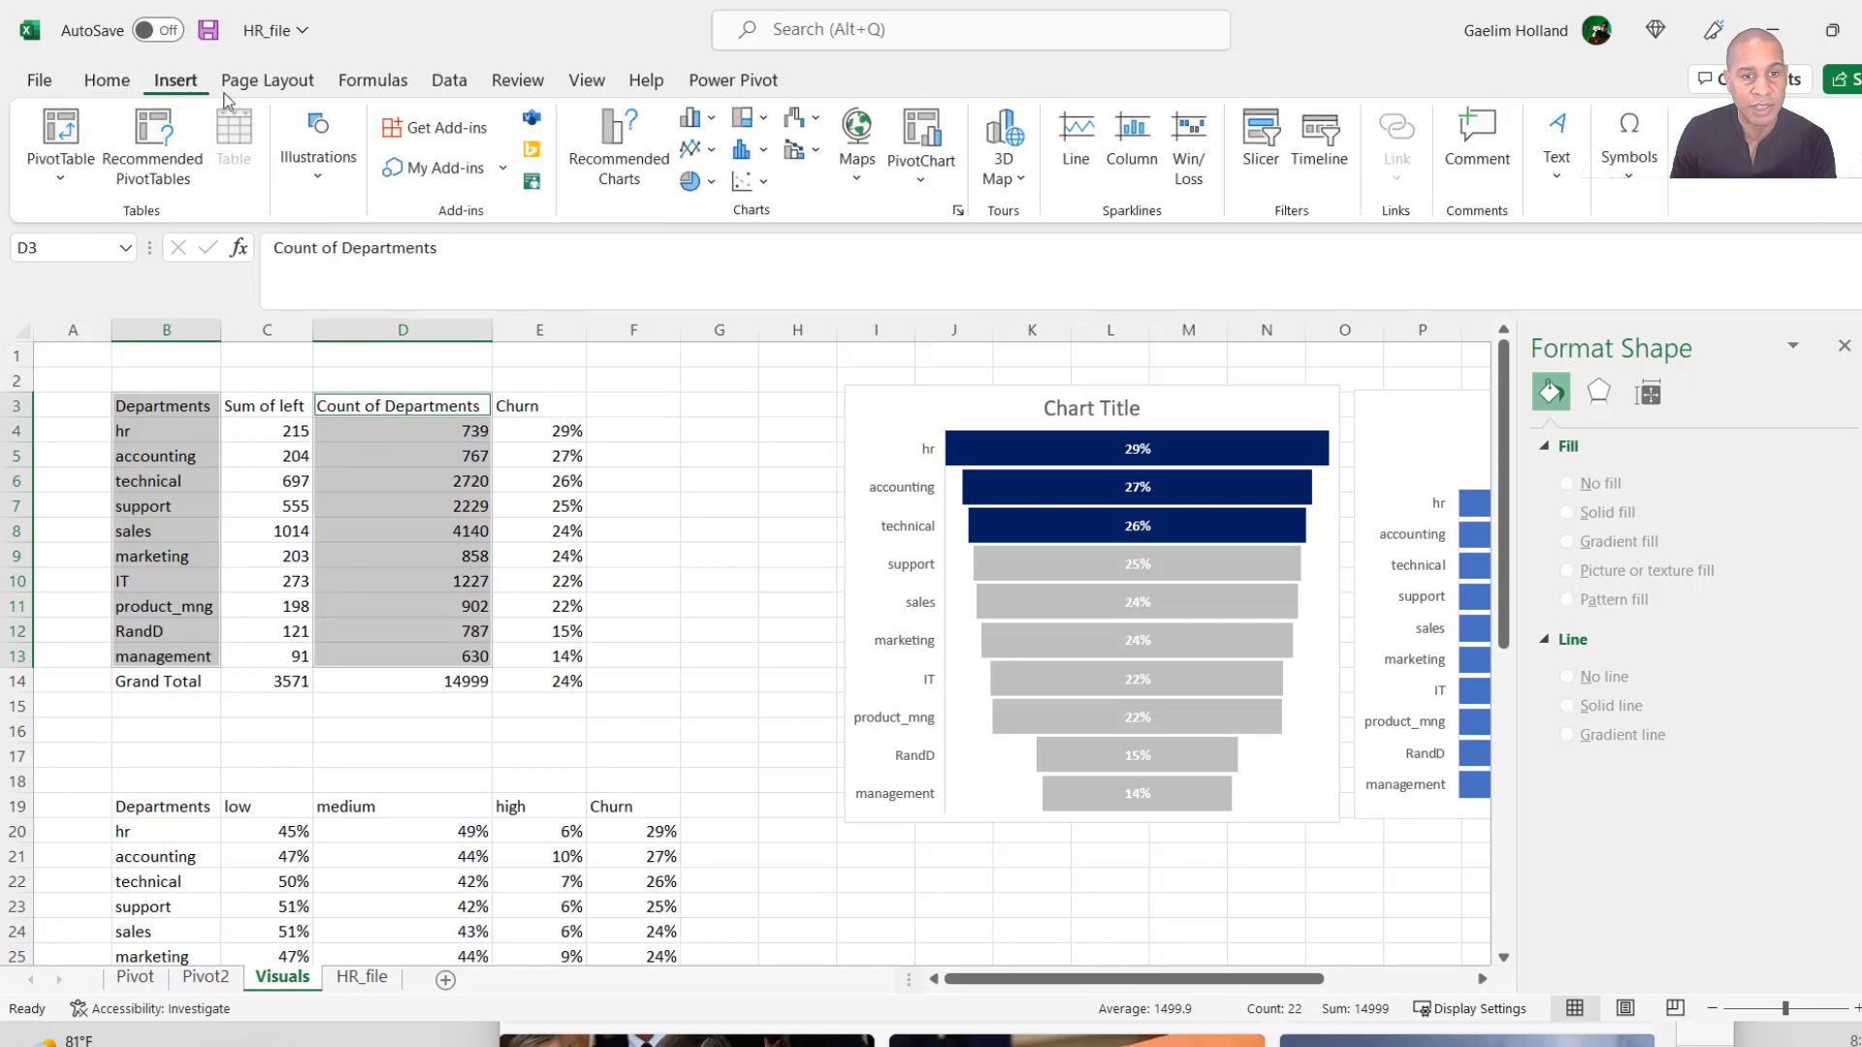
left_click(690, 181)
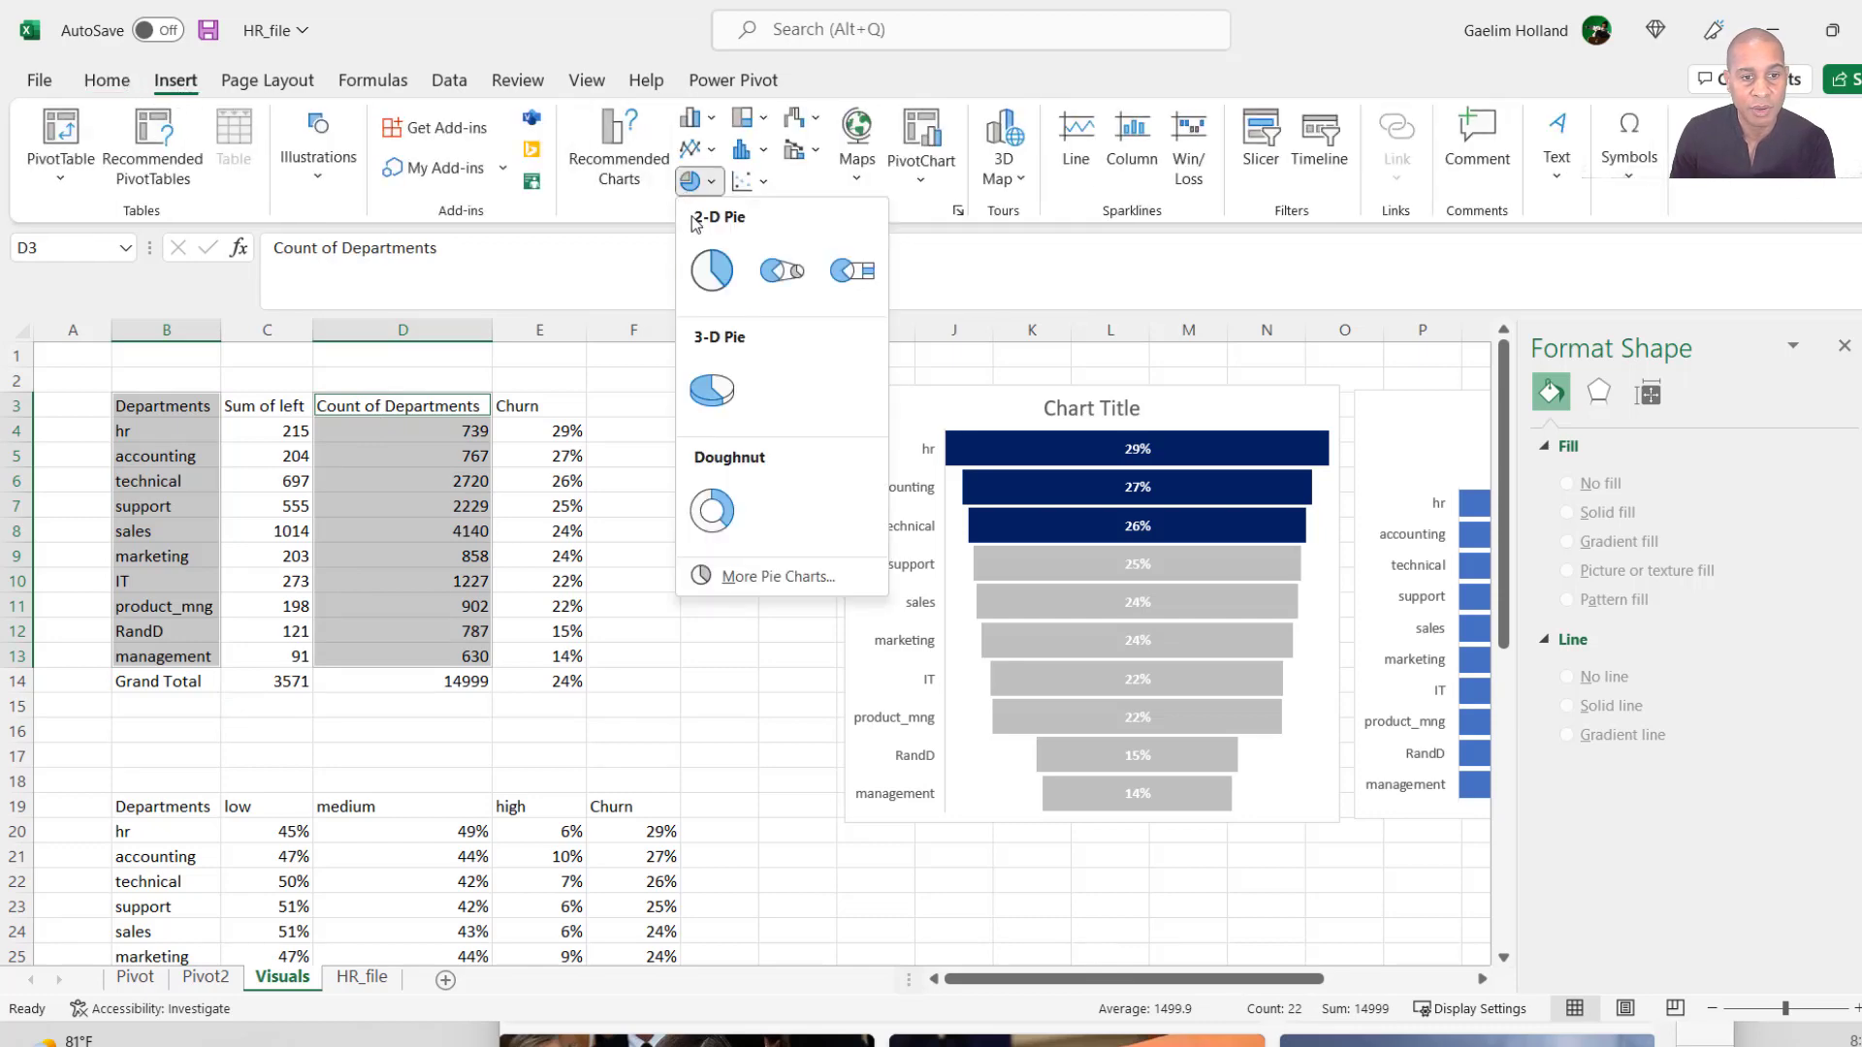
left_click(708, 273)
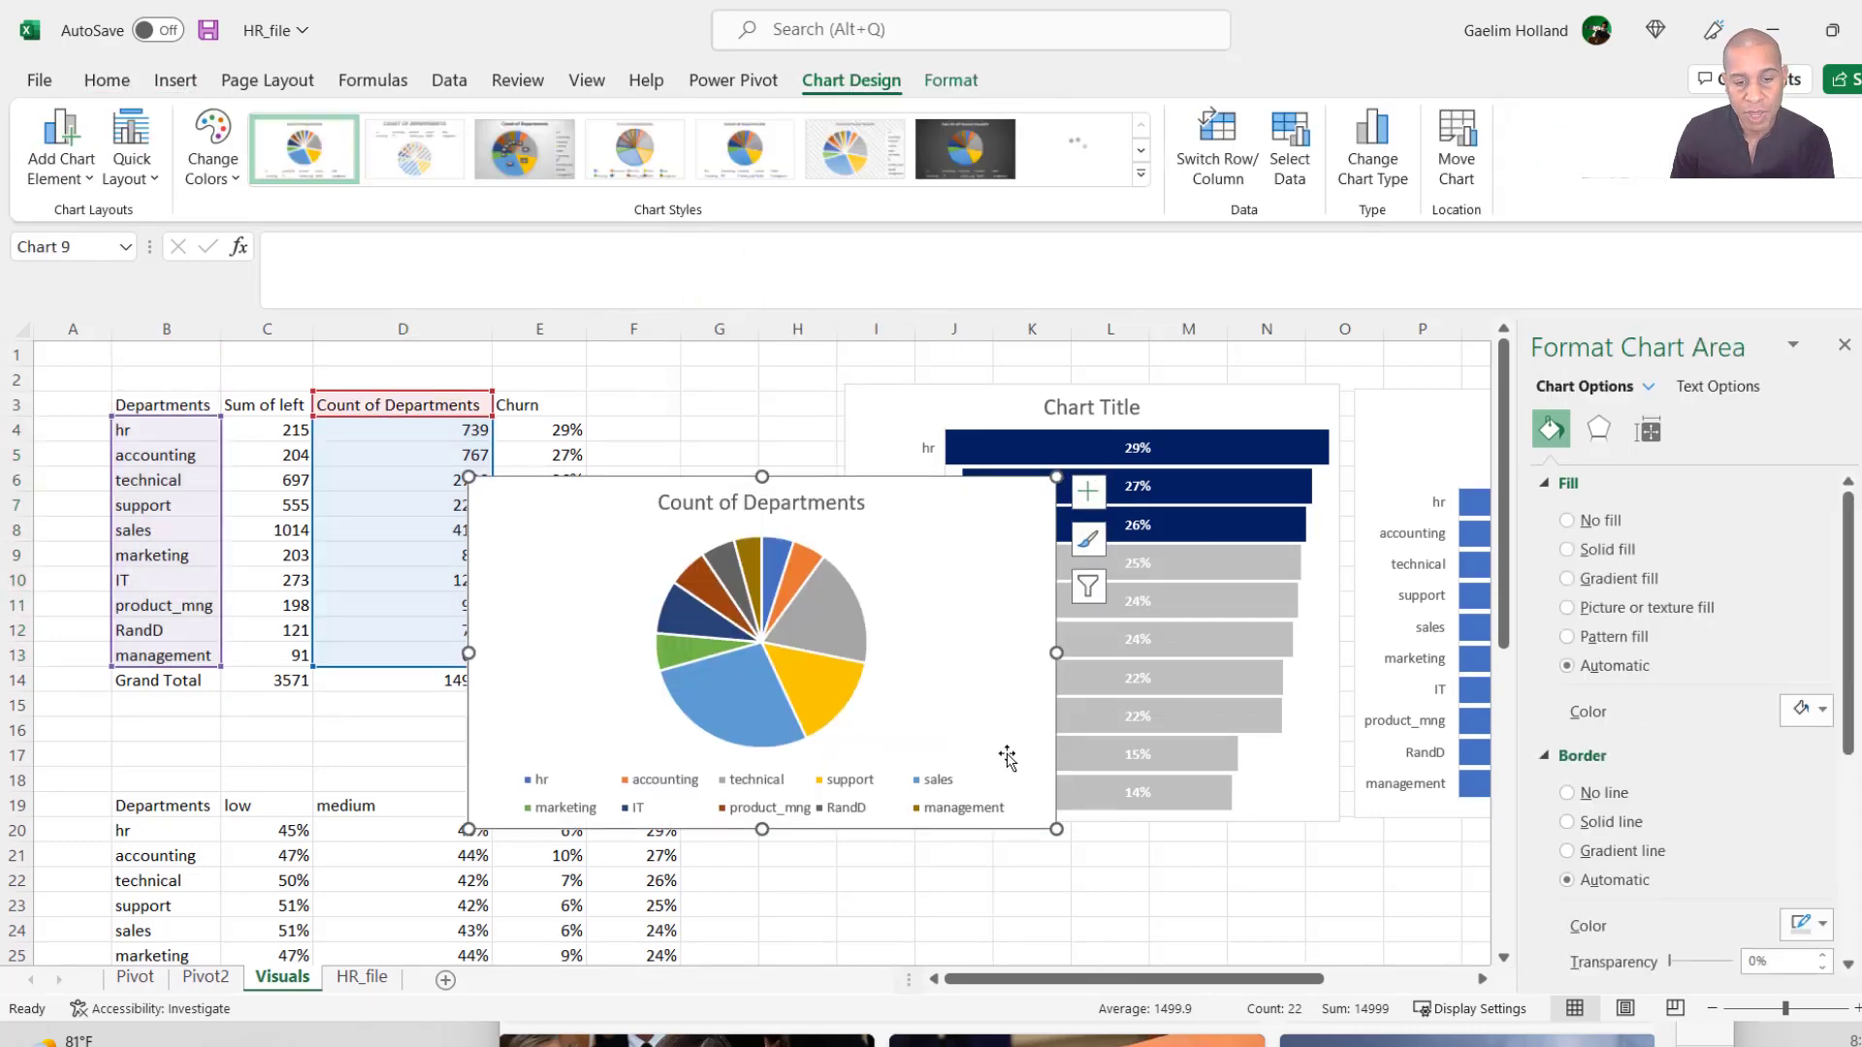
Delete the pie chart's legend and move the chart directly beneath the churn funnel chart.
left_click(933, 787)
key("Delete")
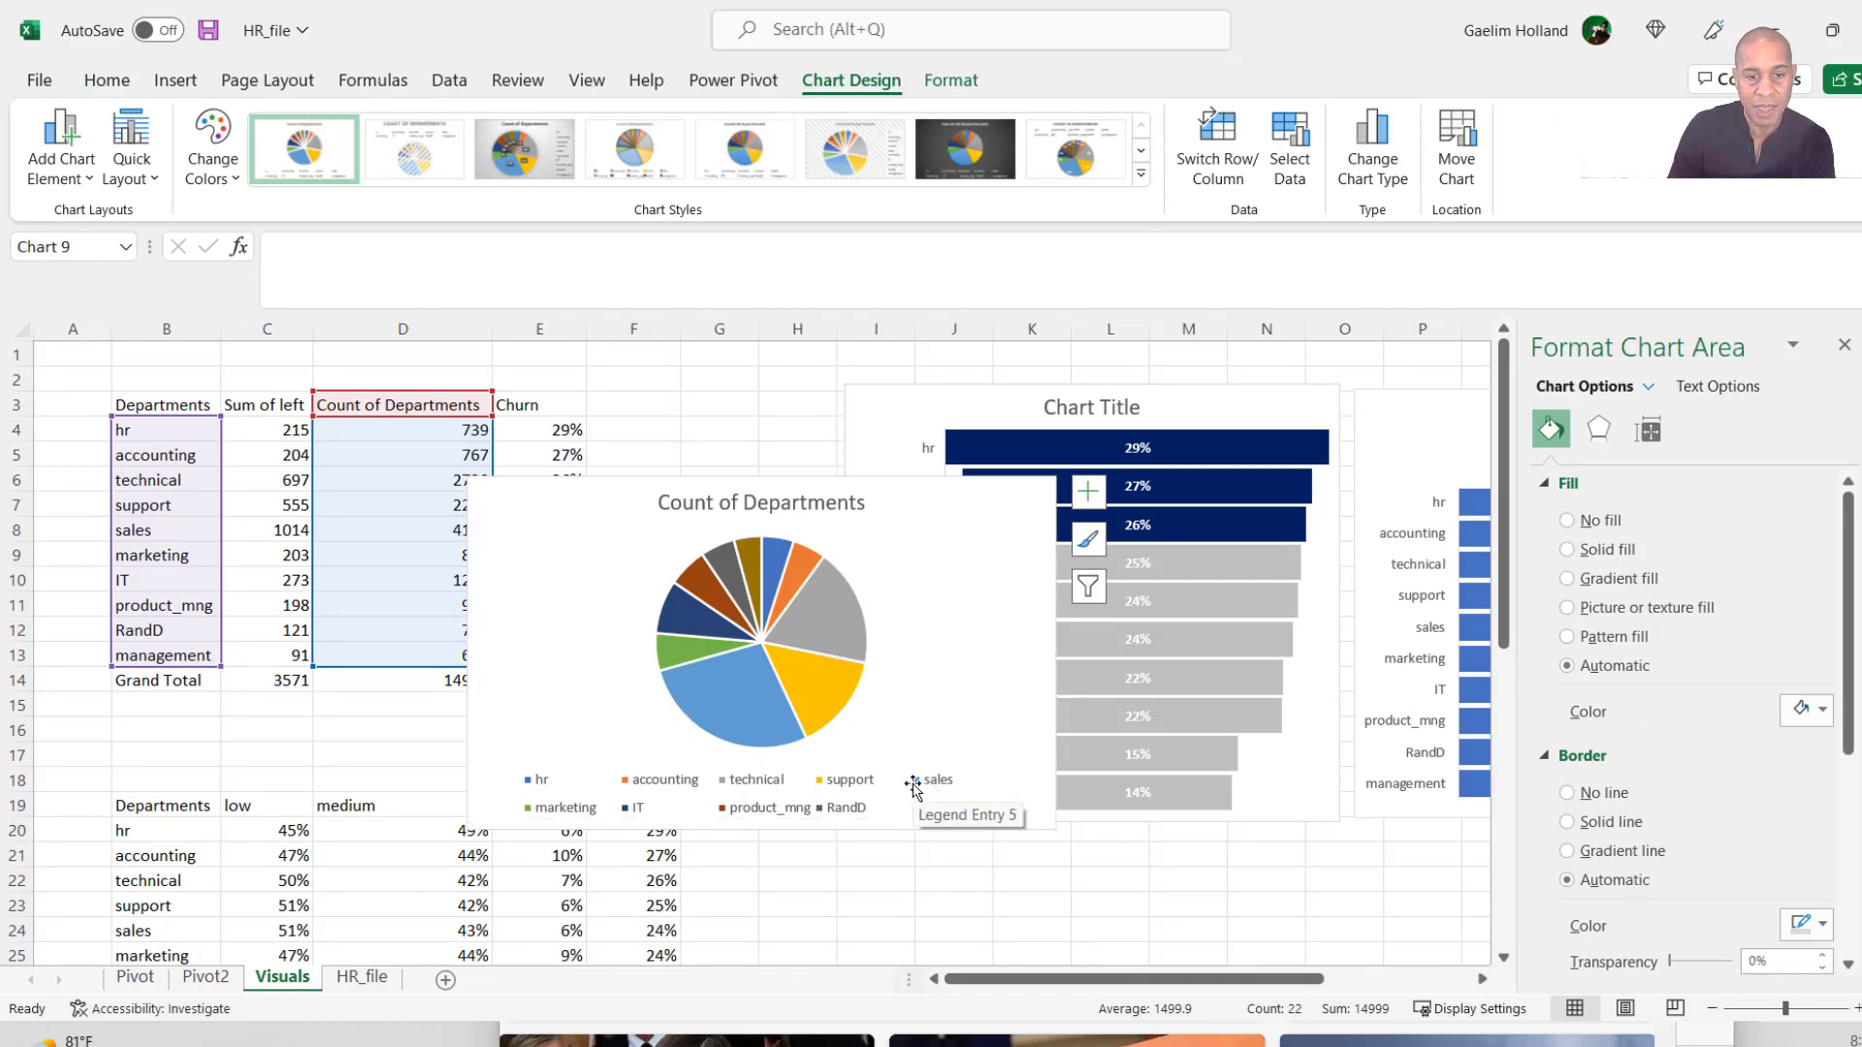
left_click_drag(923, 534, 1261, 853)
scroll(1261, 853, "down", 3)
left_click_drag(1261, 742, 1301, 804)
scroll(1339, 644, "up", 3)
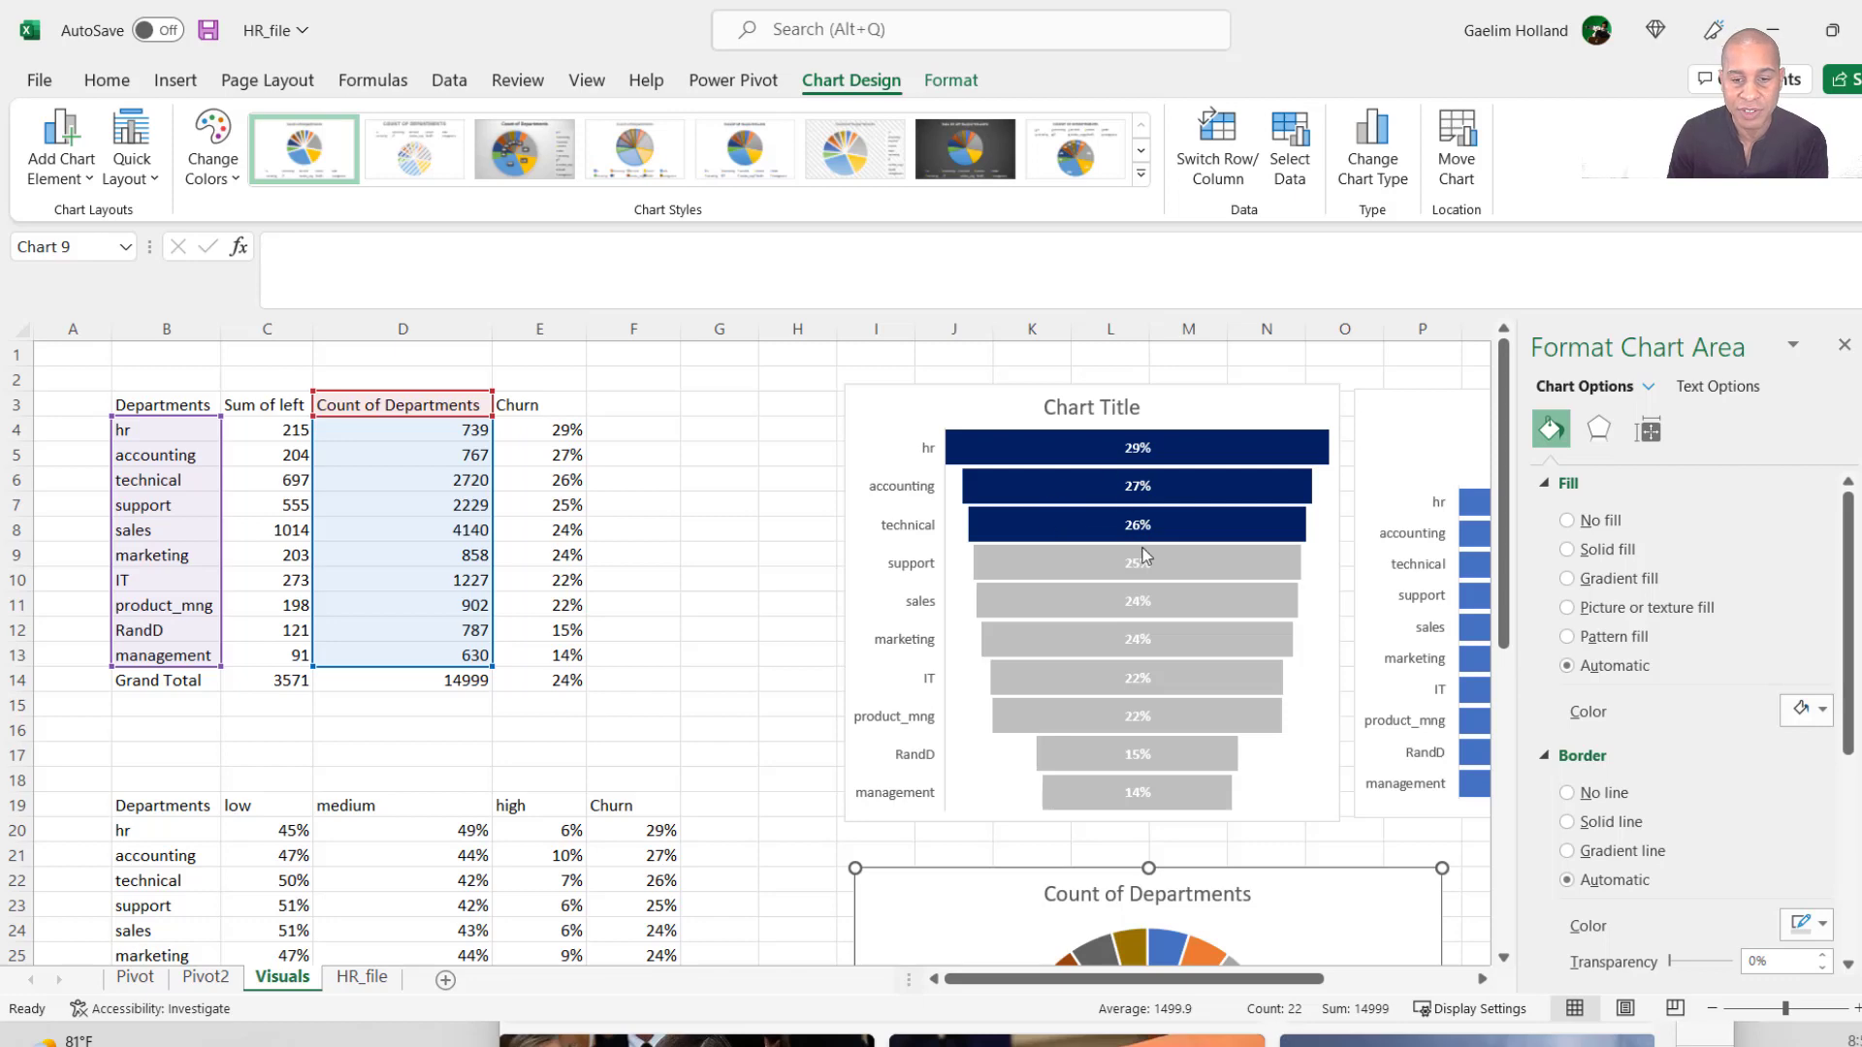
scroll(1145, 555, "down", 1)
left_click_drag(1324, 979, 1394, 990)
scroll(1341, 822, "down", 2)
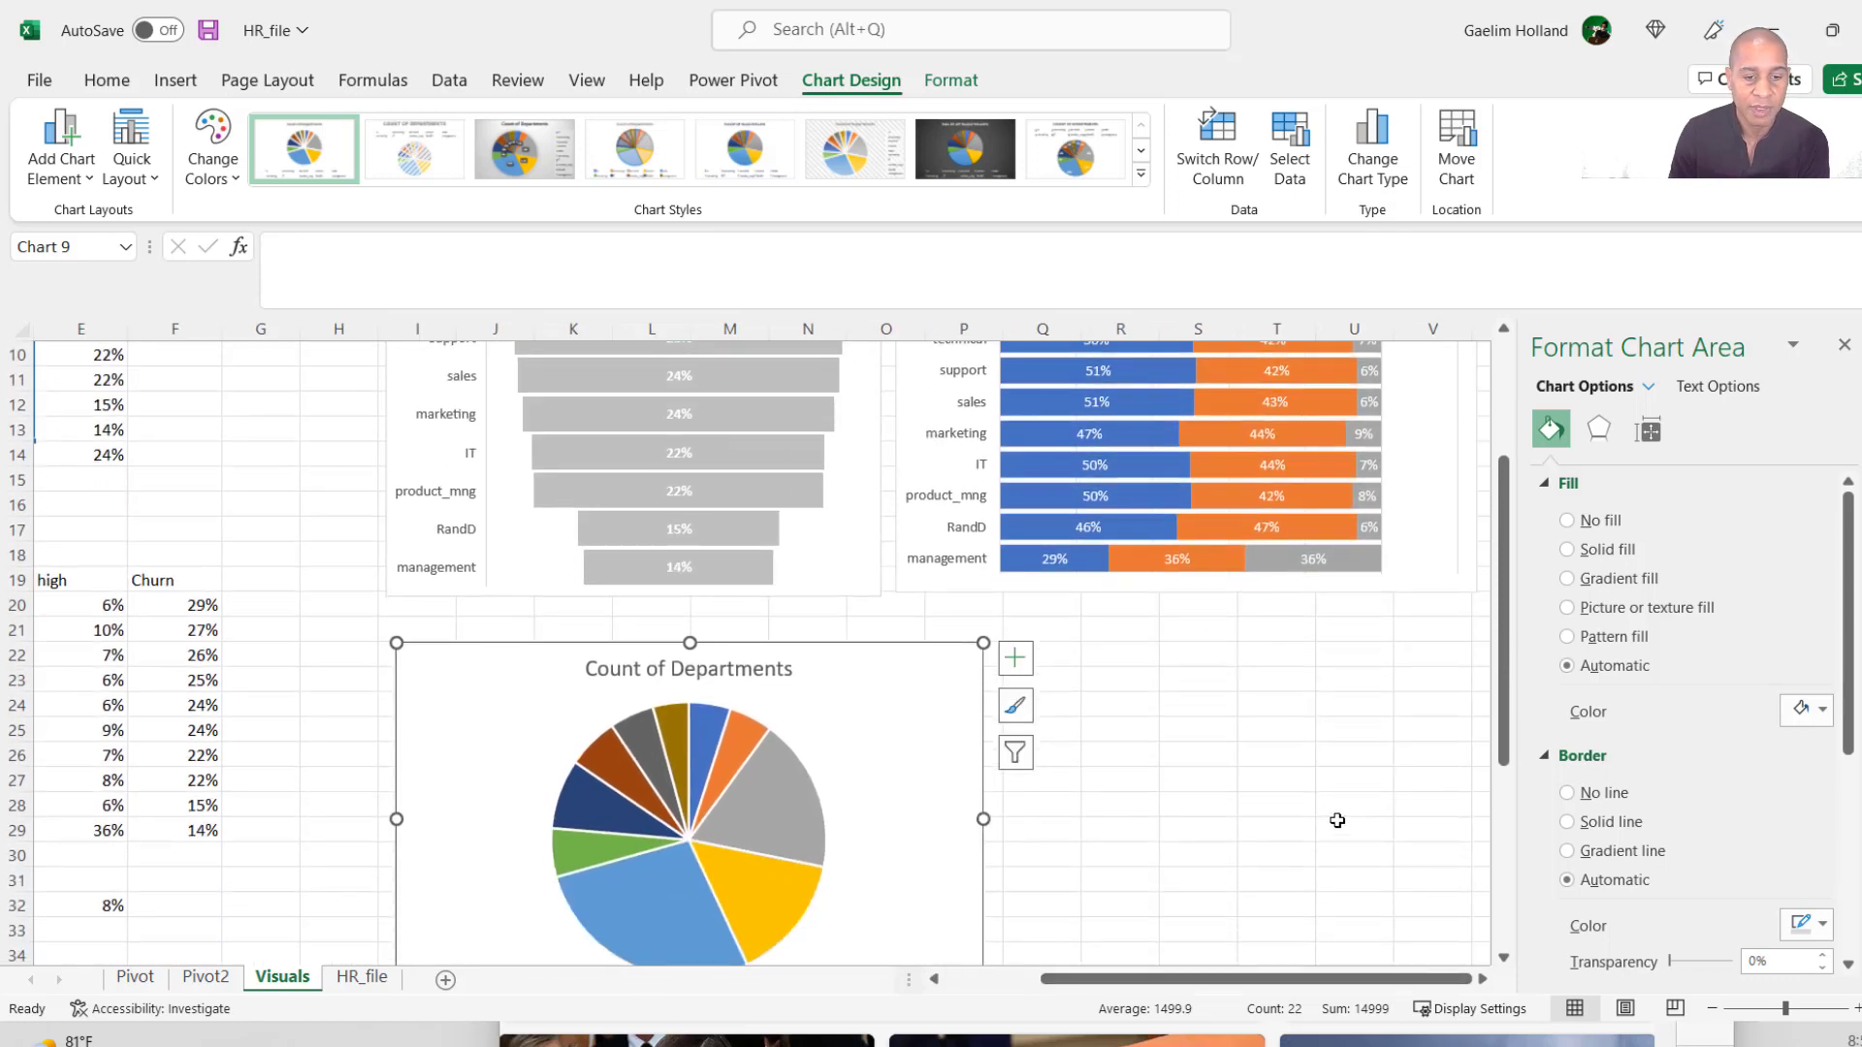
Add data labels to the slices of the Count of Departments pie chart.
scroll(910, 754, "down", 1)
left_click(766, 707)
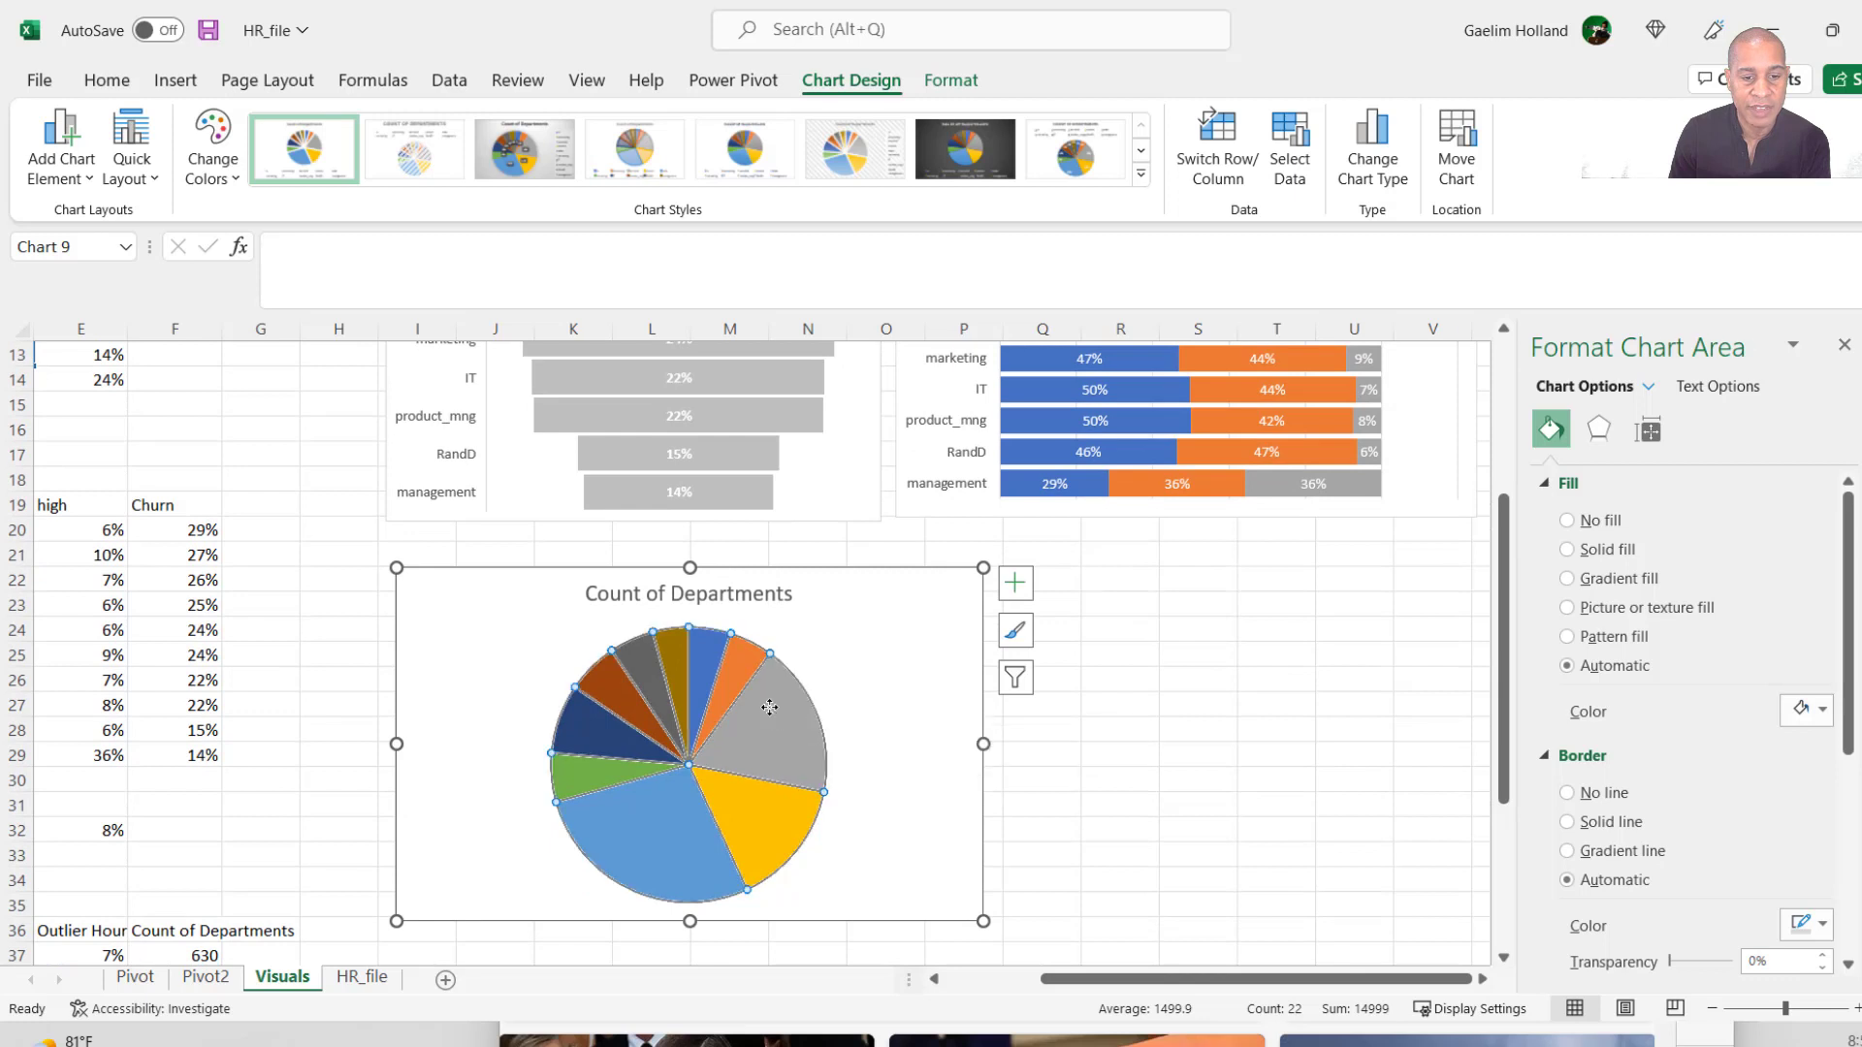
left_click(1015, 583)
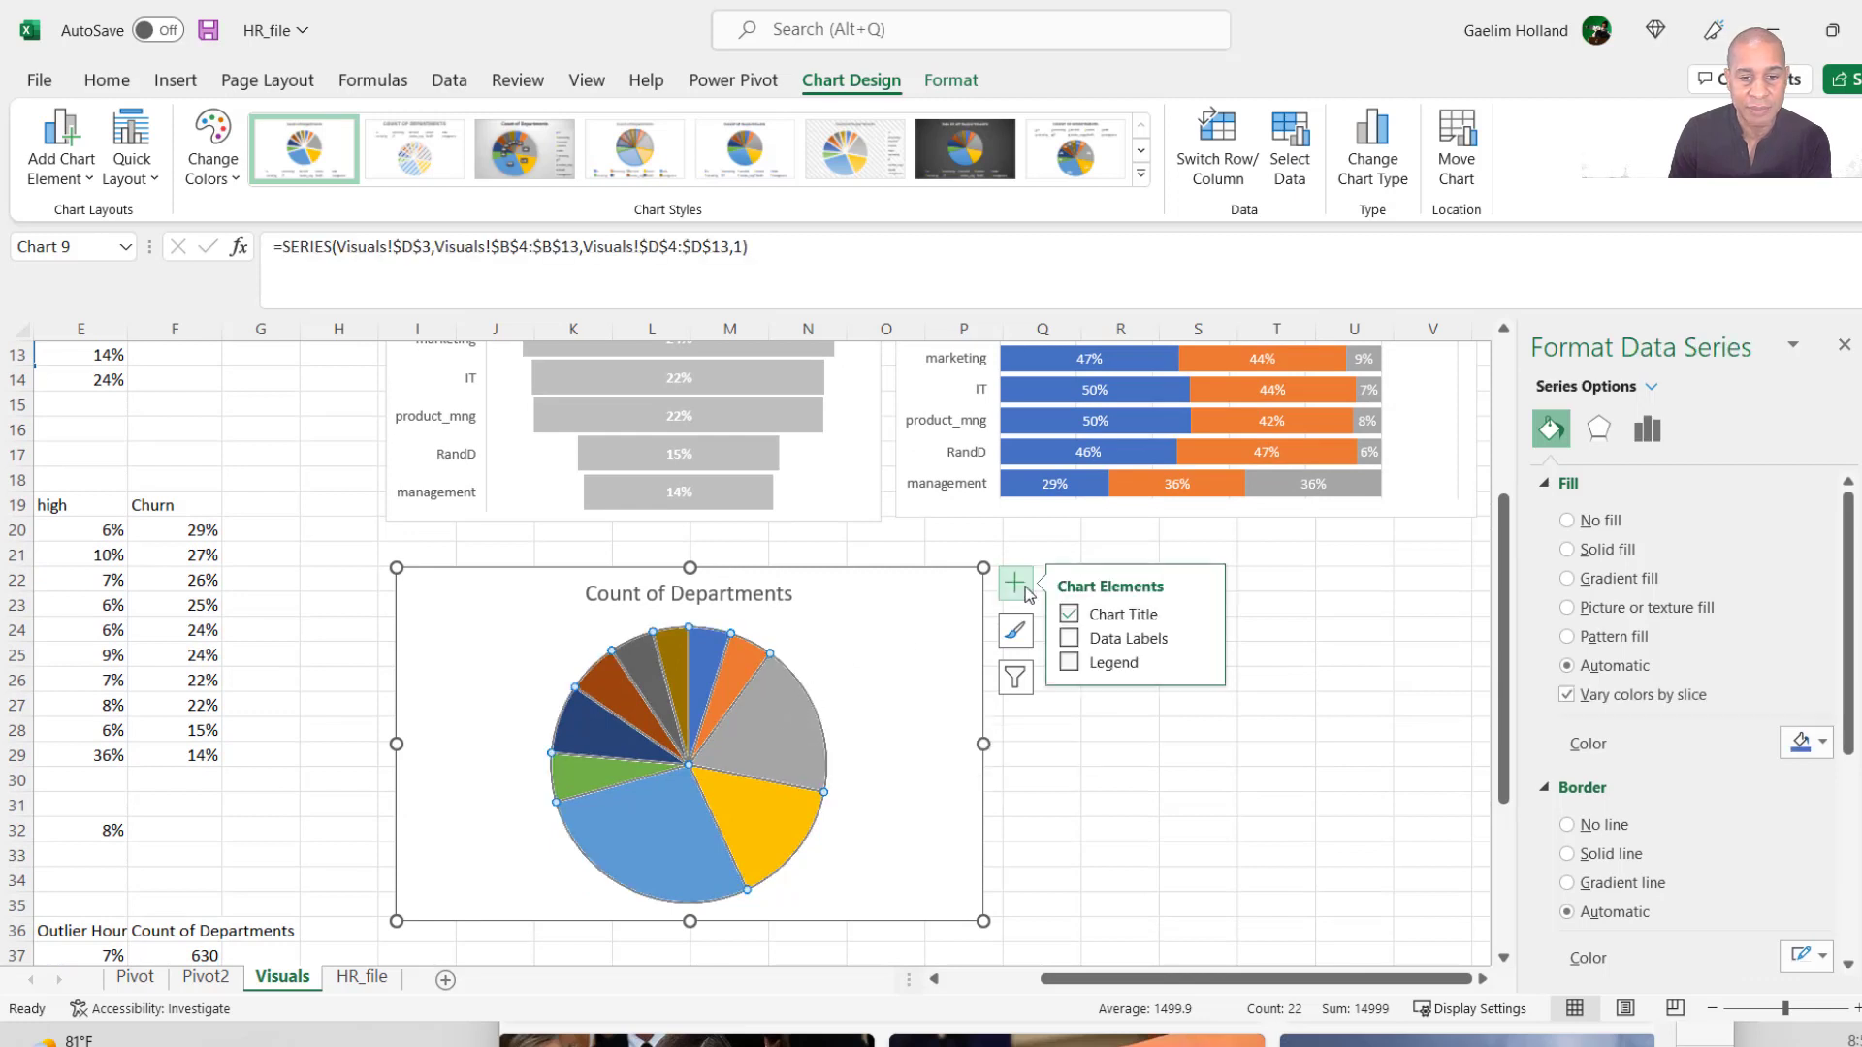
left_click(1070, 639)
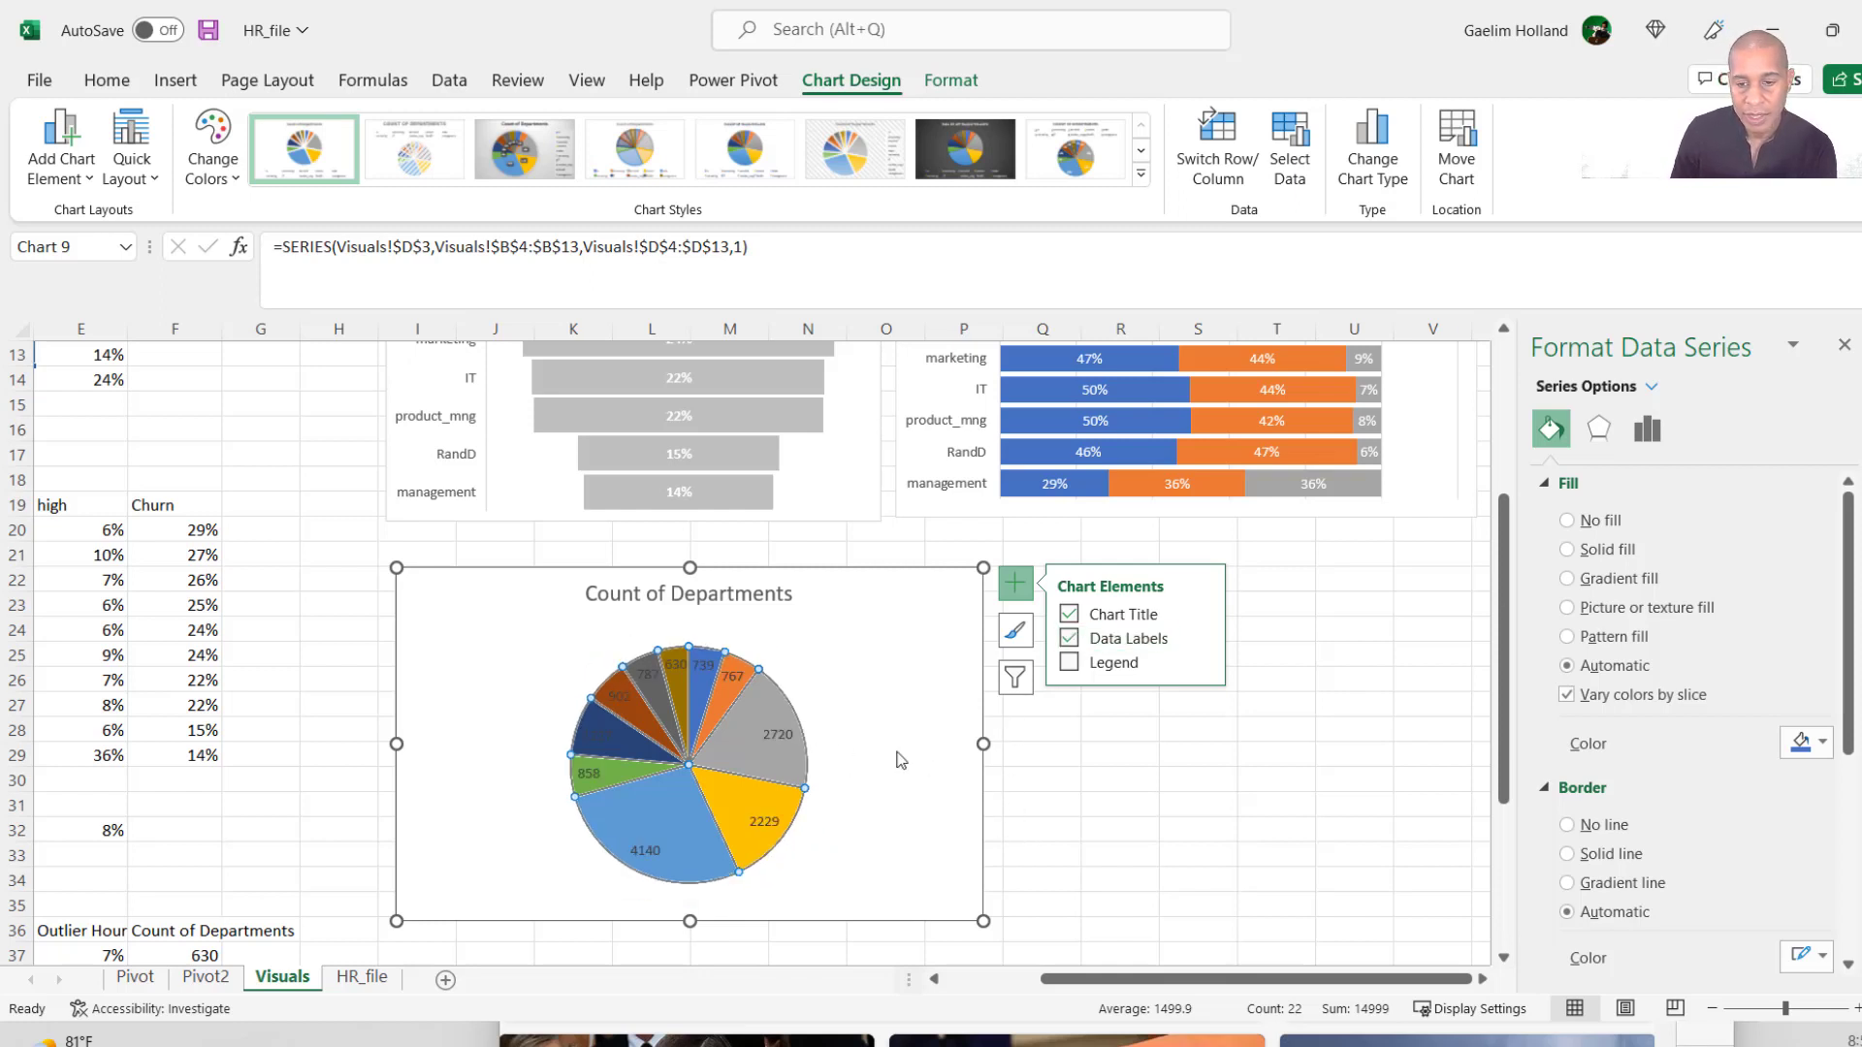
Format the pie's data labels to show category name and percentage instead of value, positioned at Outside End.
right_click(779, 734)
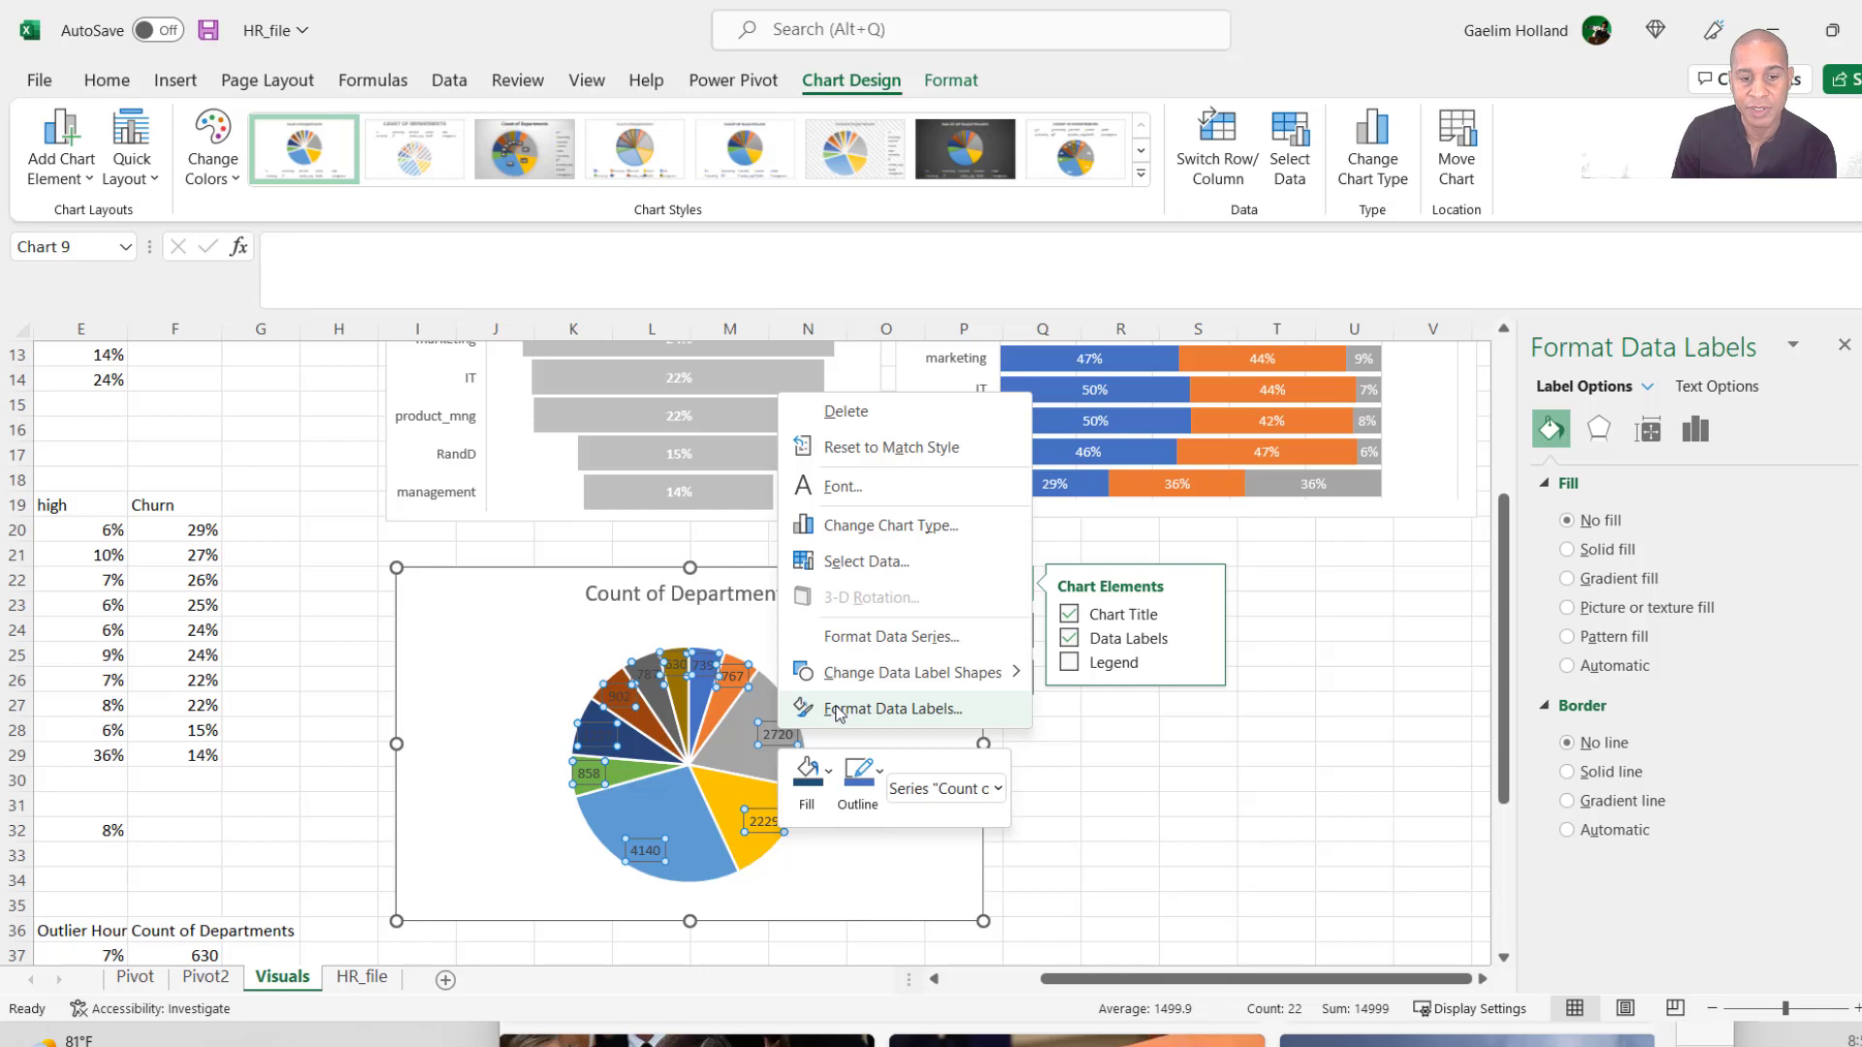
left_click(840, 710)
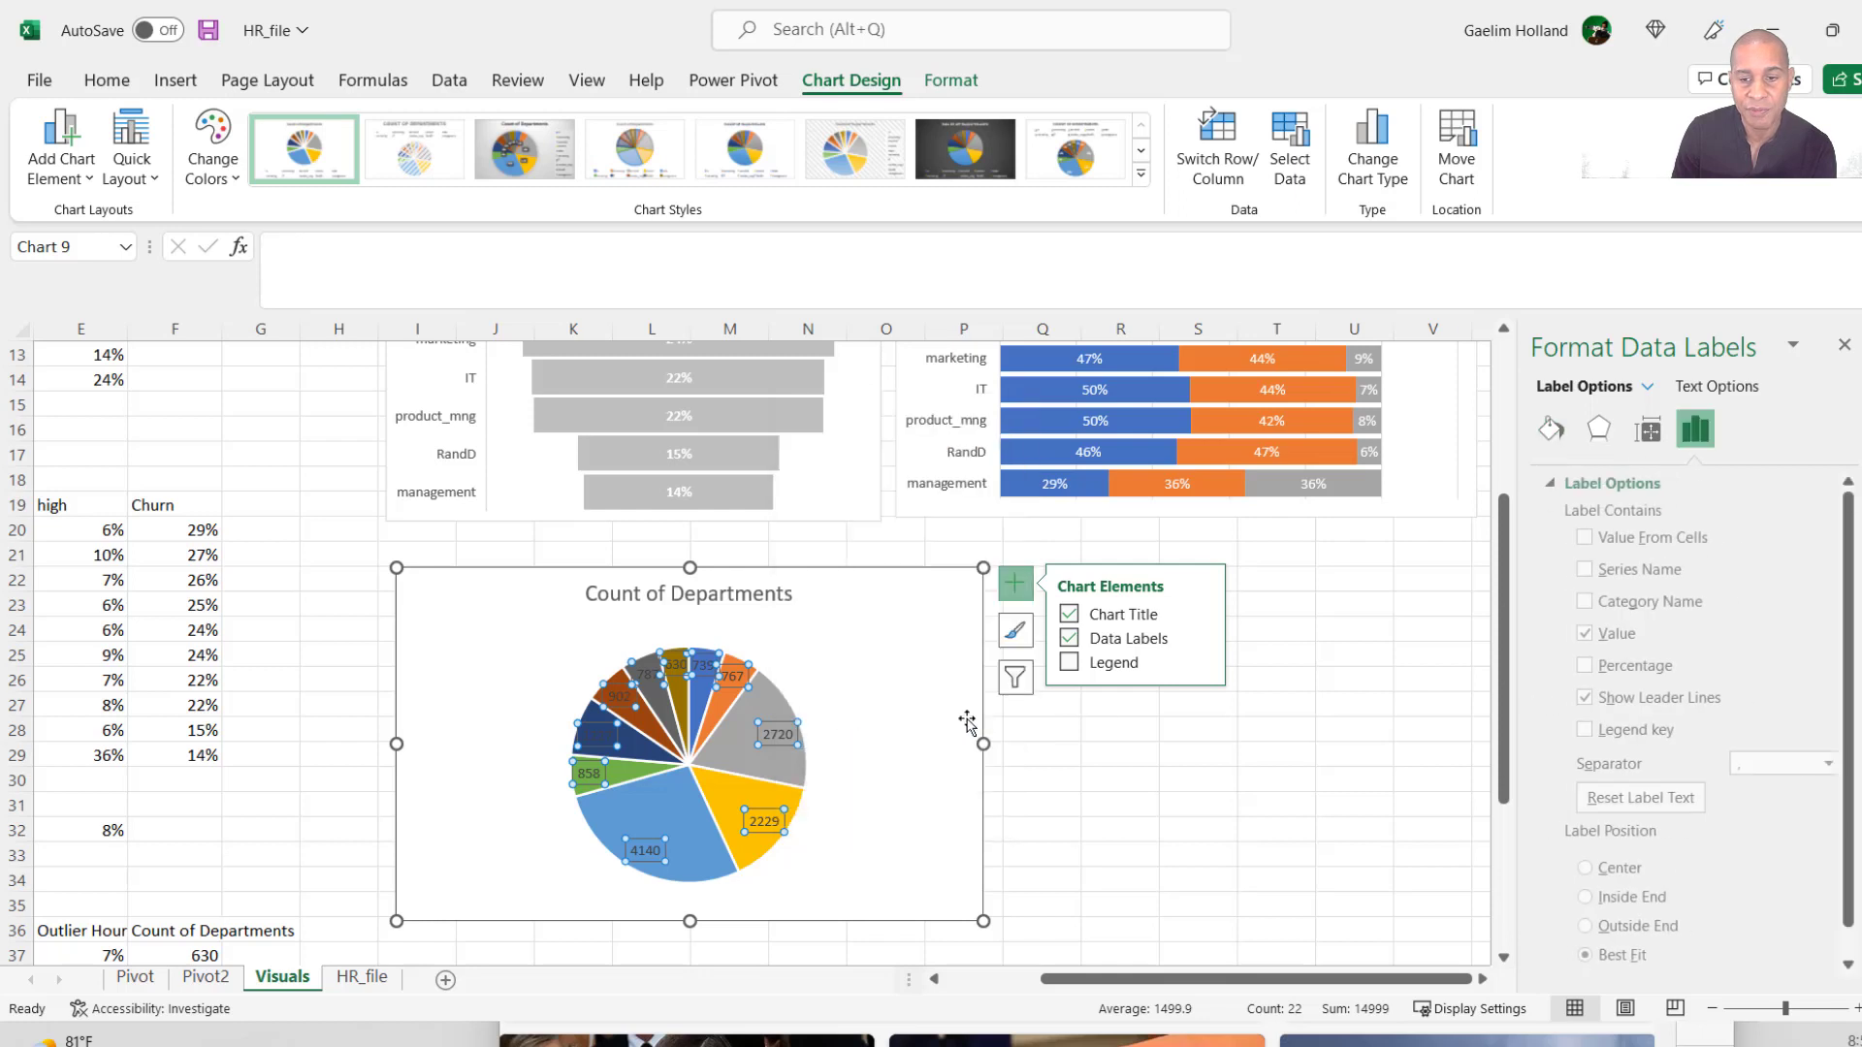
left_click(1578, 666)
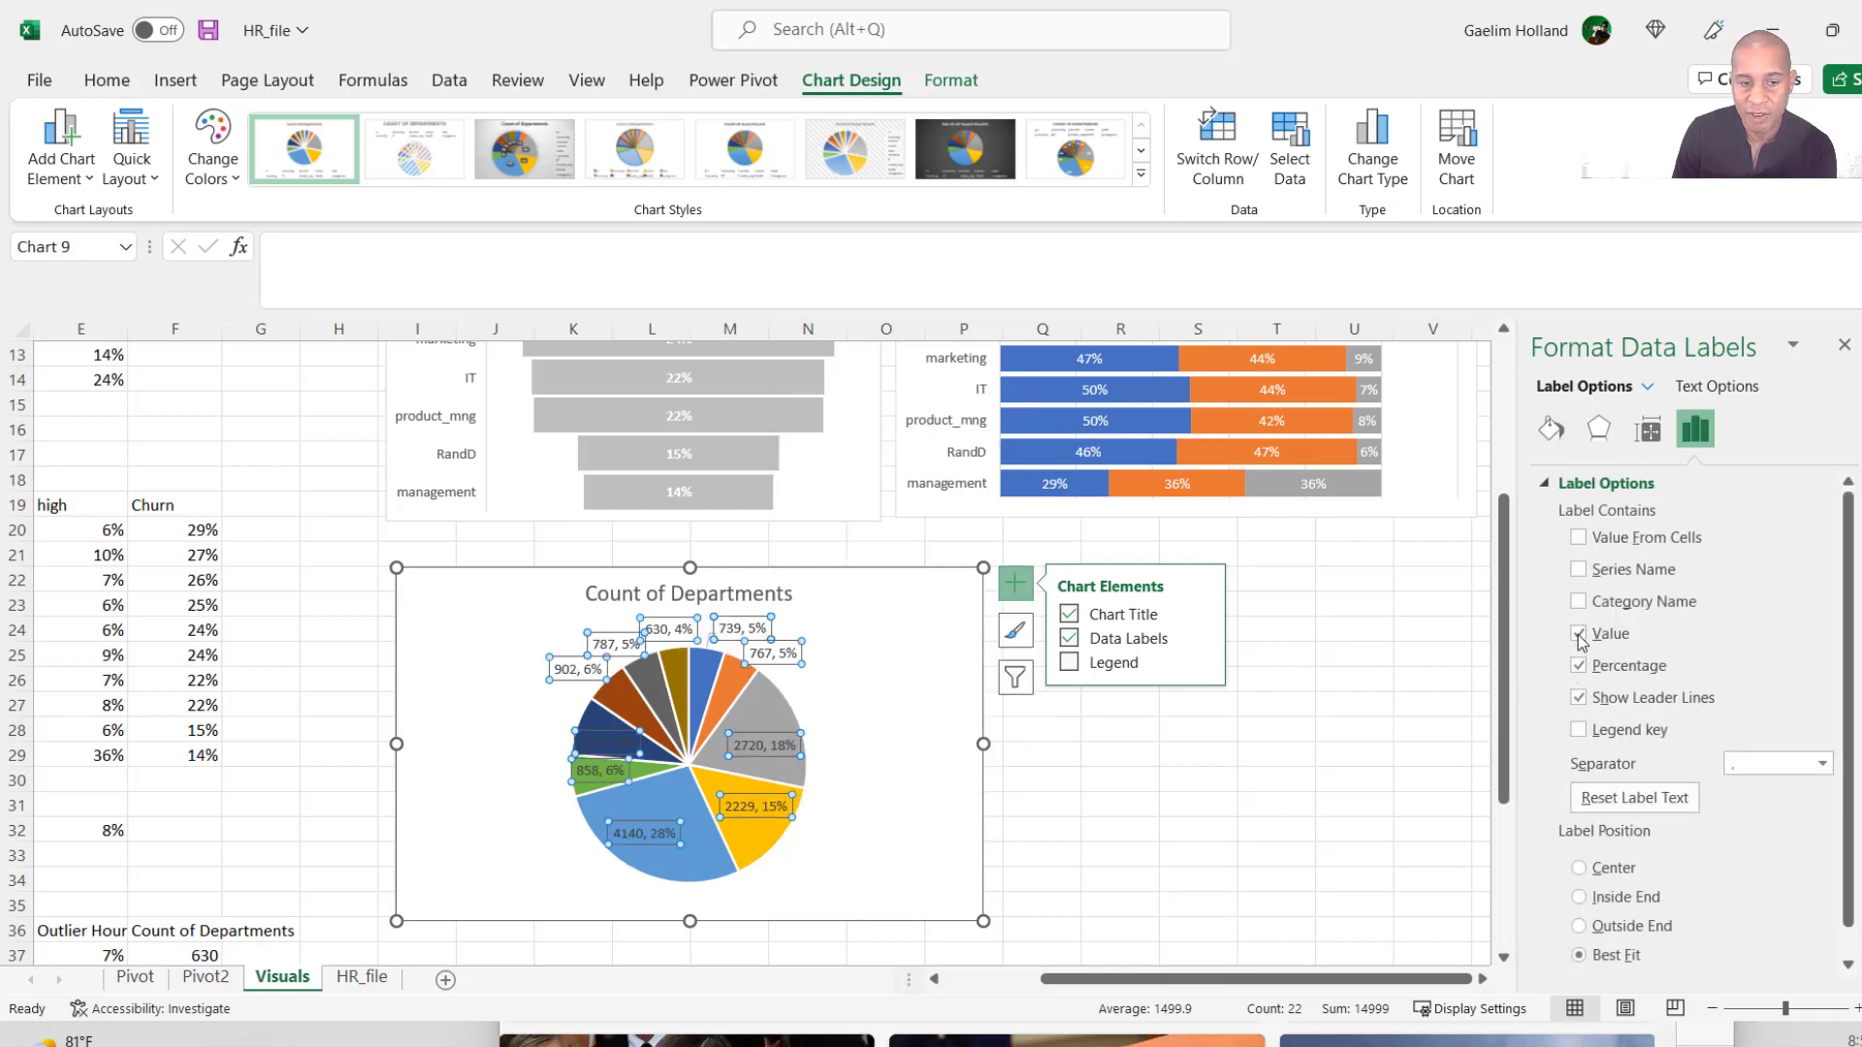
left_click(1579, 635)
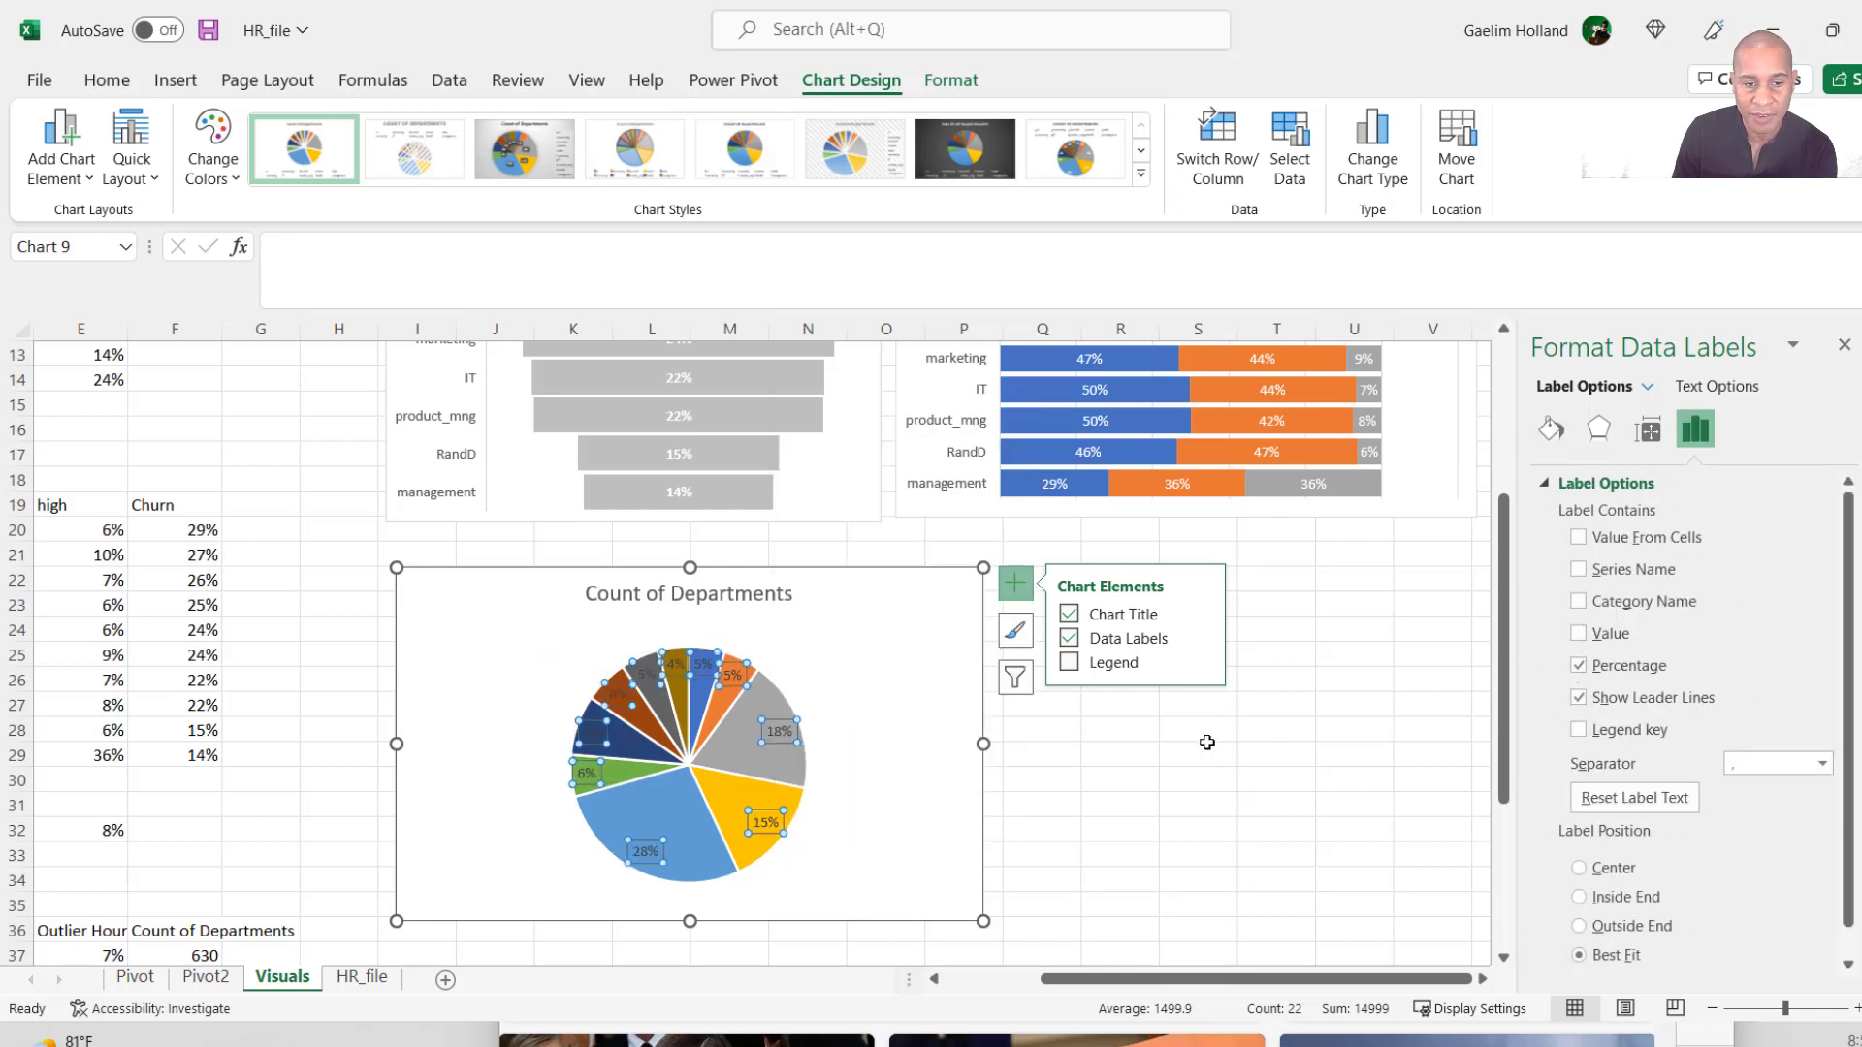
left_click(1579, 928)
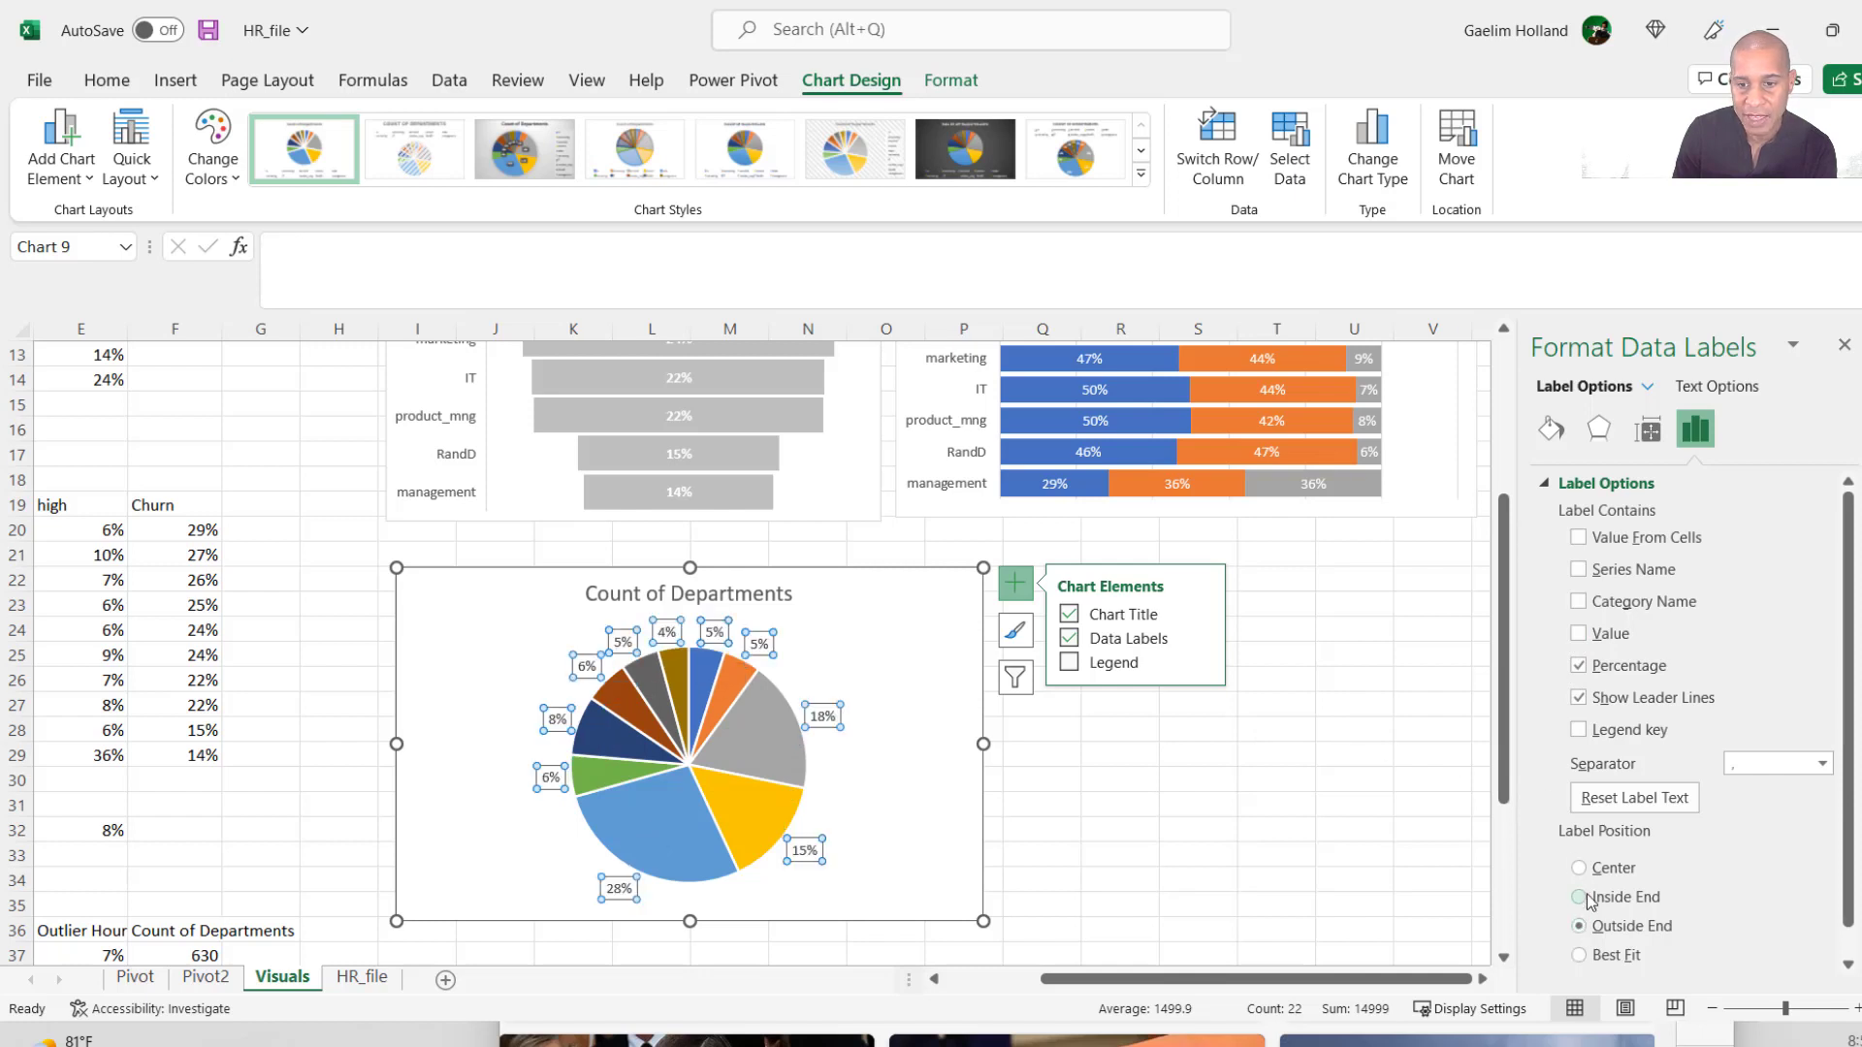
left_click(1579, 602)
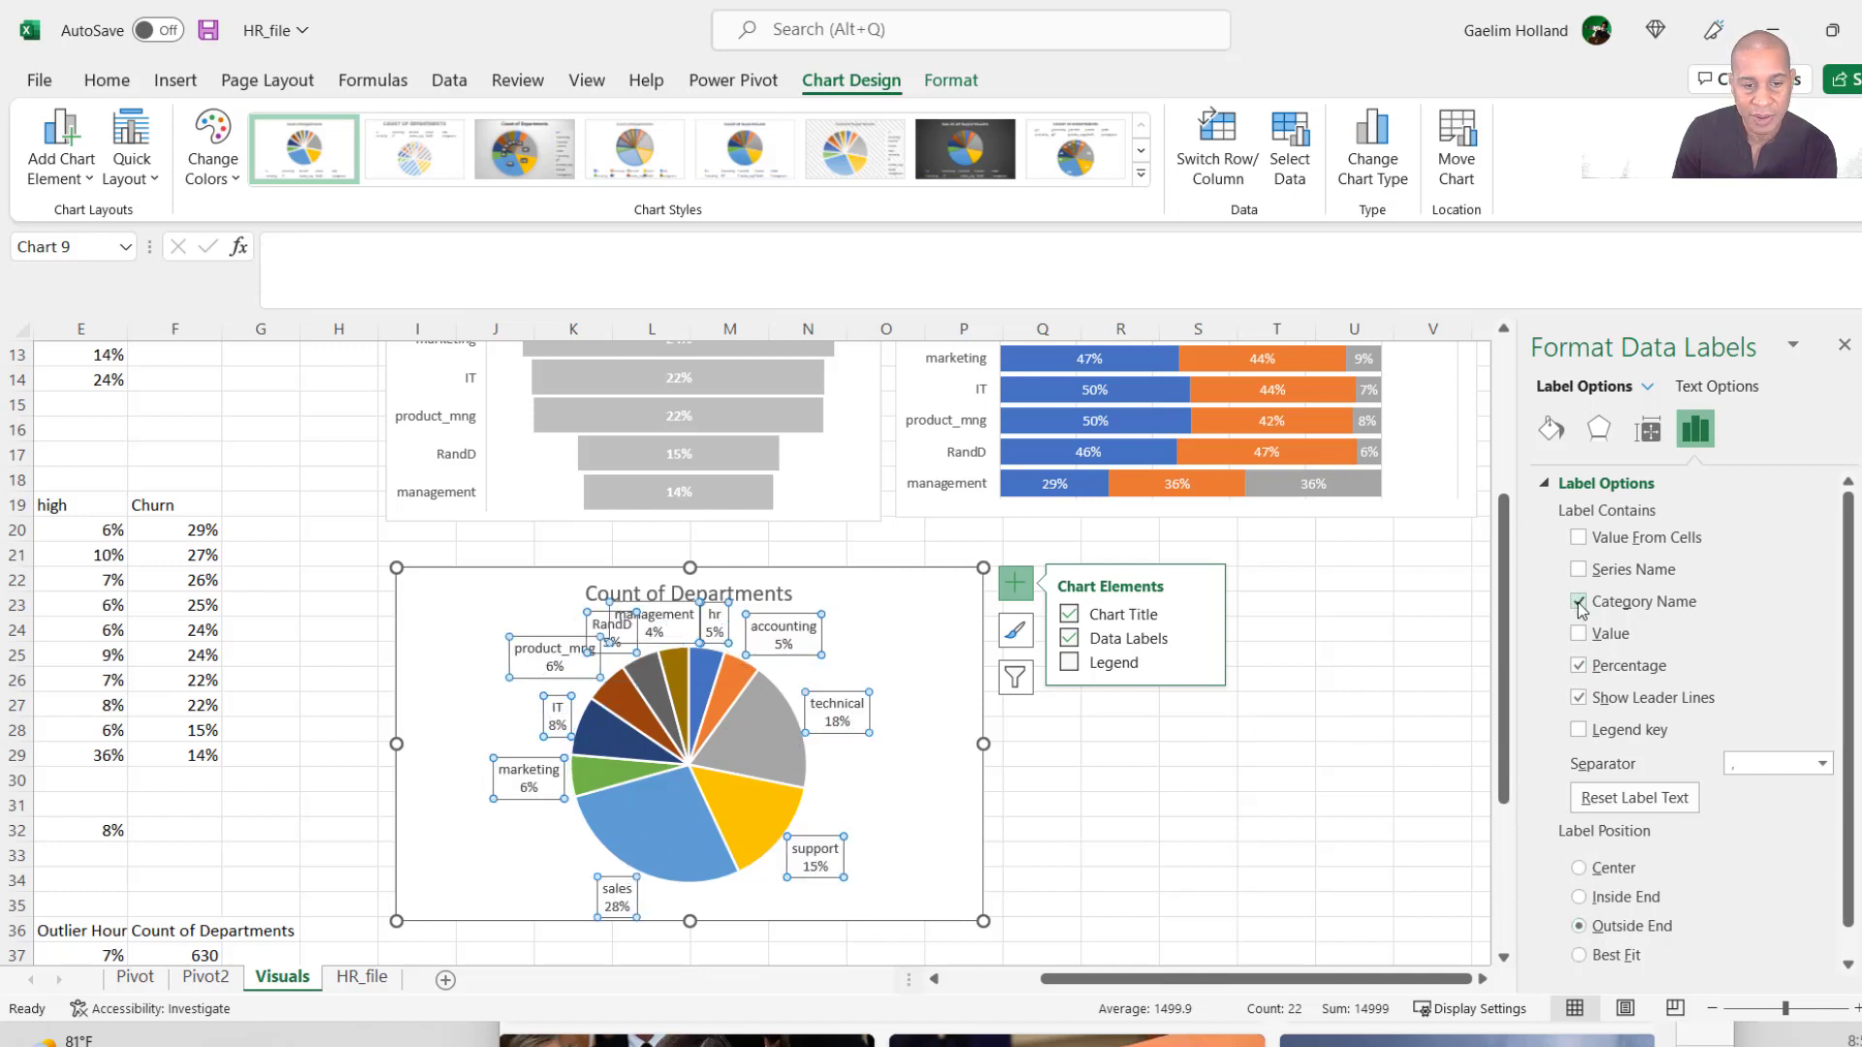
left_click(907, 766)
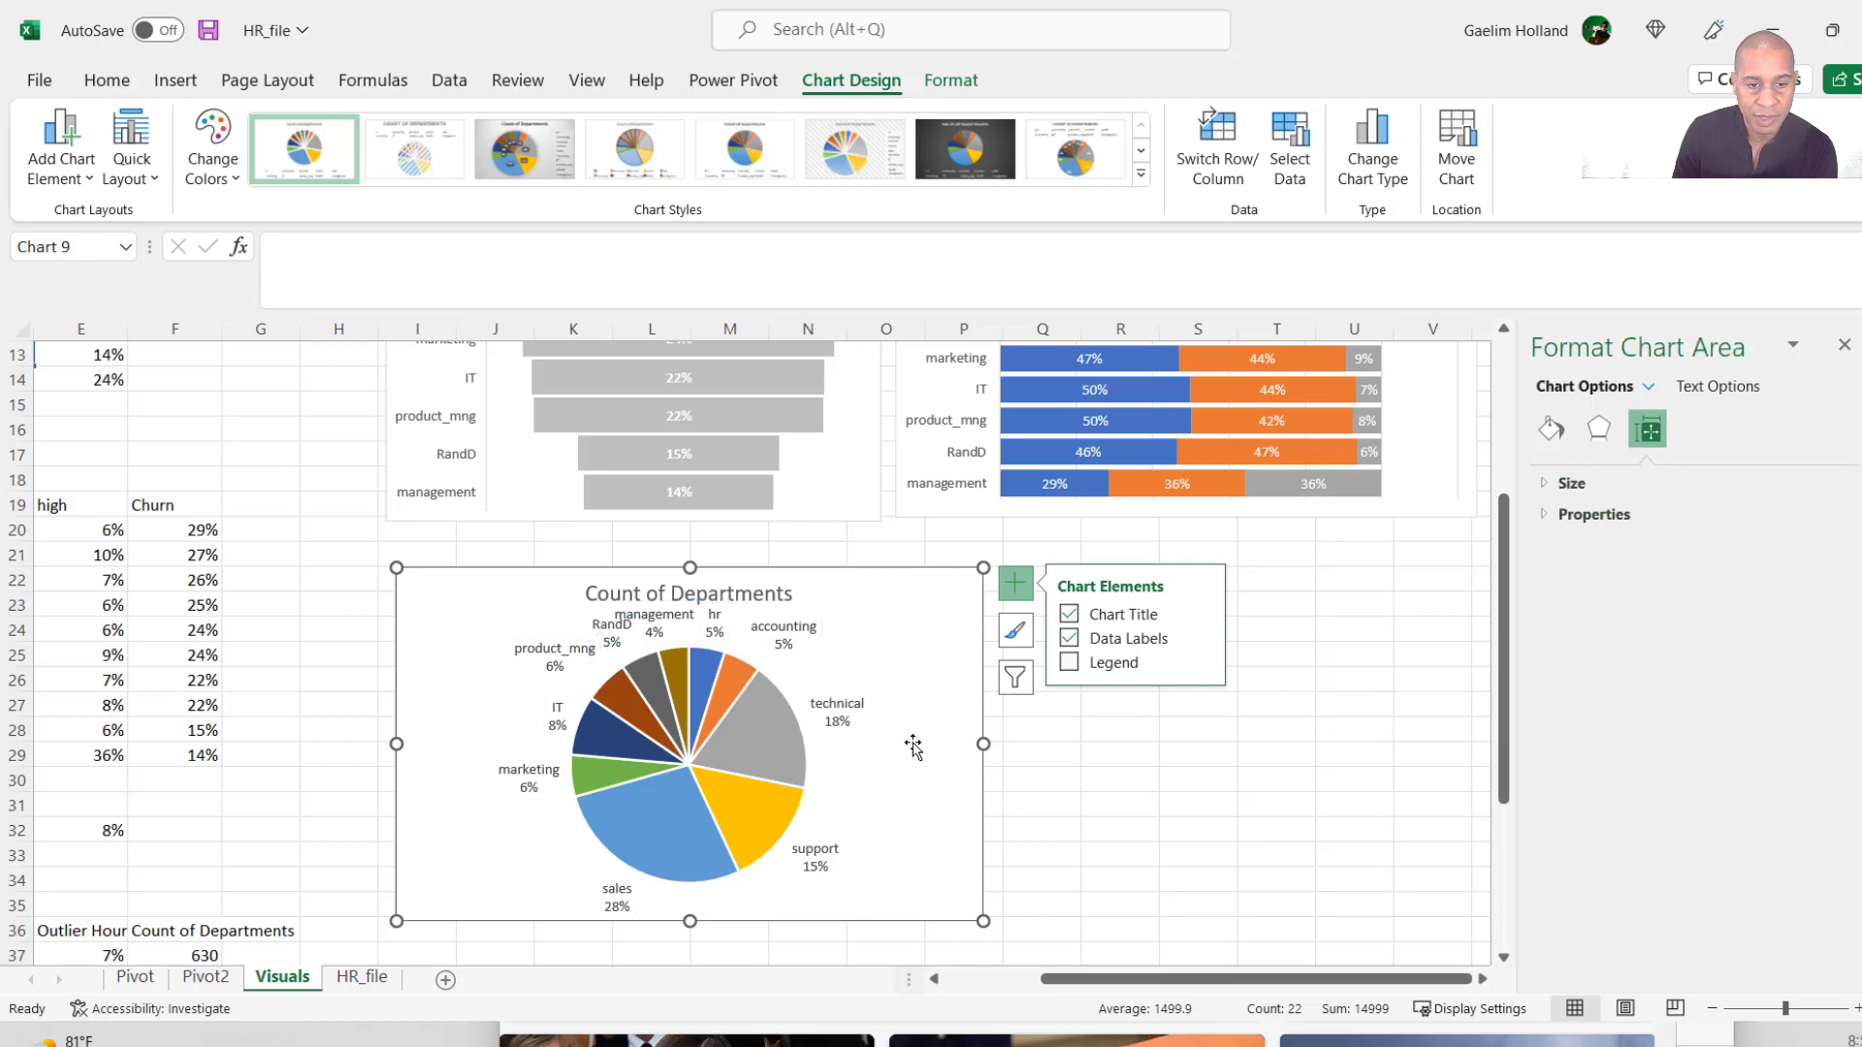
Fill all slices of the Count of Departments pie chart with the light gray used in the funnel chart.
scroll(912, 752, "up", 4)
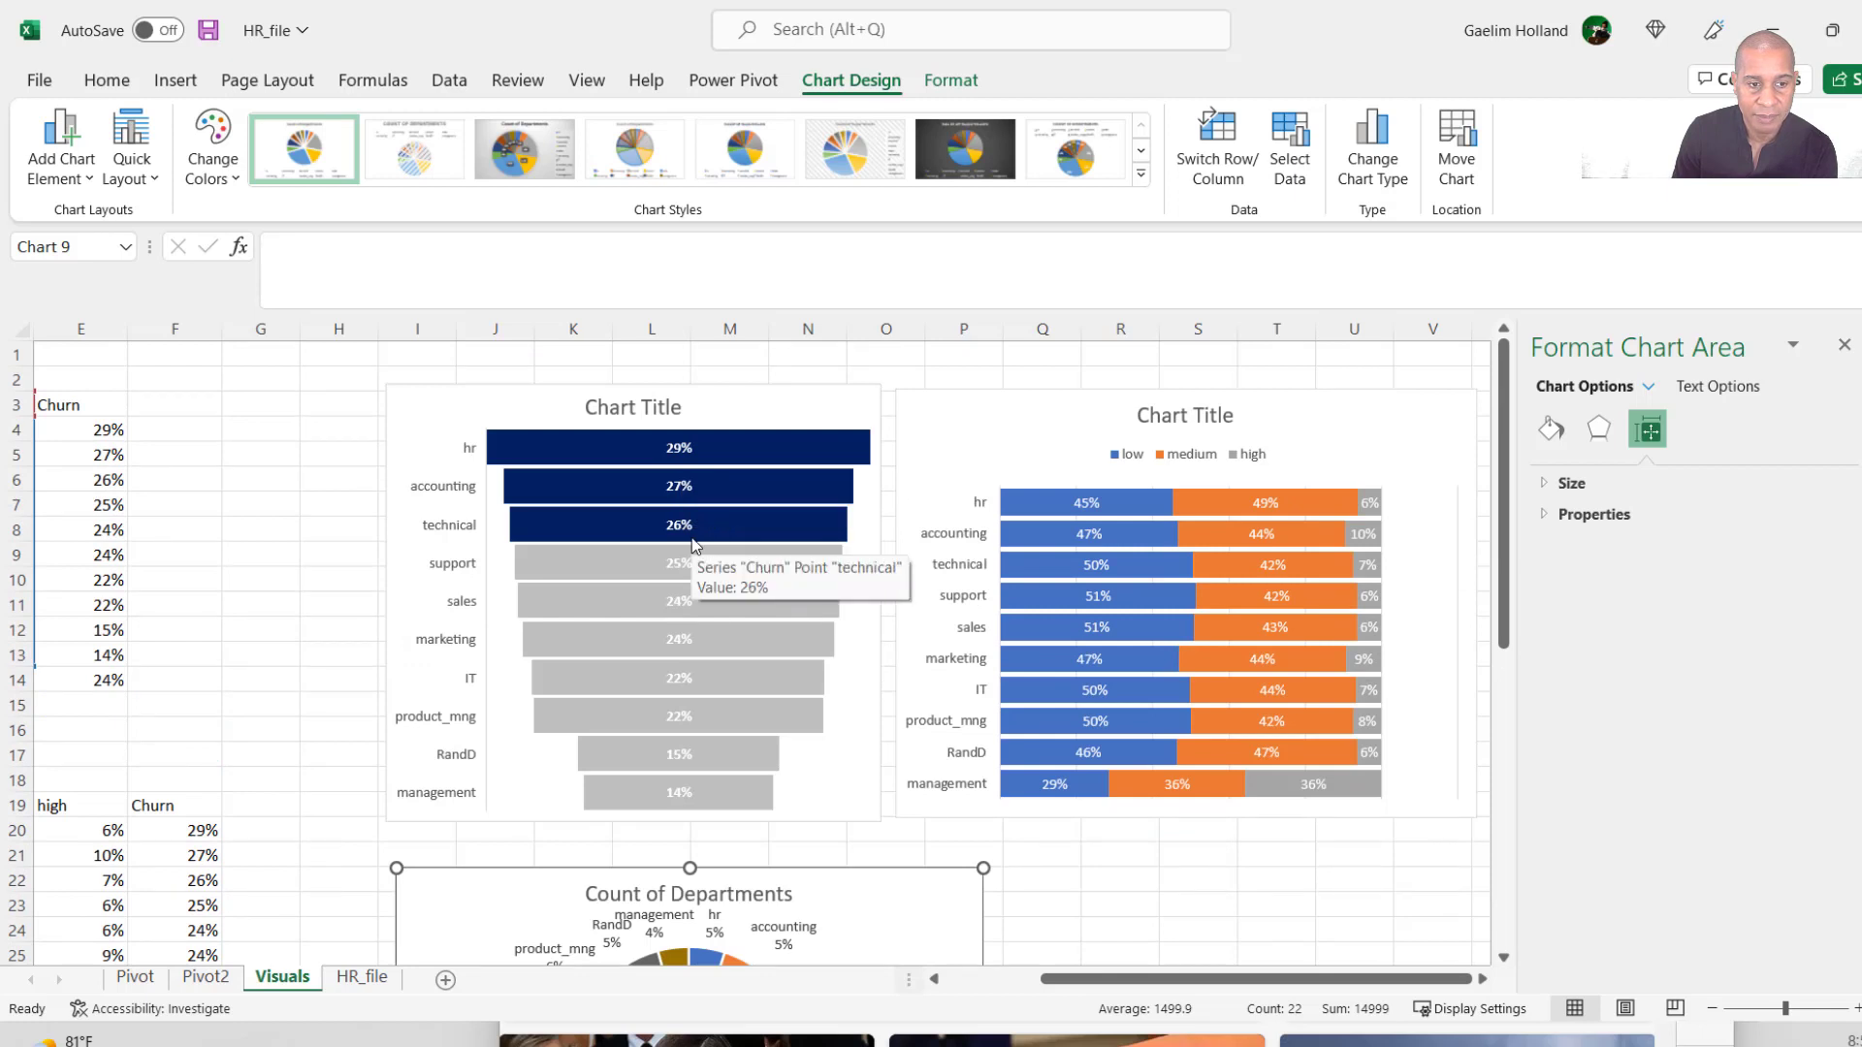
scroll(727, 704, "down", 2)
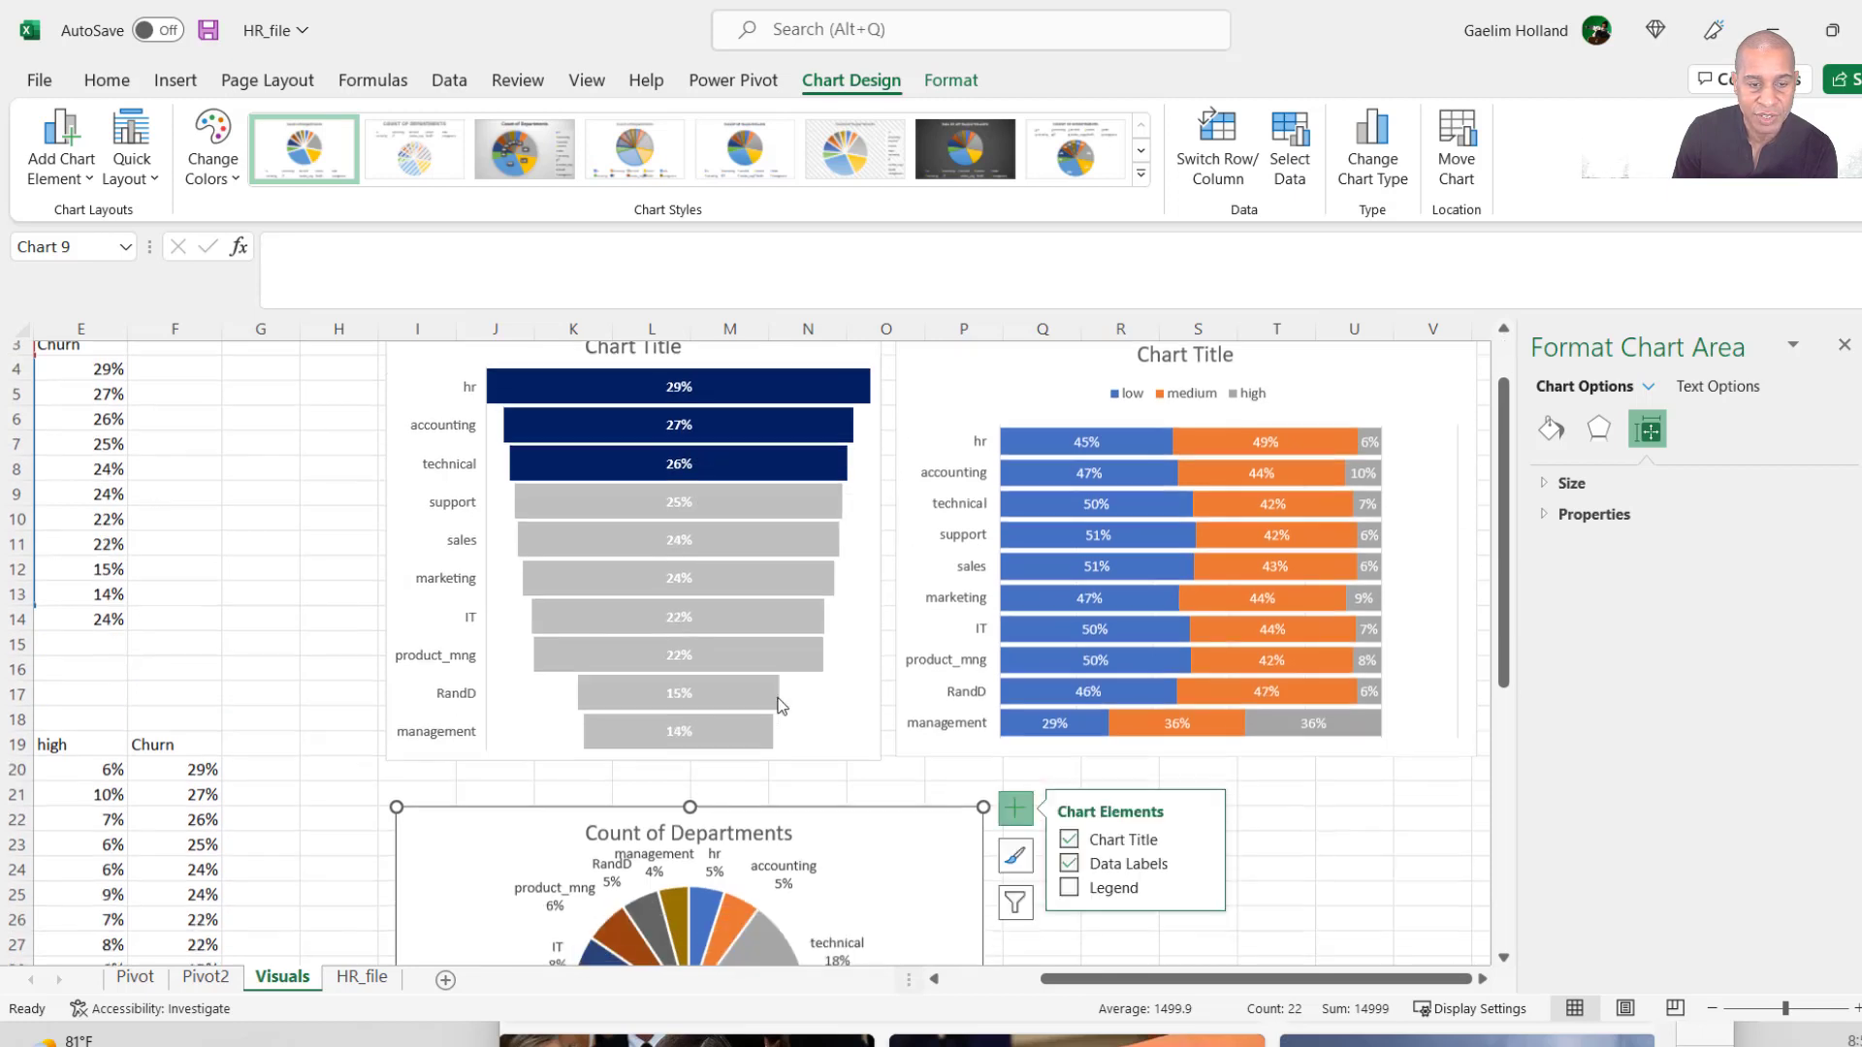
scroll(778, 697, "down", 1)
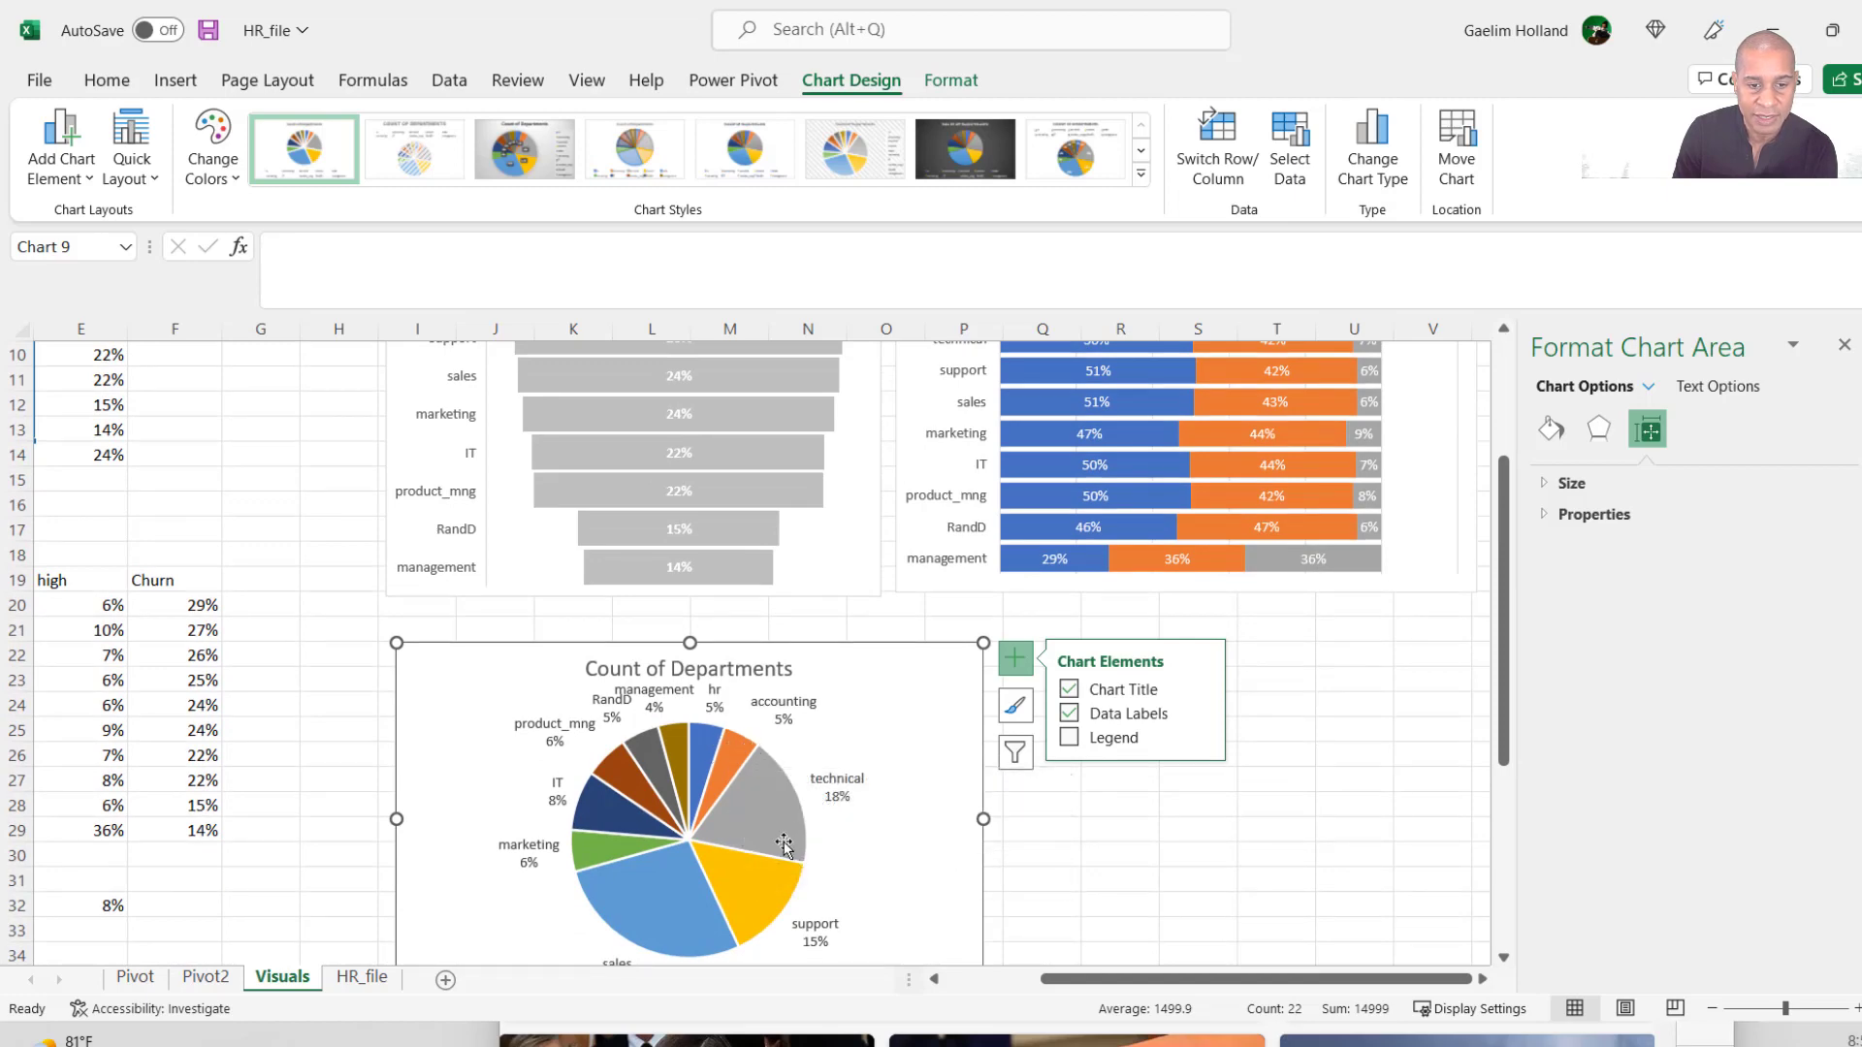
mouse_move(780, 850)
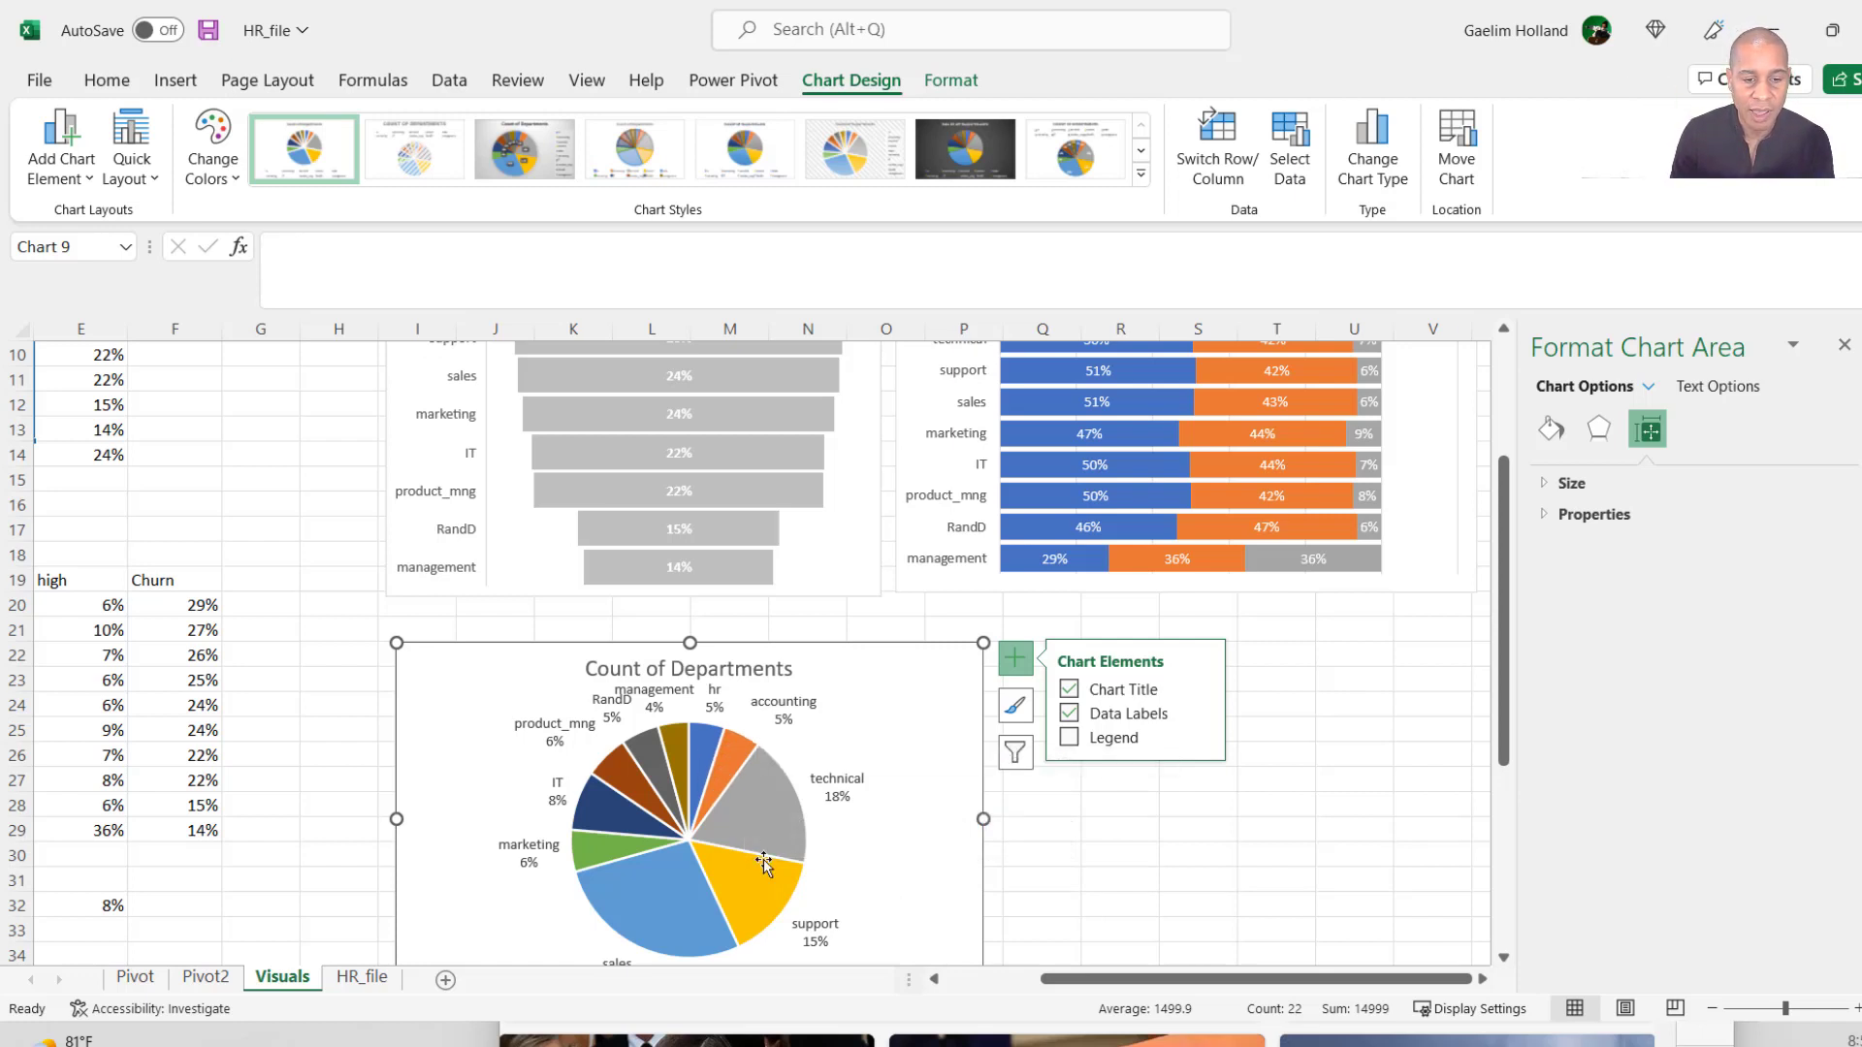
left_click(126, 84)
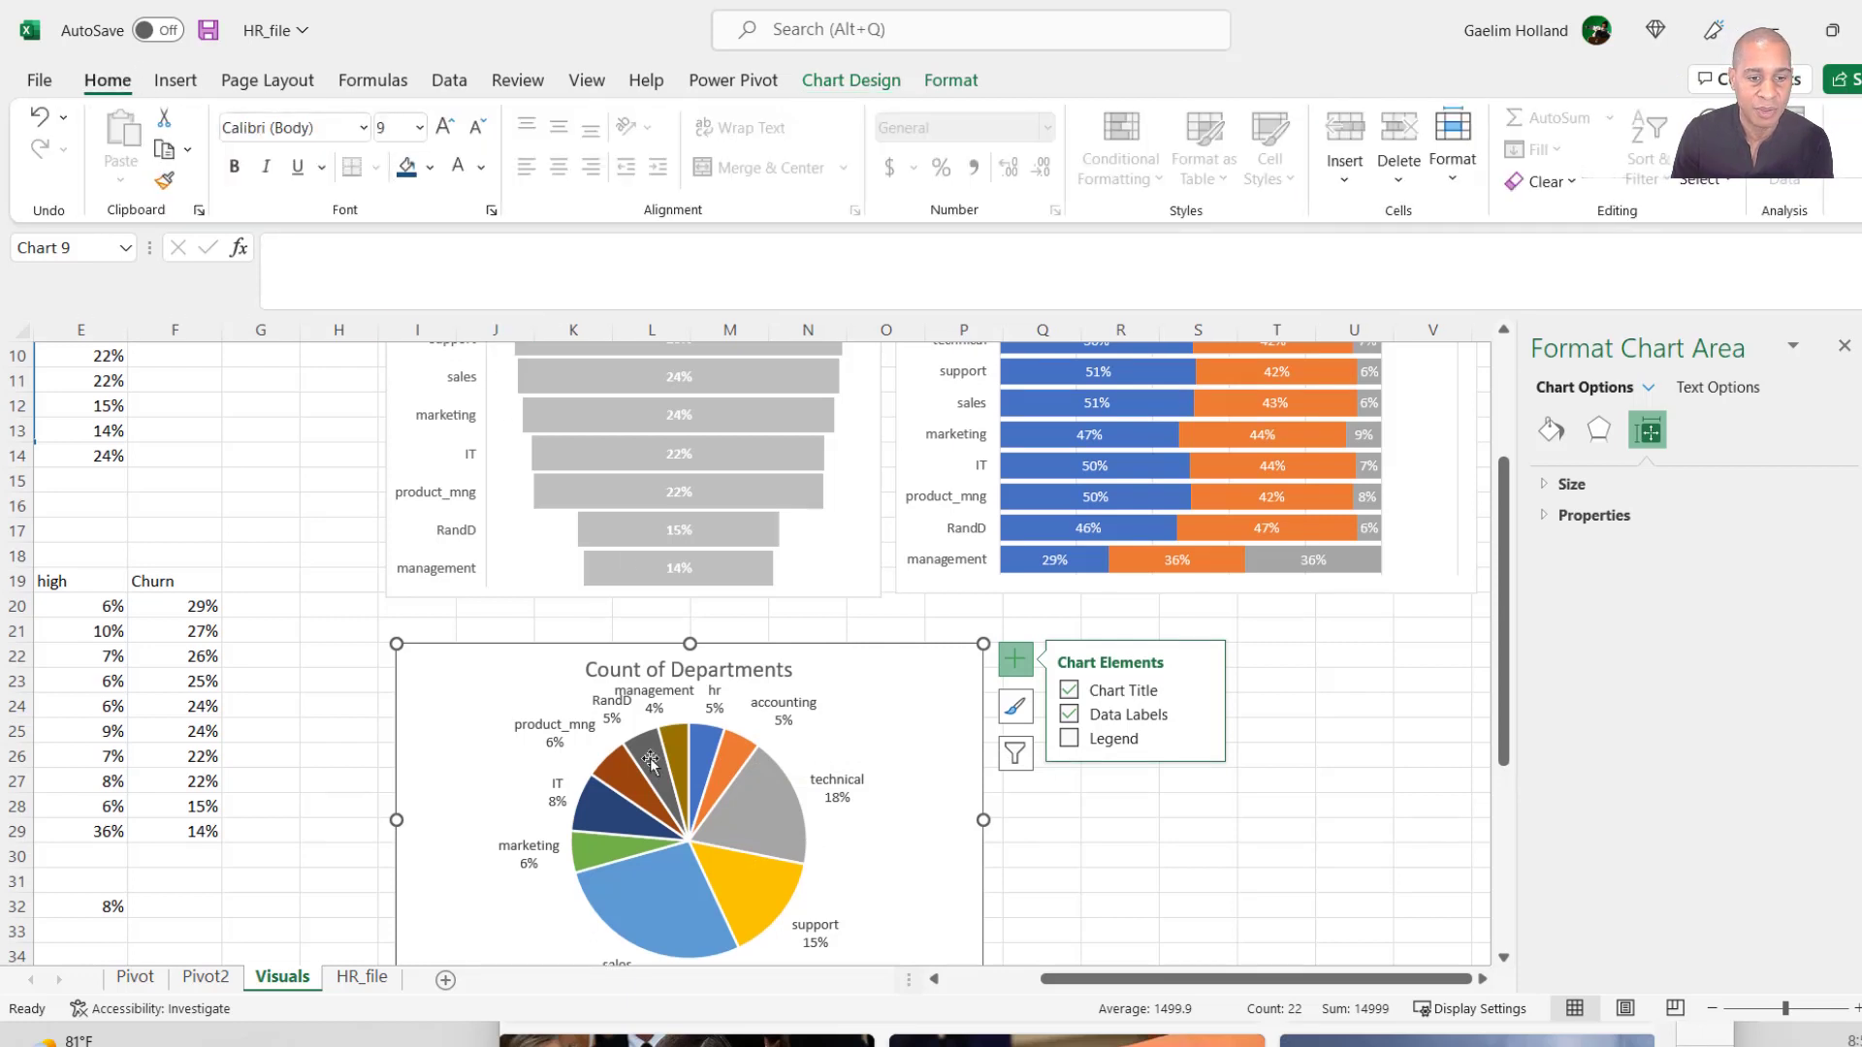
left_click(680, 800)
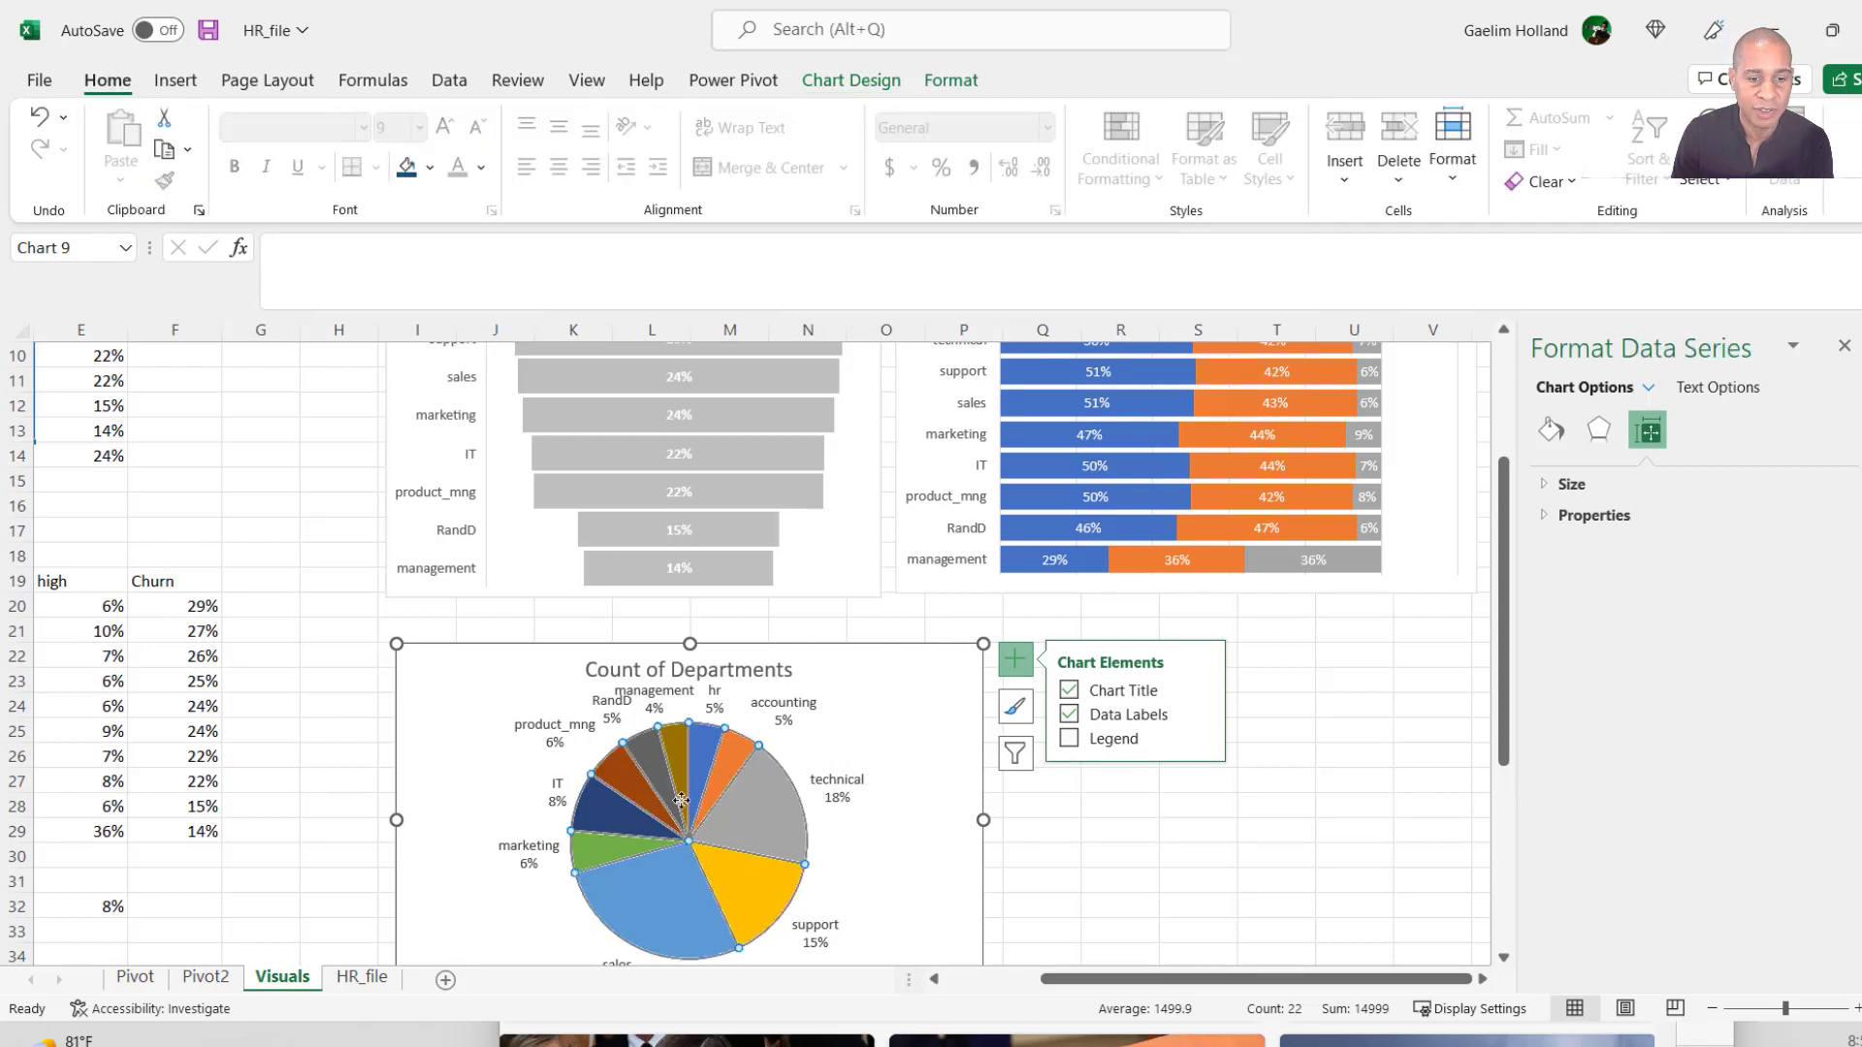
left_click(429, 168)
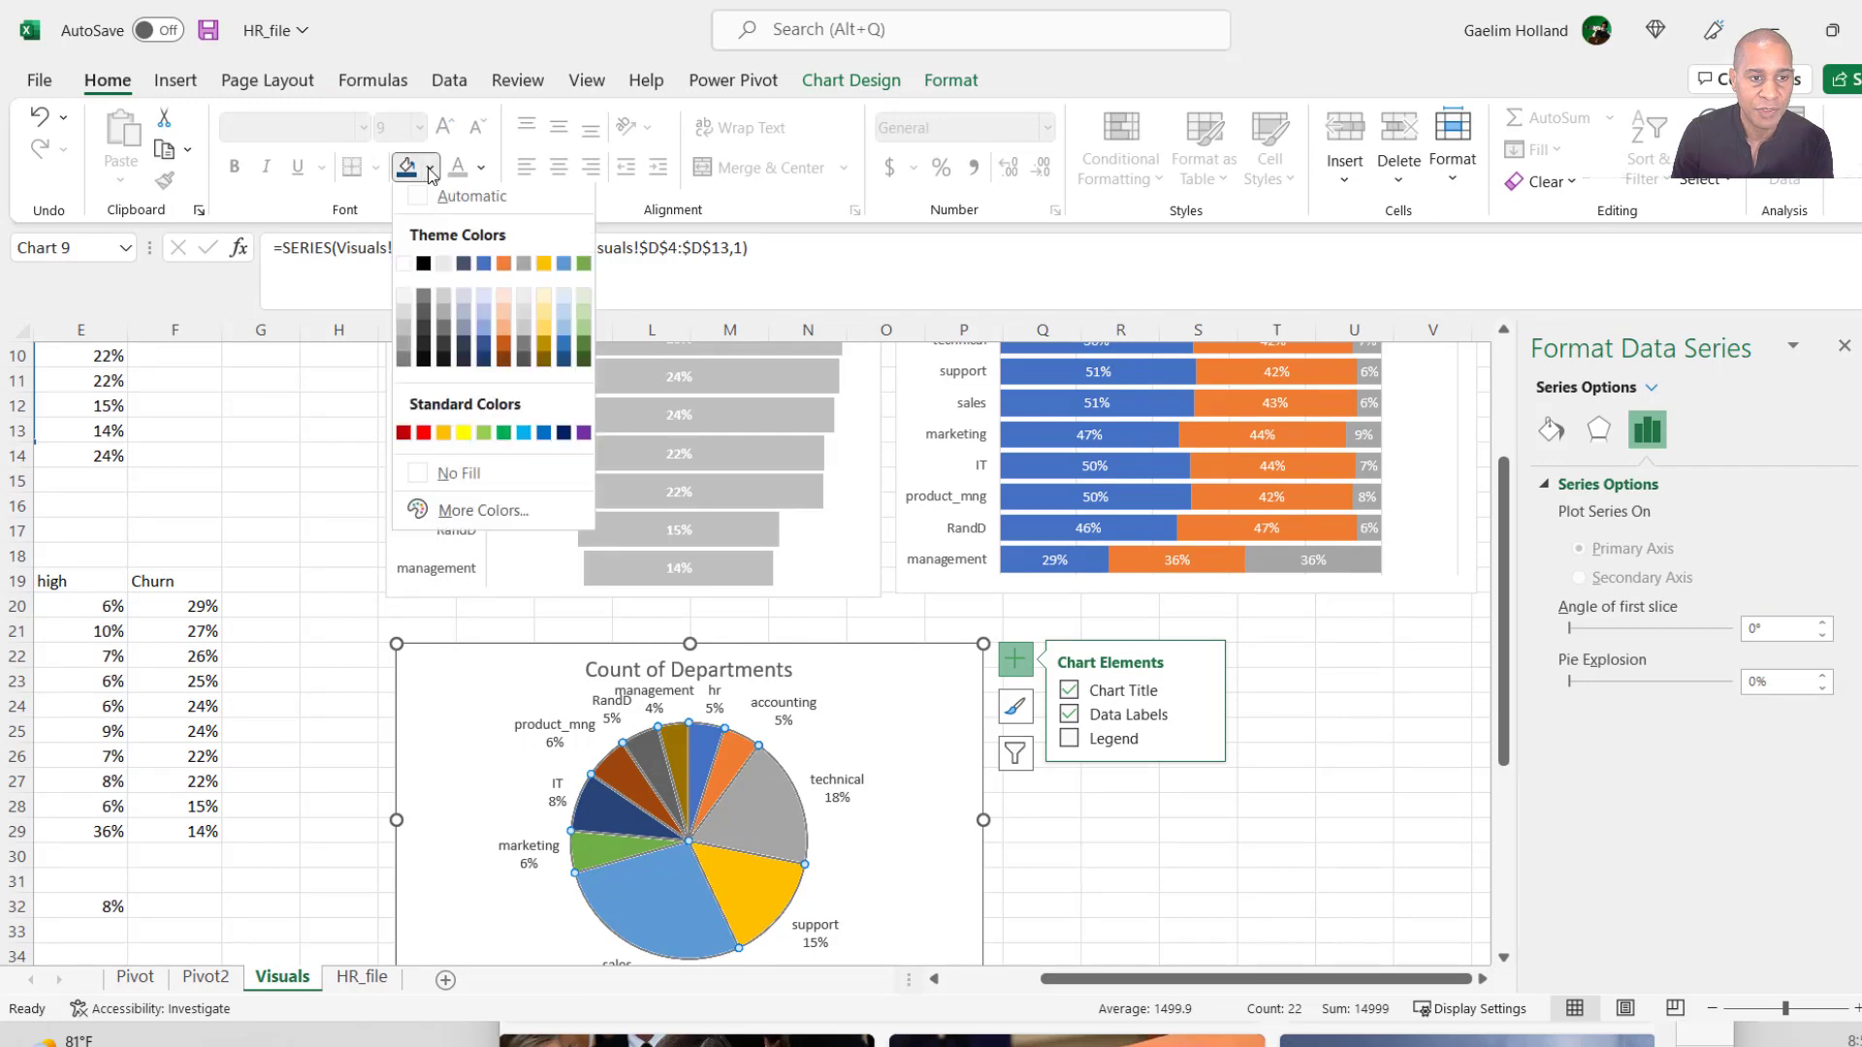
left_click(408, 333)
left_click(843, 859)
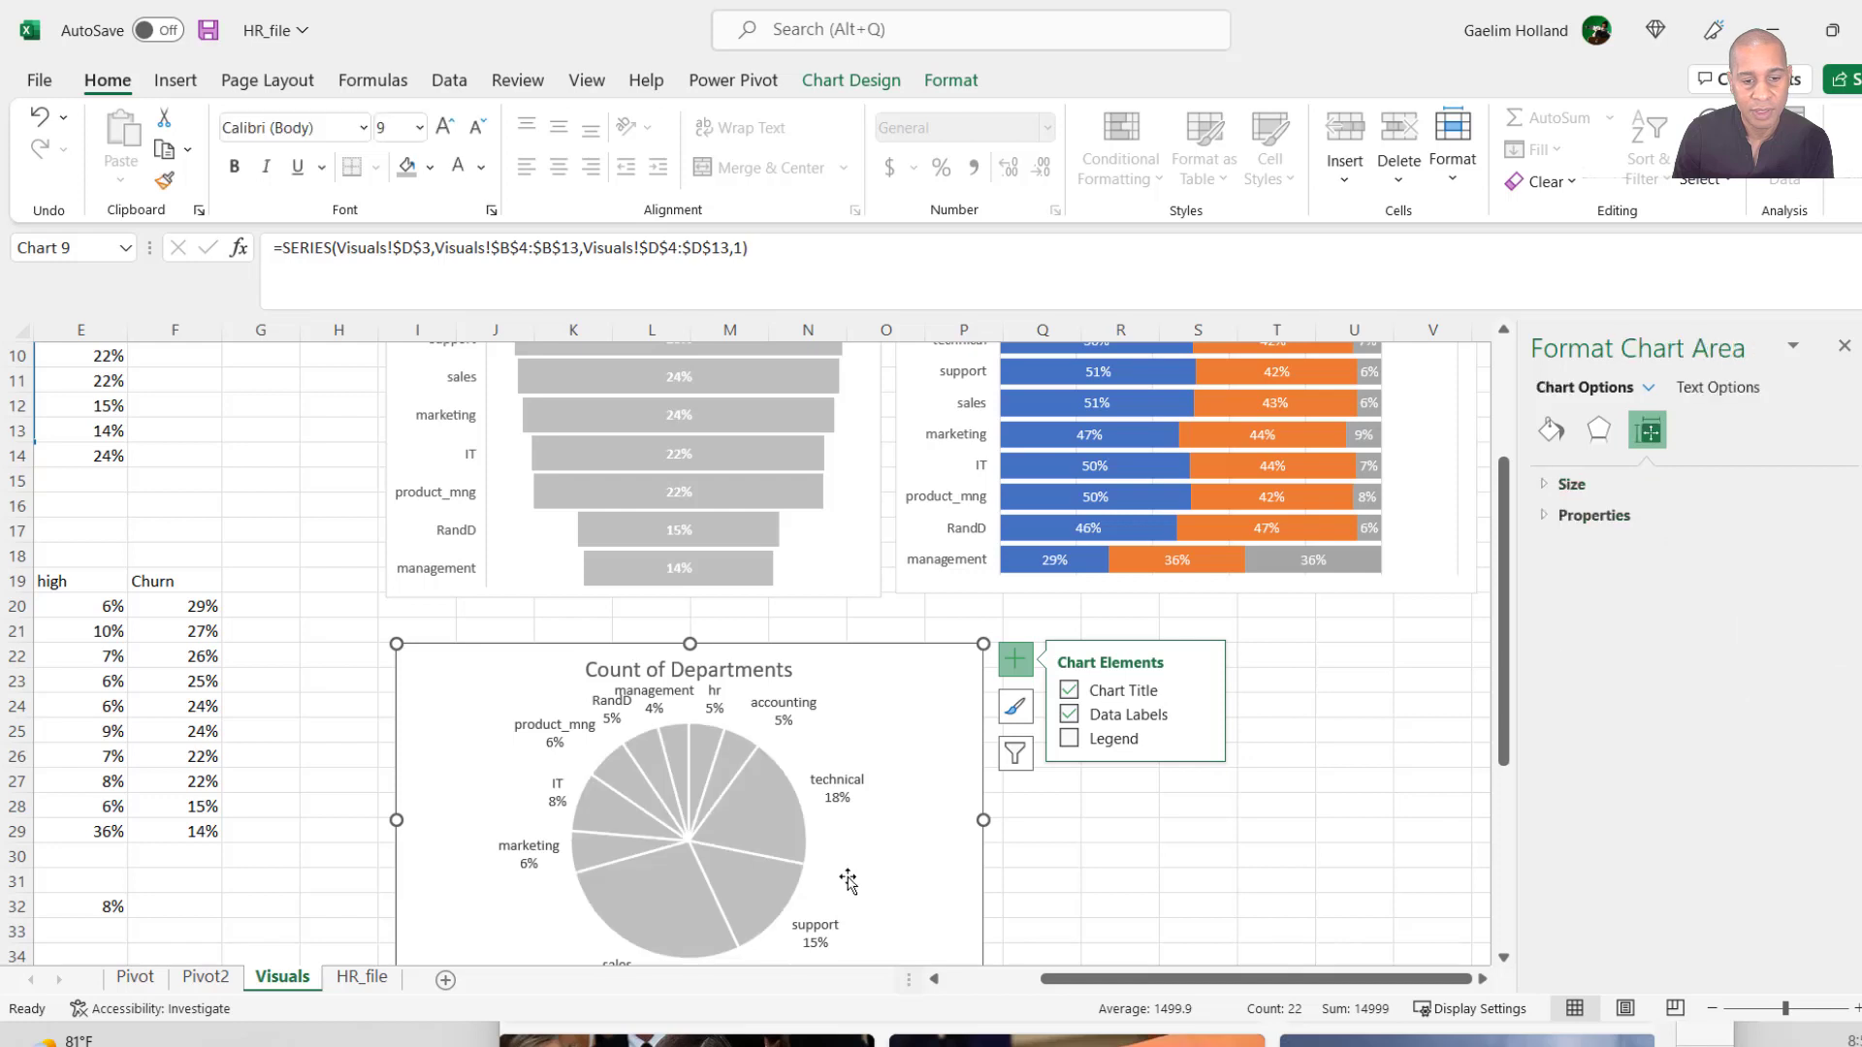
Fill the technical, accounting and hr slices of the Count of Departments pie chart with dark blue.
left_click(781, 836)
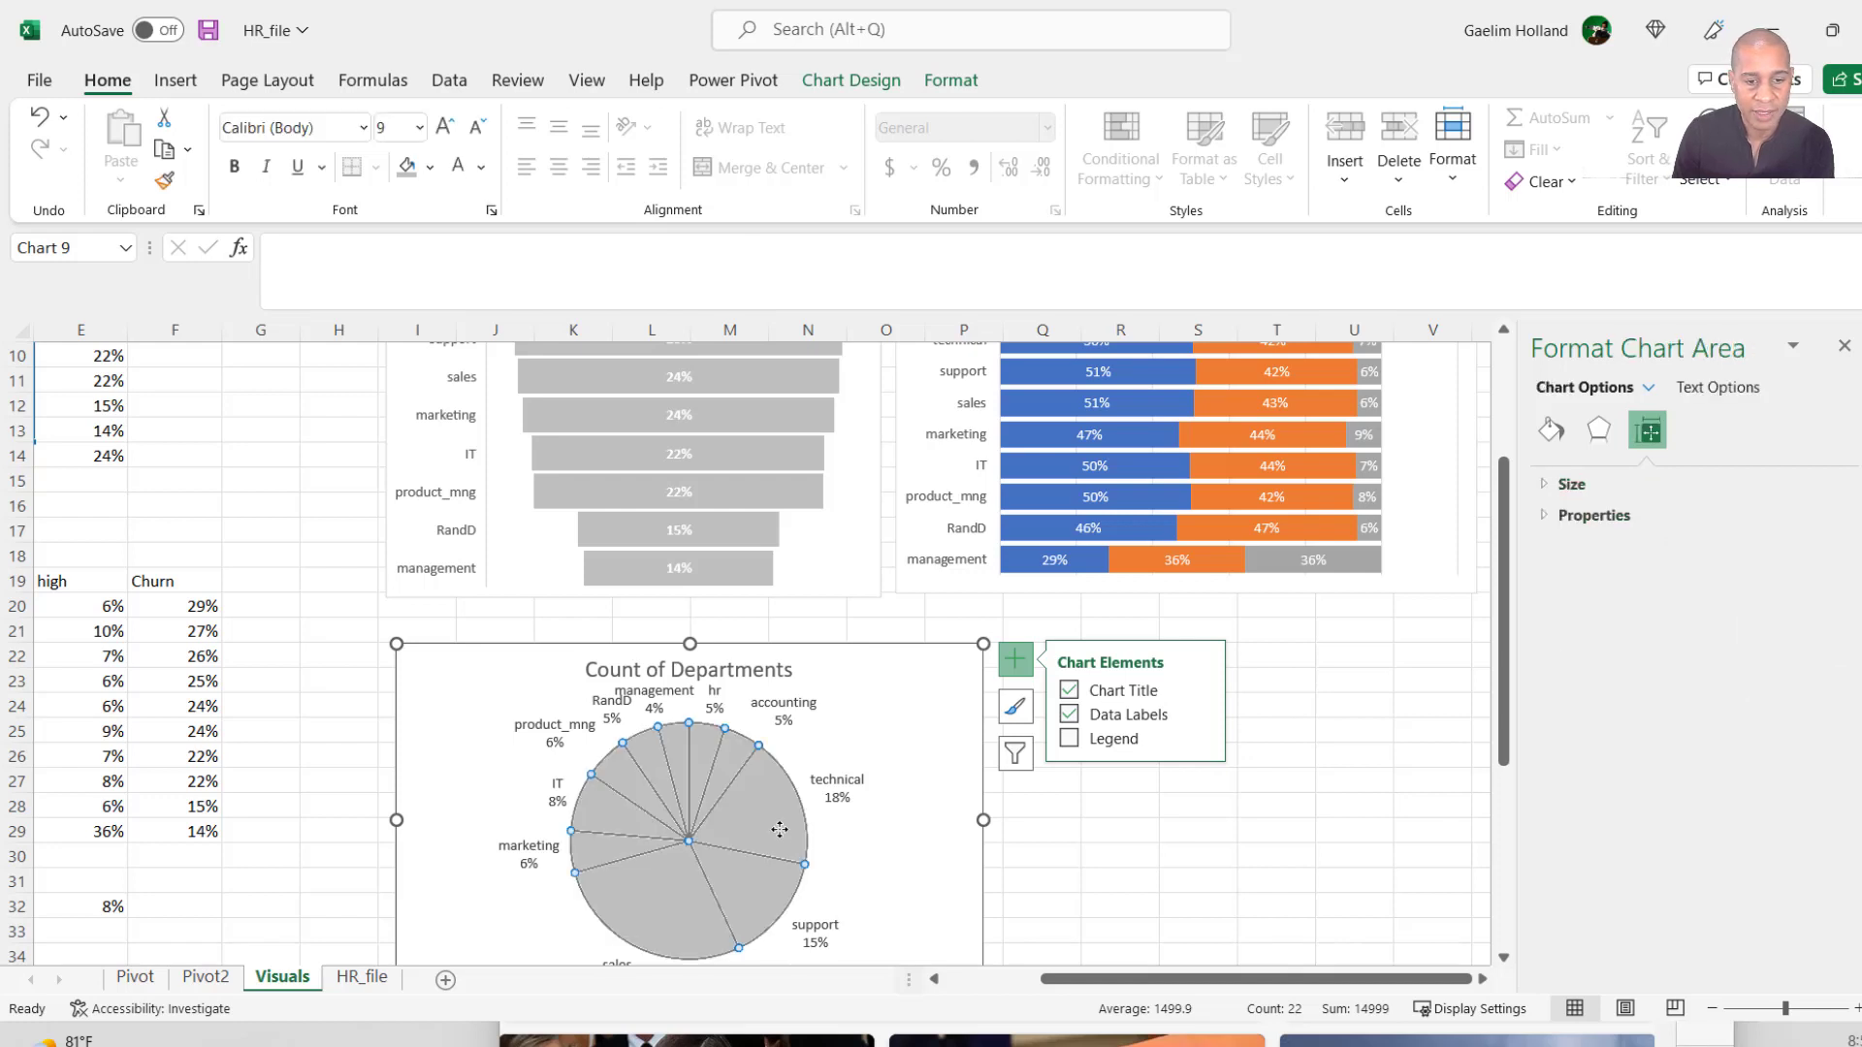
left_click(774, 878)
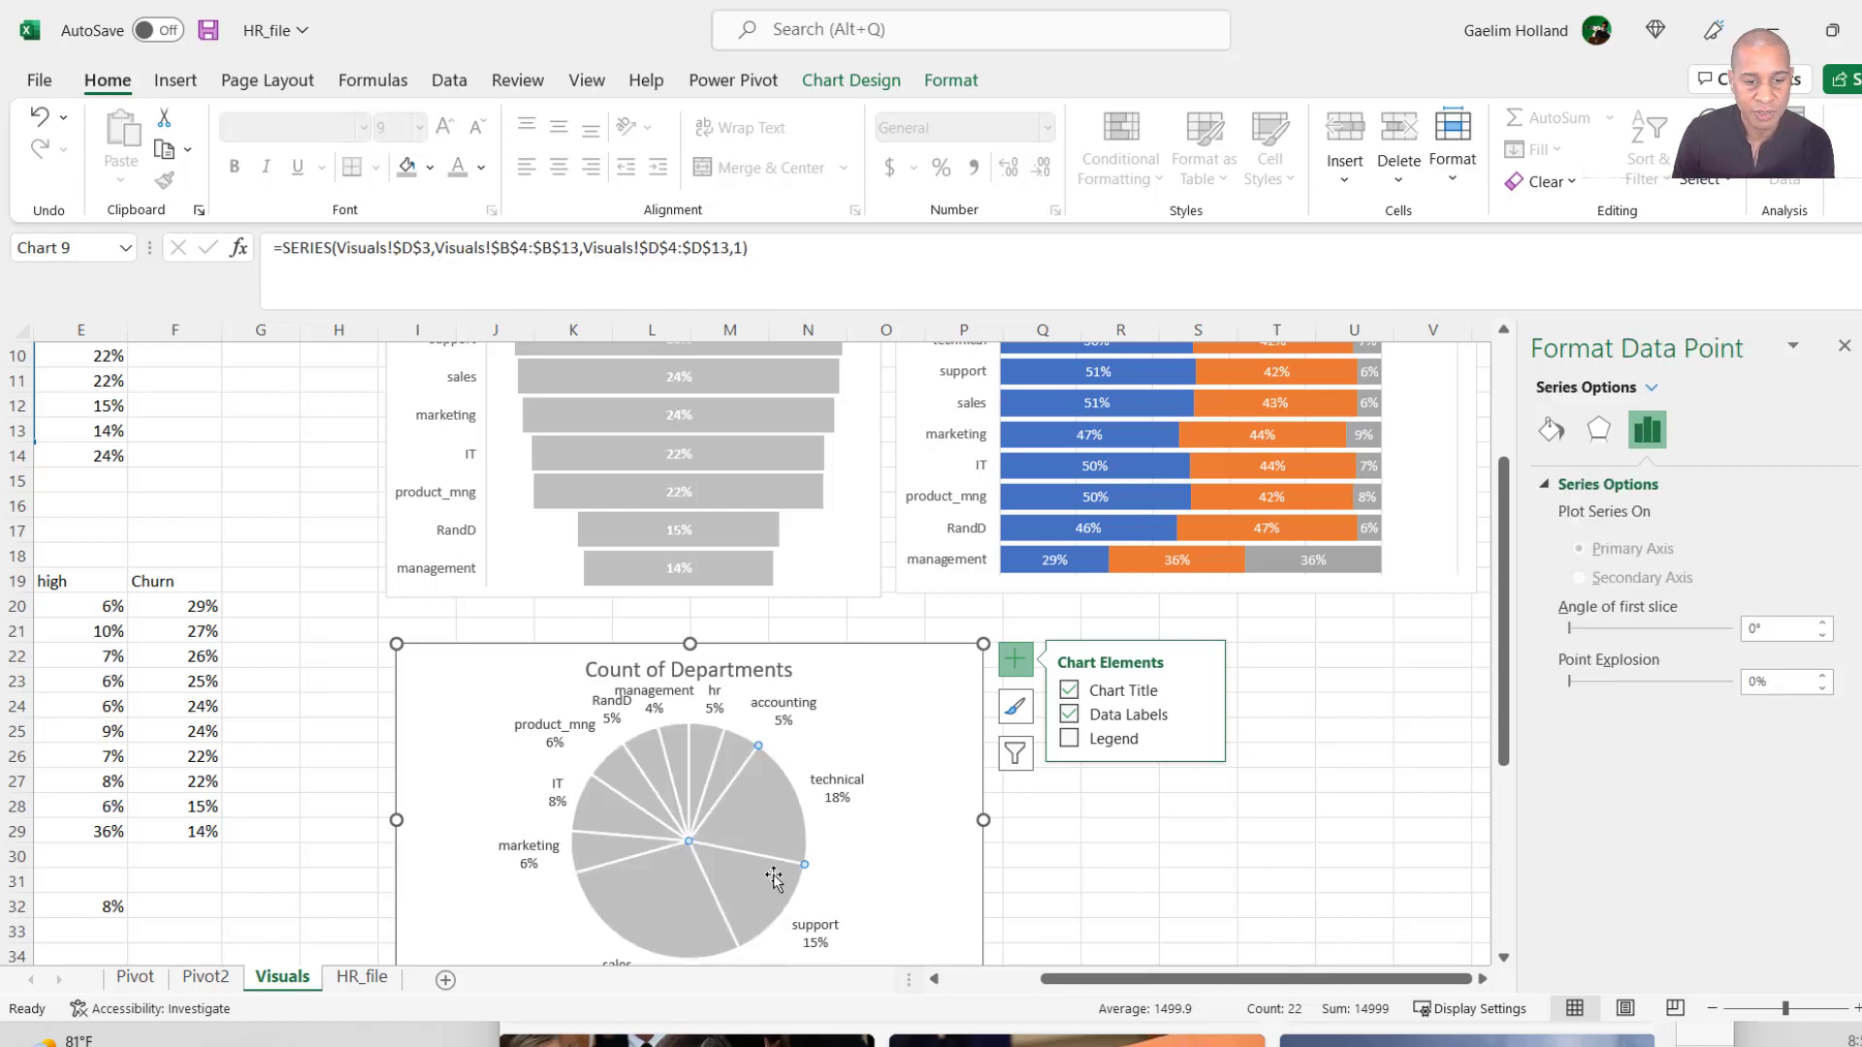
left_click(428, 178)
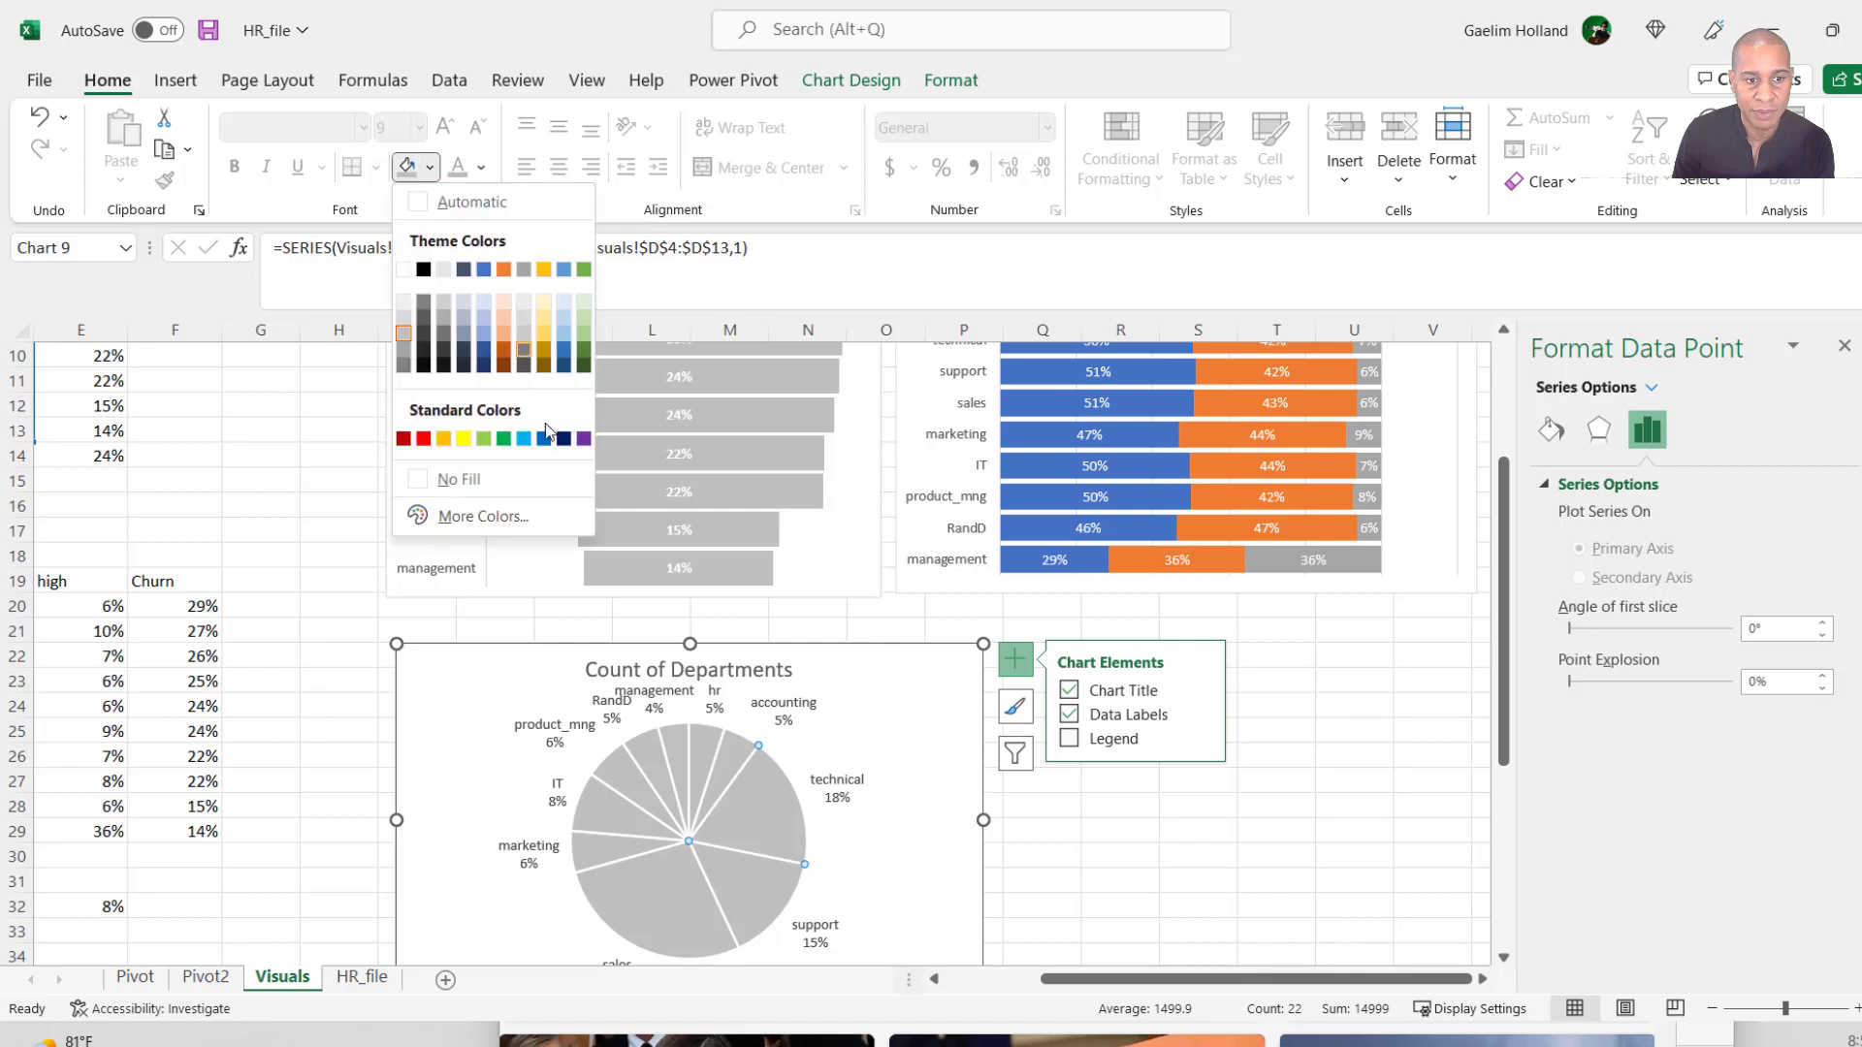
left_click(563, 369)
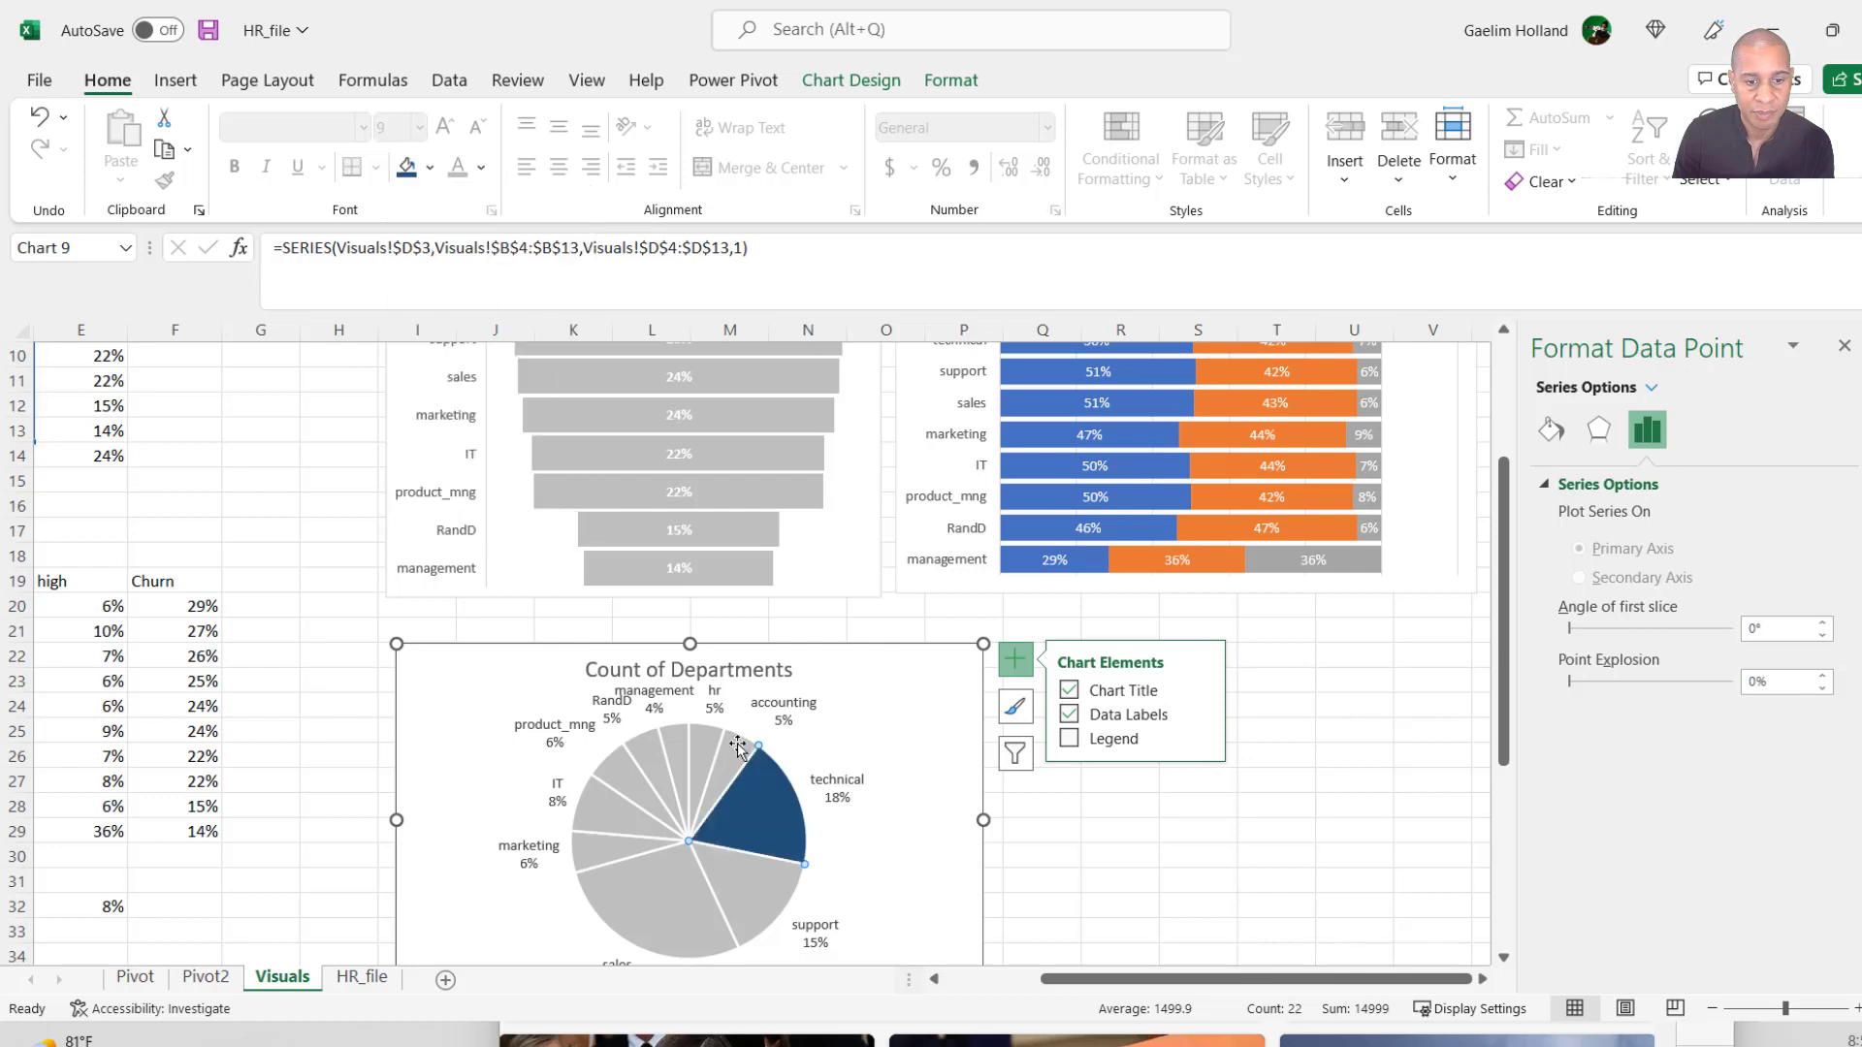
left_click(406, 167)
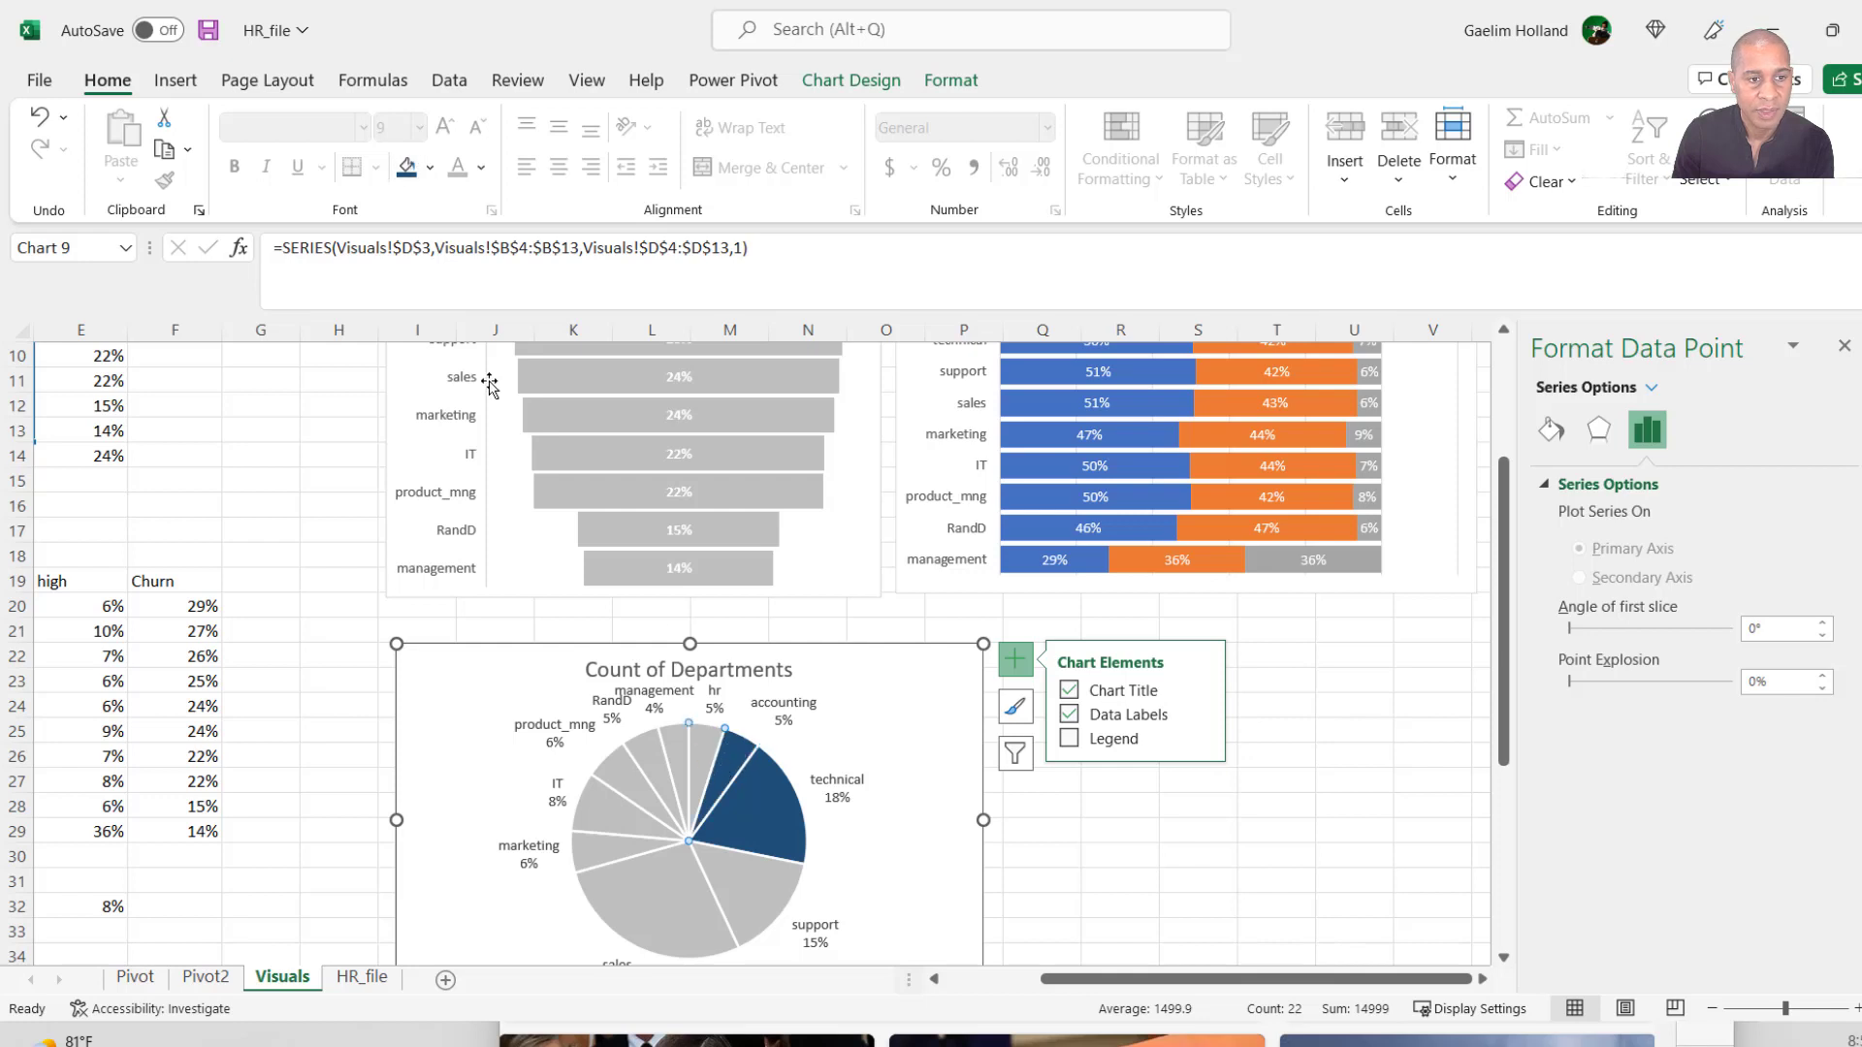
left_click(406, 166)
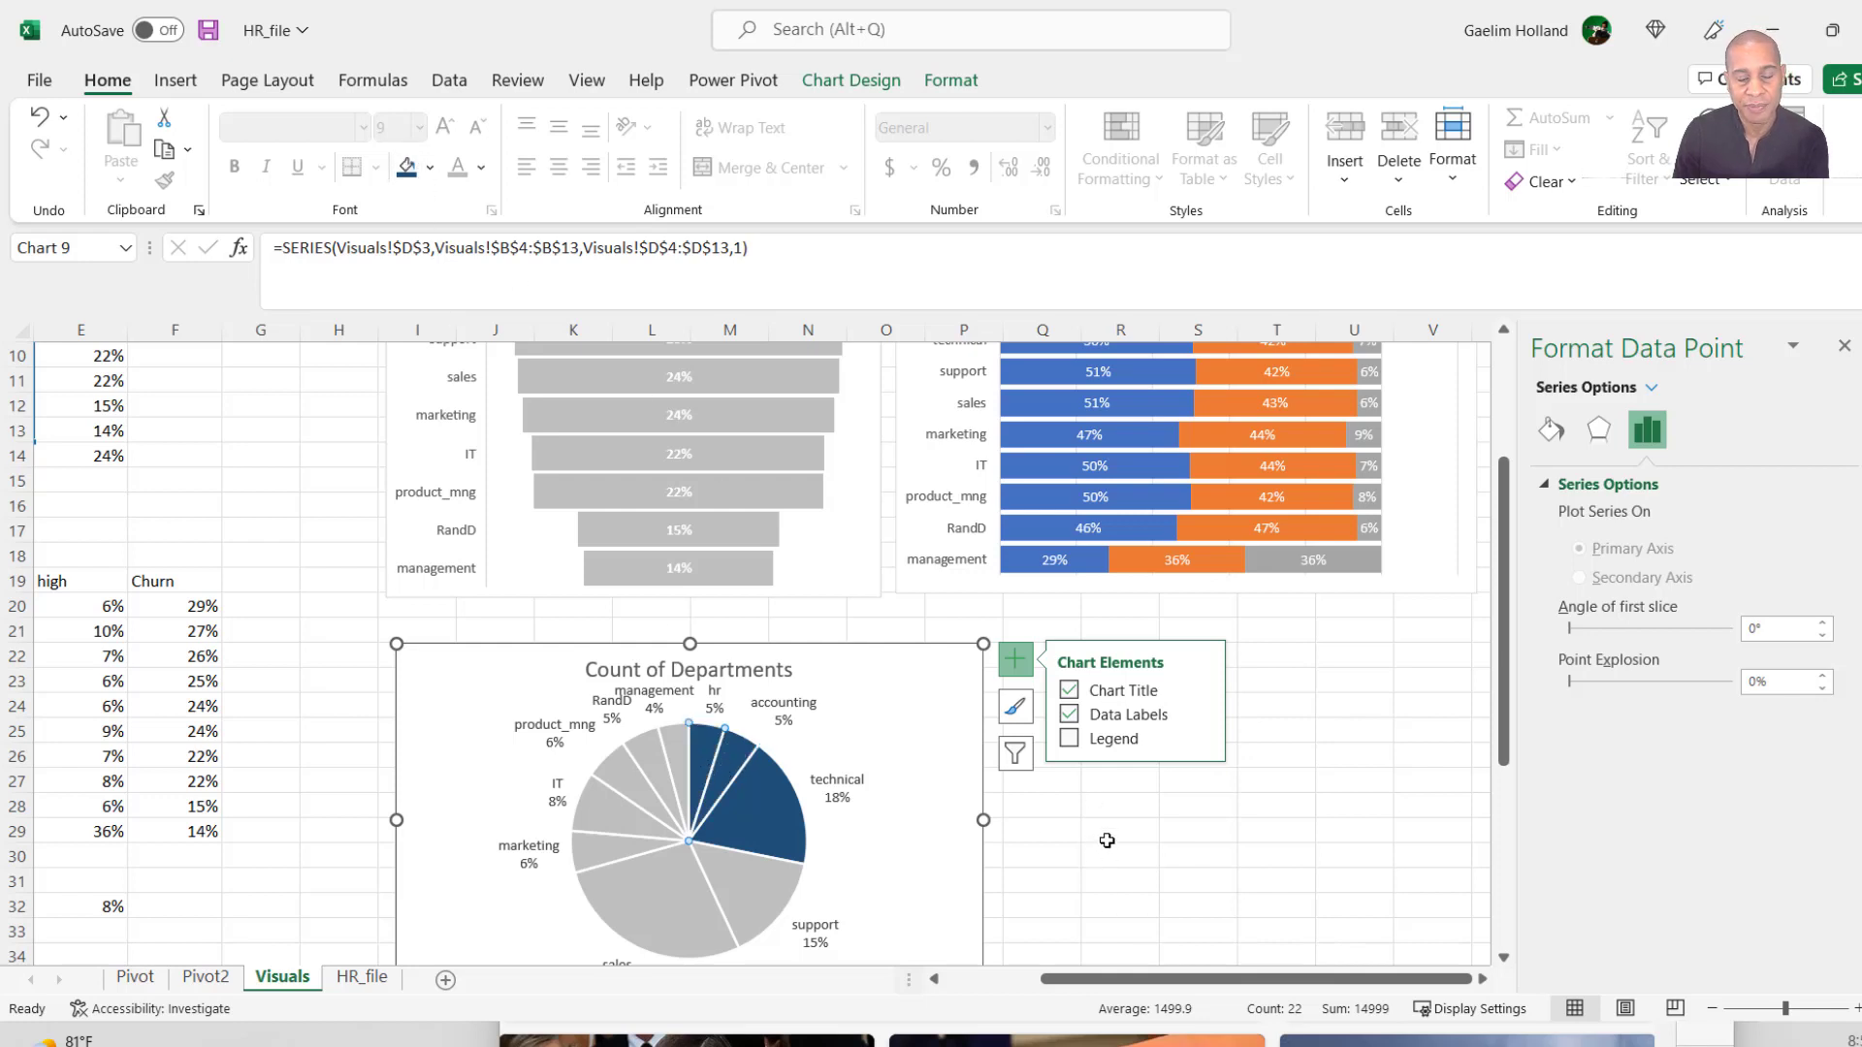
left_click(915, 762)
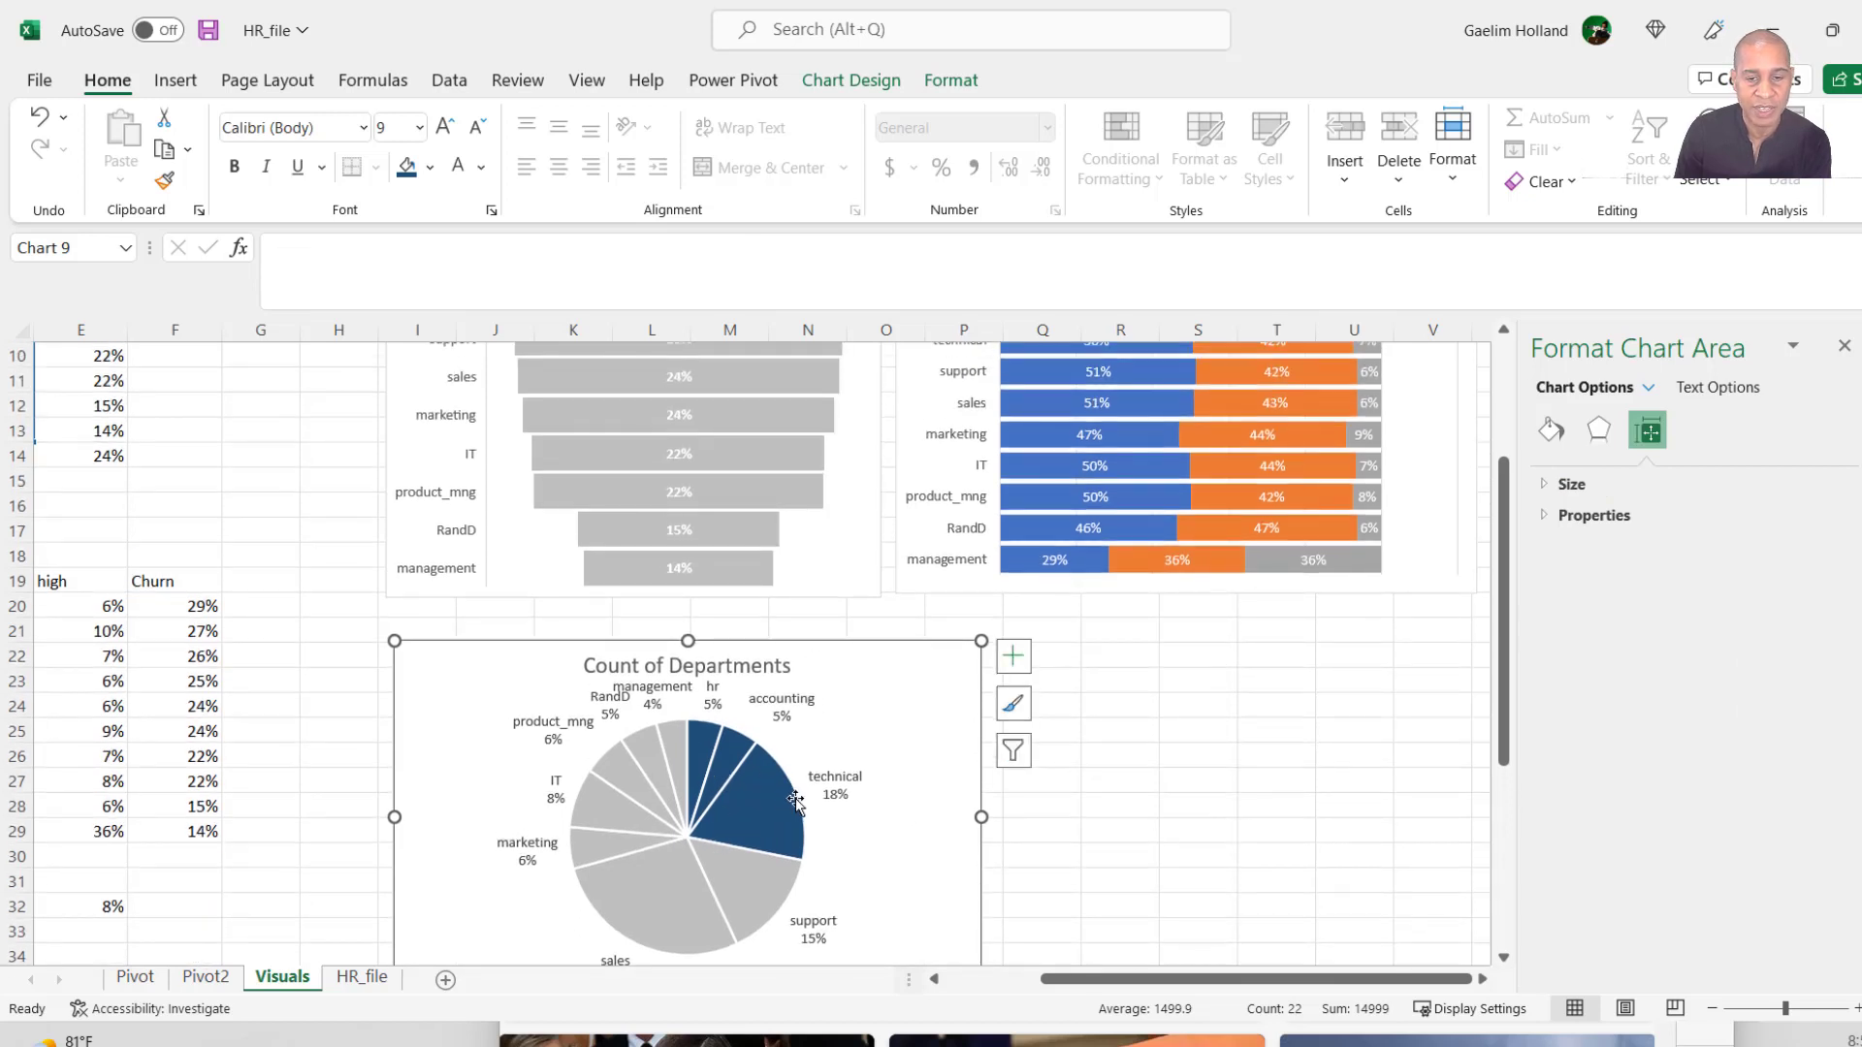
mouse_move(795, 800)
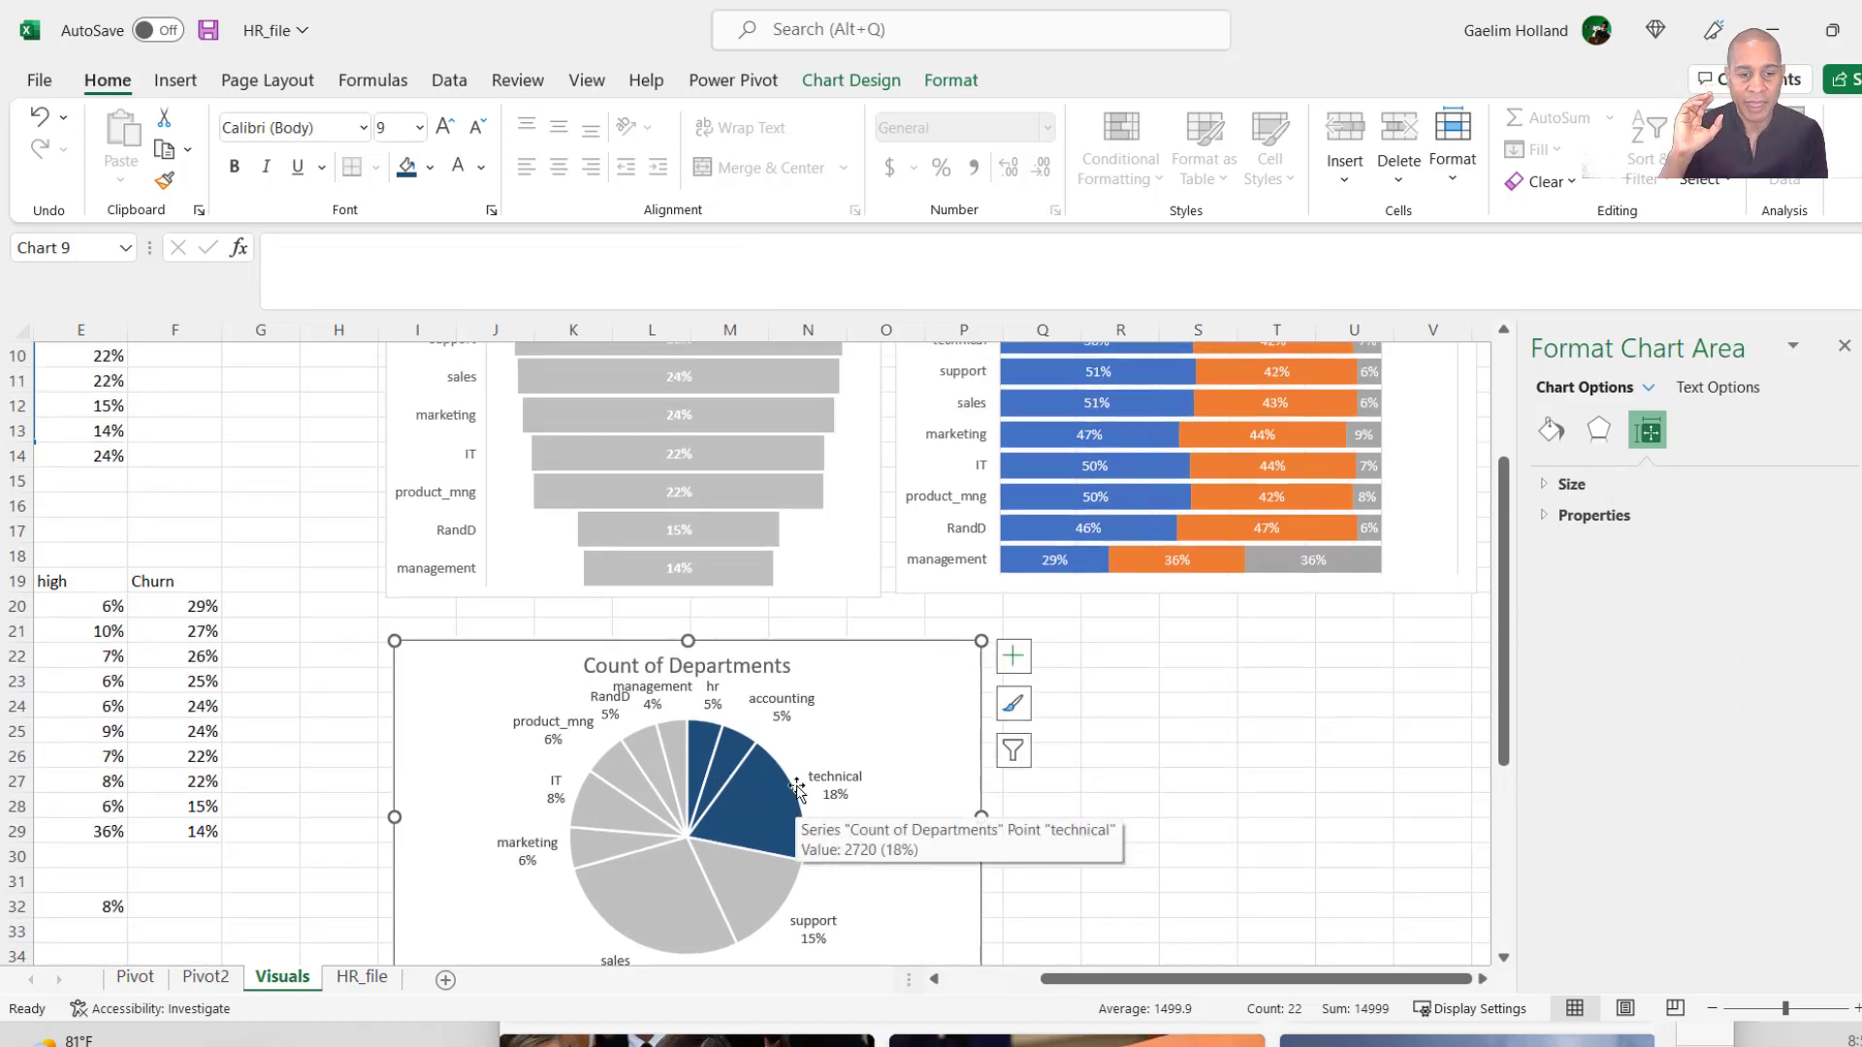
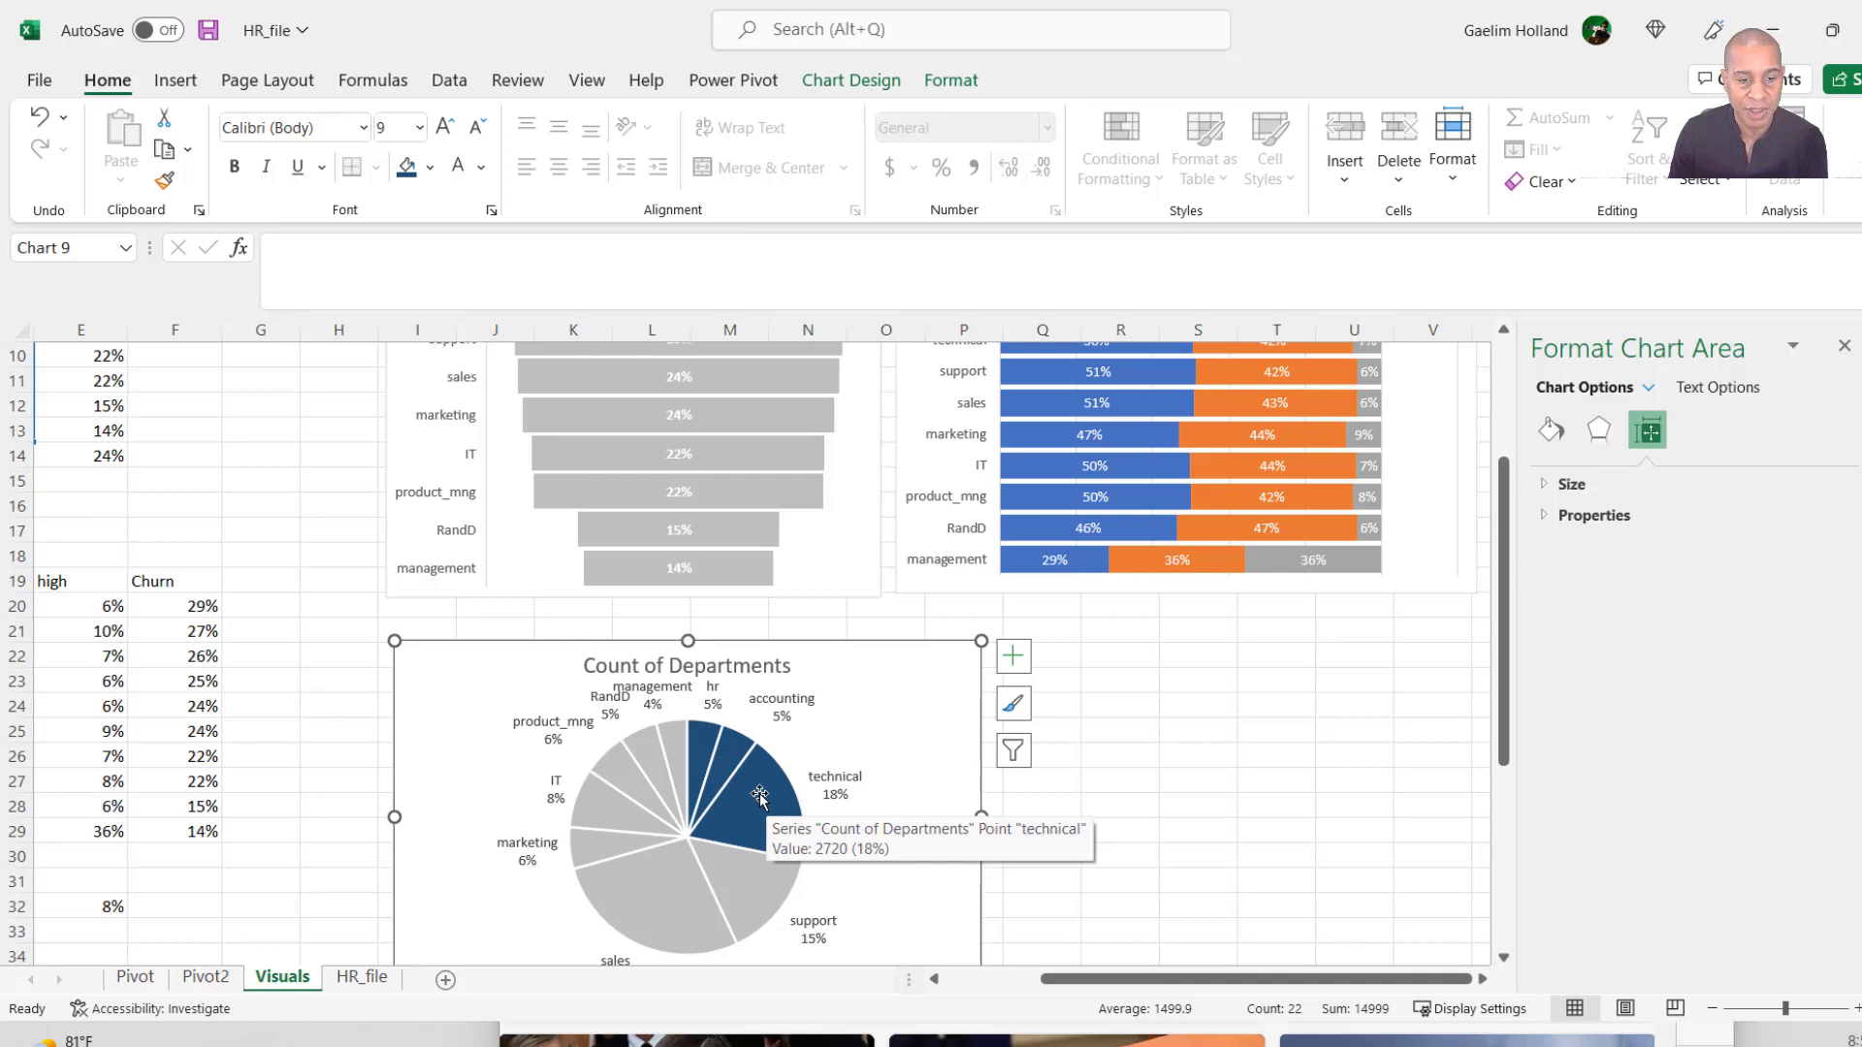
On the Pivot sheet, add the average_montly_hours field to the values of the department pivot table.
key("ctrl+Page_Up")
key("ctrl+Page_Up")
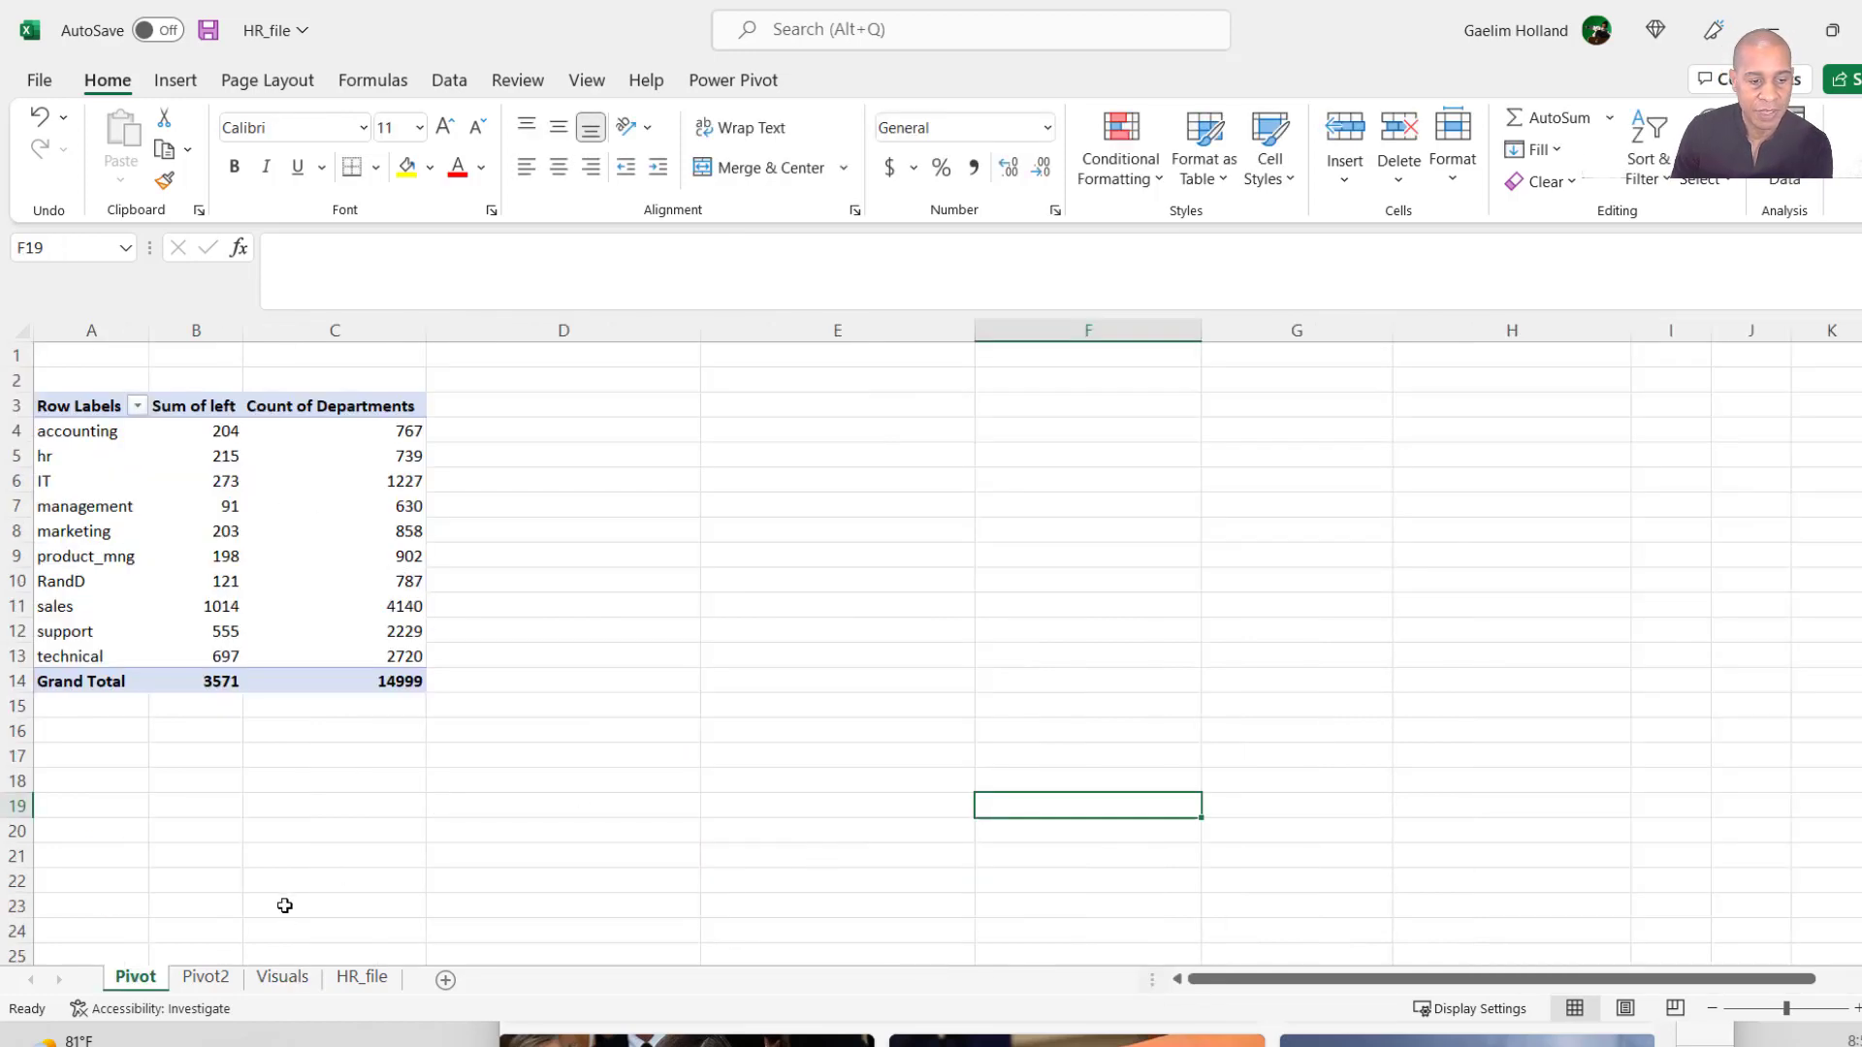
left_click(293, 457)
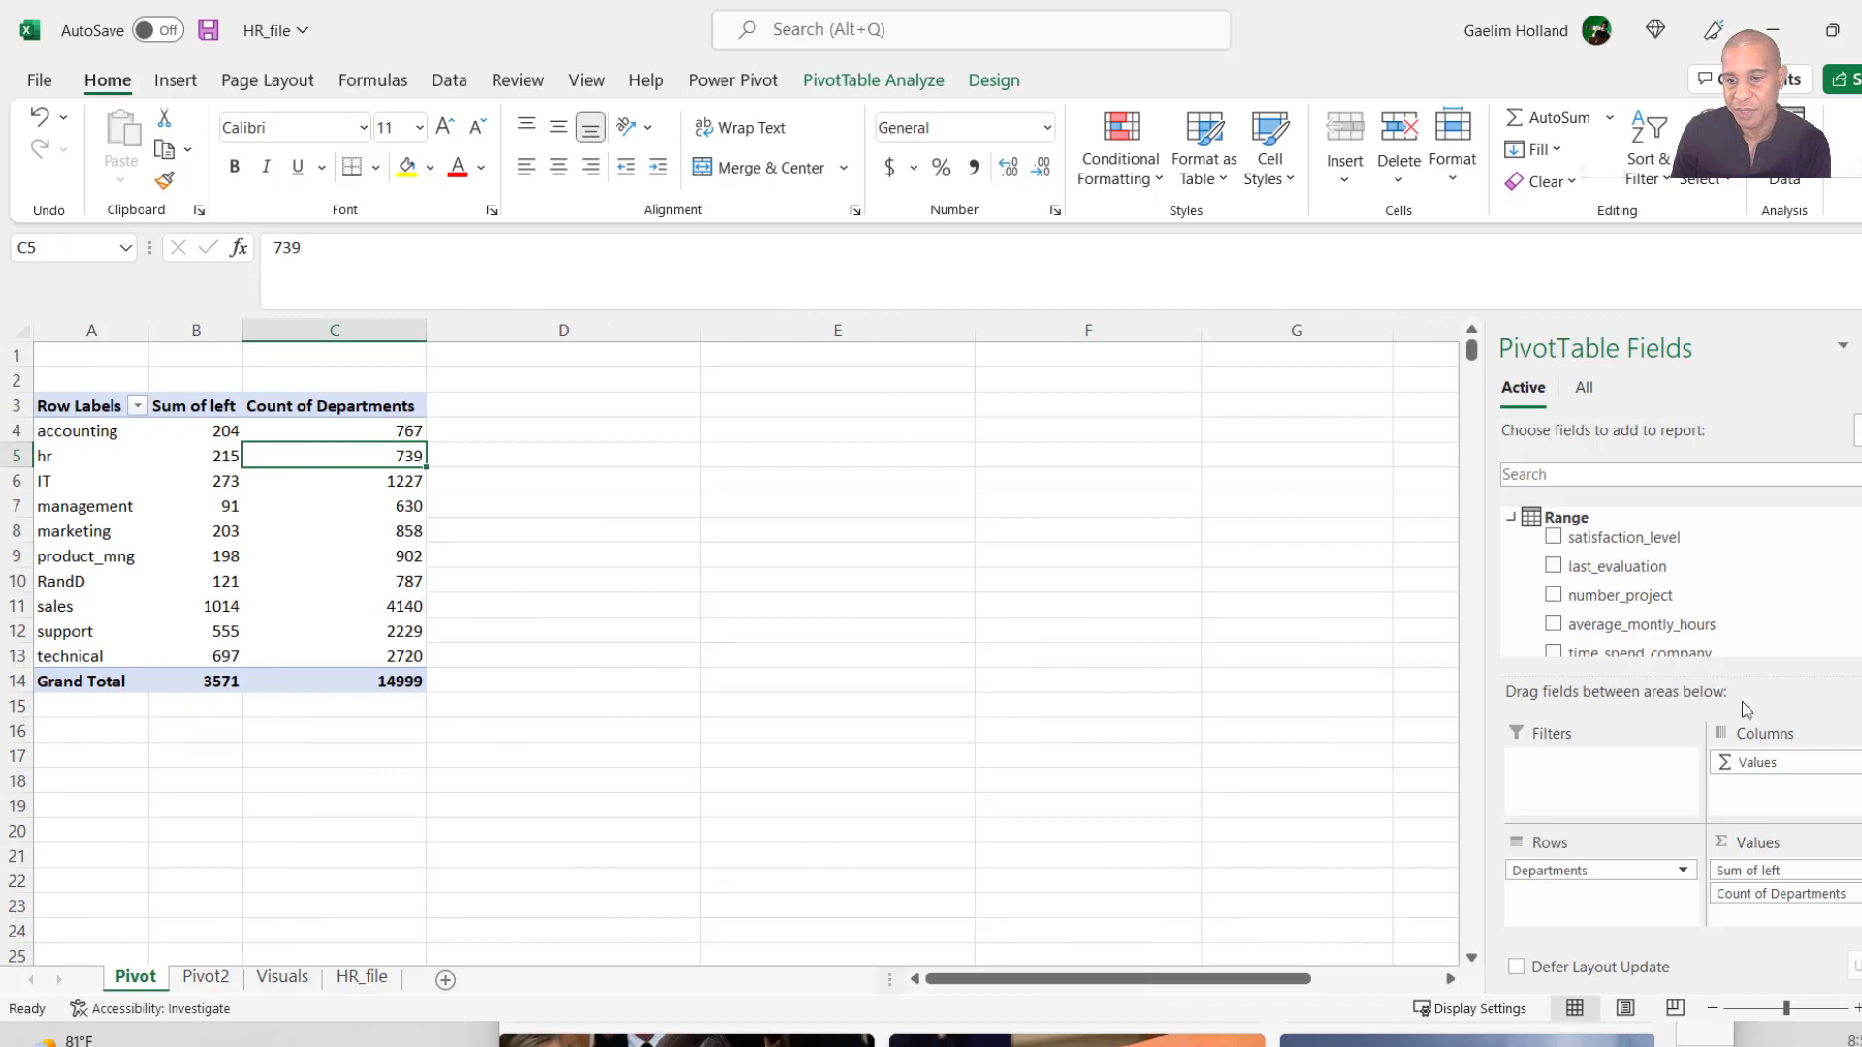
scroll(1648, 572, "down", 3)
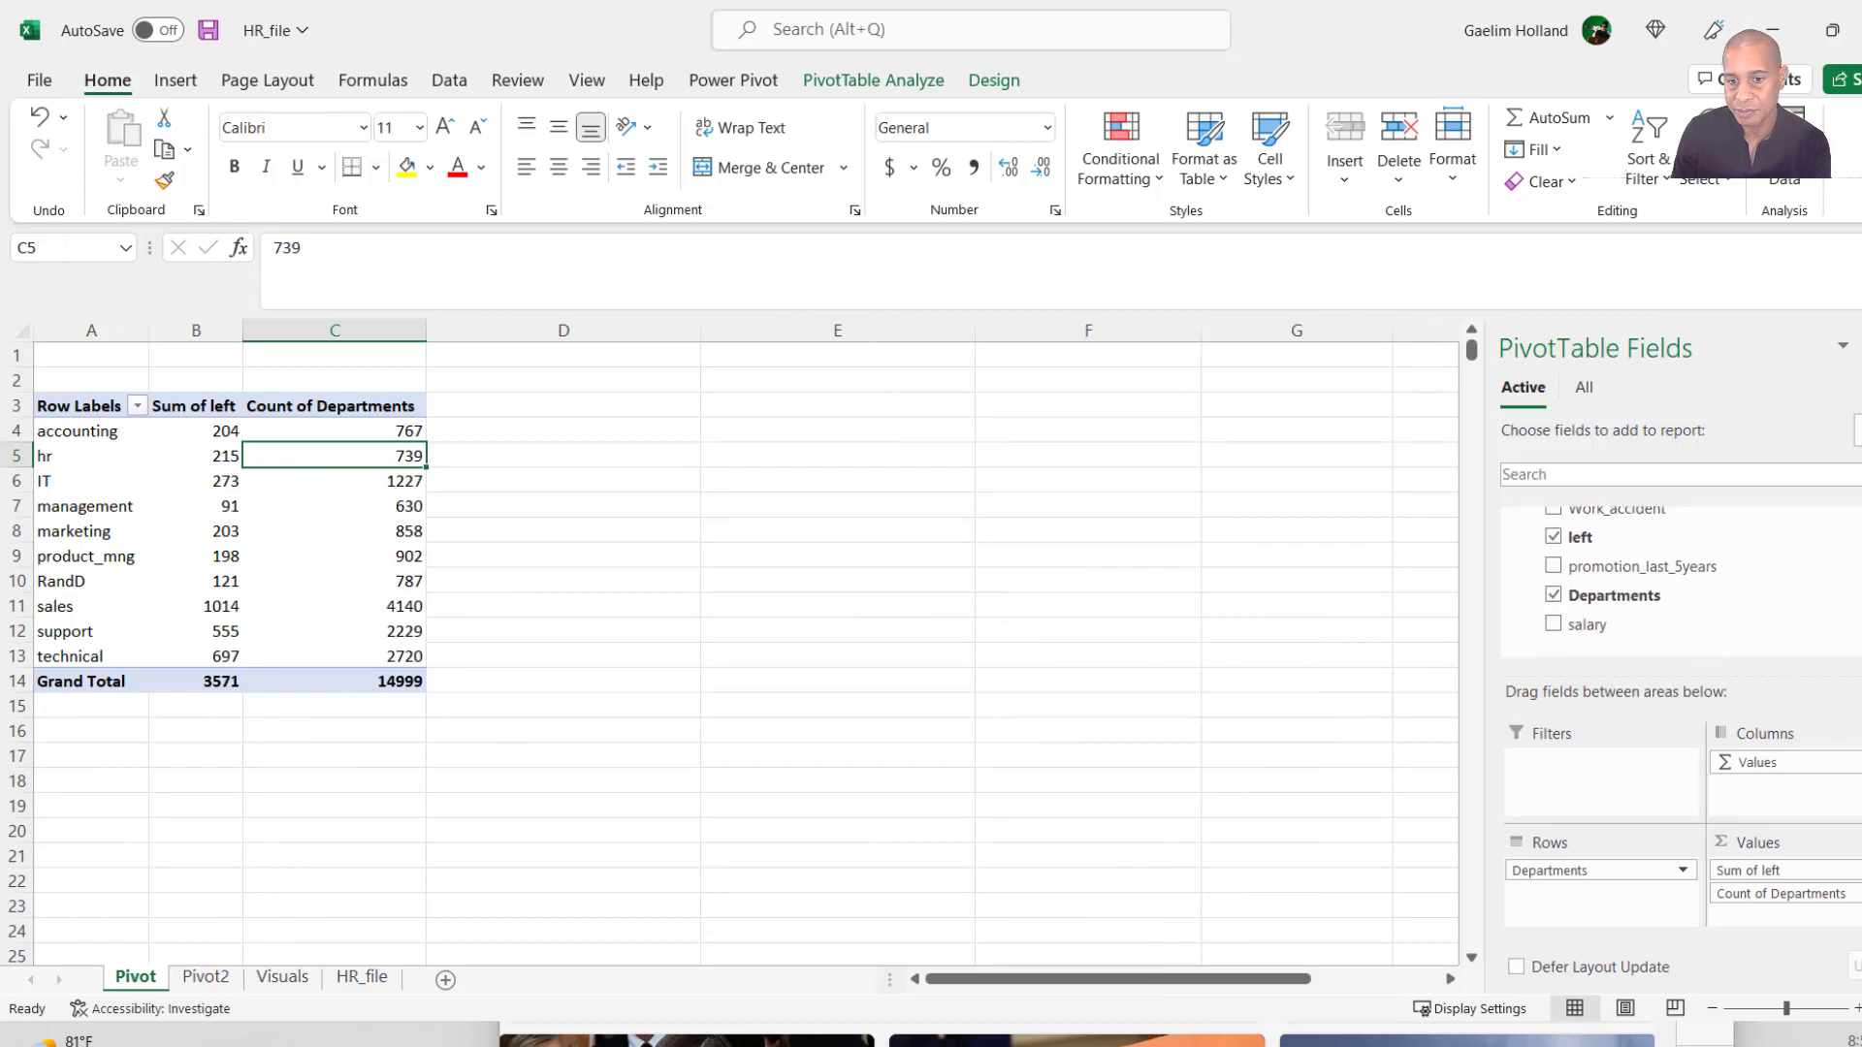
scroll(1670, 584, "up", 2)
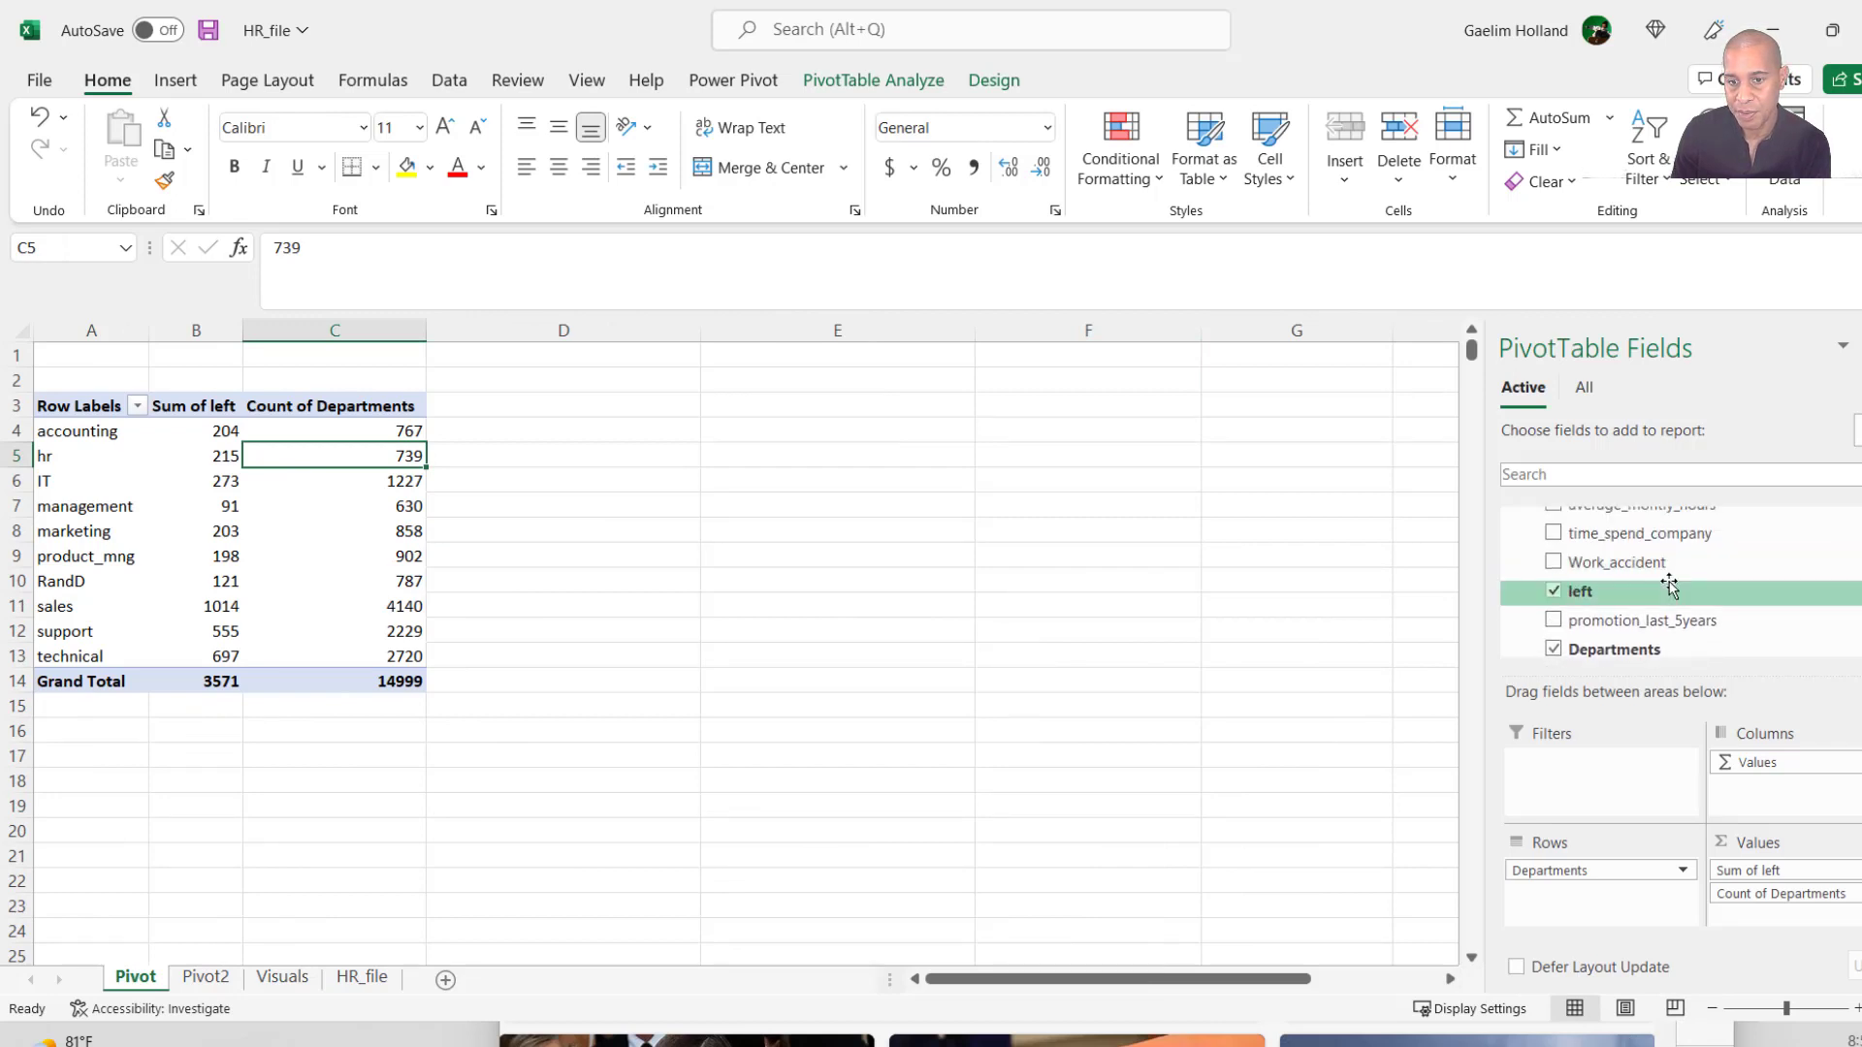
scroll(1670, 585, "up", 2)
left_click_drag(1624, 572, 1814, 920)
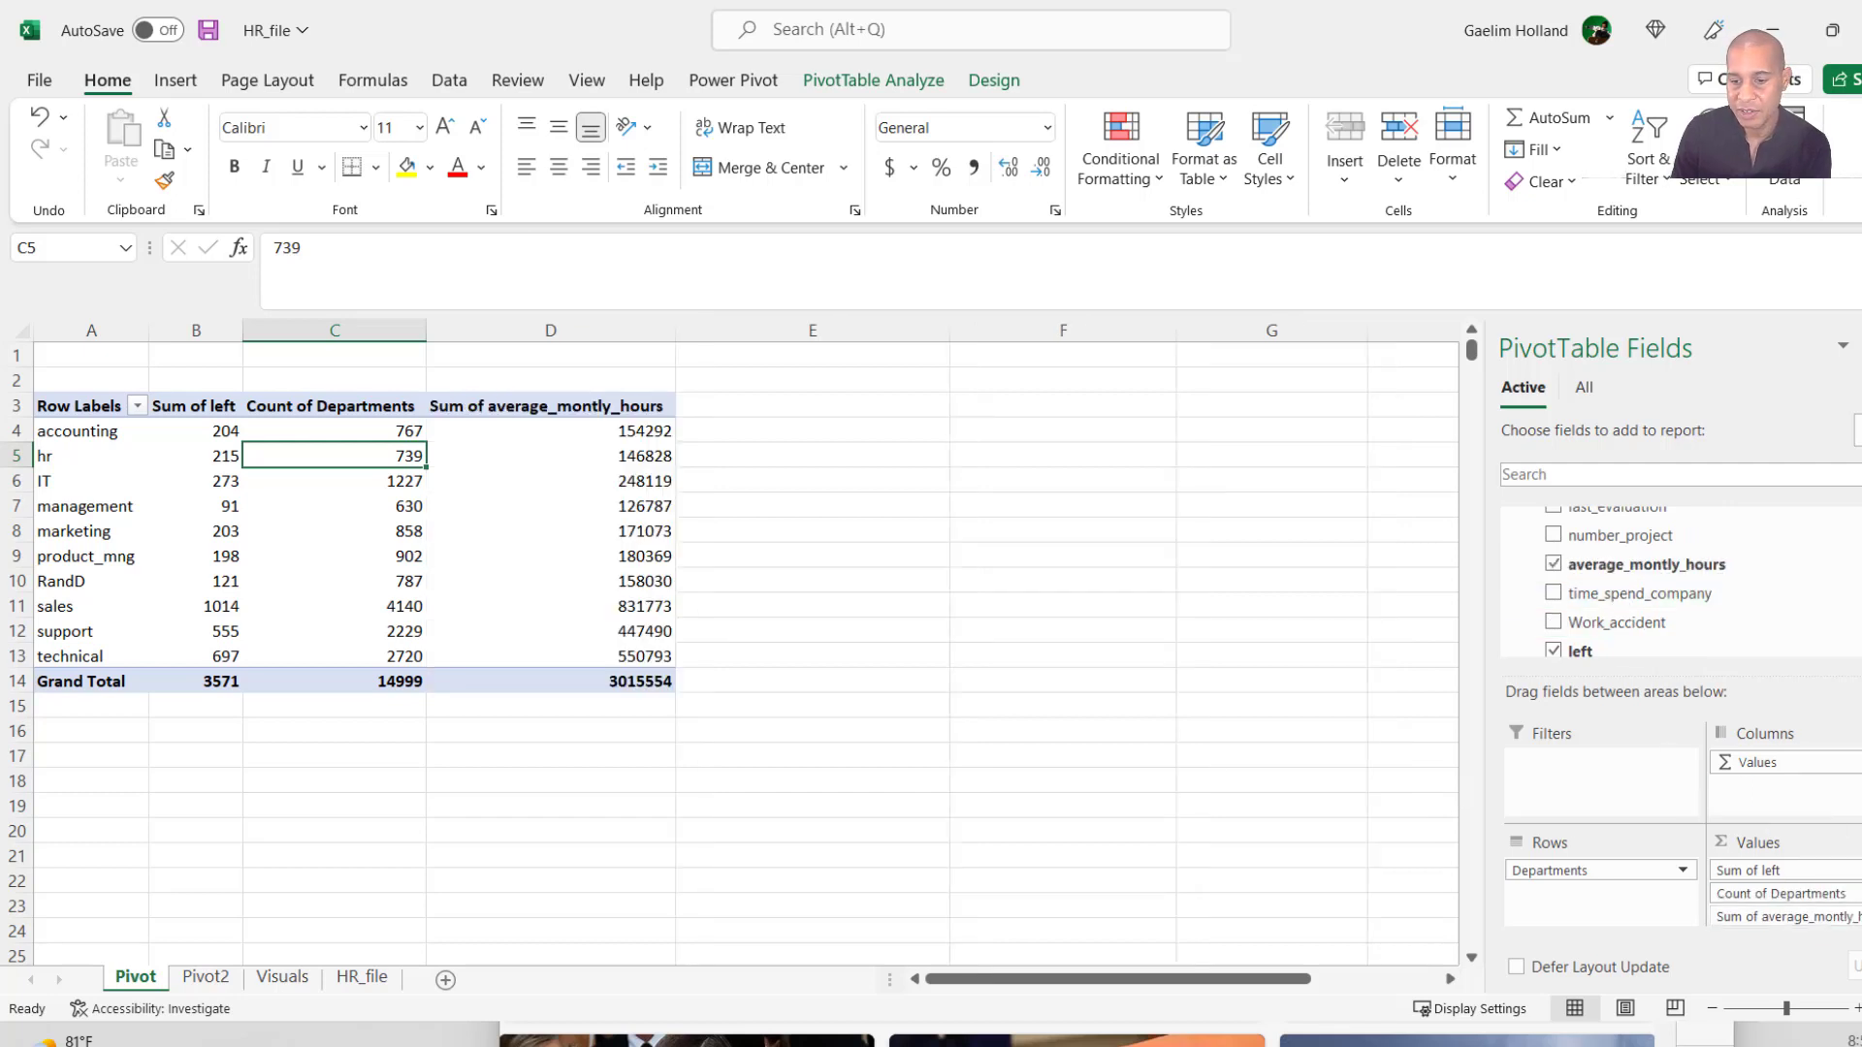
Summarize the average_montly_hours value field by Average instead of Sum.
left_click(1785, 917)
left_click(1804, 887)
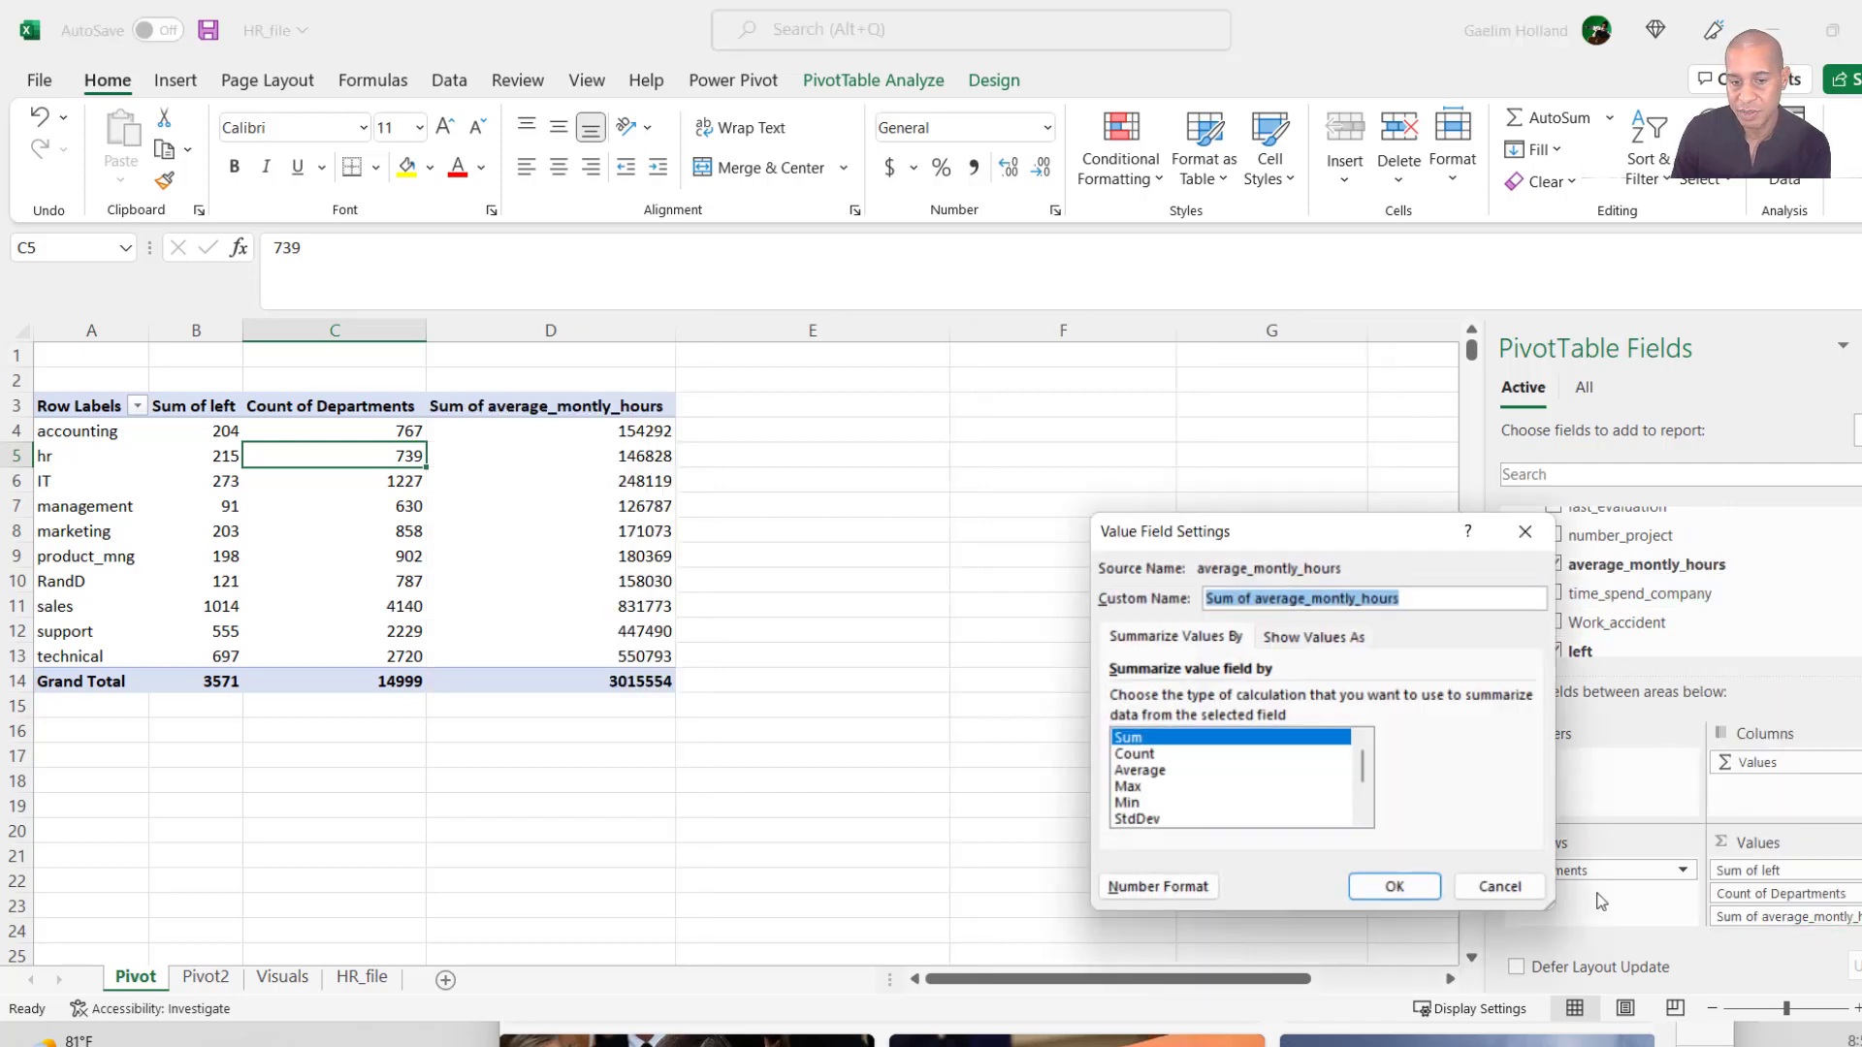
double_click(1140, 771)
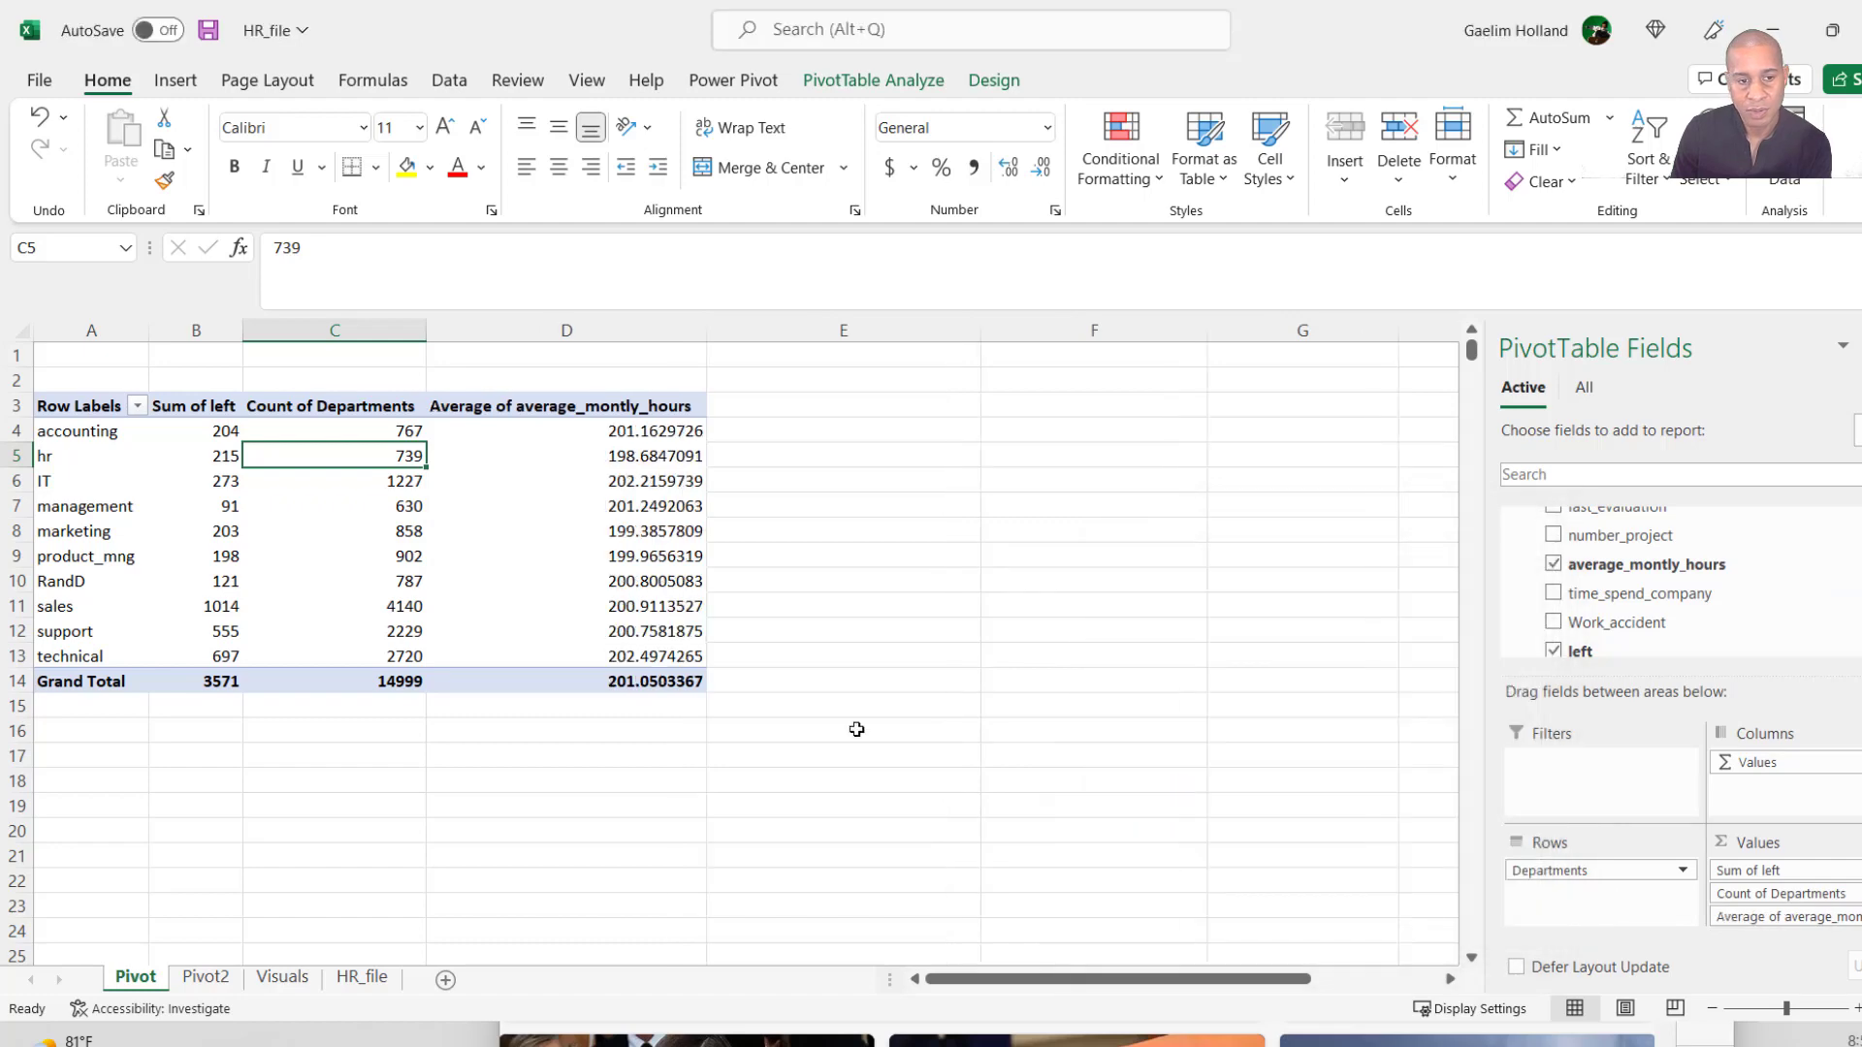
Show the average monthly hours in D4:D14, including the grand total, with no decimal places.
left_click(851, 713)
left_click_drag(636, 430, 677, 653)
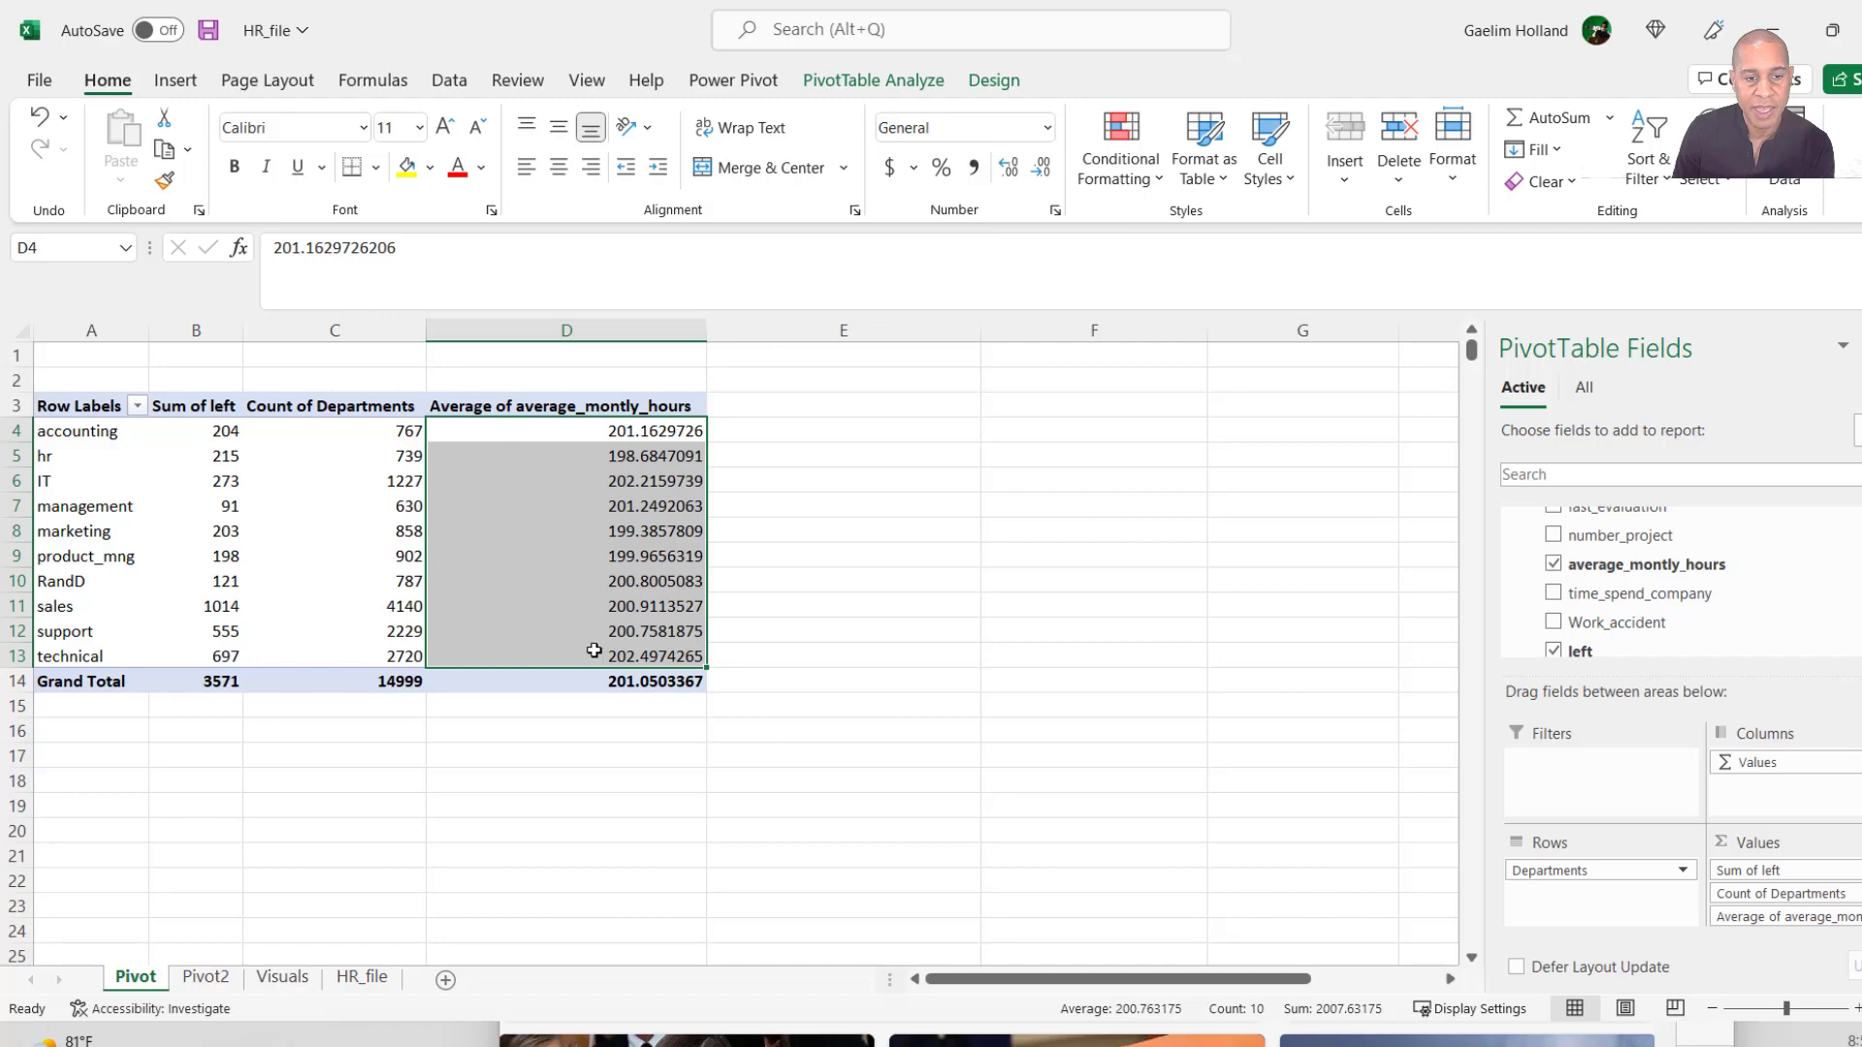
left_click_drag(683, 682, 678, 431)
left_click(1039, 168)
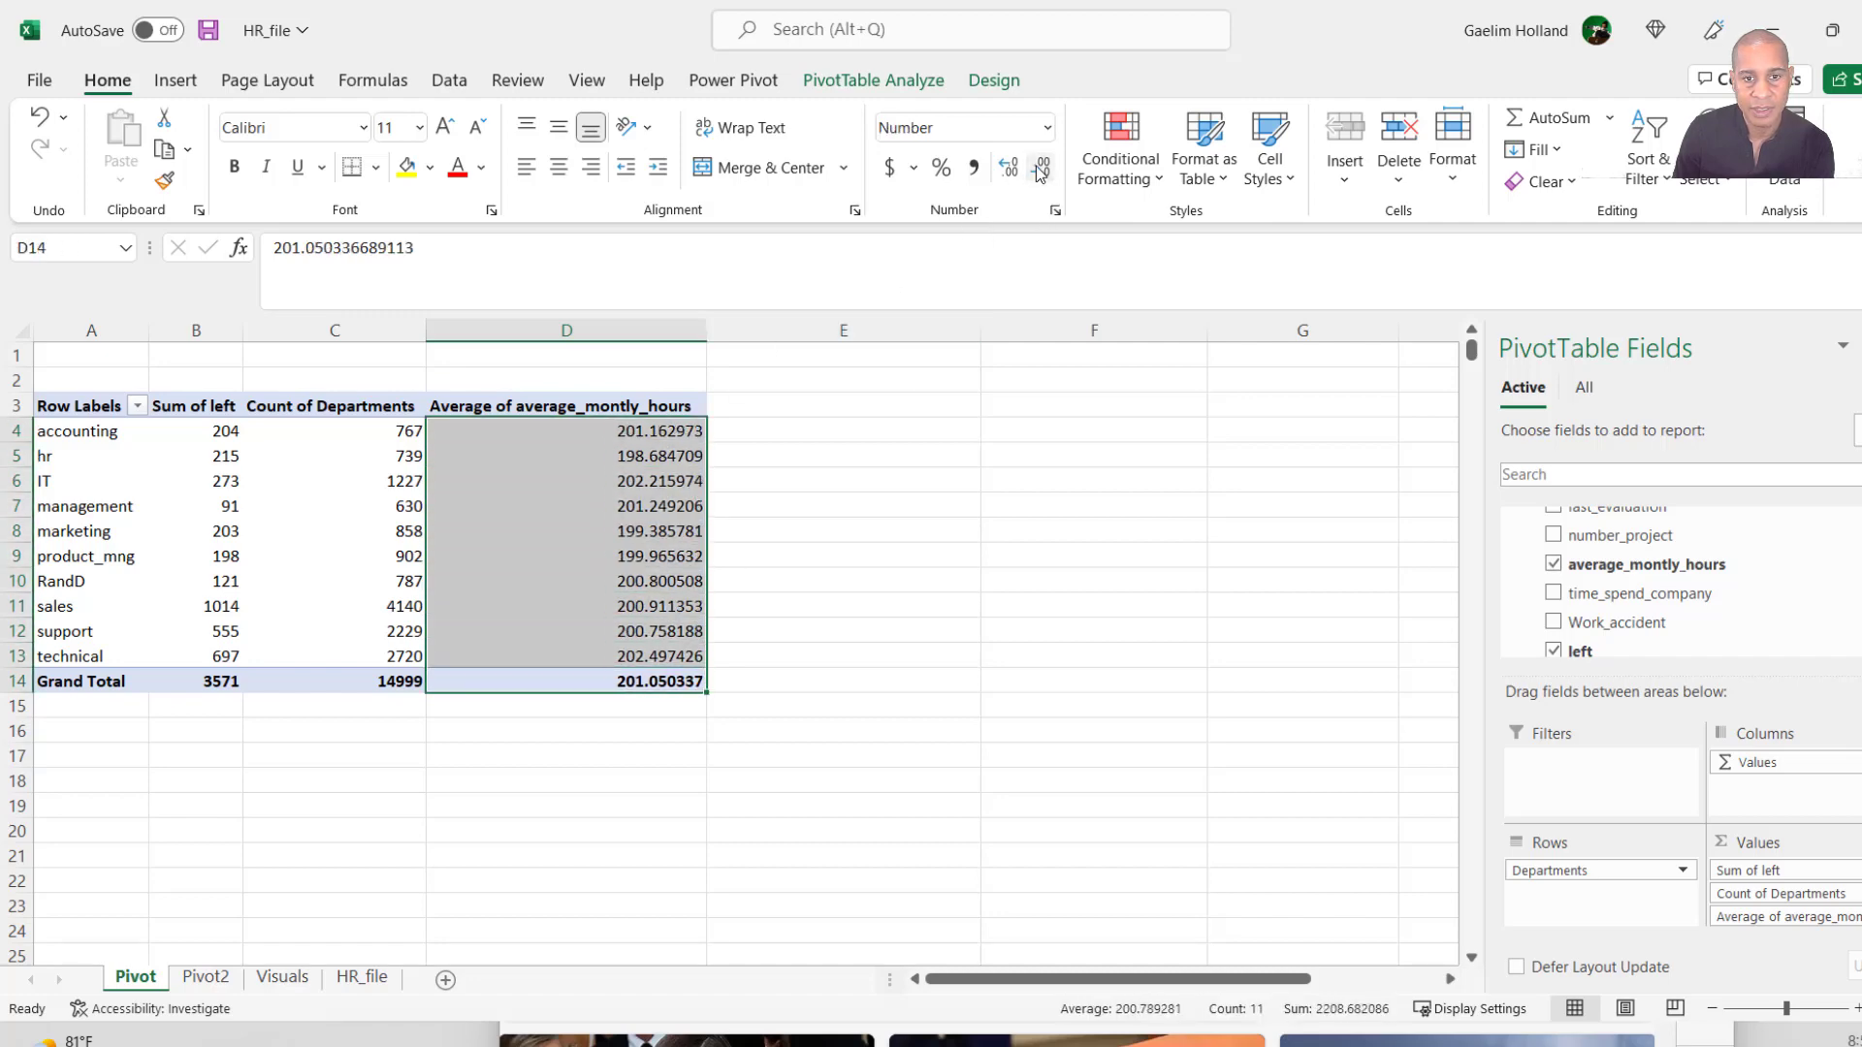
left_click(1040, 169)
left_click(1040, 169)
left_click(1040, 169)
left_click(1040, 169)
left_click(1040, 169)
left_click(1040, 169)
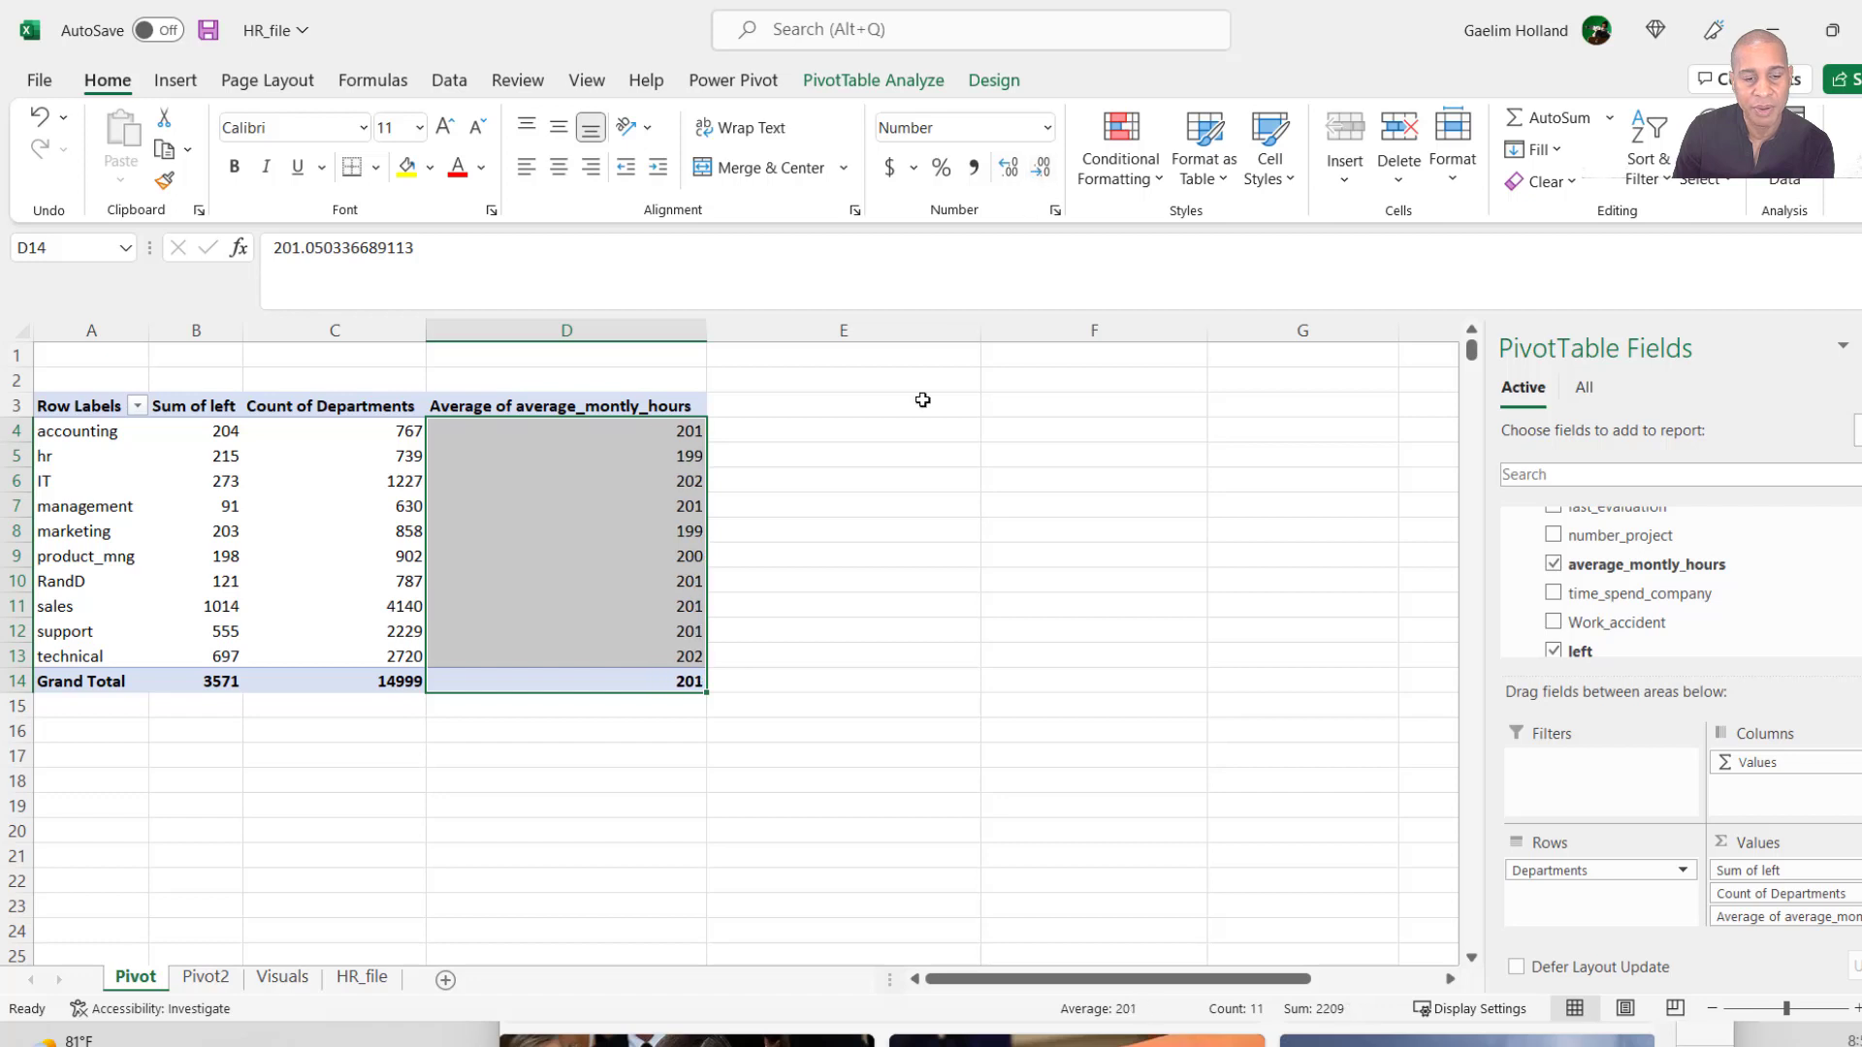
left_click(840, 637)
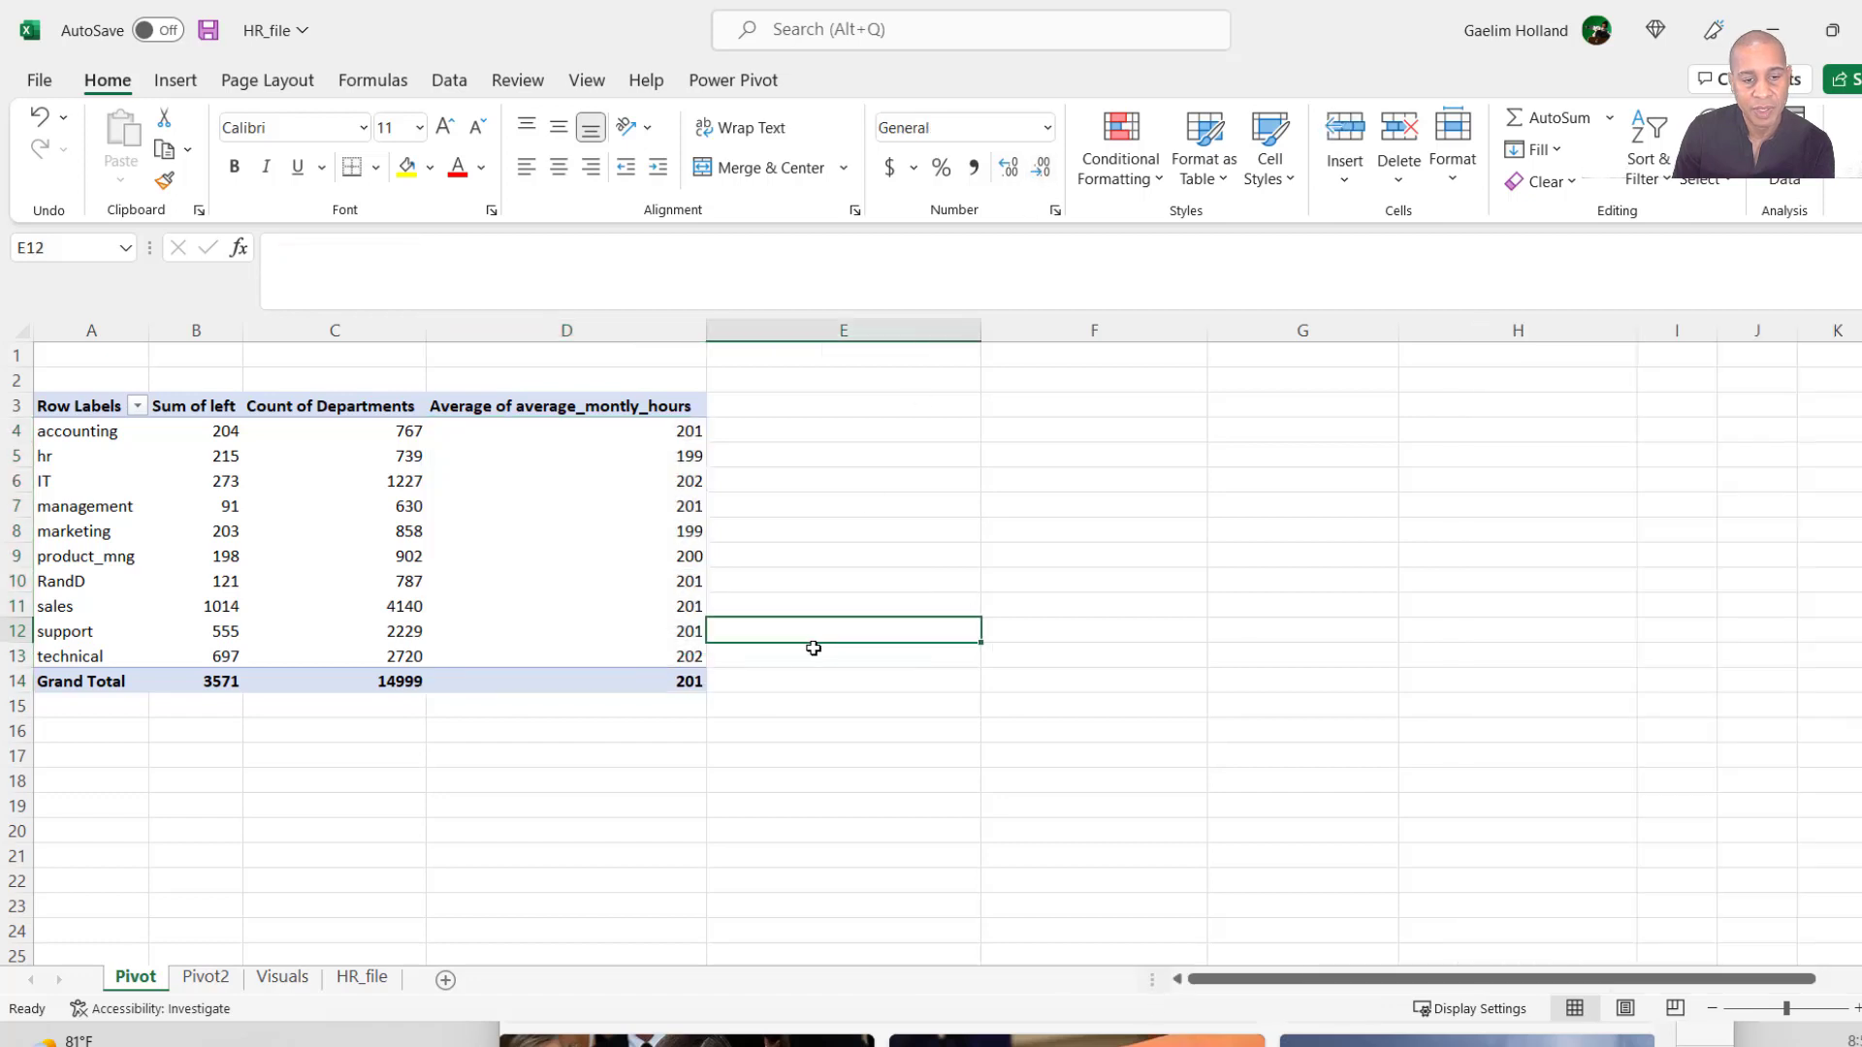
left_click(685, 658)
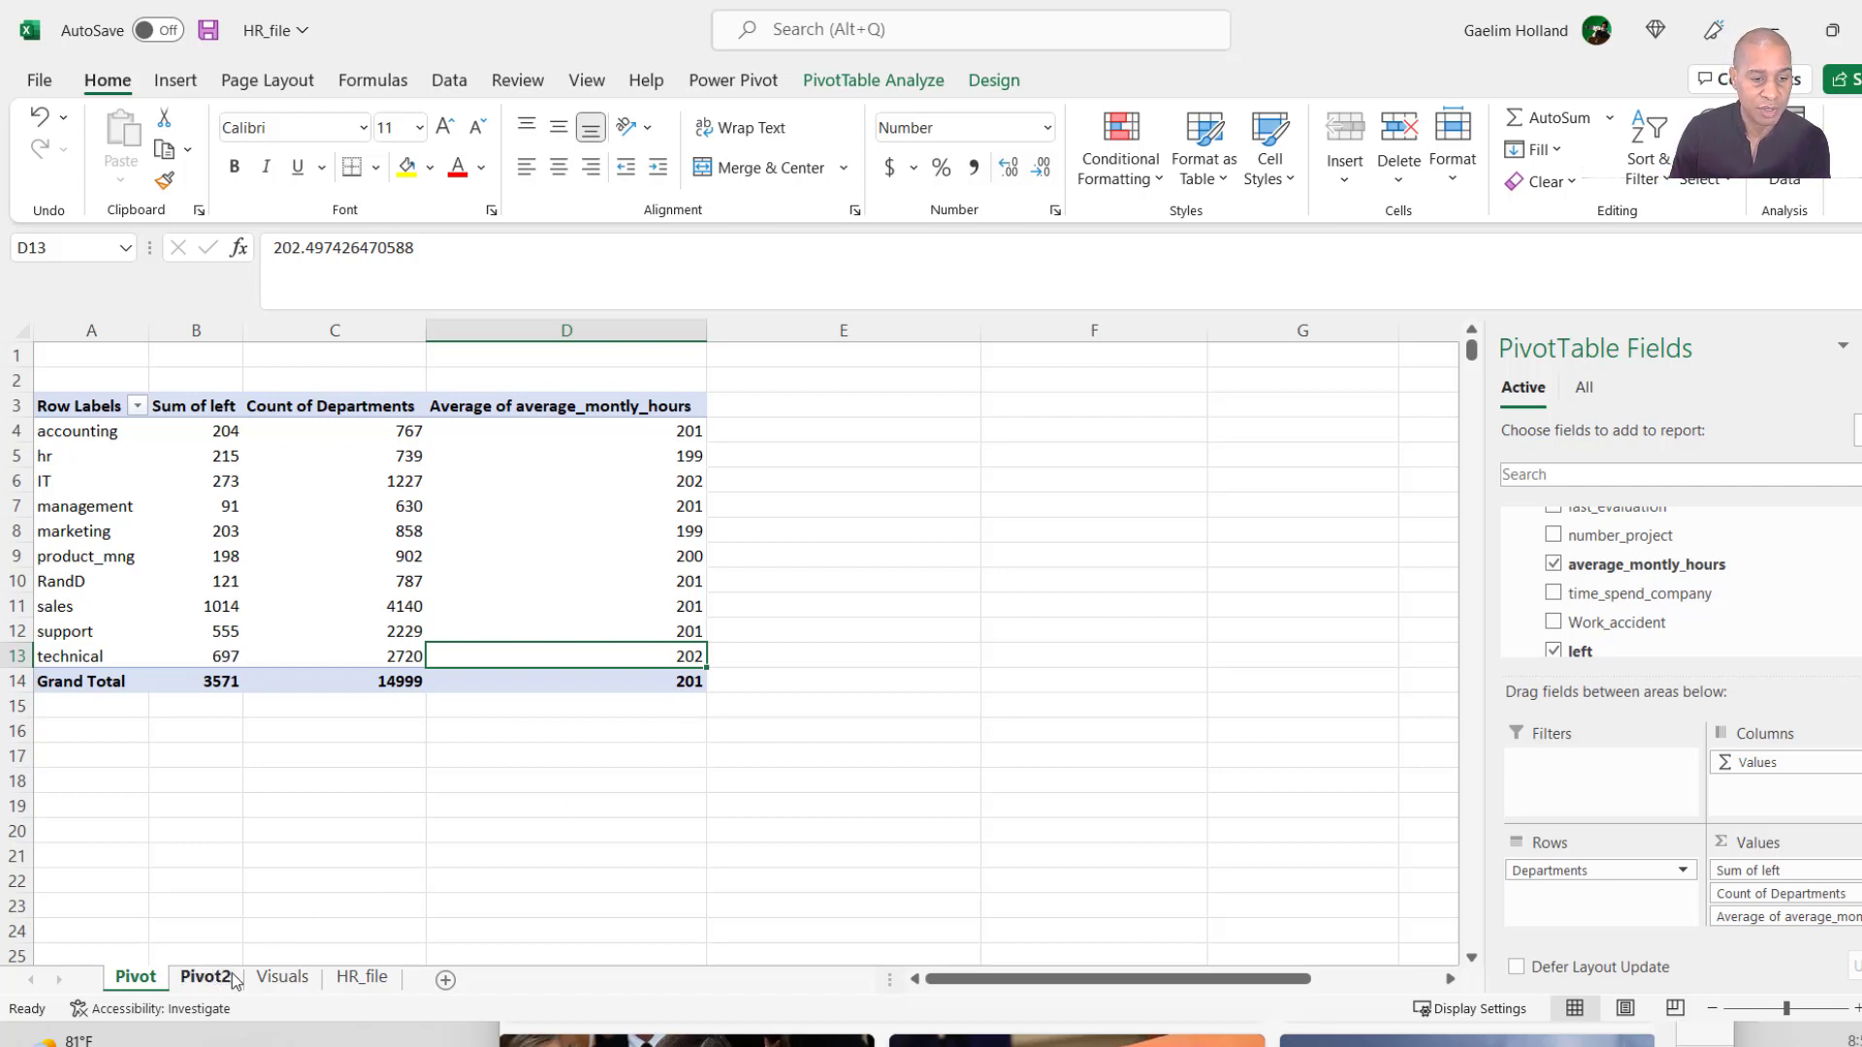
Delete the Outlier Hours column from the HR_file sheet.
left_click(341, 981)
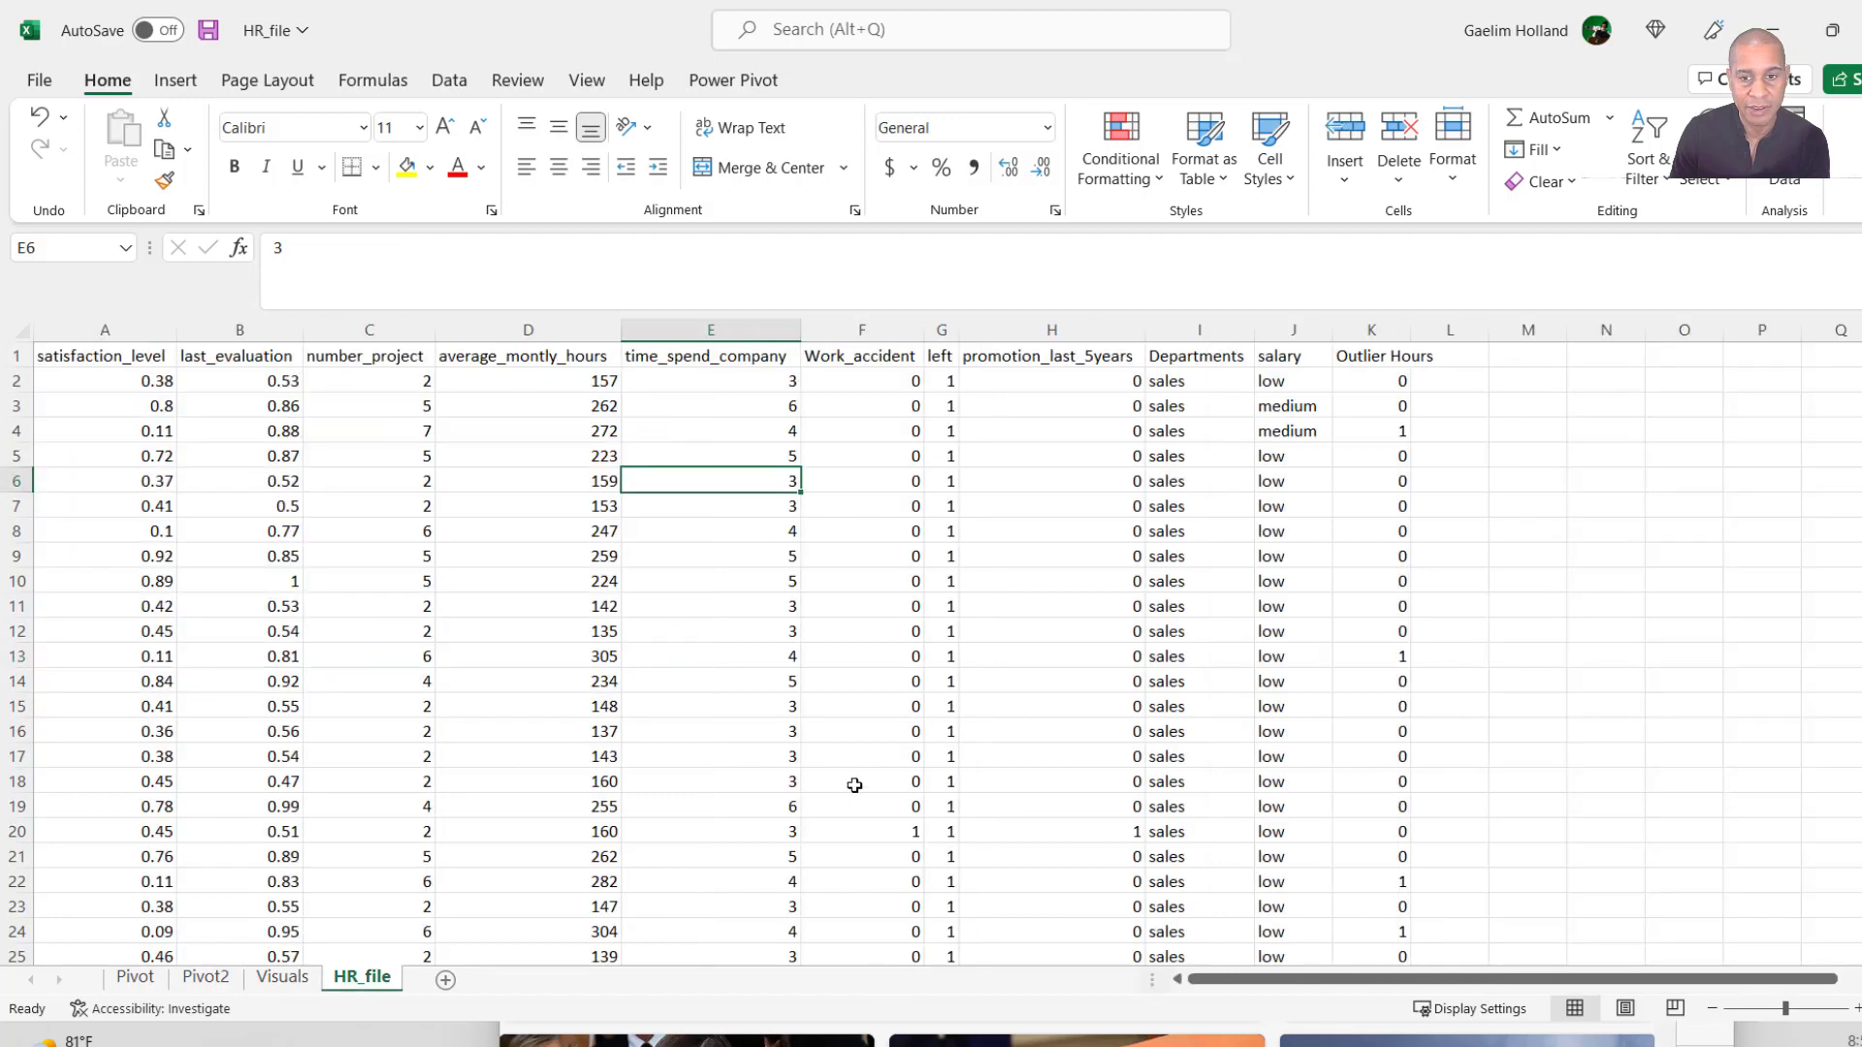
left_click(1362, 331)
right_click(1362, 330)
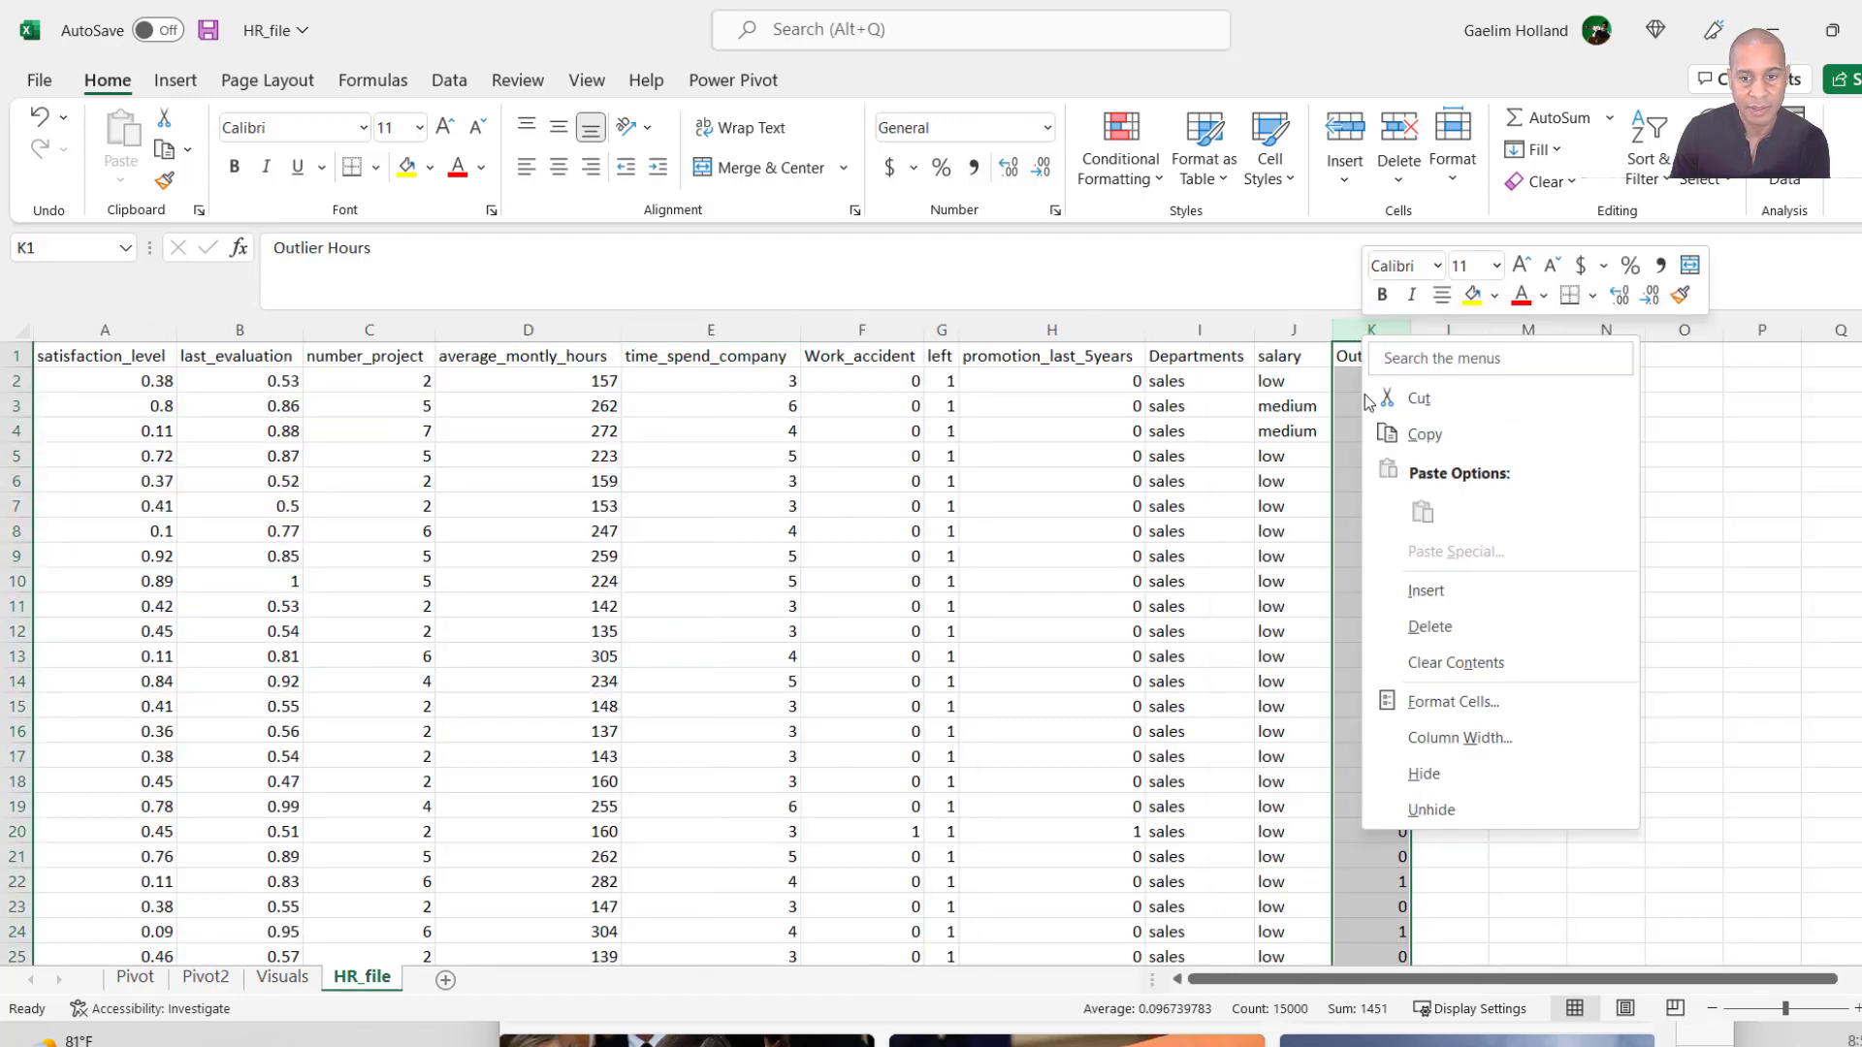
left_click(1416, 626)
left_click(989, 776)
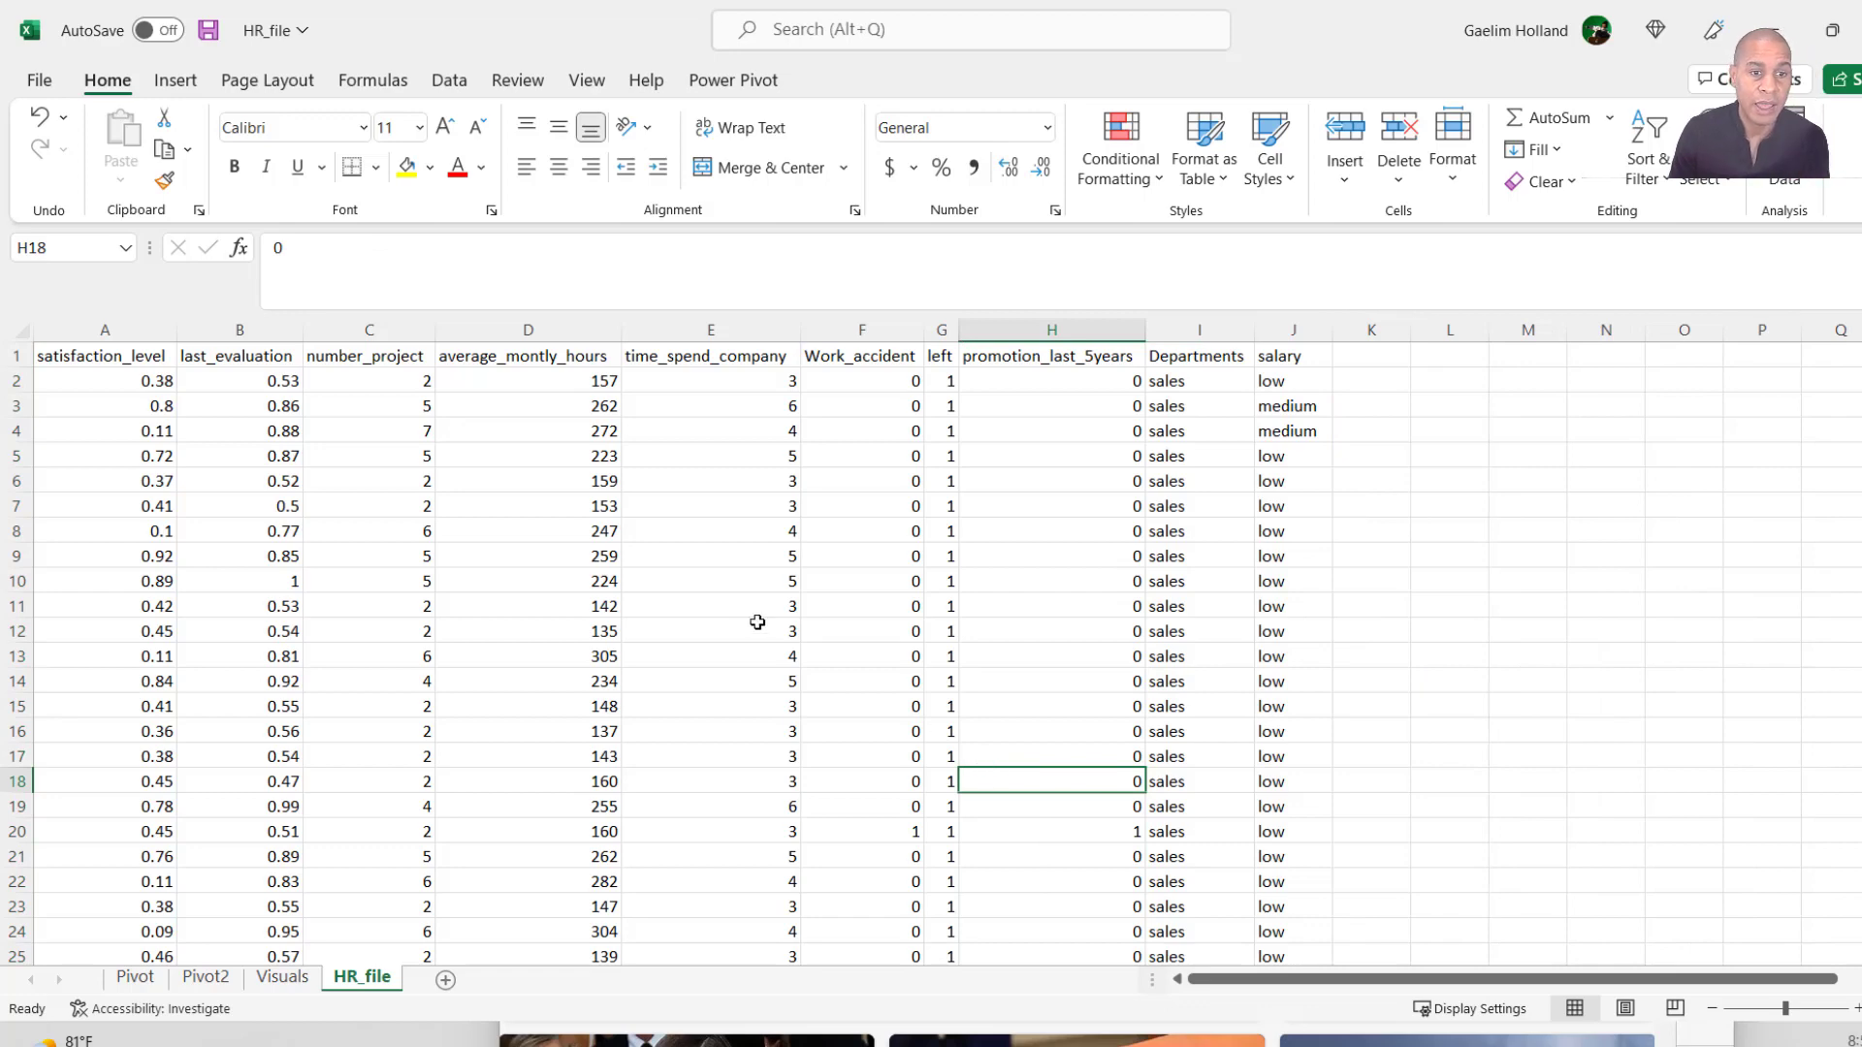
Insert a box and whisker chart of the average_montly_hours column, then resize and place it beside the data from column K.
left_click(541, 328)
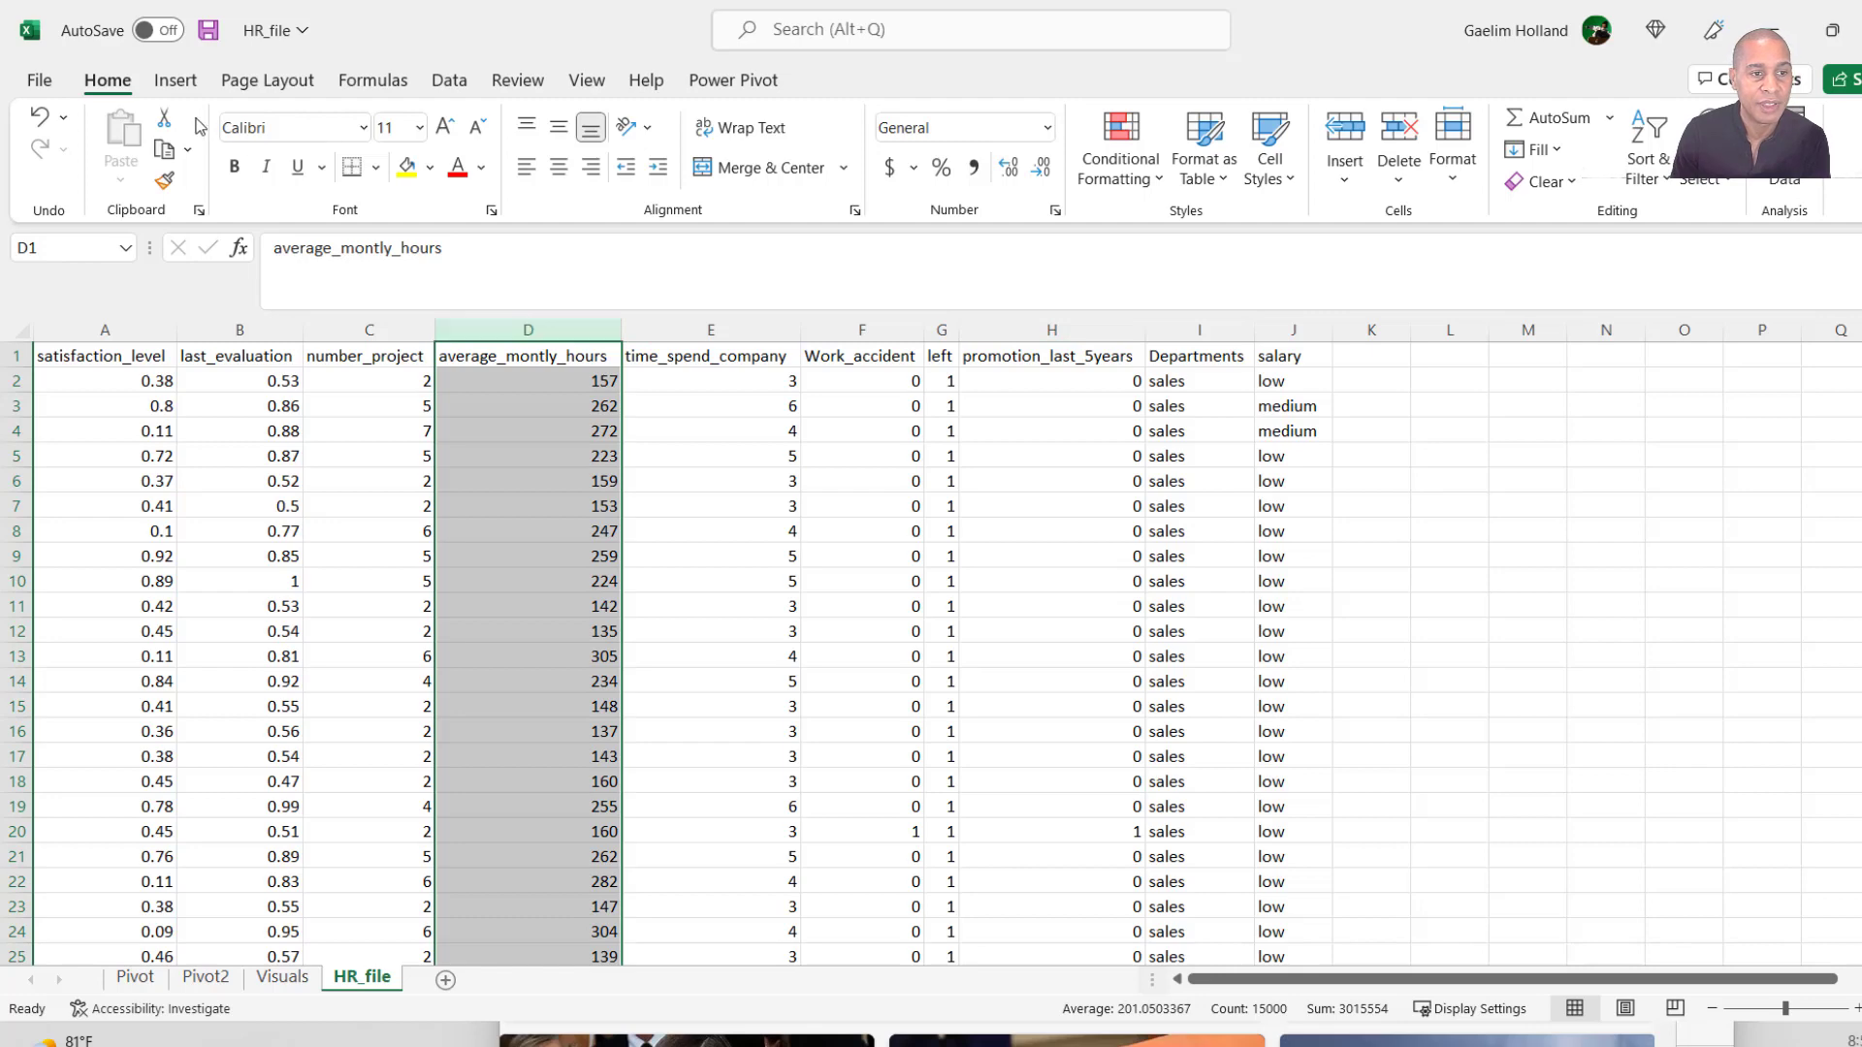
left_click(176, 83)
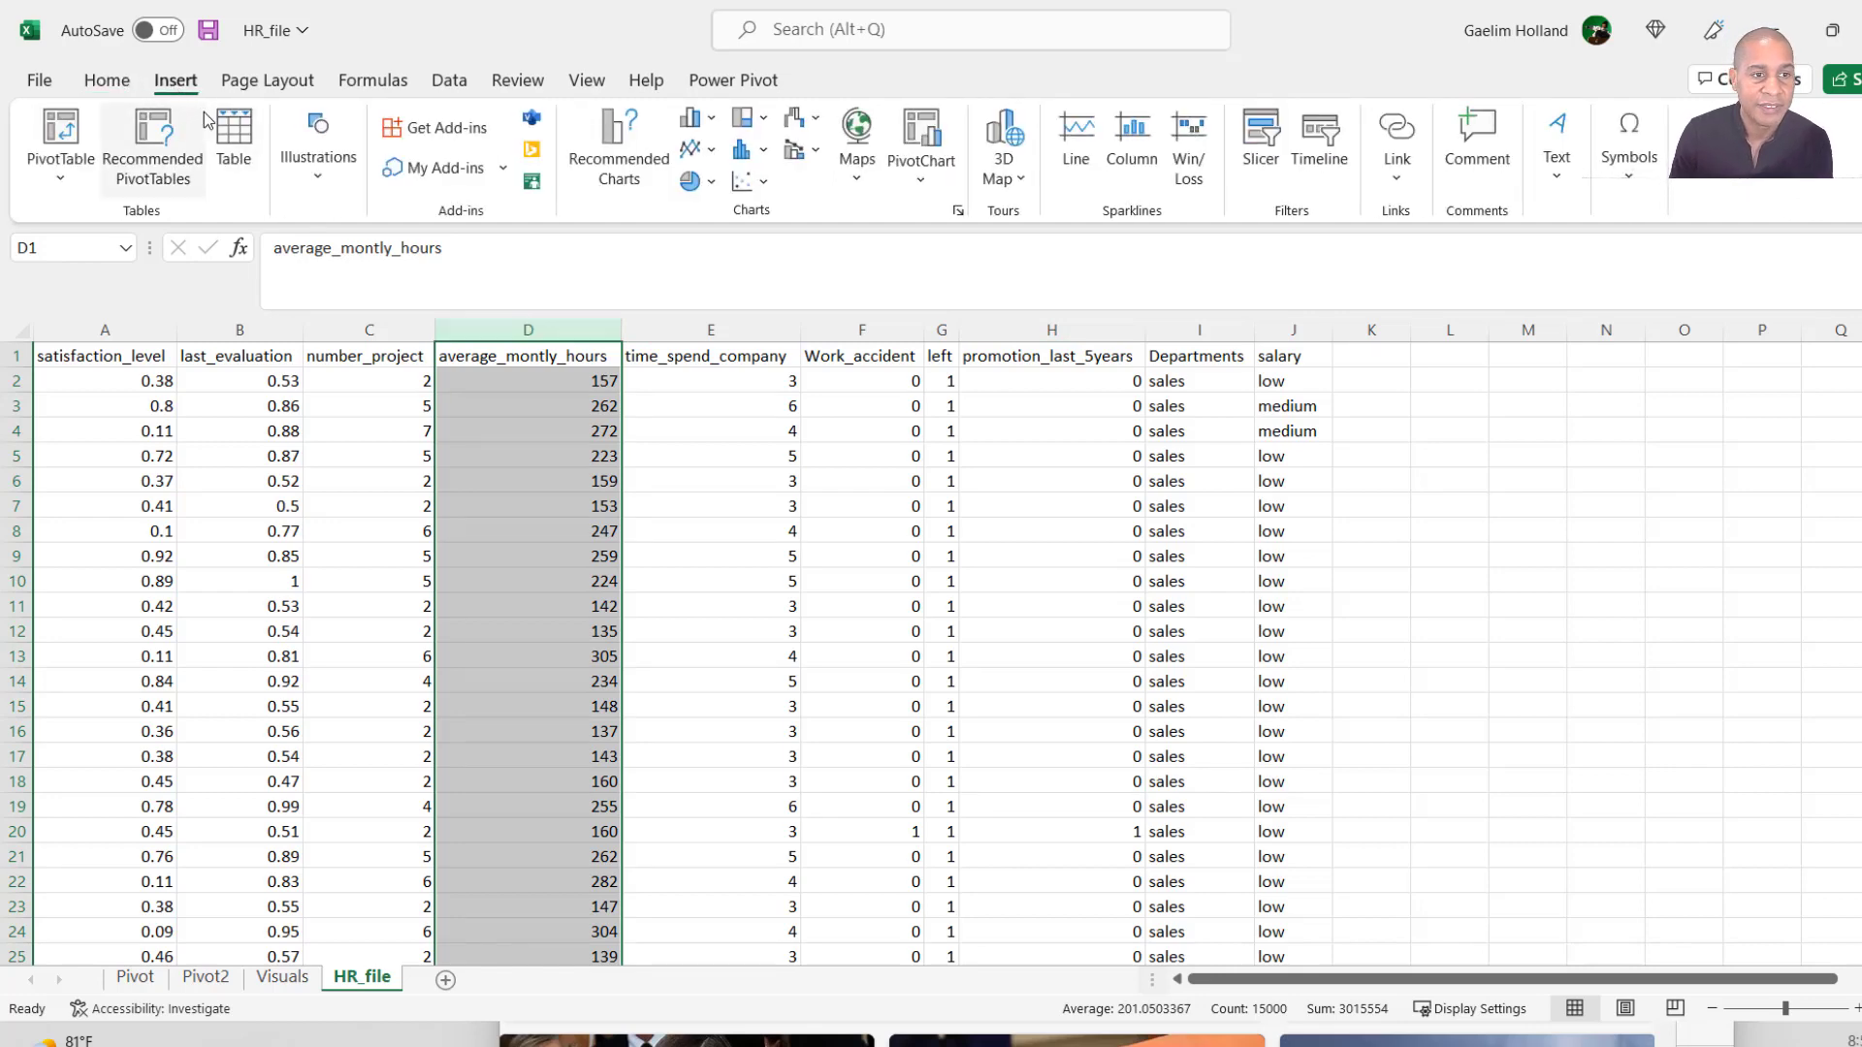
left_click(765, 155)
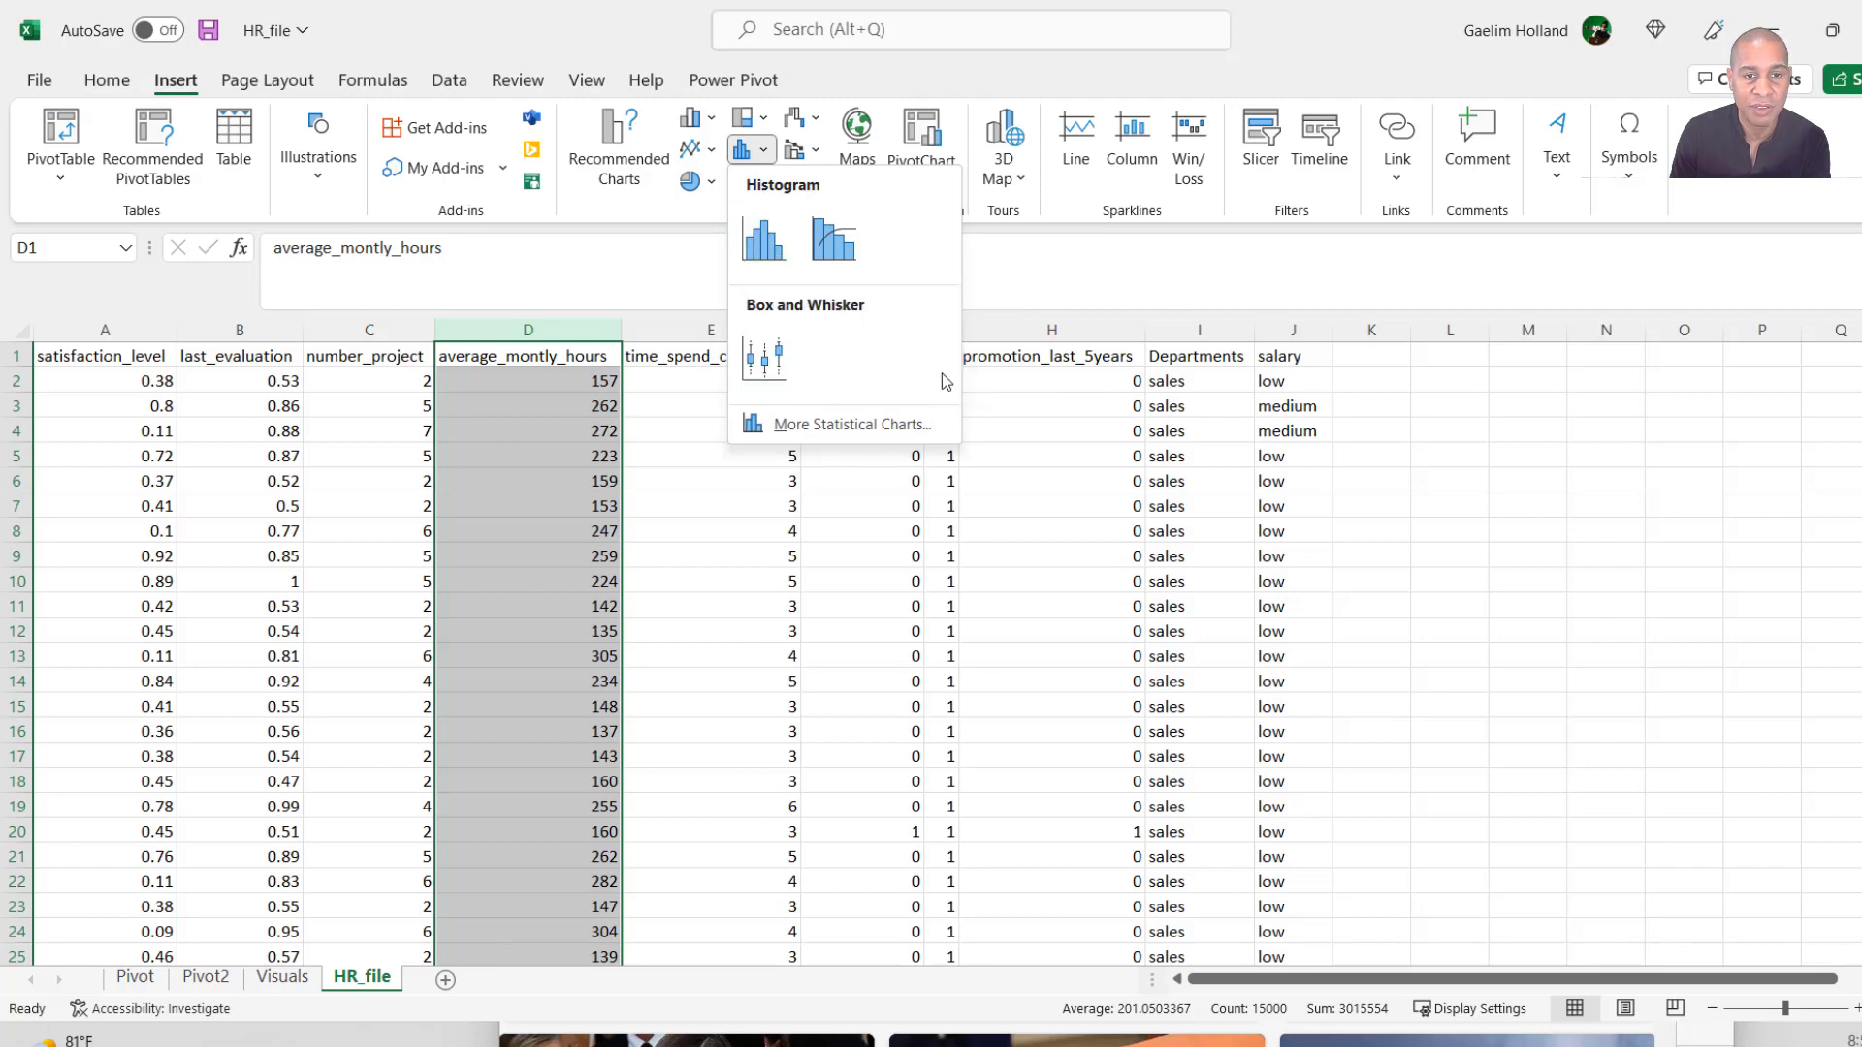
left_click(771, 362)
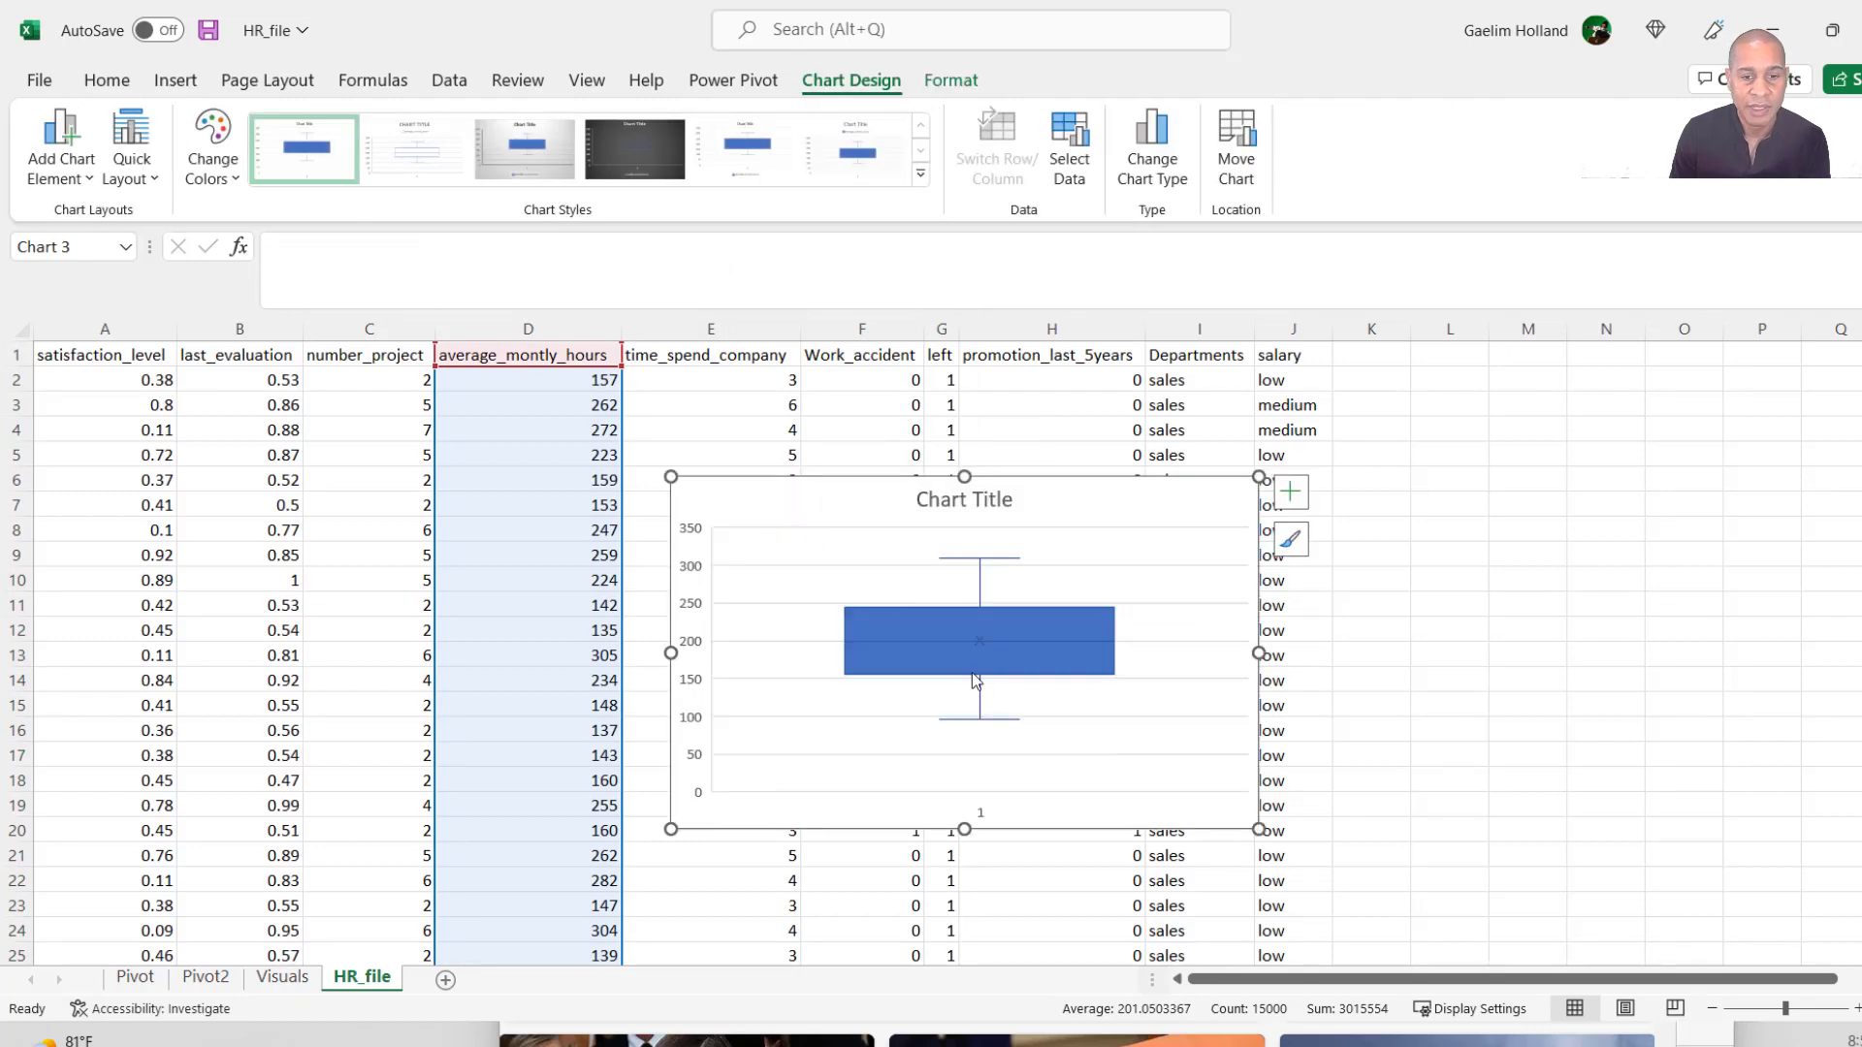
left_click_drag(670, 476, 1407, 412)
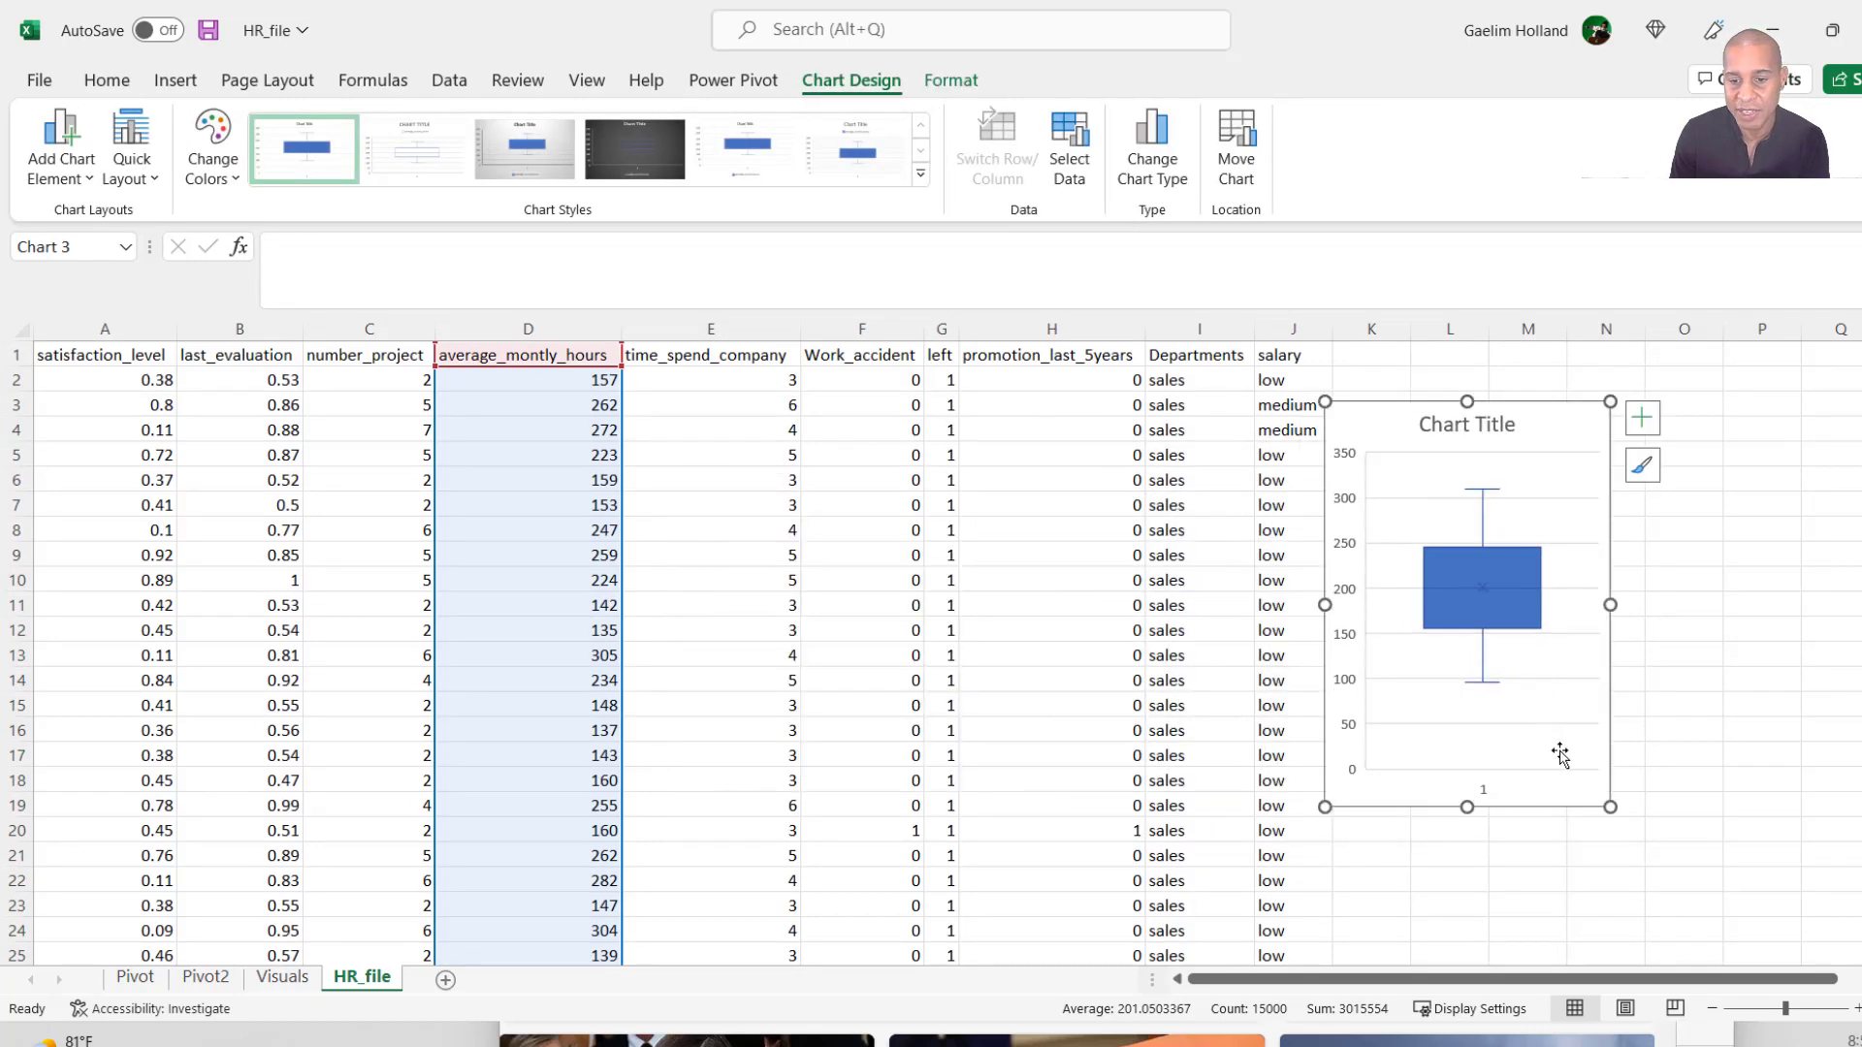
left_click_drag(1602, 809, 1681, 879)
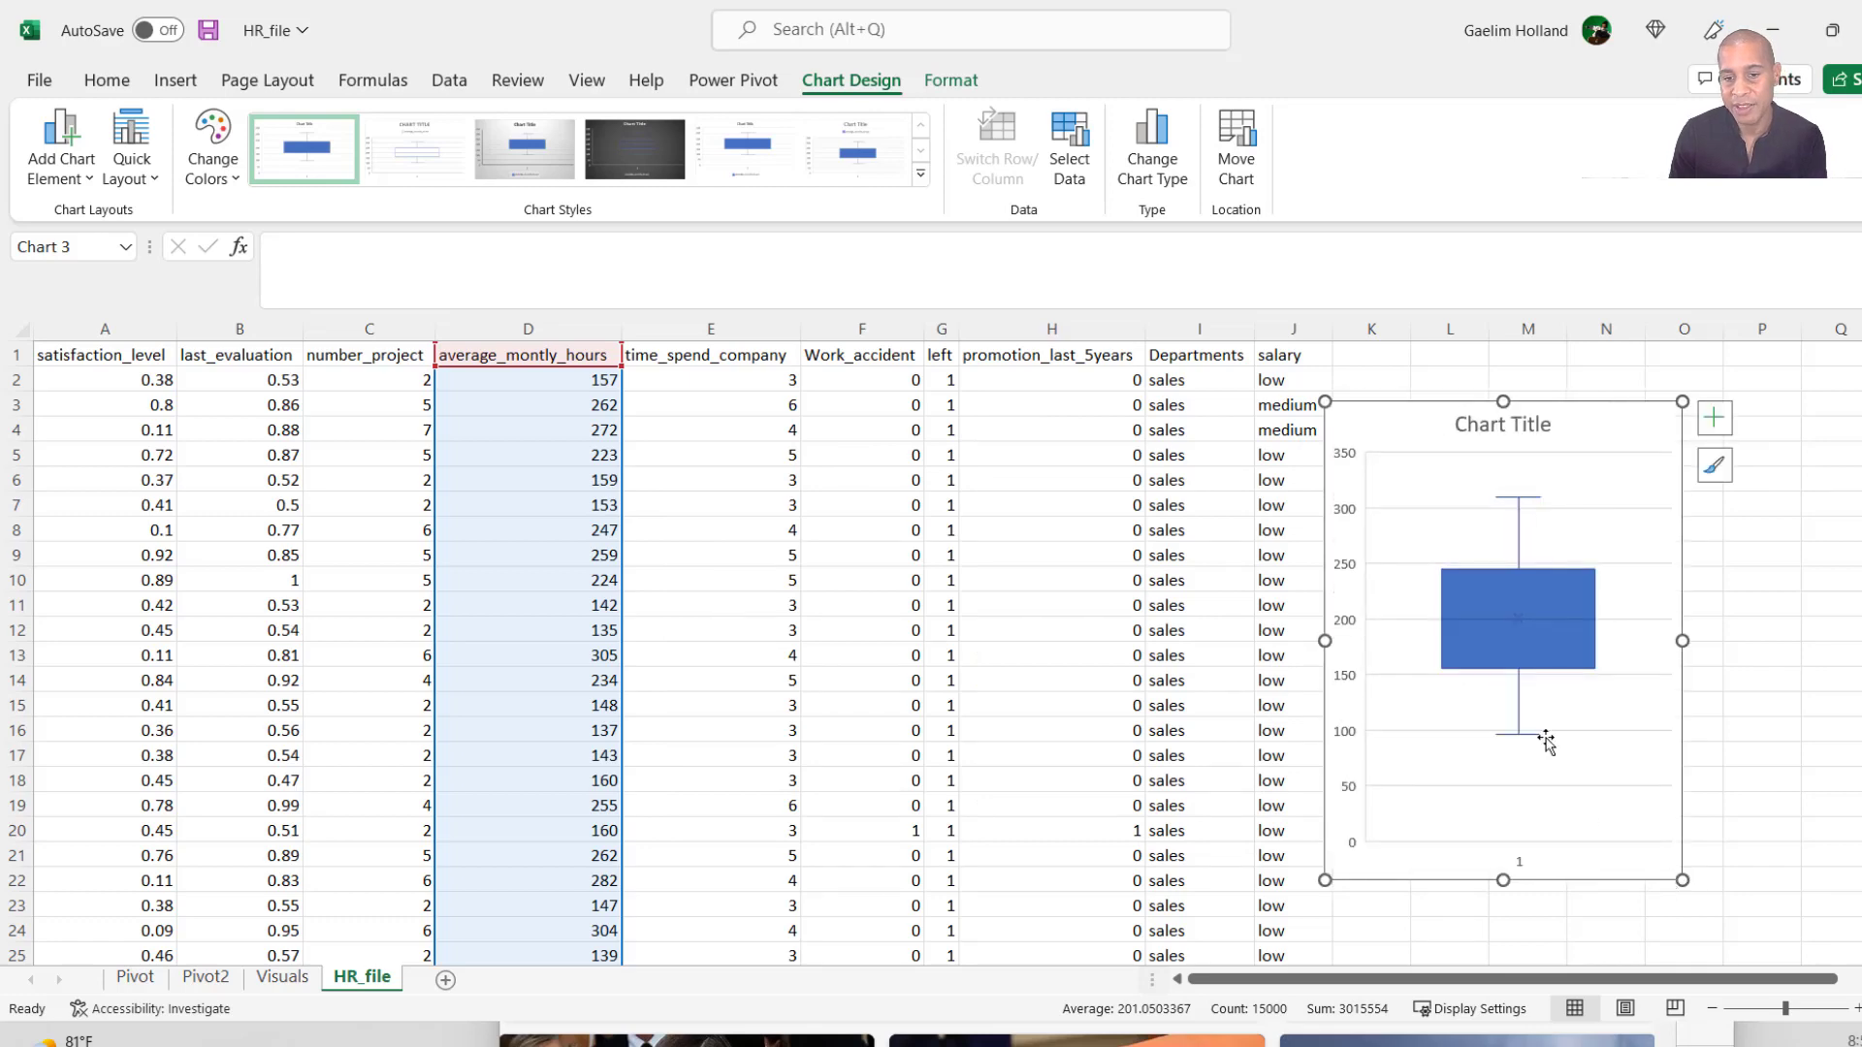
Add data labels to the box and whisker chart, enlarge the quartile and whisker labels to 16 pt, and make the mean label white.
left_click(1518, 629)
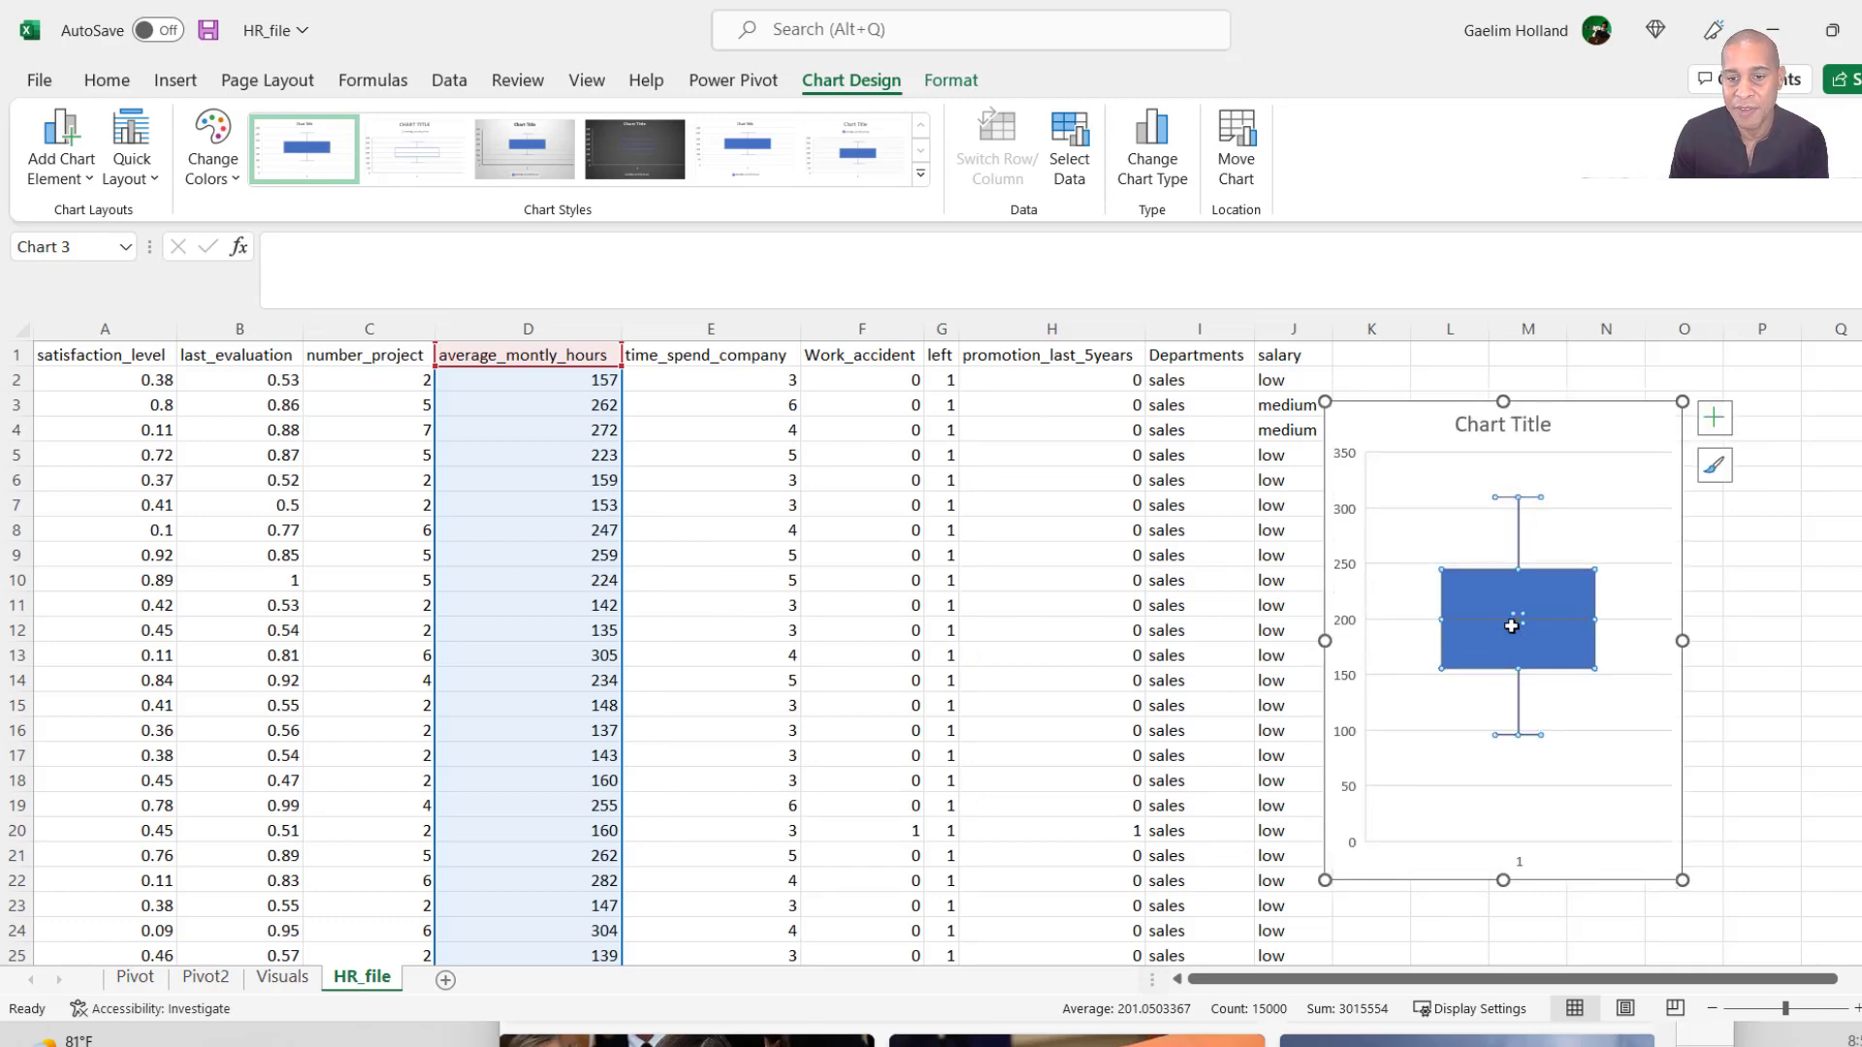
left_click(1714, 427)
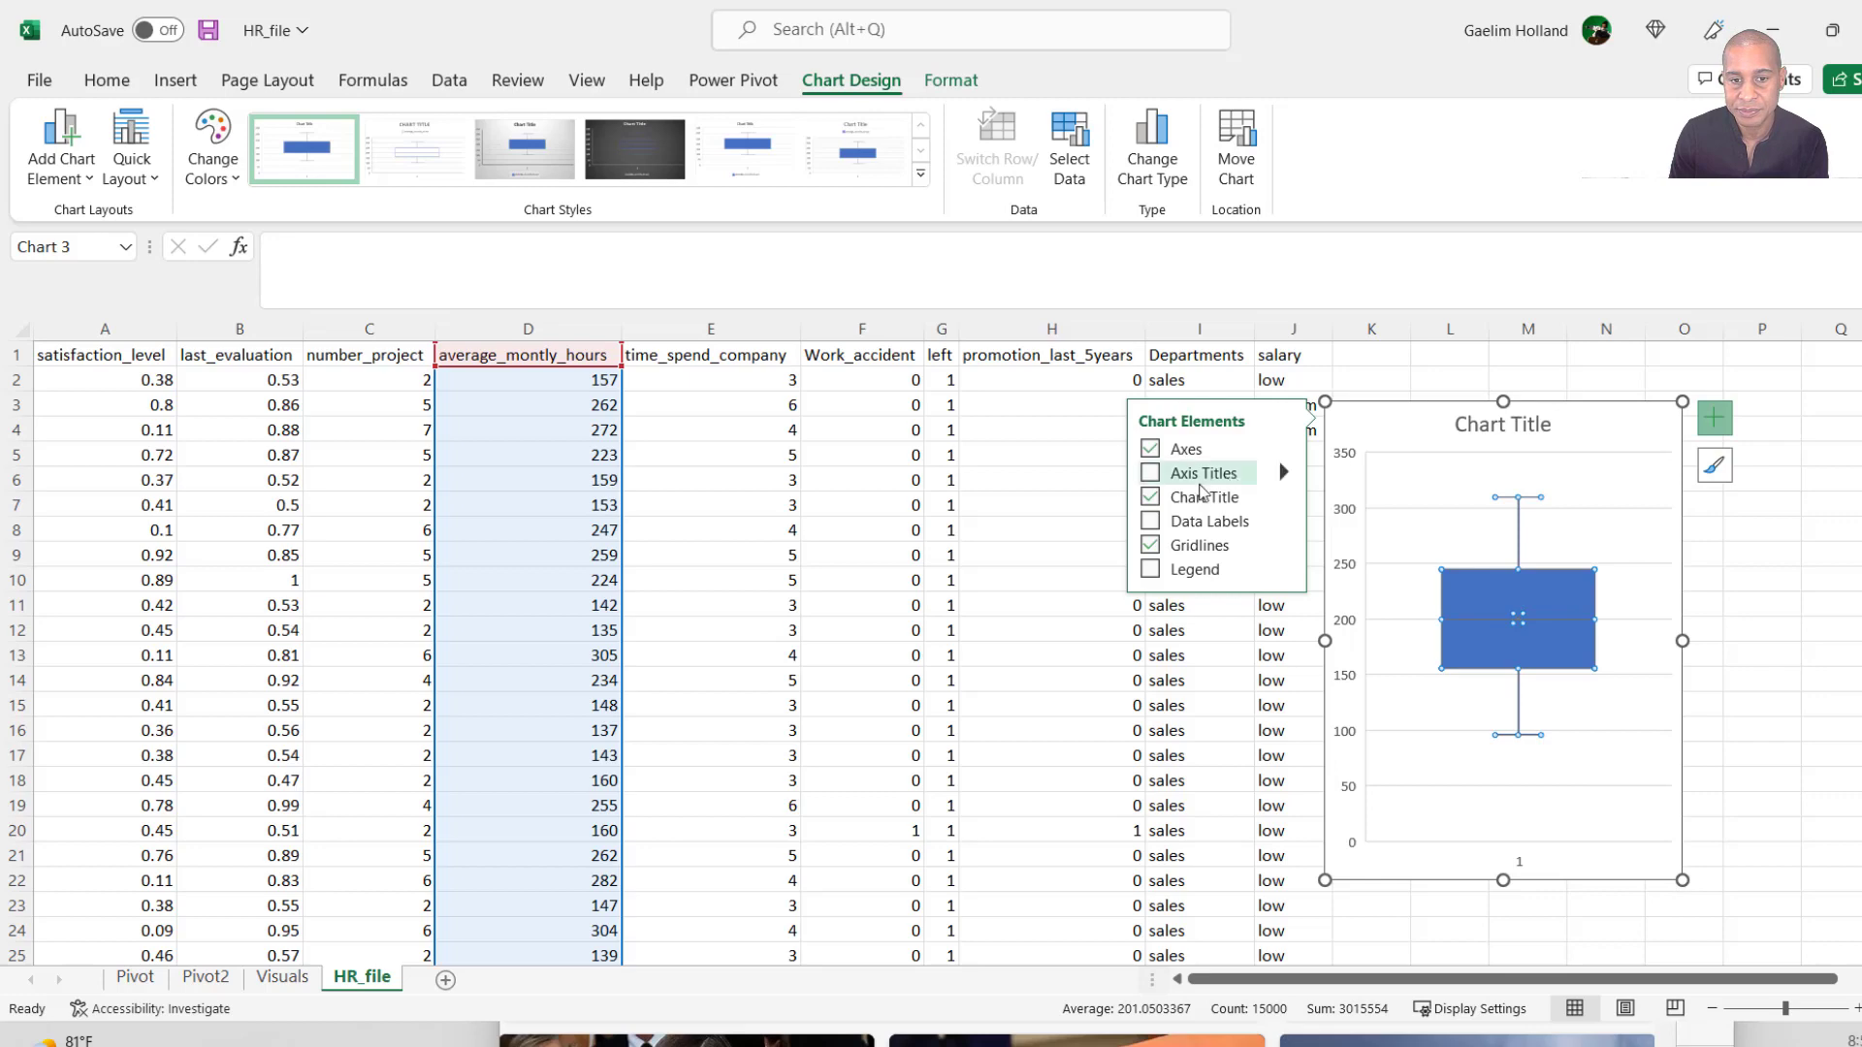
left_click(1150, 523)
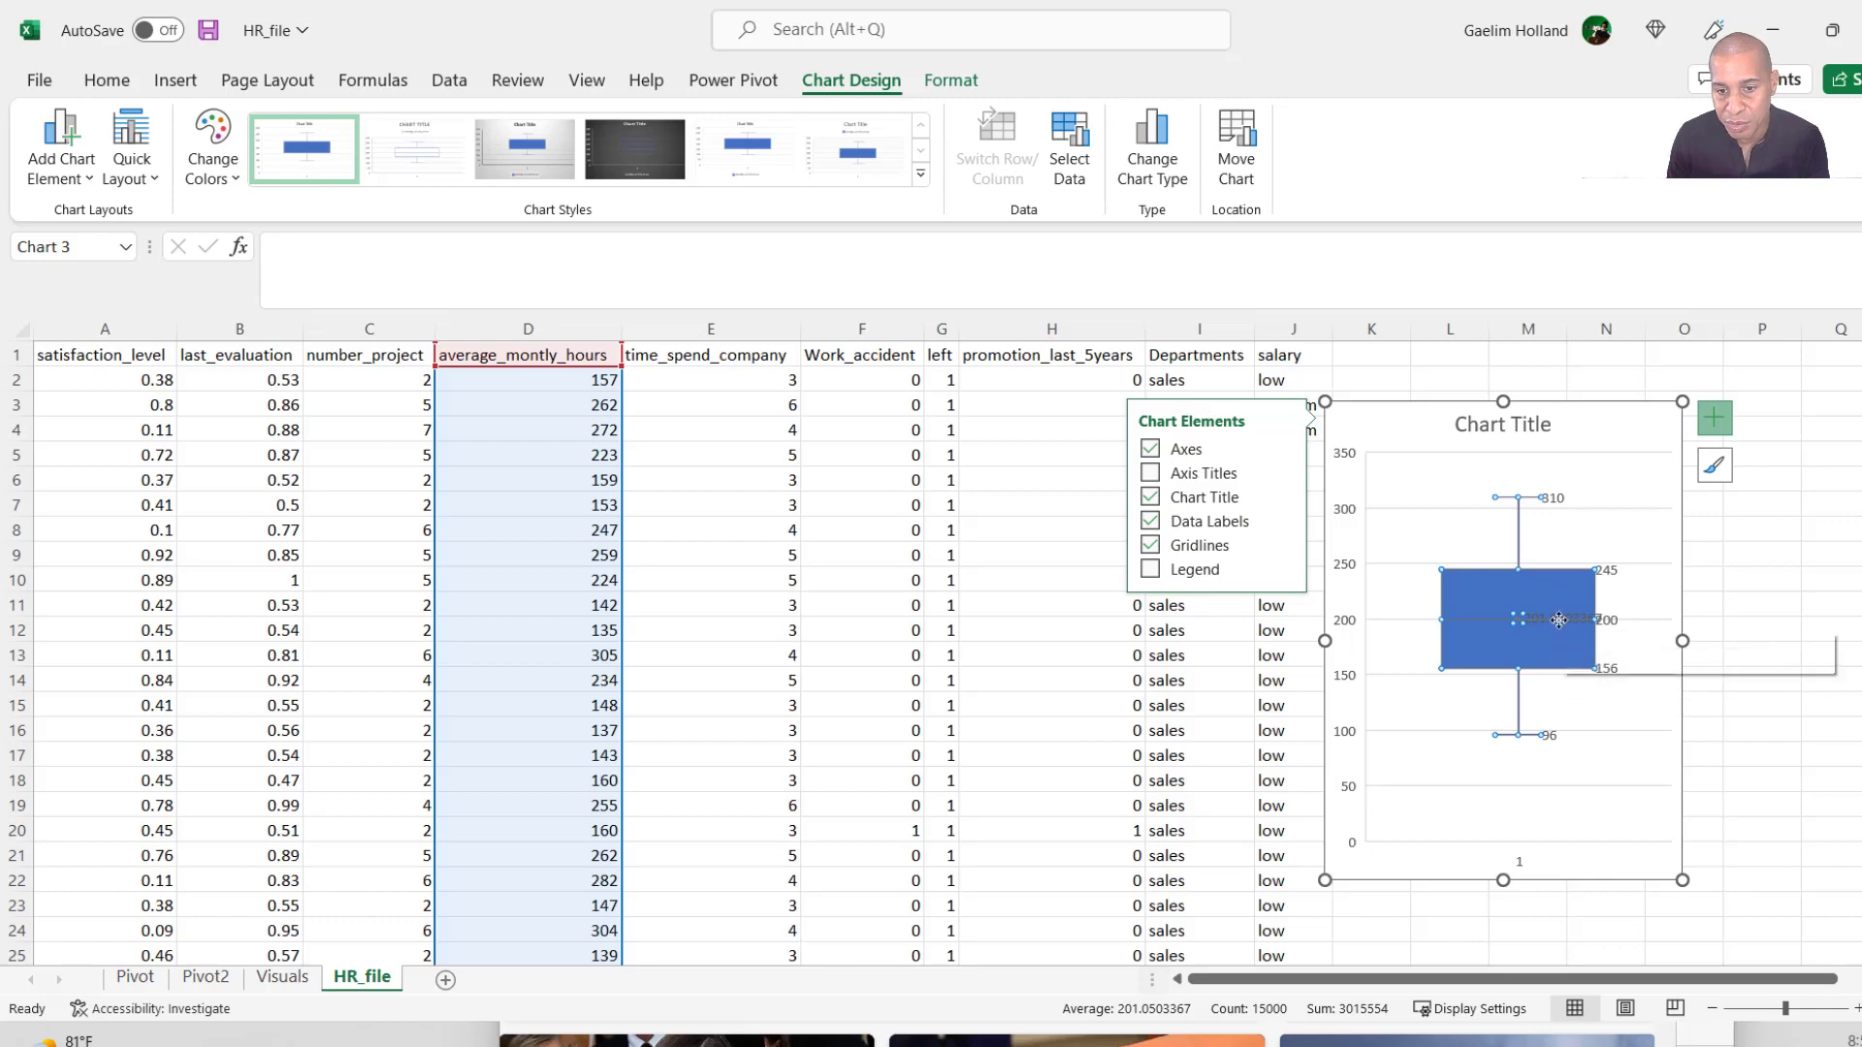
left_click(107, 79)
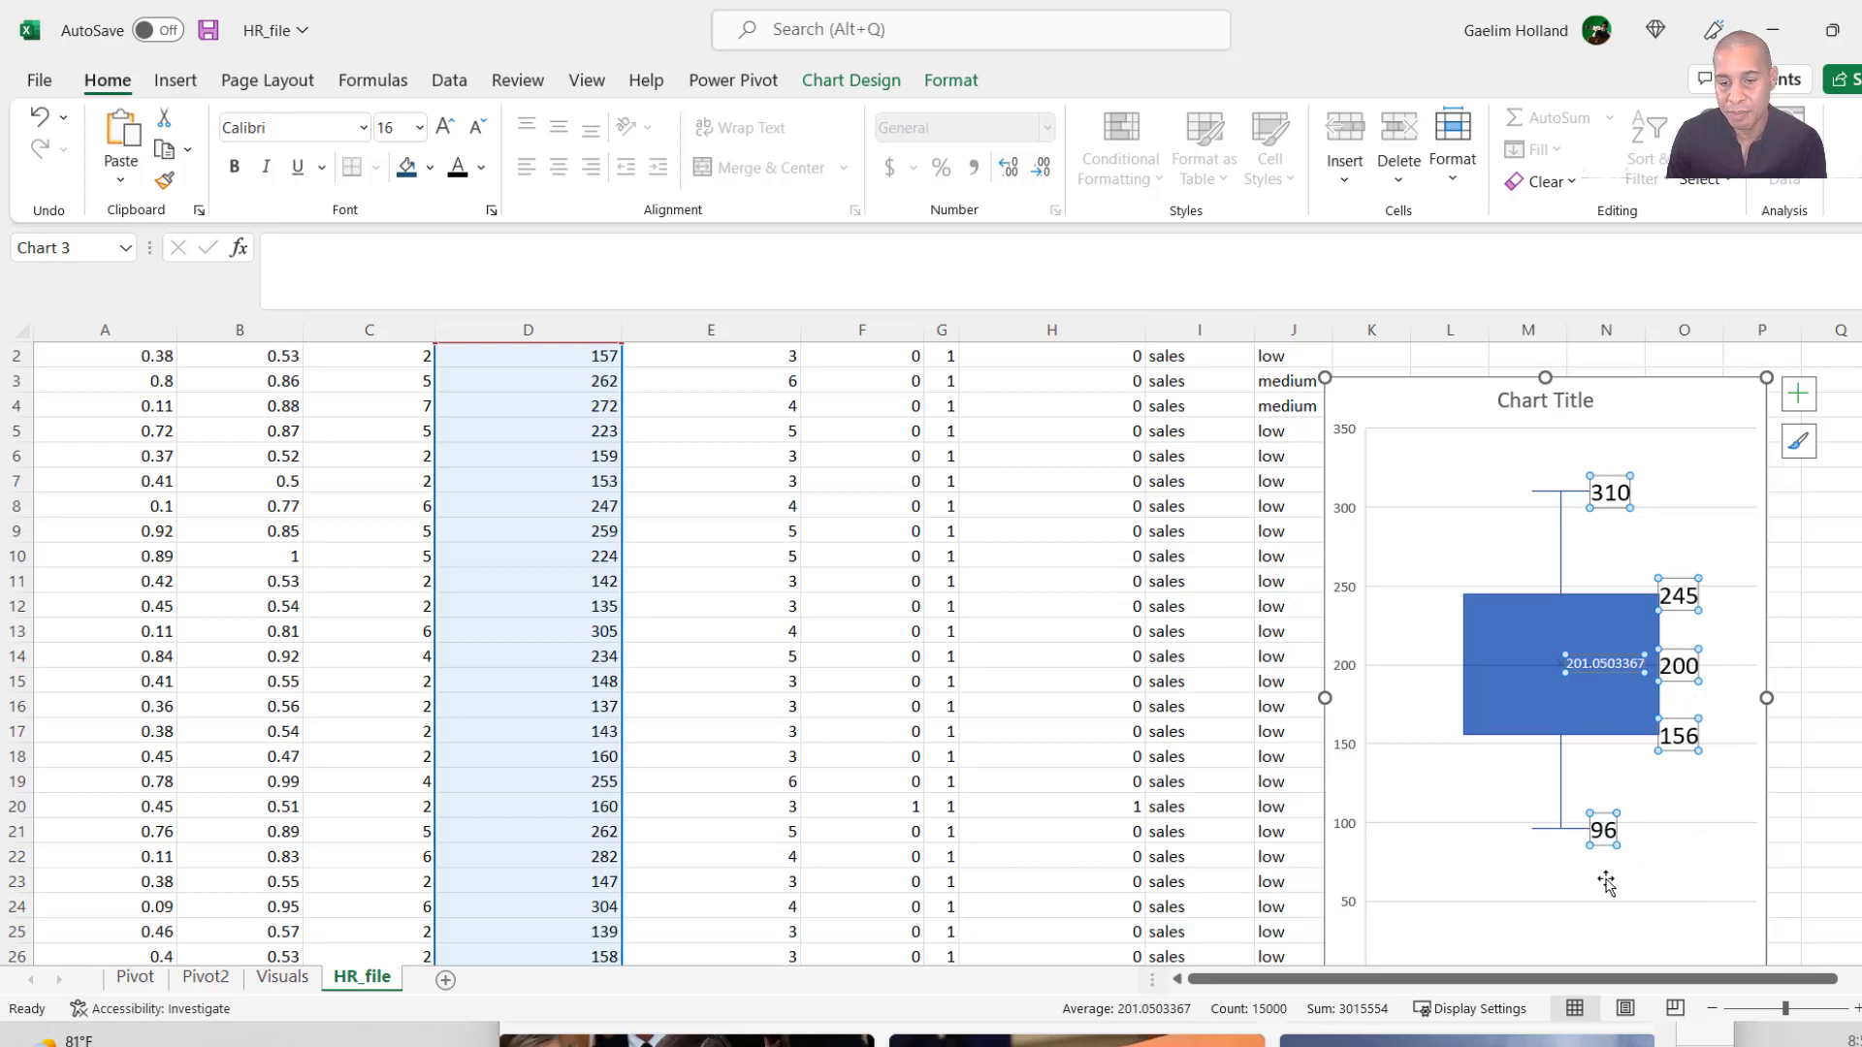
mouse_move(1600, 826)
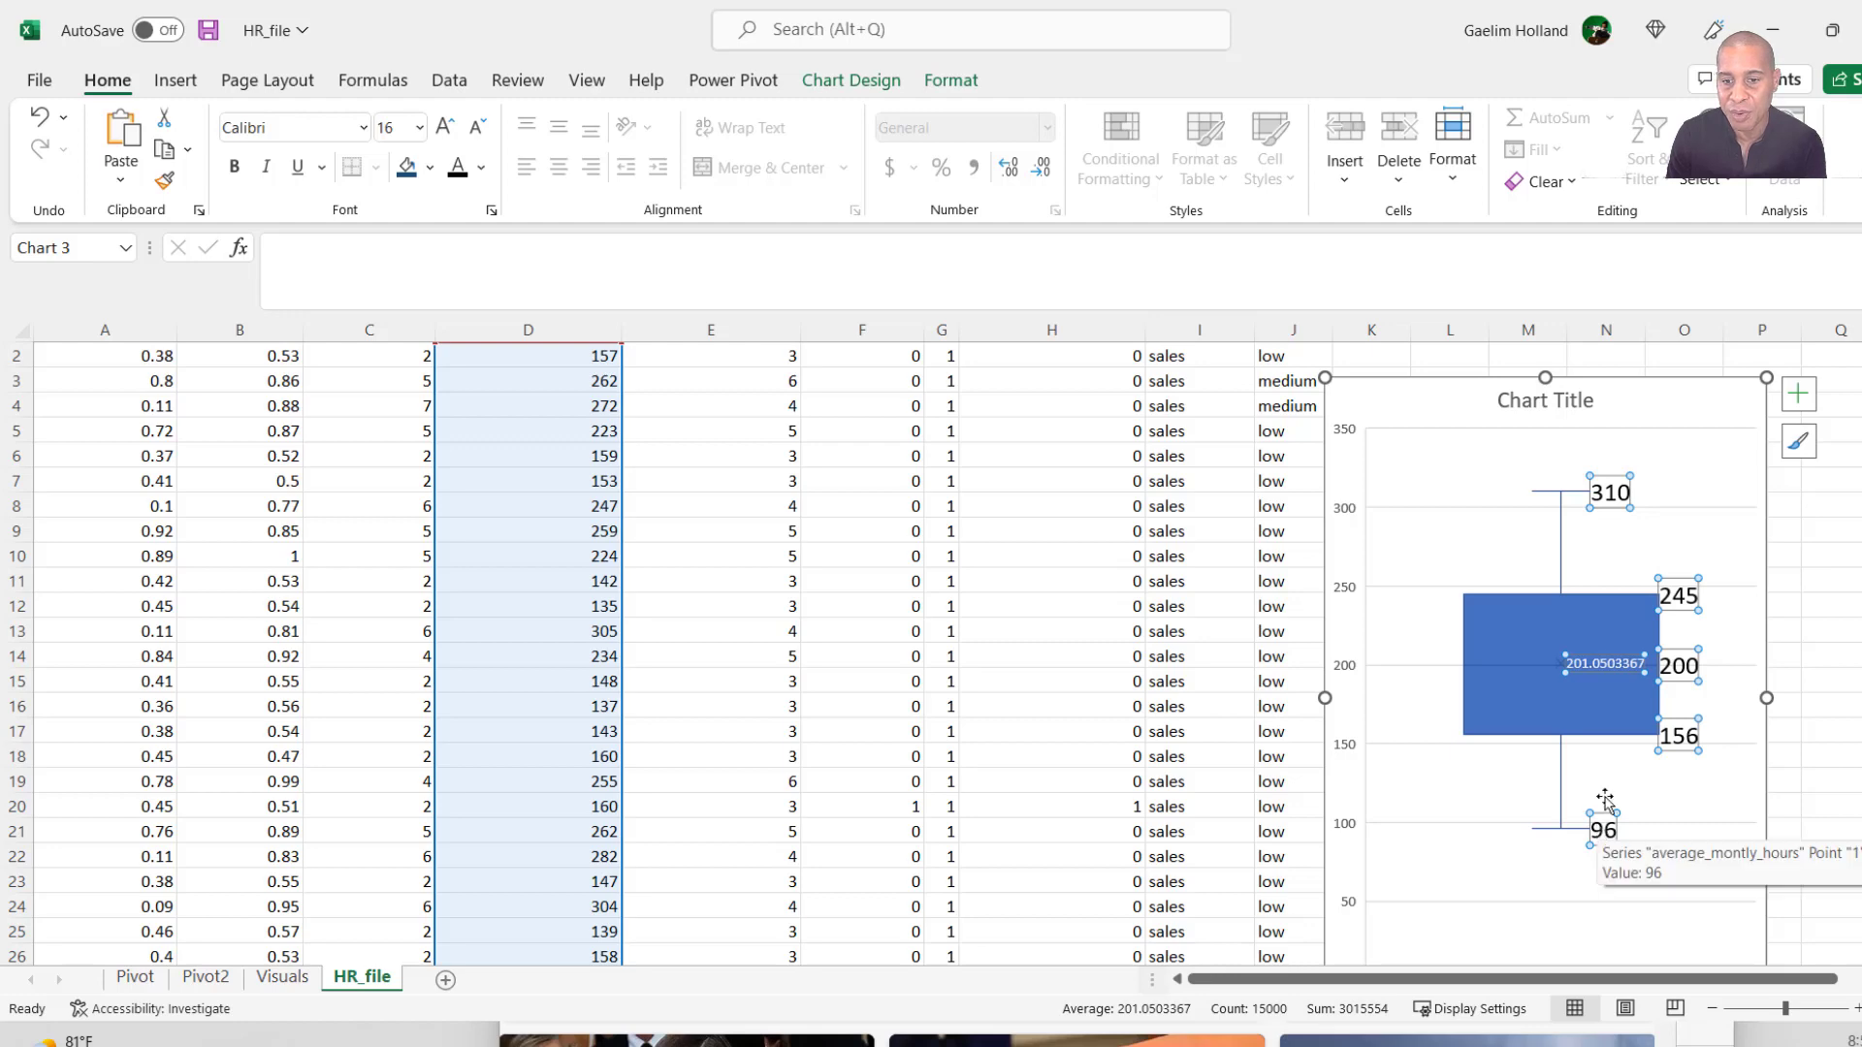
Examine the box and whisker chart's whisker, quartile, median and mean labels for average monthly hours.
mouse_move(1586, 503)
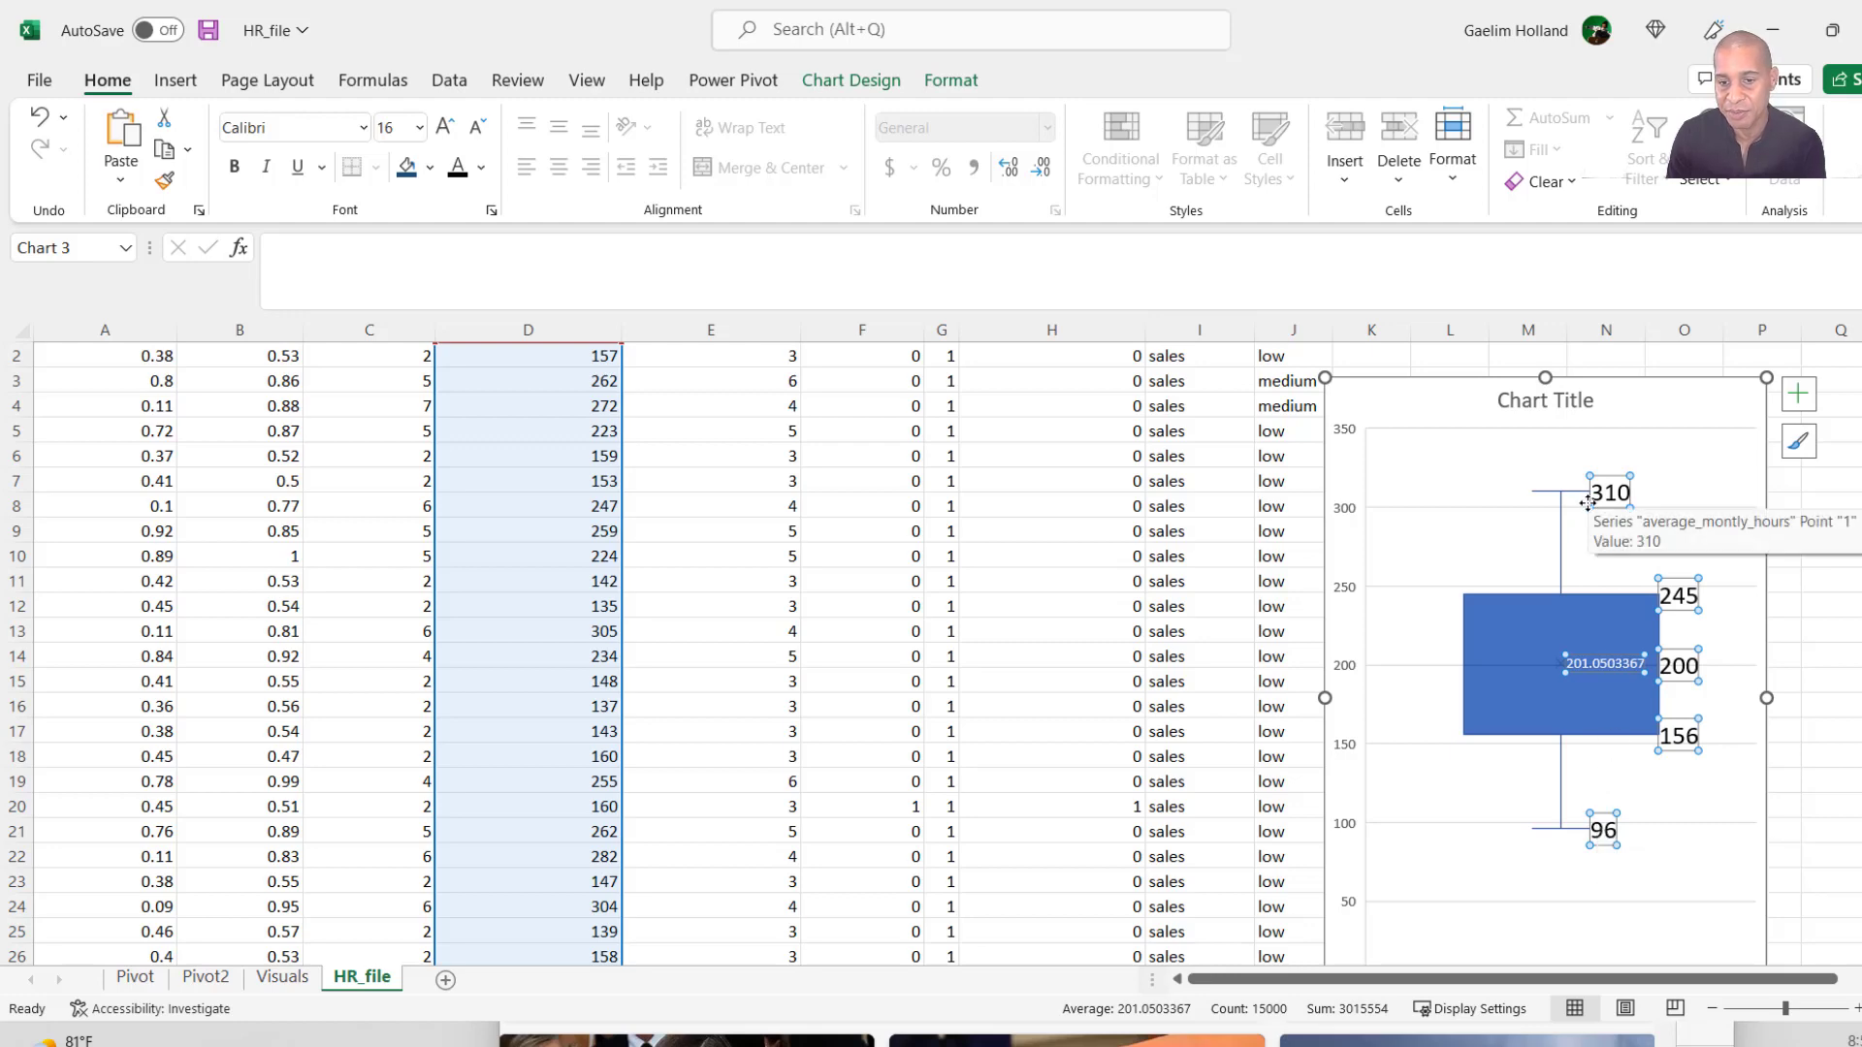
mouse_move(1674, 605)
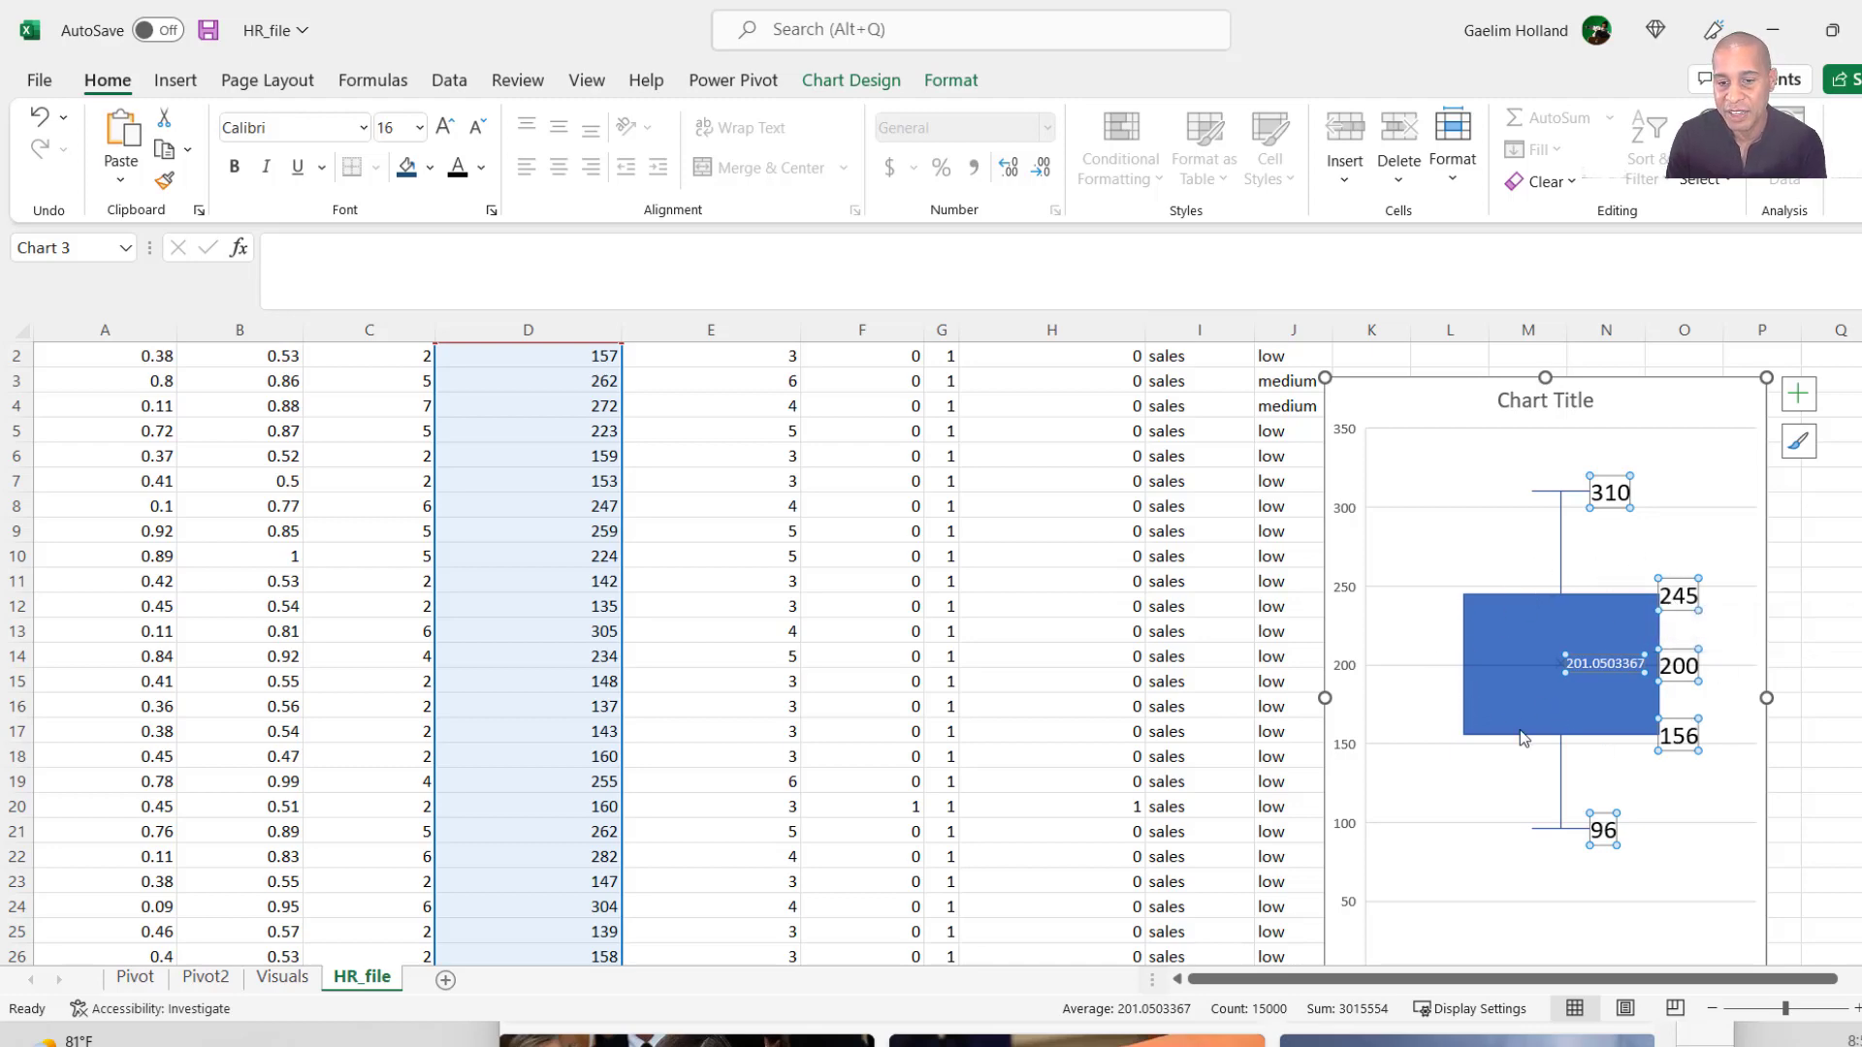
left_click(1585, 663)
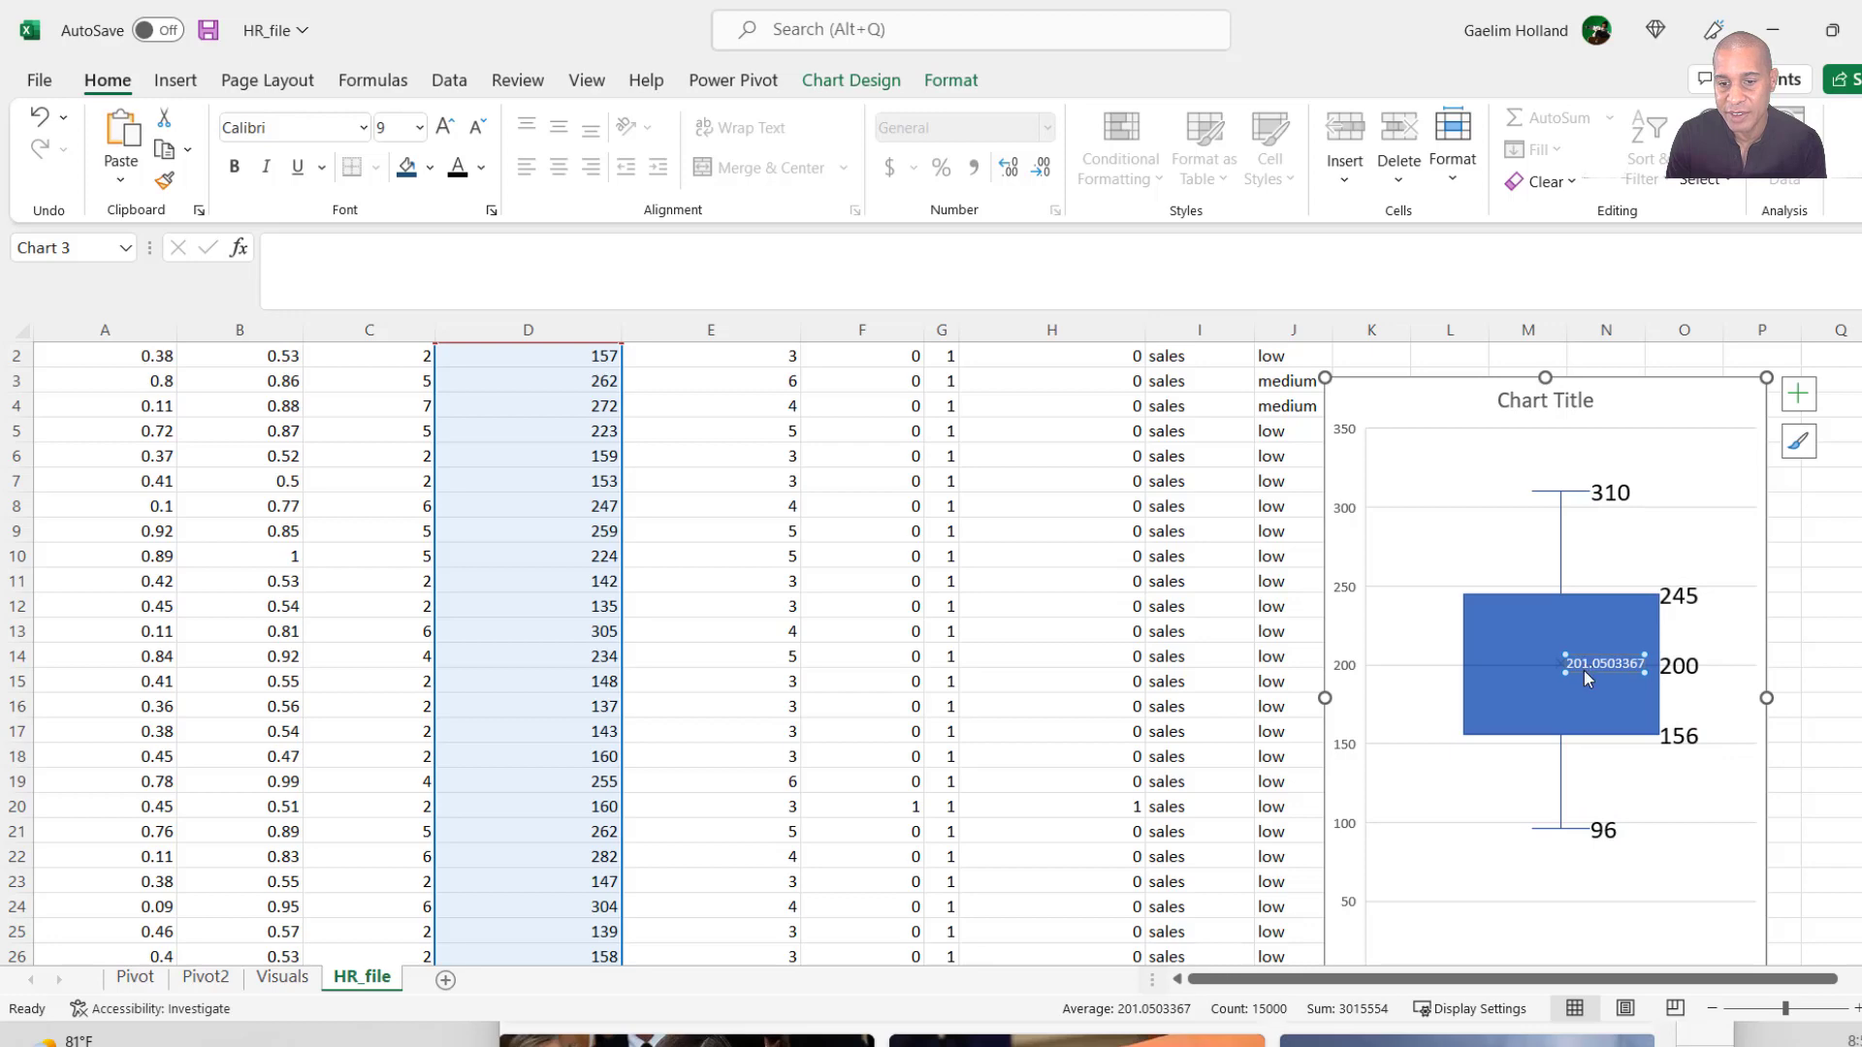
left_click(1587, 674)
left_click(1596, 665)
left_click(1597, 665)
left_click(1678, 669)
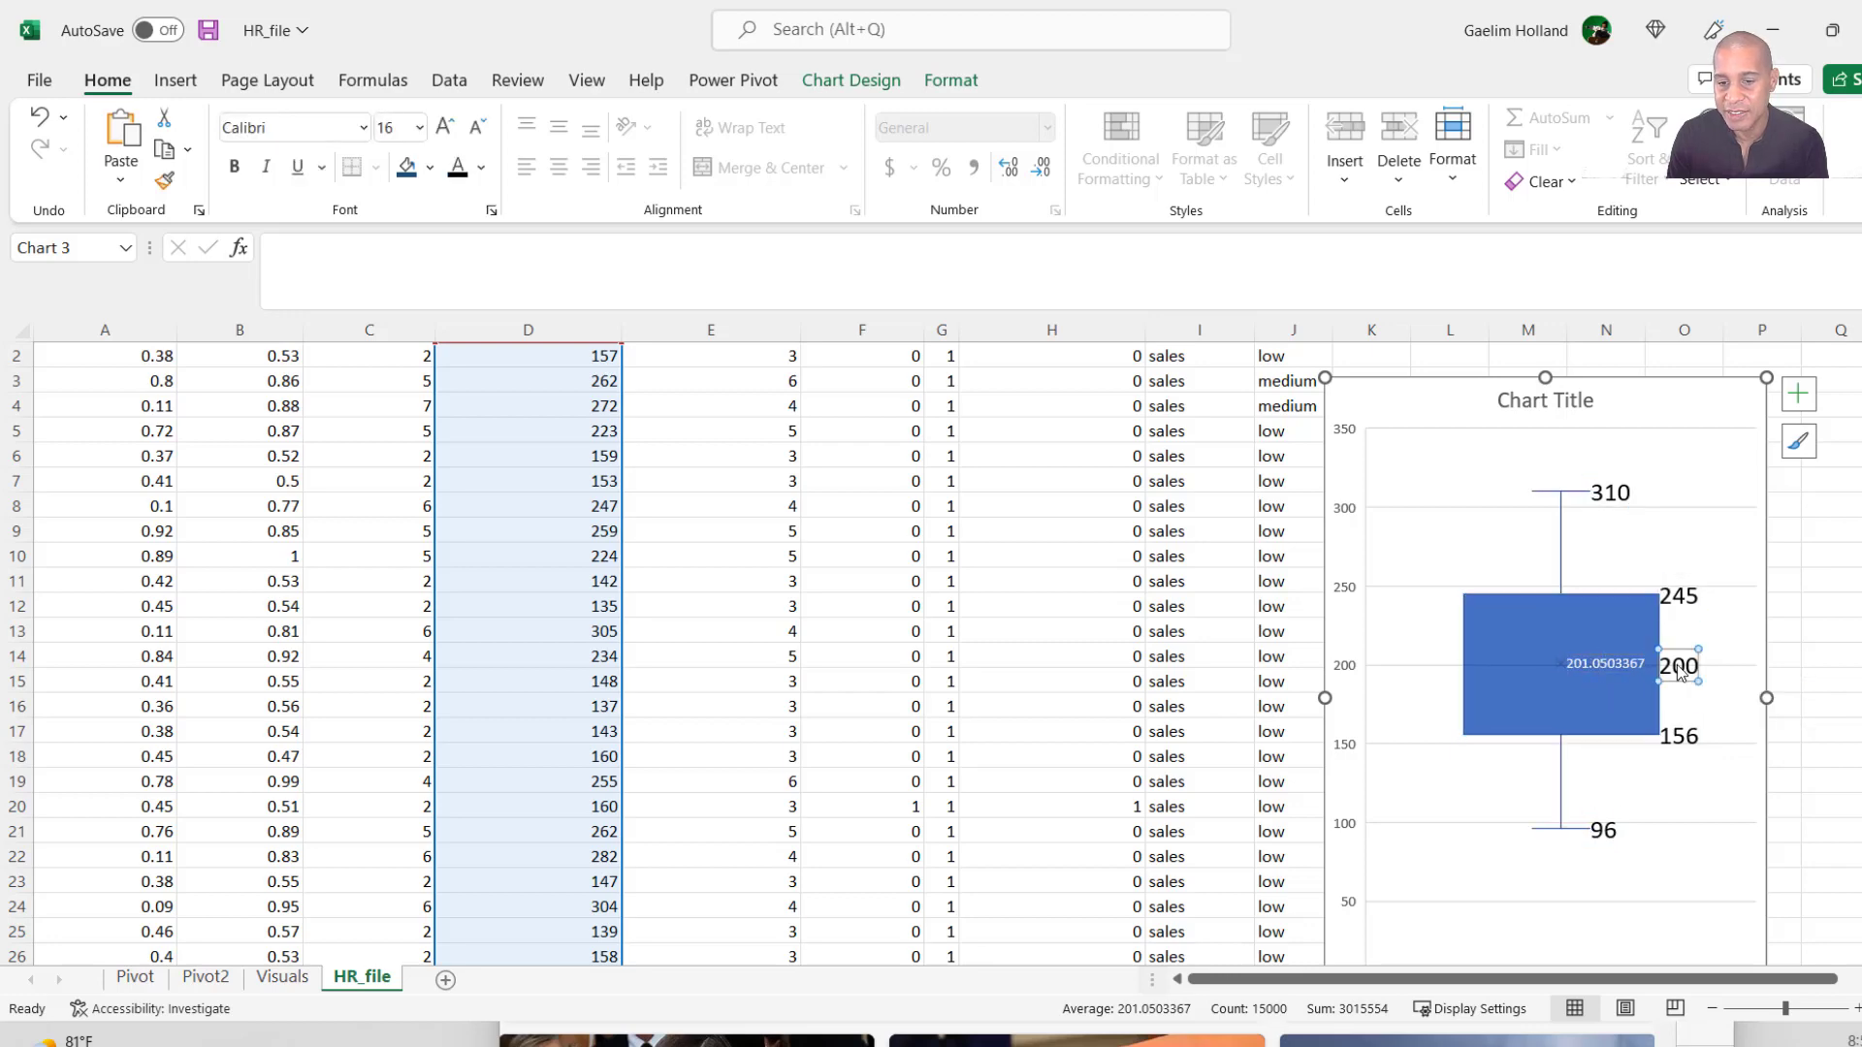
left_click(1679, 741)
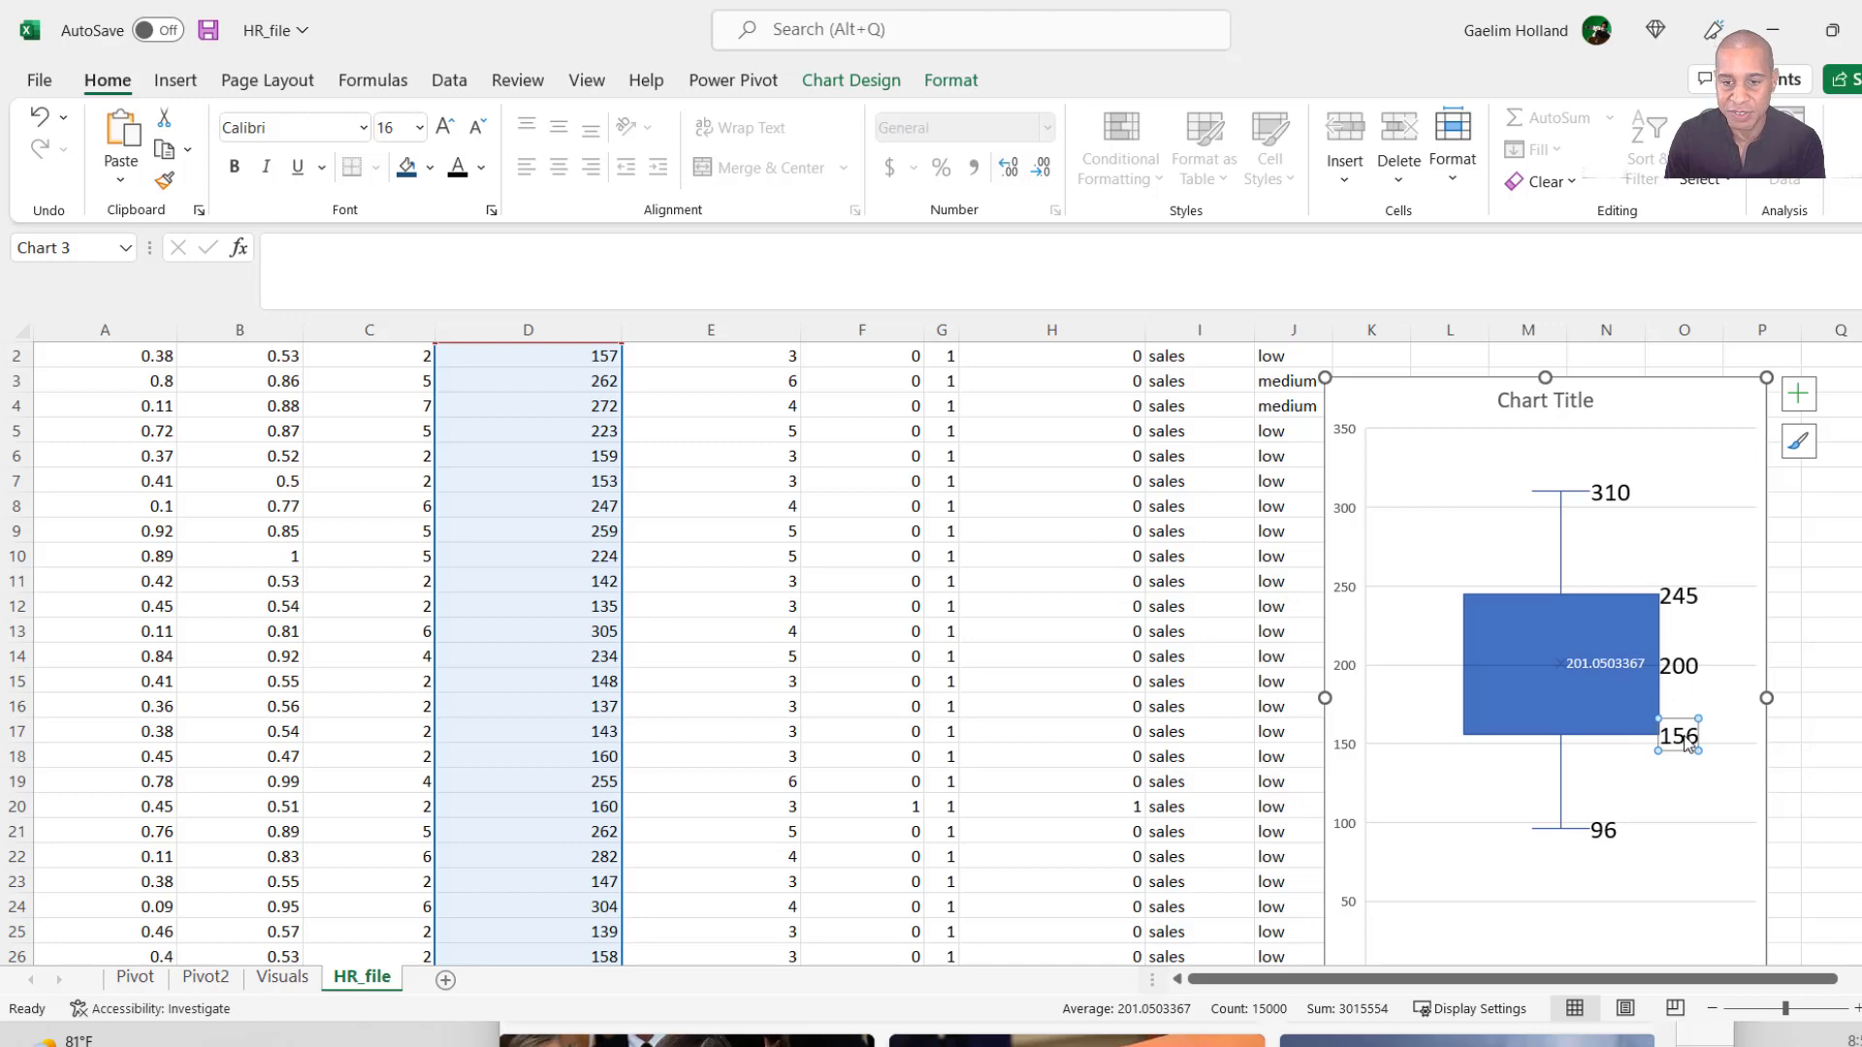
left_click(1682, 603)
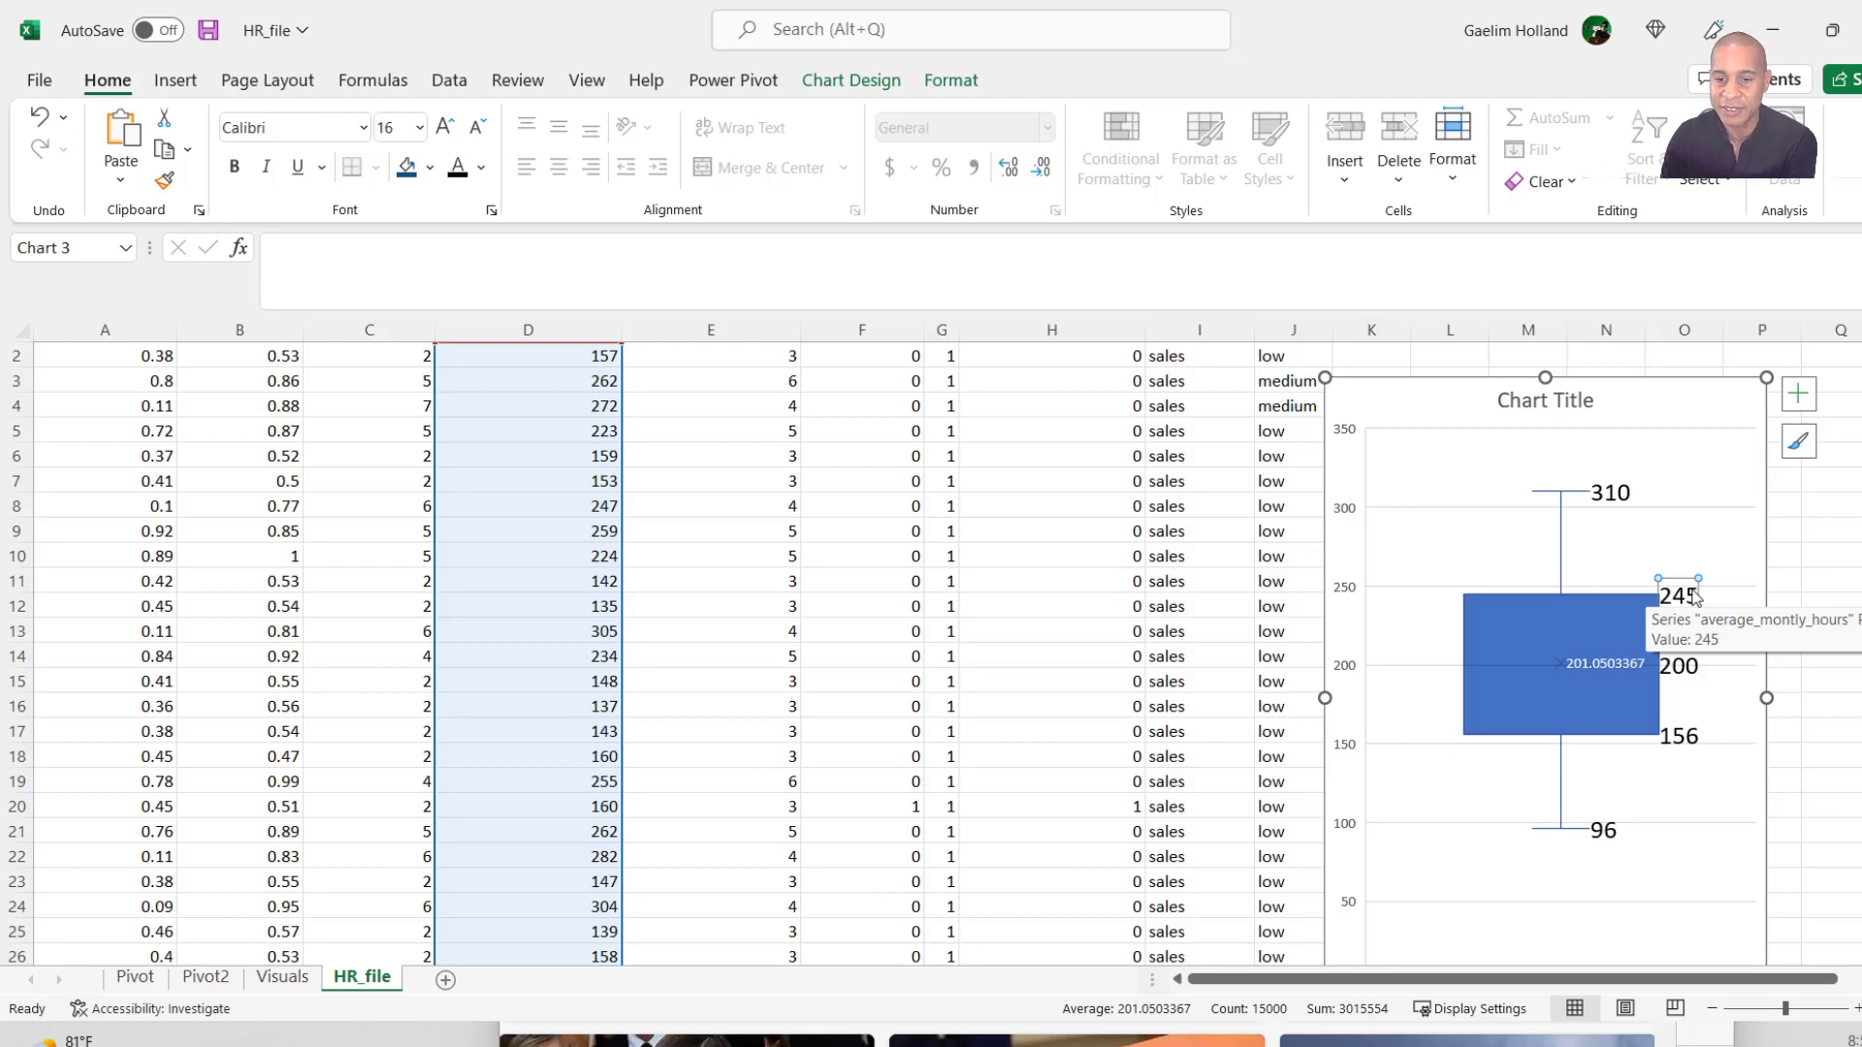
left_click(1666, 741)
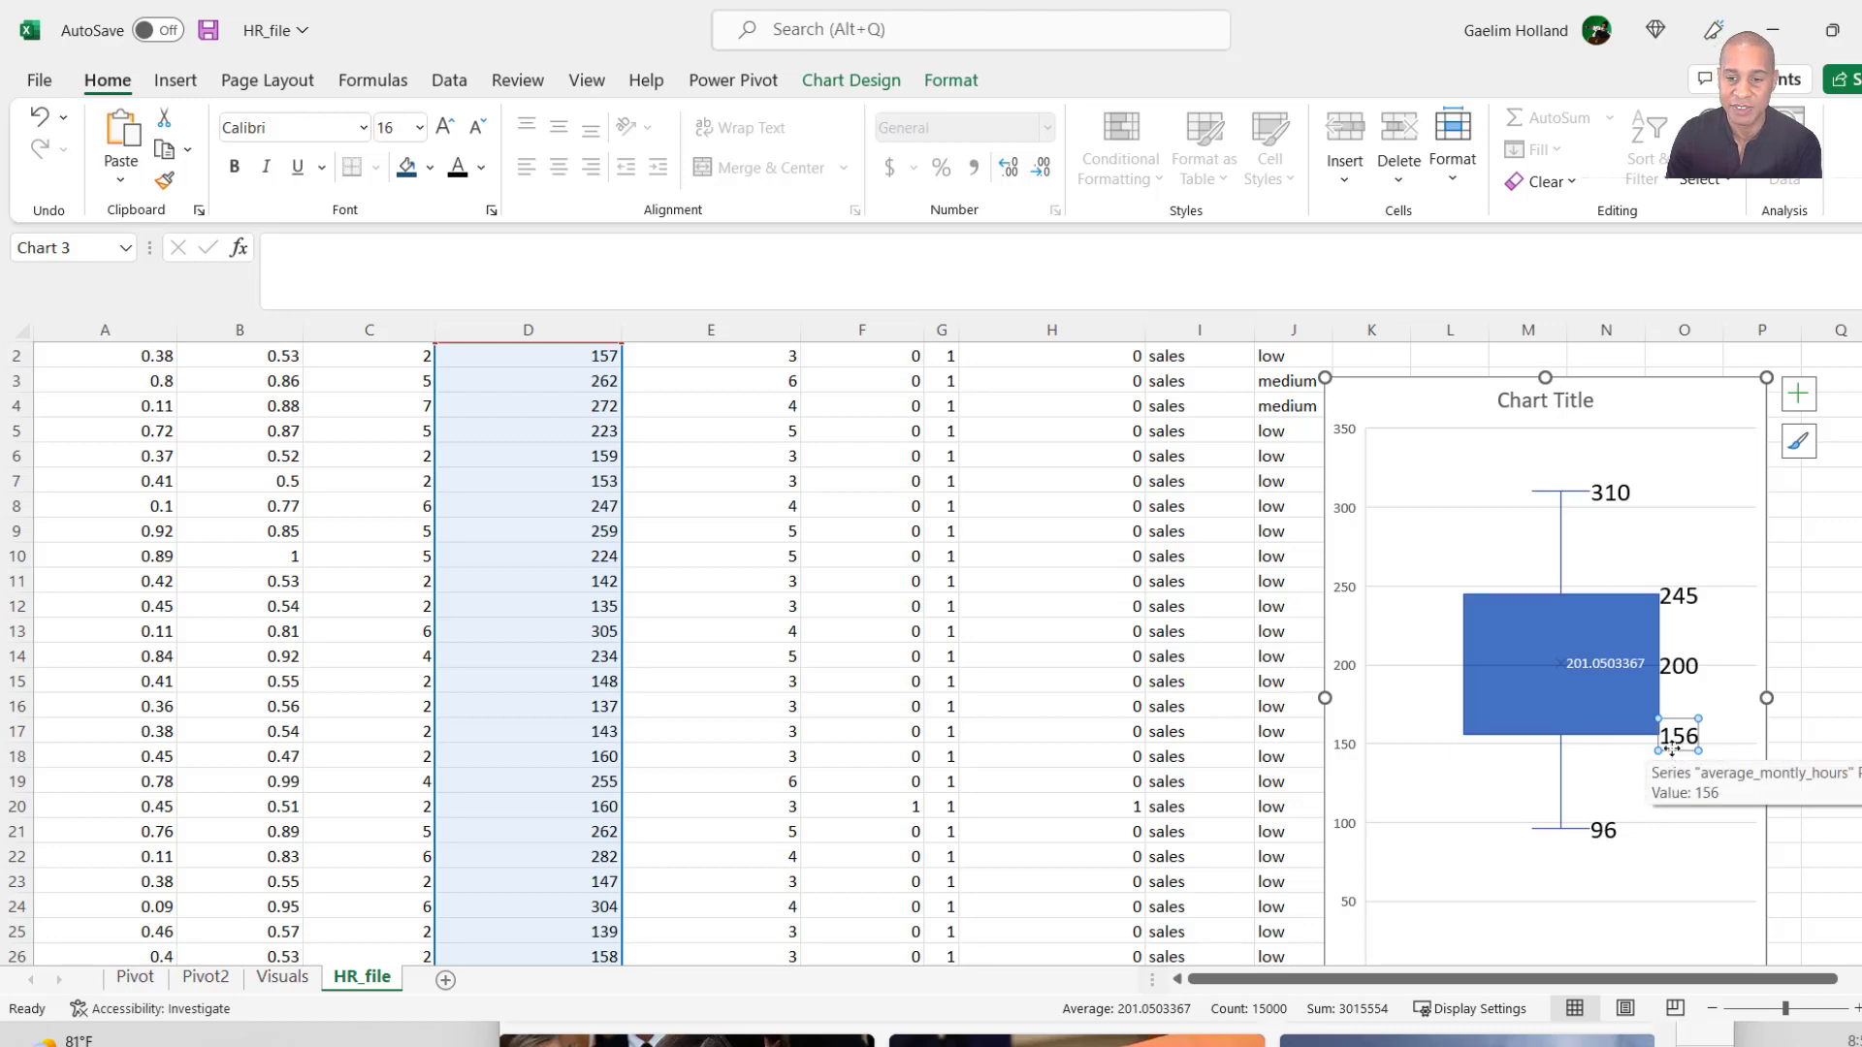
left_click(1670, 609)
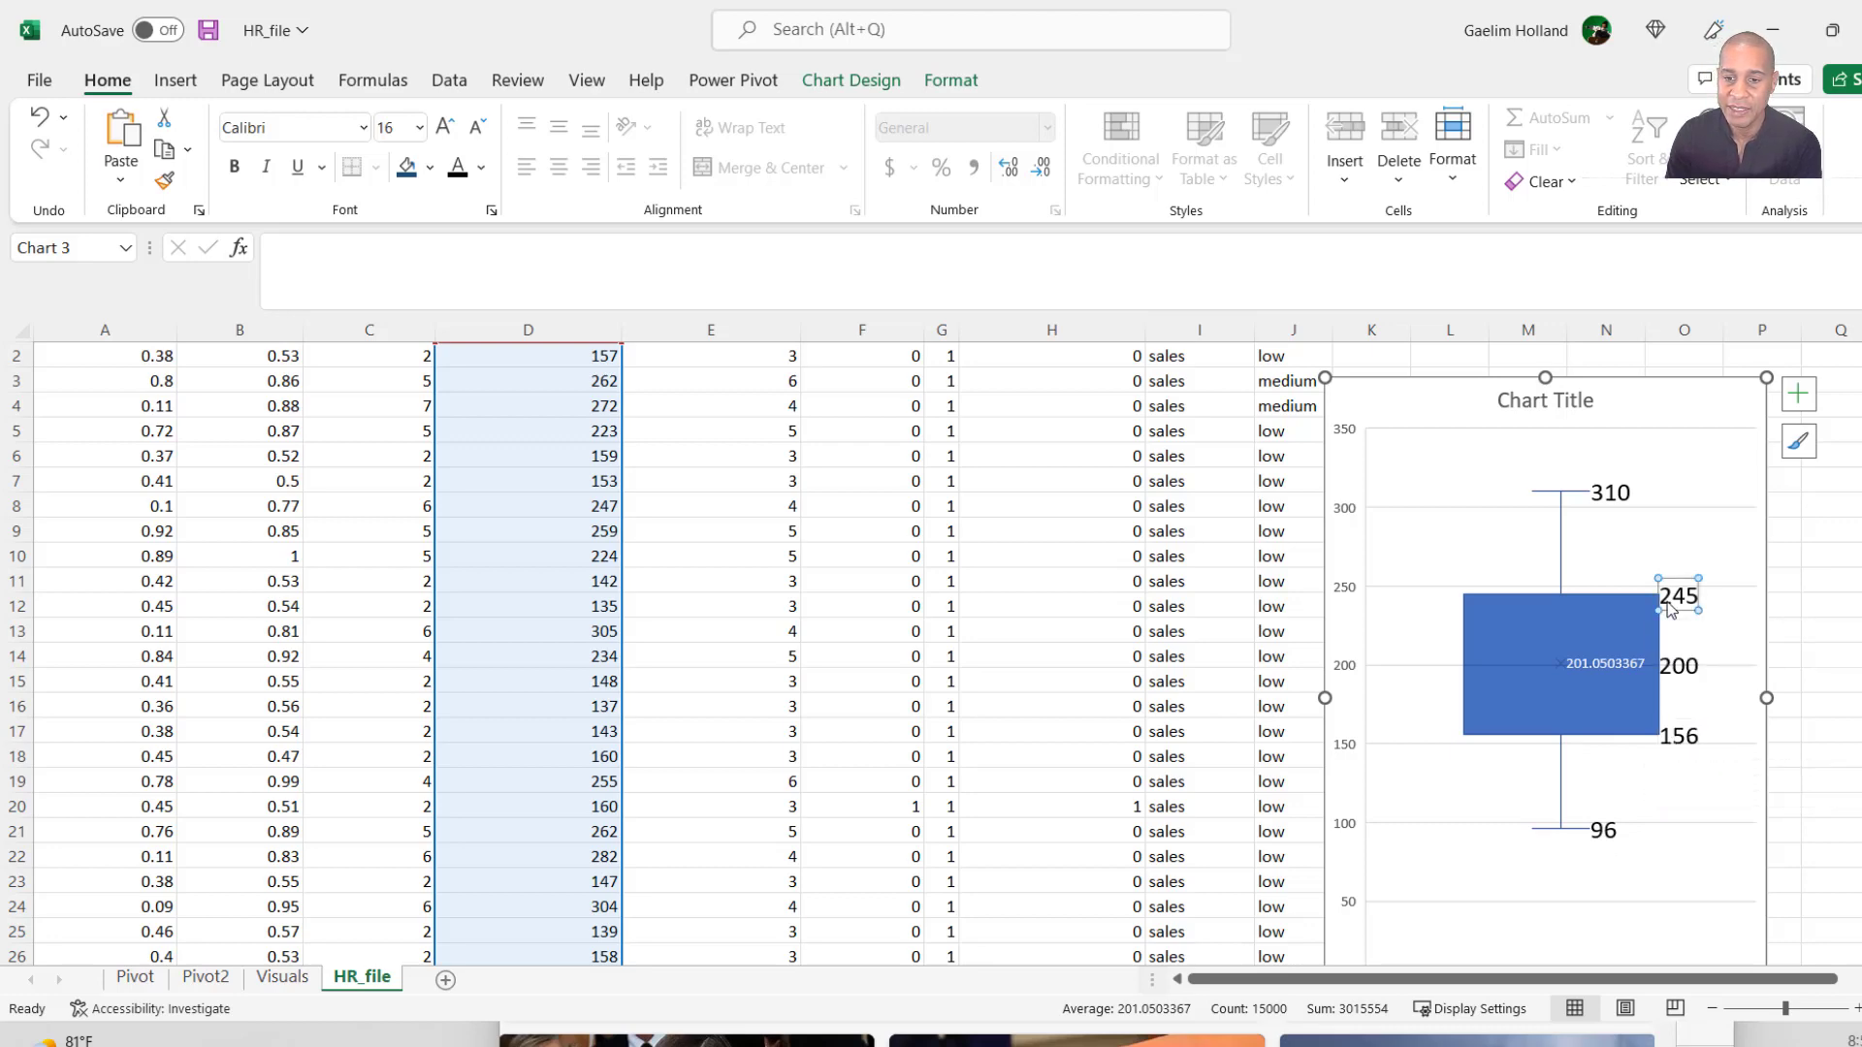
left_click(1675, 669)
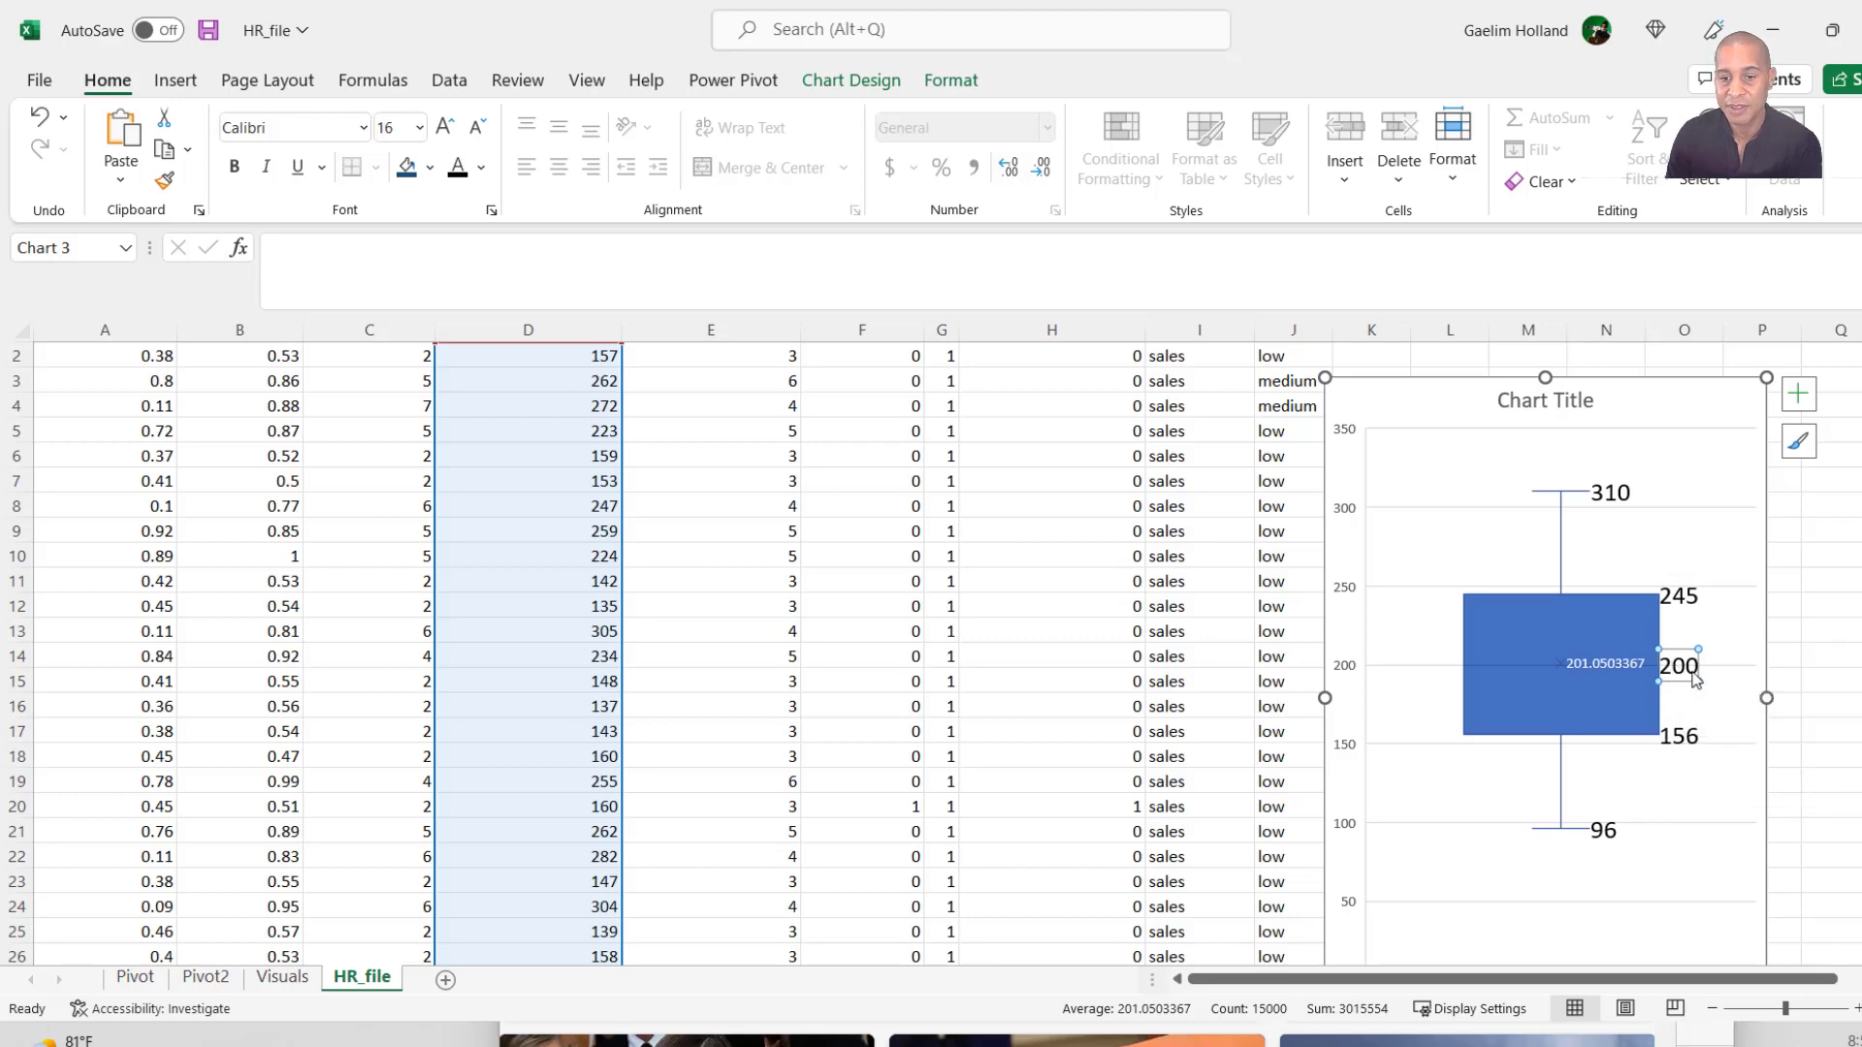
left_click(1693, 604)
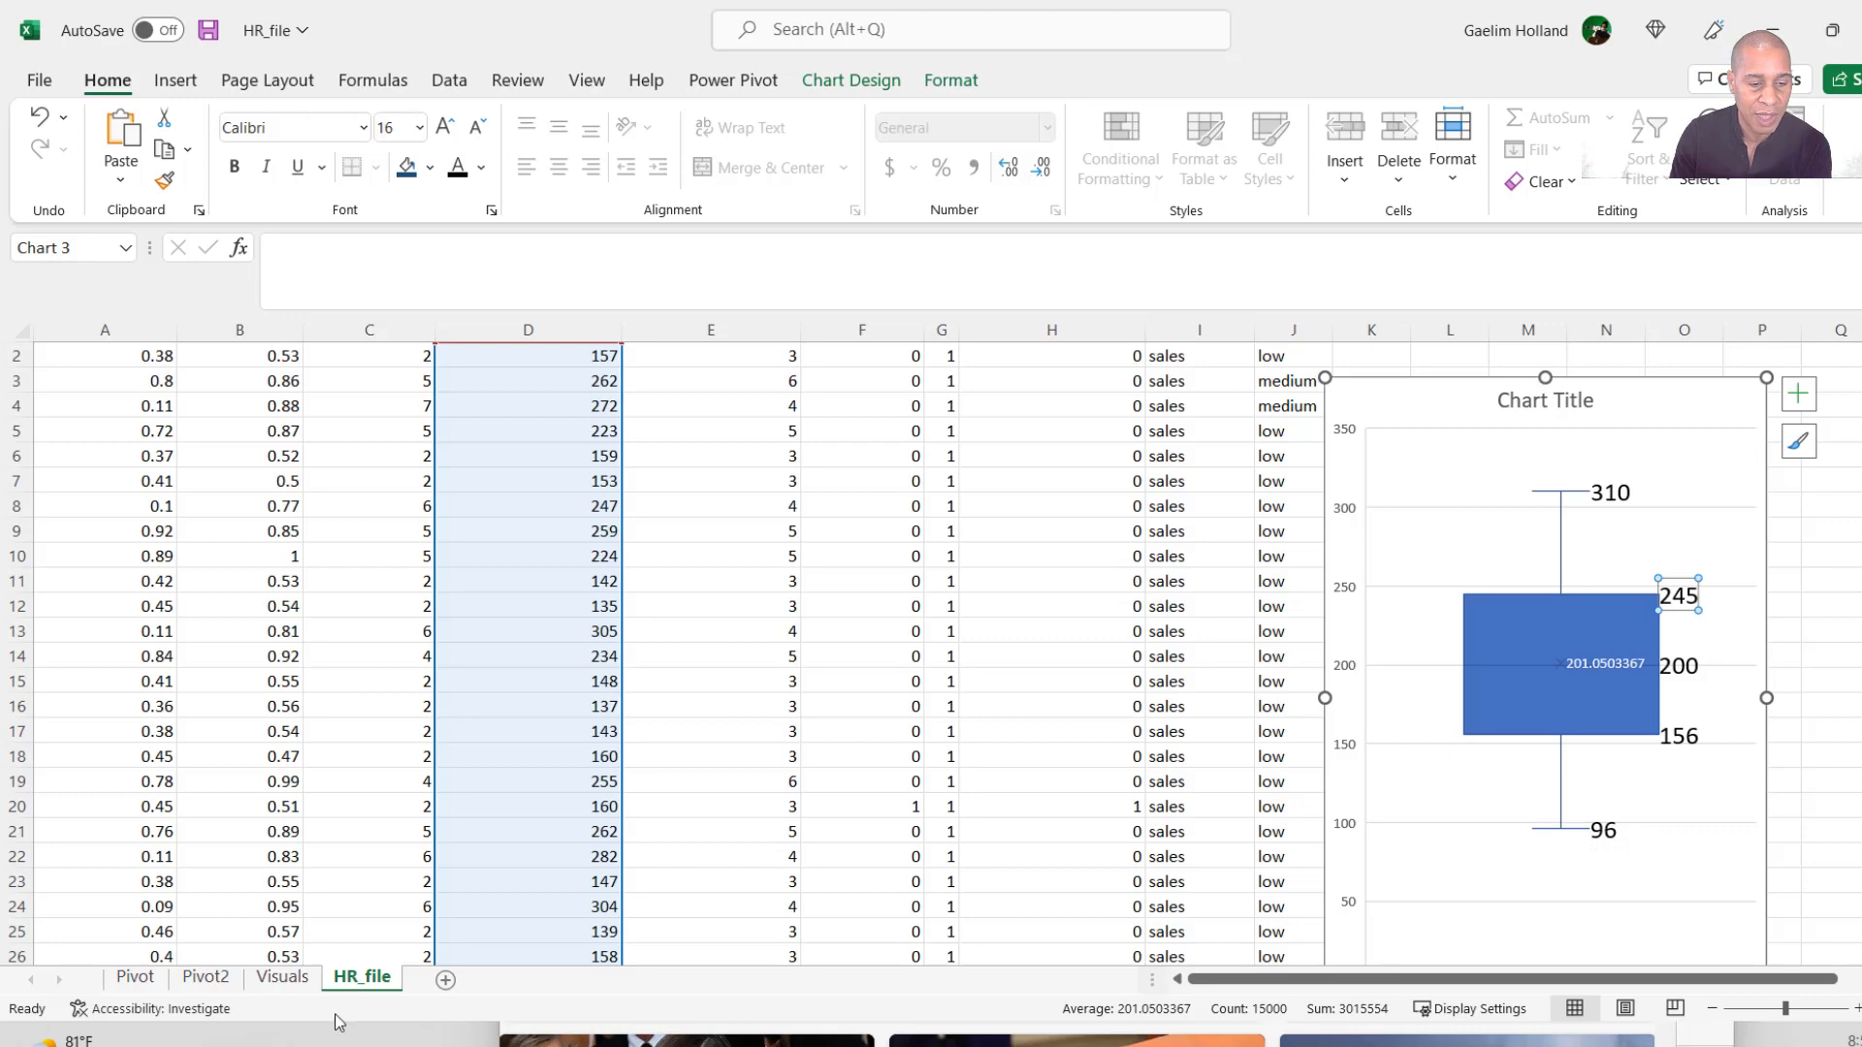
On the Pivot sheet, start a new measure in the Range table with the formula =MEDIAN(Range[average_montly_hours]).
left_click(135, 976)
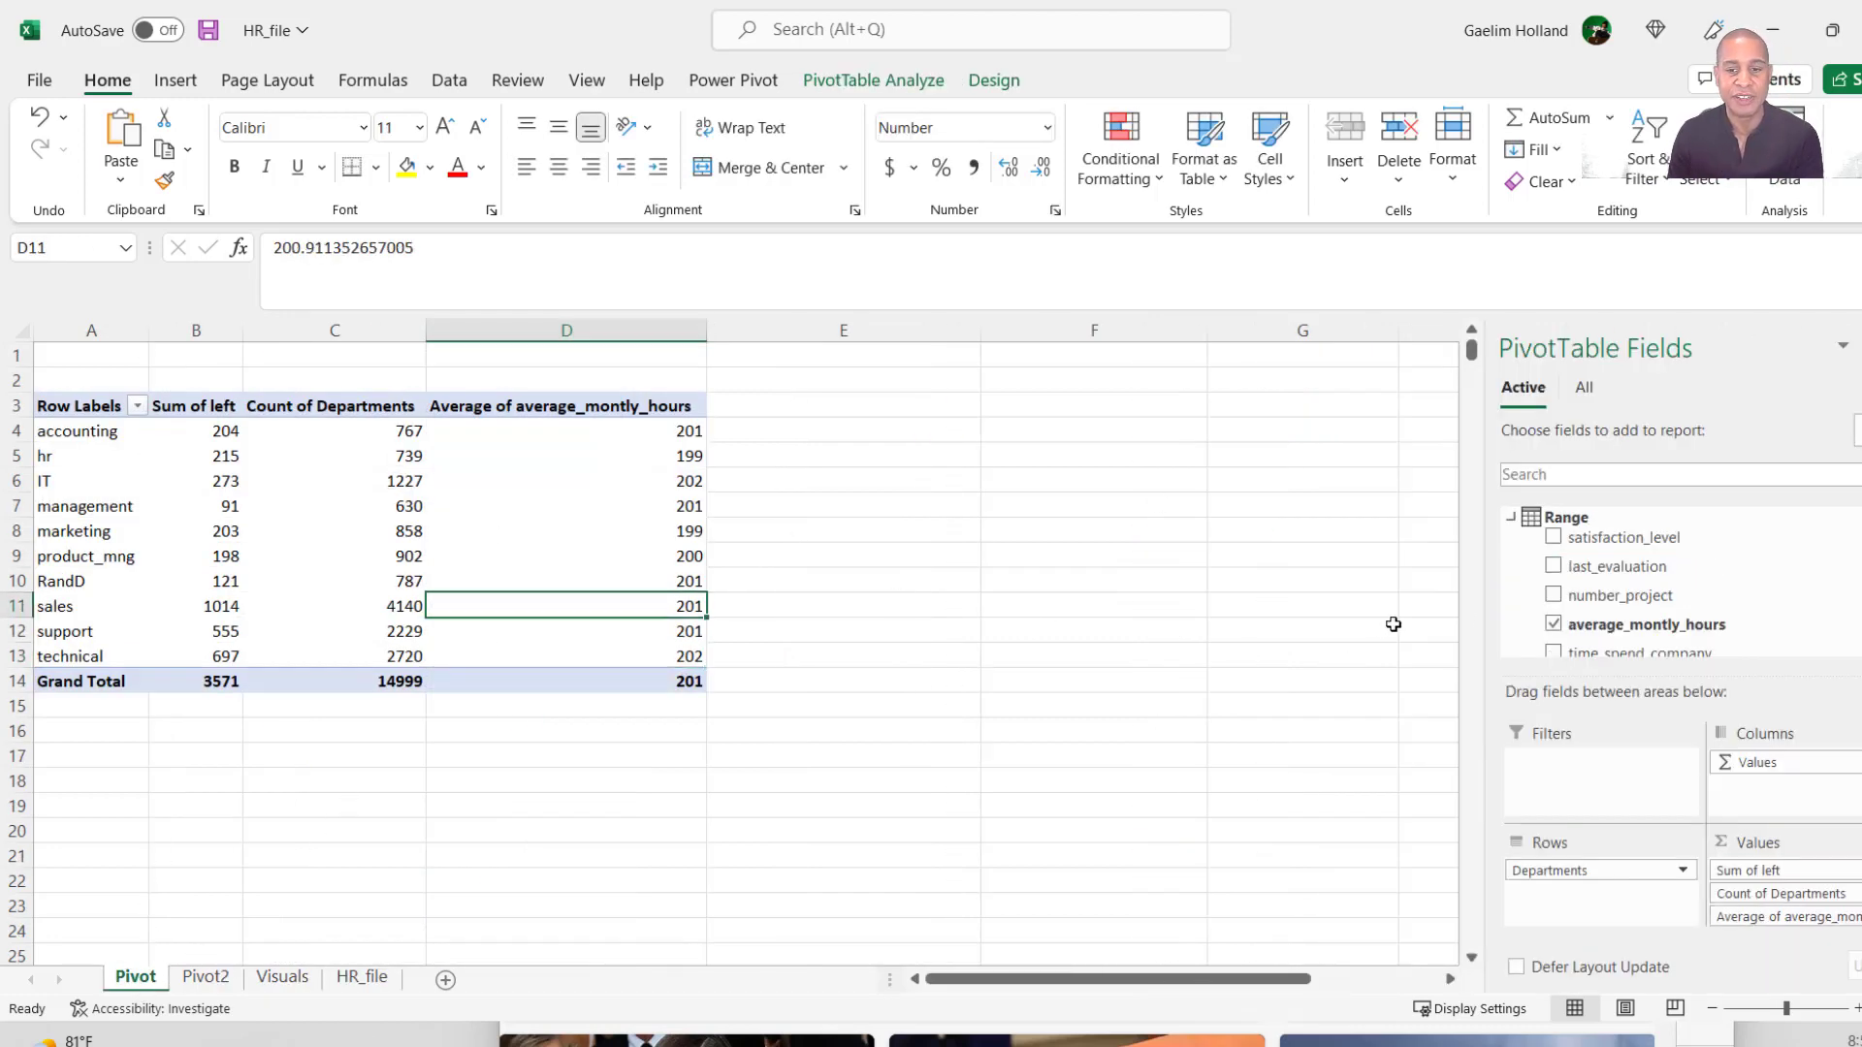
right_click(1585, 518)
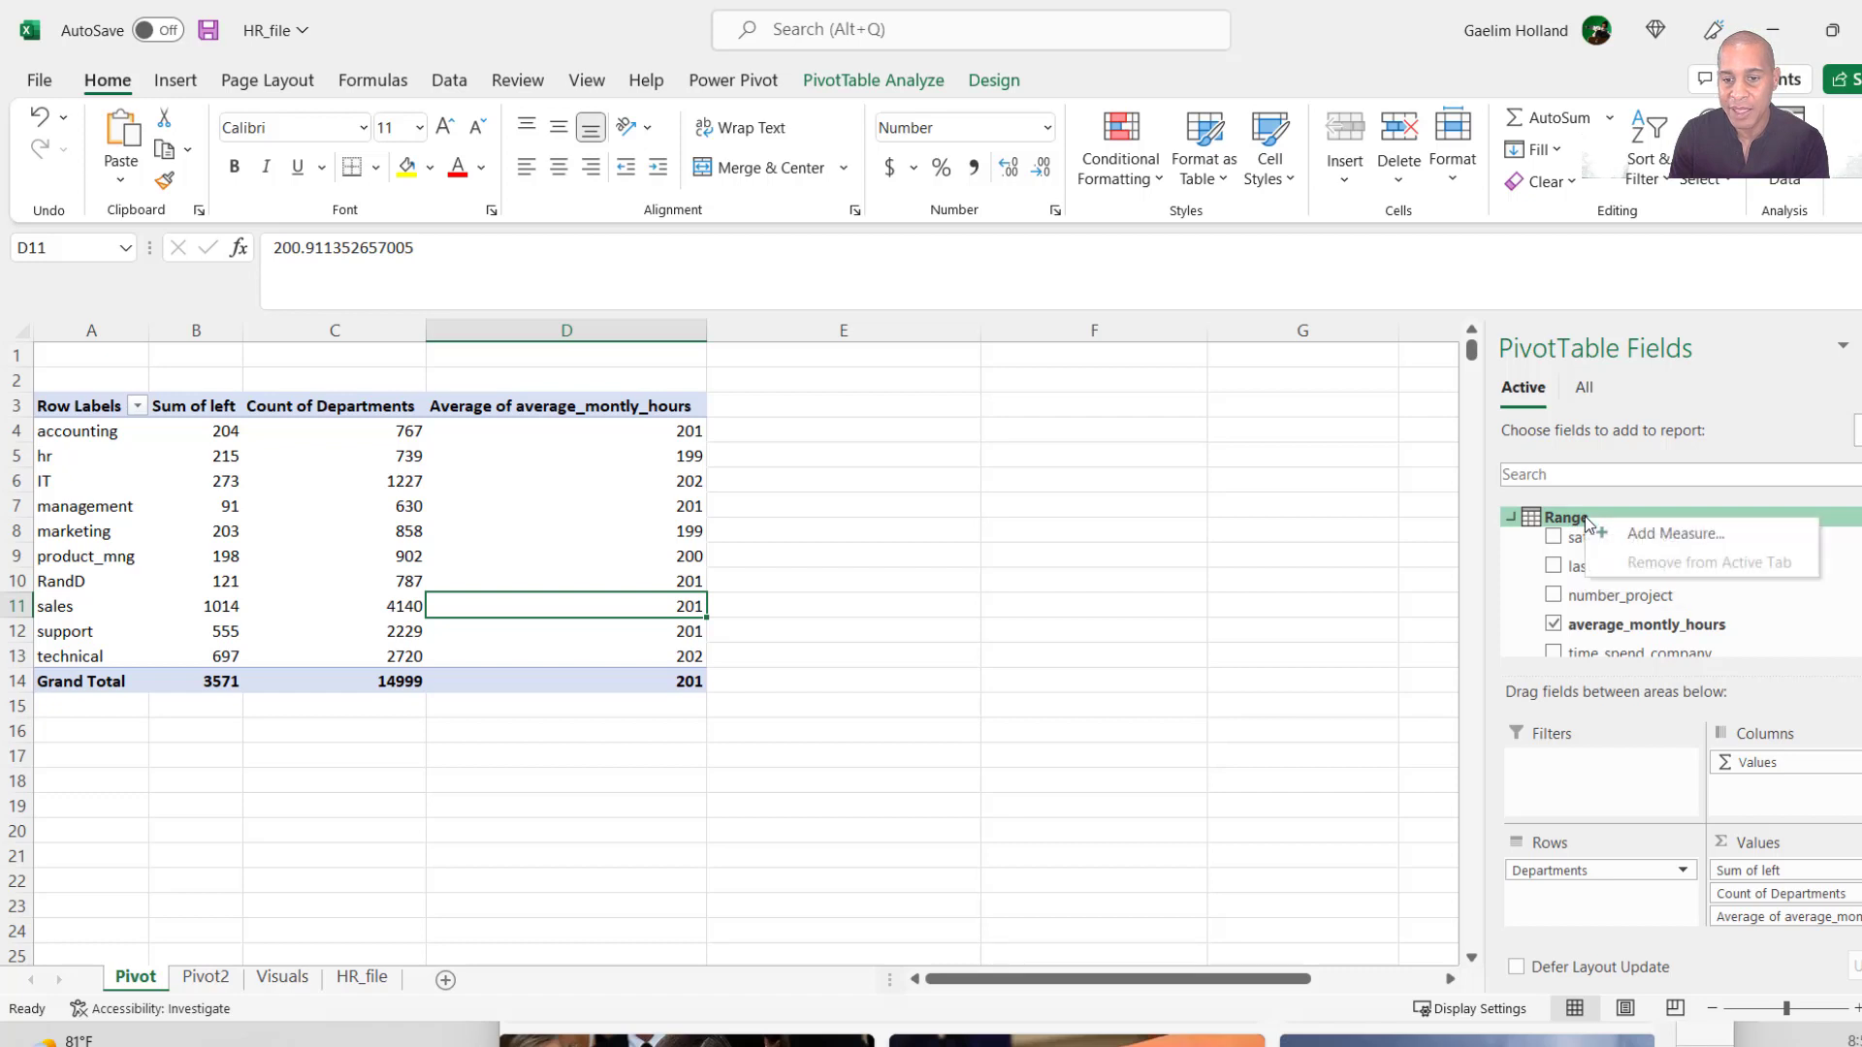
left_click(1637, 536)
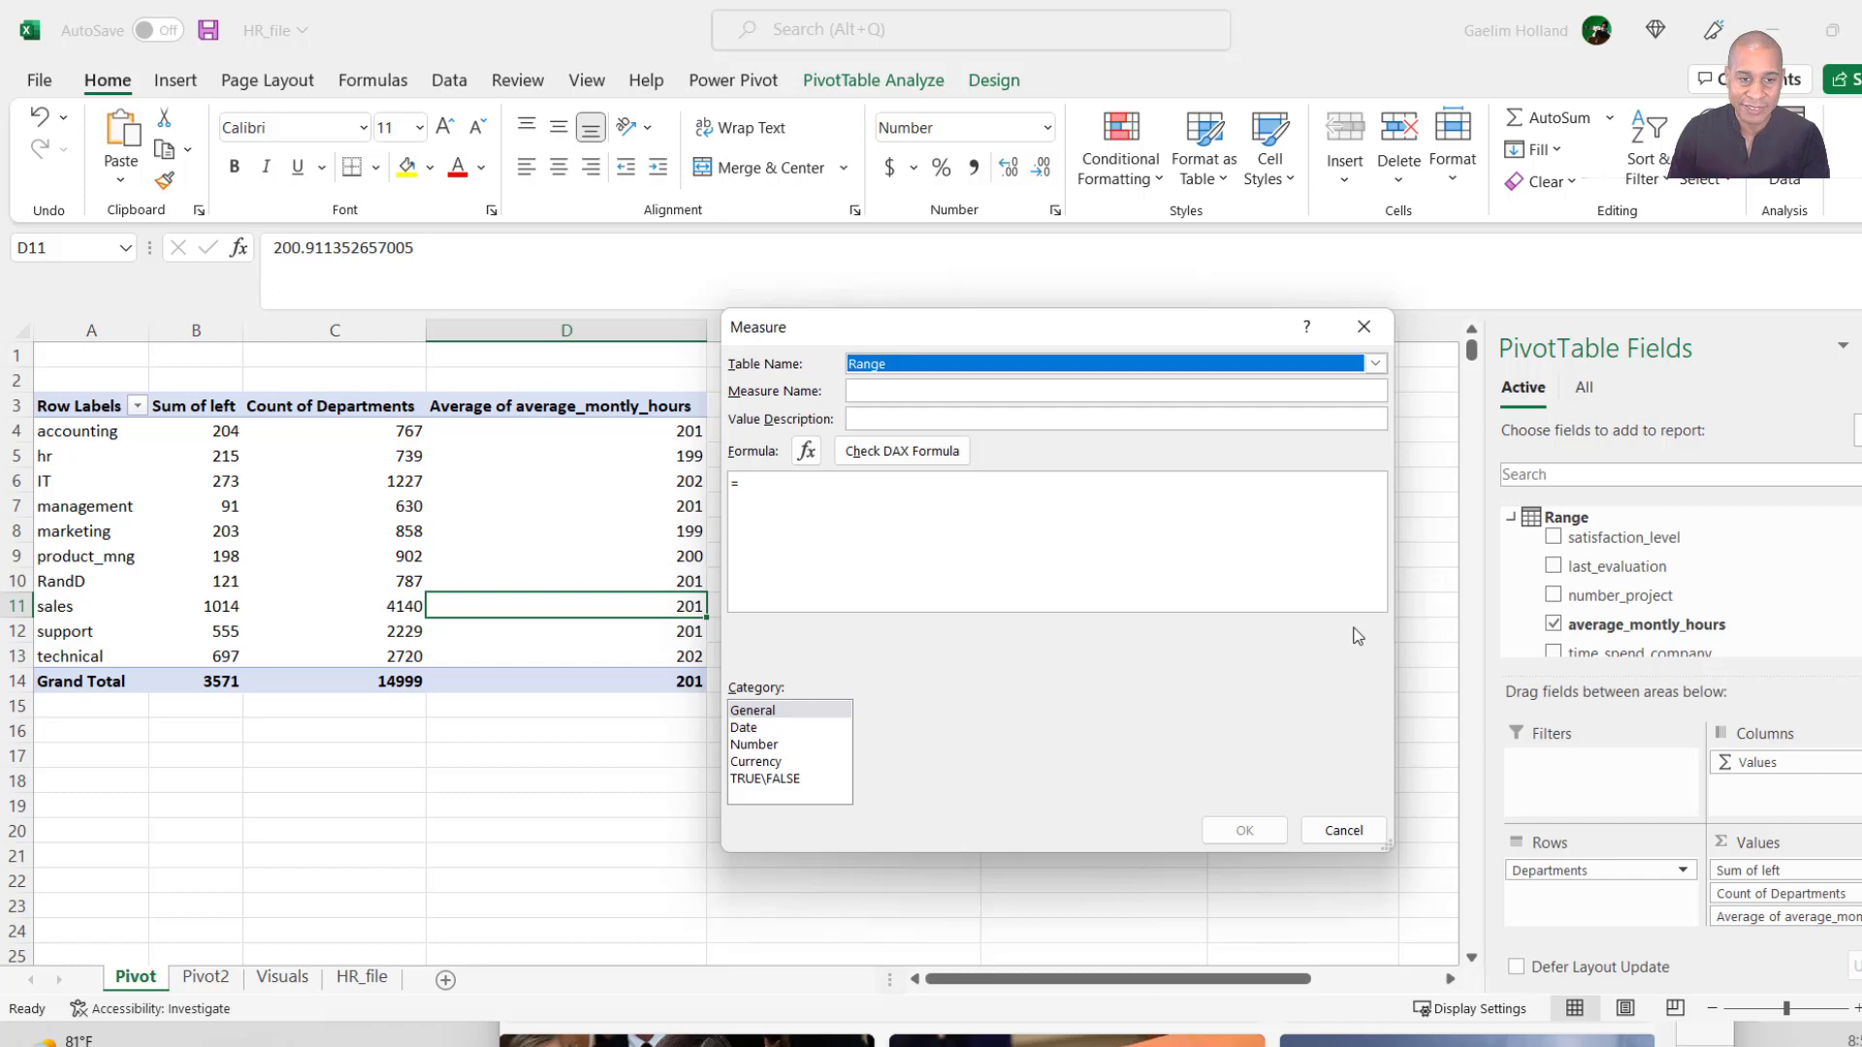
left_click(958, 505)
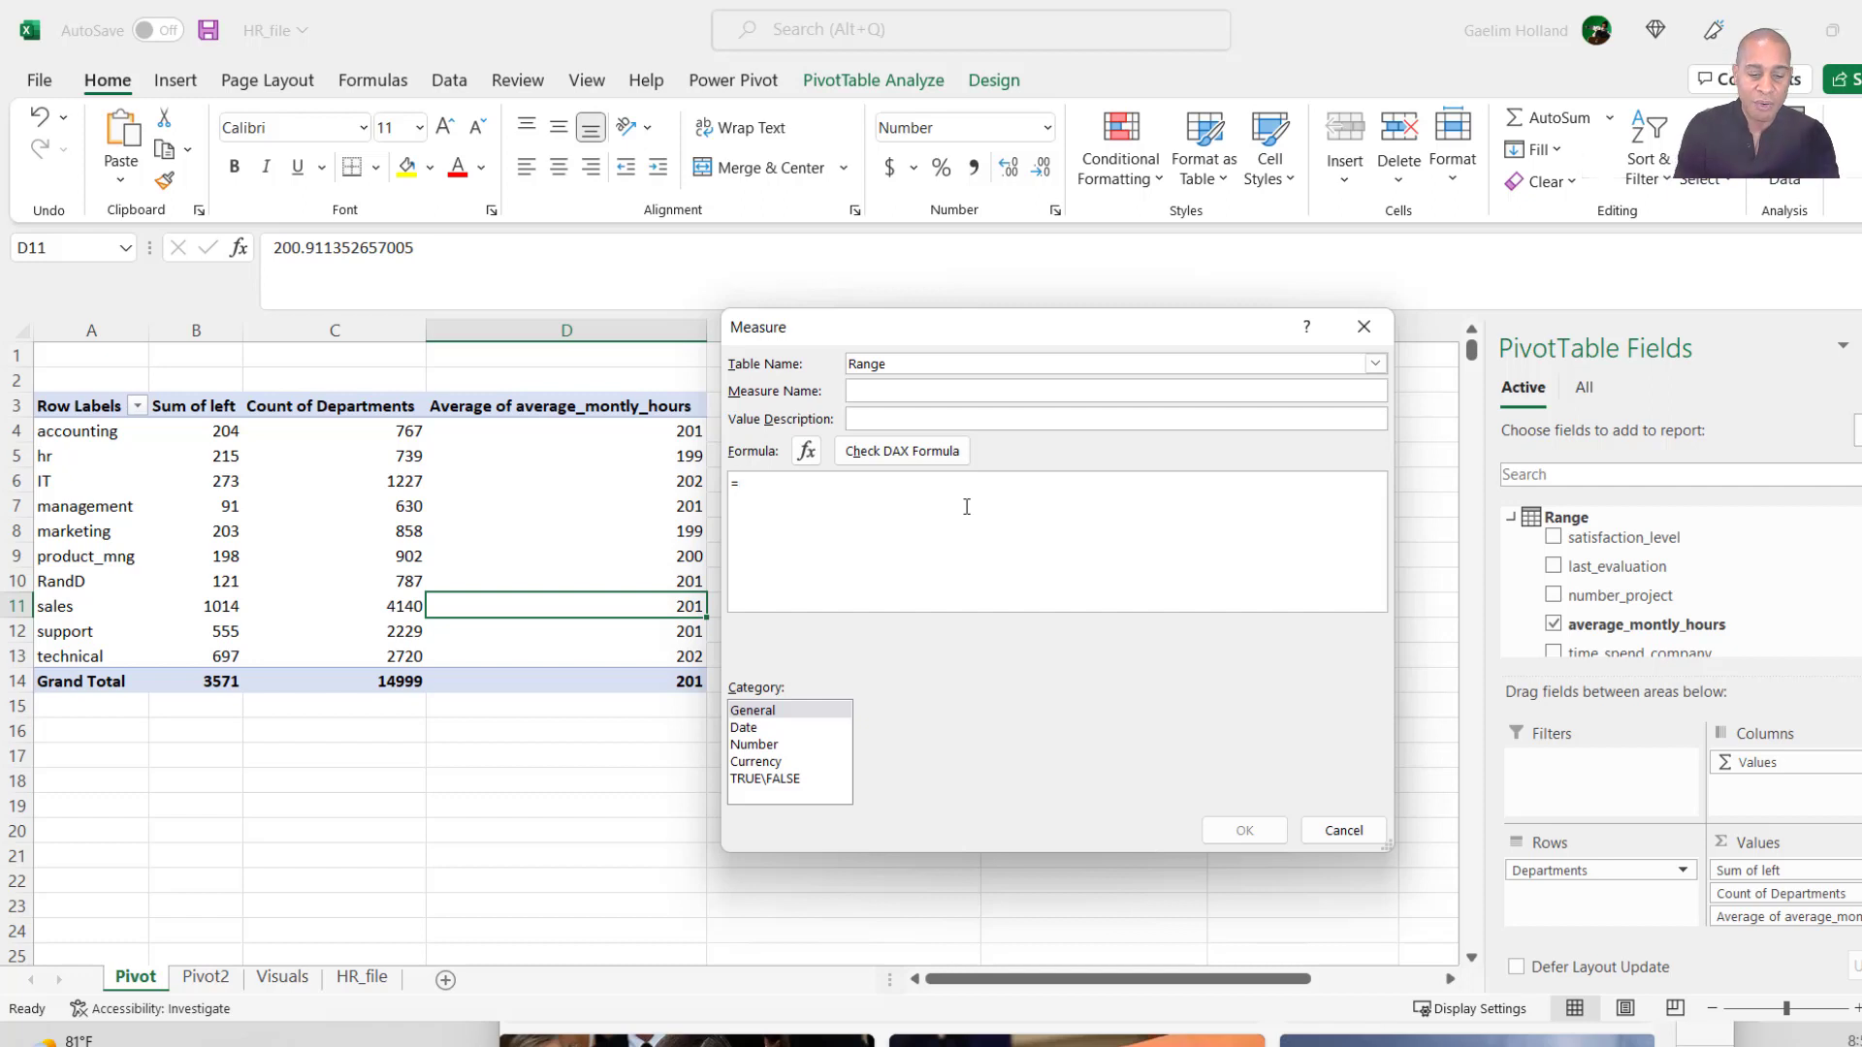
type("mea")
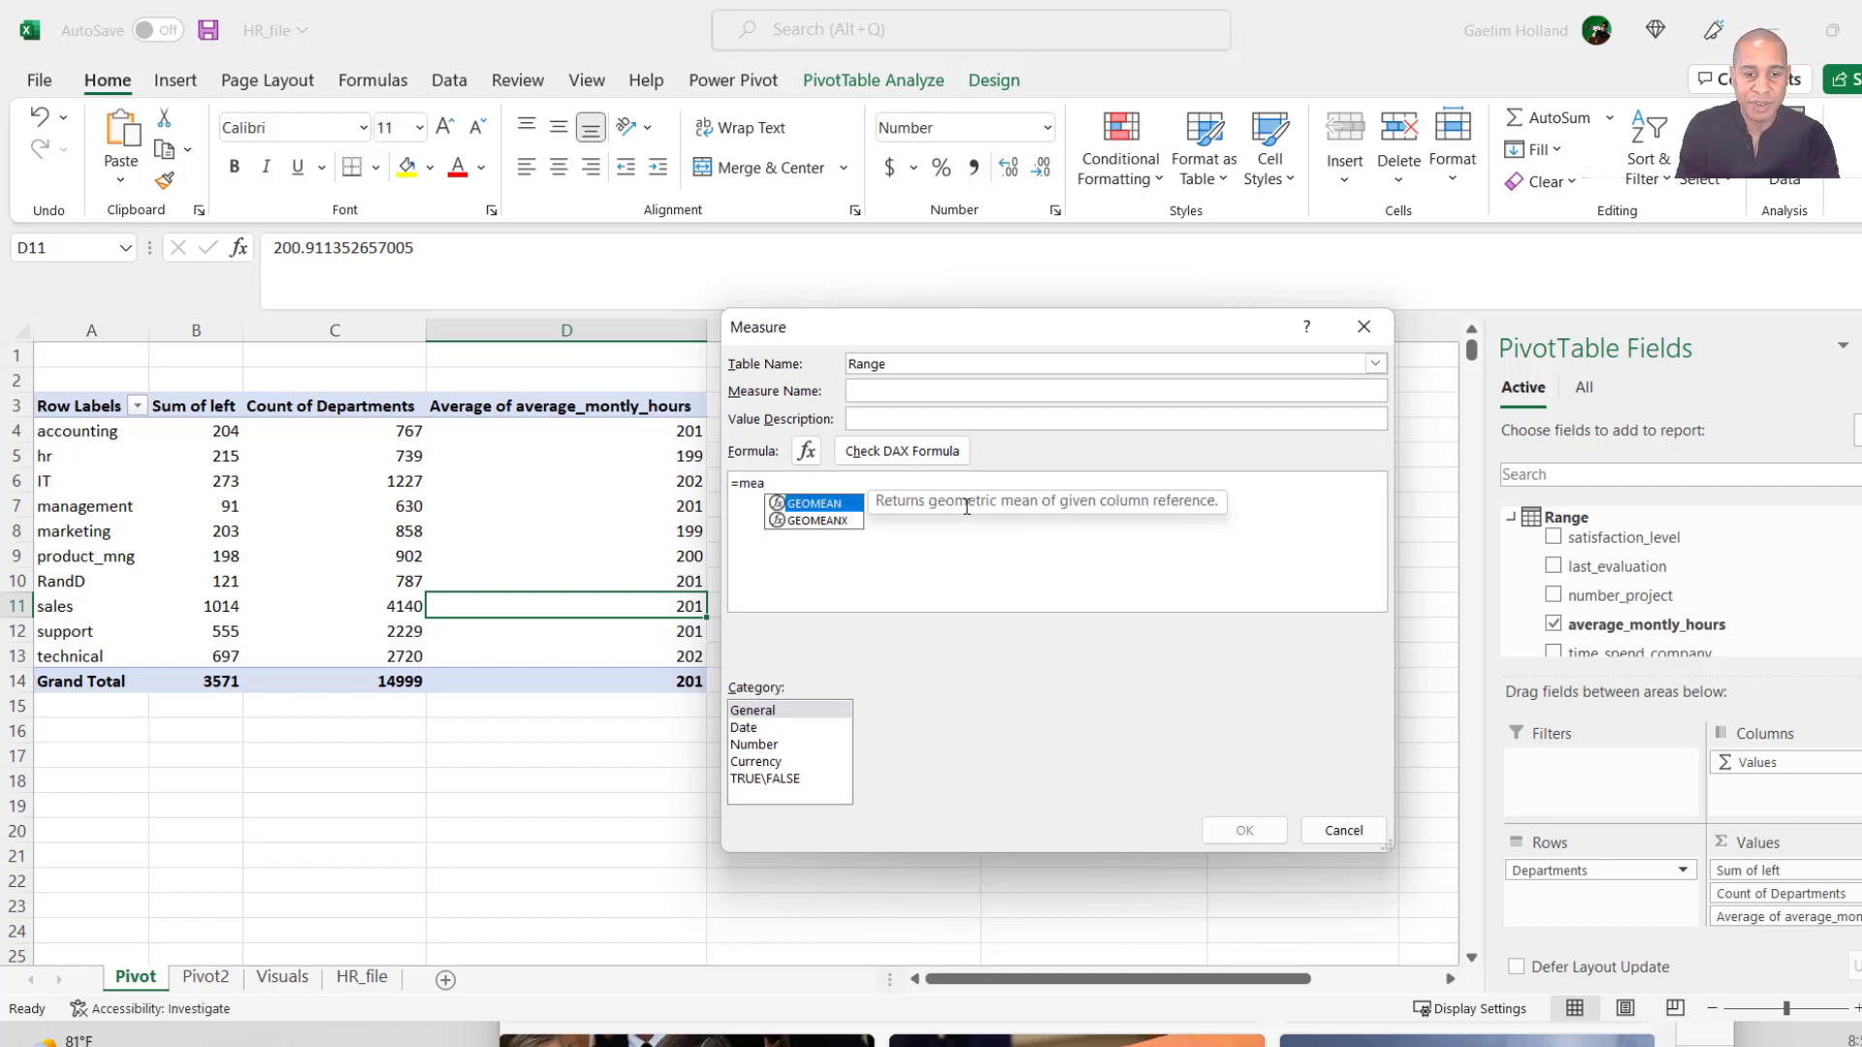
key("BackSpace")
type("dian")
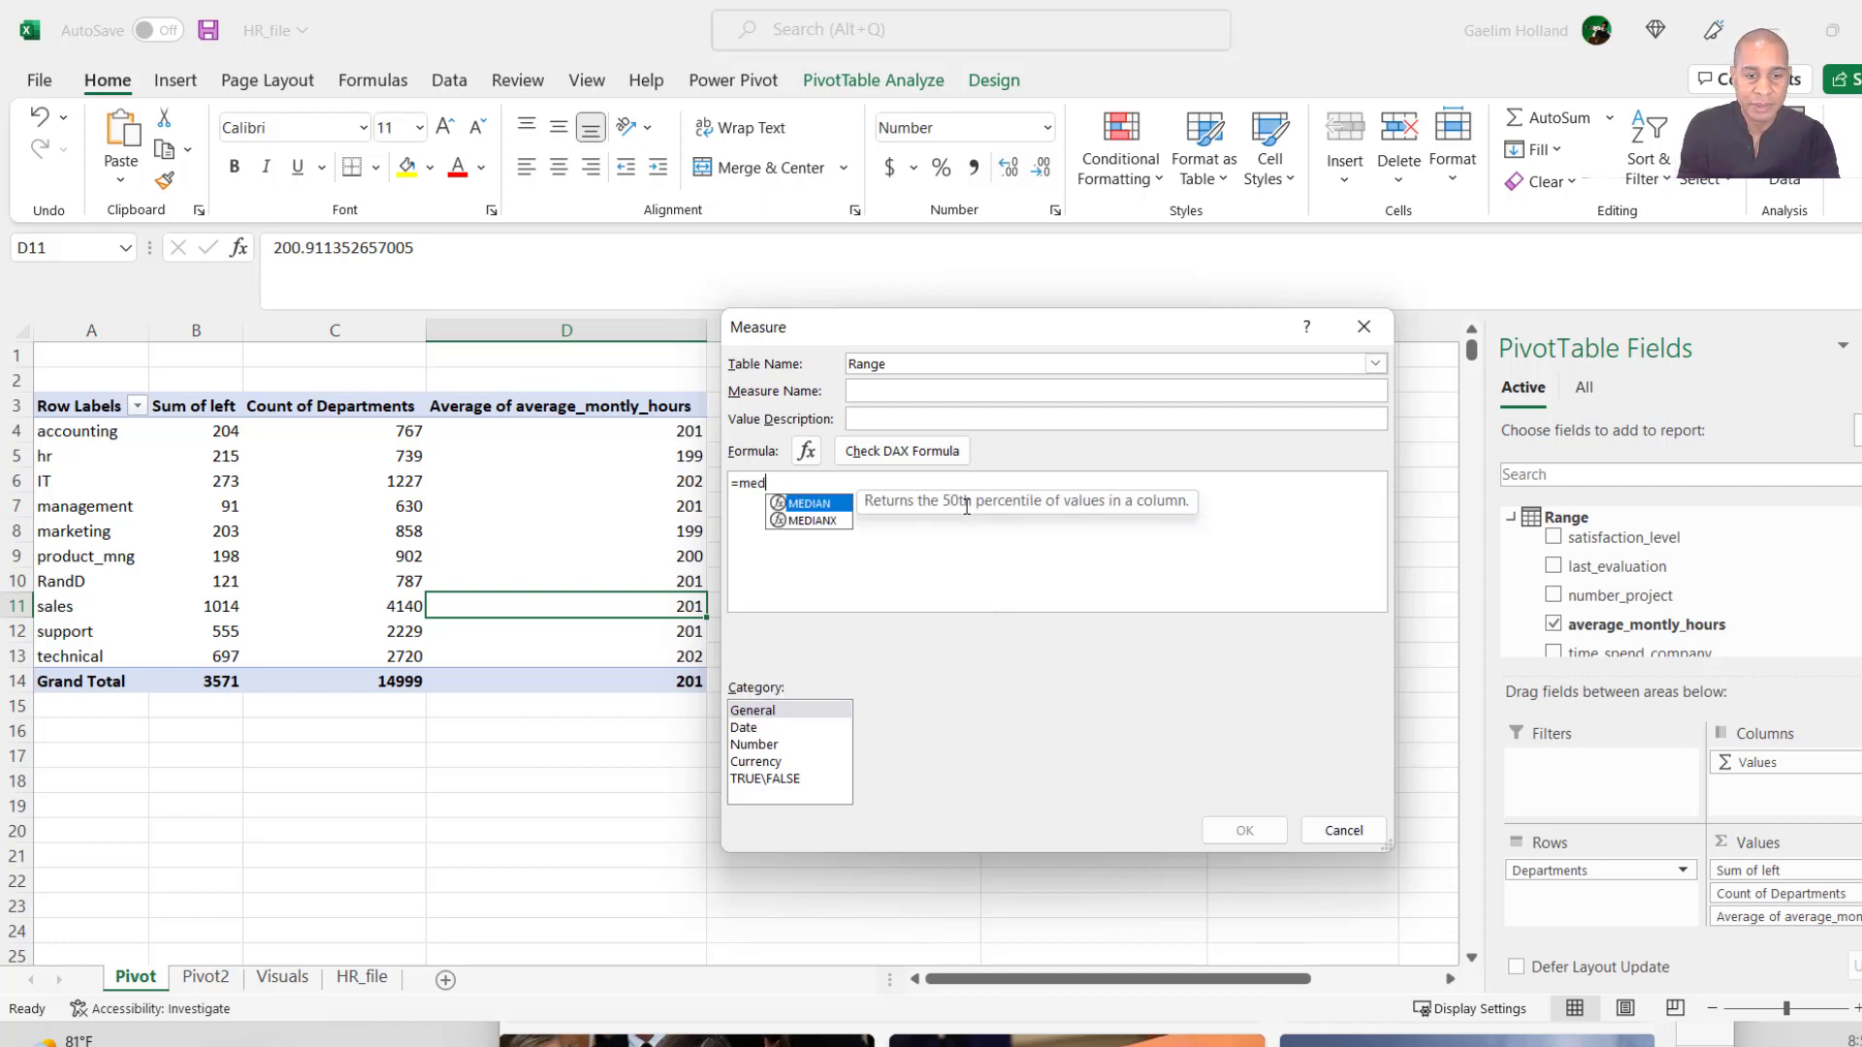
double_click(831, 506)
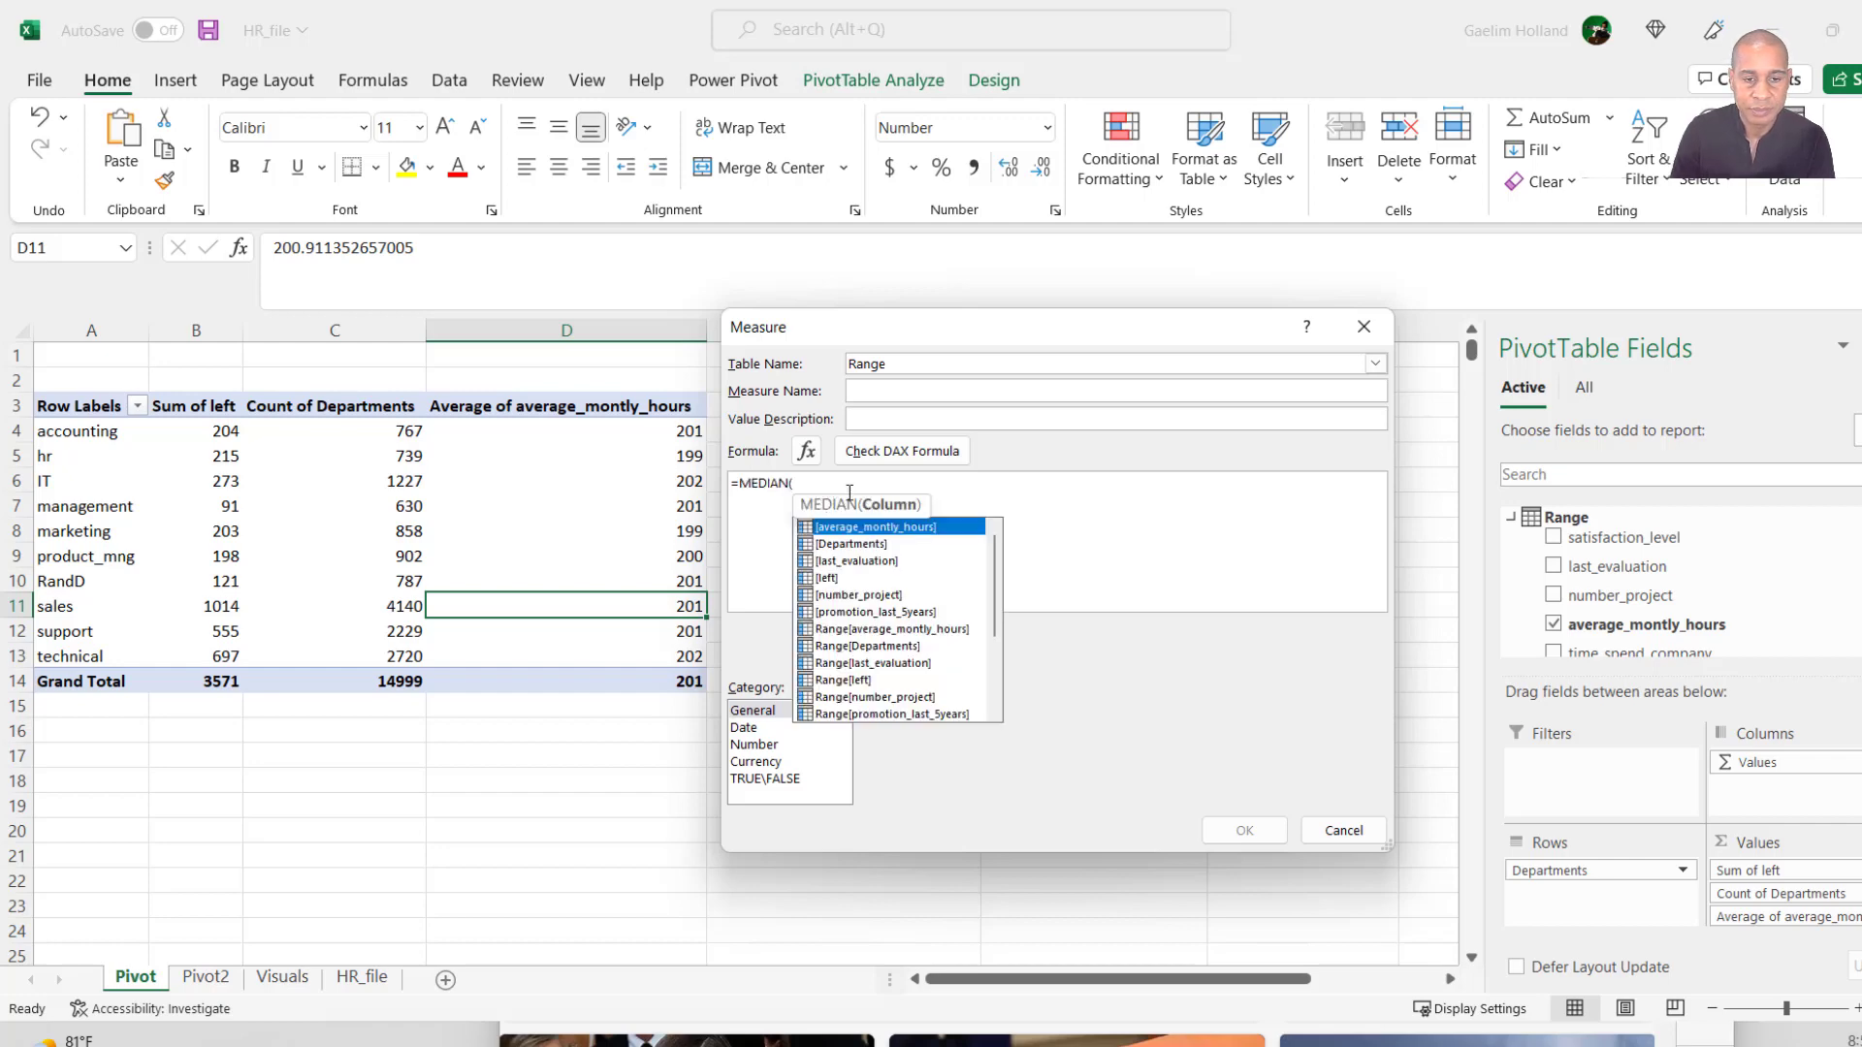
double_click(912, 630)
type(")")
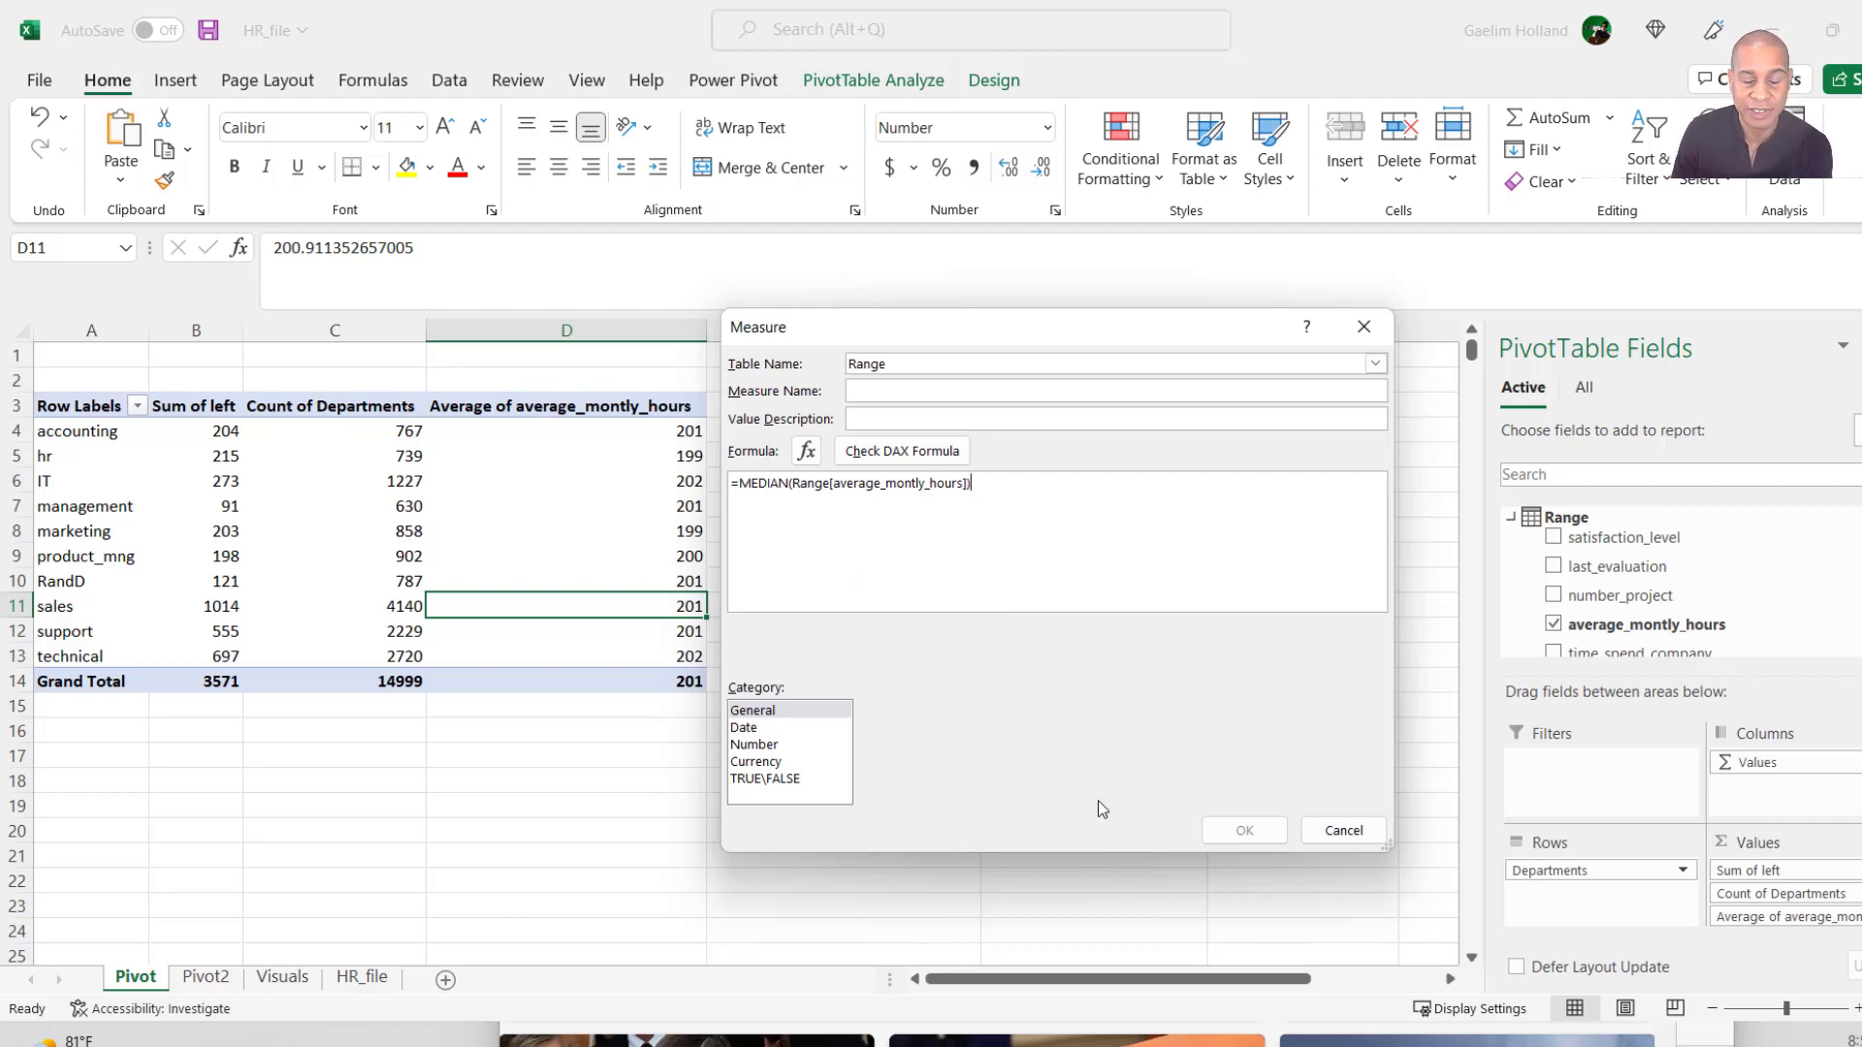
Format the measure as a decimal number with 0 decimal places, name it Median Hours and create it.
left_click(783, 744)
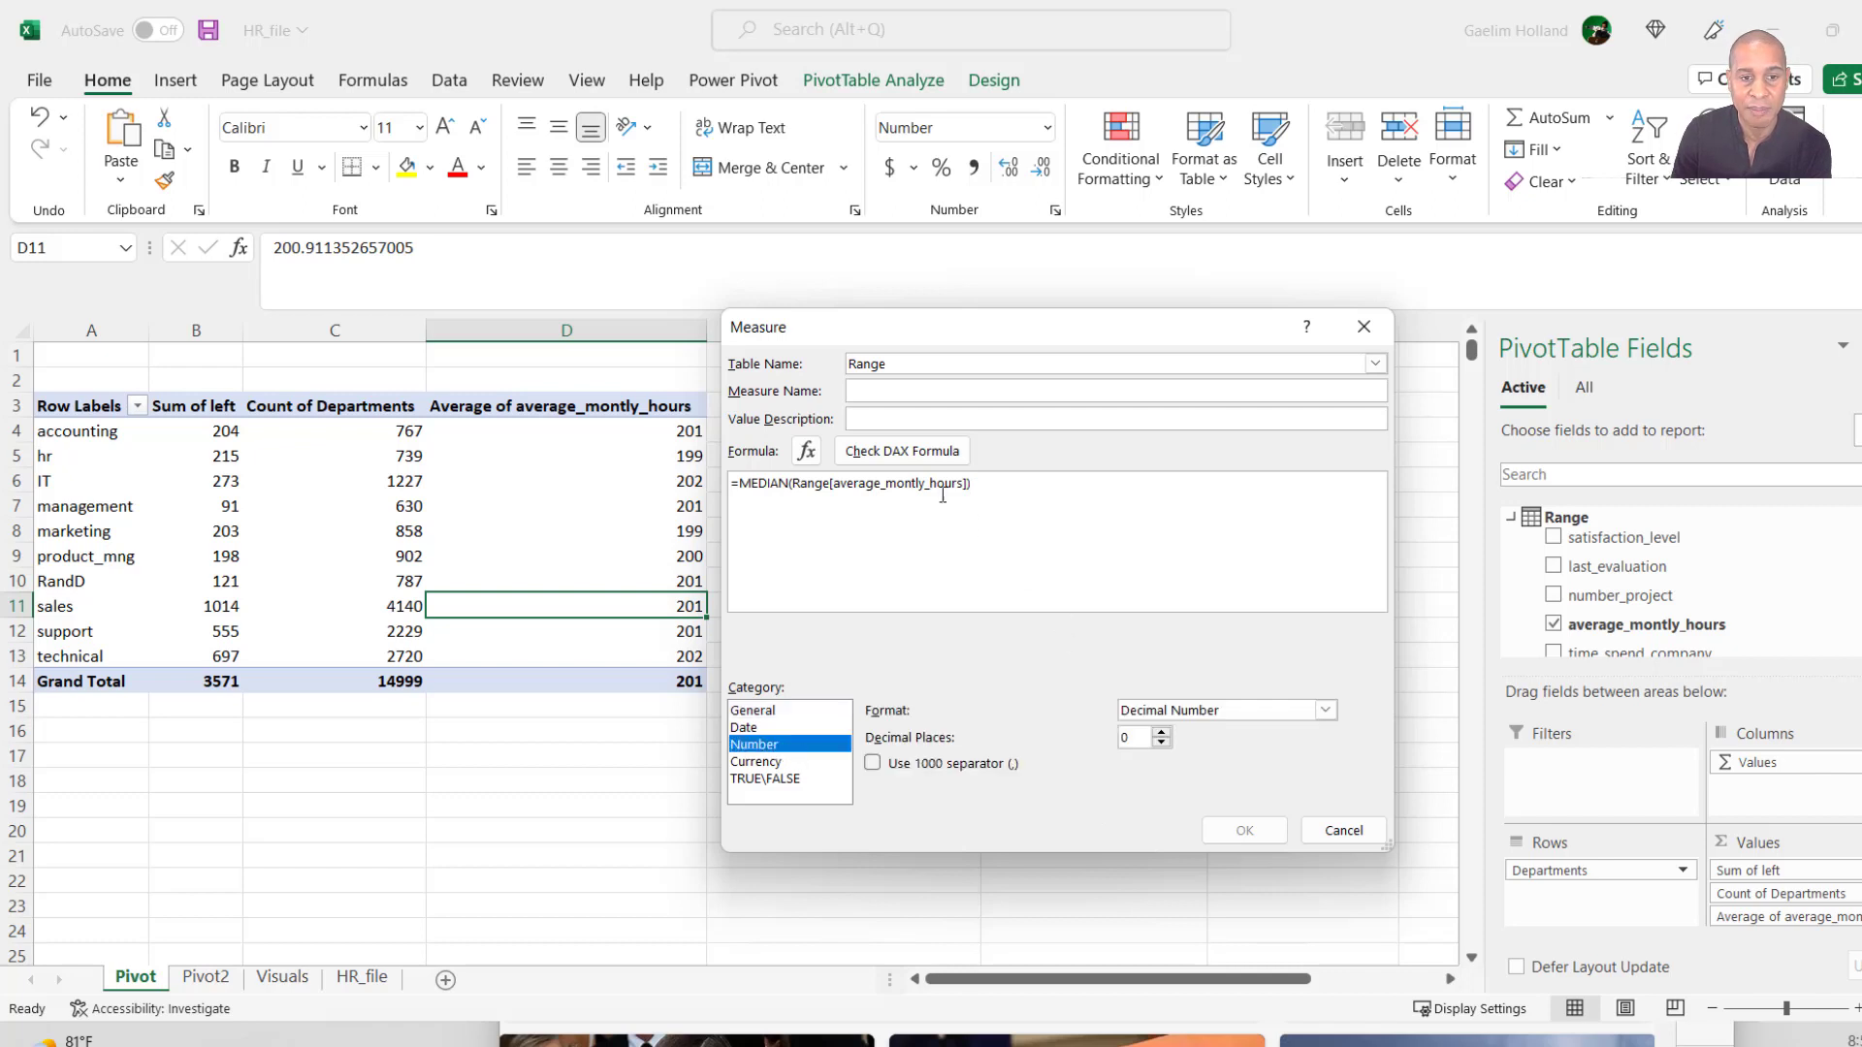
left_click(897, 391)
type("Median Hours")
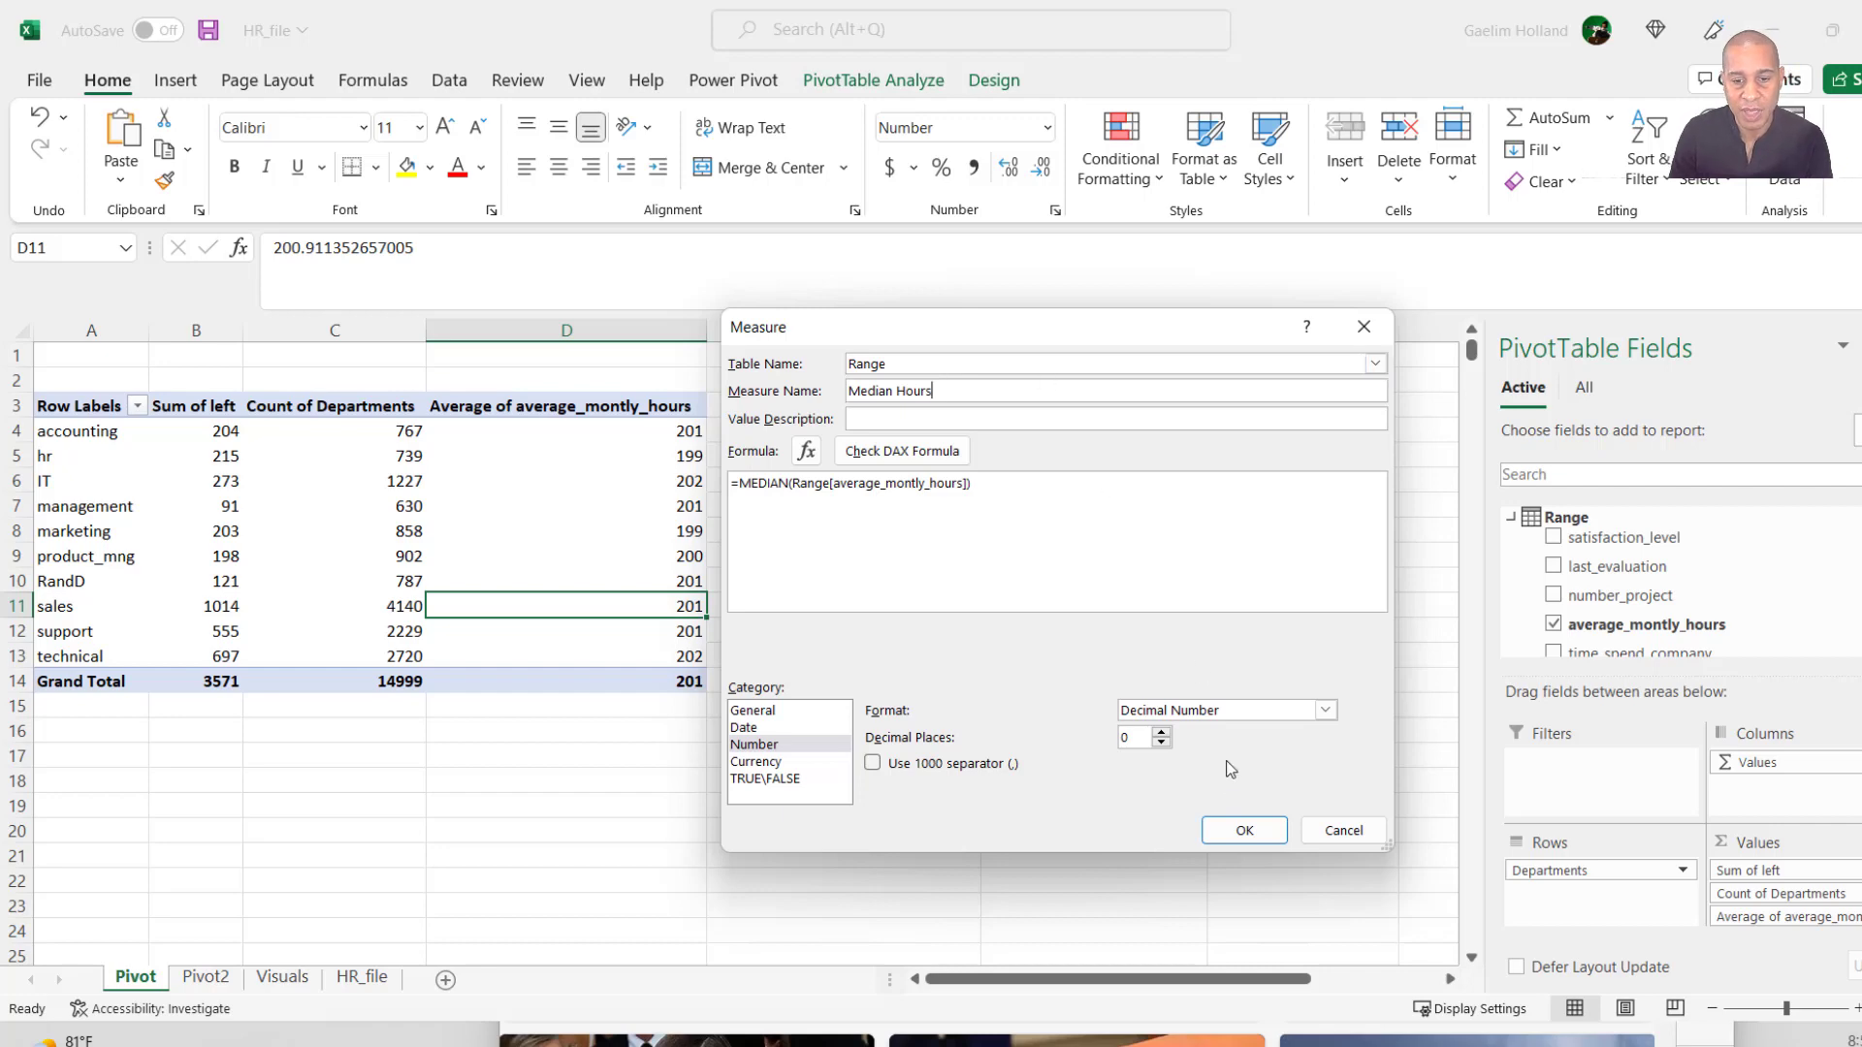
left_click(1244, 830)
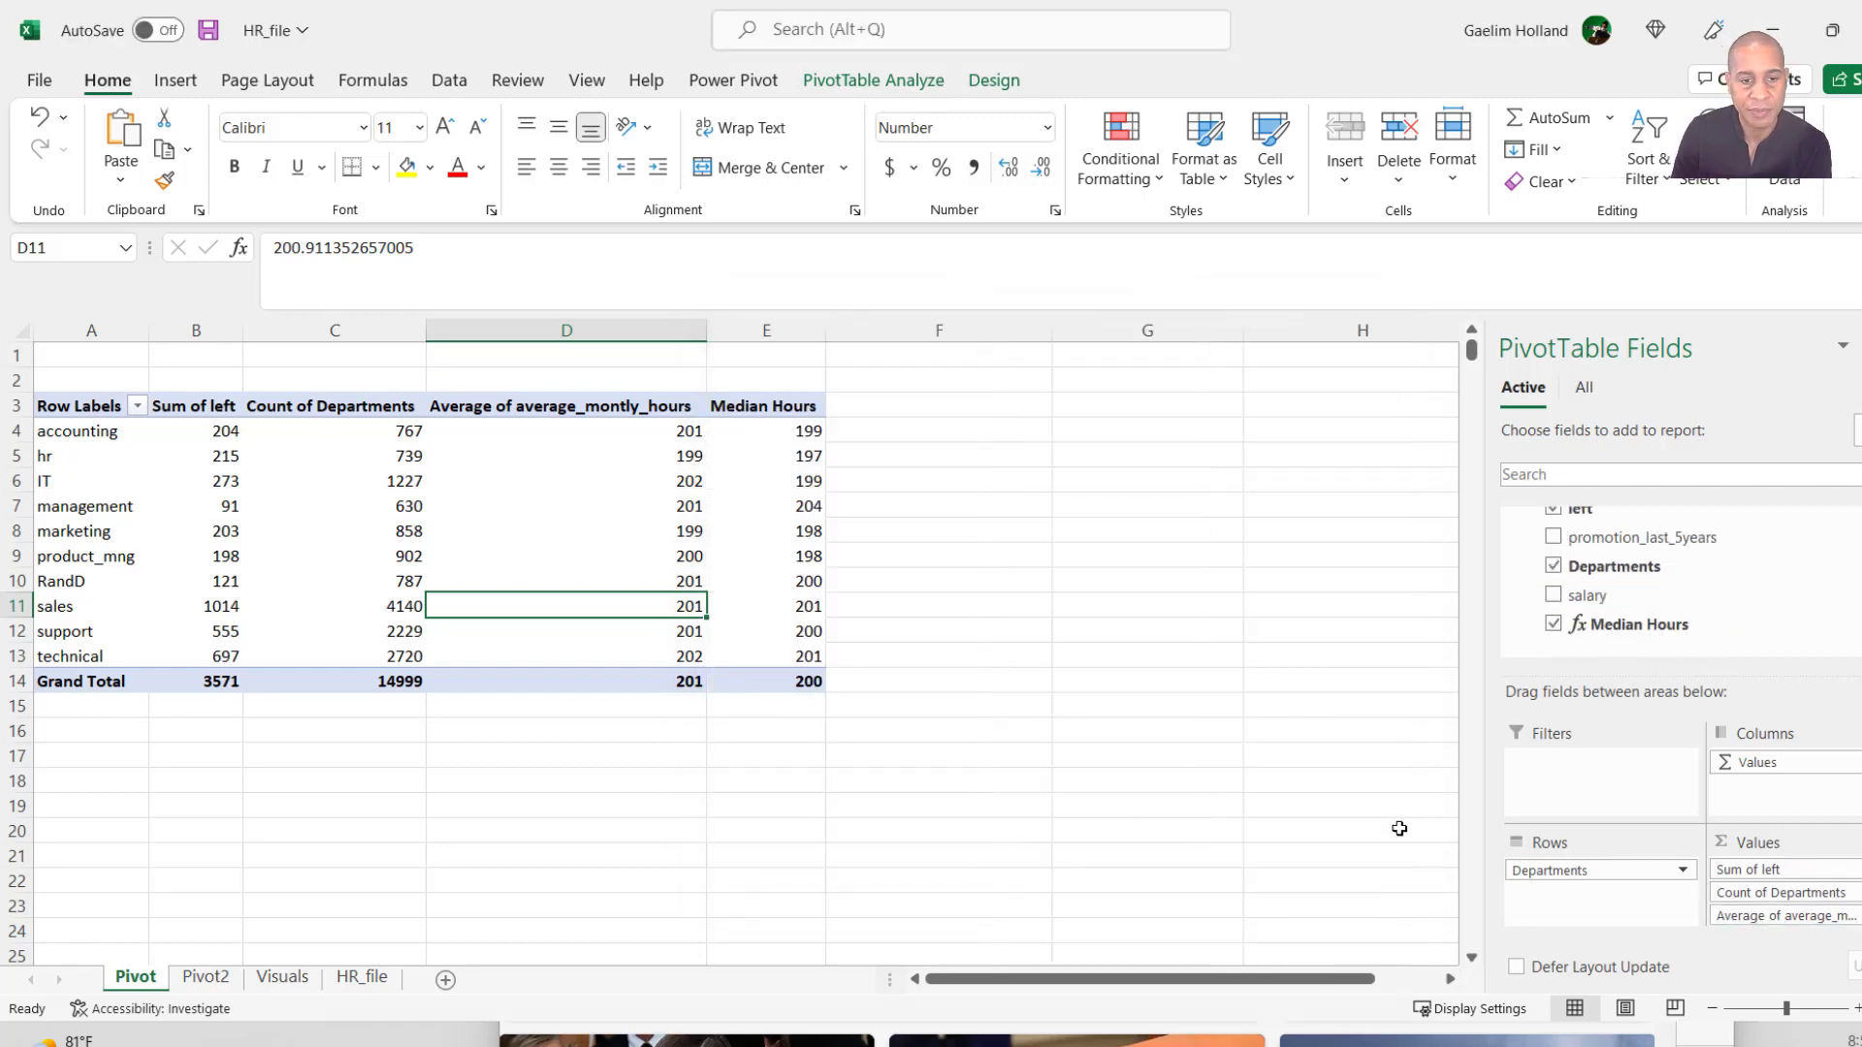
Compare the pivot table's grand total of Median Hours with the median label of the box plot on the HR_file sheet.
left_click(803, 681)
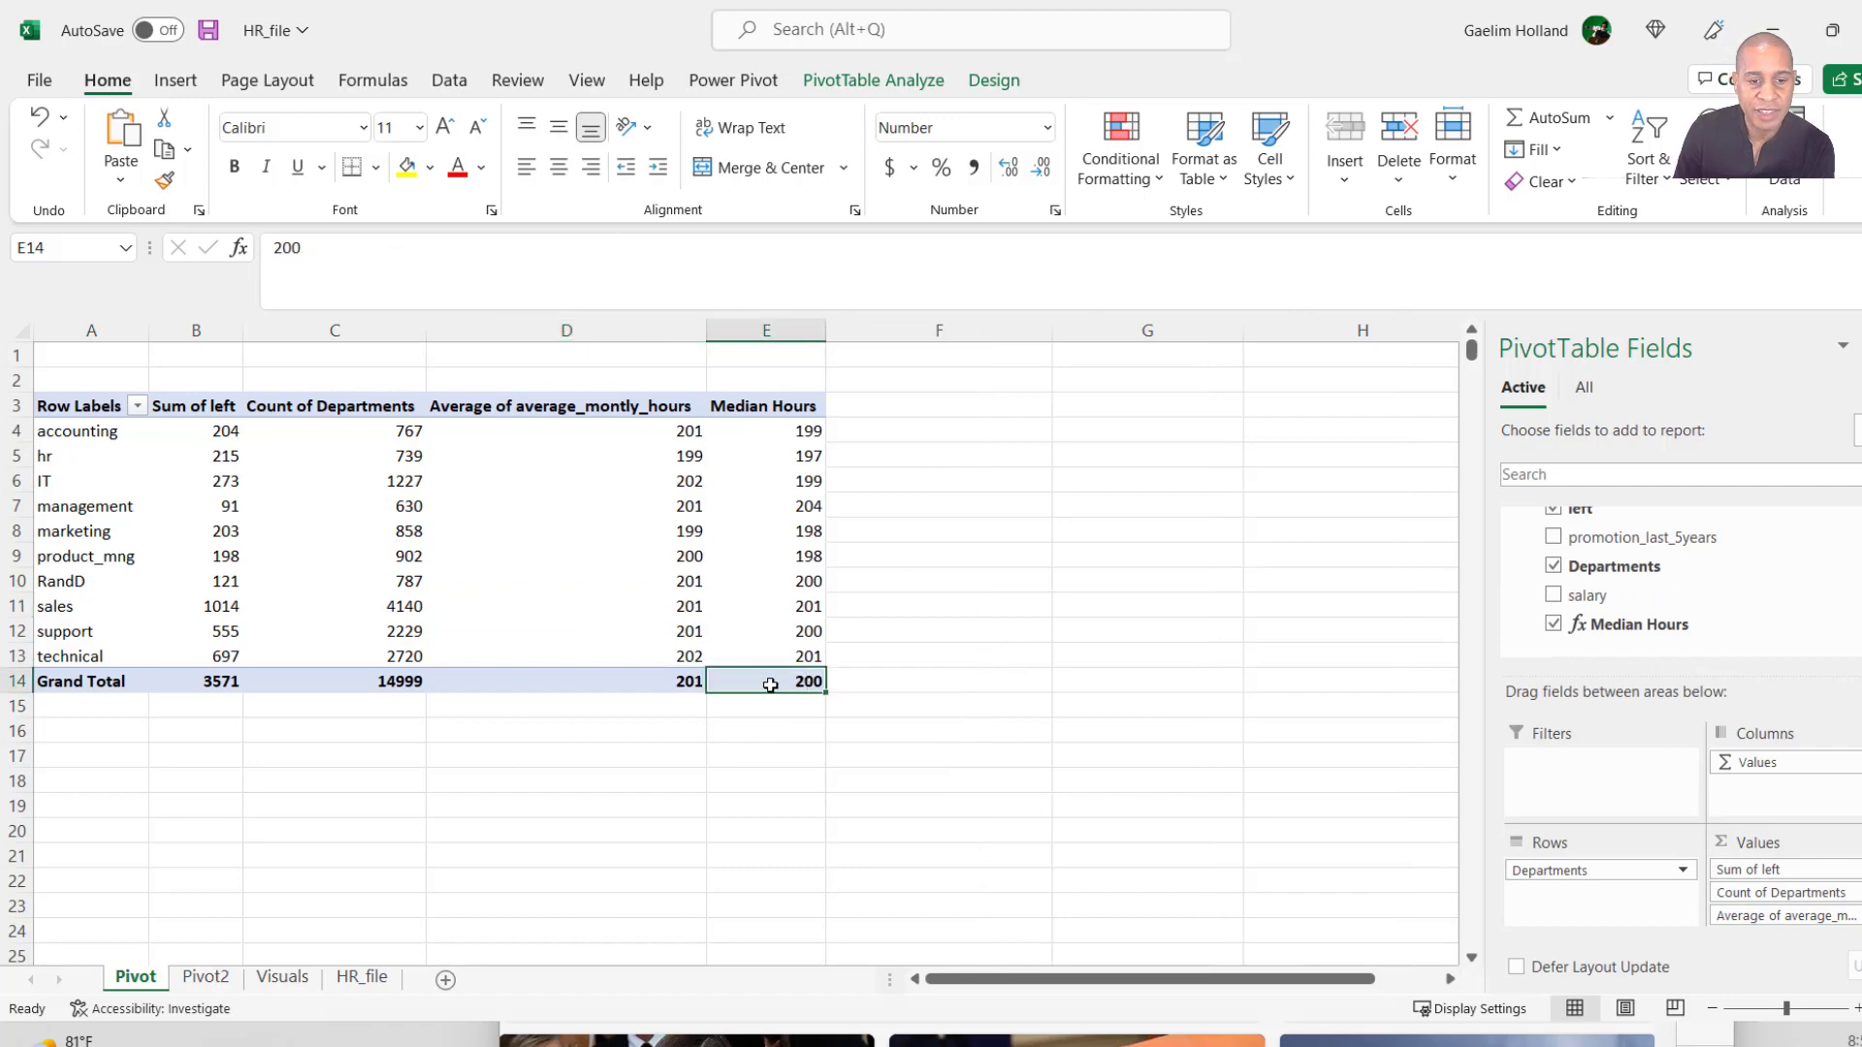
mouse_move(673, 681)
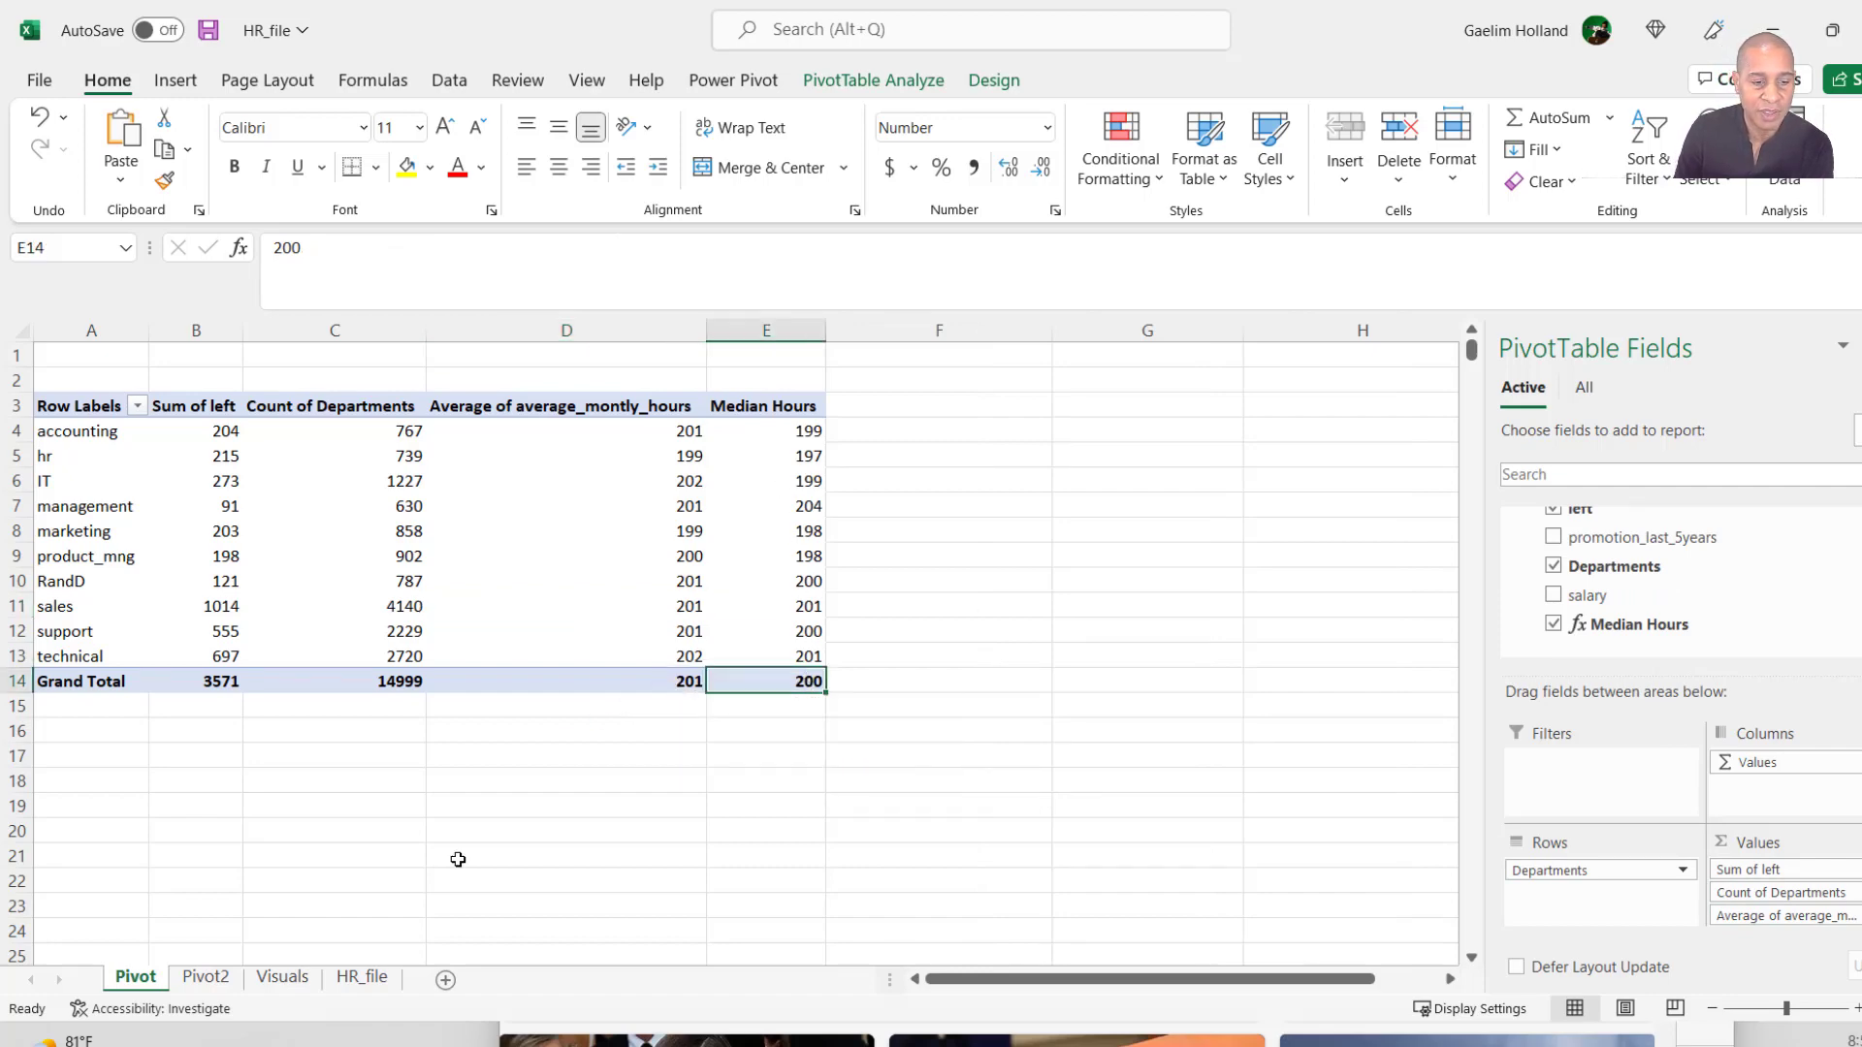
left_click(291, 979)
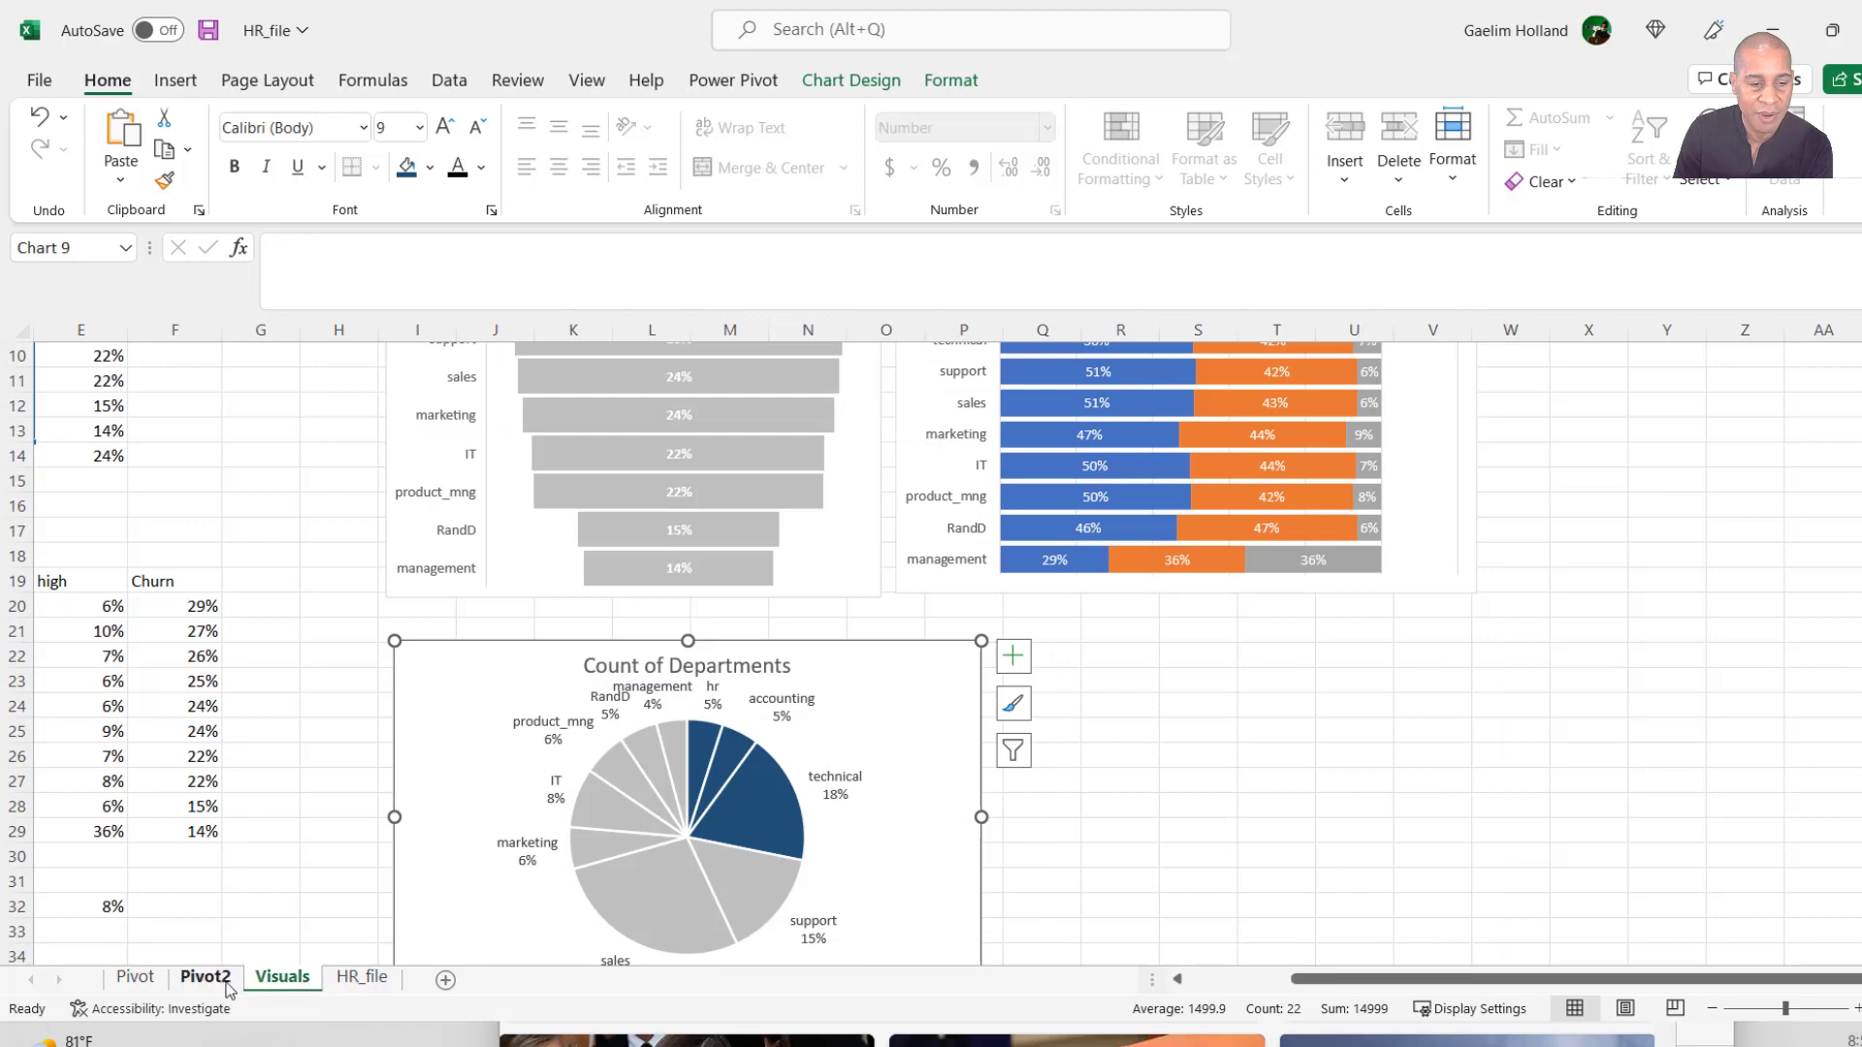
left_click(136, 978)
left_click(351, 980)
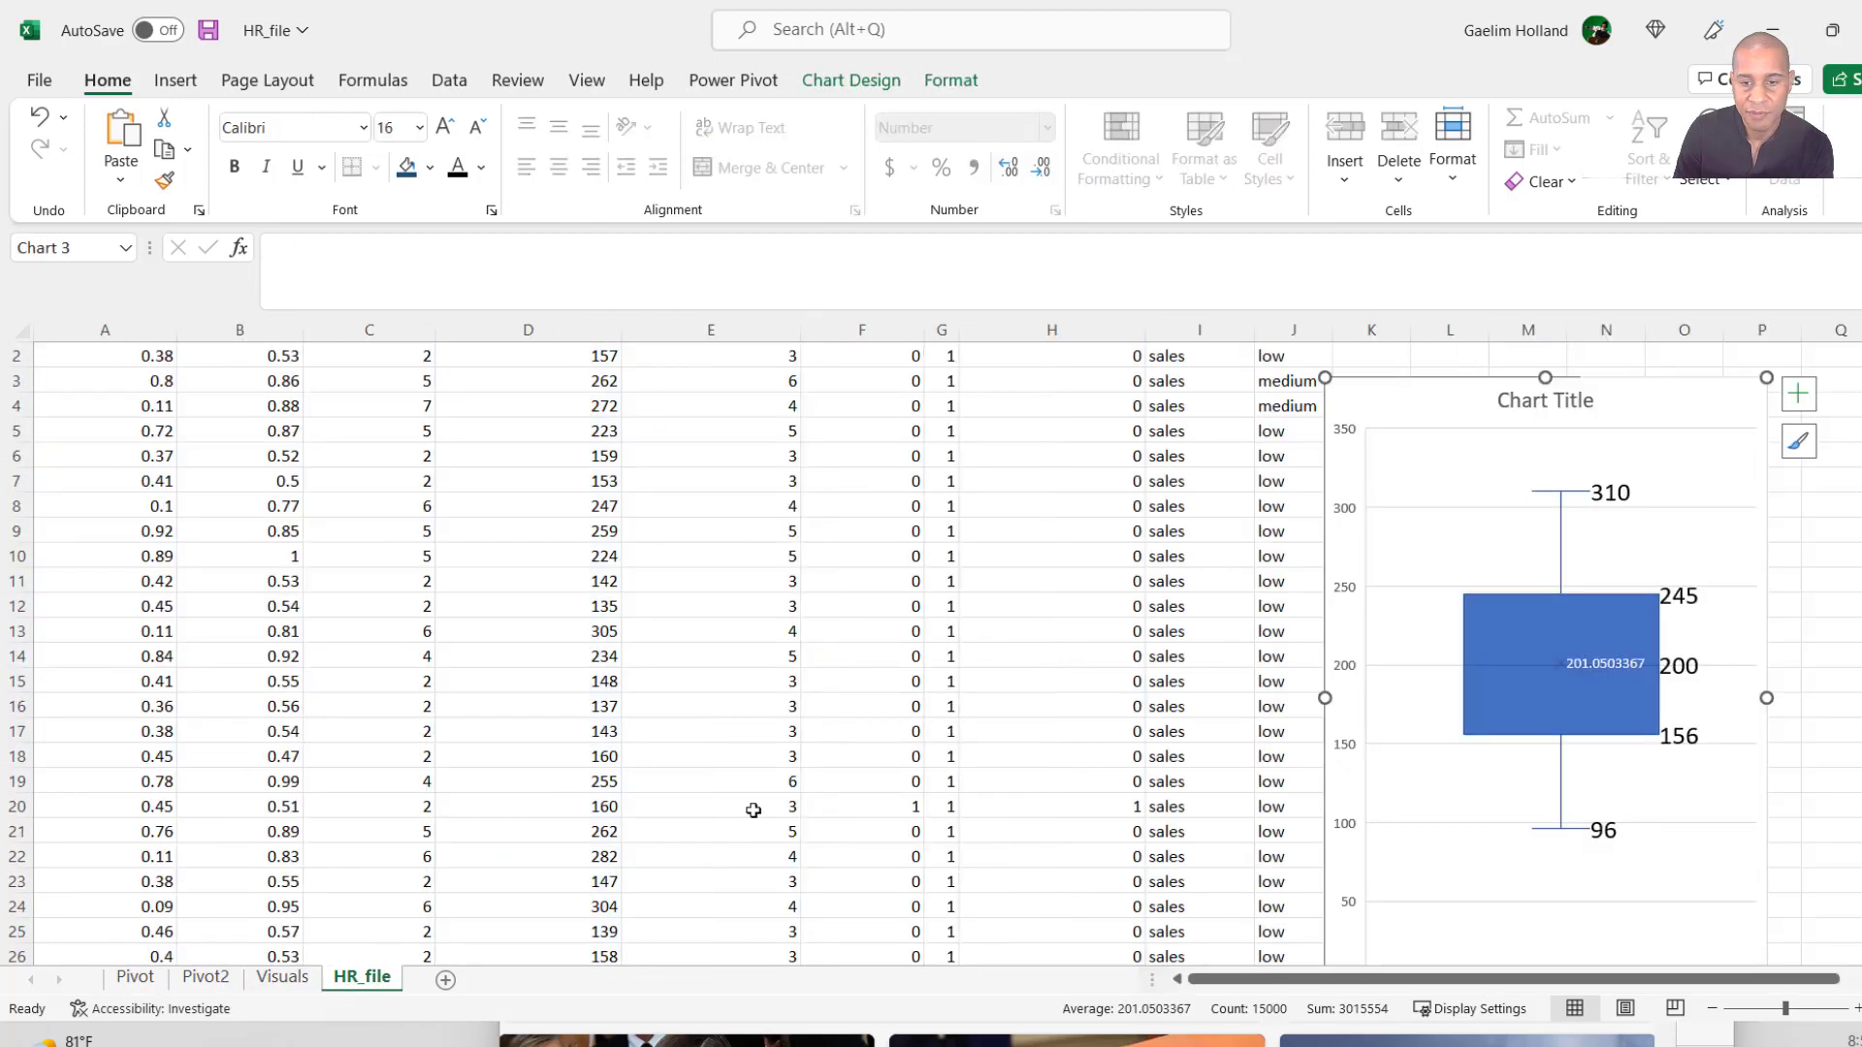
left_click(1678, 670)
Move the box and whisker chart one column over to clear column K, and enter the header Outlier Hours in K1.
scroll(1657, 640, "up", 1)
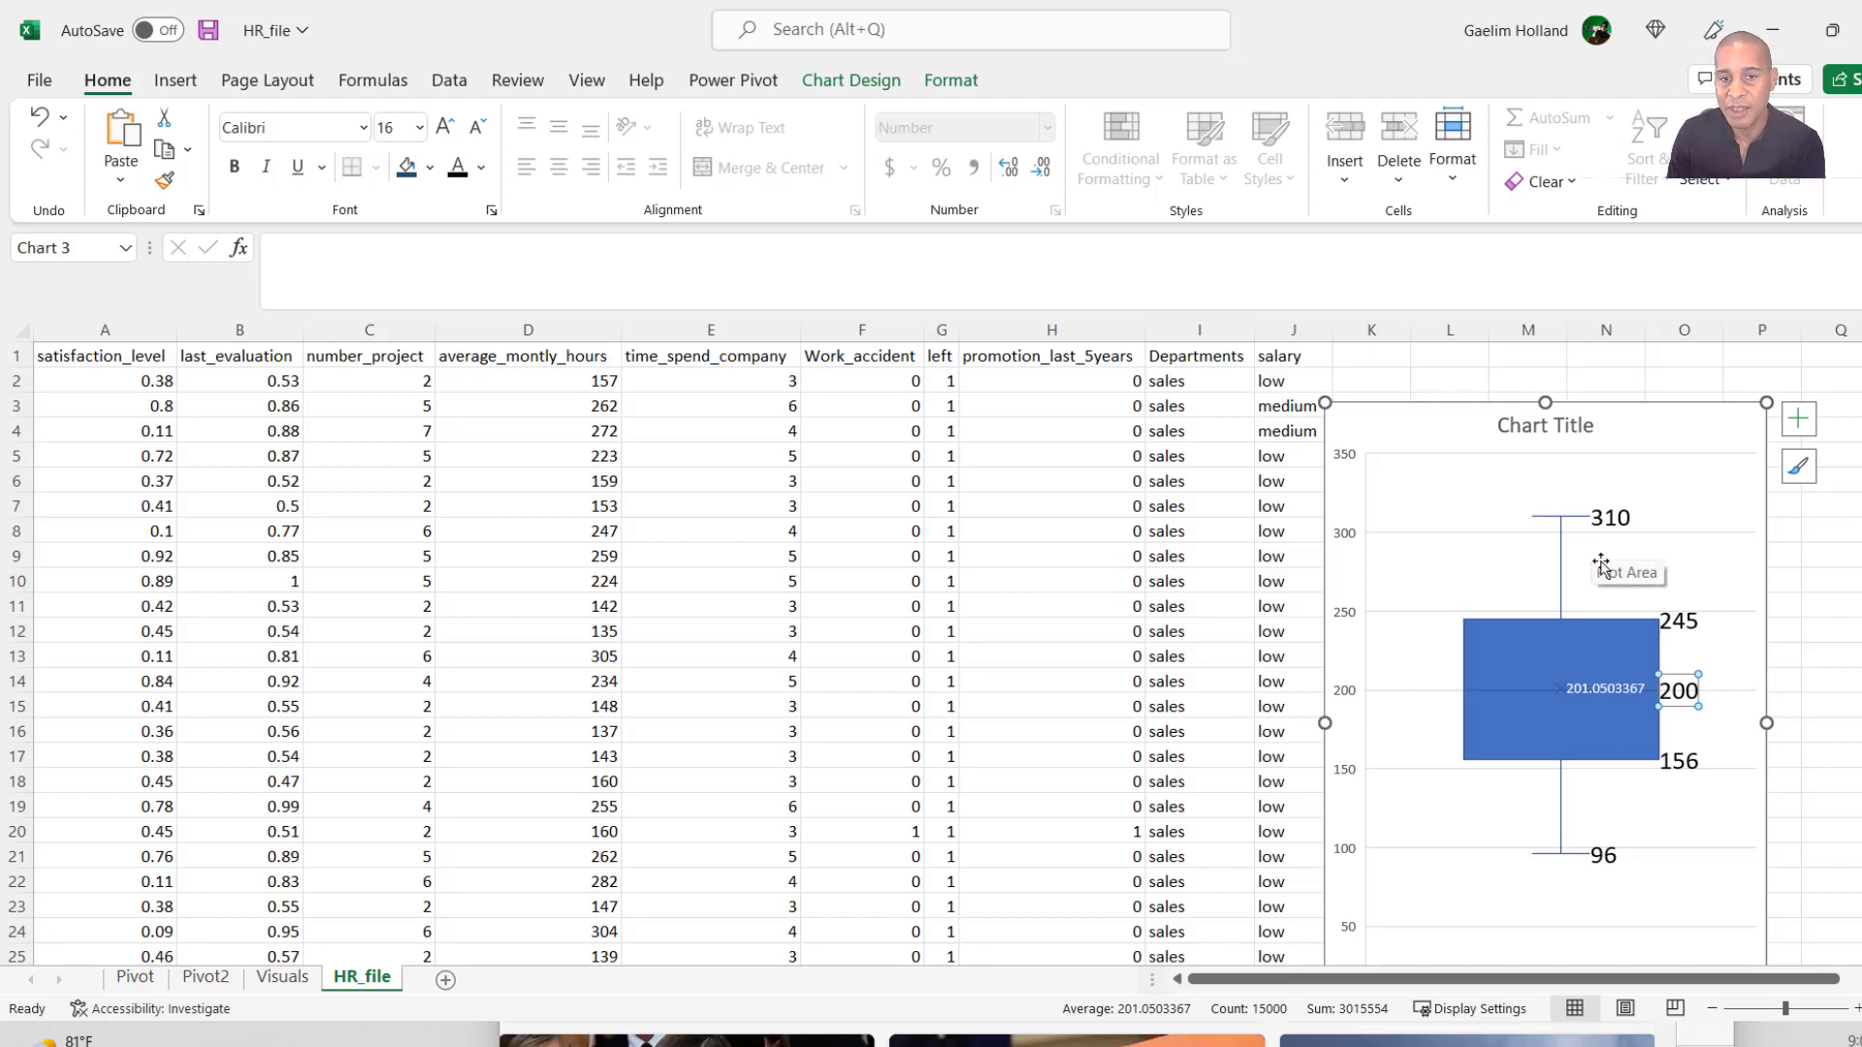
left_click_drag(1462, 417, 1539, 403)
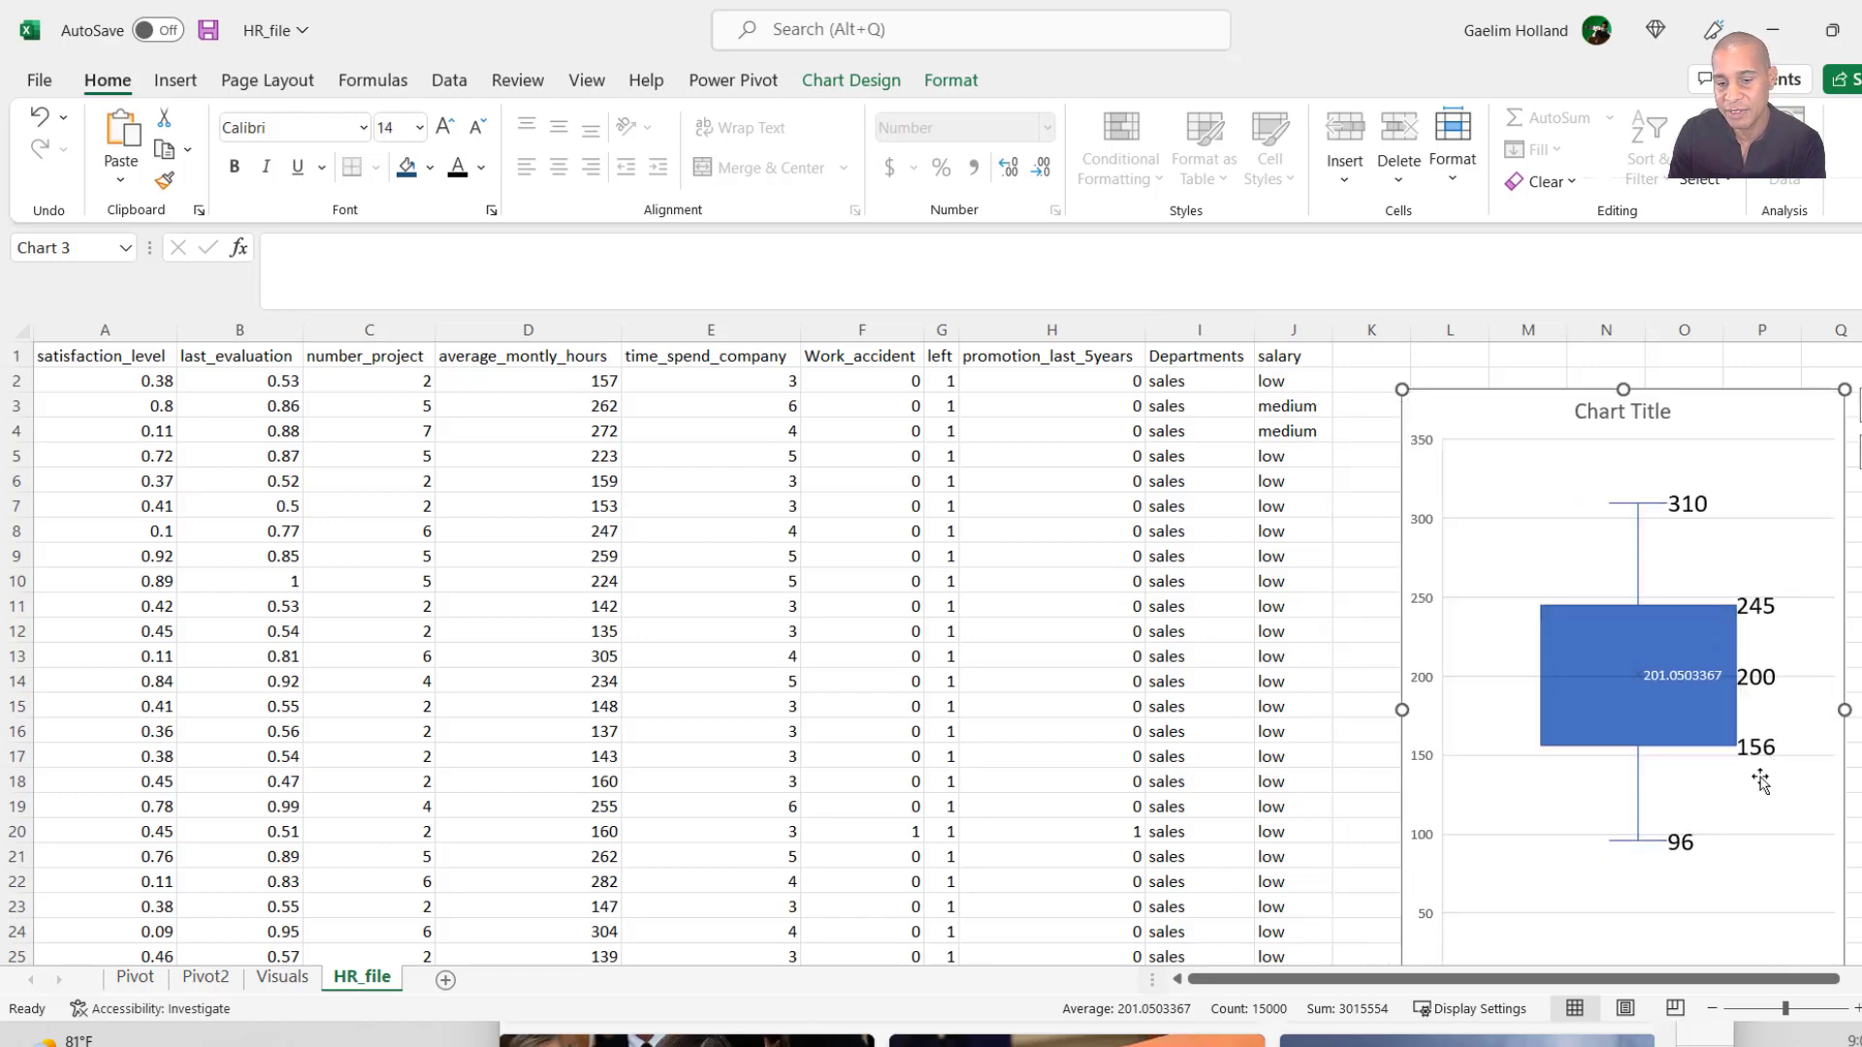
left_click(1359, 361)
type("Outlier Hours")
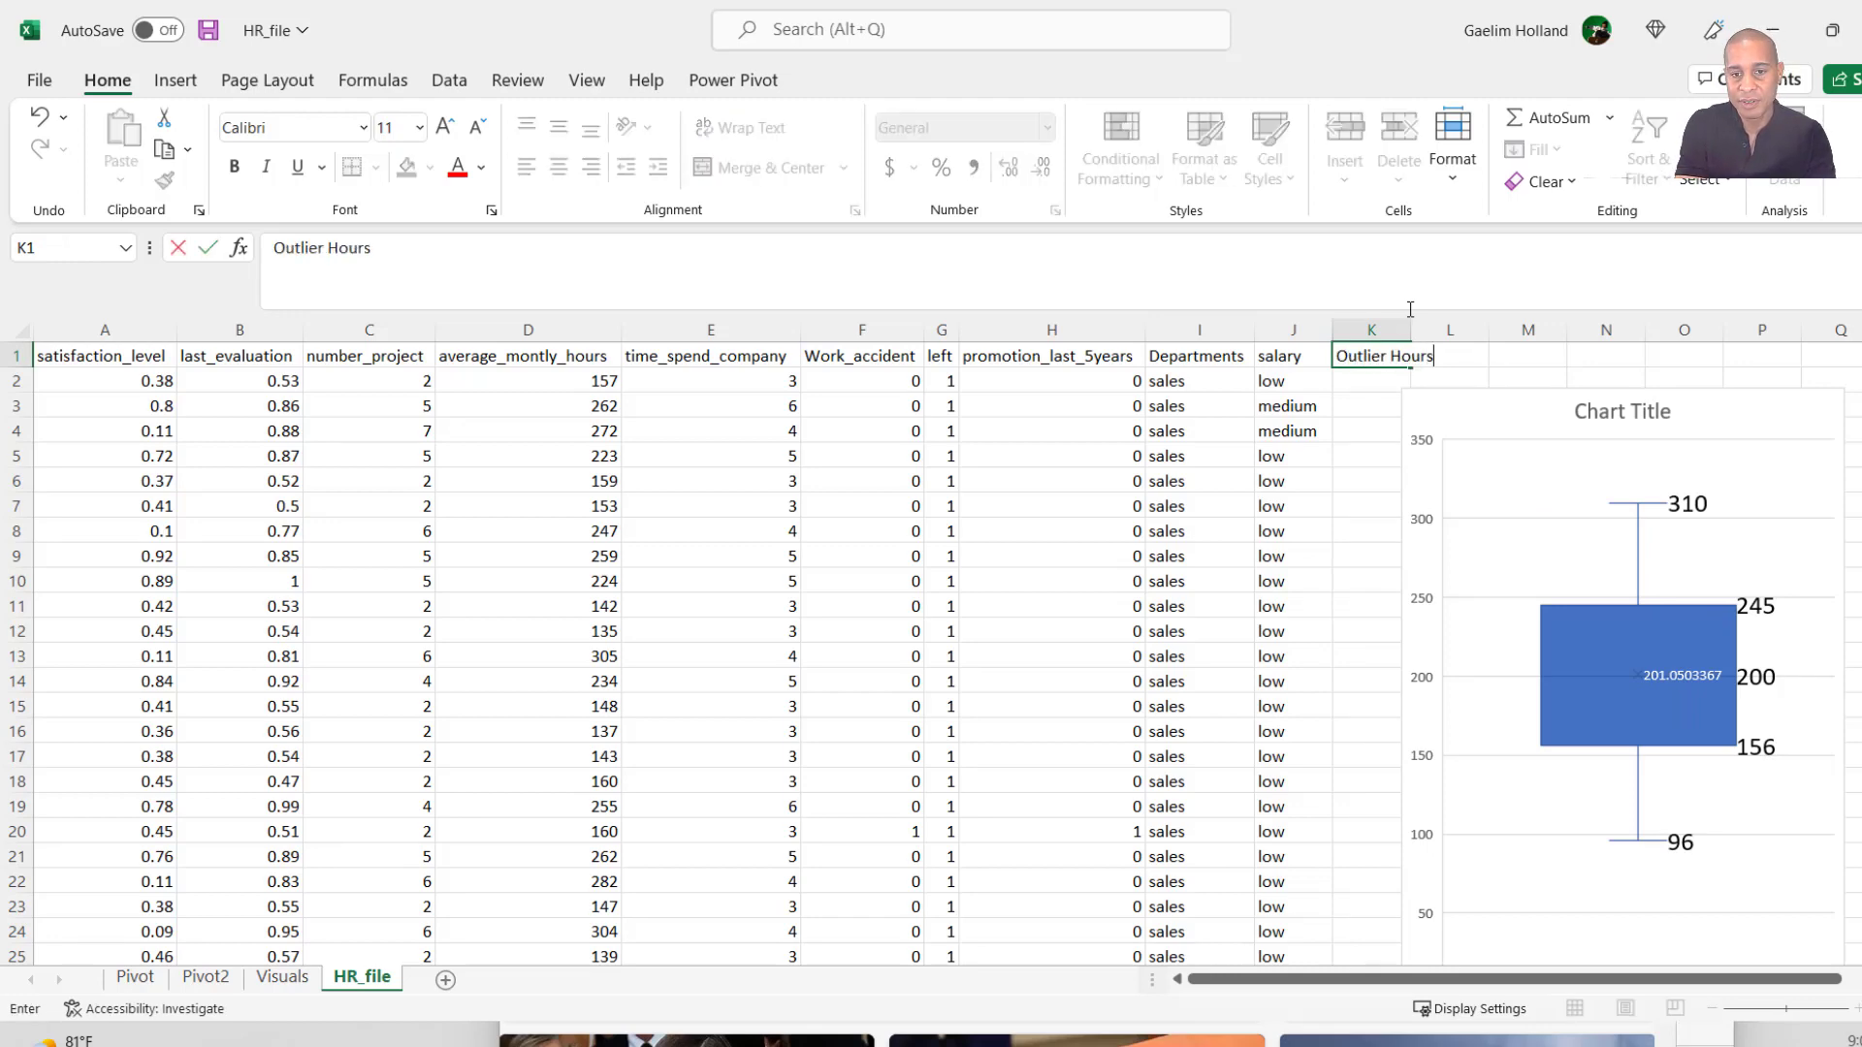
key("BackSpace")
key("BackSpace")
key("BackSpace")
key("BackSpace")
key("BackSpace")
key("BackSpace")
key("BackSpace")
key("BackSpace")
key("BackSpace")
key("BackSpace")
key("BackSpace")
key("BackSpace")
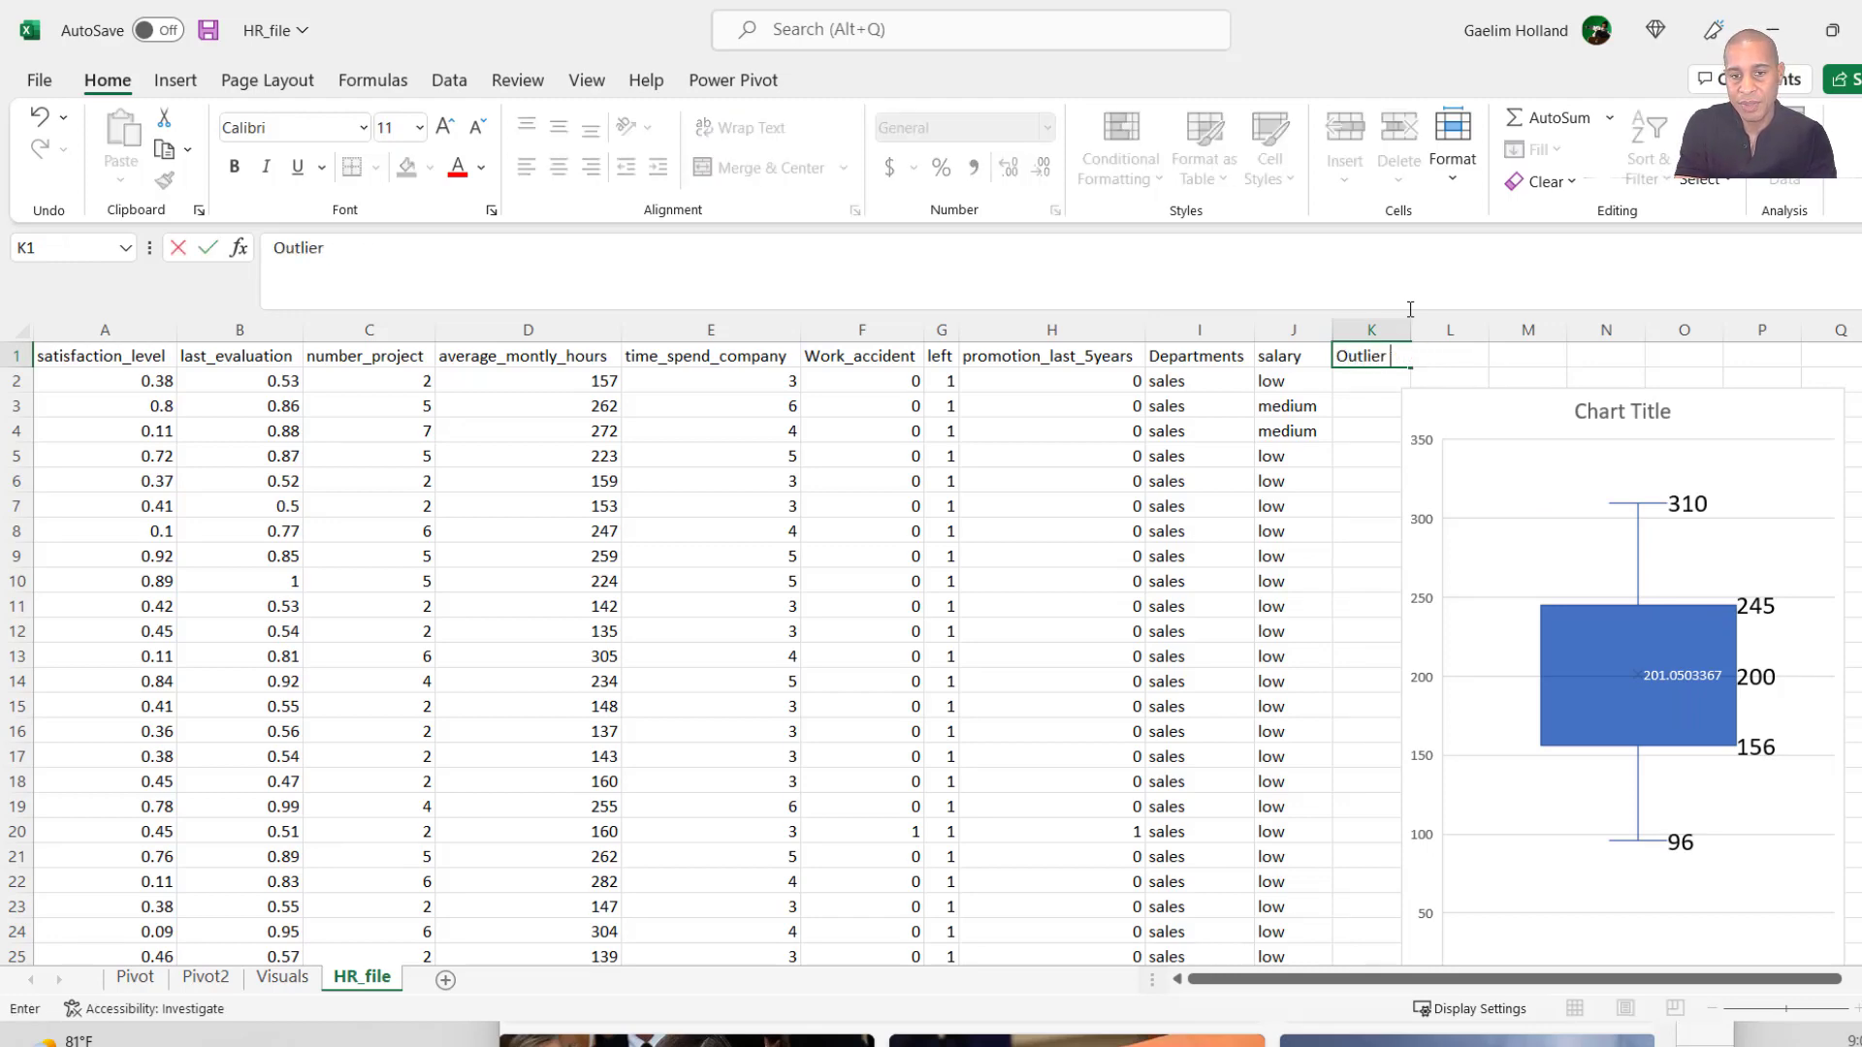
type("Outlier Hours H")
key("BackSpace")
key("BackSpace")
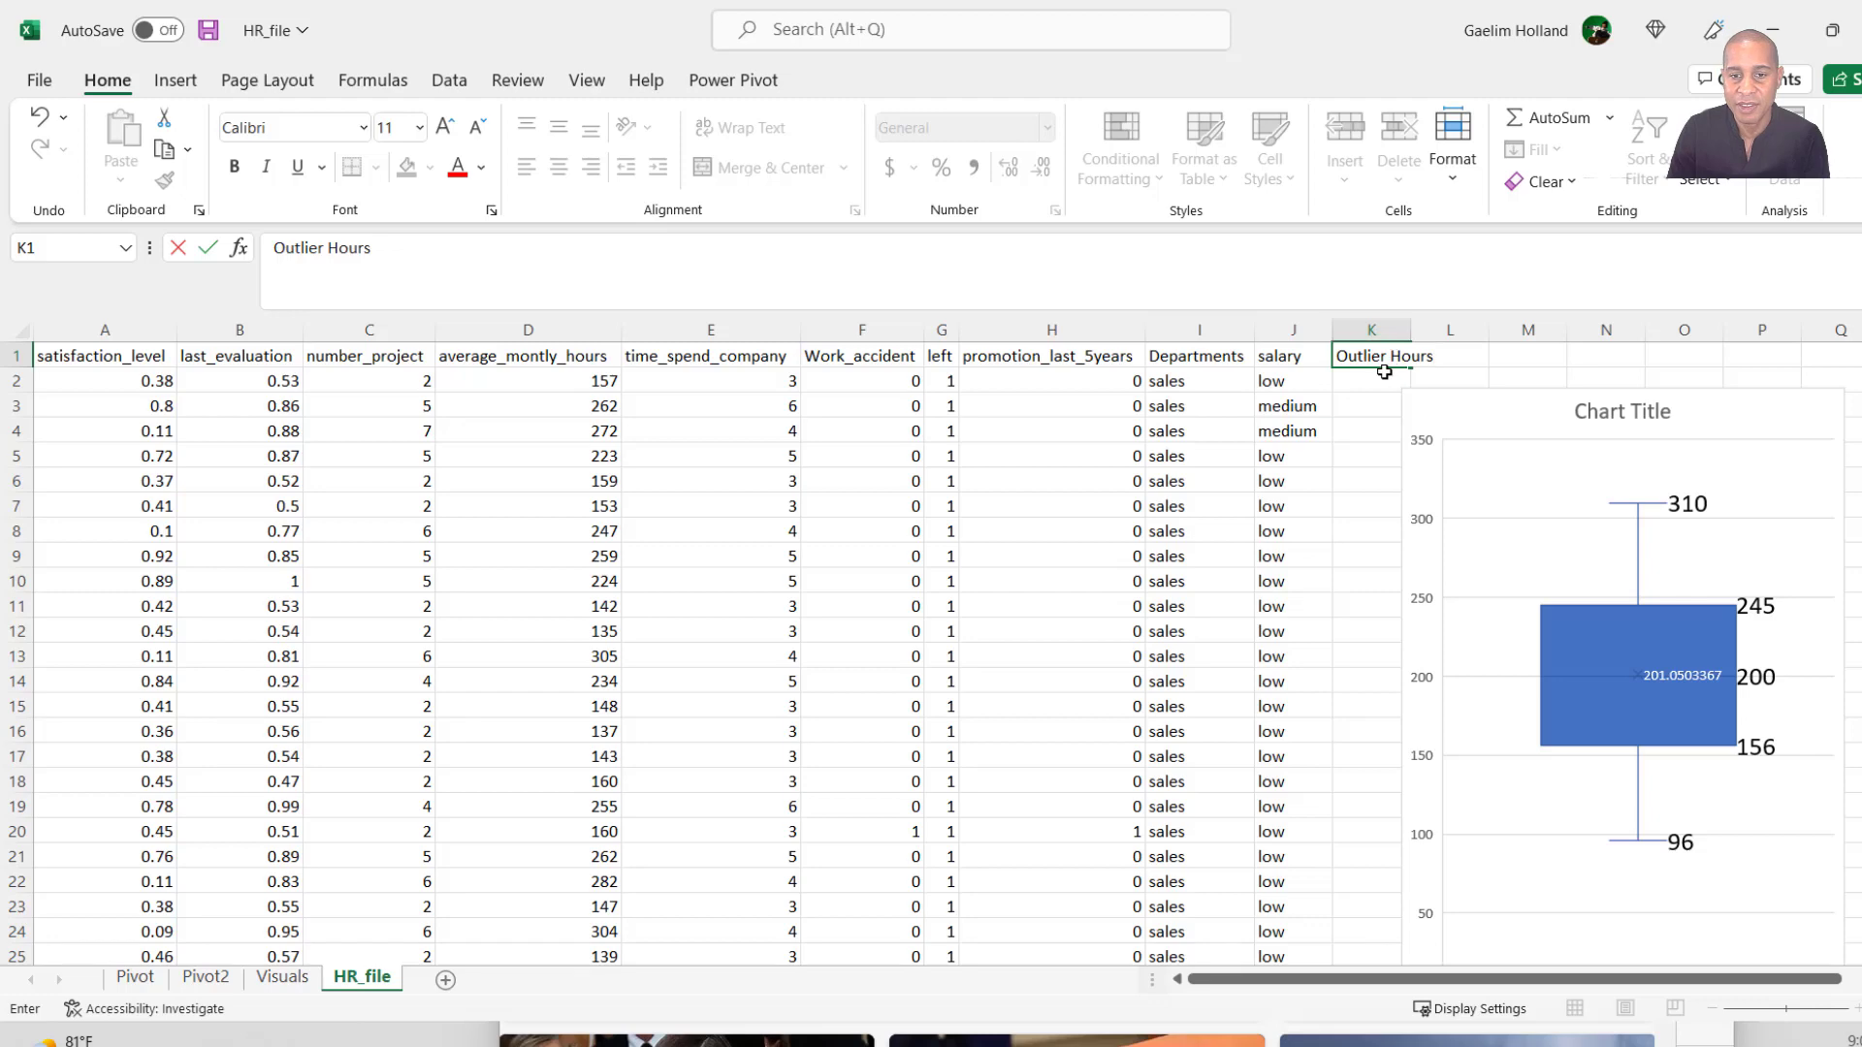
key("Return")
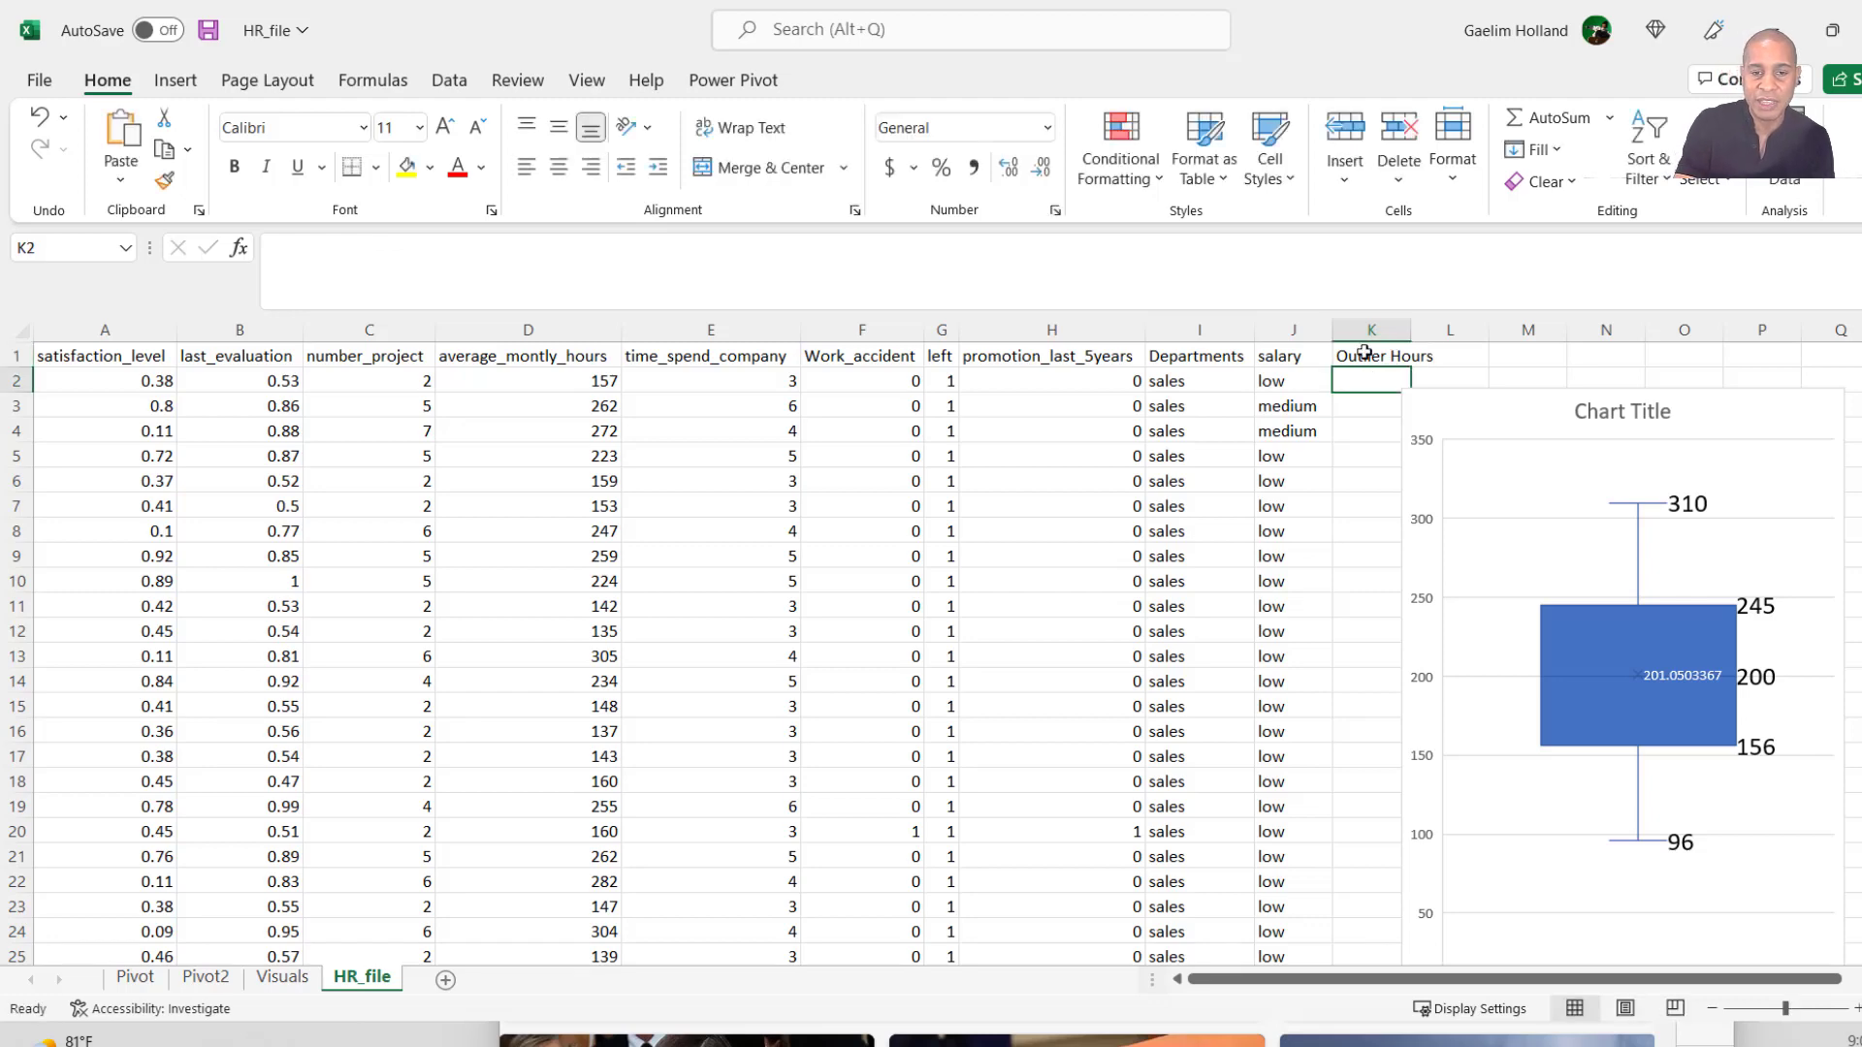
Enter a formula in K2 that returns the exclusive 90th percentile of the average_montly_hours column: =PERCENTILE.EXC(D:D,.90).
type("=per")
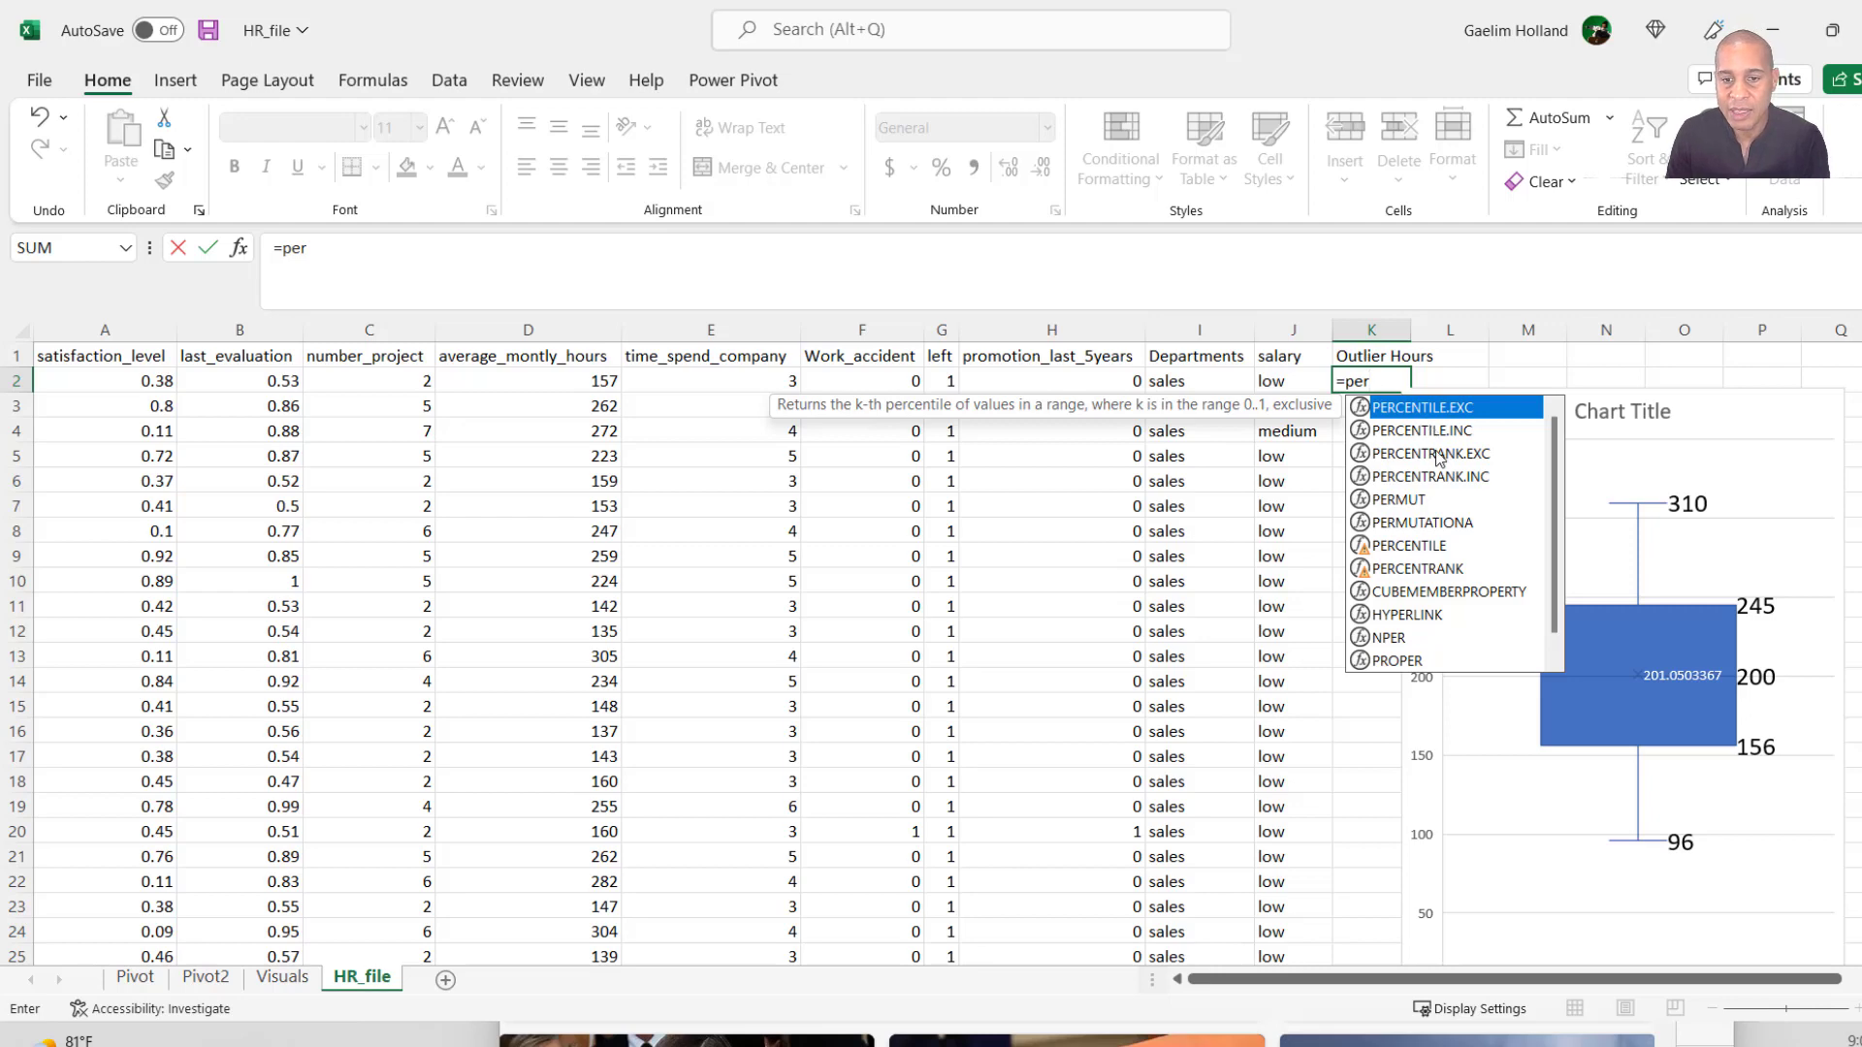
double_click(1400, 415)
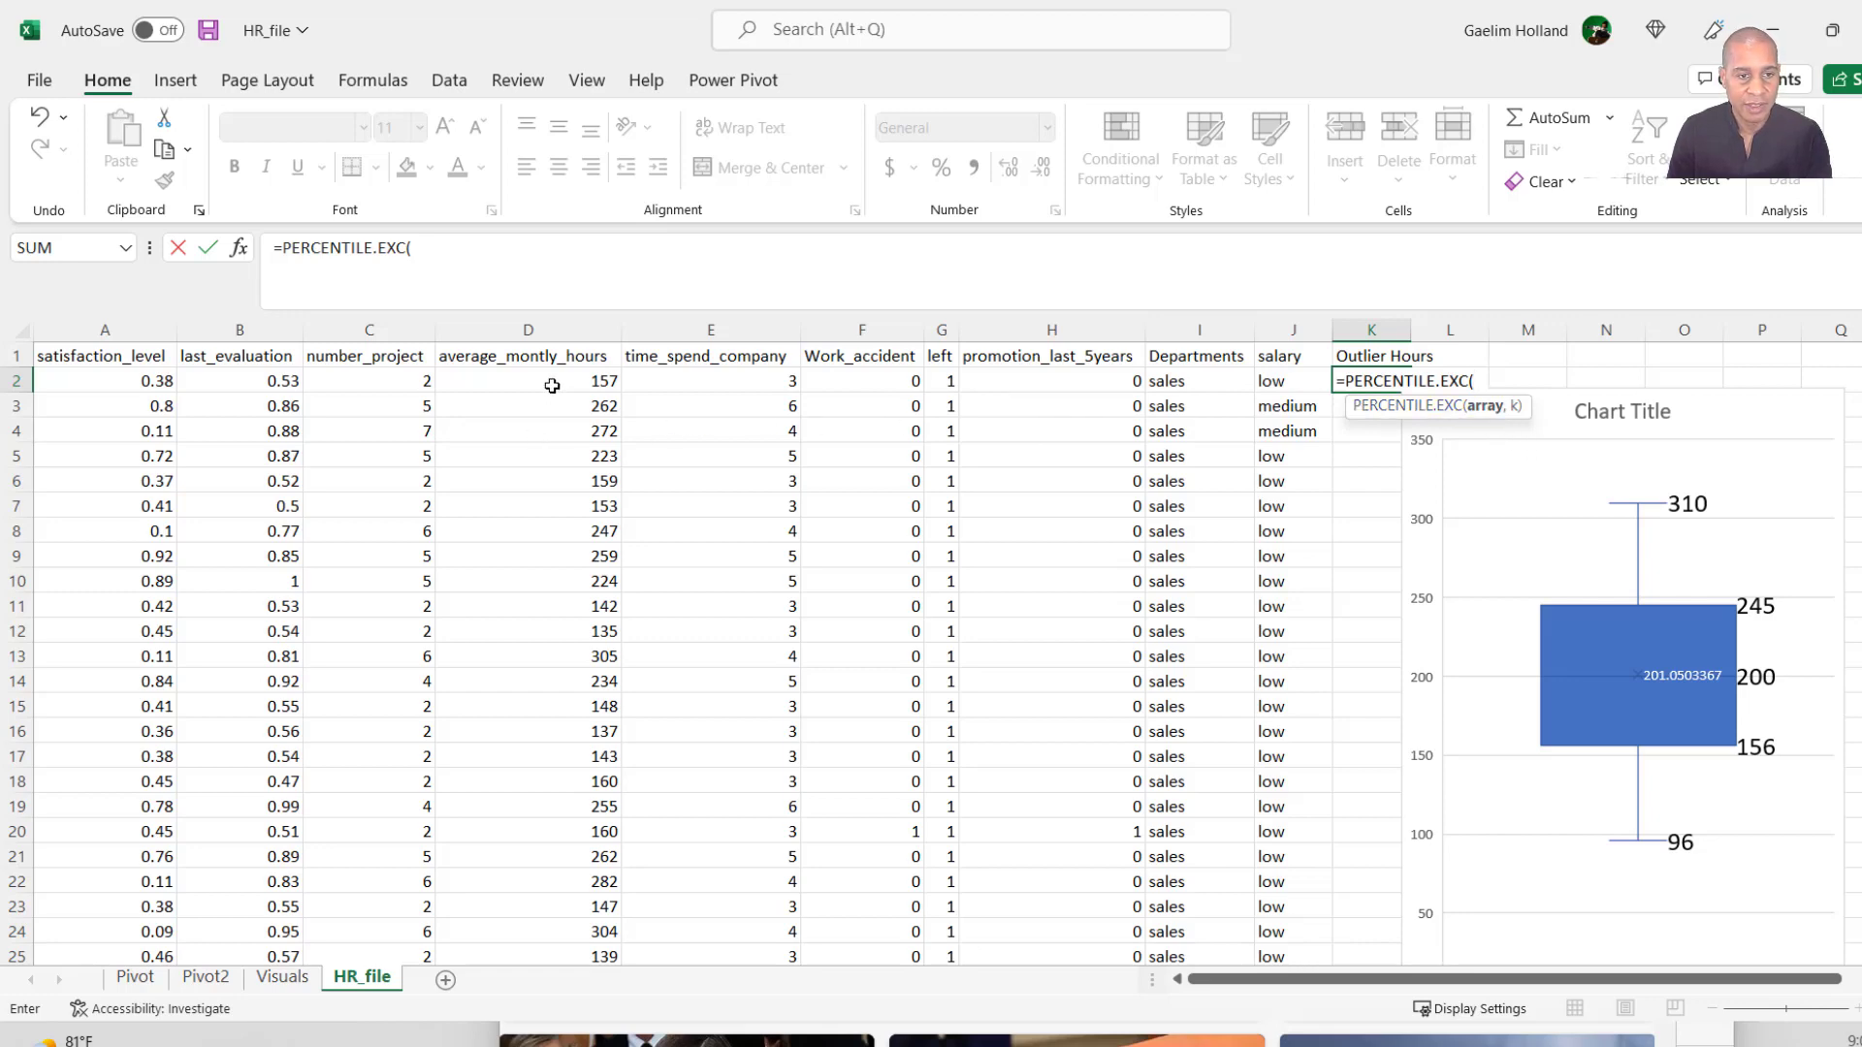
left_click(550, 333)
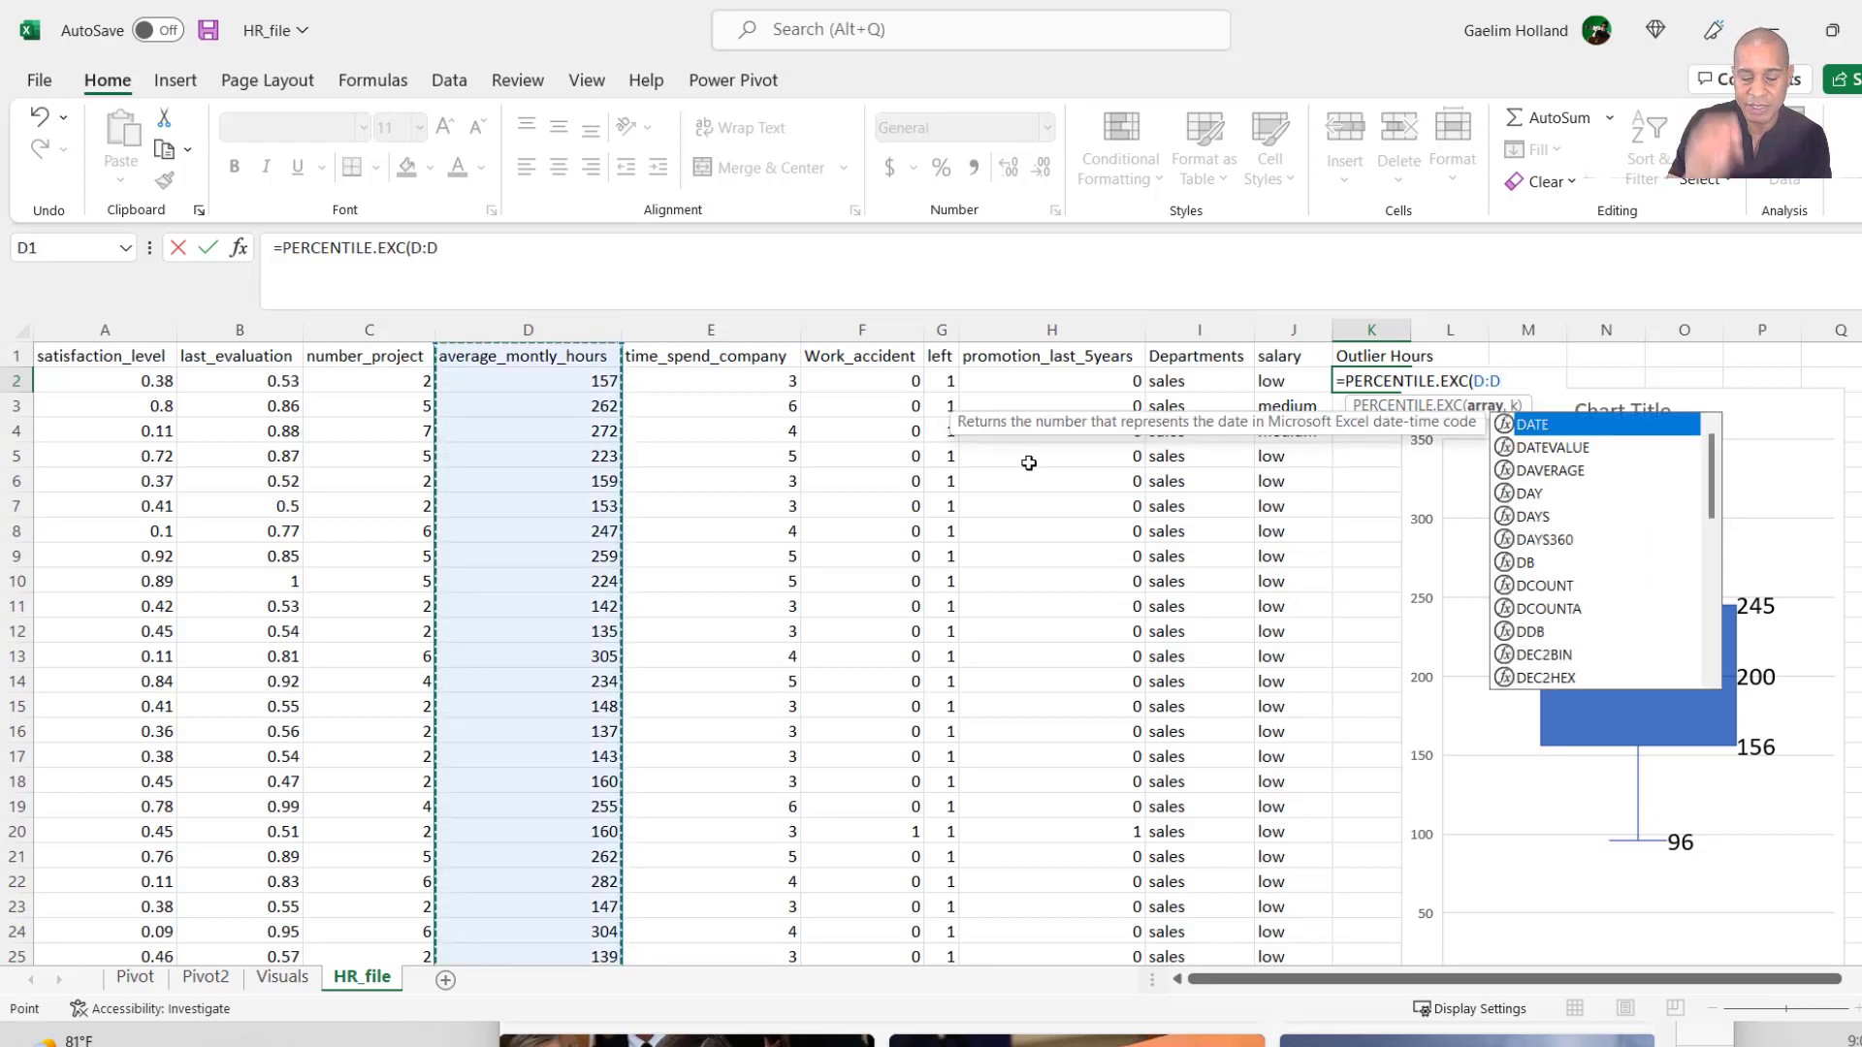
type(",")
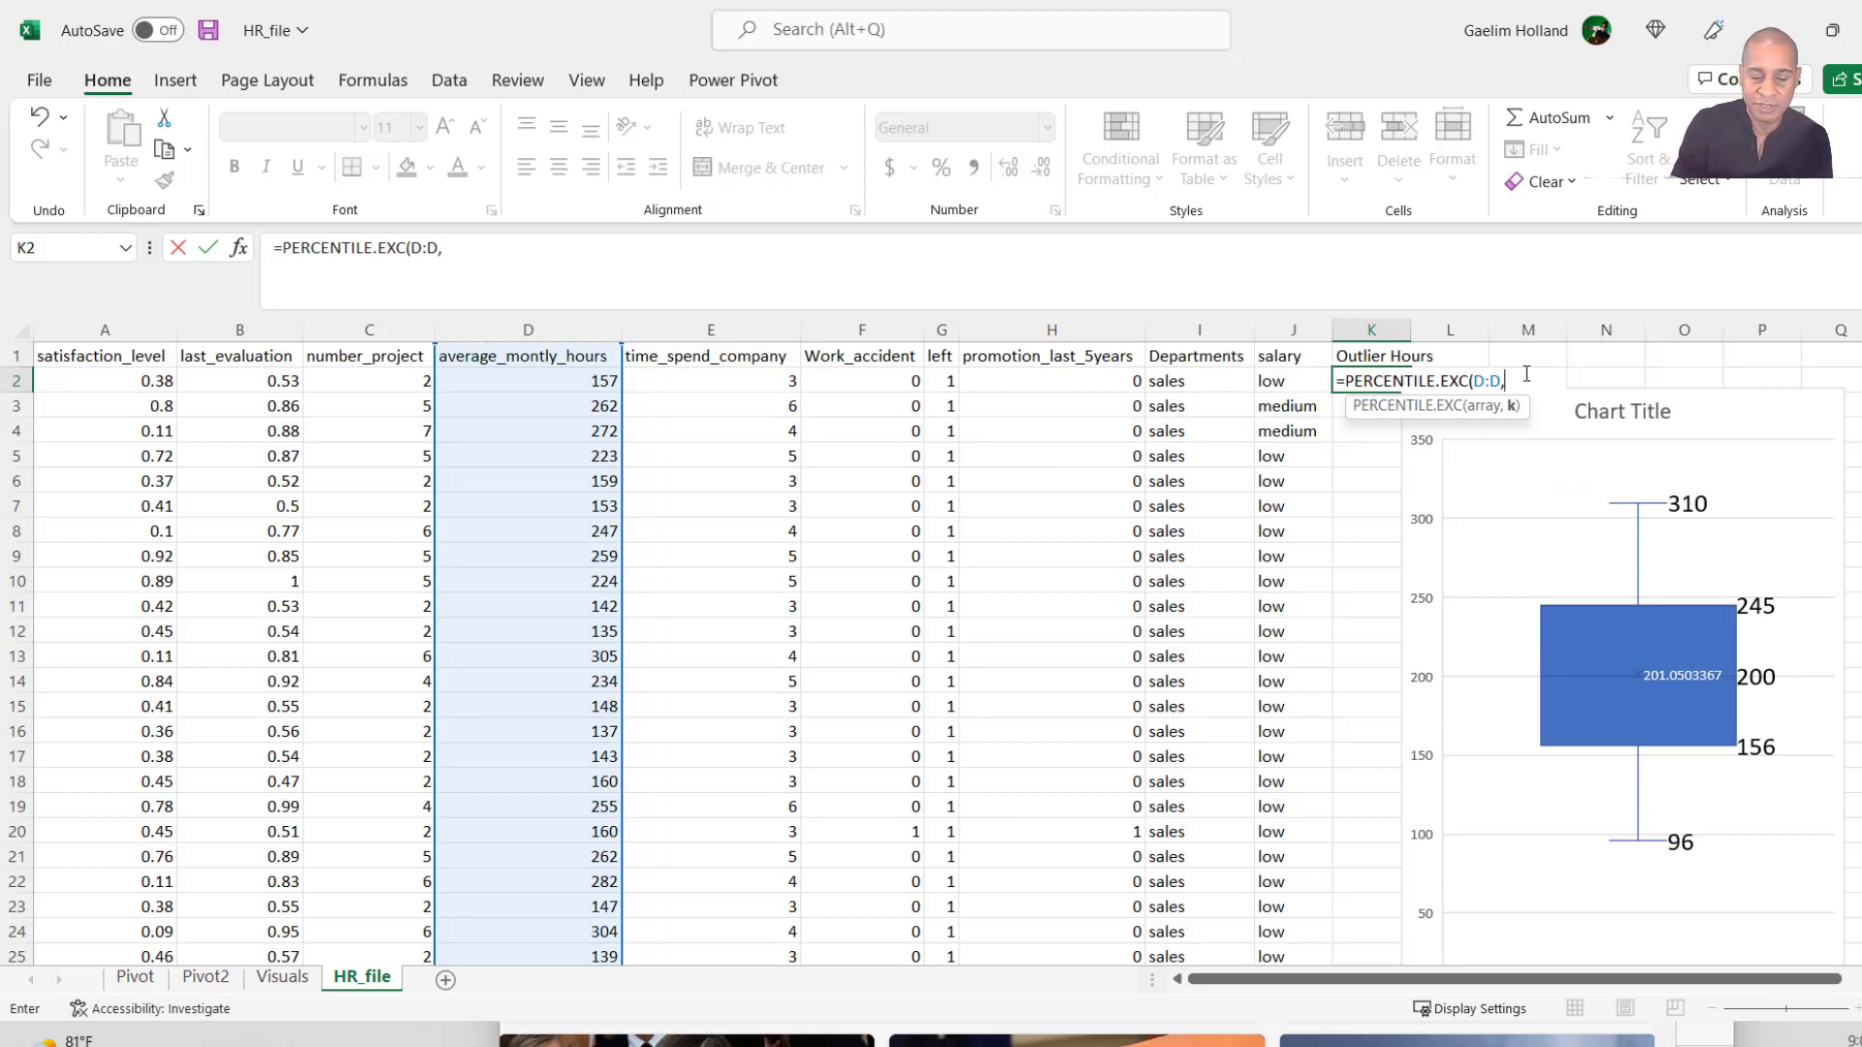
type(".")
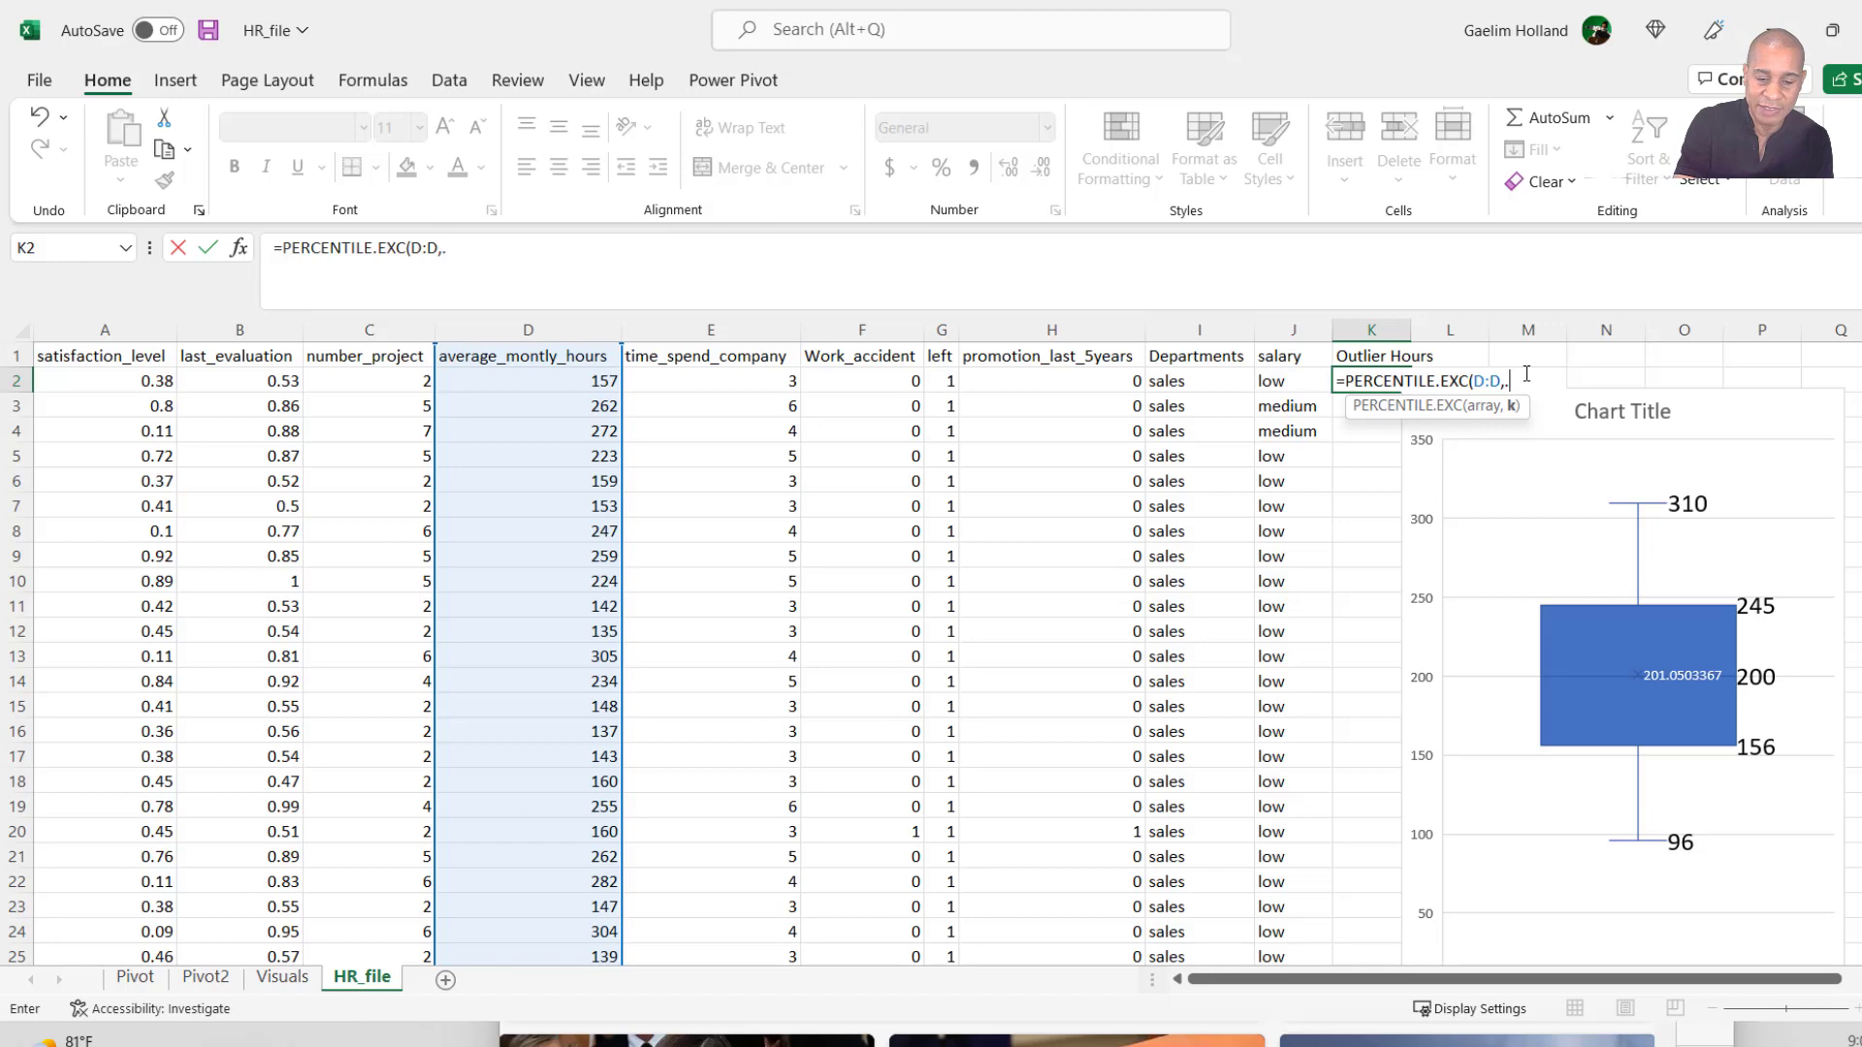
type("90")
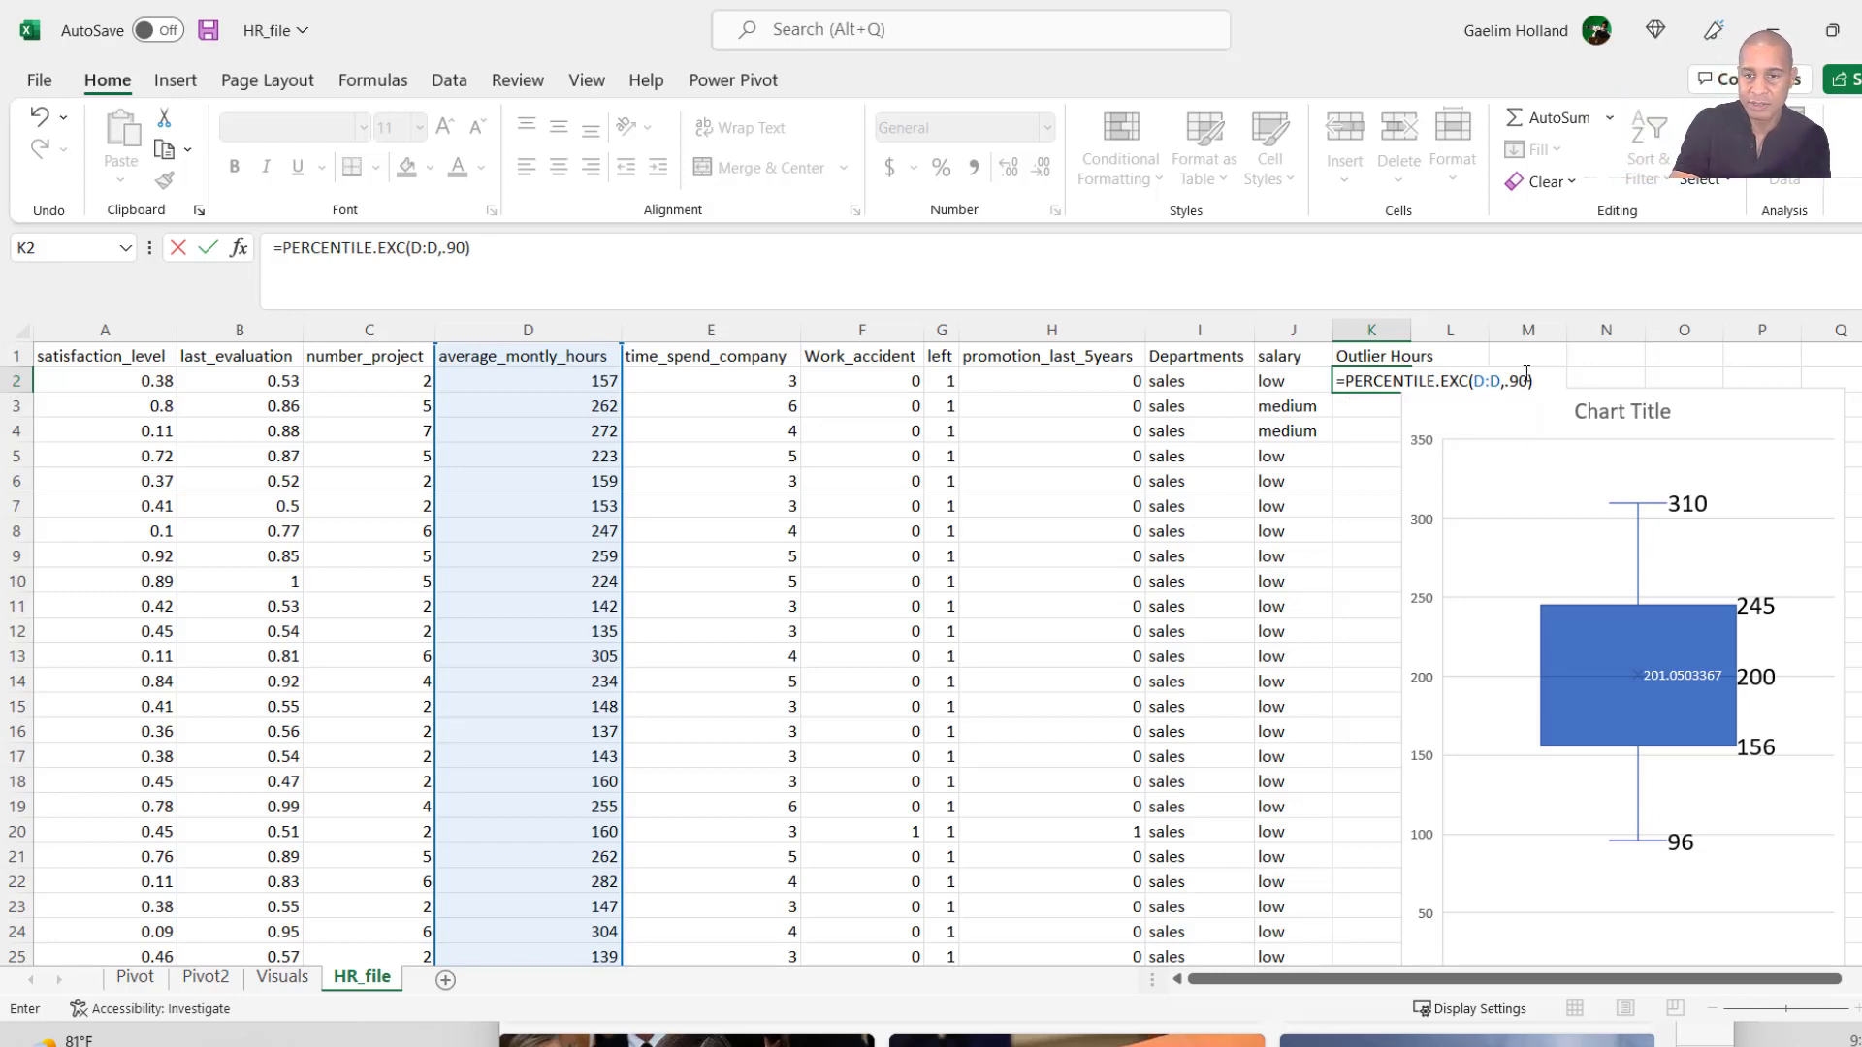
key("Return")
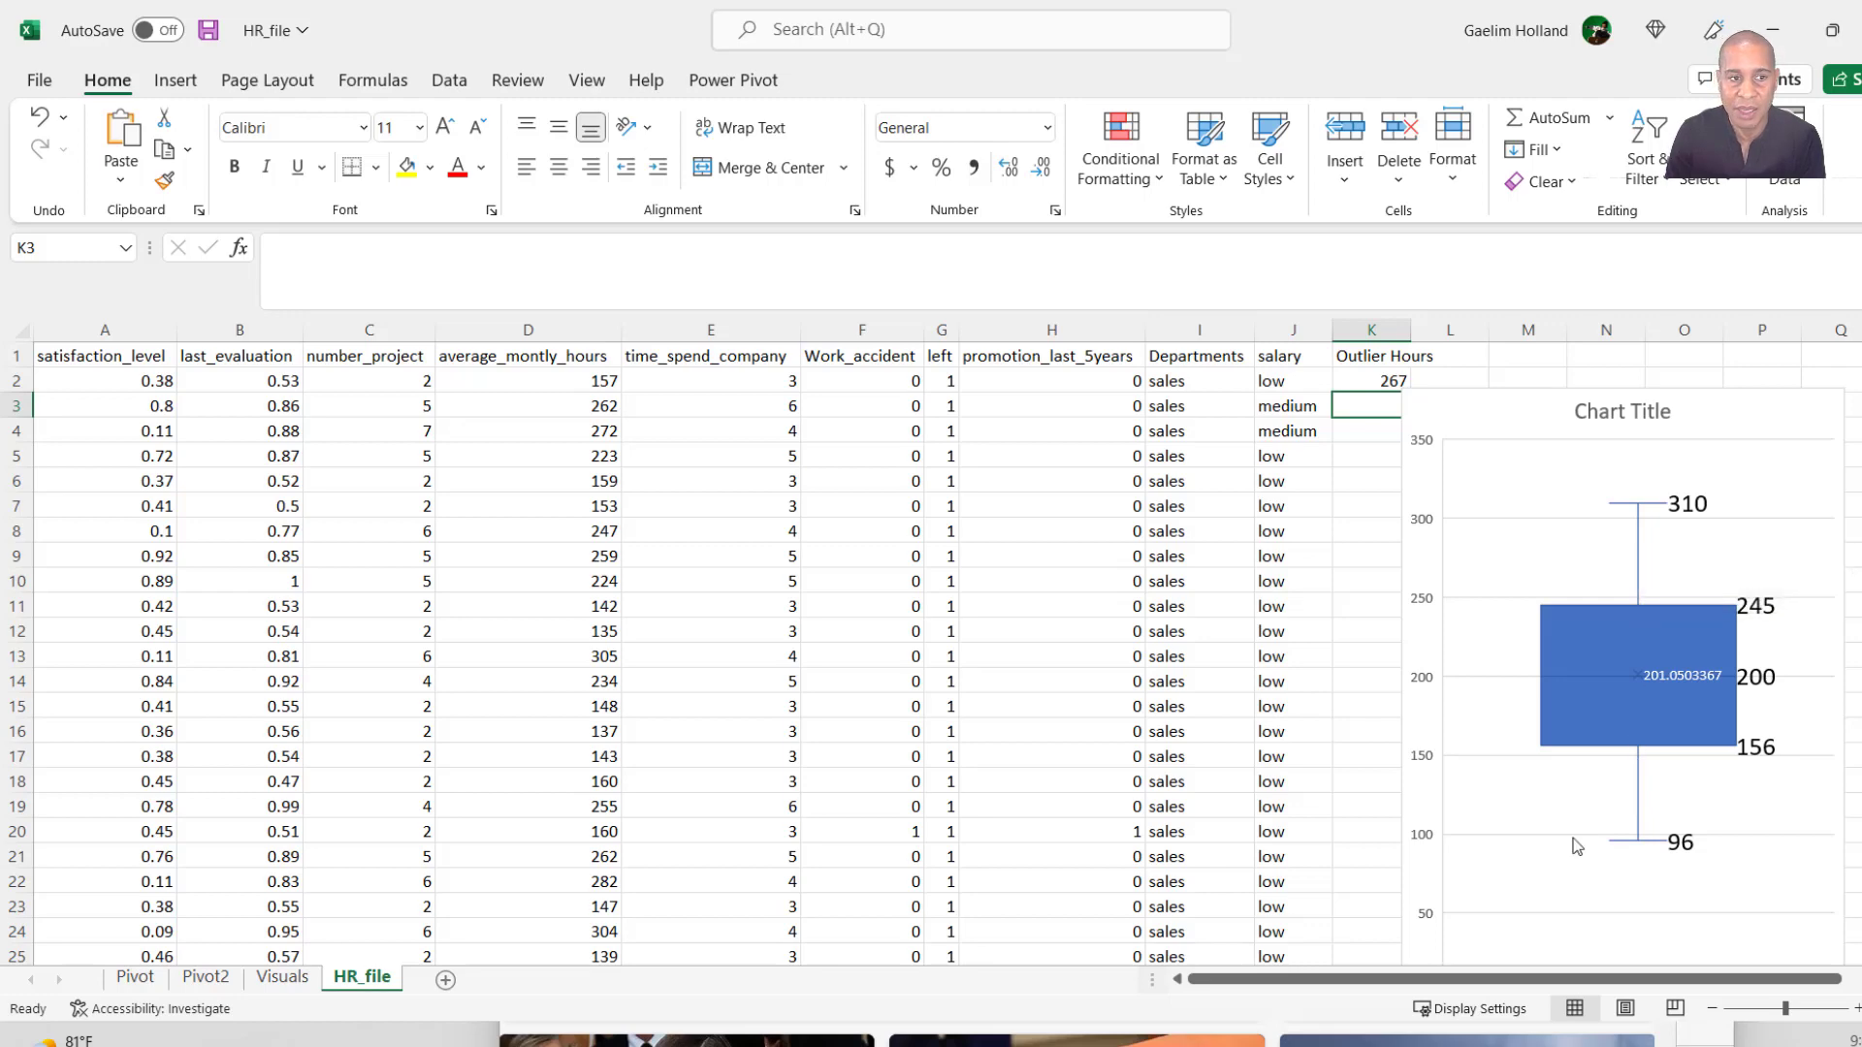
Wrap the K2 percentile formula in an IF test that flags higher hours: =IF(D2>PERCENTILE.EXC(D:D,0.9),1,0).
left_click(1382, 381)
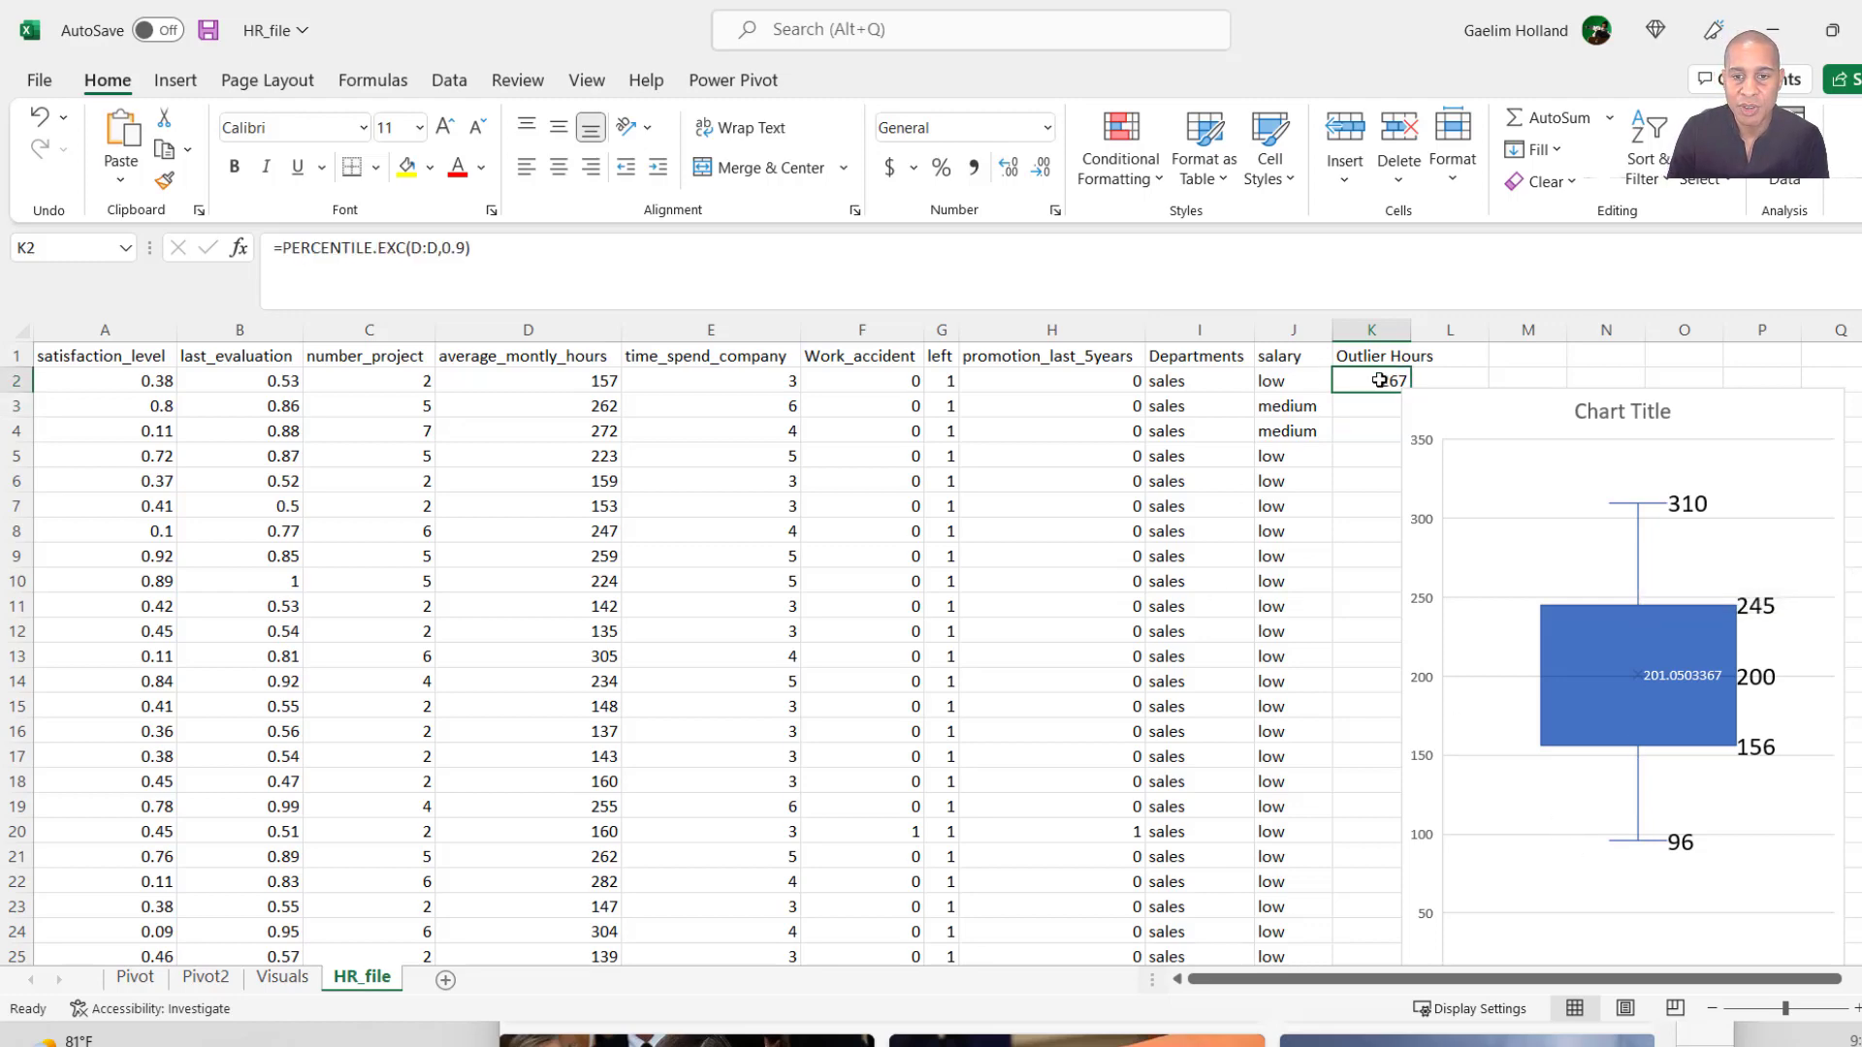
left_click(287, 253)
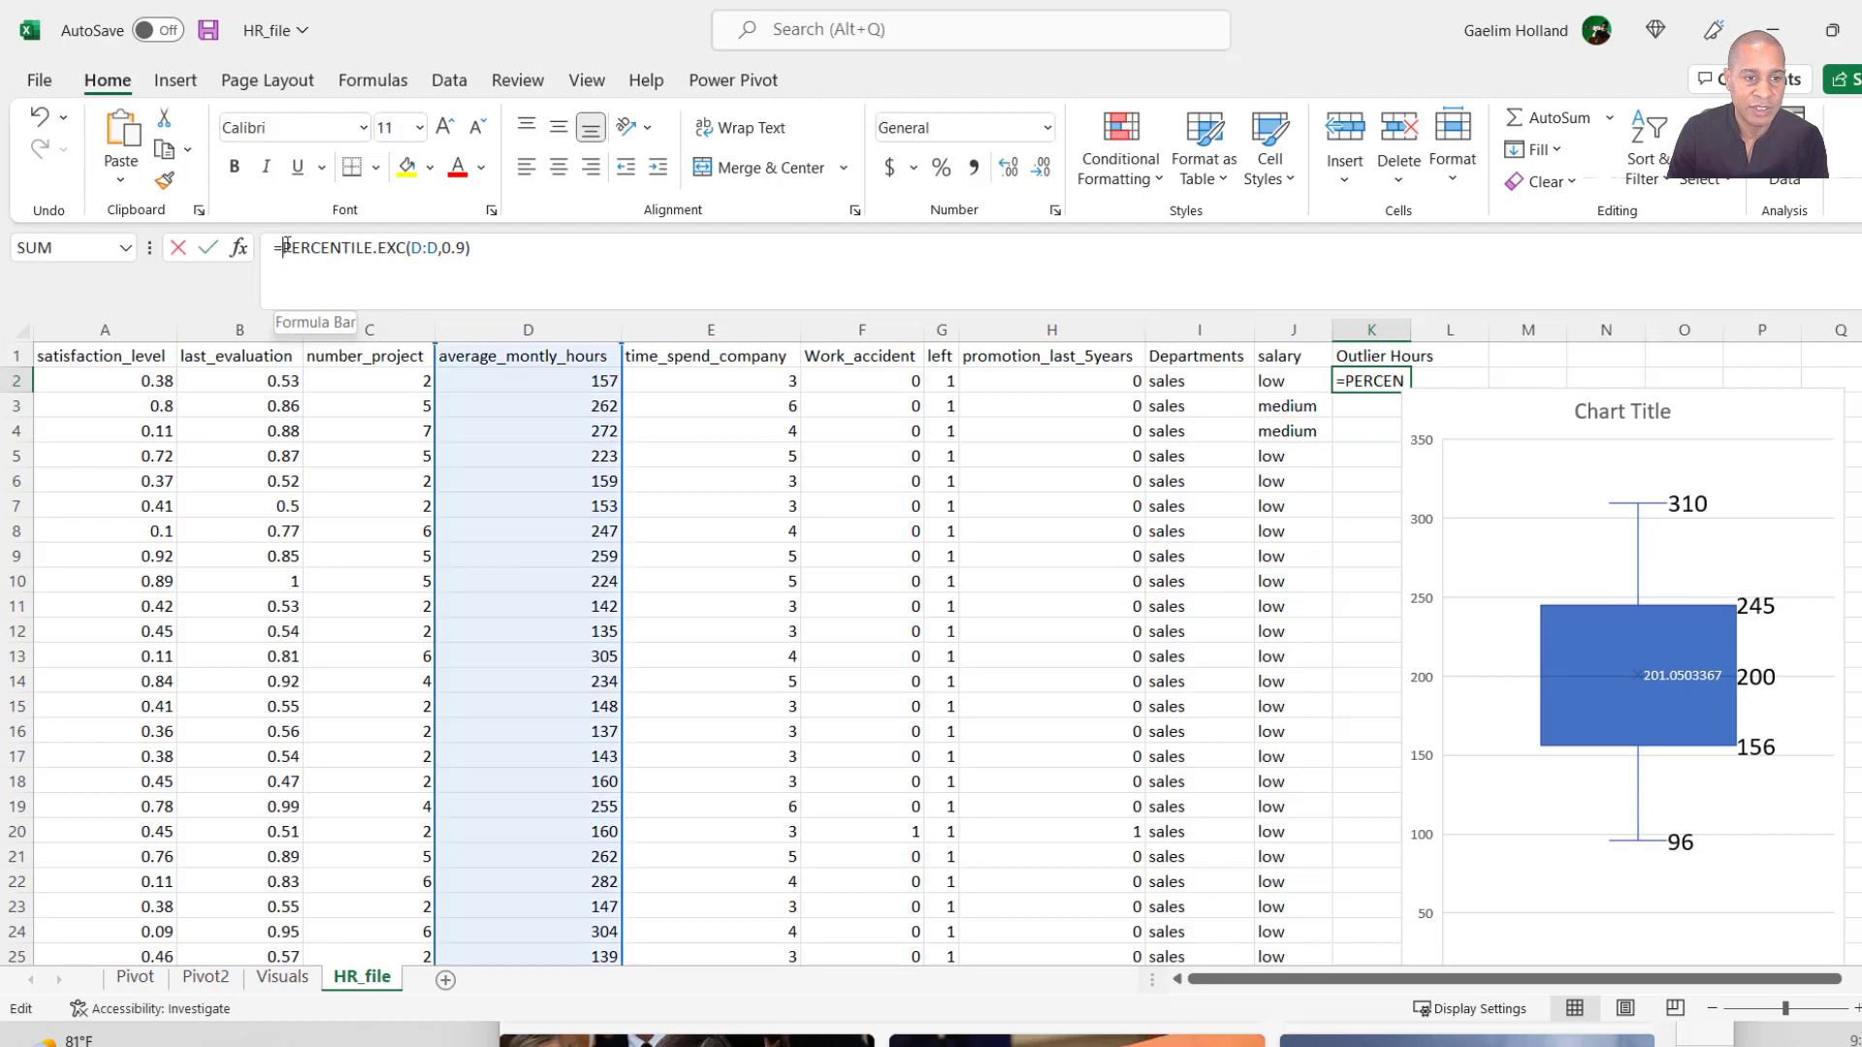
type("if")
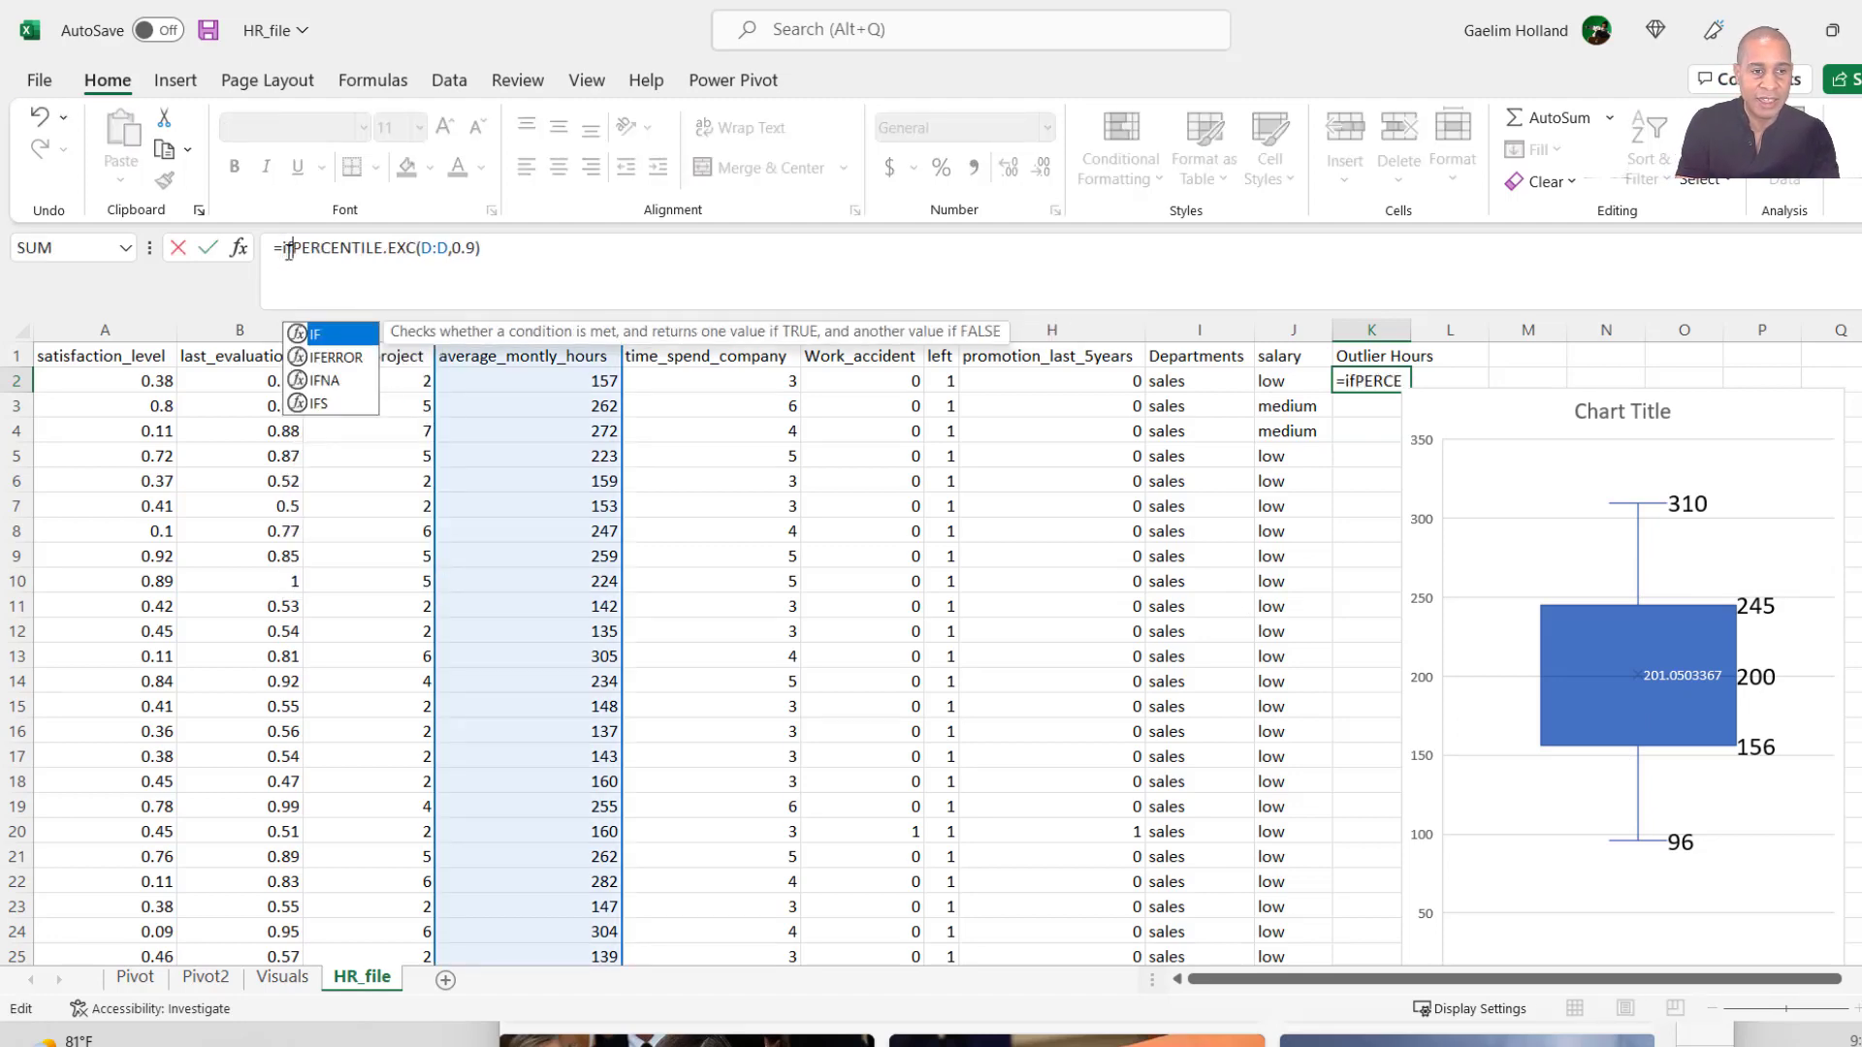
type("(")
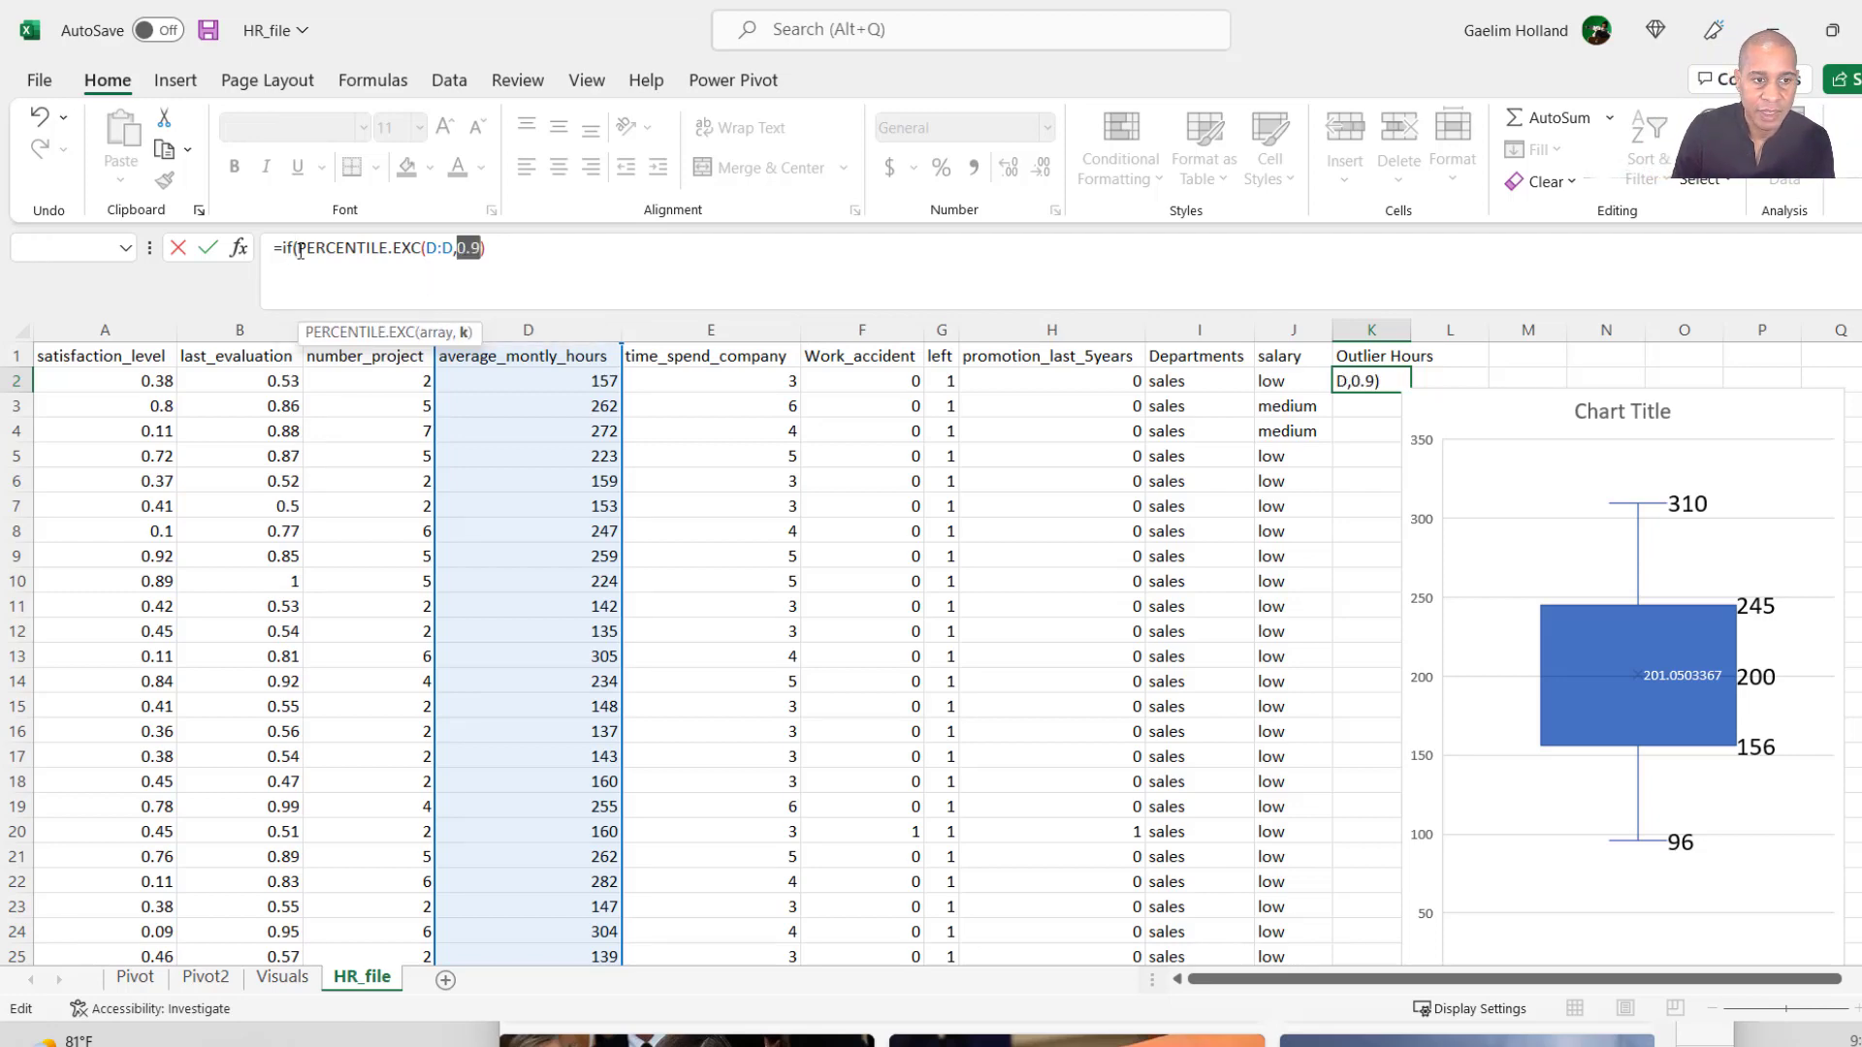
left_click(299, 250)
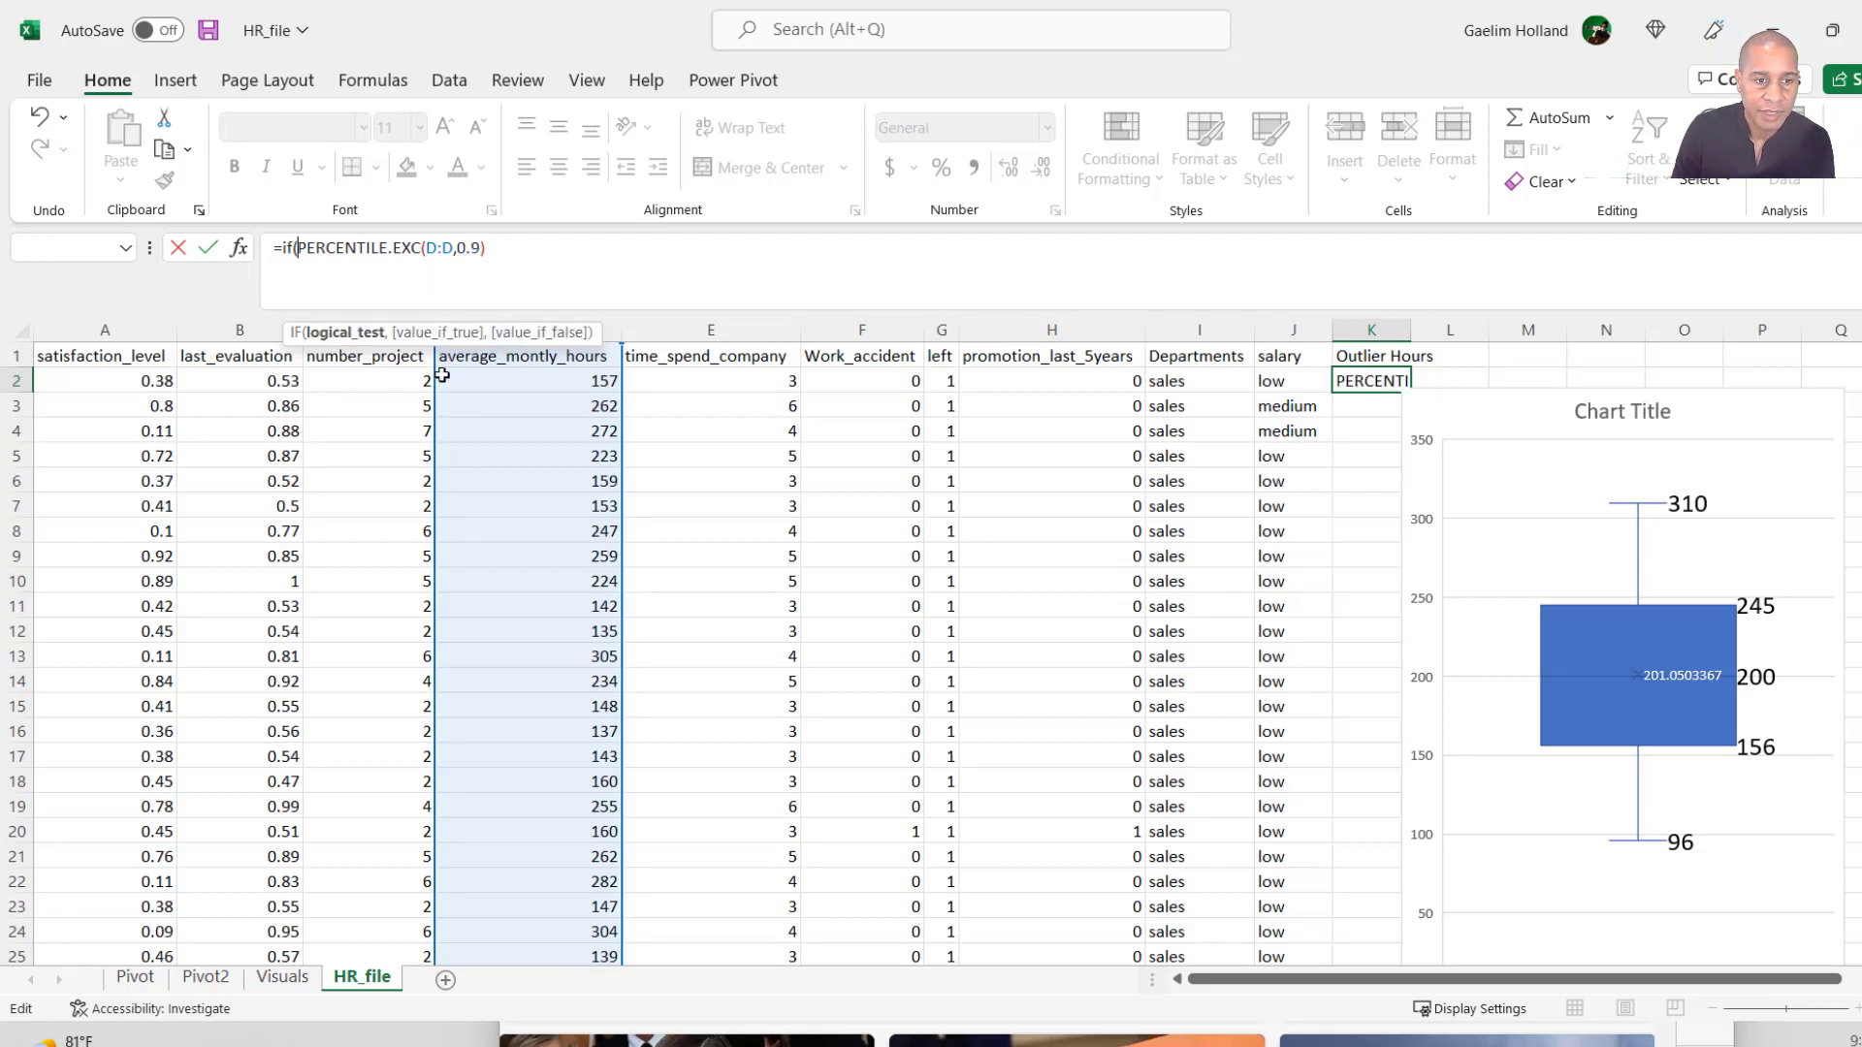
left_click(516, 384)
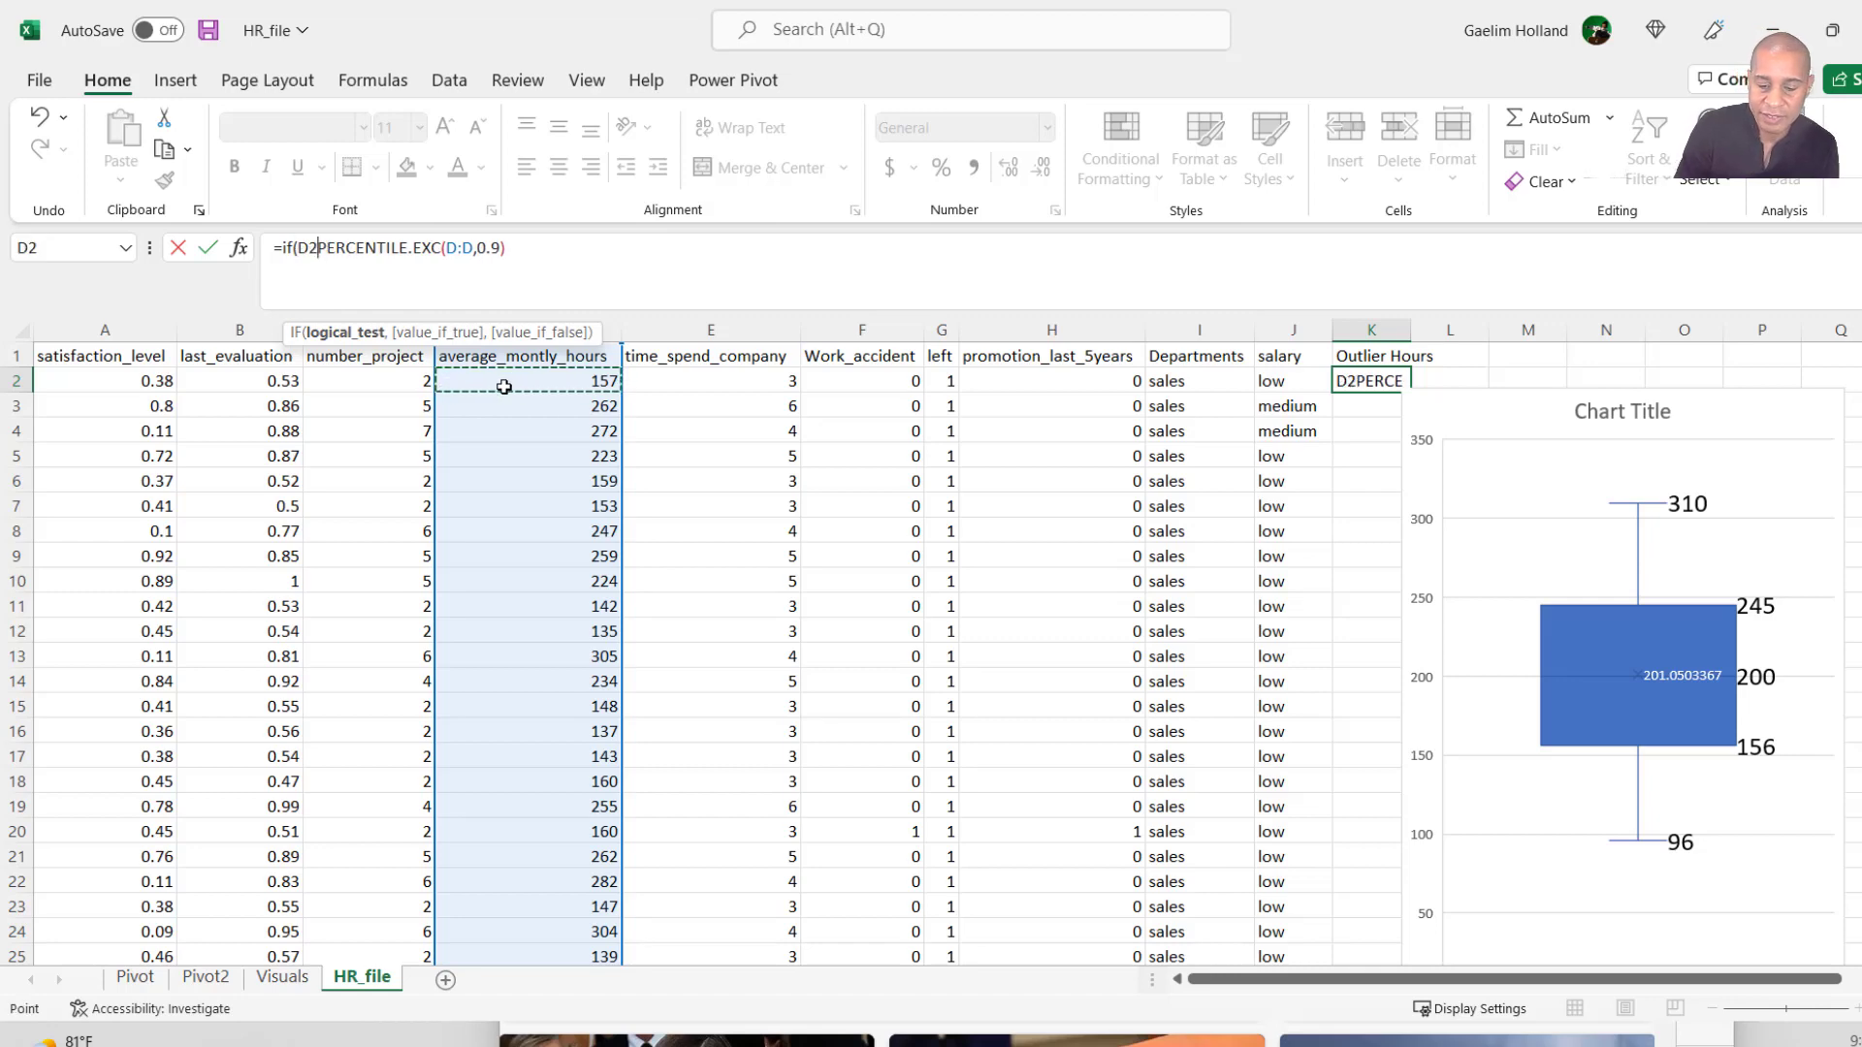
type(">")
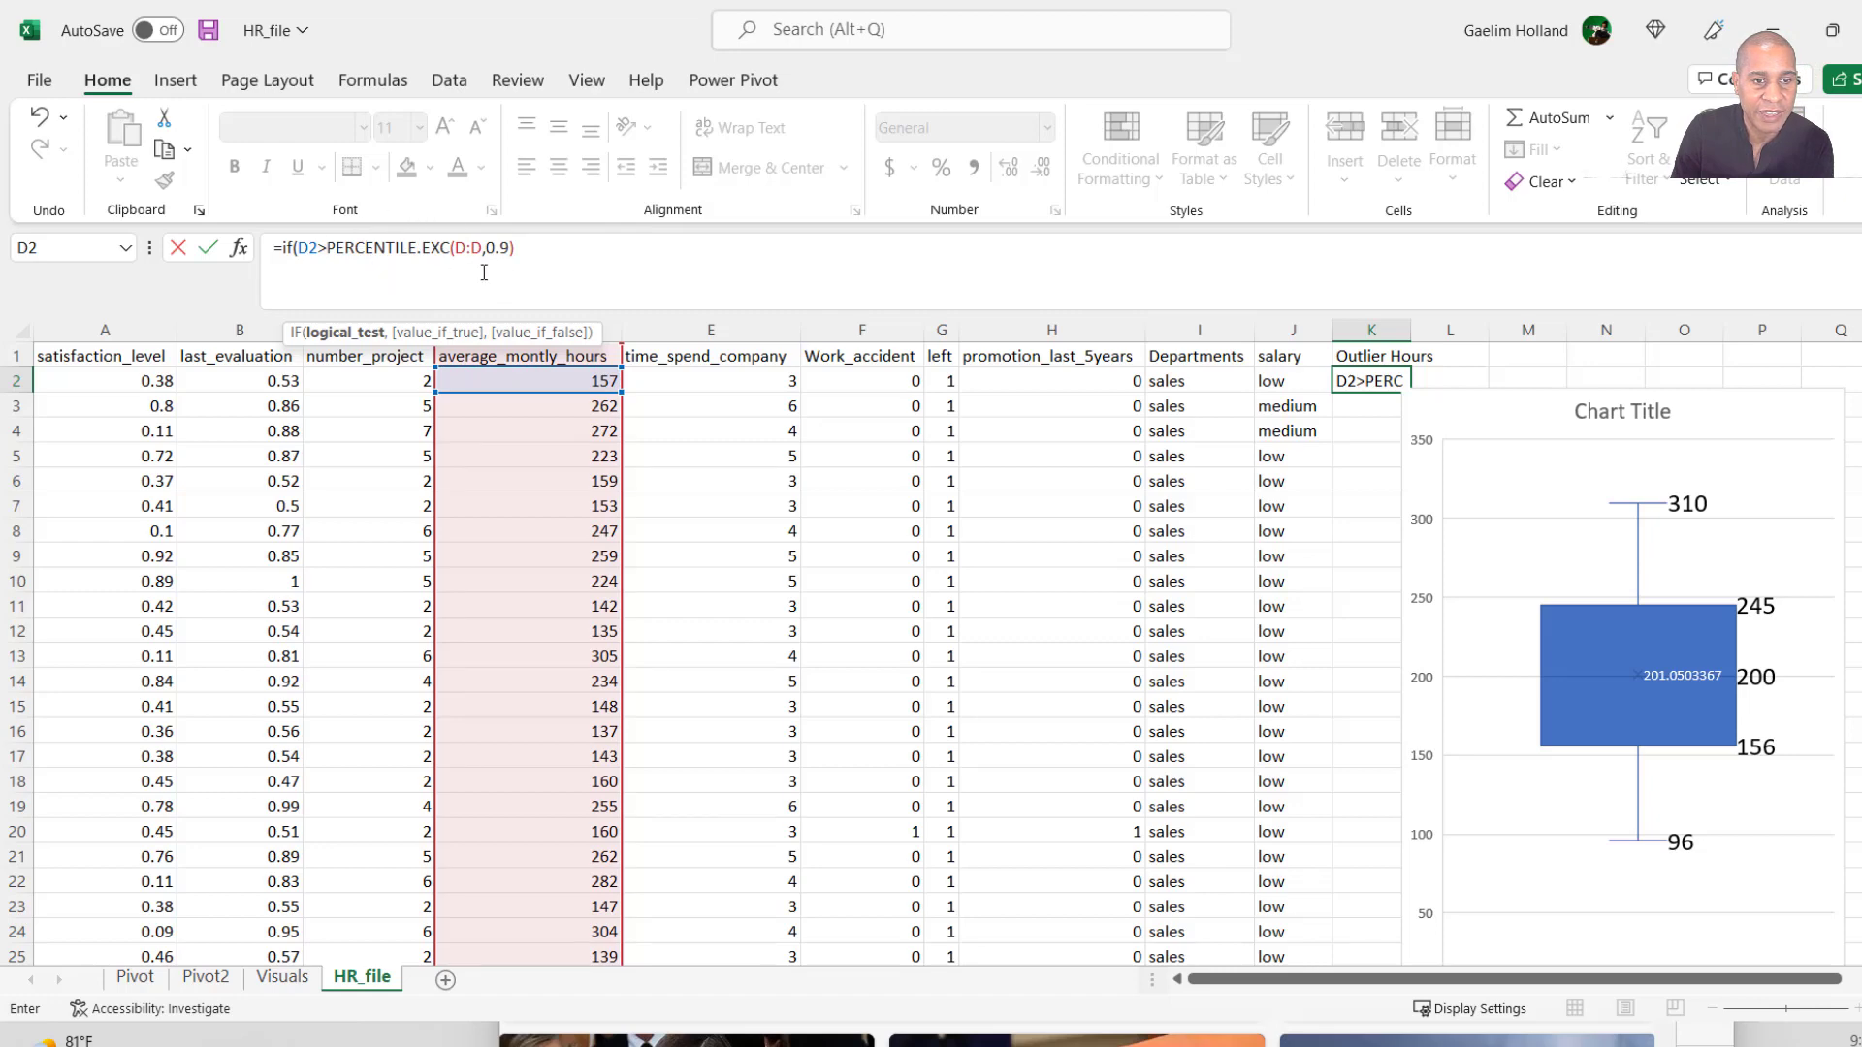
left_click(518, 259)
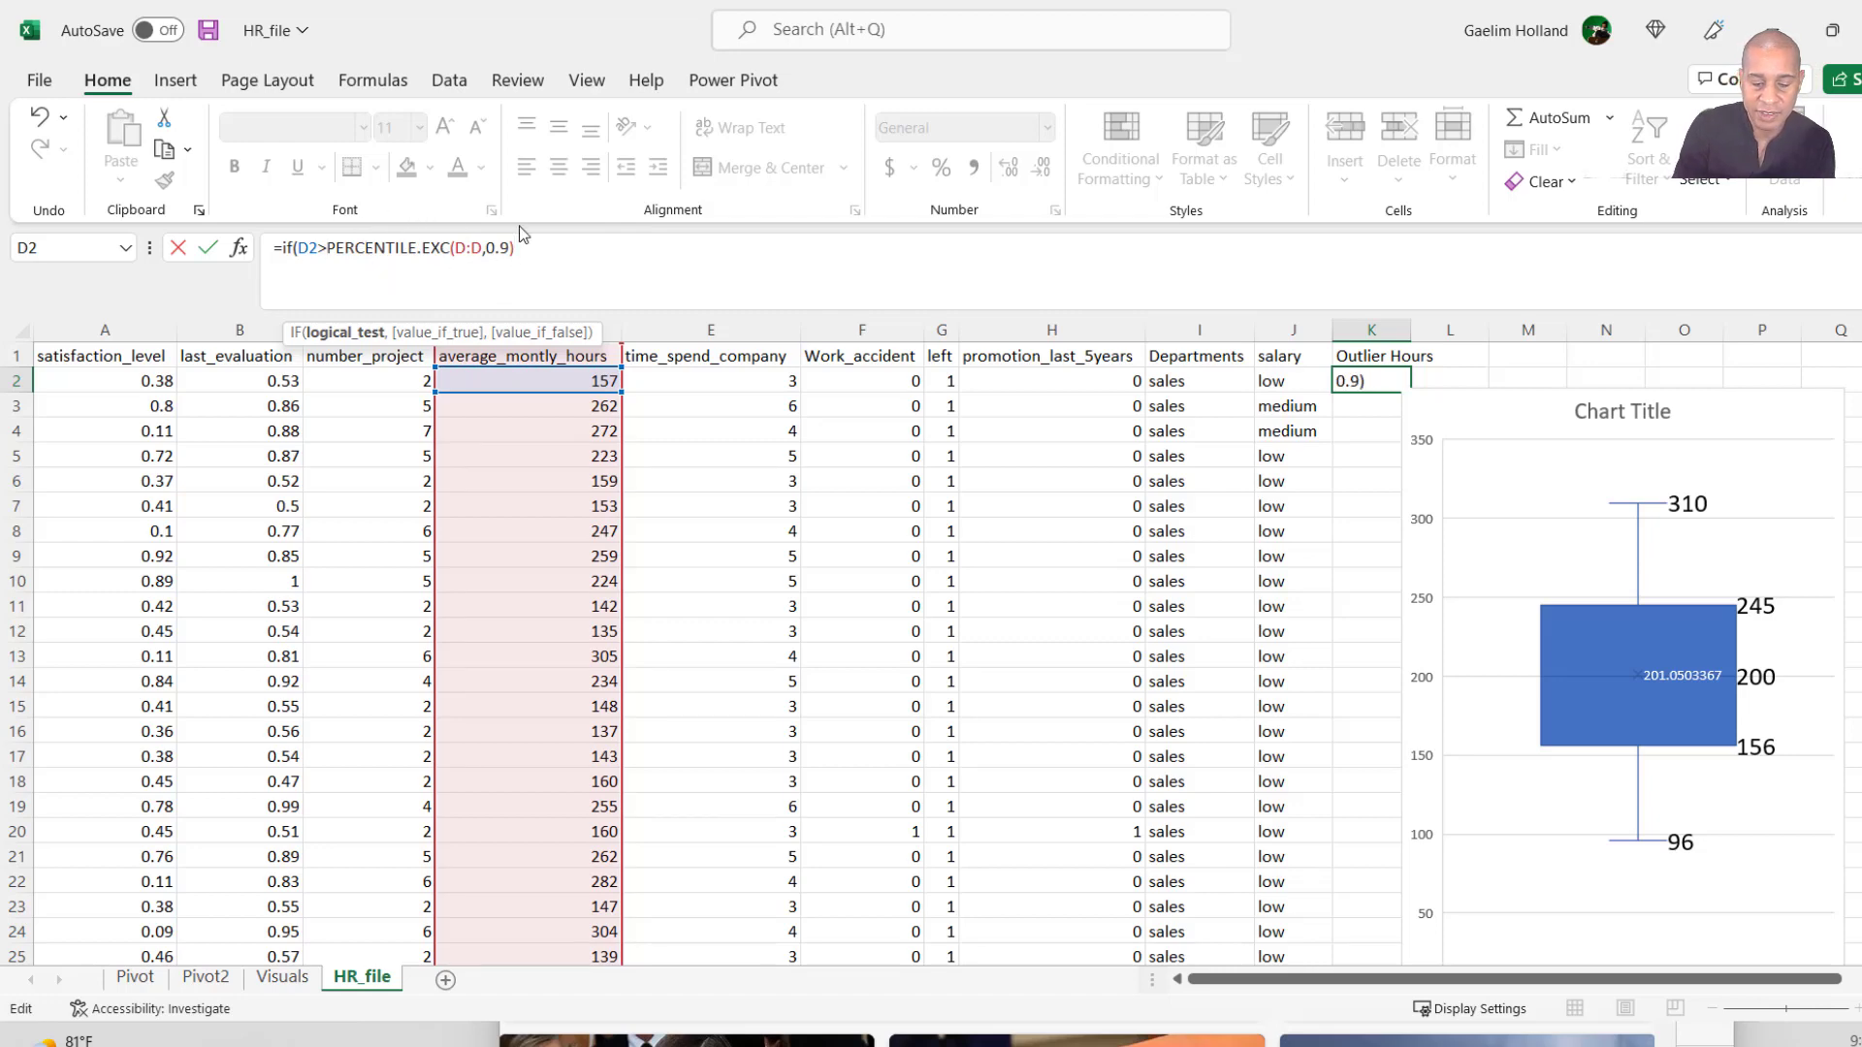
type(",1")
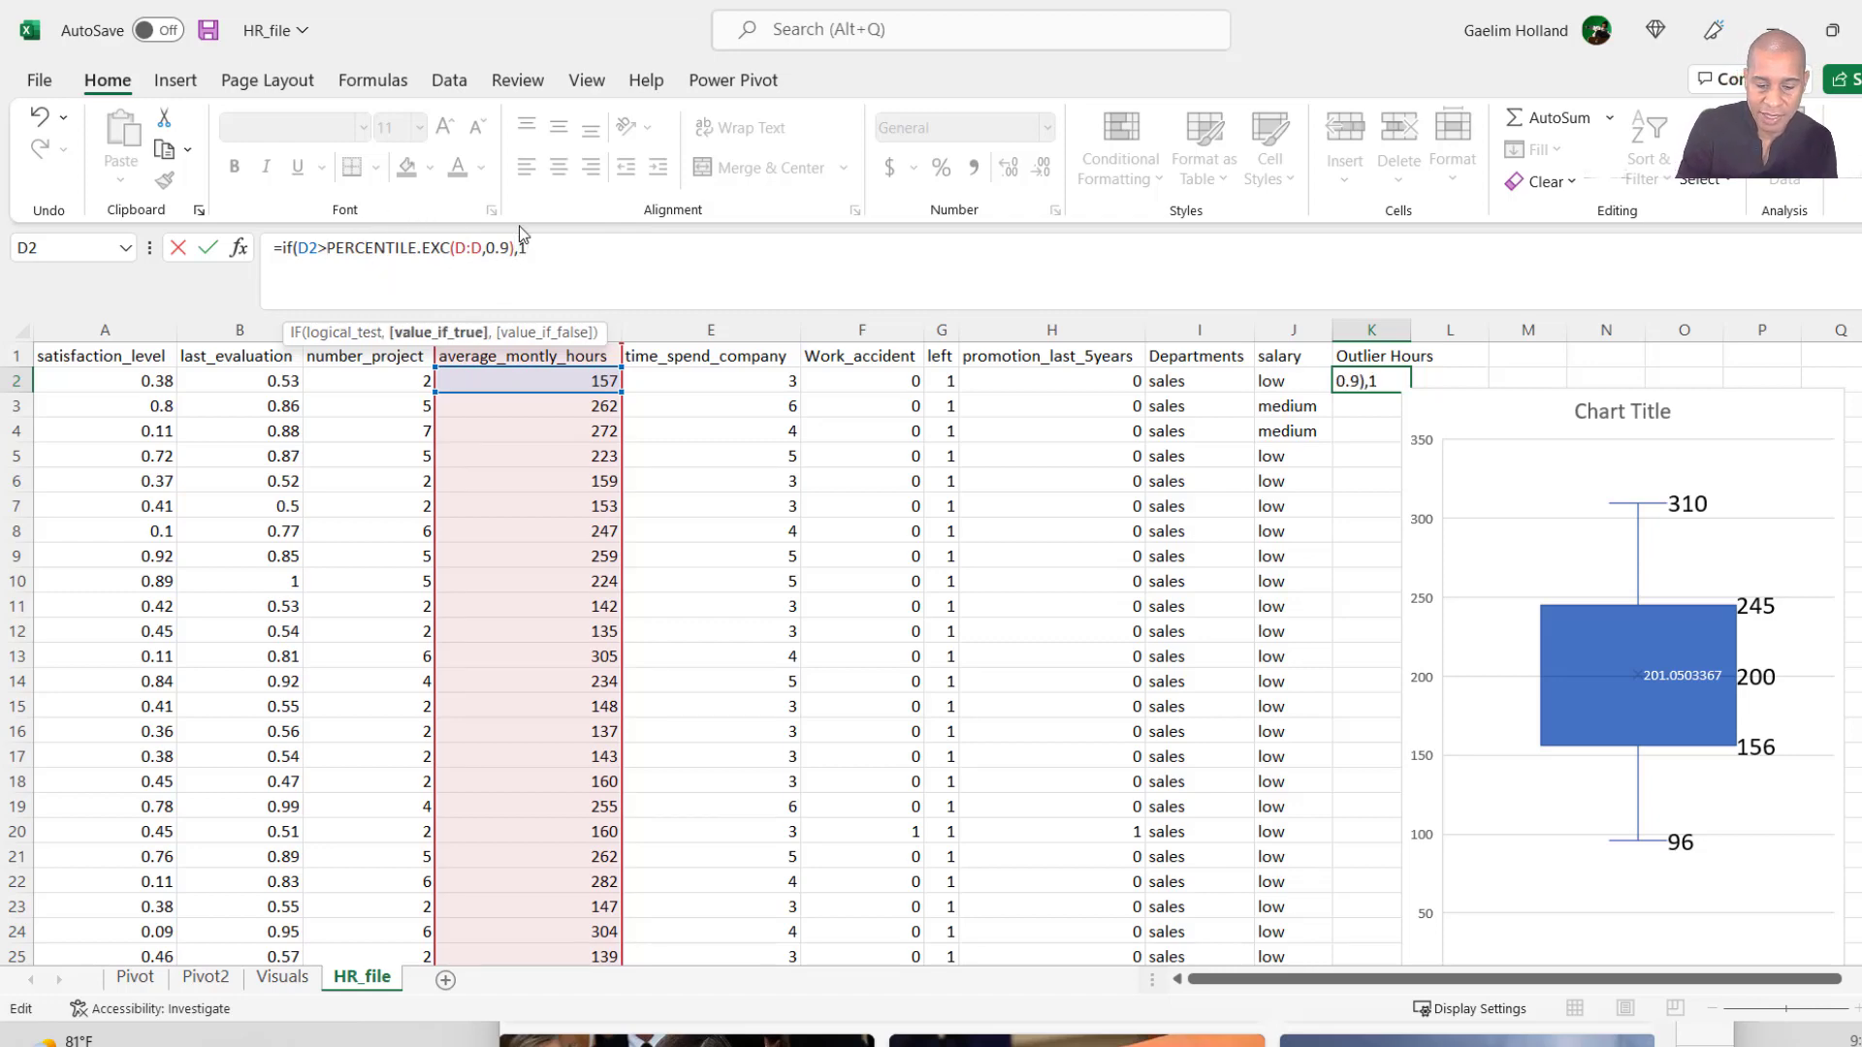
type(",0)")
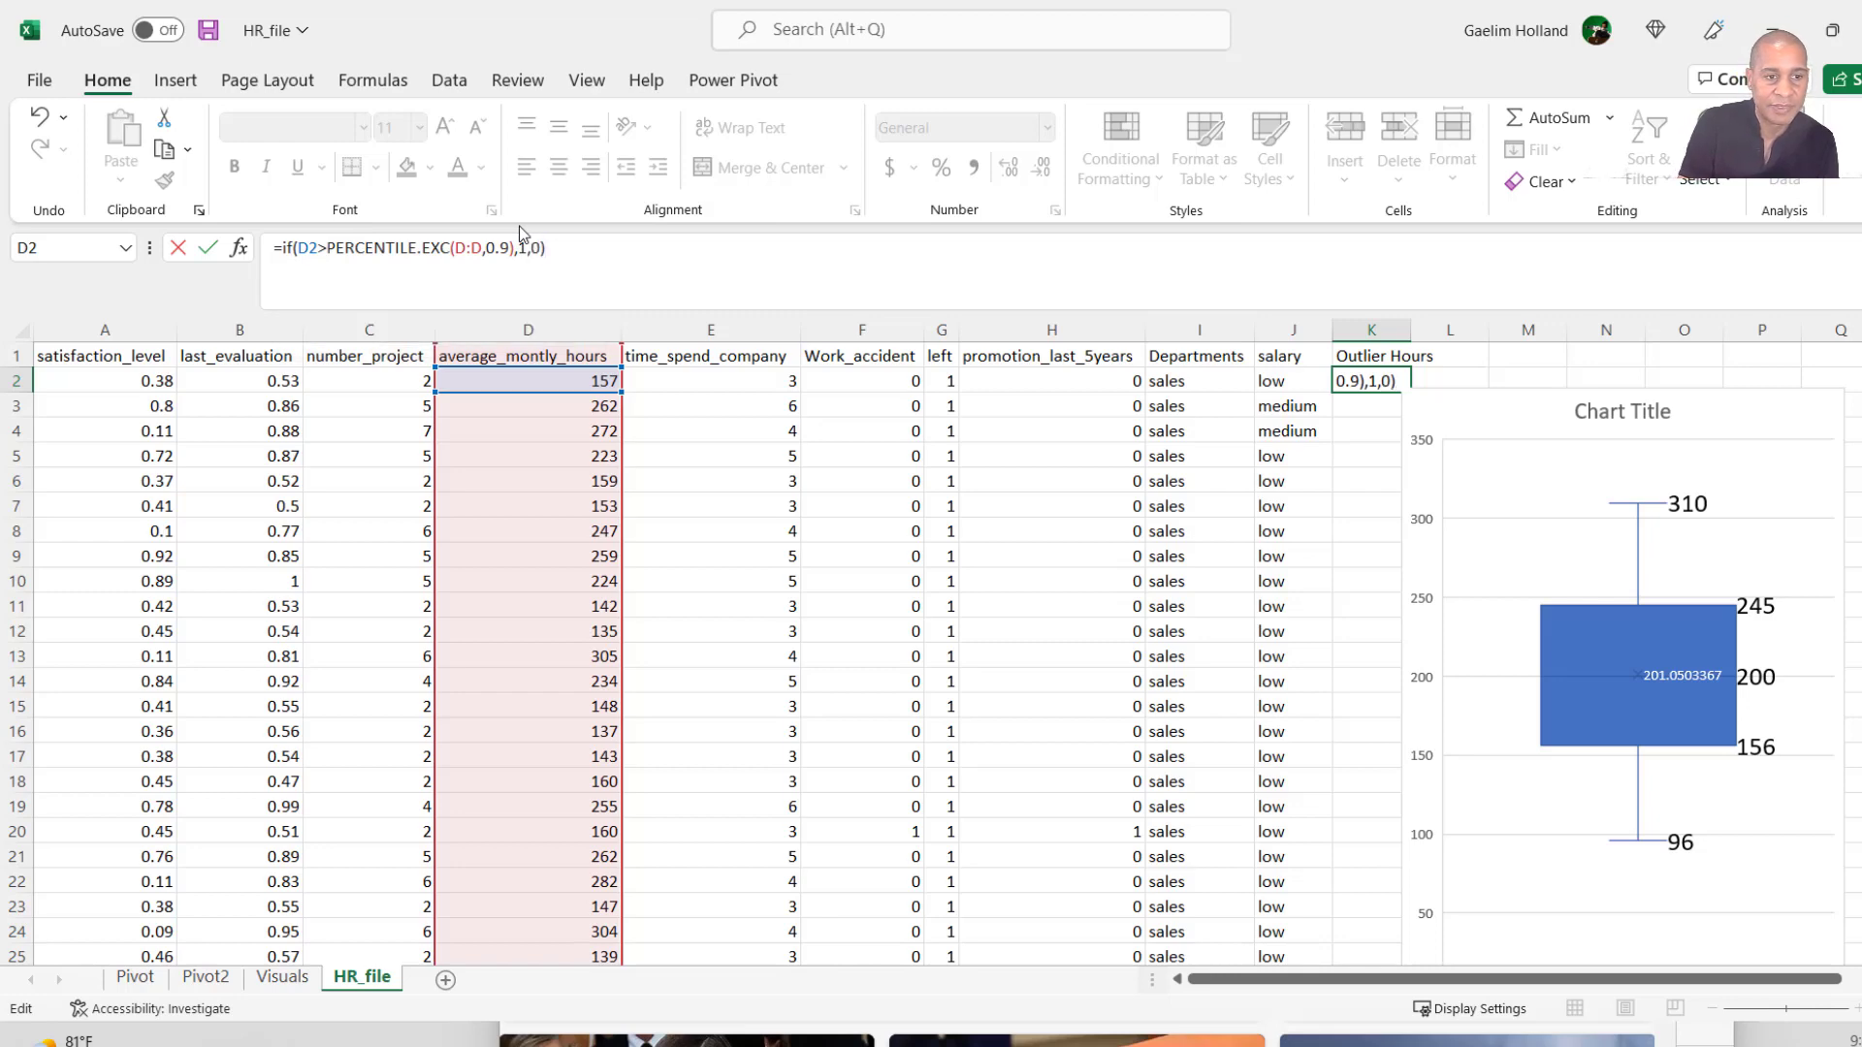
key("Return")
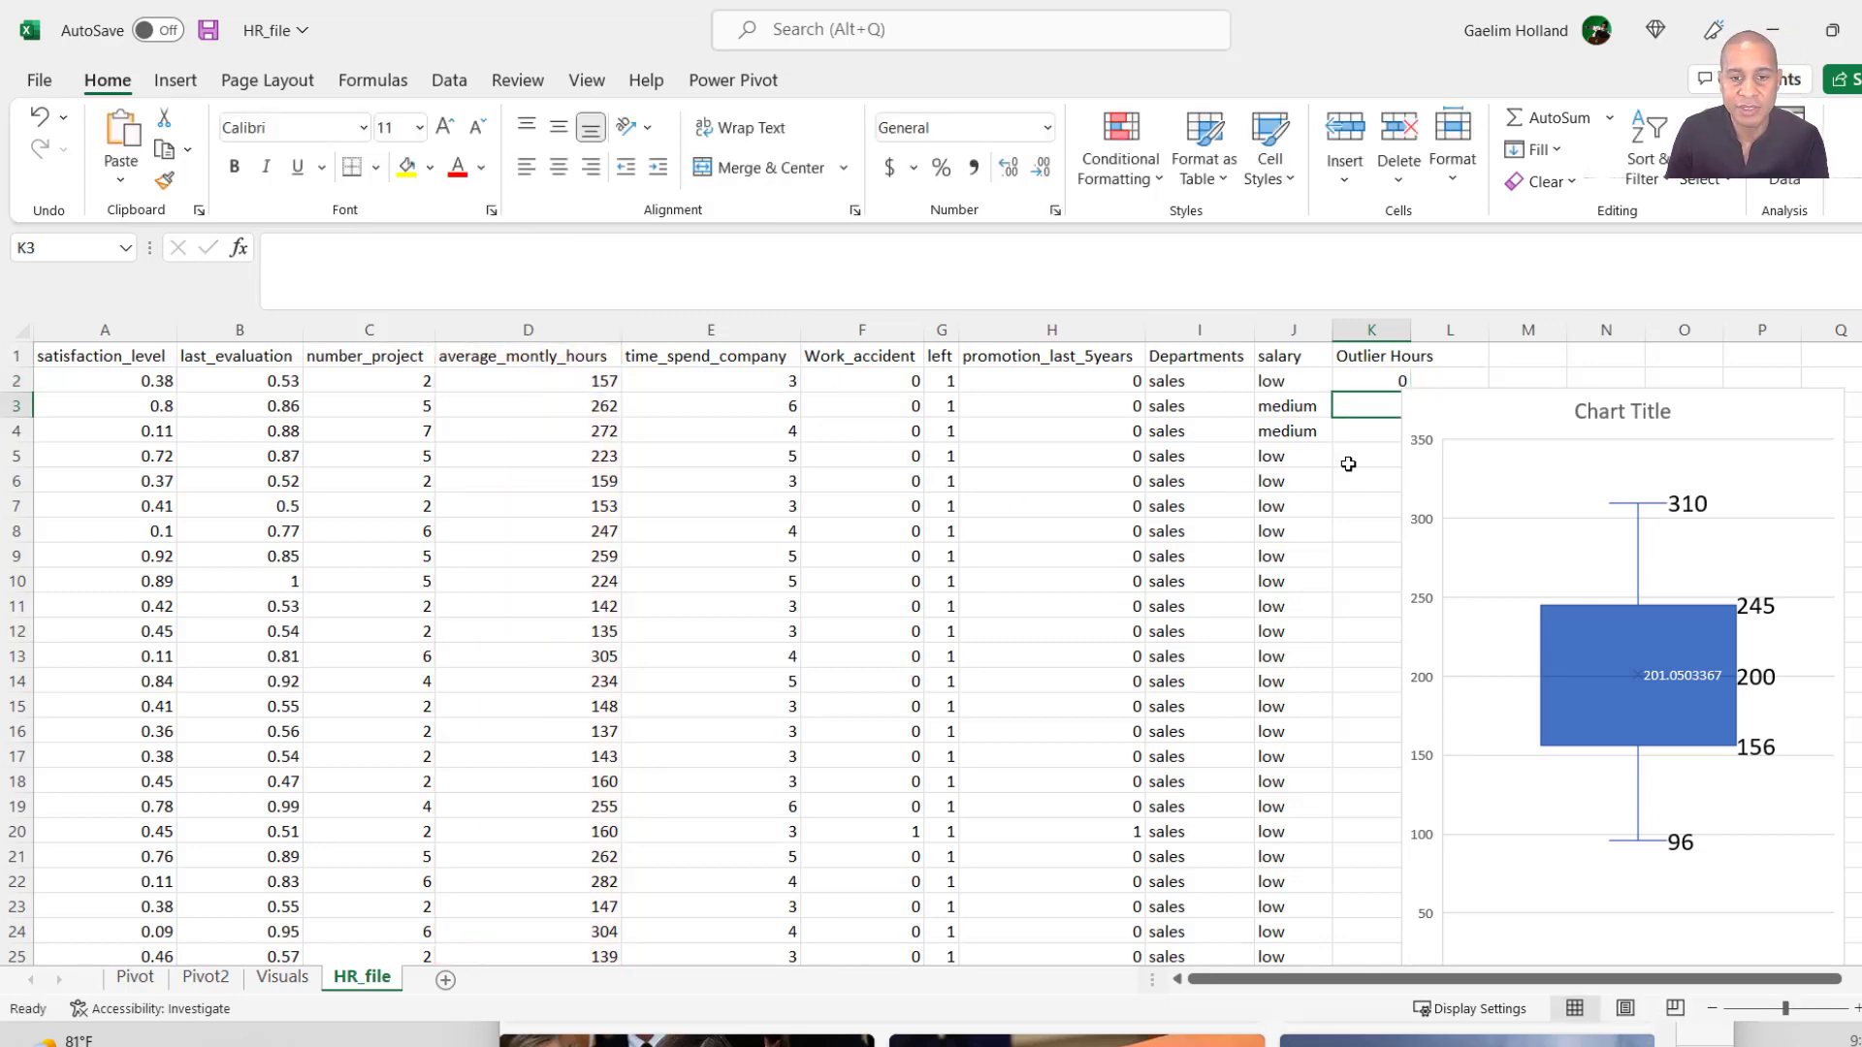
Move the box and whisker chart over to column M and fill the K2 formula down the whole Outlier Hours column.
left_click_drag(1485, 456, 1597, 462)
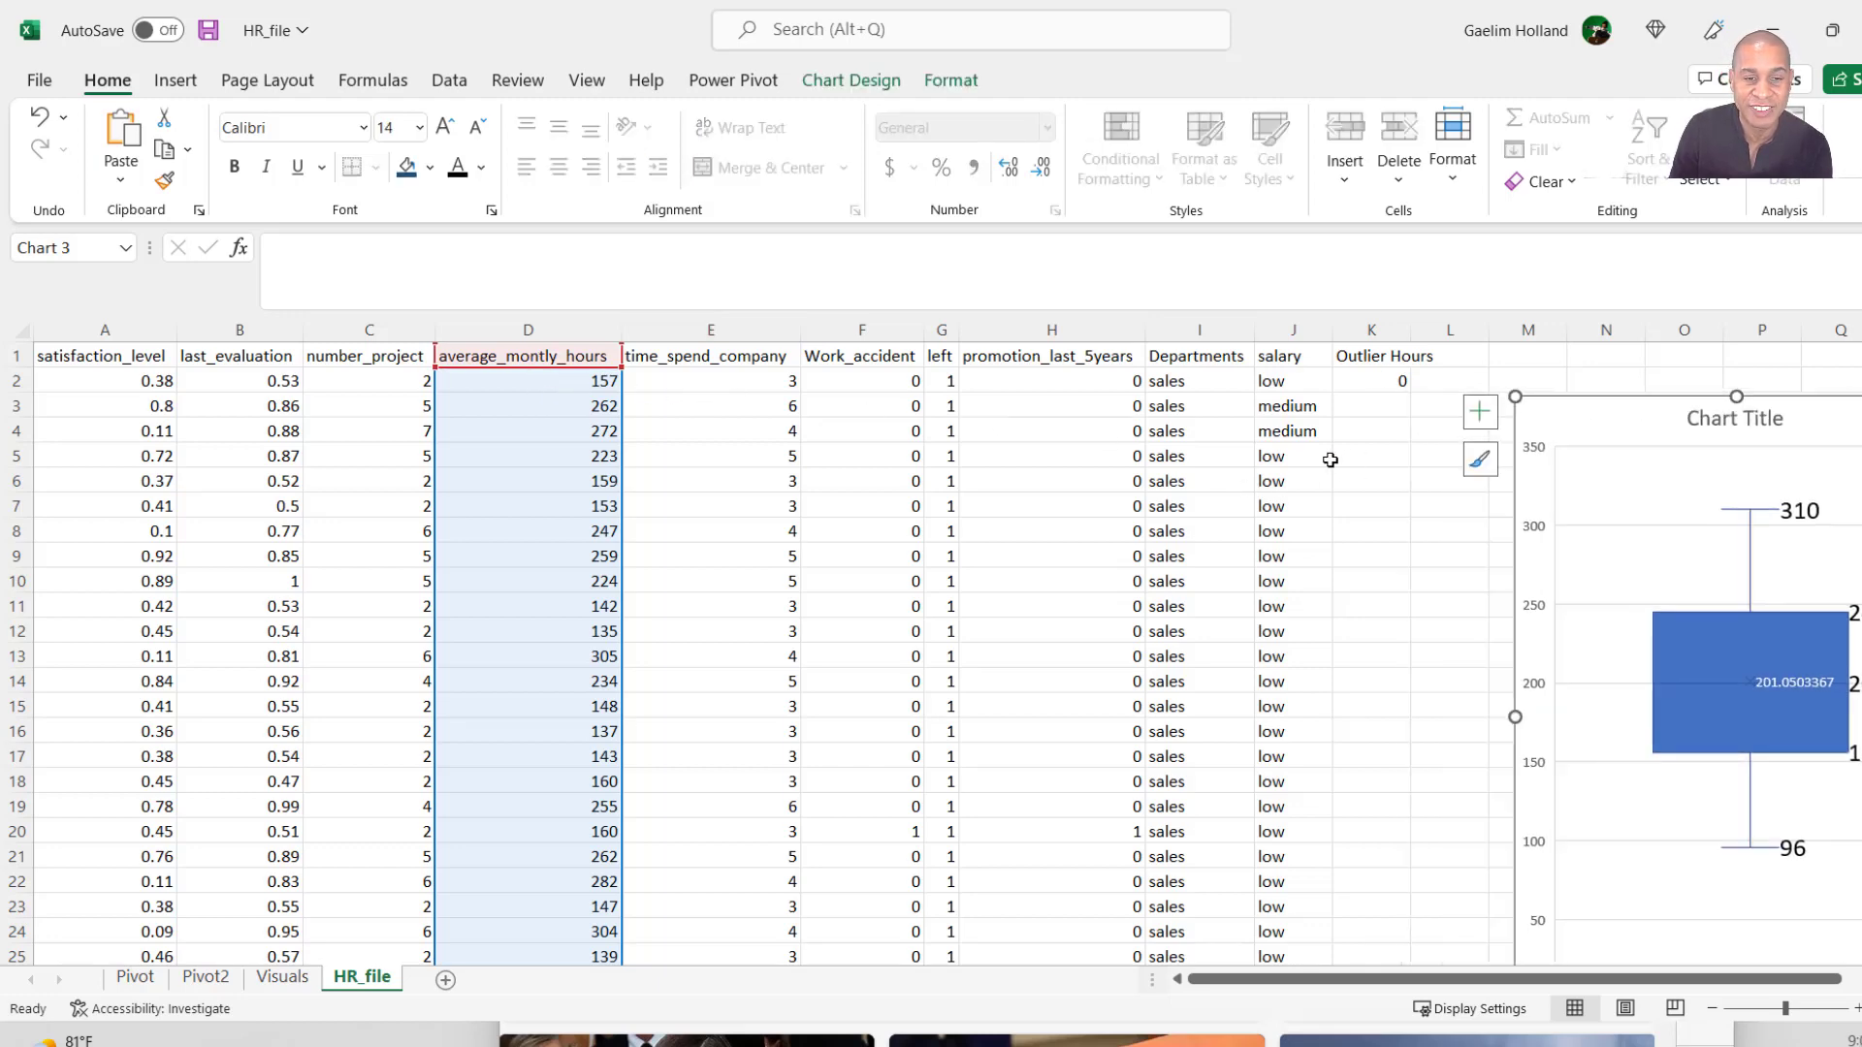
left_click(1334, 427)
left_click(1348, 377)
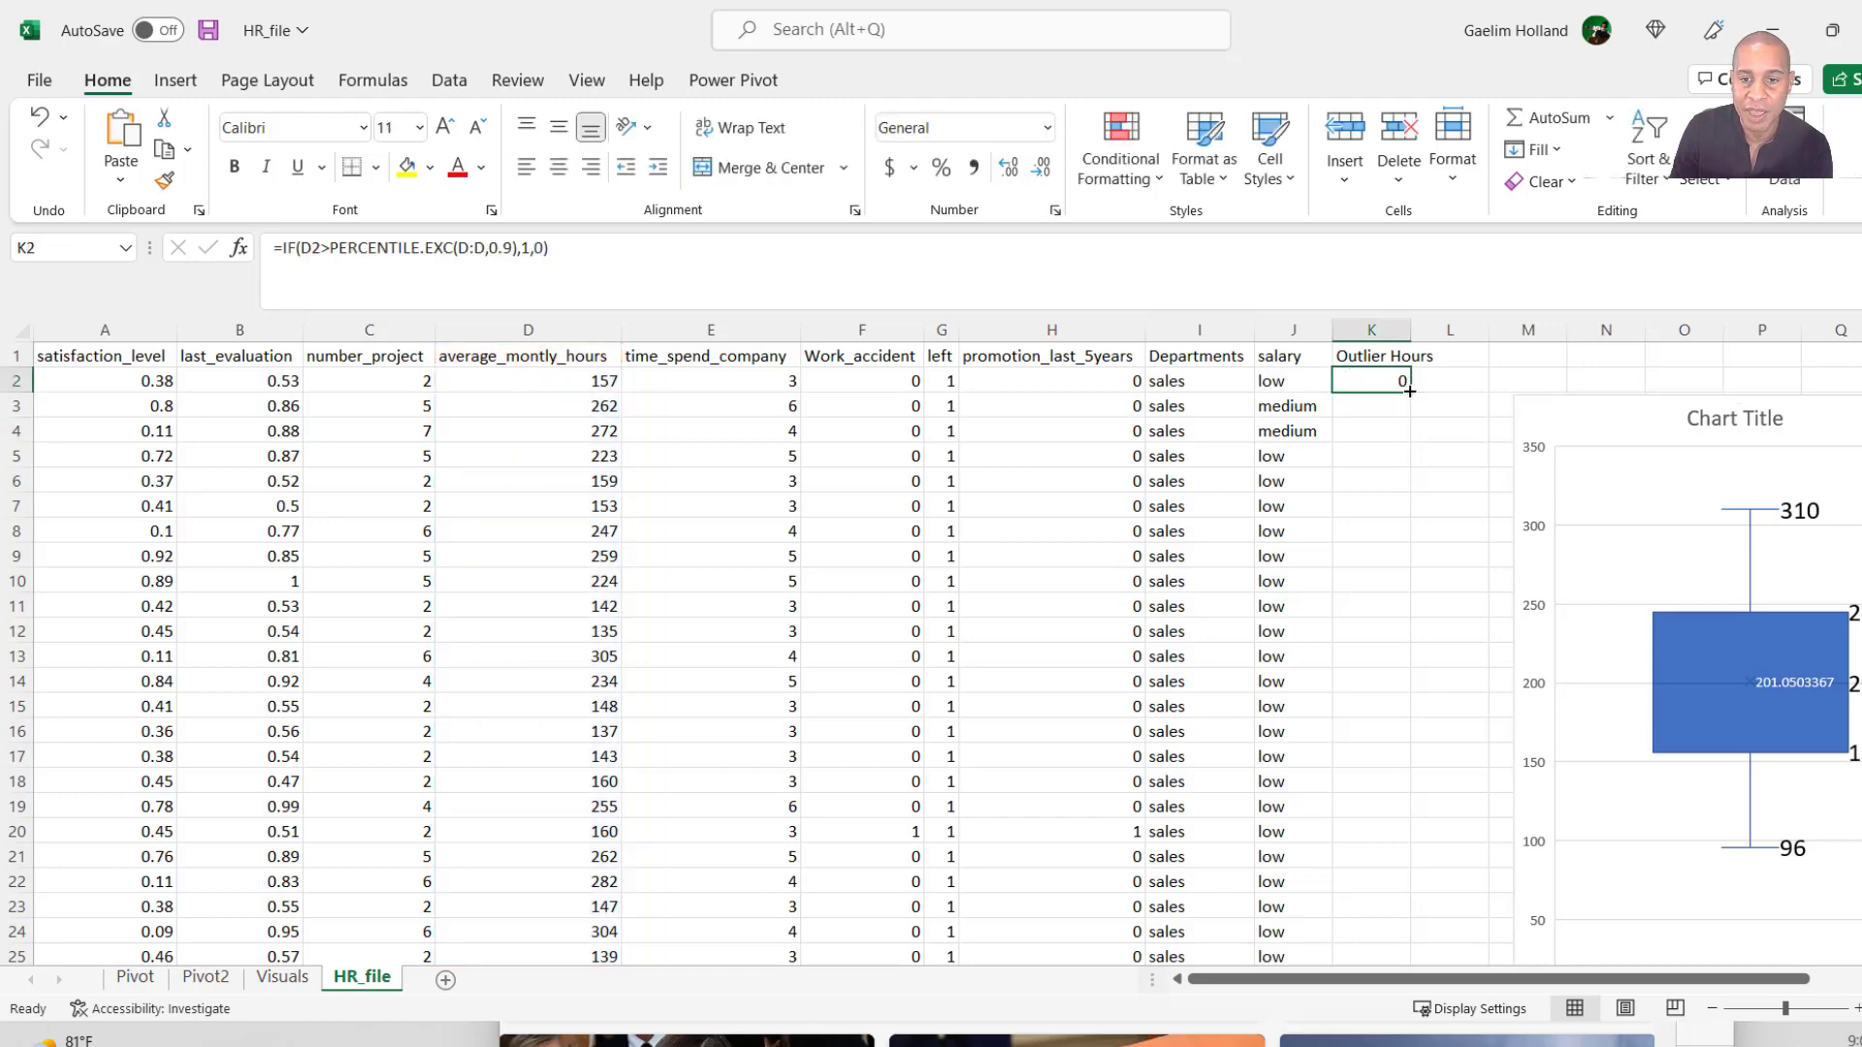
double_click(1410, 391)
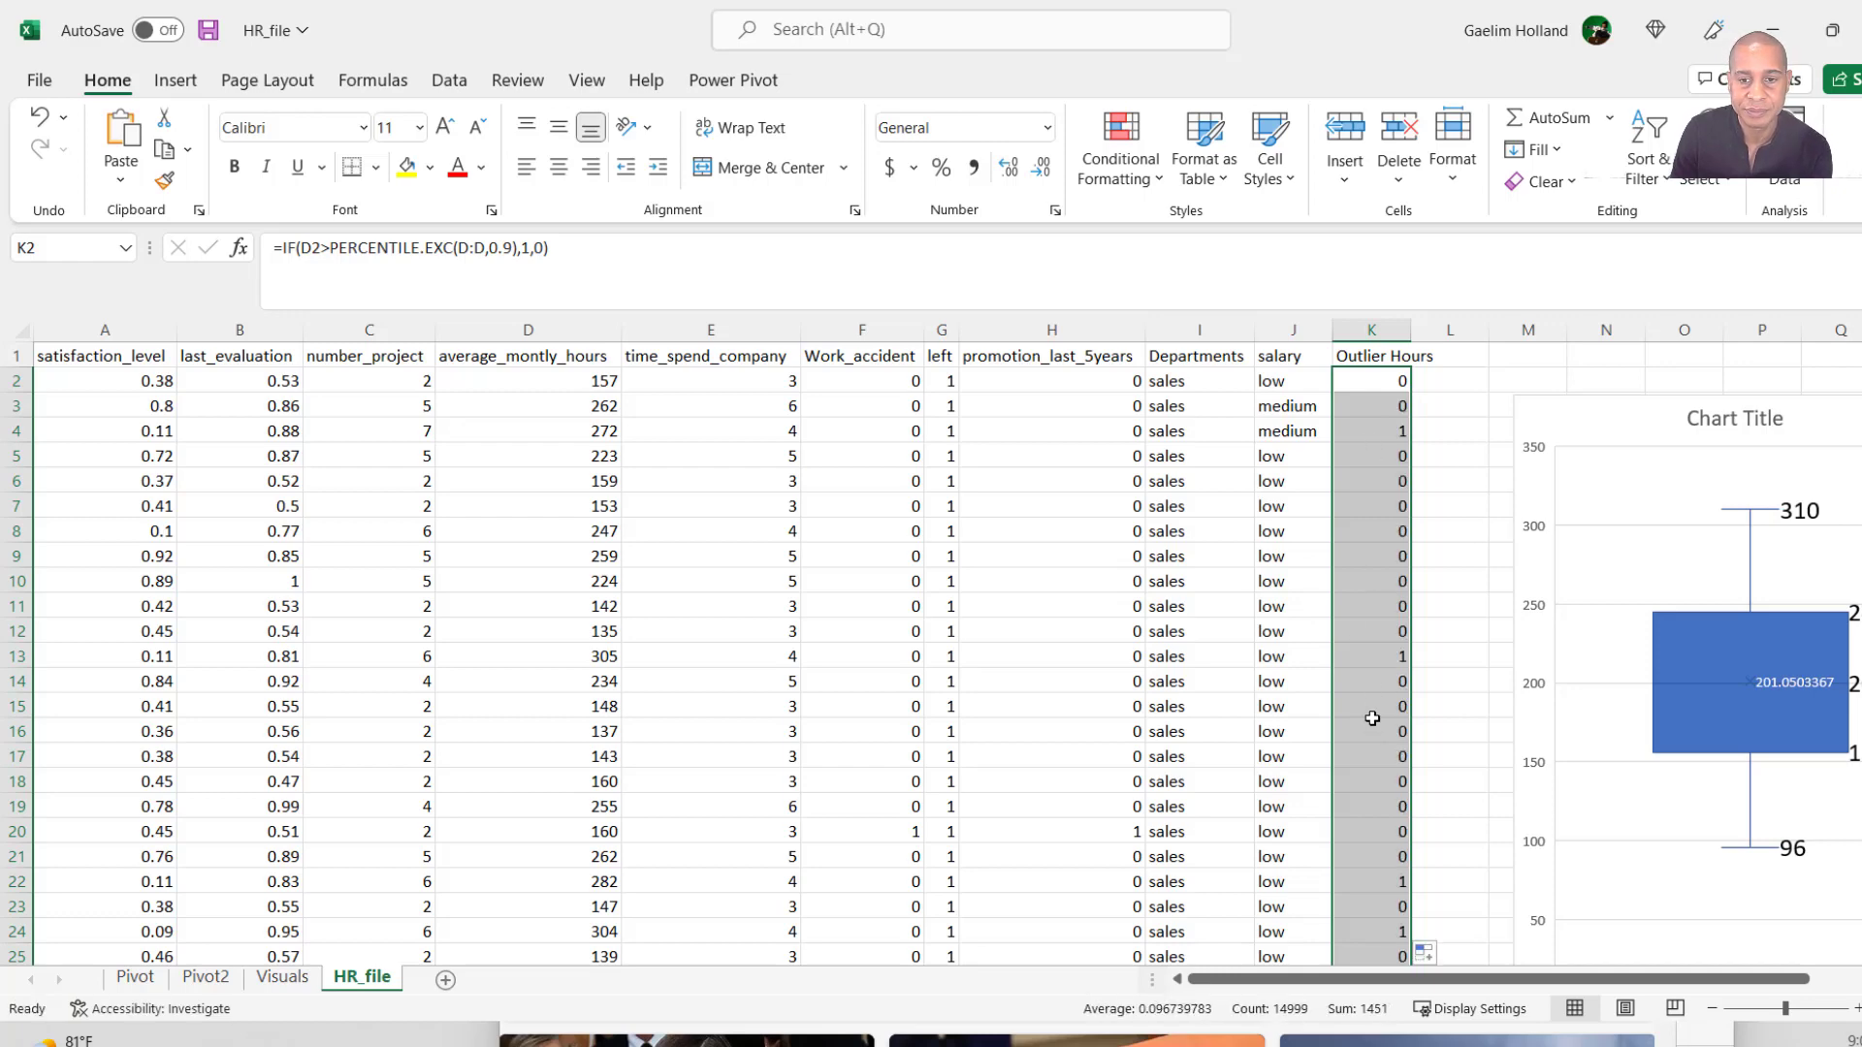
Check the rows flagged as outliers, such as rows 4 and 13, against their average_montly_hours values.
left_click(1395, 438)
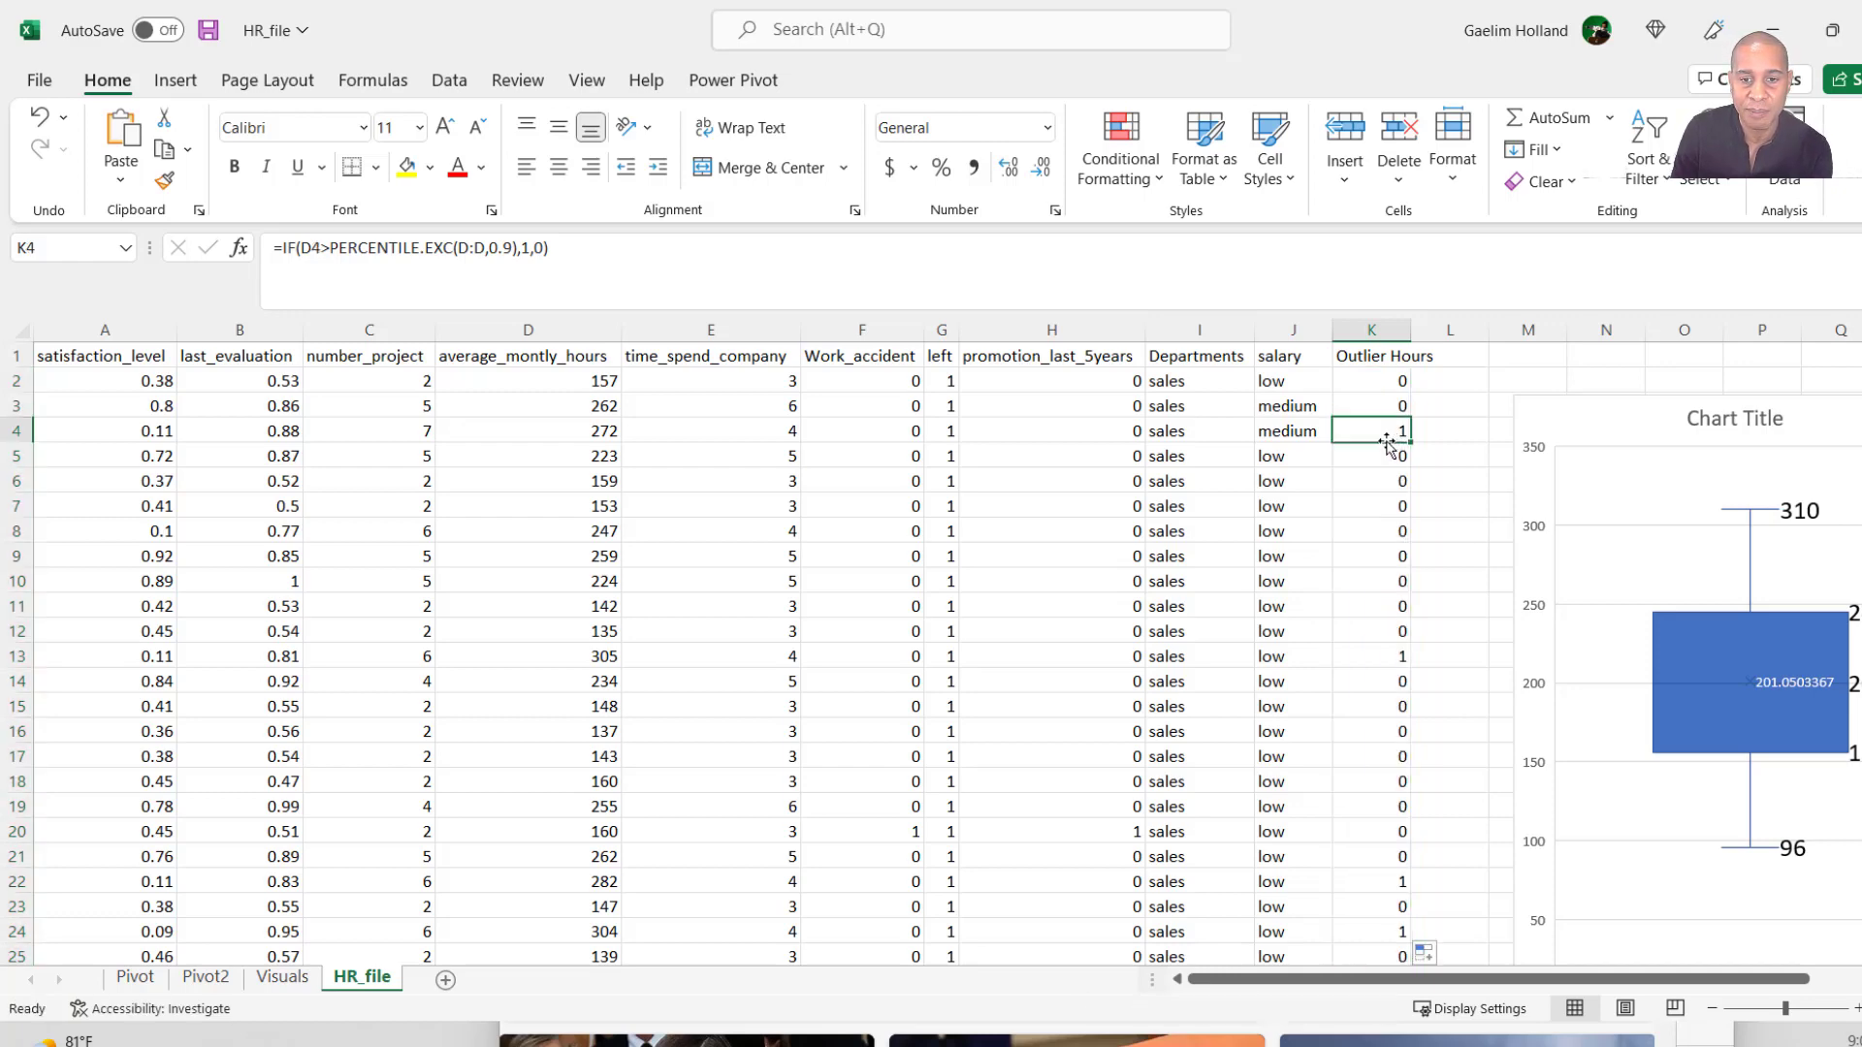
left_click(1221, 437)
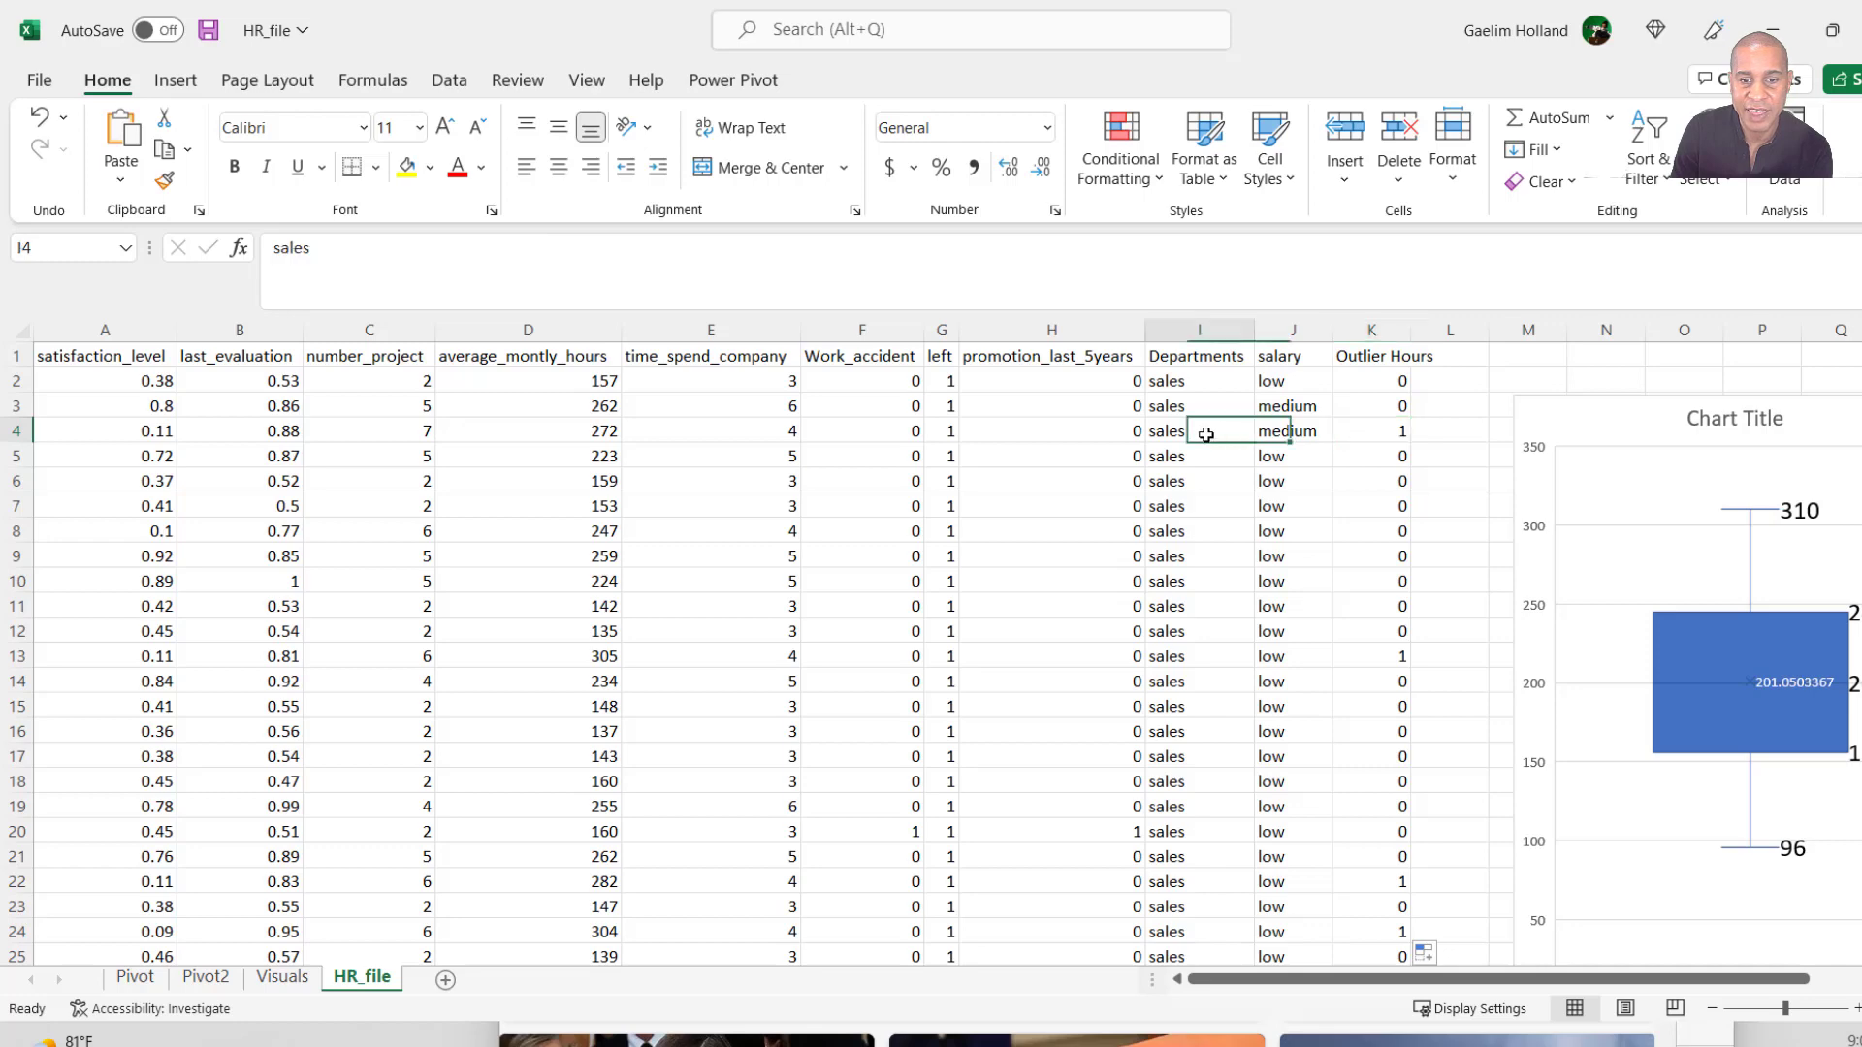
left_click(613, 443)
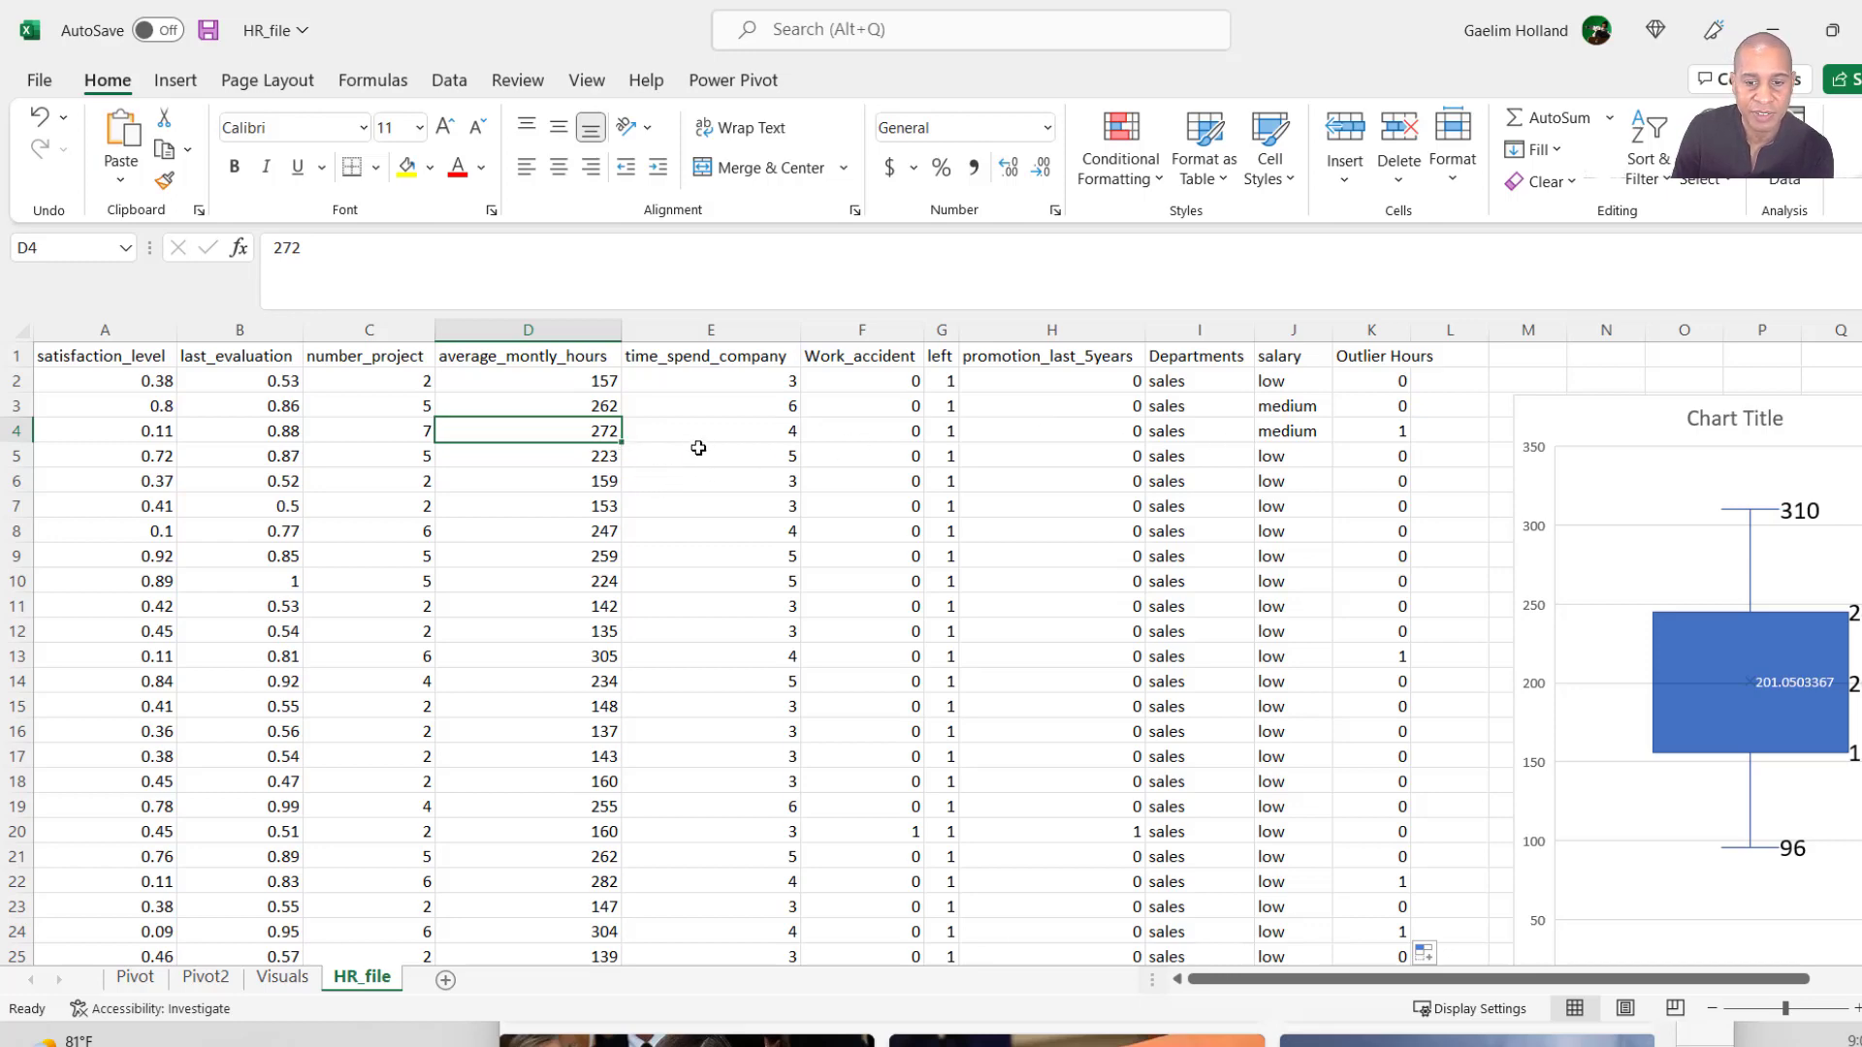
left_click(1344, 658)
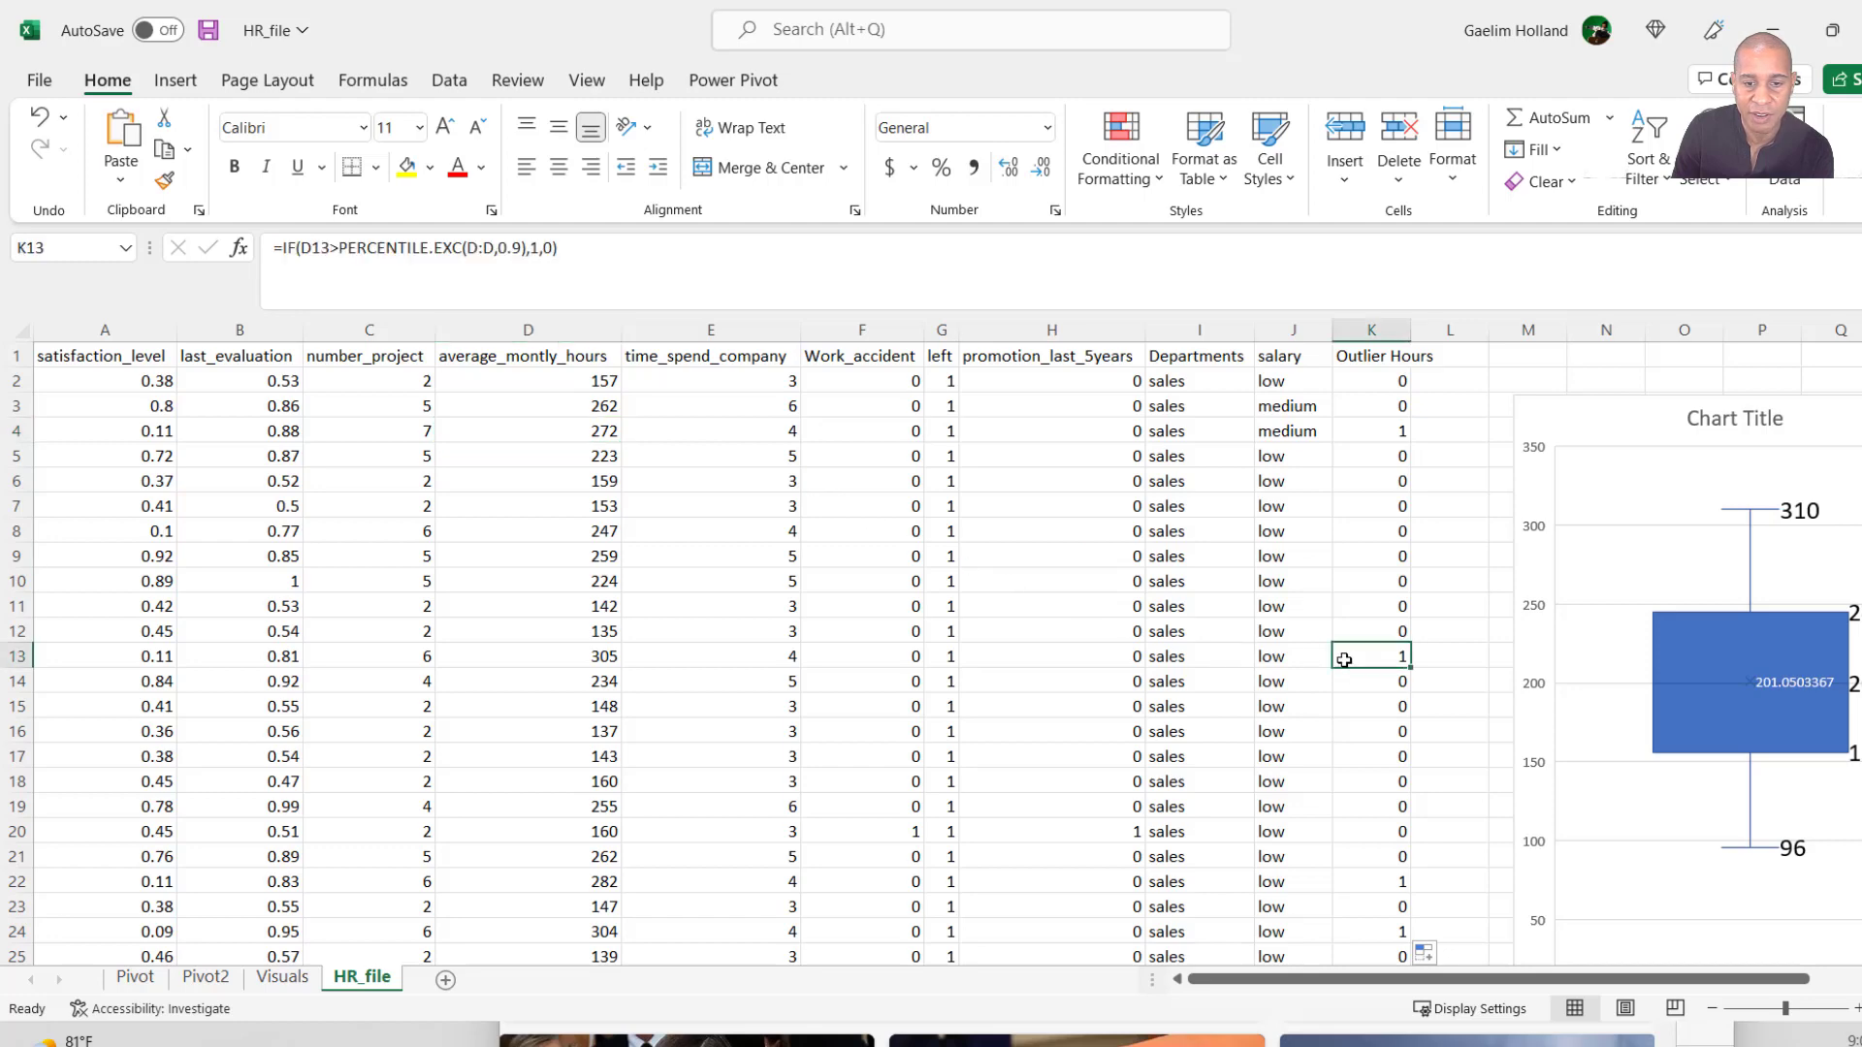
left_click(1137, 657)
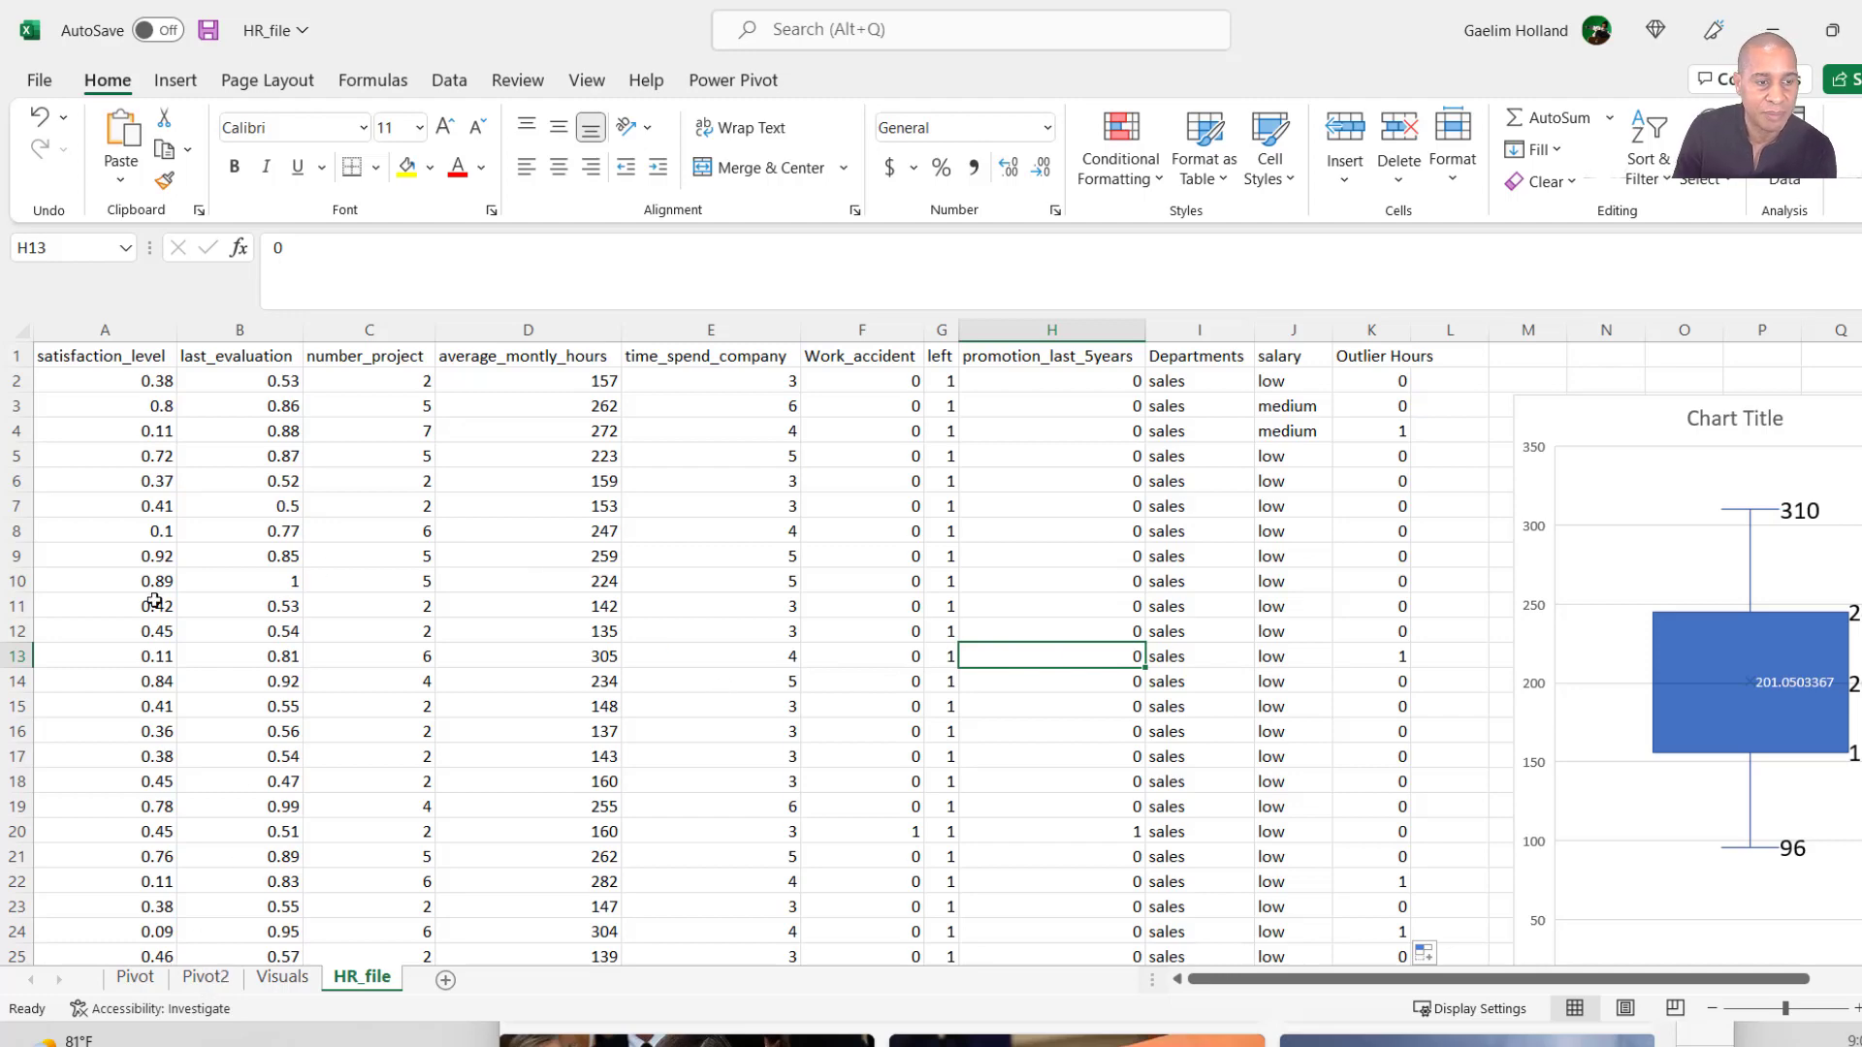
left_click(275, 690)
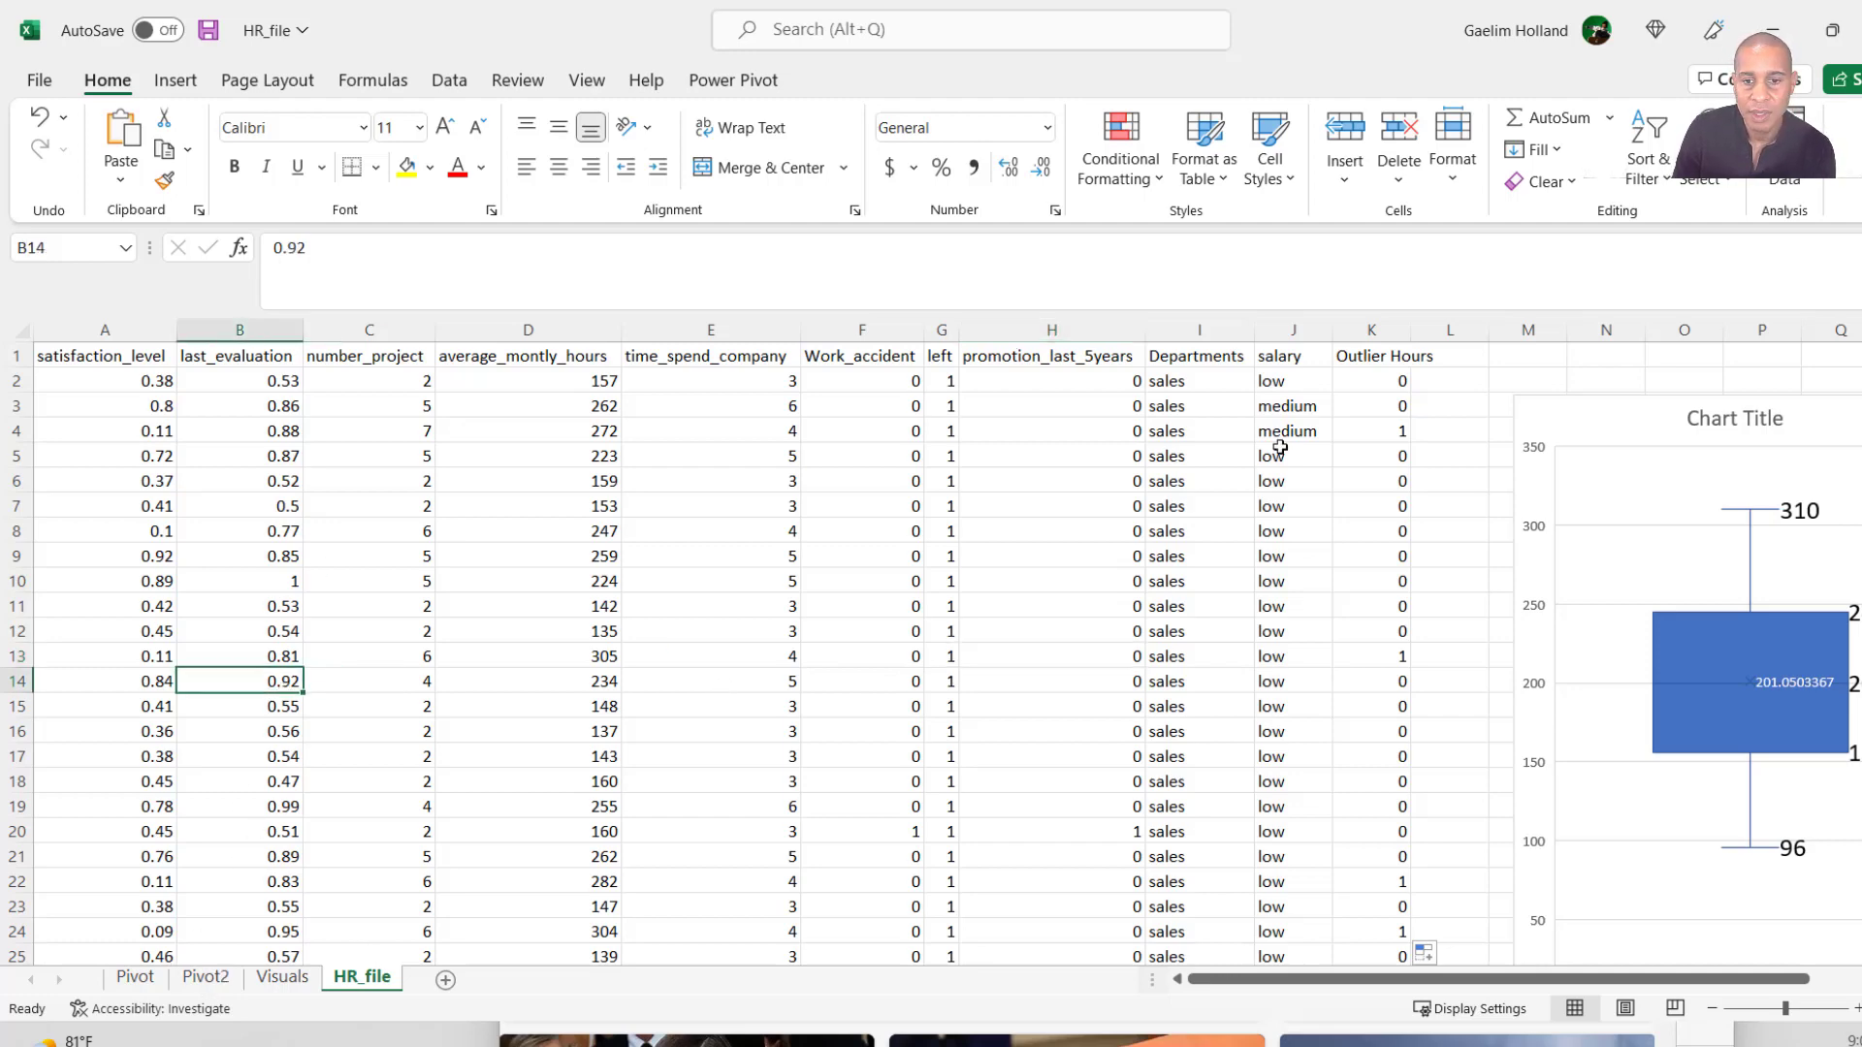
Create a PivotTable from the range HR_file!$A$1:$K$15000 on a new worksheet.
left_click(378, 509)
left_click(178, 80)
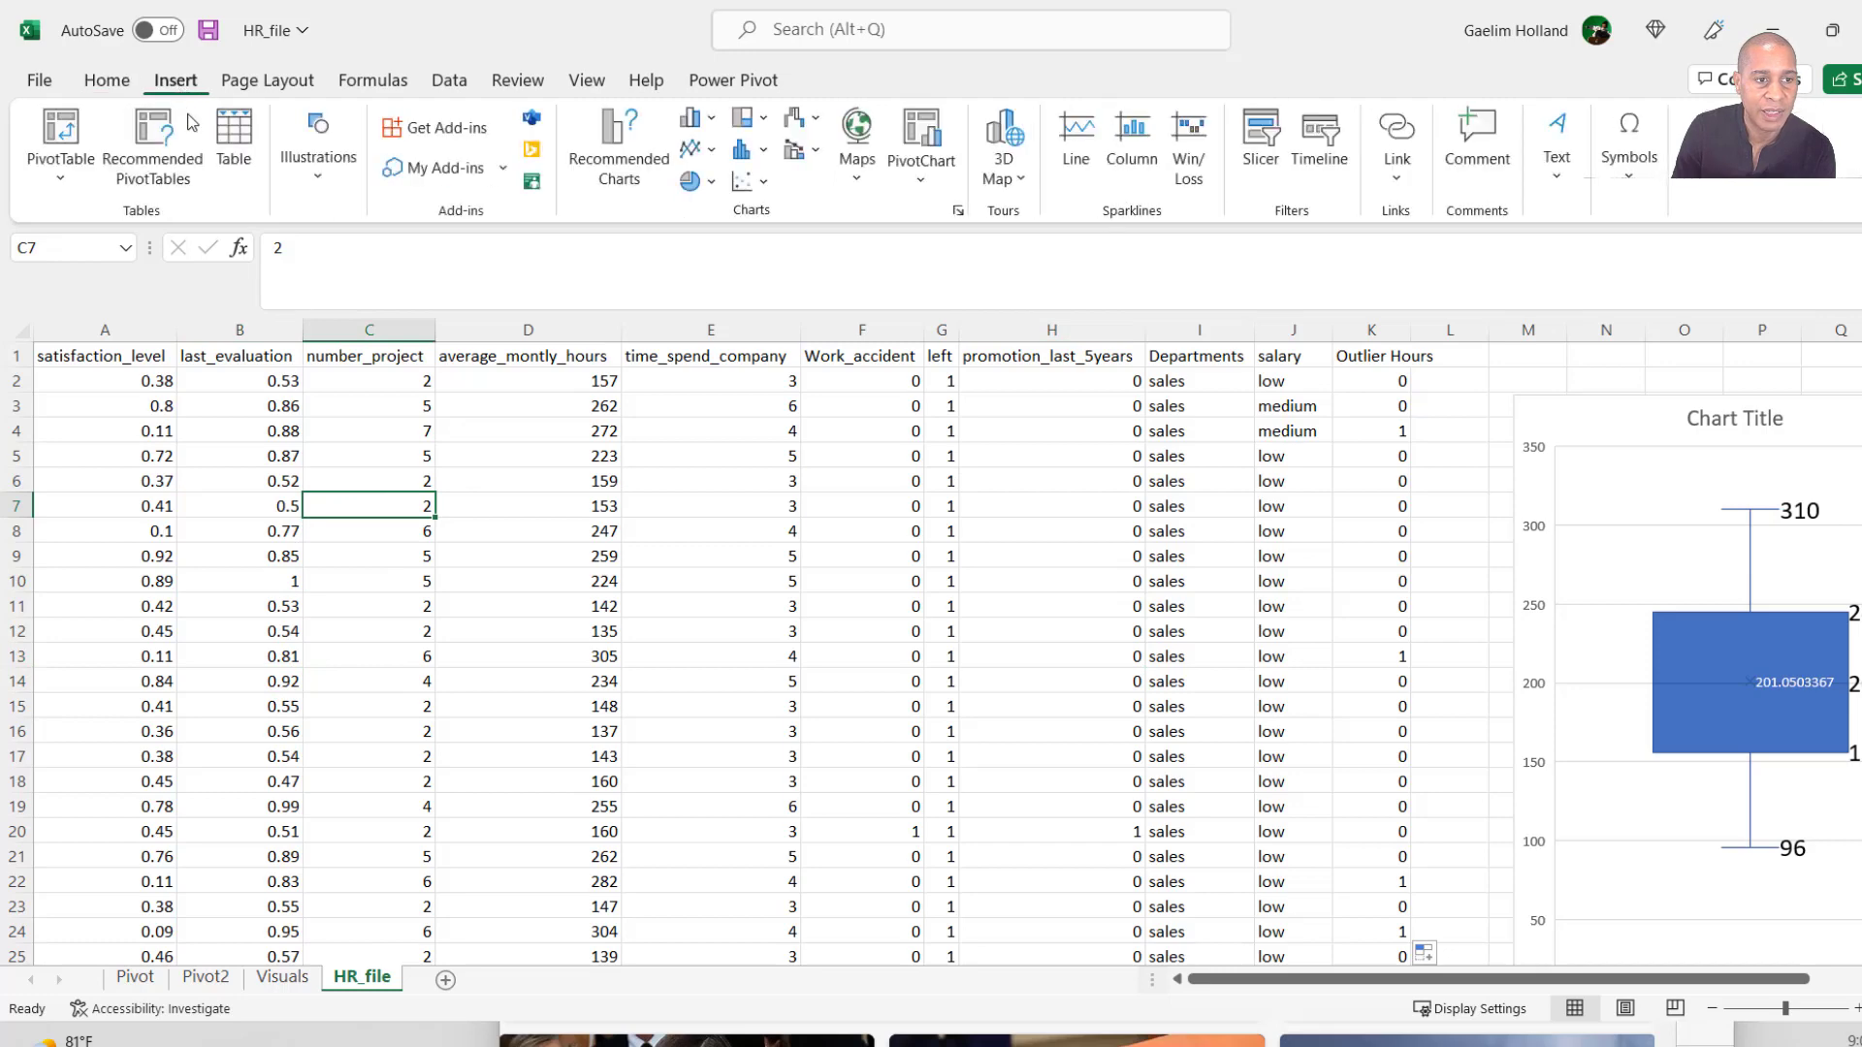
left_click(89, 165)
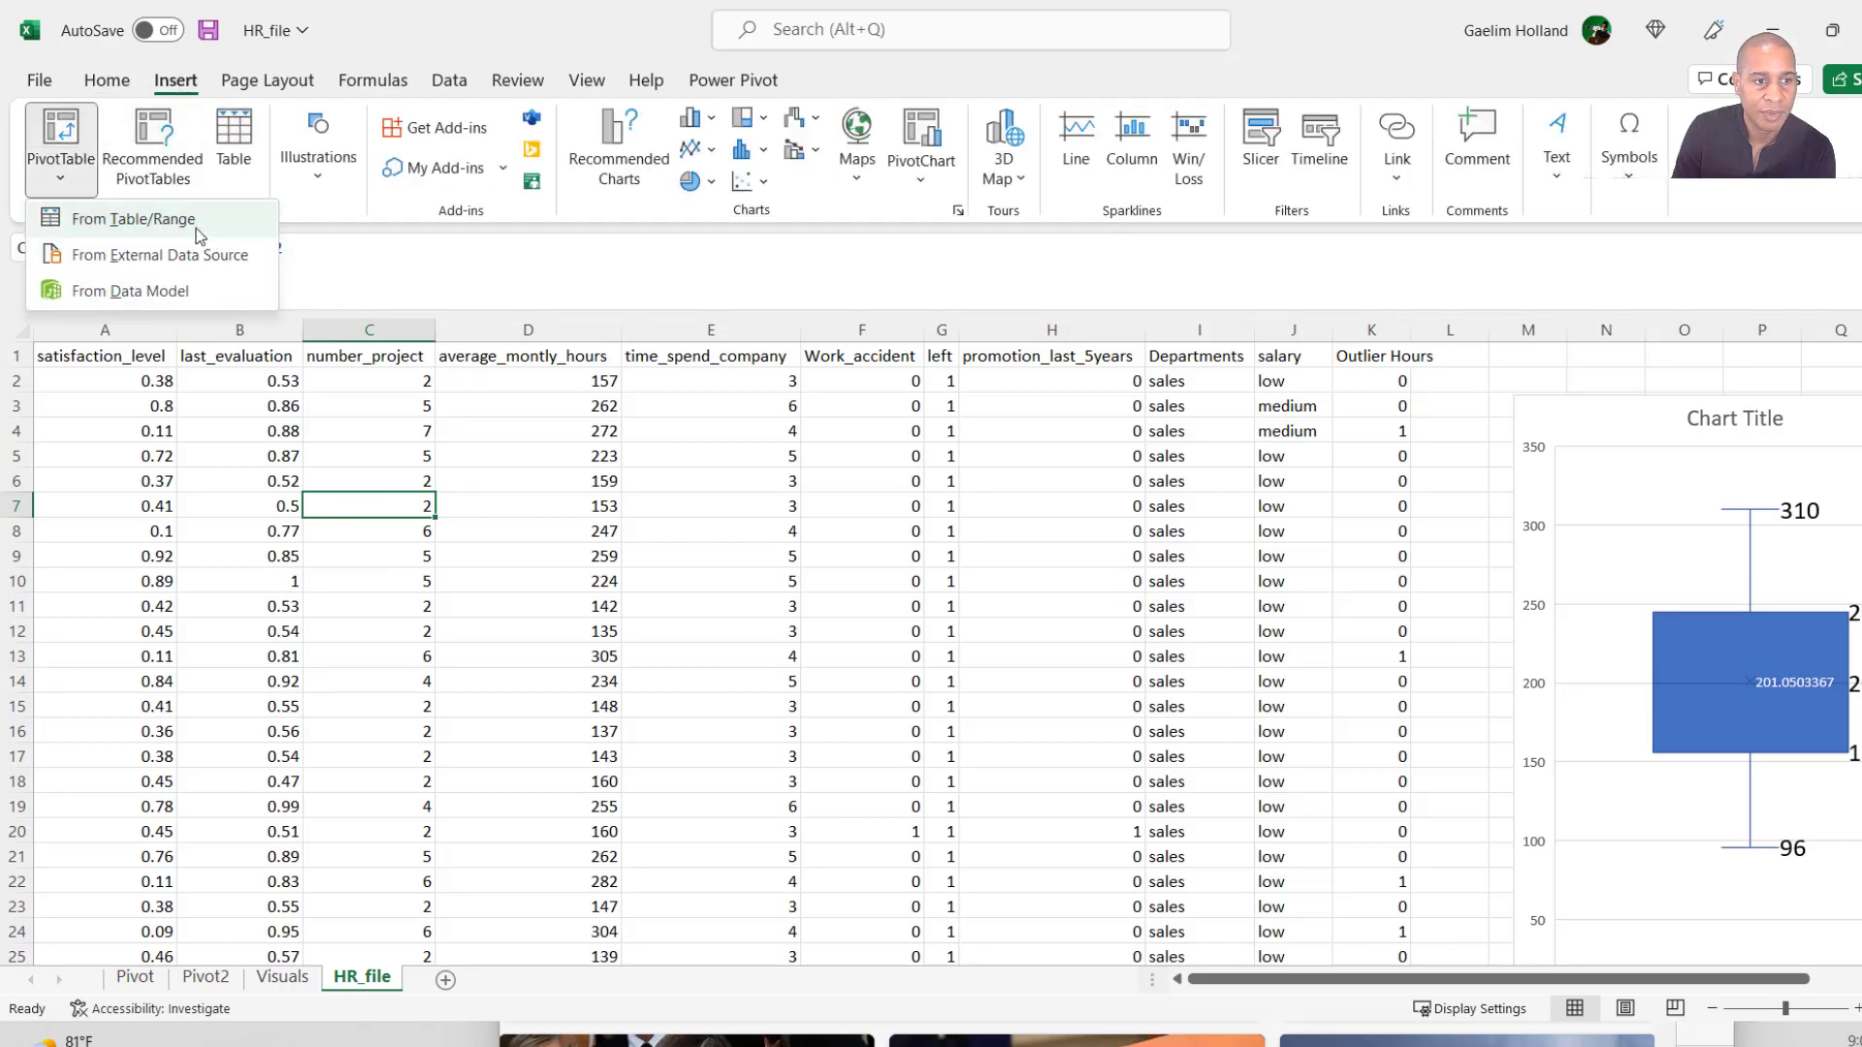
left_click(136, 219)
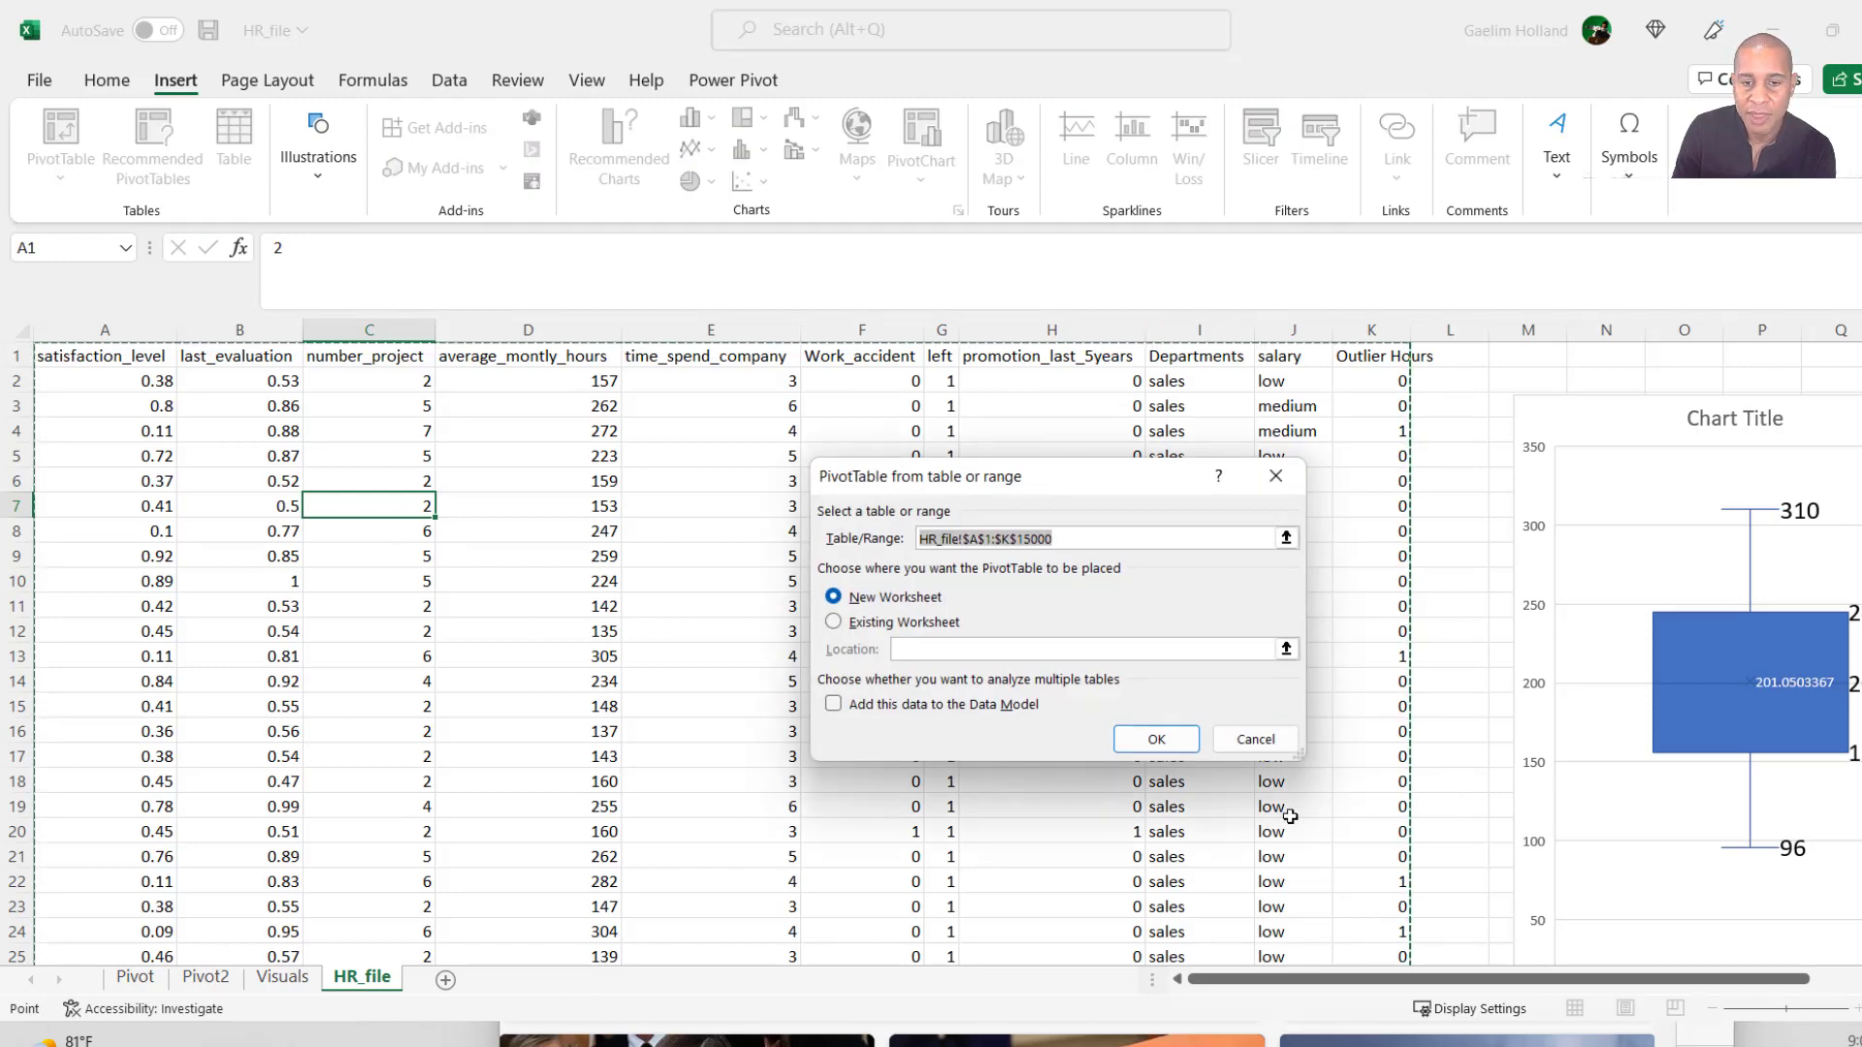
left_click(1131, 740)
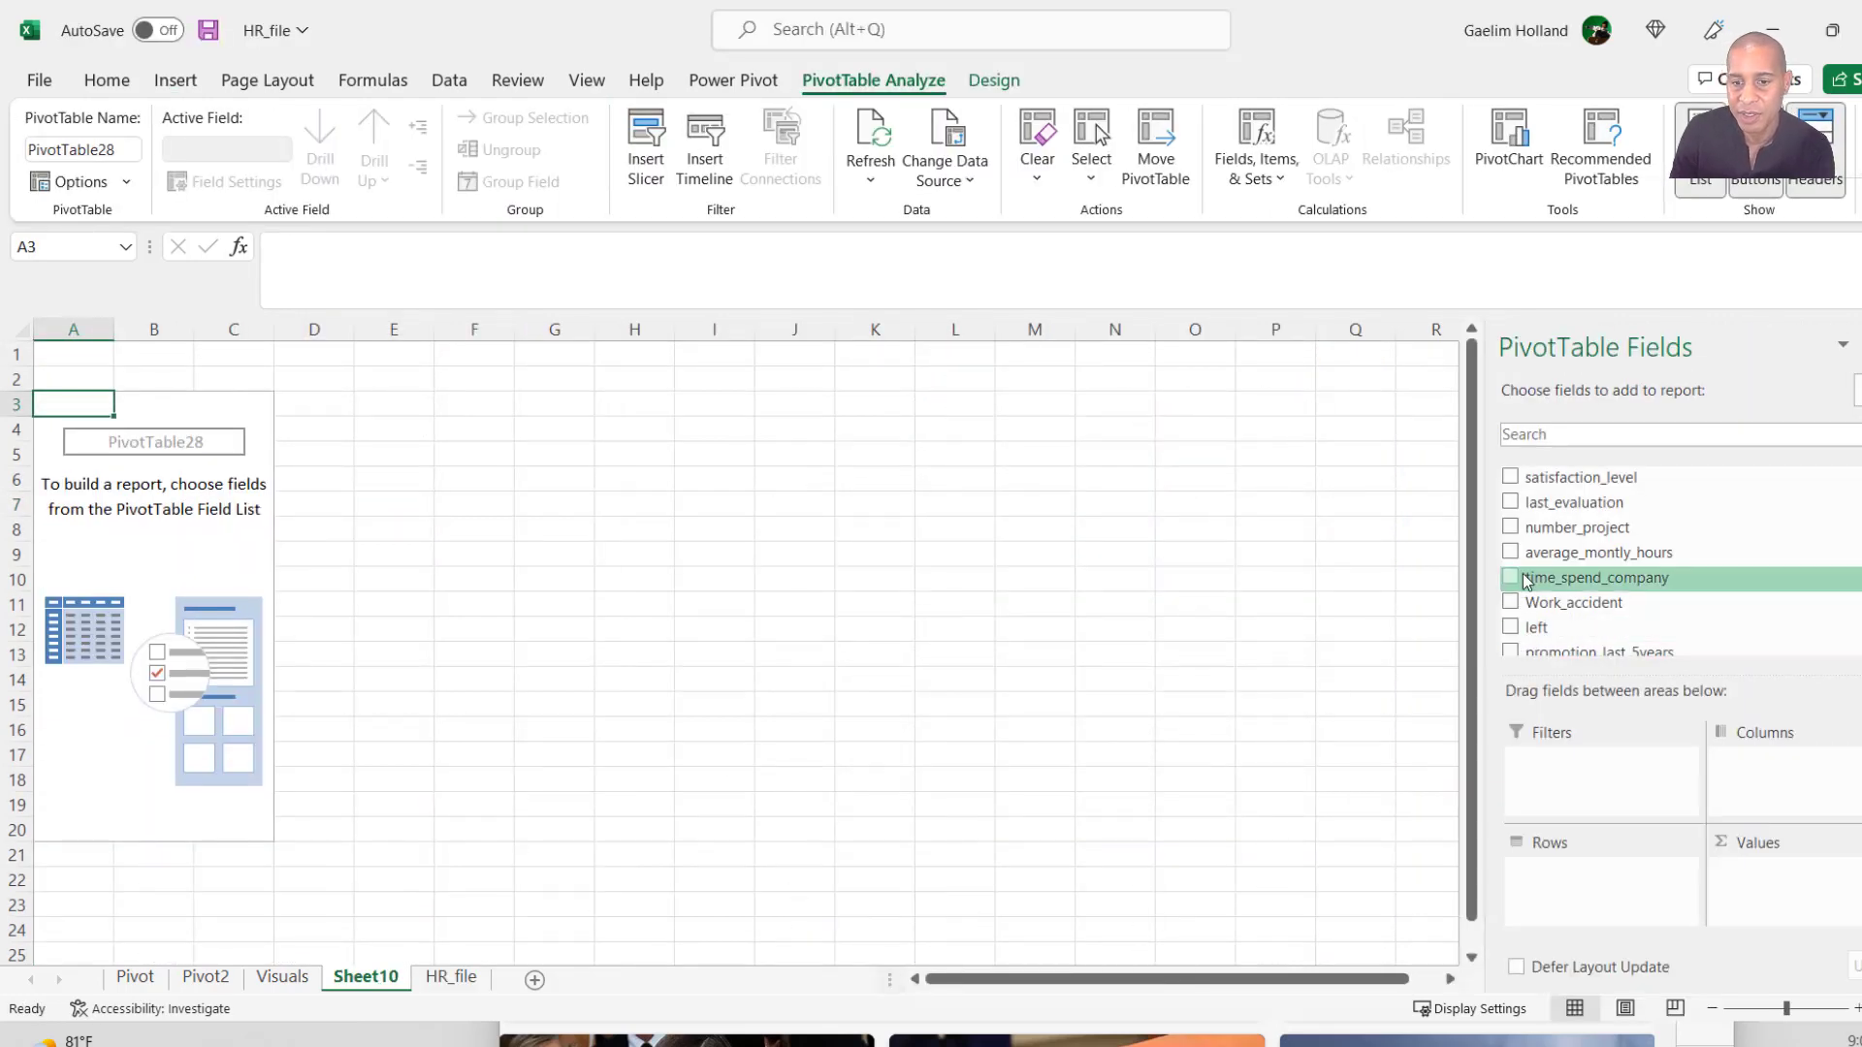
Put Departments in the pivot table's rows, and add Sum of Outlier Hours and Count of Departments as values.
scroll(1556, 541, "down", 2)
scroll(1554, 539, "down", 2)
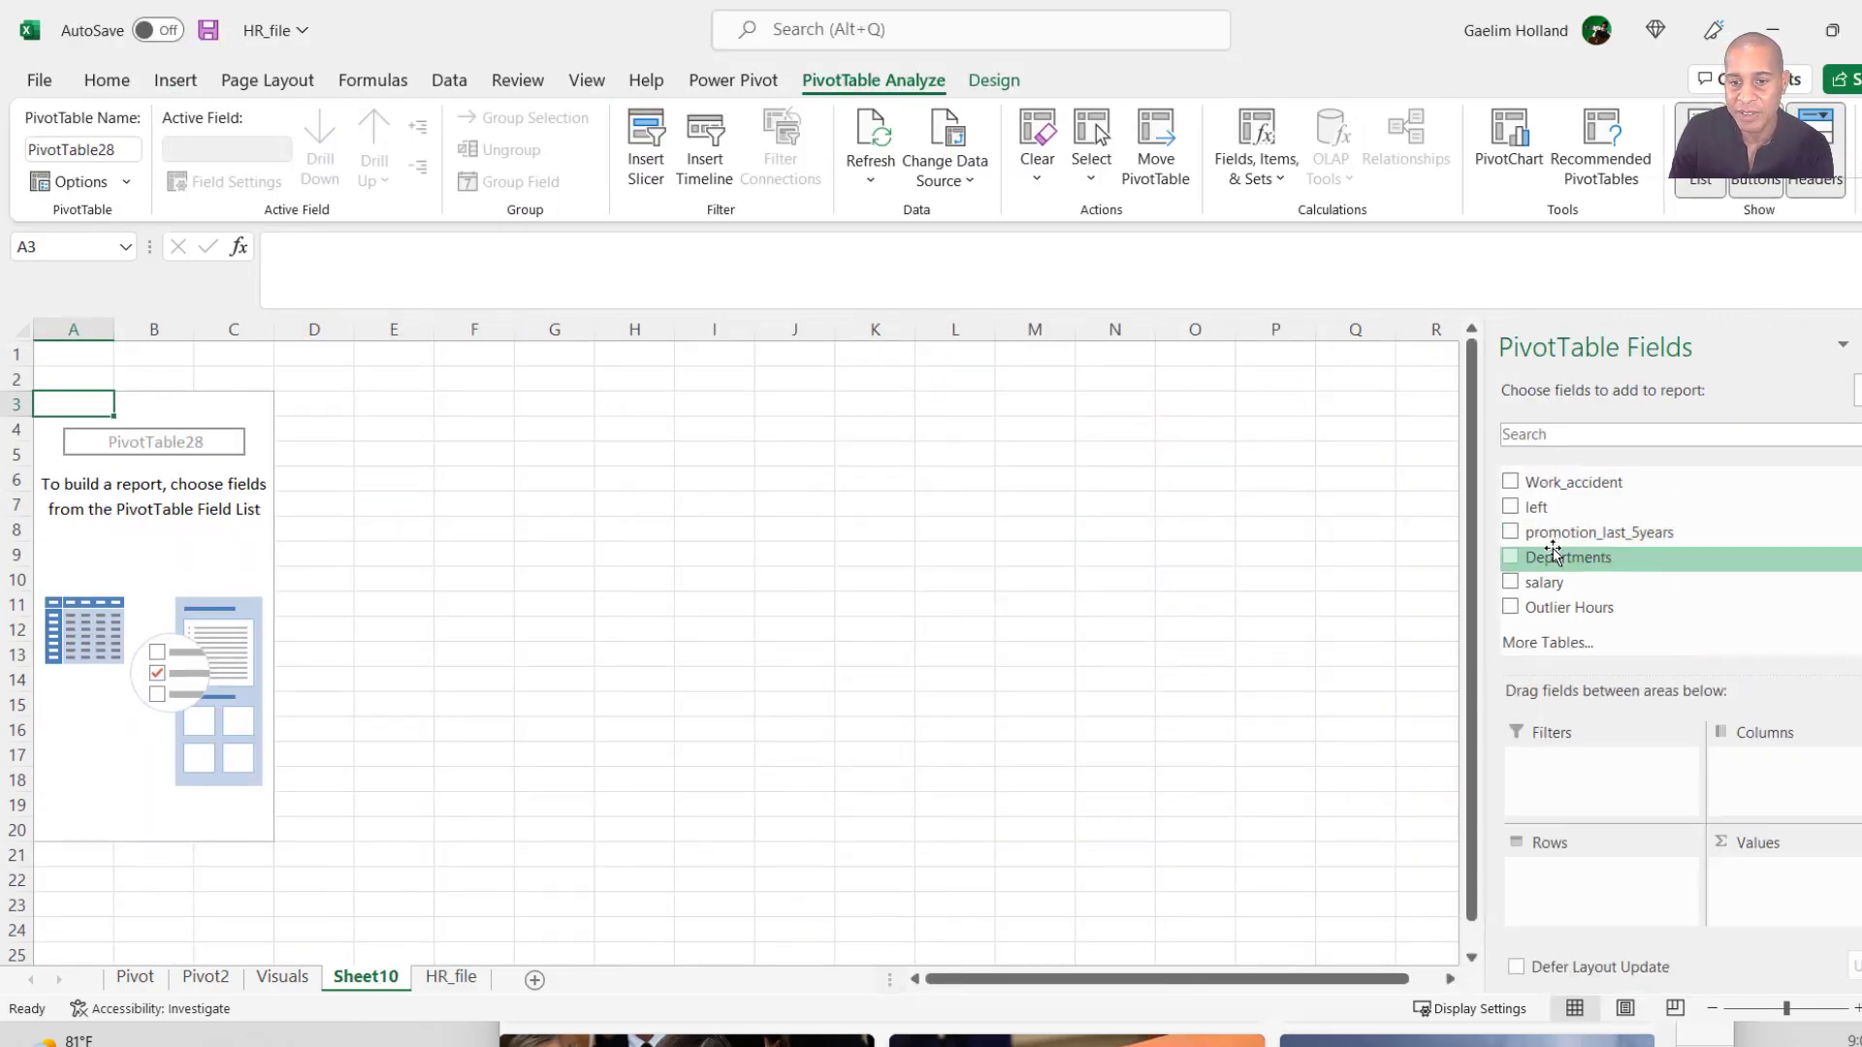
left_click(1513, 560)
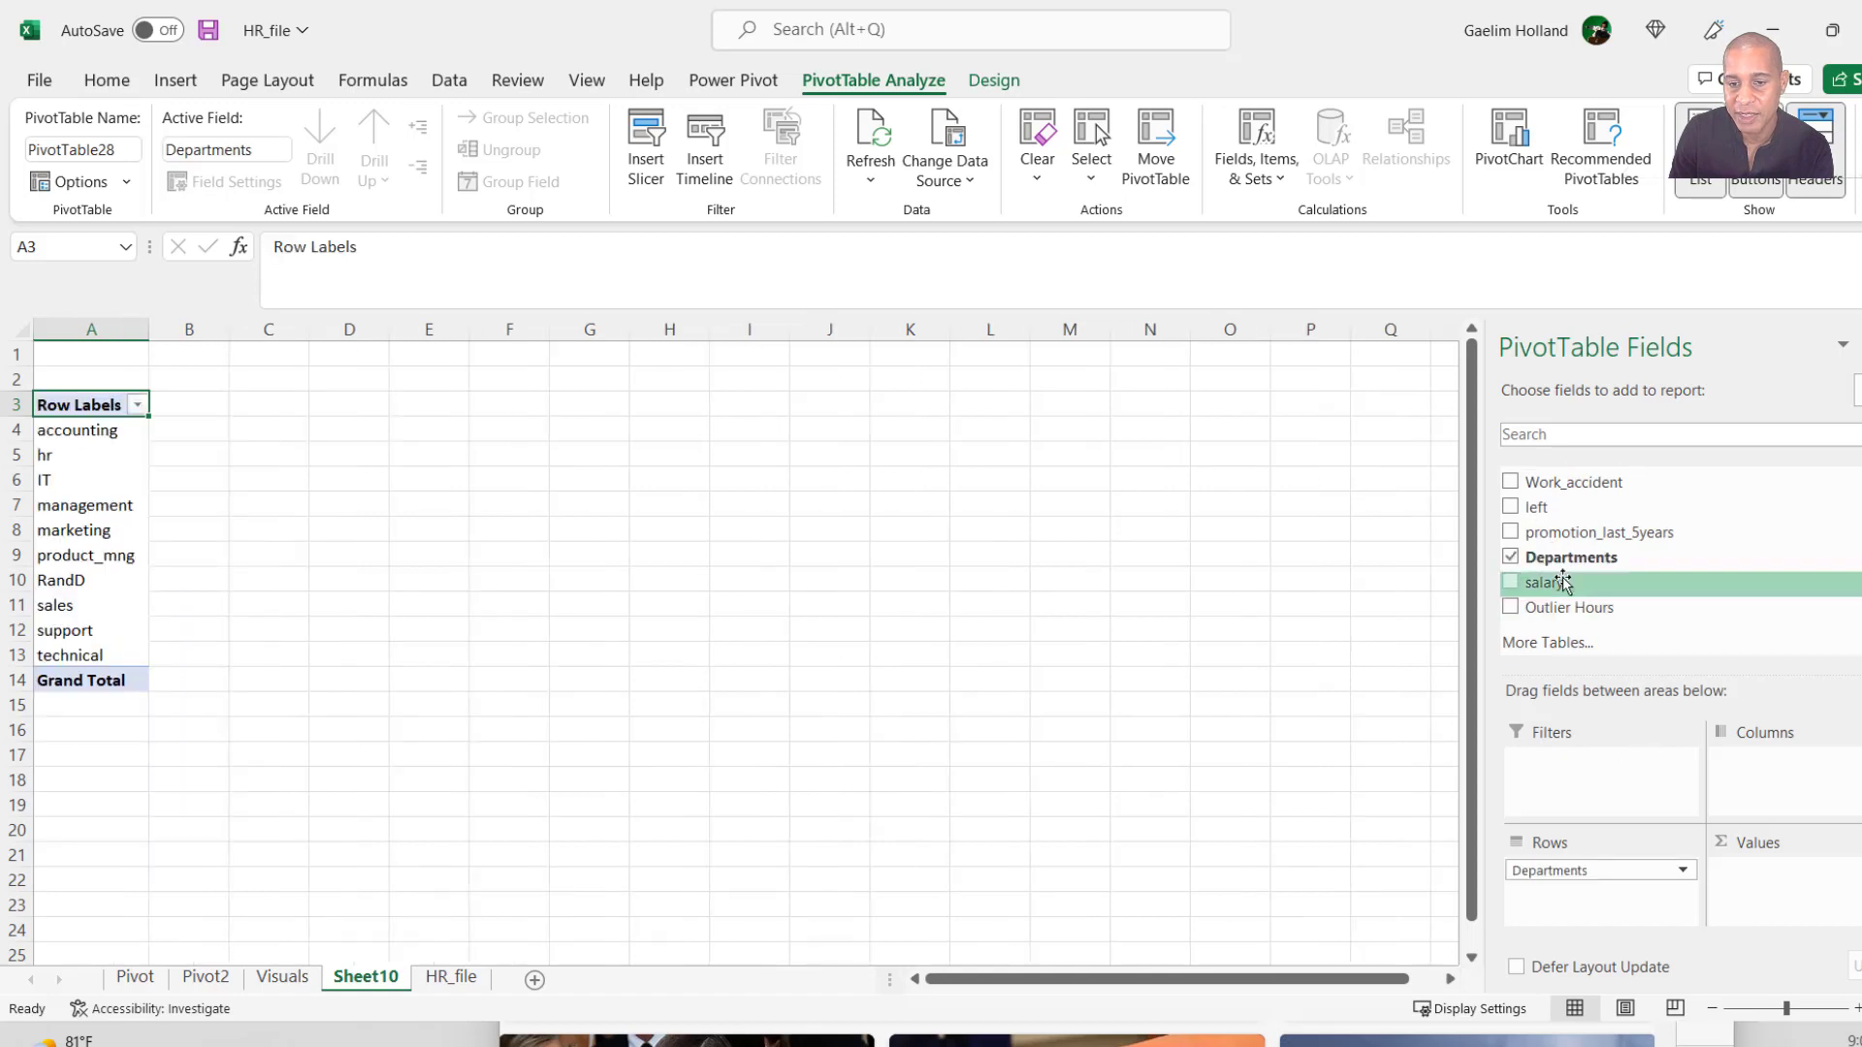
left_click_drag(1571, 607, 1778, 877)
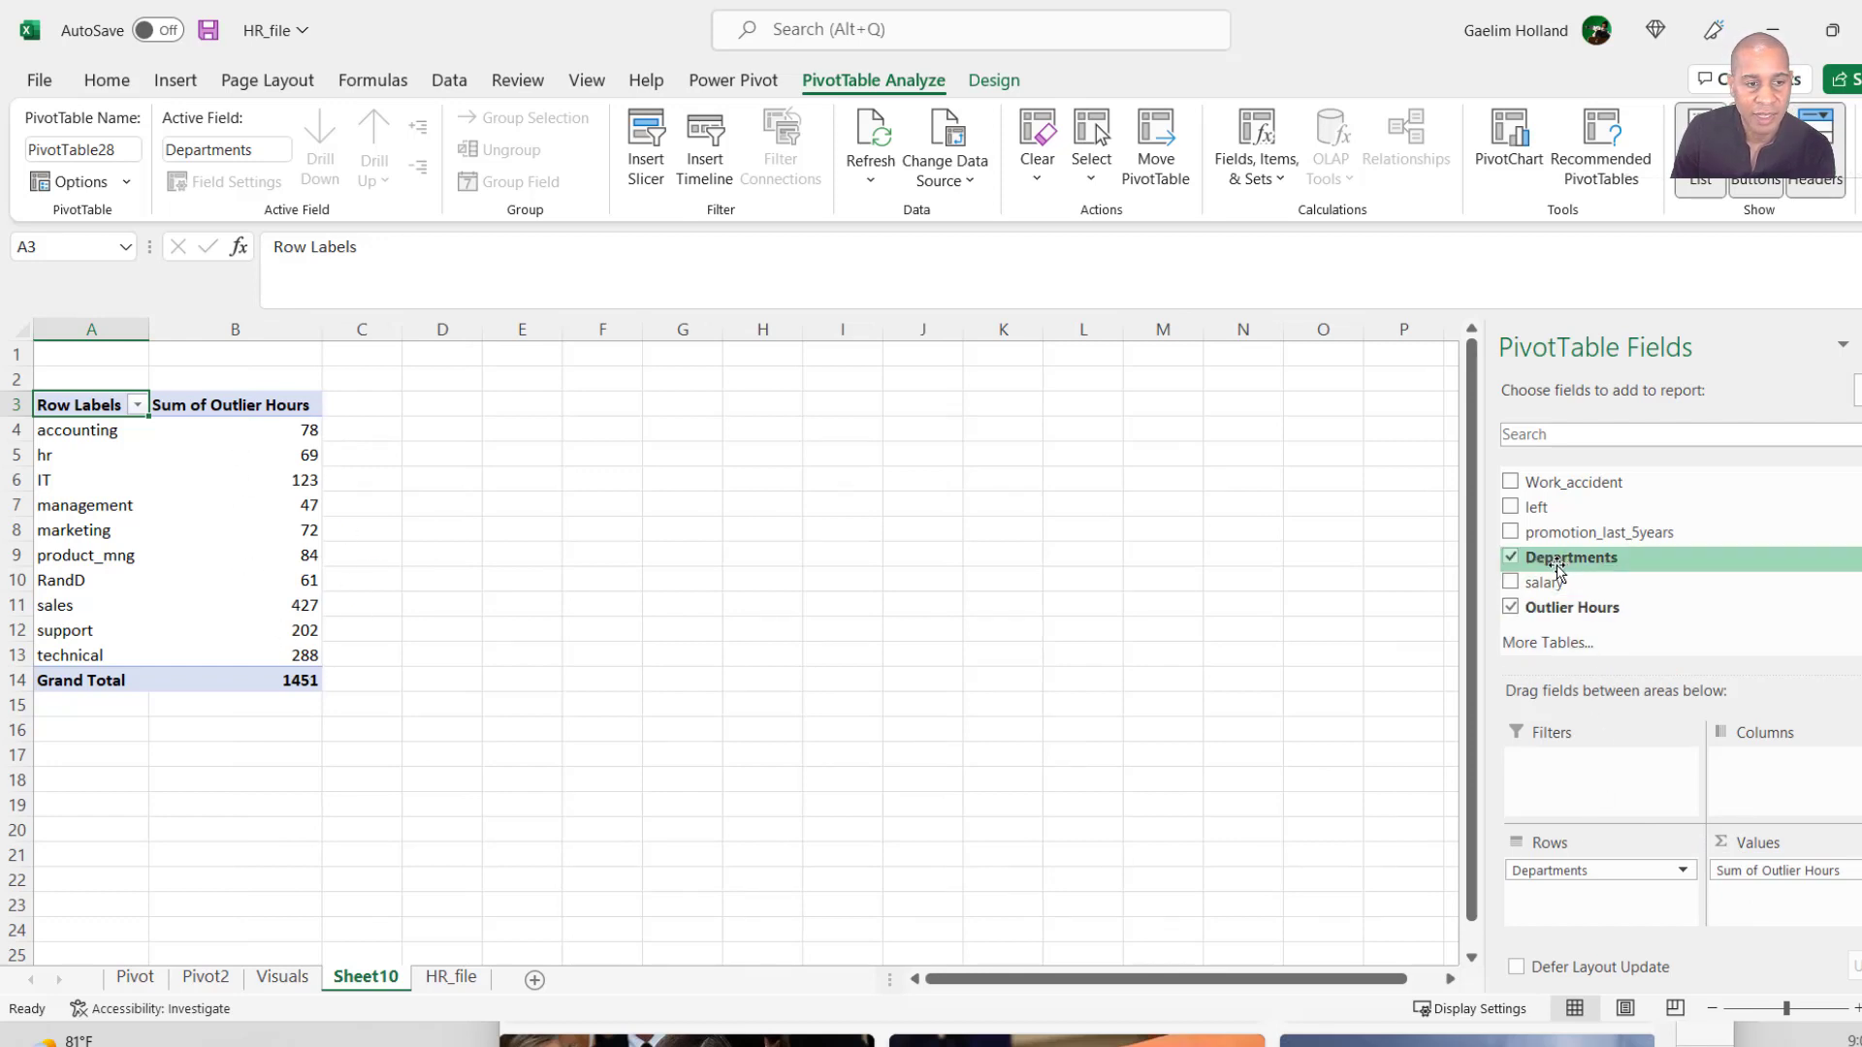
left_click_drag(1555, 571, 1755, 890)
left_click(313, 427)
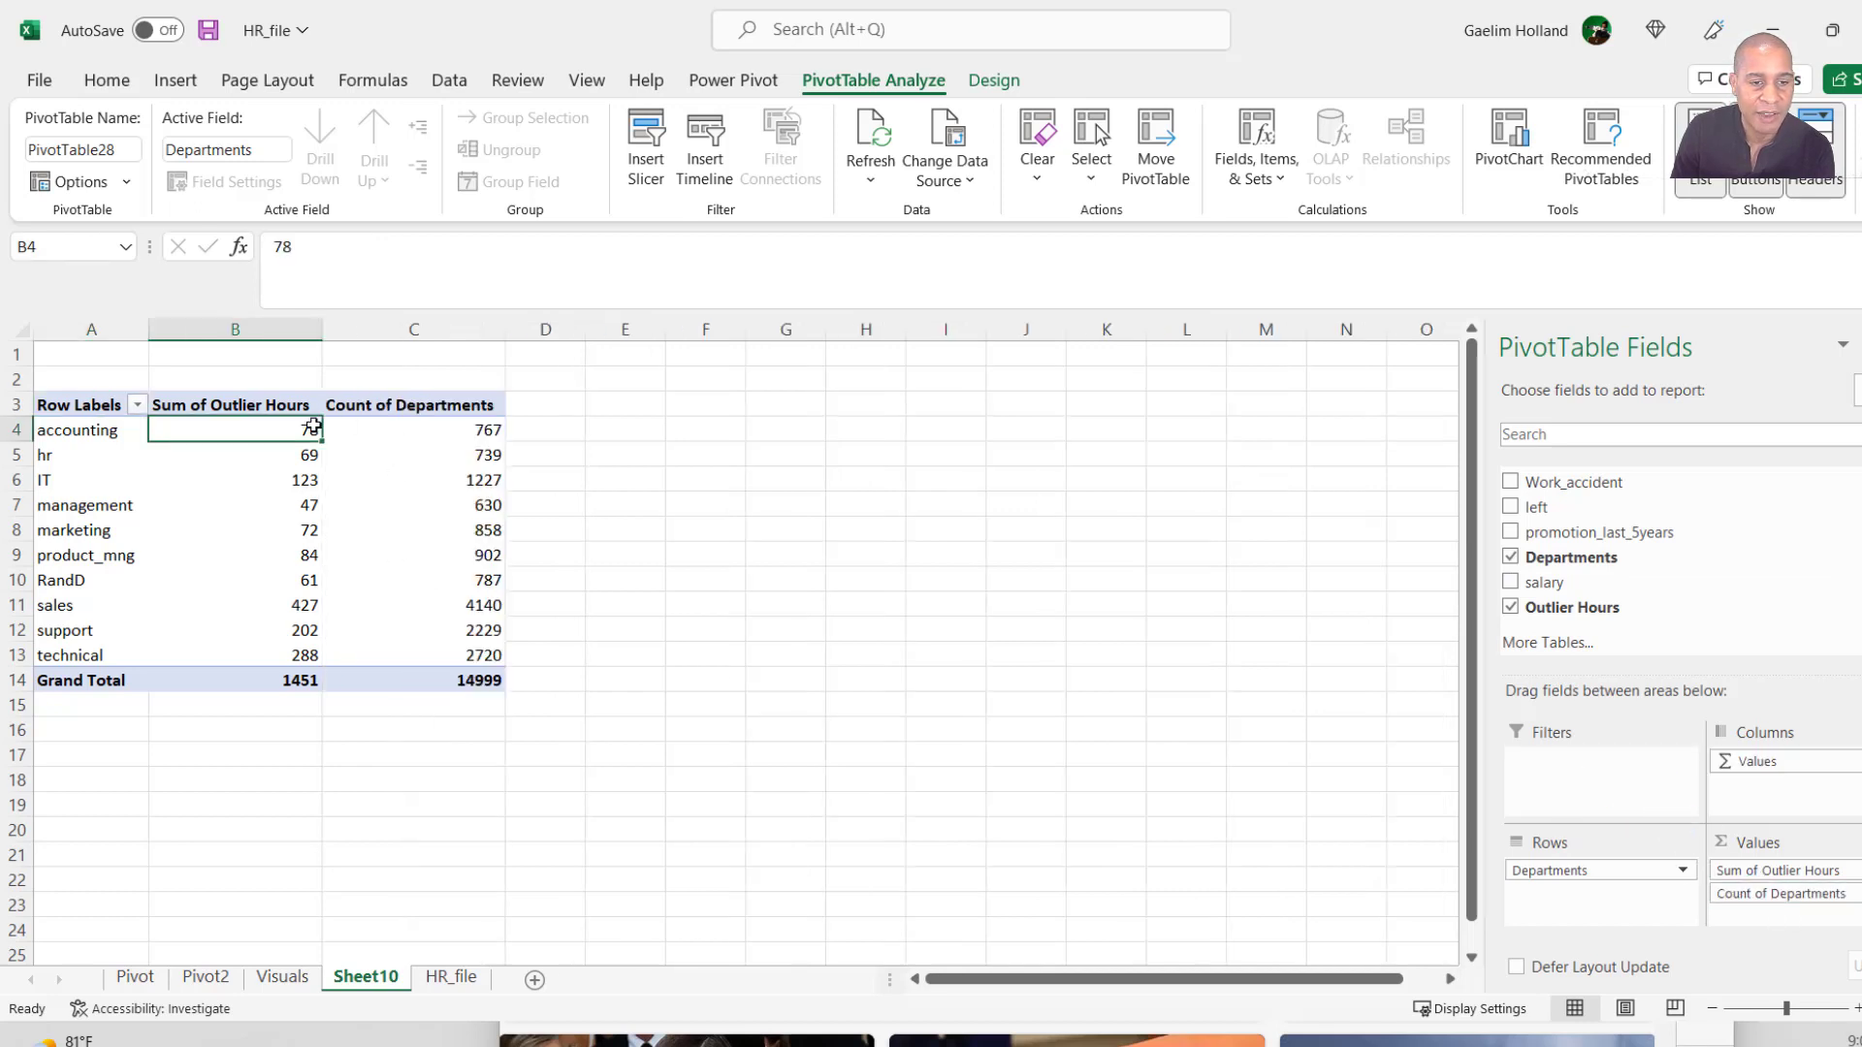
Enter =78/767 in D18 below the pivot table and format the result as a percentage with two decimals.
left_click(528, 786)
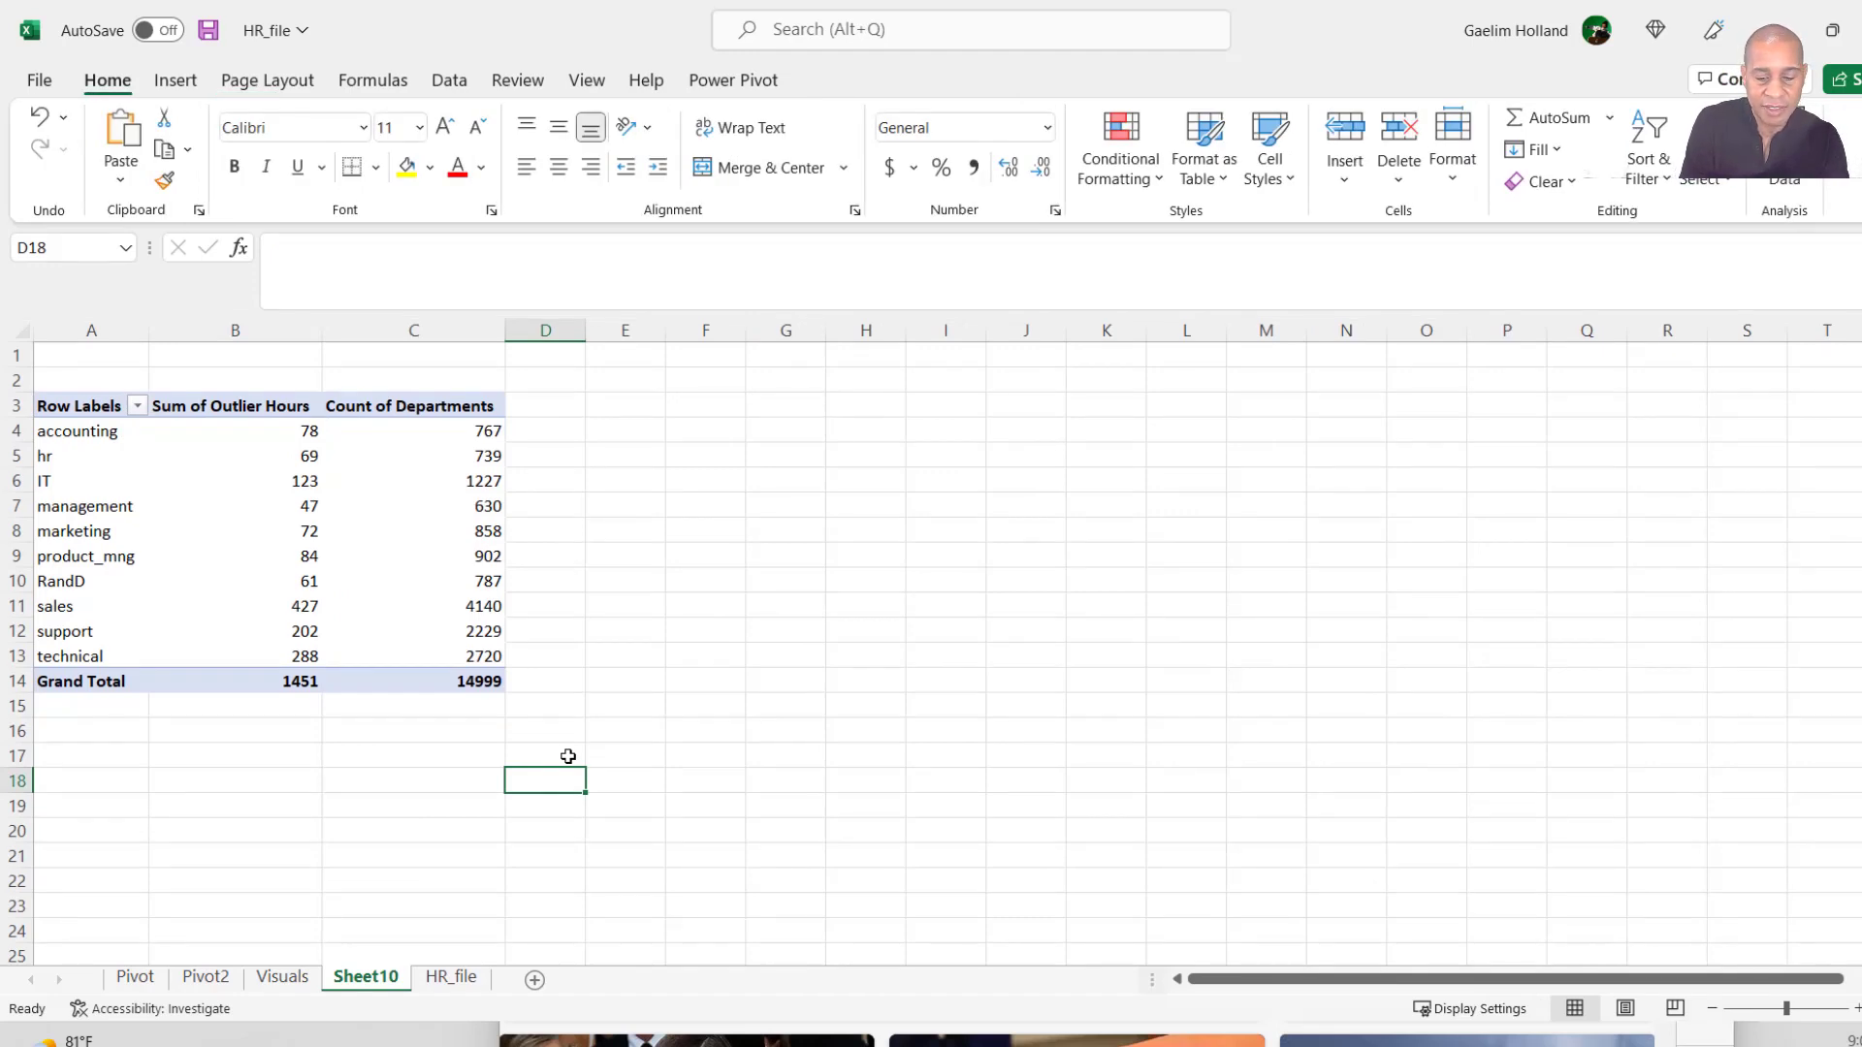
type("=78/767")
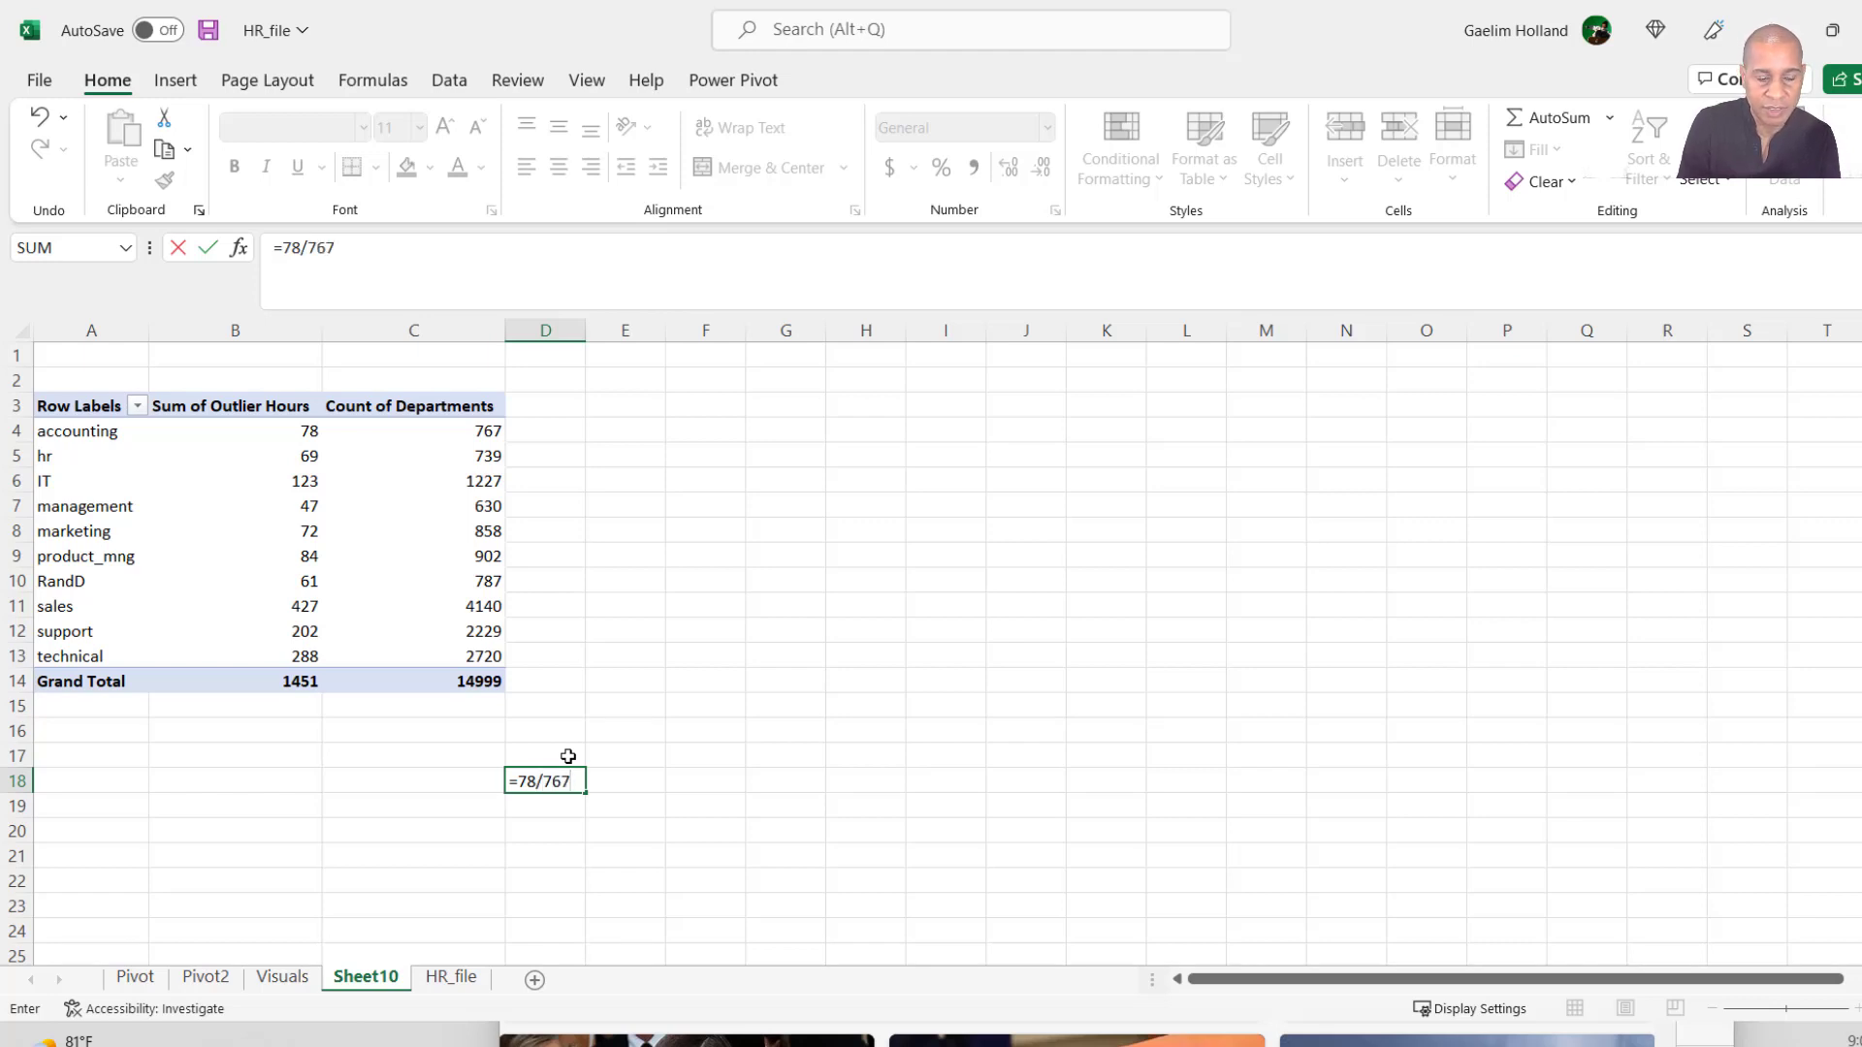
key("Return")
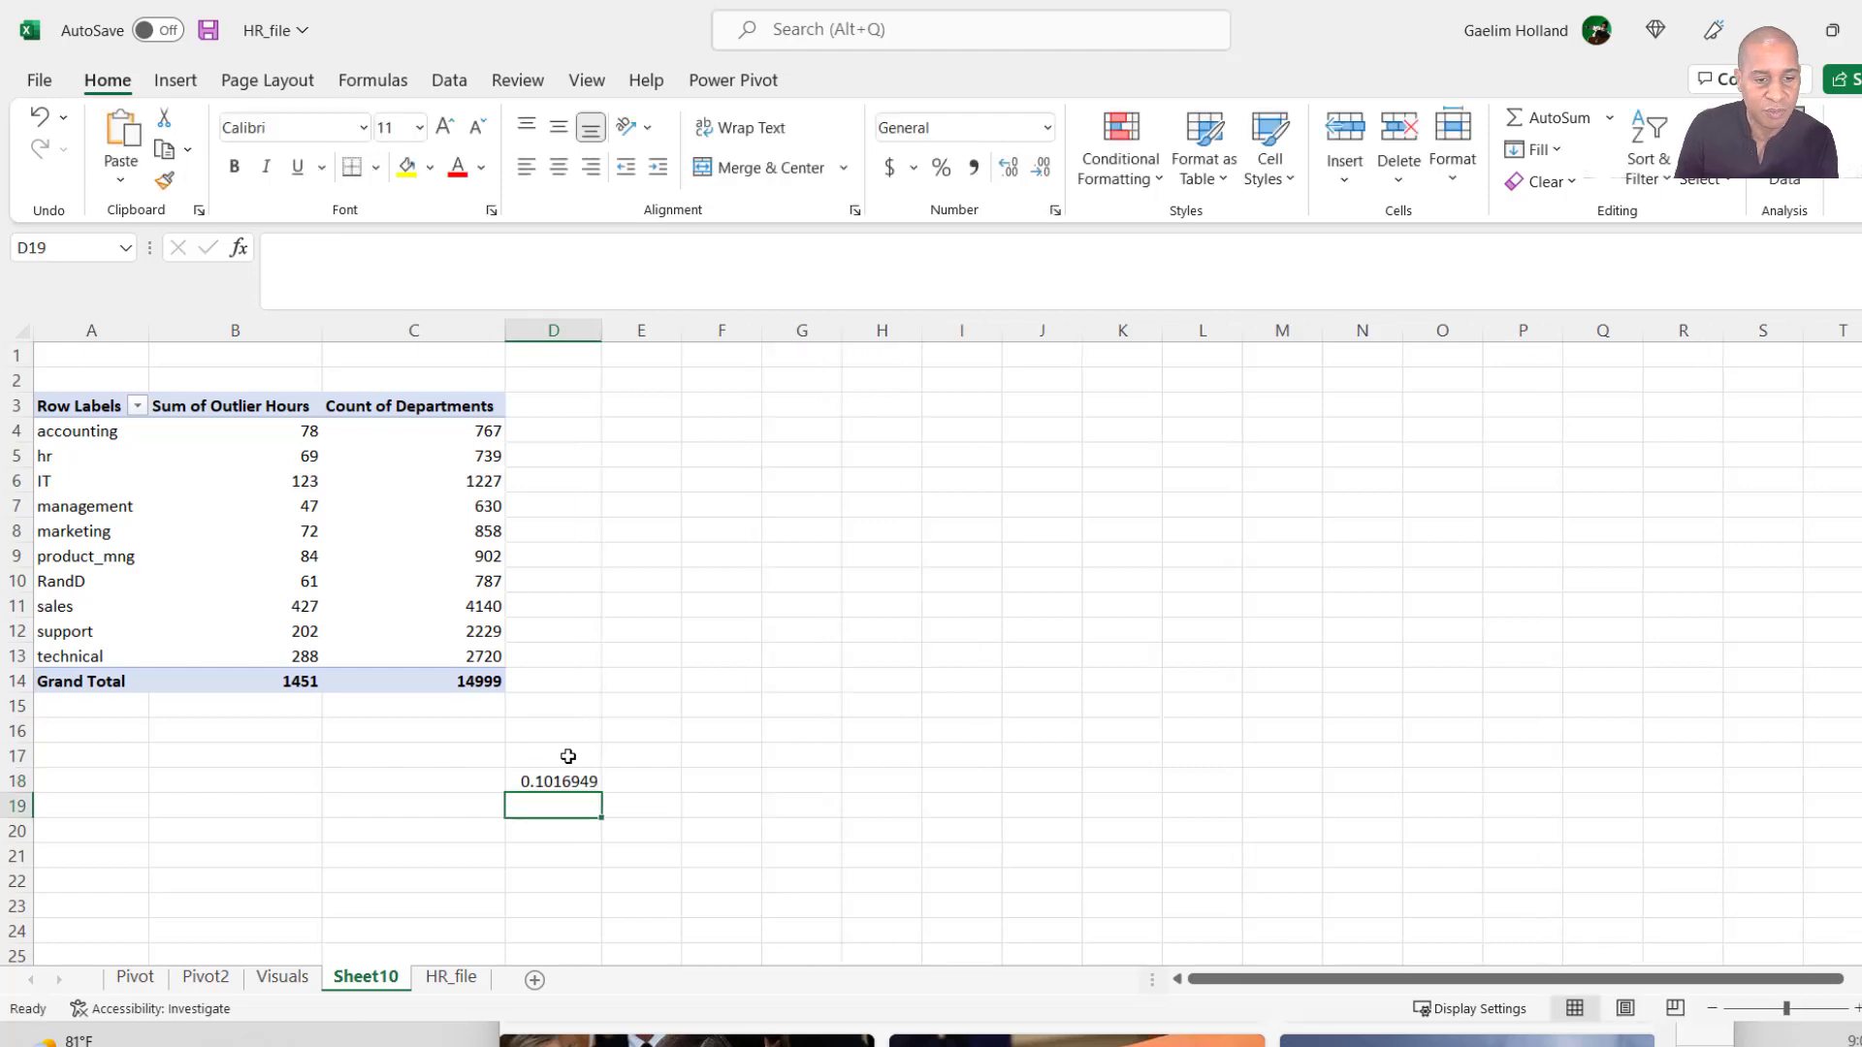
left_click(549, 779)
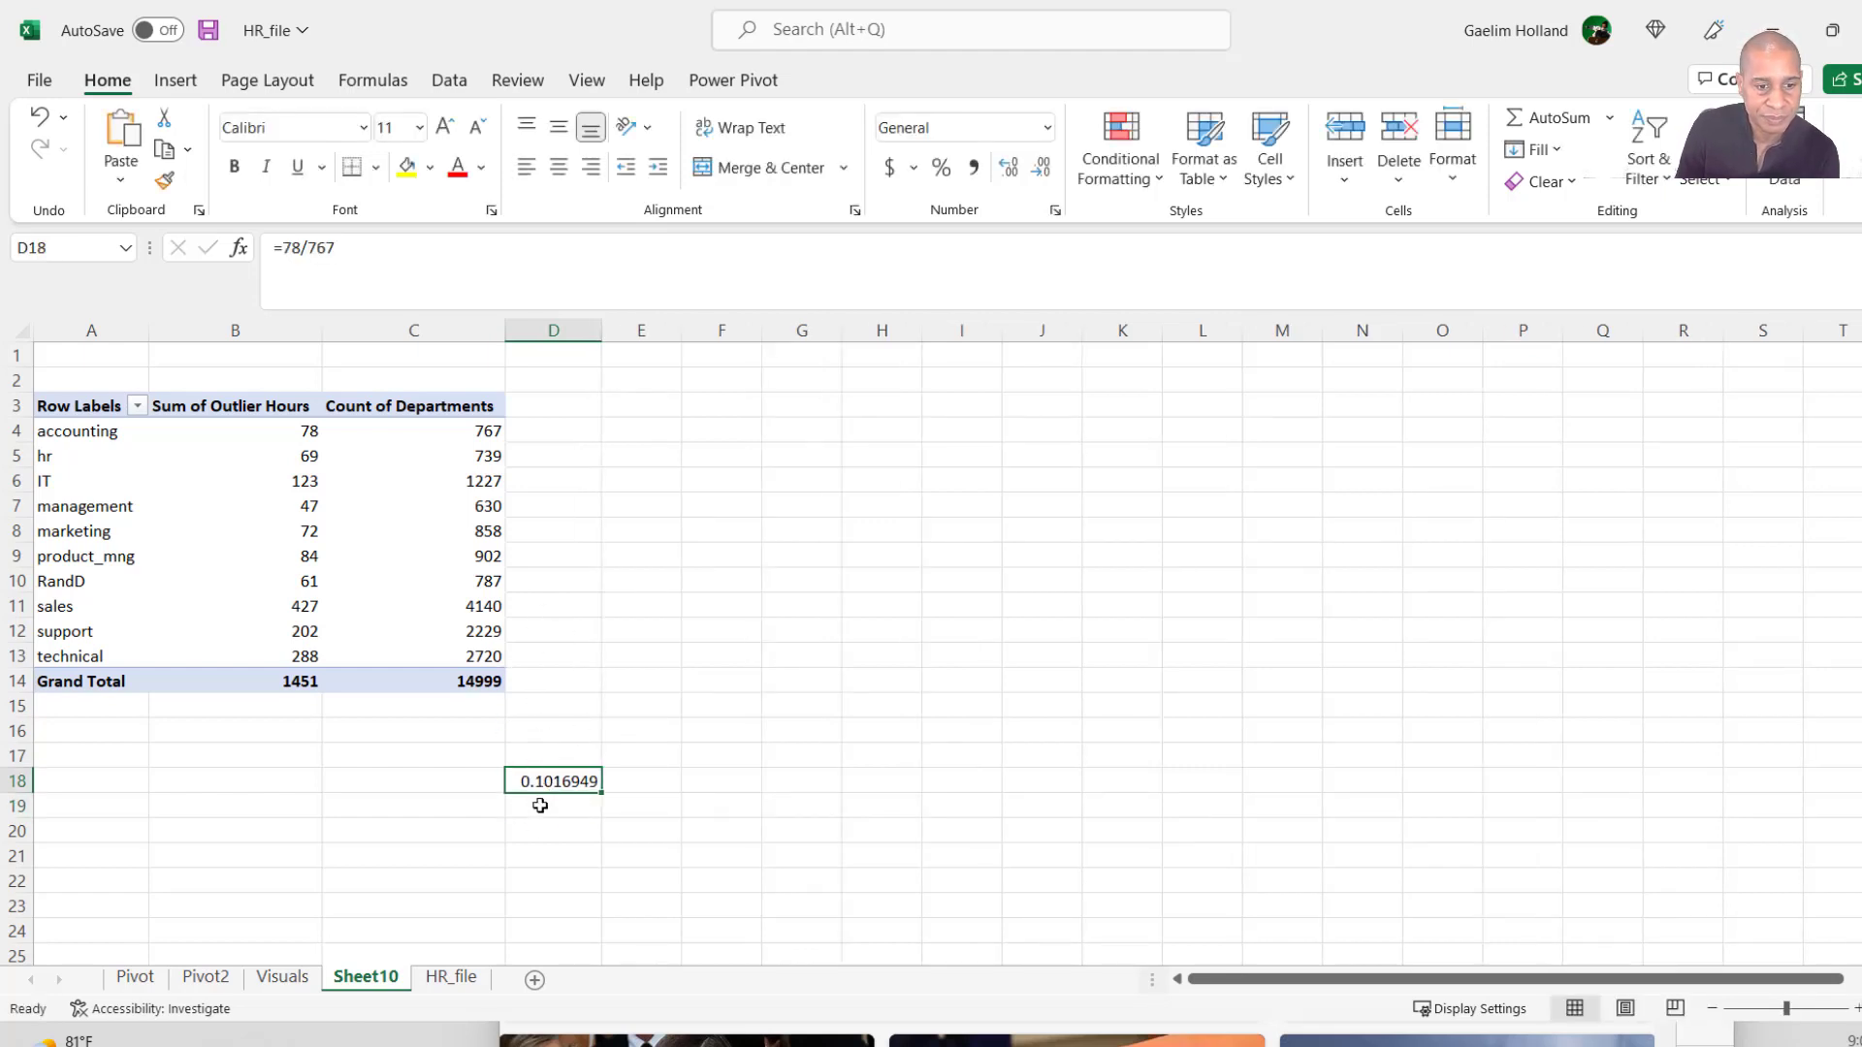
left_click(941, 168)
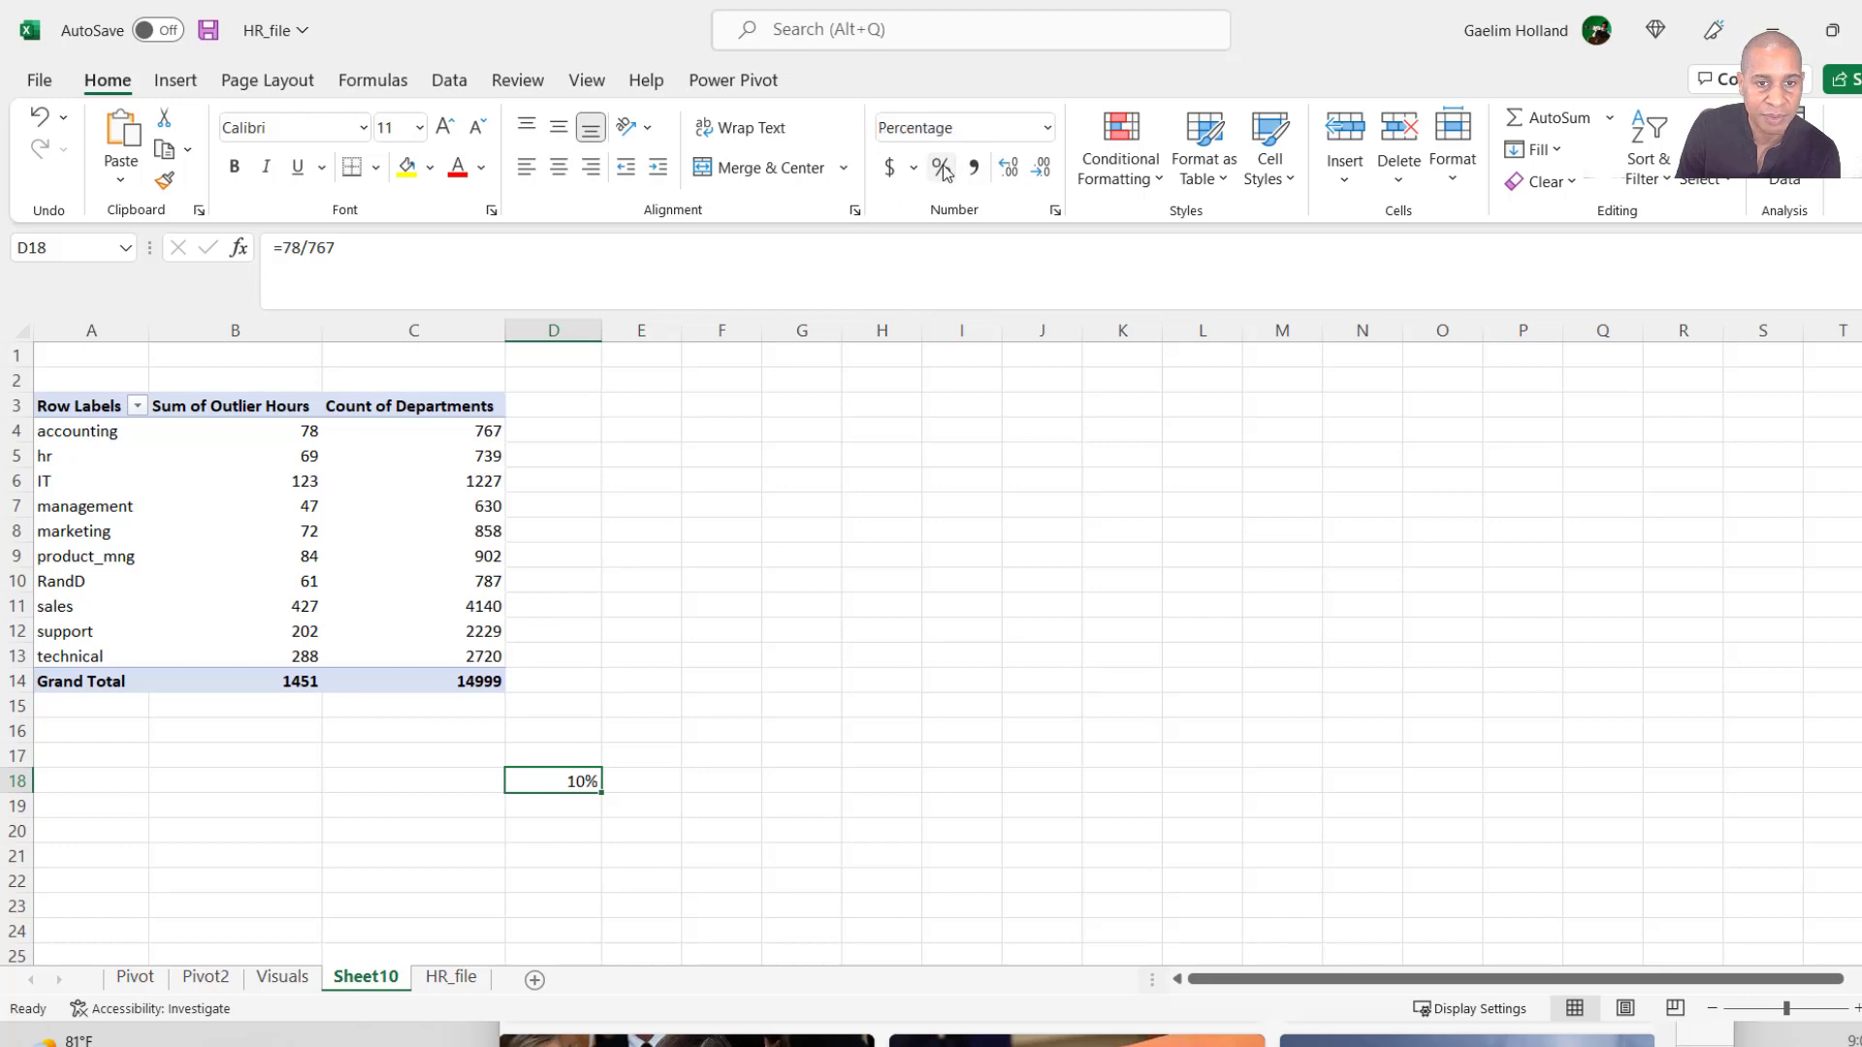
left_click(1016, 175)
left_click(1016, 174)
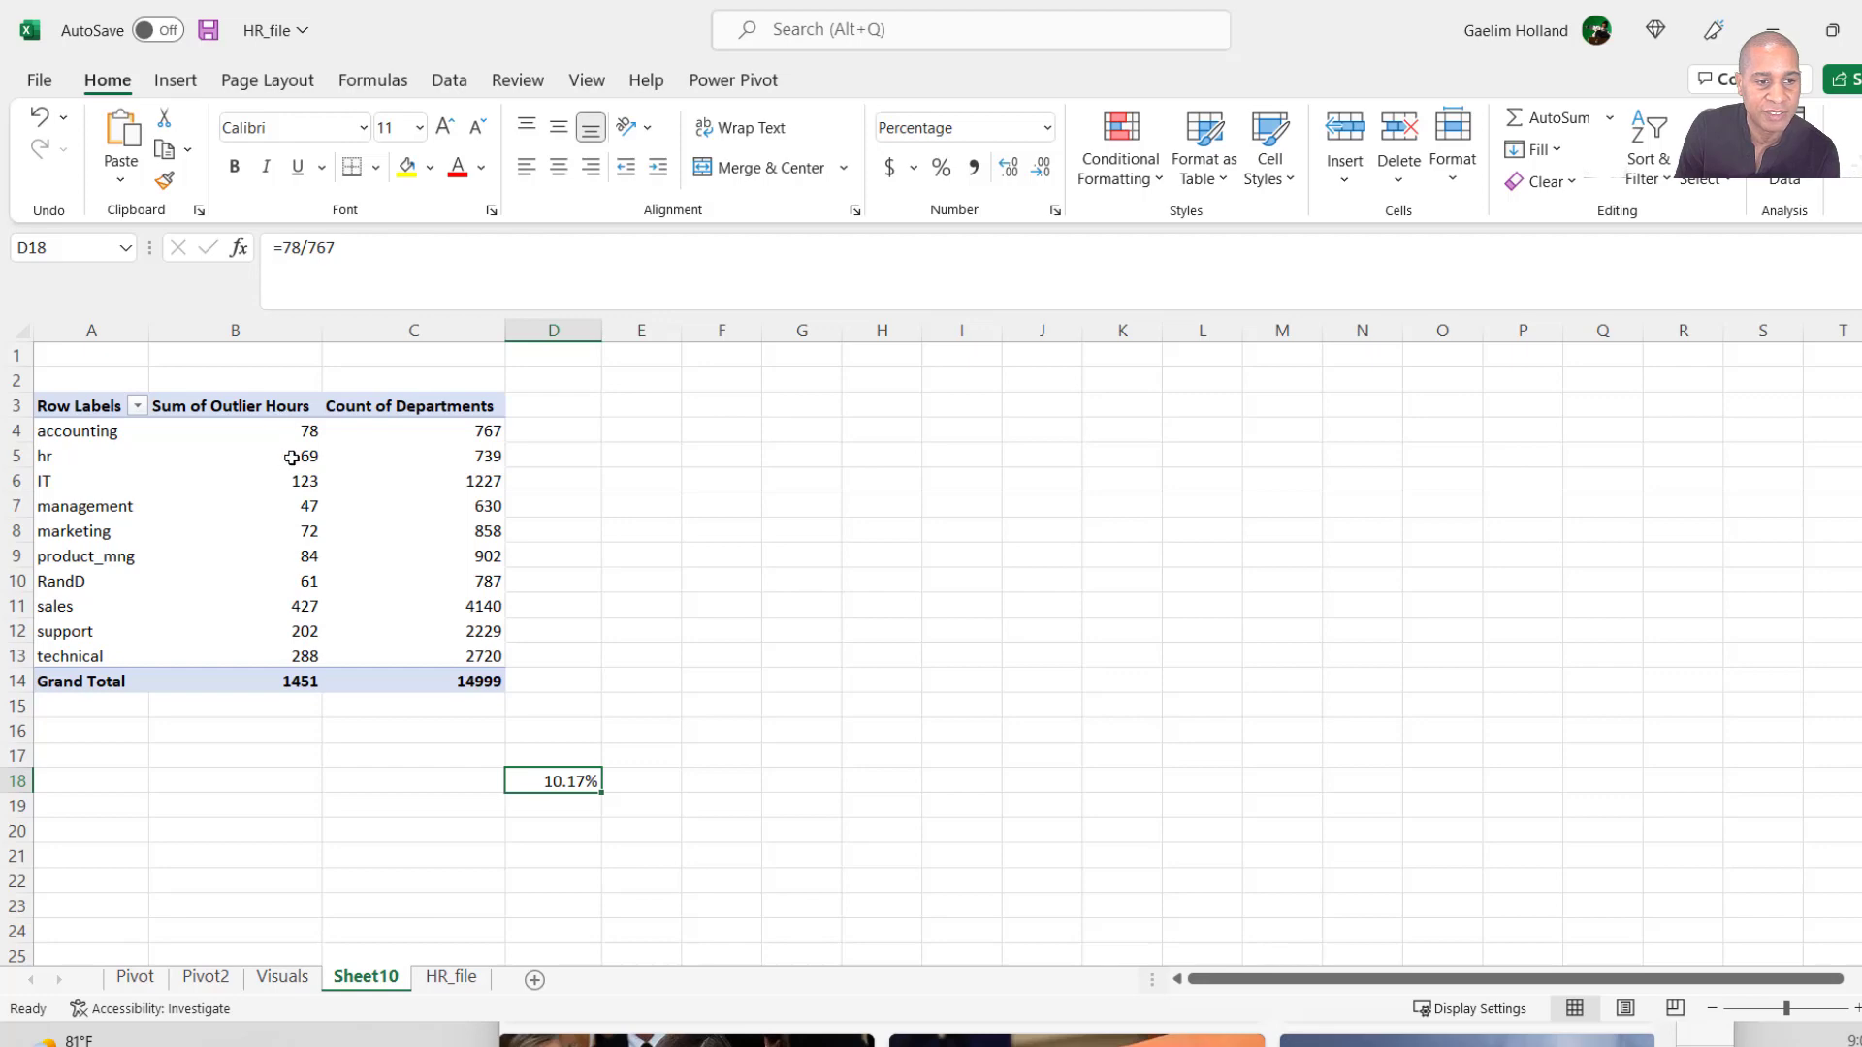
Add Outlier Hours to the pivot table's values a second time and summarise it by Average.
left_click(456, 501)
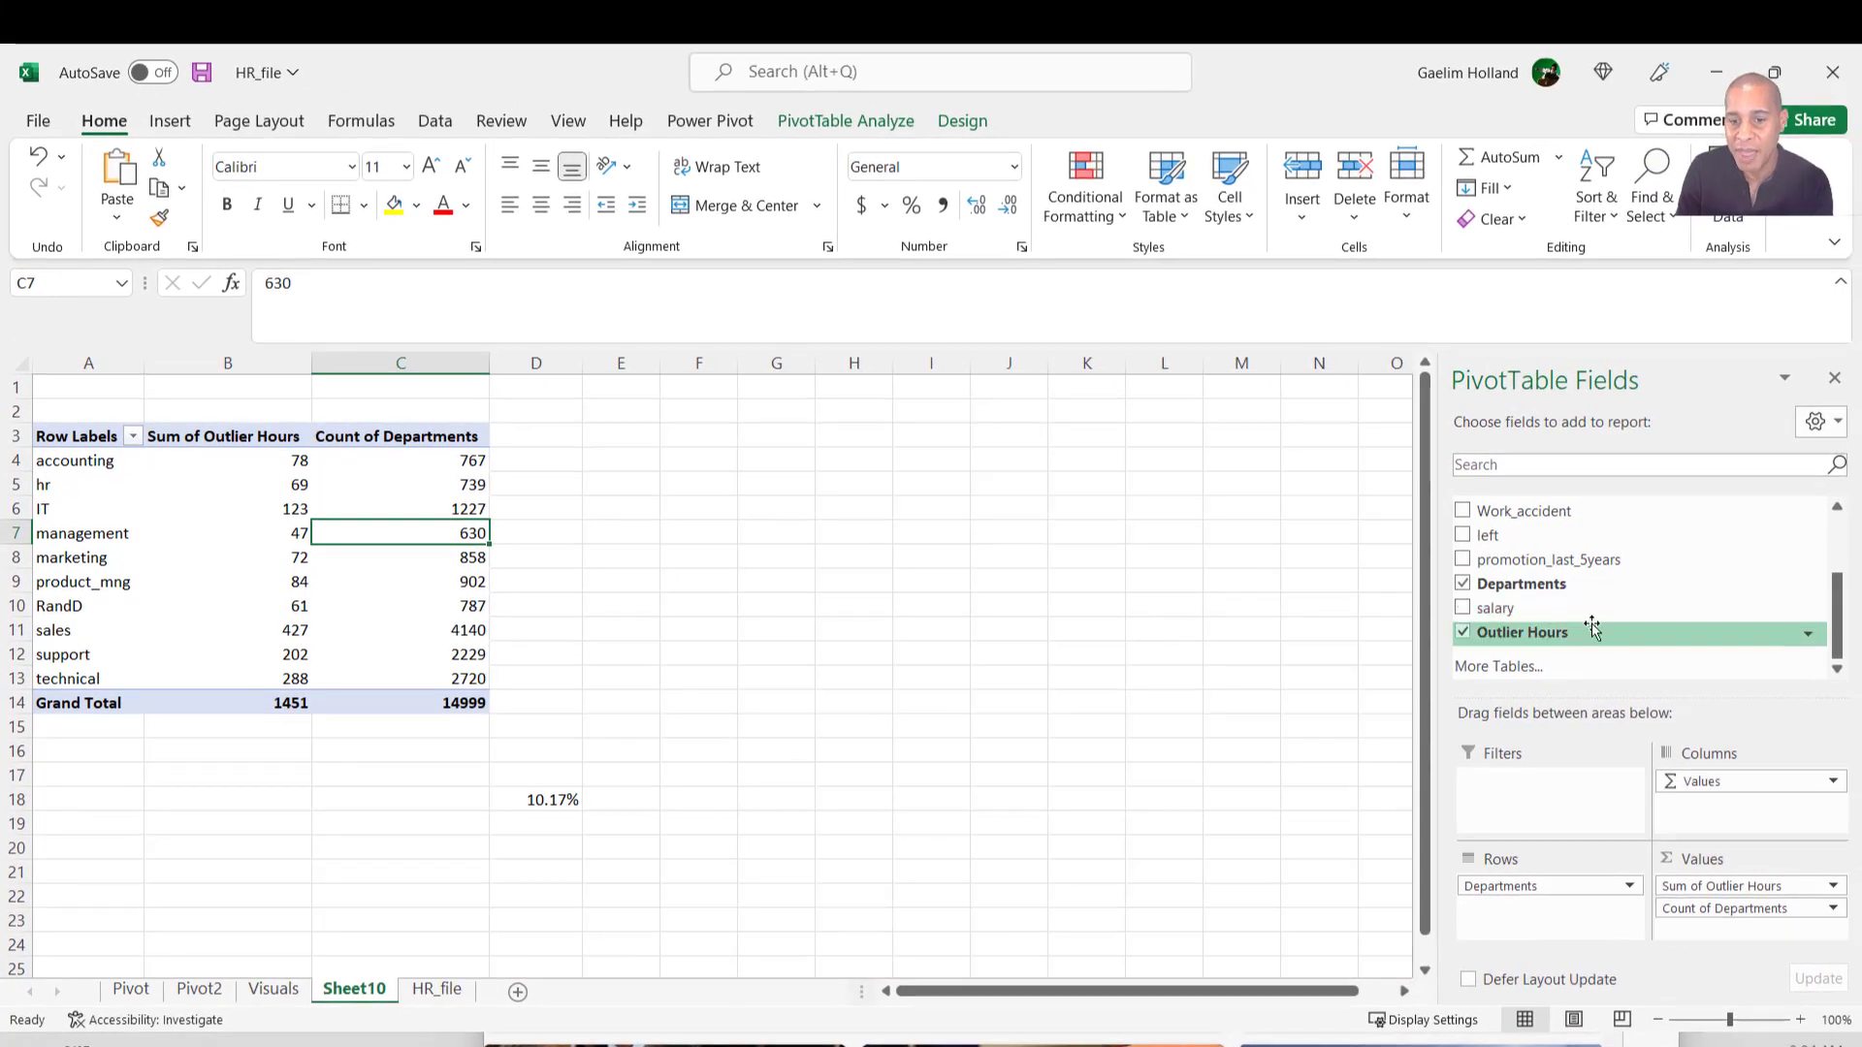
left_click_drag(1592, 631, 1792, 918)
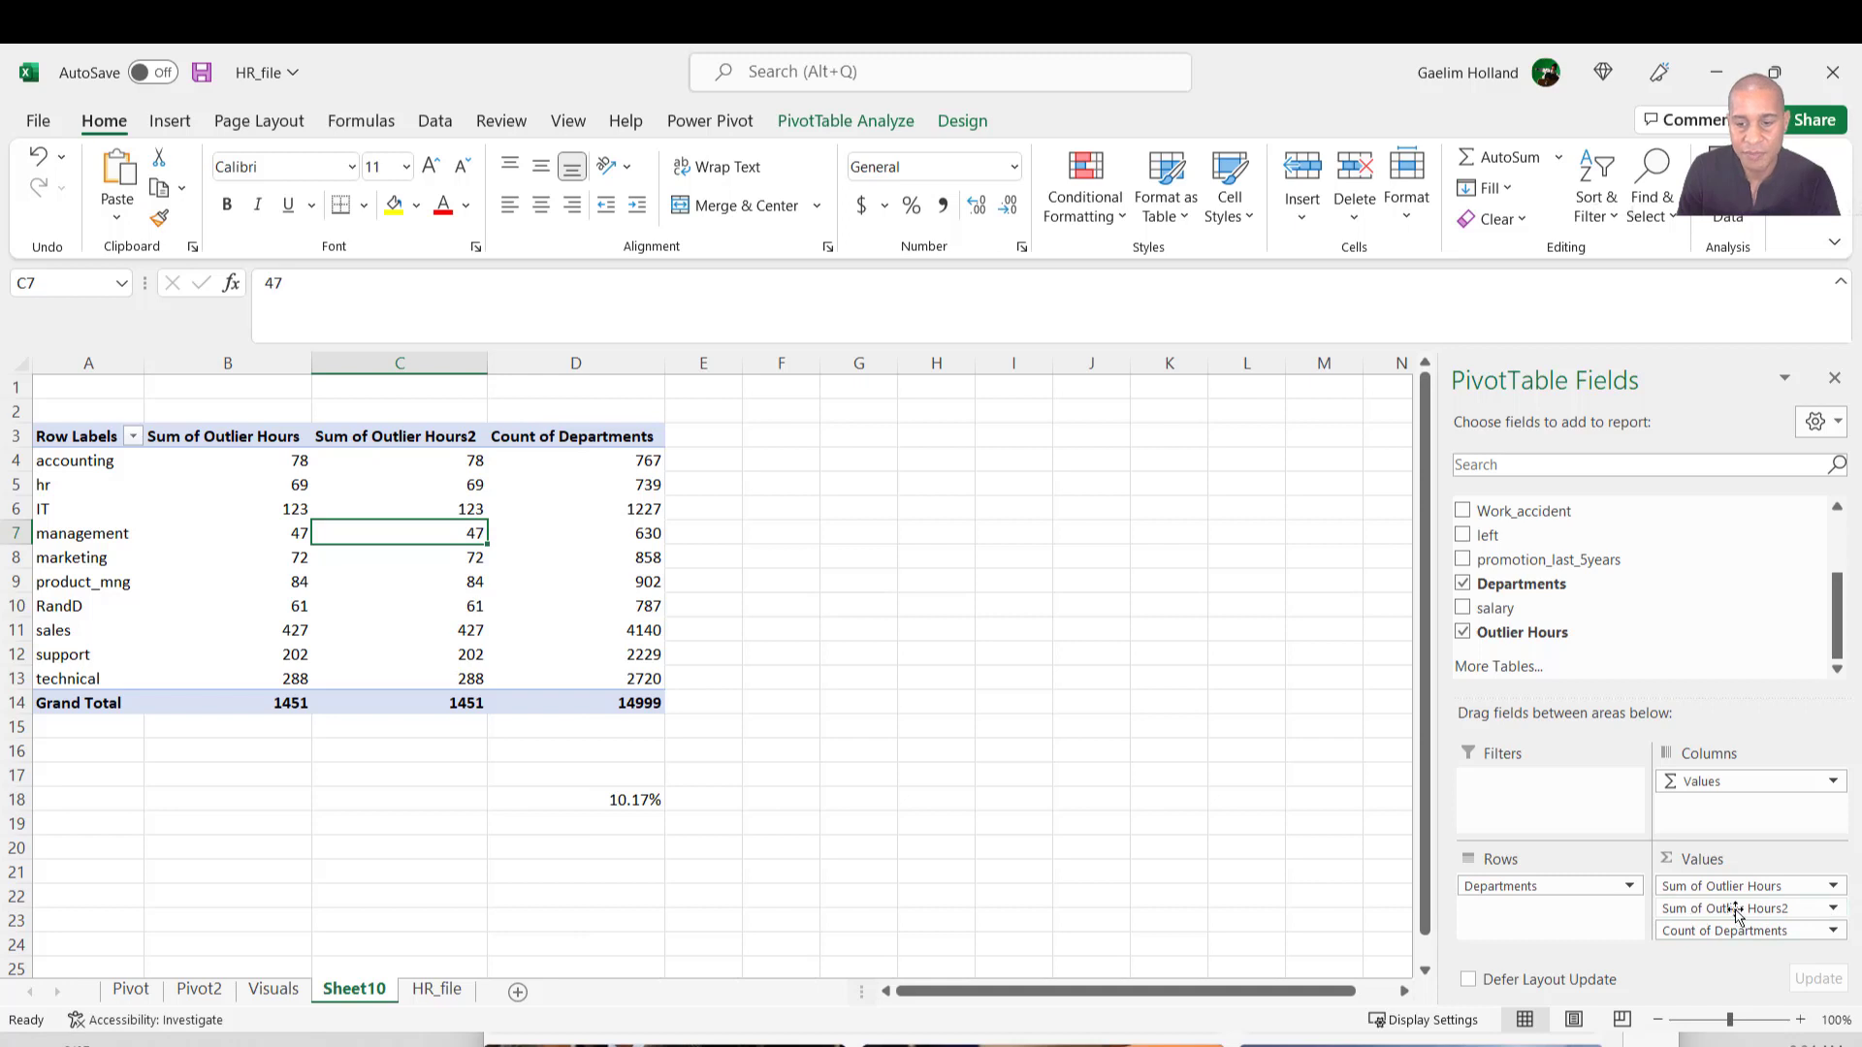
left_click(1834, 911)
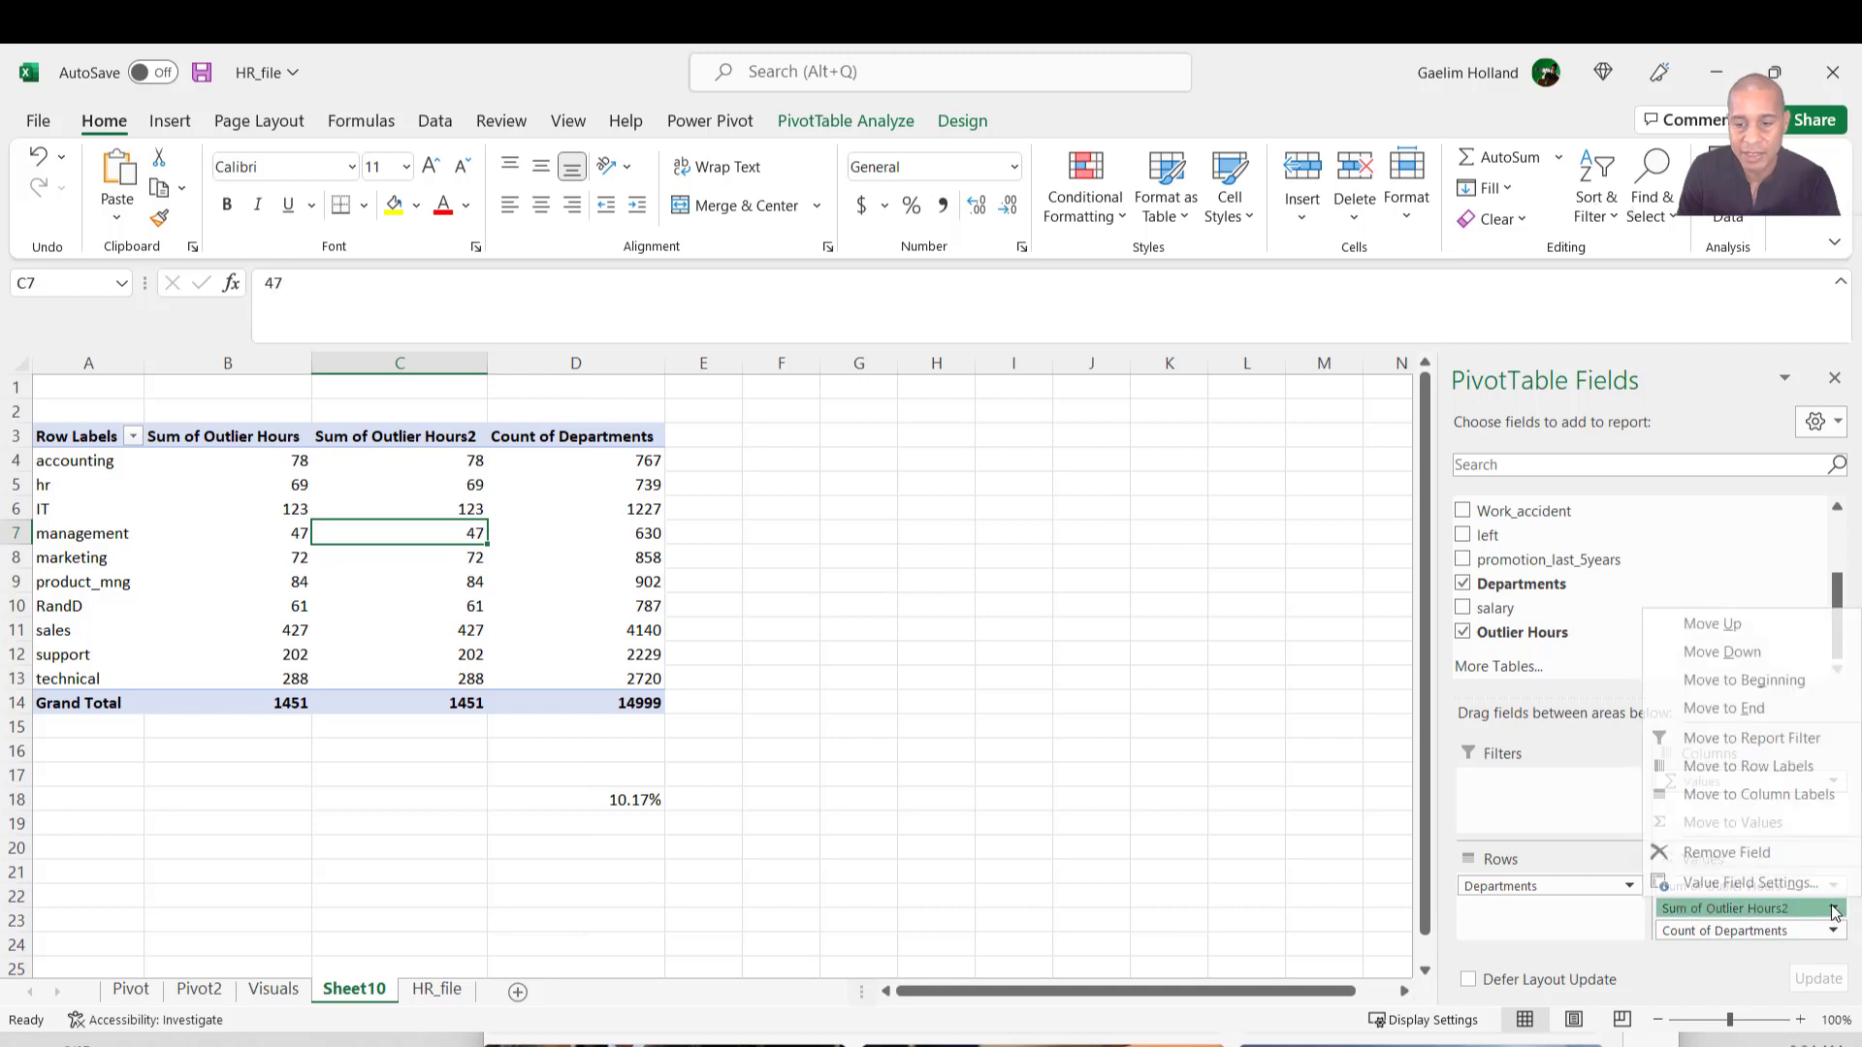
left_click(1747, 879)
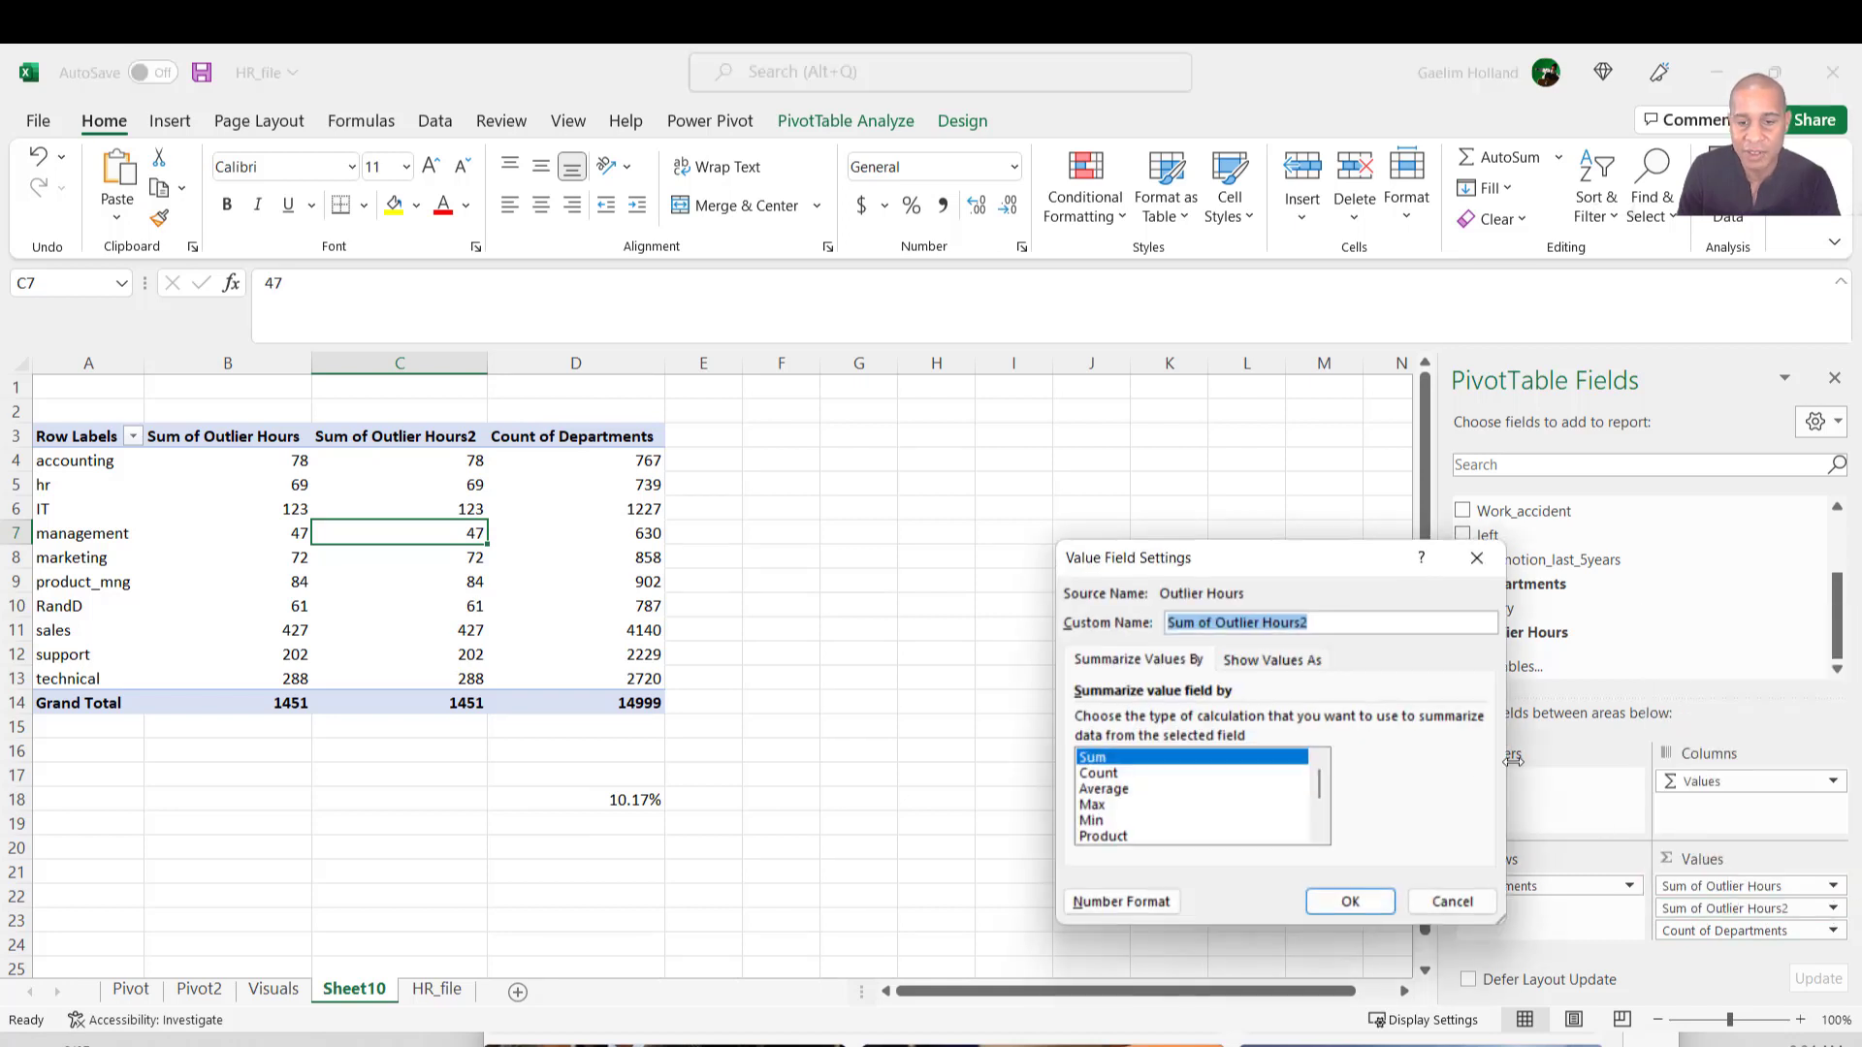
left_click(1148, 791)
left_click(1351, 901)
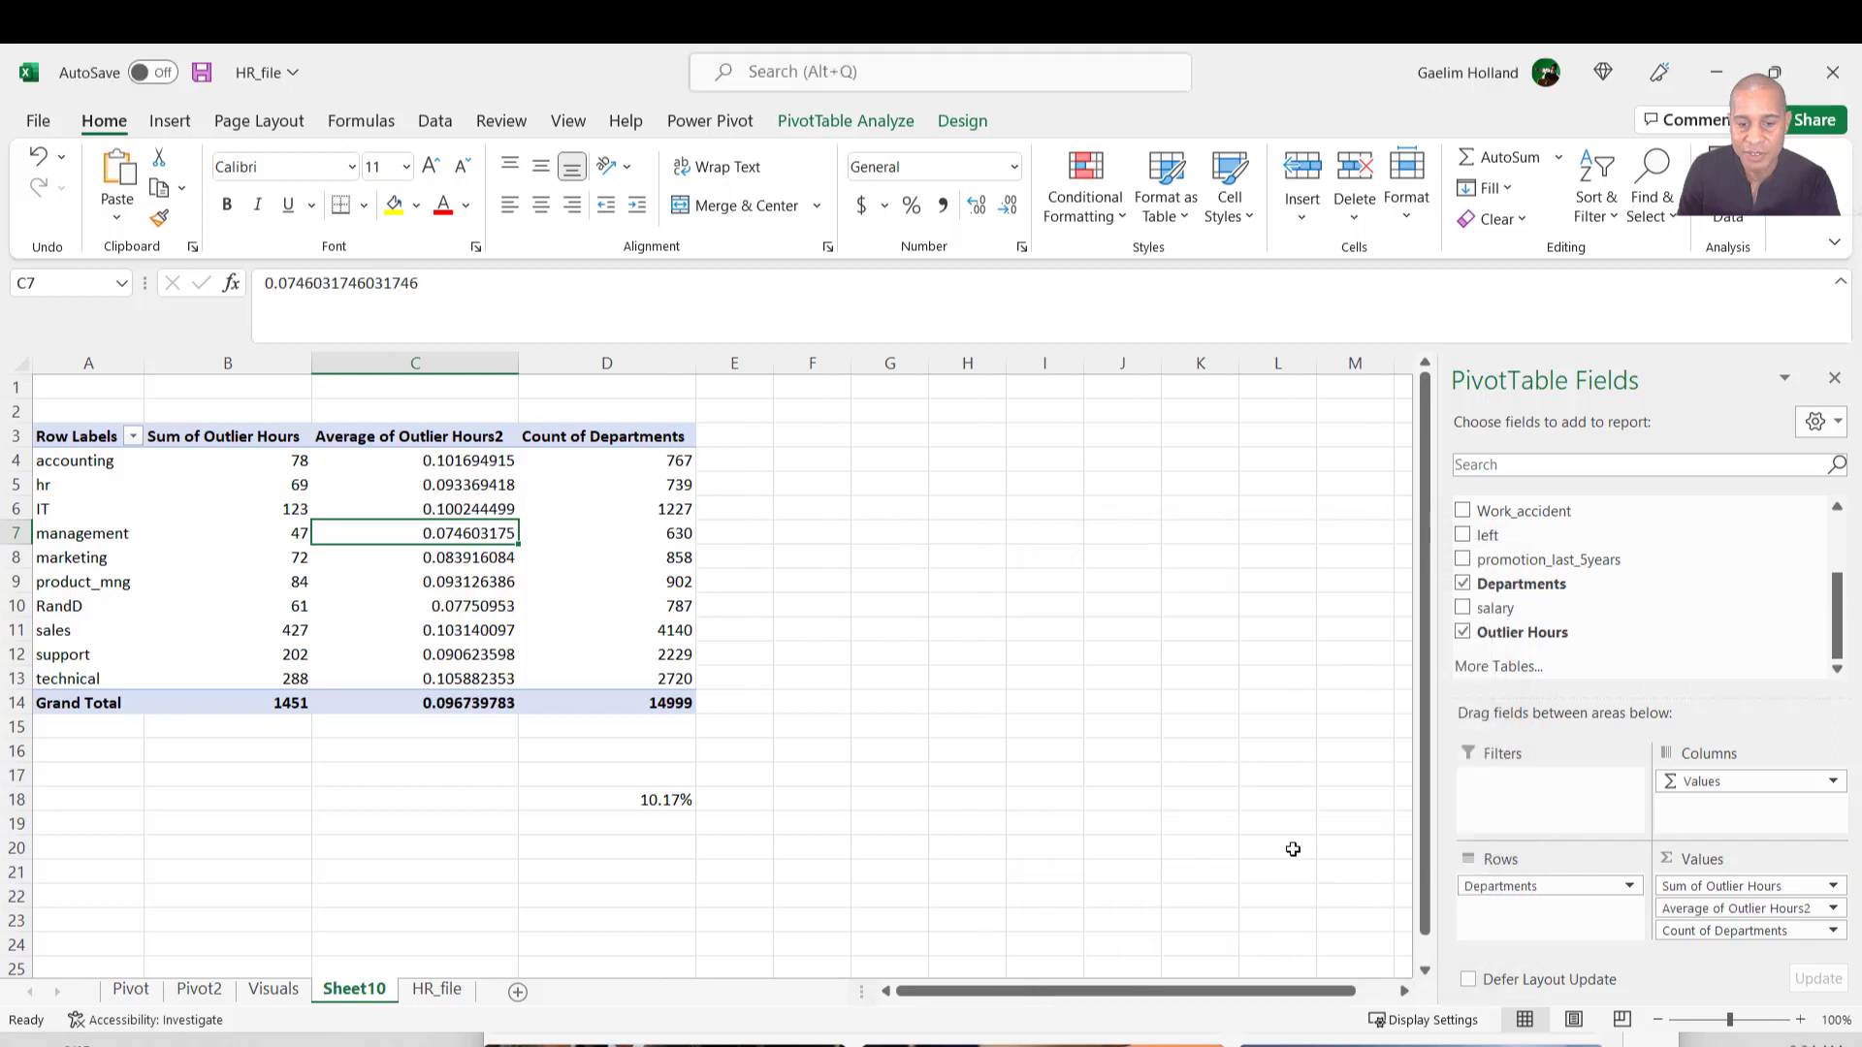
Format the Average of Outlier Hours2 values, including the grand total, as percentages with two decimals, and compare them with the ratio in D18.
left_click_drag(446, 462, 447, 706)
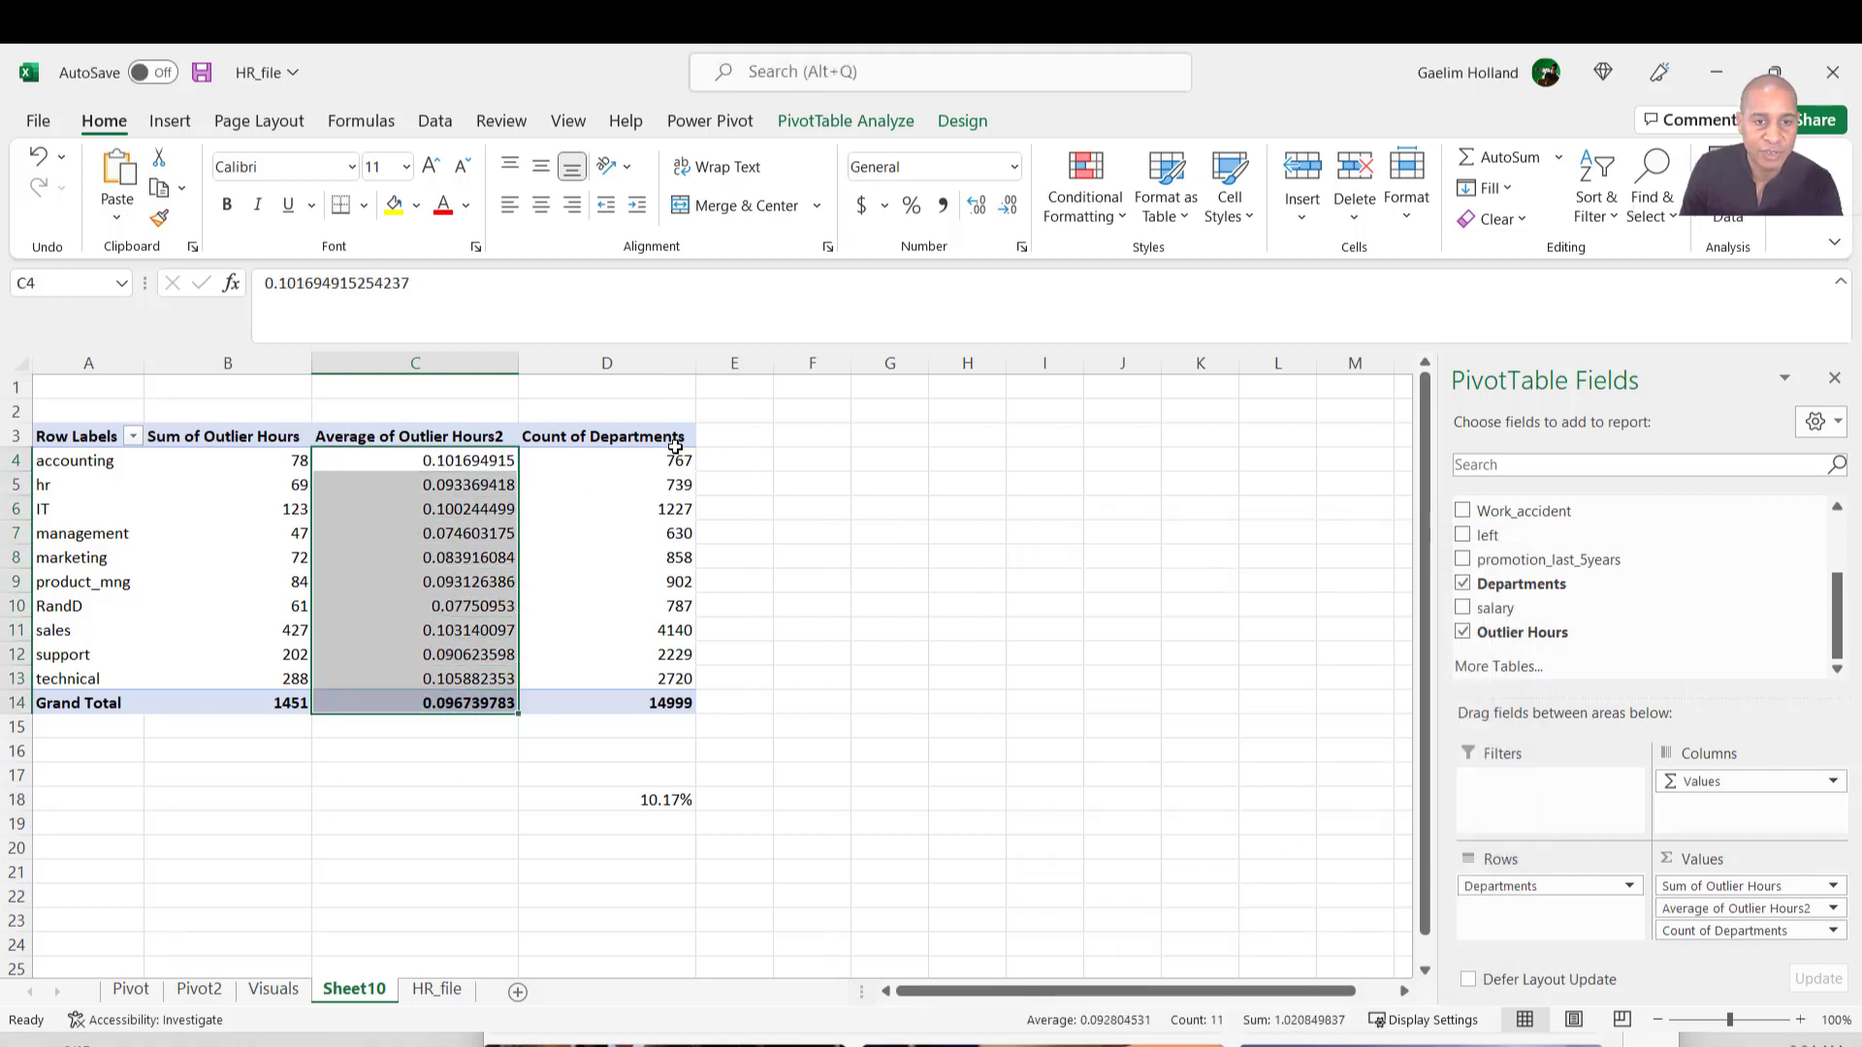
left_click(910, 206)
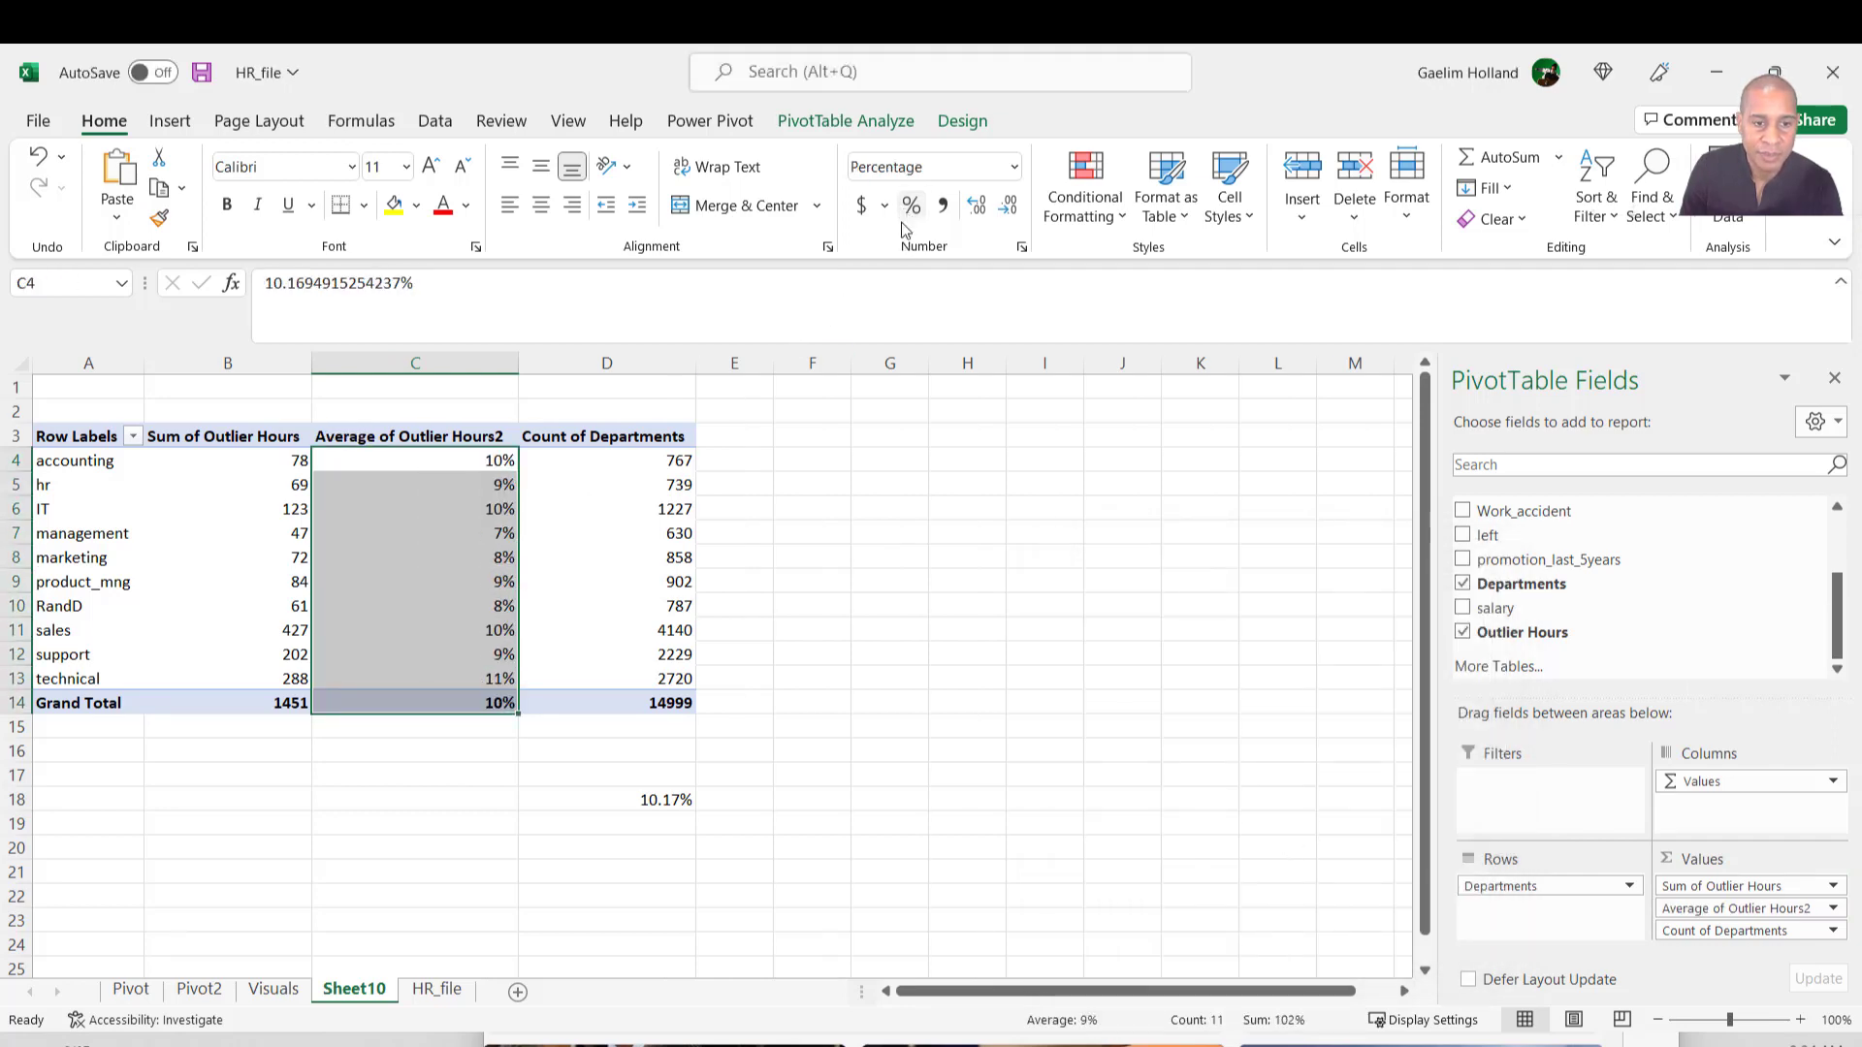
left_click(976, 206)
left_click(977, 206)
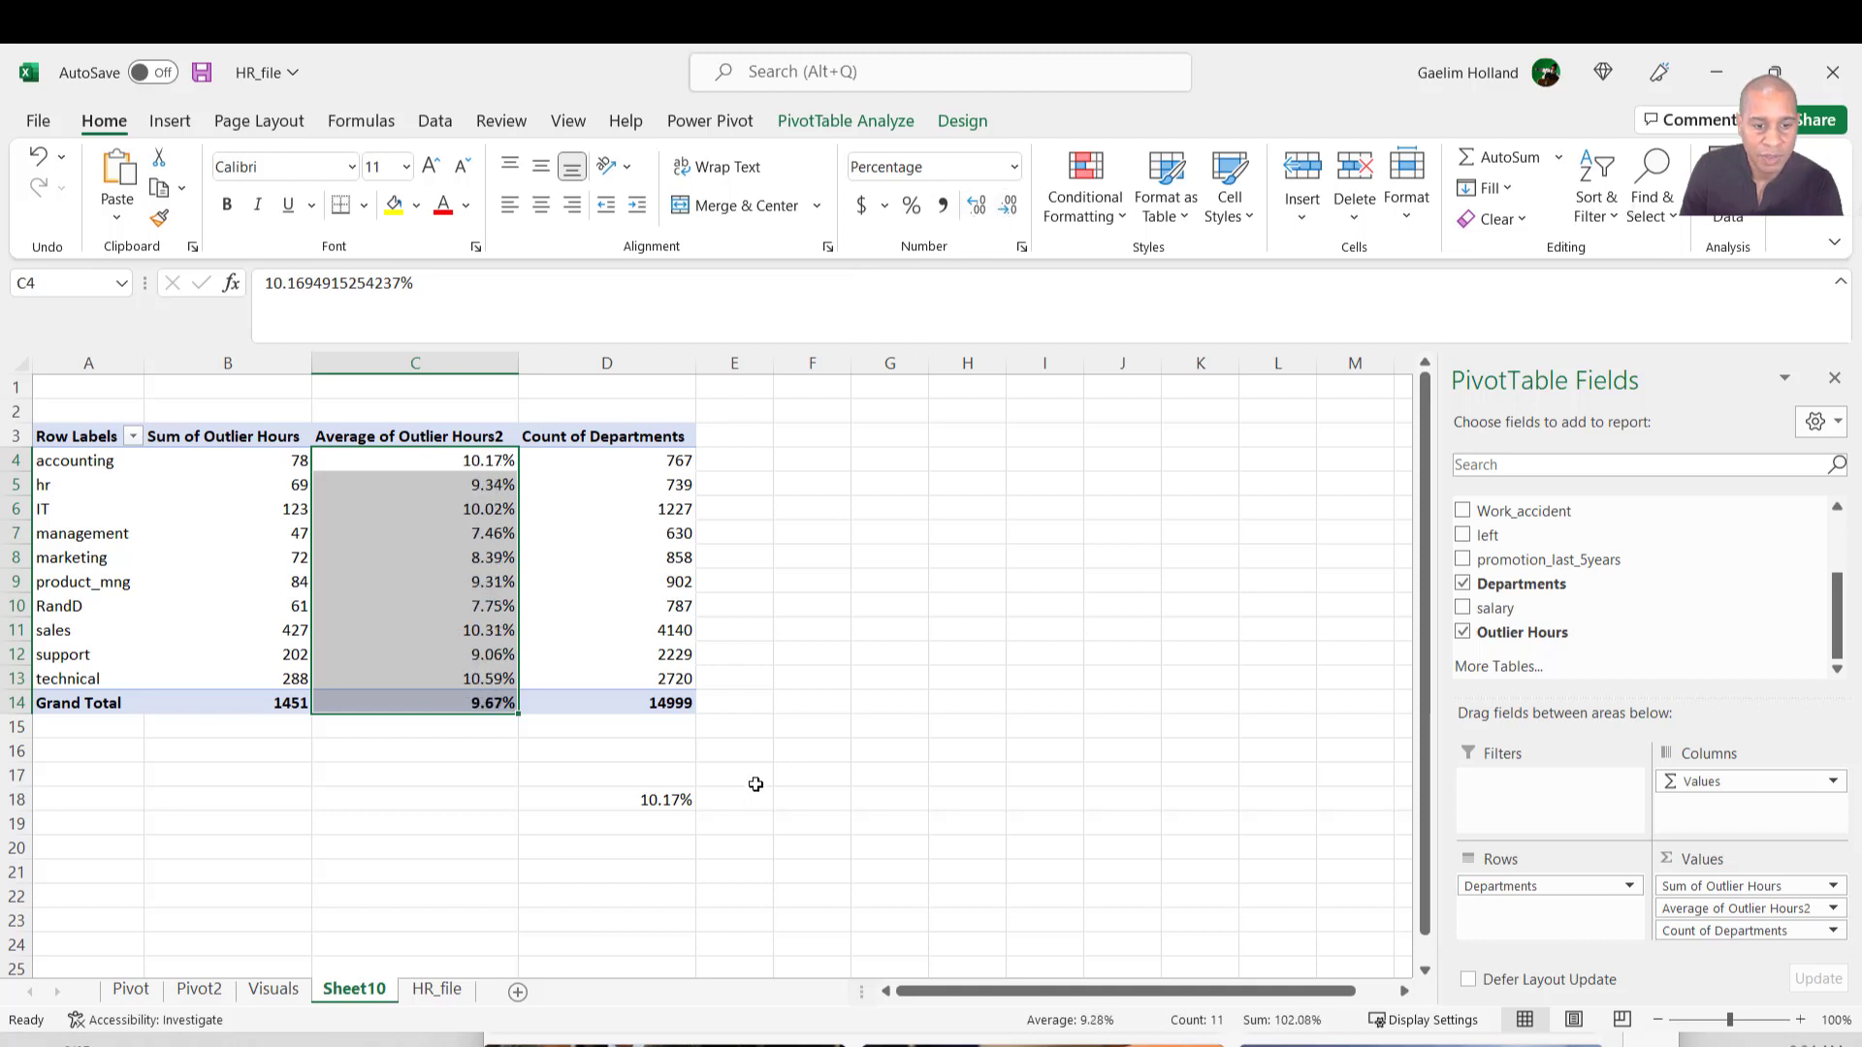
left_click(676, 801)
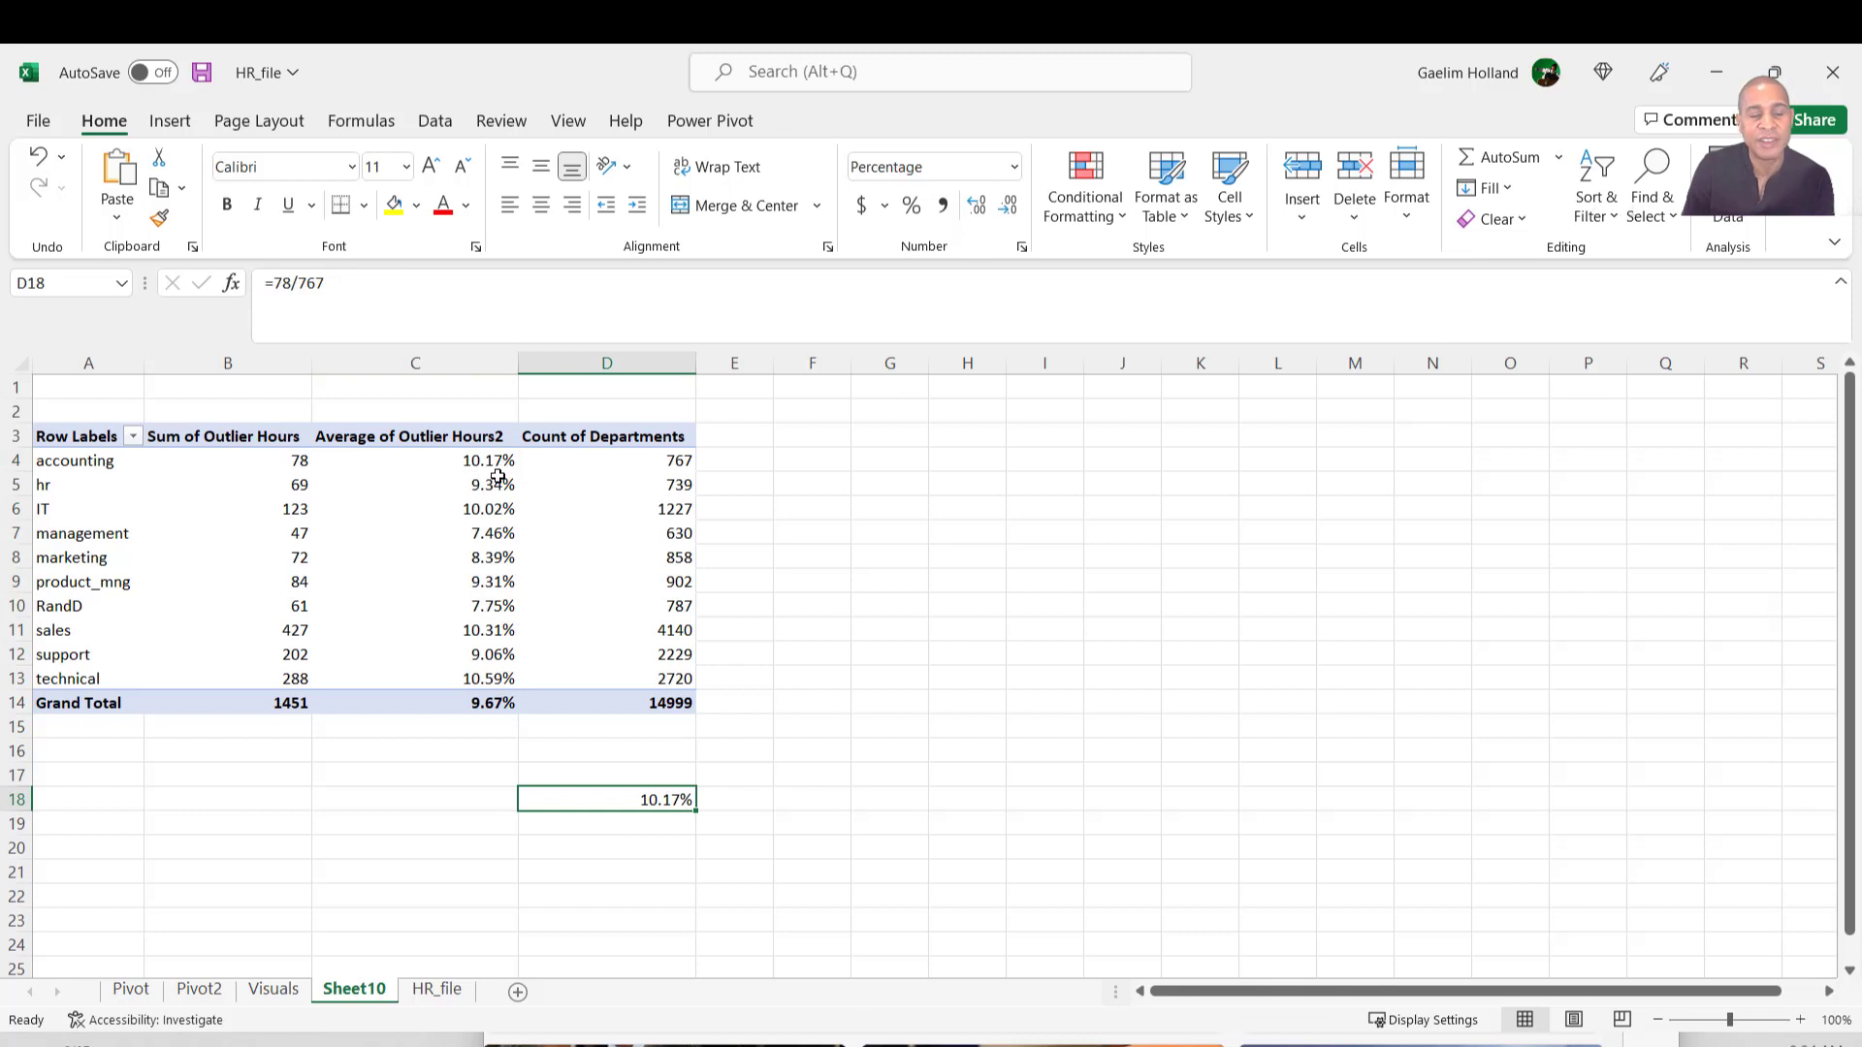
mouse_move(613, 463)
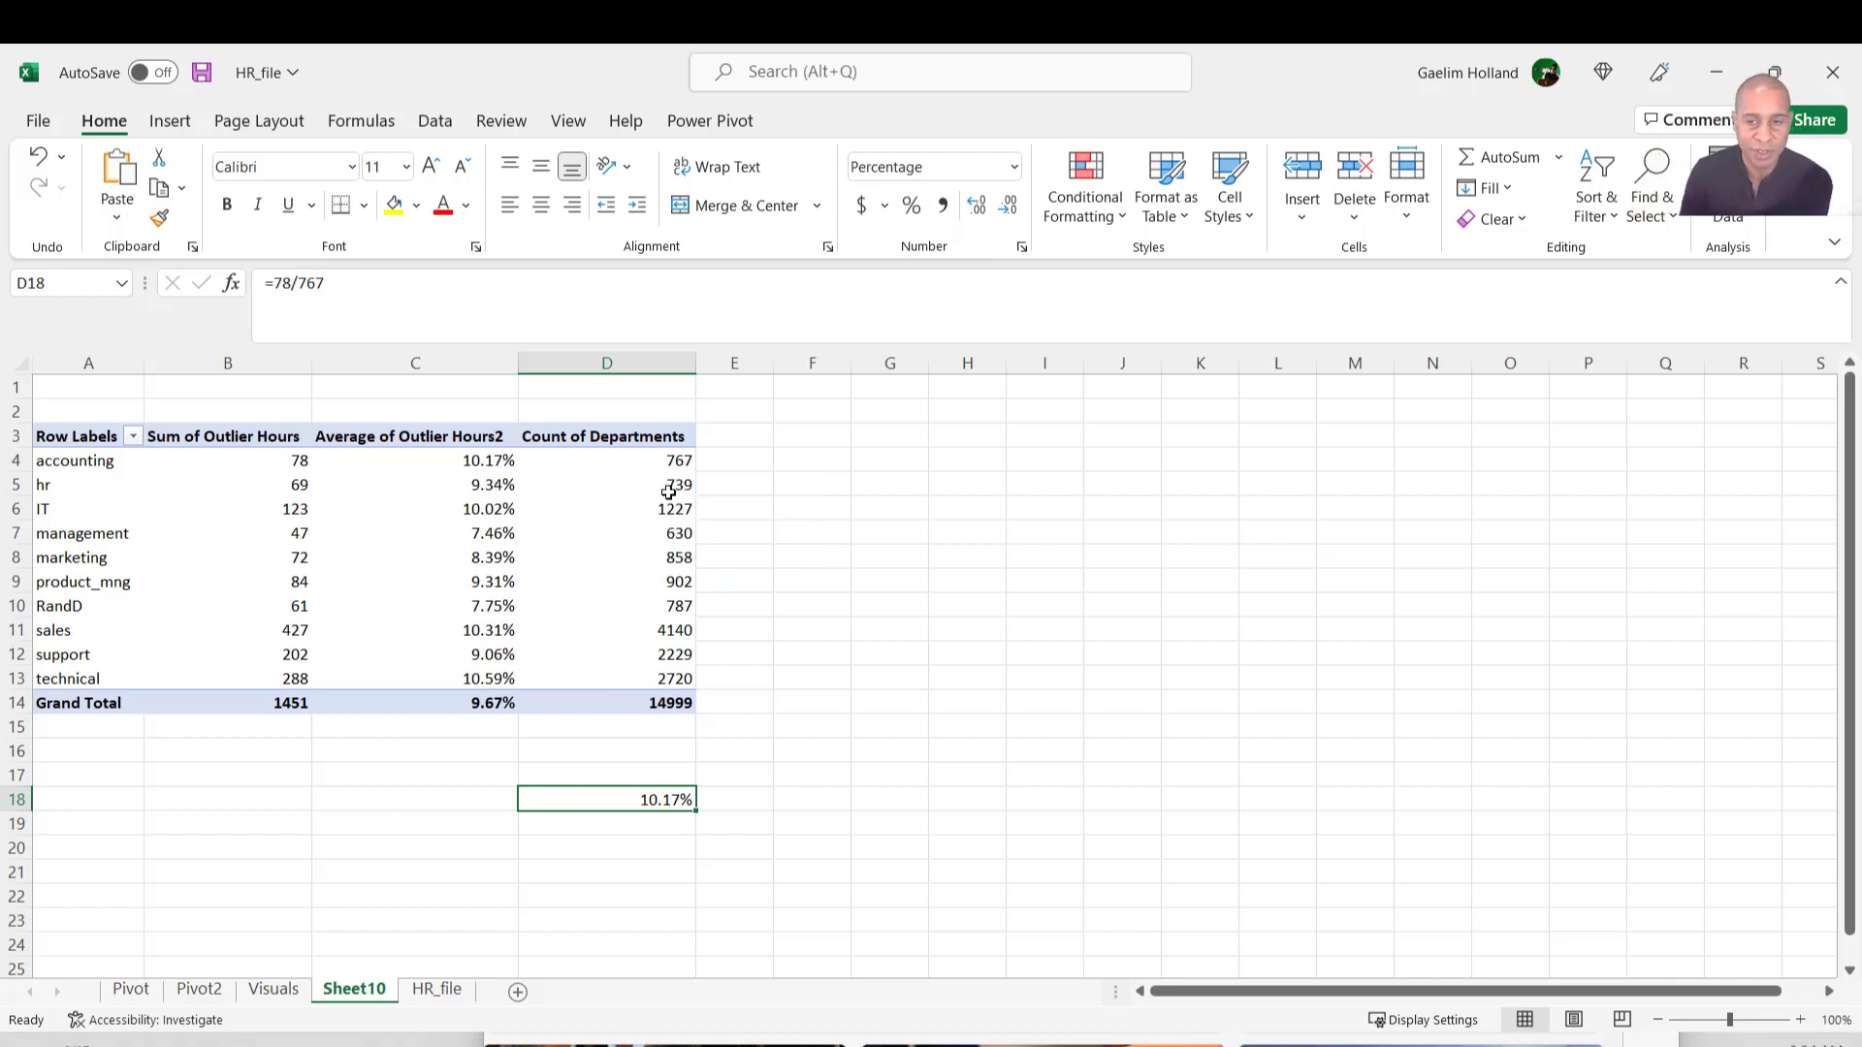
left_click(492, 707)
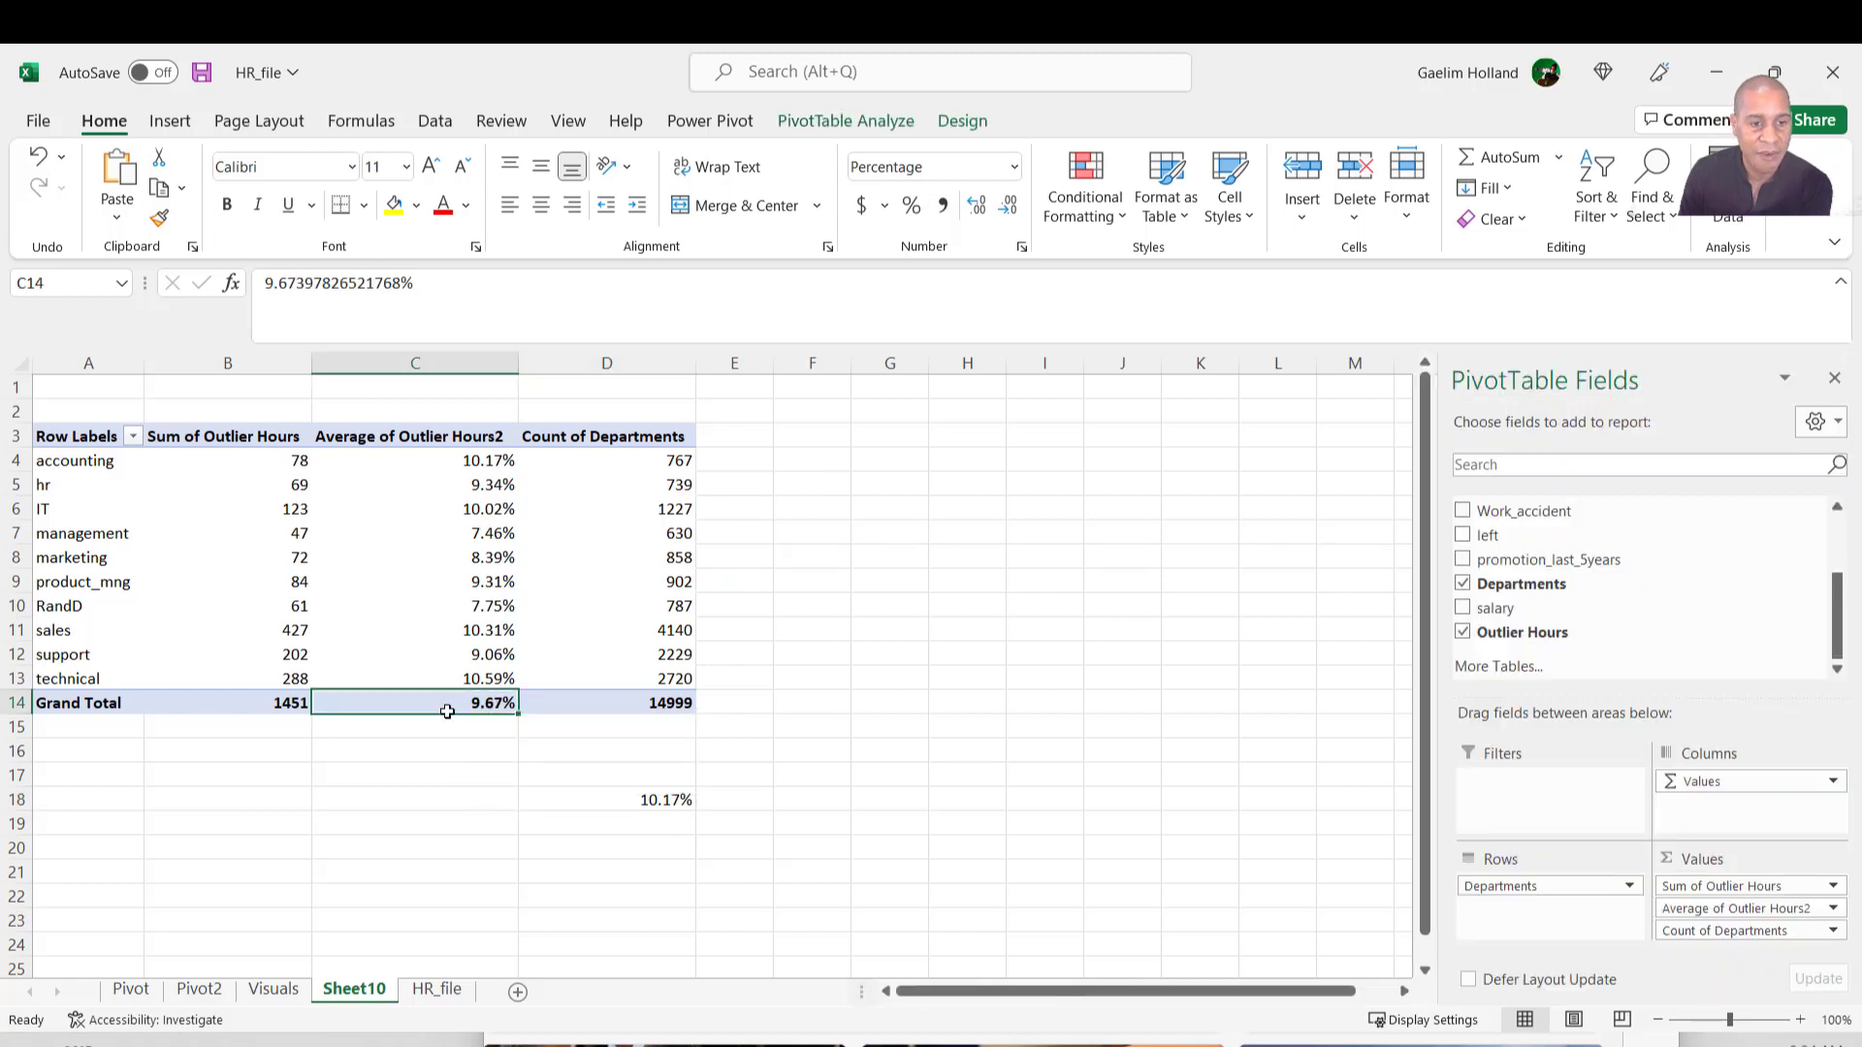
left_click(463, 577)
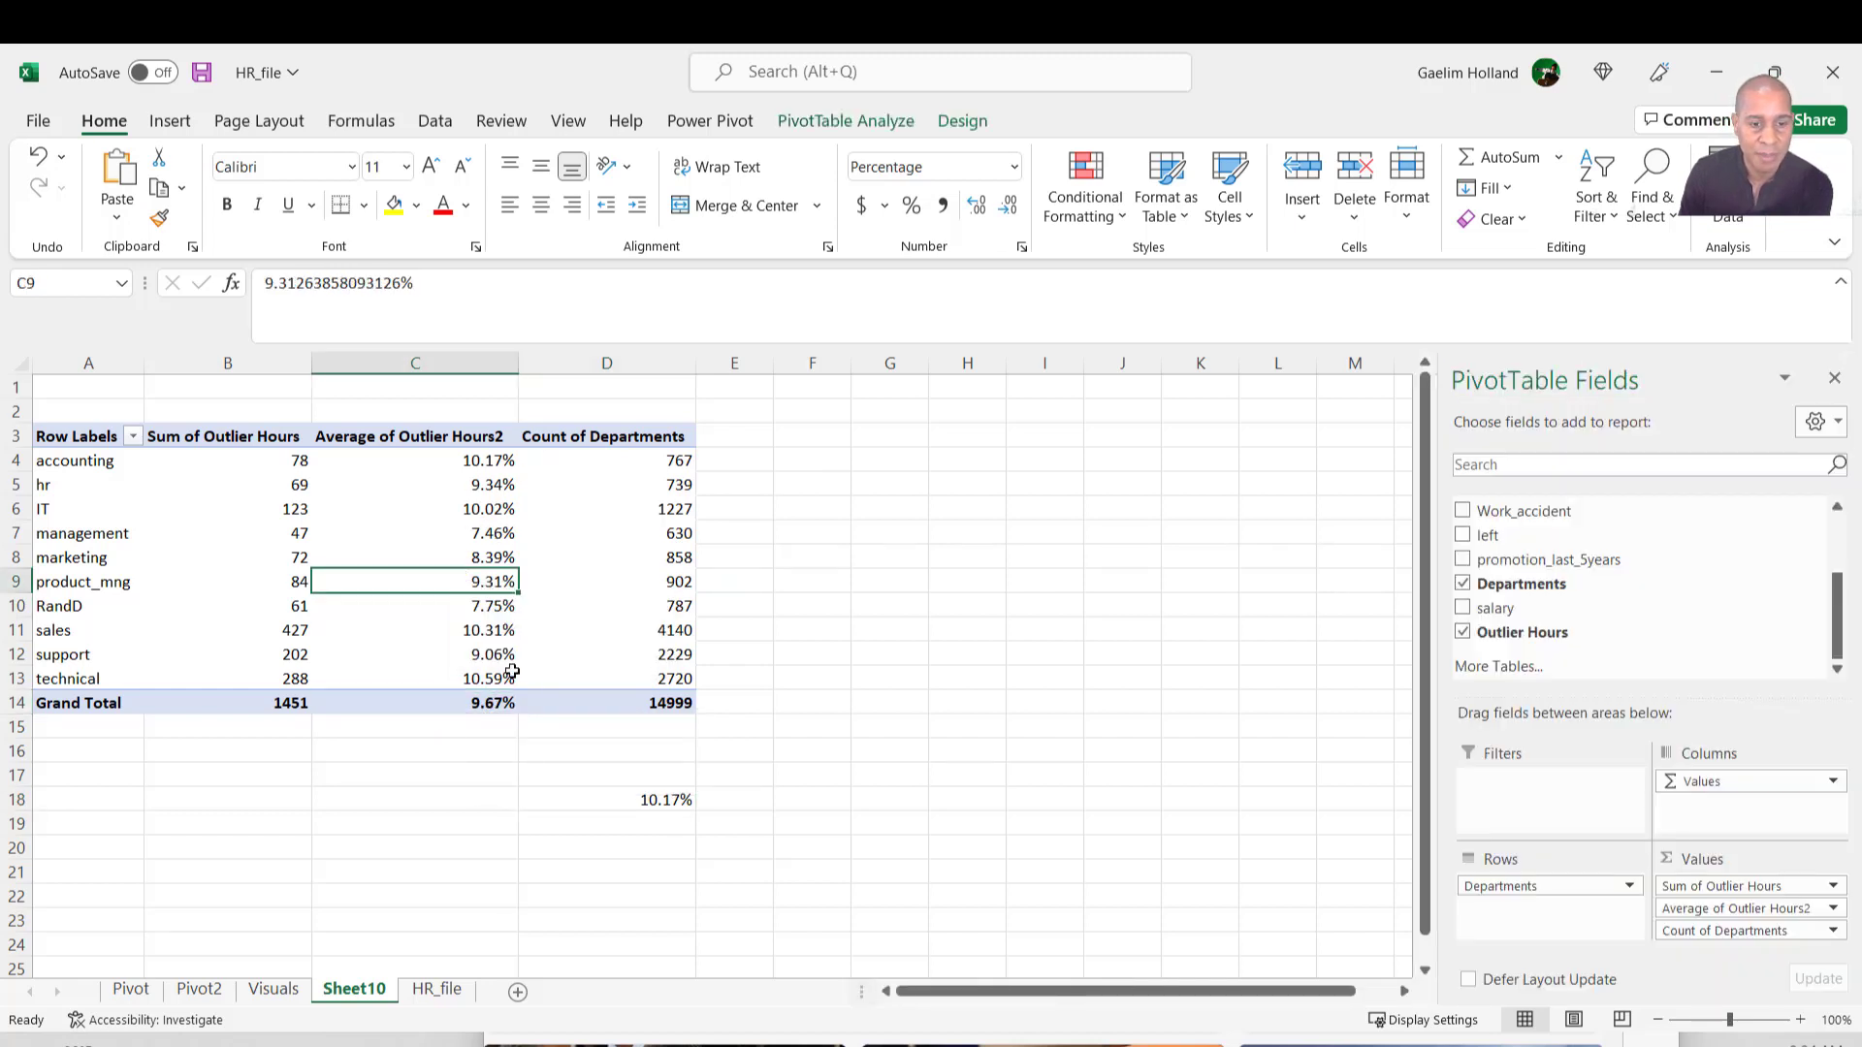
Copy the pivot table's headers and department rows without the grand total and paste them as values at E36 on the Visuals sheet.
left_click_drag(437, 463, 432, 679)
key("ctrl+a")
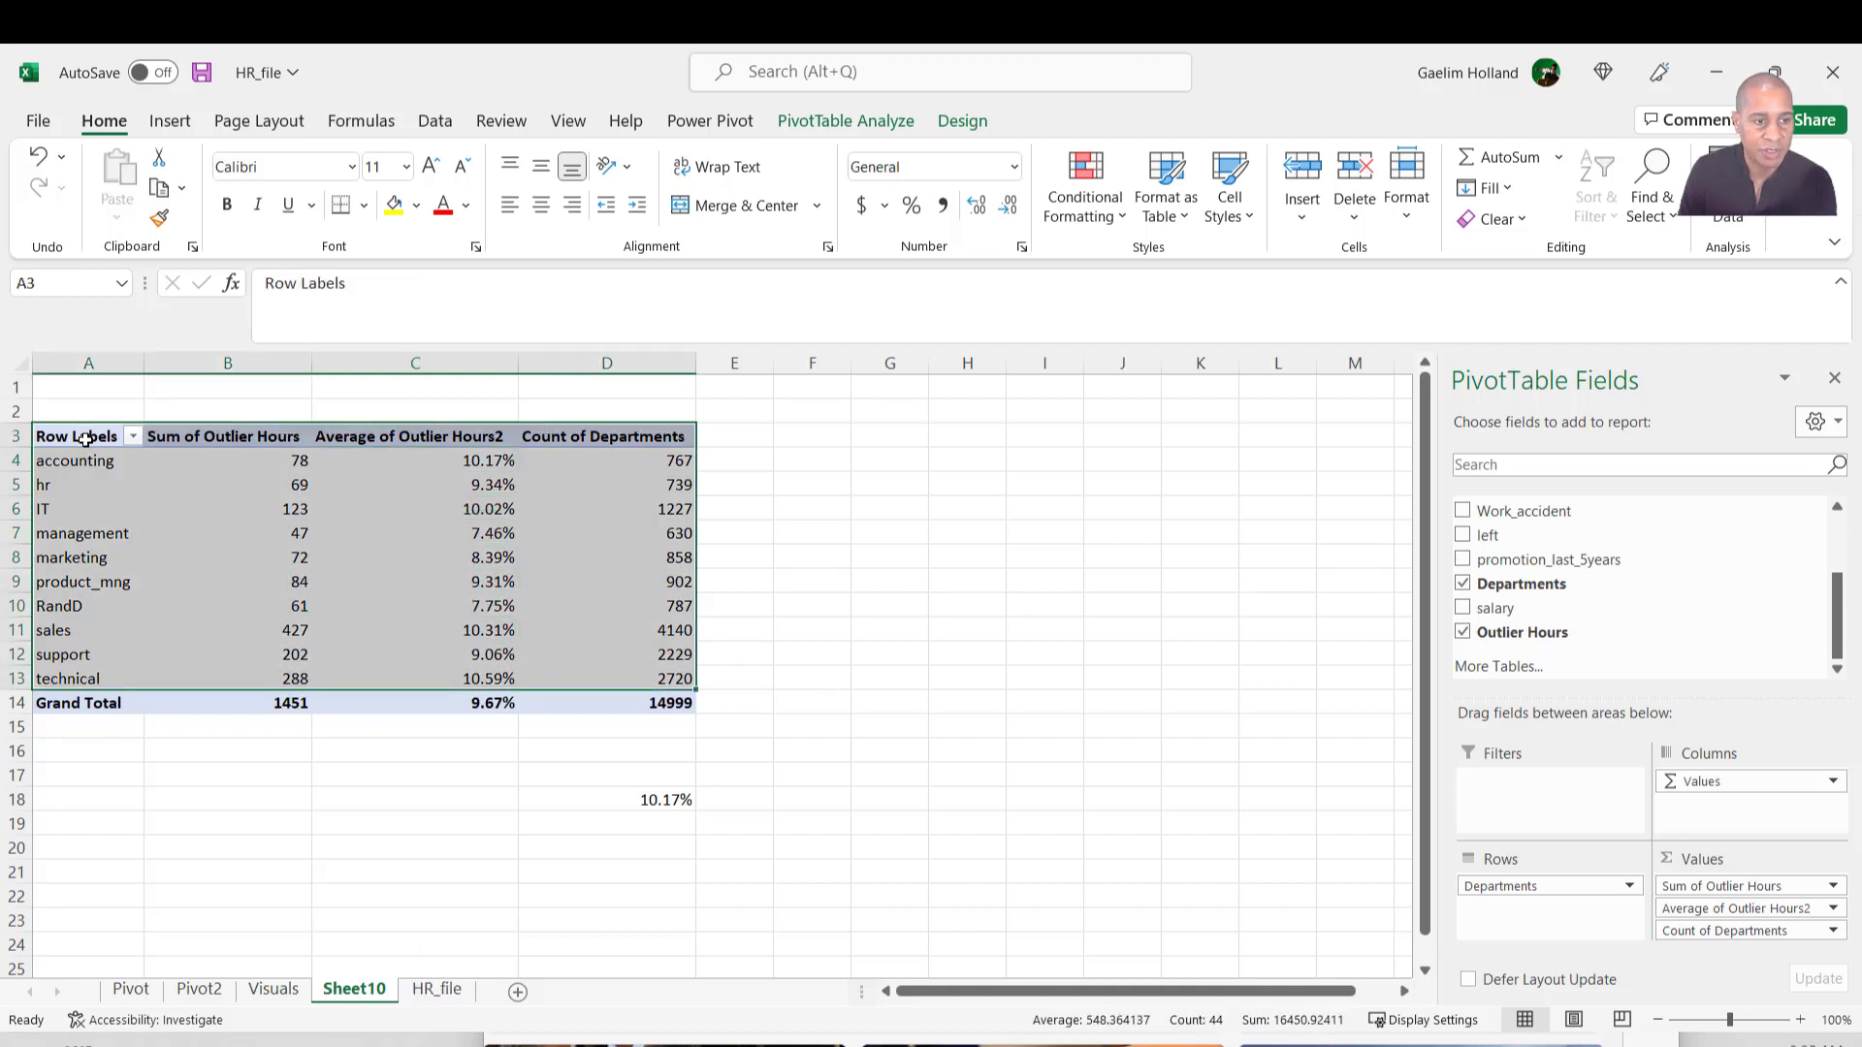
left_click_drag(85, 439, 603, 682)
key("ctrl+c")
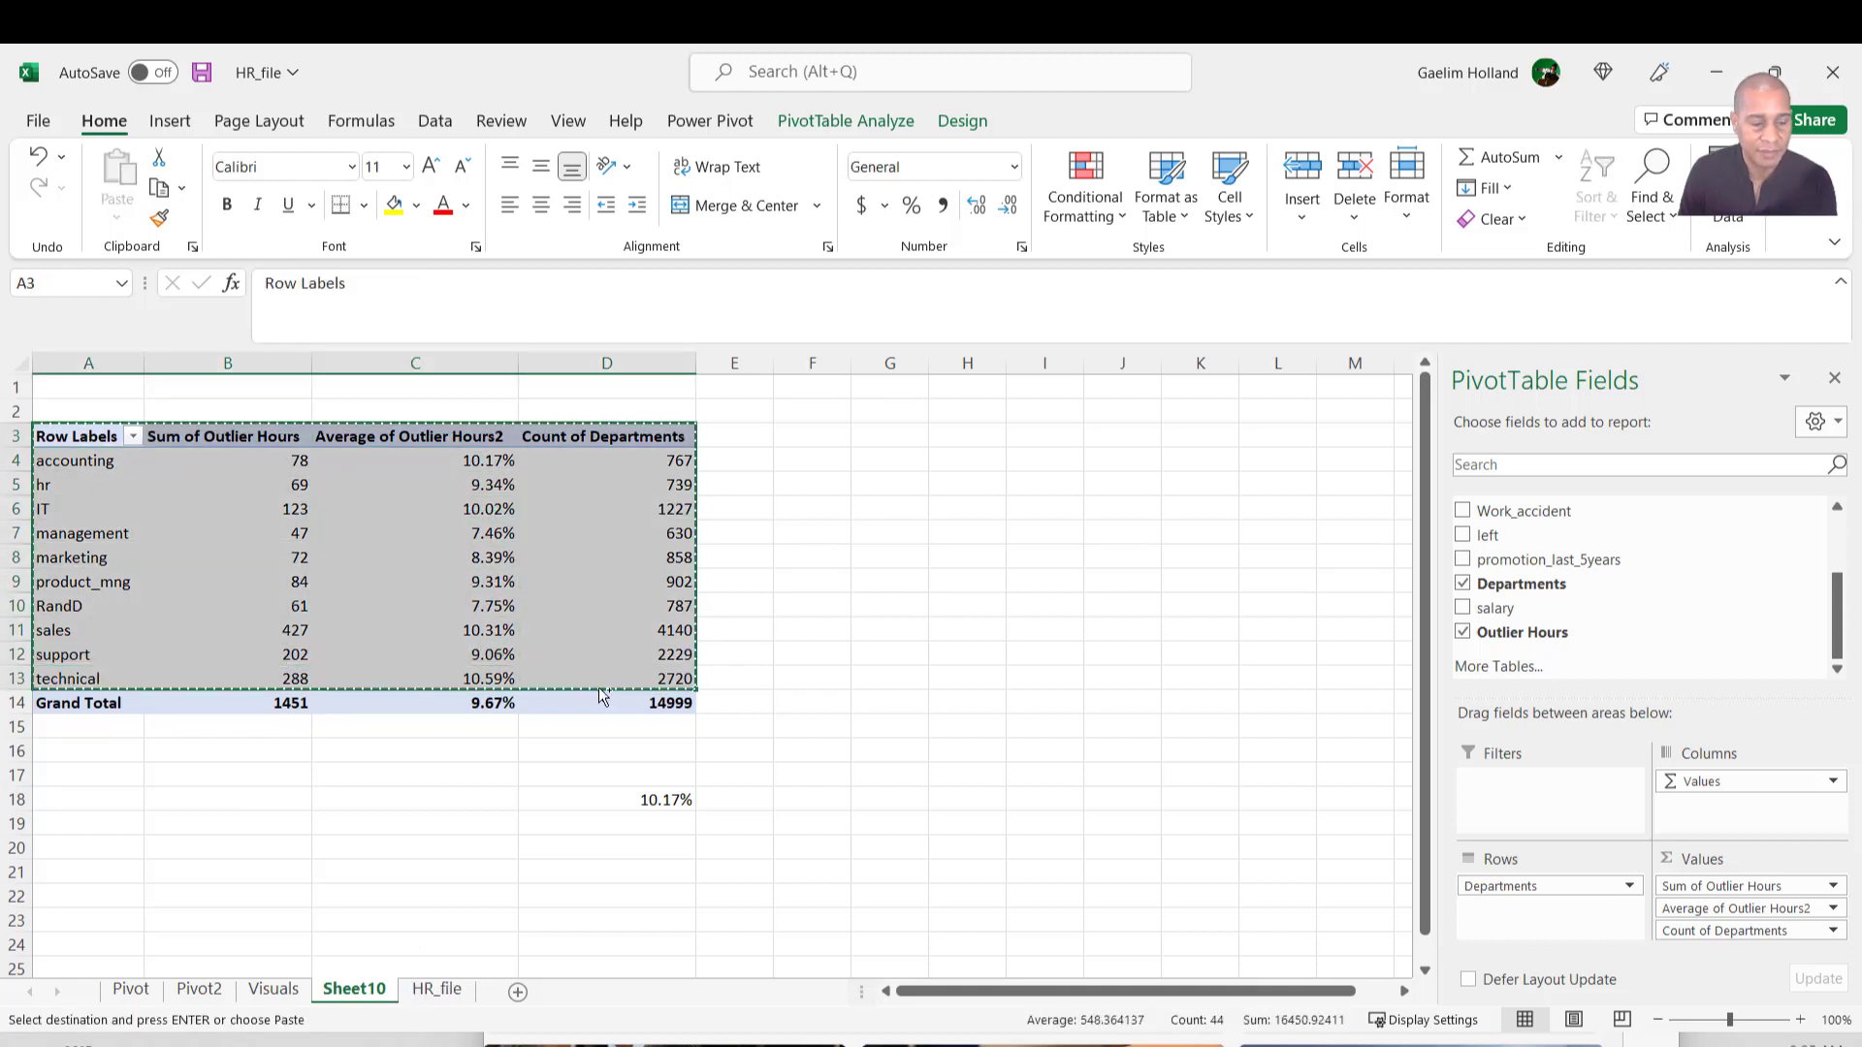
left_click(273, 989)
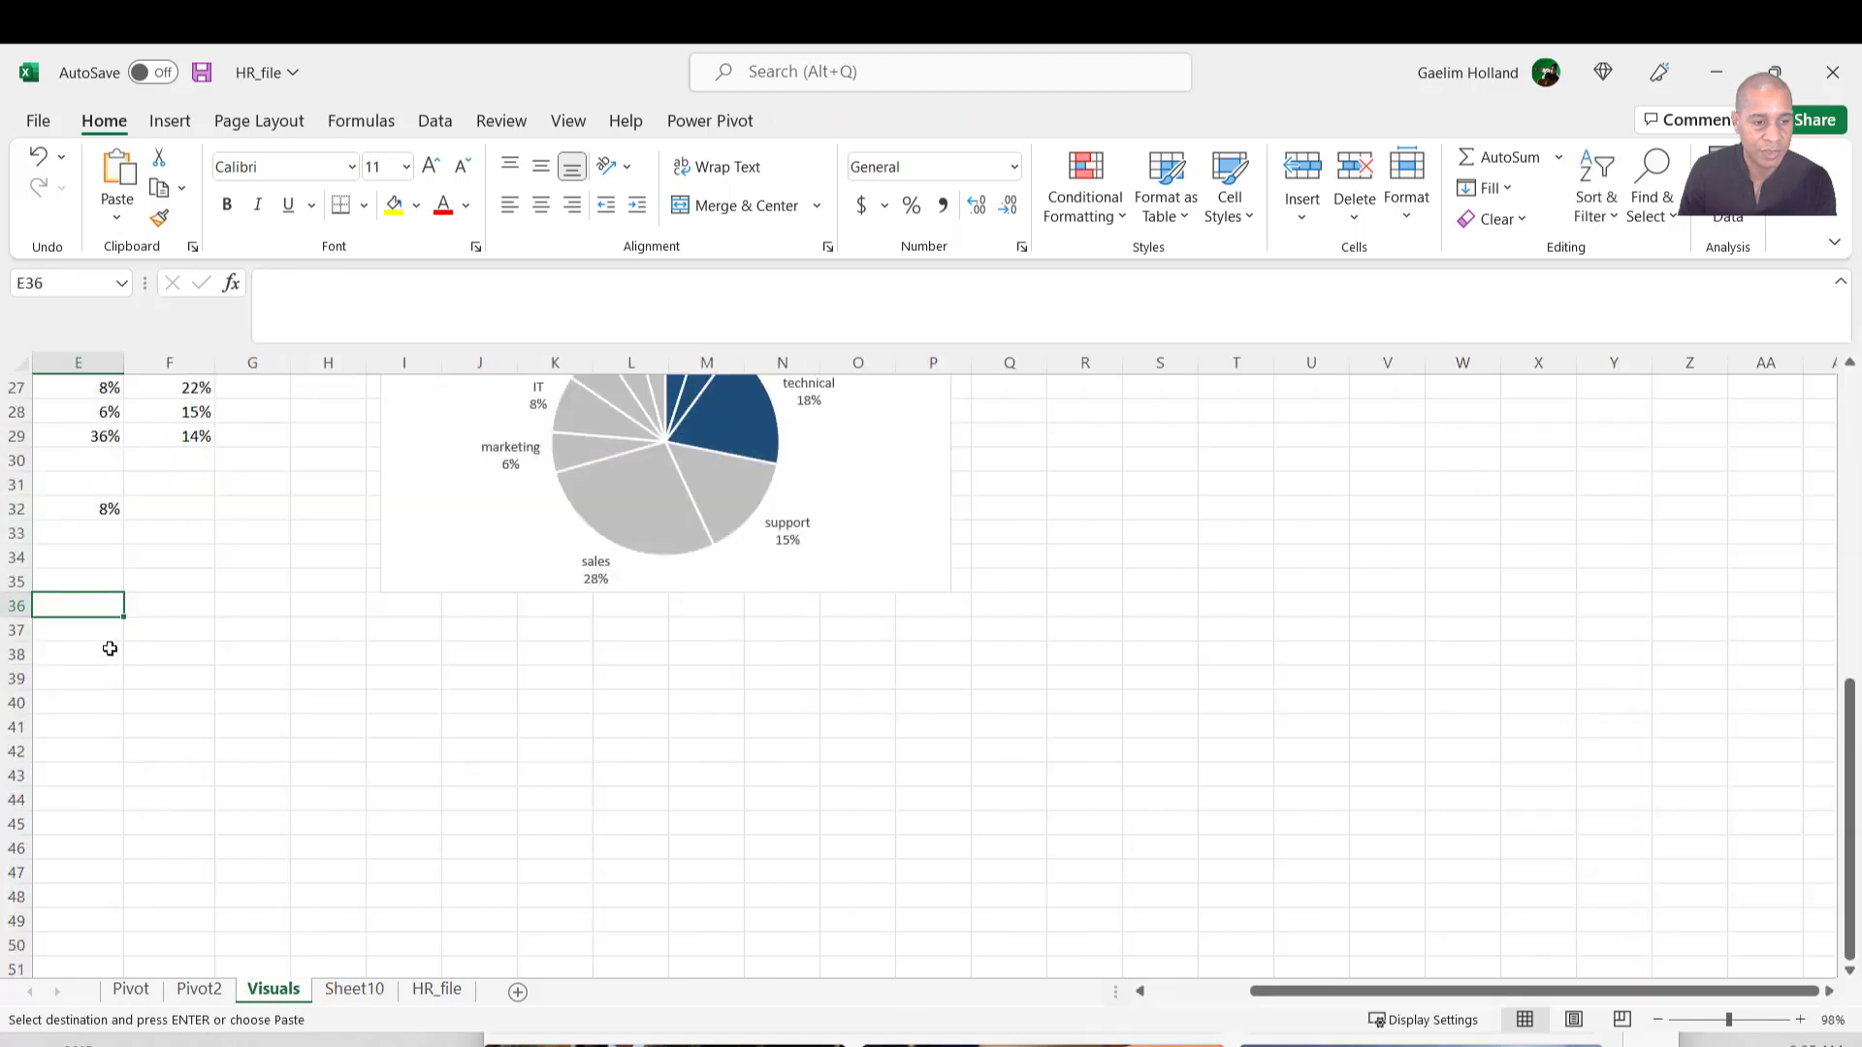
right_click(90, 600)
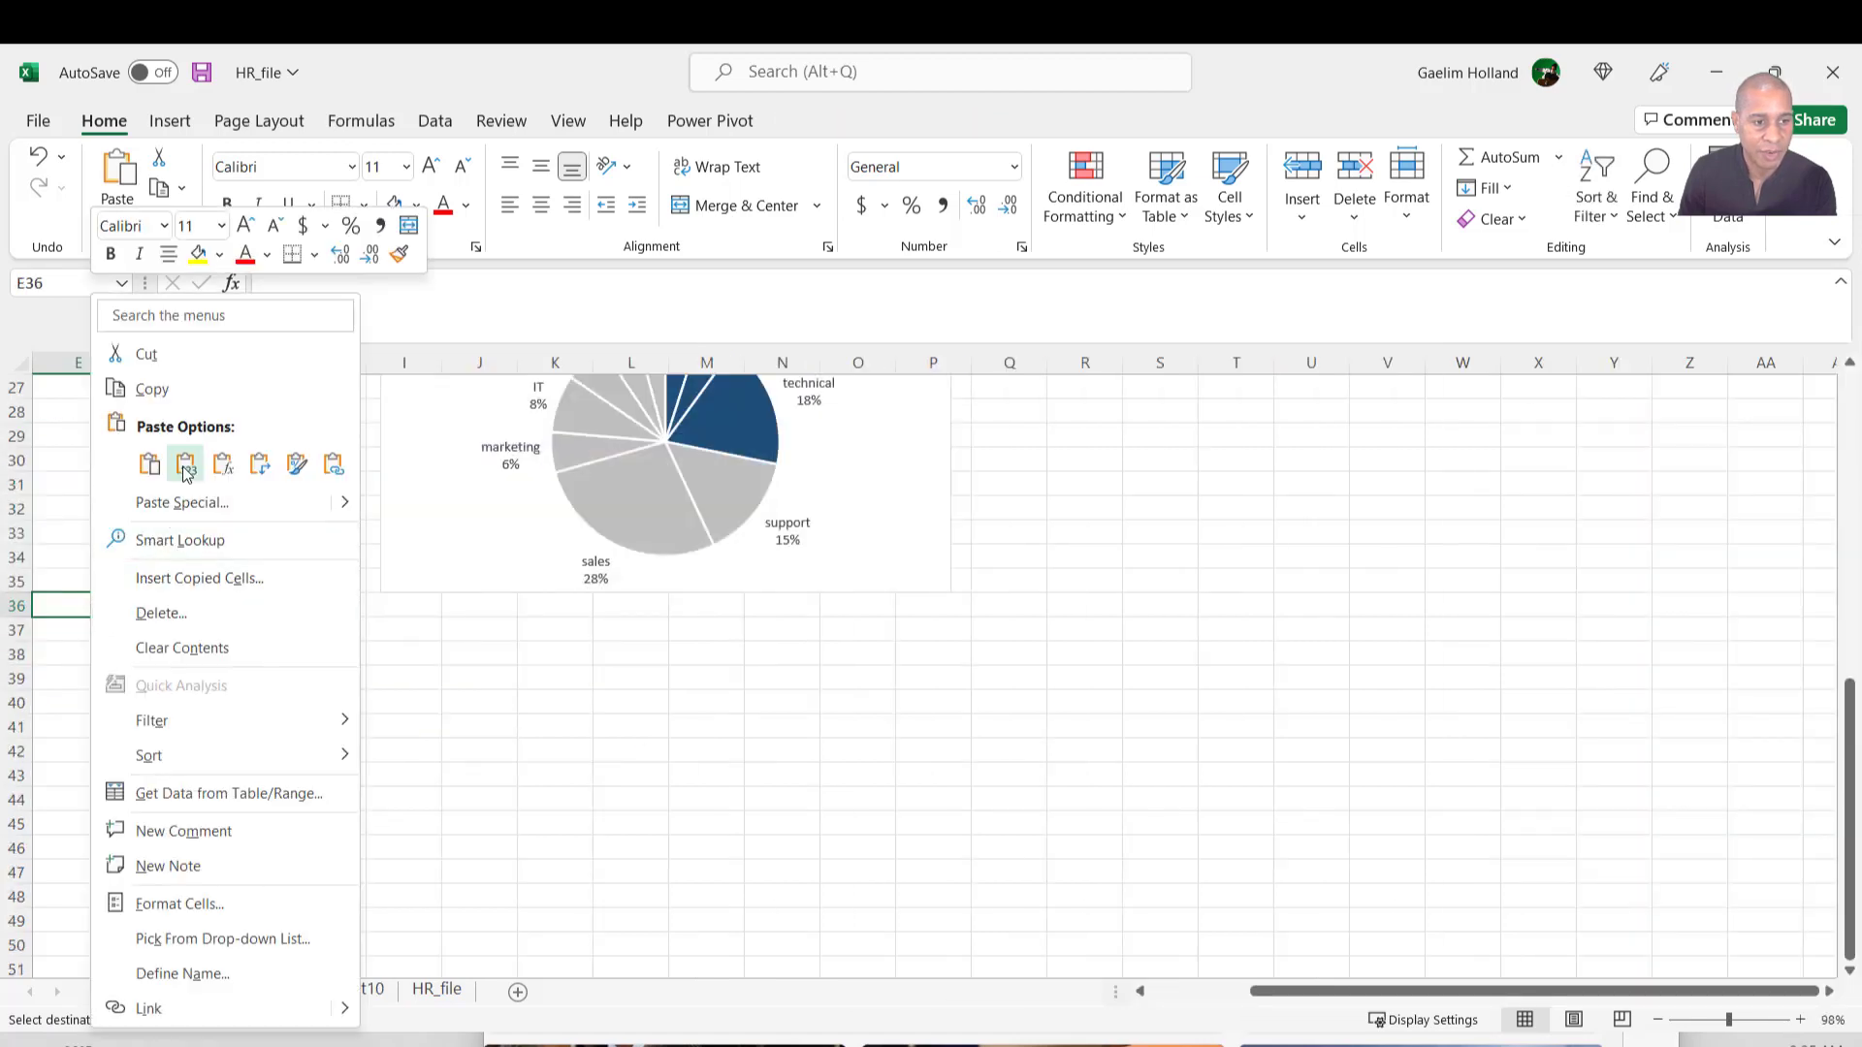
left_click(185, 466)
Format the pasted Average of Outlier Hours2 column, G36:G46, as percentages without decimals.
left_click(293, 795)
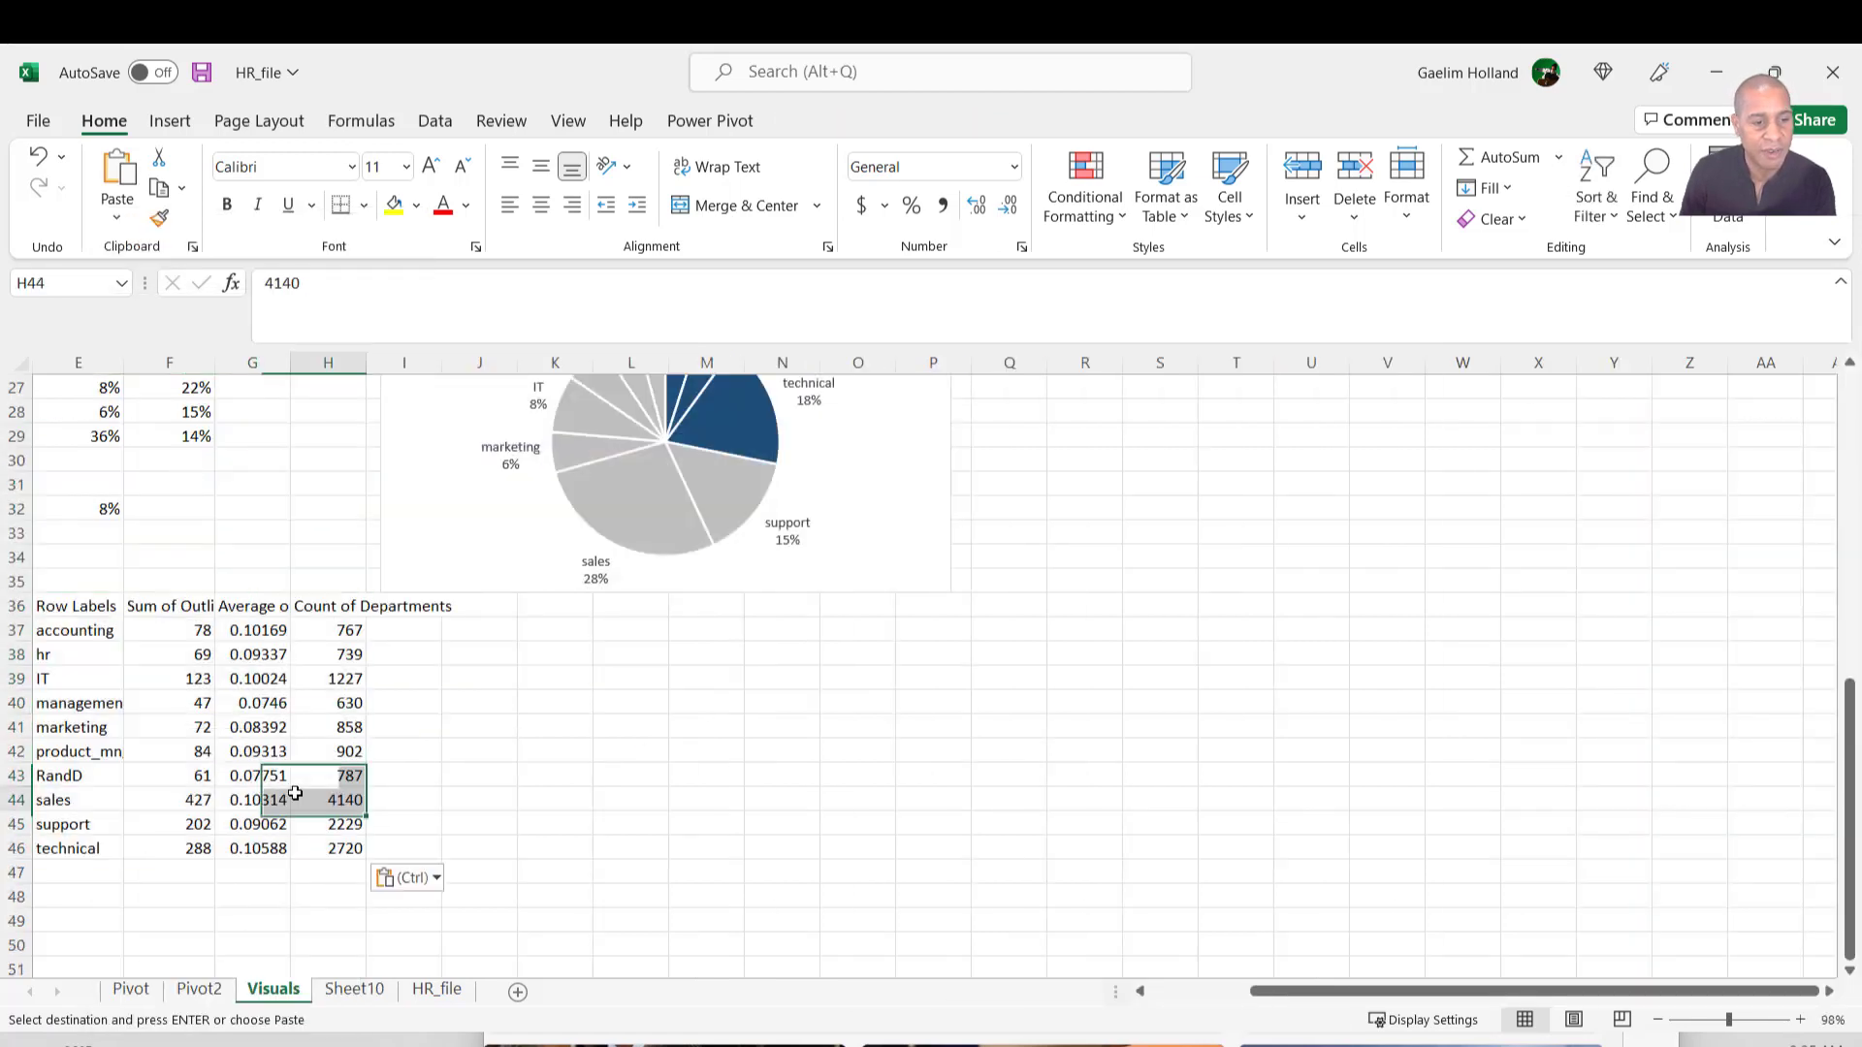
left_click_drag(253, 607, 253, 849)
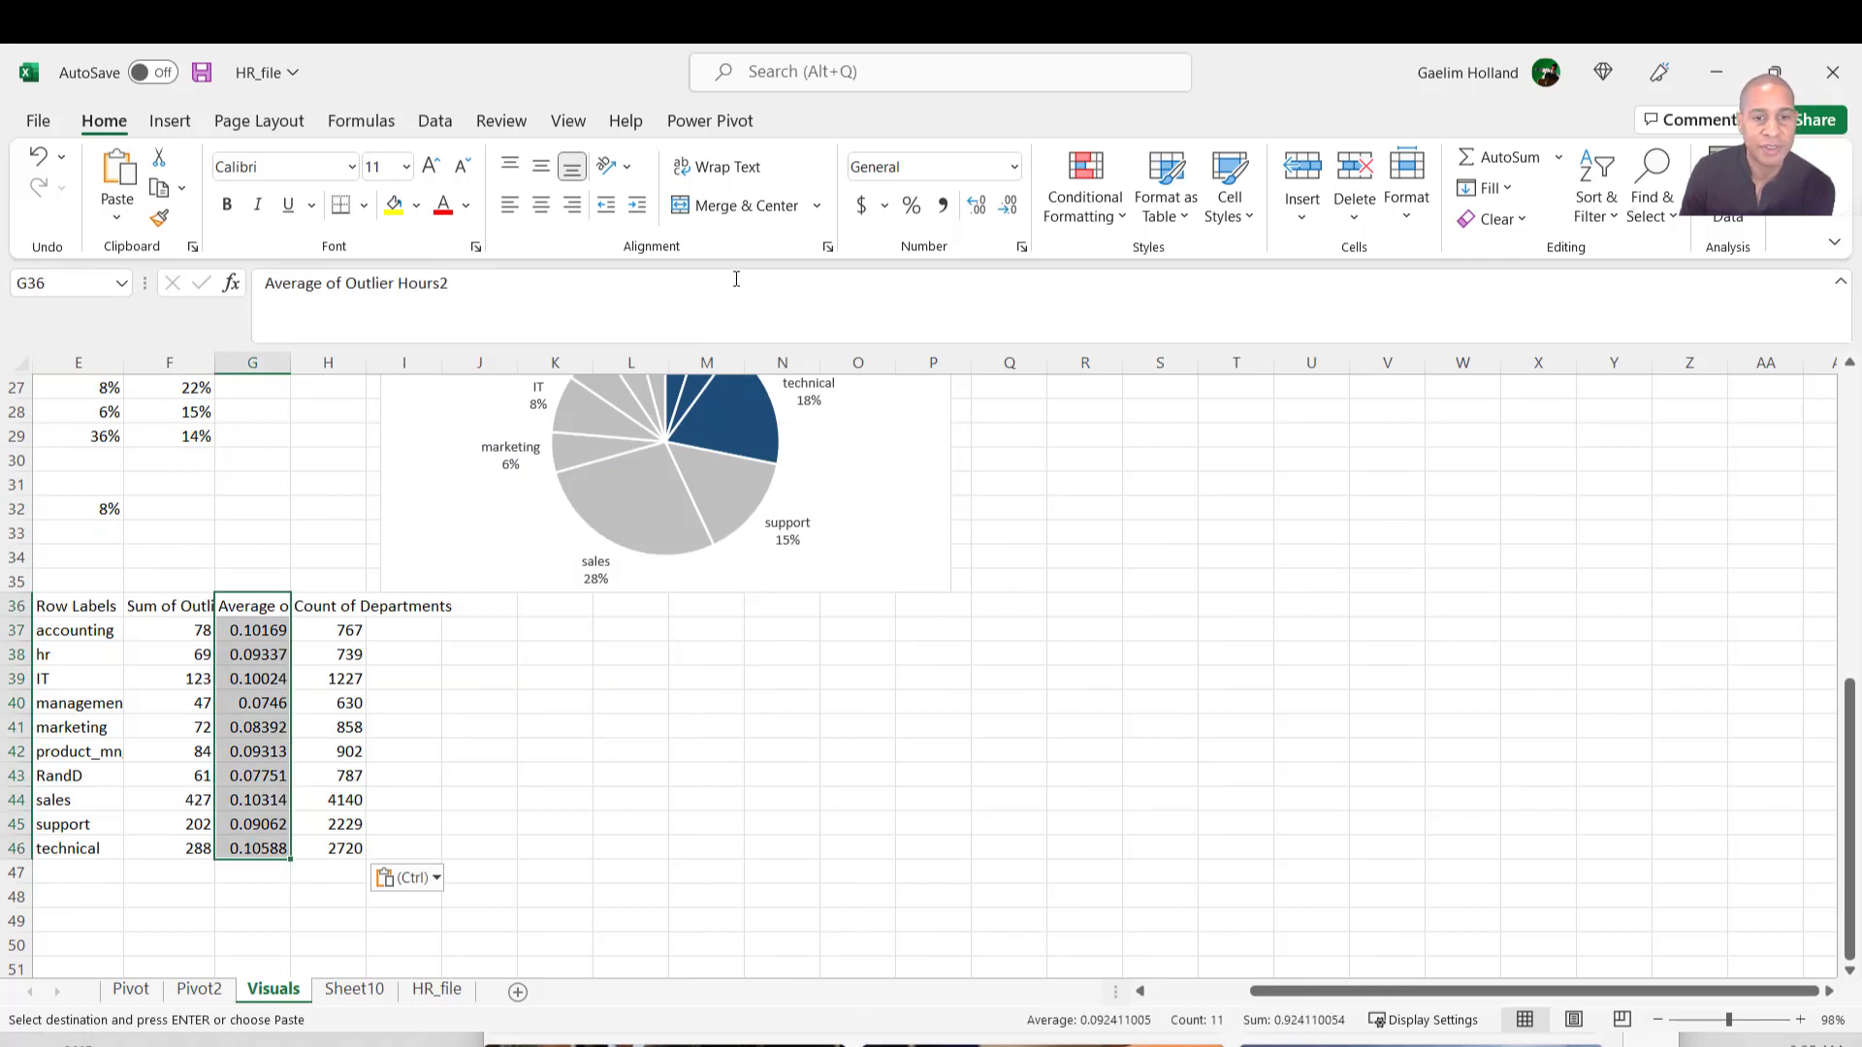
left_click(911, 205)
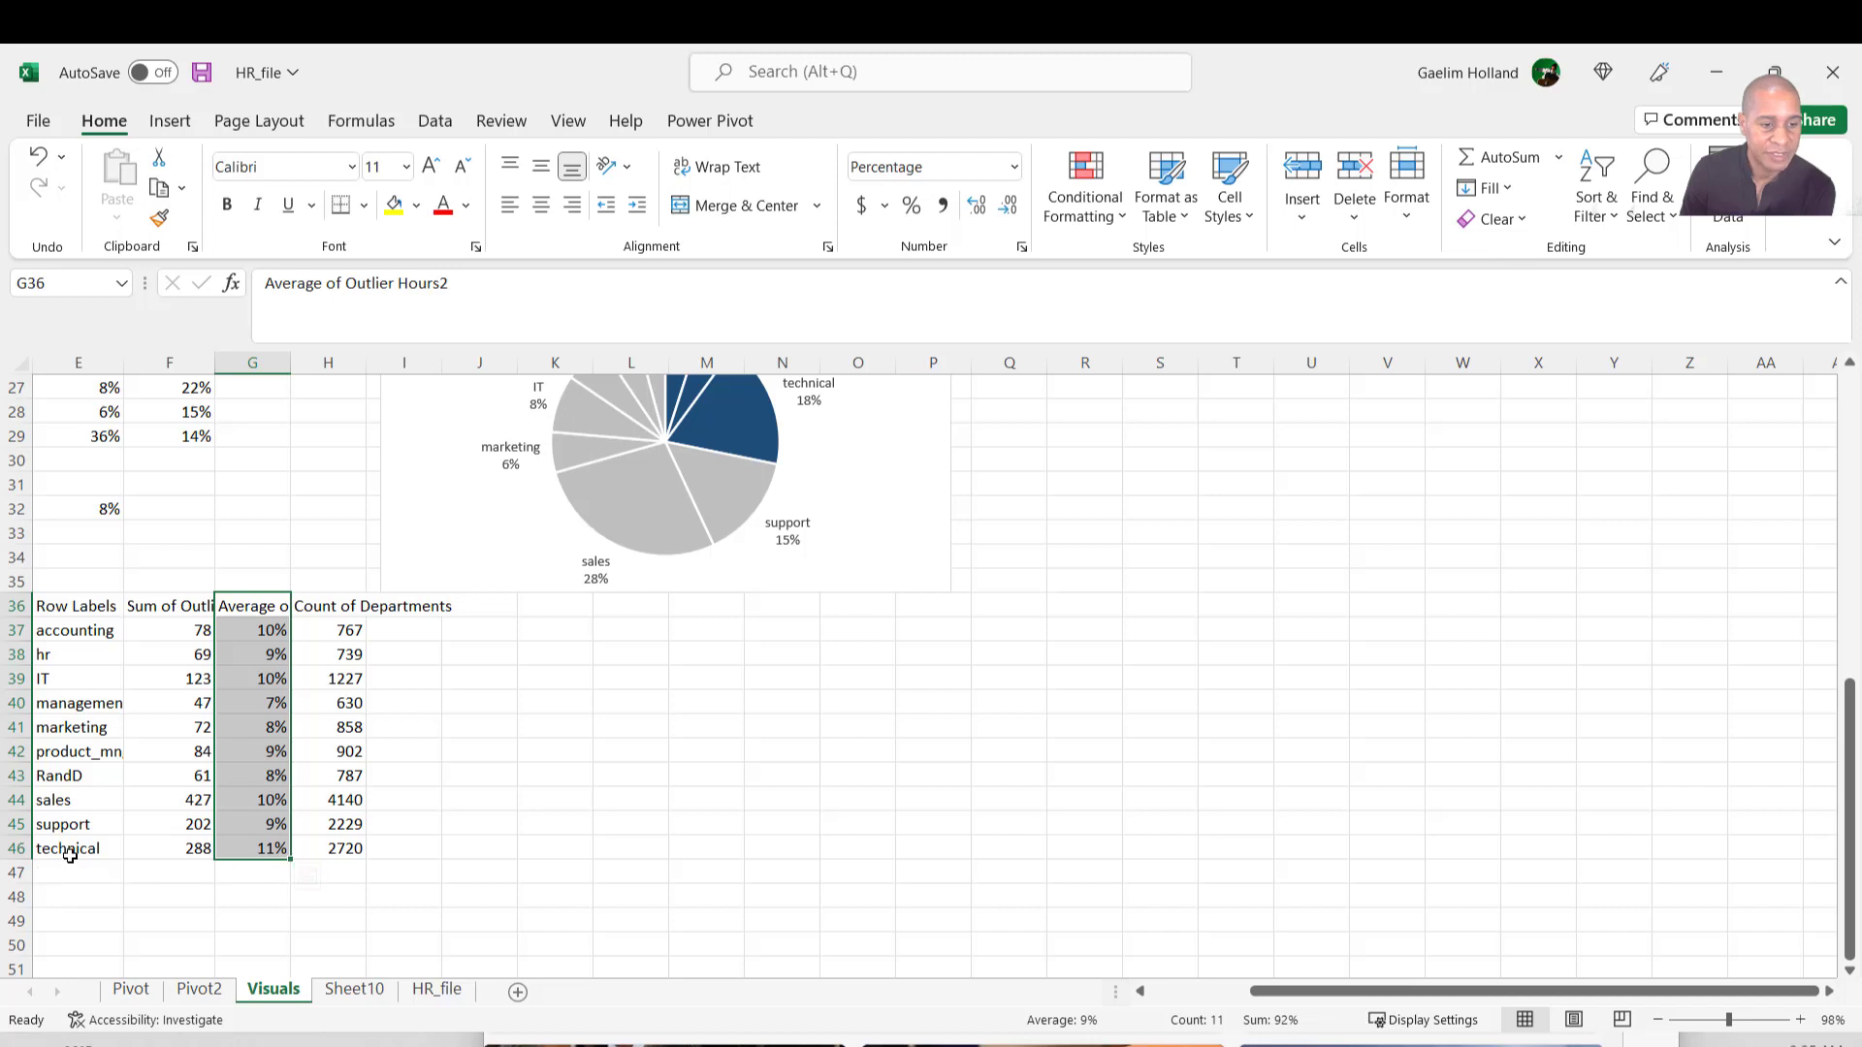
left_click_drag(67, 848, 305, 854)
Rename the pasted table's header in E36 to Departments and the one in G36 to Outler Hours.
left_click(78, 603)
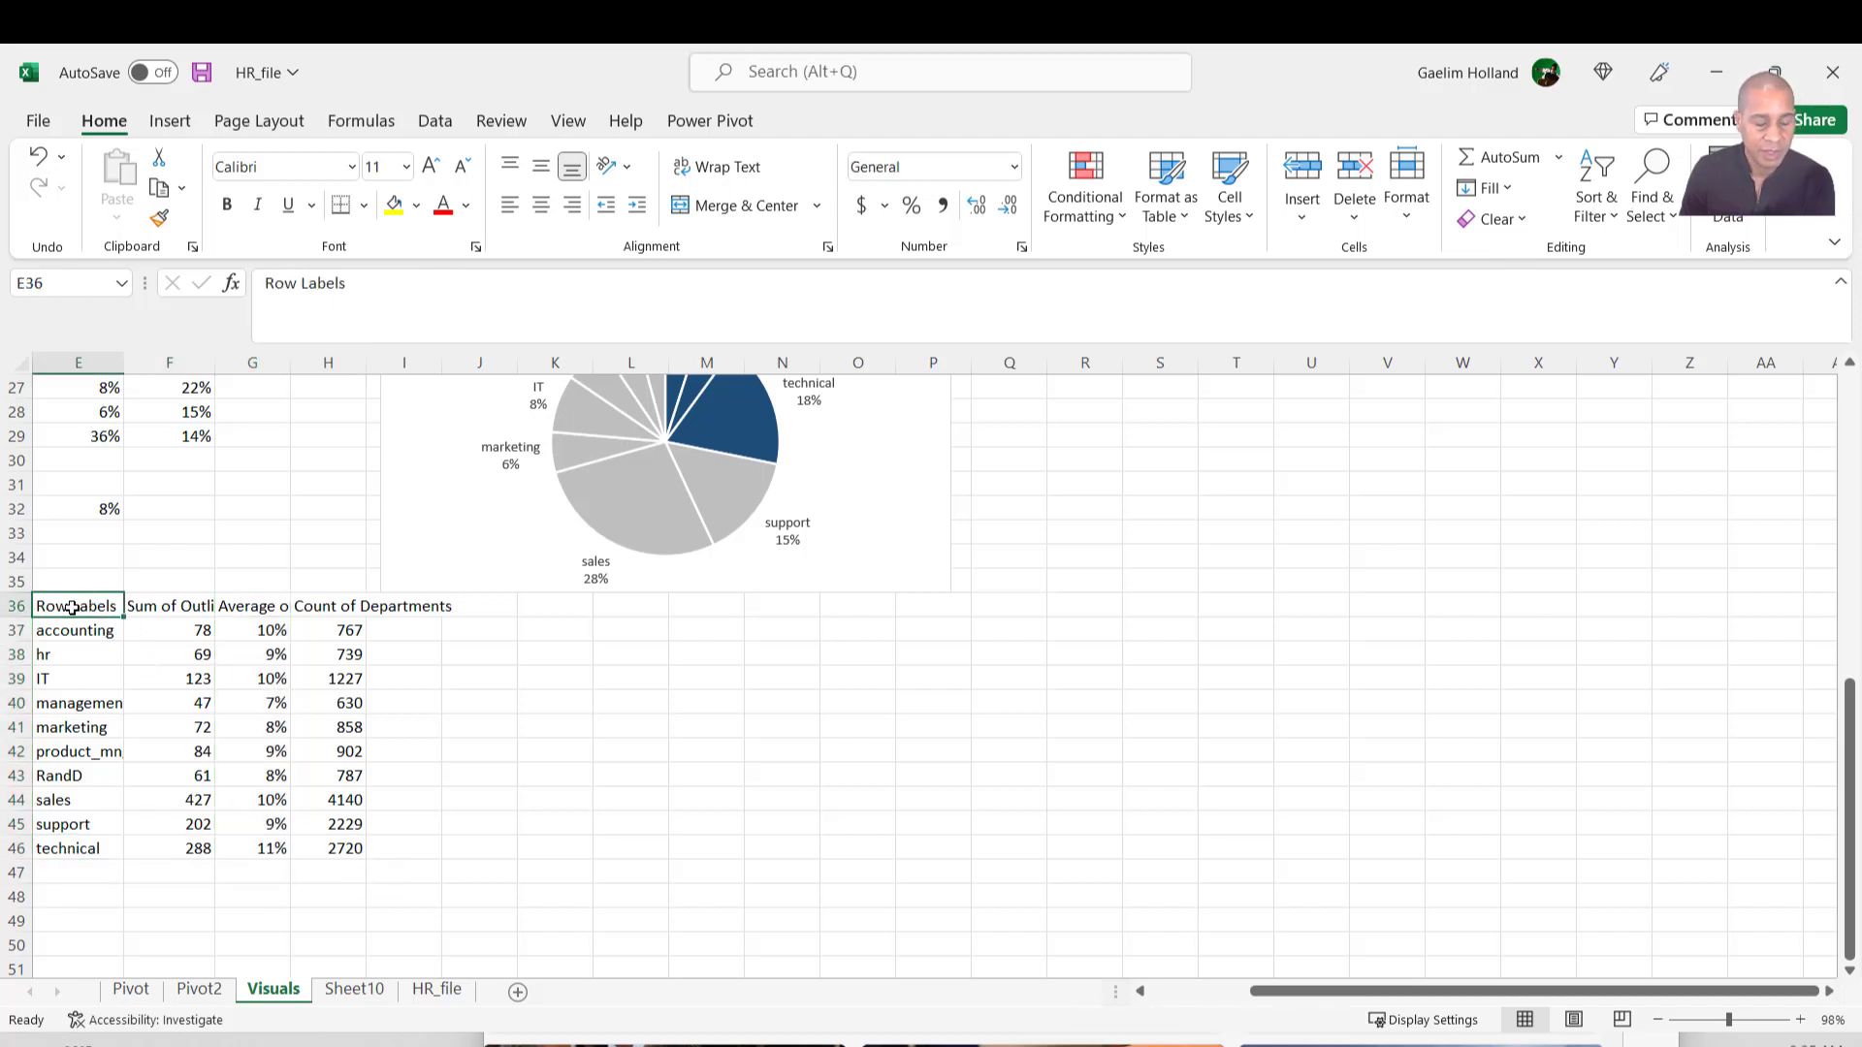
type("Departments")
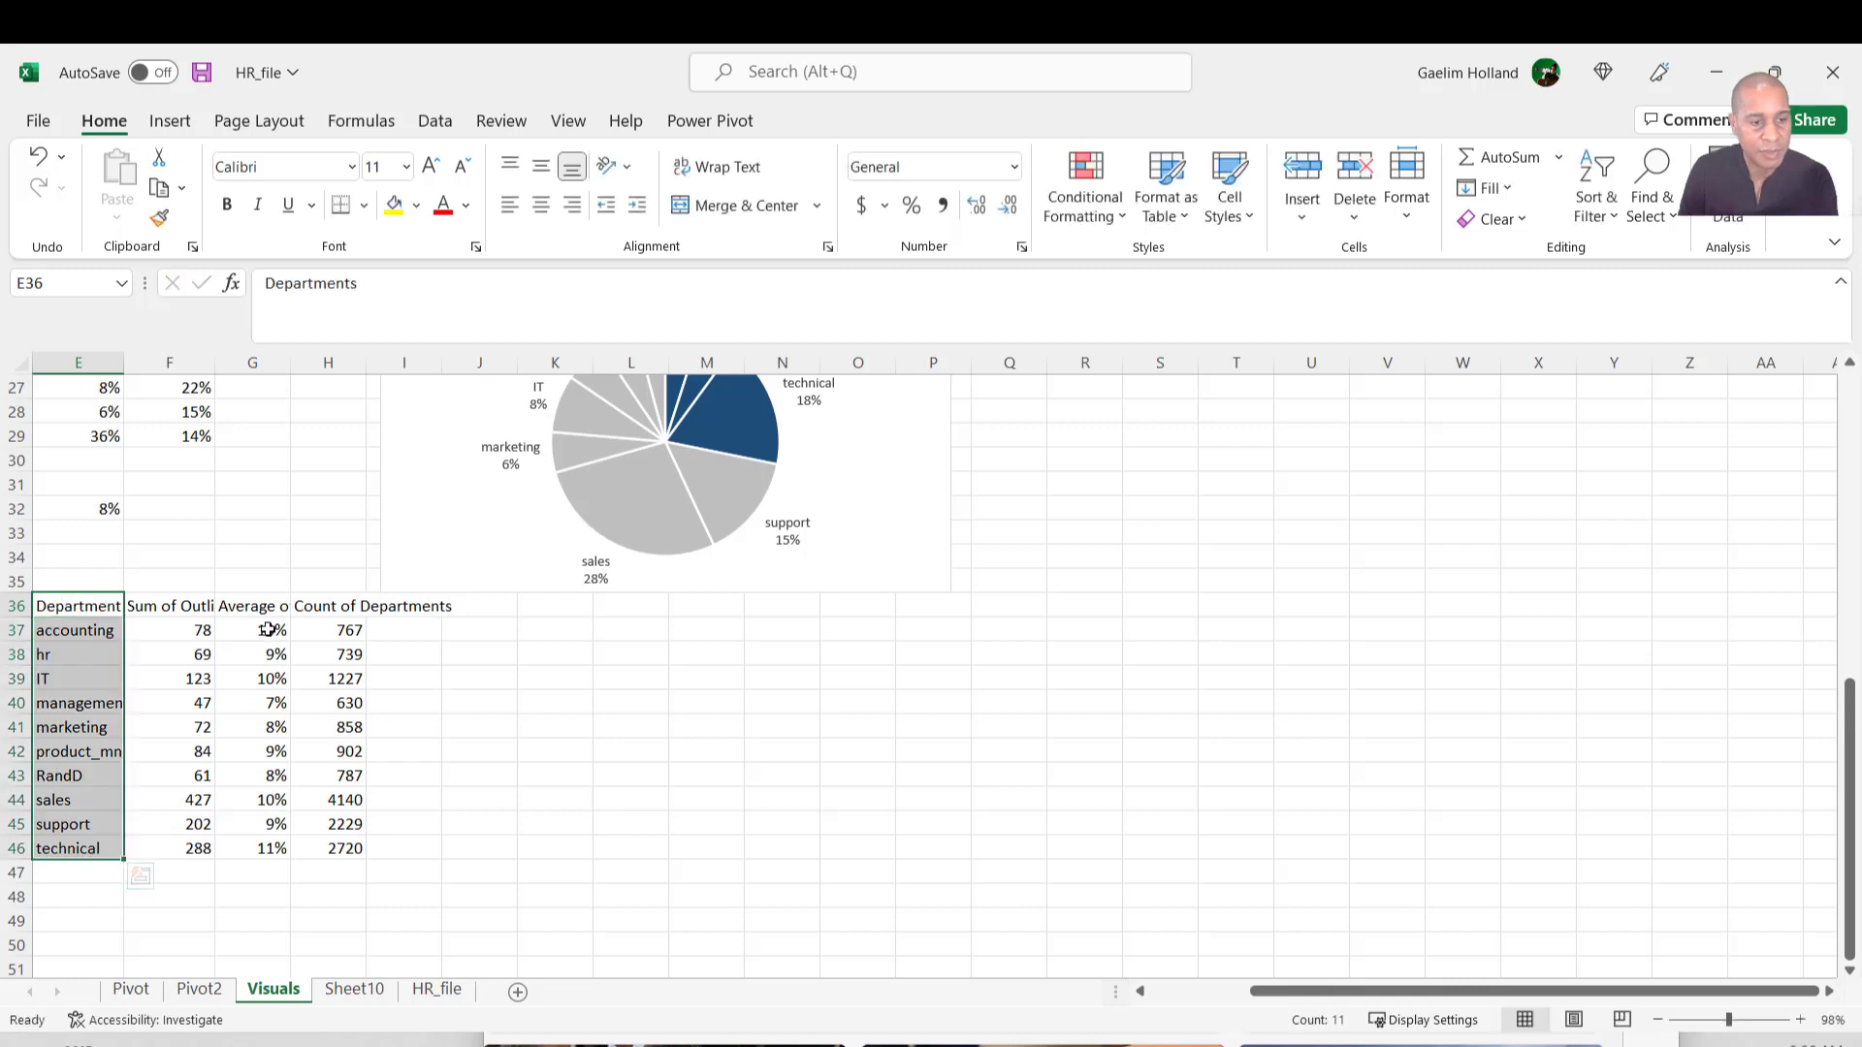
left_click(251, 604)
type("Out")
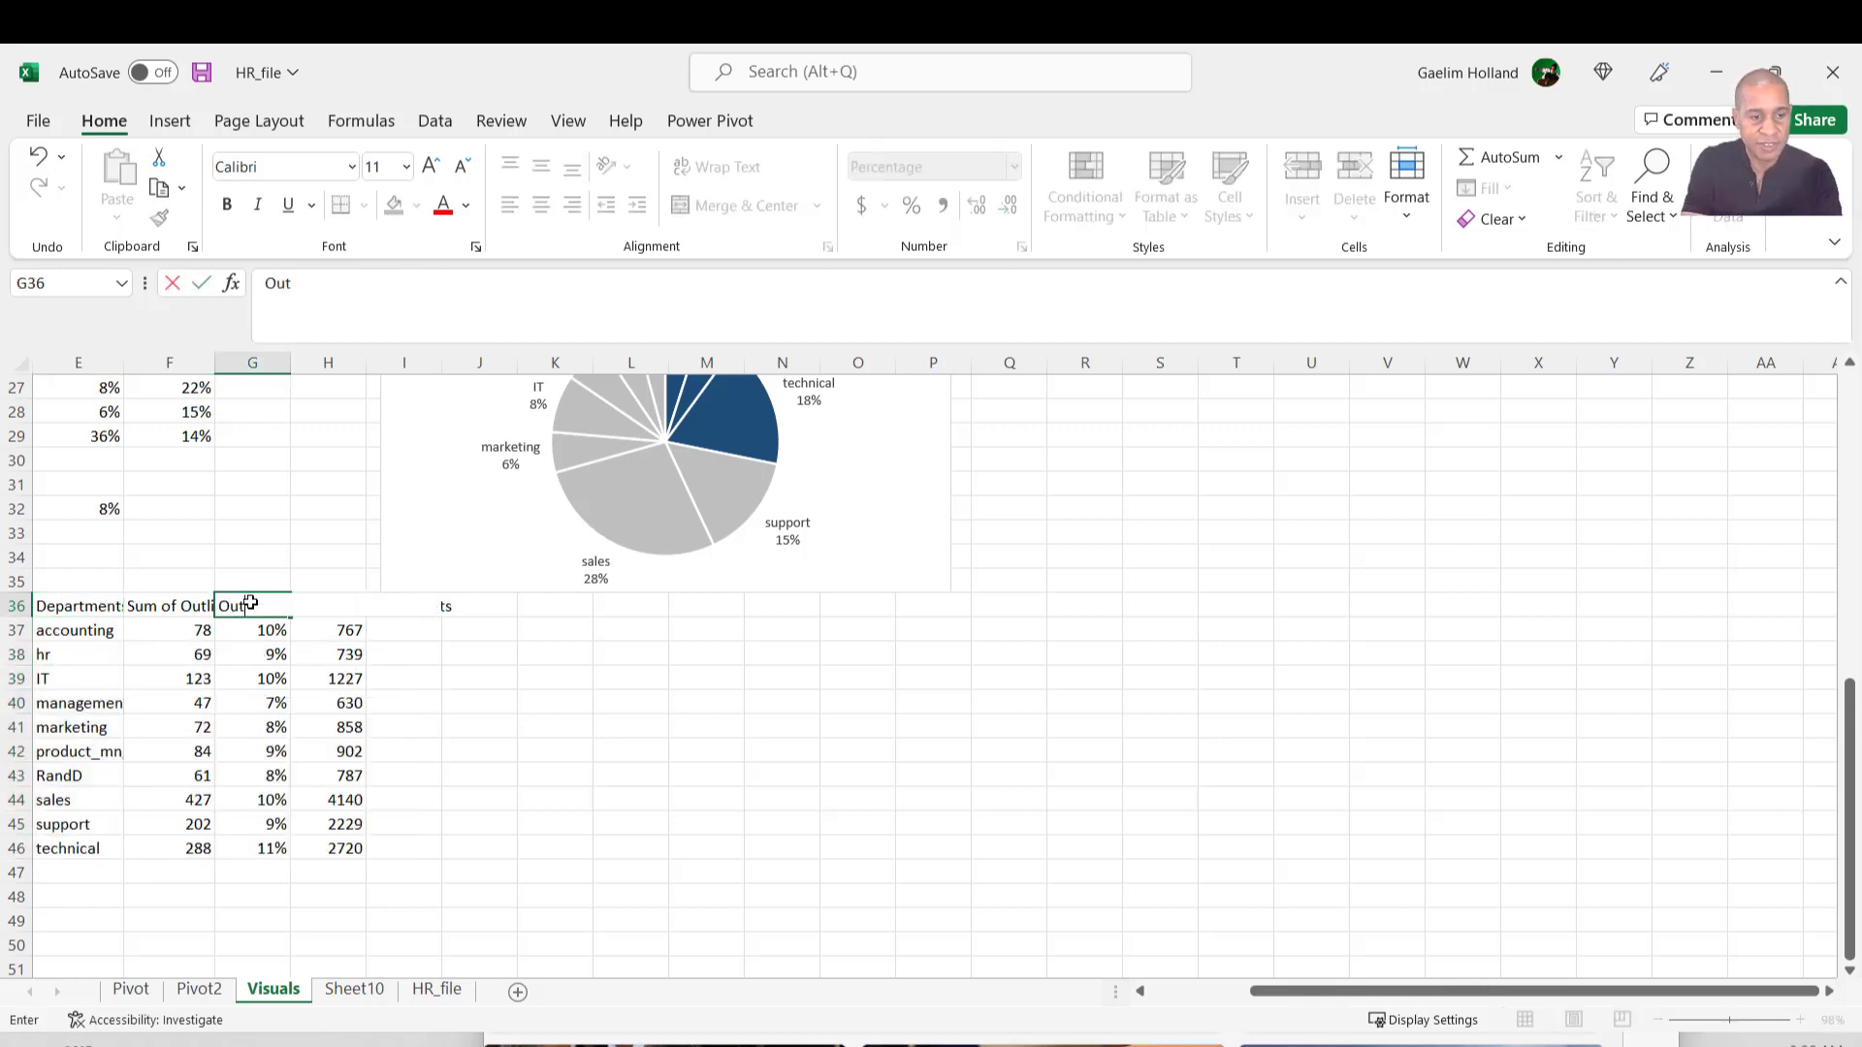
type("leir")
key("BackSpace")
key("BackSpace")
type("r Hours")
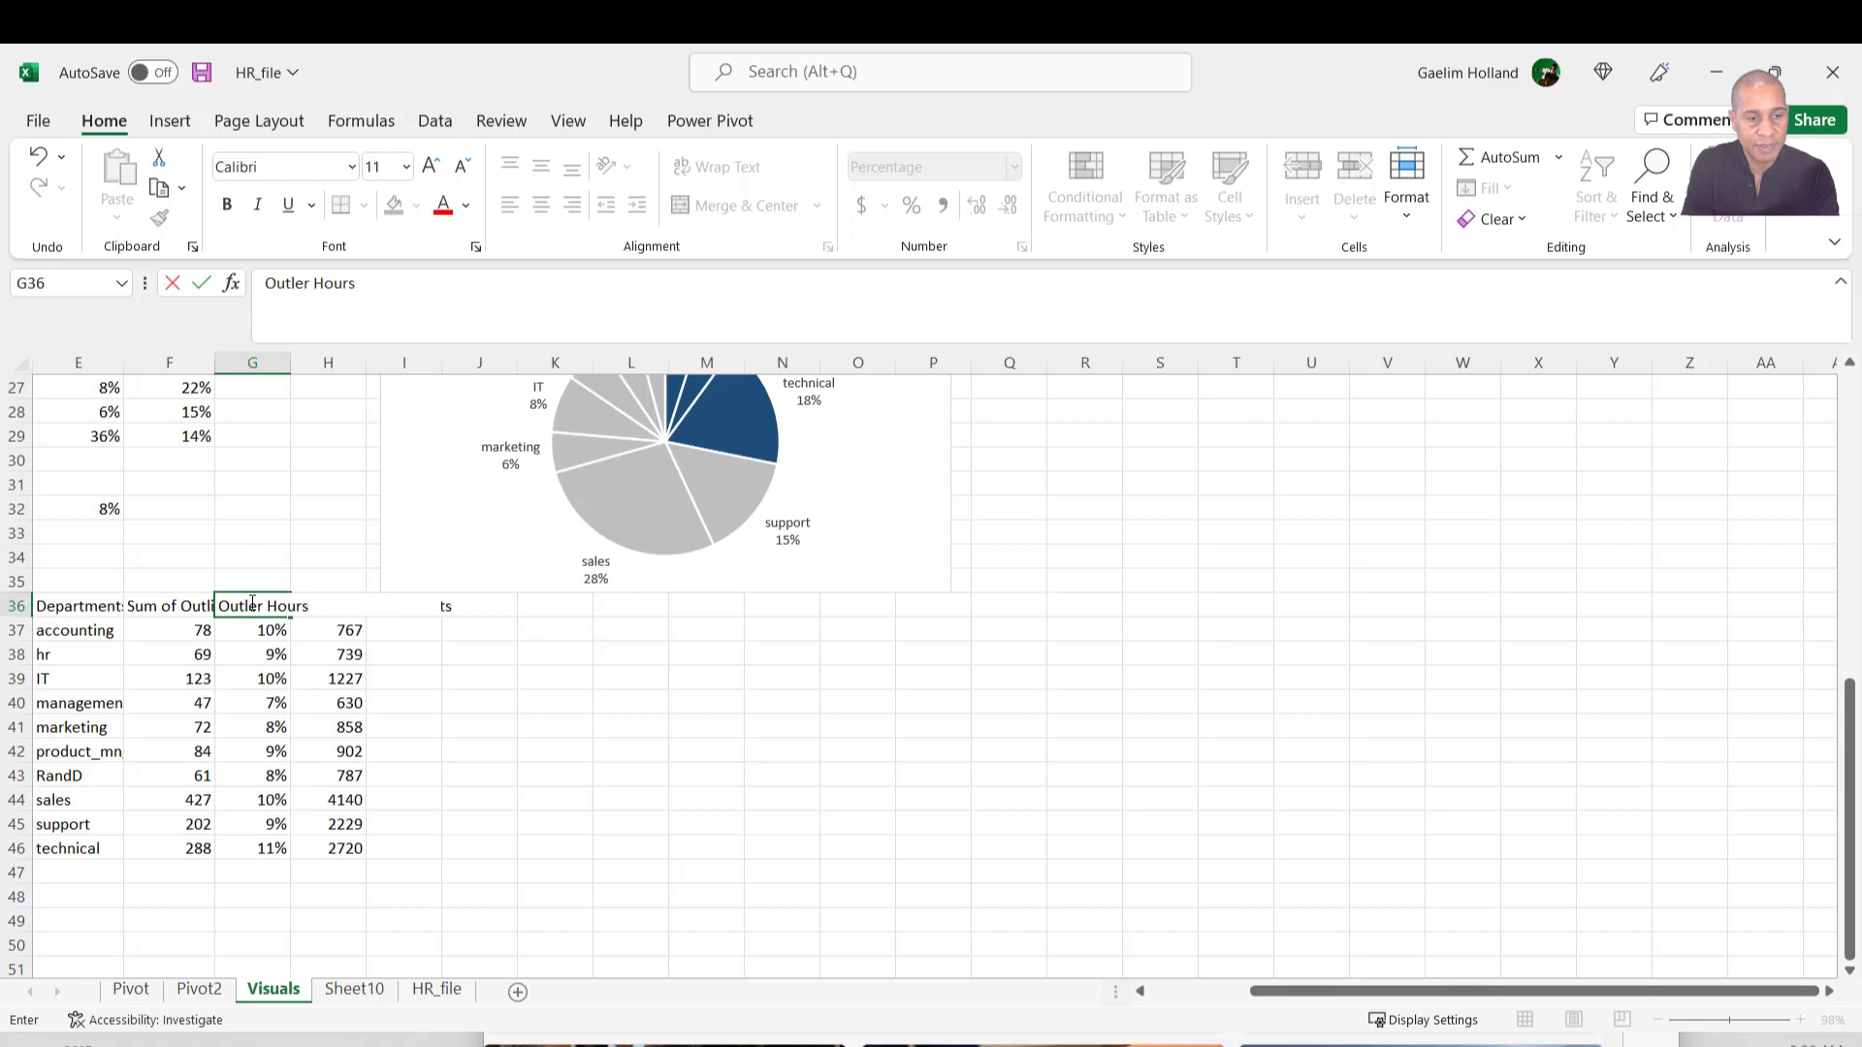
left_click(251, 893)
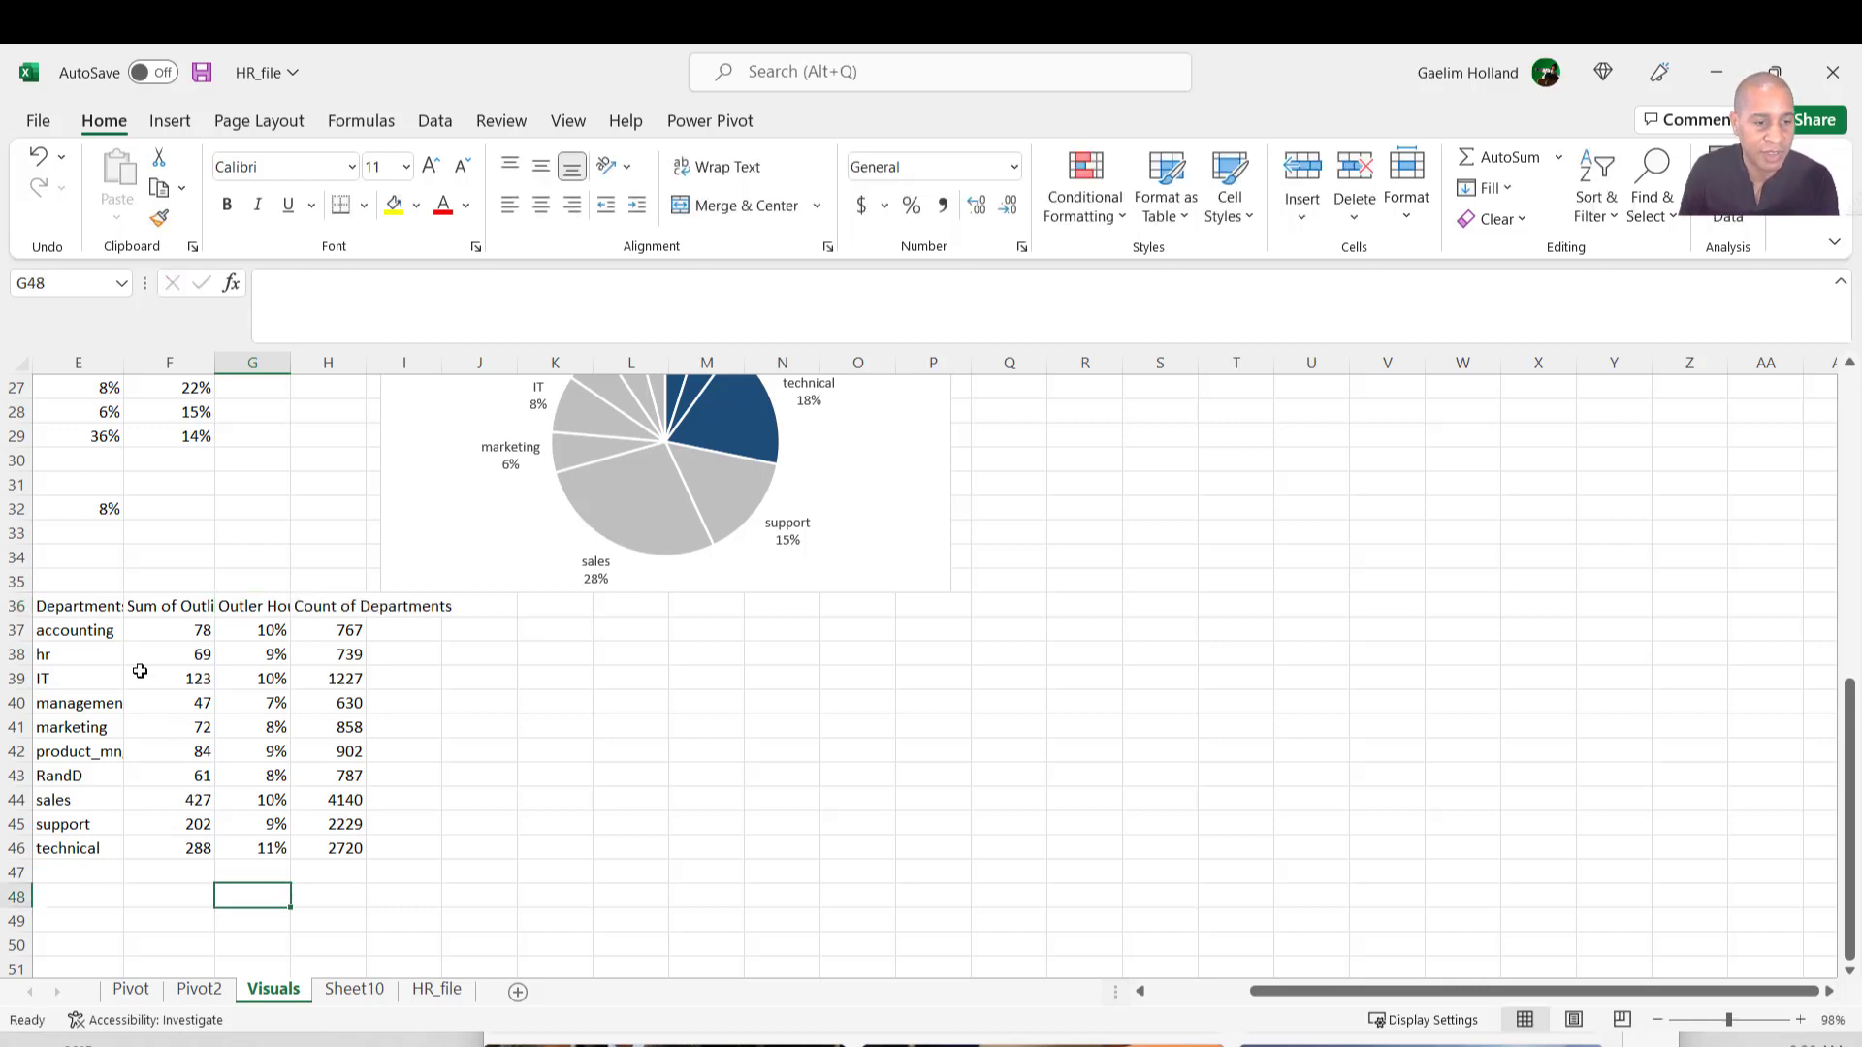
Insert a clustered column chart from the Departments and Outler Hours columns, E36:E46 and G36:G46, and add data labels.
left_click(248, 605)
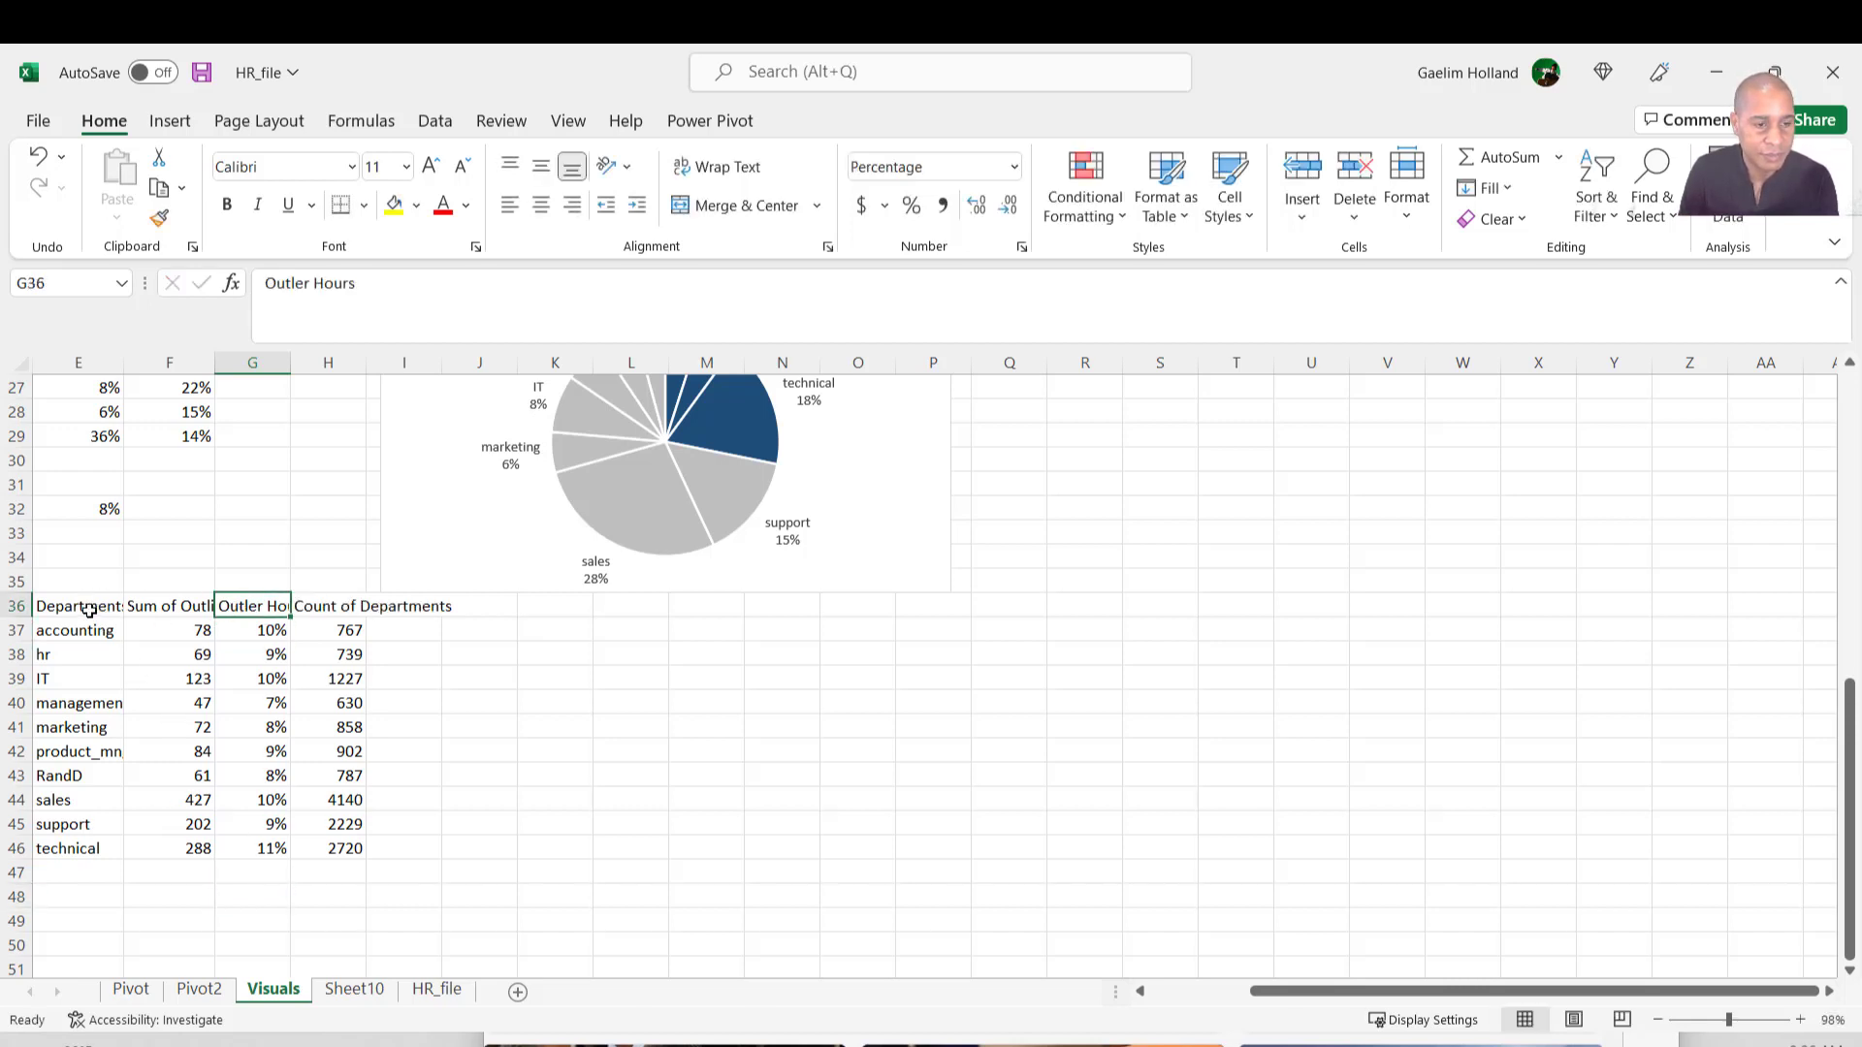
left_click_drag(89, 609, 74, 826)
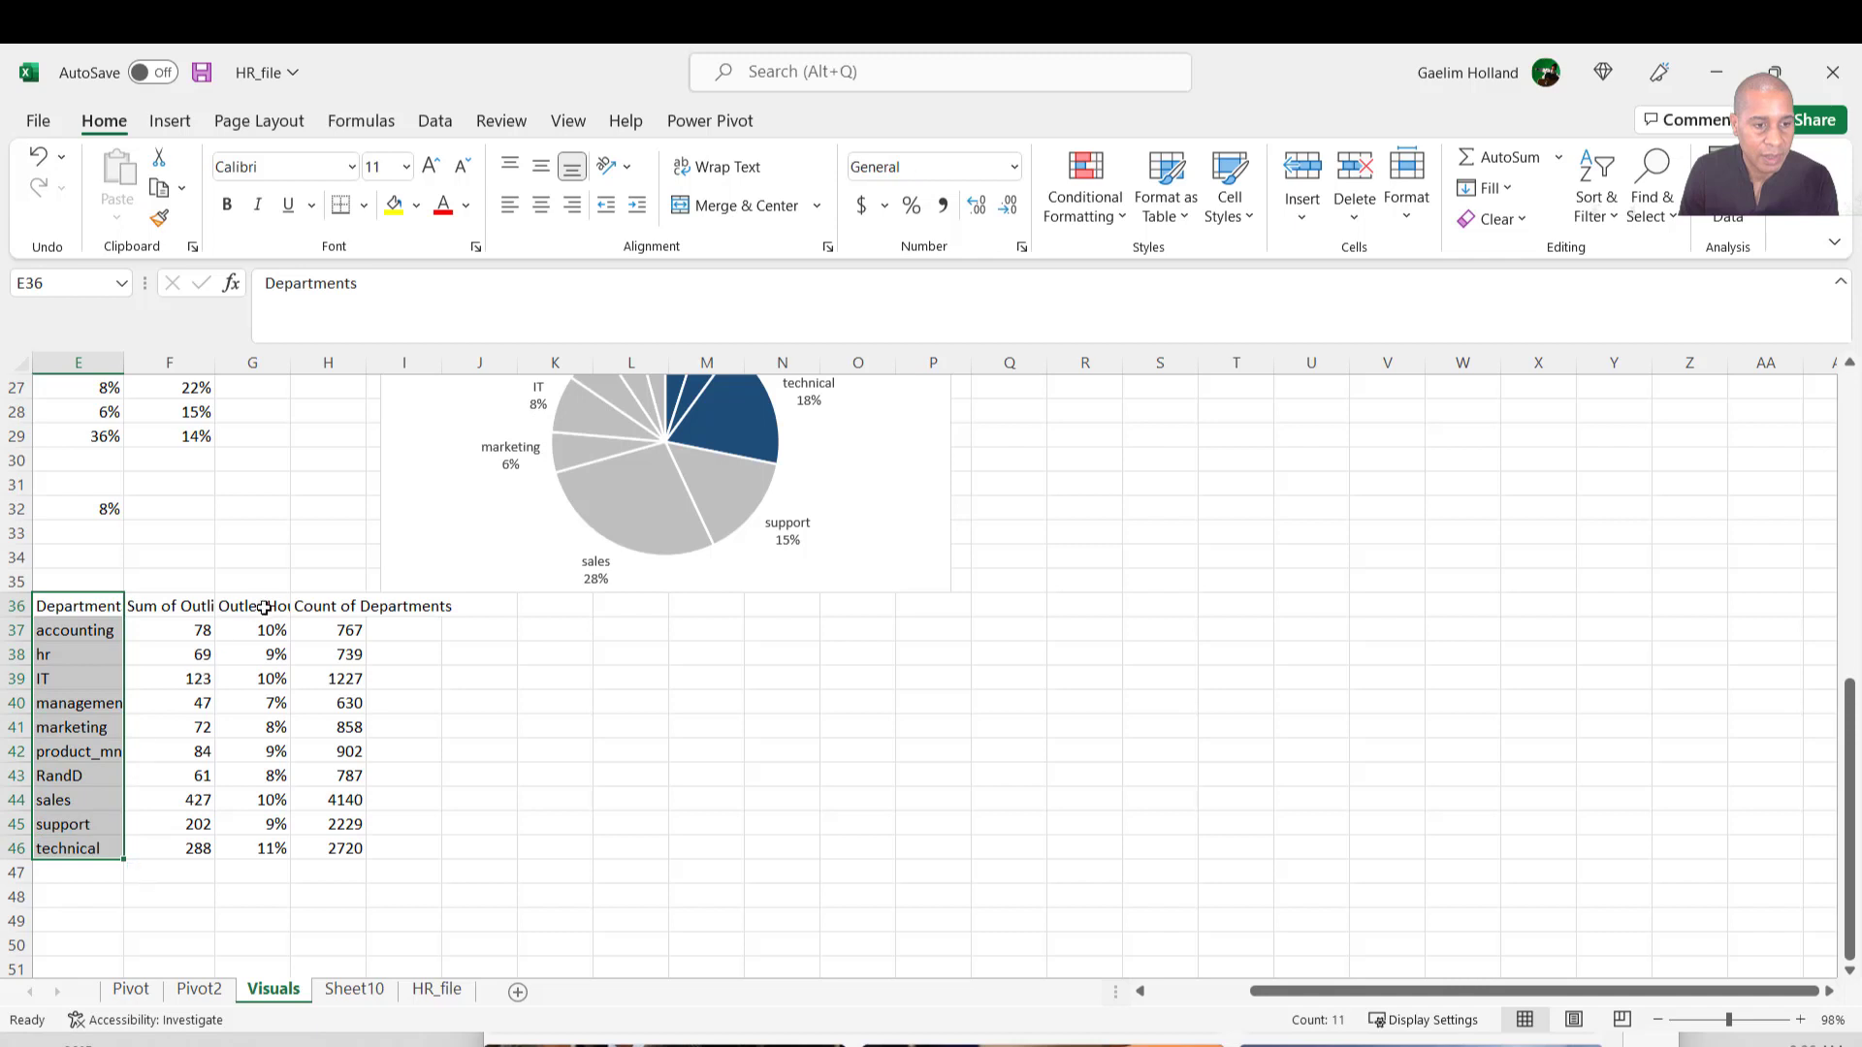
left_click_drag(263, 607, 250, 844)
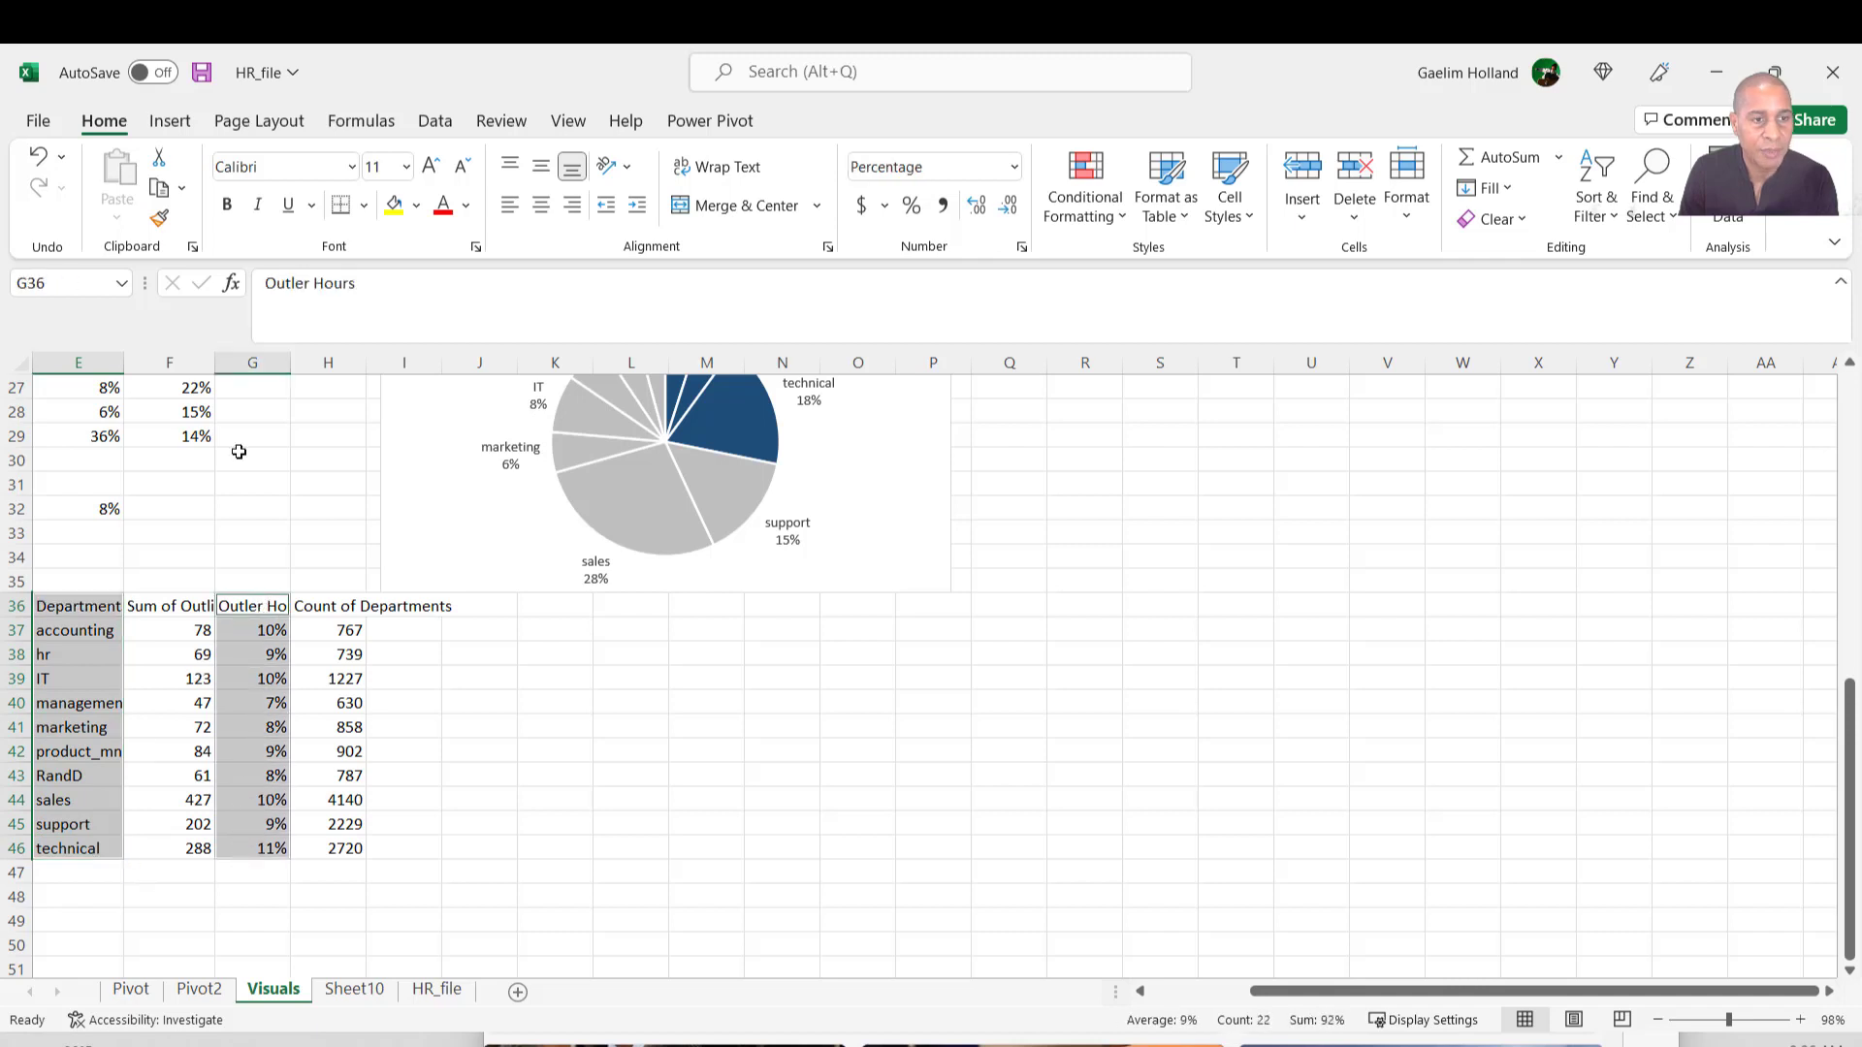
left_click(170, 121)
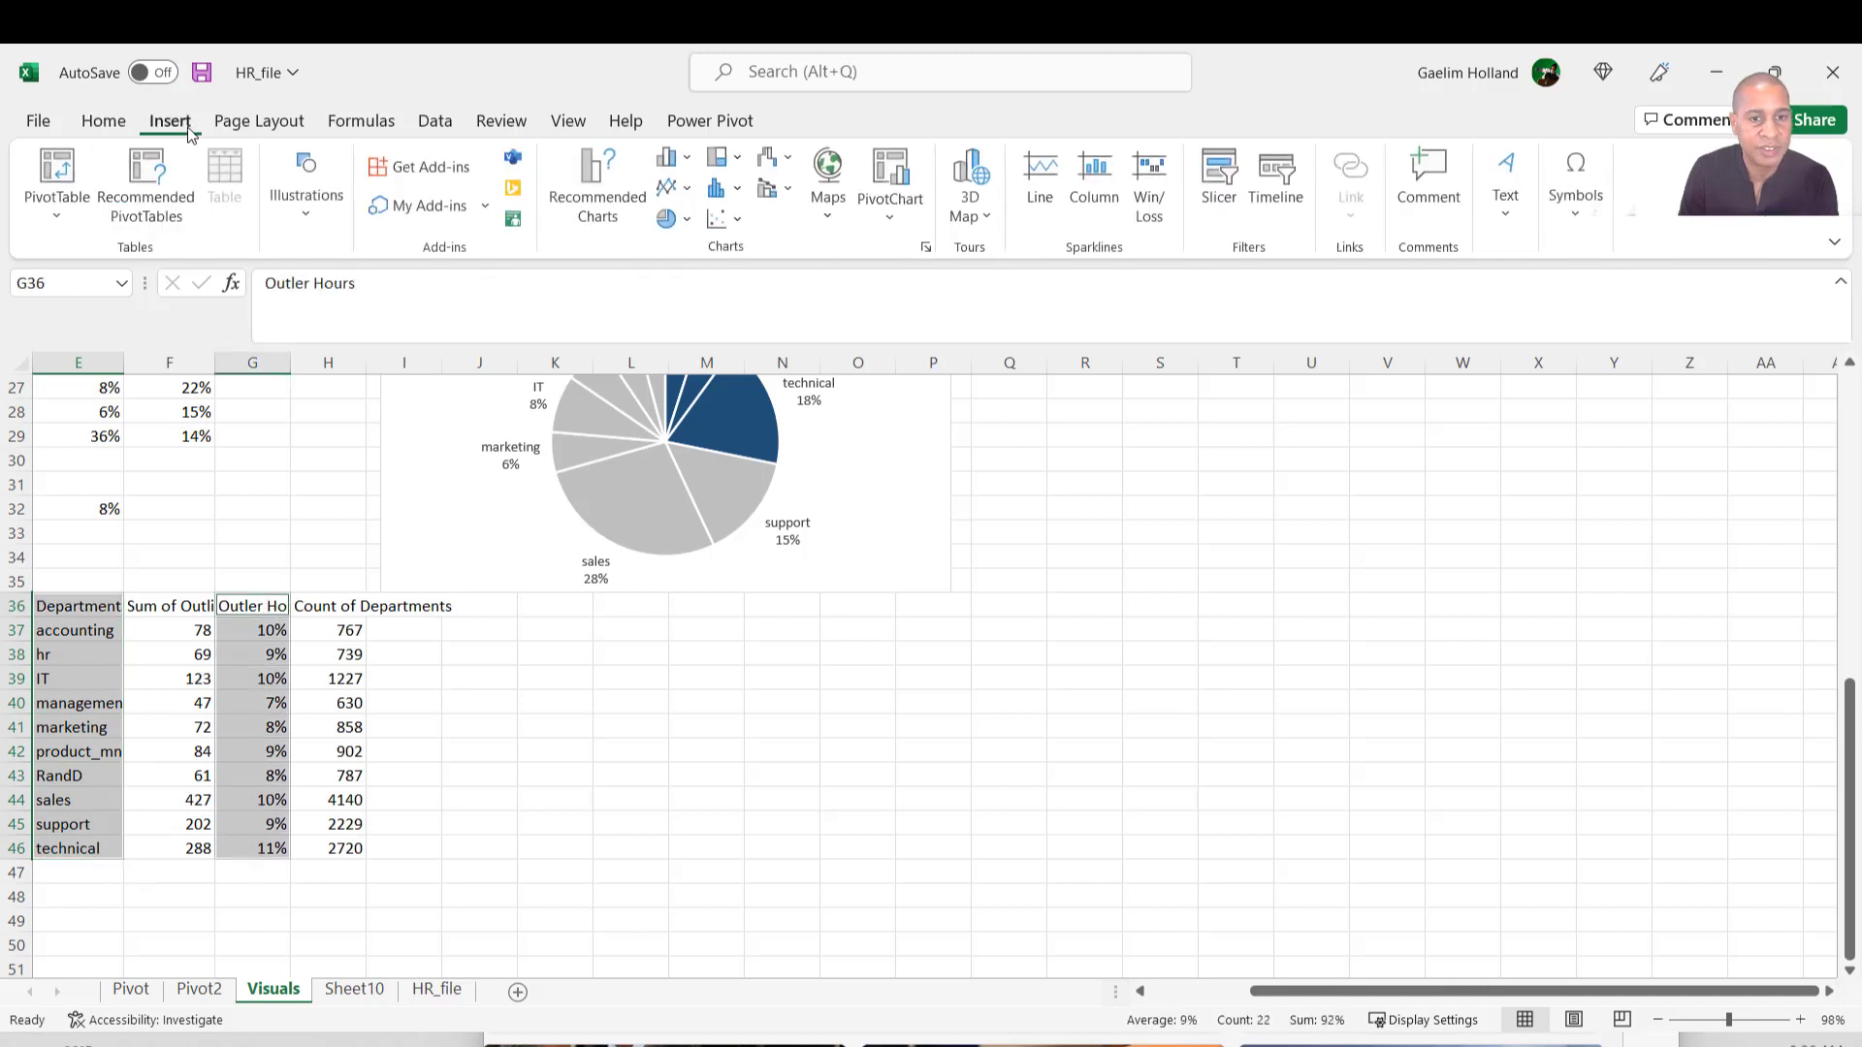
left_click(631, 189)
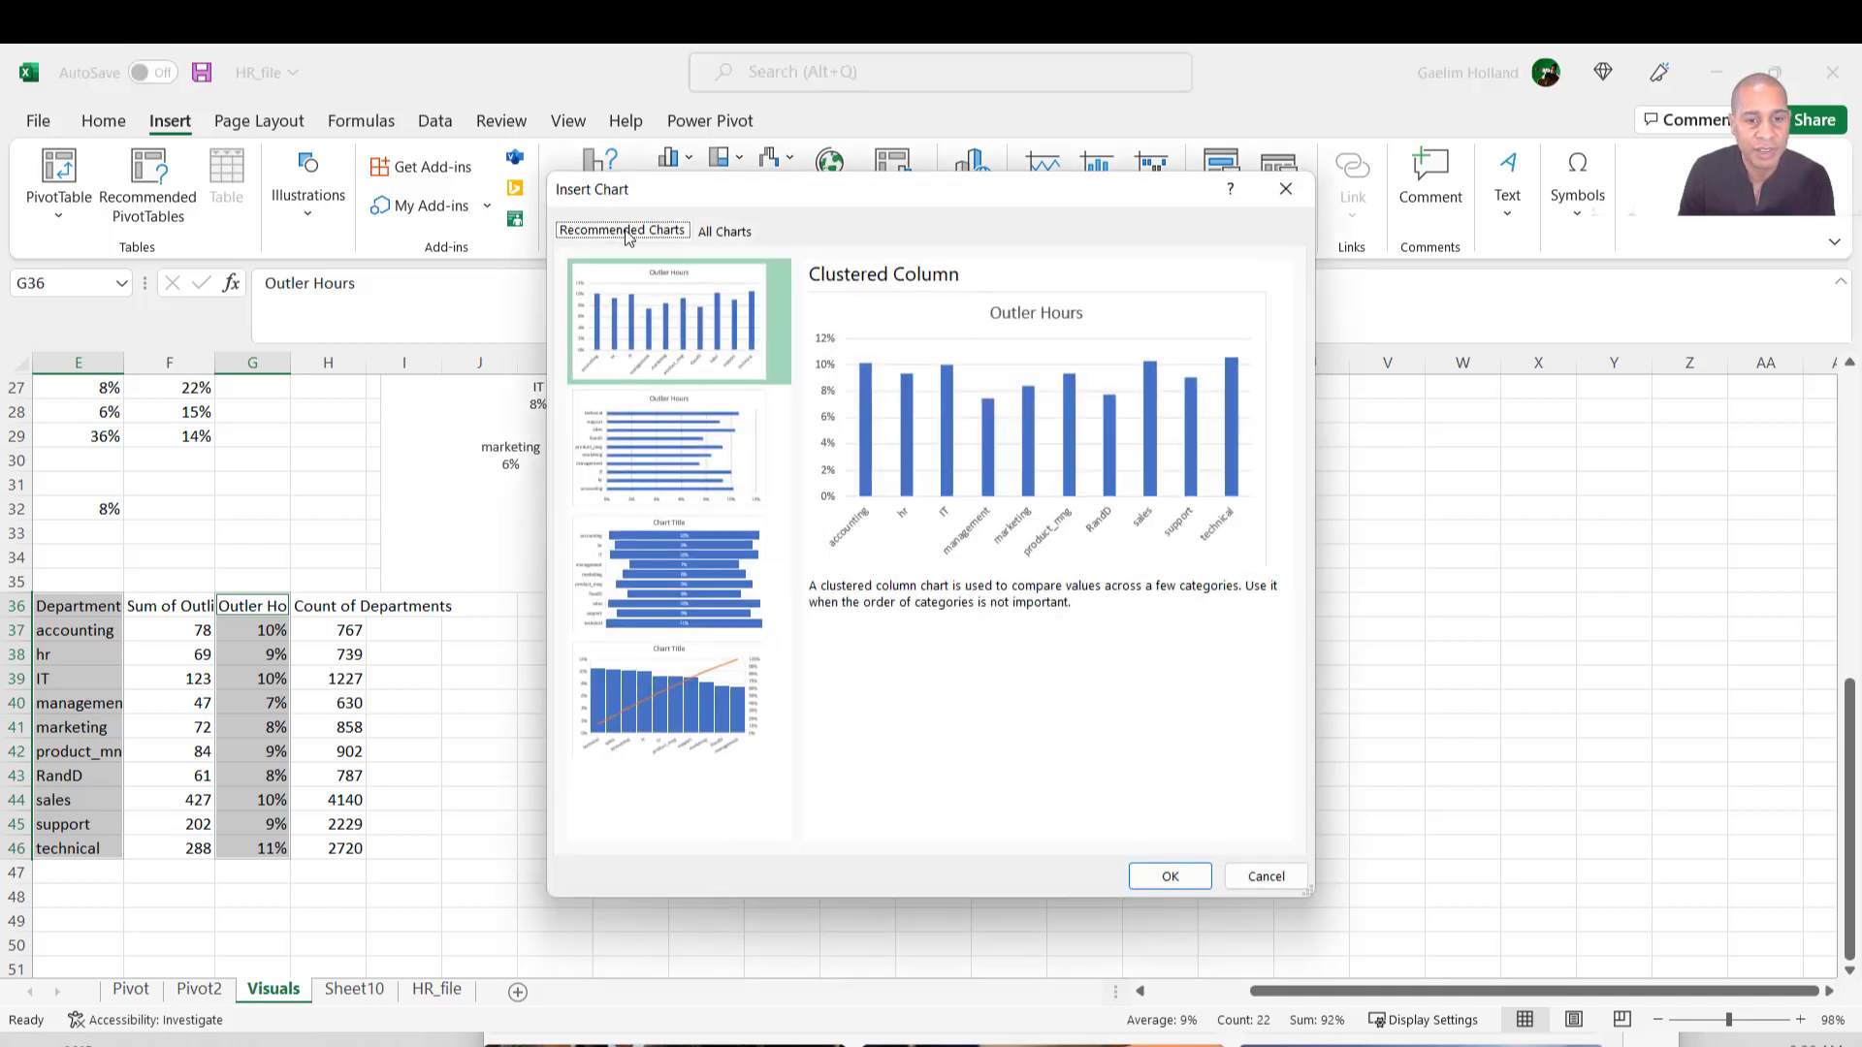
double_click(724, 333)
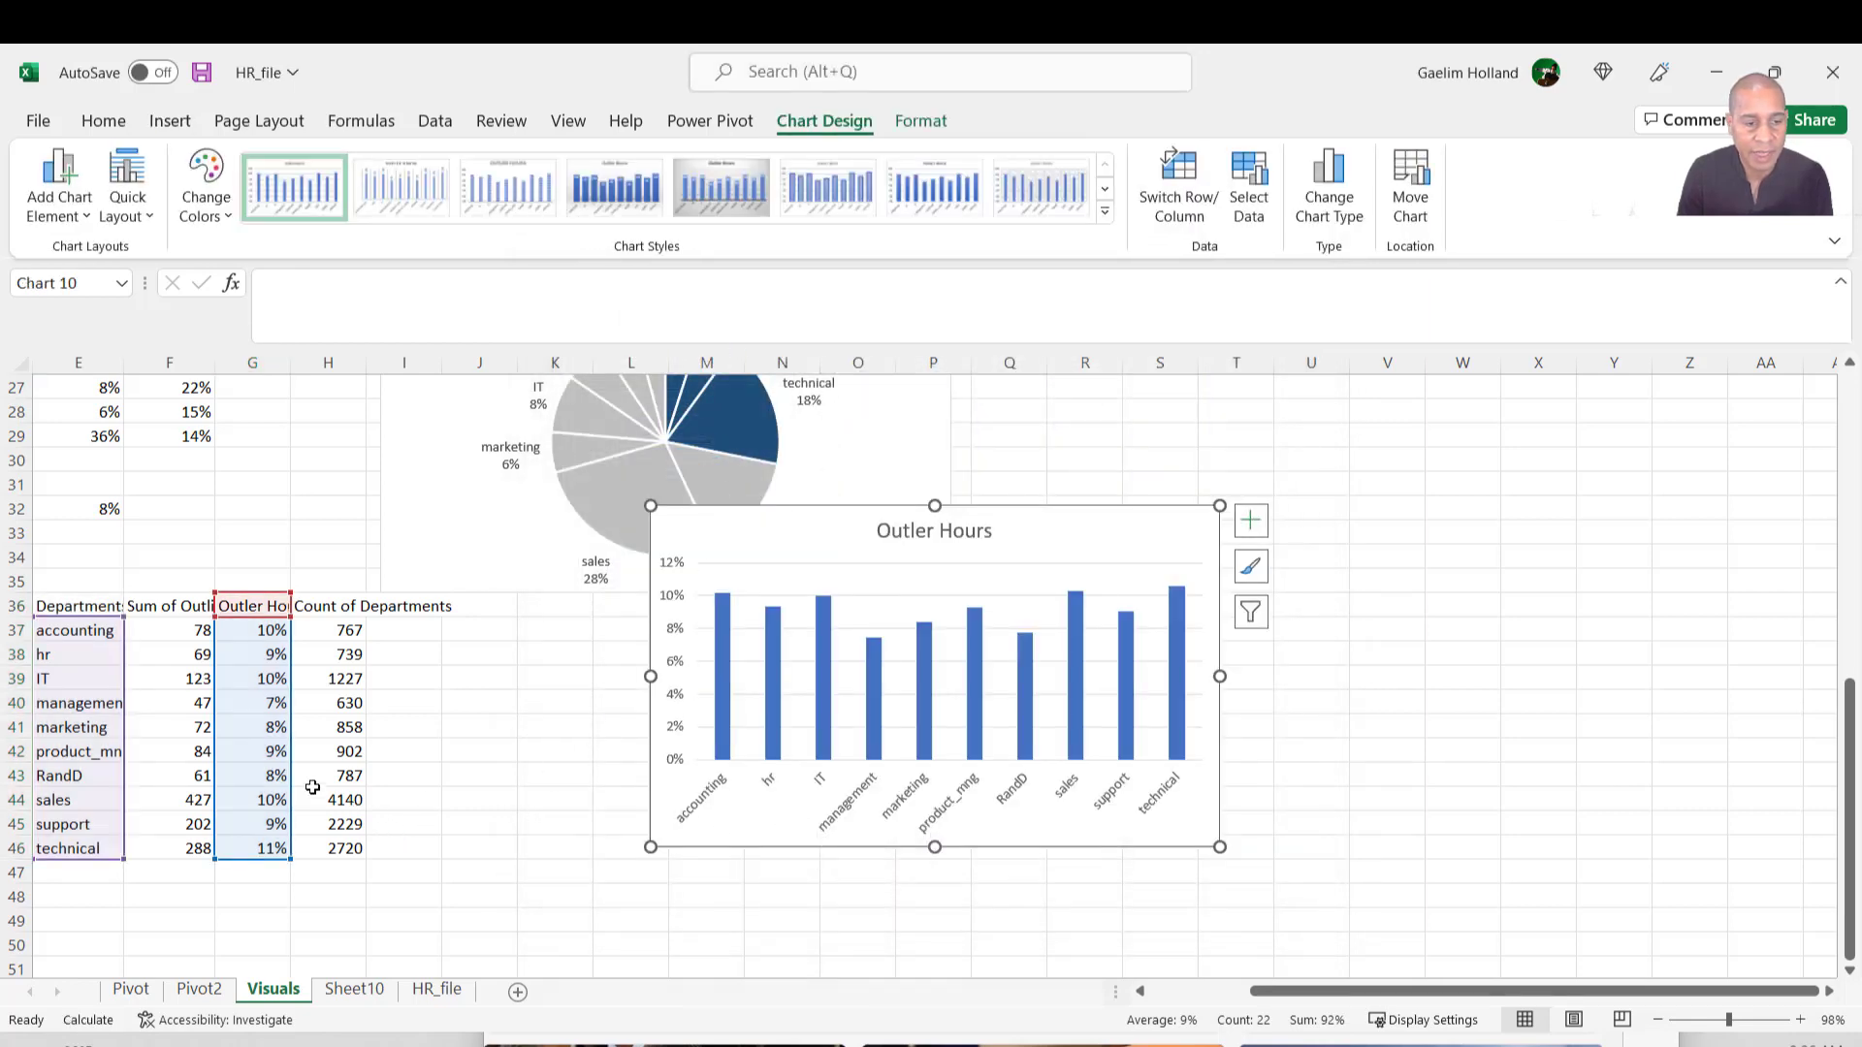
left_click(1250, 521)
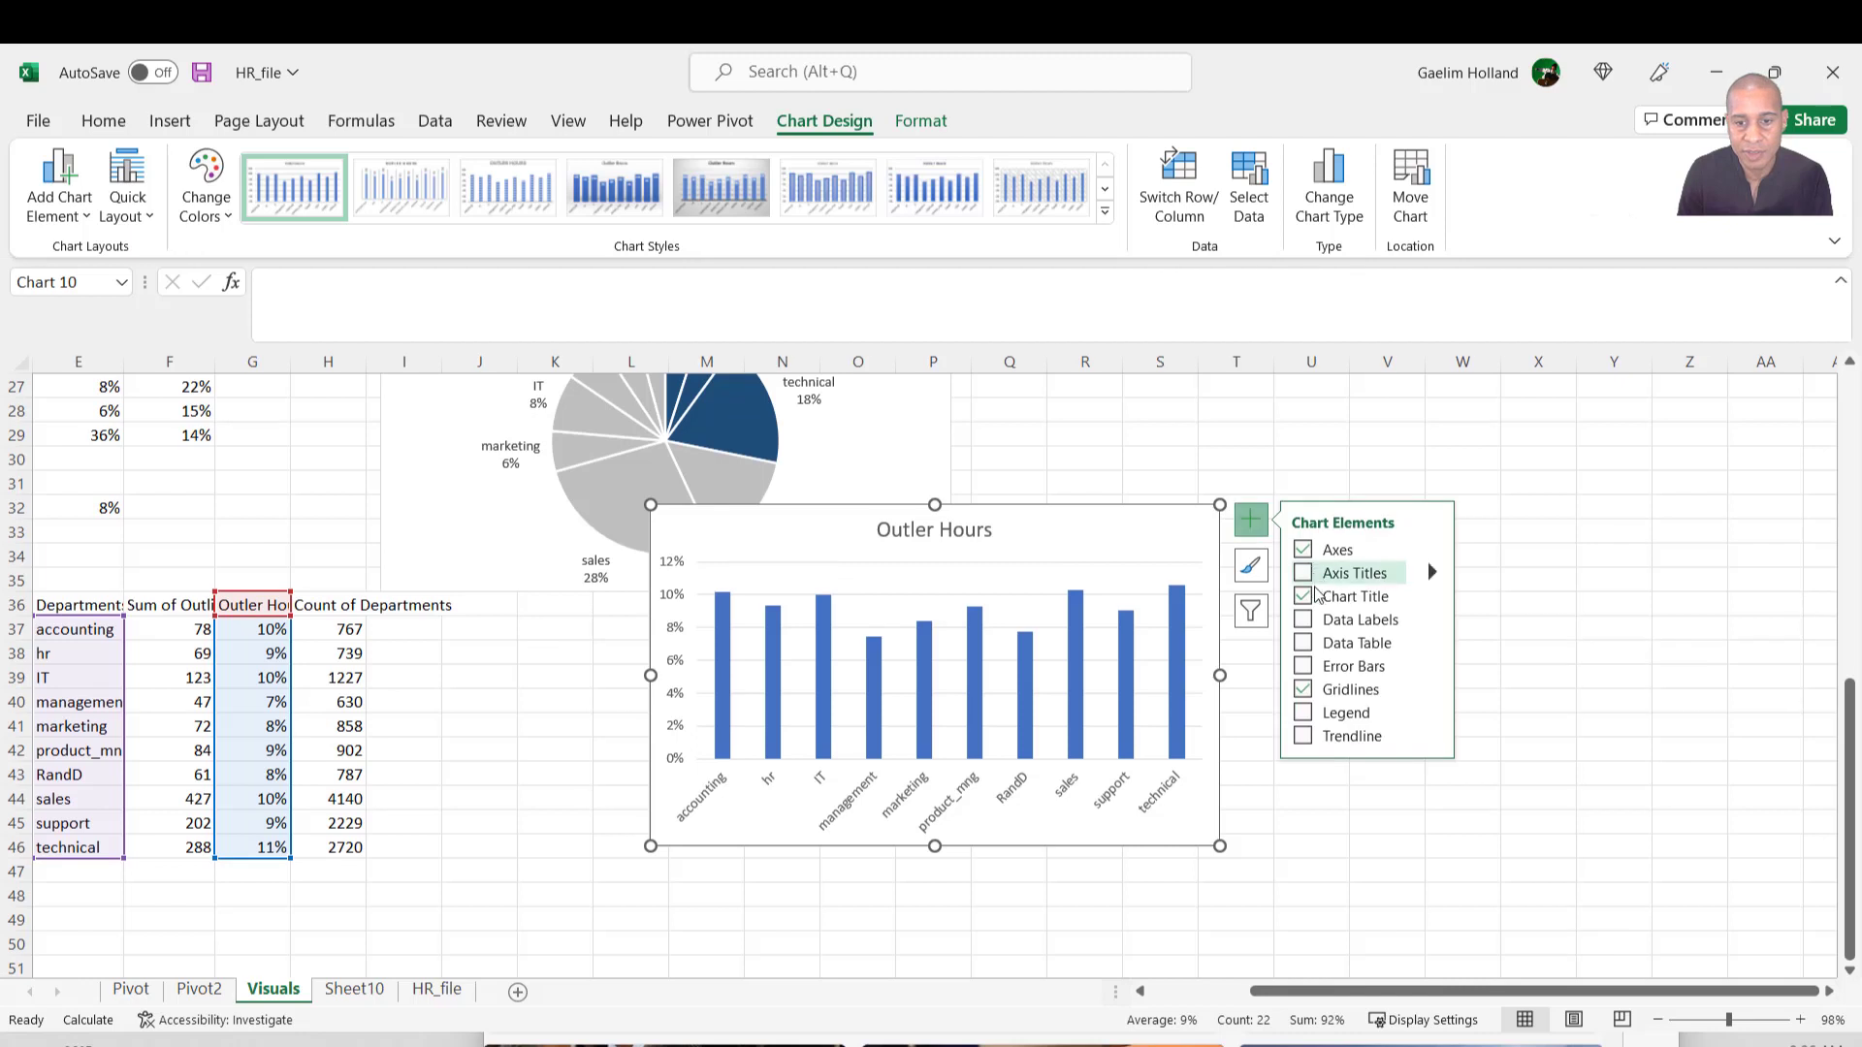
left_click(1305, 621)
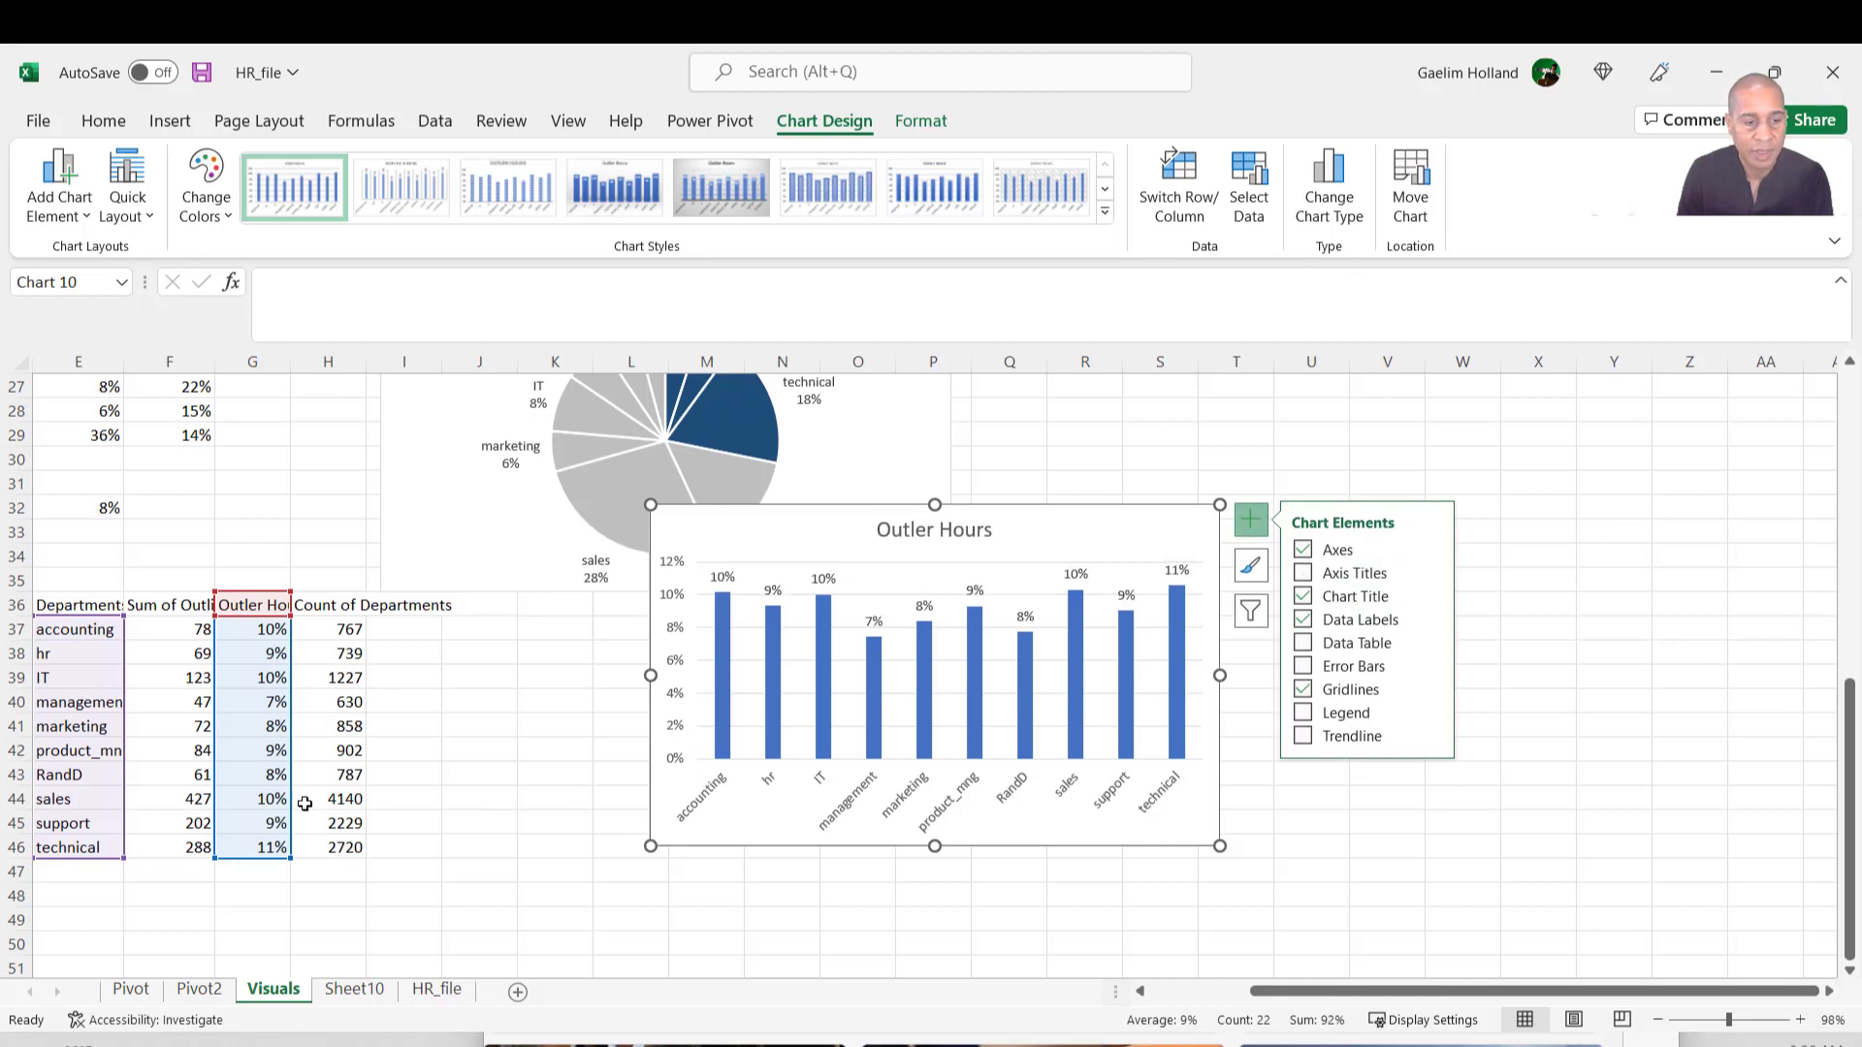
Sort the table E36:H46 by Outler Hours in ascending order, keeping the first row as headers.
left_click_drag(121, 603, 316, 849)
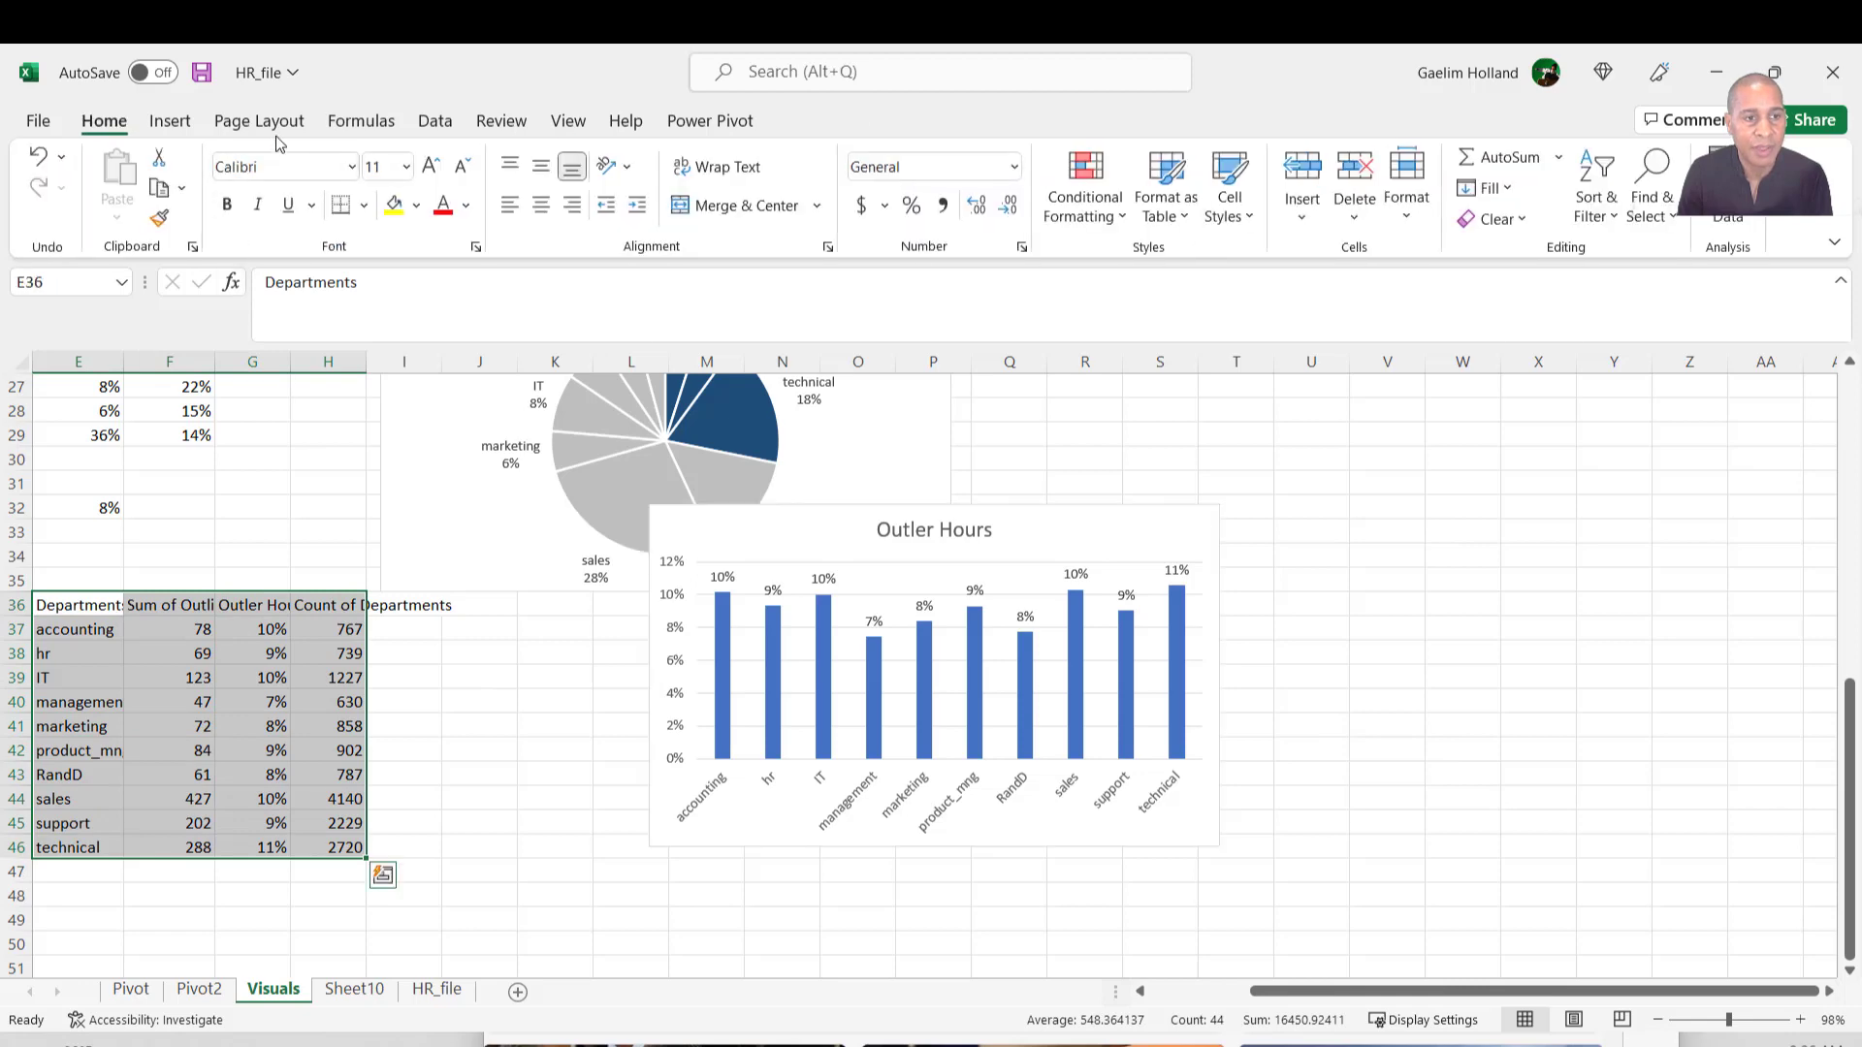
left_click(433, 121)
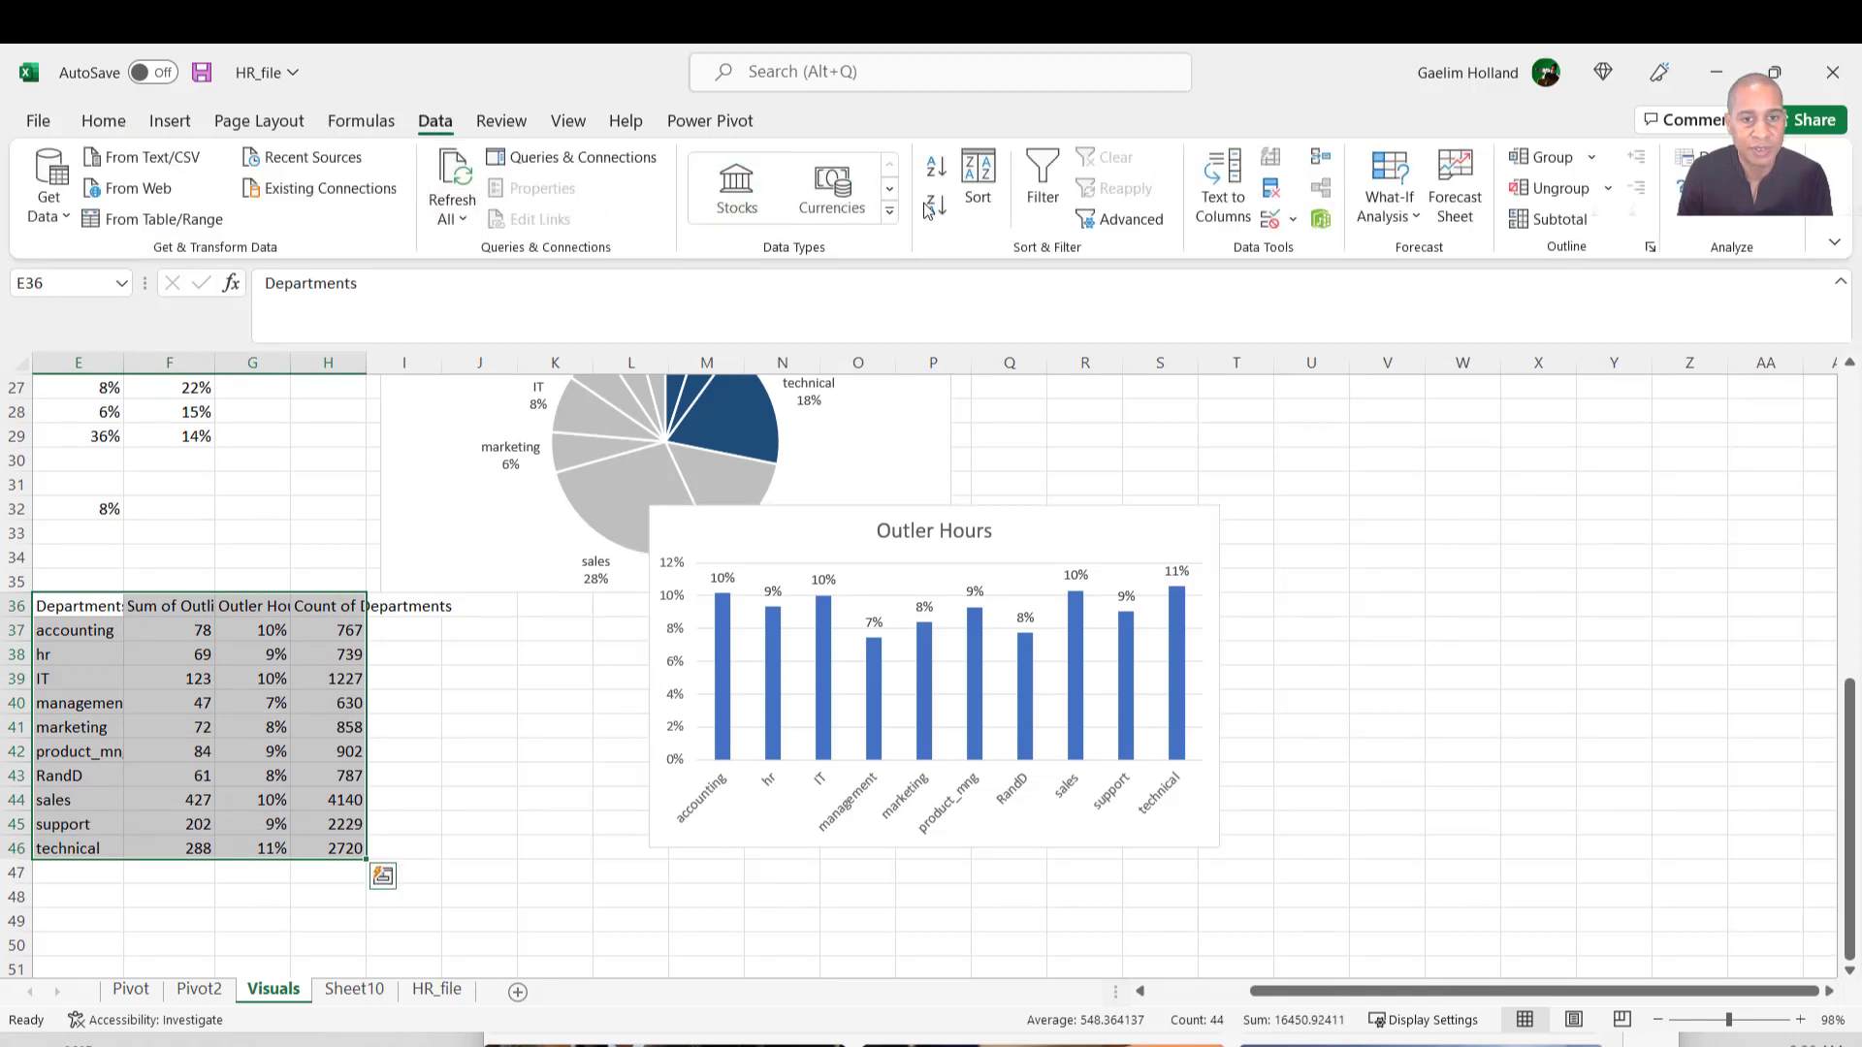
left_click(978, 180)
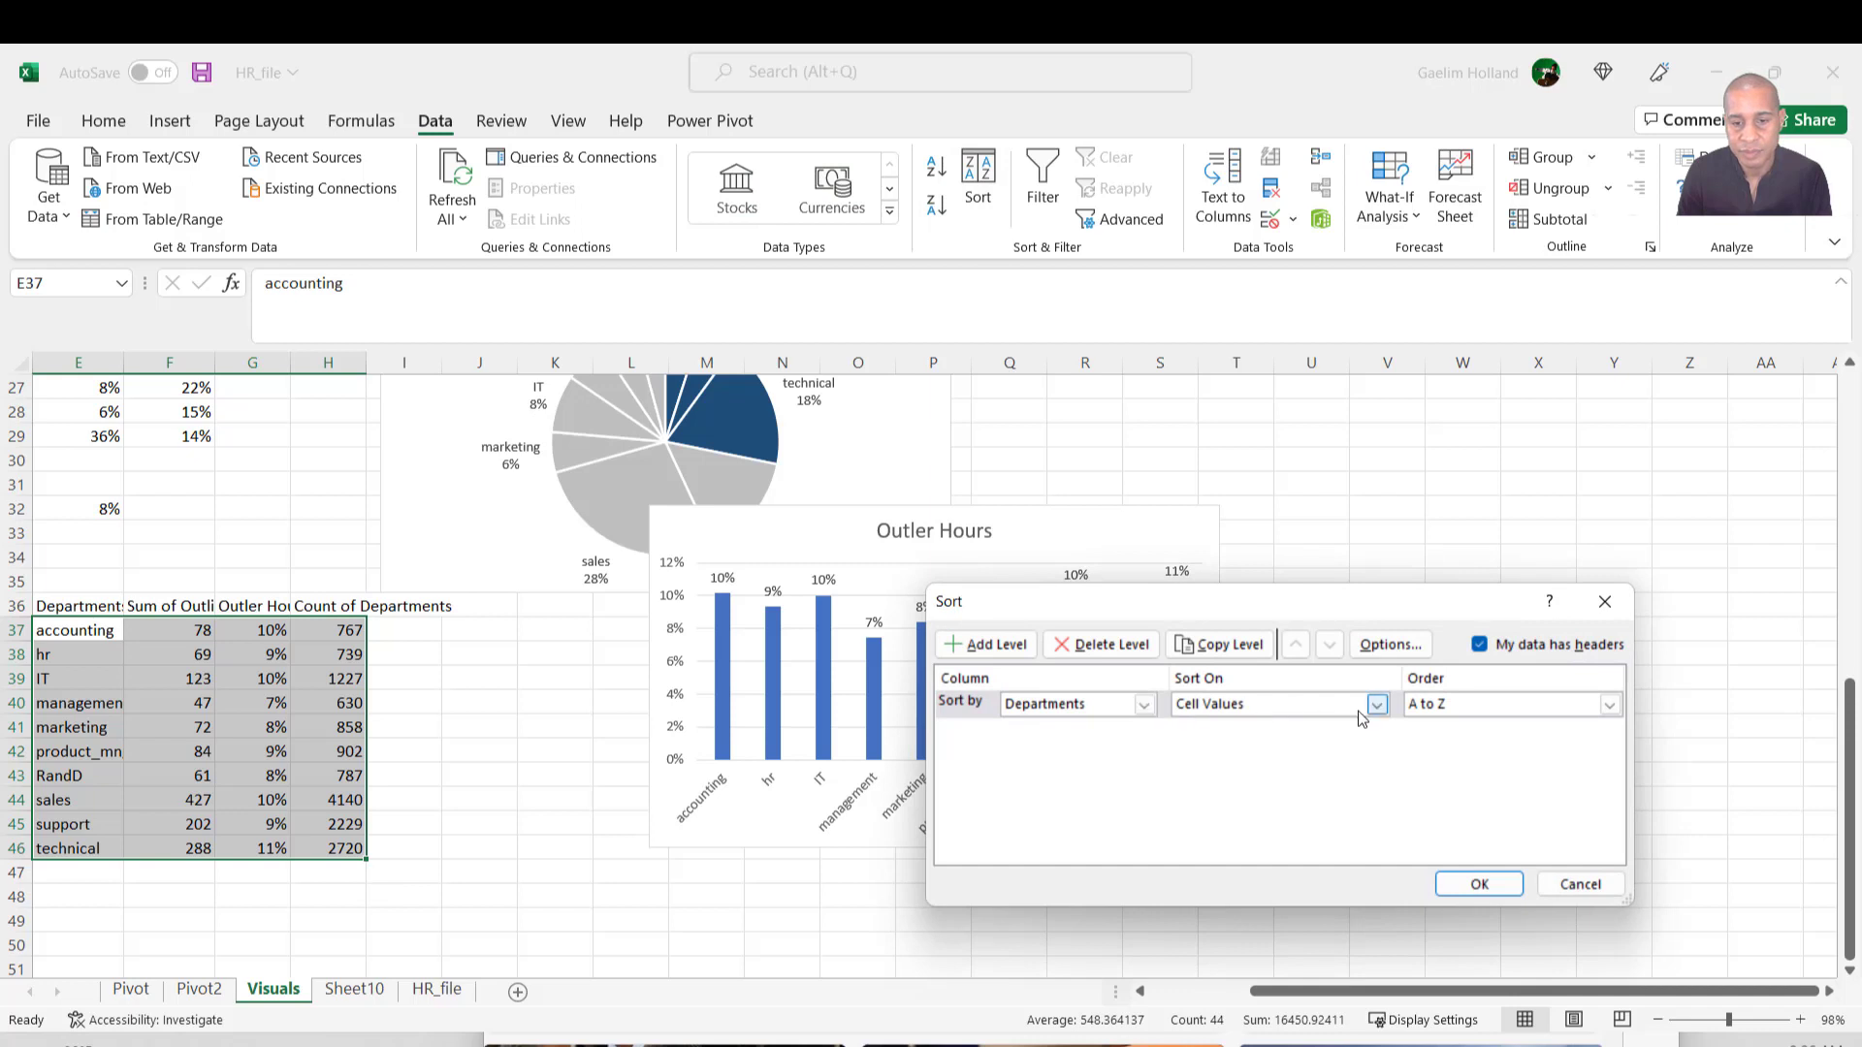
left_click(1106, 708)
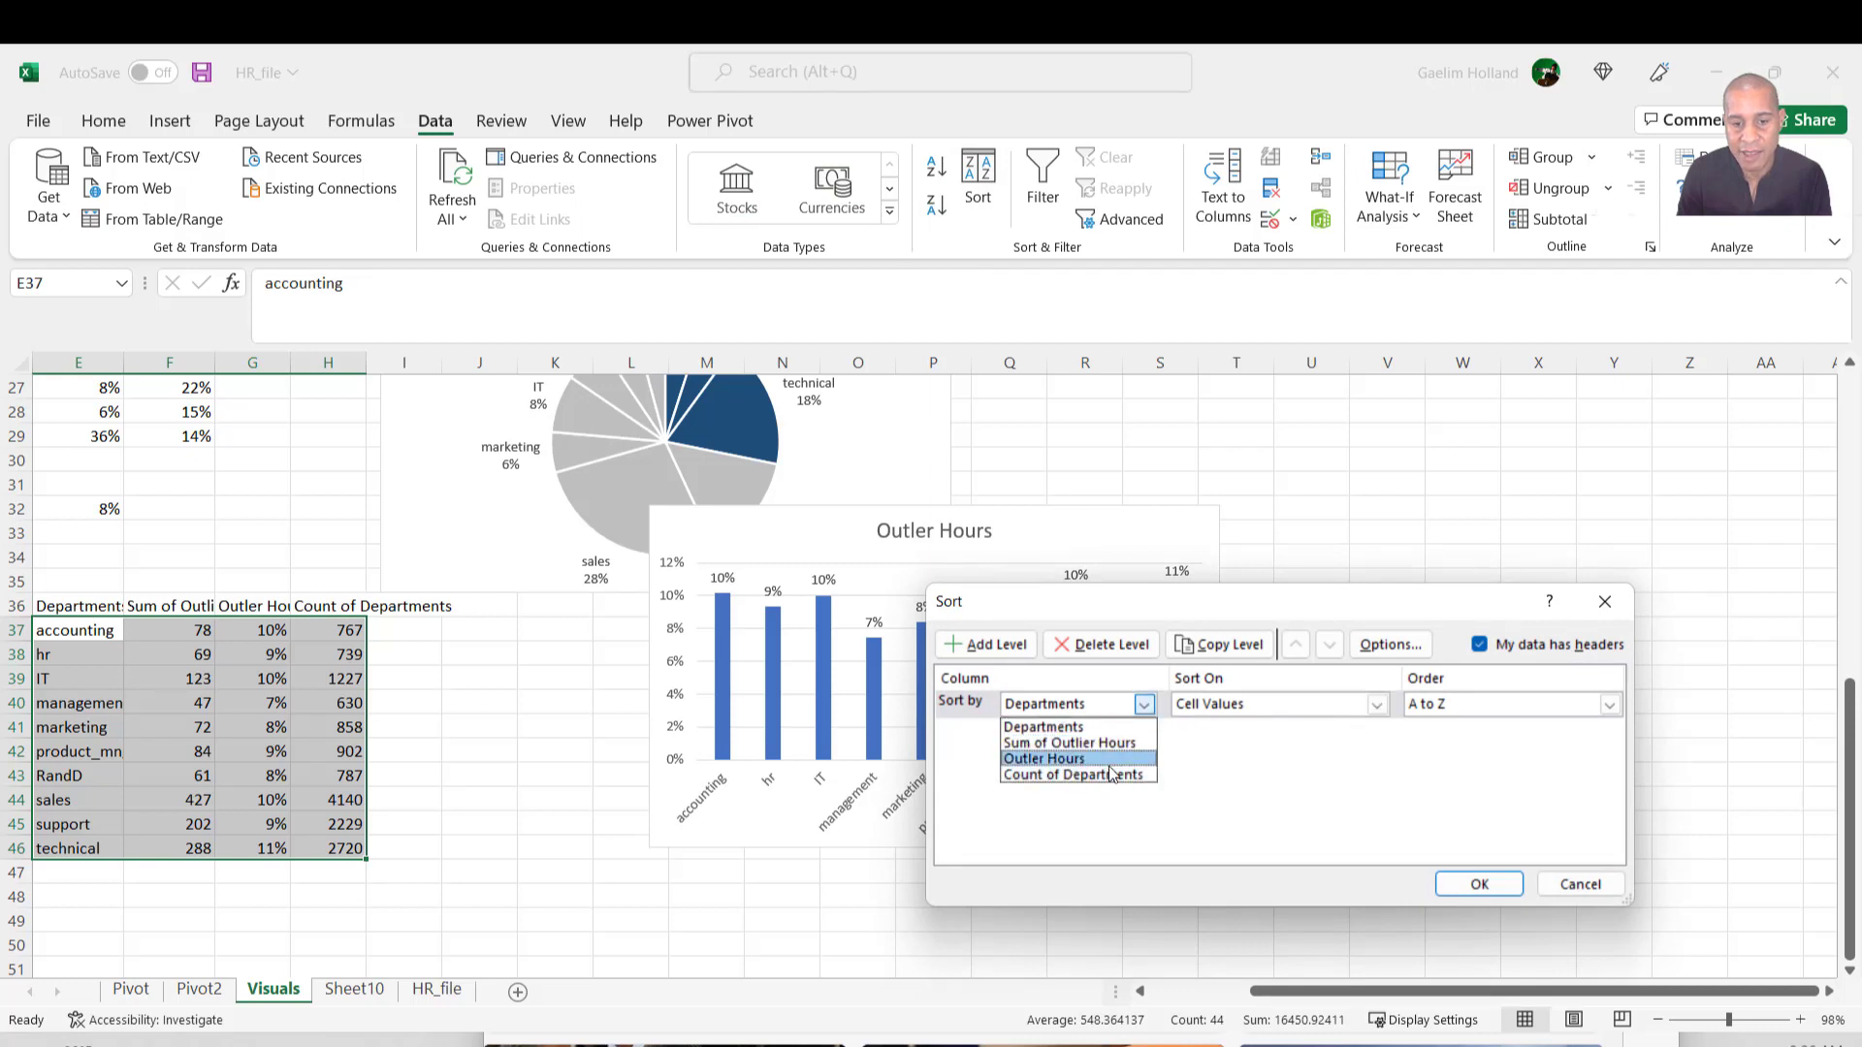
left_click(1111, 759)
left_click(1477, 882)
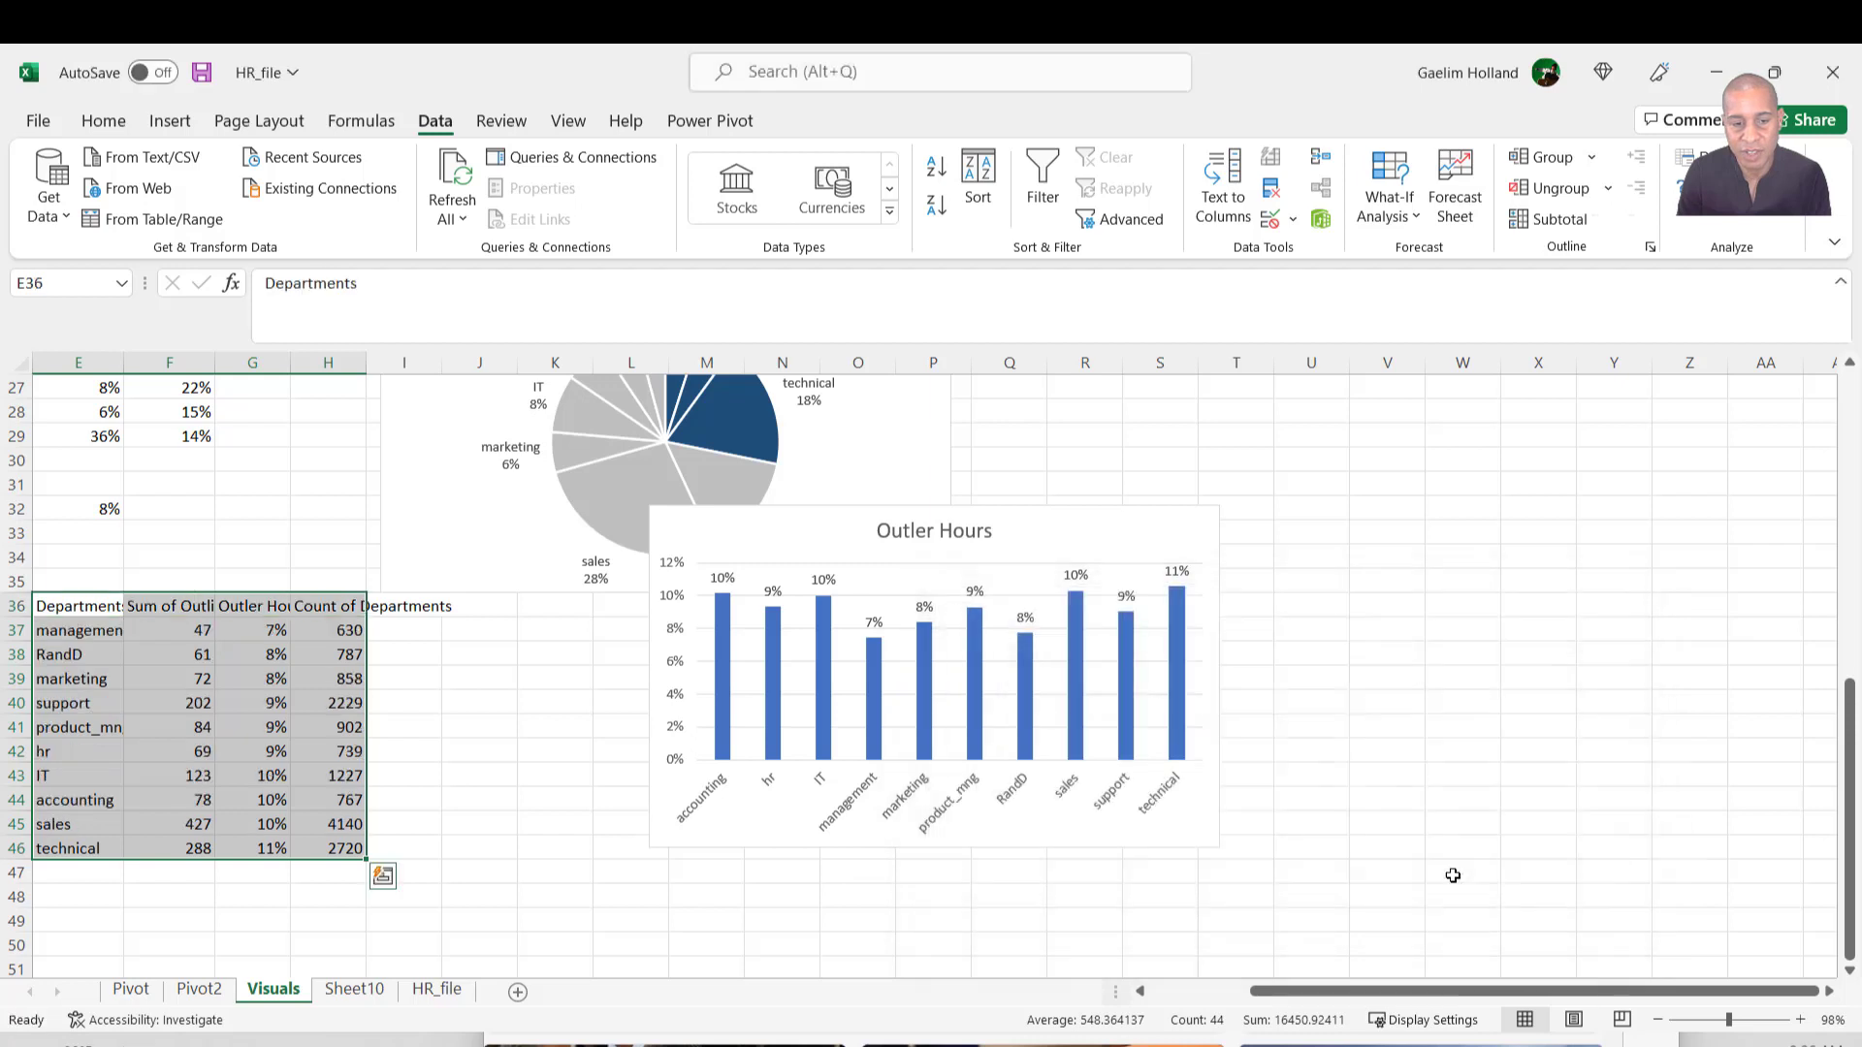
Remove the gridlines and the vertical axis from the Outler Hours chart.
left_click(1178, 655)
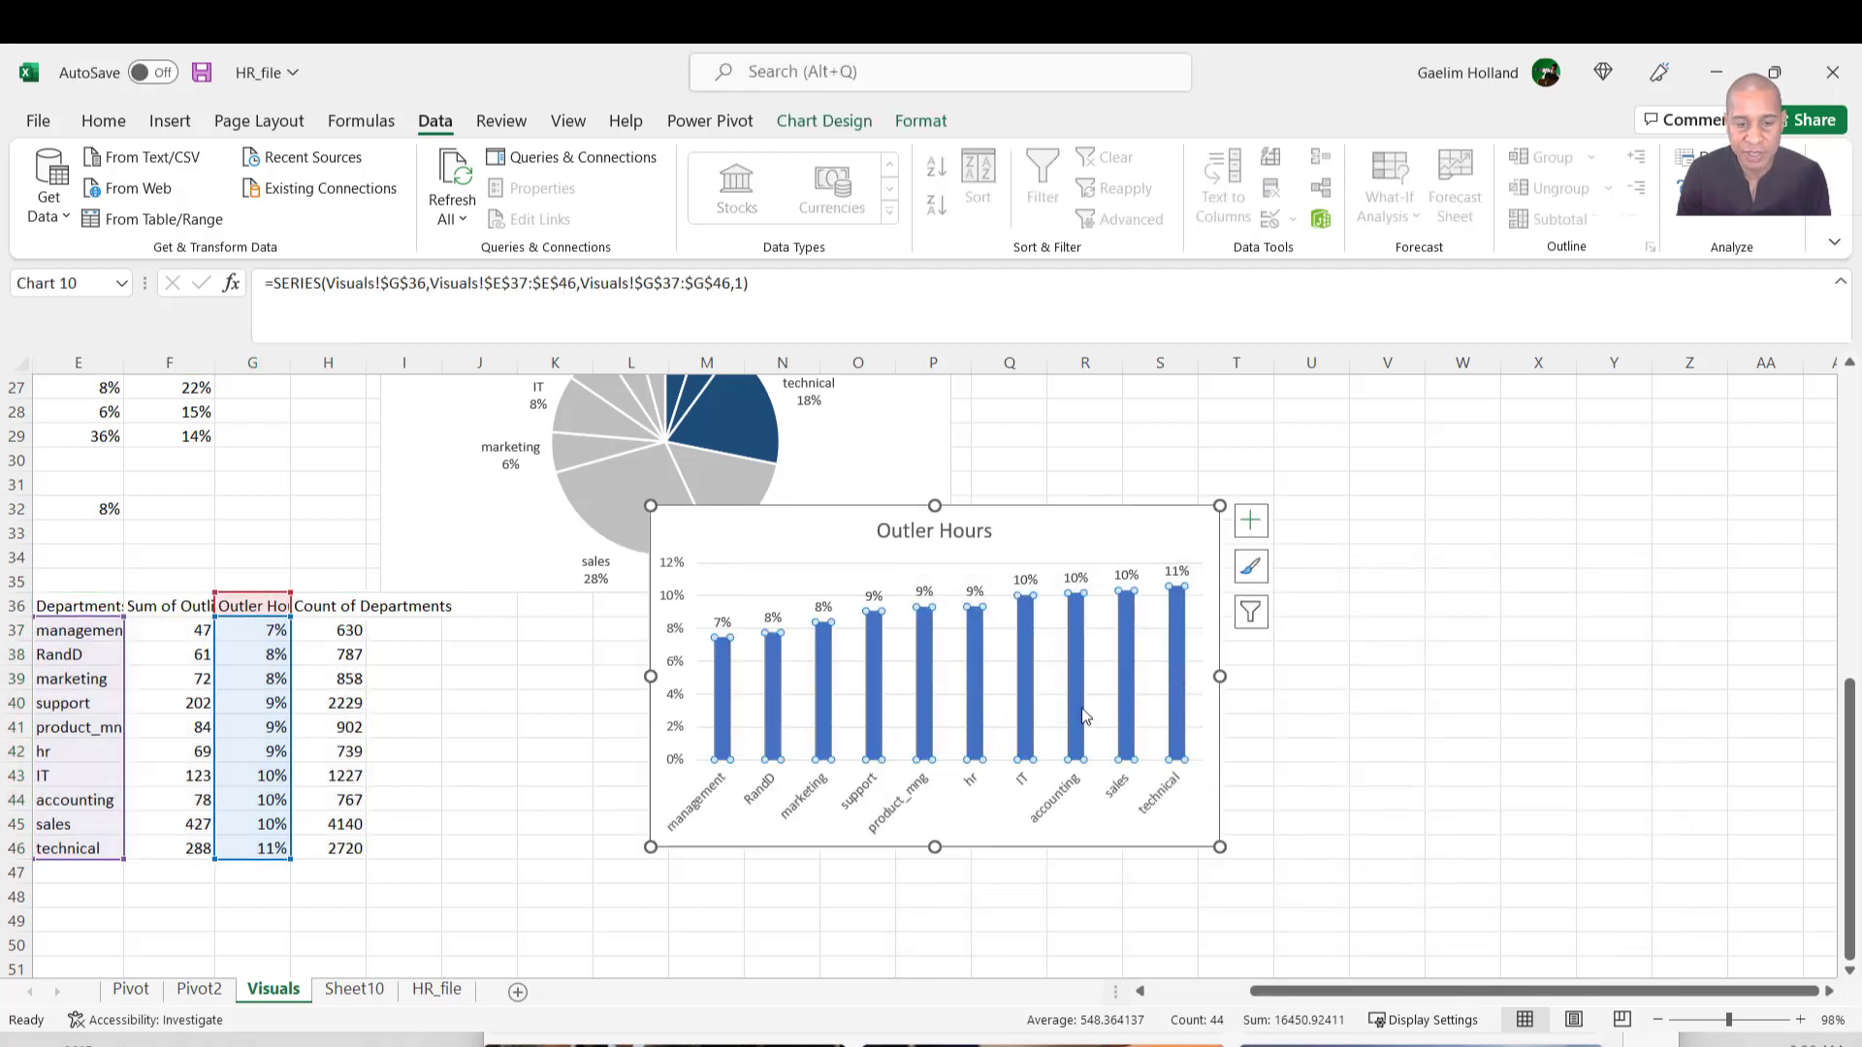
left_click(702, 659)
key("Delete")
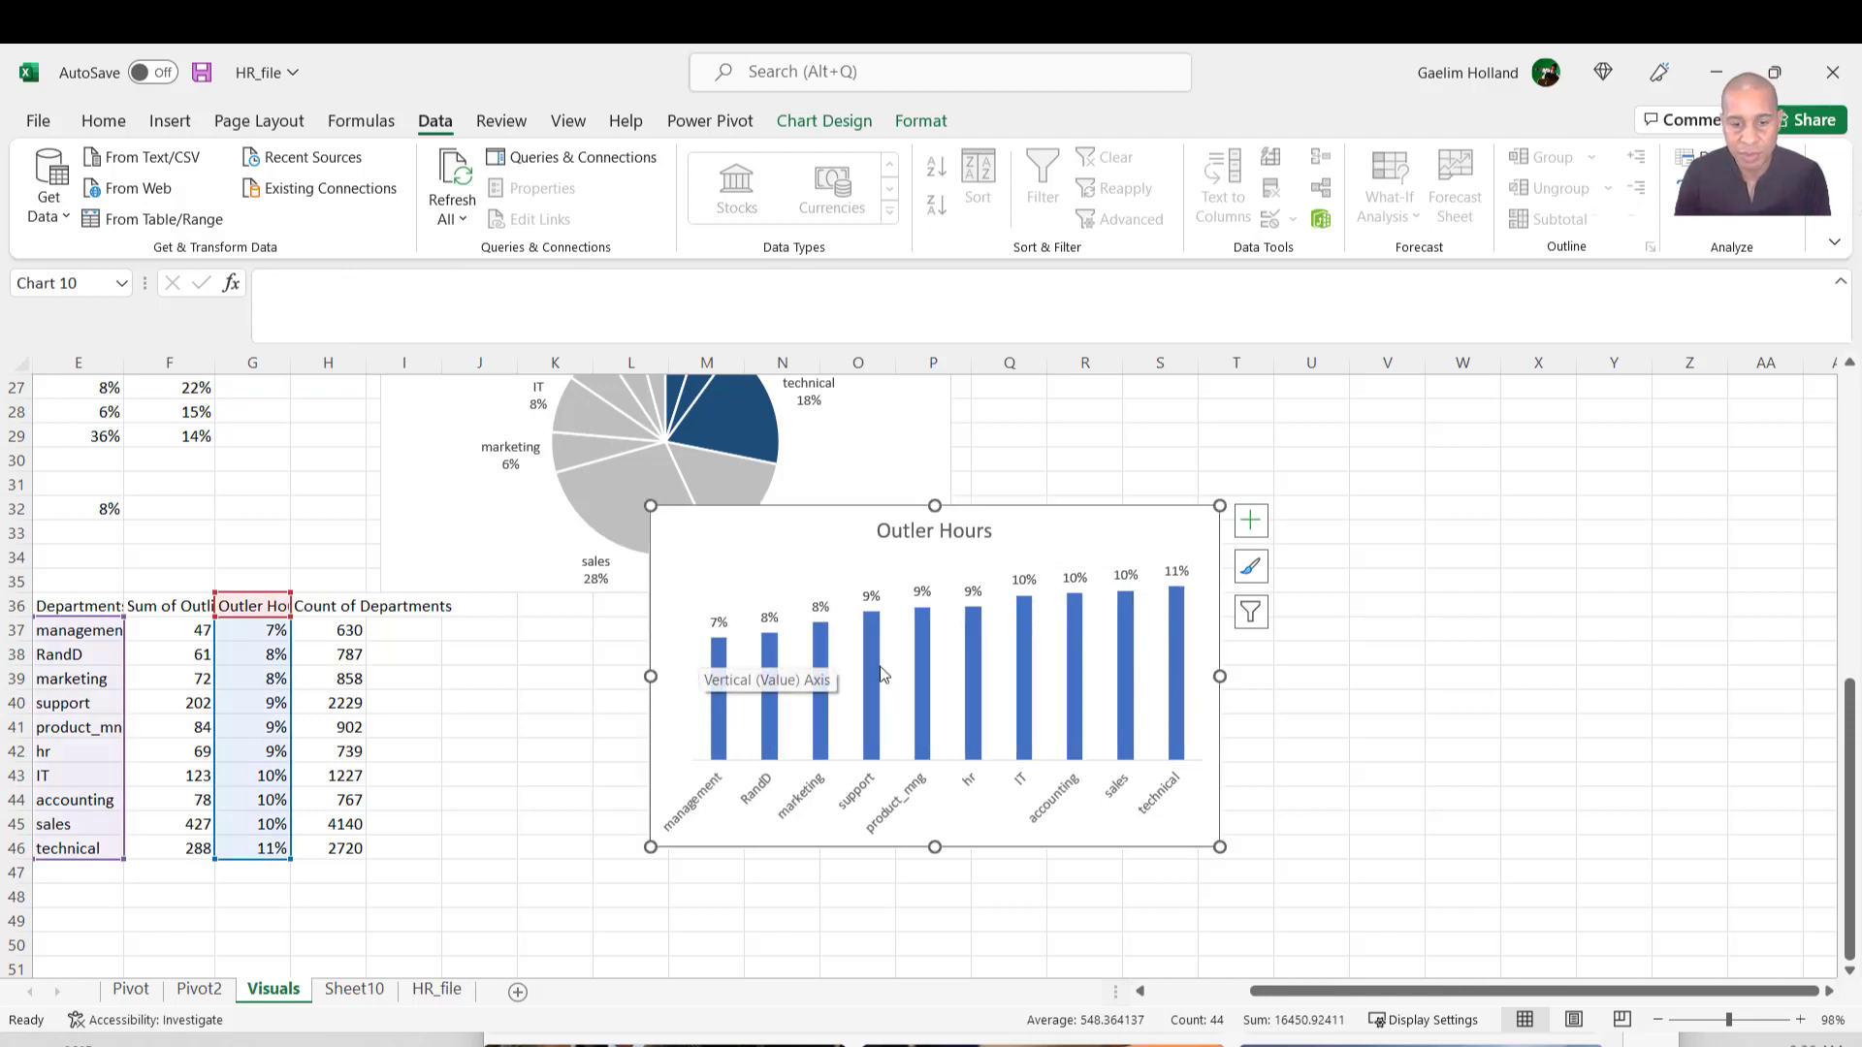
Move the Outler Hours chart below the Count of Departments pie chart, beside the sorted table.
left_click(1178, 576)
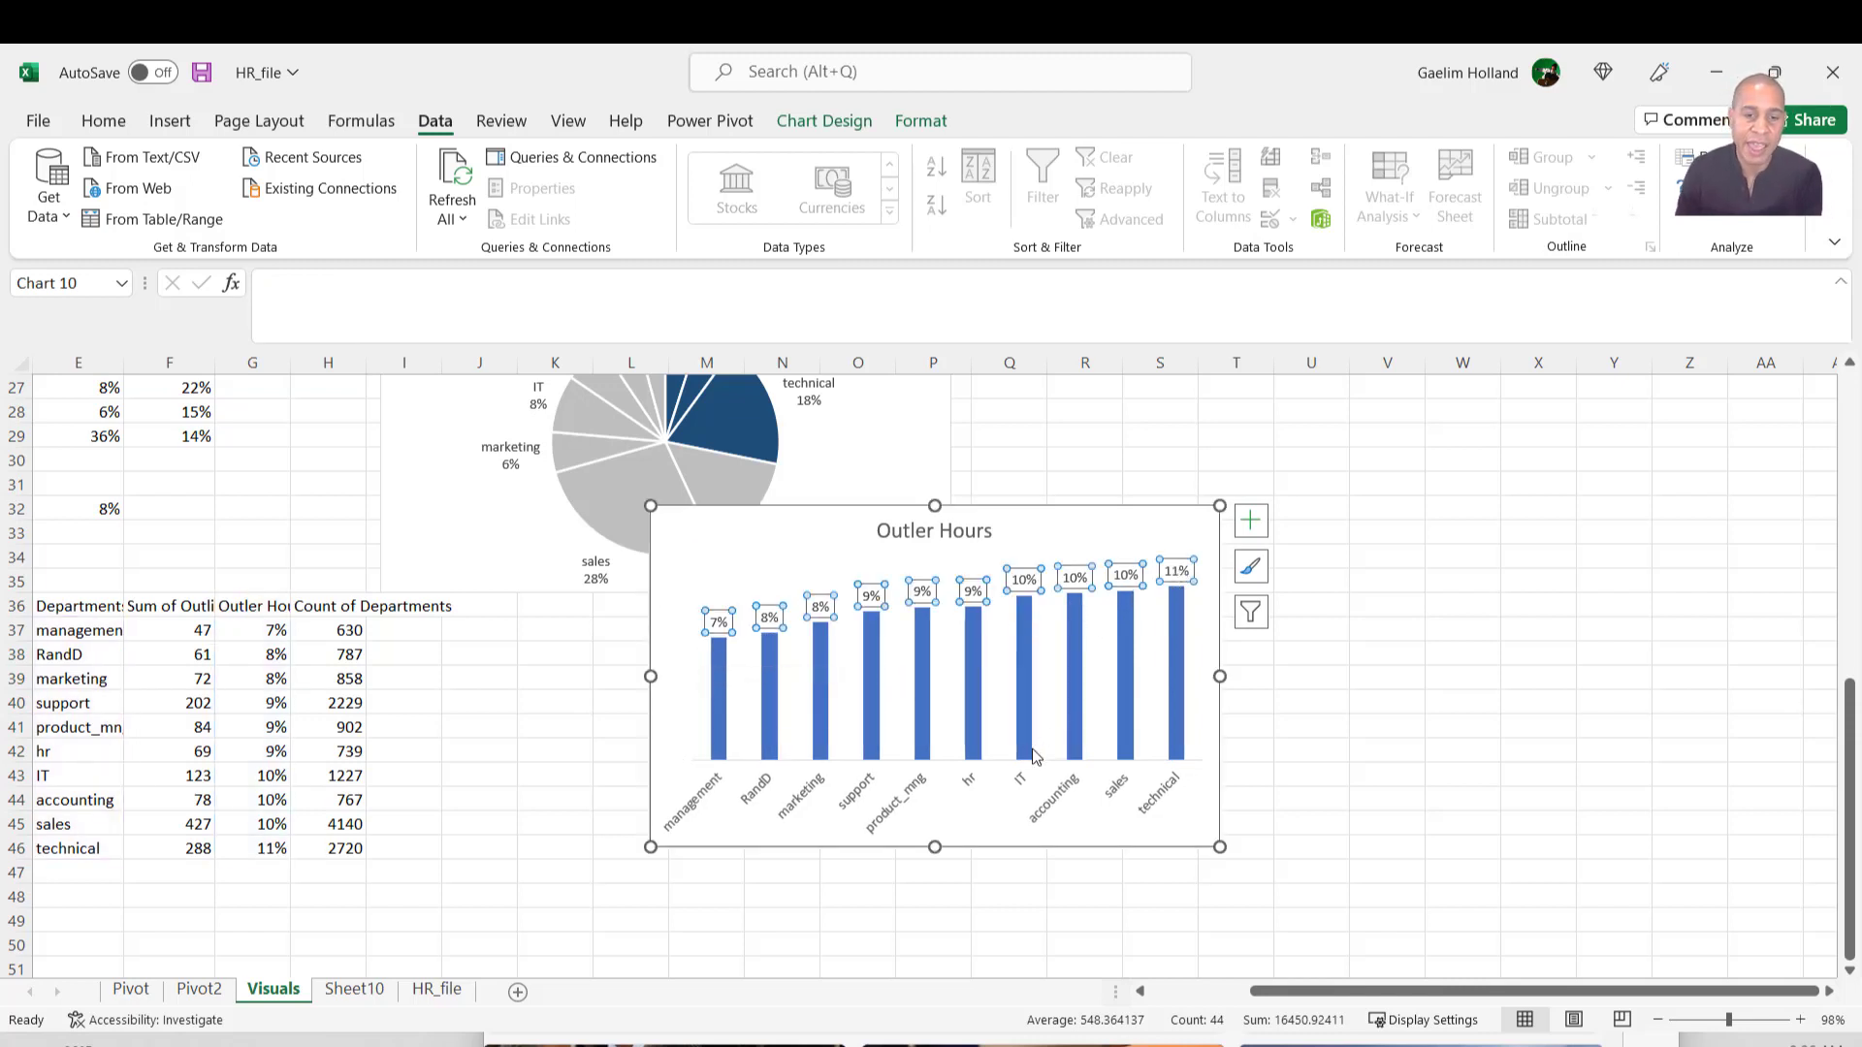
left_click_drag(753, 532, 579, 637)
scroll(679, 659, "up", 2)
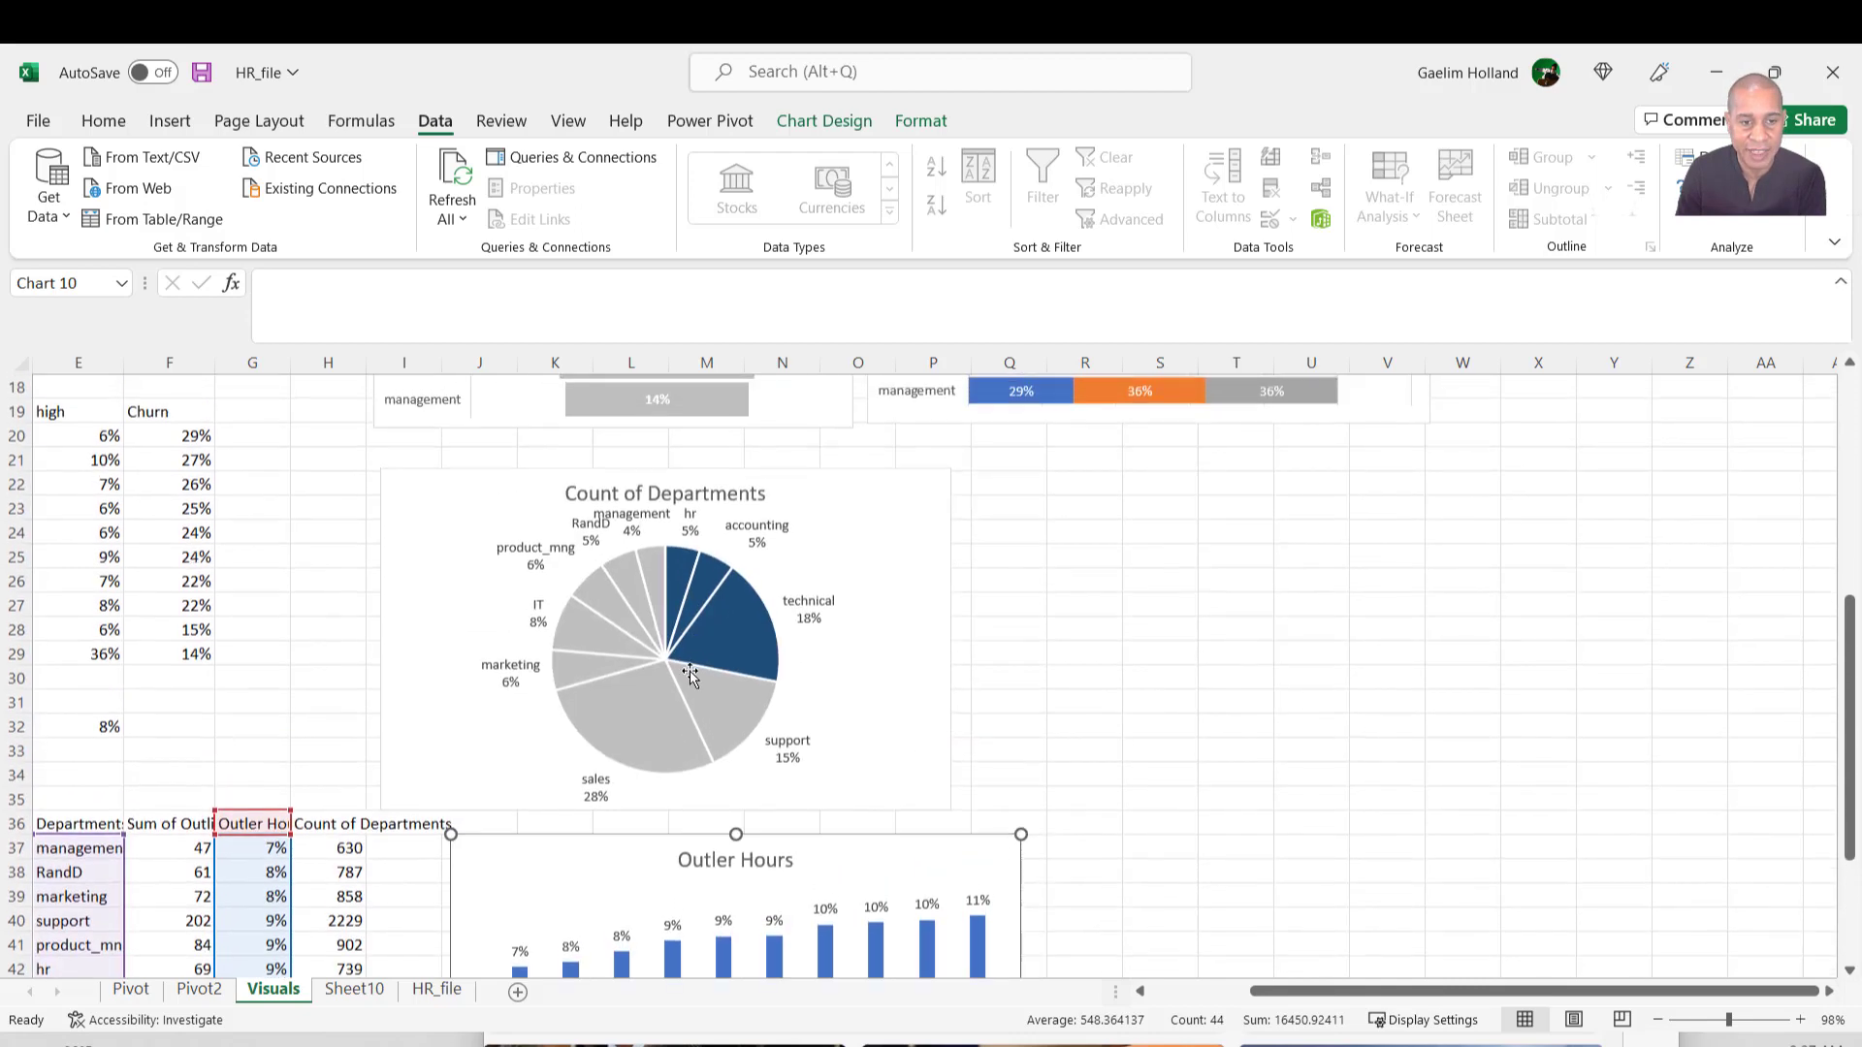
scroll(776, 679, "down", 3)
scroll(884, 756, "up", 1)
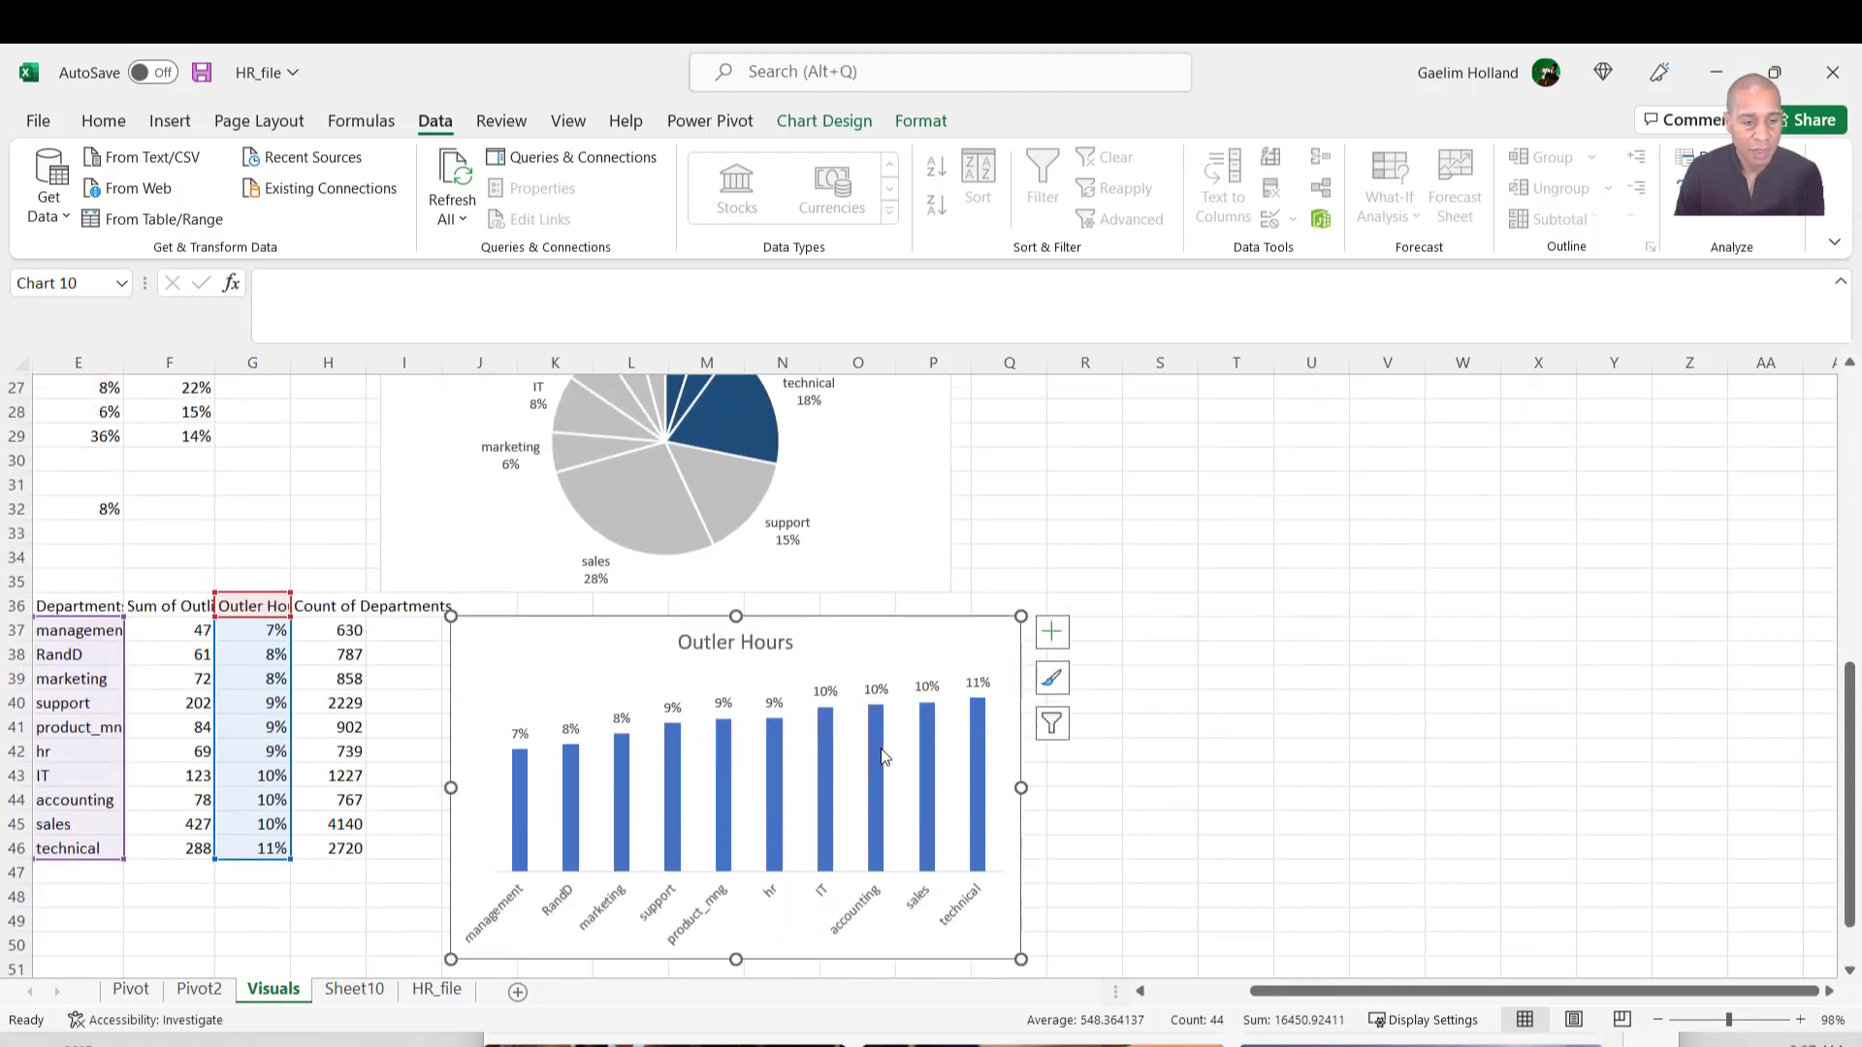
On the Pivot sheet, add last_evaluation to the pivot table's values and summarize it by Average.
left_click(140, 989)
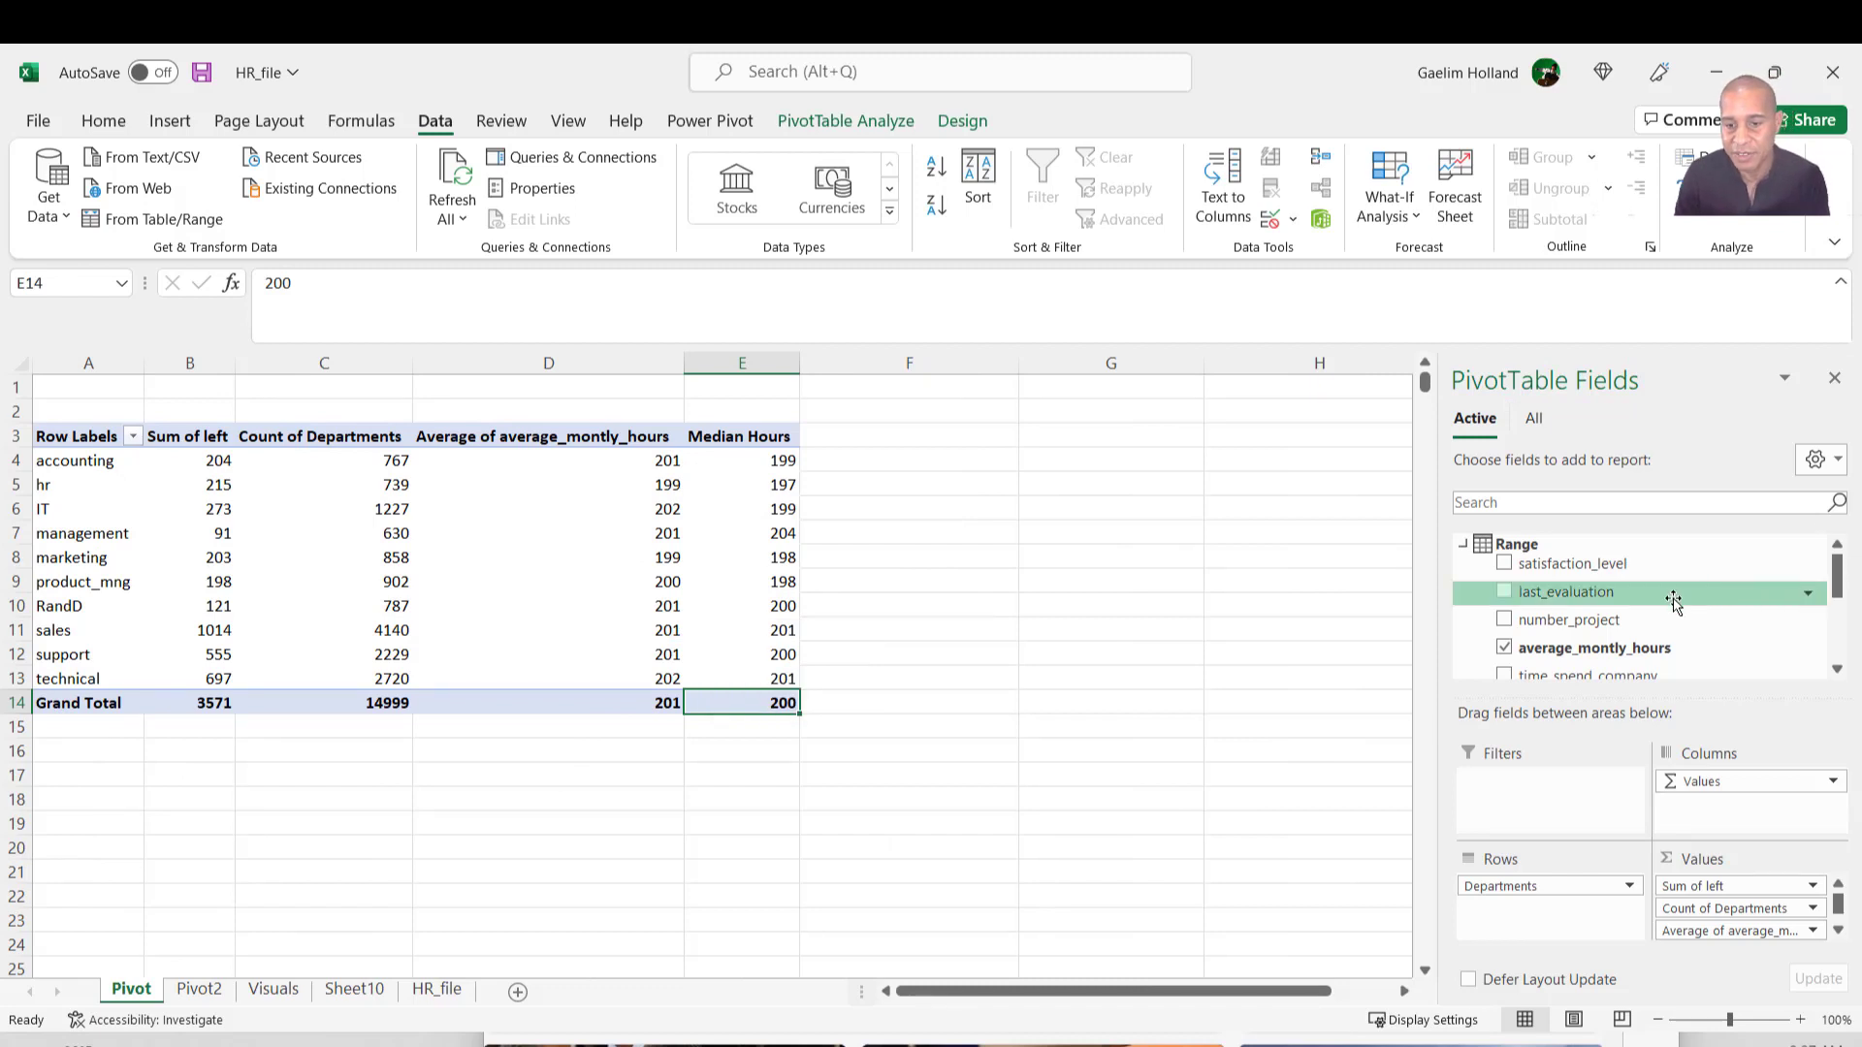
left_click_drag(1571, 592, 1752, 1011)
left_click_drag(1776, 957, 1736, 933)
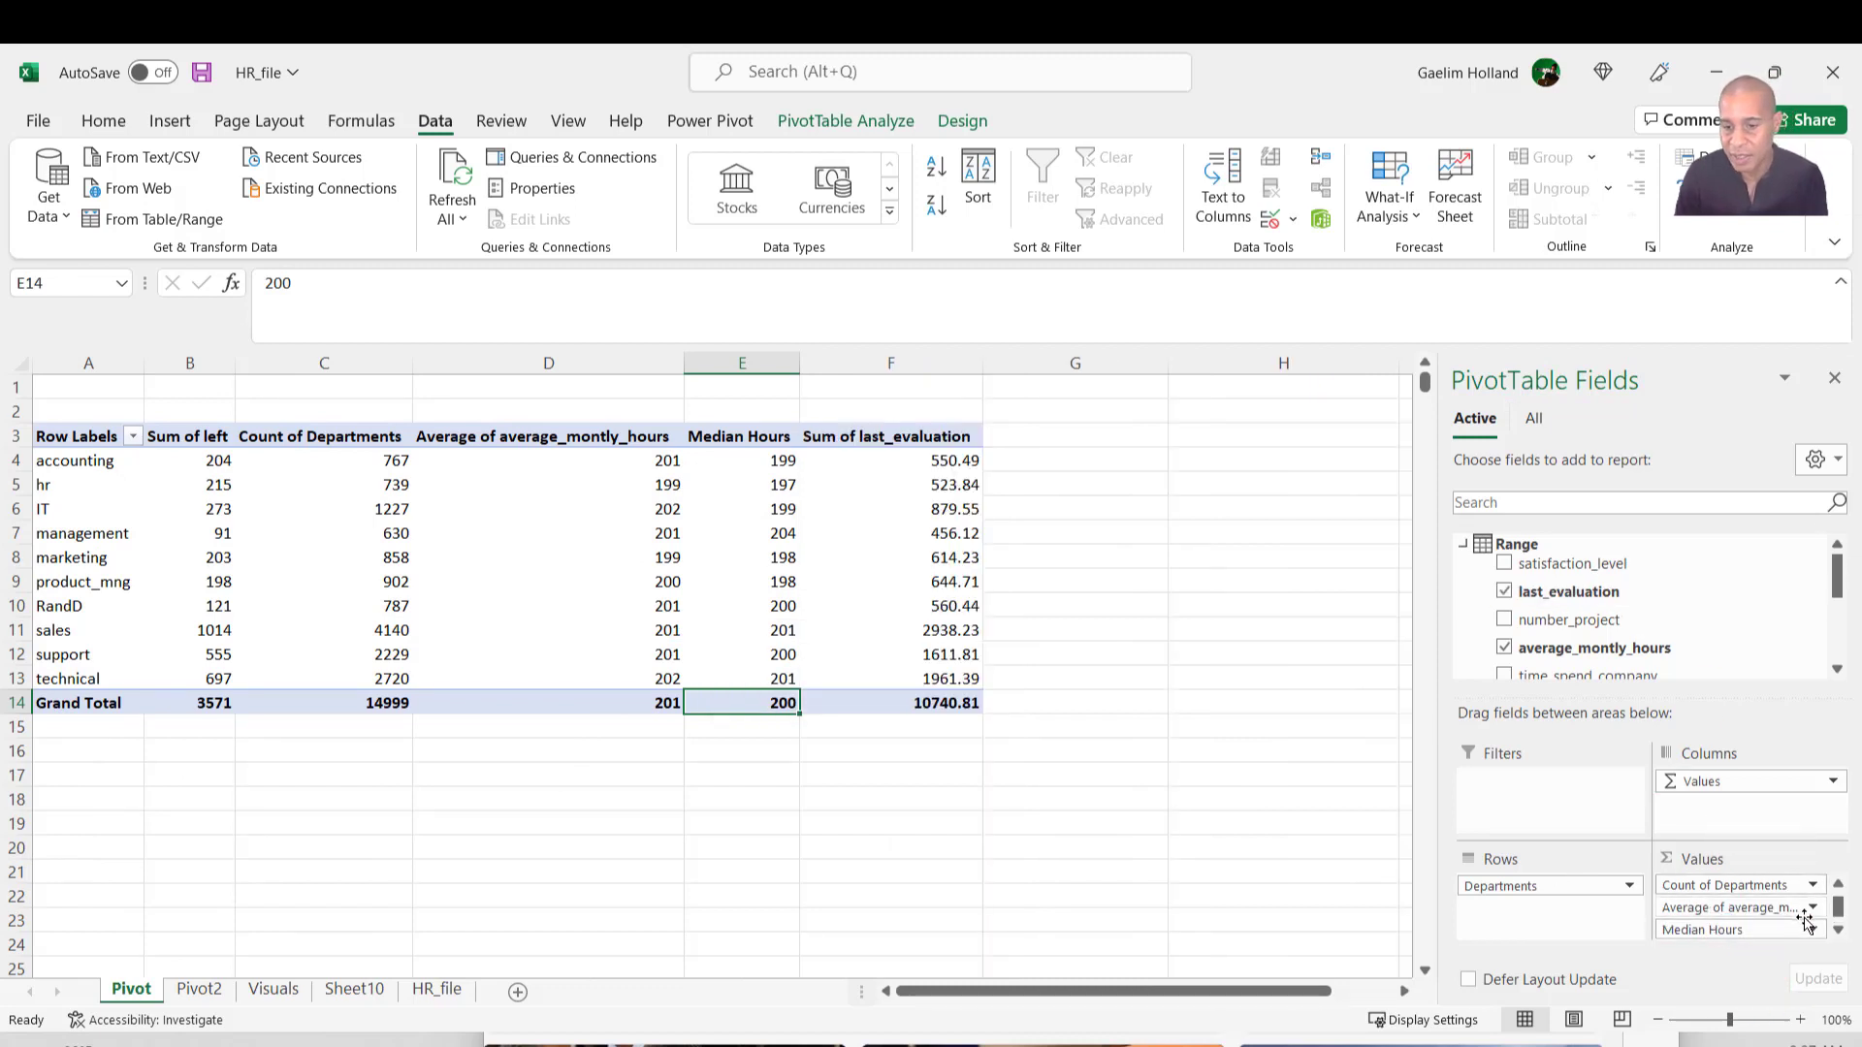
left_click(1745, 929)
left_click(1743, 902)
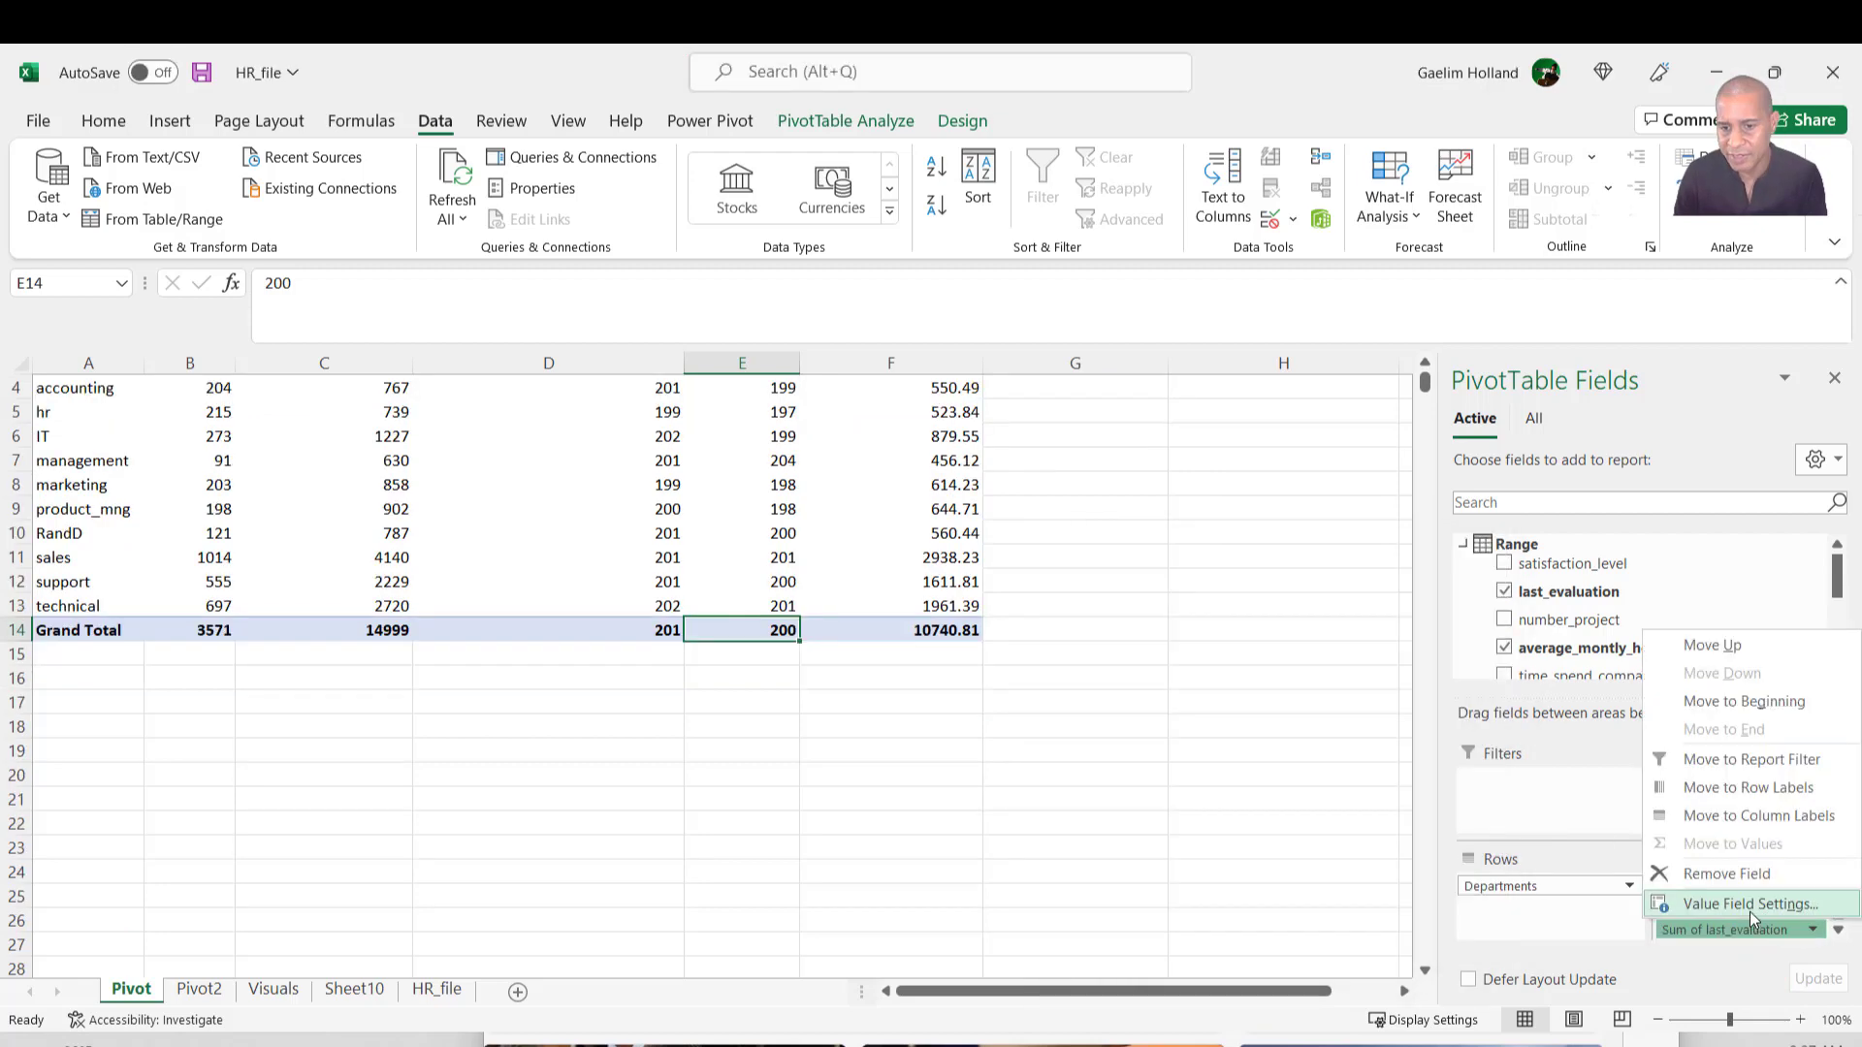
left_click(1750, 911)
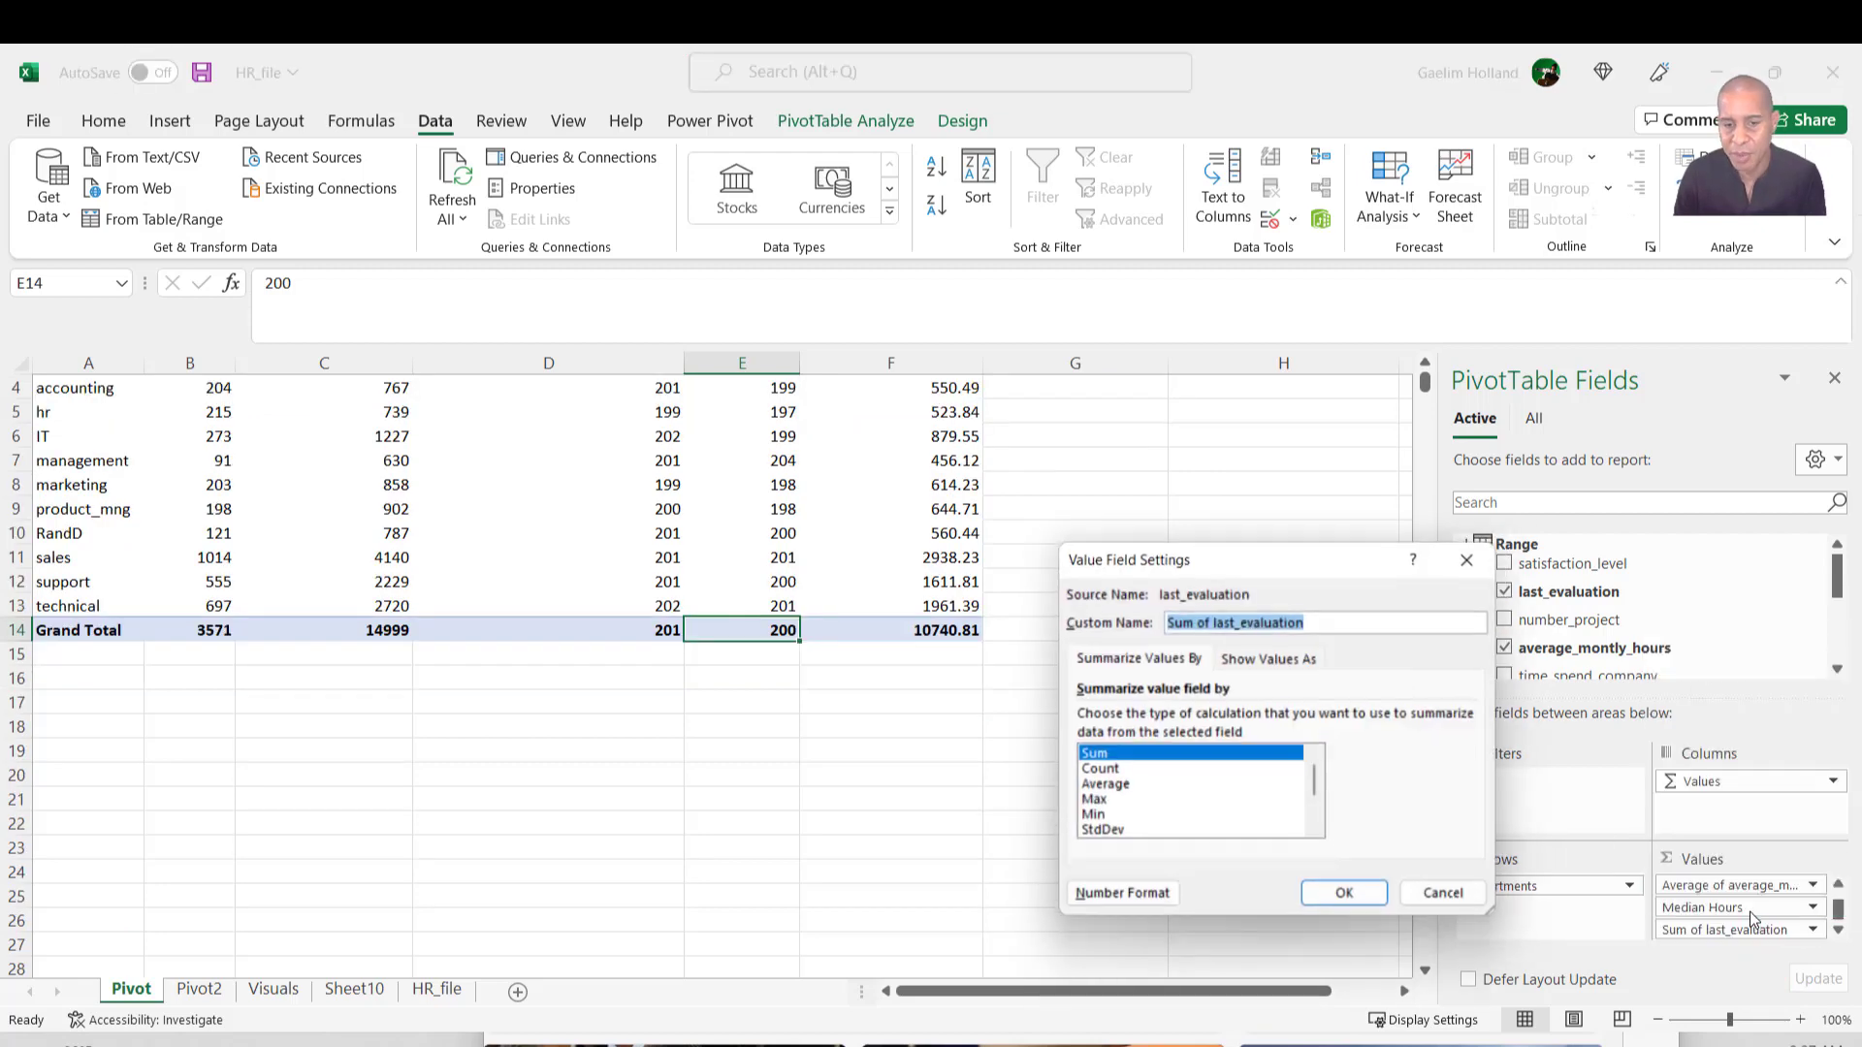
left_click(1104, 787)
left_click(1350, 900)
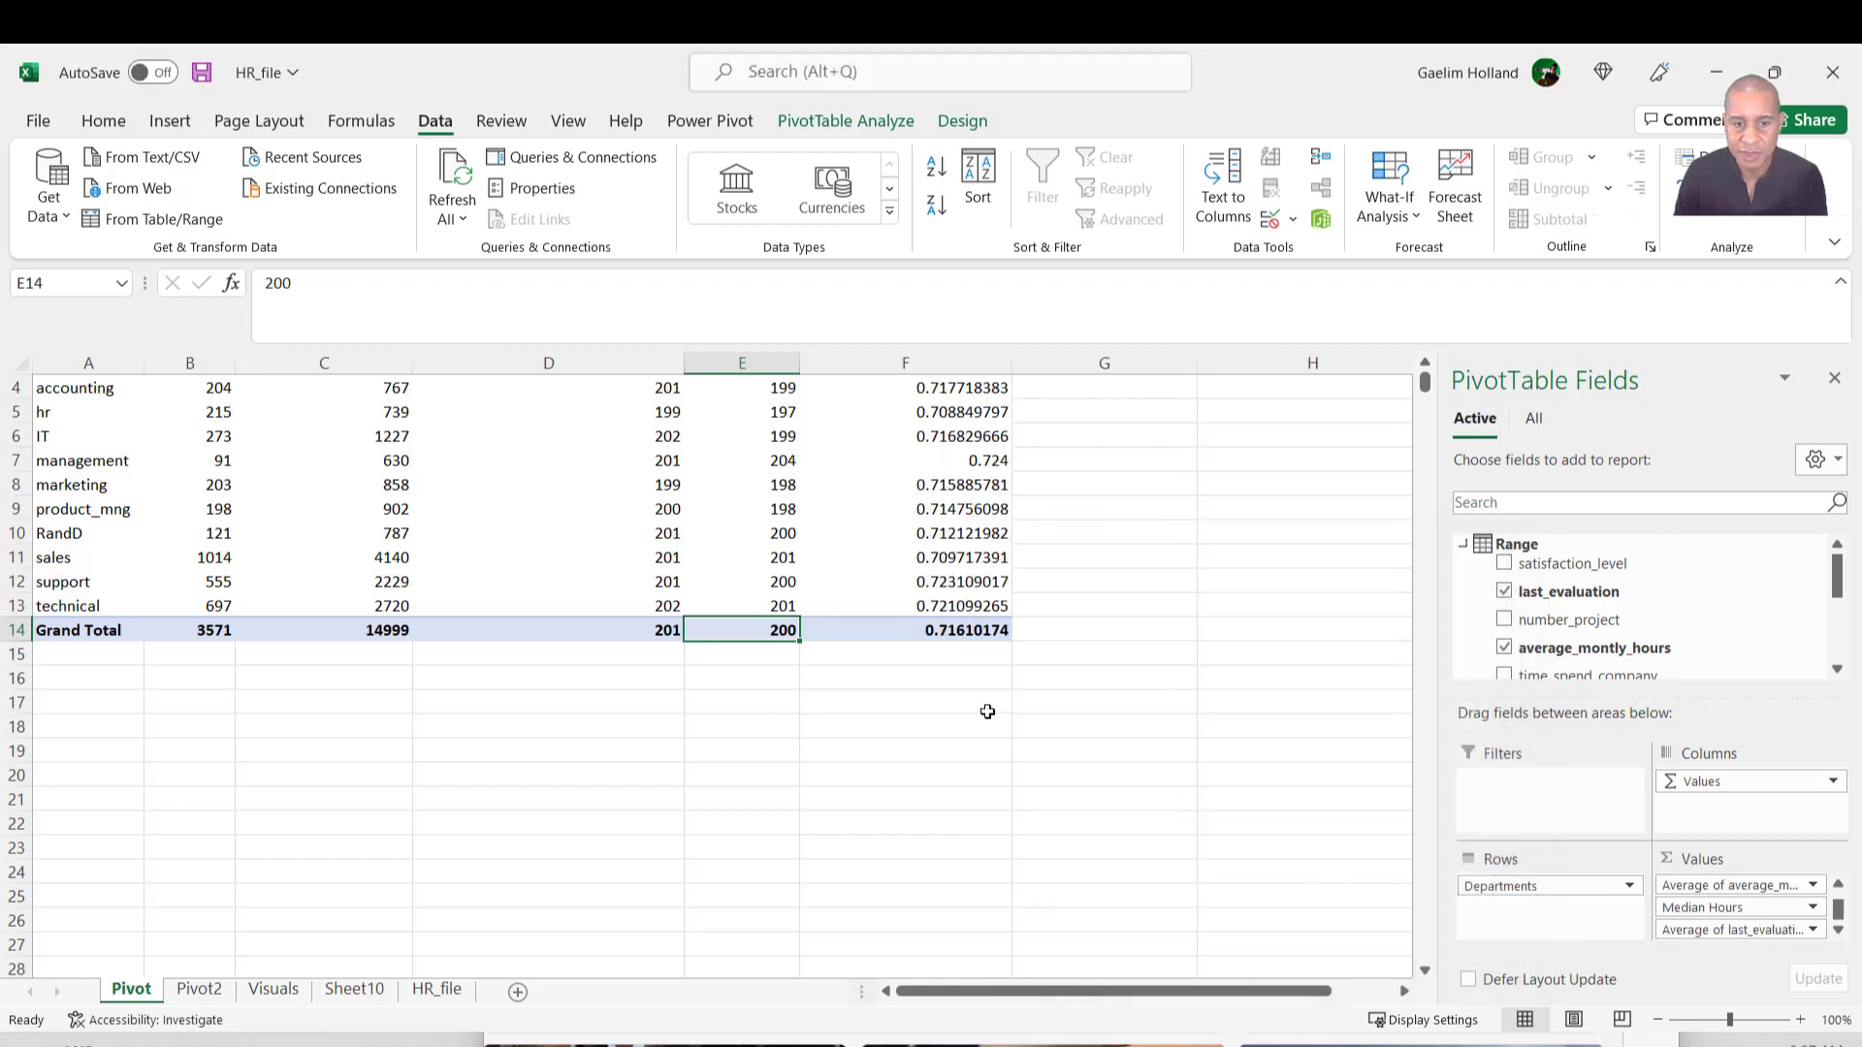
Format the Average of last_evaluation values in F4:F14, including the grand total, with two decimals.
scroll(989, 699, "up", 1)
left_click_drag(931, 456, 952, 701)
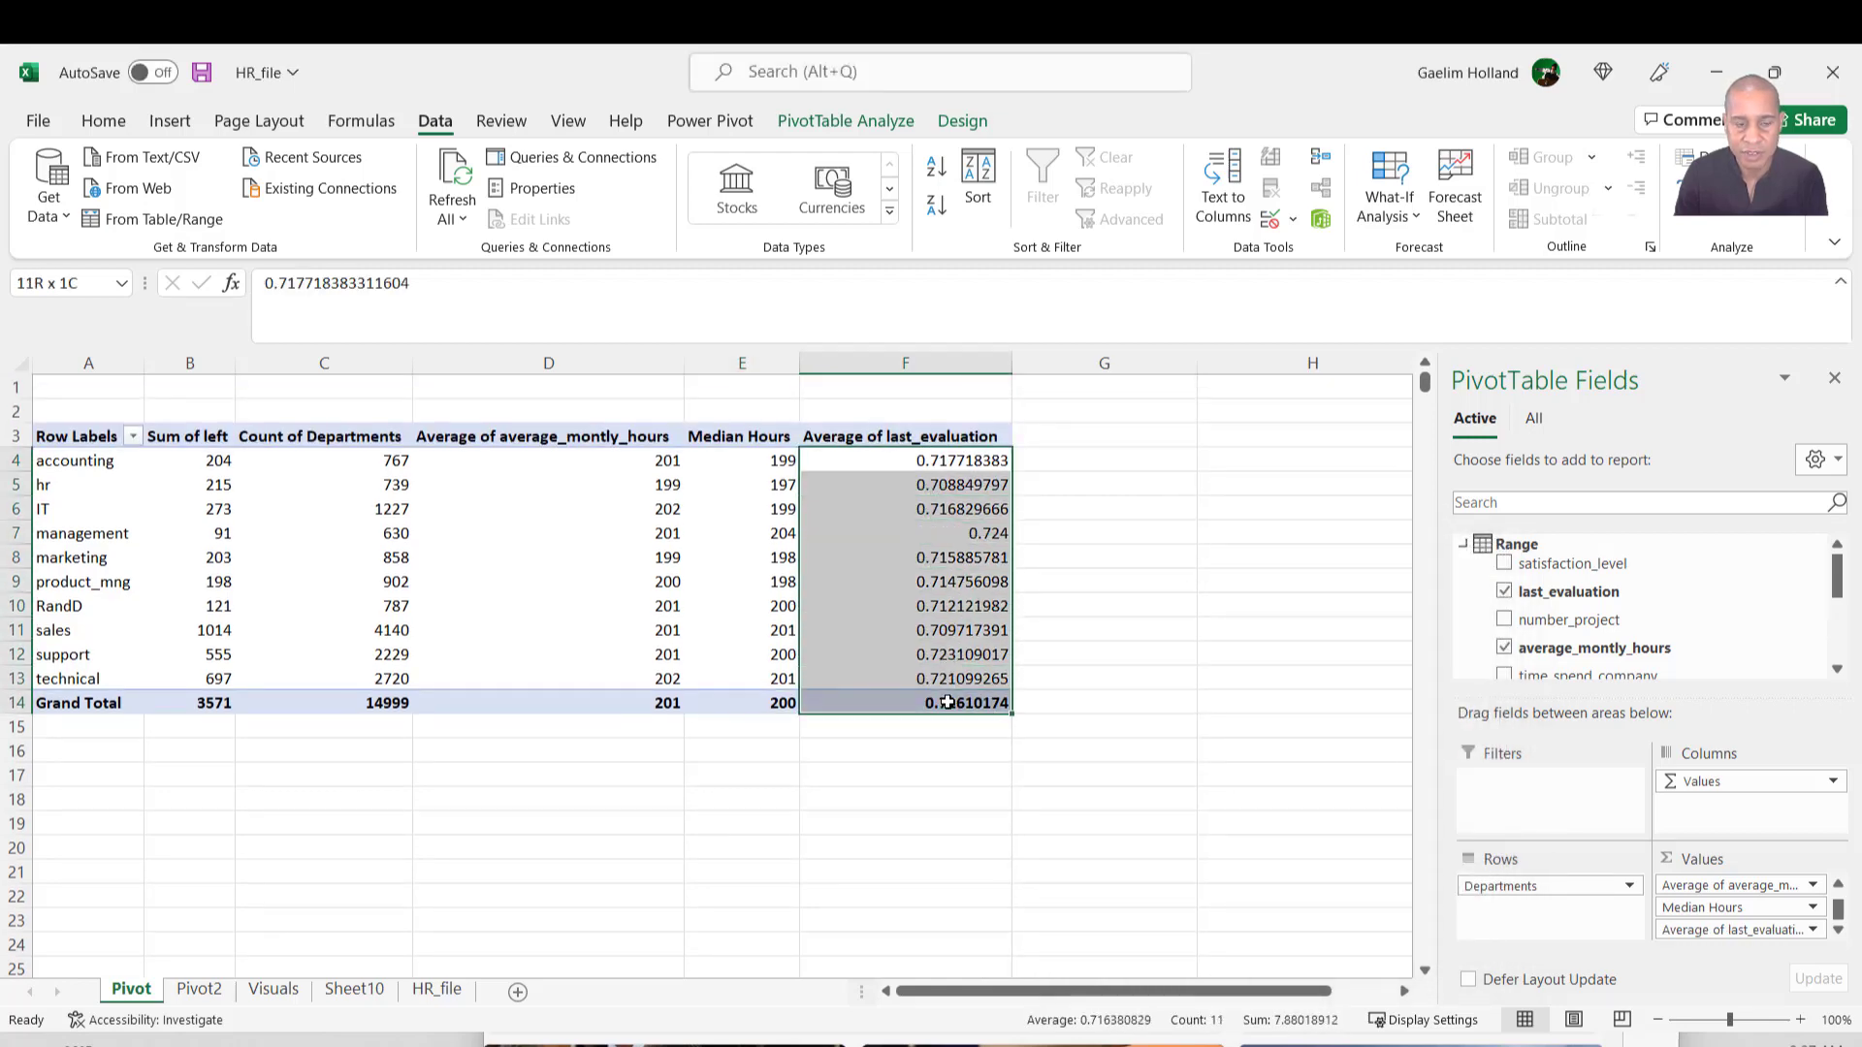
left_click(104, 120)
left_click(1008, 213)
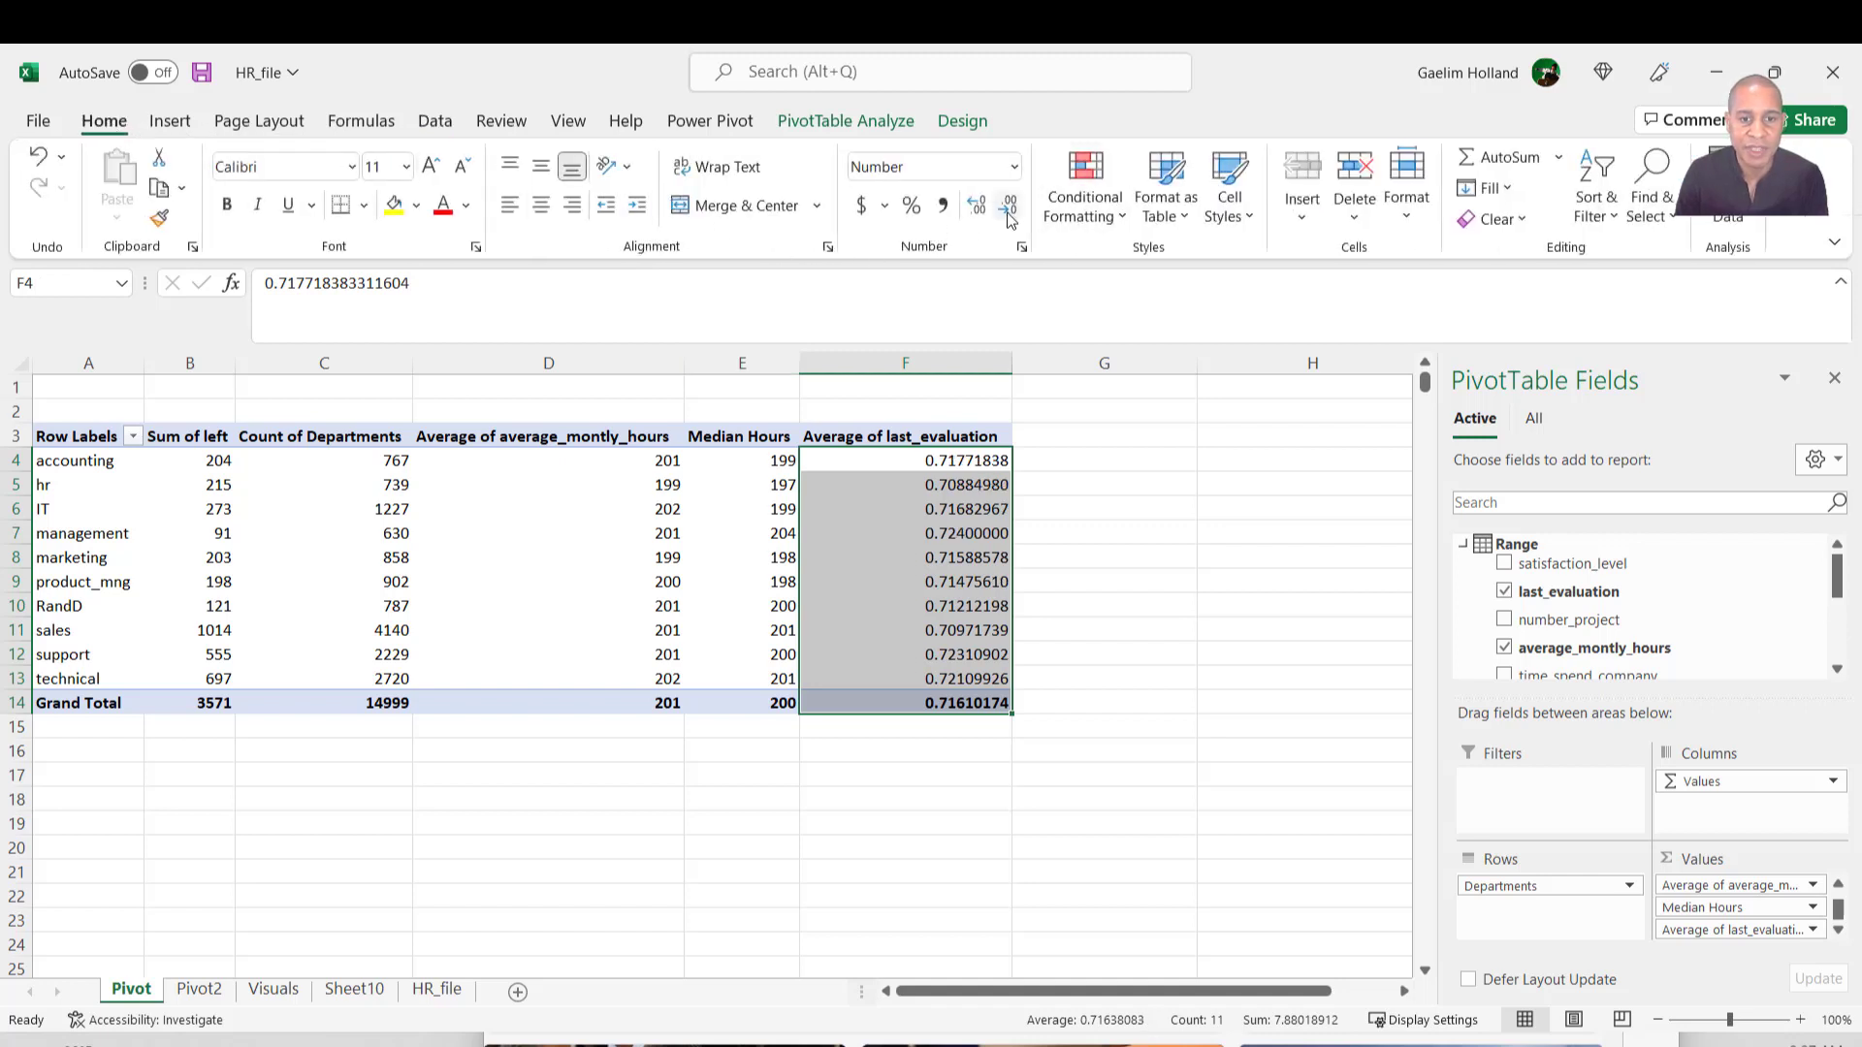
left_click(1009, 213)
left_click(1009, 214)
left_click(1002, 222)
left_click(1002, 222)
left_click(1002, 222)
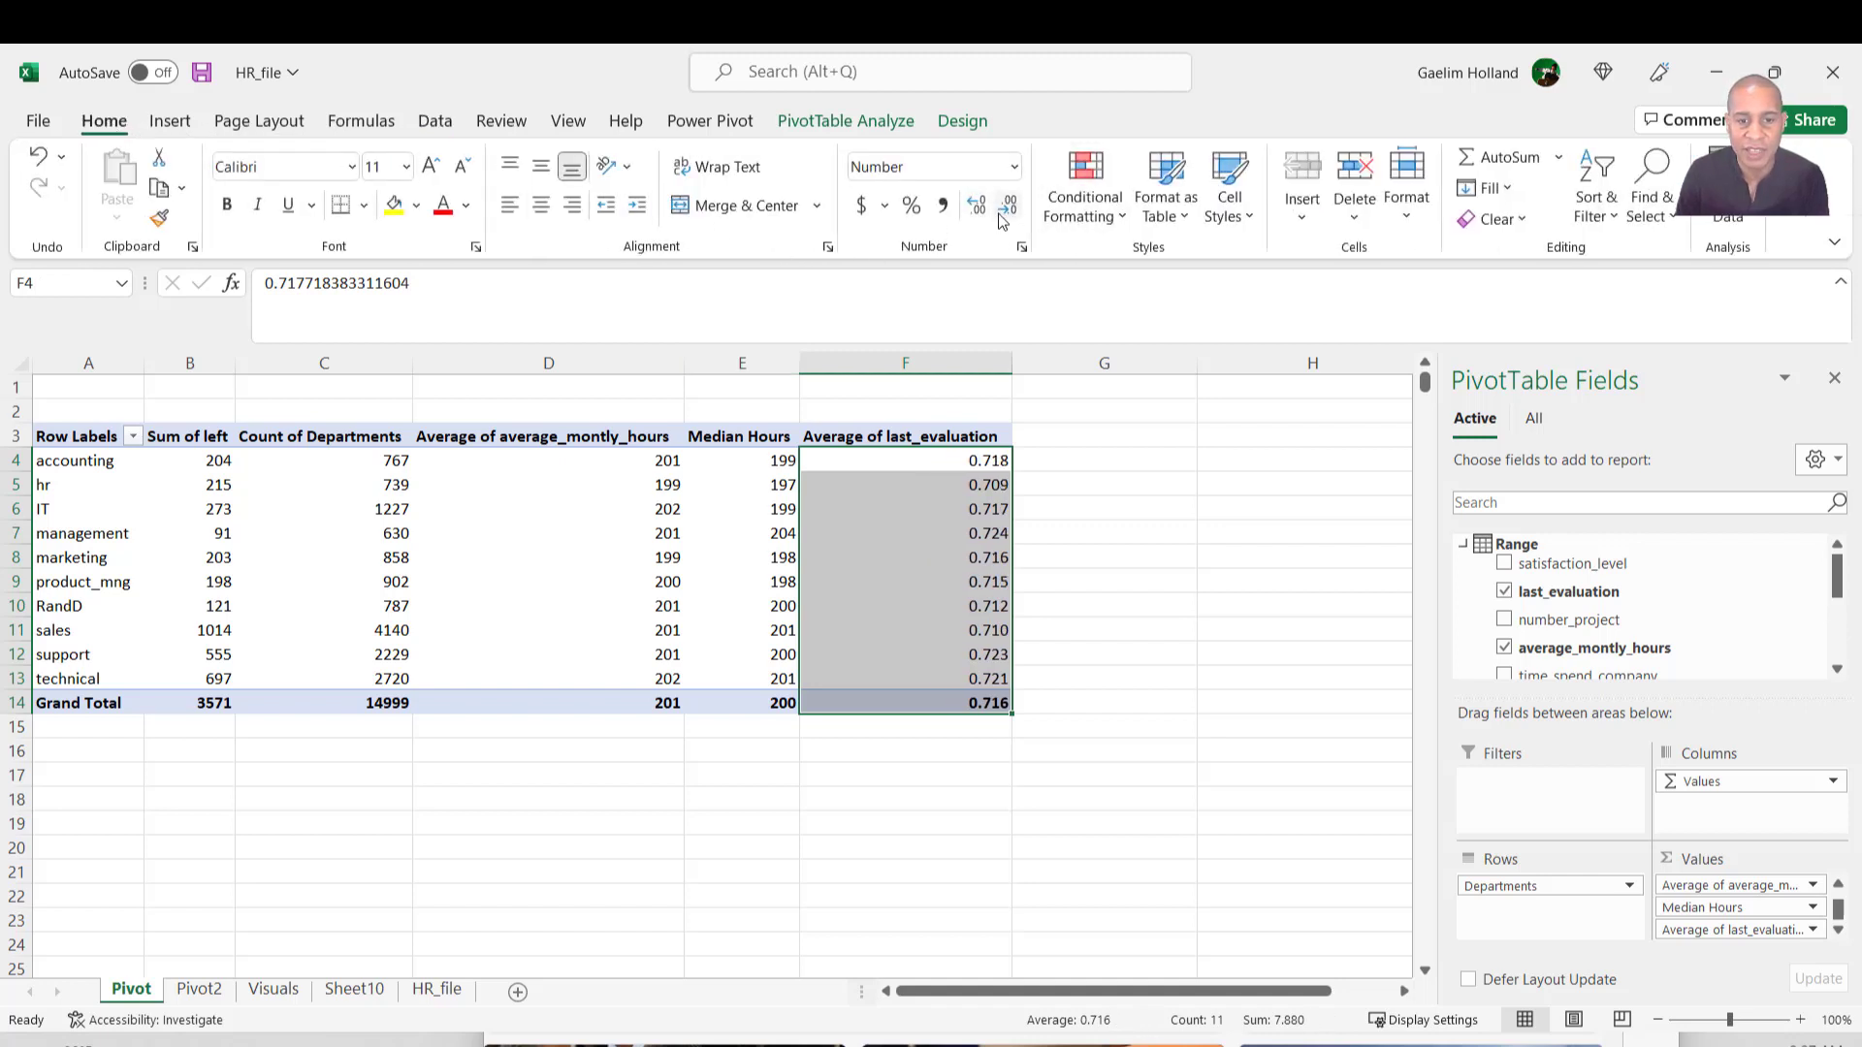
left_click(1002, 222)
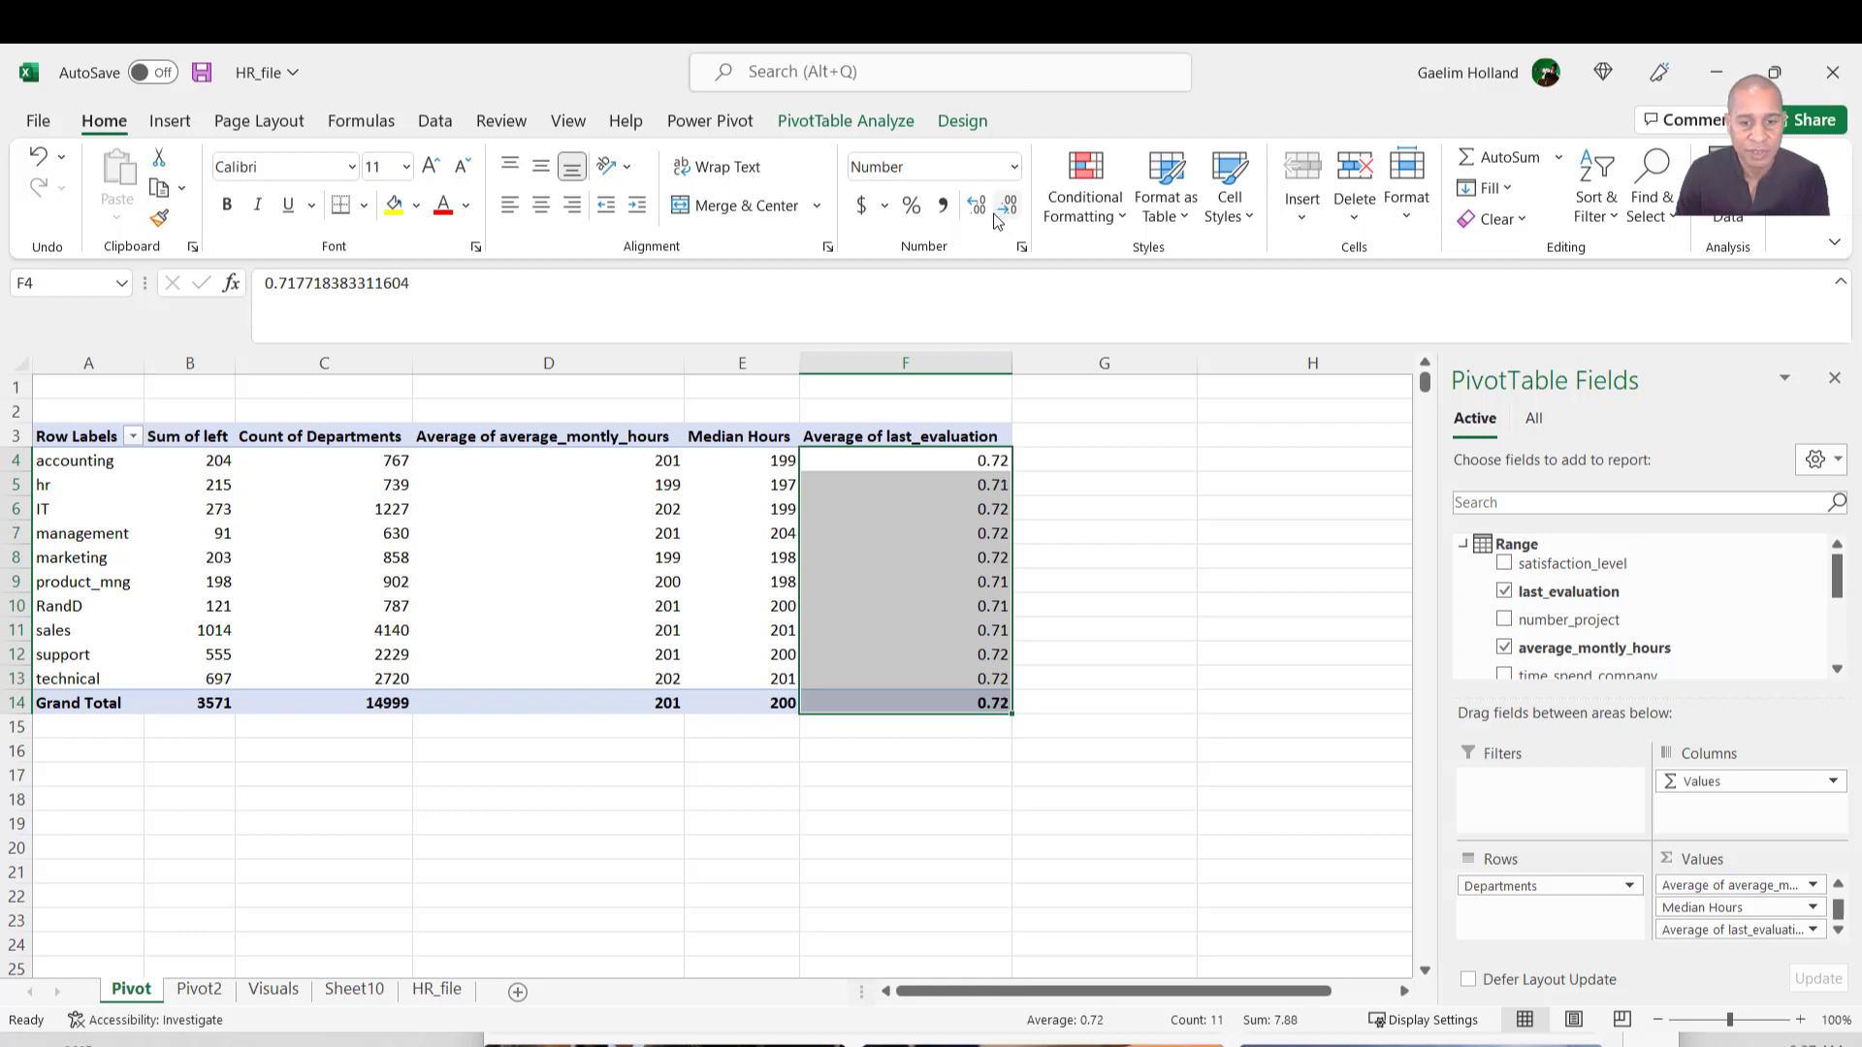
left_click(970, 654)
left_click_drag(970, 460, 968, 698)
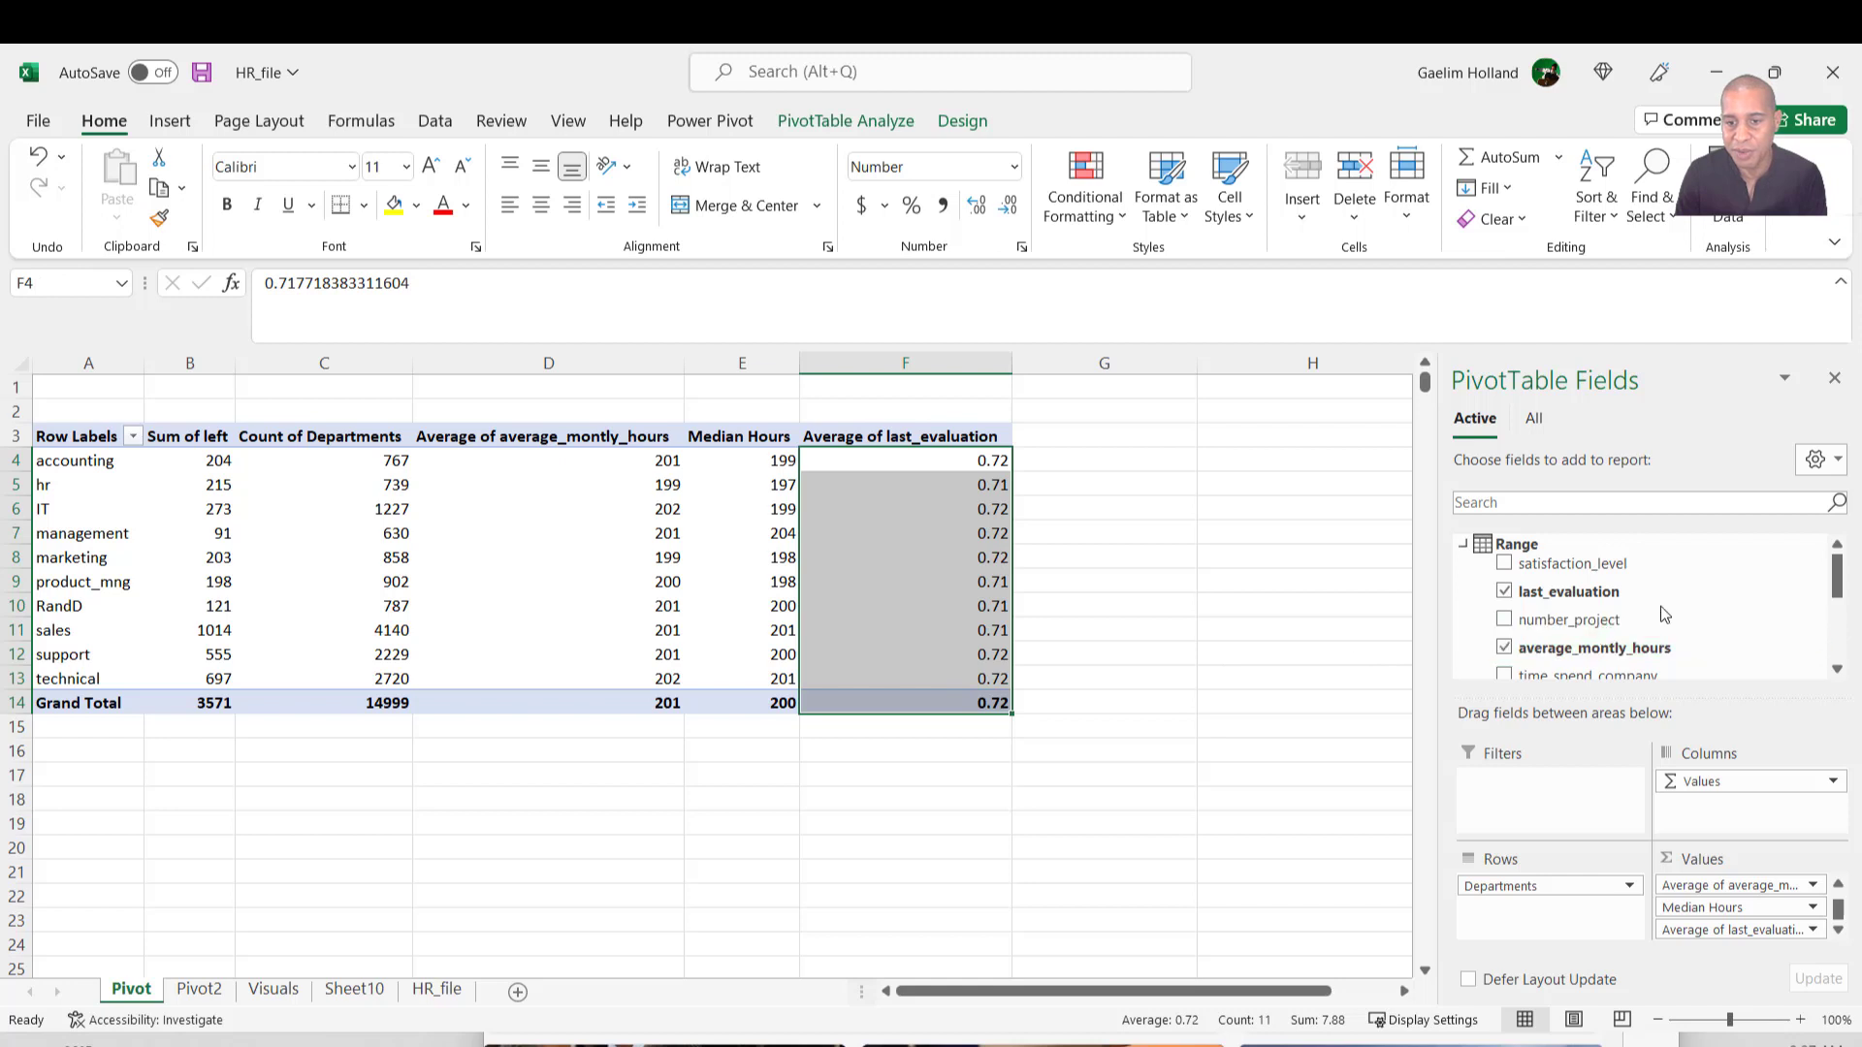
Add number_project to the pivot table's values, summarize it by Average, and select its department values.
left_click_drag(1664, 615, 1746, 933)
left_click(1771, 926)
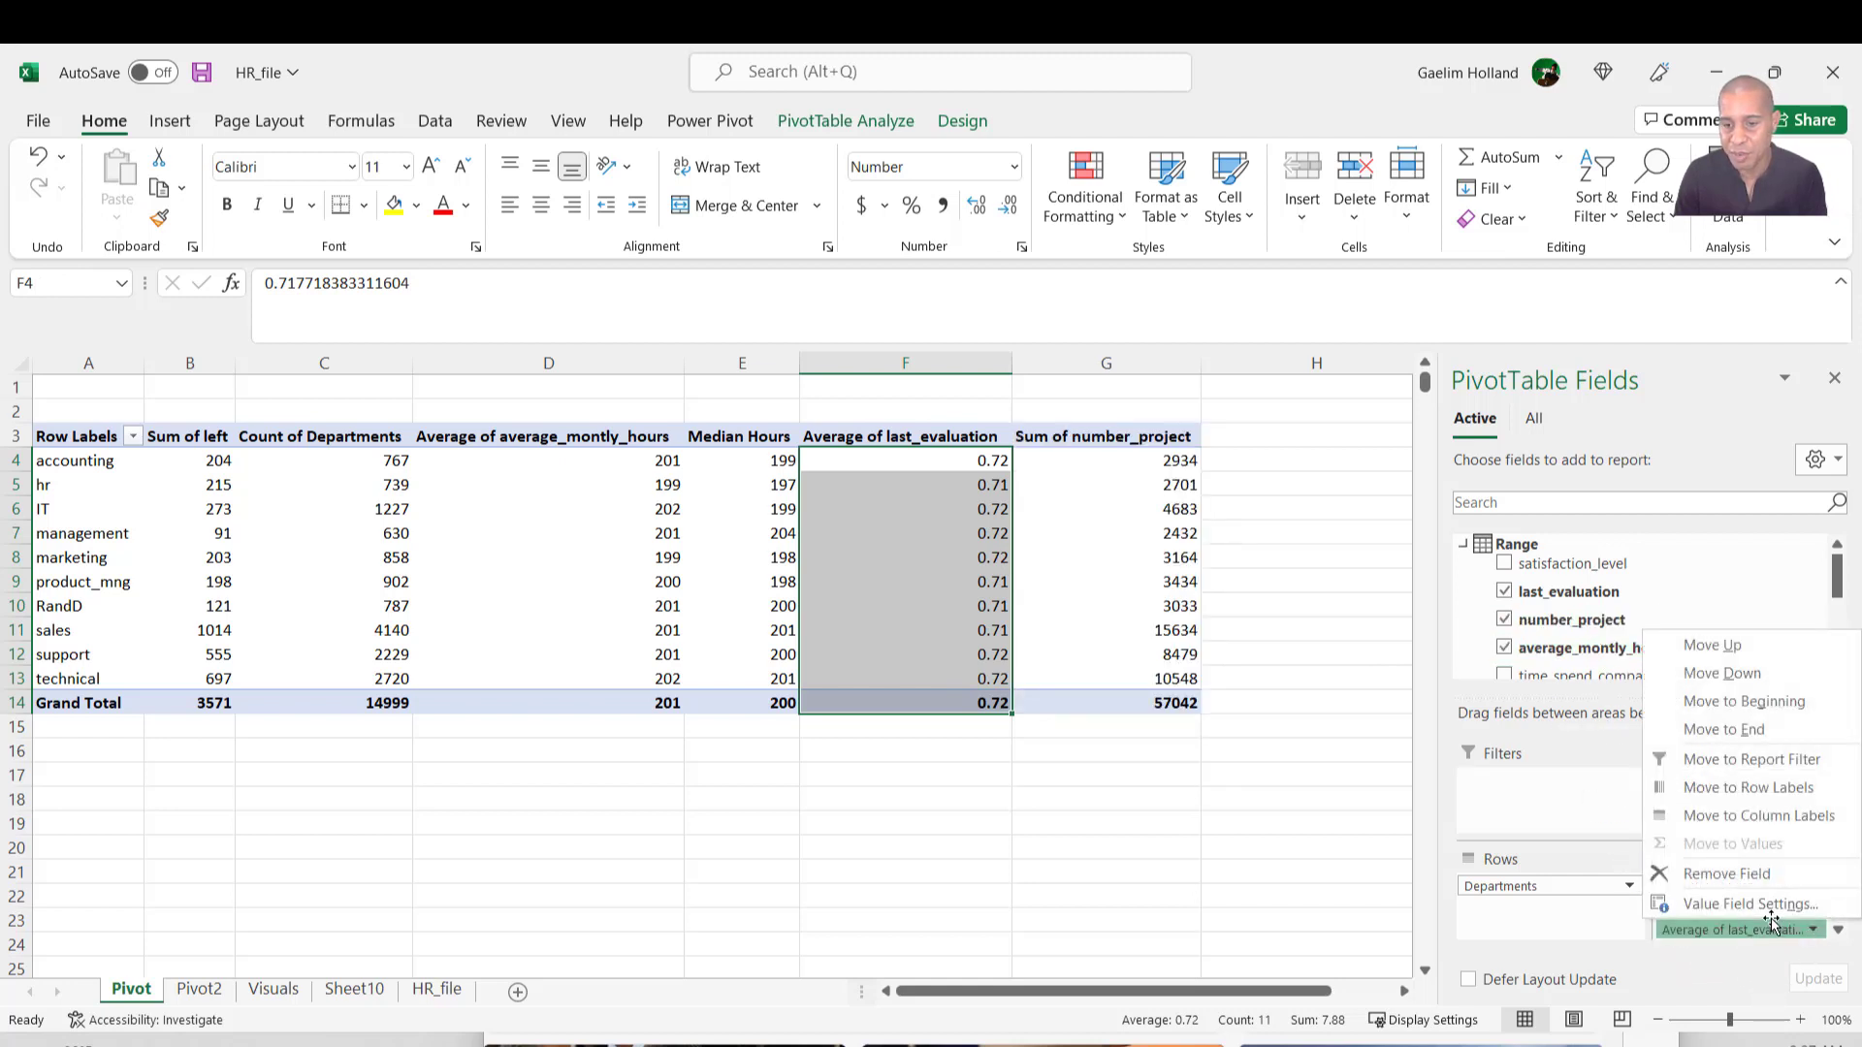
left_click(1771, 907)
left_click(1145, 782)
left_click(1346, 897)
left_click(1143, 464)
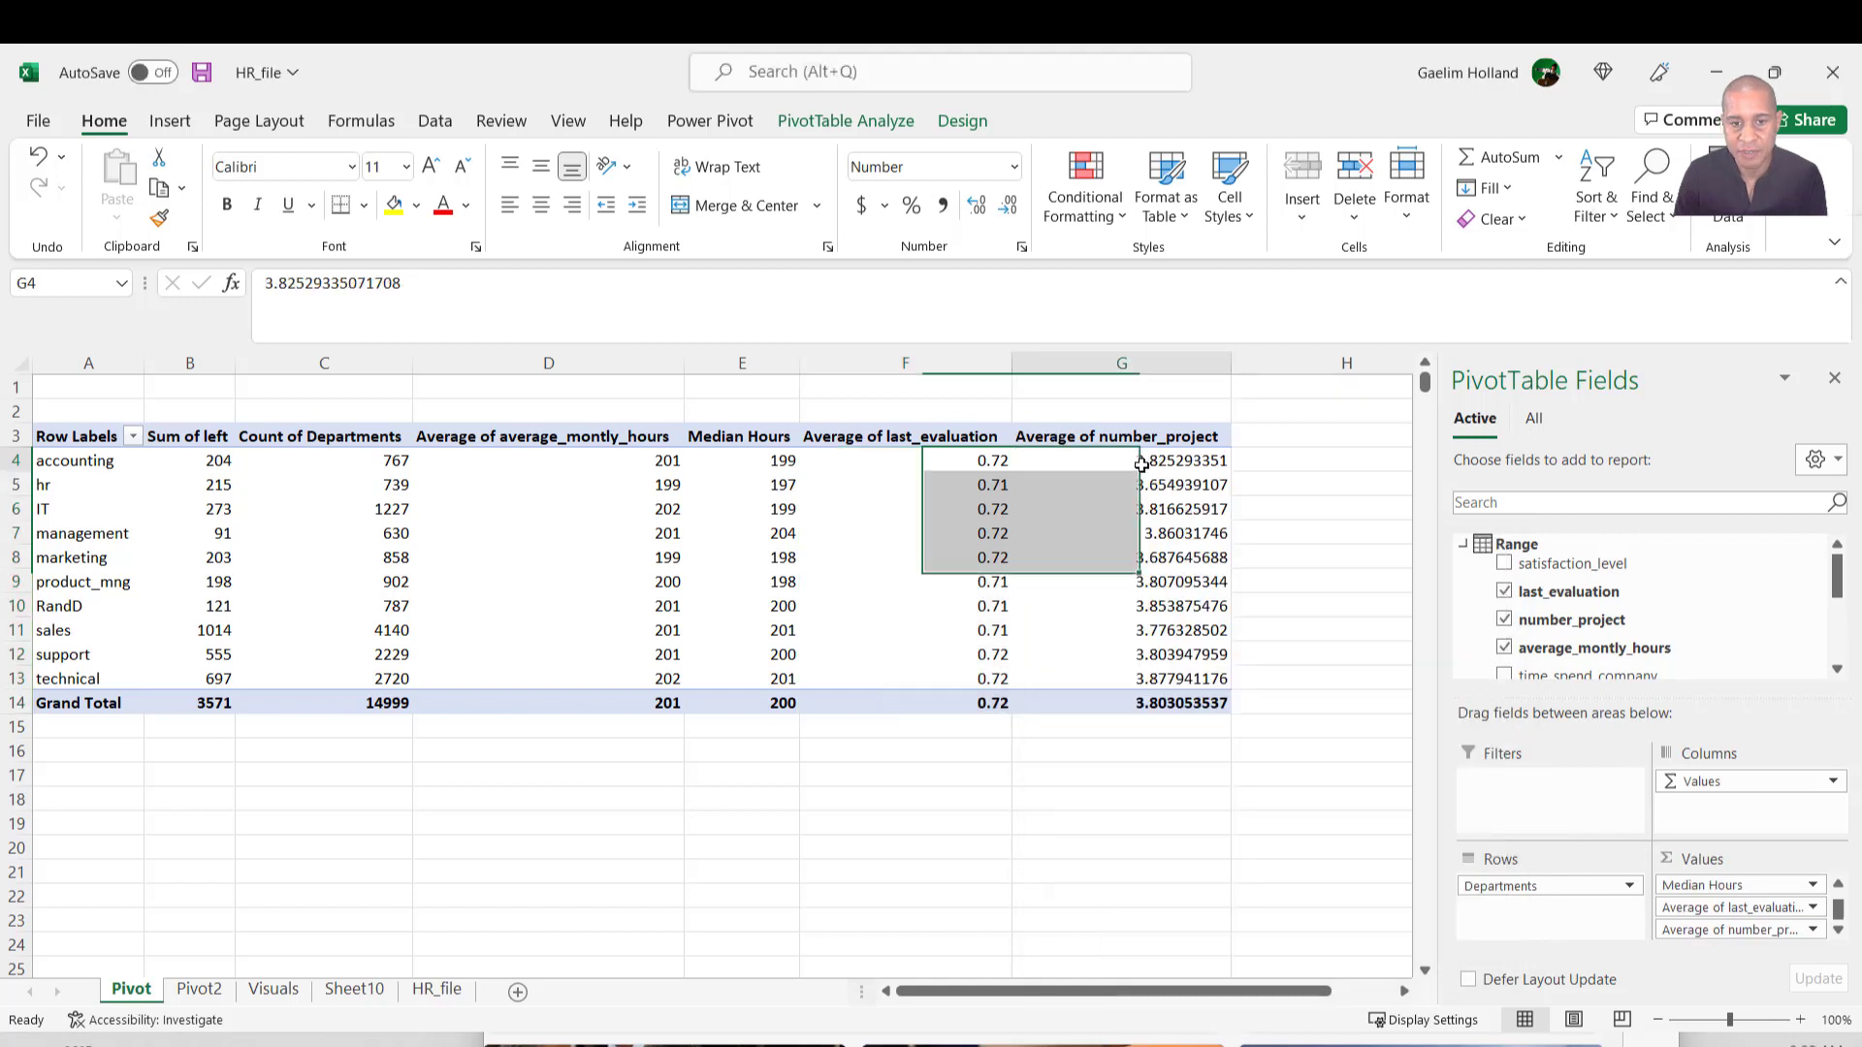
left_click_drag(1143, 464, 1161, 666)
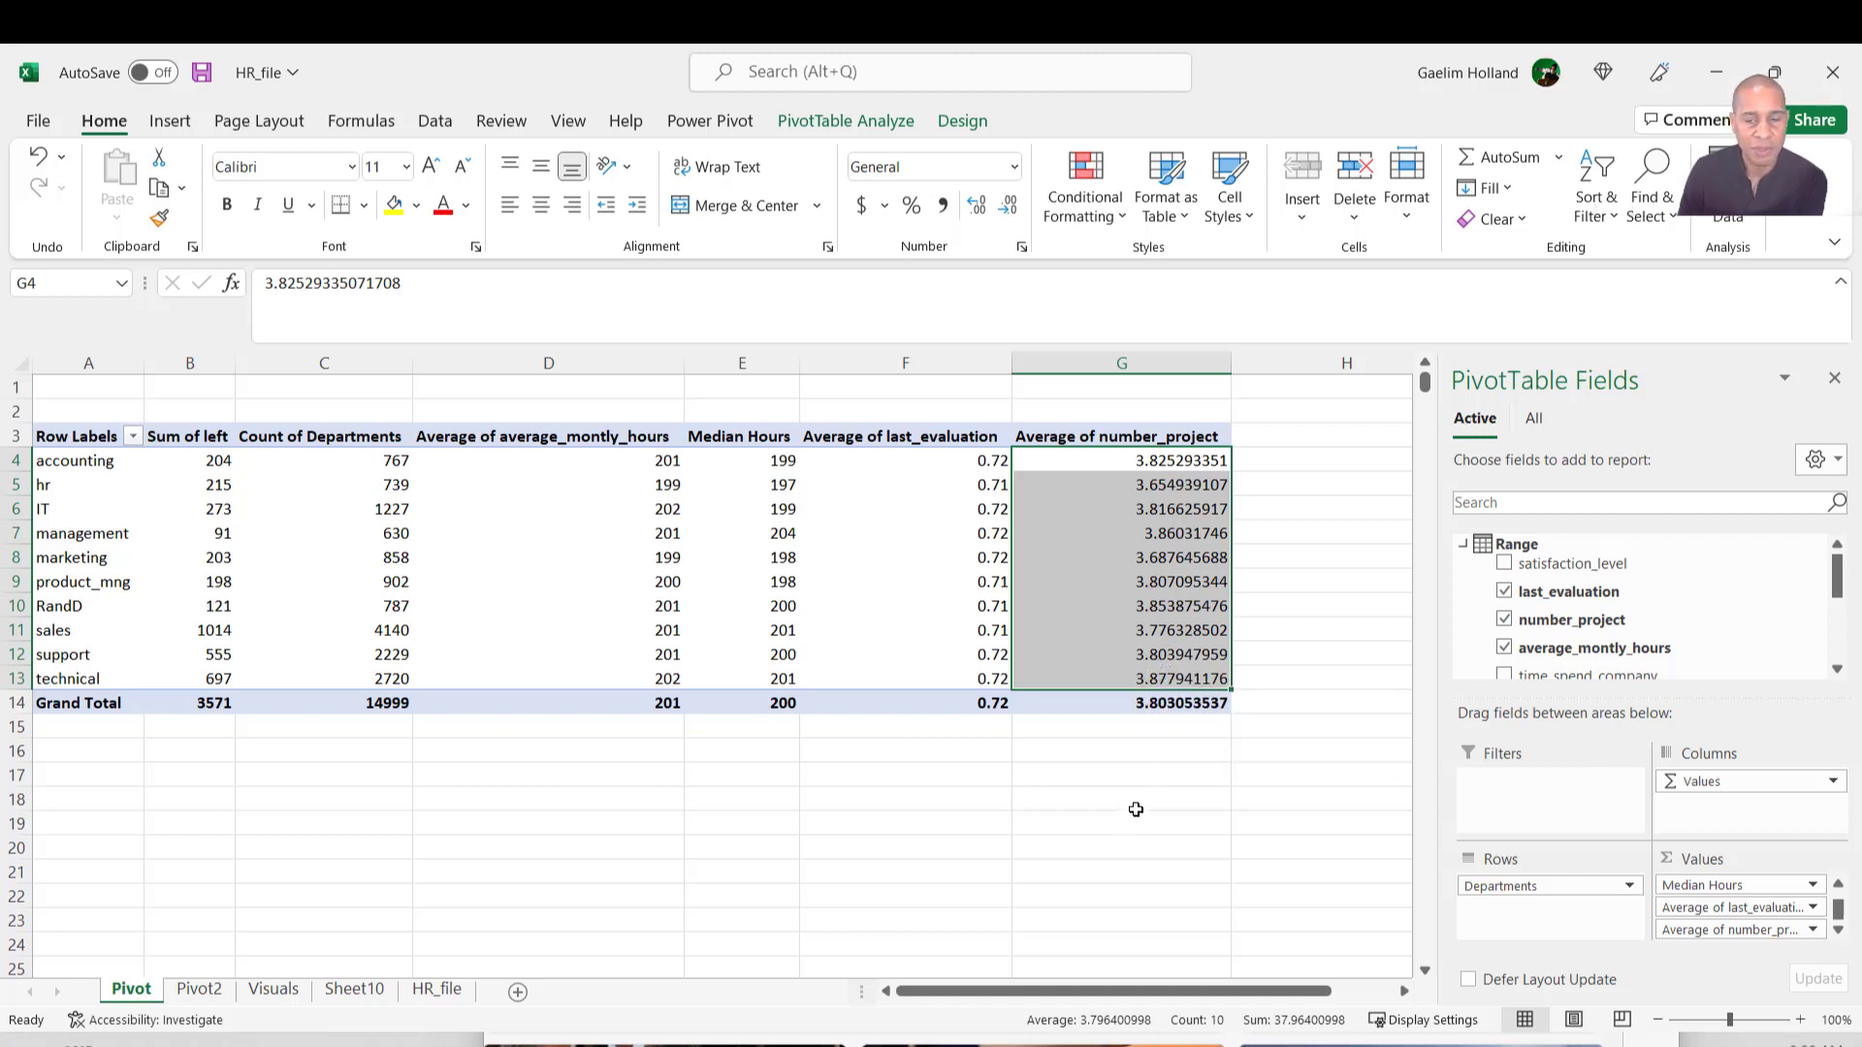
Add satisfaction_level to the pivot table's values and summarize it by Average.
left_click_drag(1564, 564, 1749, 956)
left_click(1809, 930)
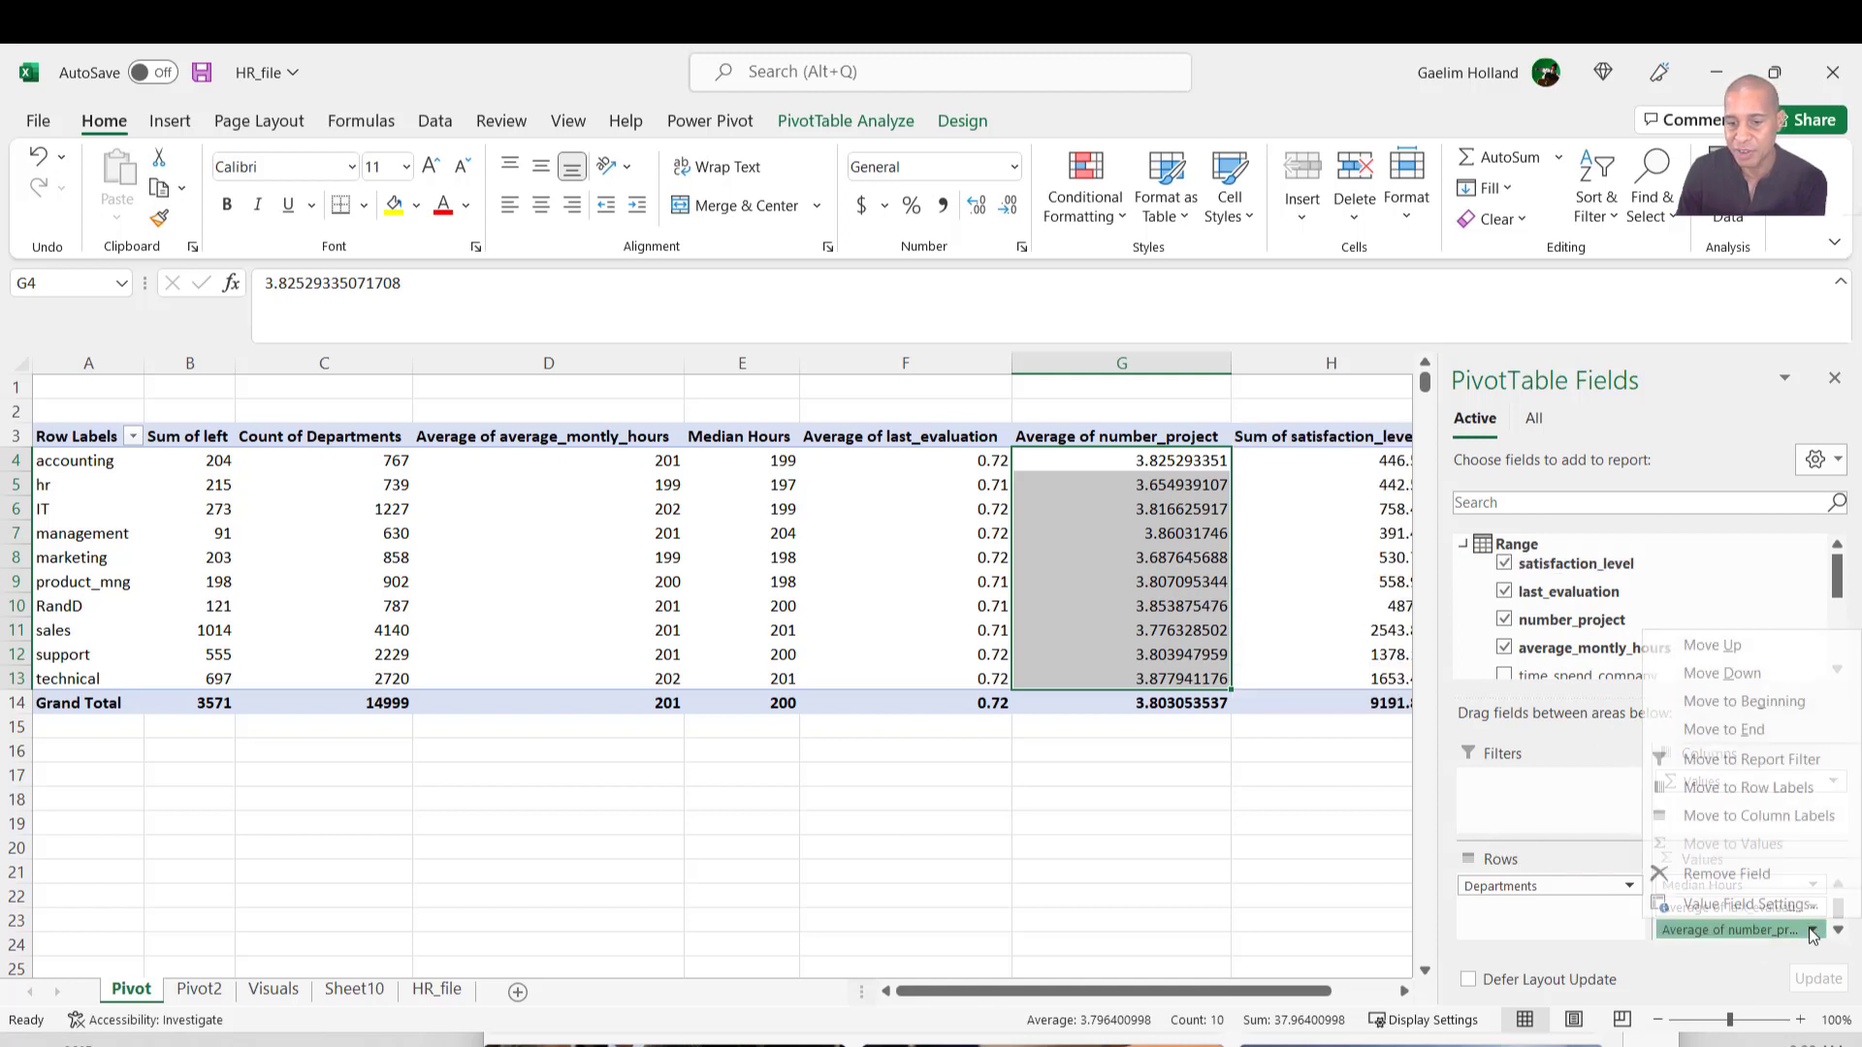
left_click(1731, 904)
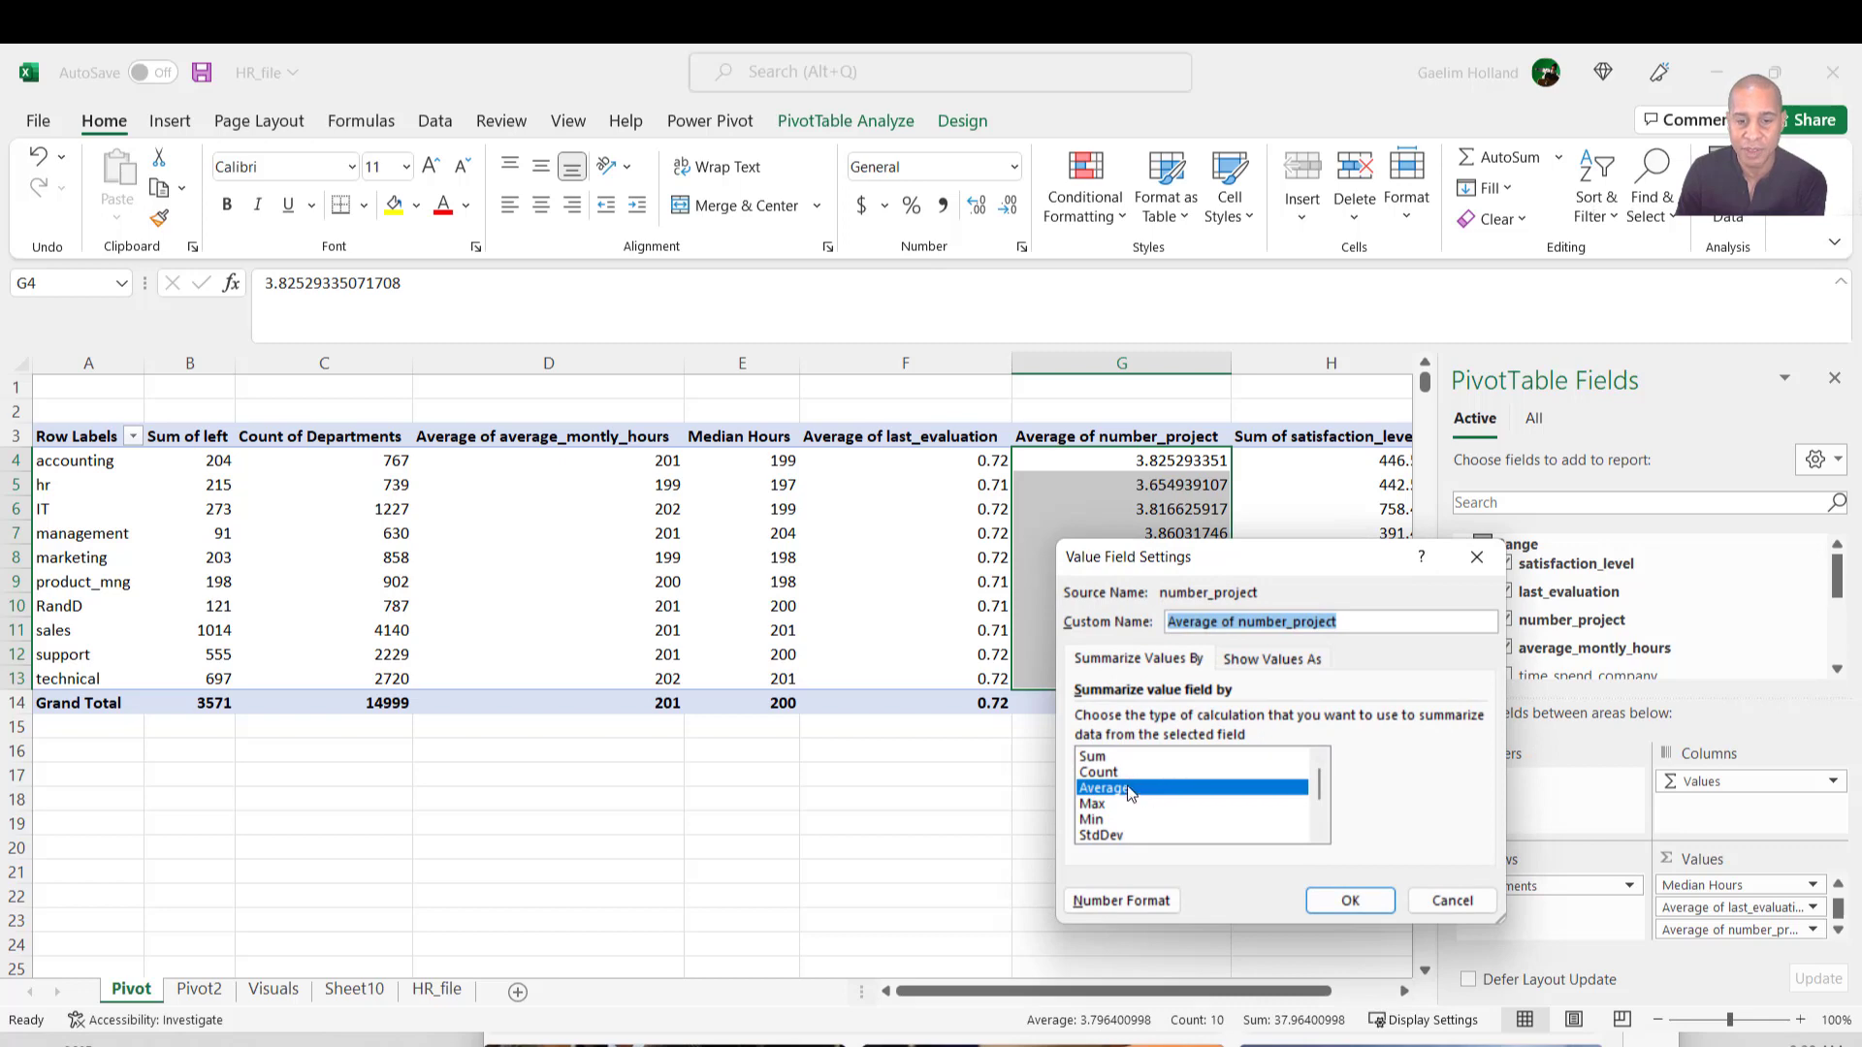
left_click(1351, 900)
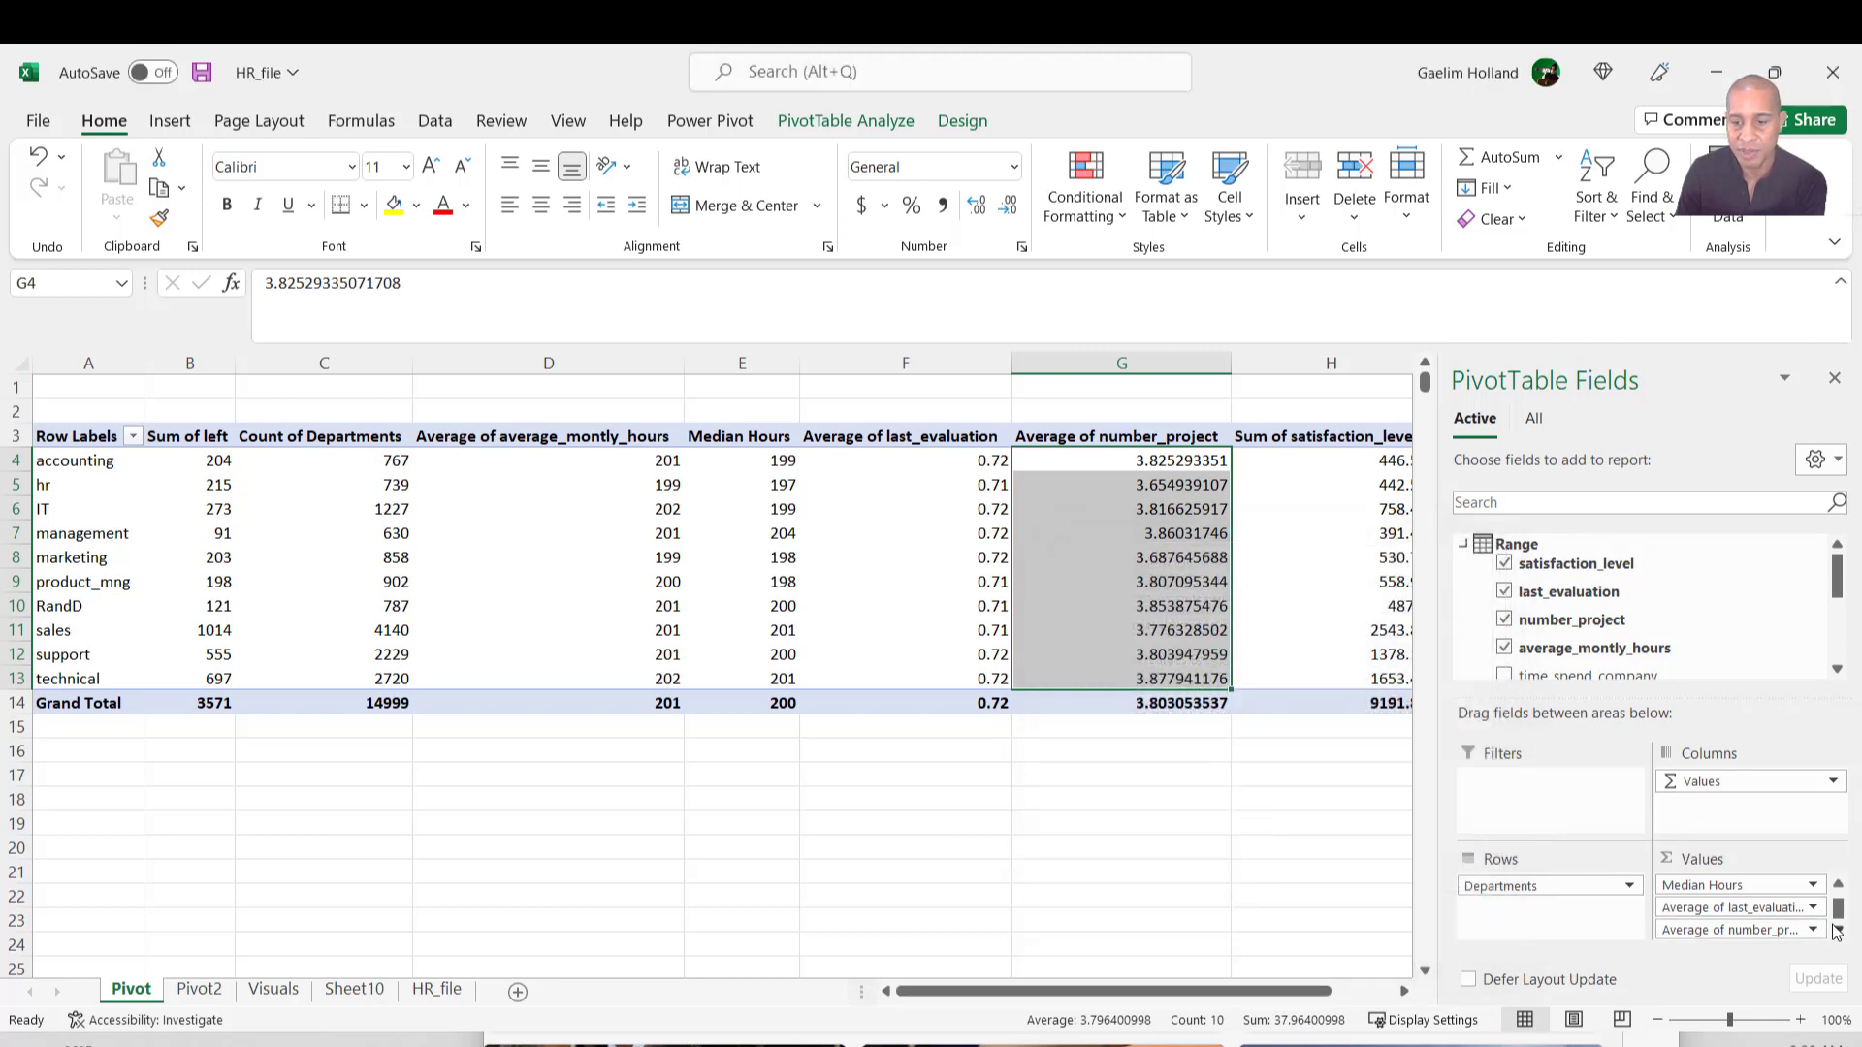
scroll(1783, 929, "down", 1)
left_click(1783, 931)
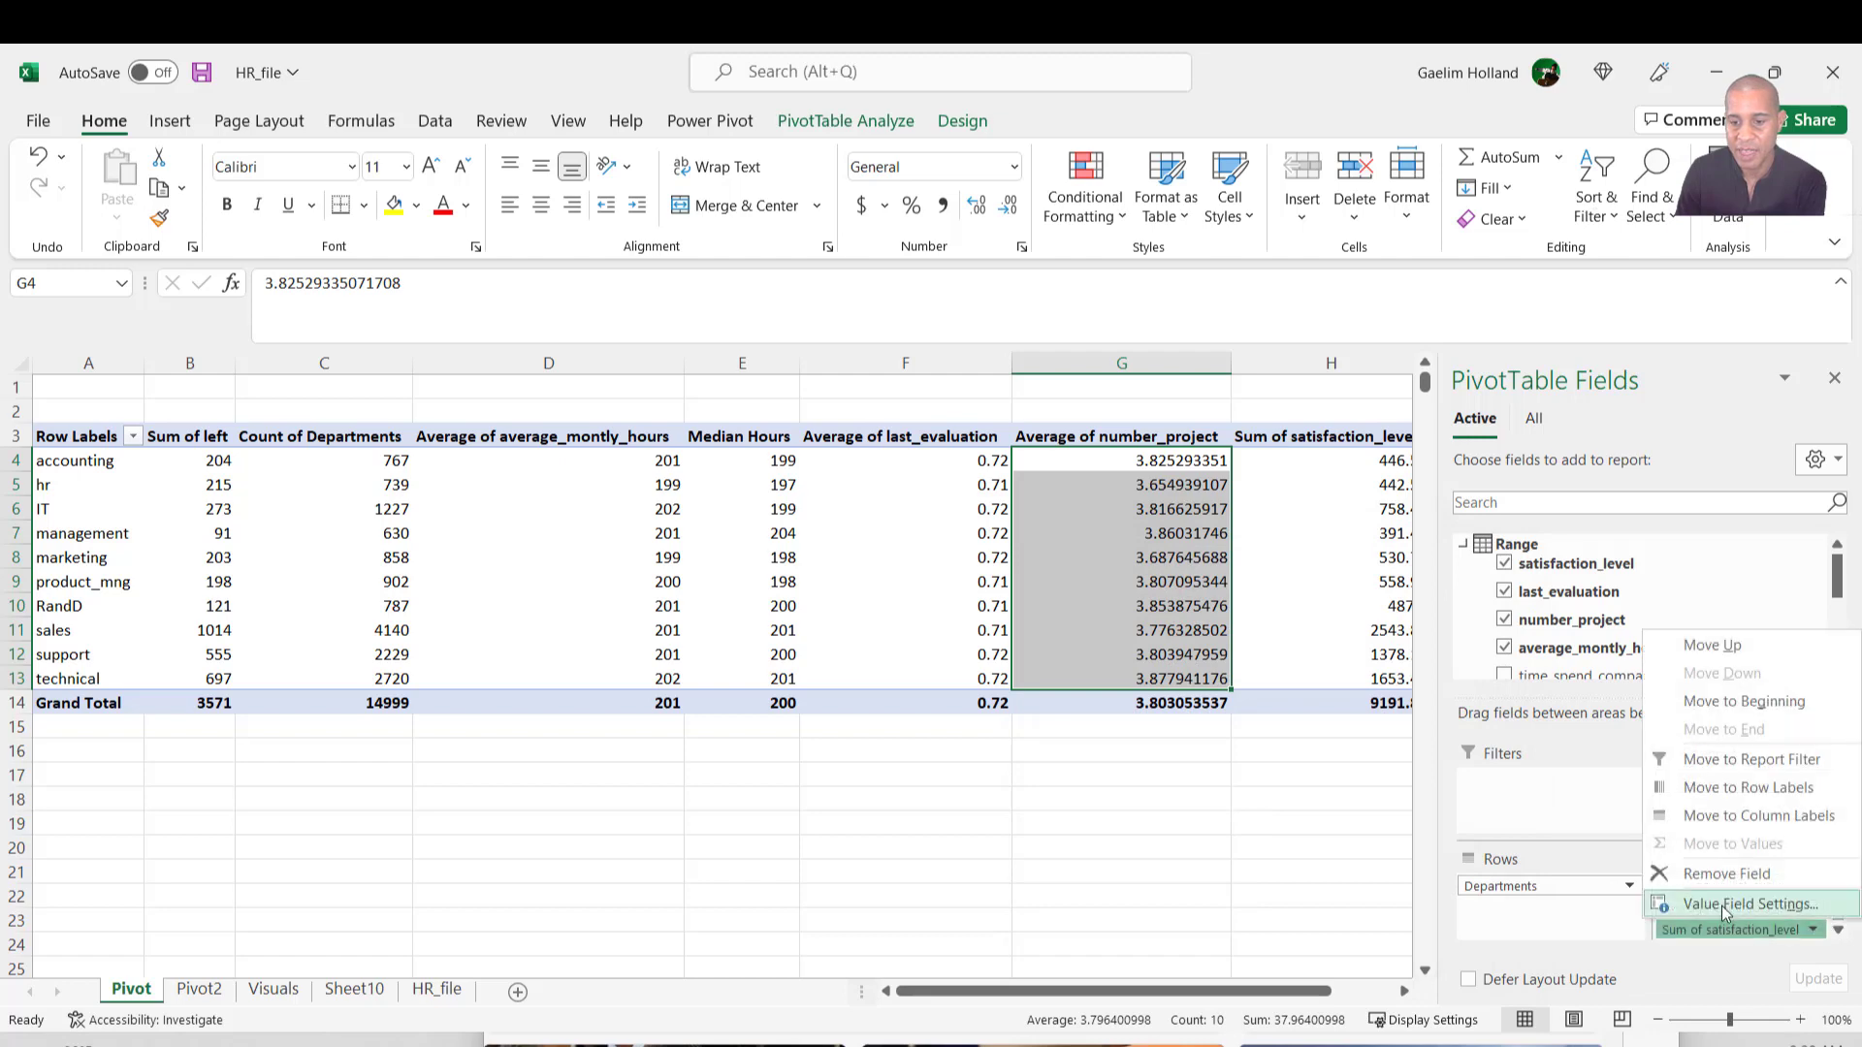
left_click(1721, 906)
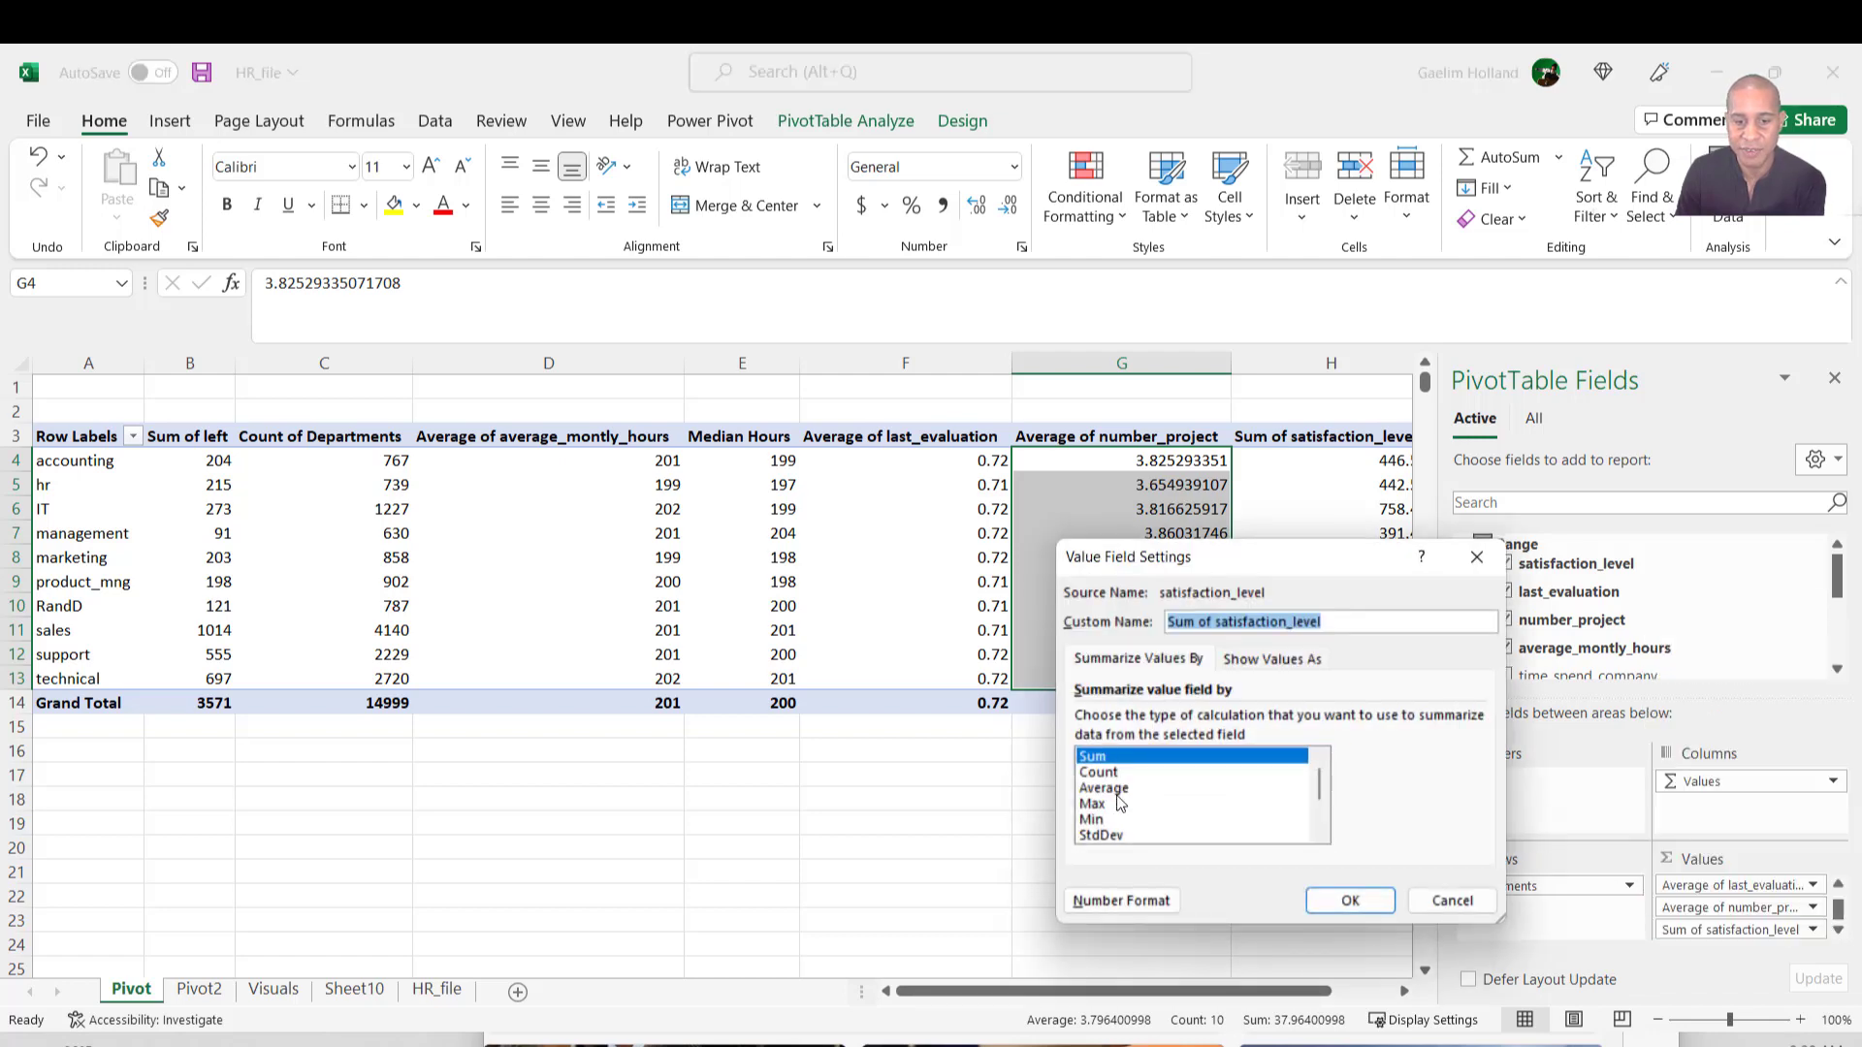
double_click(1104, 787)
left_click_drag(1109, 991, 1338, 987)
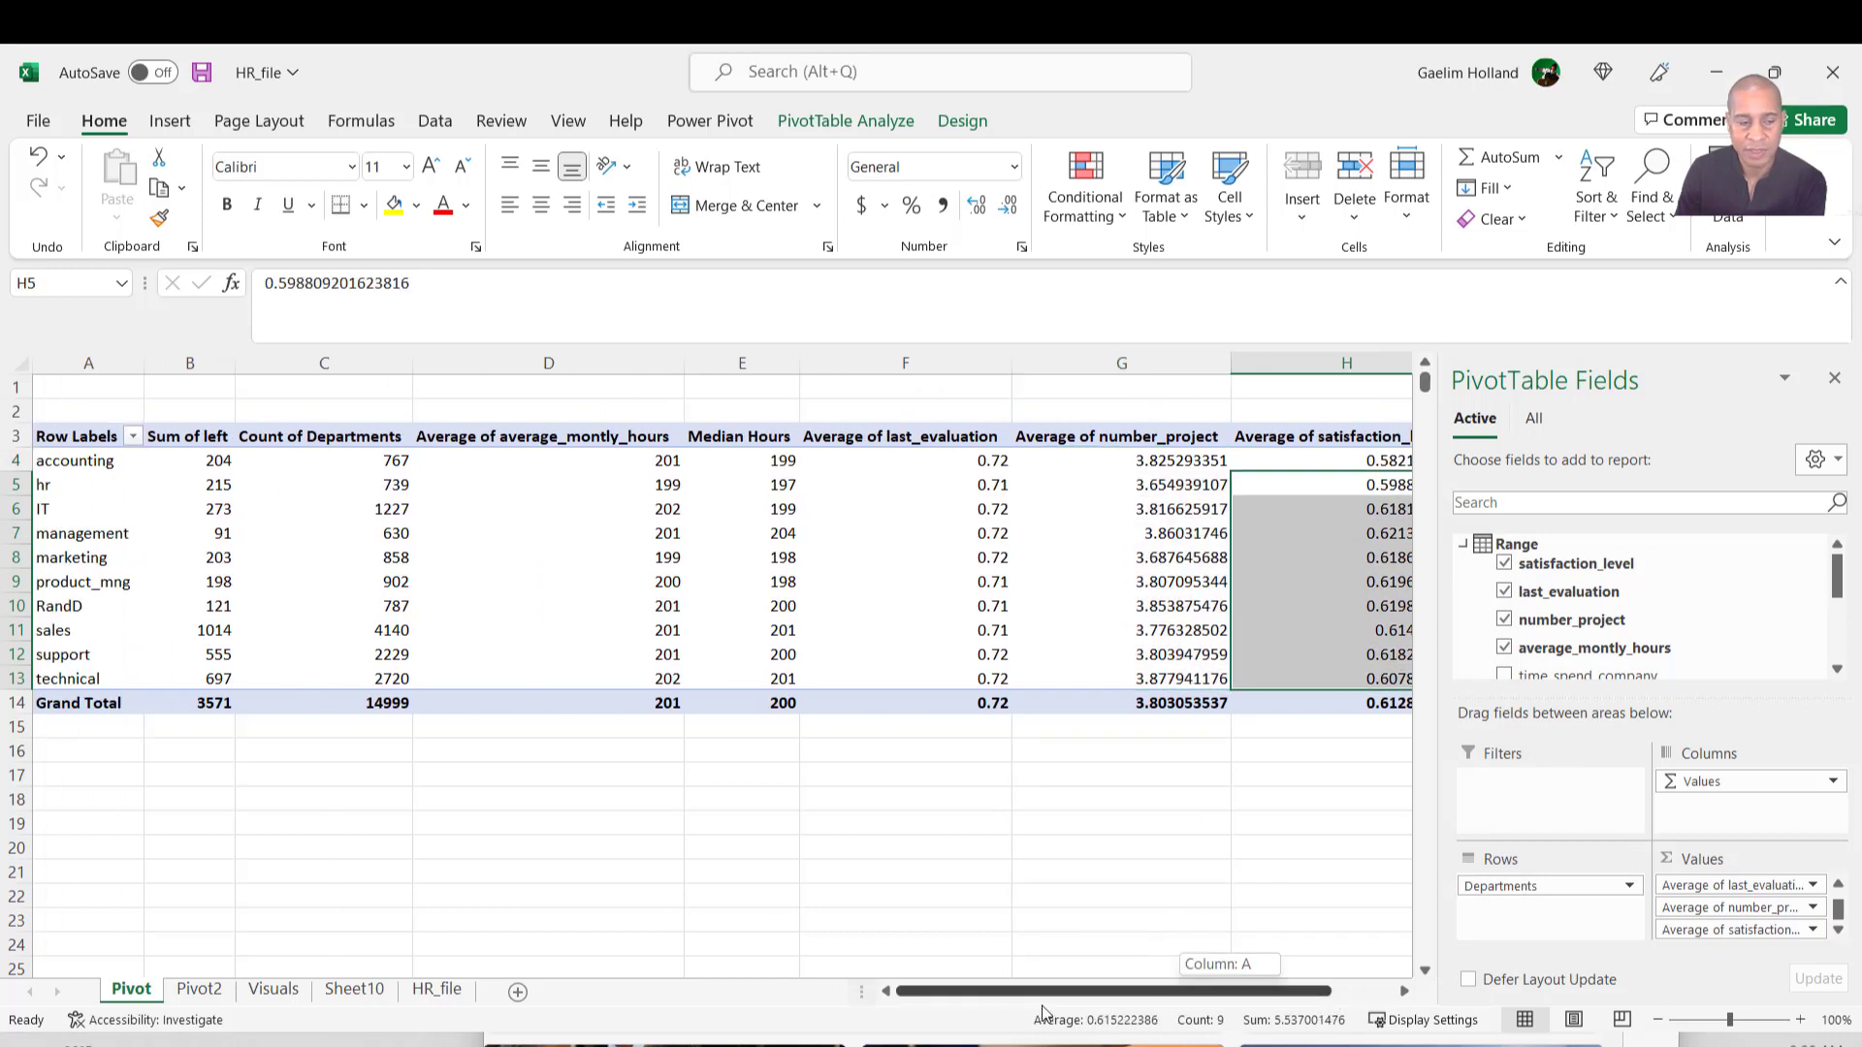
left_click_drag(1046, 1010, 1454, 1005)
left_click(1324, 682)
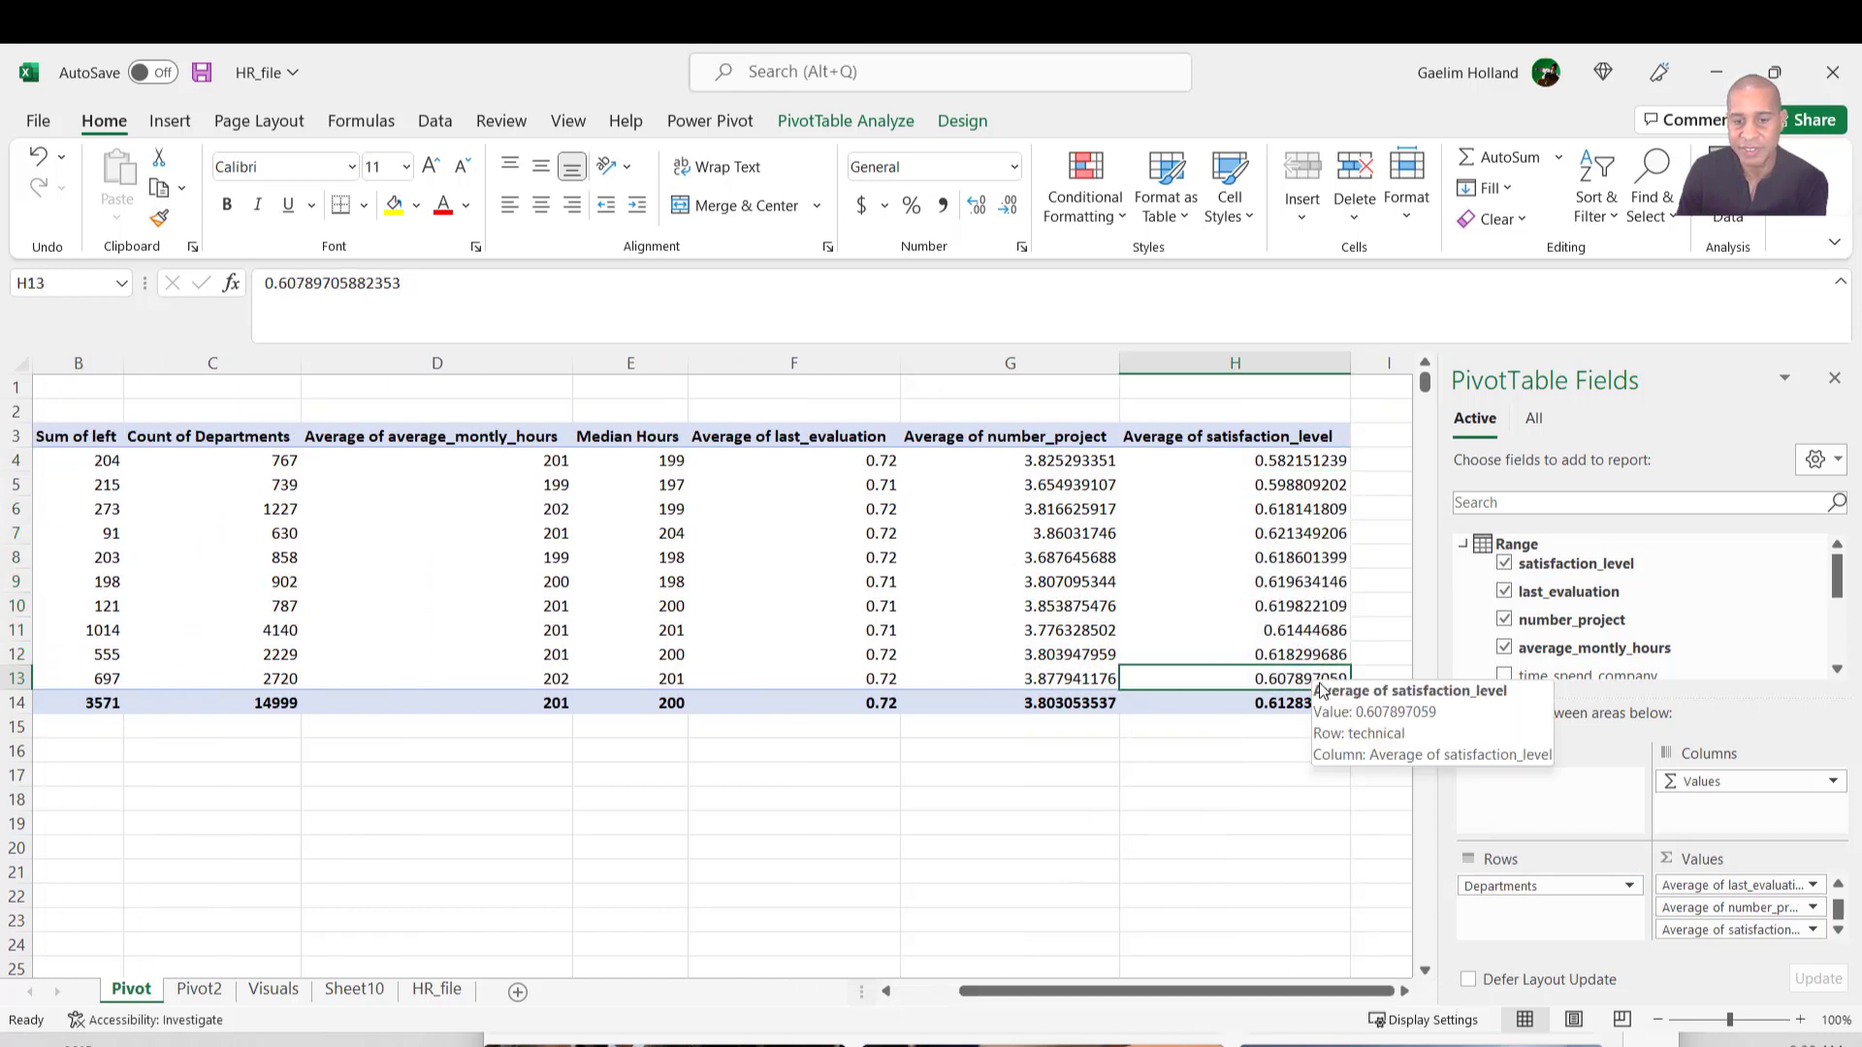
Start a new measure on the Range table with the formula =MEDIAN([satisfaction_level]).
right_click(1516, 550)
left_click(1601, 562)
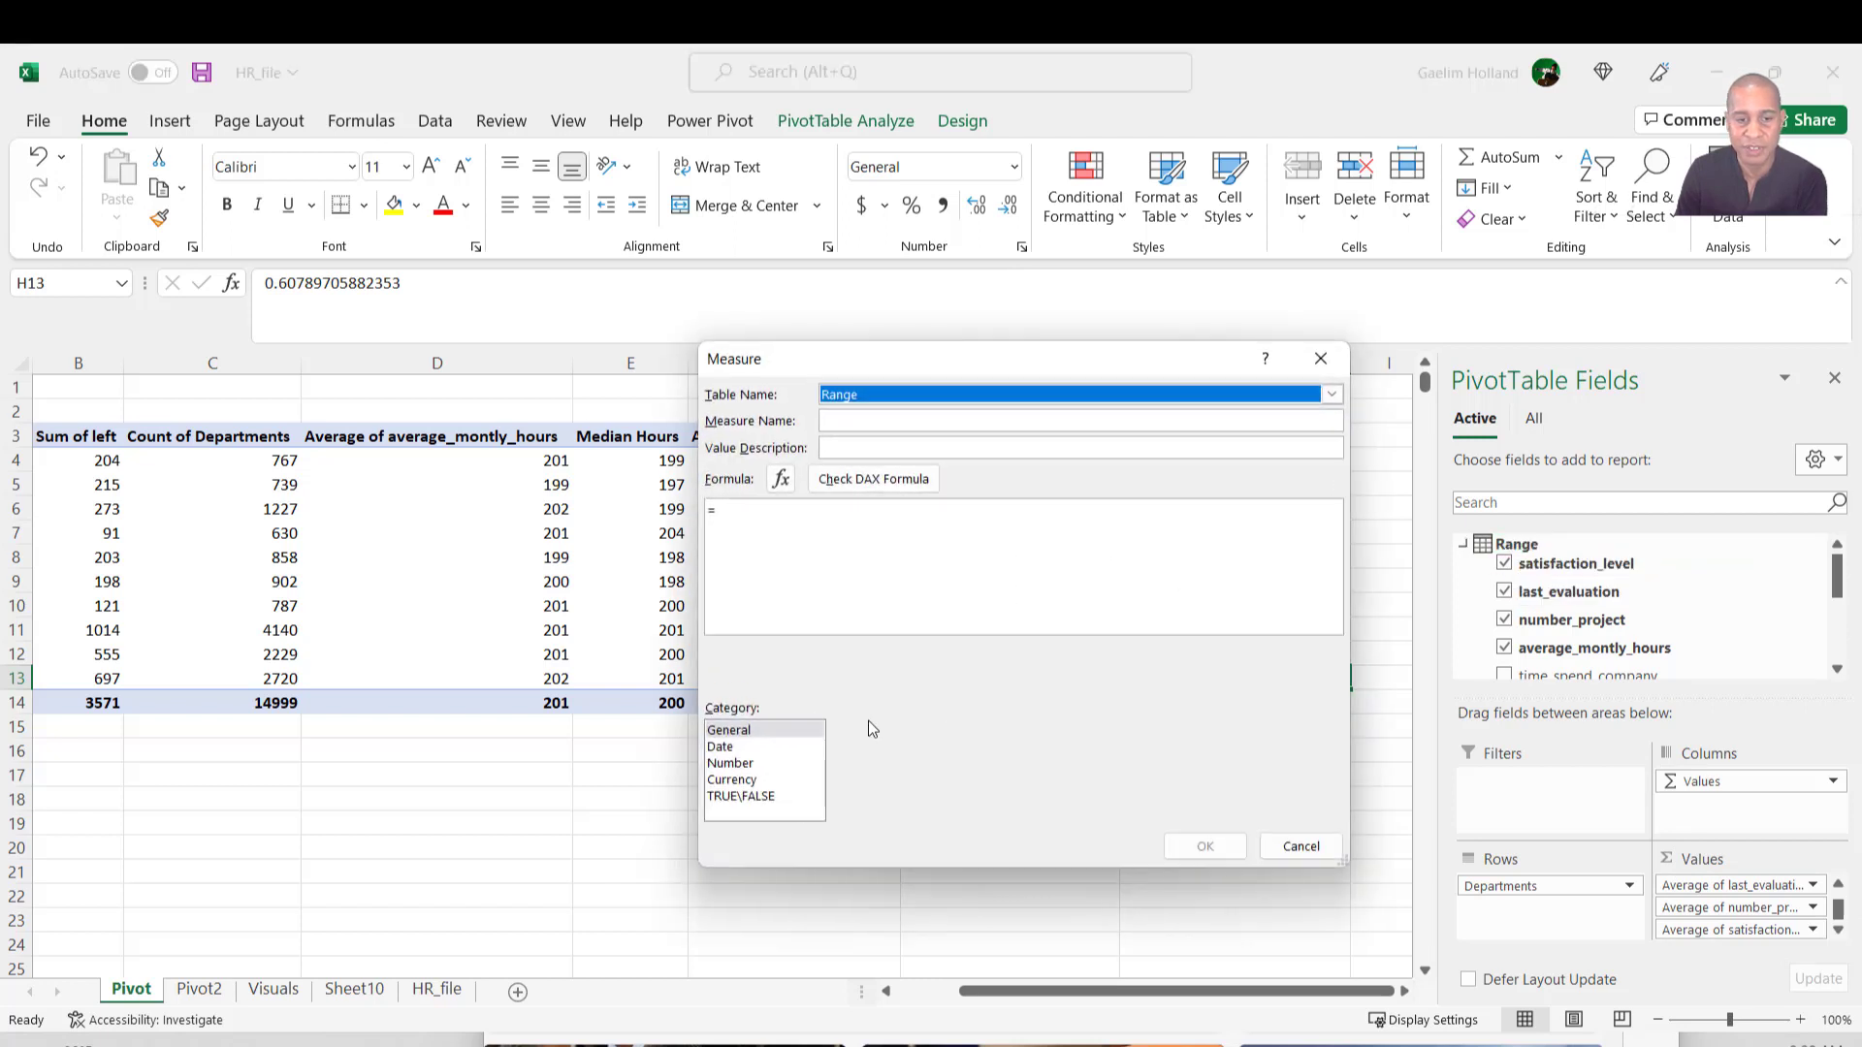
left_click(850, 508)
type("median")
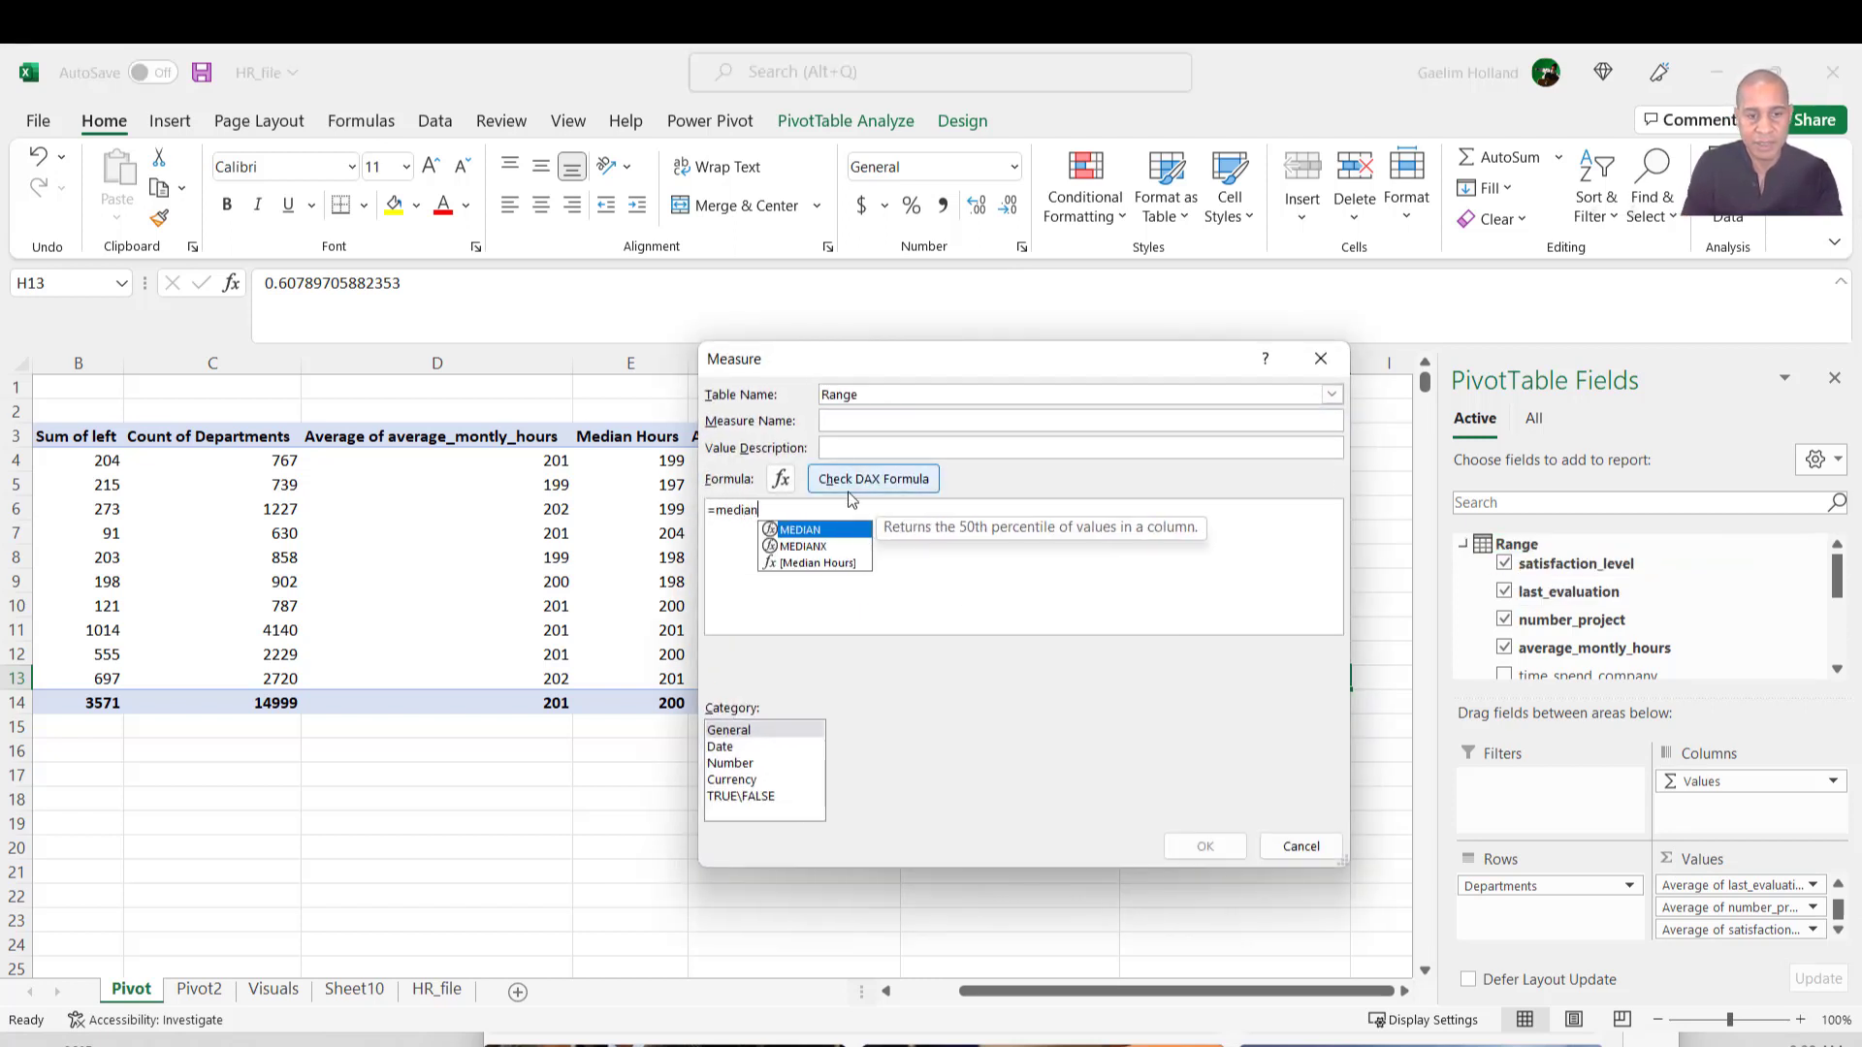
double_click(833, 533)
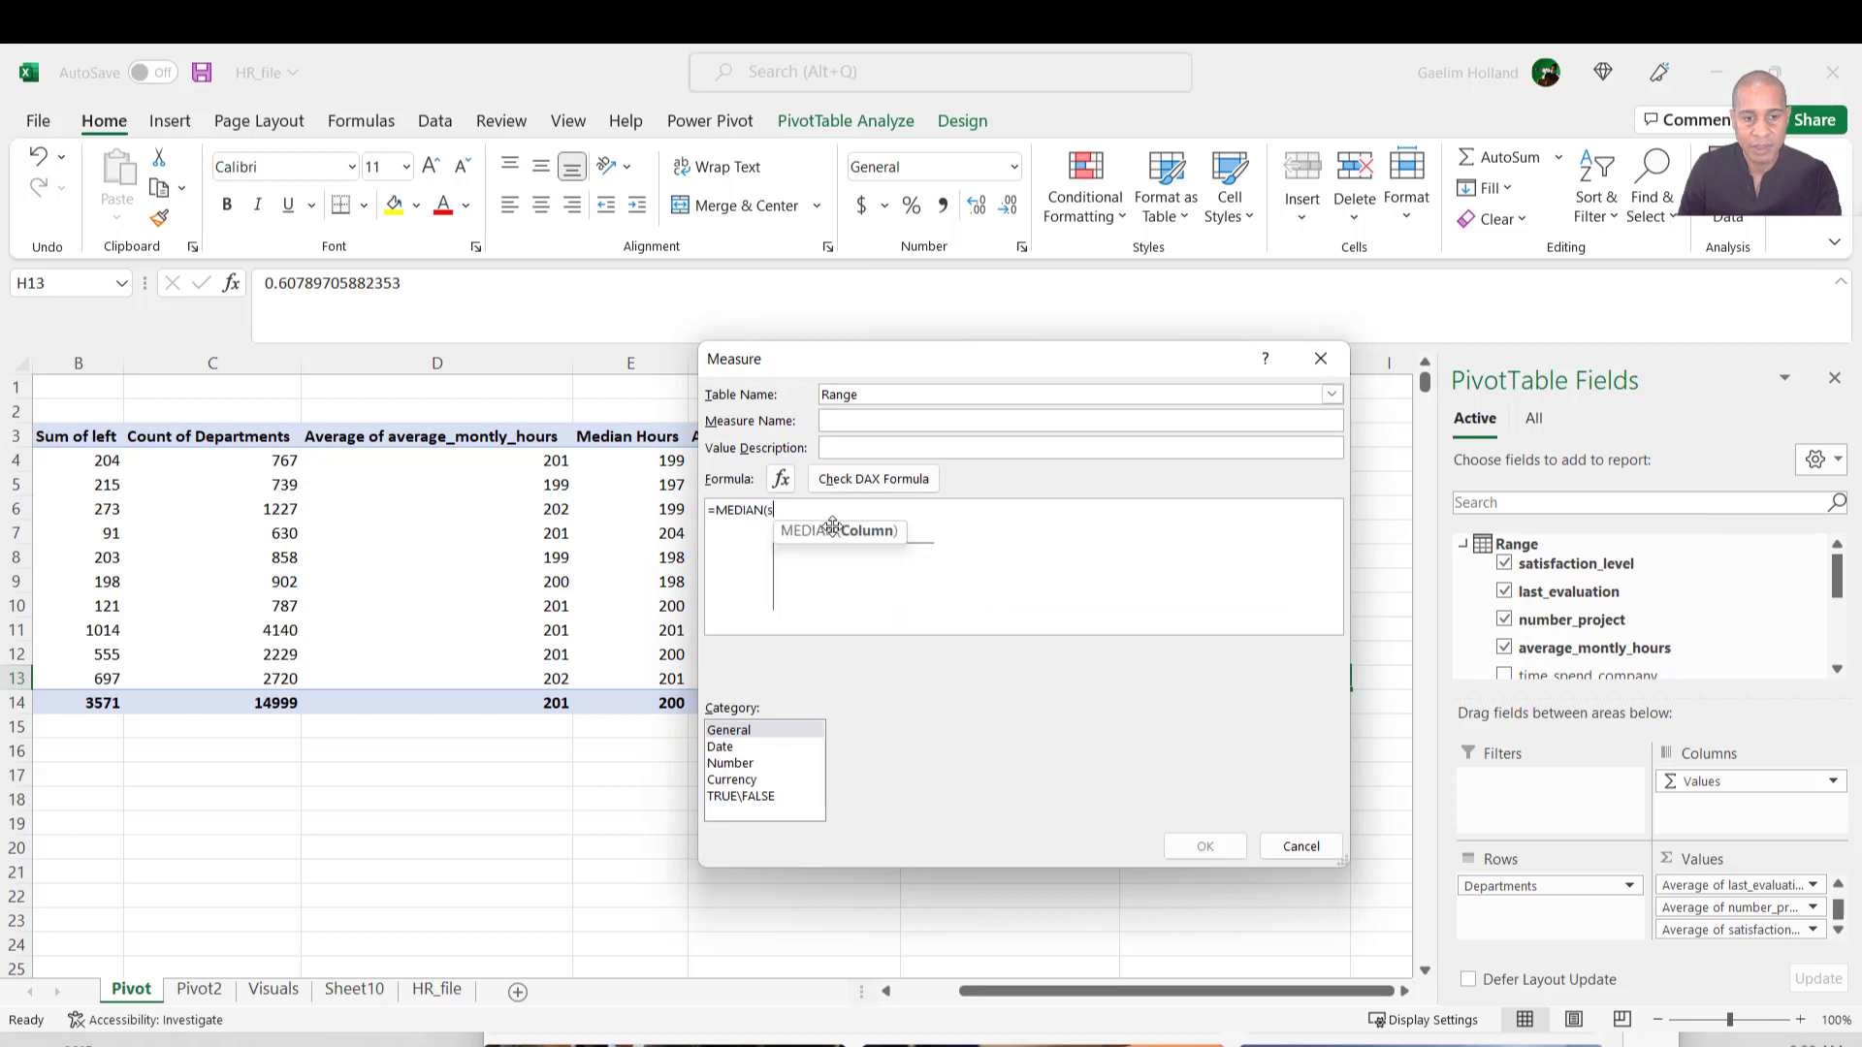
type("sat")
double_click(877, 572)
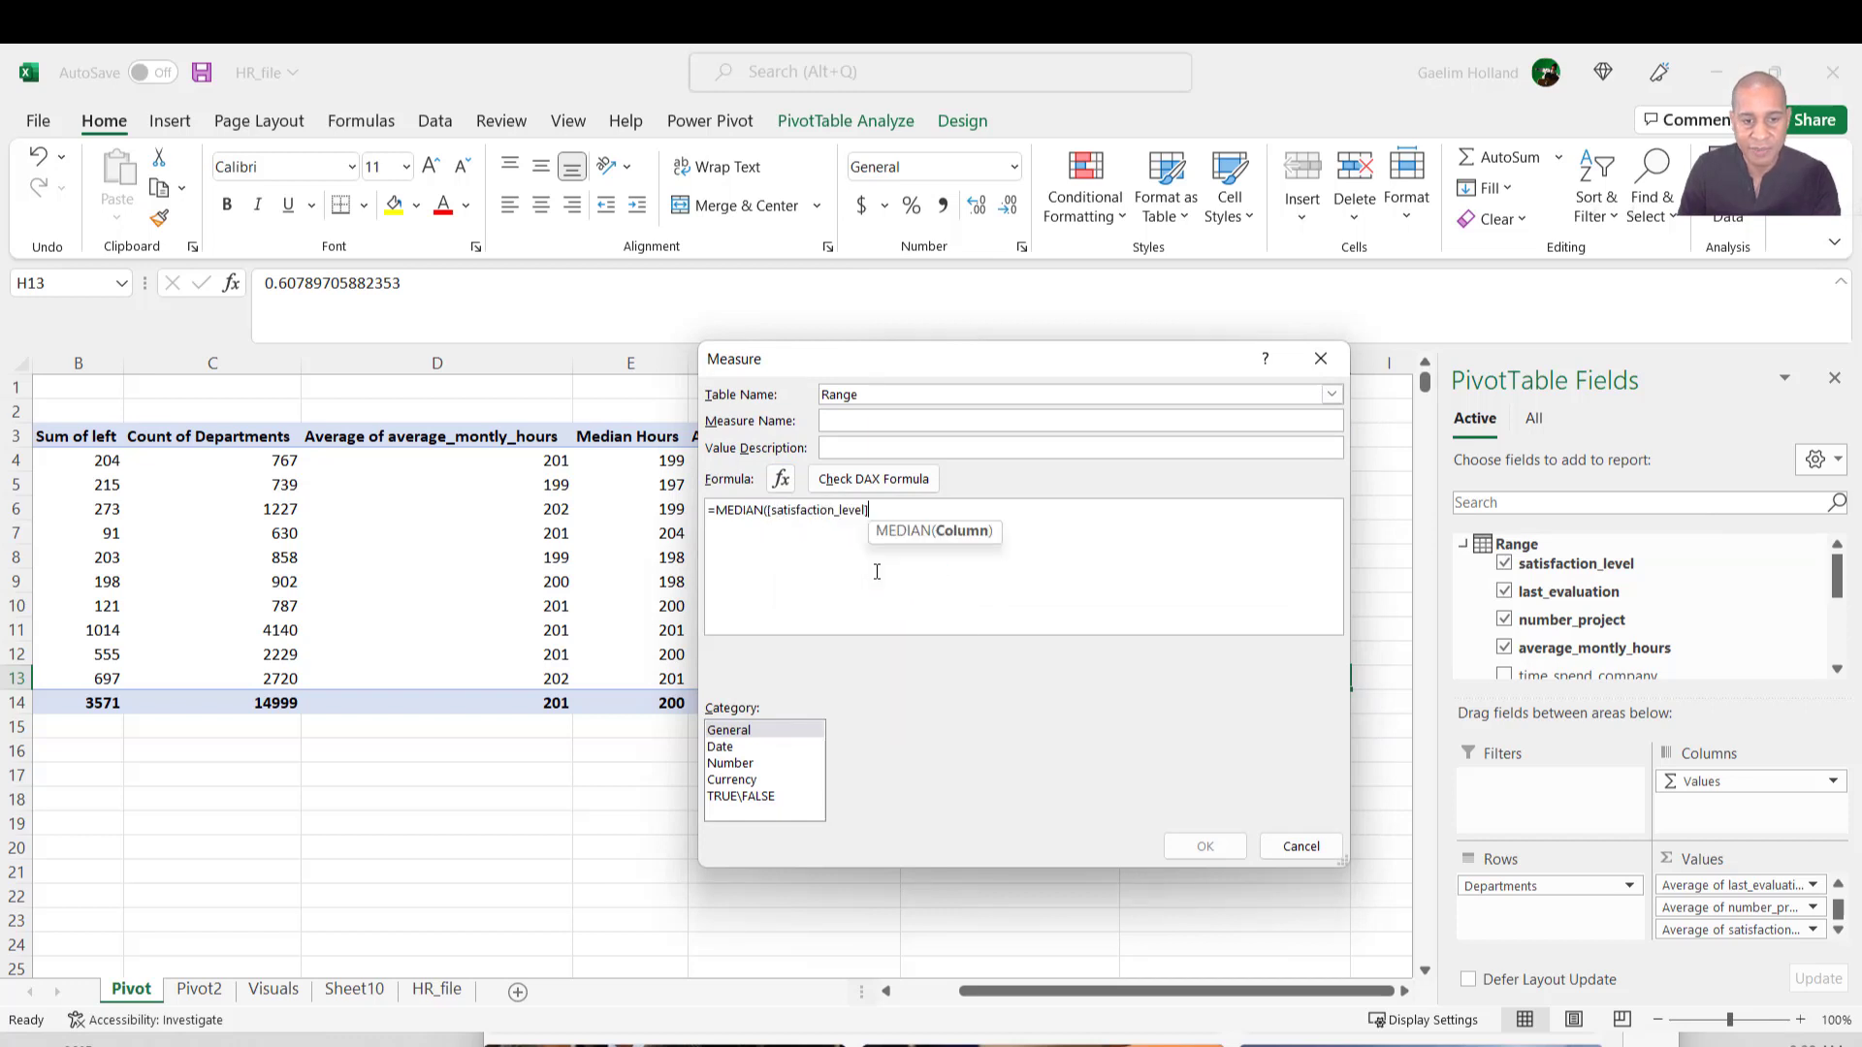
type(")")
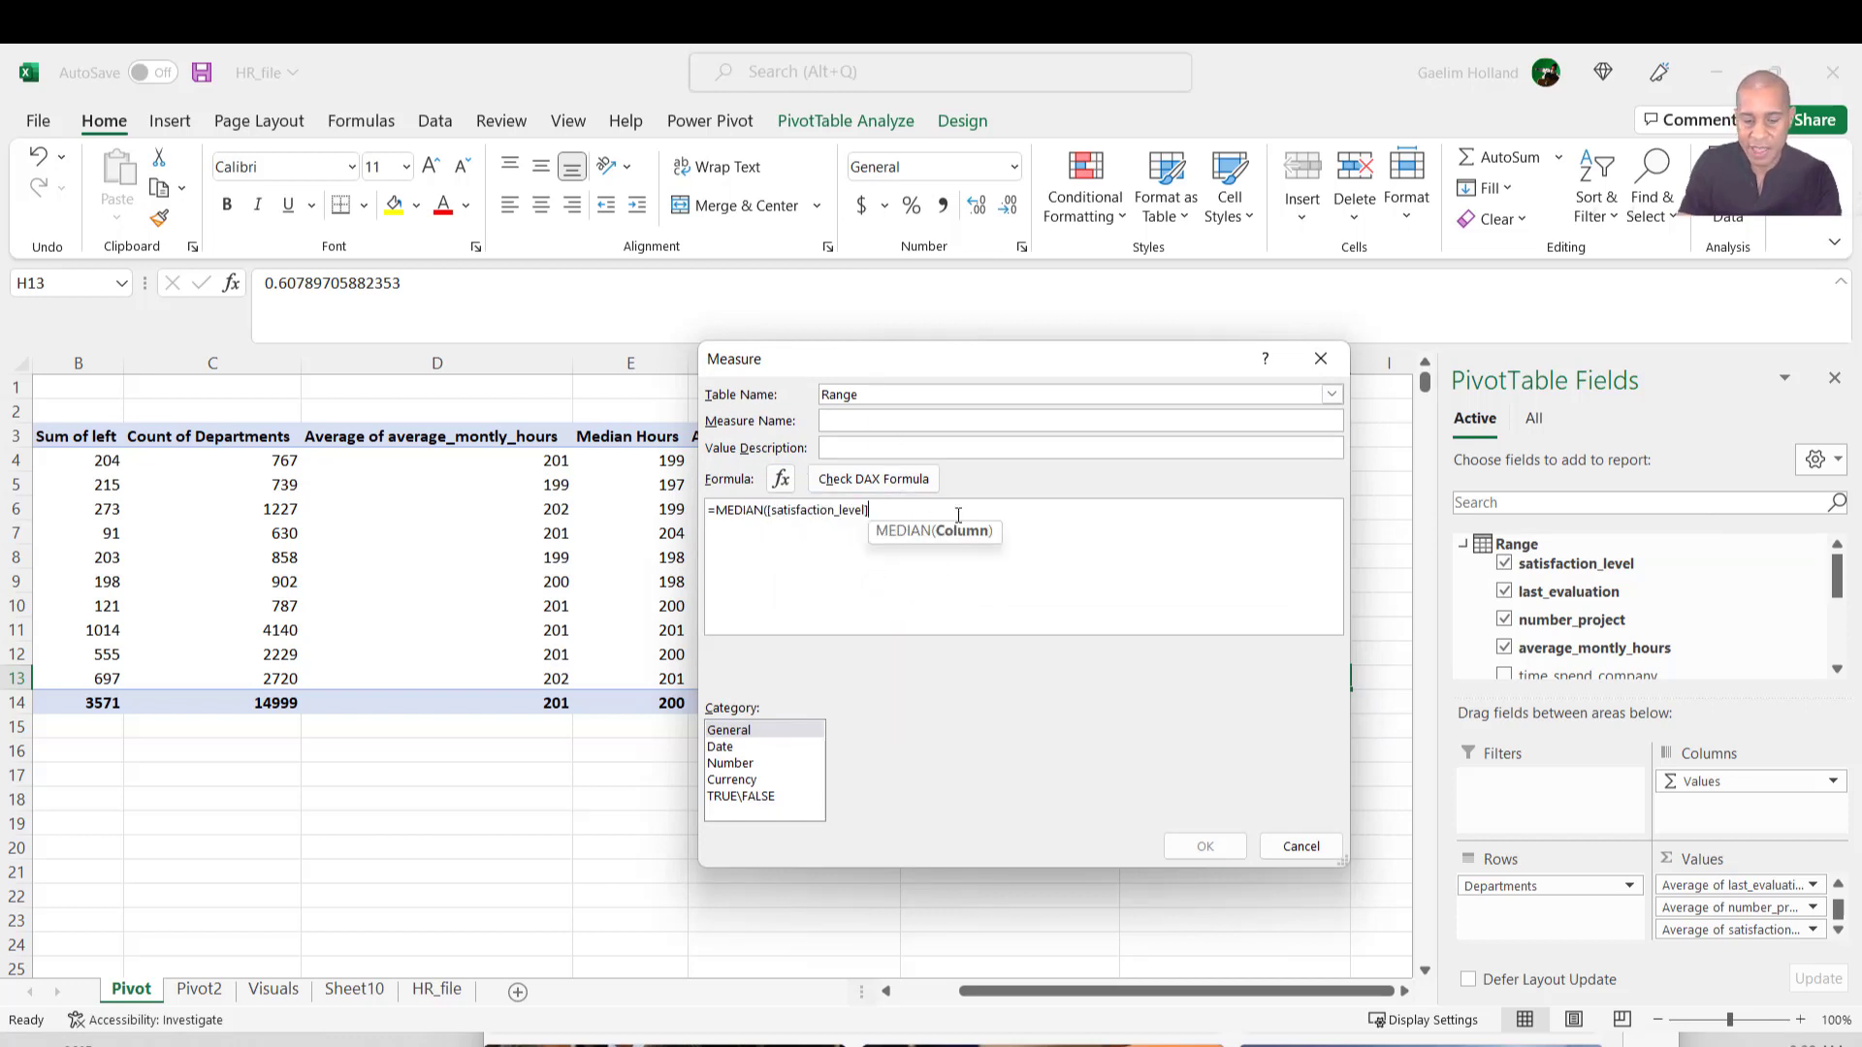
Name the measure Median Satisfication, set its format category to Number, and create it.
type(")Meid")
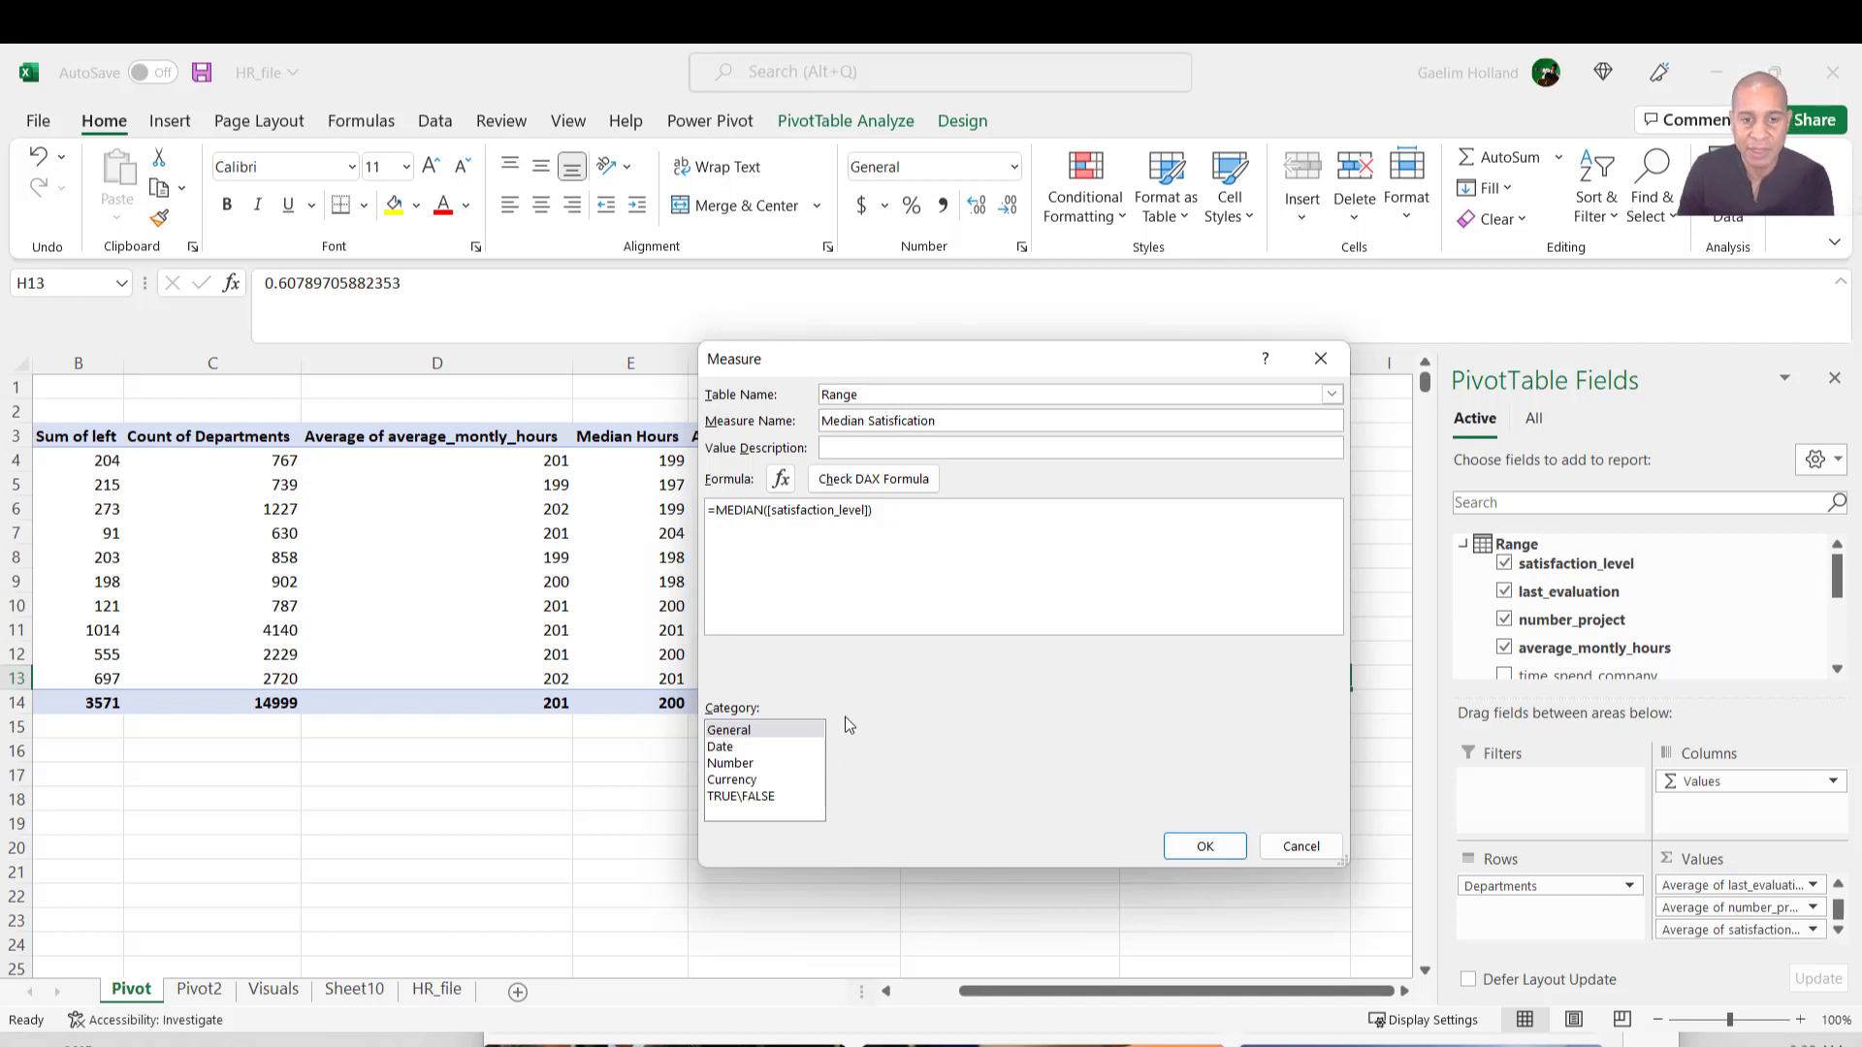
left_click(729, 764)
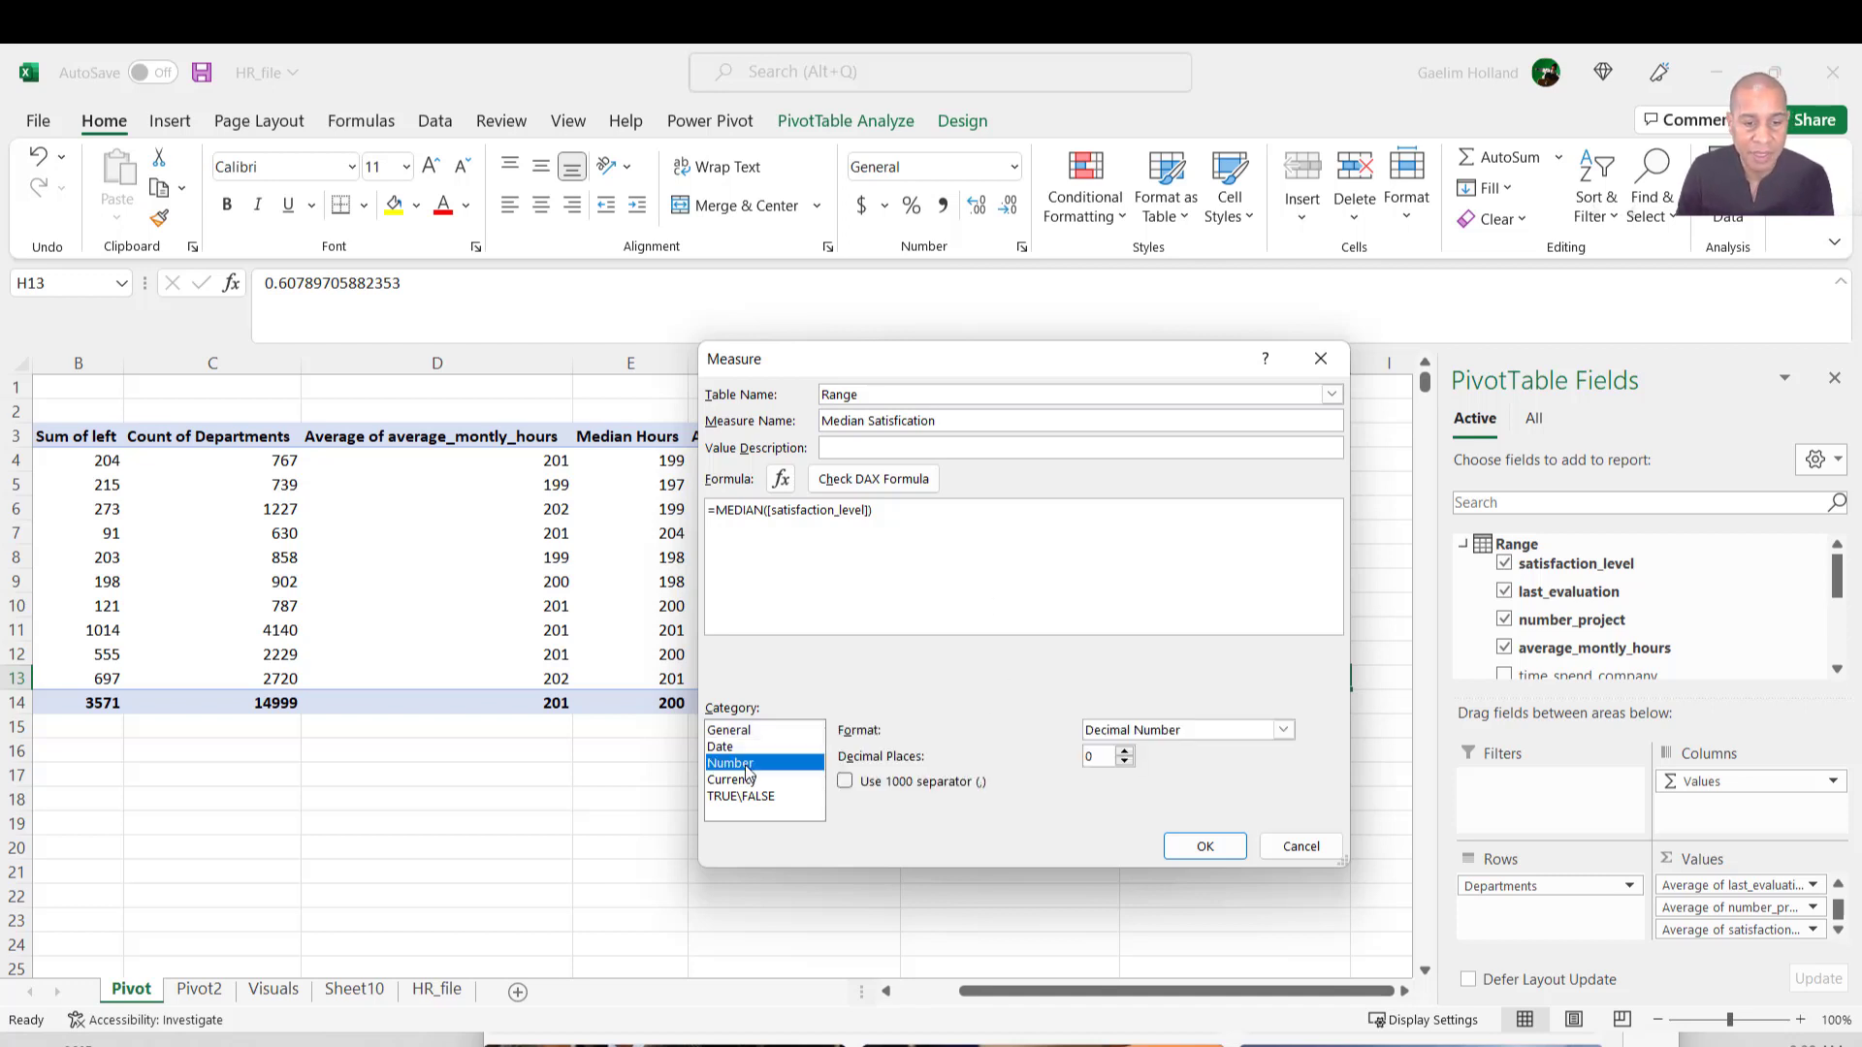
left_click(1185, 845)
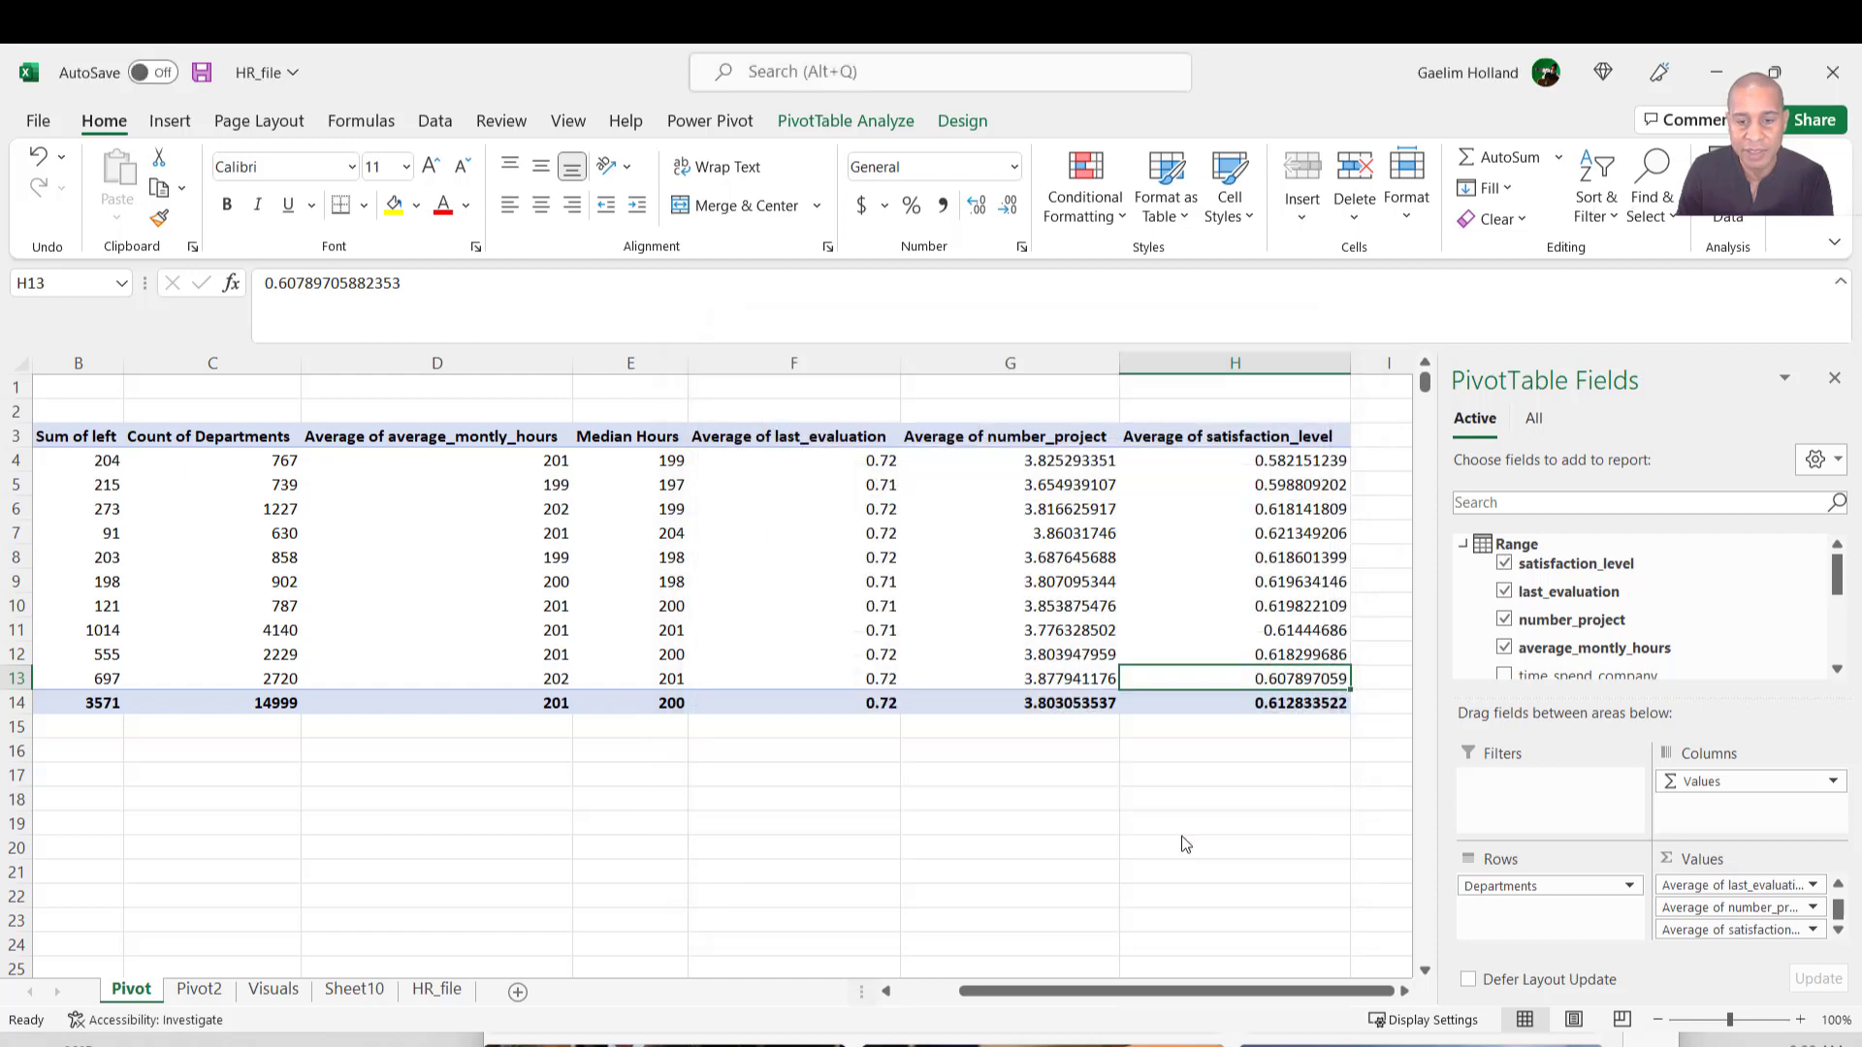
Add the Median Satisfication measure to the pivot table's values, after the average of satisfaction_level.
scroll(1813, 636, "down", 5)
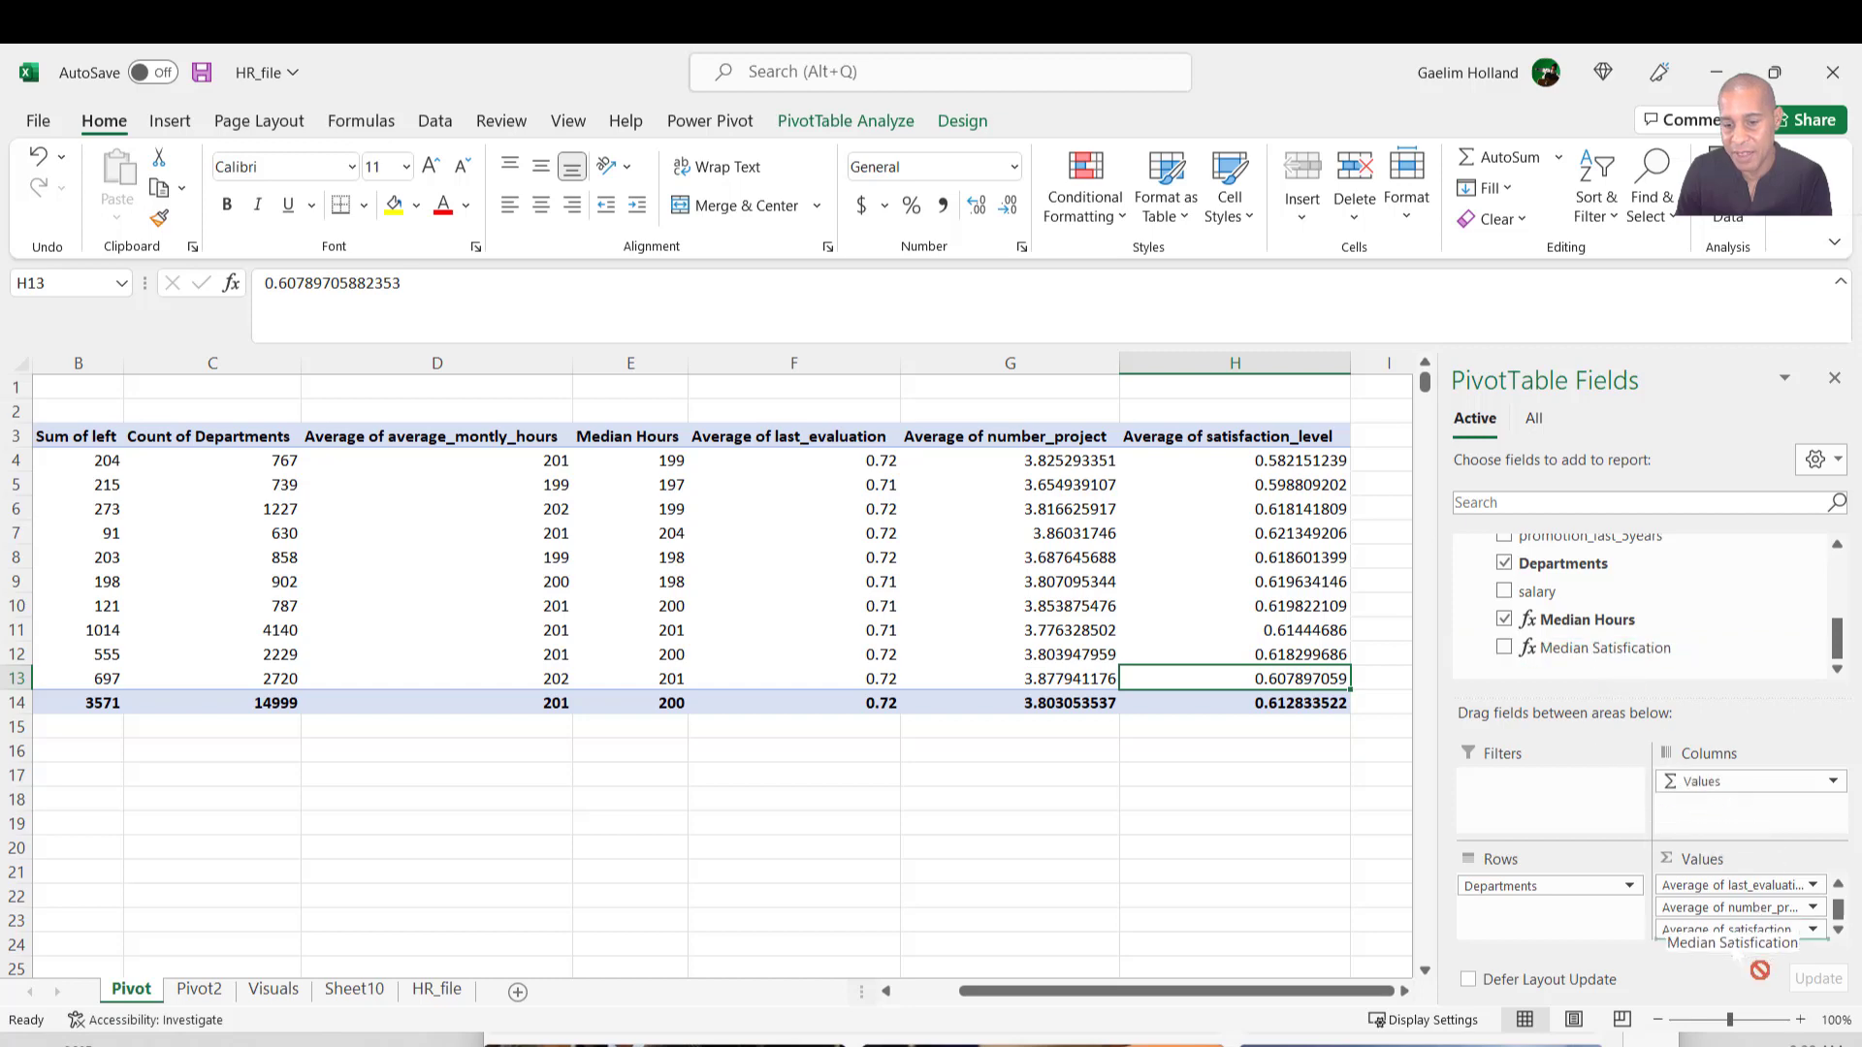
left_click_drag(1736, 945, 1734, 944)
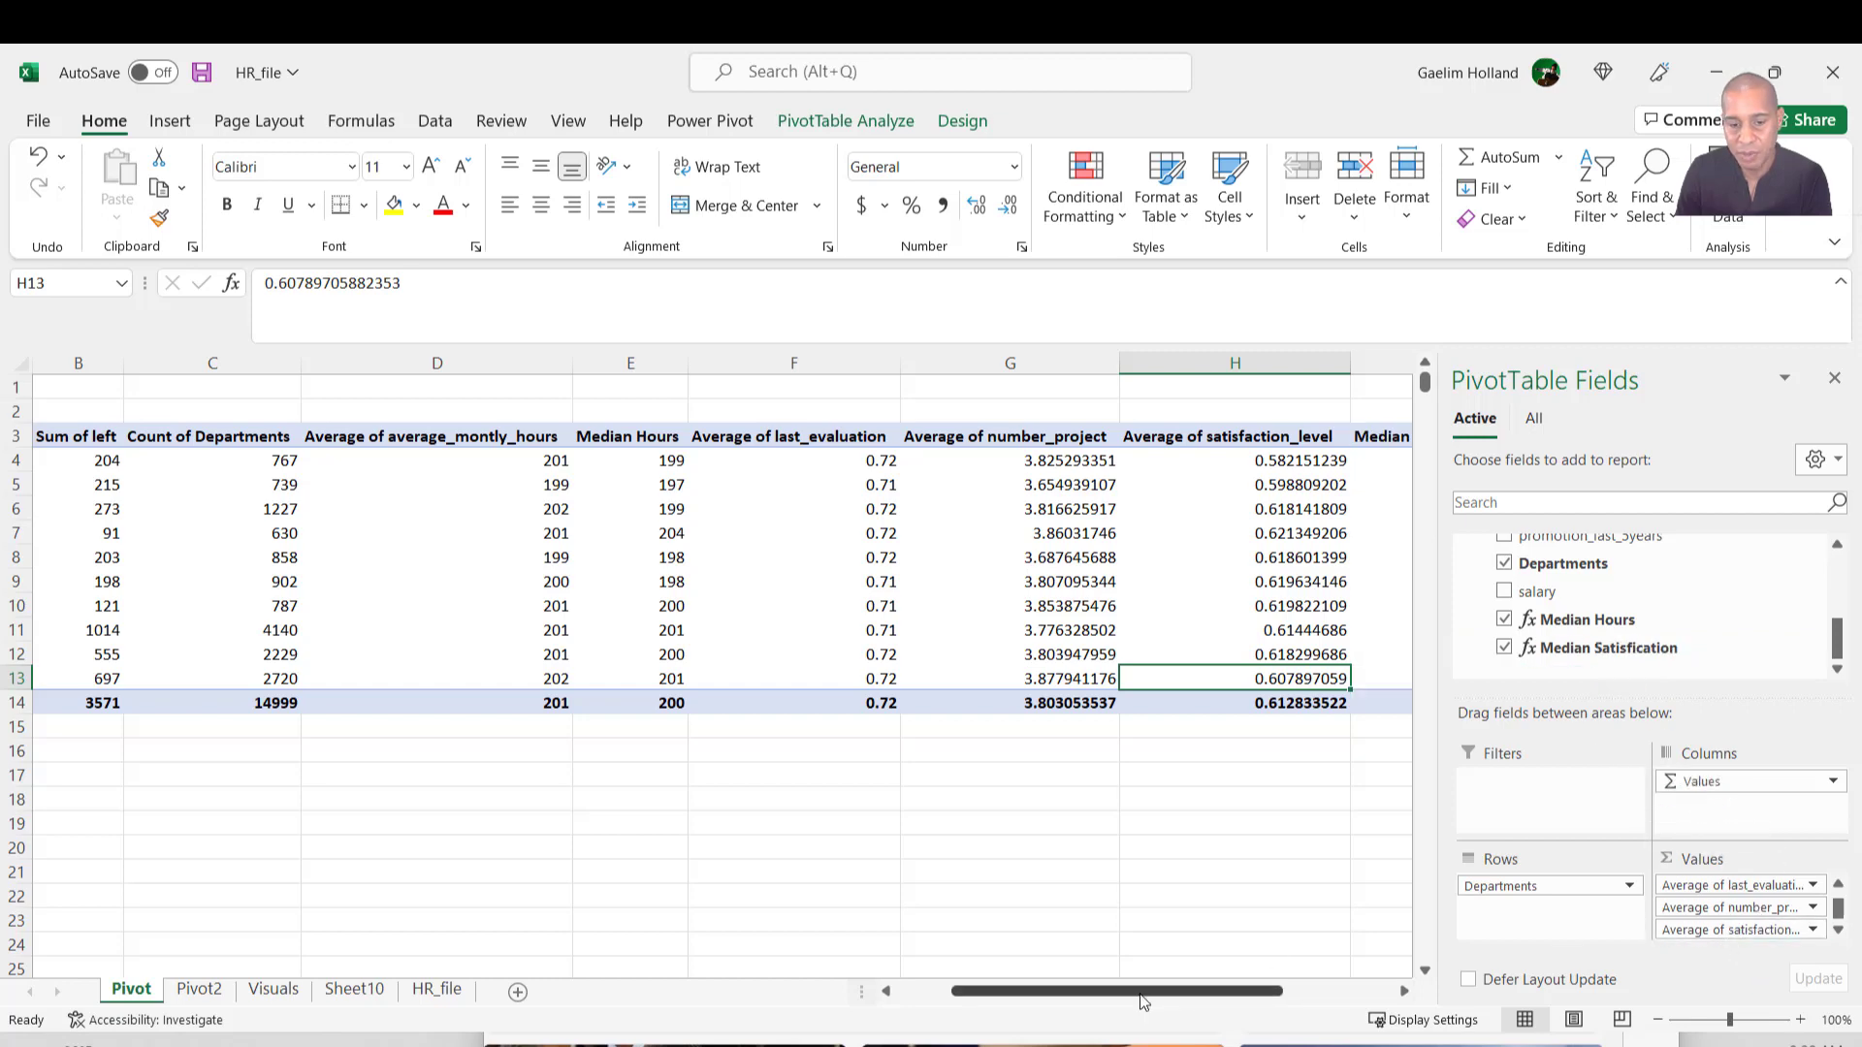
left_click_drag(1144, 993, 1308, 991)
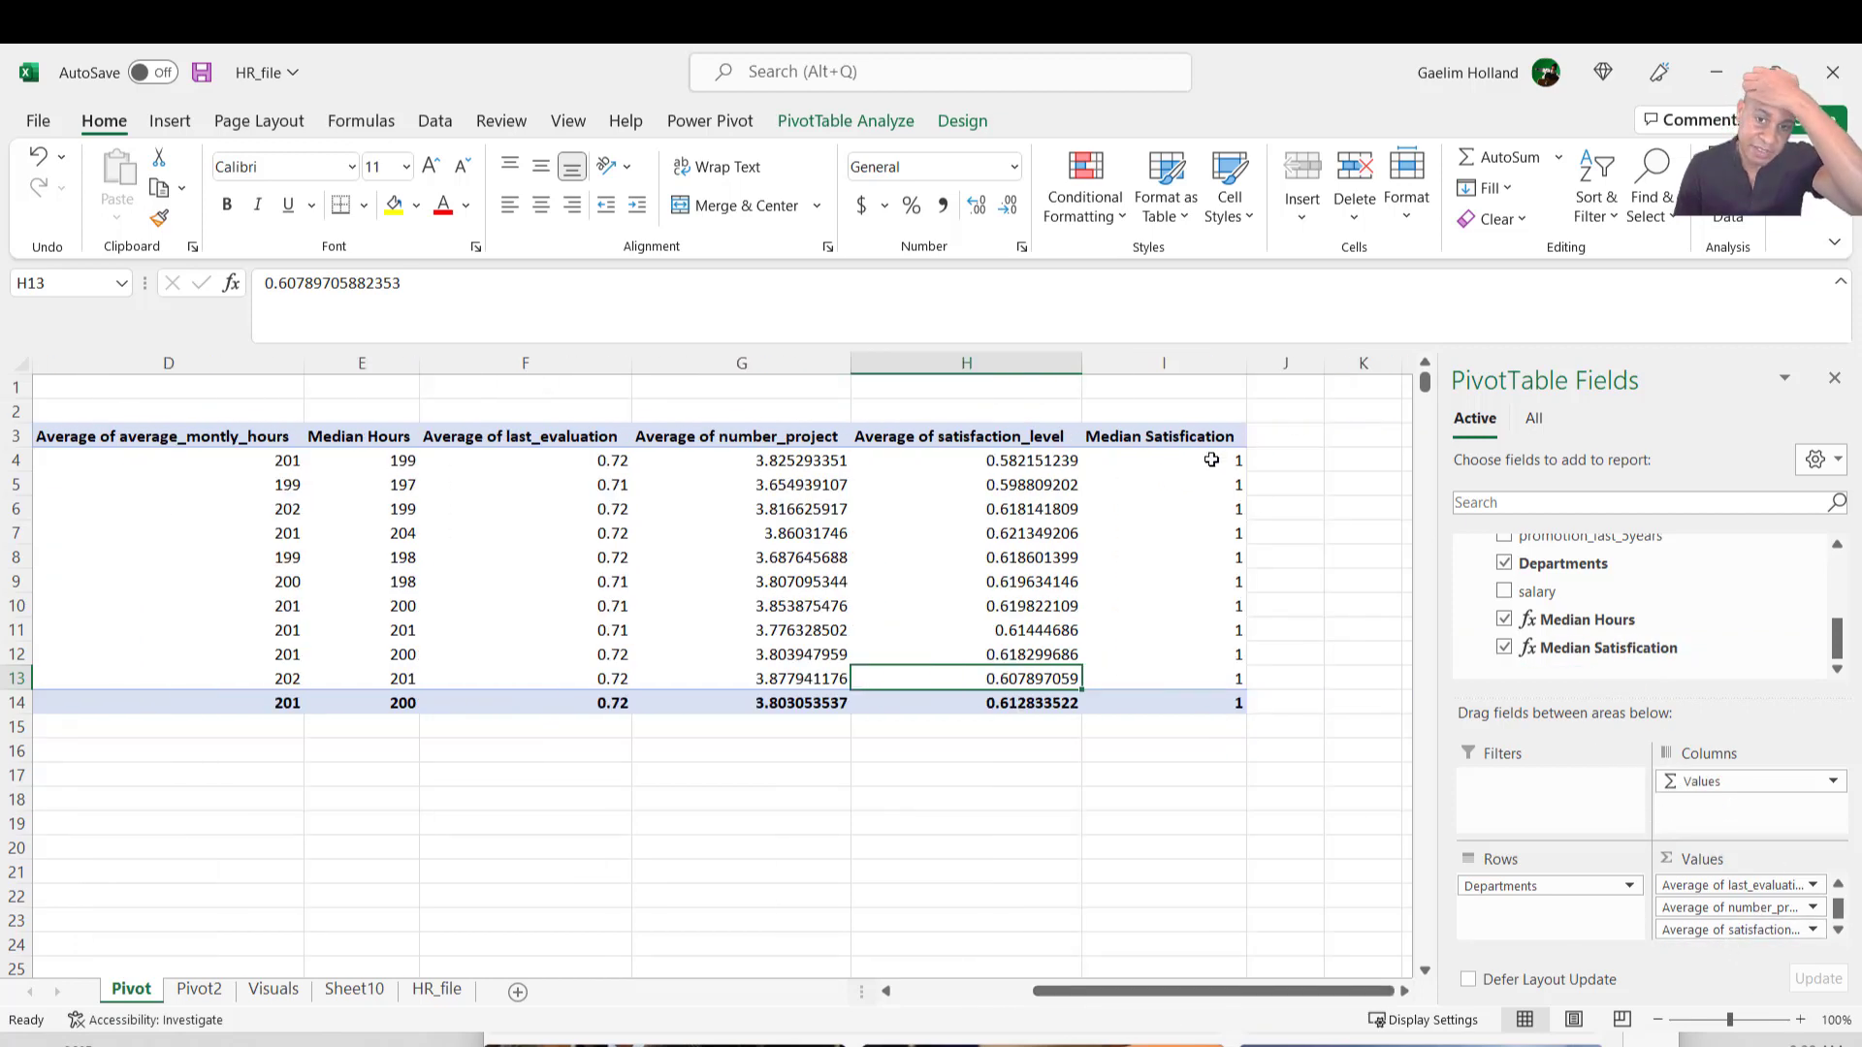
Format the Median Satisfication values in I4:I13 with two decimals and the grand total in I14 with three.
left_click_drag(1210, 462, 1203, 686)
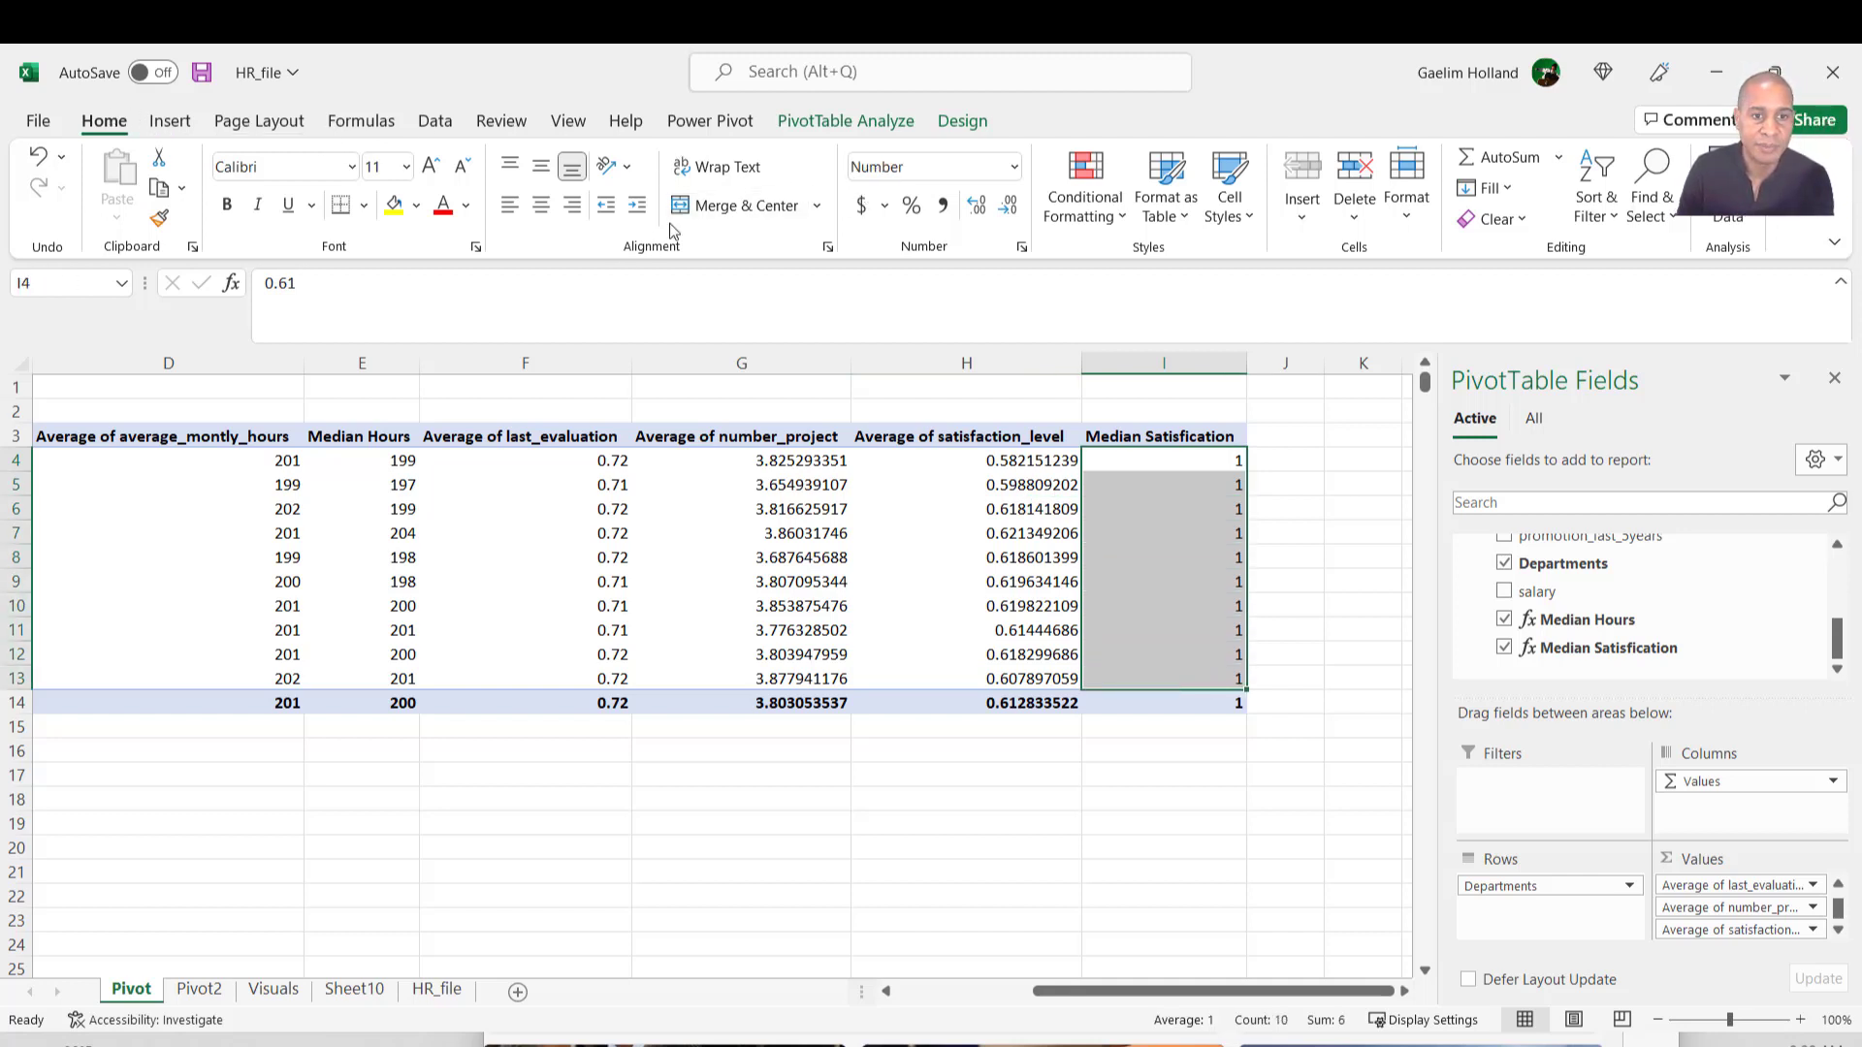
left_click(979, 216)
left_click(976, 217)
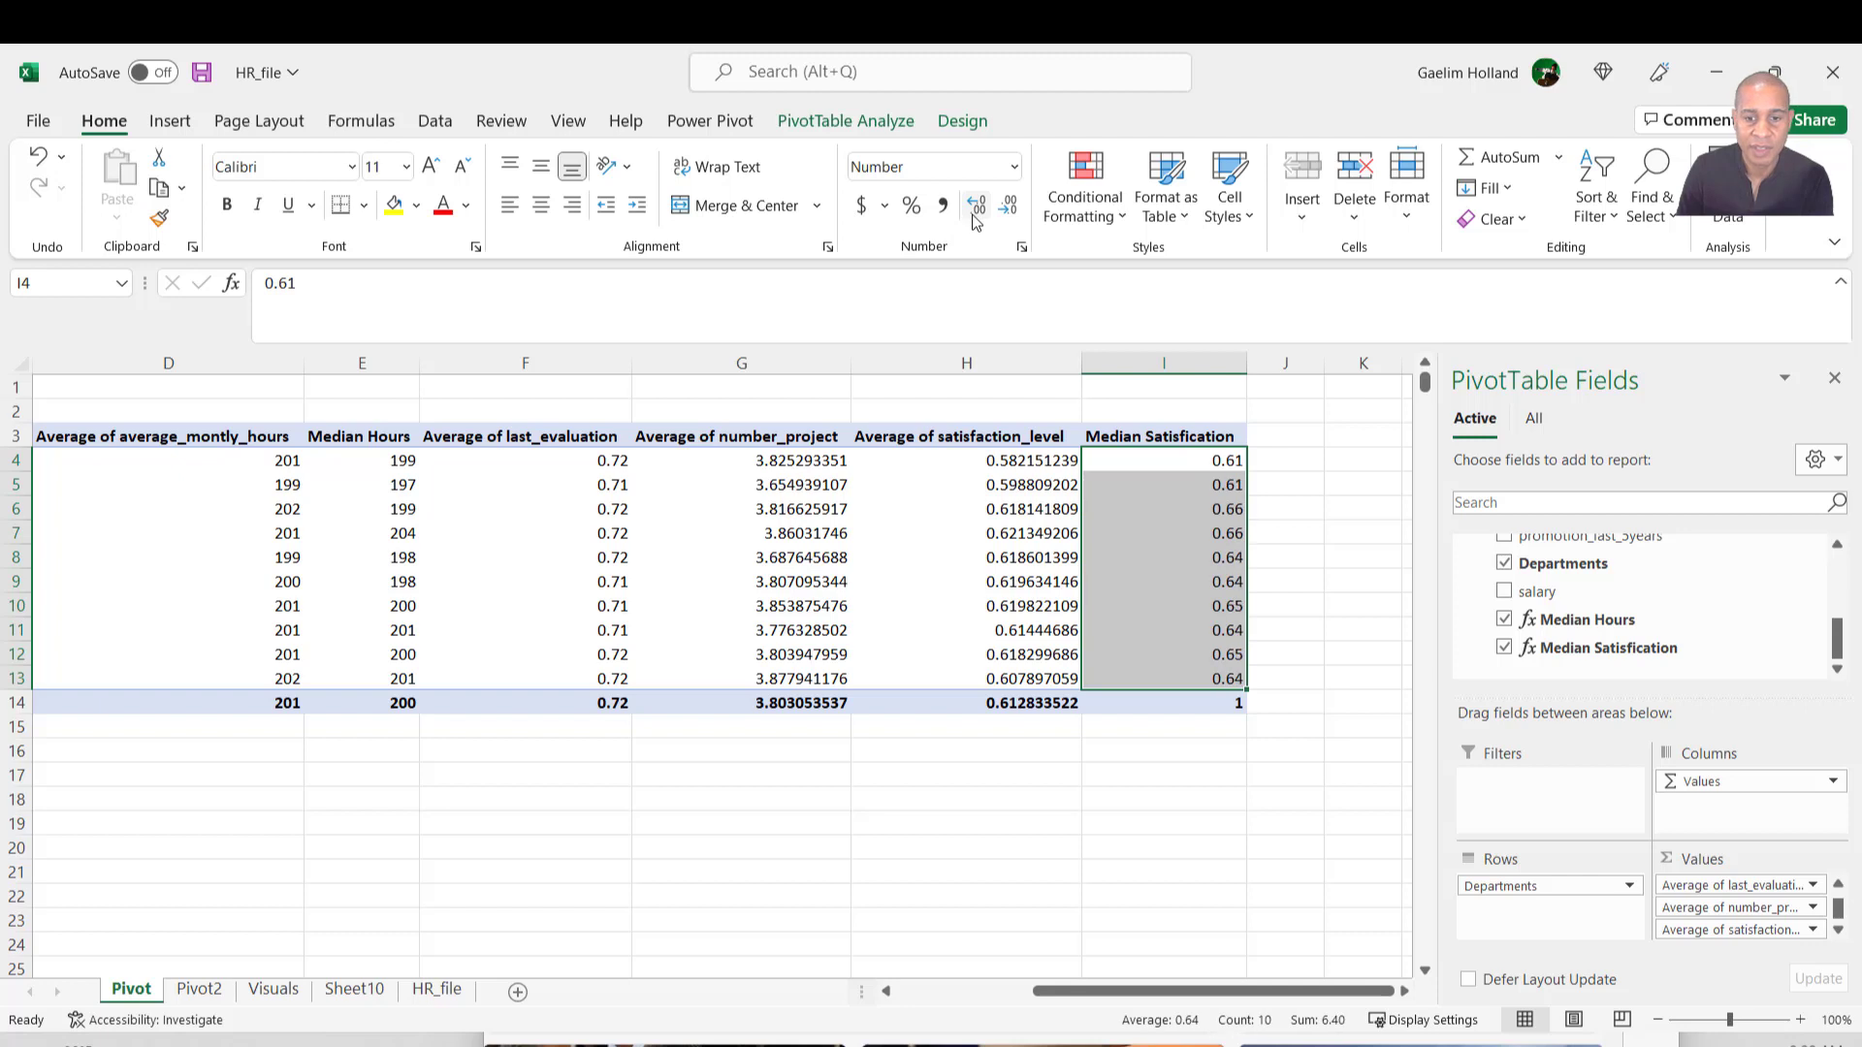
left_click(1163, 702)
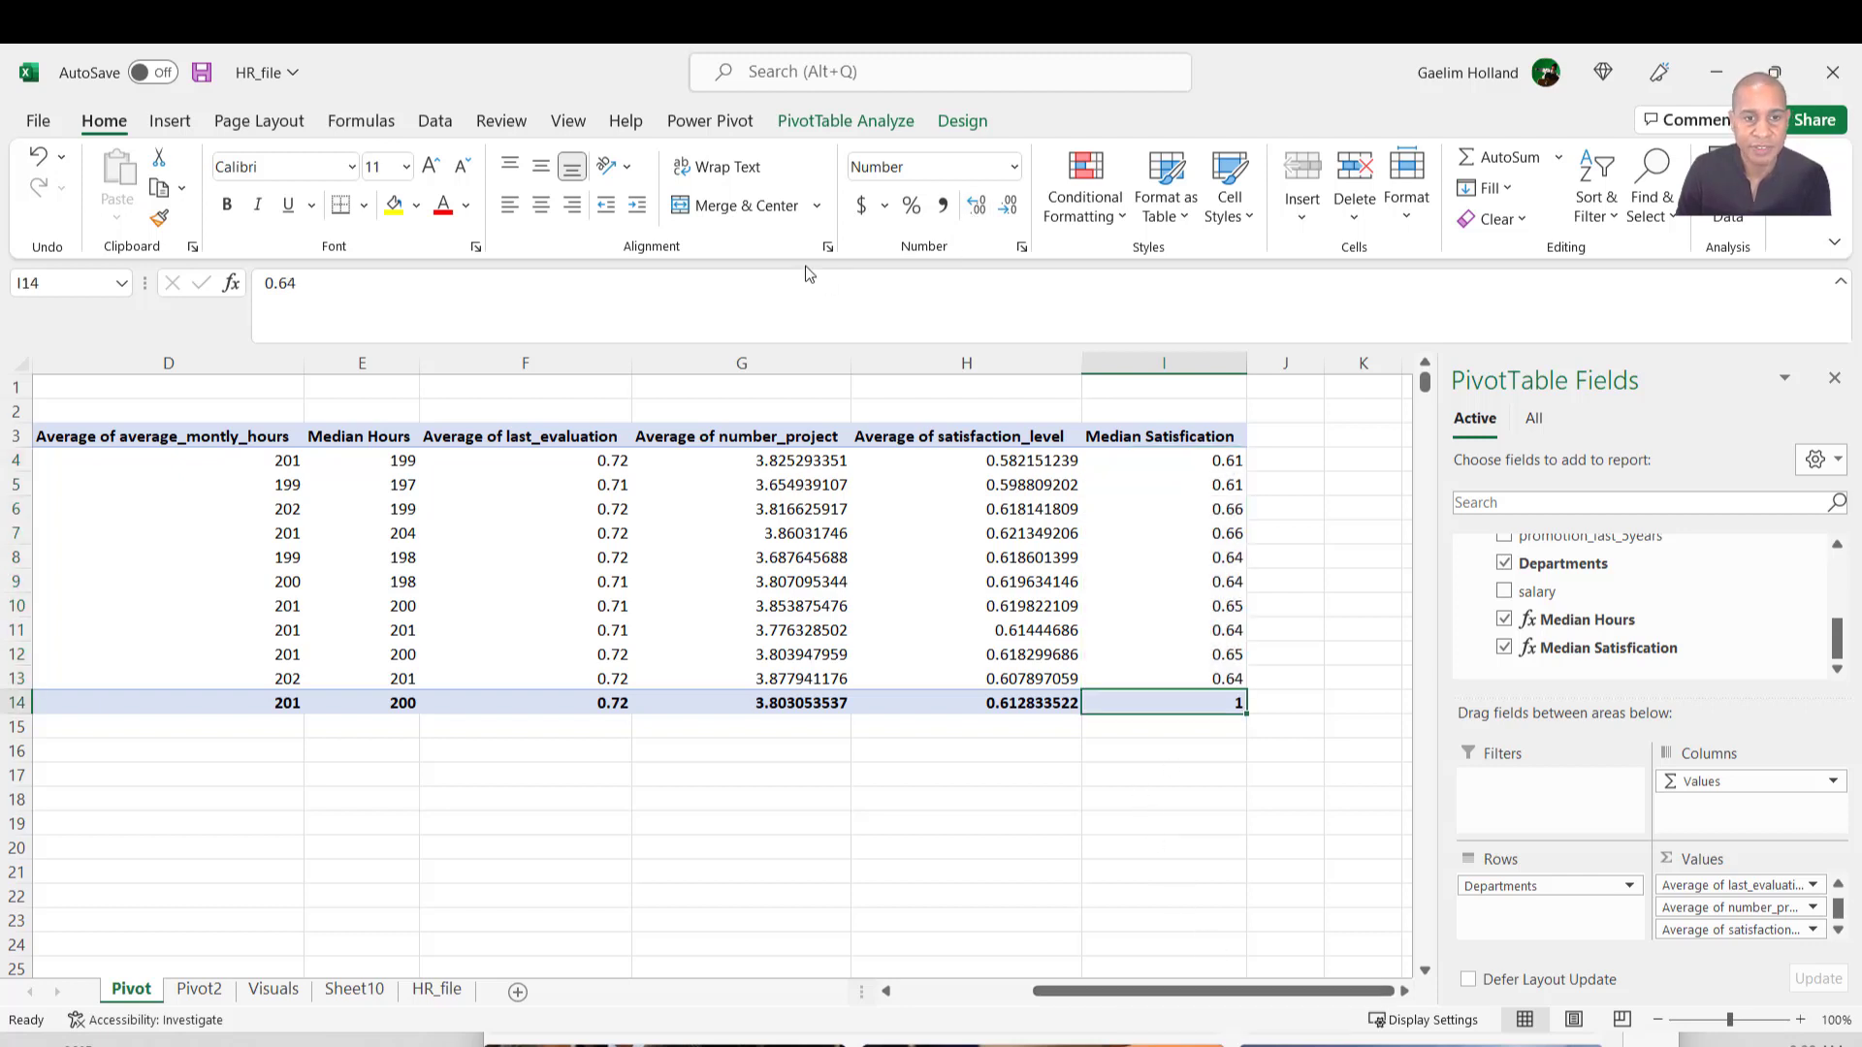
left_click(977, 214)
left_click(977, 215)
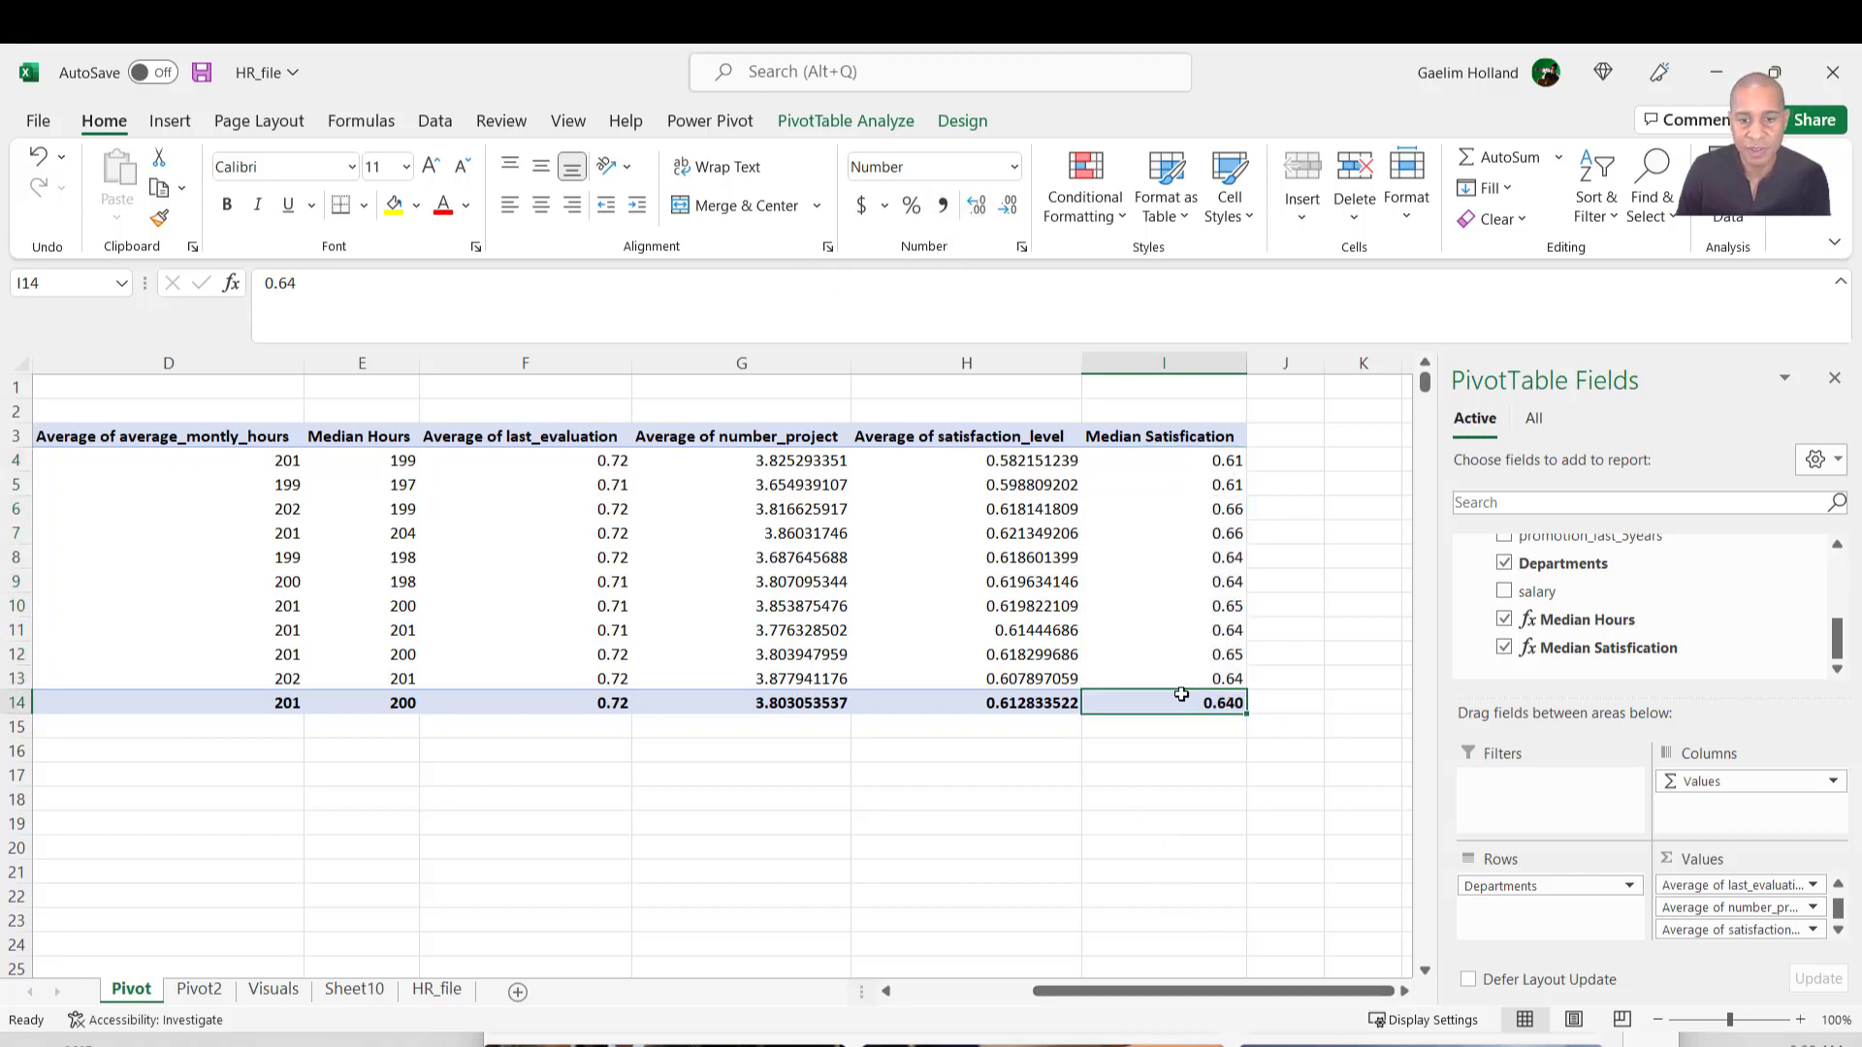
left_click_drag(1230, 995, 1018, 989)
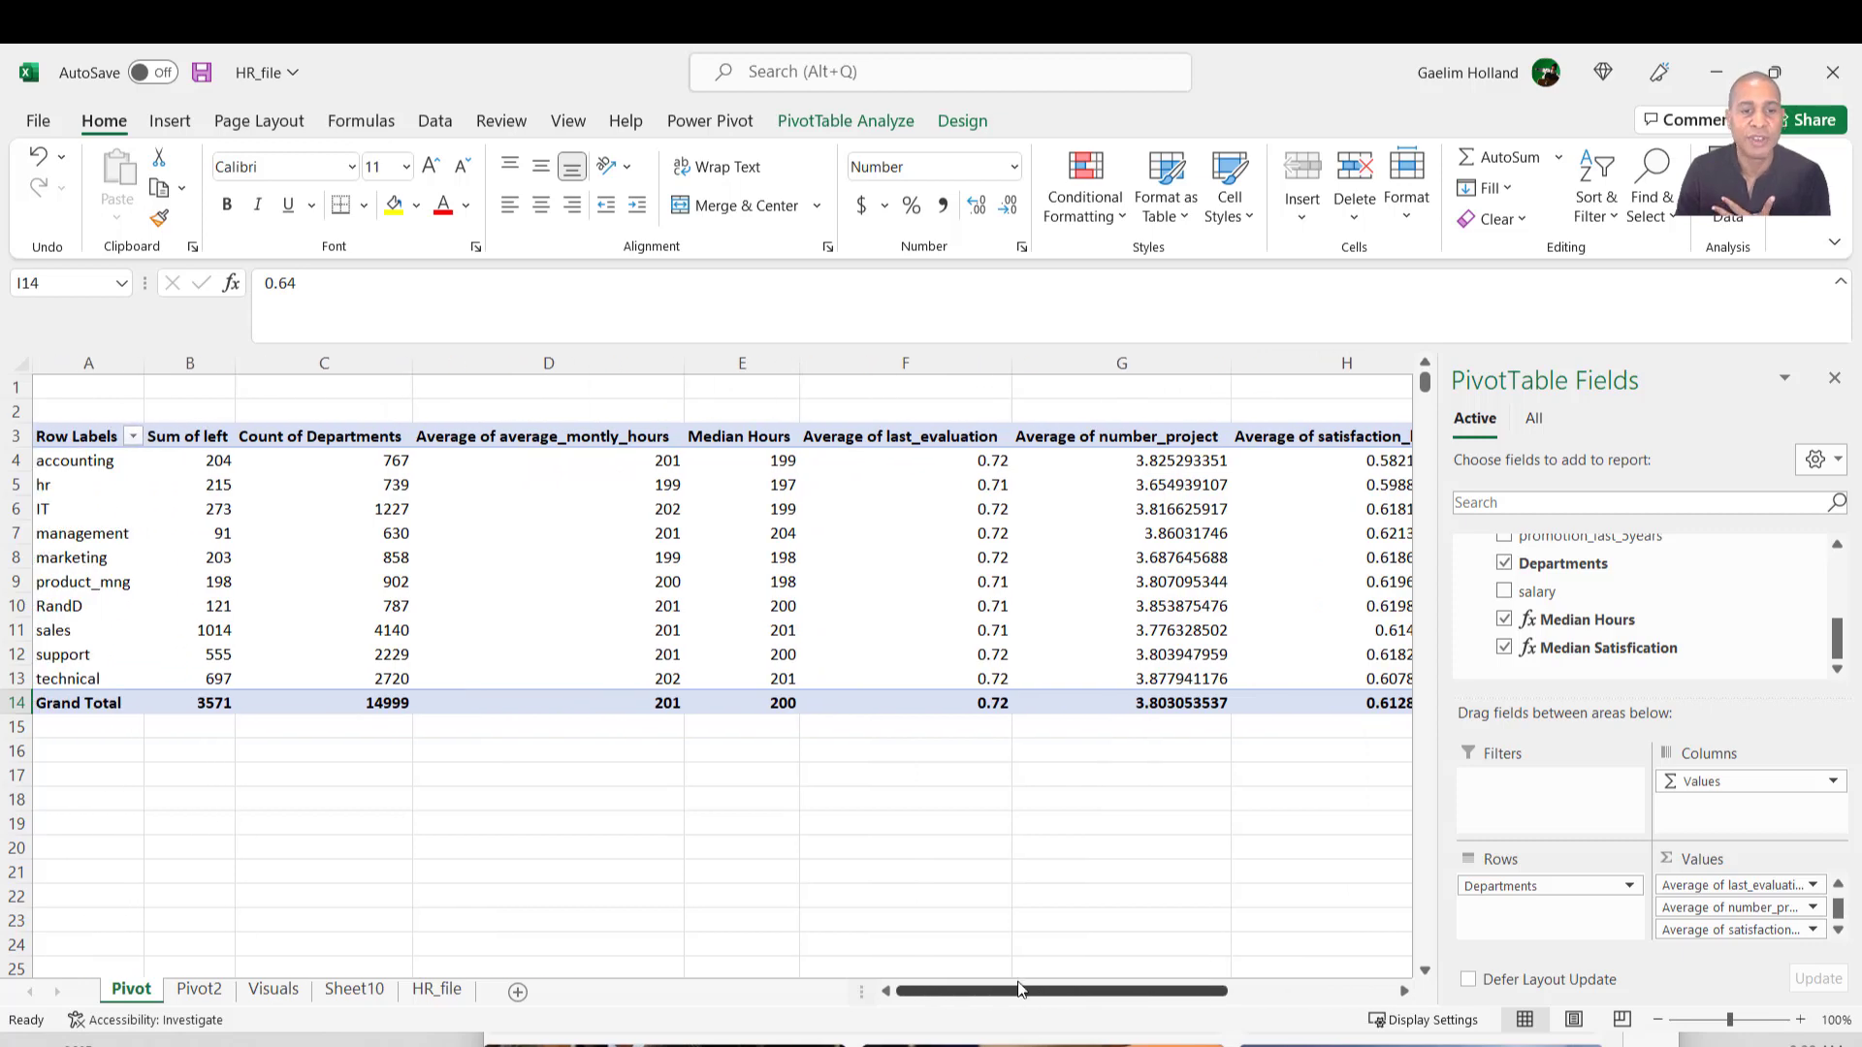